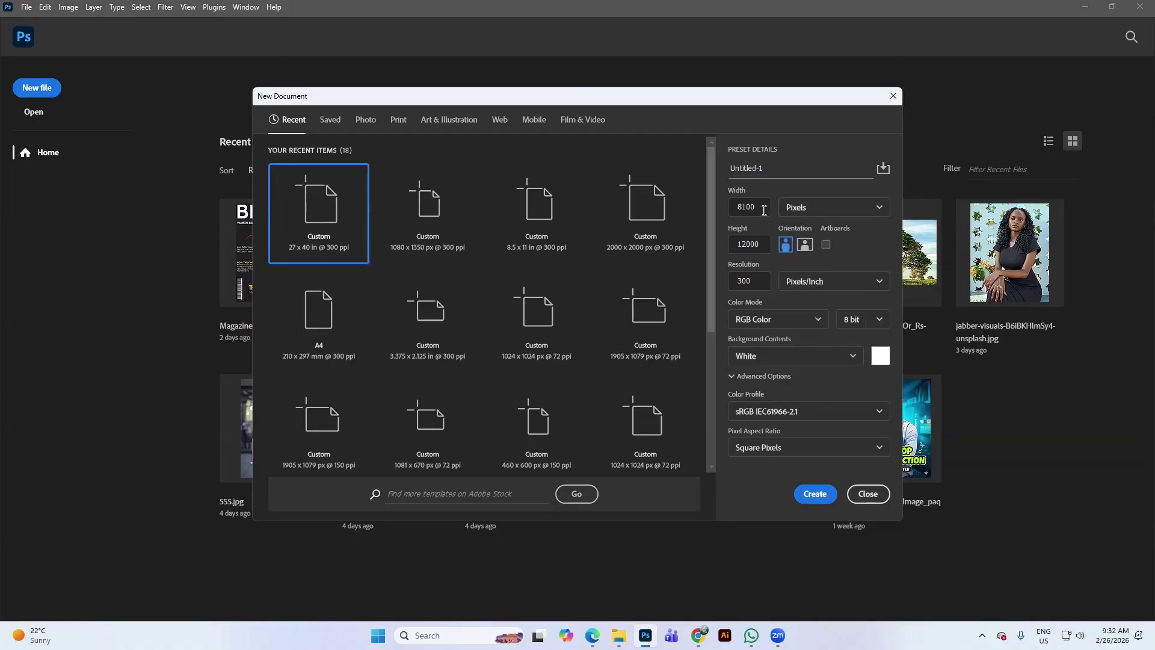
Step: Create a new RGB document of 2000 x 2000 pixels at 150 pixels/inch with a white background
type("2000")
key("Tab")
type("2000")
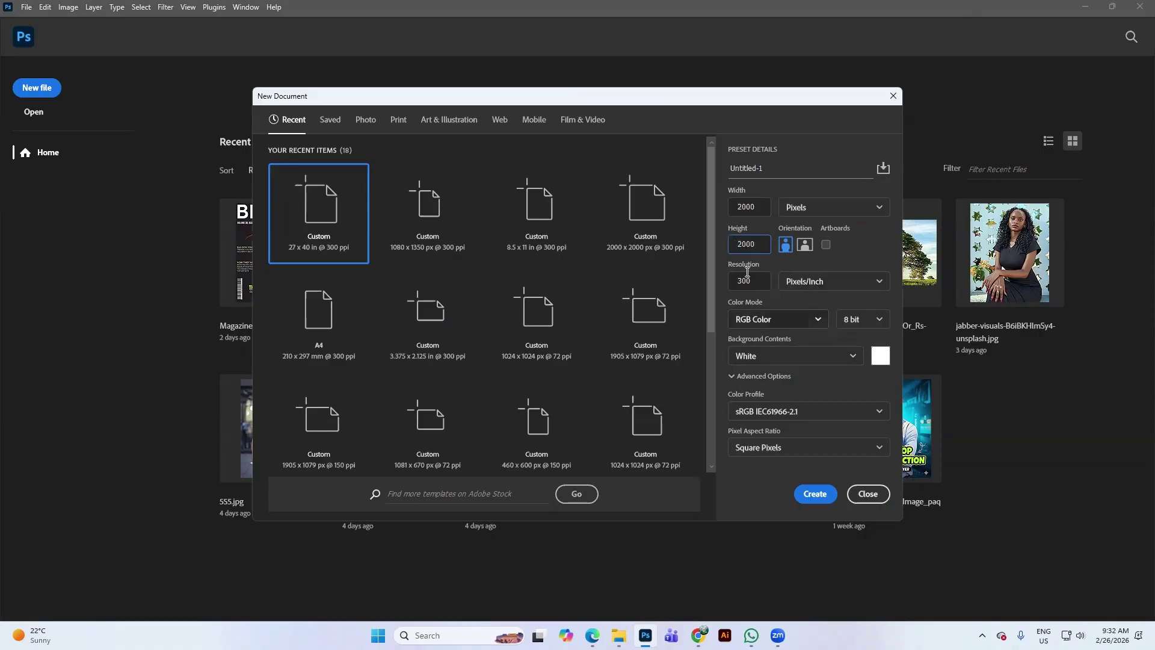
key("Tab")
type("150")
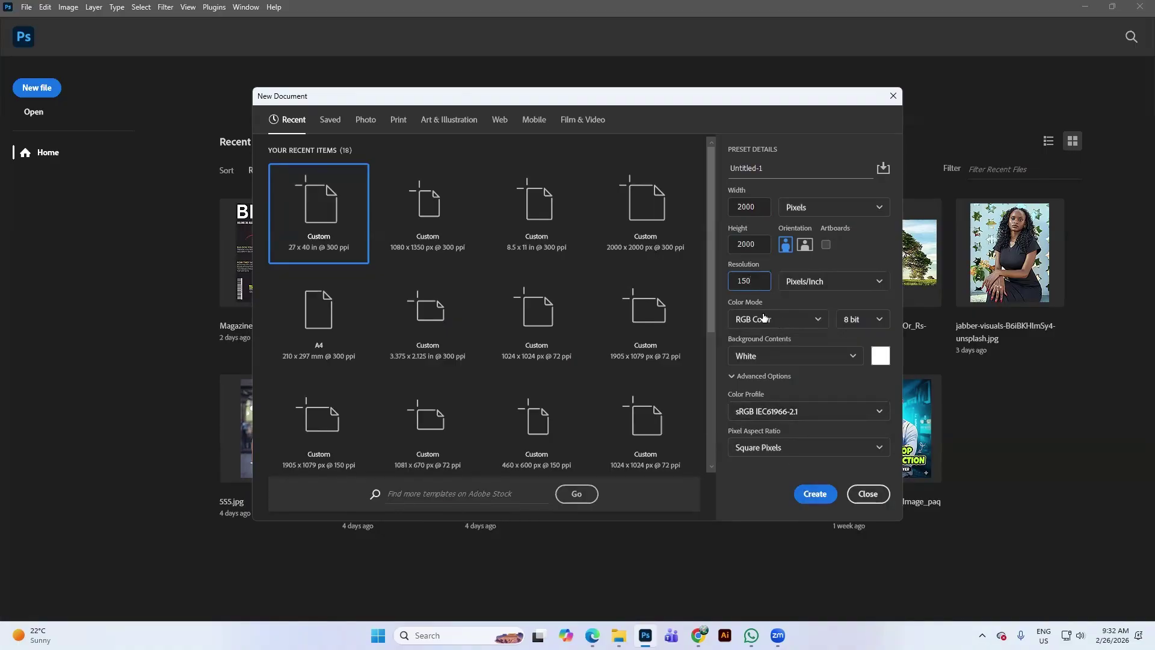
left_click(816, 494)
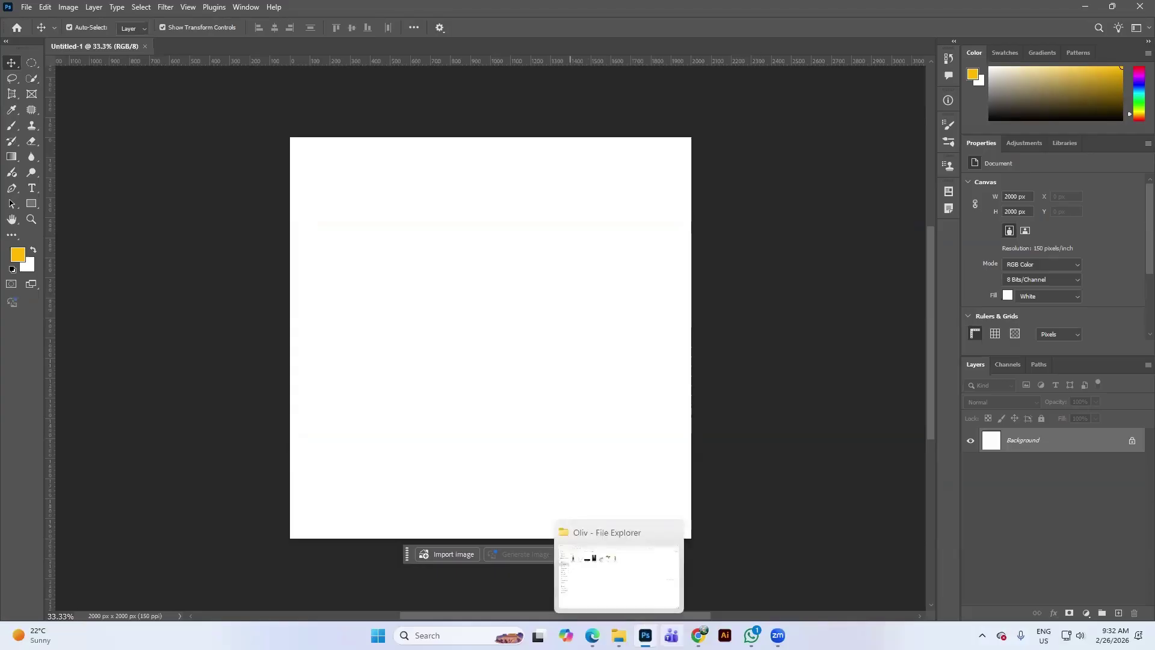
Step: Switch to Chrome and look through the "real brand manipulation" image results for a design reference
mouse_move(699, 635)
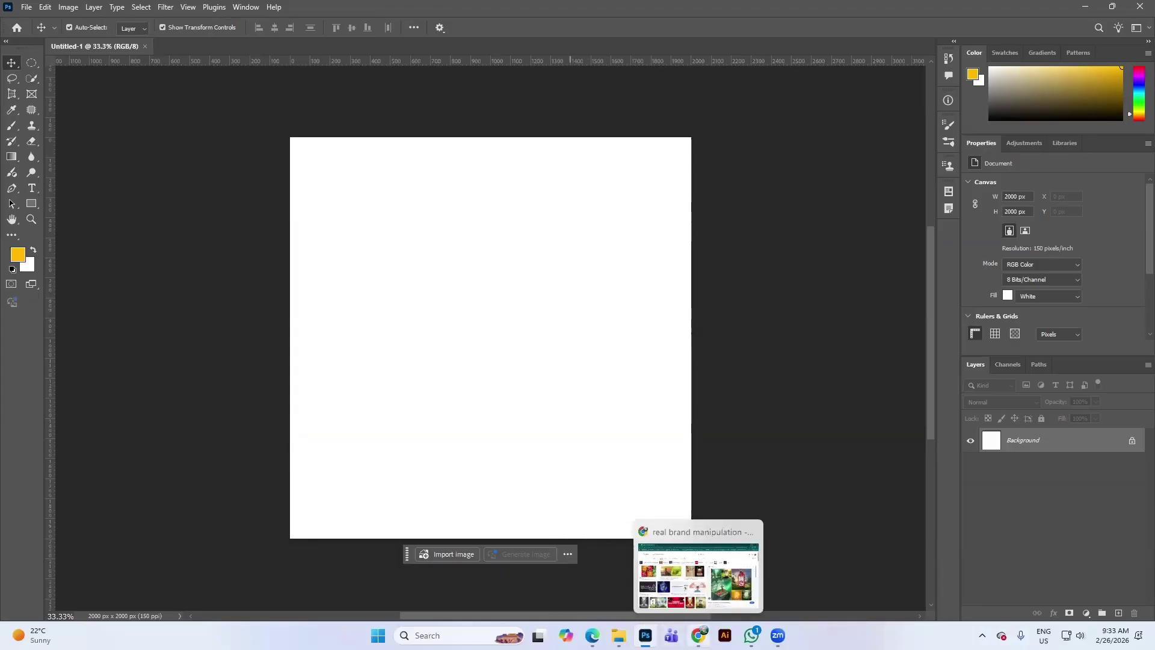
left_click(699, 575)
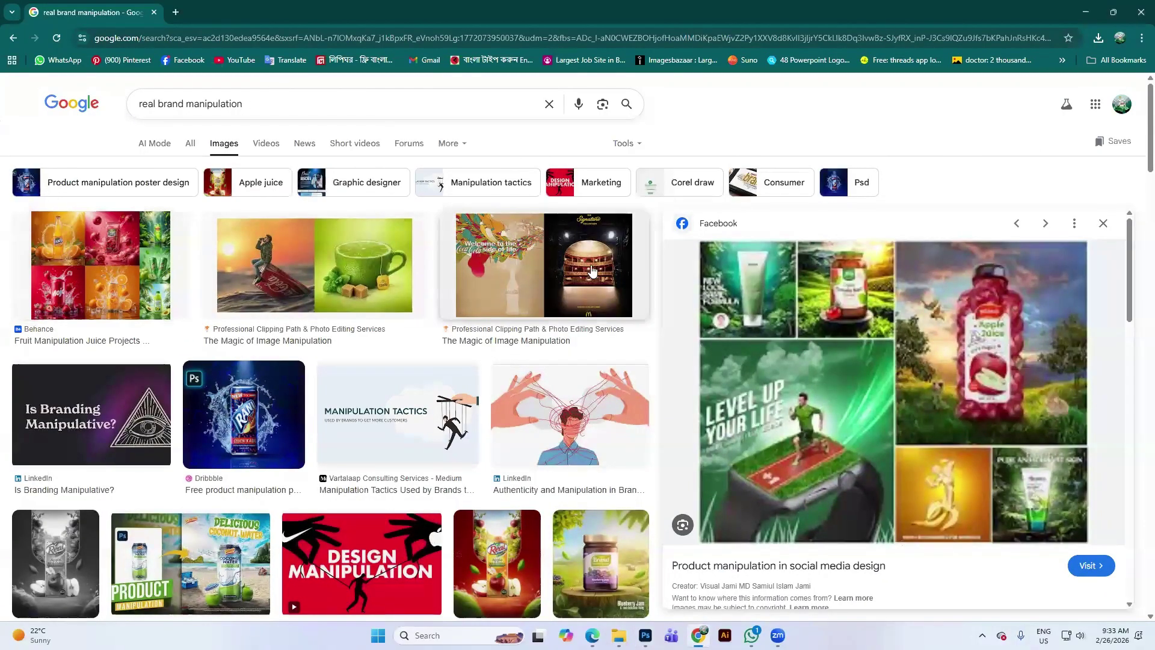
scroll(686, 302, "down", 3)
scroll(687, 302, "down", 2)
scroll(570, 348, "down", 5)
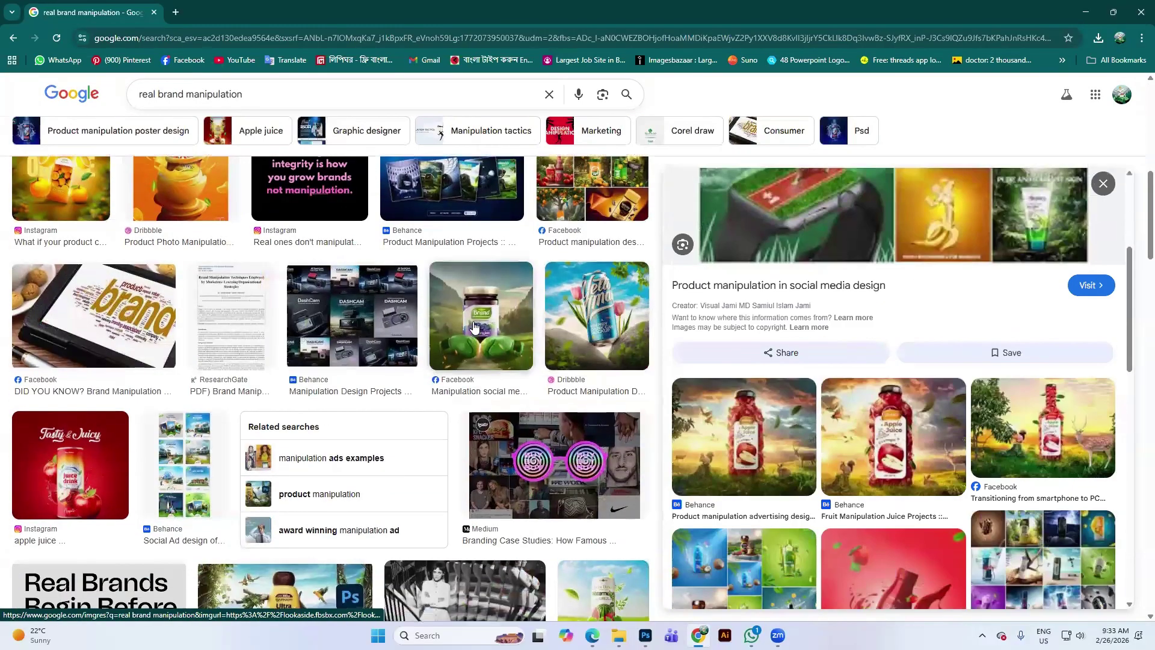
scroll(534, 347, "down", 4)
scroll(534, 347, "down", 2)
scroll(534, 347, "down", 1)
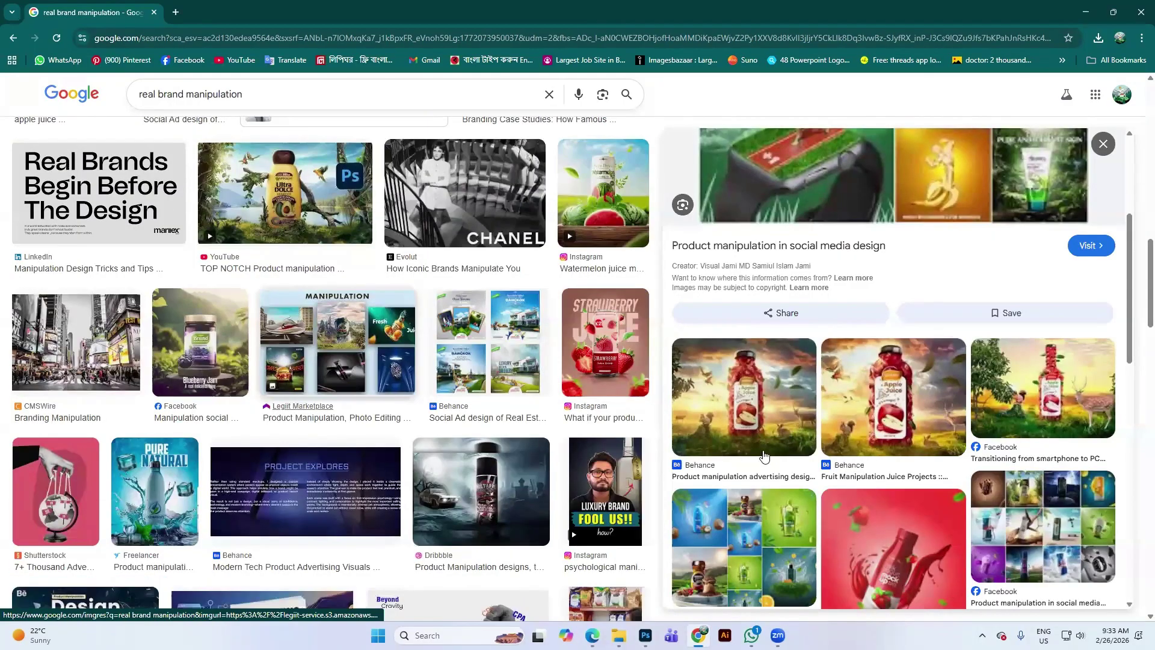
scroll(764, 457, "up", 3)
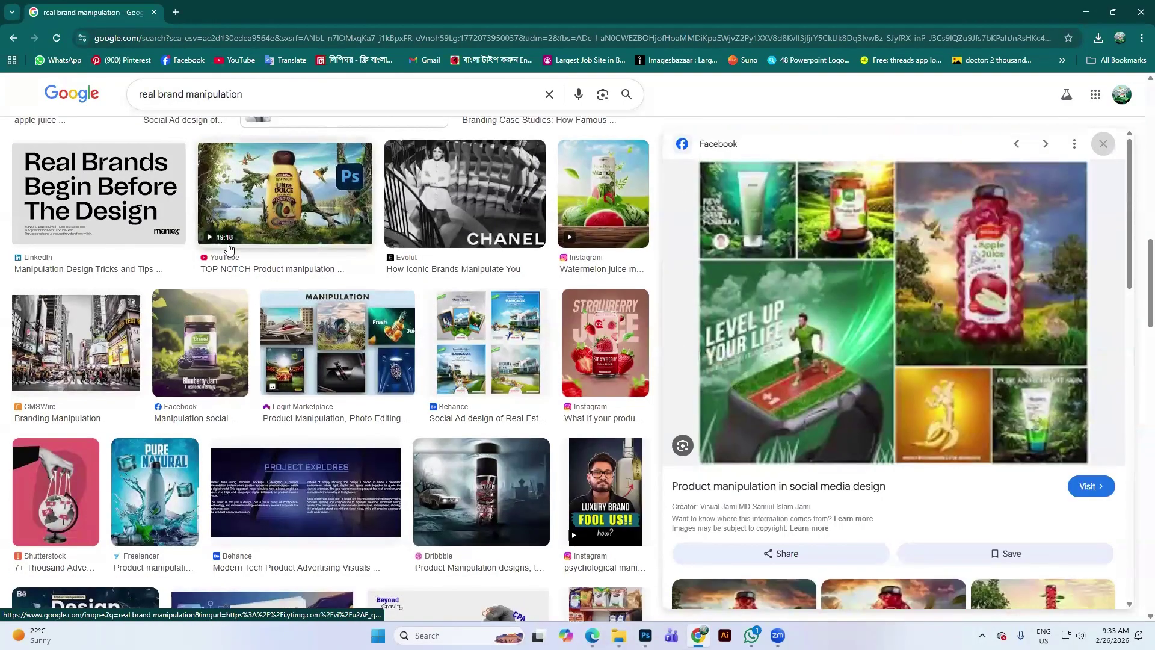
scroll(193, 131, "up", 5)
Step: Change the image search to "product manipulation"
left_click_drag(188, 95, 2, 60)
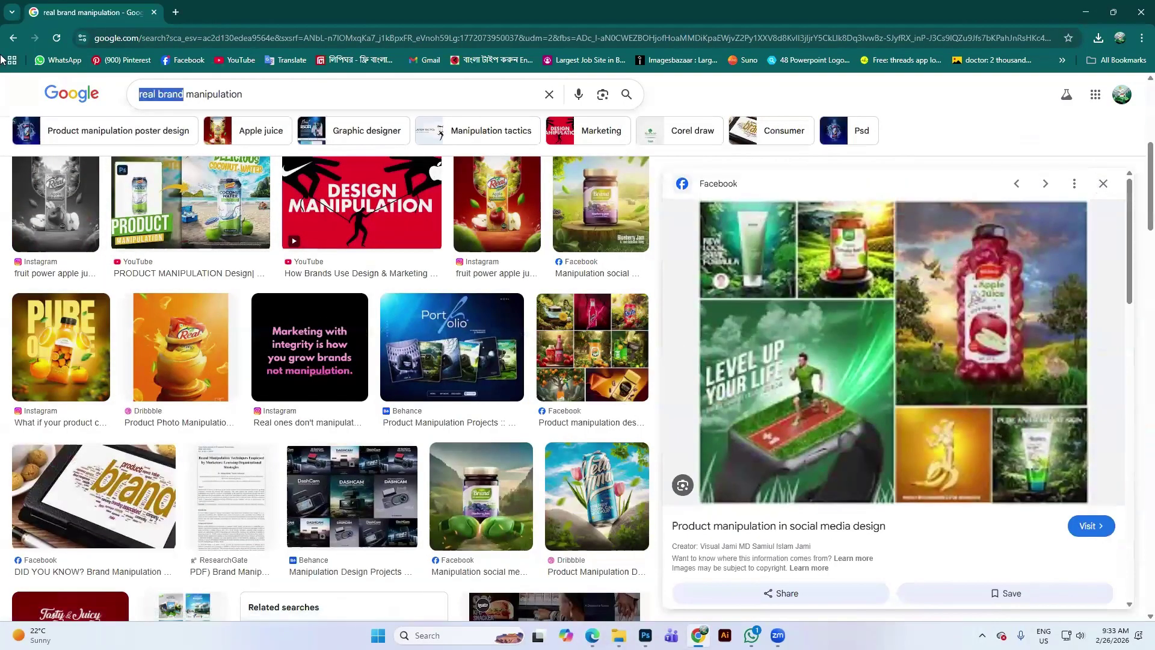
type("p")
type("roduct")
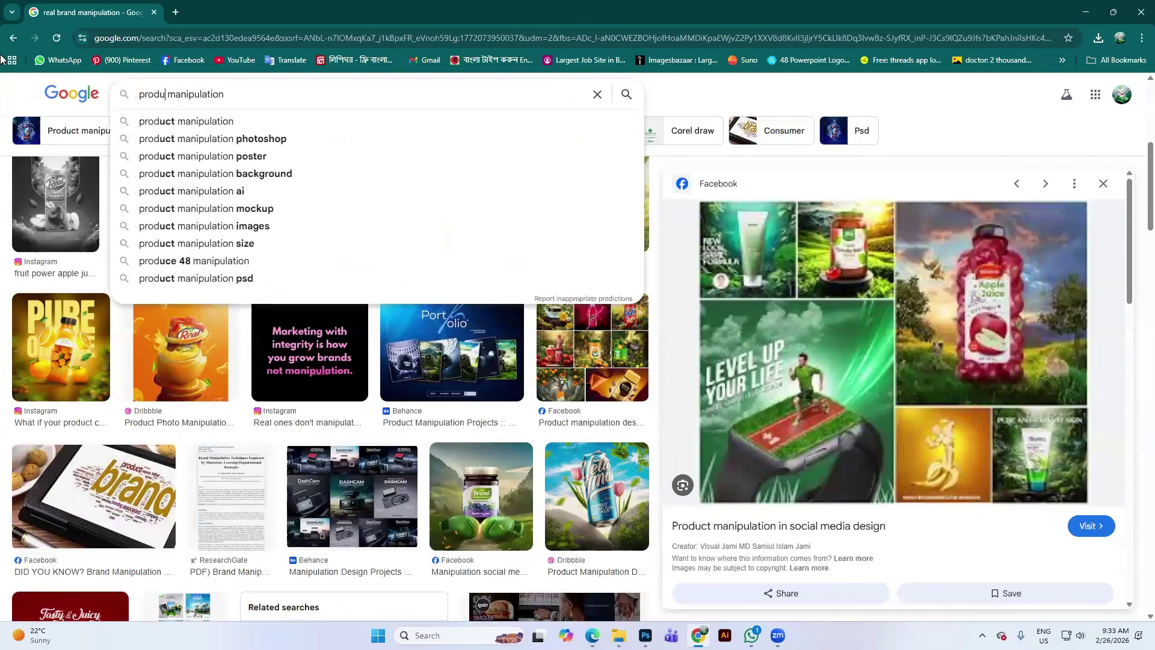
type(" m")
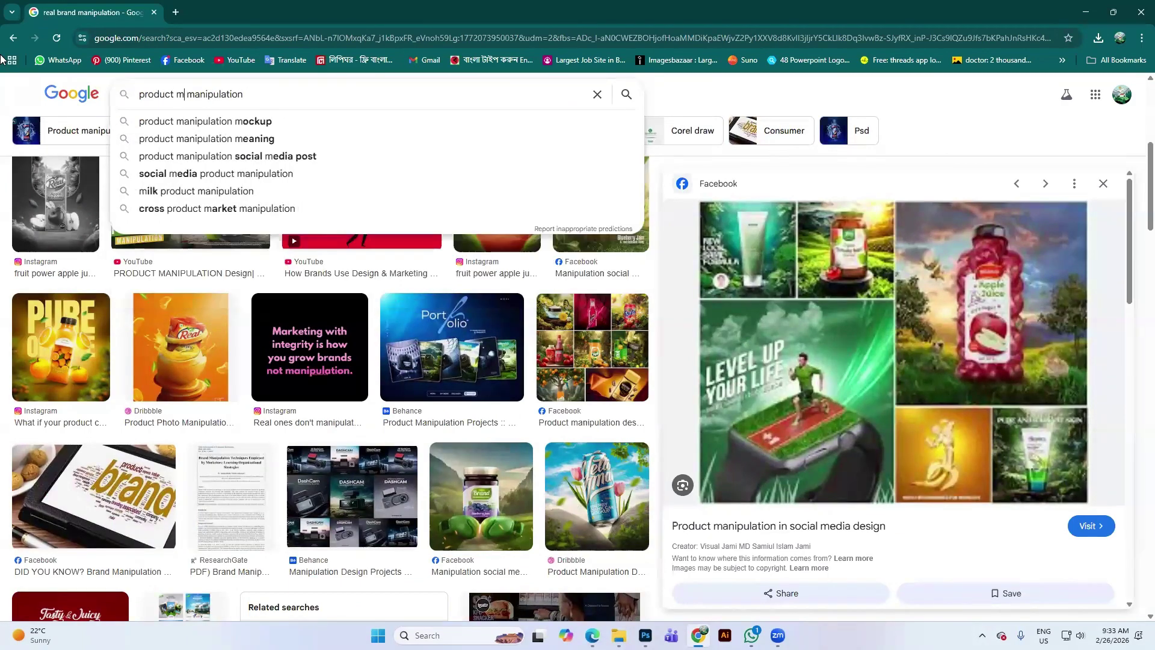
key("BackSpace")
key("Return")
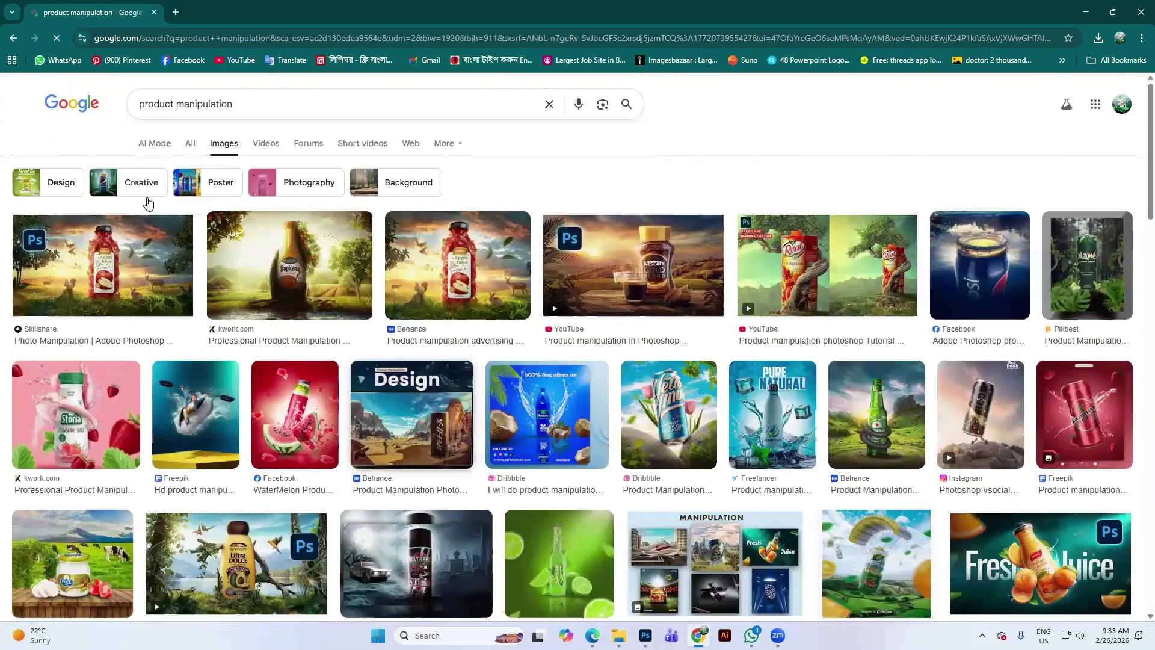
Step: Browse the product manipulation images and open the preview of the light-blue tube poster from TikTok
scroll(668, 409, "down", 2)
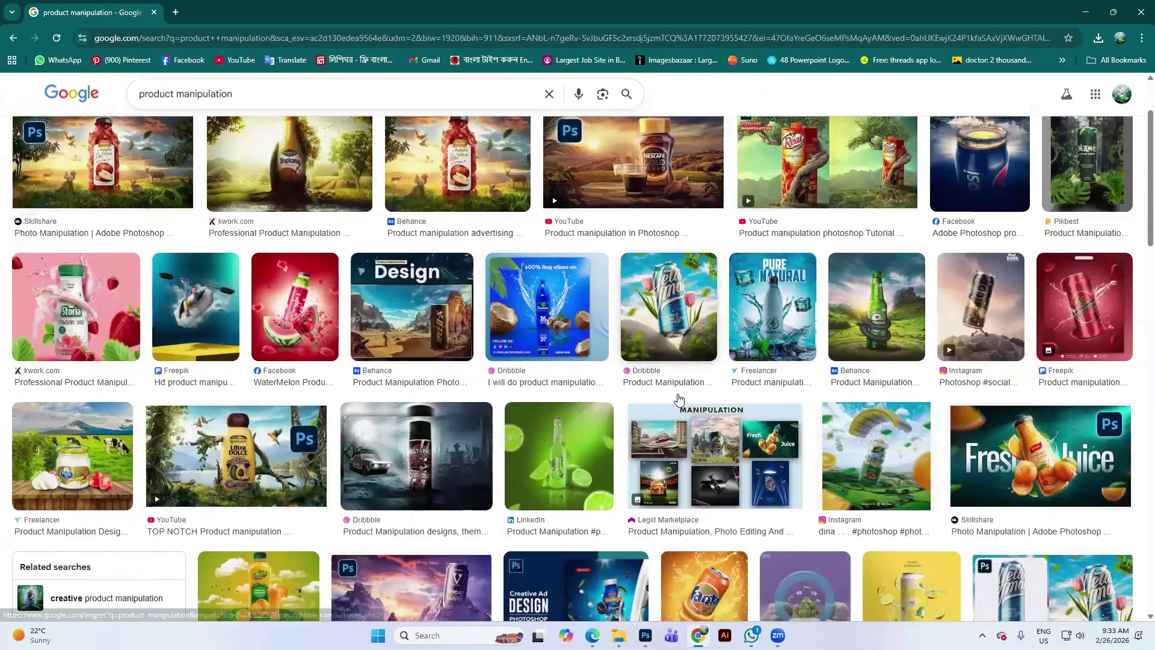
scroll(767, 325, "down", 5)
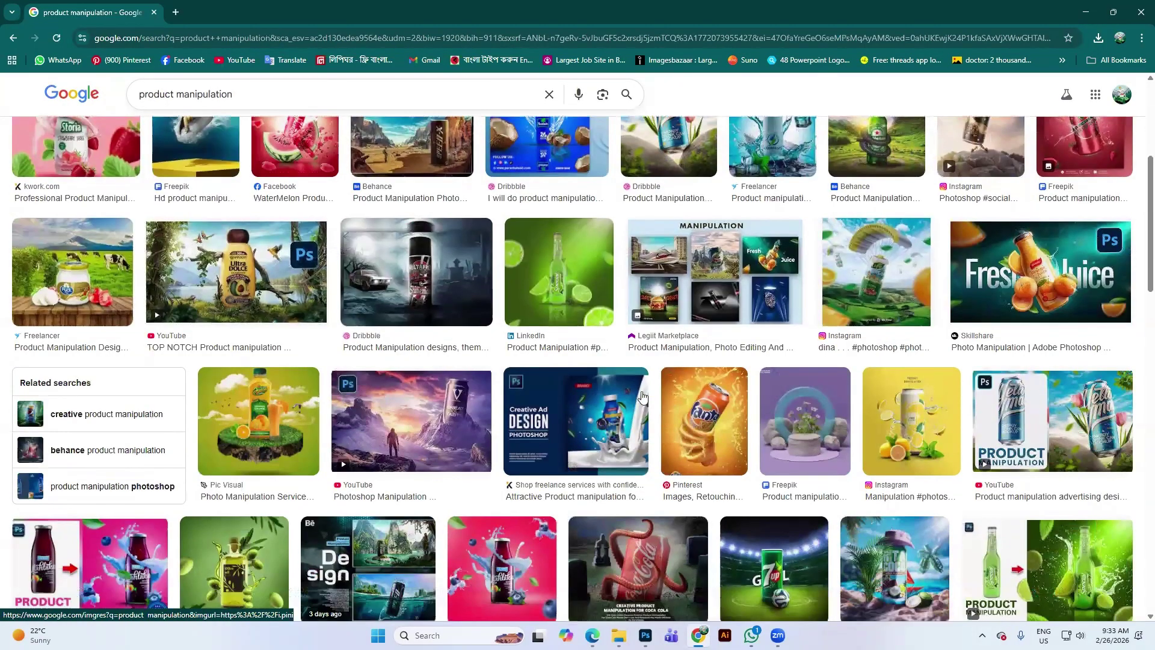
scroll(511, 266, "down", 3)
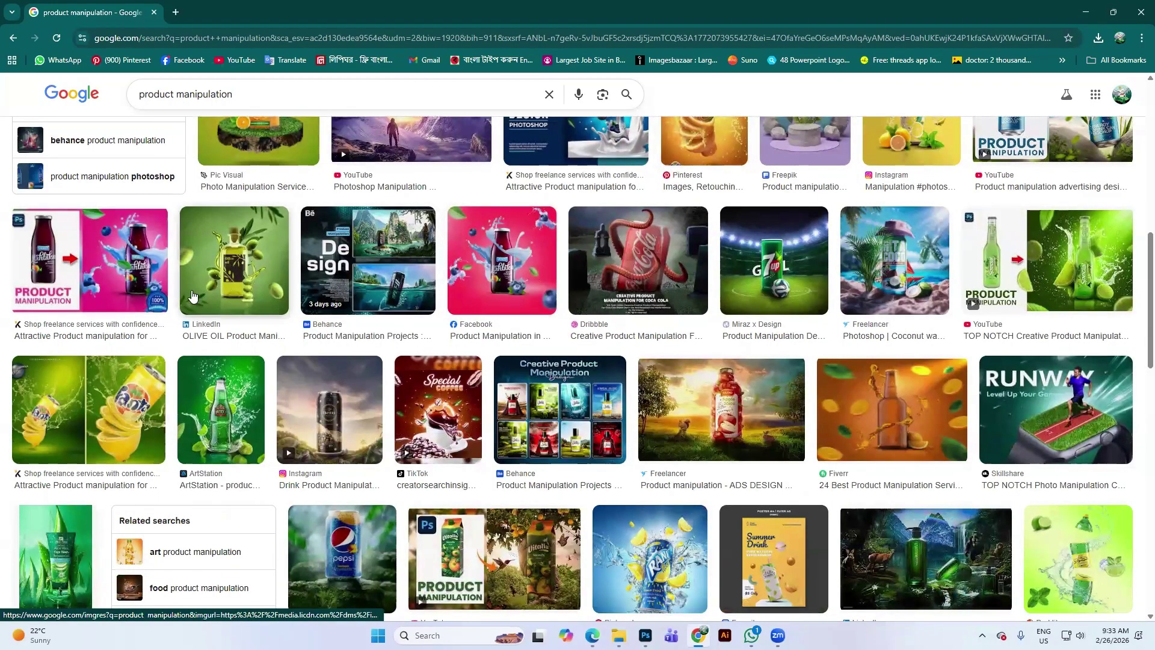
scroll(470, 372, "down", 3)
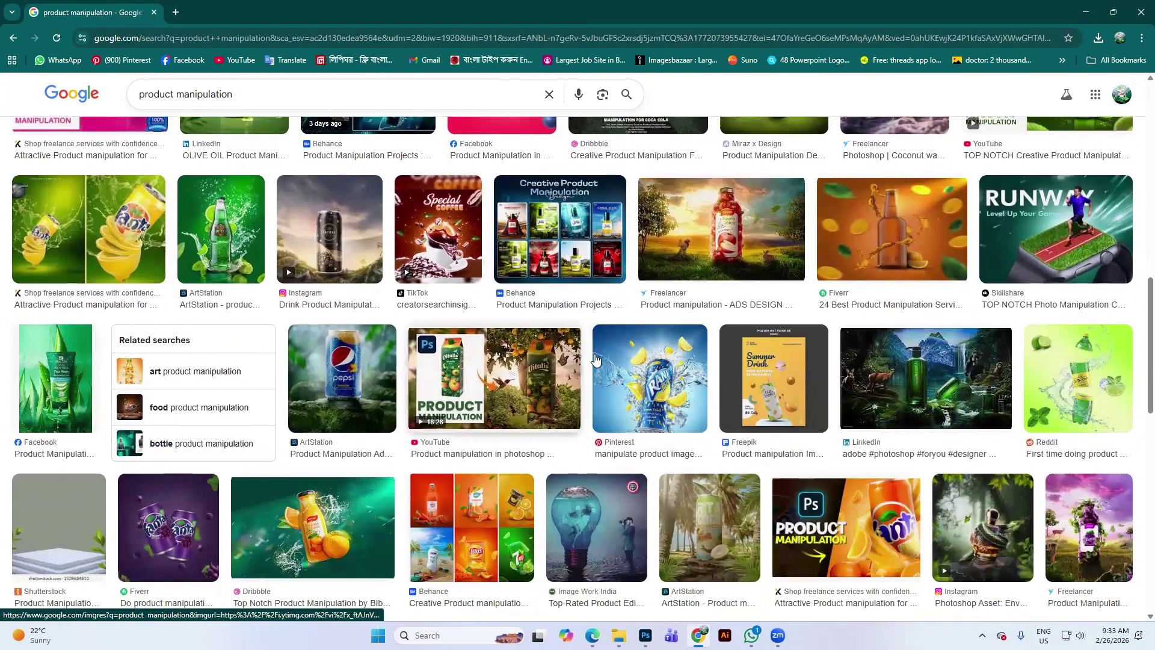
scroll(593, 380, "down", 4)
scroll(630, 464, "down", 2)
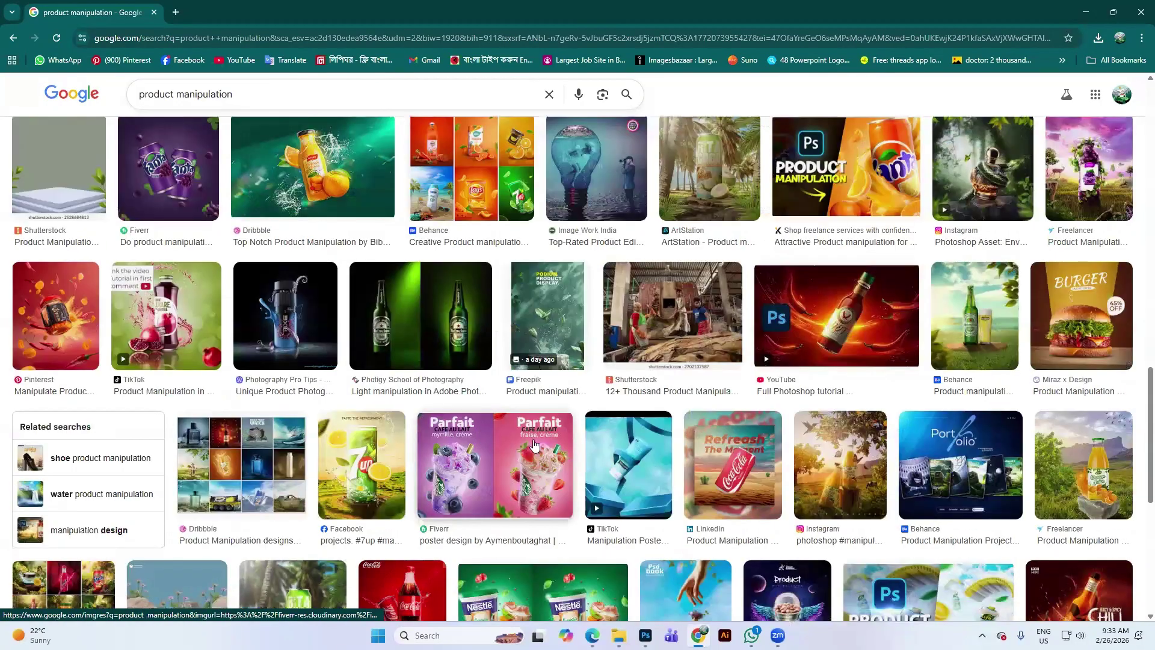
left_click(630, 464)
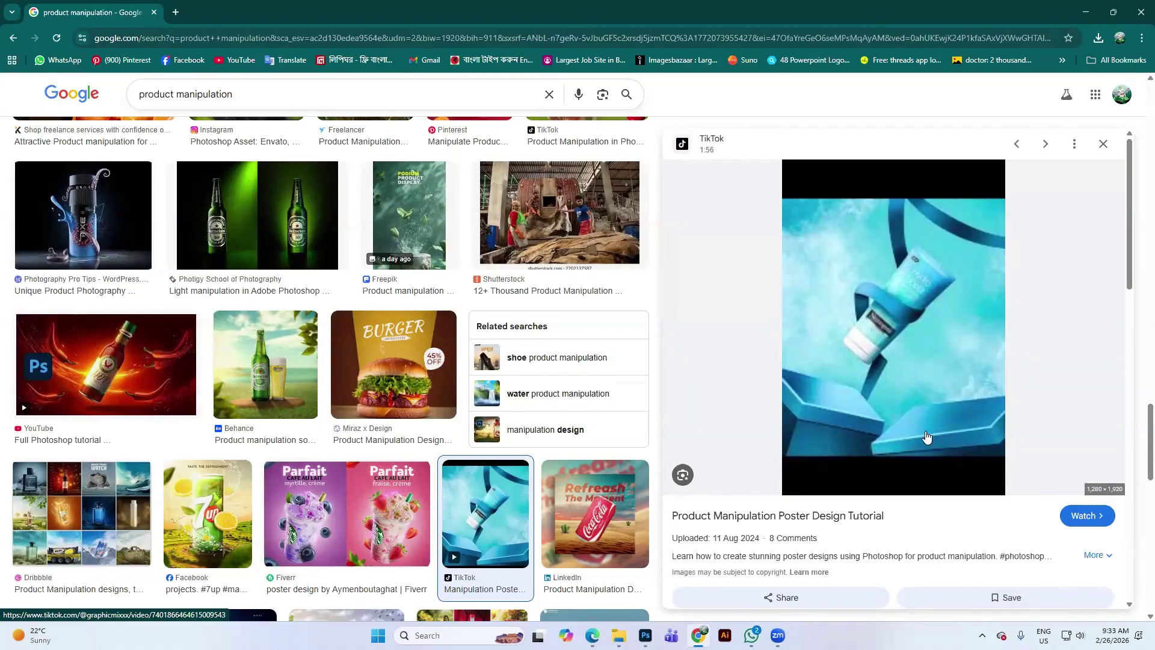
Step: Copy the blue Nivea tube advertisement from the images related to the previewed poster
scroll(885, 380, "down", 3)
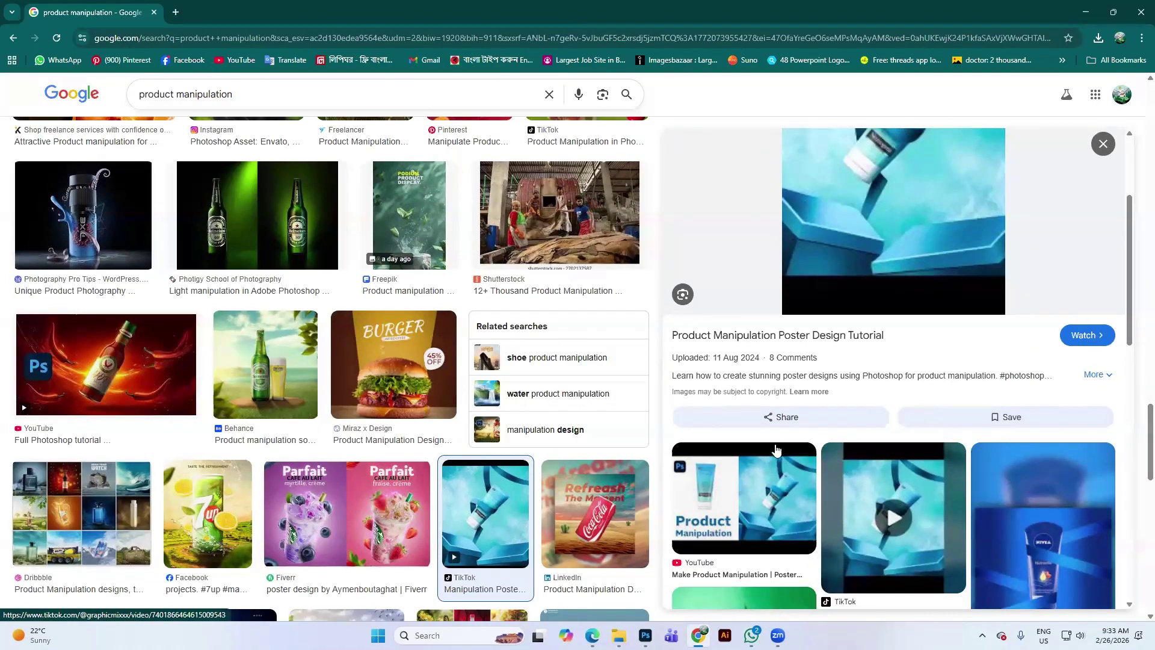
scroll(1043, 415, "down", 3)
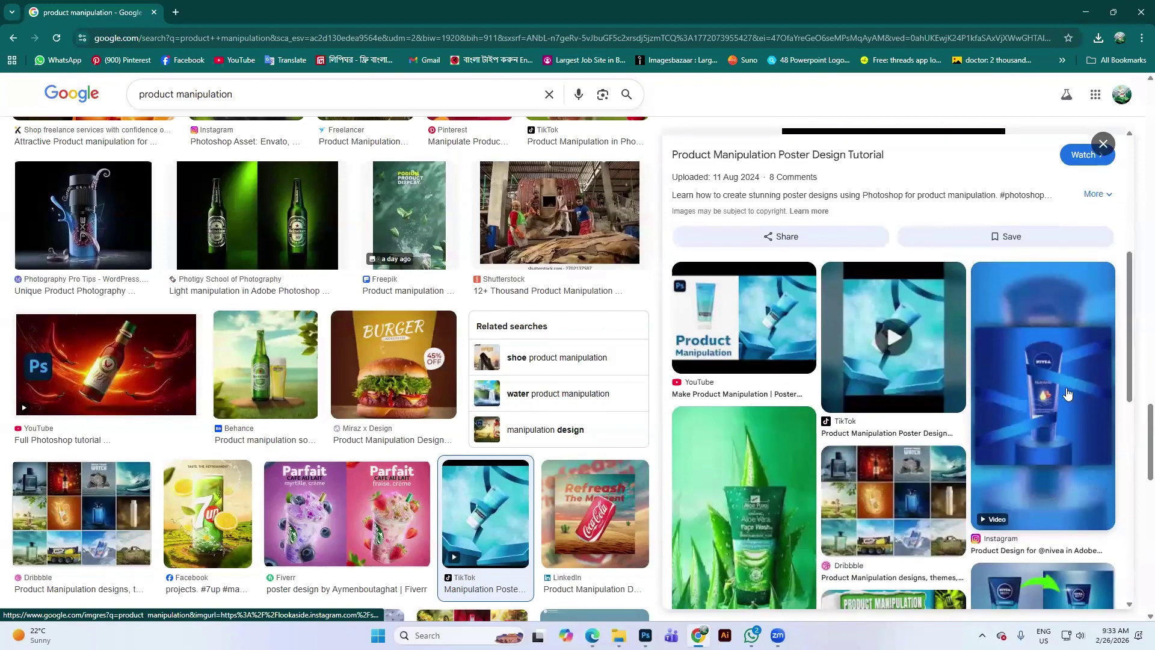
right_click(1035, 380)
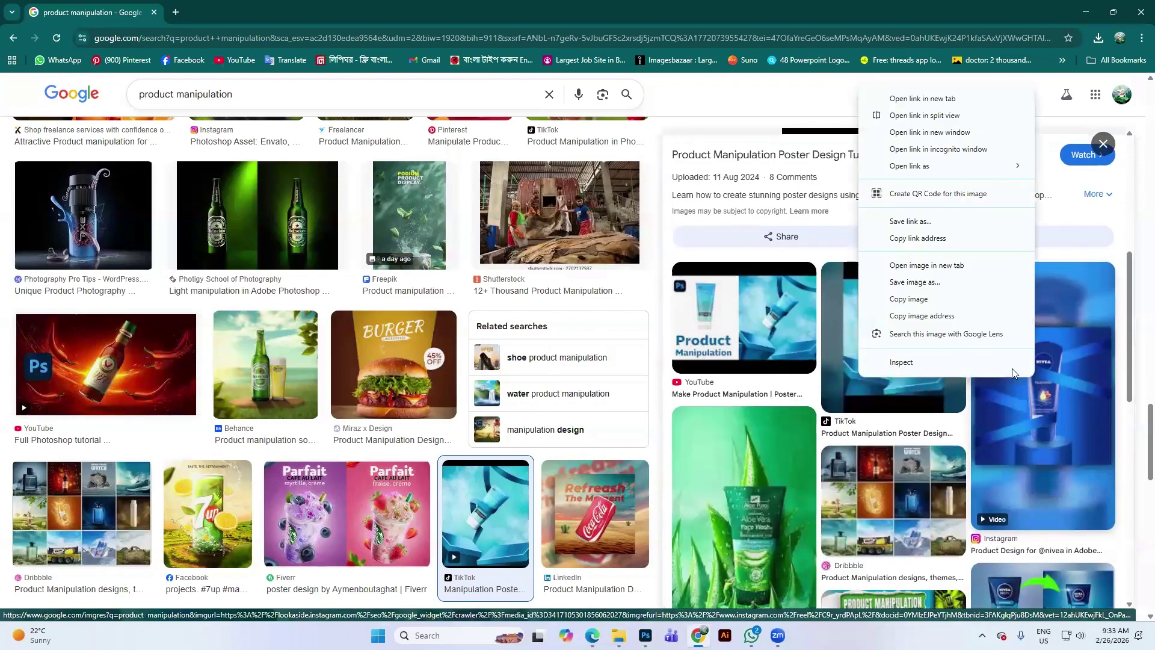
left_click(909, 299)
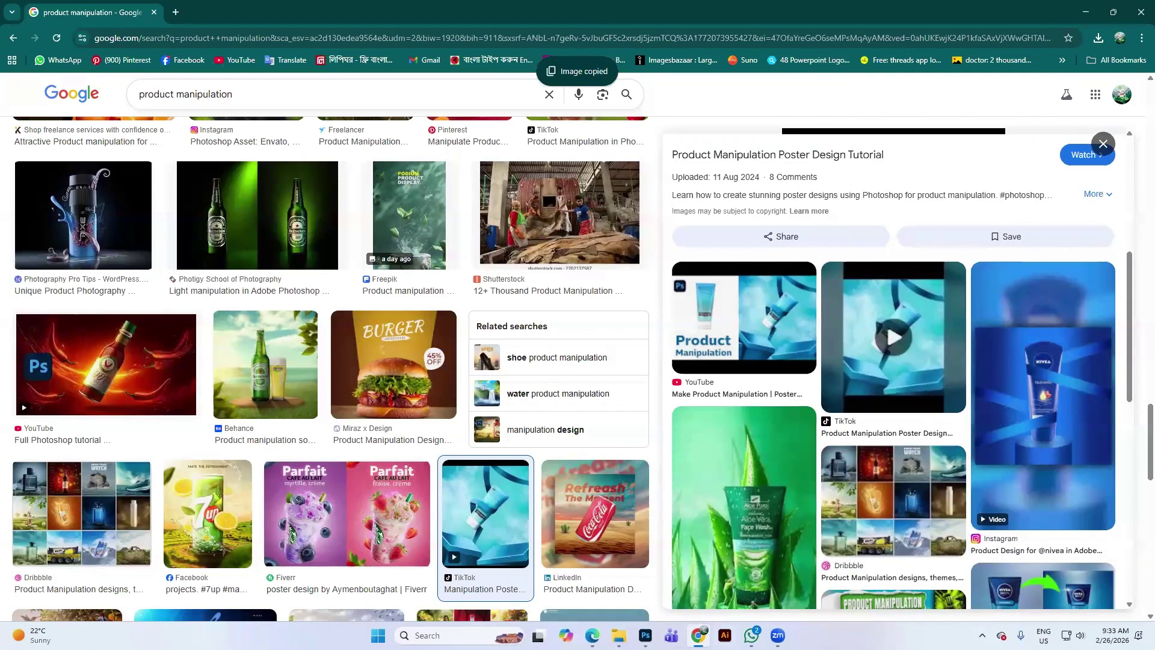
Step: Switch to Photoshop, paste the copied Nivea image as a layer and place it near the canvas centre at about X 241 px, Y -287 px
left_click(653, 633)
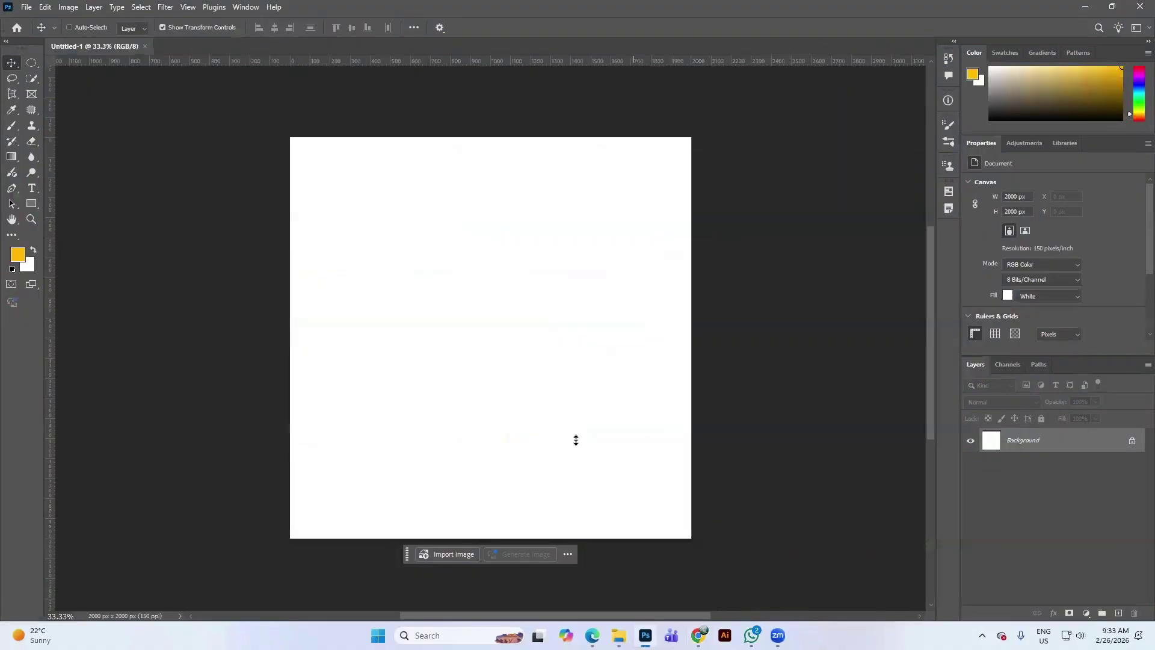
key("ctrl+v")
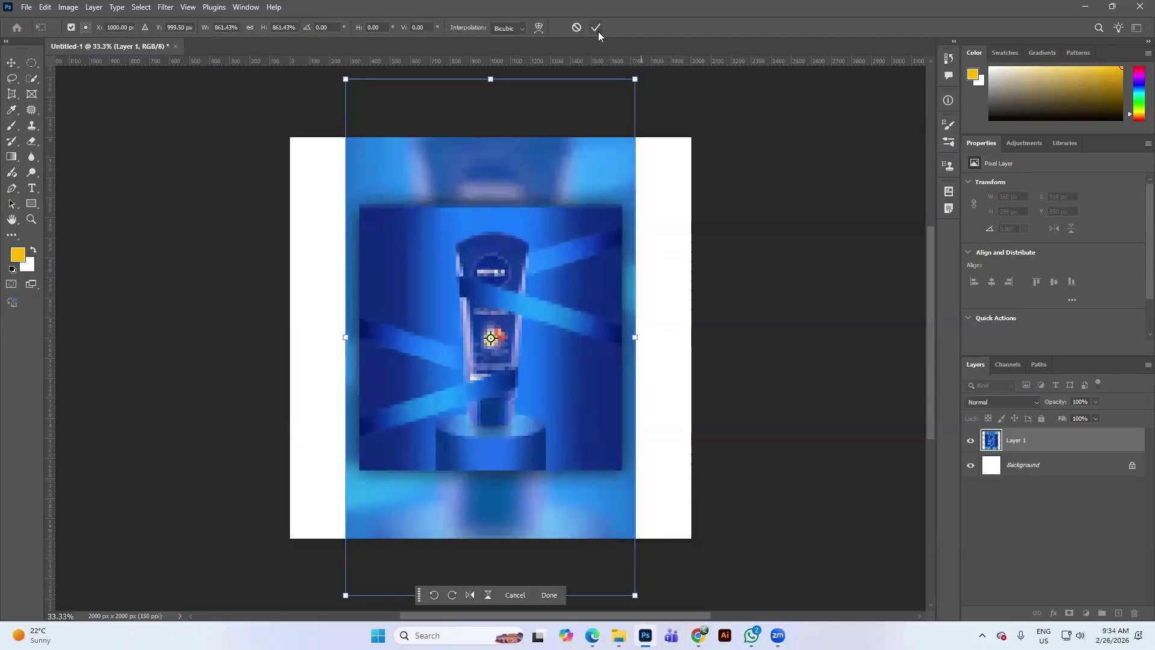
left_click(597, 29)
left_click_drag(530, 399, 496, 384)
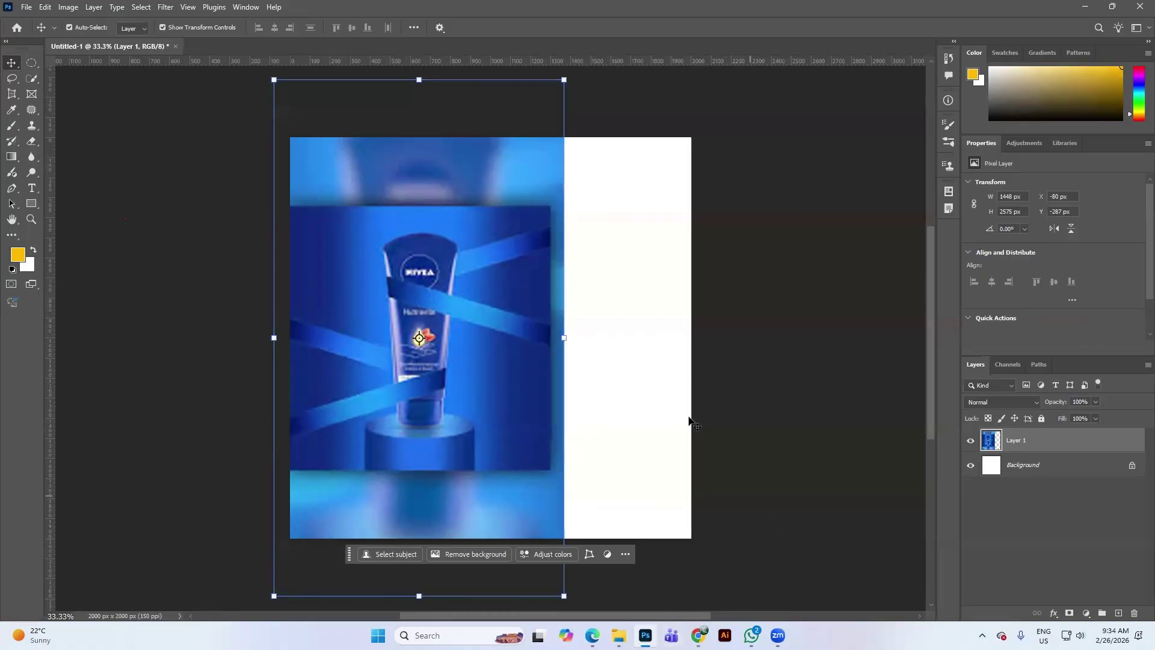
left_click_drag(413, 417, 478, 414)
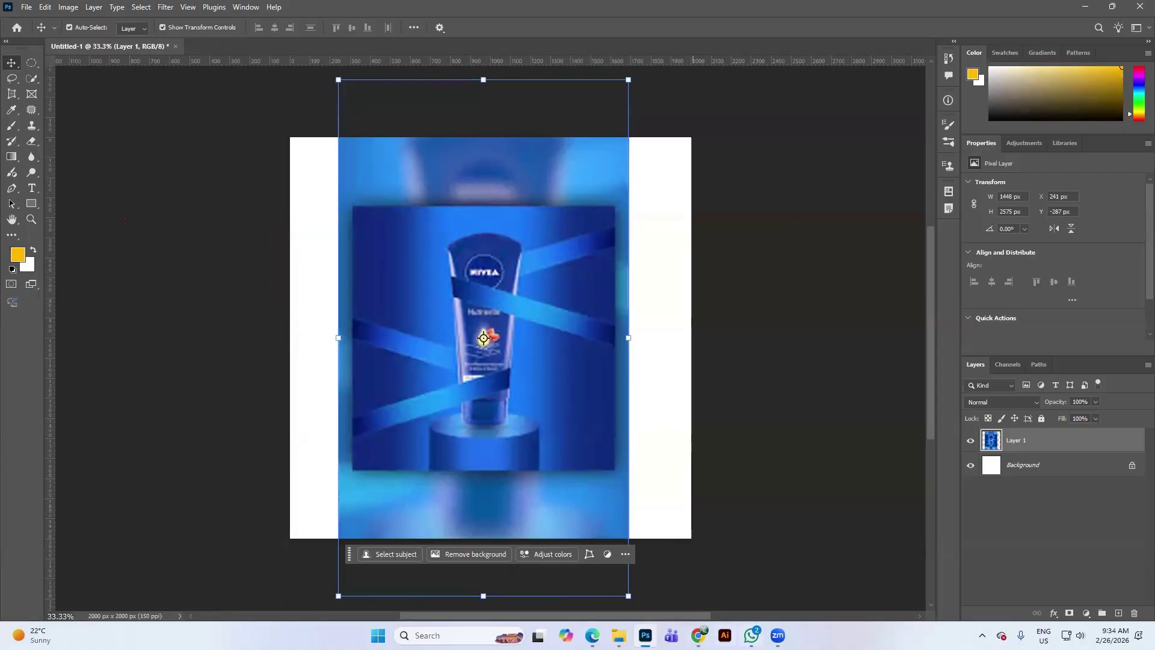
Step: Switch to Chrome and search for images of "niveia soft cream tube"
left_click(698, 636)
left_click(258, 89)
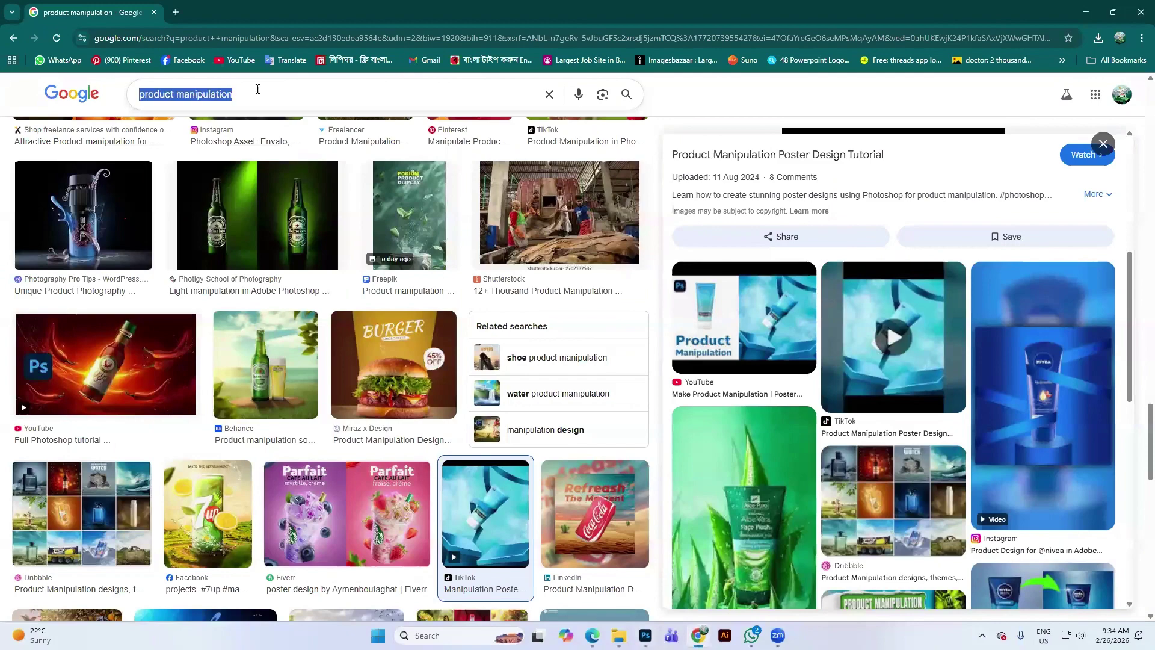
type("ni")
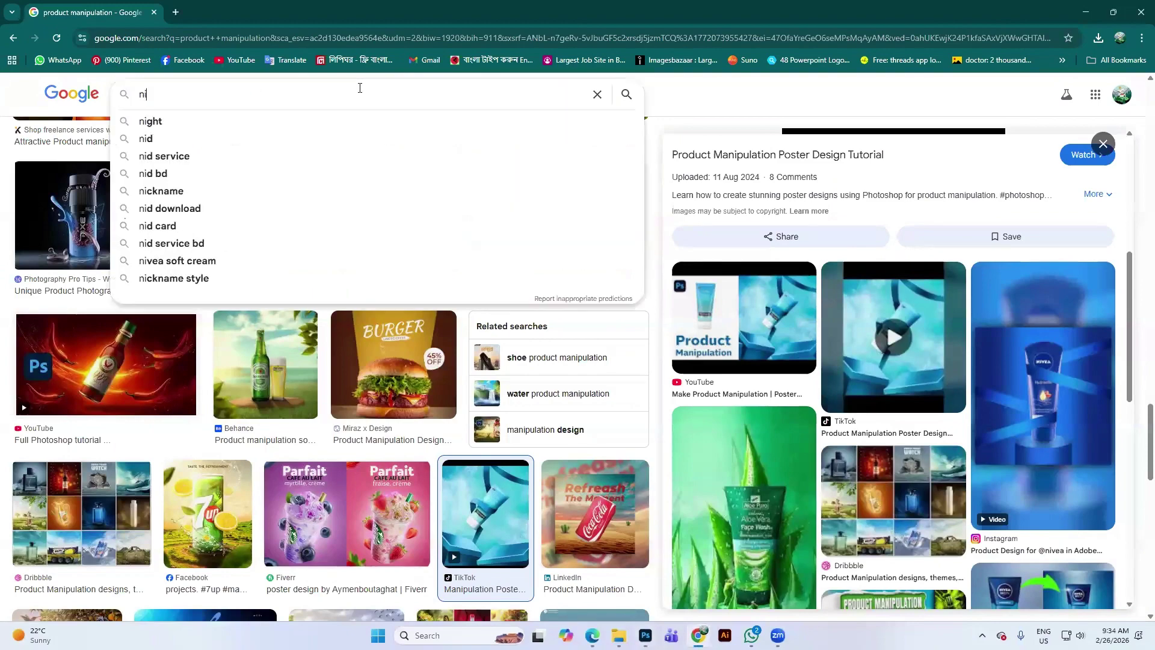
type("via")
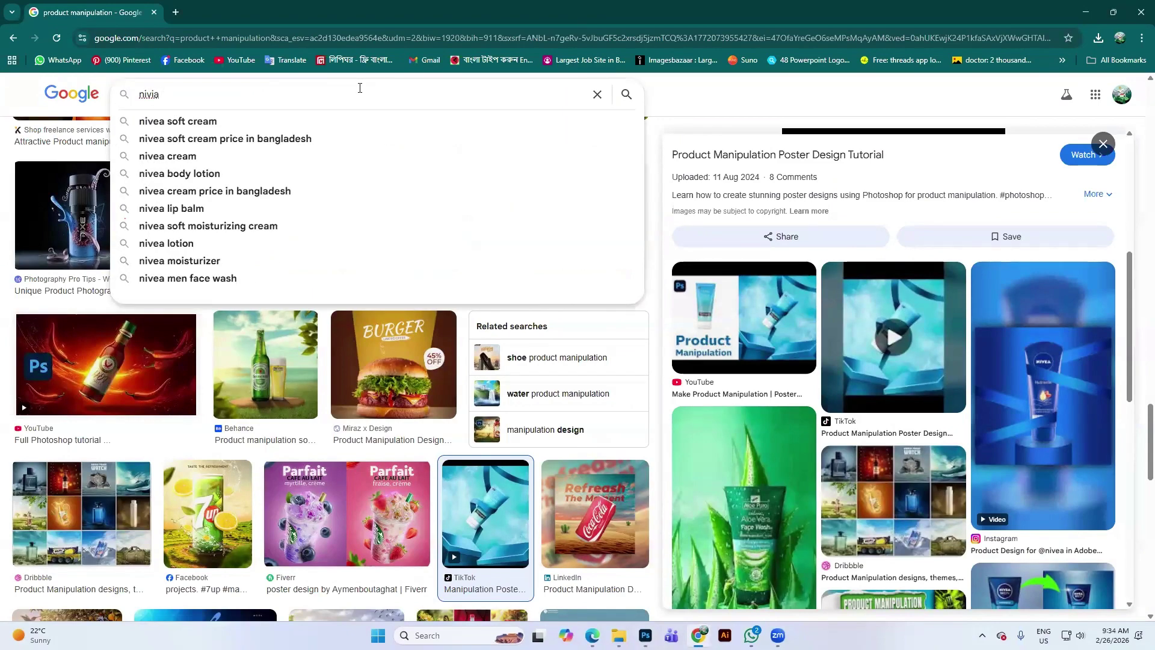
key("BackSpace")
key("BackSpace")
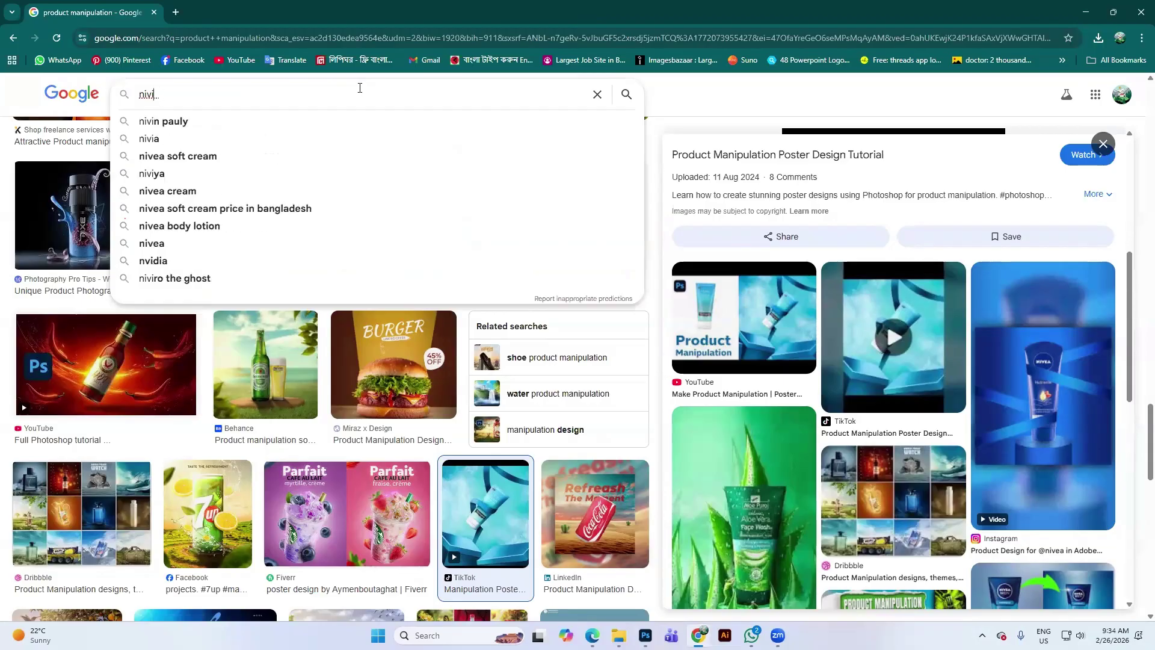
type("eia")
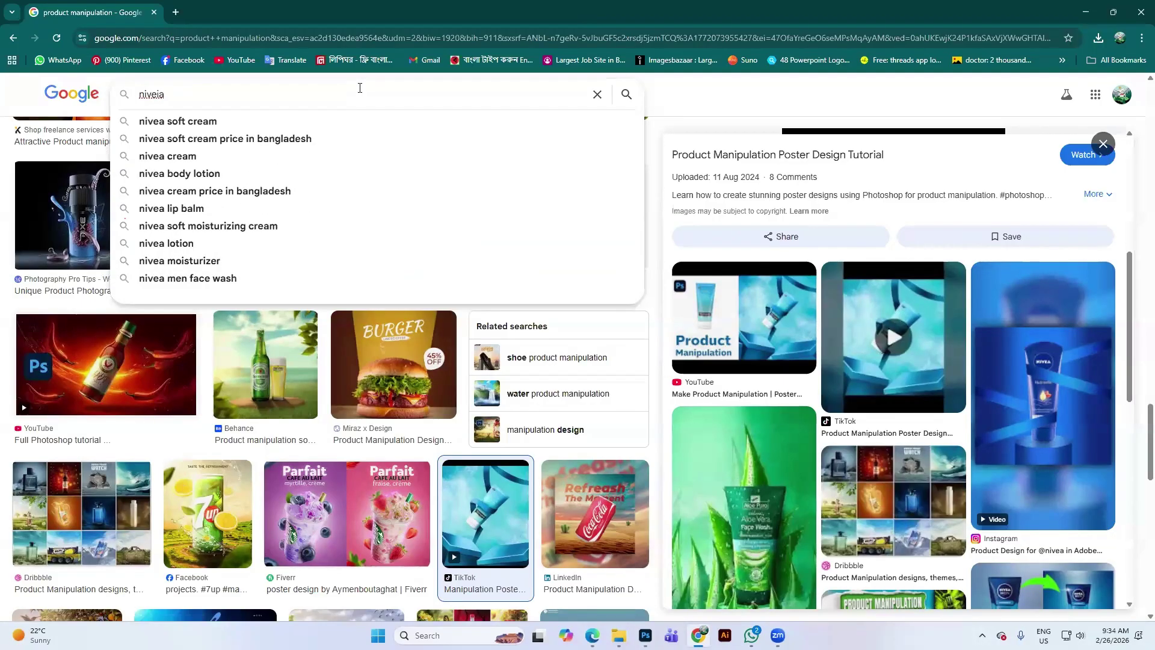
type(" so")
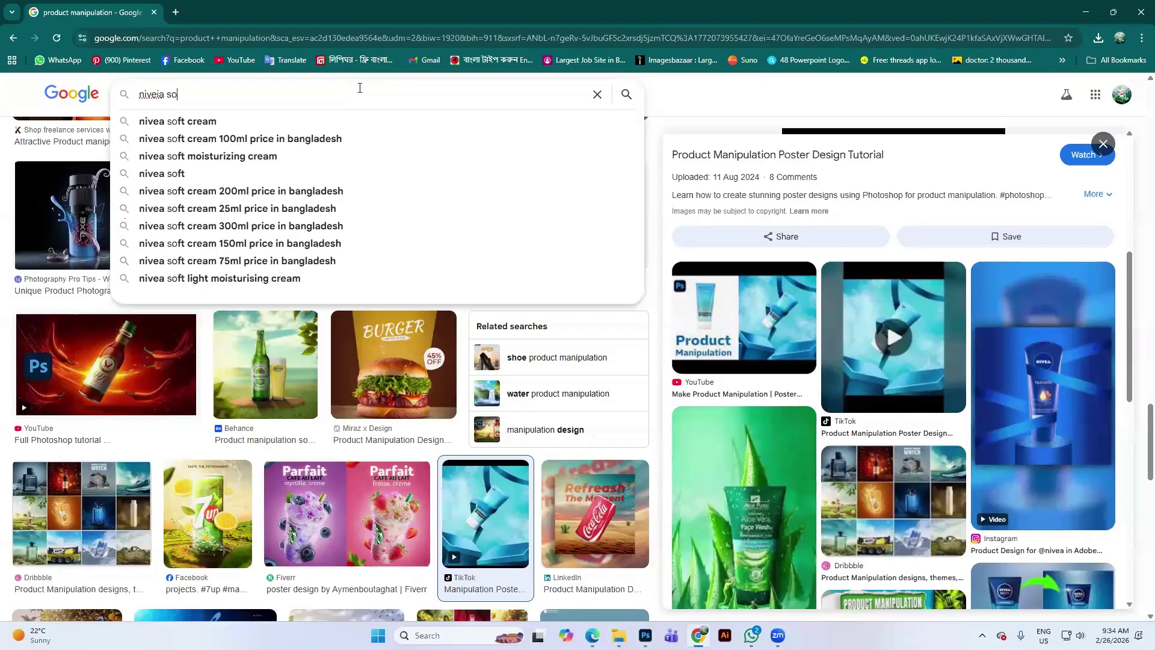
type("ft c")
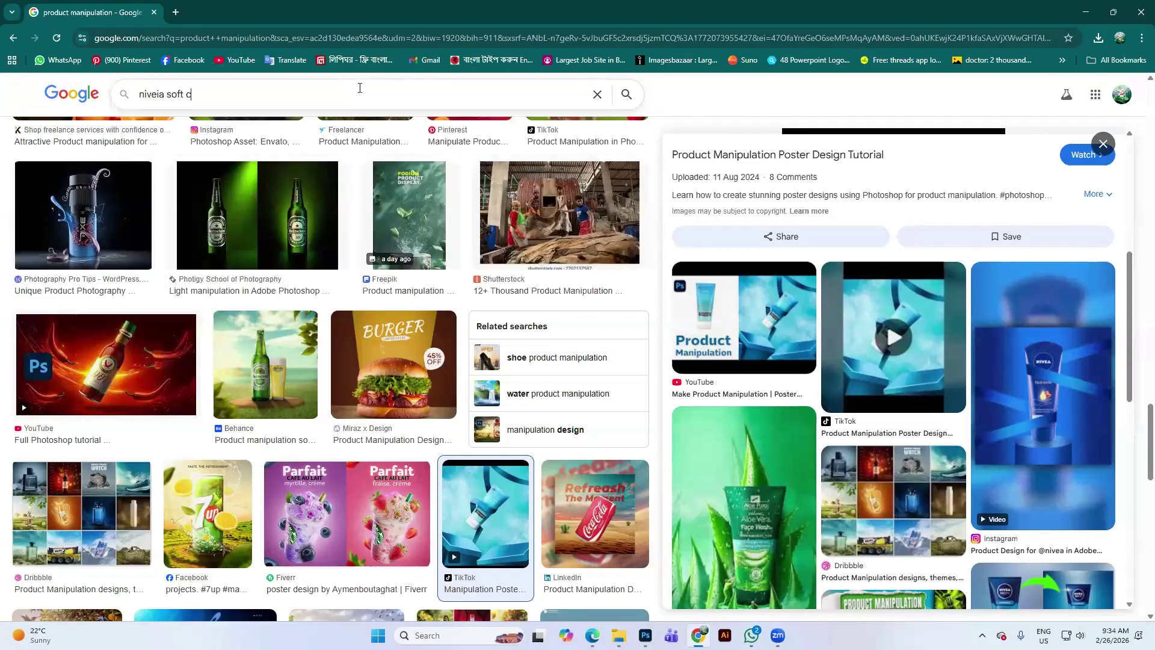
type("ream tube")
key("Return")
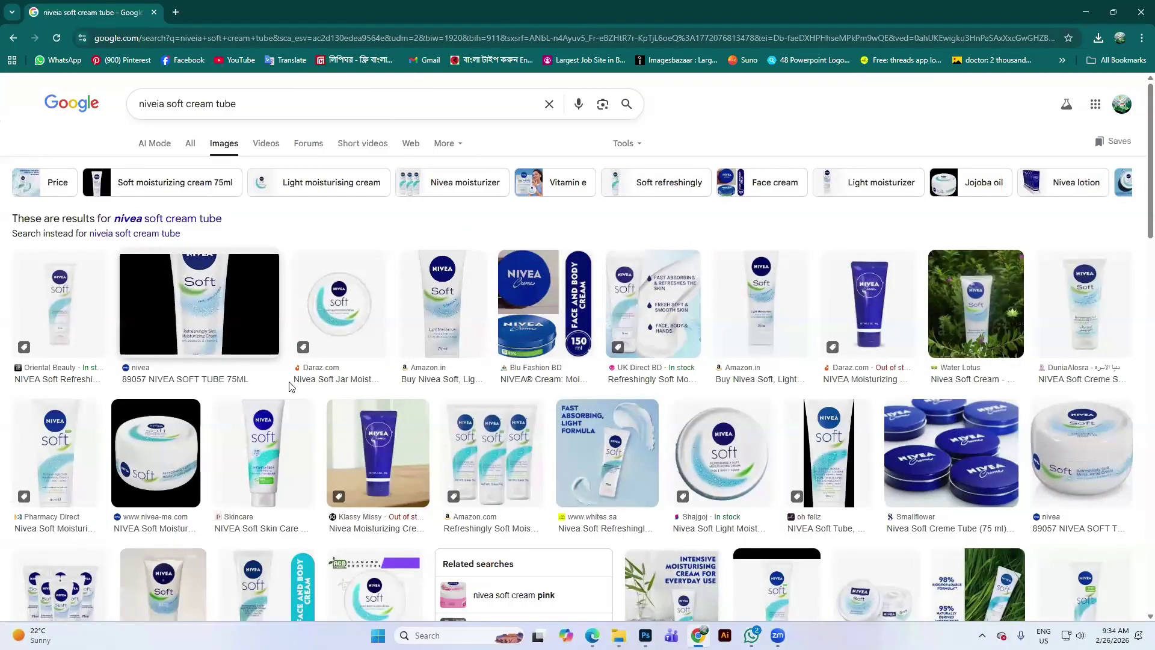
Step: Browse the related tube images to the Nivea Creme Tube (100 ml) picture from Smallflower and copy that image
scroll(289, 387, "down", 1)
left_click(379, 397)
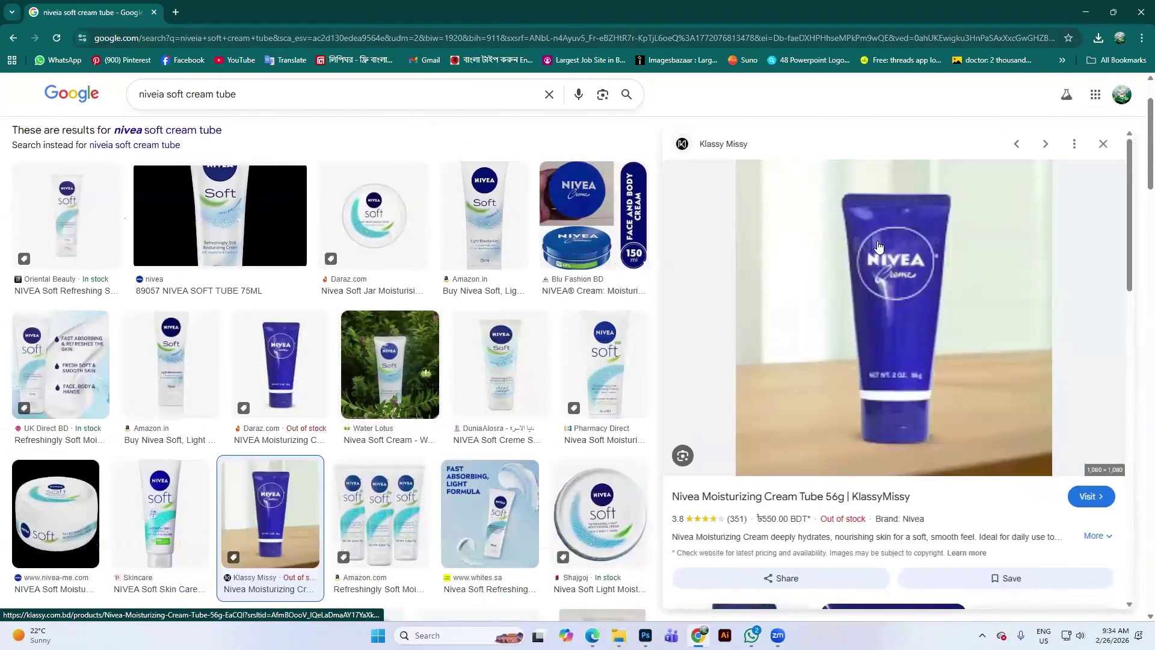
scroll(891, 421, "down", 4)
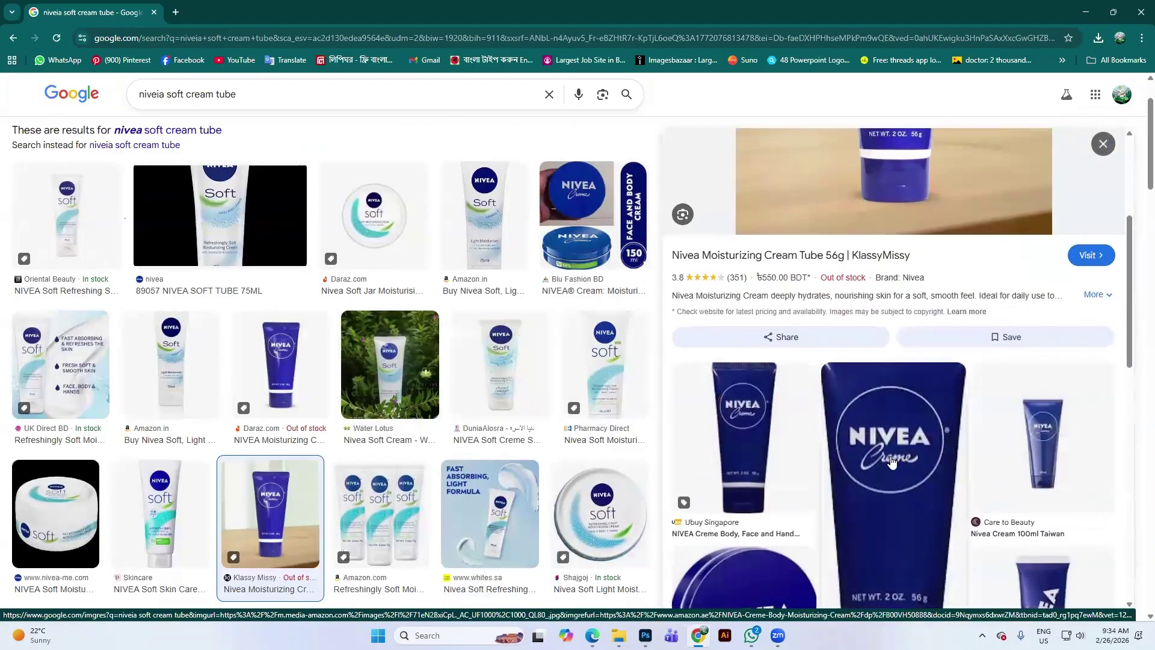
scroll(892, 462, "down", 3)
left_click(900, 409)
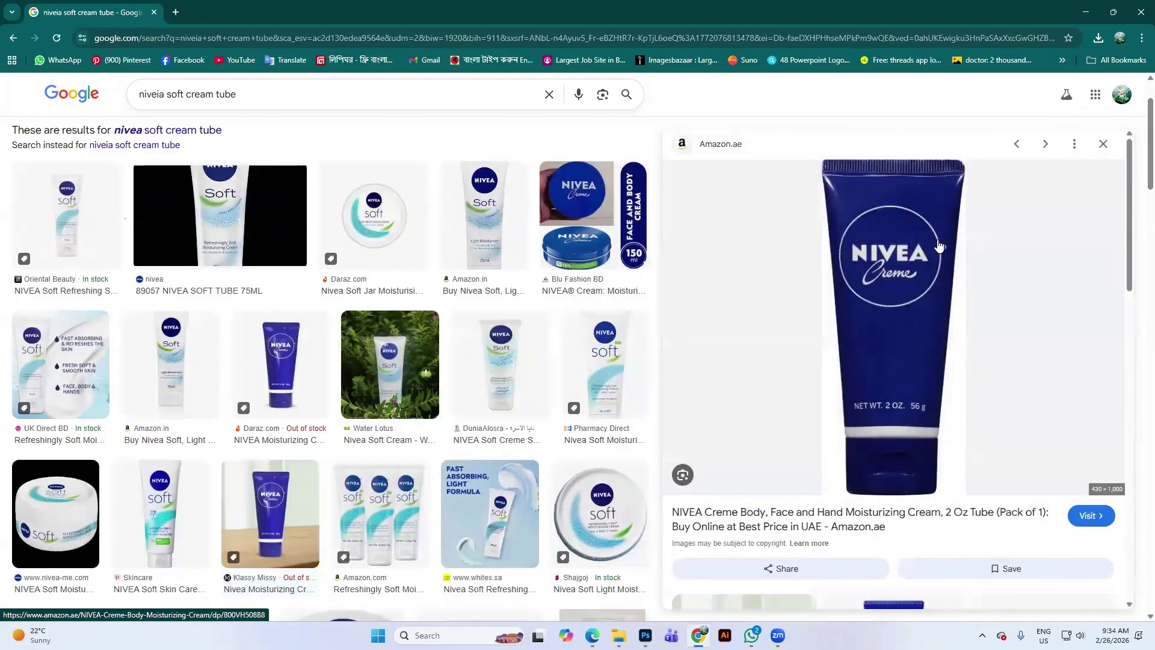
scroll(884, 356, "down", 4)
left_click(907, 420)
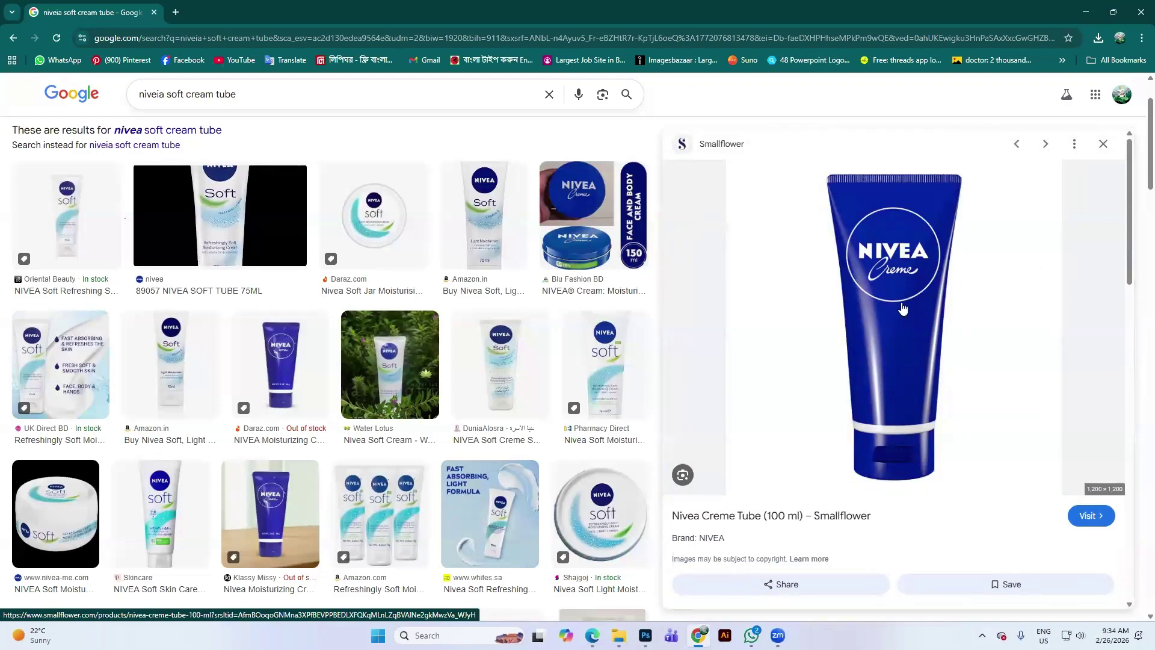
right_click(902, 335)
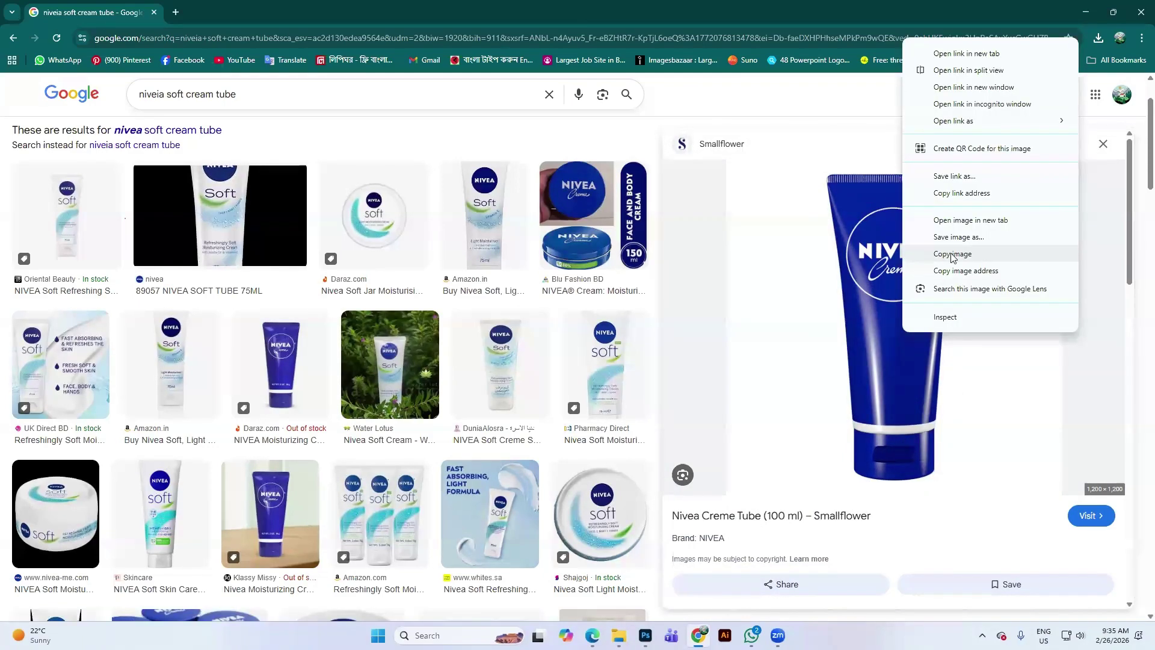
left_click(954, 255)
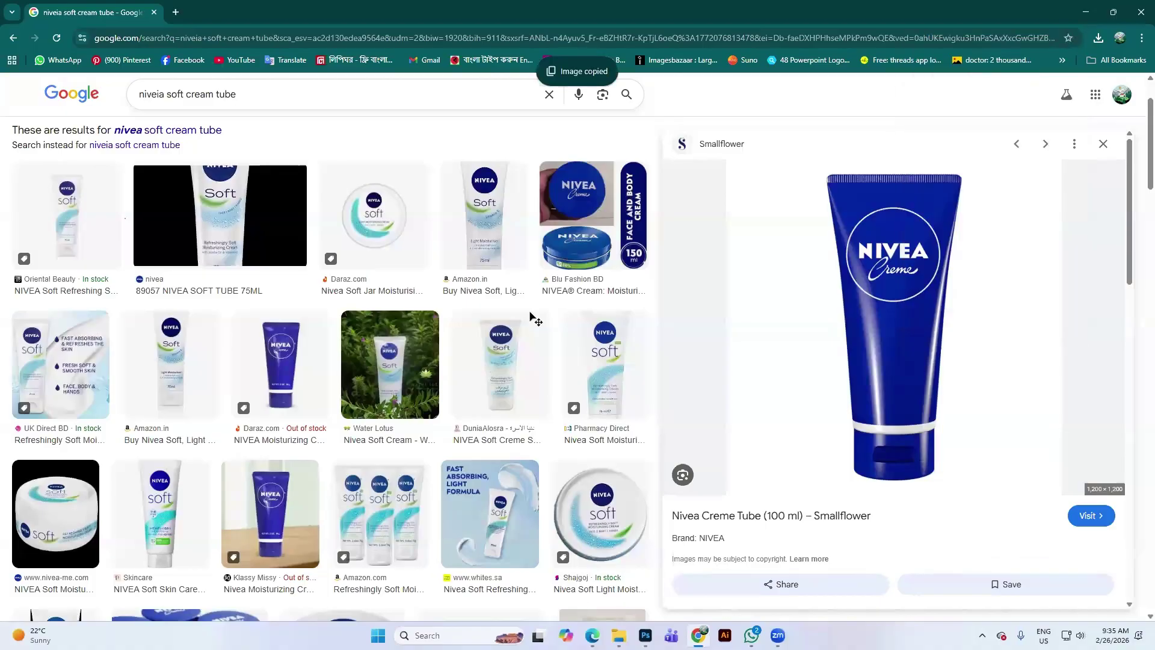
Step: Switch to Photoshop and paste the copied Nivea Creme tube image as a new layer above the advertisement
key("alt+Tab")
key("ctrl+v")
key("ctrl+plus")
key("ctrl+plus")
key("ctrl+plus")
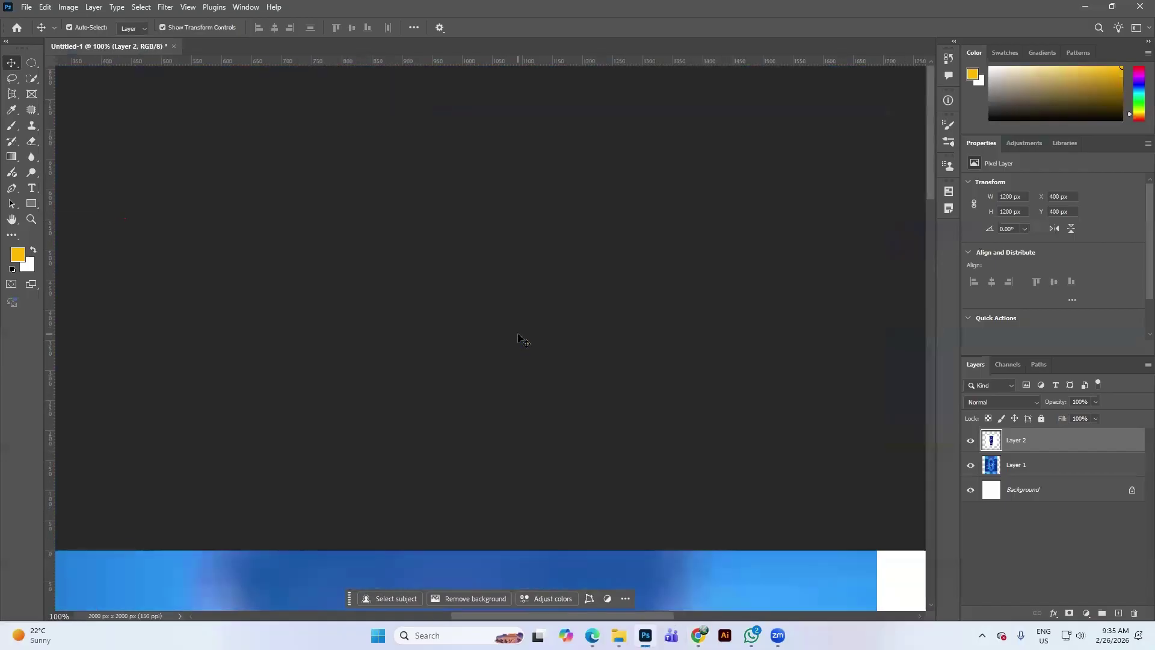
scroll(593, 377, "down", 6)
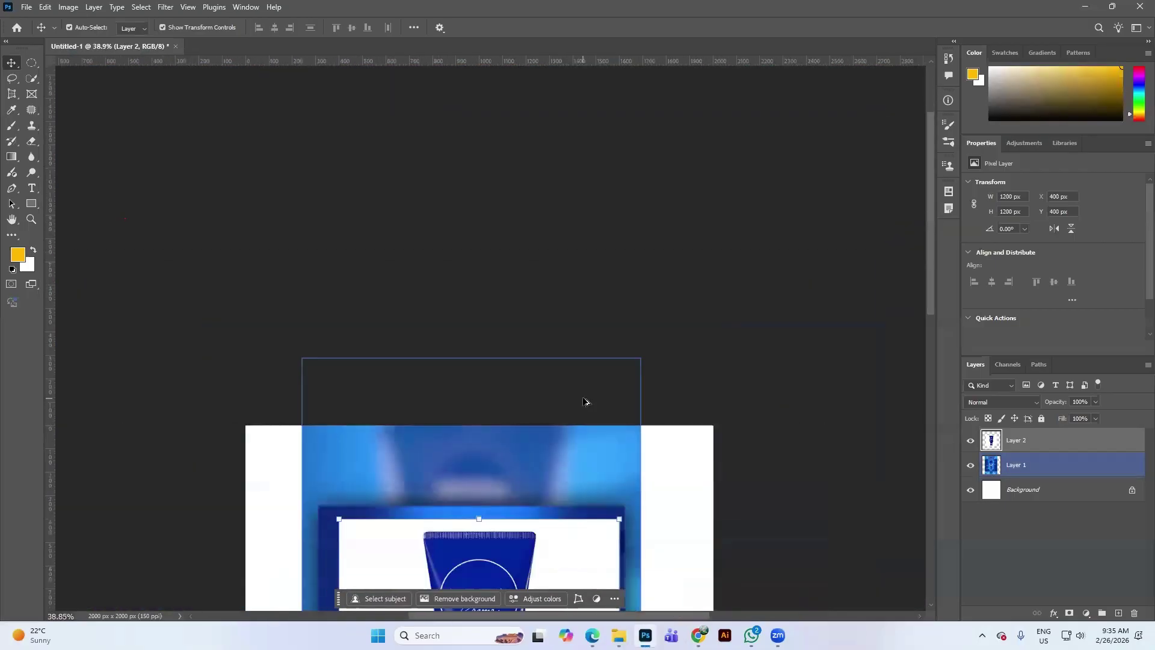
scroll(587, 459, "down", 3)
scroll(502, 427, "up", 5)
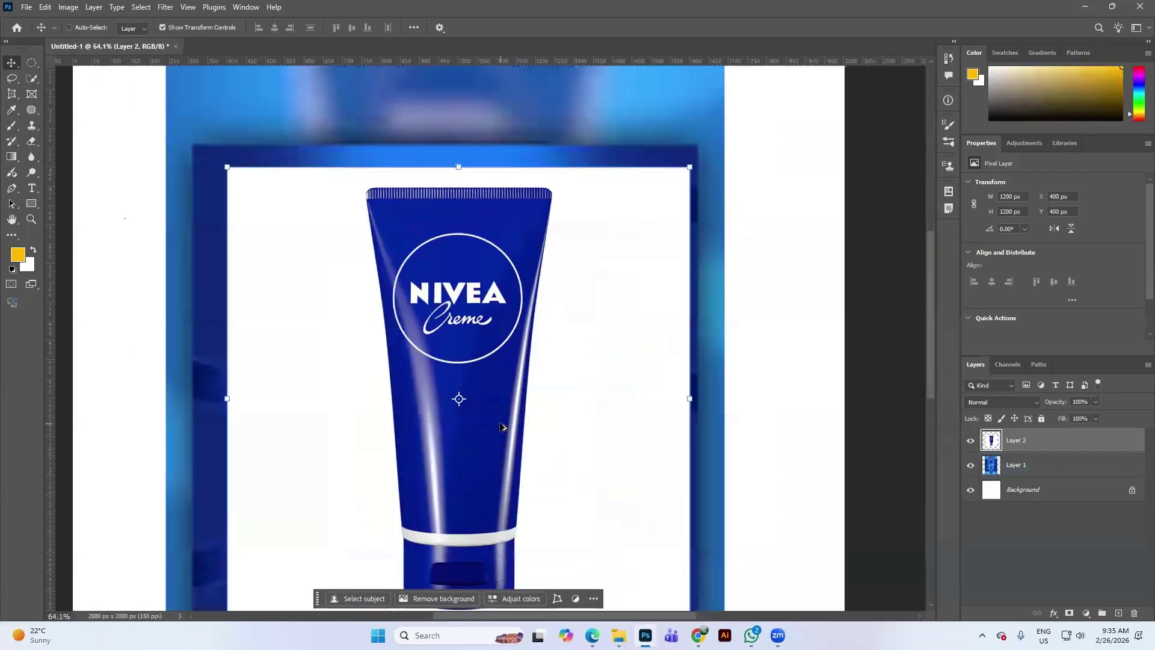
scroll(503, 426, "up", 1)
scroll(509, 421, "down", 3)
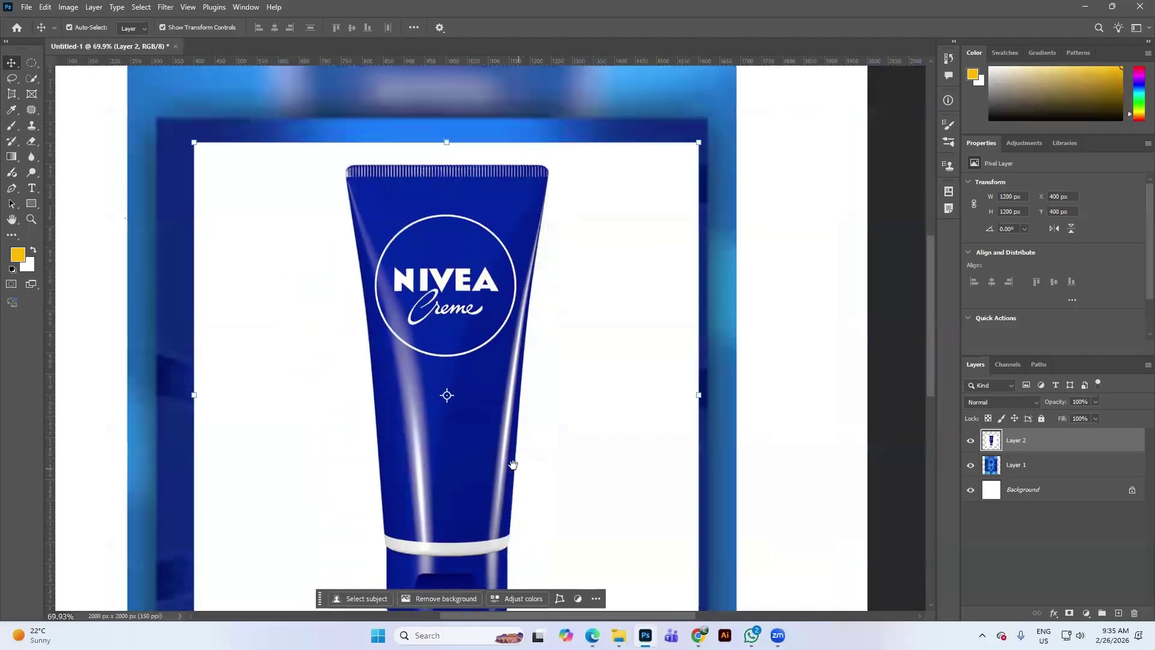
scroll(529, 410, "up", 1)
scroll(528, 411, "down", 1)
scroll(544, 411, "up", 1)
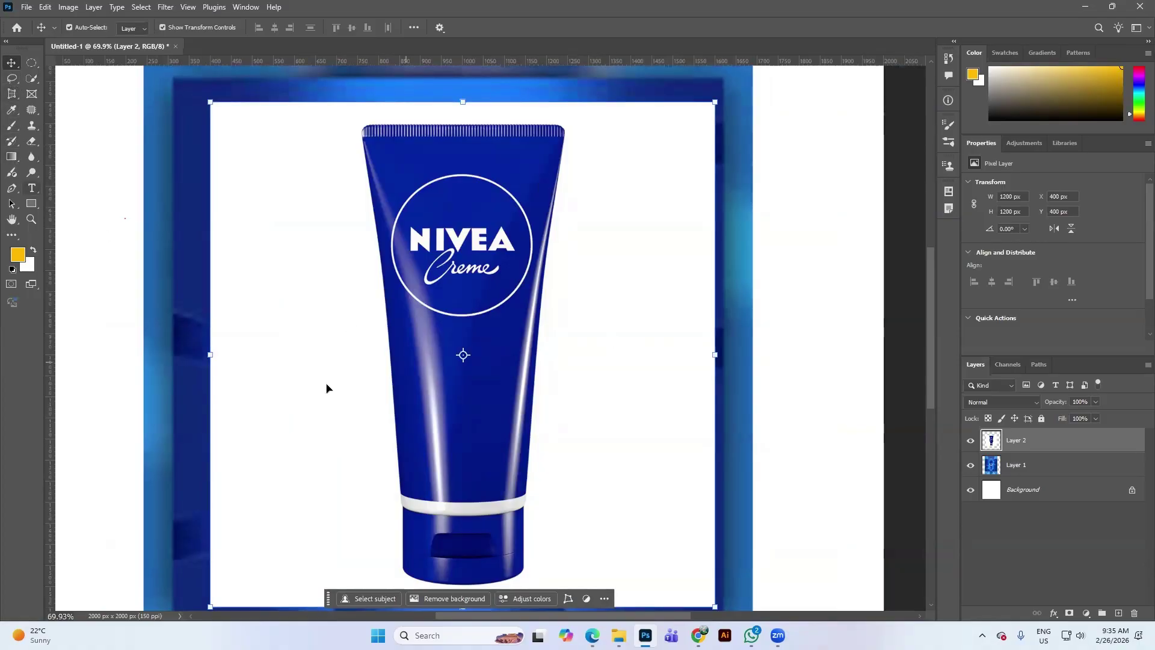
scroll(406, 413, "down", 1)
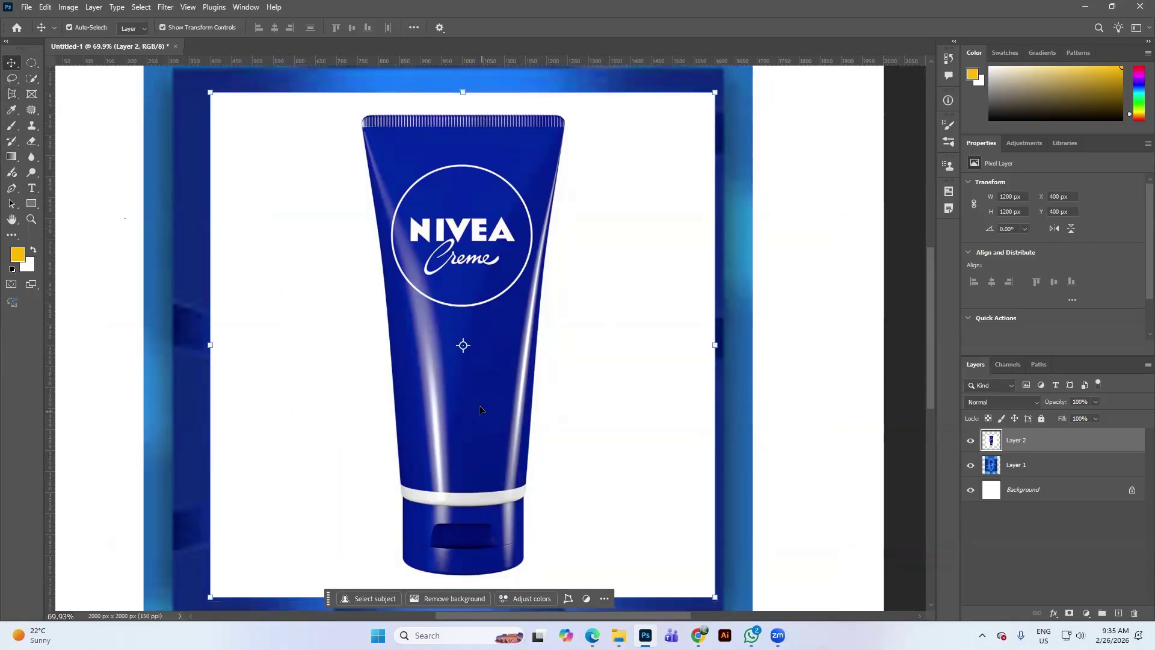
Step: Activate the Pen tool in Path mode and hide the advertisement layer, Layer 1
right_click(13, 190)
left_click(54, 190)
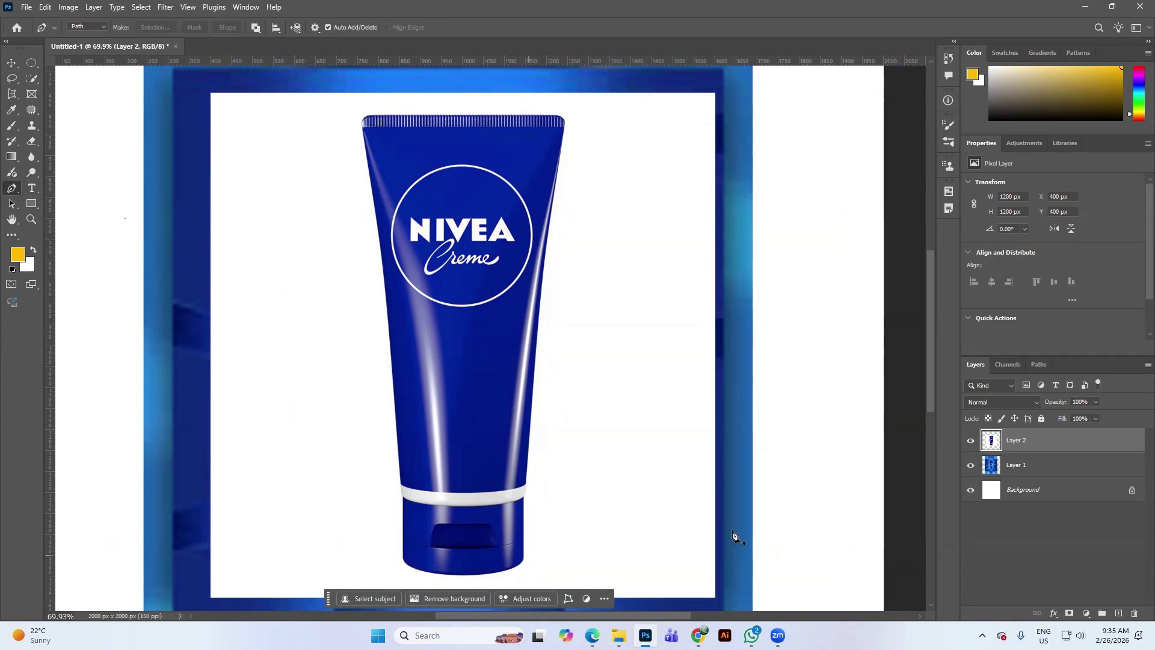
left_click(971, 465)
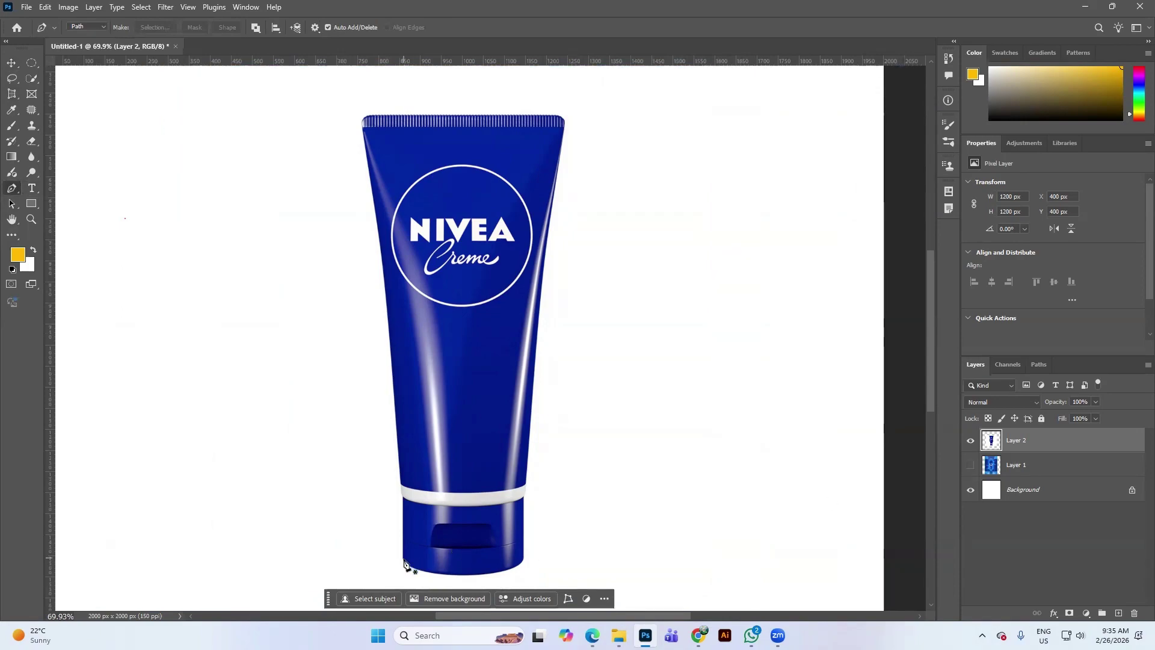
Step: Start a pen path at the cap's lower-left corner and trace up the cap's left side and around the white band's left end
left_click(403, 564)
left_click(402, 512)
scroll(402, 504, "up", 3)
scroll(402, 501, "up", 2)
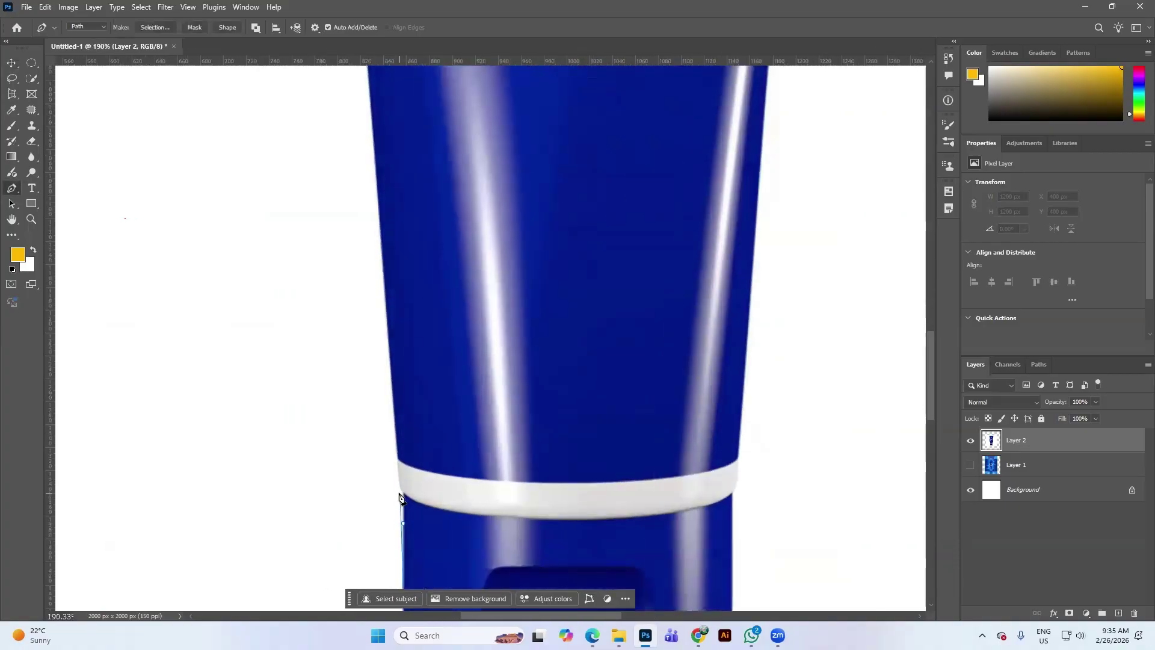
left_click(403, 495)
left_click_drag(398, 473, 399, 466)
scroll(396, 463, "up", 3)
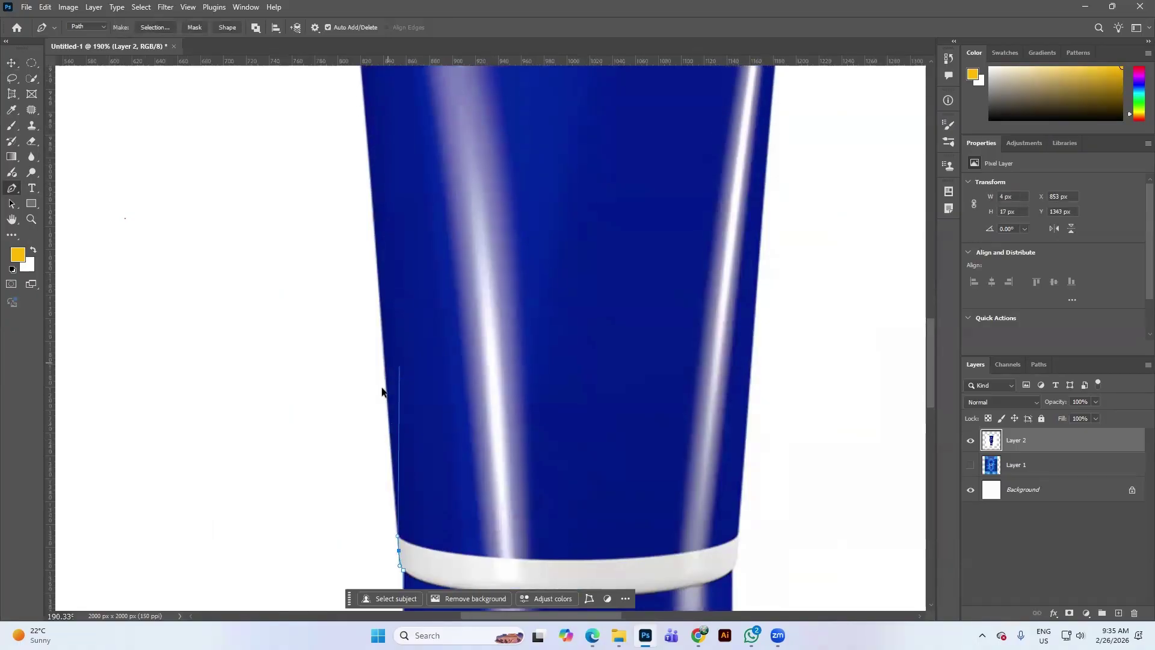
left_click(396, 535)
scroll(392, 516, "down", 3)
scroll(397, 392, "down", 8)
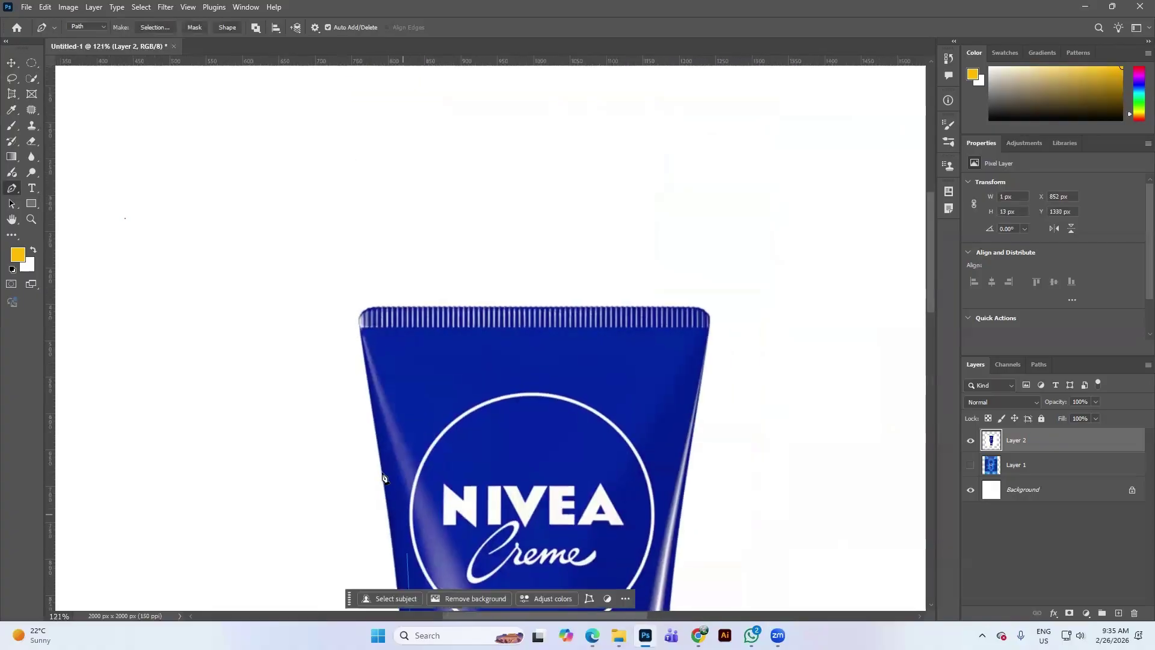
Step: Continue the pen path up the tube body's left edge with a curved anchor beside the Nivea logo circle
left_click(400, 372)
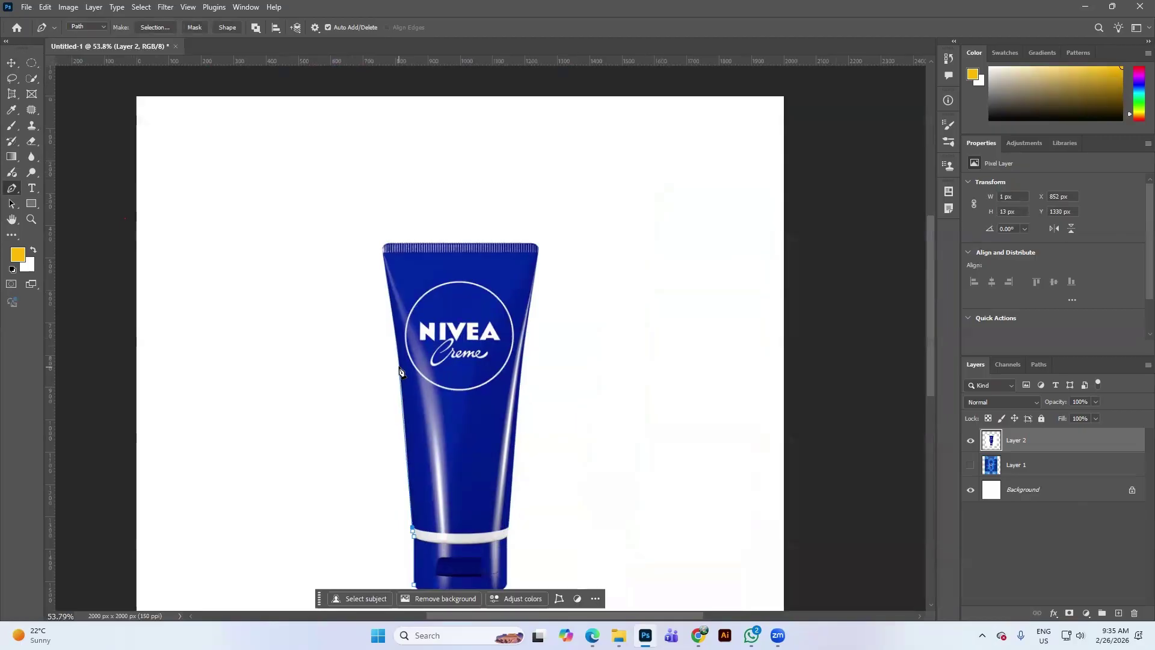
left_click(398, 363)
left_click(396, 357)
scroll(388, 368, "up", 4)
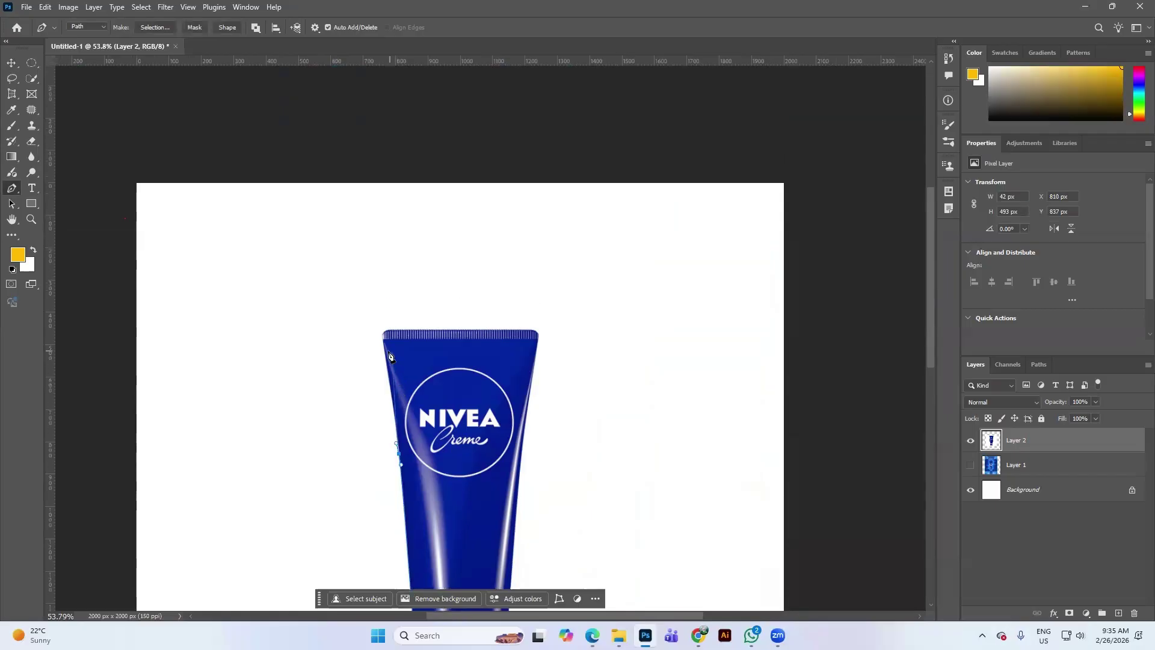
left_click(380, 378)
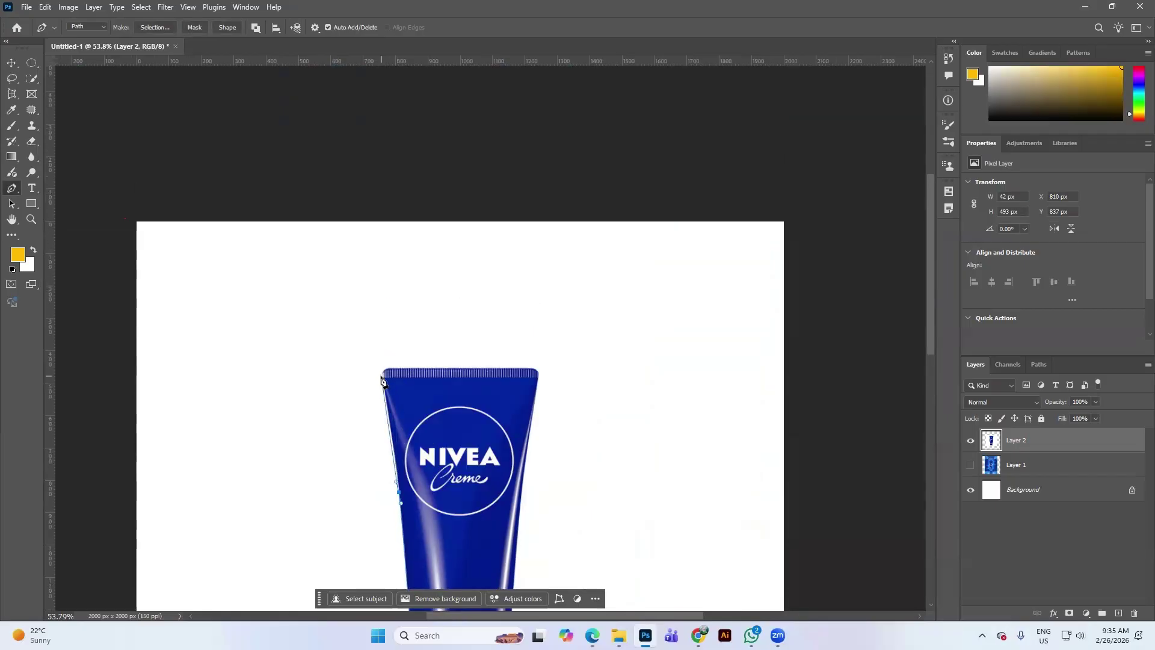
left_click(382, 373)
left_click_drag(374, 349, 373, 345)
Step: Remove the last anchor's outgoing handle and extend the path up the tube's left edge to the base of the crimped seal
scroll(394, 487, "up", 5)
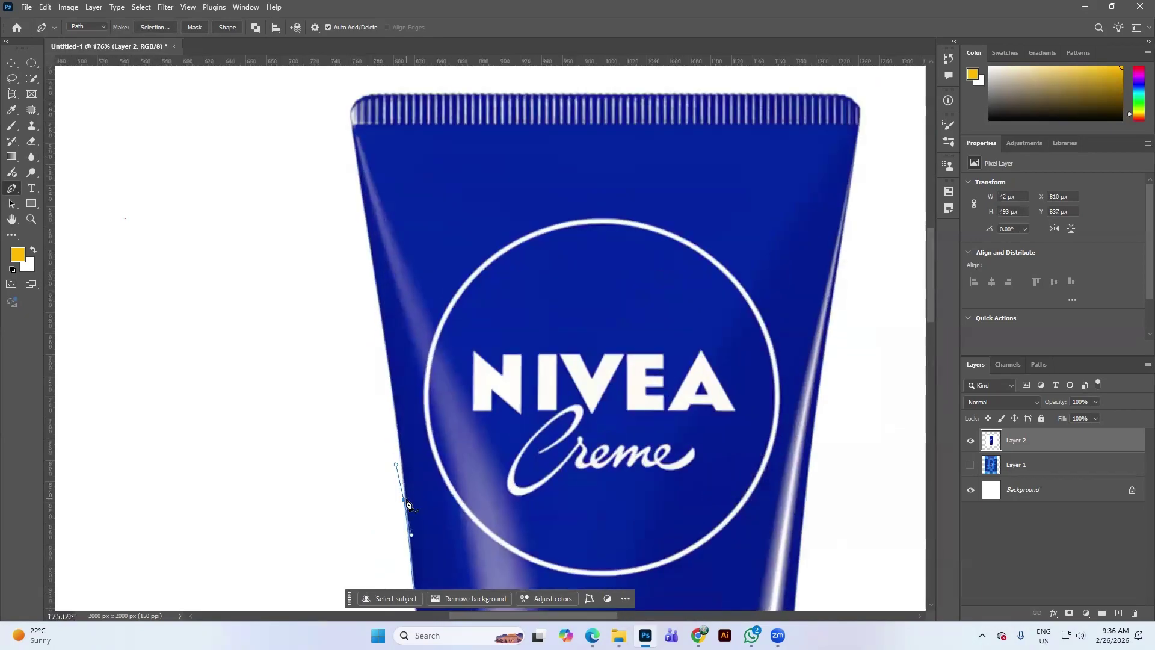
left_click(405, 499)
left_click(394, 419)
scroll(392, 379, "up", 3)
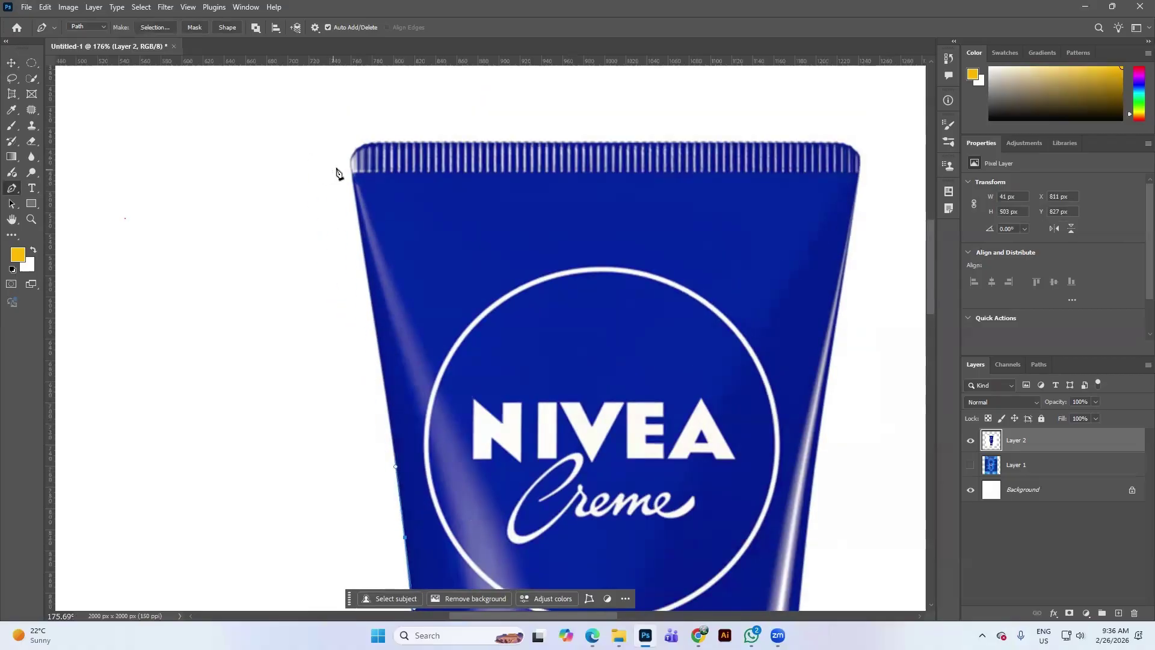
left_click(352, 173)
left_click_drag(345, 156, 347, 150)
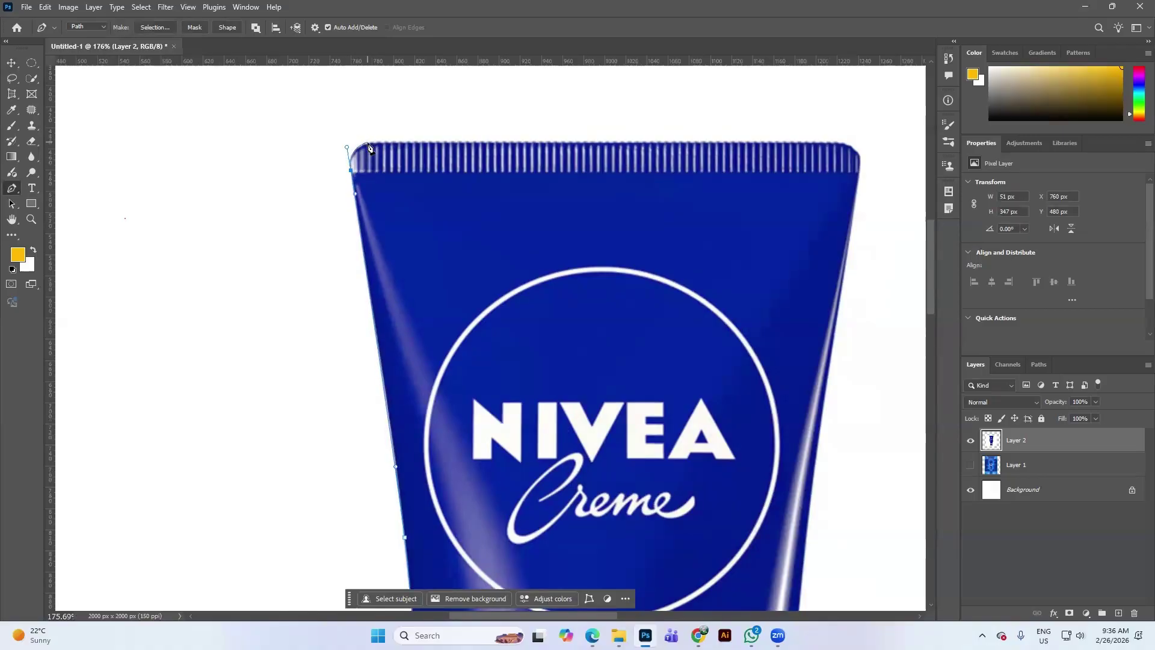
Step: Trace the path around the seal's upper-left corner, along its top edge and around its upper-right corner
left_click(368, 144)
left_click(841, 144)
left_click(863, 155)
left_click(853, 192)
left_click_drag(854, 194, 852, 203)
Step: Trace the path down the upper part of the tube's right edge with a curved anchor below the logo circle
scroll(831, 277, "down", 2)
scroll(827, 297, "down", 3)
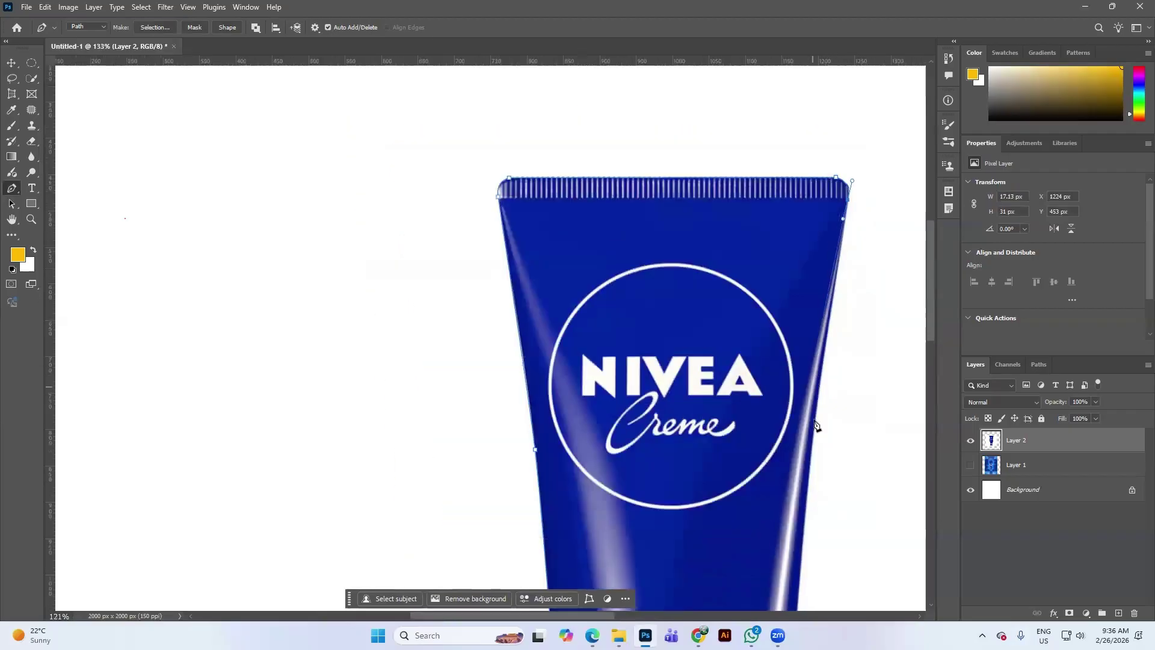
scroll(662, 335, "down", 3)
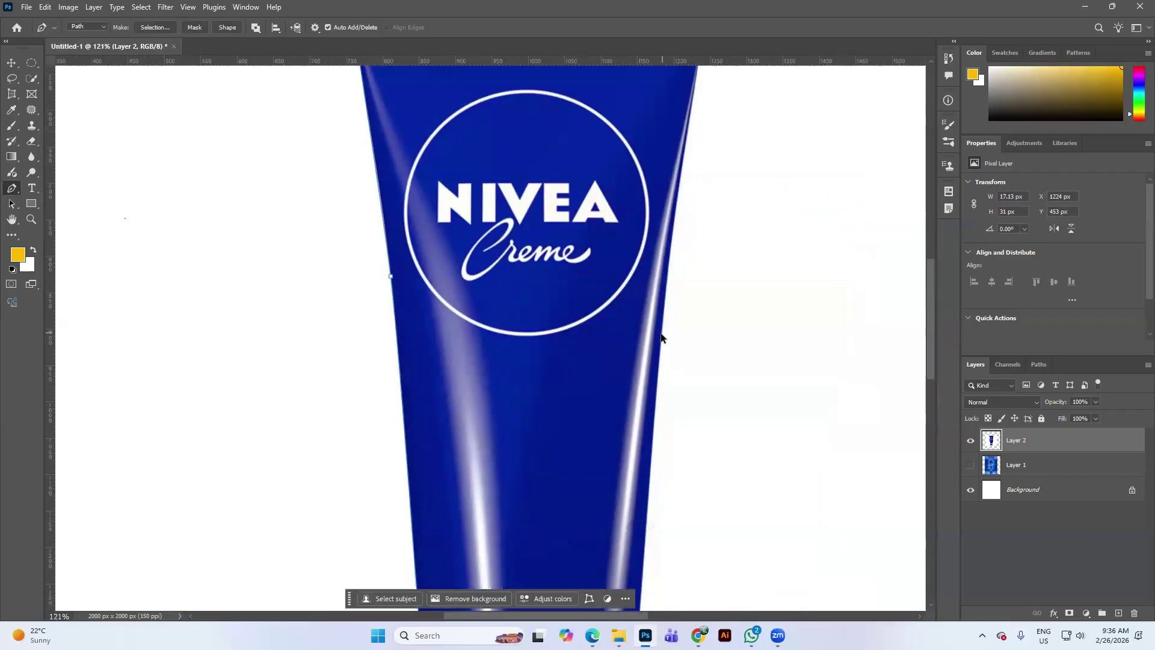
scroll(662, 335, "down", 2)
left_click_drag(661, 345, 652, 441)
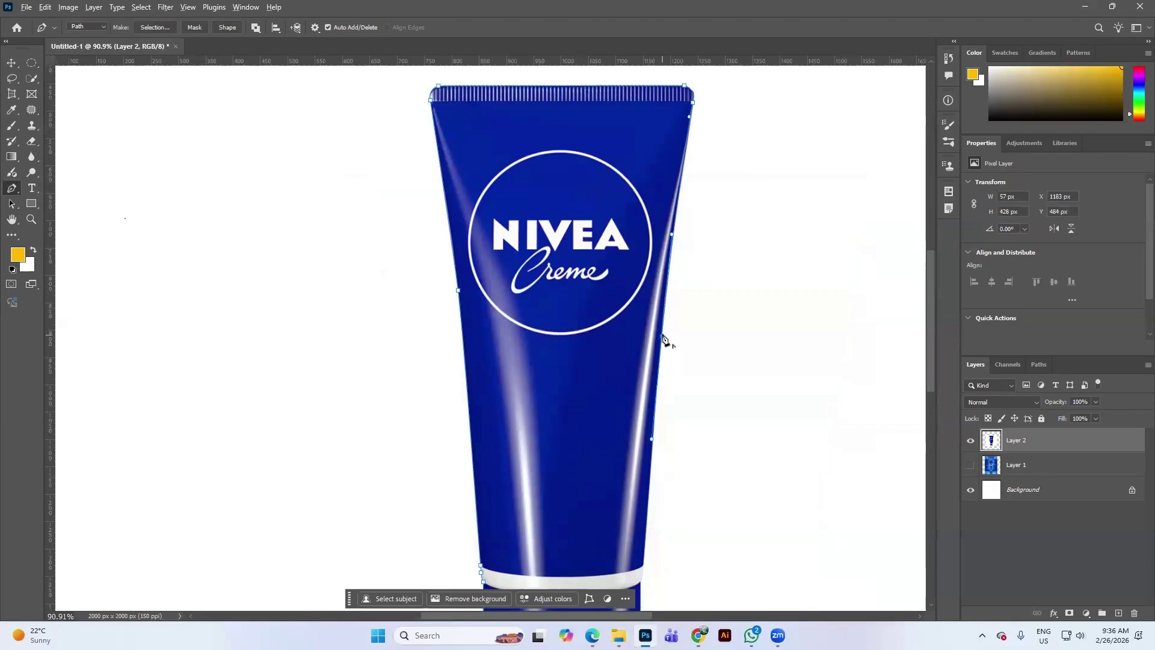
Step: Extend the path down the tube's lower right edge and around the right end of the white band
scroll(662, 512, "down", 3)
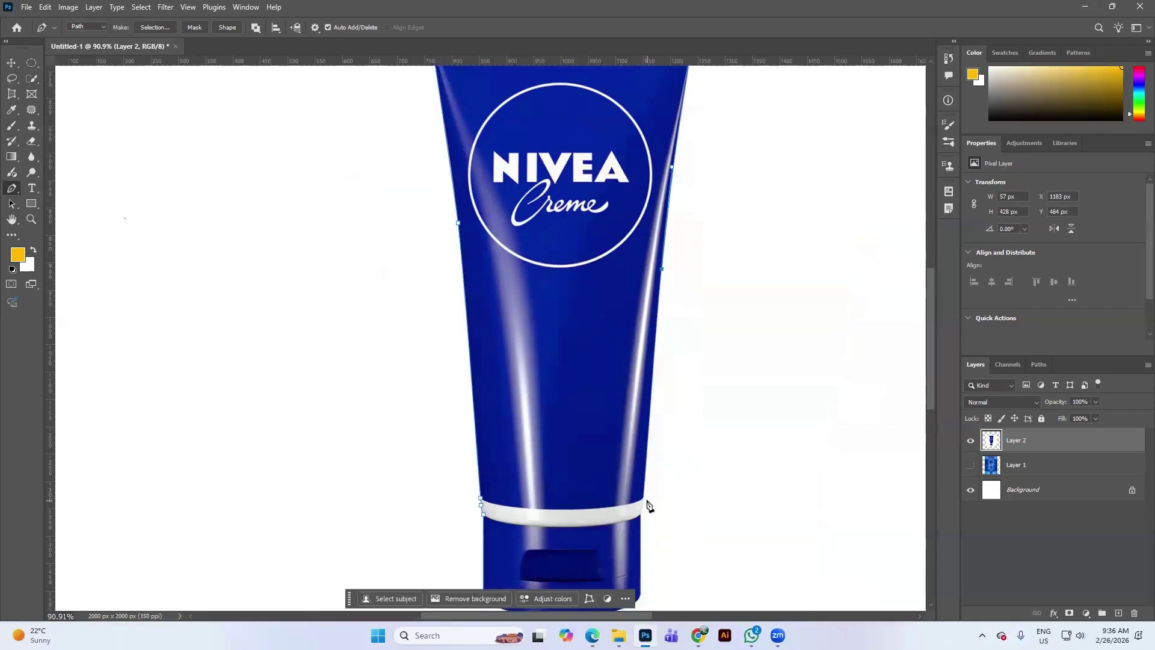
left_click(646, 502)
left_click_drag(646, 501, 643, 512)
scroll(644, 514, "down", 2)
scroll(641, 486, "up", 5)
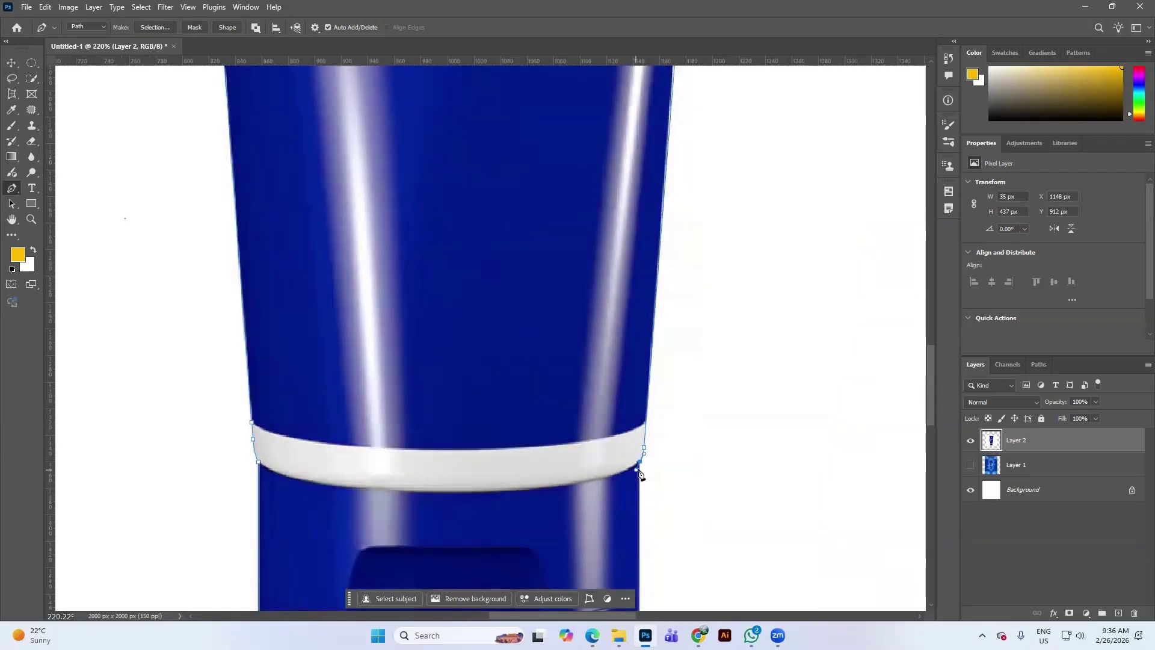
Step: Trace the cap's right side and curved bottom edge, and close the path at the starting anchor on the cap's lower-left corner
scroll(642, 494, "down", 3)
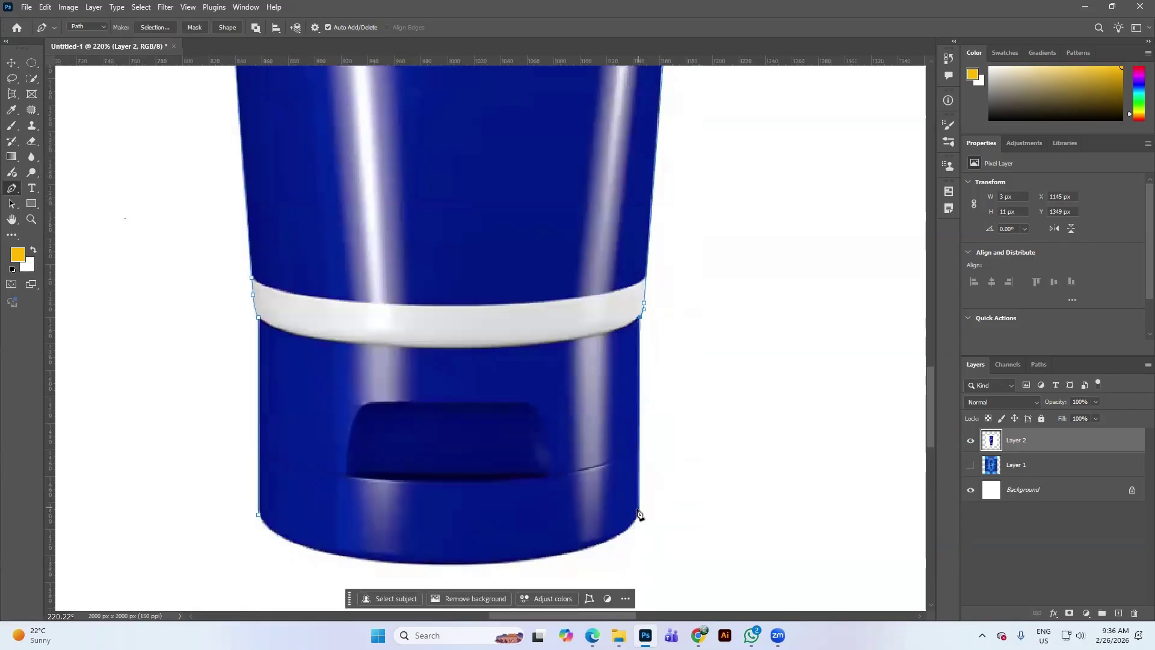
left_click_drag(619, 544, 613, 471)
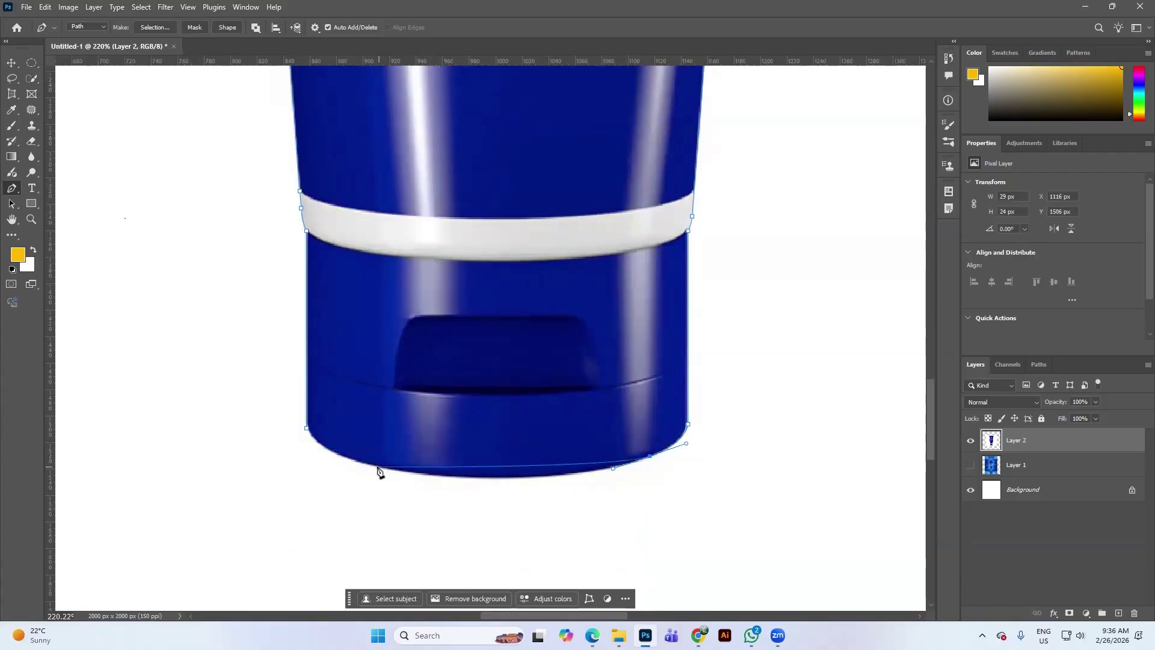
left_click_drag(379, 467, 255, 443)
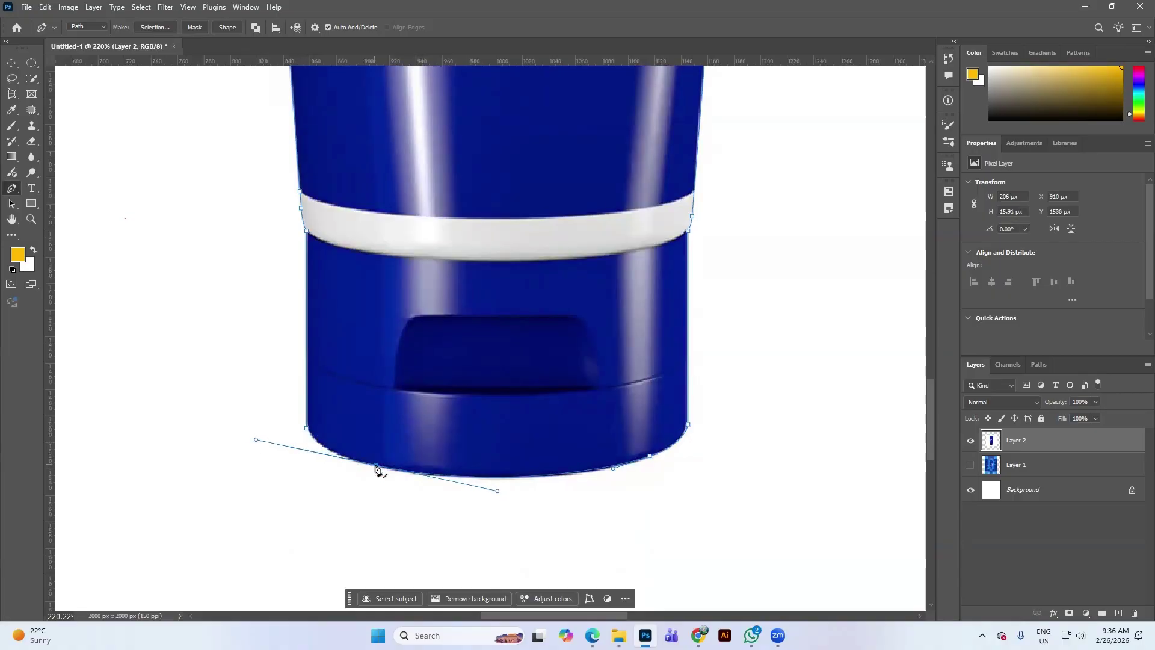
left_click(307, 429)
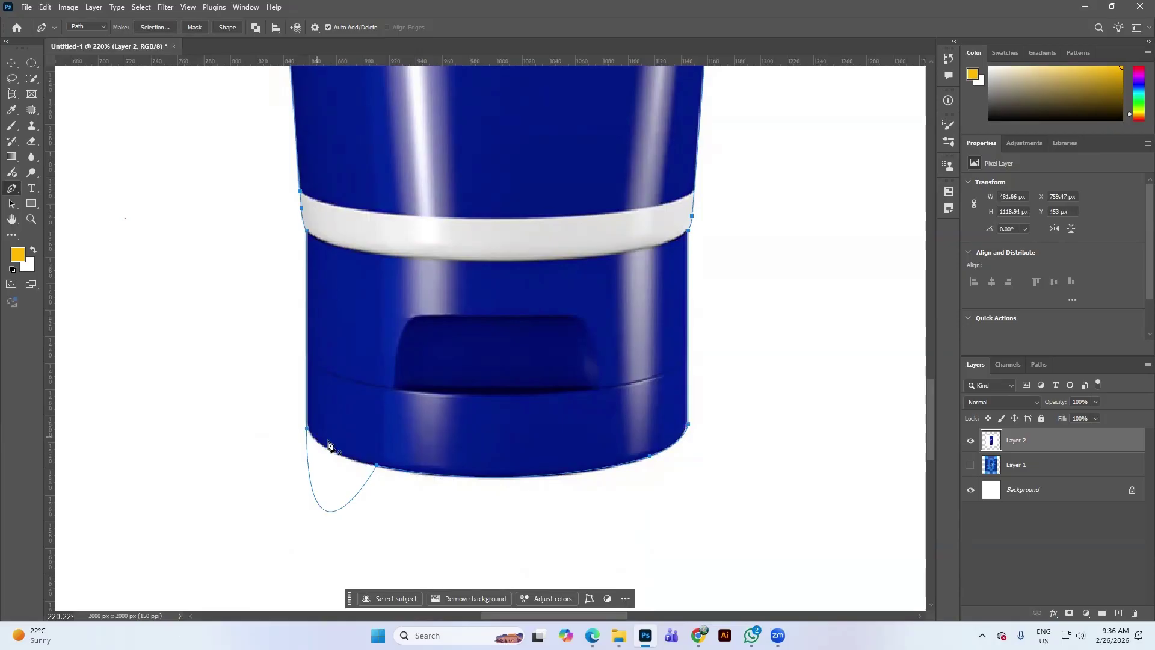
left_click(377, 466, "ctrl")
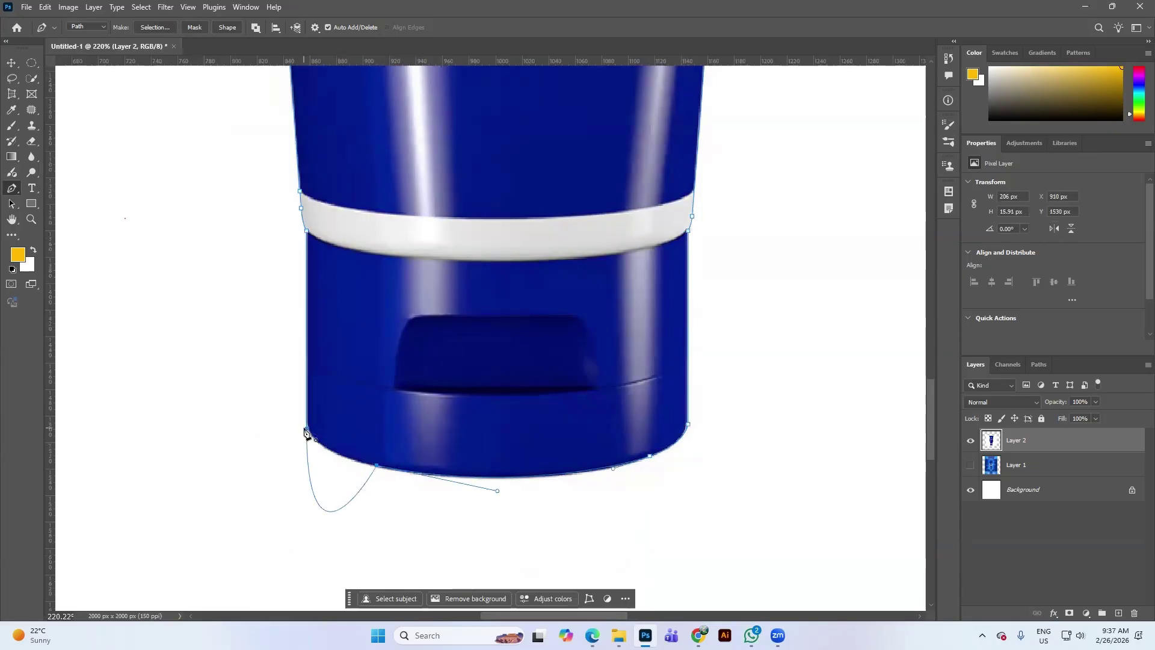
mouse_move(307, 430)
left_mouse_down()
mouse_move(142, 439)
mouse_move(147, 392)
mouse_move(294, 425)
mouse_move(316, 469)
mouse_move(308, 430)
left_mouse_up()
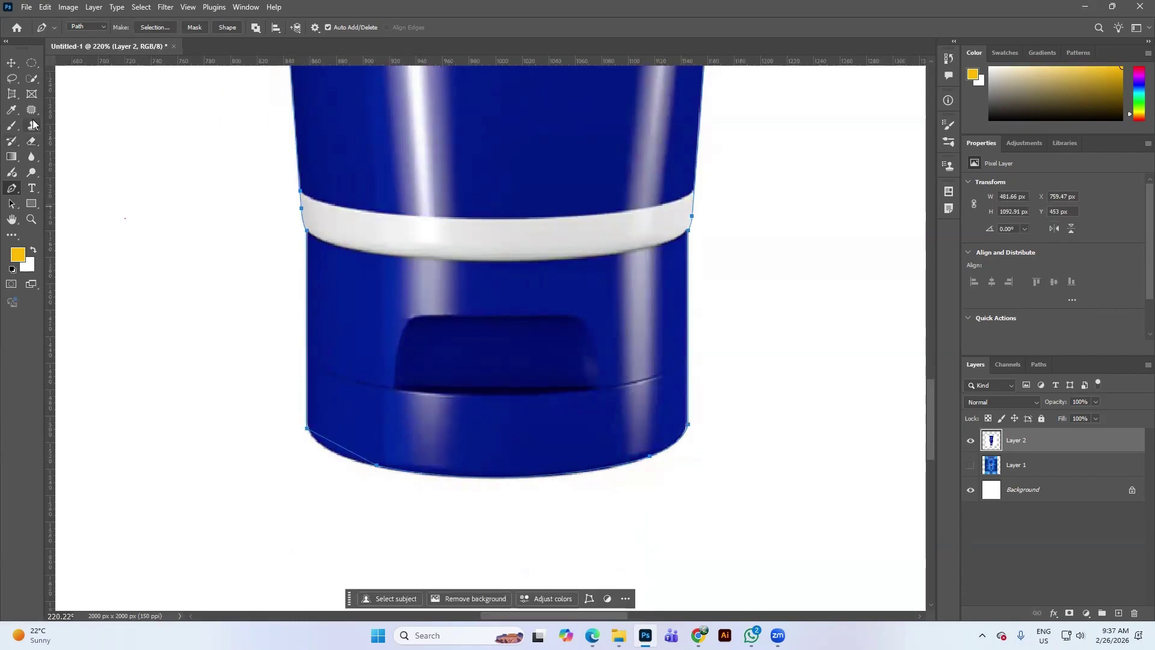
Step: Try to reshape the path along the cap's curved bottom edge with the Content-Aware Tracing Tool
right_click(12, 188)
key("Escape")
key("shift+p")
right_click(12, 188)
left_click(60, 212)
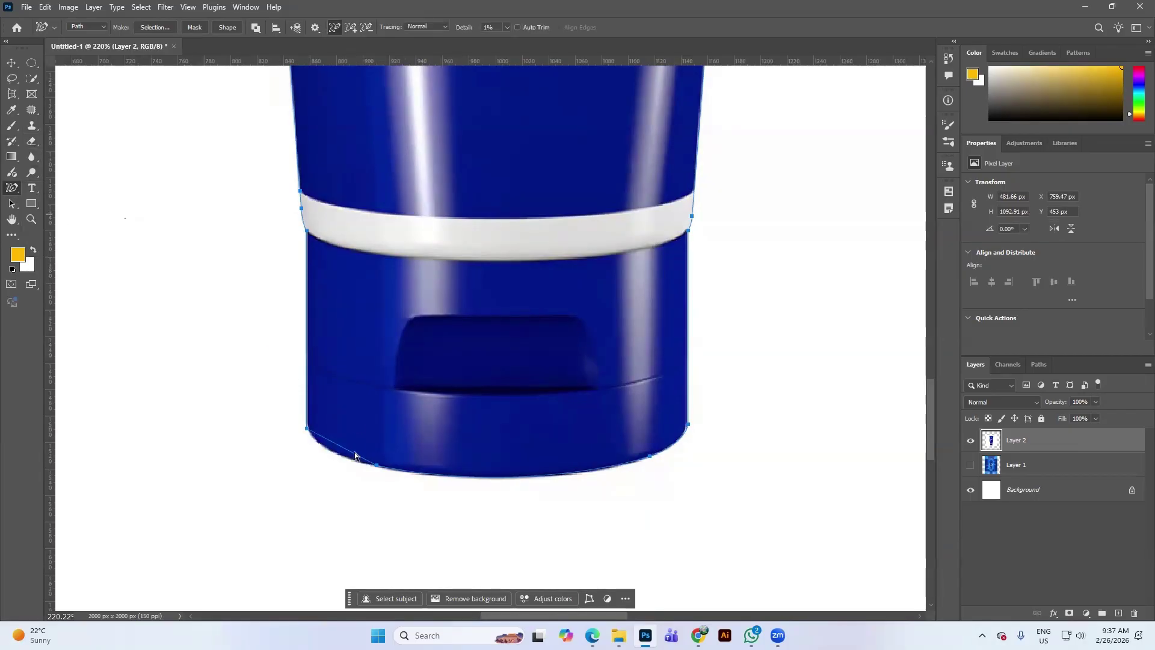
right_click(12, 187)
left_click(47, 212)
right_click(13, 188)
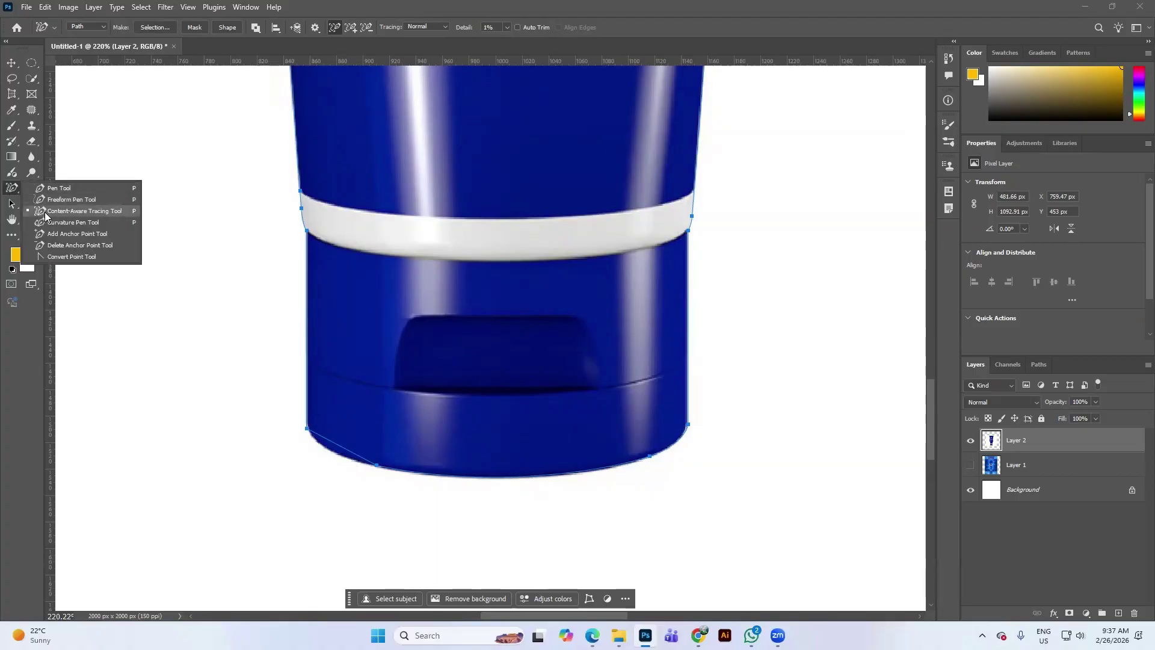
left_click(379, 467)
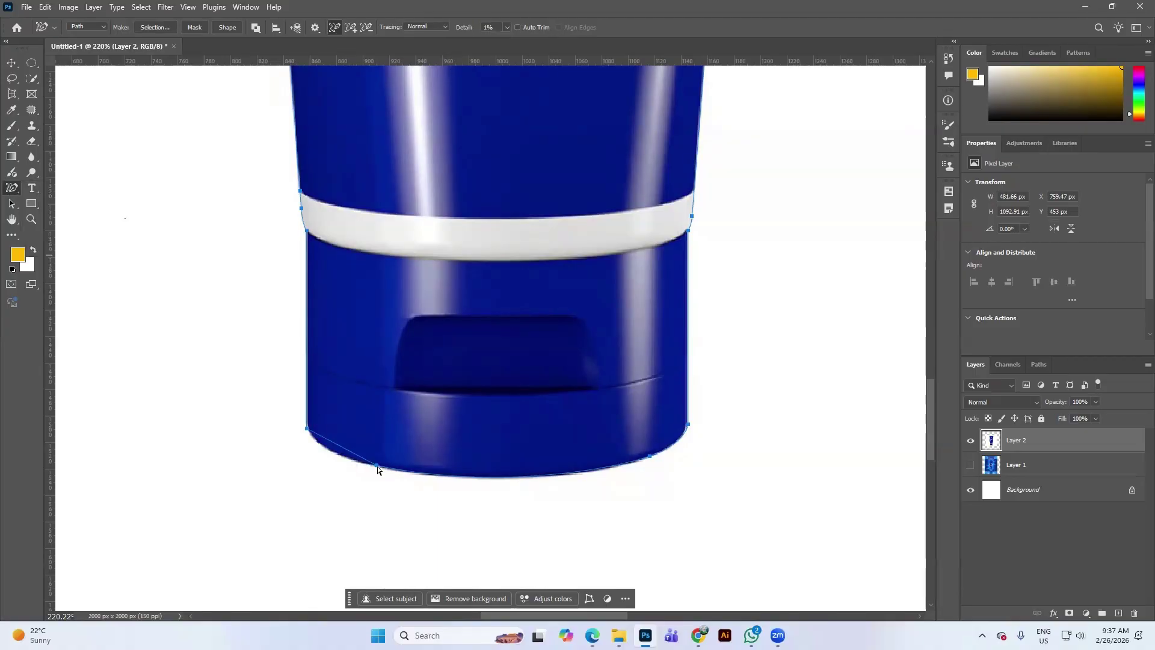
left_click(377, 467, "ctrl")
left_click_drag(496, 491, 524, 496)
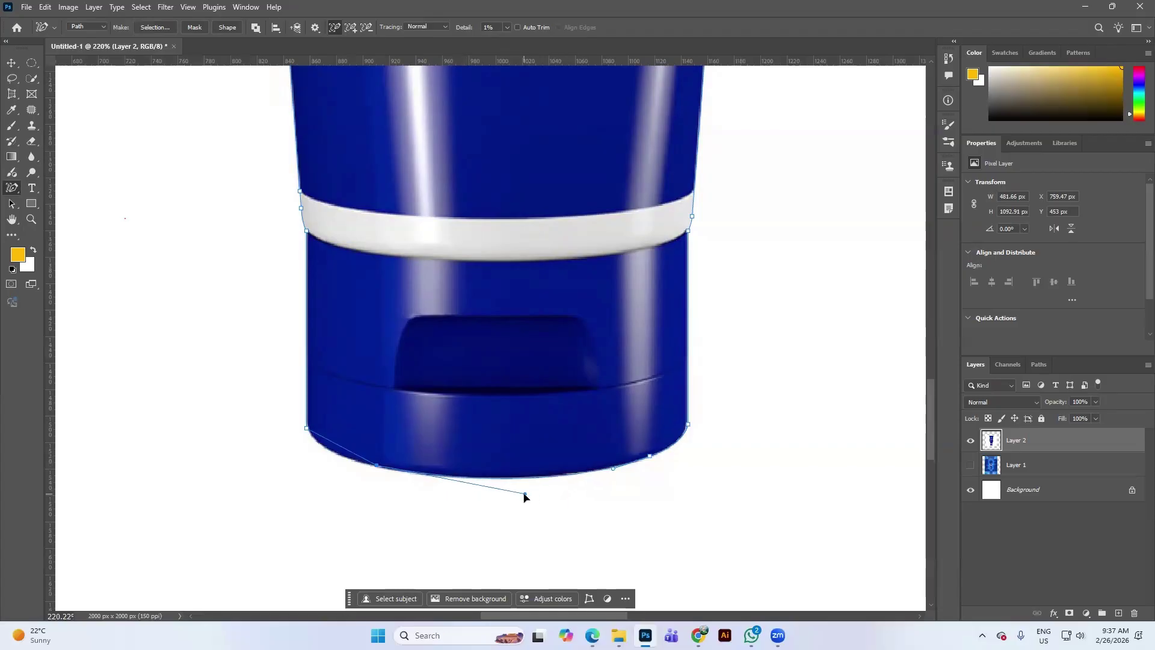
Step: Nudge the anchor at the cap's lower-left corner and bend the adjoining straight segment onto the cap's edge with the Curvature Pen
left_click(307, 428)
left_click_drag(307, 432, 310, 434)
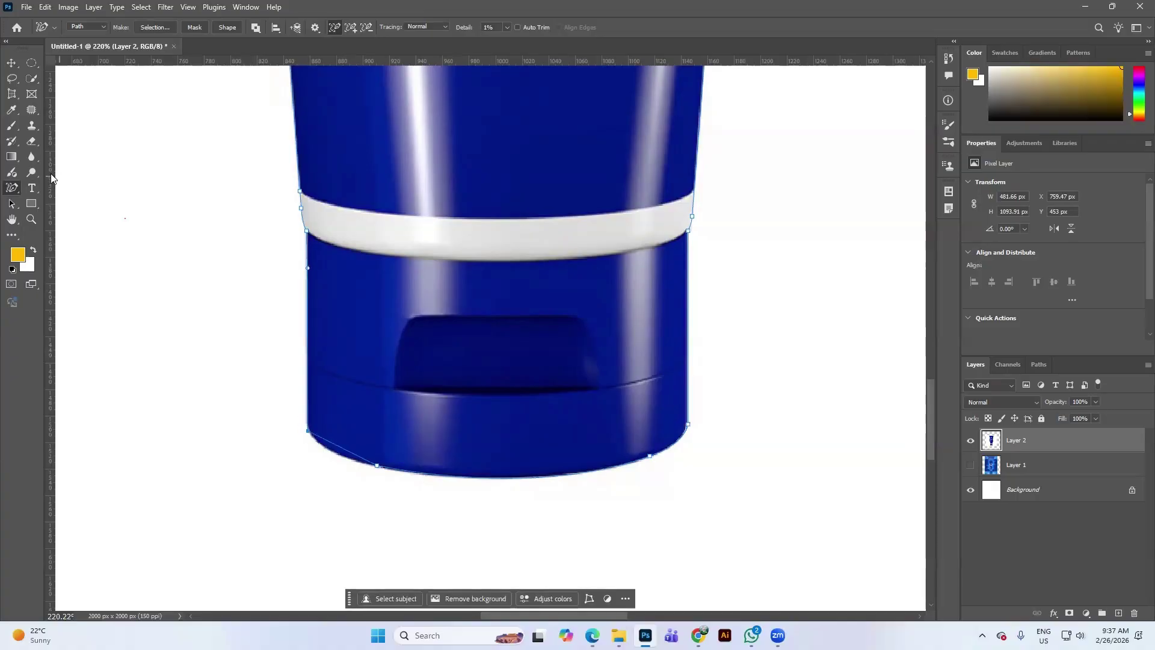
right_click(12, 189)
left_click(54, 188)
left_click(340, 447)
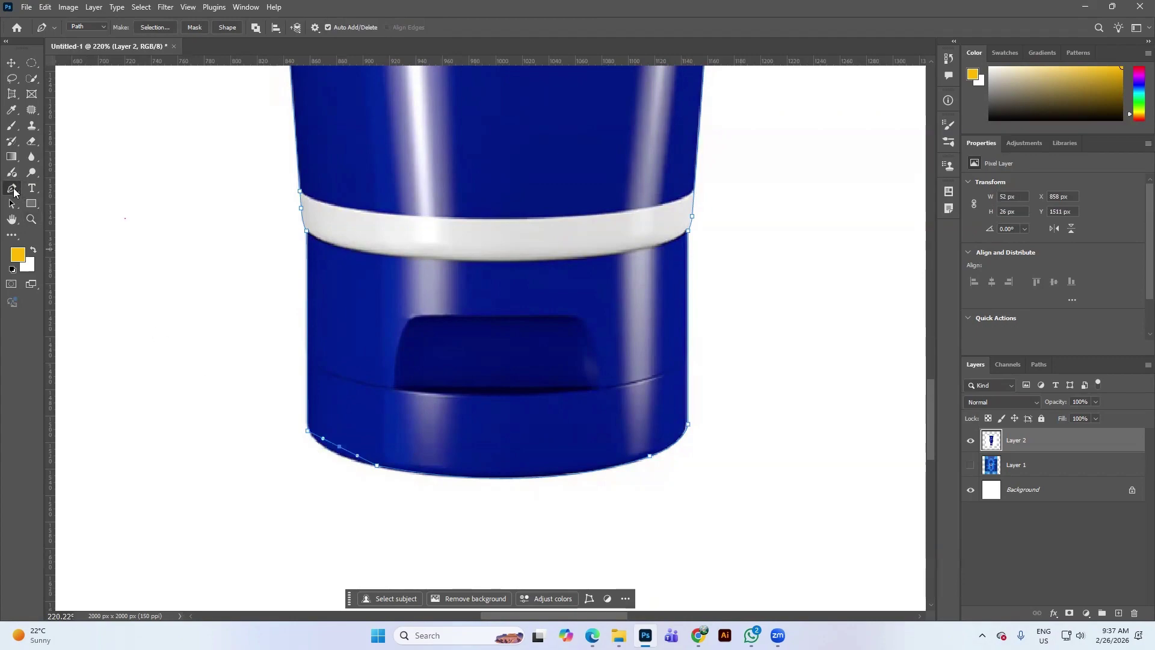
right_click(13, 190)
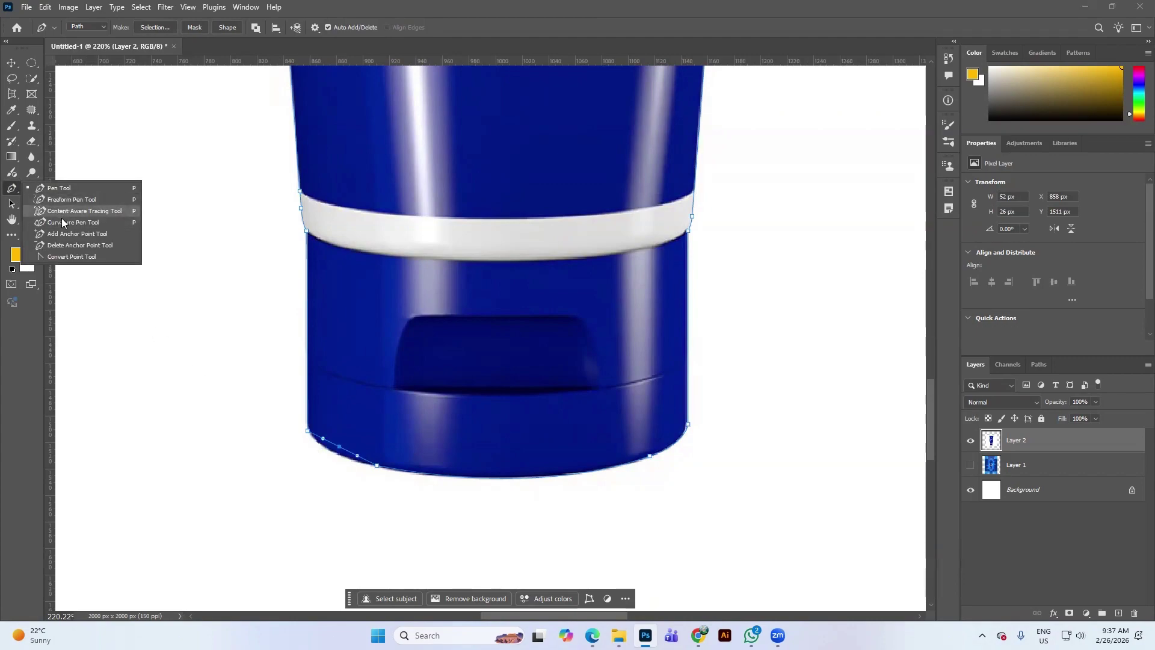
left_click(62, 221)
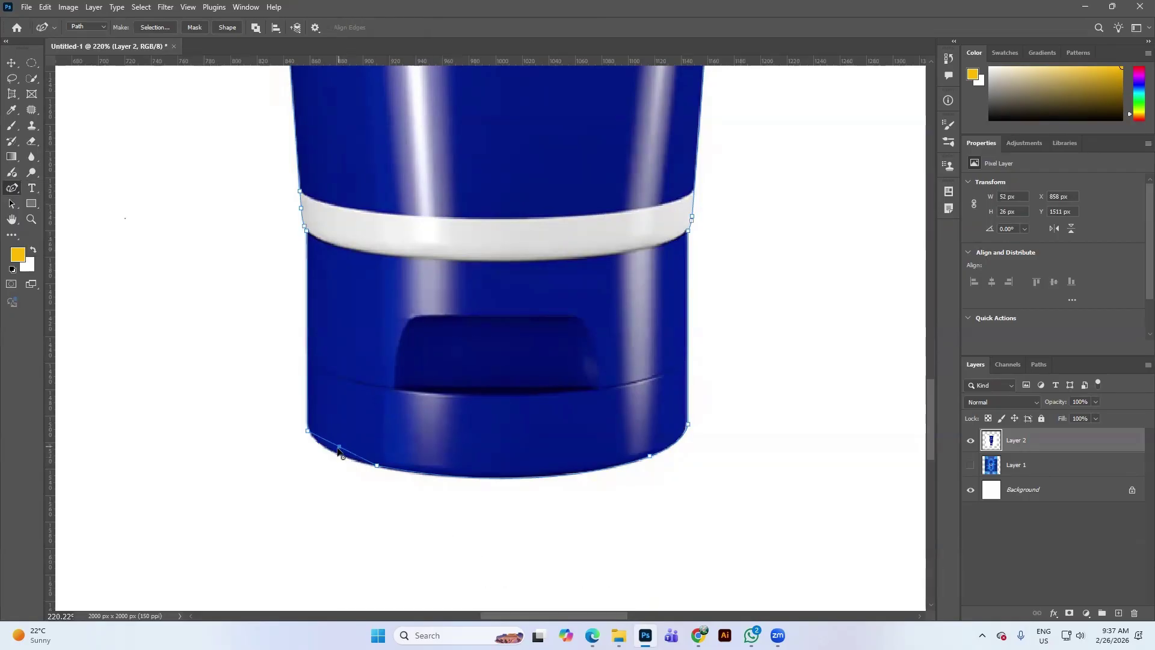
left_click_drag(339, 447, 334, 456)
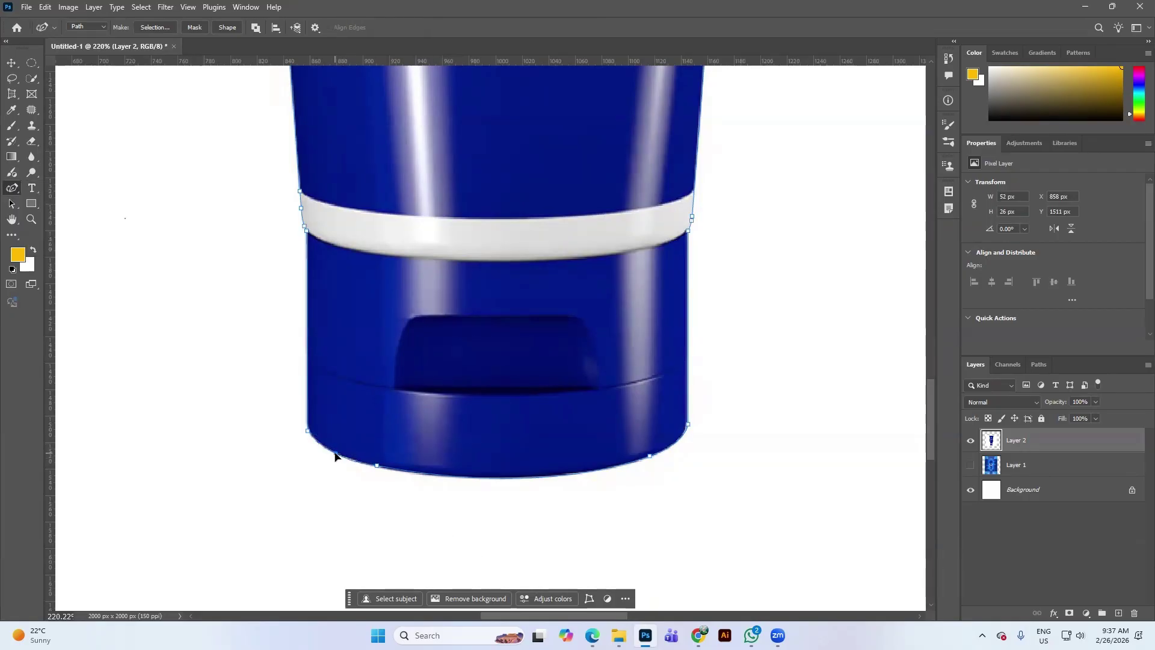
left_click(377, 467)
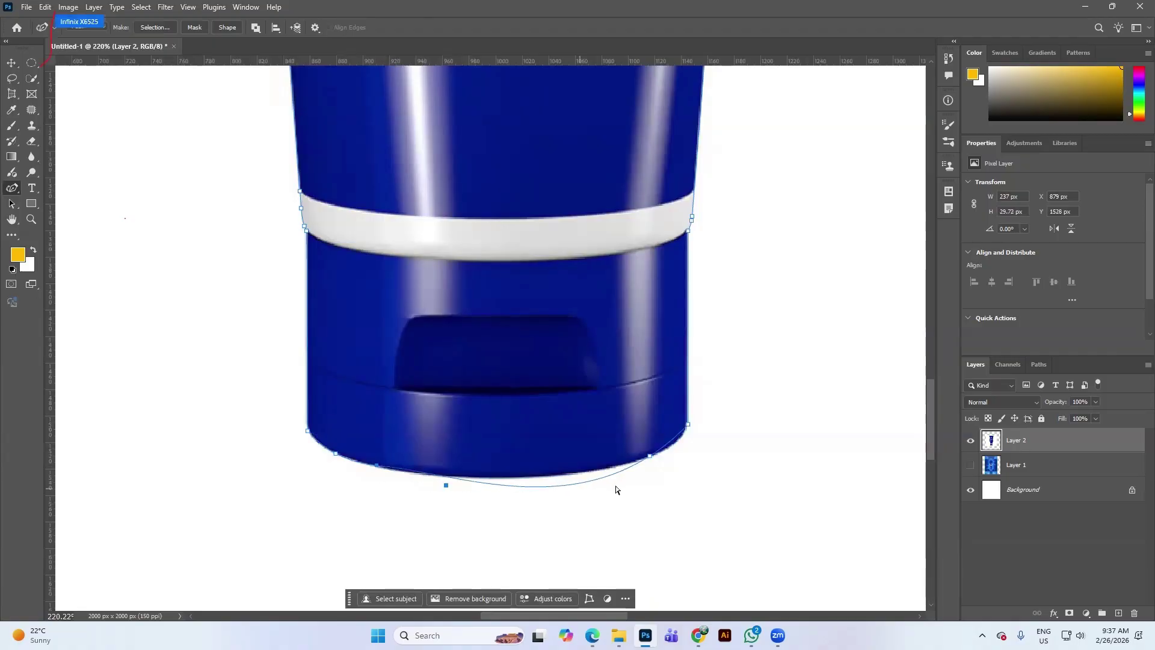
key("ctrl+z")
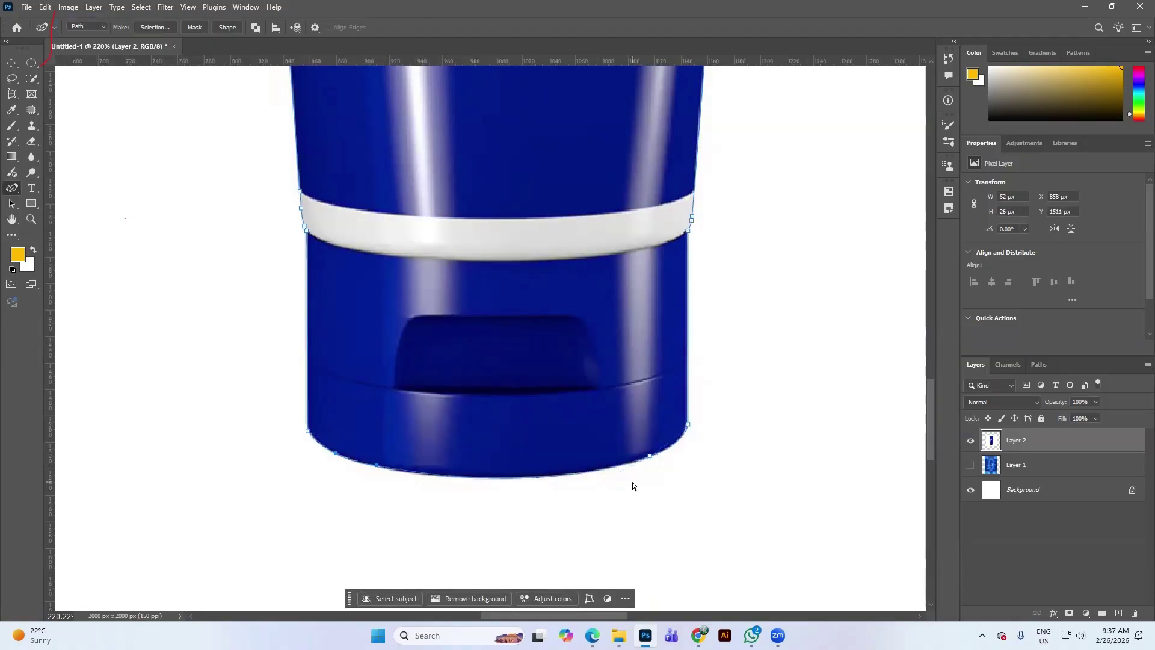
Step: Turn the path into a selection to copy the tube onto its own layer, and hide the source Layer 2
left_click(11, 62)
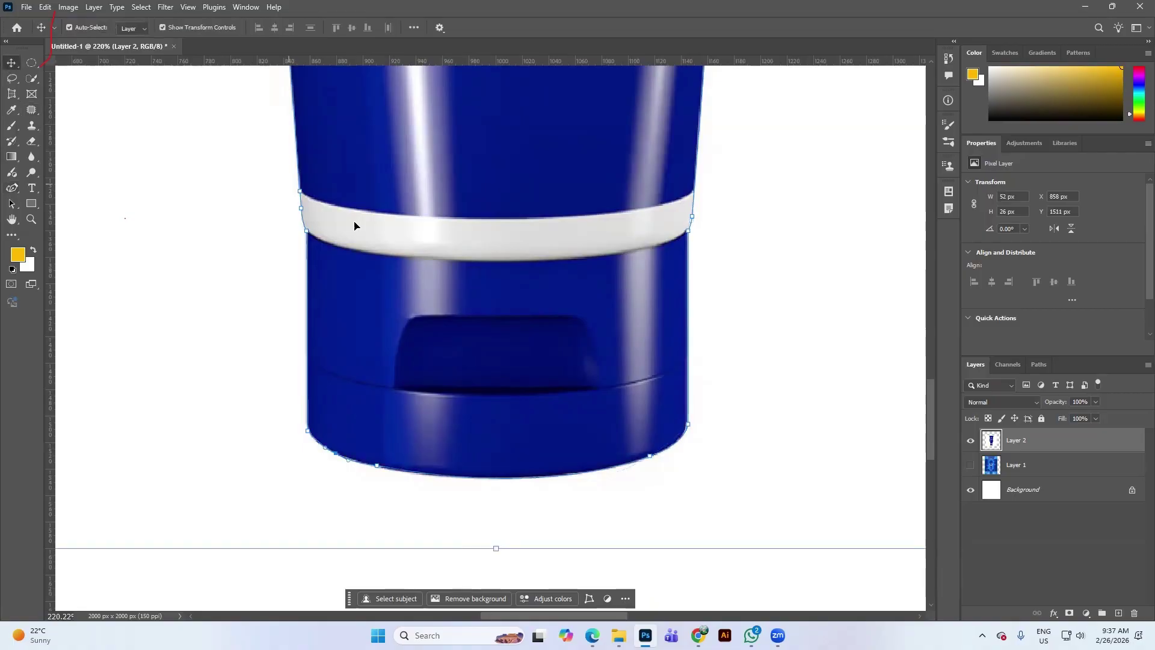
scroll(454, 289, "down", 1)
scroll(566, 380, "down", 4)
scroll(720, 405, "right", 1)
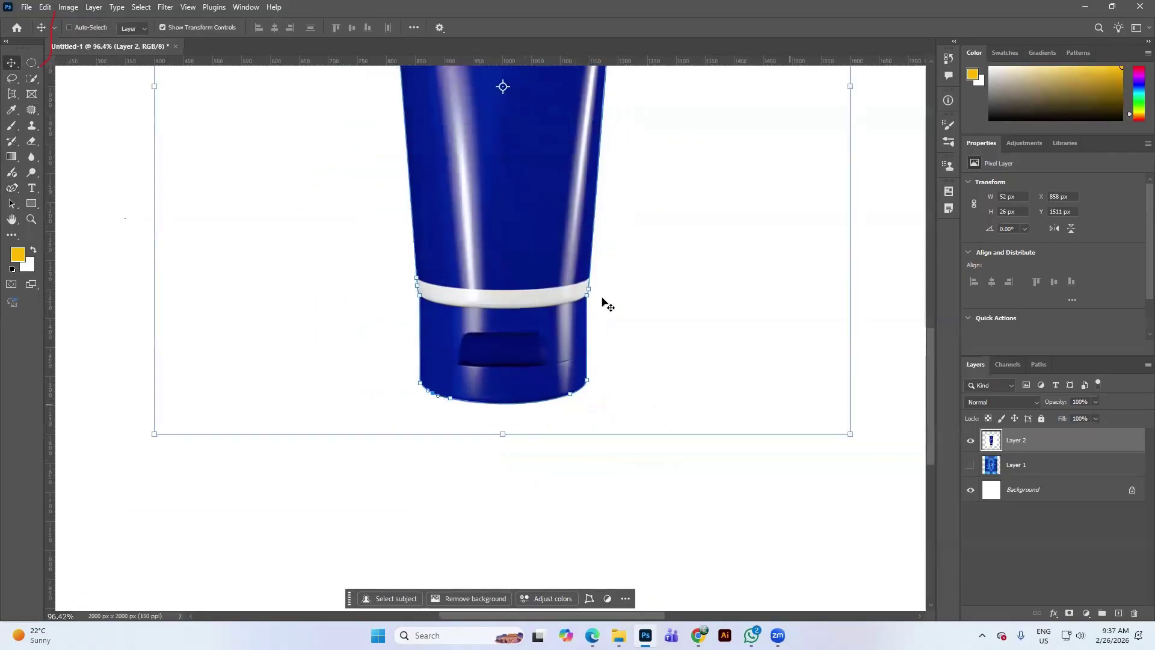
scroll(605, 407, "right", 2)
scroll(722, 421, "up", 3)
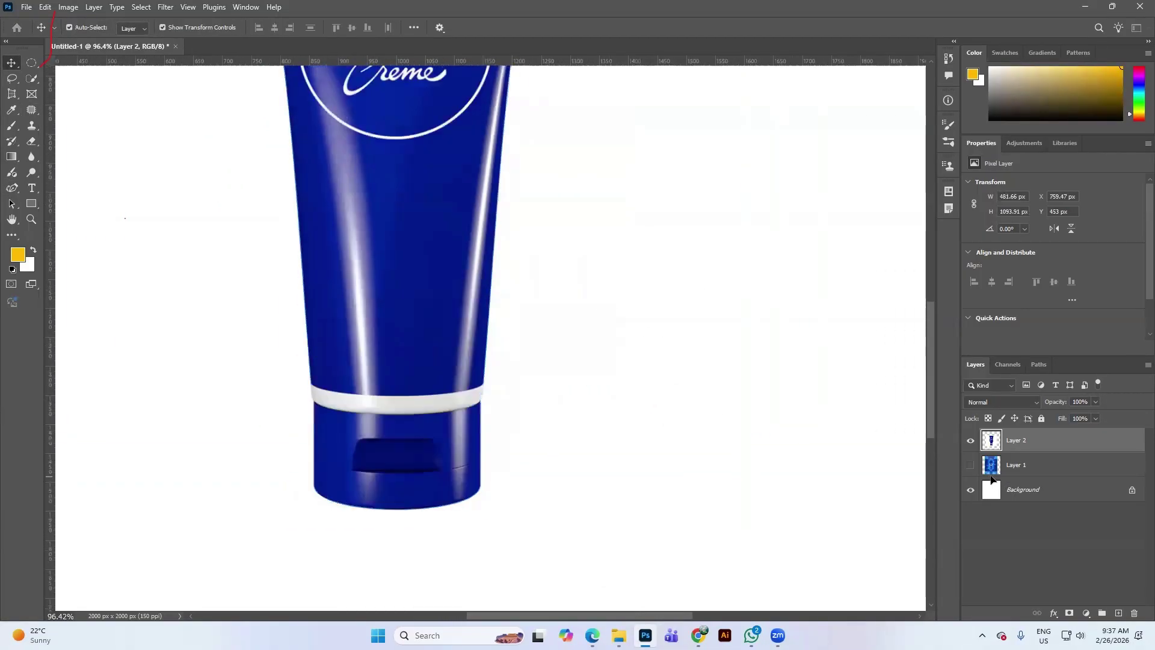
scroll(728, 418, "down", 3)
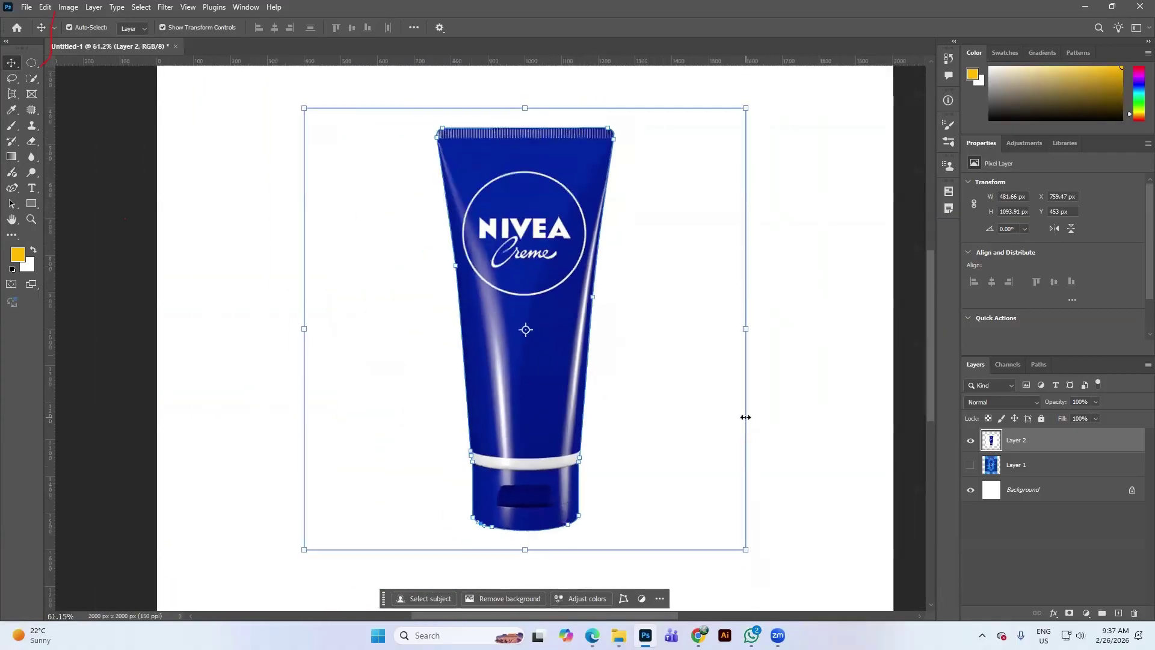
key("ctrl+Return")
scroll(782, 439, "up", 1)
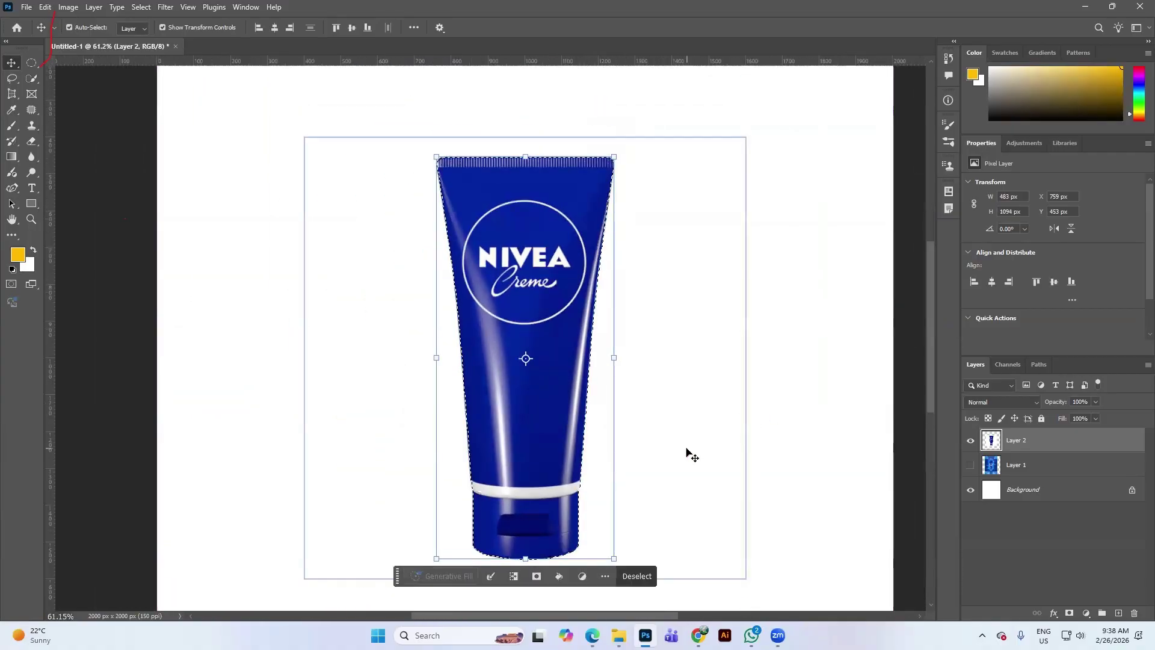
key("ctrl+j")
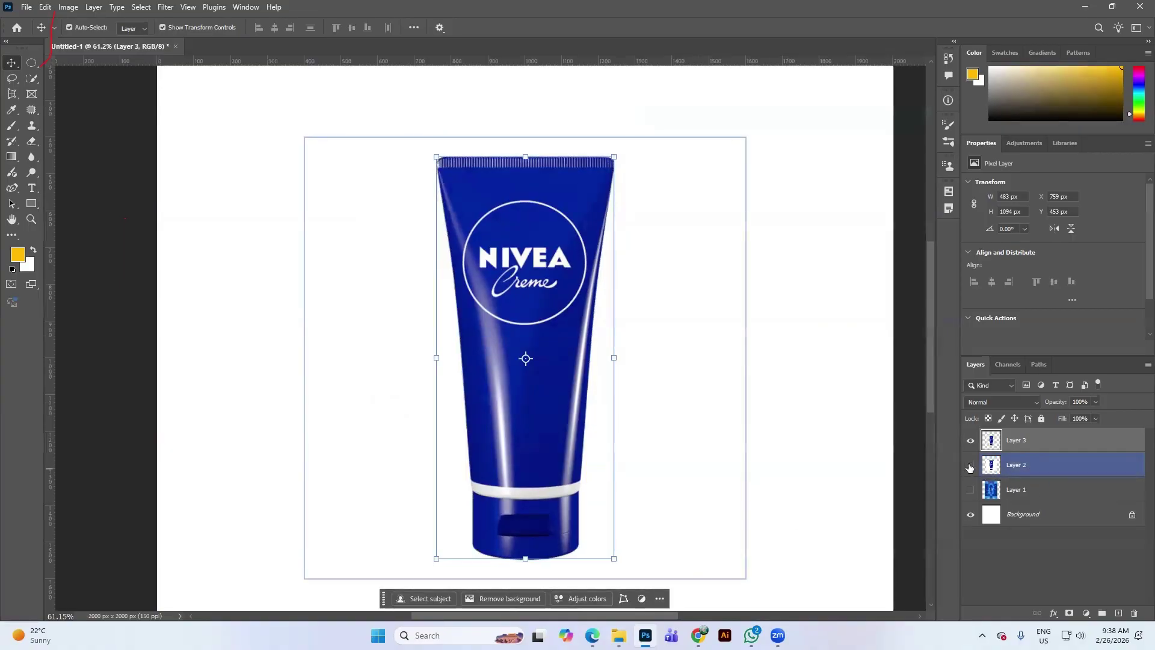
left_click(970, 465)
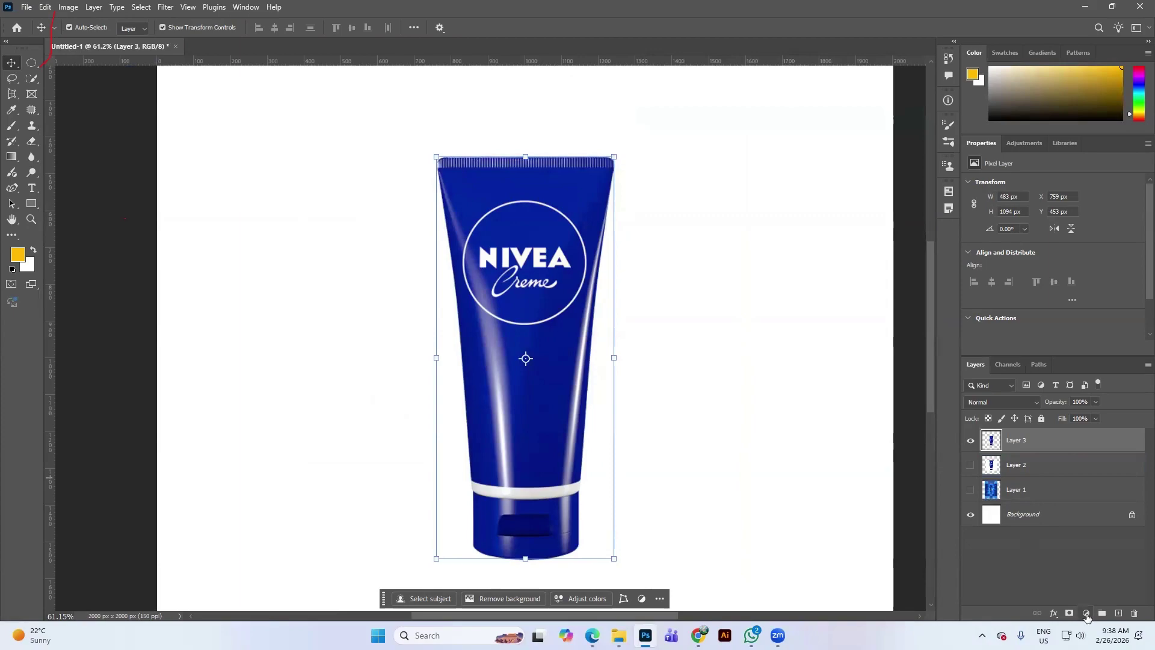
Step: Add a Solid Color fill layer in blue 0054ff and place it directly below the cut-out tube layer
left_click(1087, 614)
left_click(1087, 403)
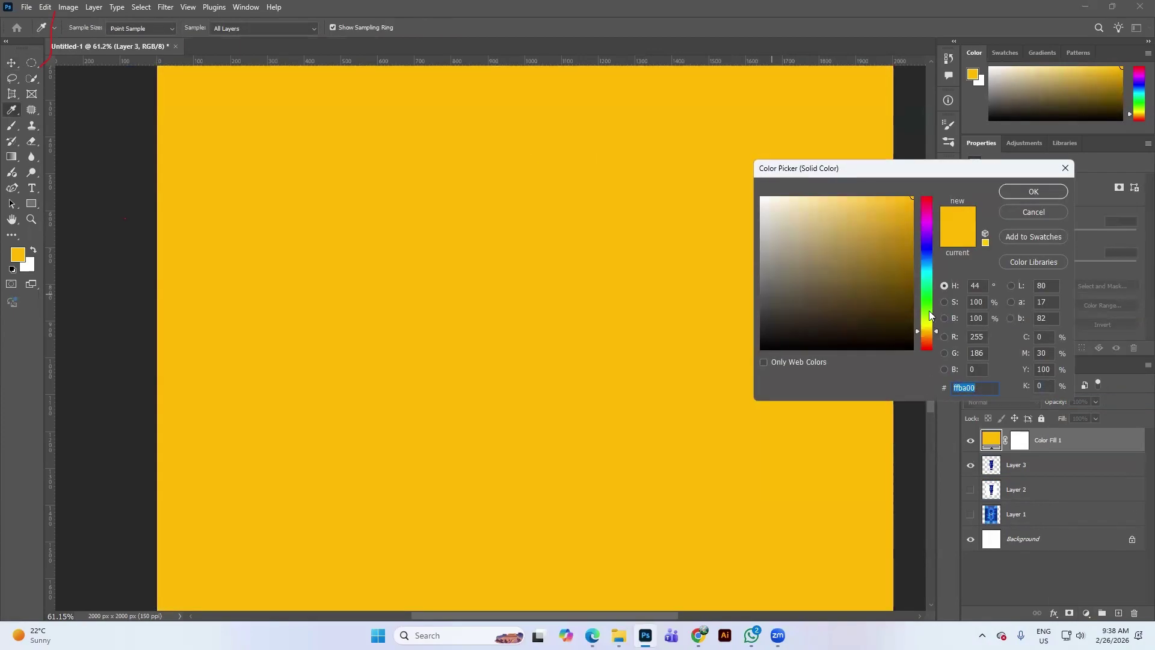
left_click_drag(930, 316, 922, 257)
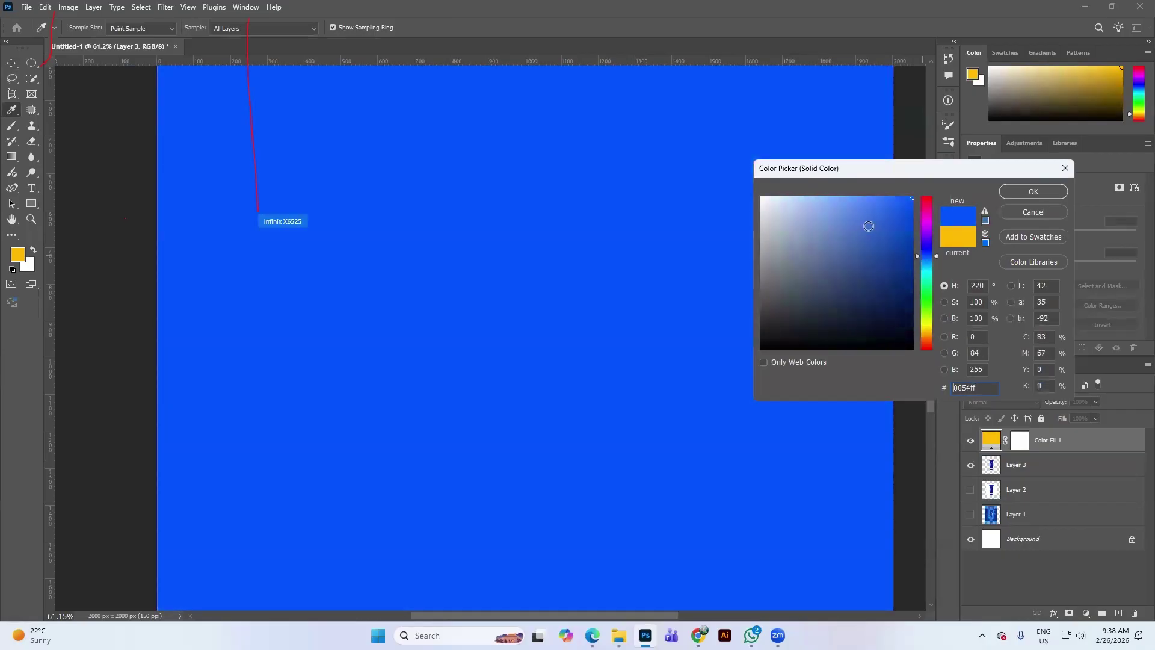
left_click(1031, 192)
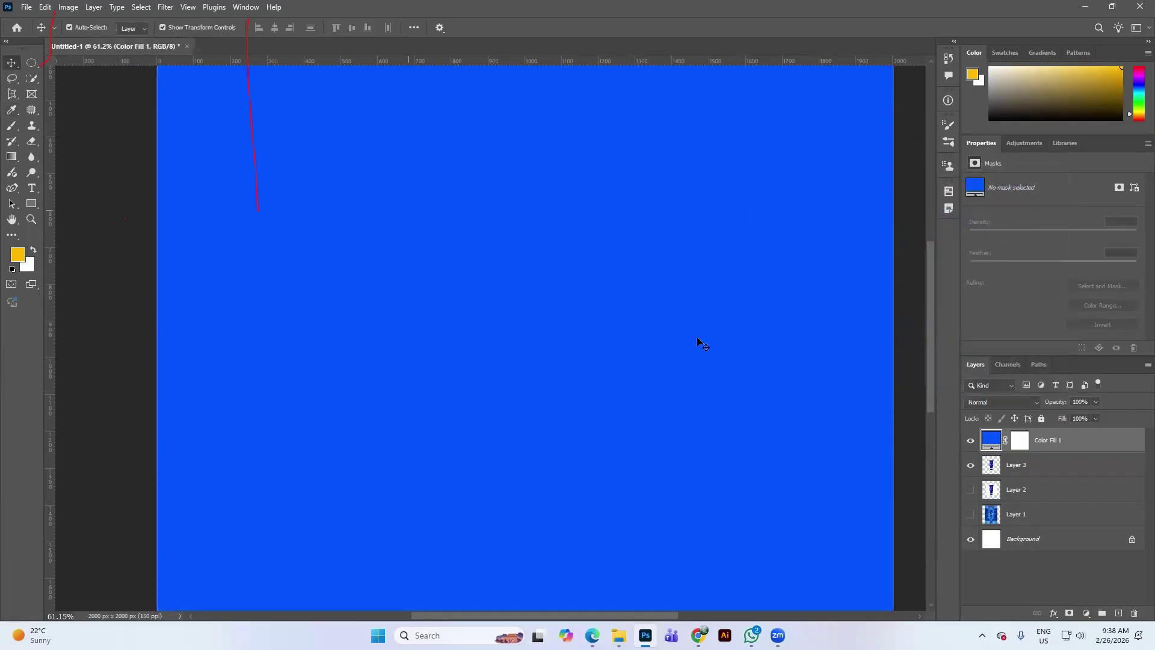
left_click_drag(1060, 445, 1059, 476)
scroll(579, 385, "down", 3)
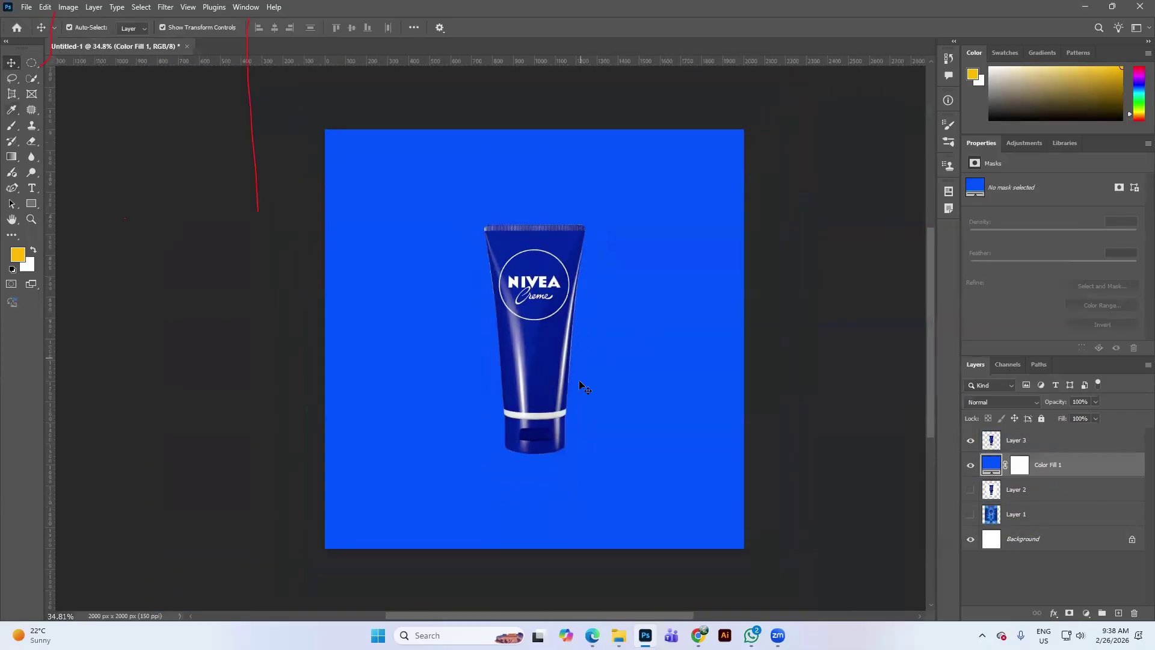
Step: Examine the tube's cut-out edge against the blue and restack the color fill layer directly below the tube layer
scroll(580, 385, "up", 6)
left_click_drag(535, 225, 534, 274)
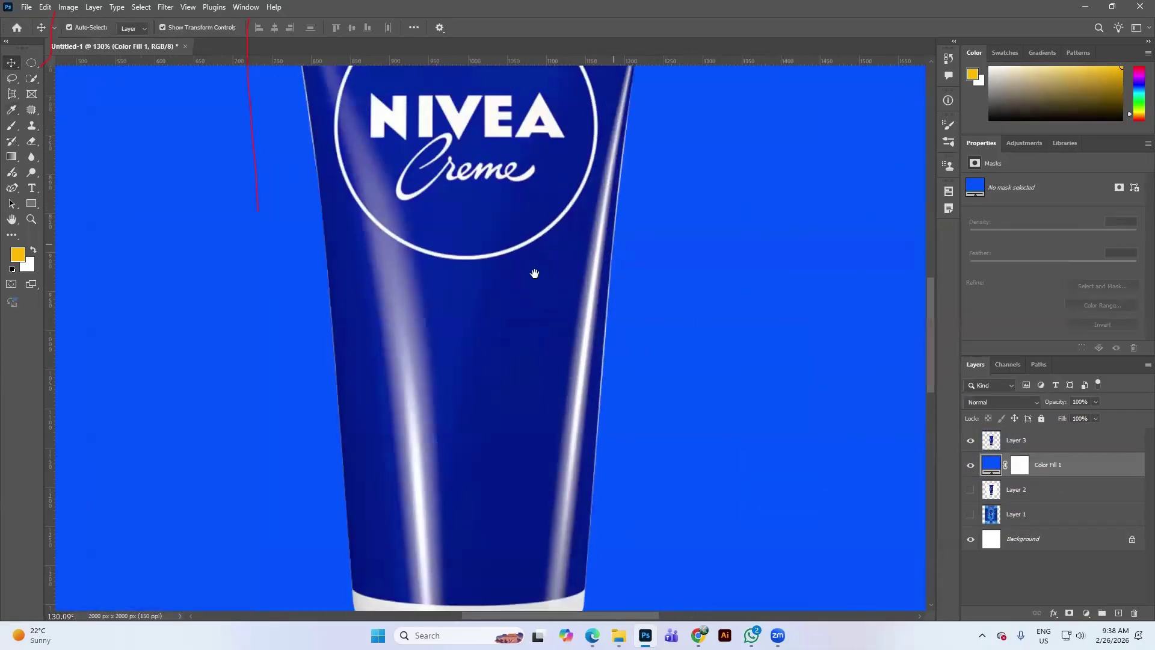
scroll(534, 274, "up", 4)
left_click(528, 378, "ctrl")
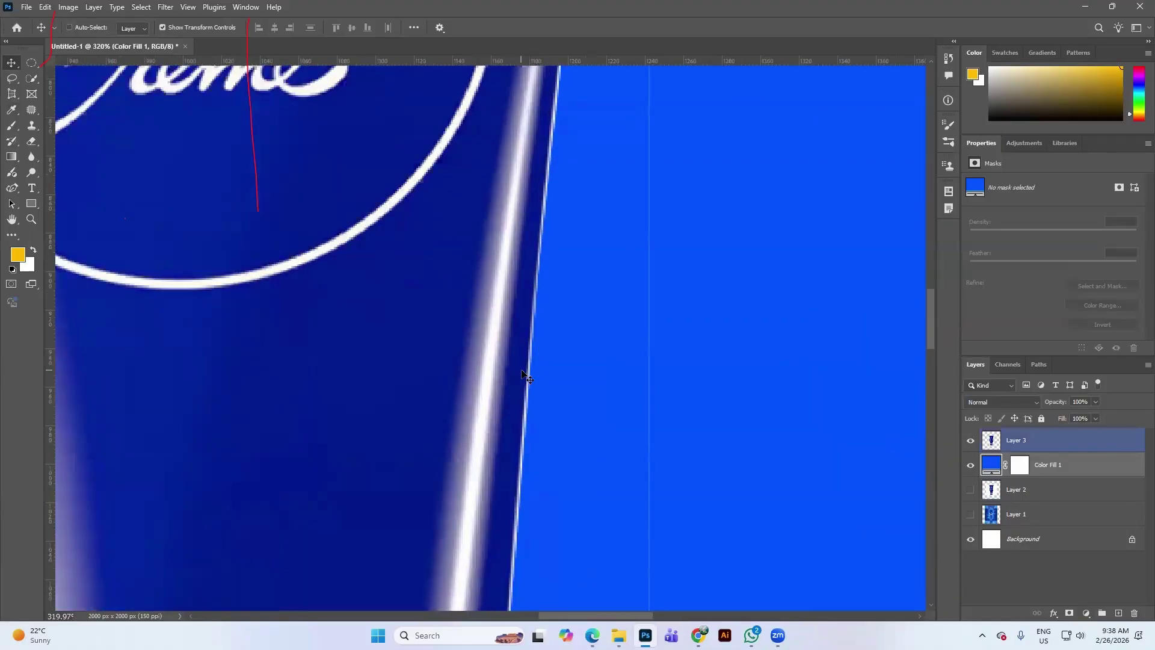
key("ctrl+bracketright")
scroll(843, 431, "down", 4)
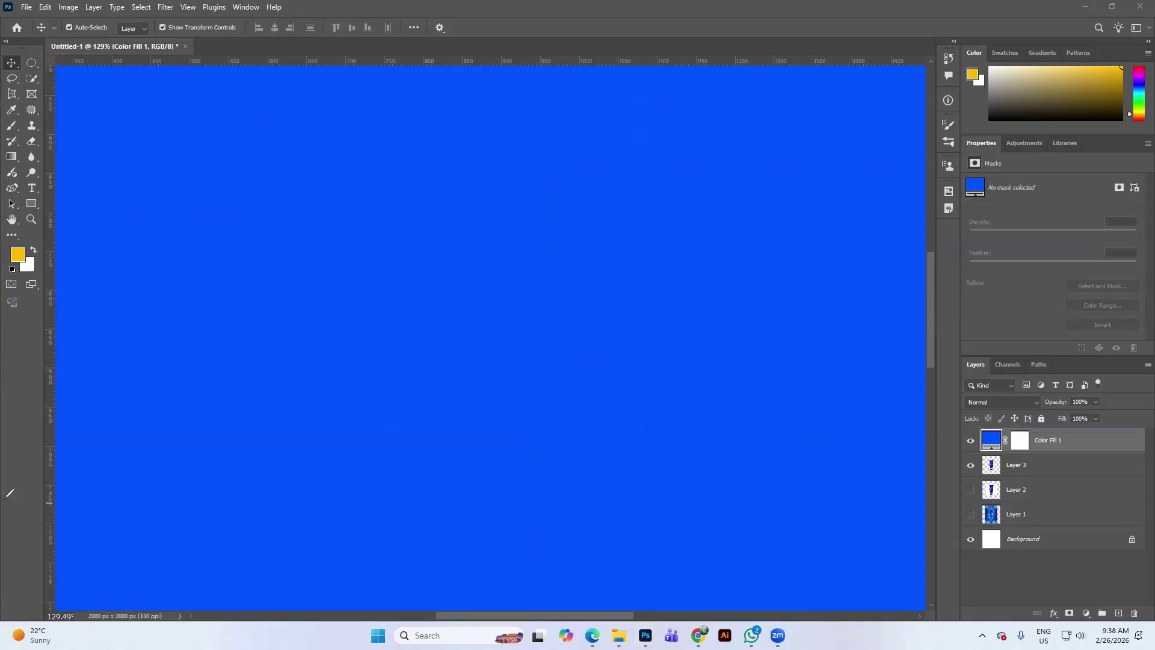
scroll(714, 554, "down", 5)
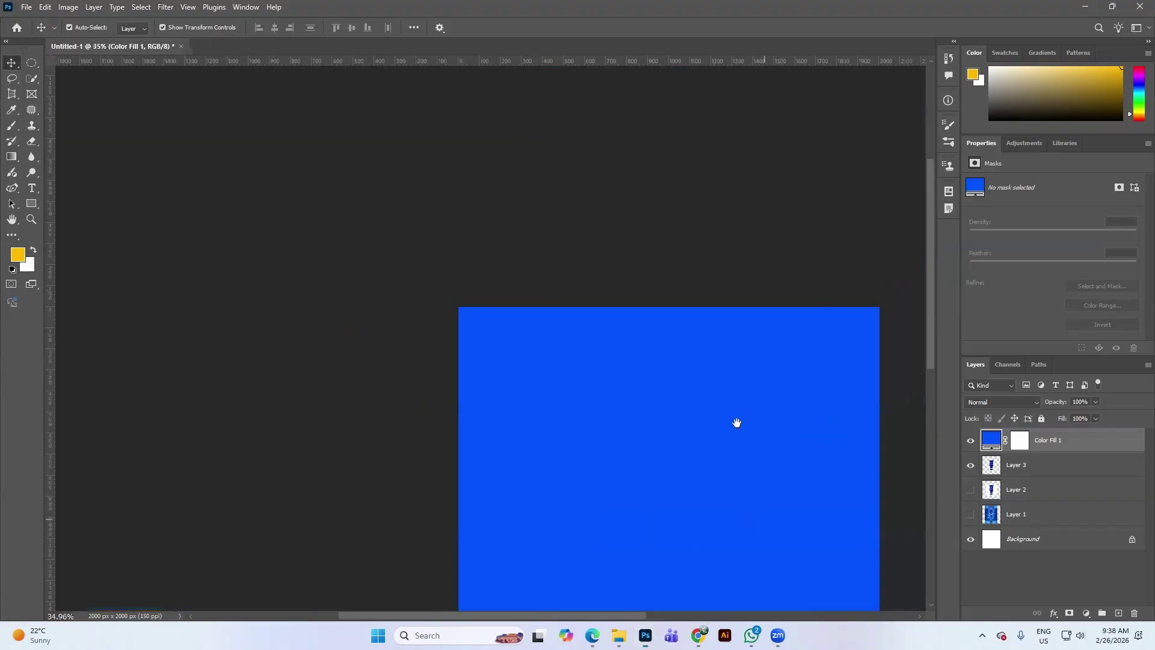
left_click_drag(608, 374, 493, 302)
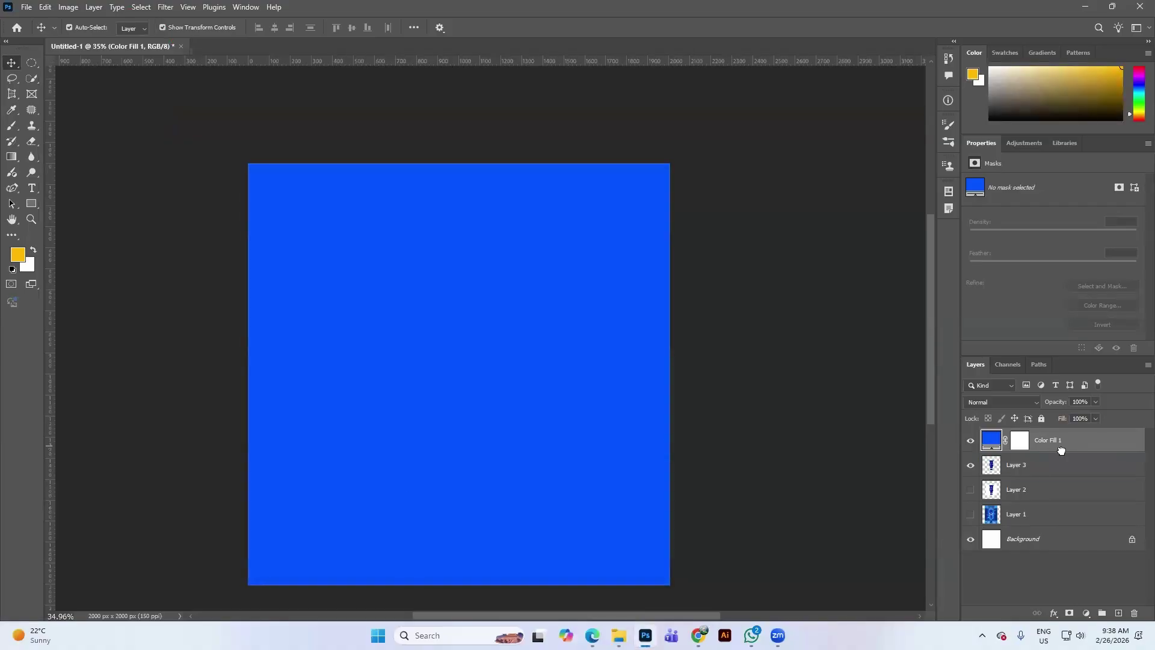
left_click_drag(1061, 450, 1059, 474)
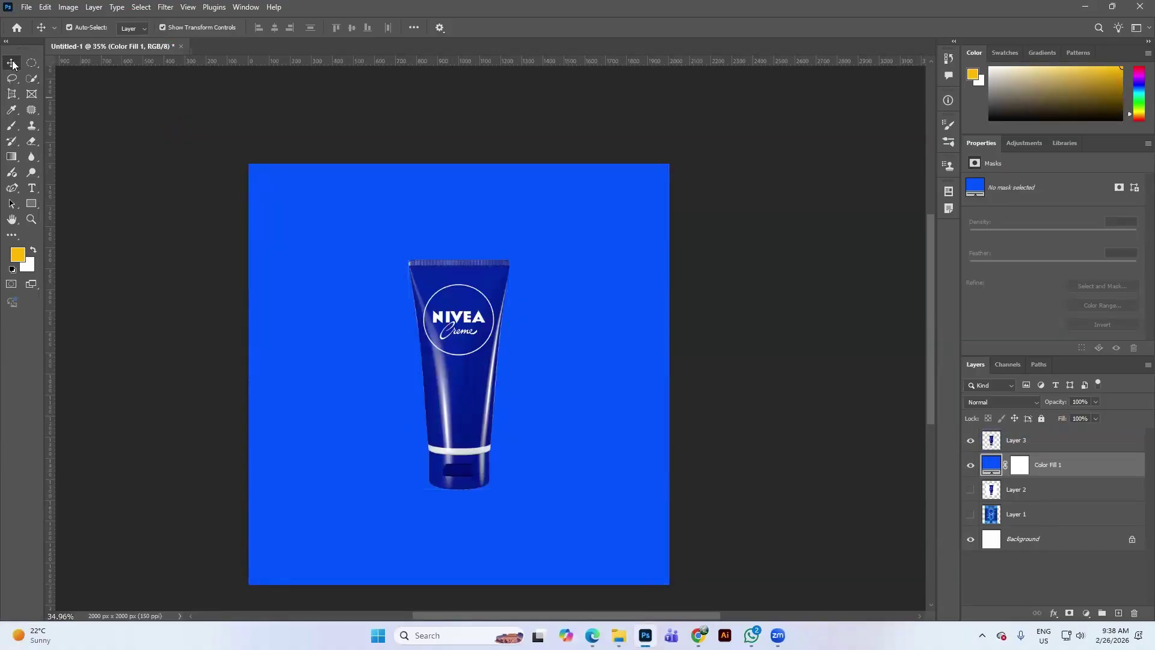
scroll(587, 415, "down", 1)
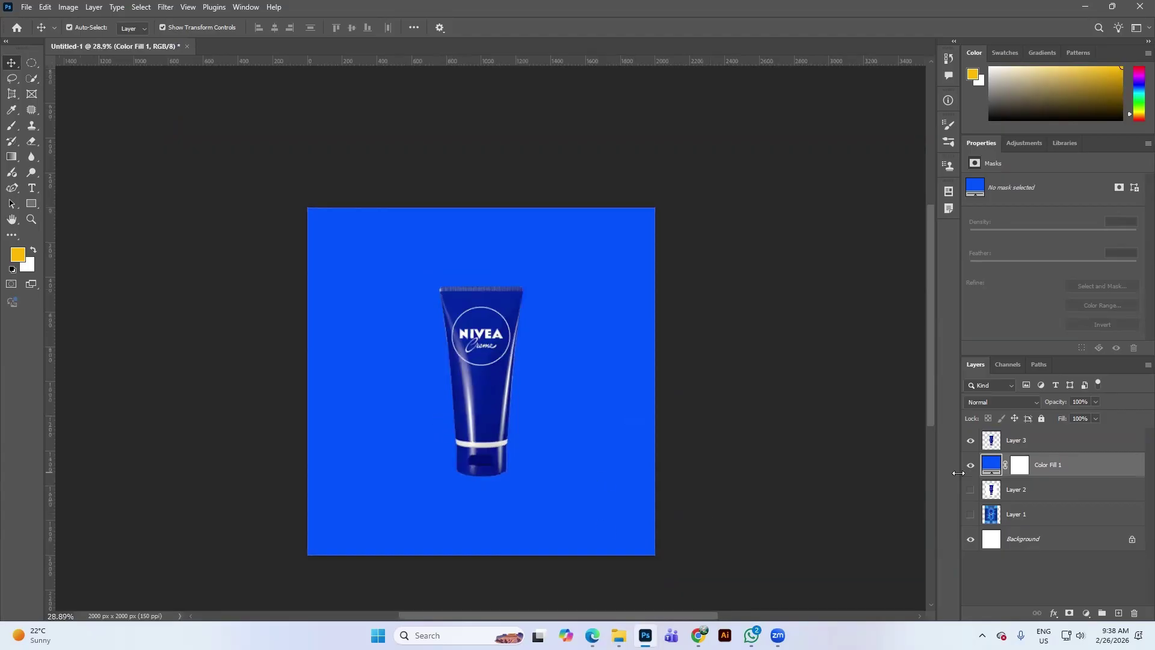
Step: Show the reference poster on Layer 1, move it to the top of the layer stack, and hide it again
left_click(971, 514)
left_click_drag(1017, 515, 1016, 437)
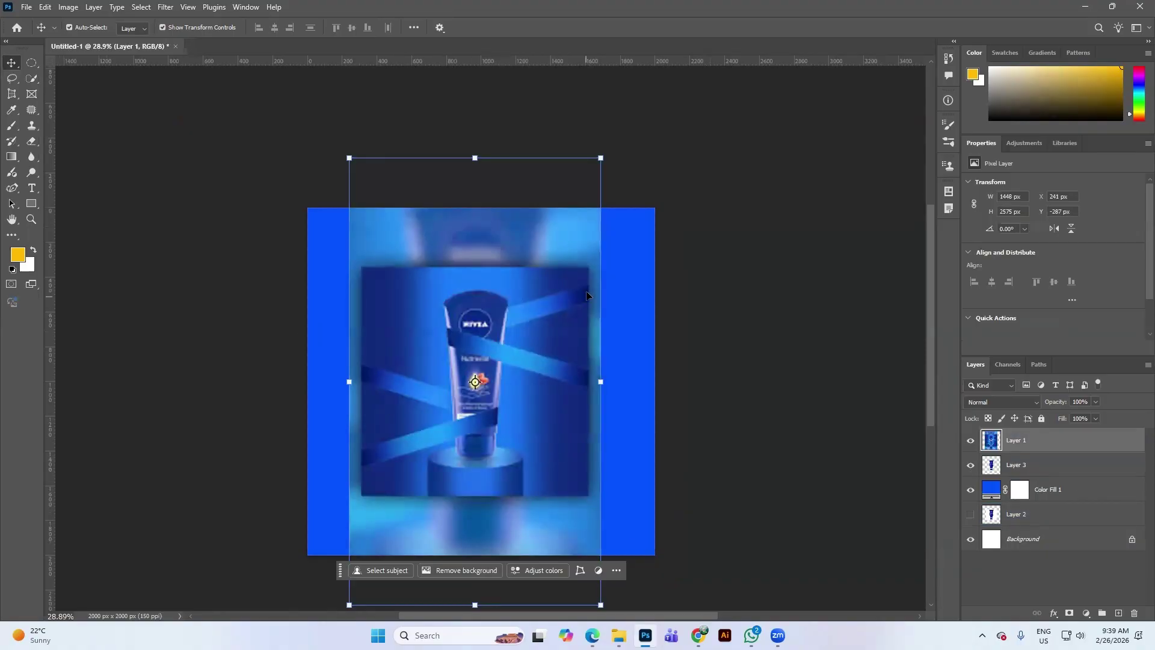
left_click(971, 440)
left_click(1017, 464)
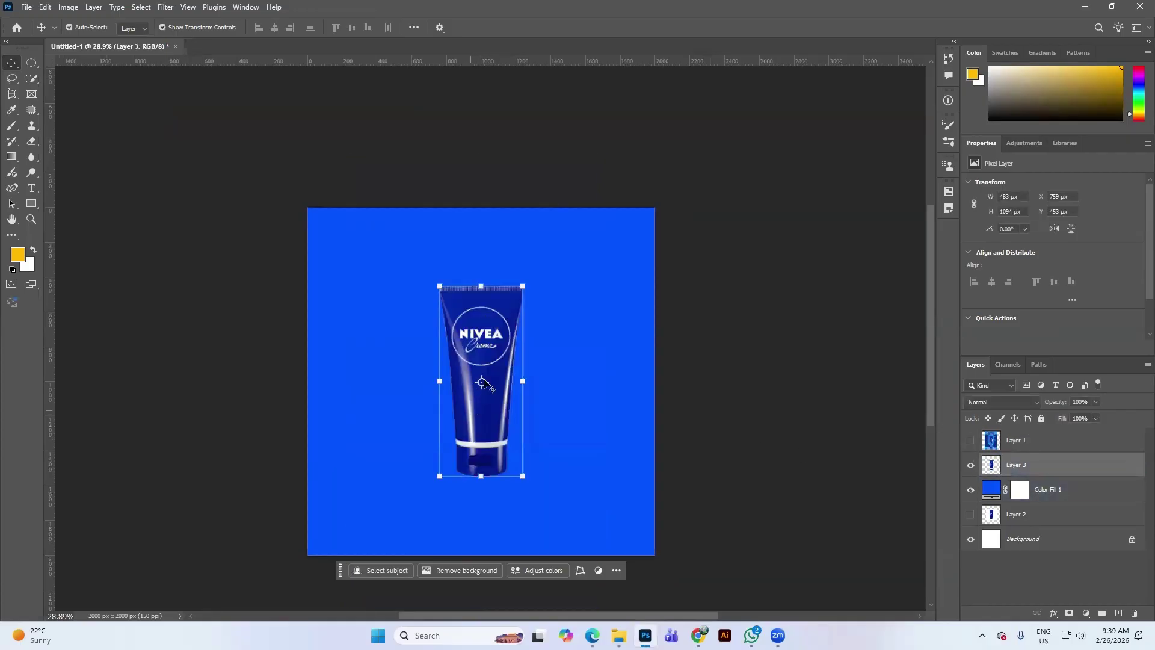
Step: Delete the blue color fill layer and add a new empty layer directly below the cut-out tube layer
left_click(1065, 502)
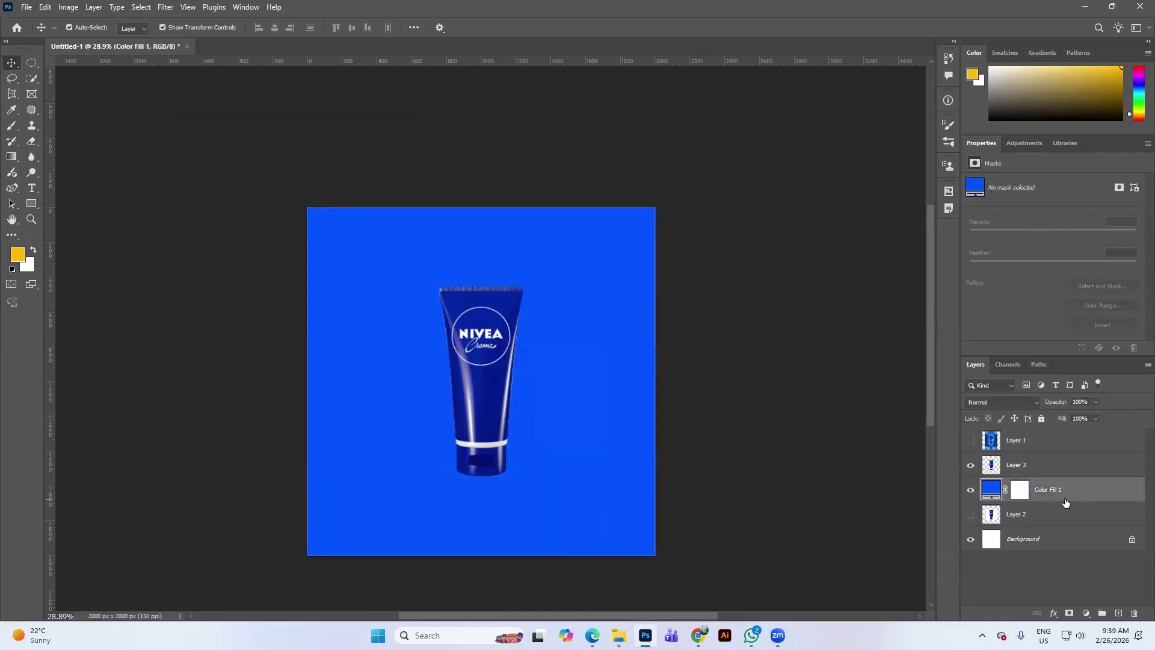
key("Delete")
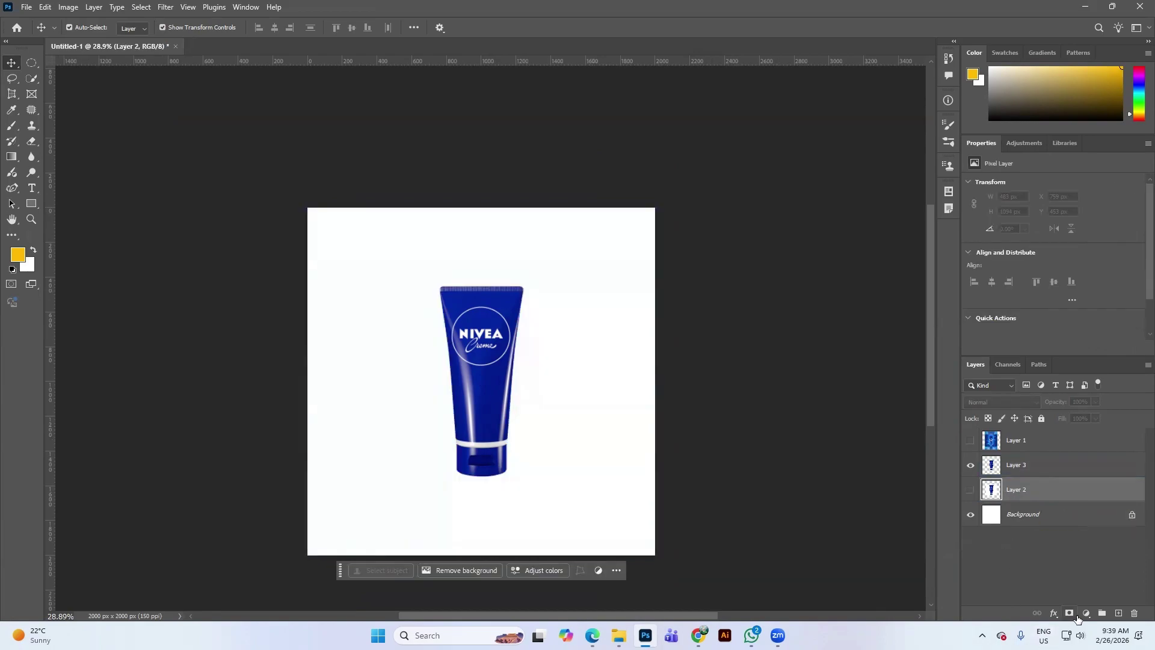
left_click(1117, 613)
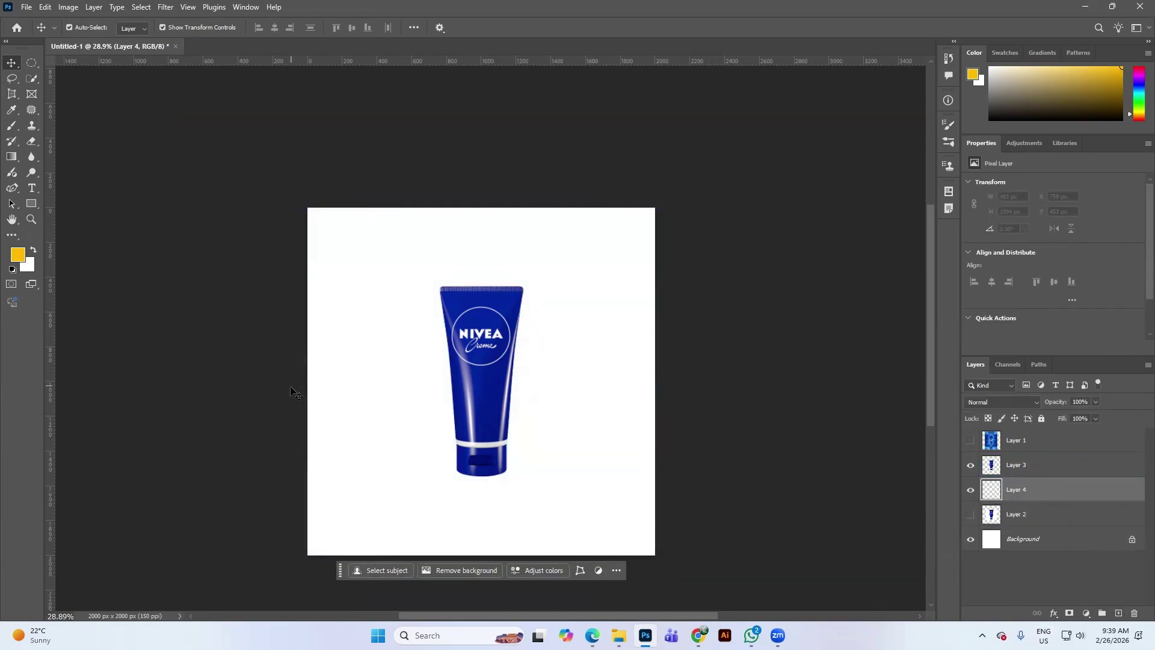
Step: Sample the dark blue from the lower part of the tube as the foreground color
left_click(12, 109)
left_click(495, 432)
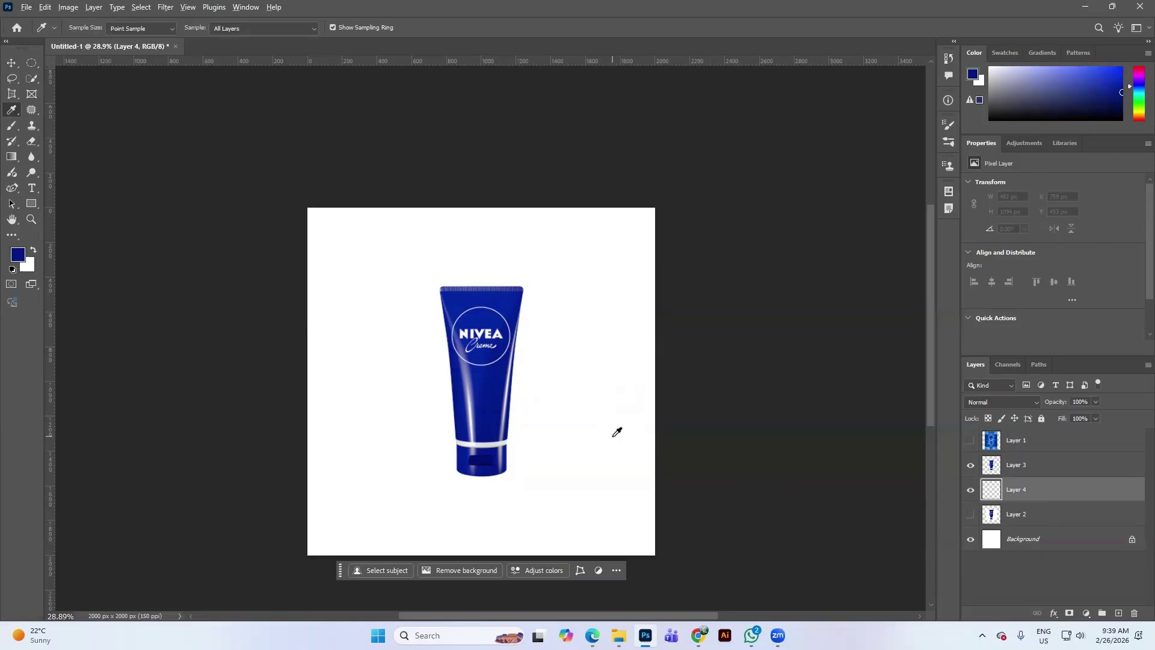
Step: Fill the new layer below the tube with the sampled dark blue and set the foreground color to a brighter blue
key("alt+BackSpace")
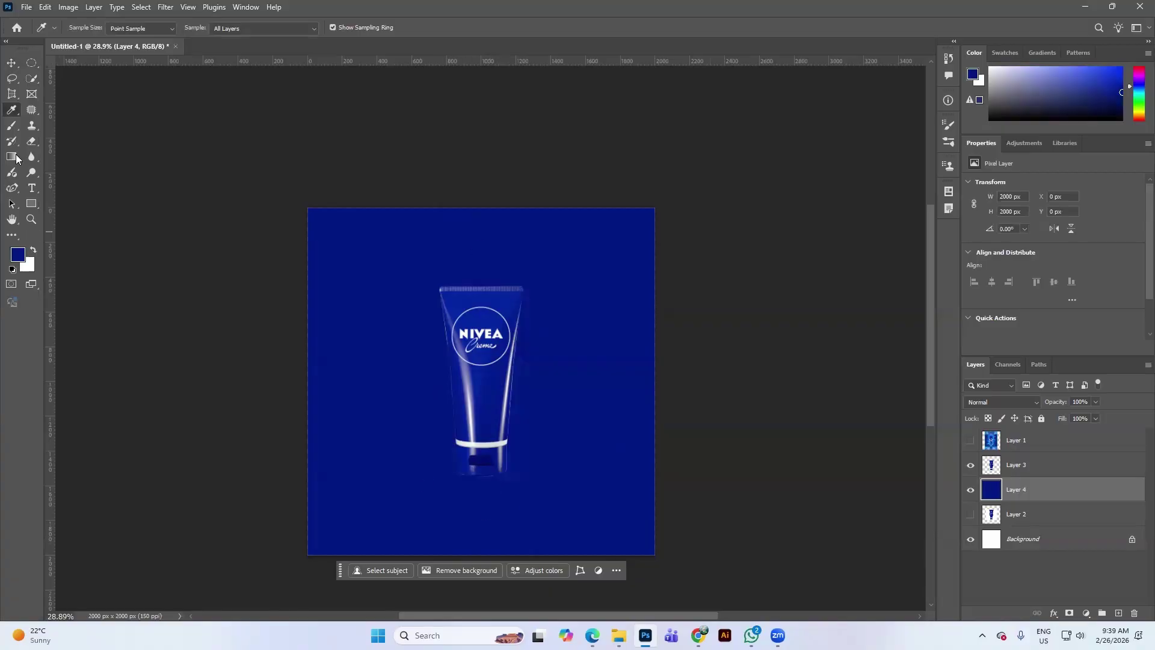
left_click(18, 254)
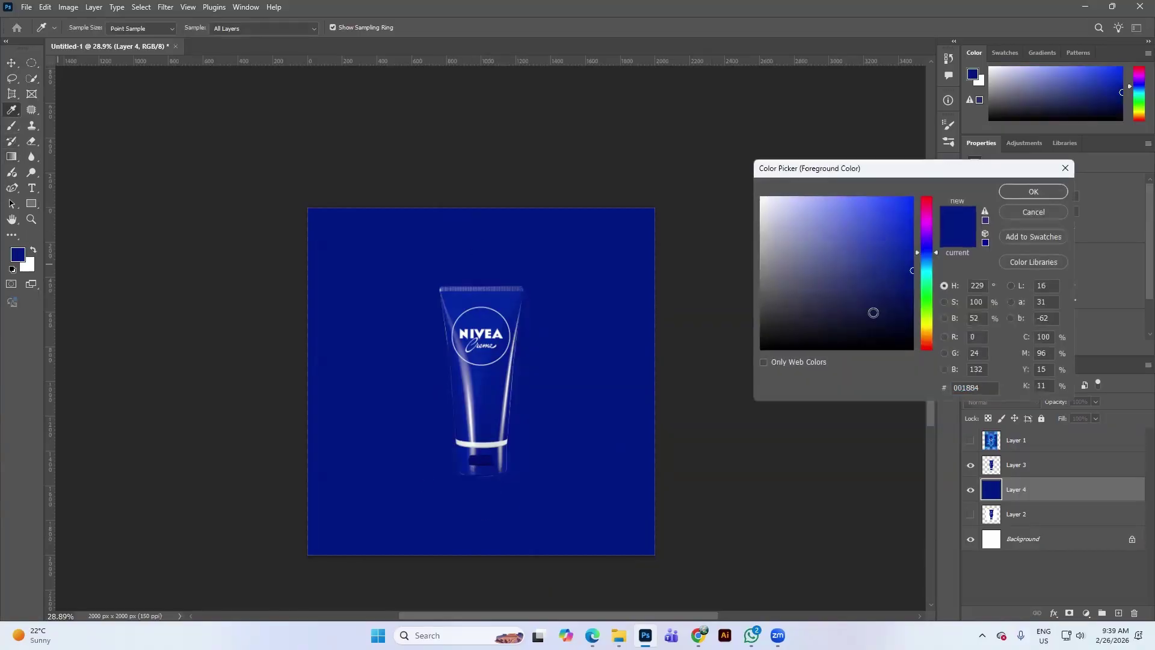
left_click_drag(912, 270, 913, 196)
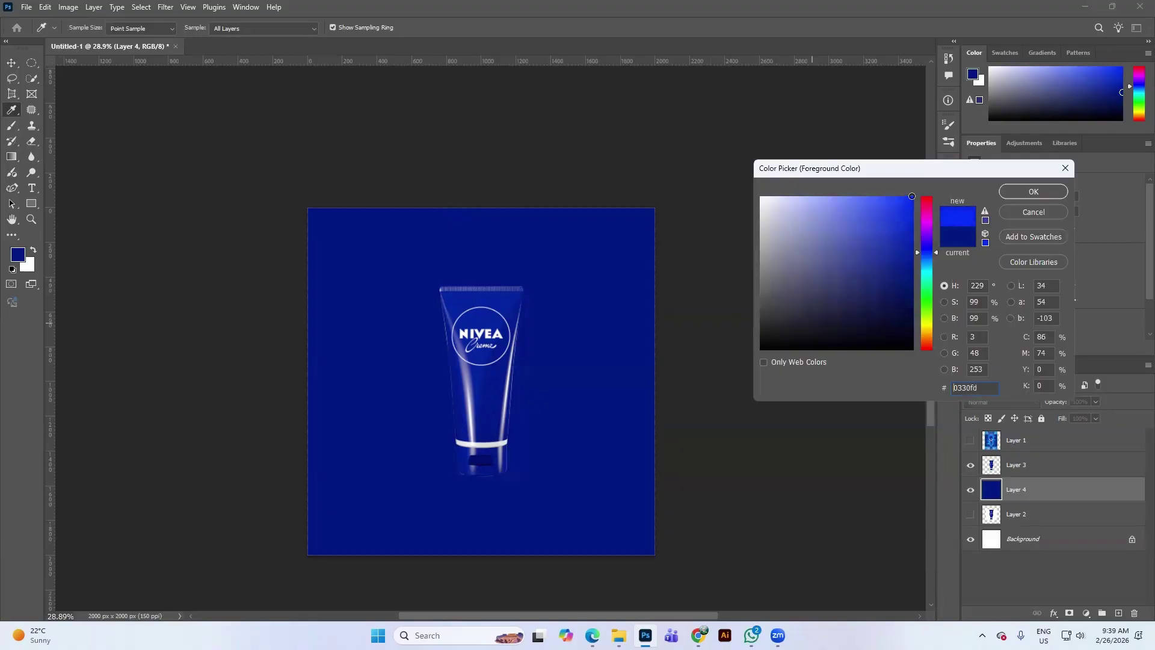
left_click(470, 349)
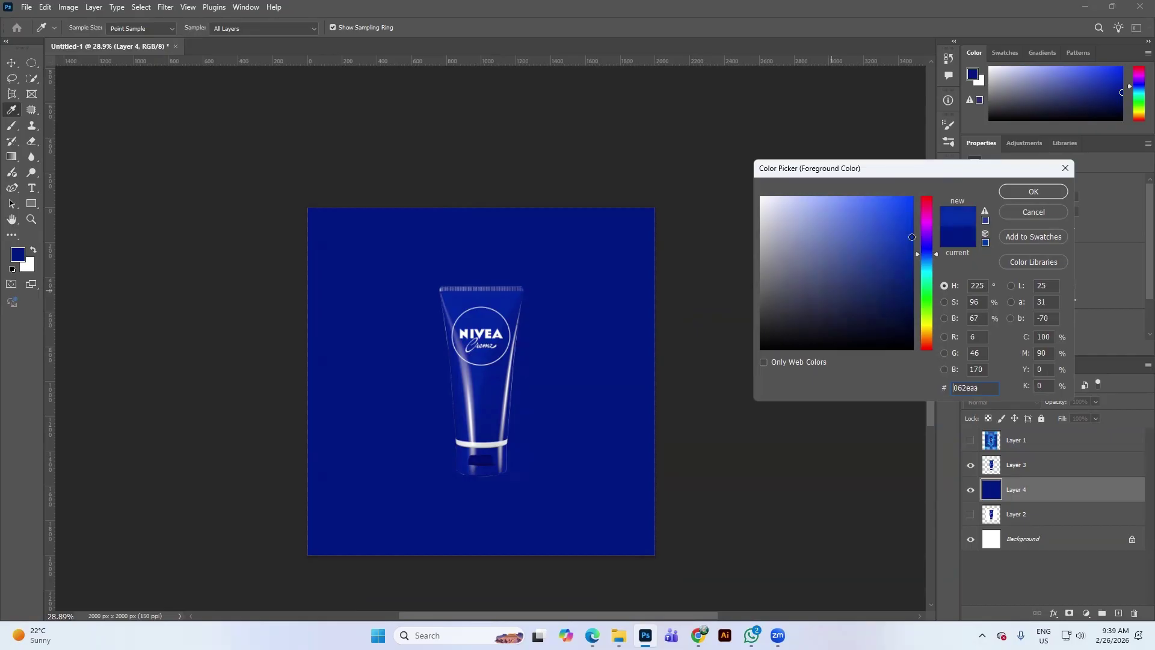
left_click(1025, 192)
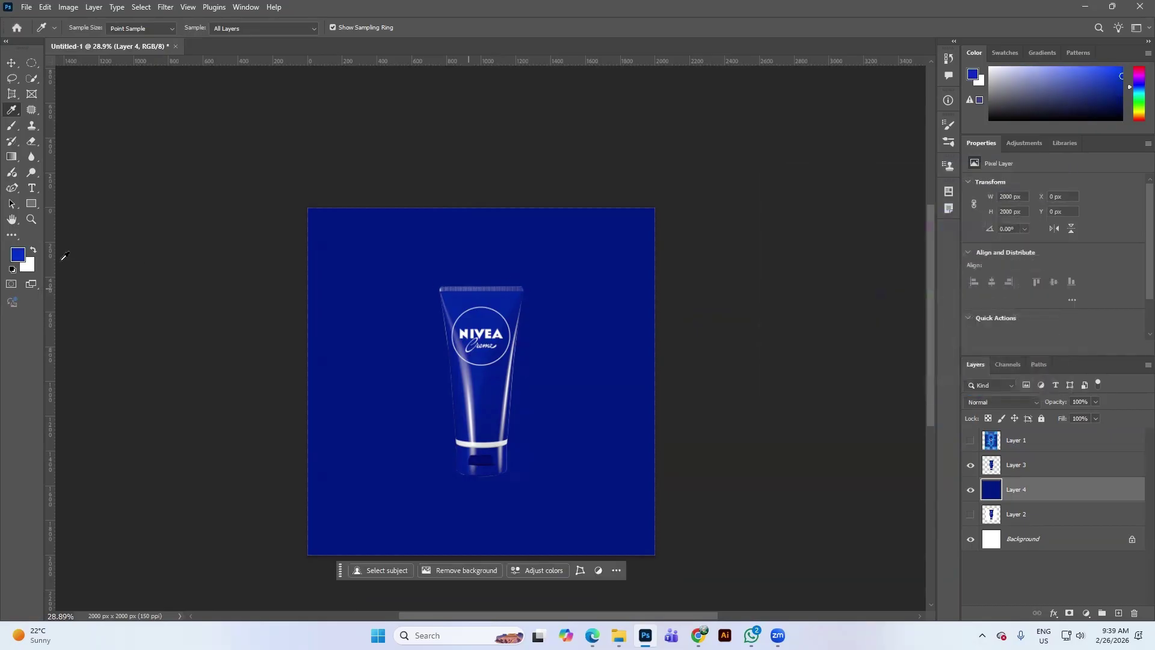
Step: Paint the brighter blue over the background's middle with a 1500 px Soft Round brush at 0% hardness and 52% opacity
left_click(11, 126)
key("bracketright")
key("bracketright")
key("bracketright")
key("bracketright")
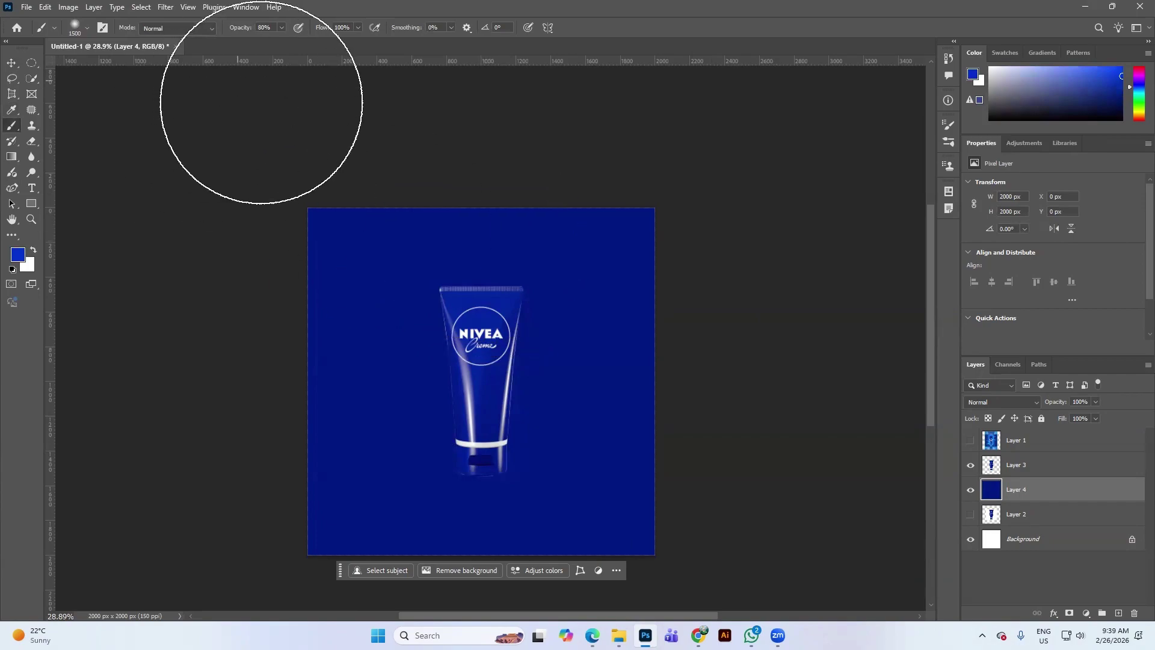
left_click(75, 26)
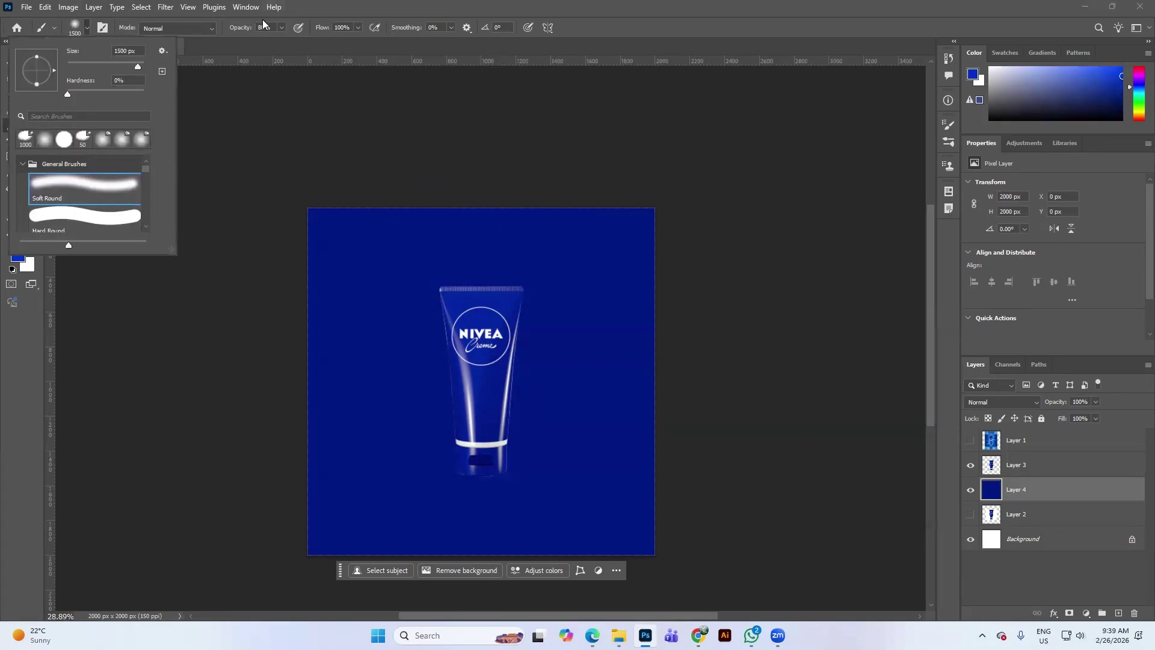
left_click(281, 28)
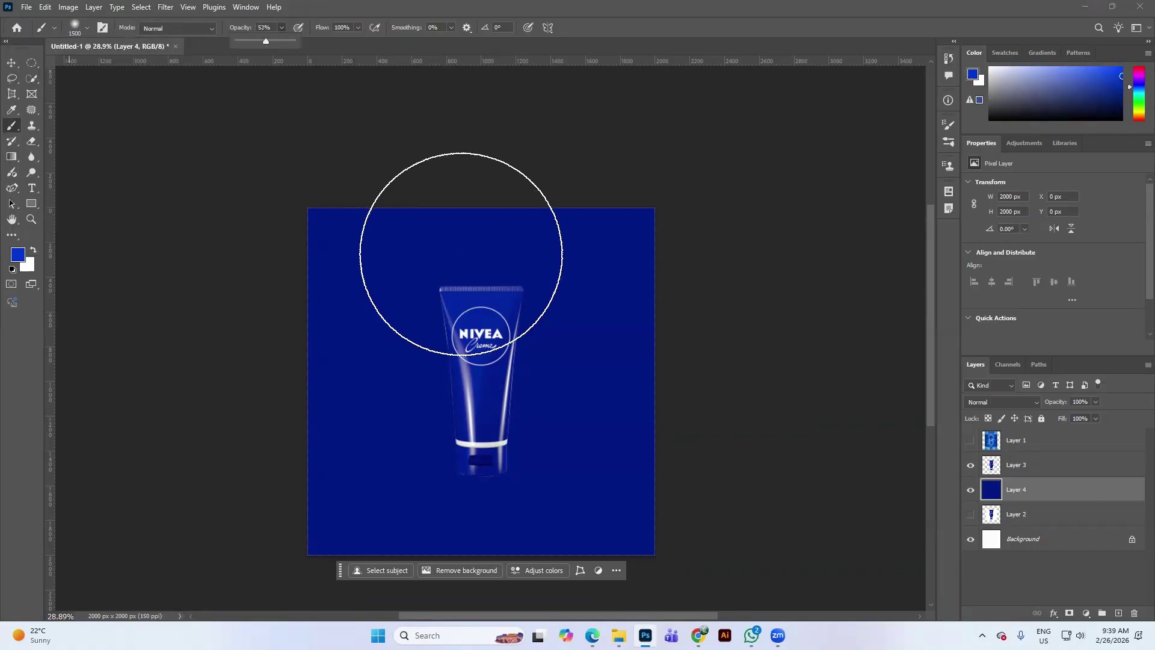
left_click_drag(508, 395, 500, 243)
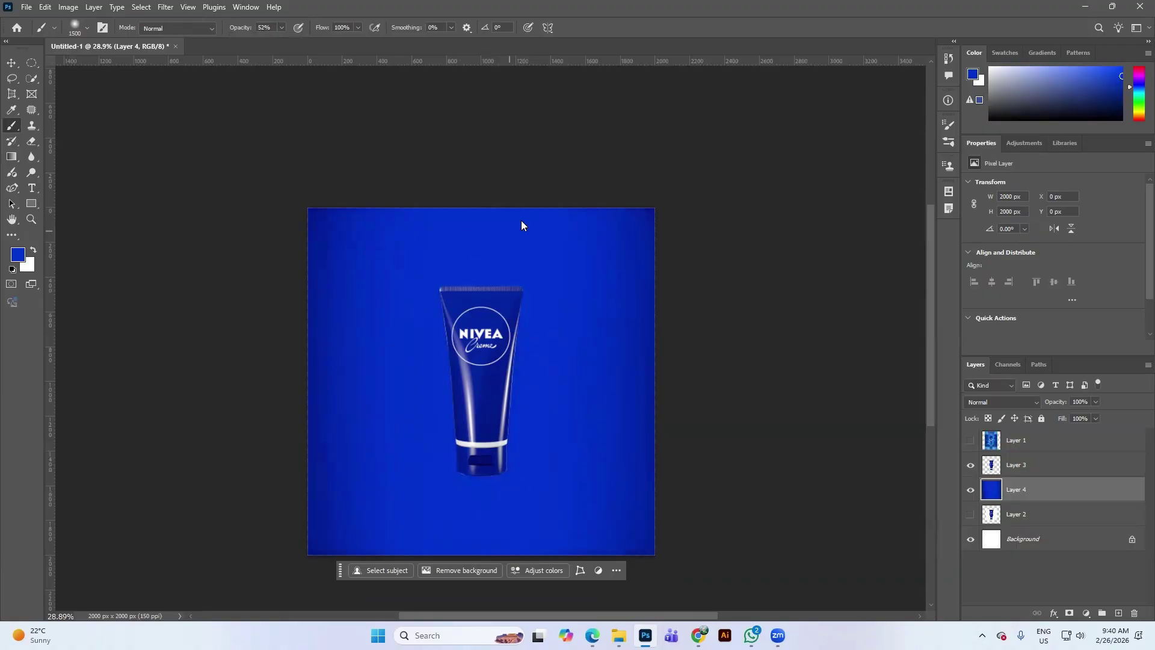
Step: Paint a narrower glow in lighter blue #073fee down the center of the background with an 800 px brush
key("bracketleft")
key("bracketleft")
key("bracketleft")
key("bracketleft")
key("bracketleft")
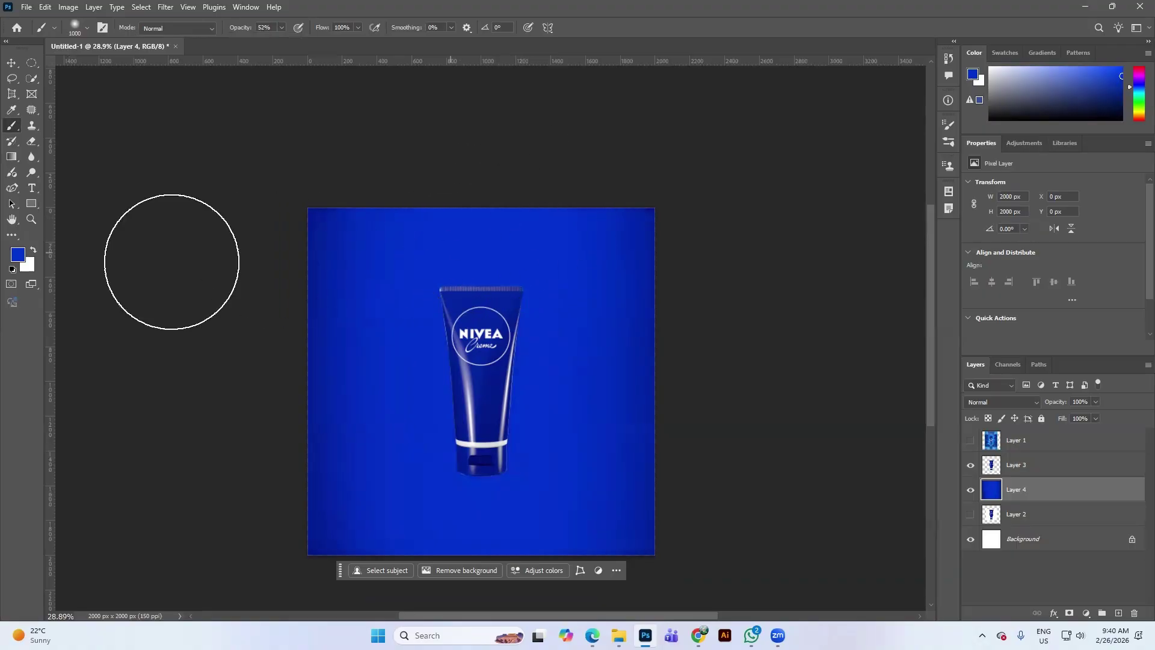
left_click(18, 256)
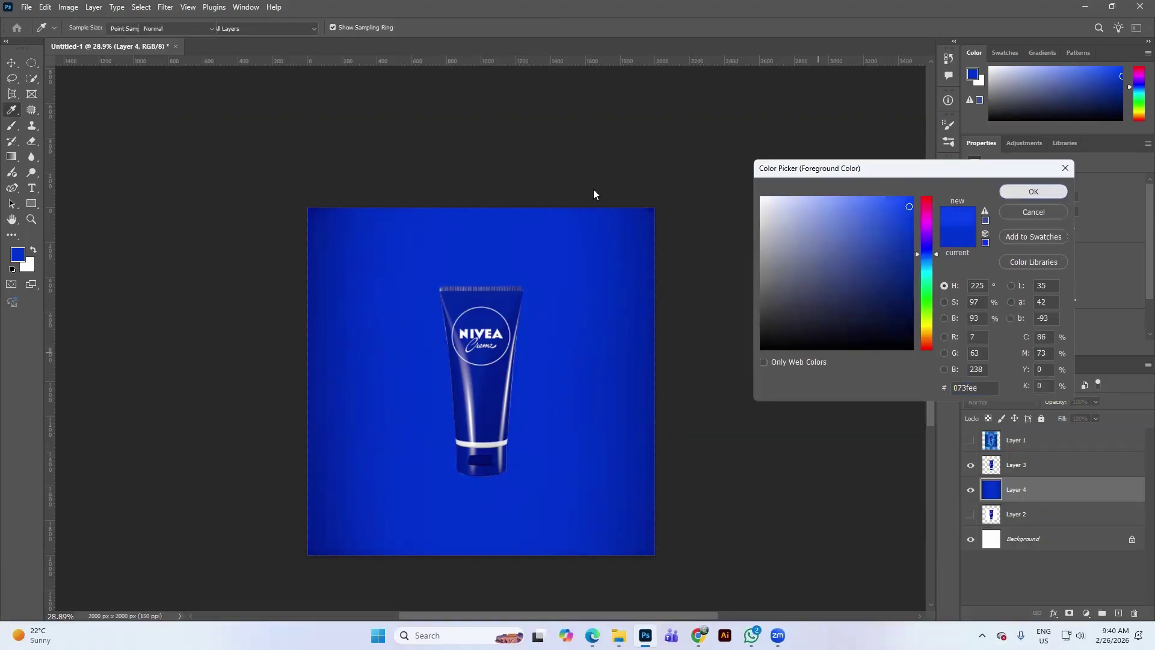
left_click(1017, 193)
key("bracketleft")
key("bracketleft")
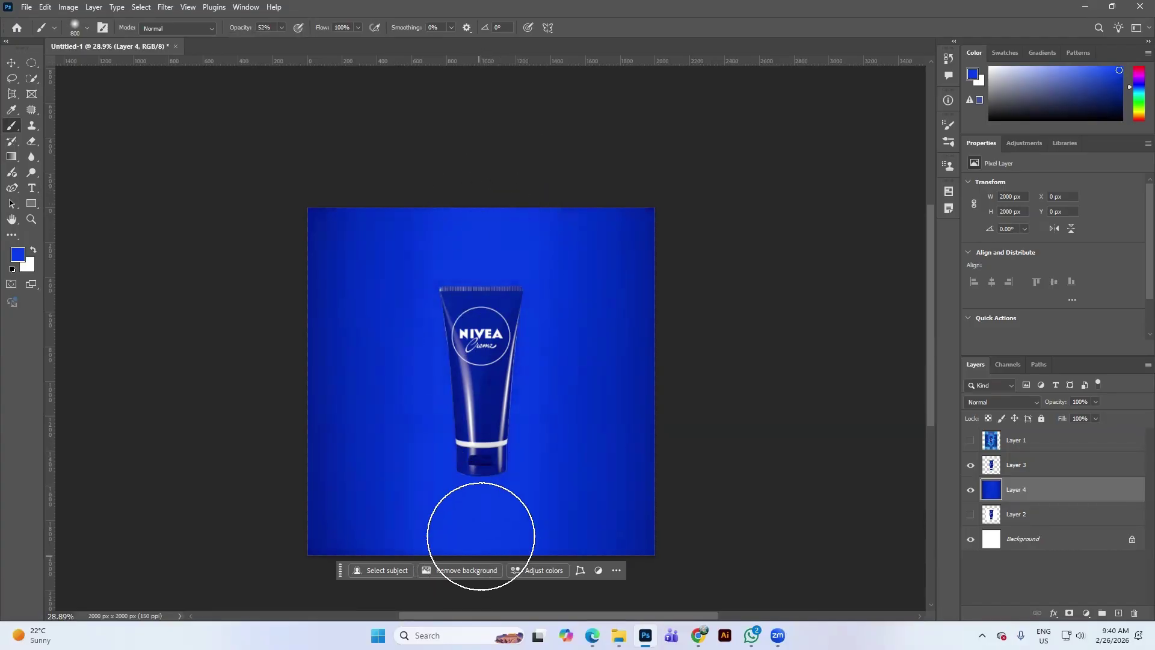
Step: Compare the background with the reference poster by showing Layer 1 and hiding it again
left_click(12, 62)
scroll(376, 429, "down", 2)
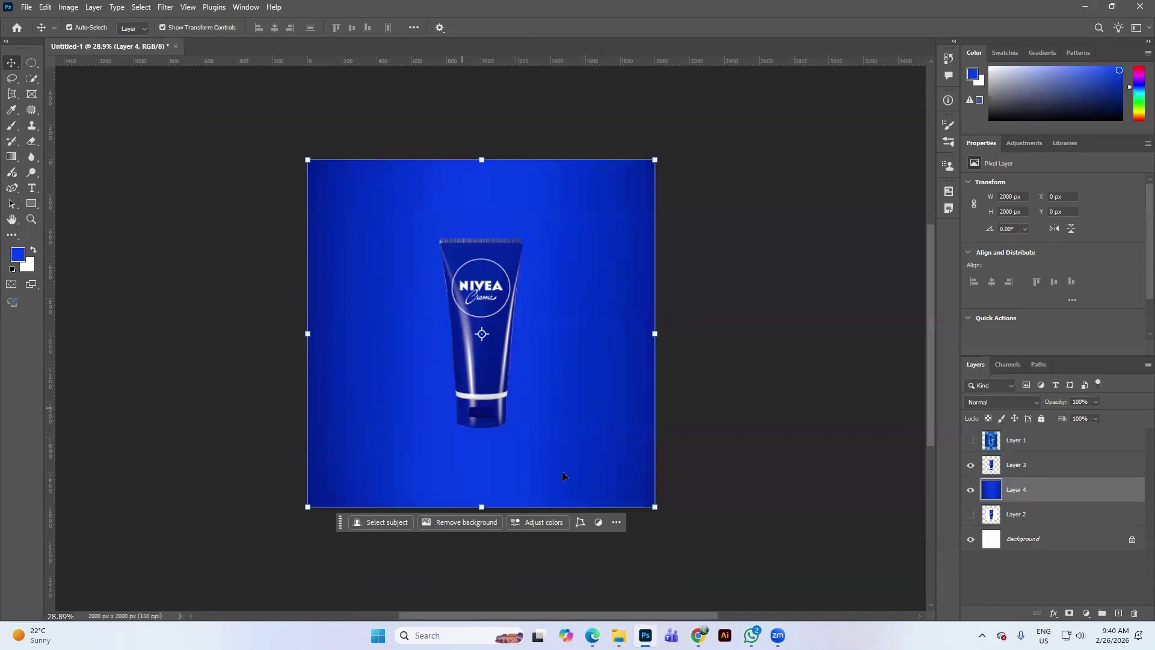
left_click(970, 440)
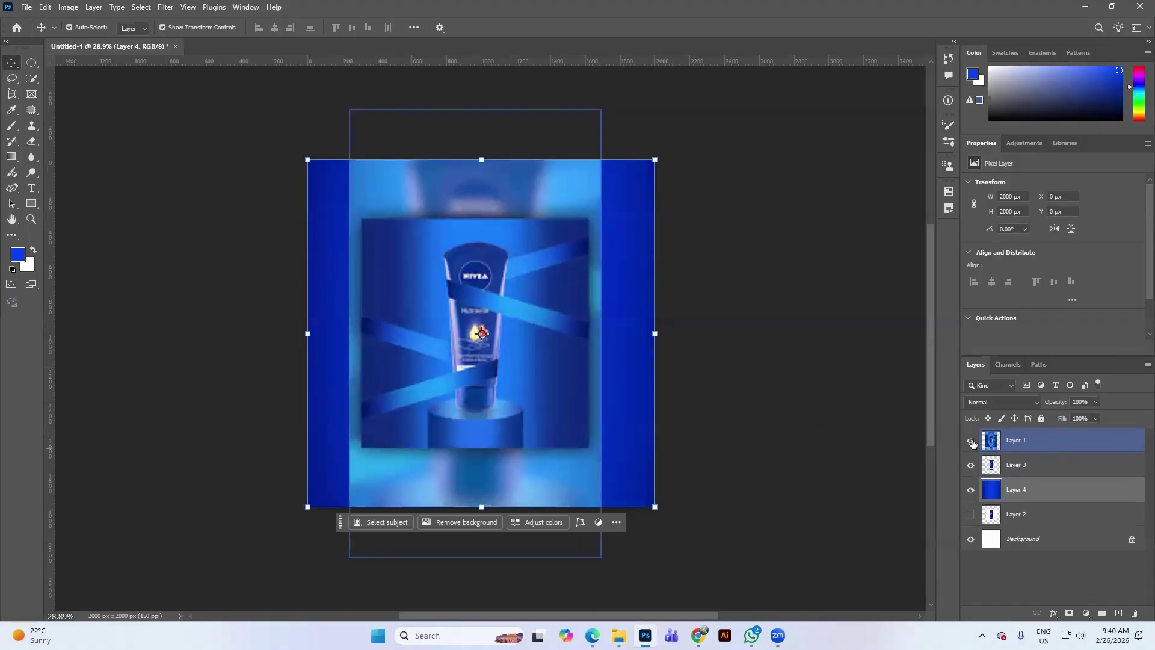
left_click(970, 440)
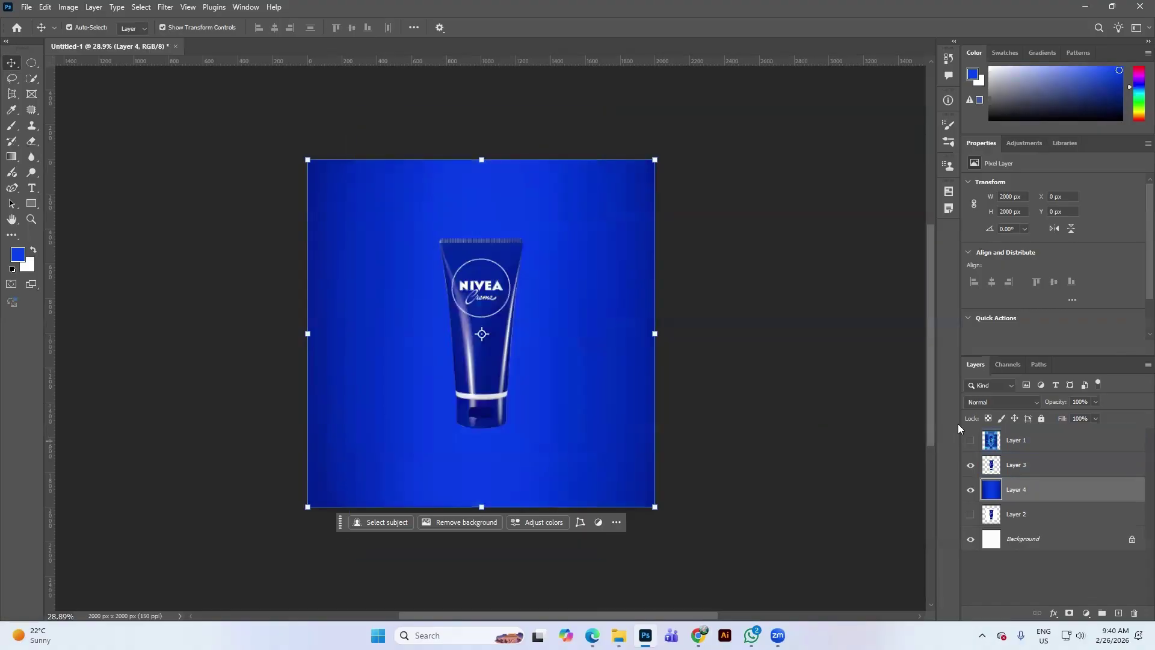
Step: Add a new layer above the background glow and draw a flat elliptical selection about 777 x 155 px under the tube's base
left_click(32, 63)
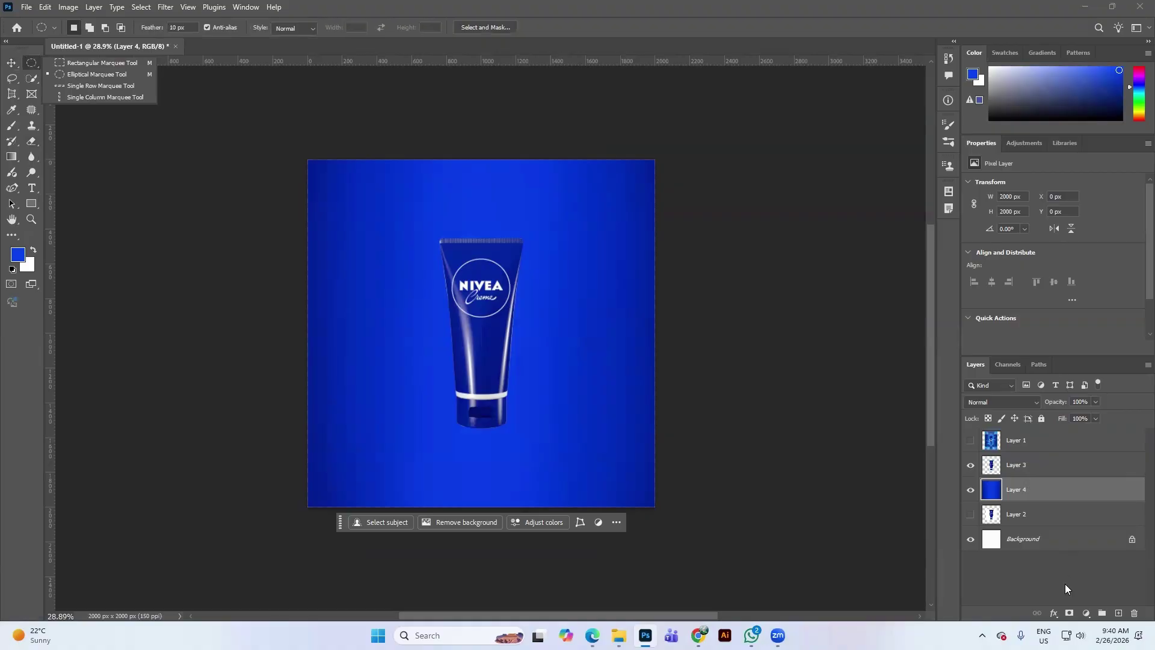
left_click(1118, 612)
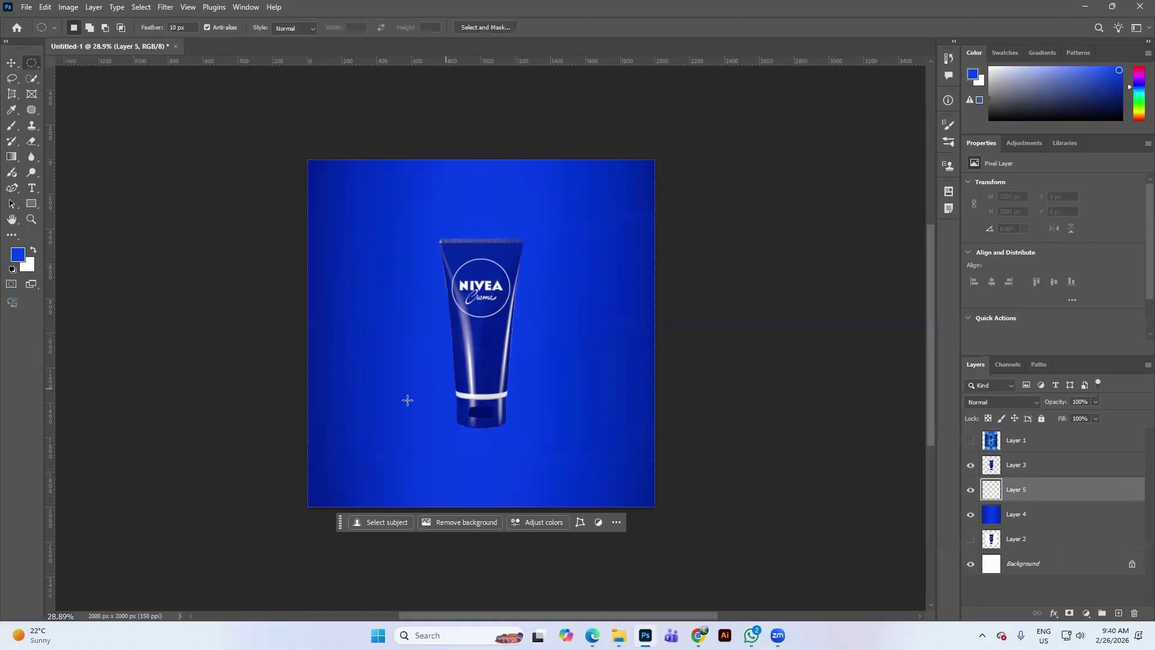
left_click_drag(420, 423, 540, 433)
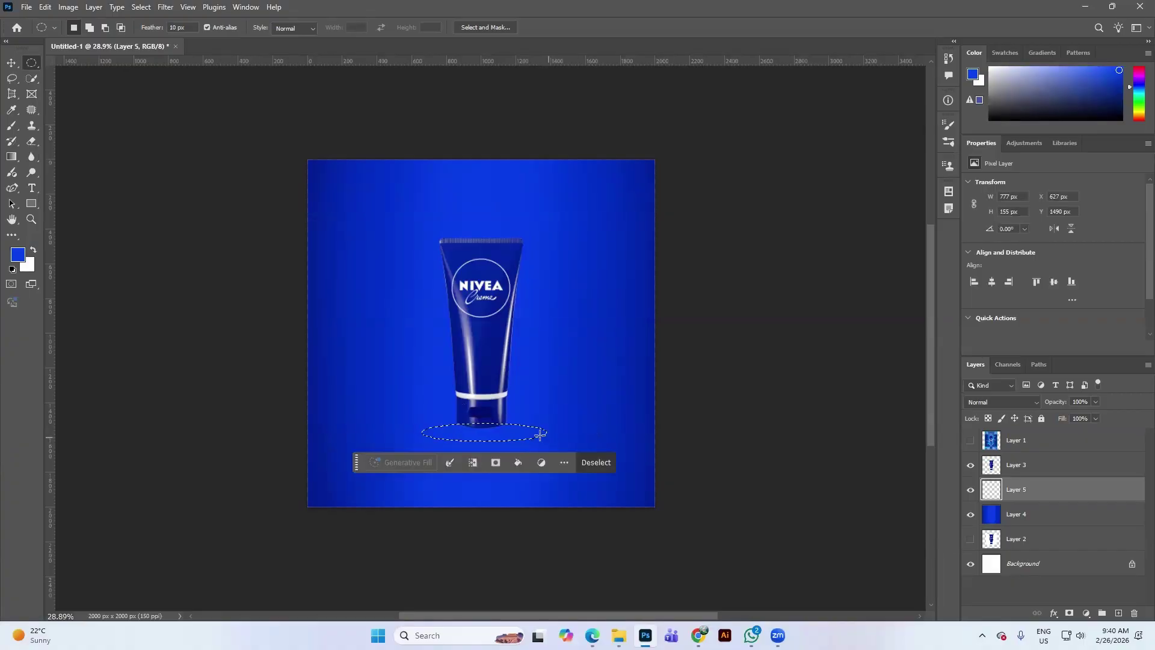
Step: Fill the elliptical selection with the lighter blue #1f55ff and deselect it
left_click(18, 256)
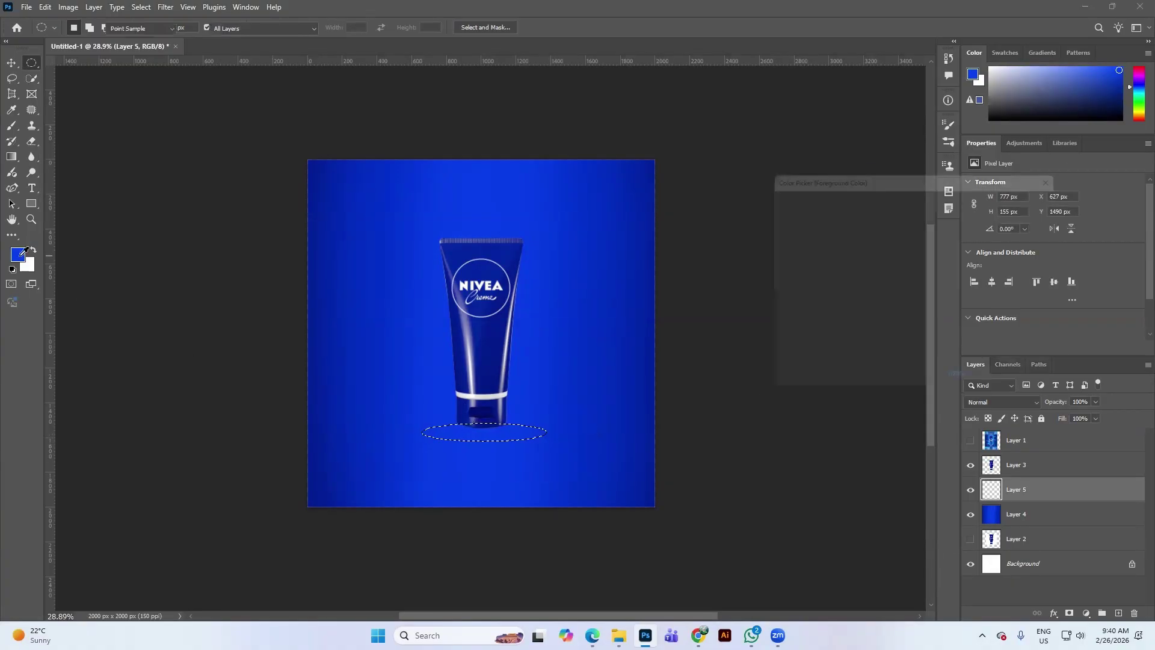
mouse_move(888, 236)
left_mouse_down()
mouse_move(870, 191)
mouse_move(895, 196)
left_mouse_up()
left_click(1015, 192)
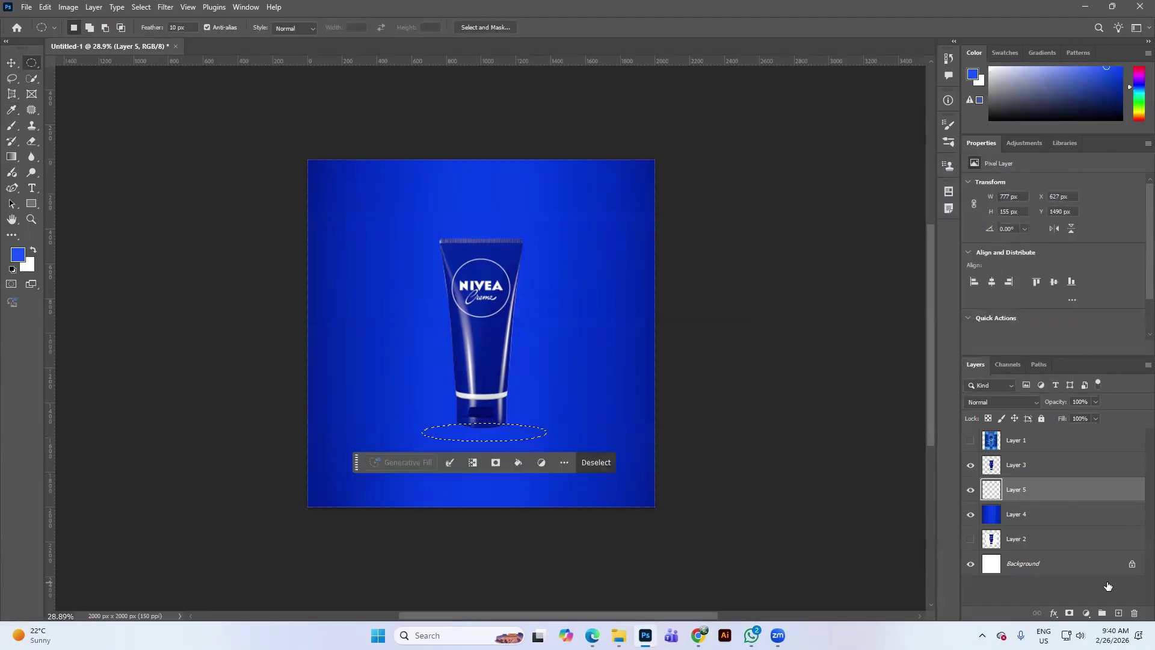
key("alt+BackSpace")
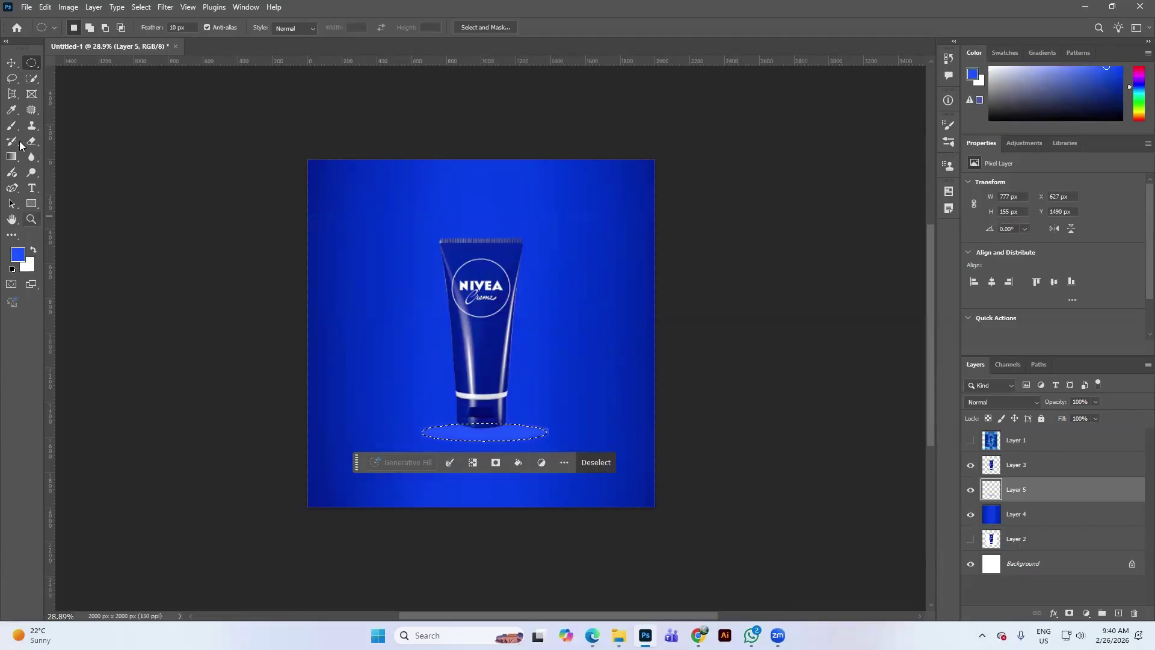
left_click(12, 65)
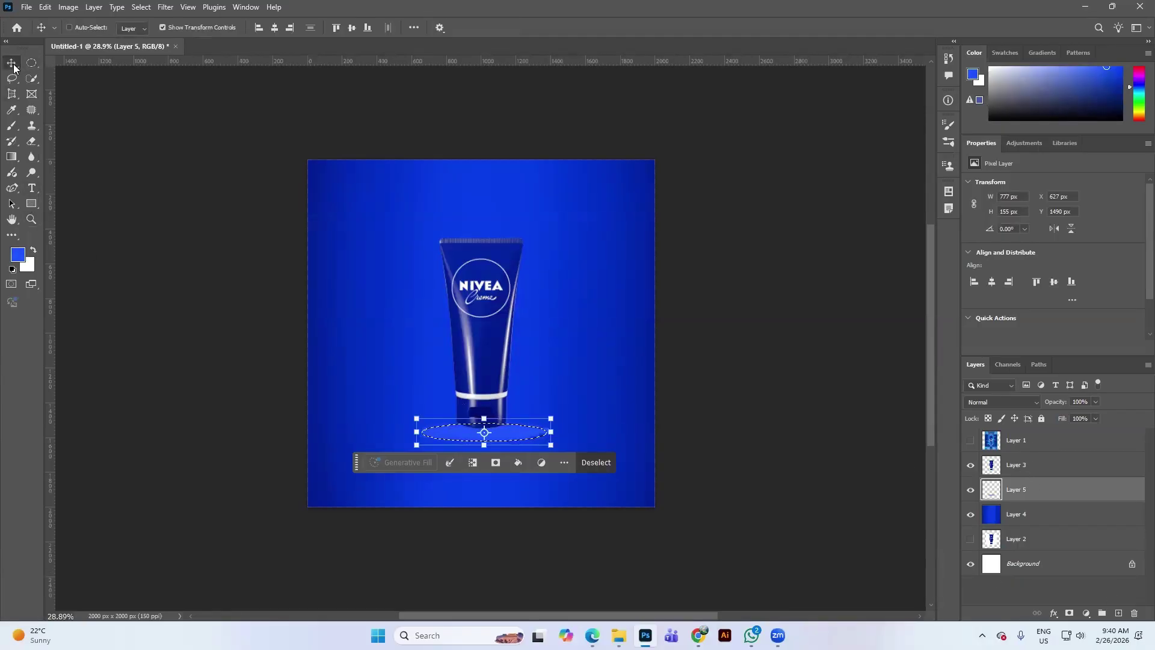
key("ctrl+d")
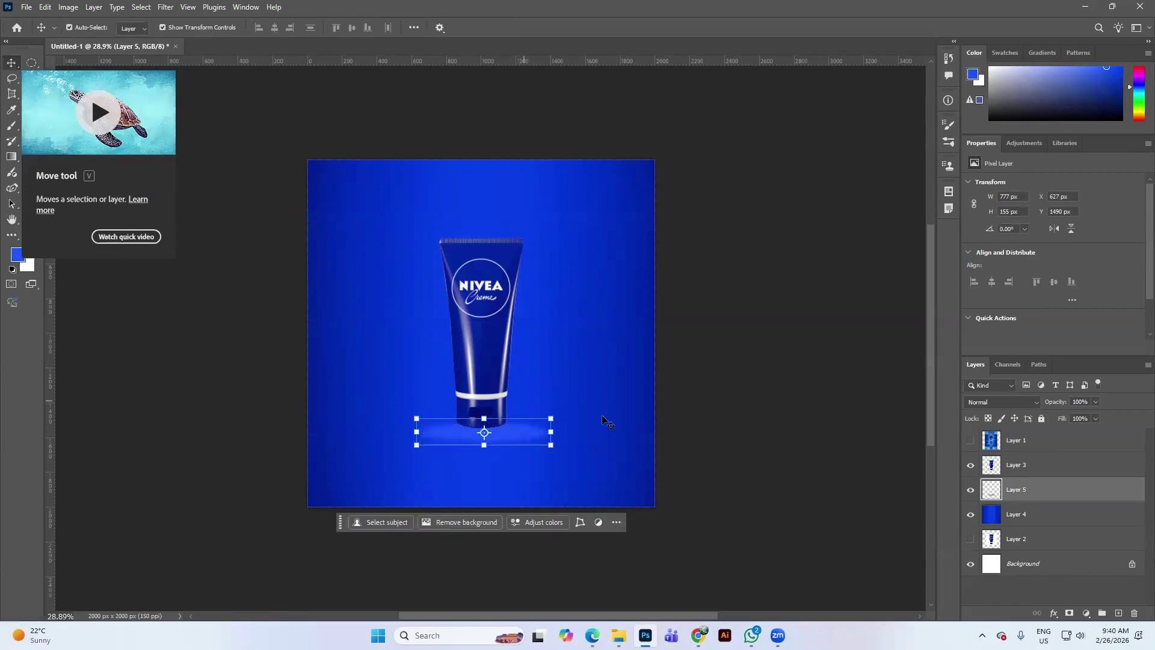
Step: Restore the elliptical selection under the tube and make the ellipse's layer active again
left_click(801, 476, "ctrl")
left_click_drag(490, 432, 584, 439)
key("ctrl+shift+d")
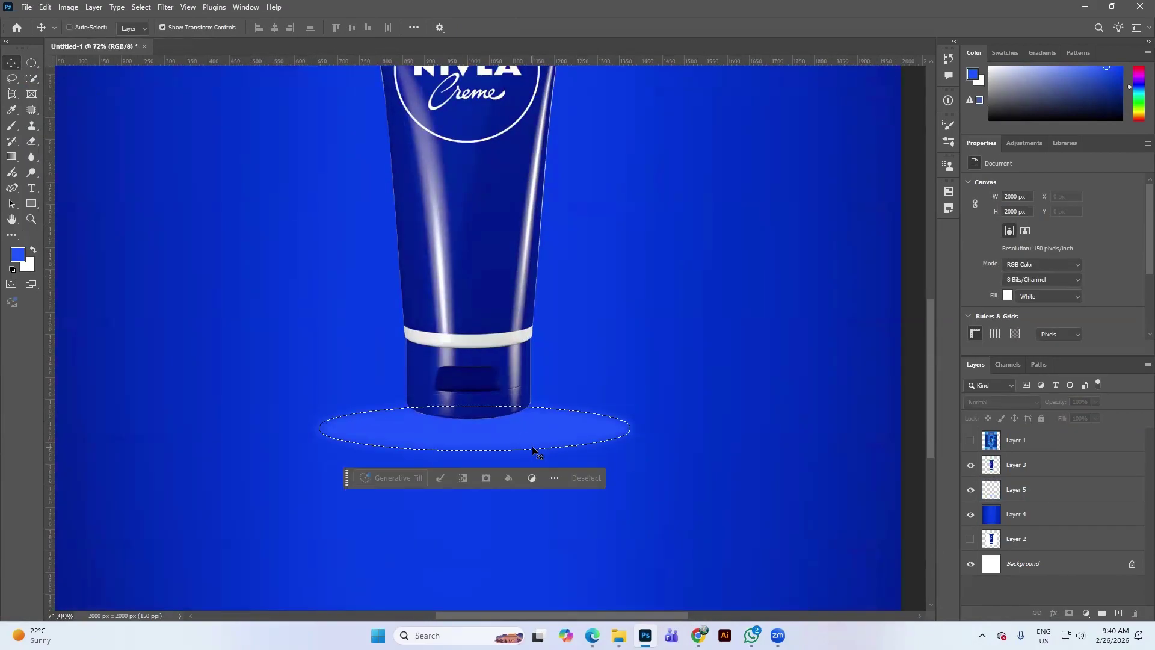
left_click(431, 466)
left_click_drag(432, 469, 207, 253)
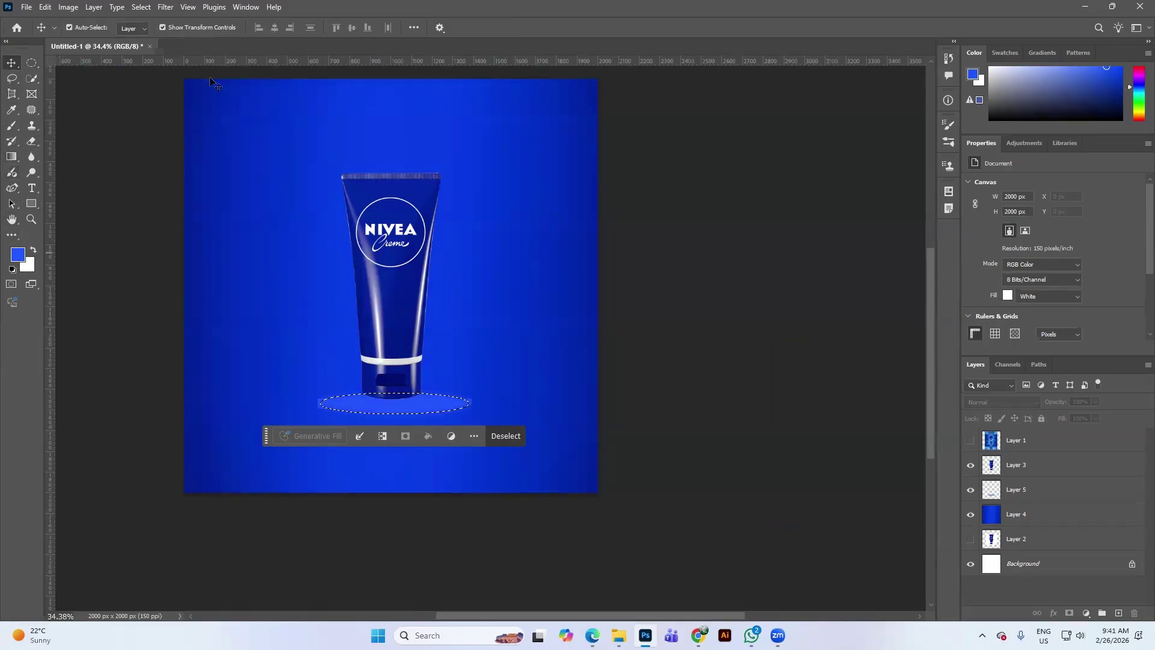
left_click(1014, 515)
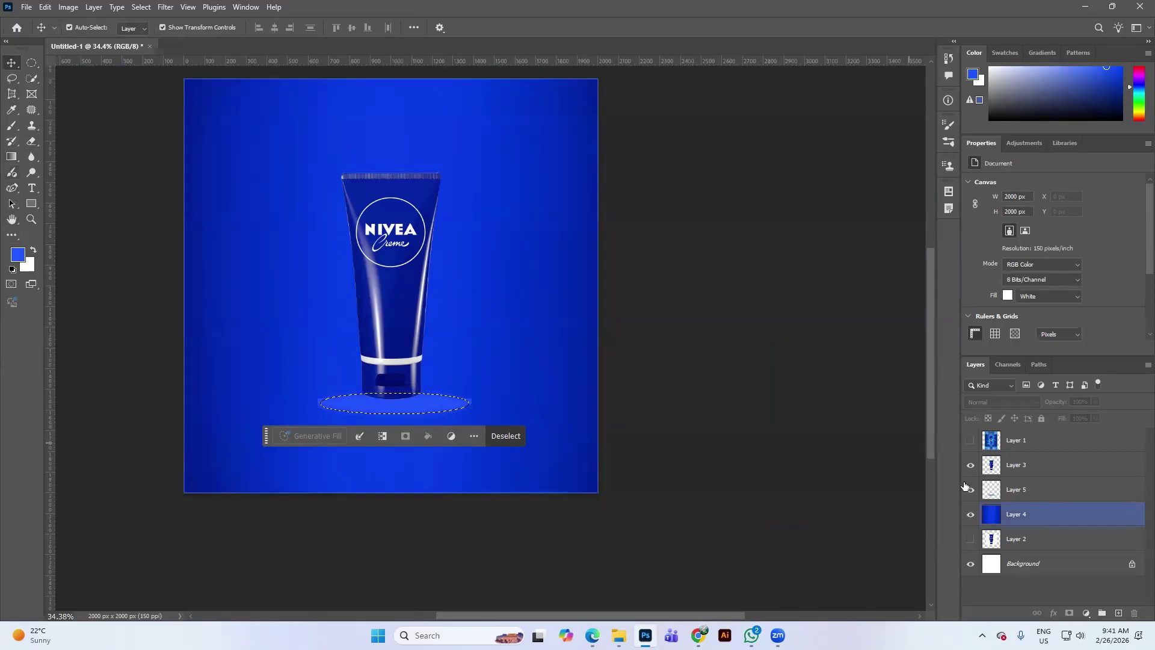
left_click(1017, 489)
Step: Set the elliptical marquee's feather to 0 px, deselect, and center the light blue ellipse under the tube's base
left_click(32, 63)
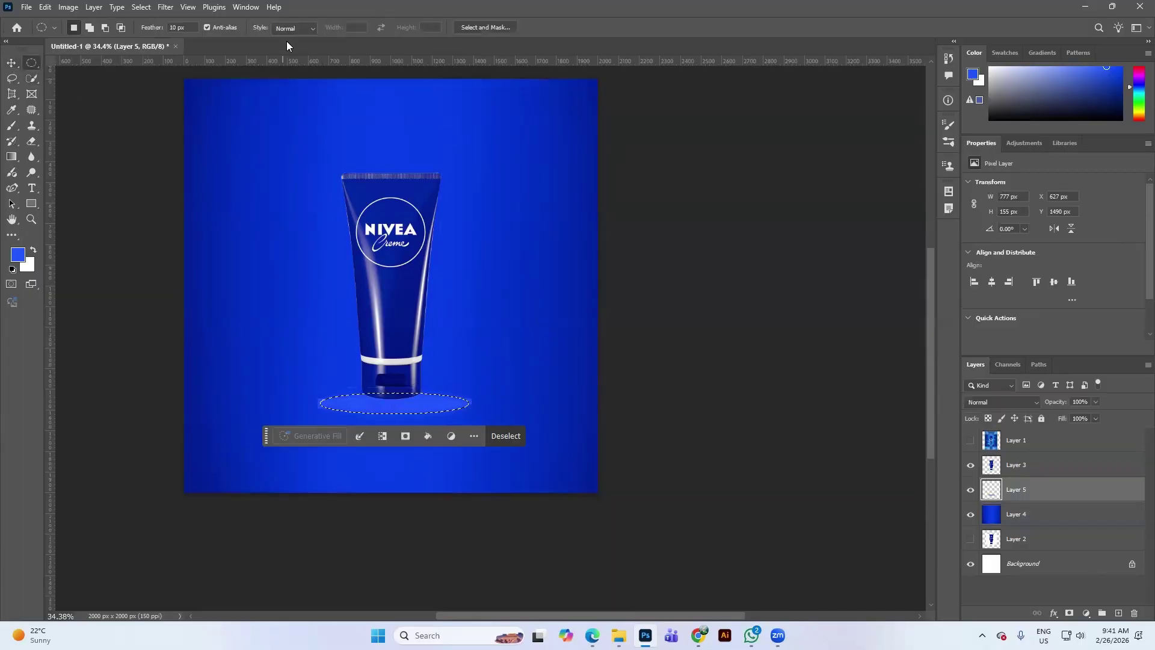
left_click(189, 27)
type("0")
key("alt")
key("v")
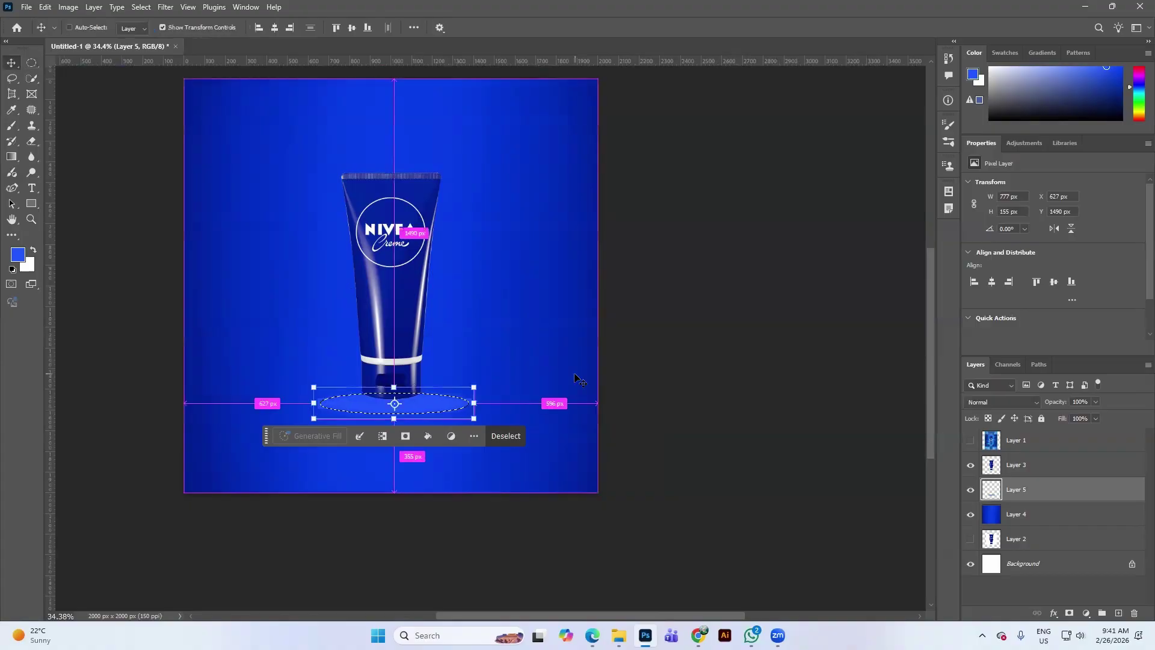
key("ctrl+d")
mouse_move(422, 405)
left_mouse_down()
mouse_move(418, 425)
mouse_move(413, 410)
left_mouse_up()
Step: Recolor the ellipse on Layer 5 with the darker blue #0028a6 and deselect it
left_click(17, 257)
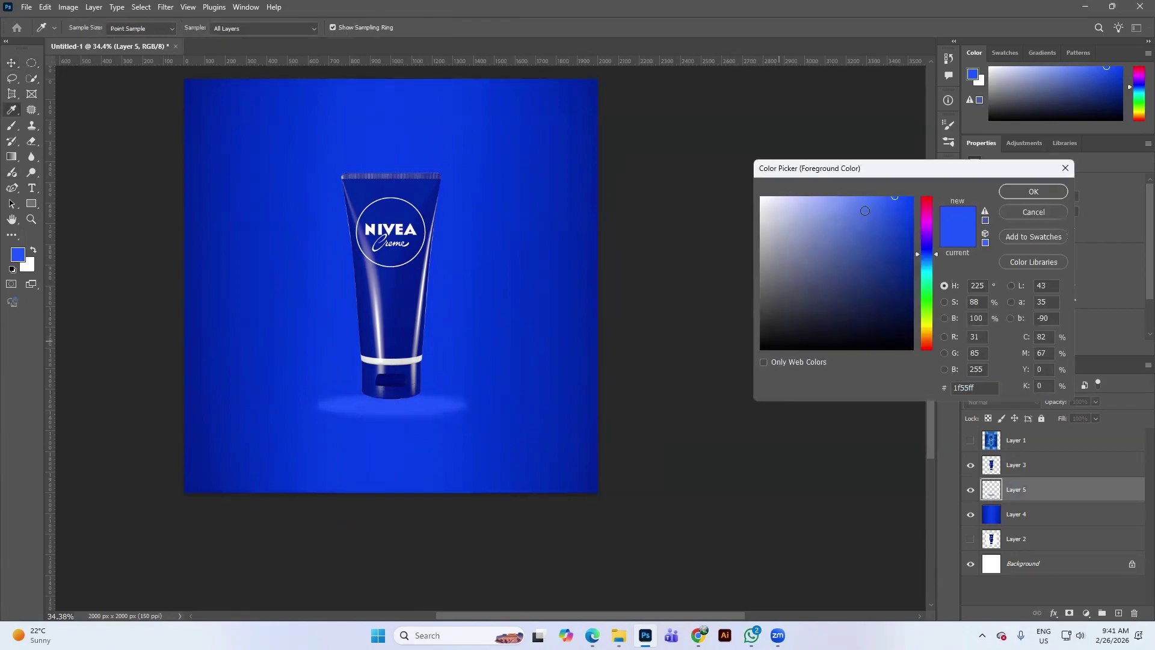
left_click_drag(898, 198, 916, 255)
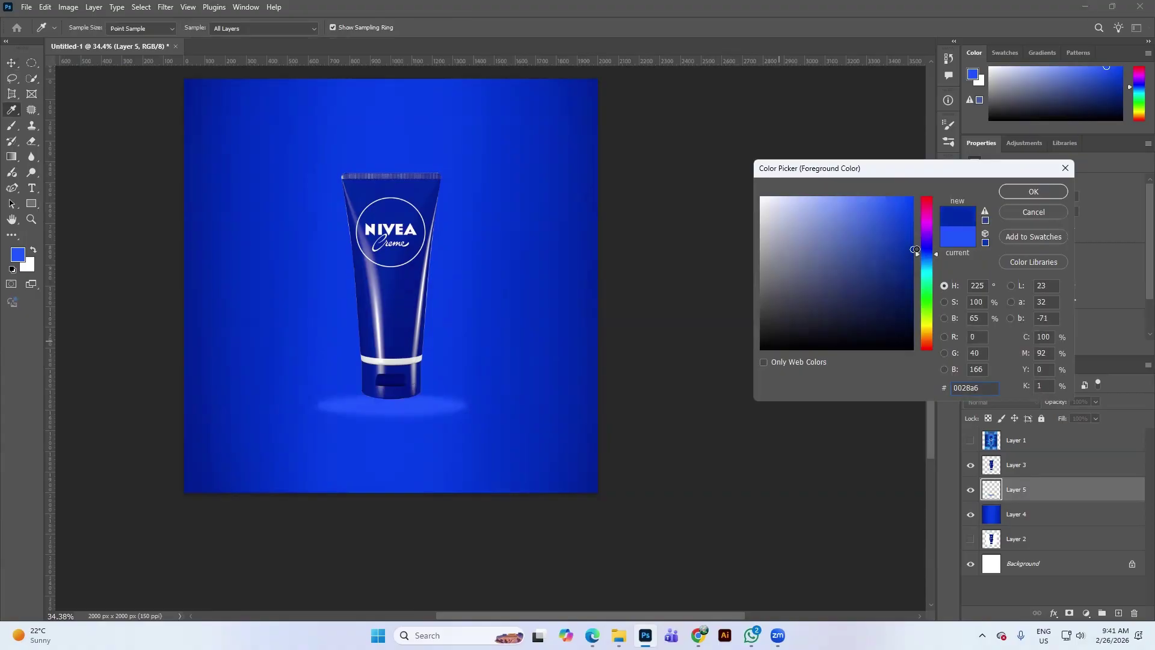
left_click(1033, 192)
key("v")
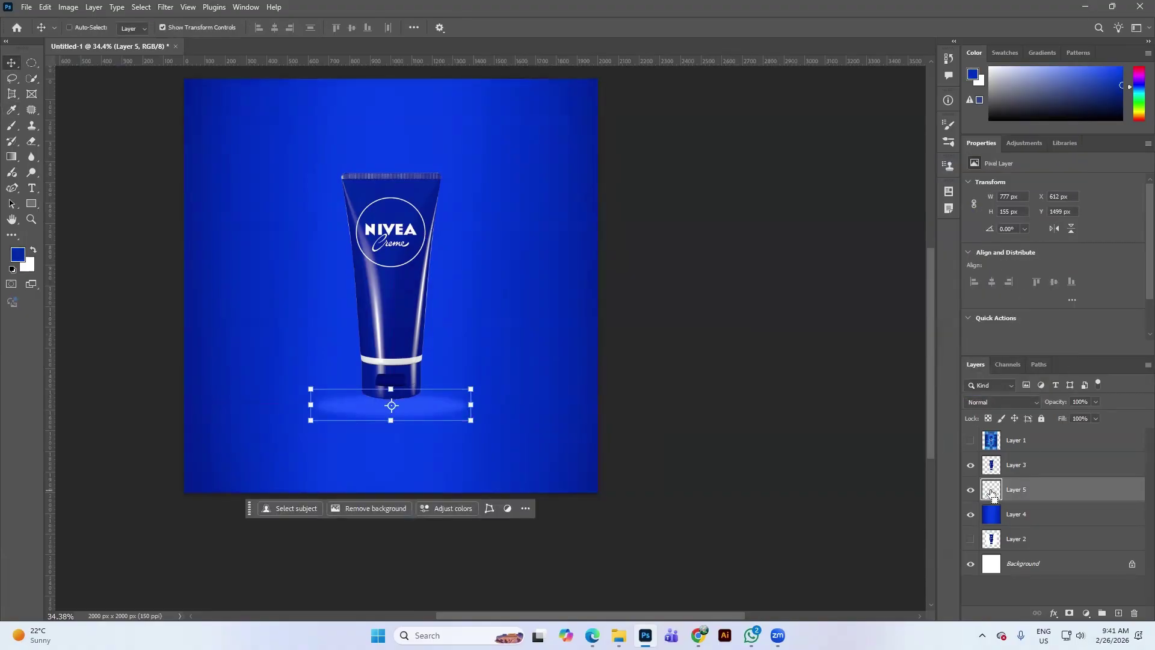
key("alt+BackSpace")
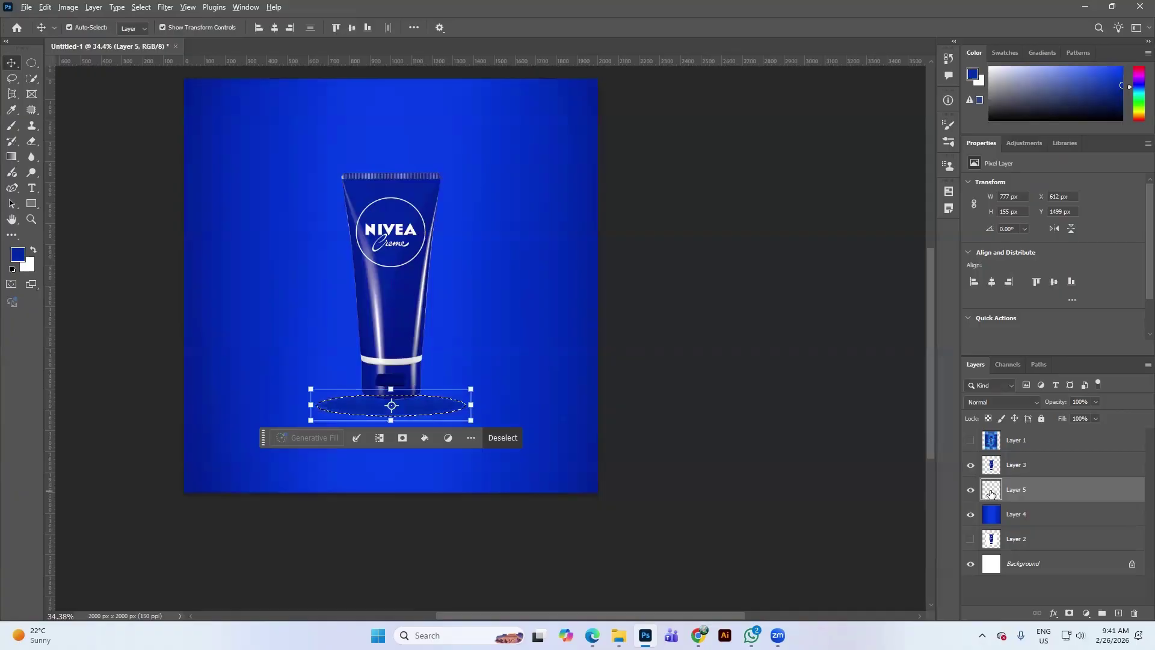
key("ctrl+f")
key("ctrl+d")
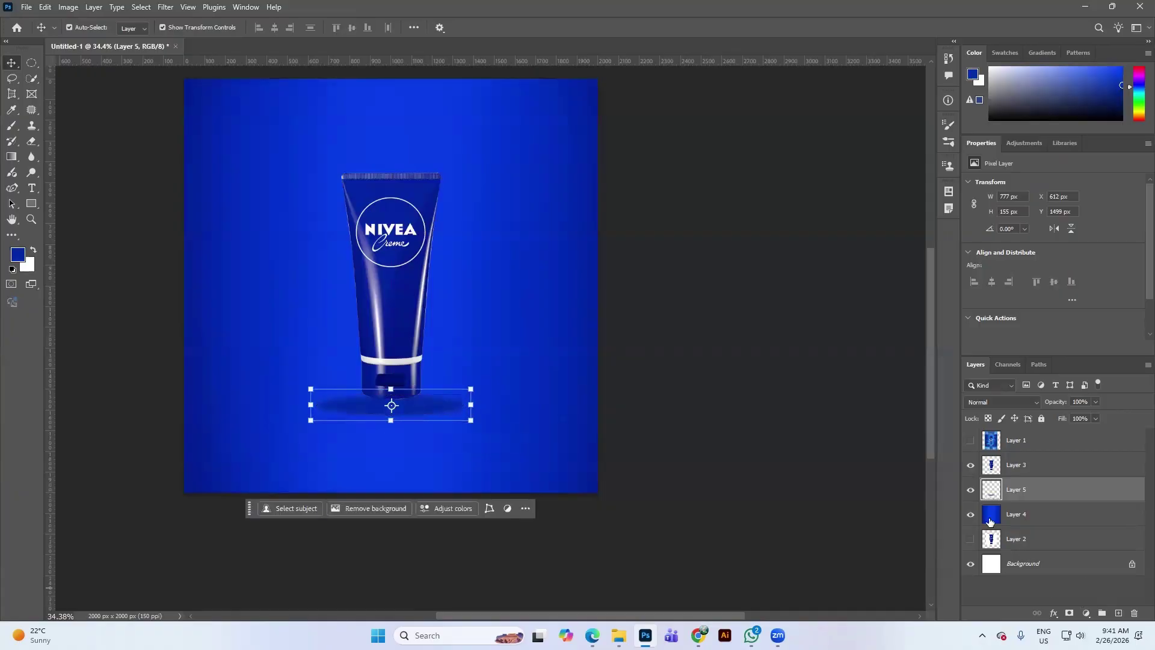
Step: Duplicate the dark blue ellipse, place the copy about 158 px below the original, and switch to the marquee tool
scroll(386, 417, "up", 3)
left_click_drag(407, 413, 404, 450)
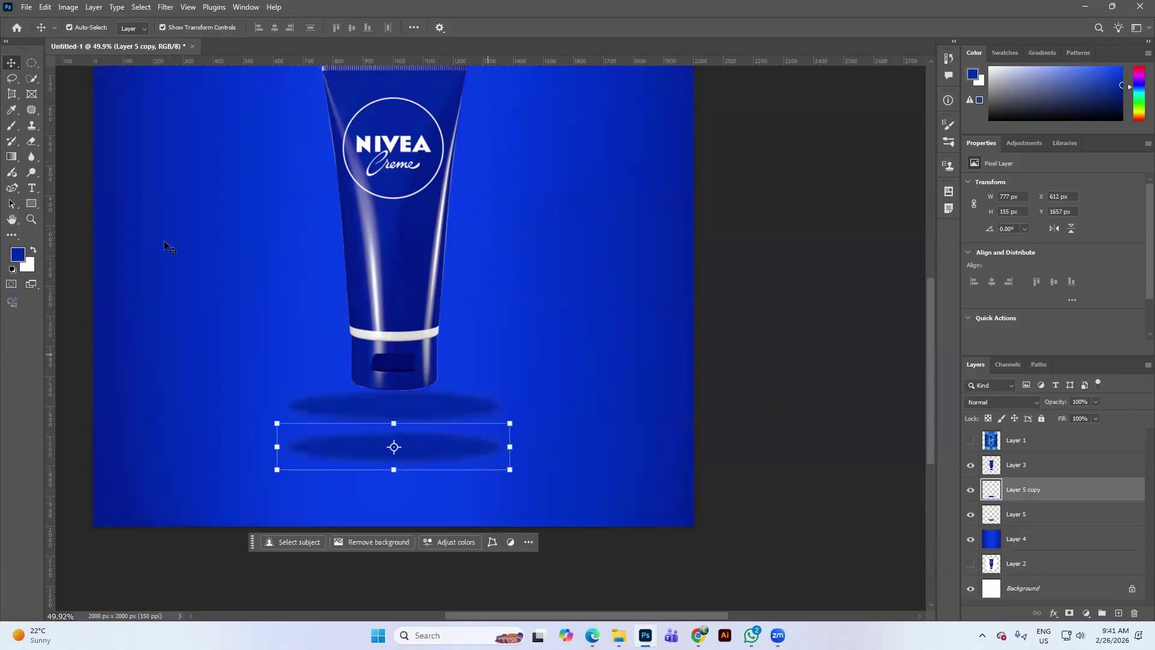
left_click(32, 63)
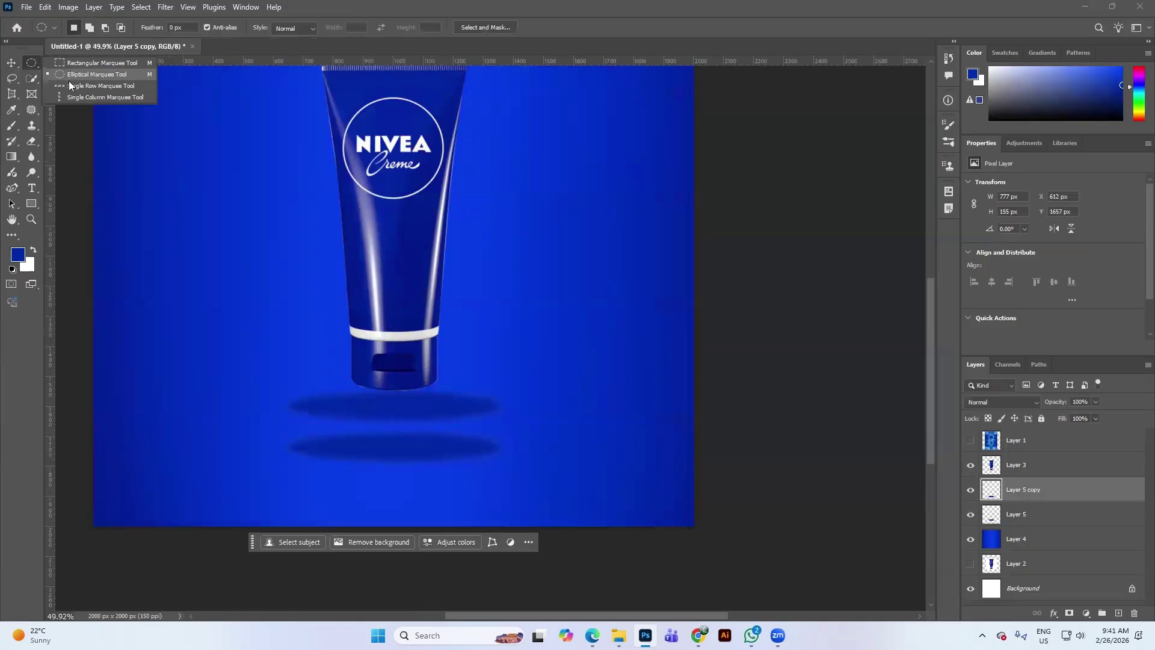
Step: Fill a rectangular selection of about 716 x 166 px between the two ellipses with dark blue on a new layer beneath Layer 5 copy
left_click(76, 63)
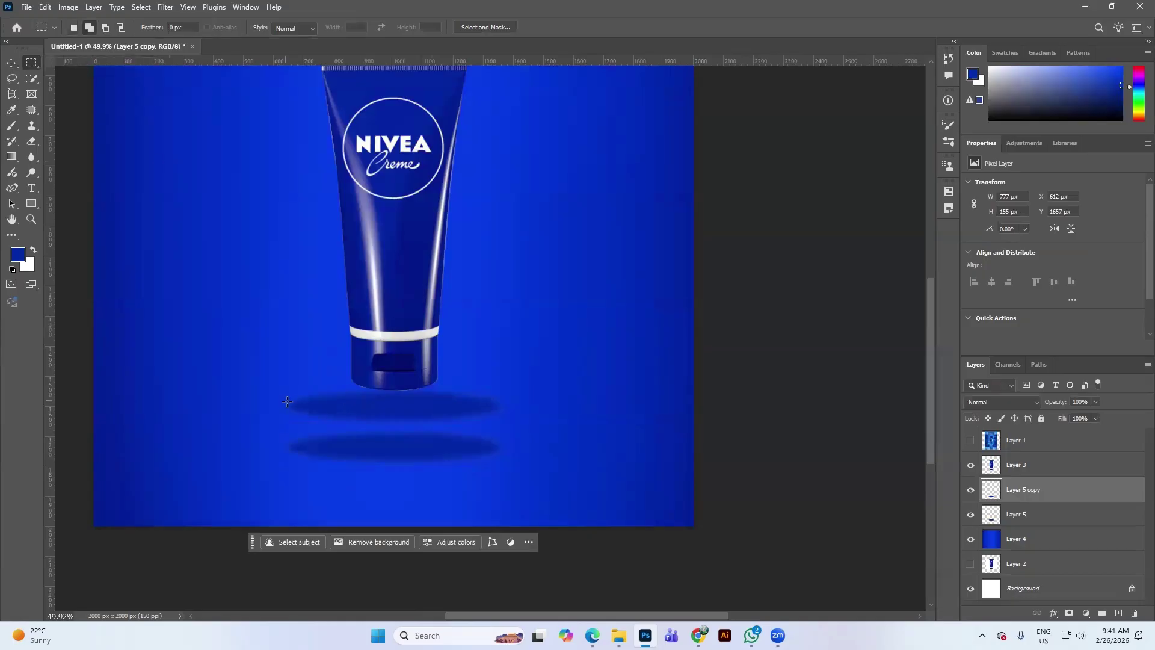
left_click_drag(287, 403, 501, 452)
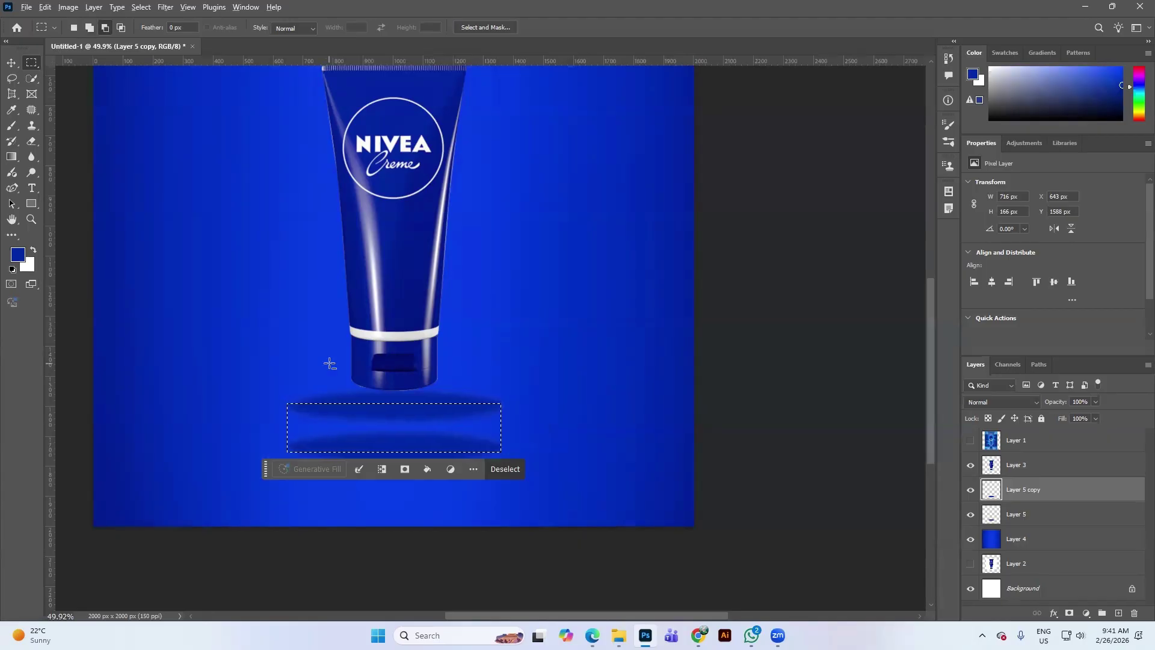
left_click(1119, 612)
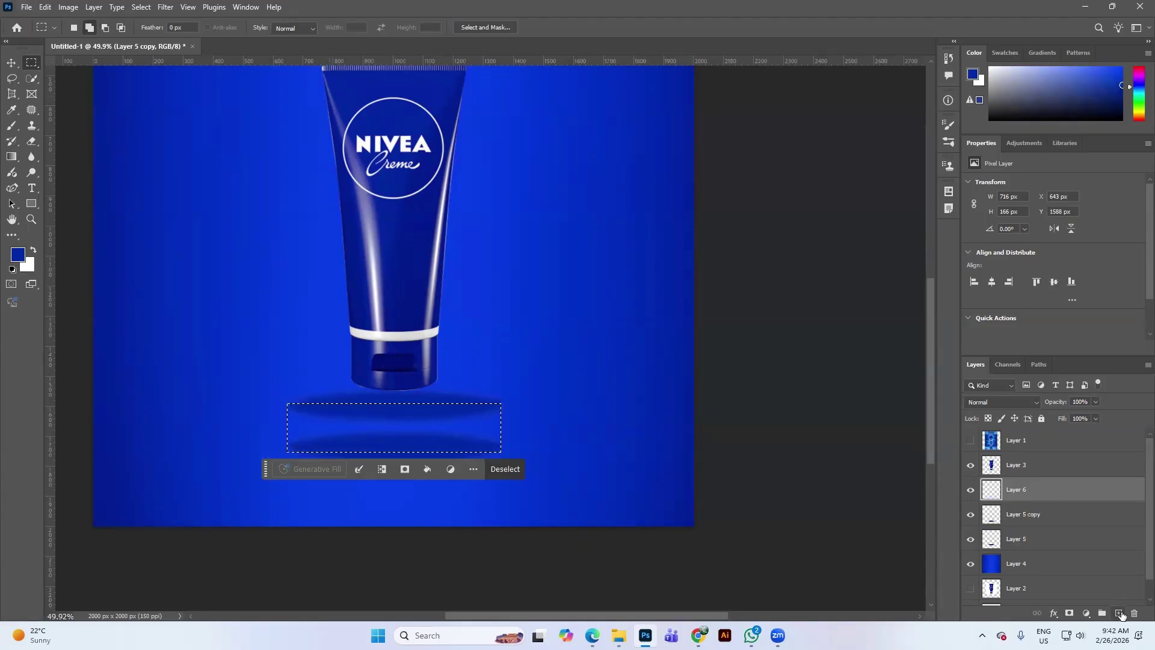
left_click(1015, 475)
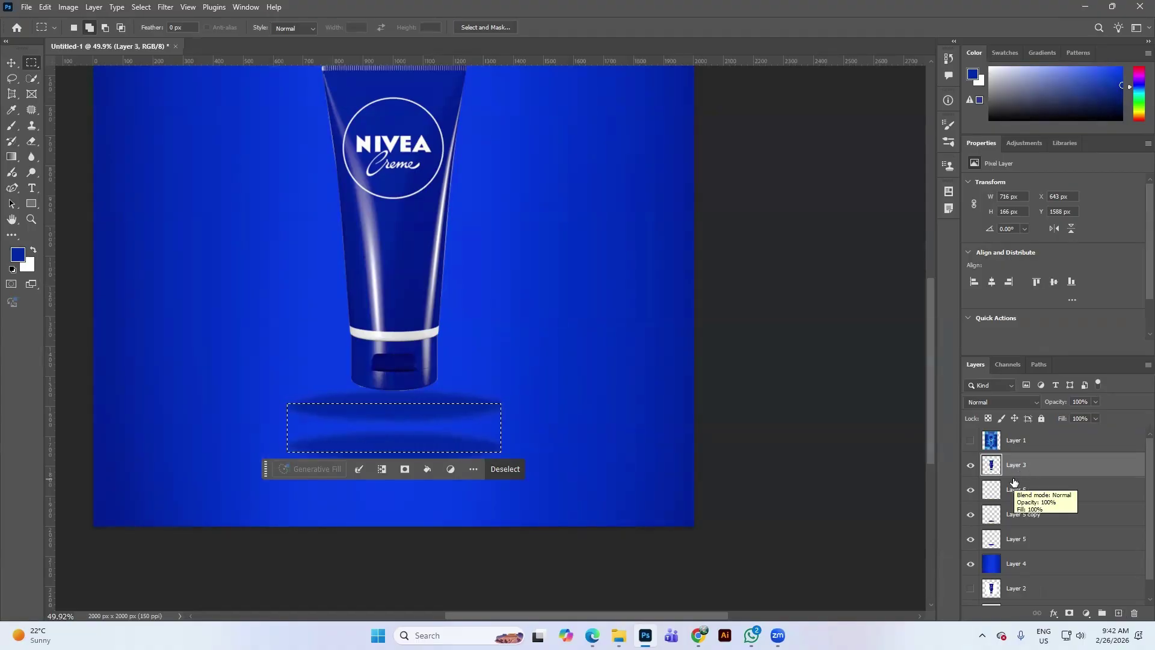
left_click(1054, 489)
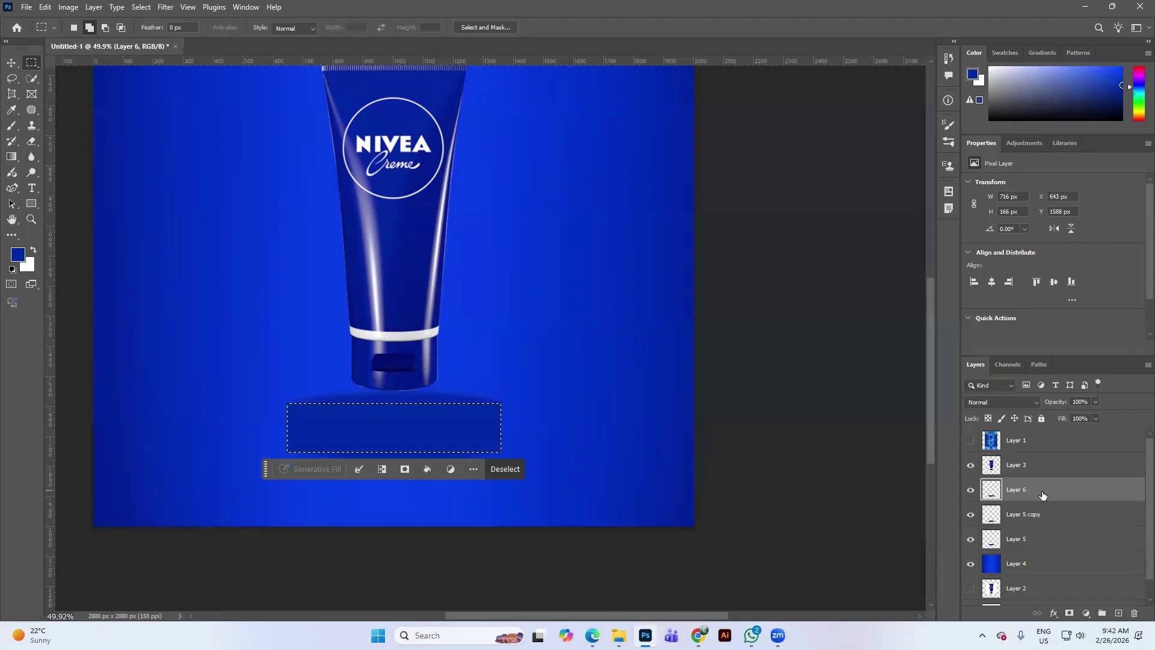
left_click_drag(1043, 497, 1041, 527)
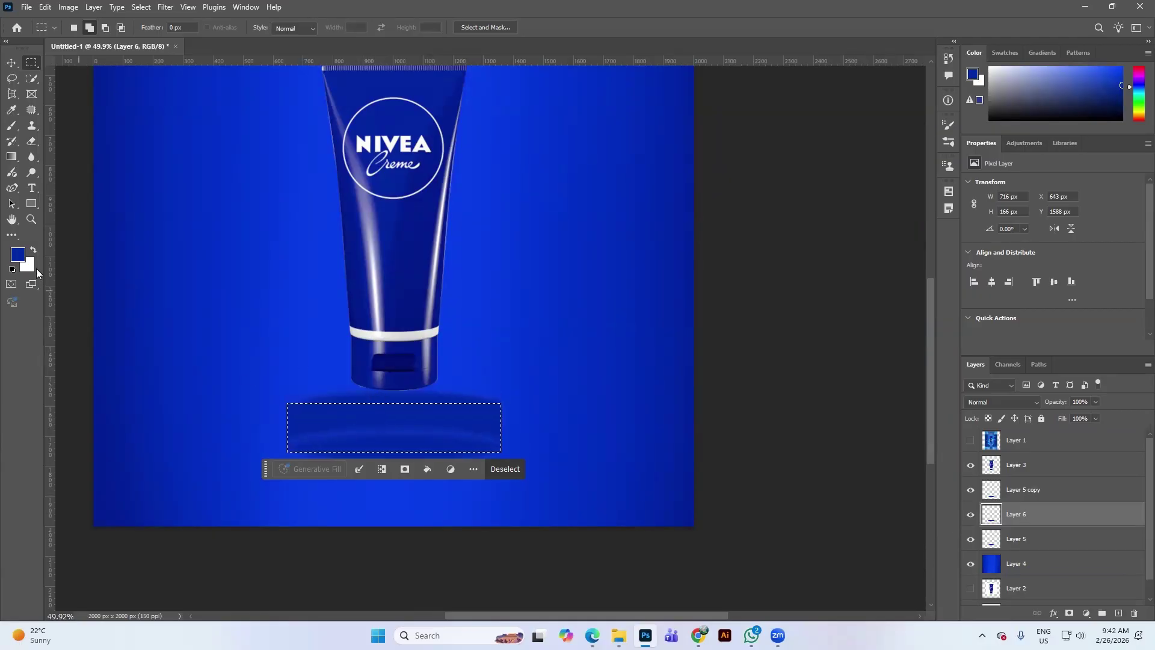
Step: Refill the rectangle on Layer 6 with a darker navy blue and deselect it
left_click(18, 256)
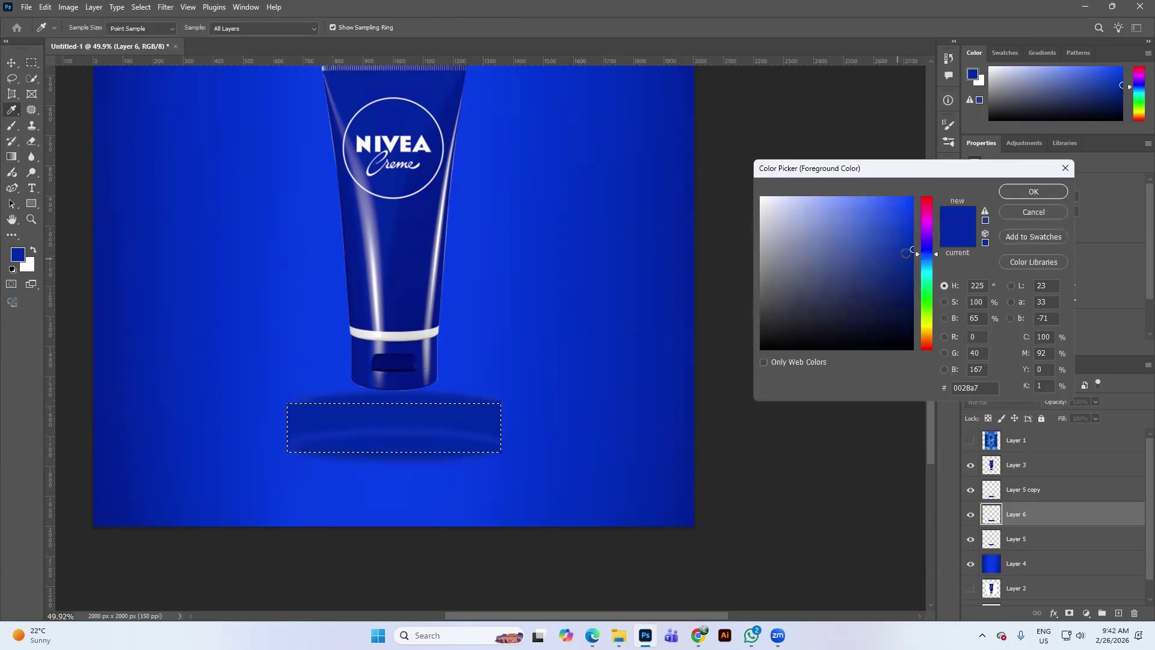
left_click(1034, 191)
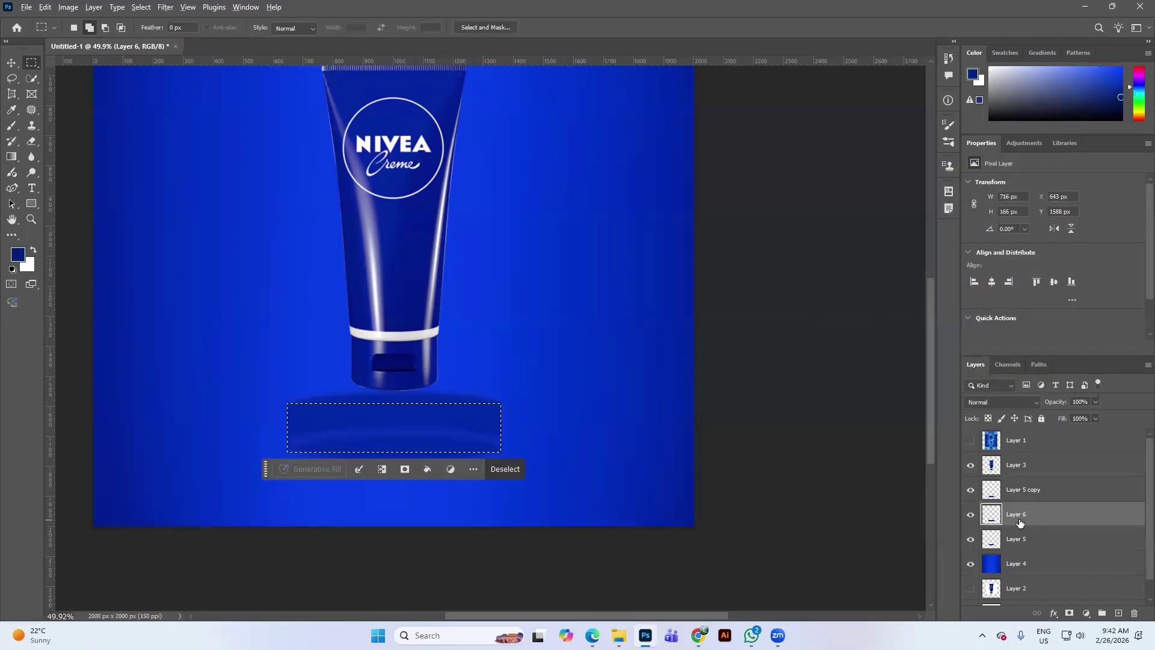
key("alt+BackSpace")
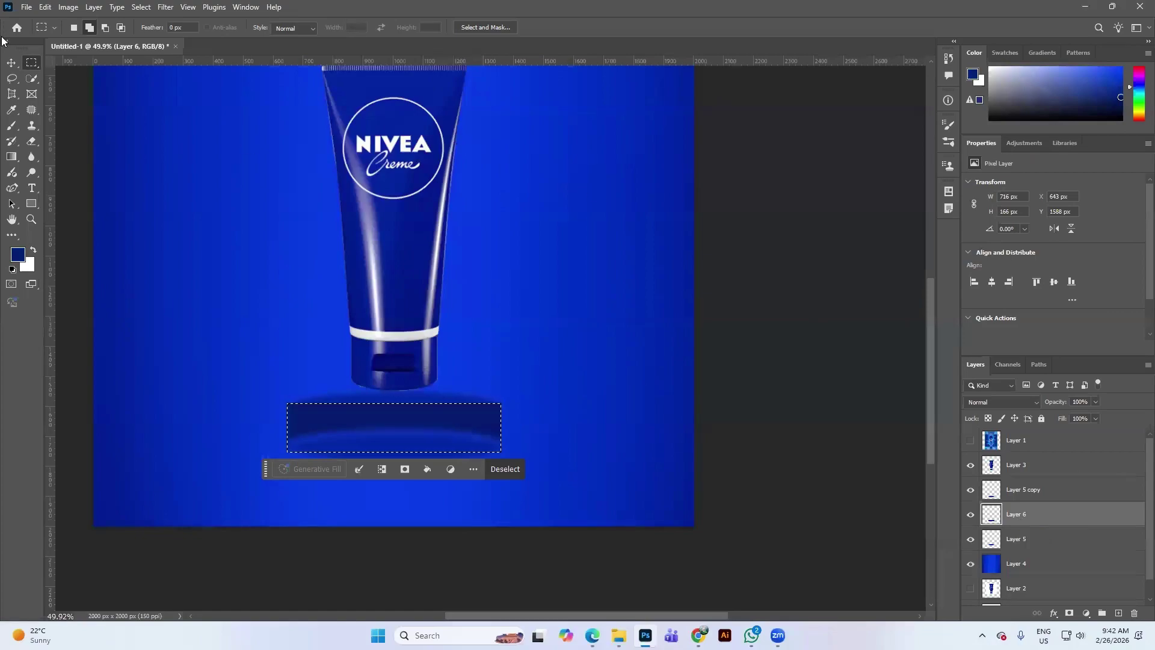
left_click(11, 63)
left_click(632, 378, "ctrl")
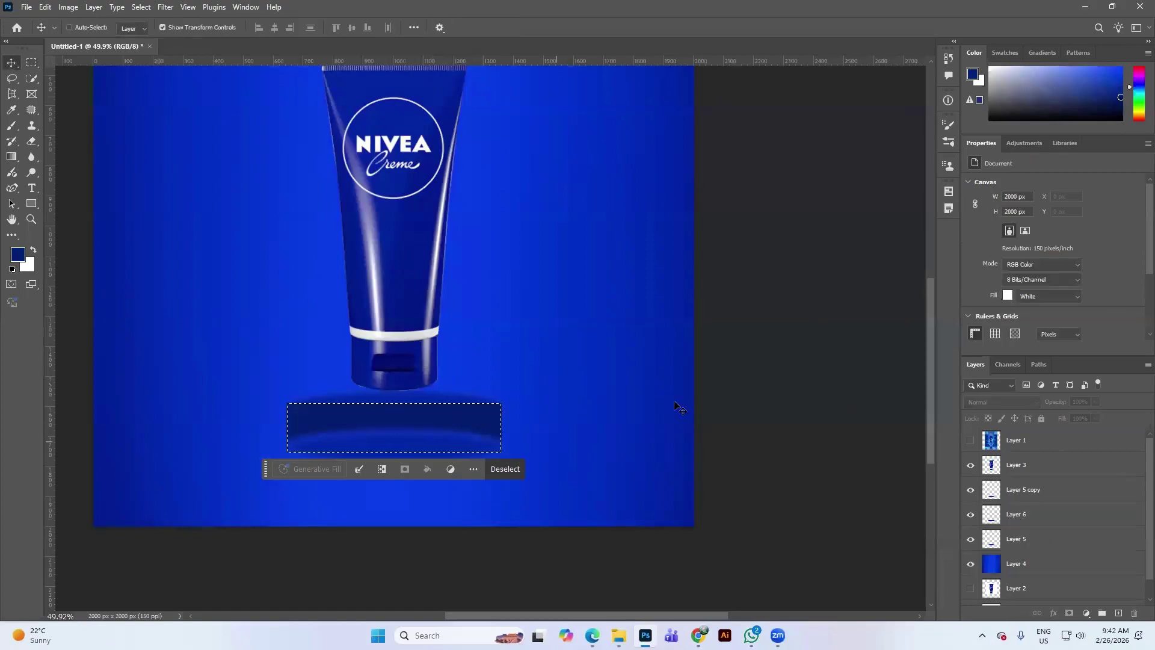
key("ctrl+d")
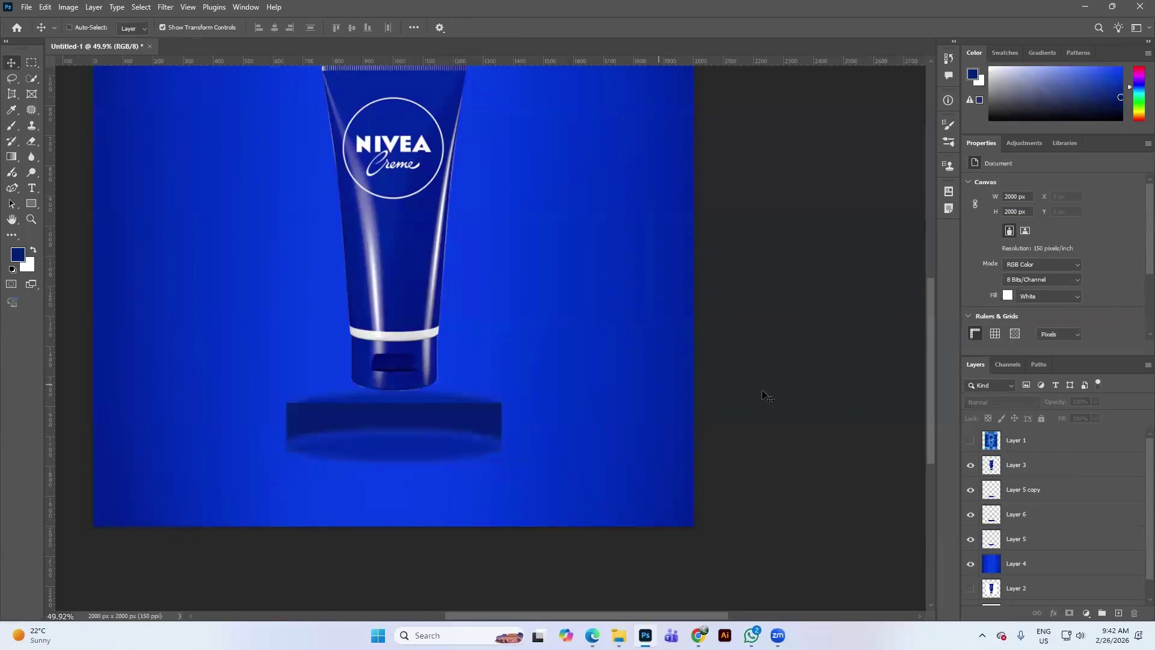
Step: Move the navy rectangle up slightly to Y 1574 px and place Layer 5 above its layer in the stack
left_click_drag(418, 408, 421, 420)
left_click(1020, 537)
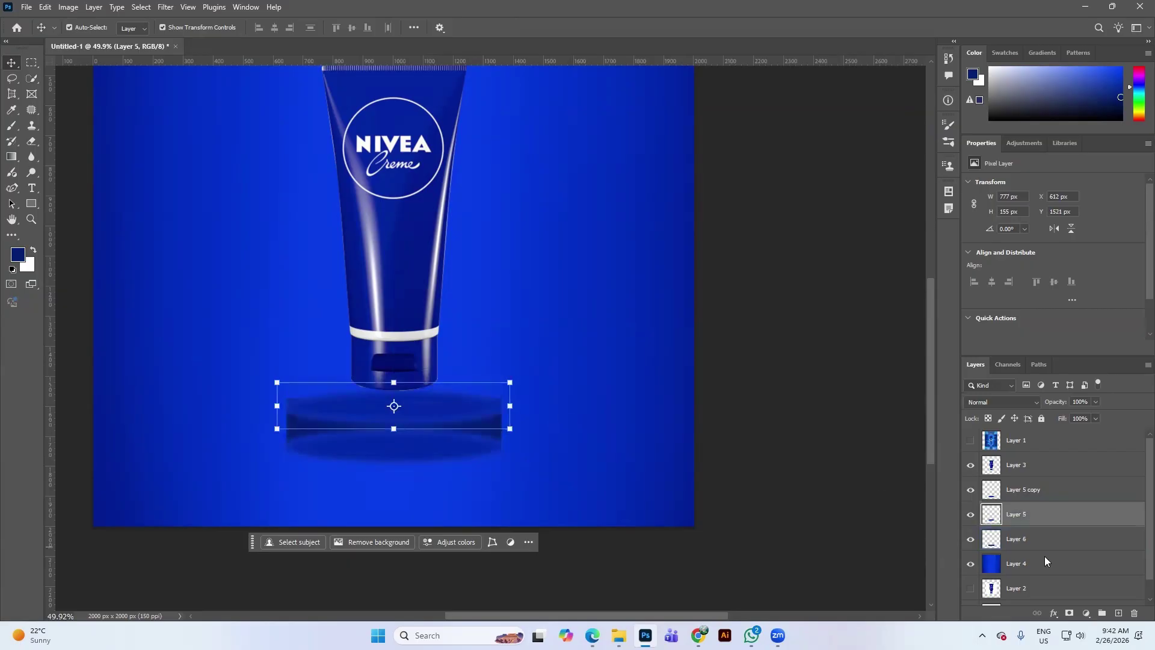
left_click(1043, 541)
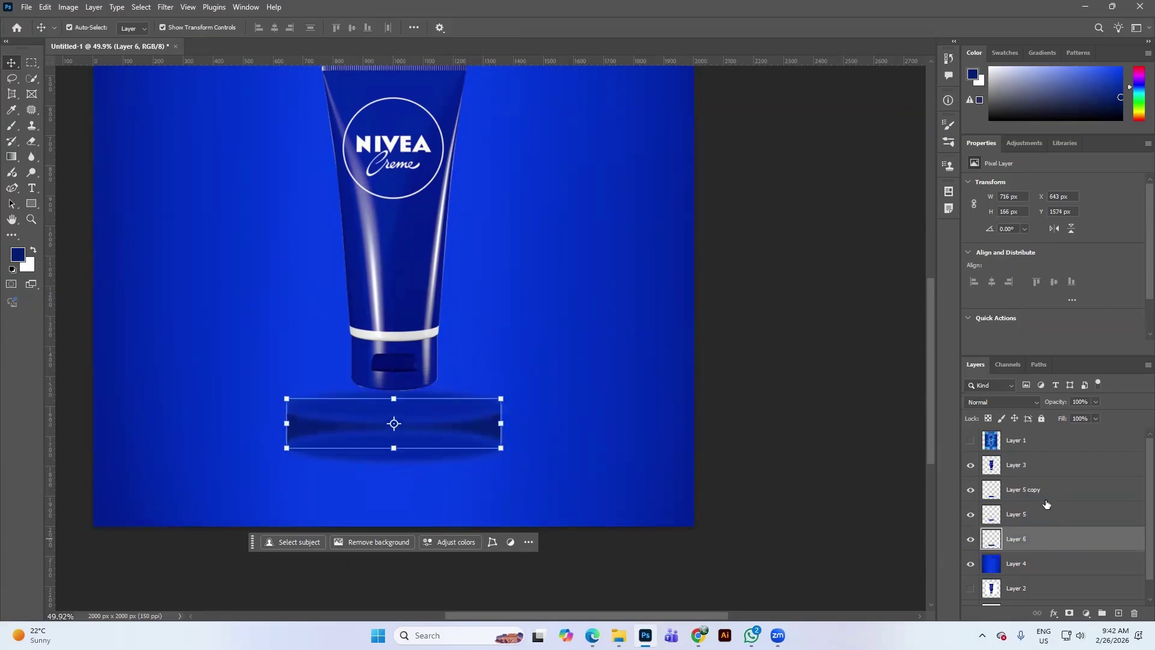
double_click(1053, 539)
left_click(1095, 151)
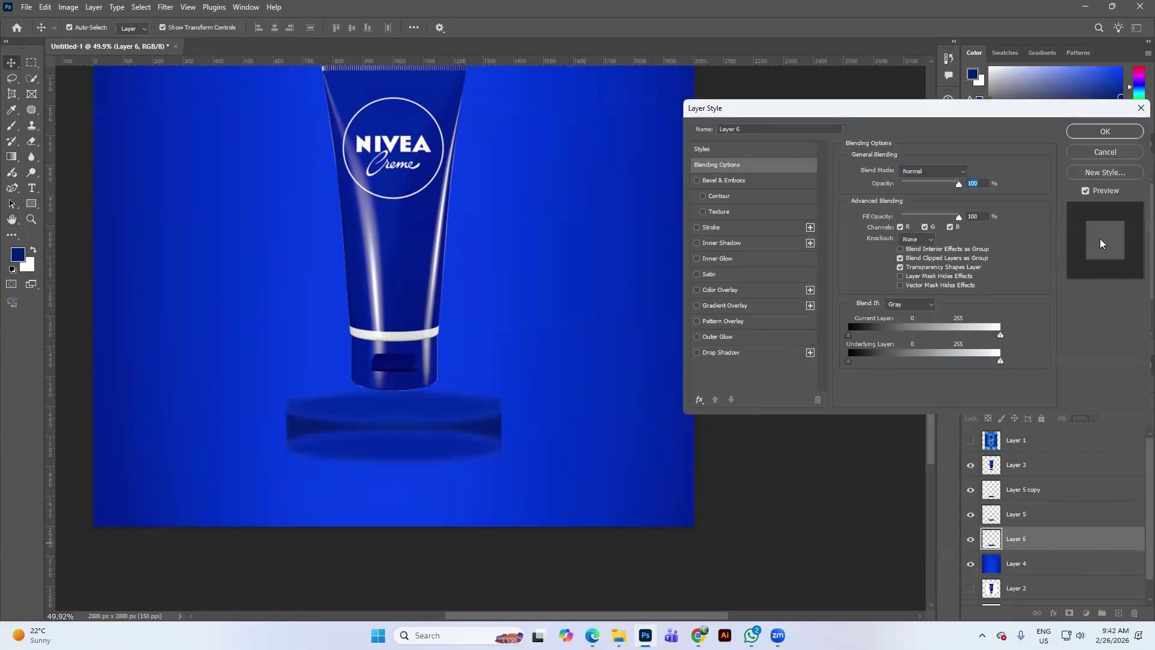
Step: Try stacking the rectangle's Layer 6 above Layer 5, and return Layer 5 above it
left_click_drag(1052, 542, 1027, 485)
left_click(1023, 540)
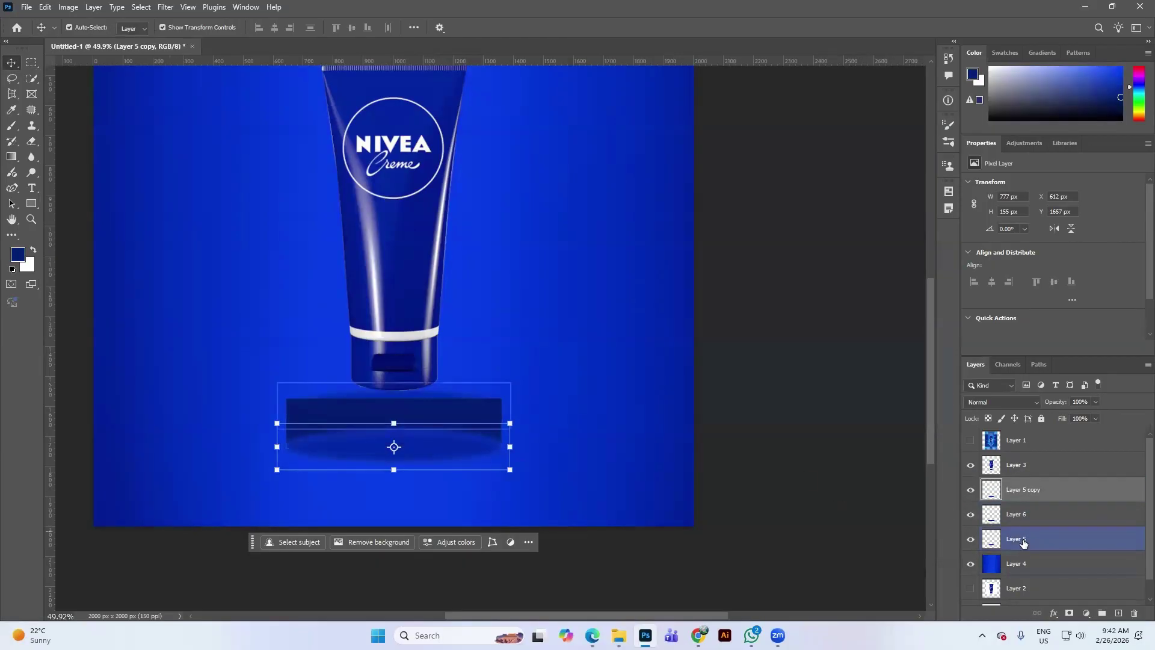
left_click(1023, 515)
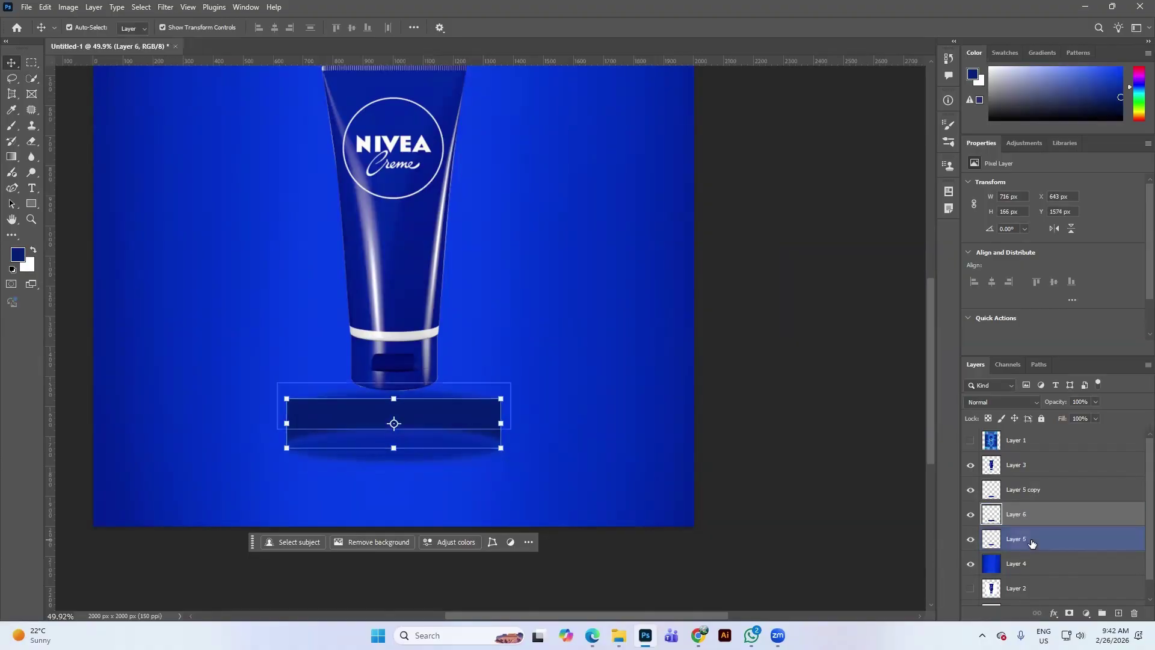
left_click(1031, 542)
mouse_move(1031, 537)
left_mouse_down()
mouse_move(1038, 478)
mouse_move(1040, 523)
left_mouse_up()
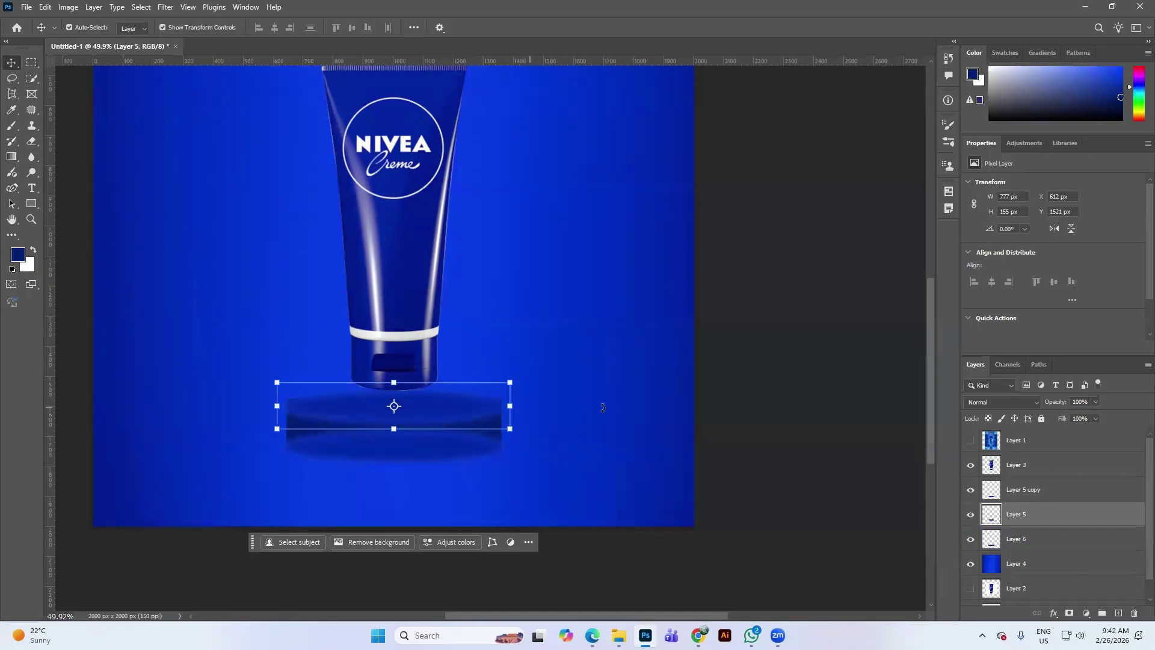
left_click(478, 453)
left_click_drag(446, 456, 450, 449)
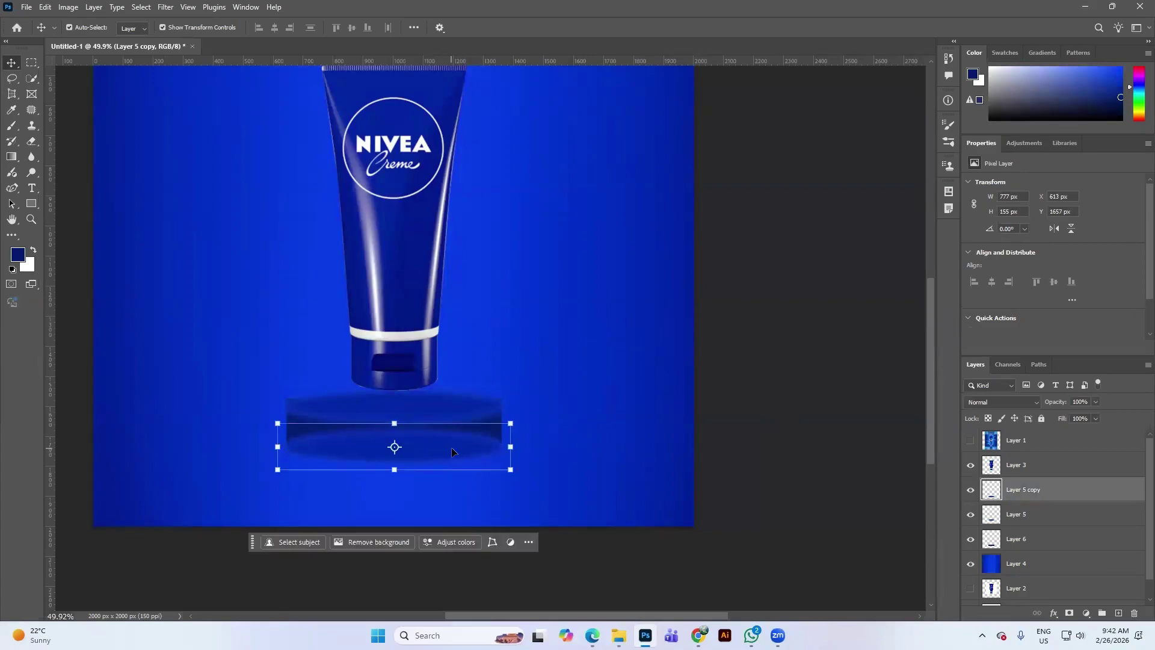
left_click(750, 412)
left_click(484, 427)
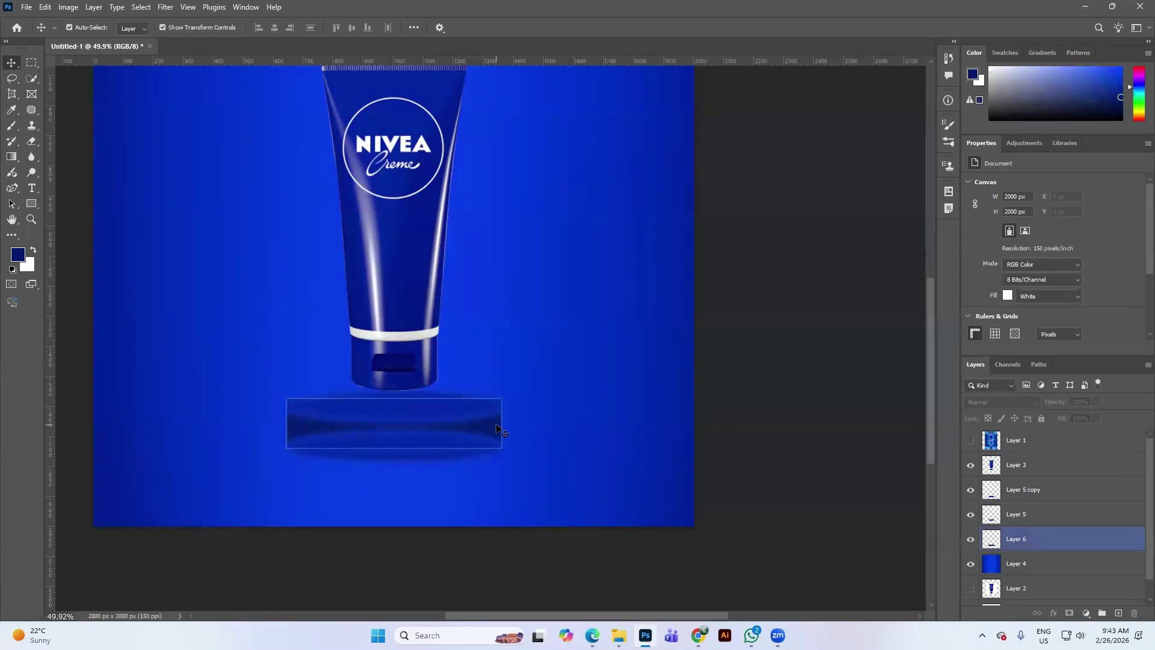
key("ctrl+t")
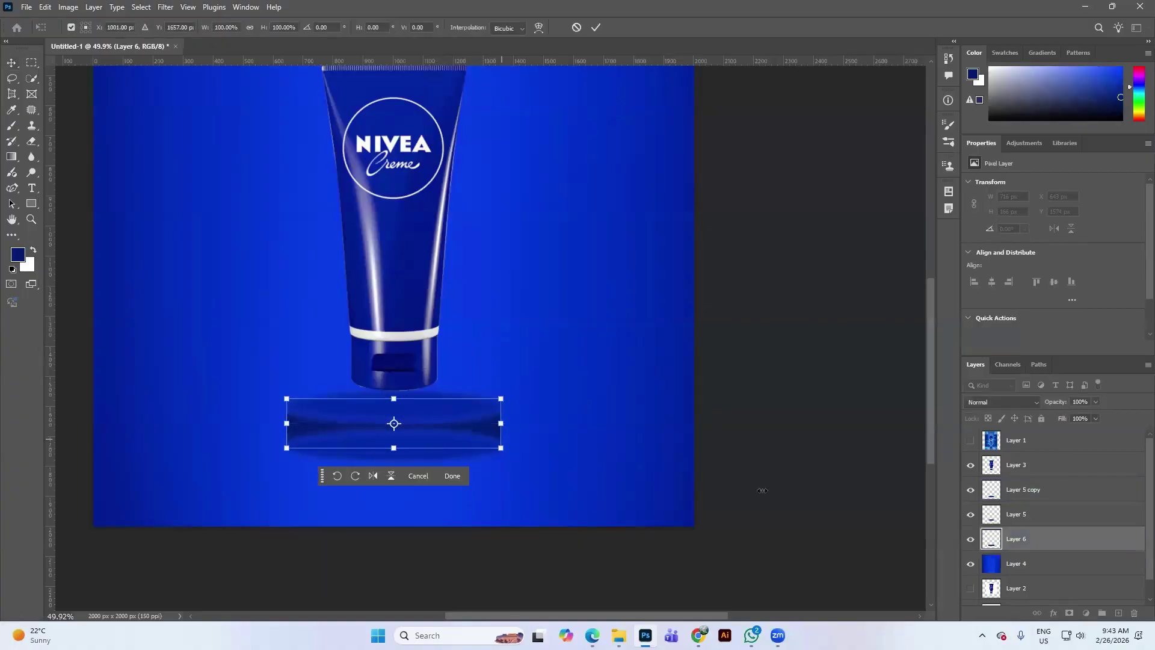
key("Return")
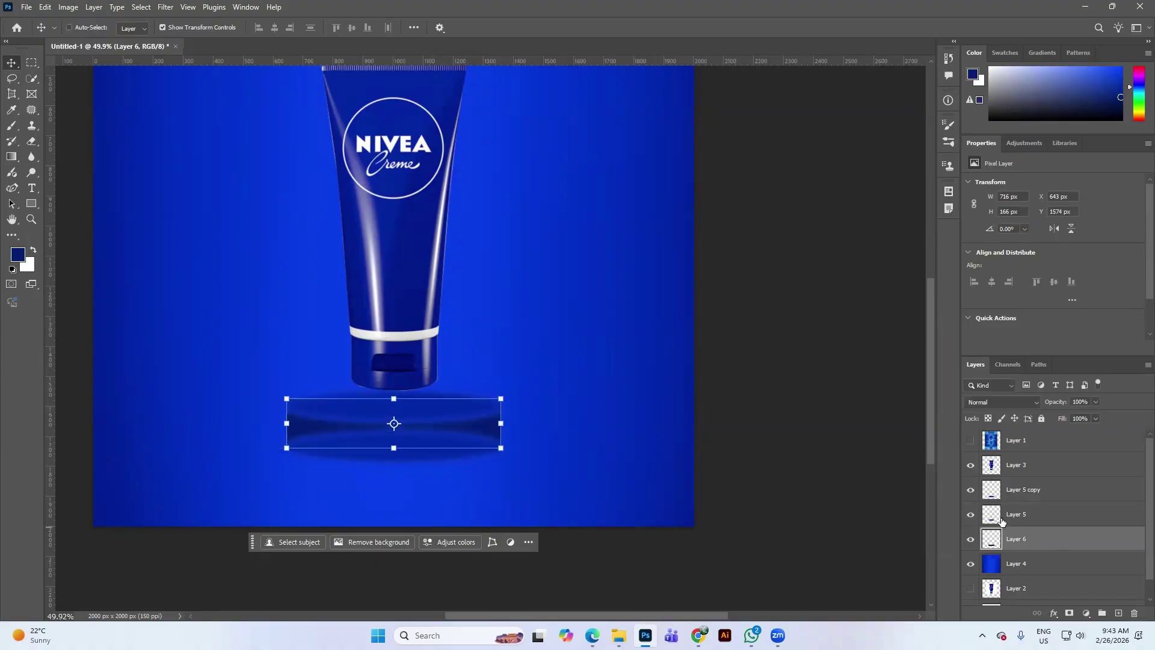
left_click(781, 456)
Step: Check the podium in the reference poster on Layer 1, hide it again, and delete the lower ellipse on Layer 5 copy
left_click(390, 460)
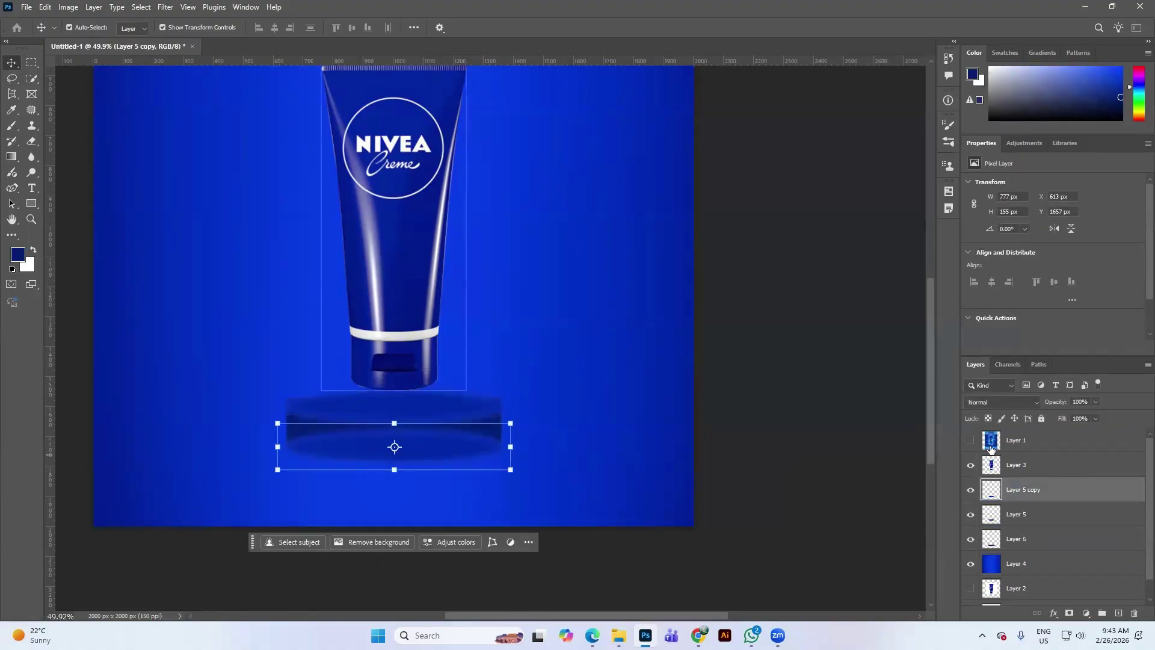
left_click(970, 440)
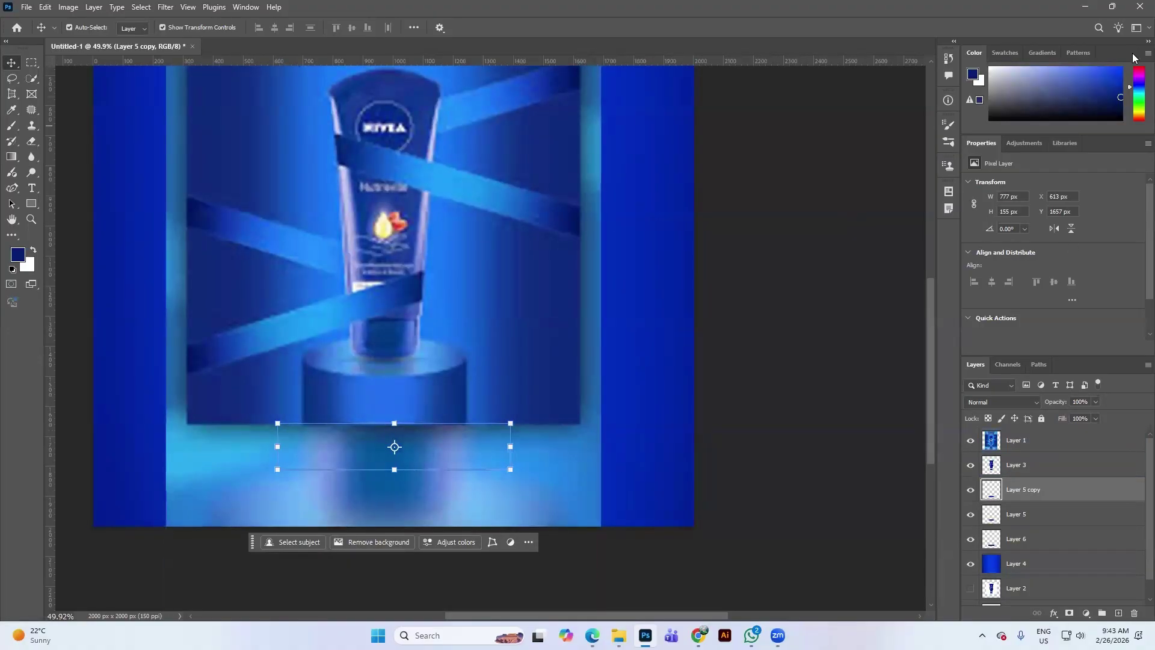
left_click(971, 489)
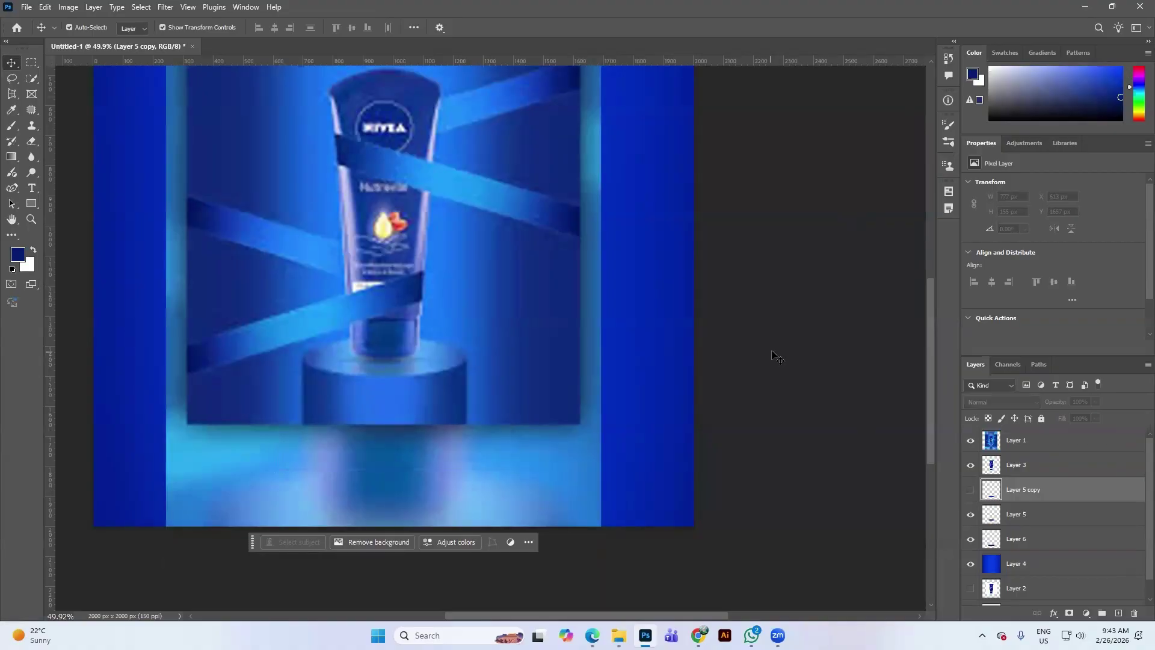
left_click(971, 490)
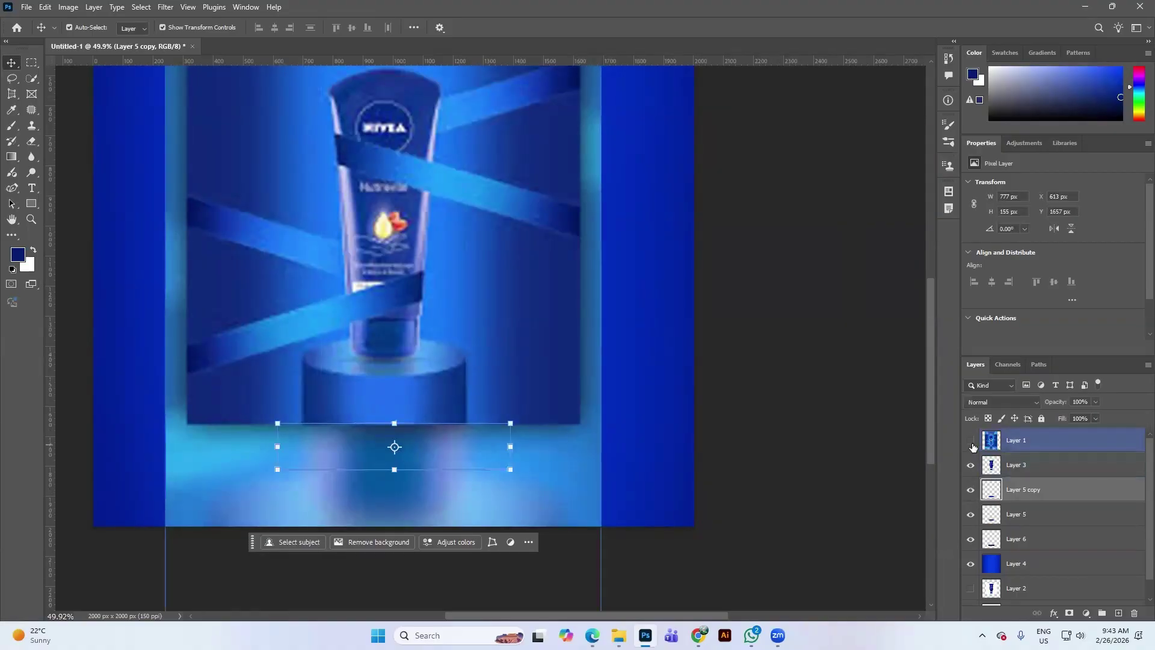
left_click(970, 440)
key("Delete")
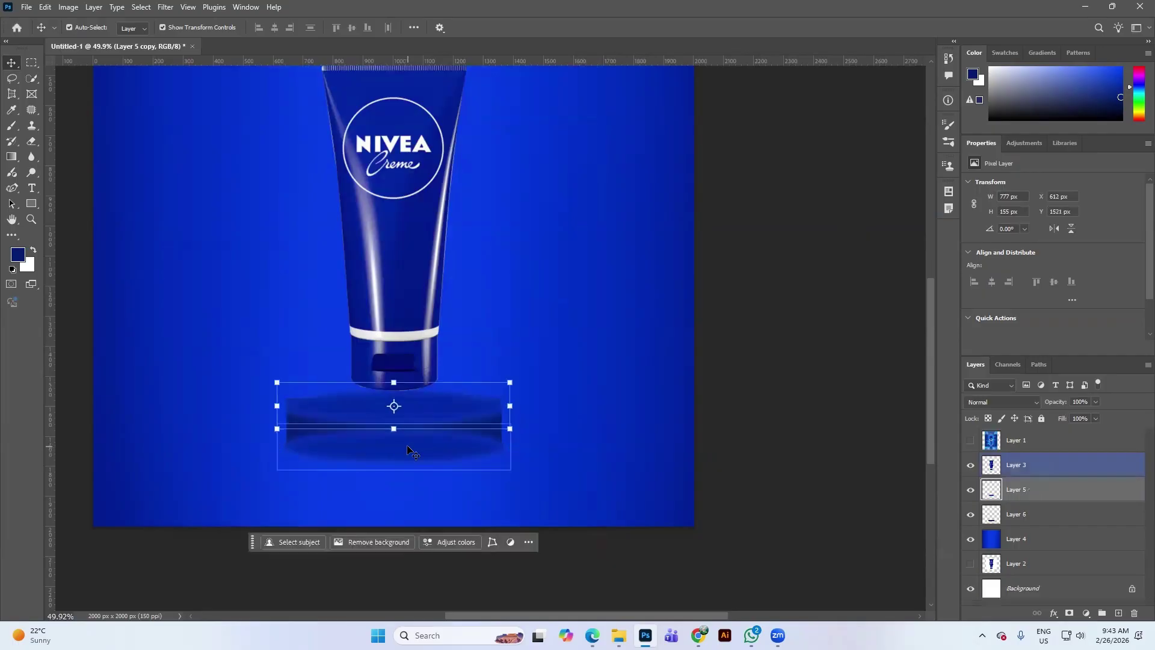
Step: Stretch the navy rectangle on Layer 6 downward to about 450 px high, past the canvas's lower edge, as the podium body
left_click(412, 446)
left_click_drag(395, 449, 399, 535)
key("Return")
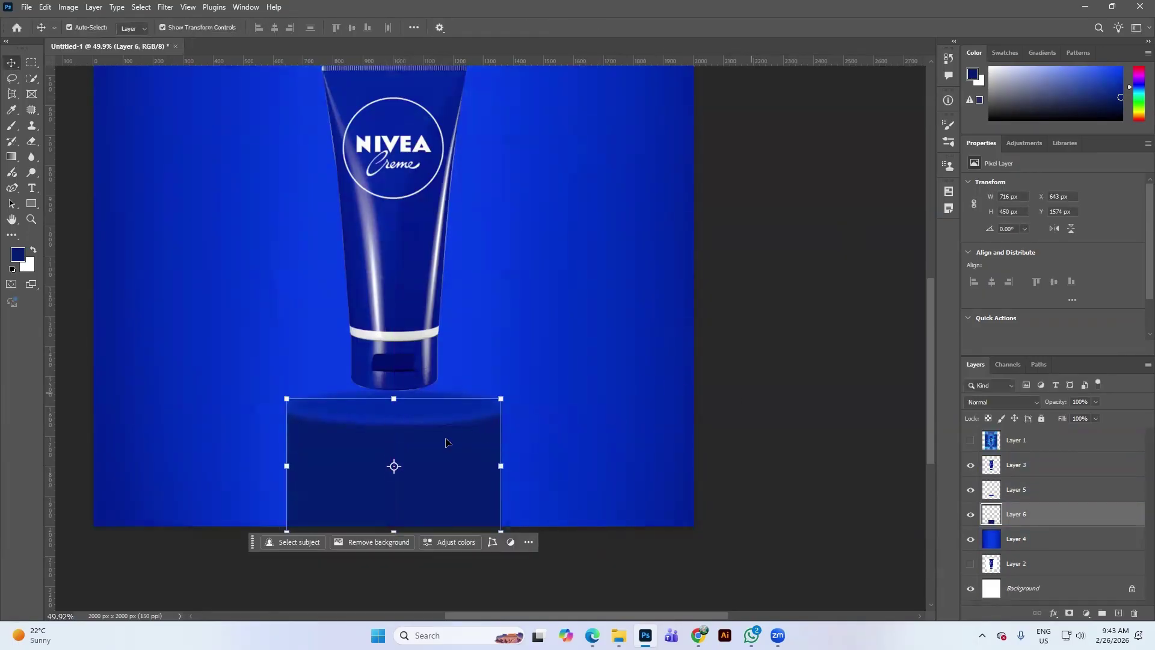
left_click(501, 407)
scroll(498, 409, "up", 1)
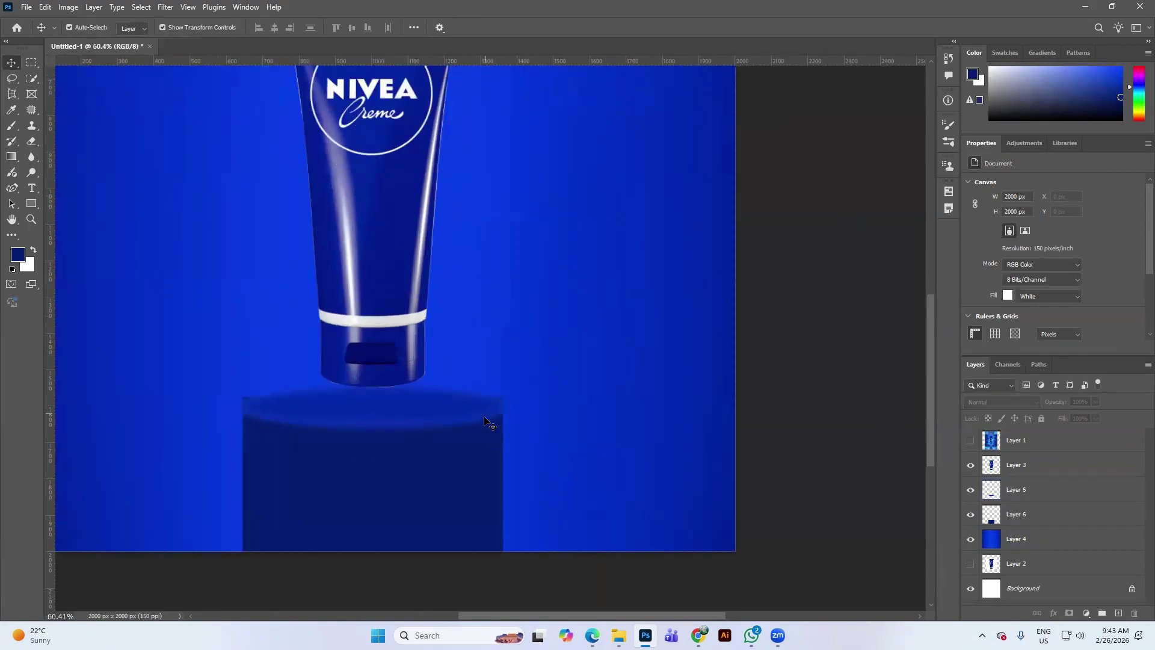
left_click(991, 495, "ctrl")
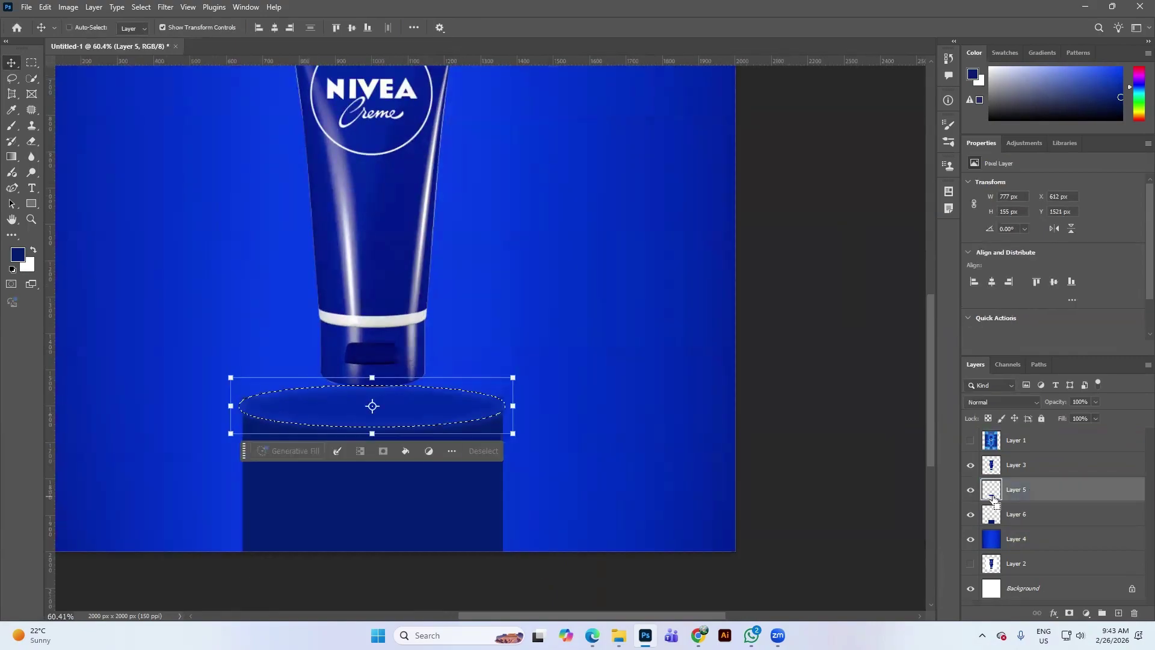
scroll(509, 406, "up", 4)
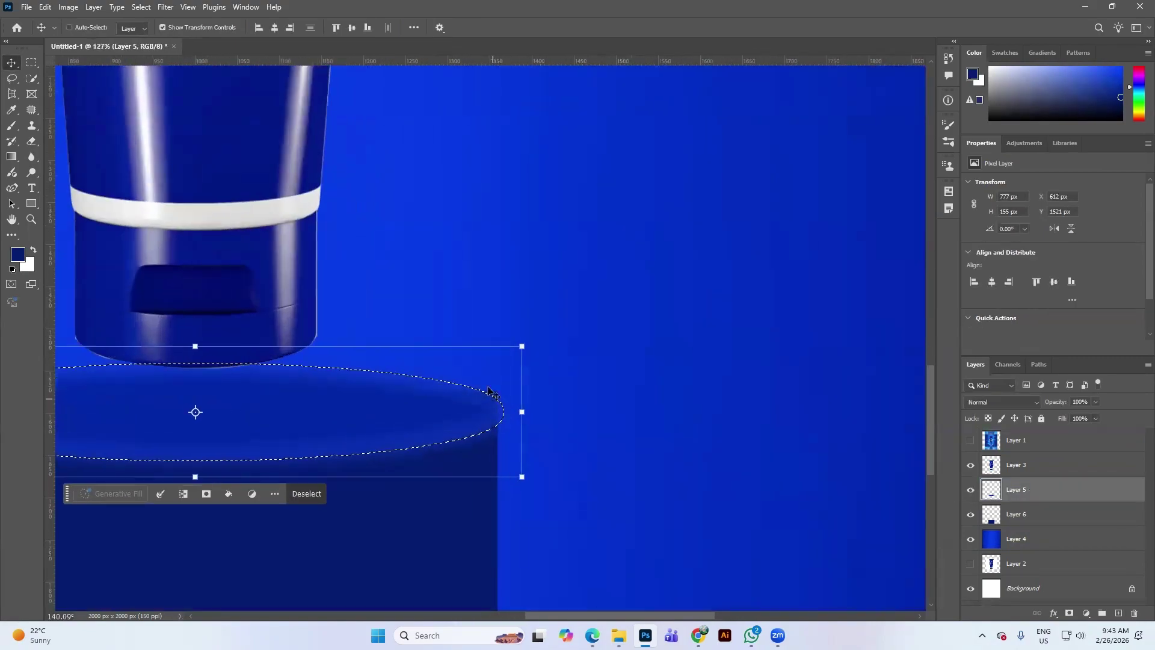
scroll(501, 398, "down", 3)
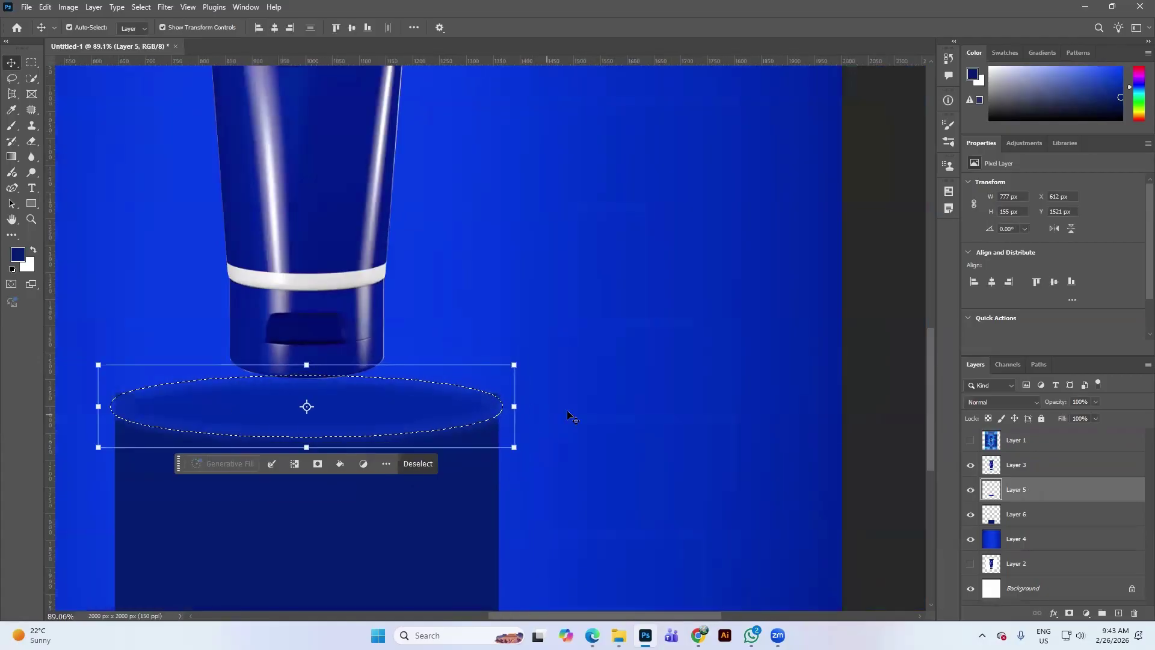
left_click(1006, 515)
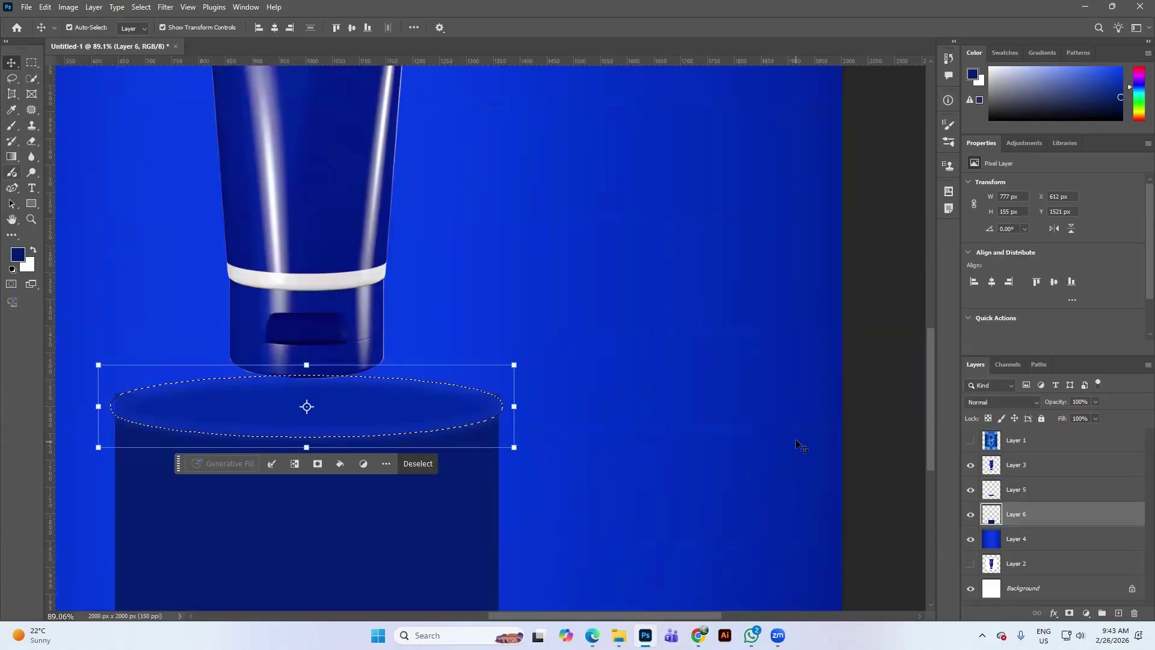
left_click(318, 464)
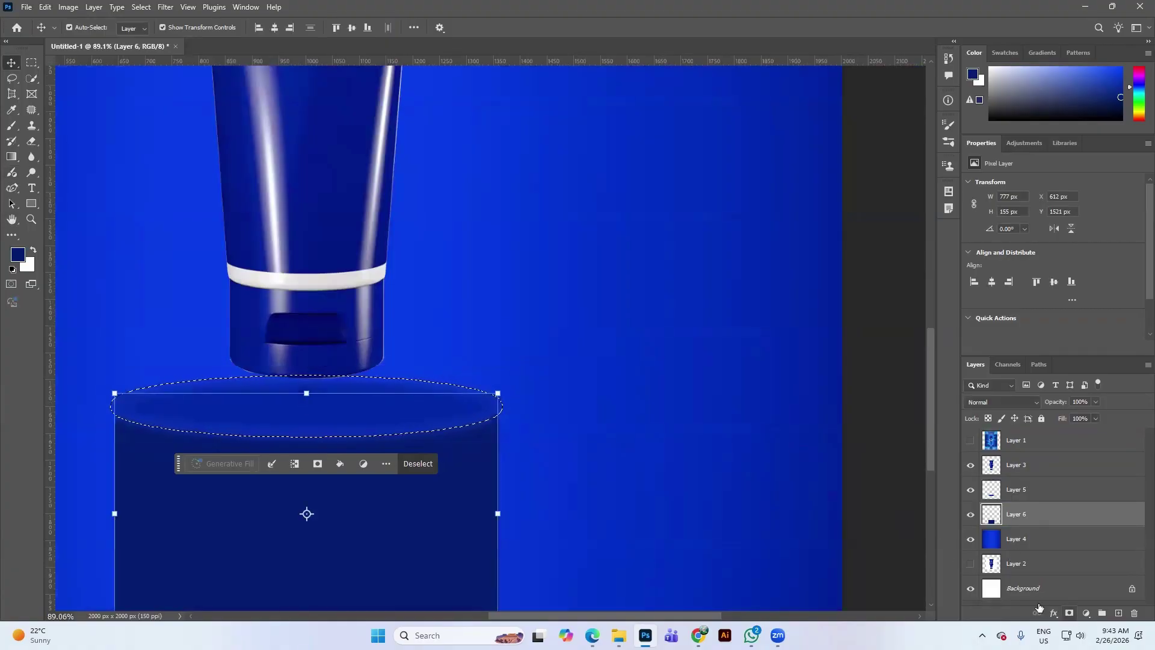
key("ctrl+z")
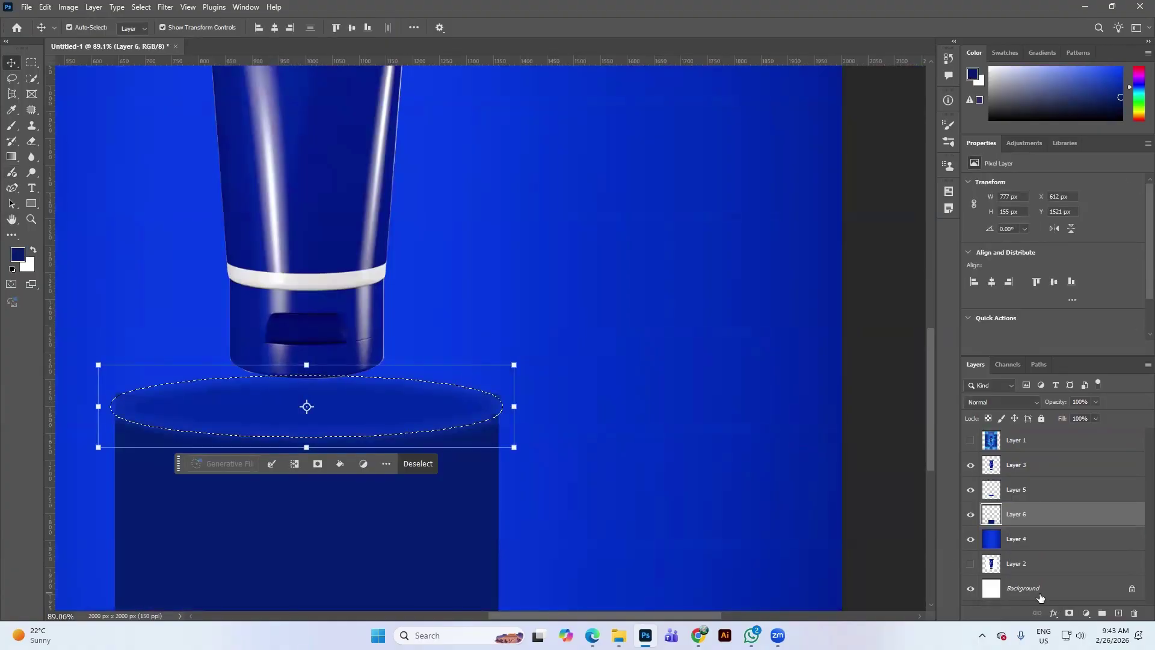
left_click(1050, 537)
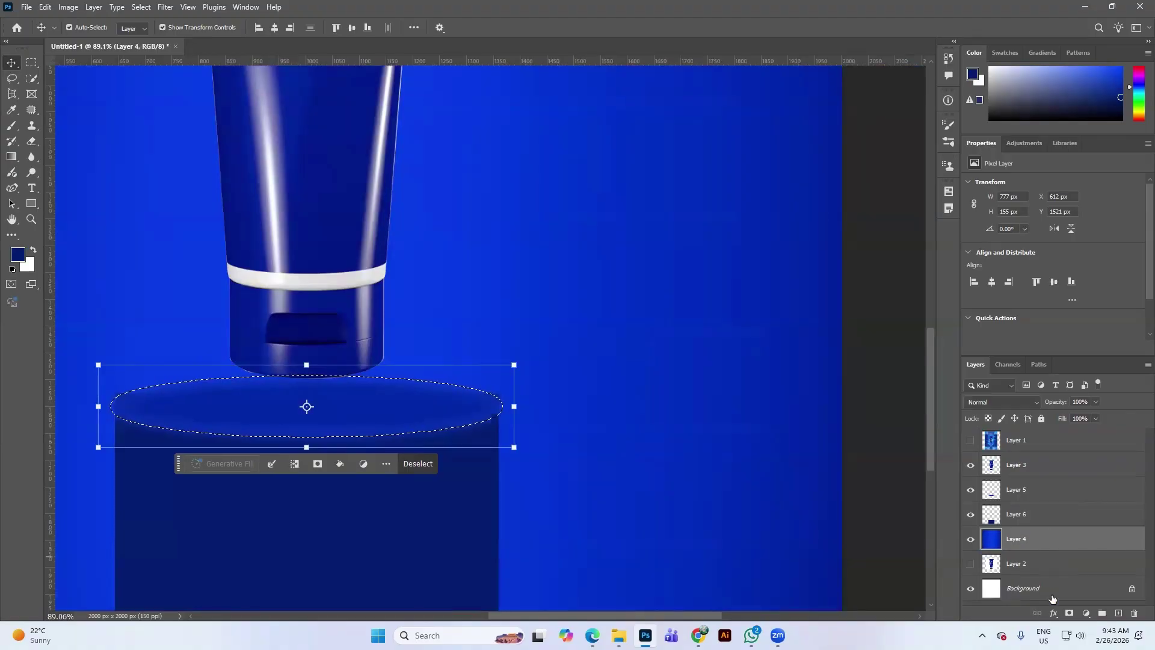
left_click(1068, 613)
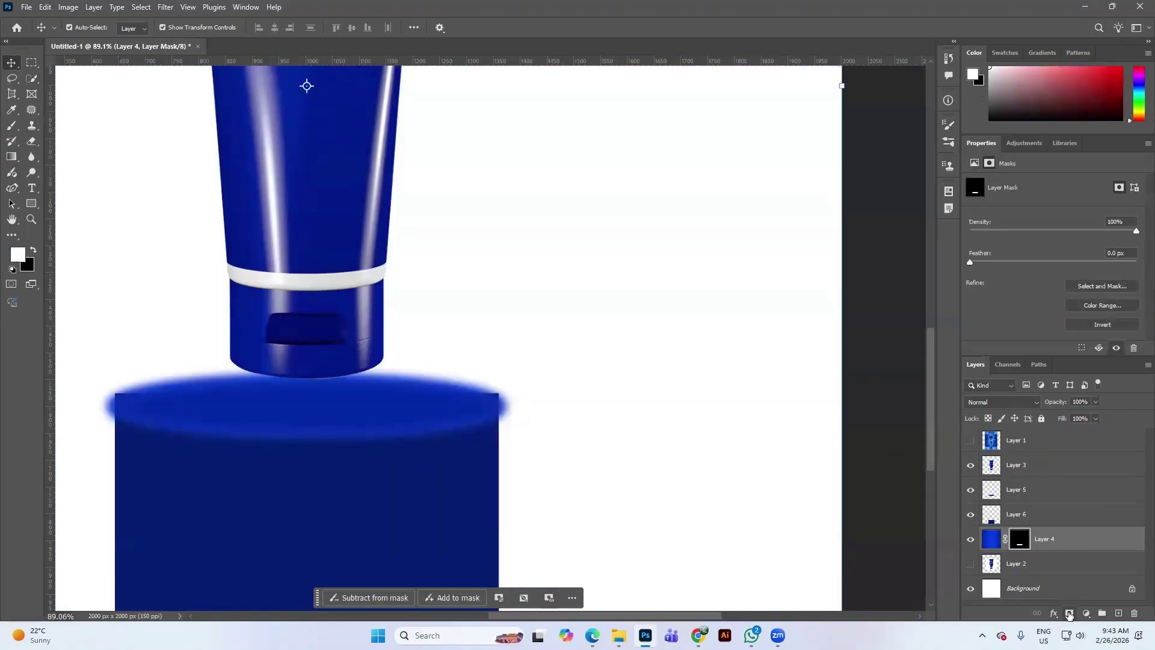
key("ctrl+z")
Step: Clear the elliptical selection and add an empty layer mask to the podium body's Layer 6
left_click(1046, 519)
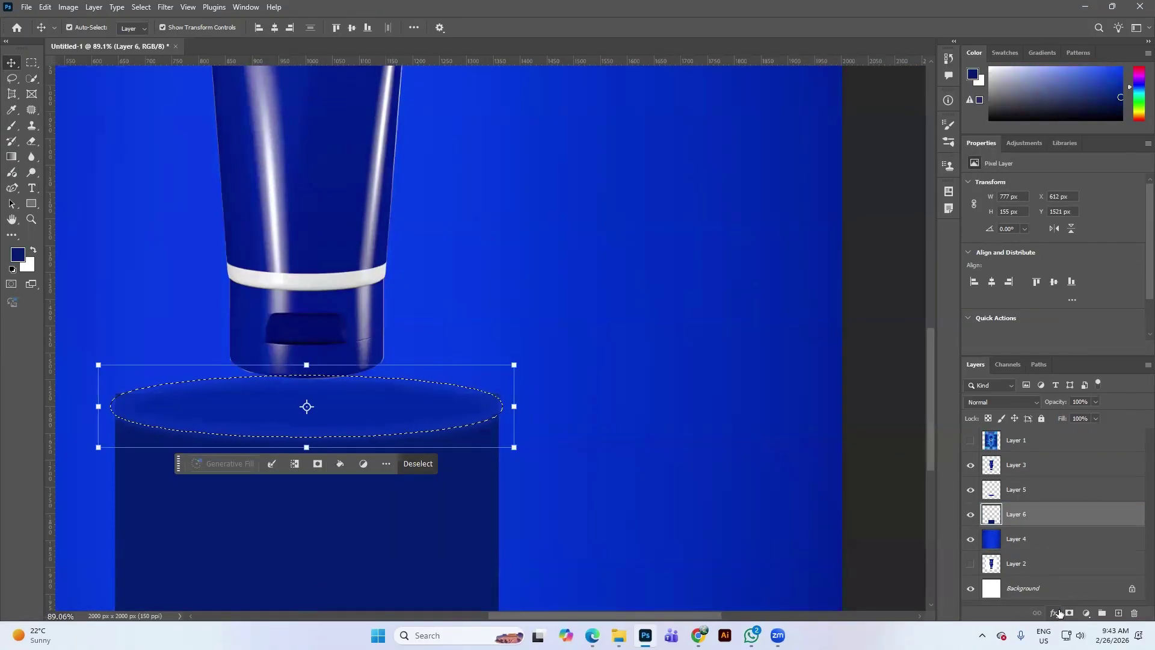
key("ctrl+d")
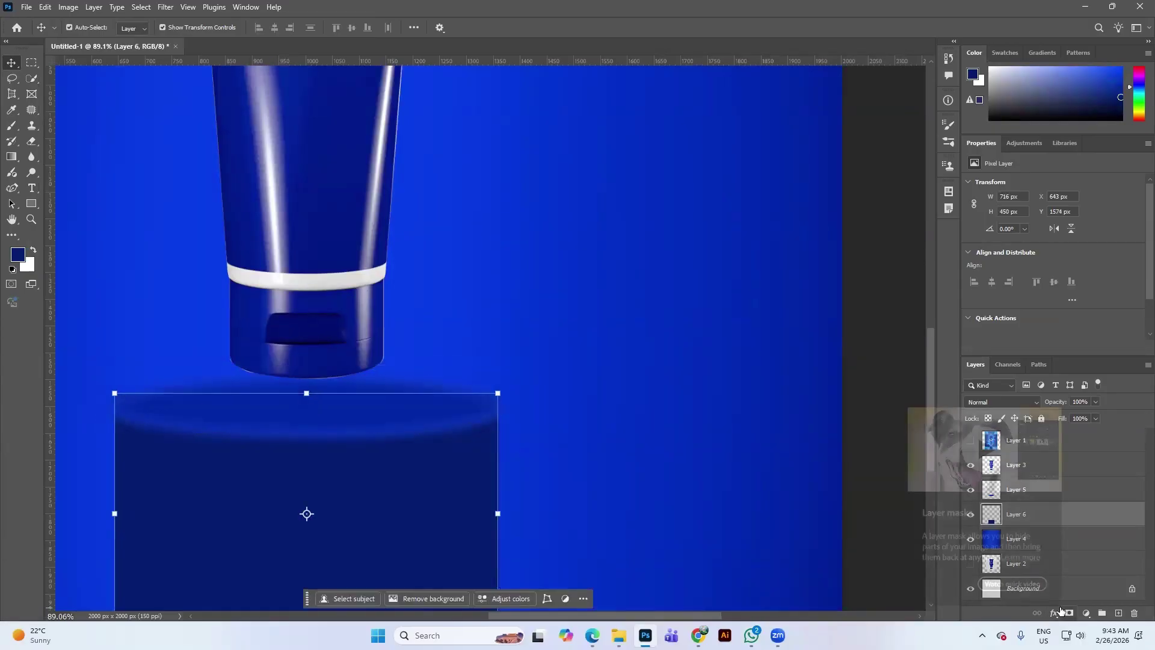
left_click(1068, 613)
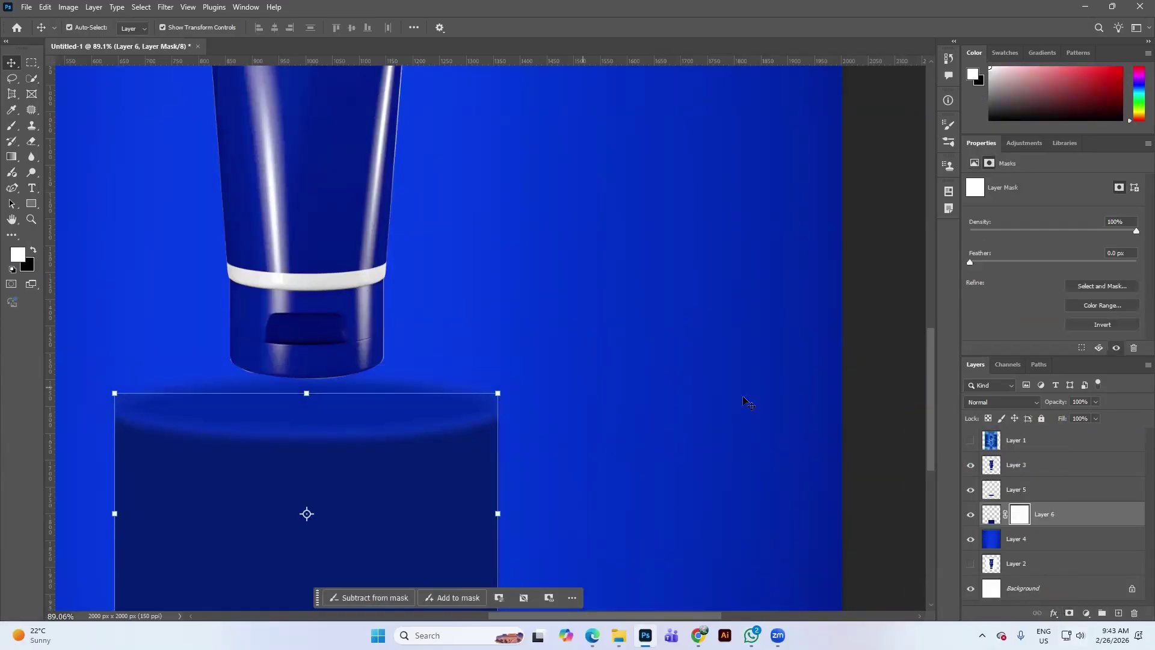
Step: Paint black with a brush of about 40 px on Layer 6's mask to hide the rectangle's corners projecting beyond the top ellipse
left_click(12, 127)
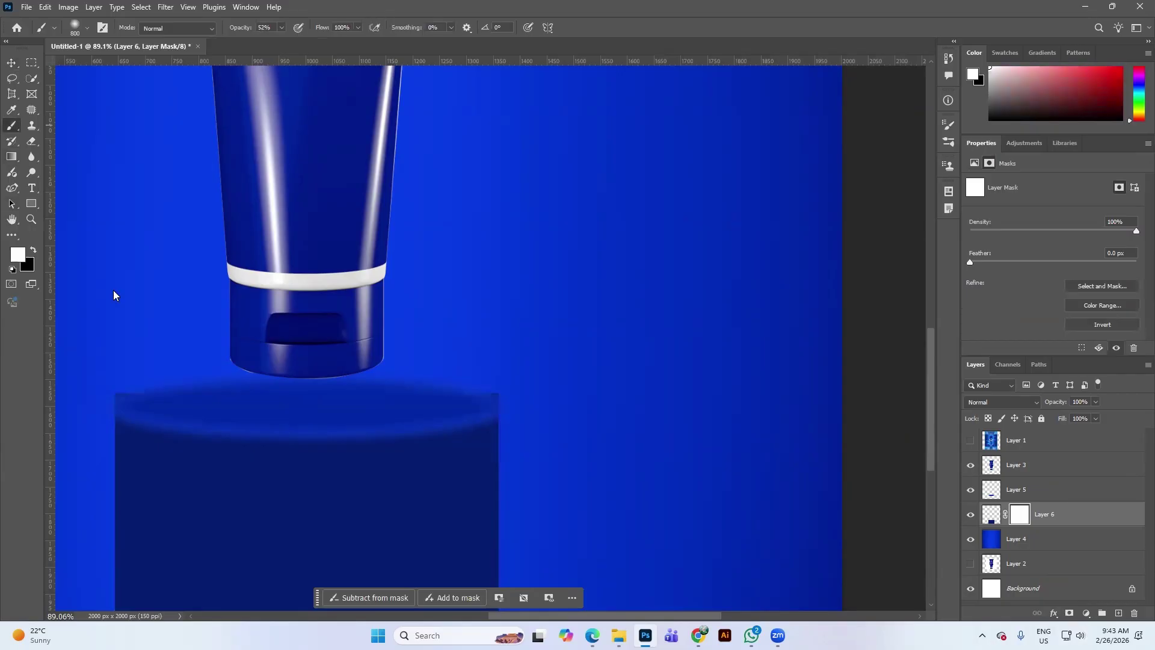
key("bracketleft")
key("bracketleft")
key("bracketleft")
key("bracketleft")
key("bracketleft")
key("bracketleft")
key("bracketleft")
key("bracketleft")
key("bracketleft")
key("bracketleft")
key("bracketleft")
key("bracketleft")
key("bracketleft")
key("bracketleft")
key("bracketleft")
key("bracketleft")
key("bracketleft")
left_click(33, 250)
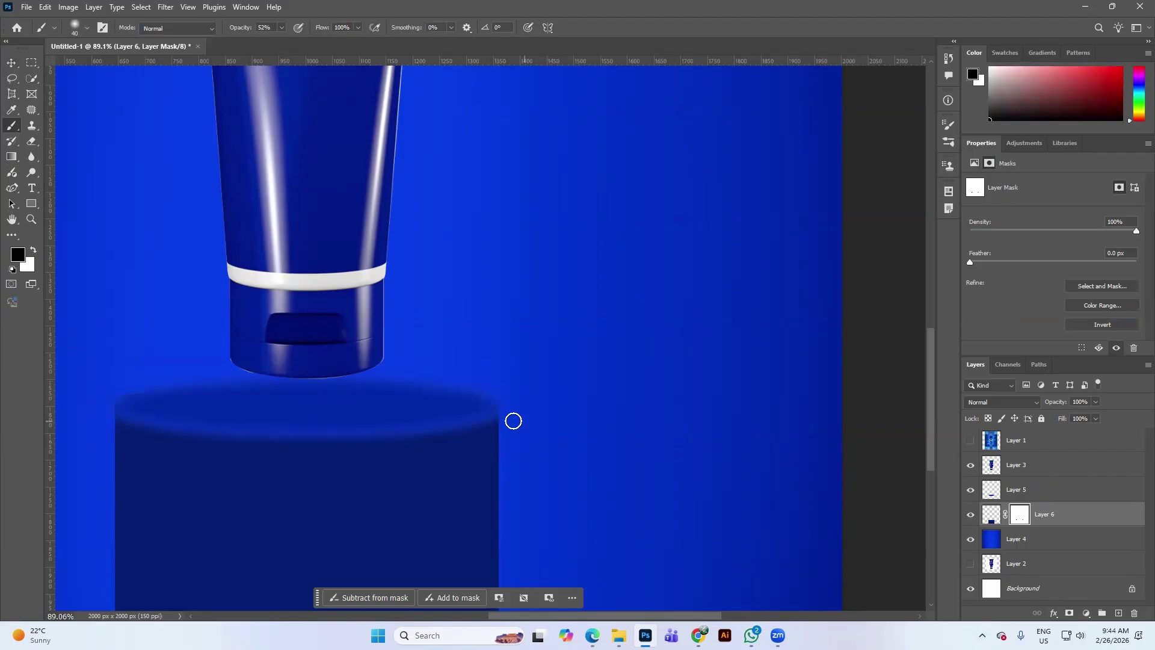
Step: Move the Nivea tube on Layer 3 down to Y 505 px so it stands on the podium top
scroll(512, 418, "down", 5)
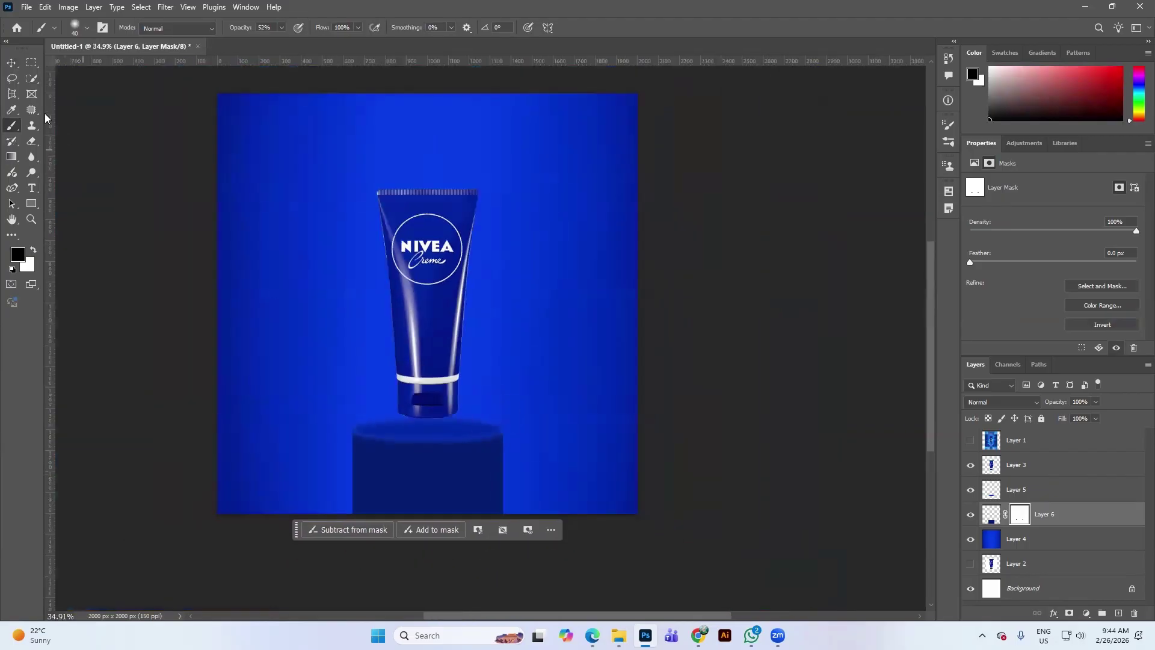
left_click(11, 63)
left_click_drag(435, 314, 435, 326)
left_click(691, 472)
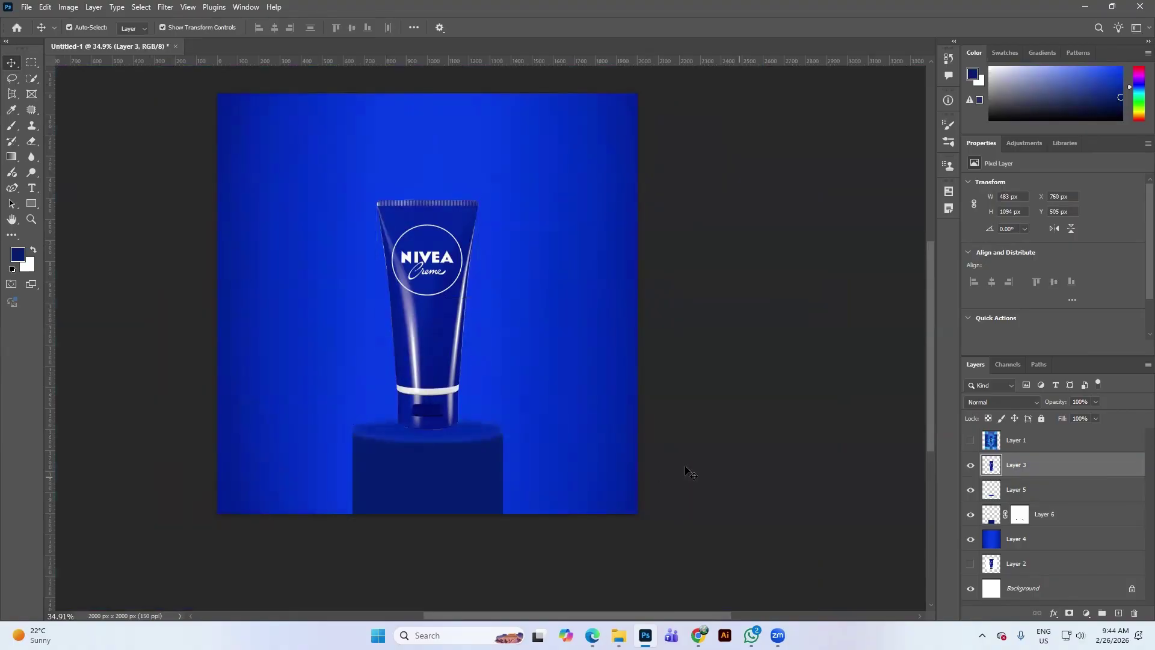
scroll(441, 456, "down", 1)
Step: Make the podium body's pixels on Layer 6 the target and set the foreground color to brighter blue #0736c9
left_click(441, 457)
scroll(441, 457, "up", 2)
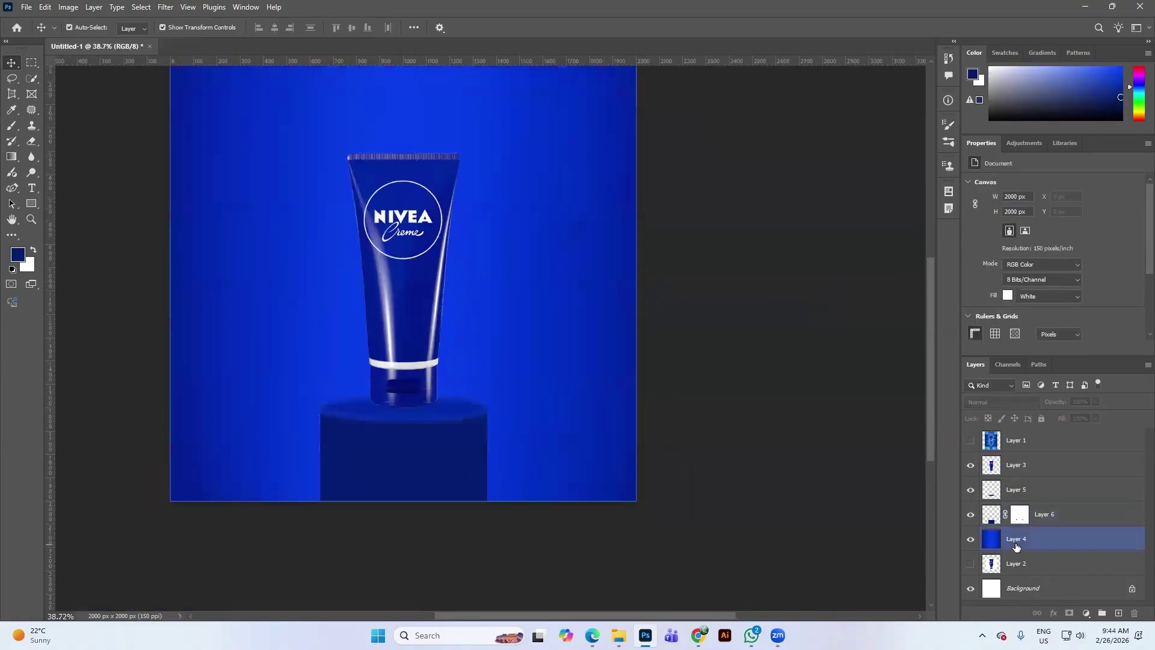
left_click(994, 519)
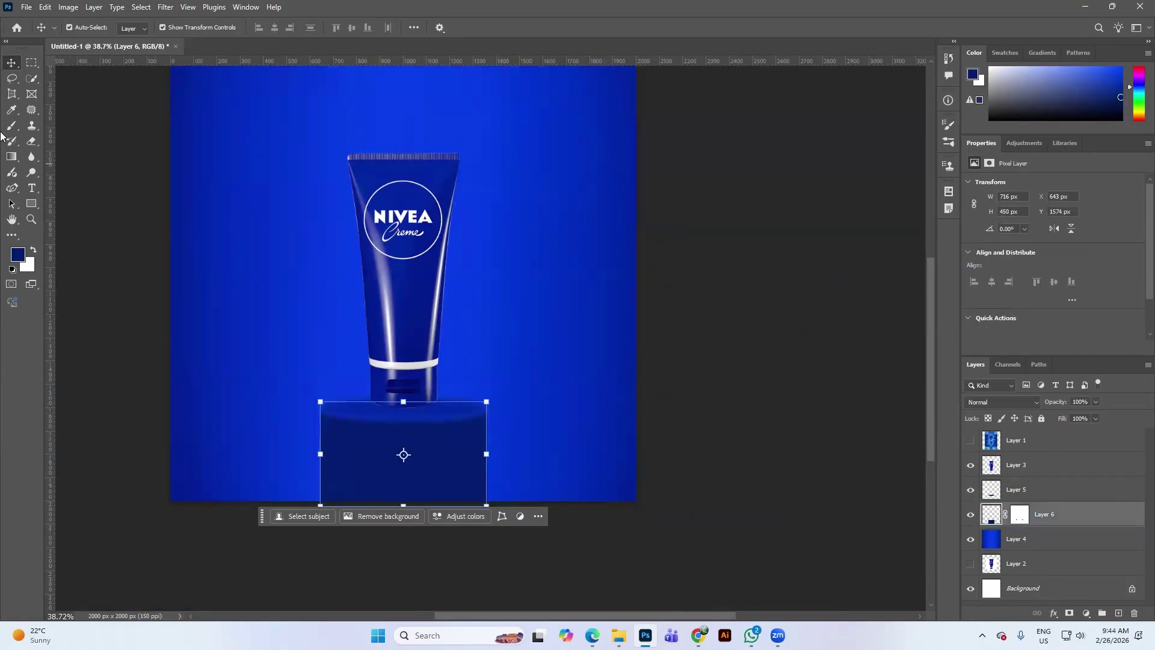
left_click(11, 109)
left_click(17, 254)
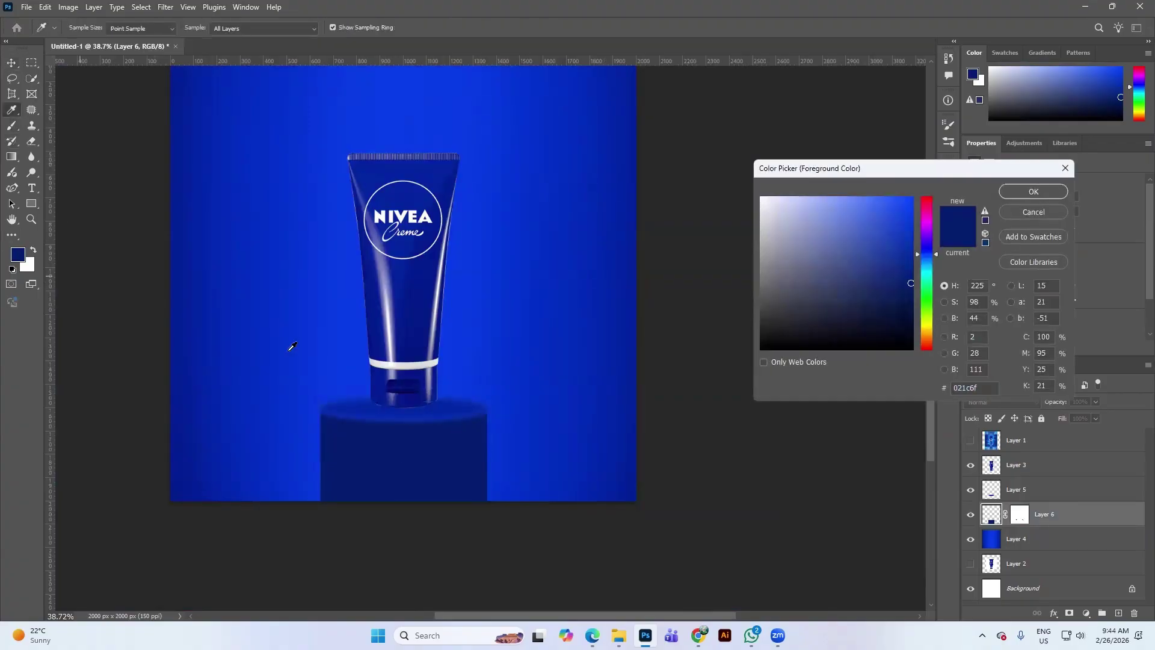
left_click(908, 220)
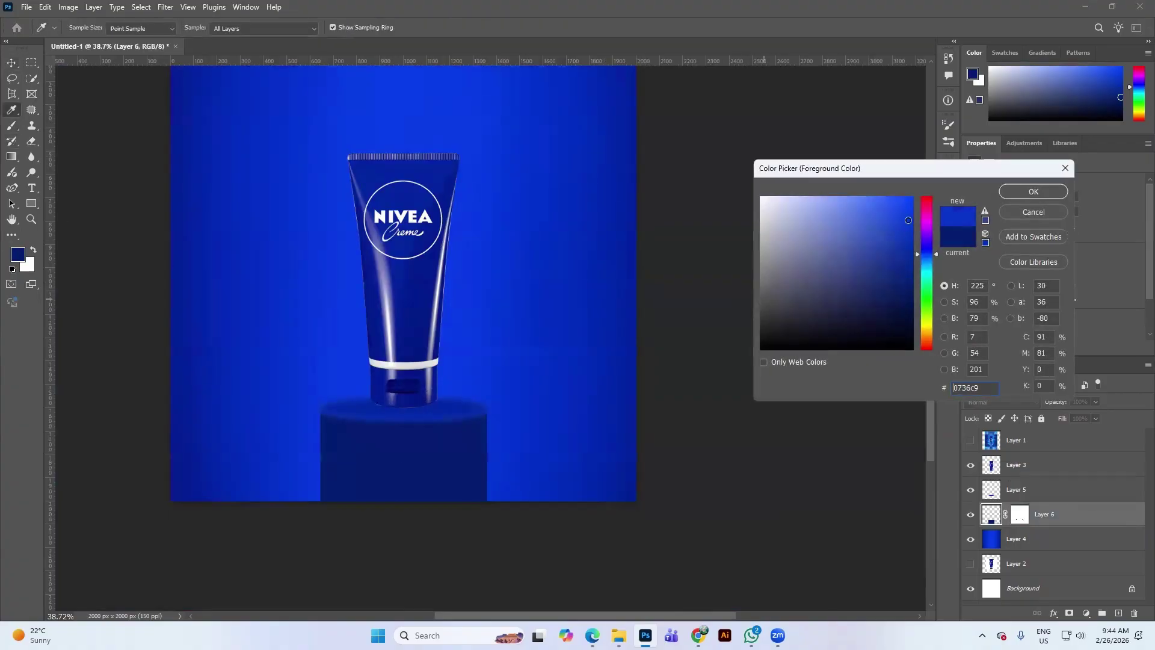
left_click(1003, 192)
Step: Try a 300 px brush stroke down the podium body's center, undo it, and paint the highlight with a 500 px brush instead
key("b")
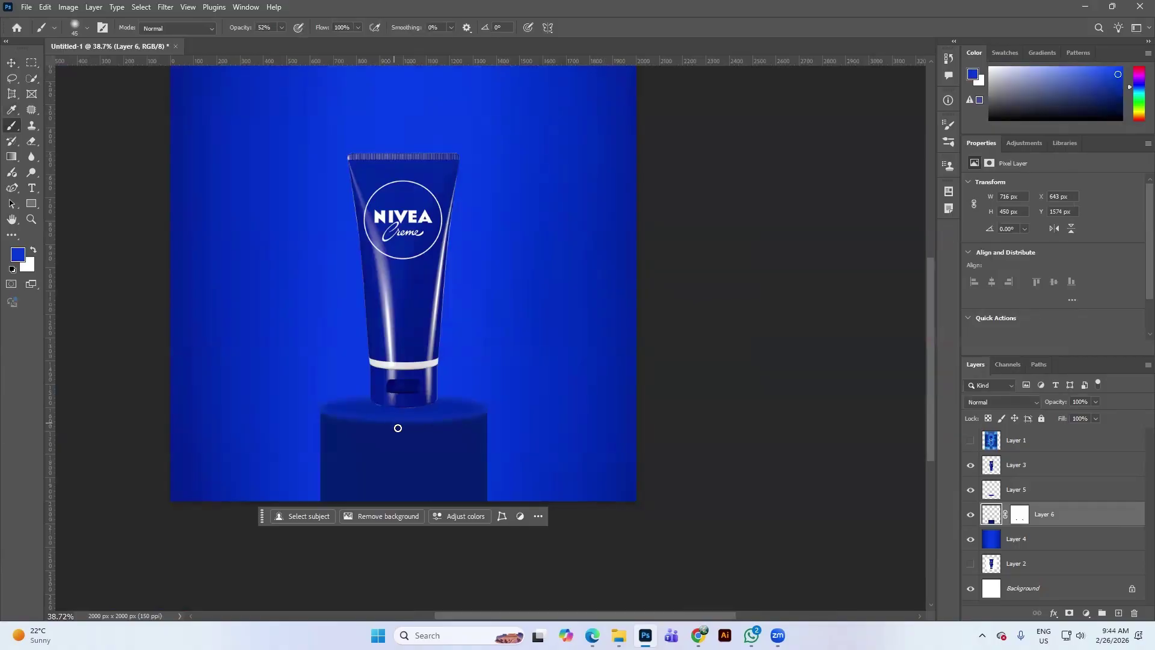
key("bracketright")
key("bracketright")
key("bracketright")
key("bracketright")
key("bracketright")
key("bracketright")
left_click_drag(399, 413, 403, 492)
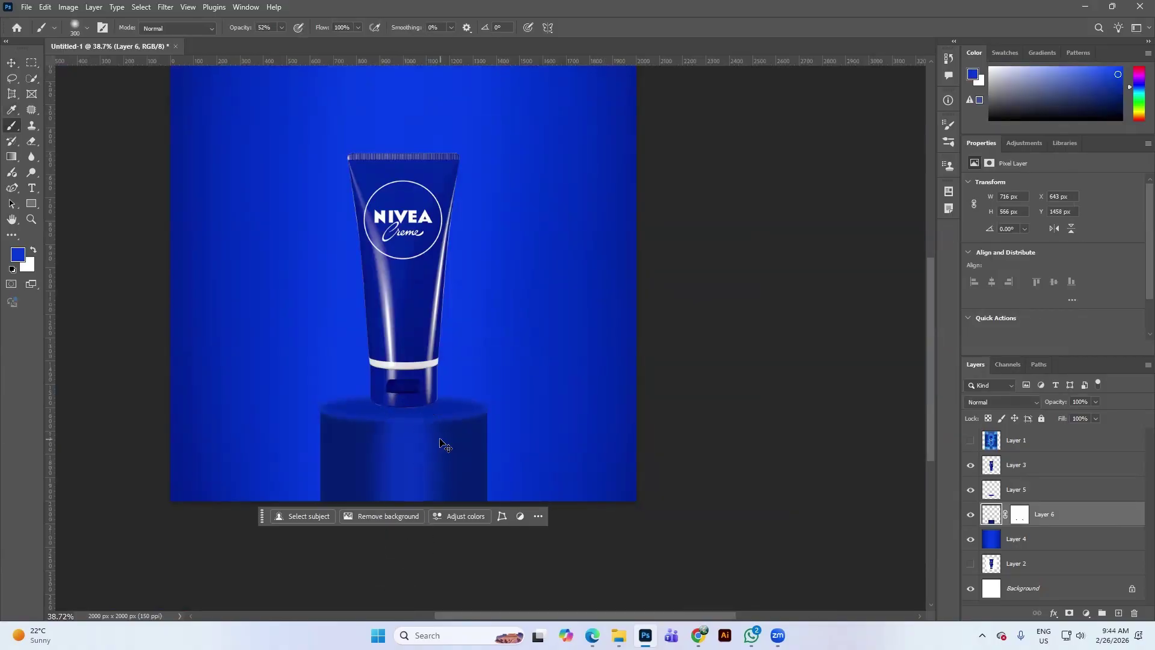
key("ctrl+z")
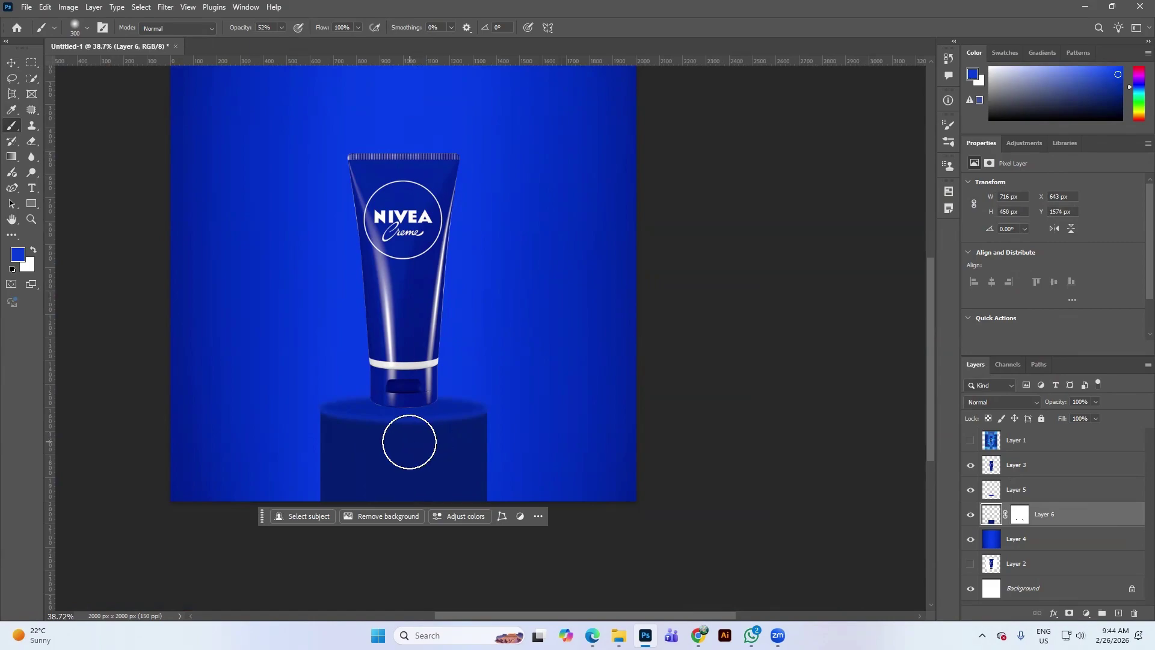
key("bracketright")
key("bracketright")
left_click_drag(408, 443, 401, 492)
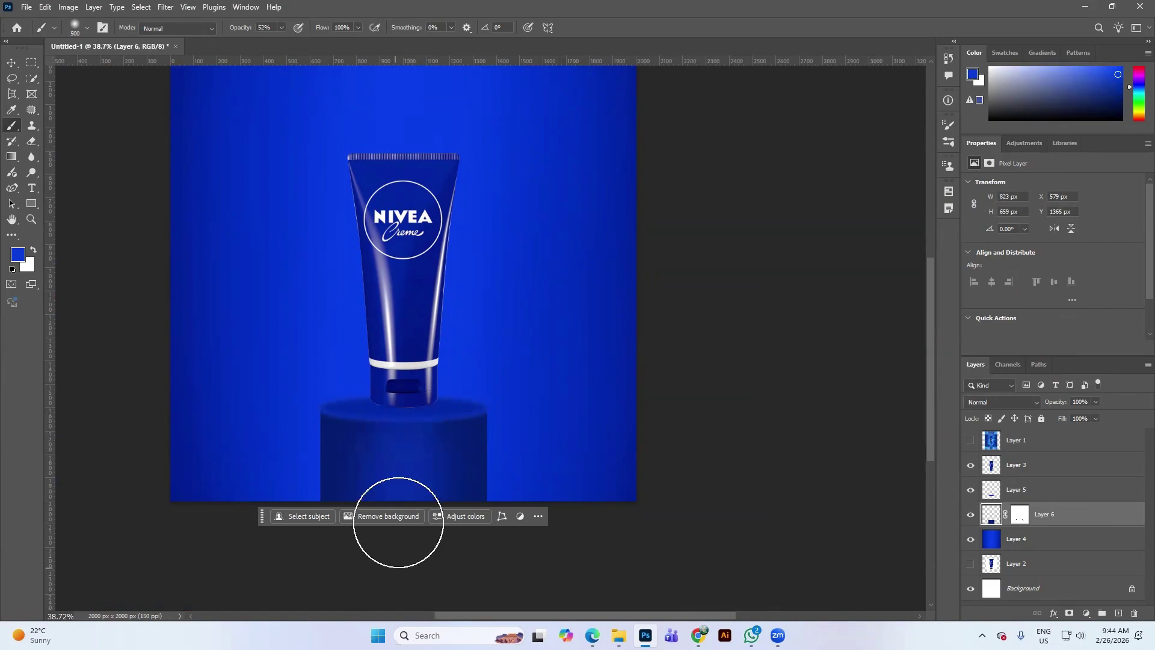
key("v")
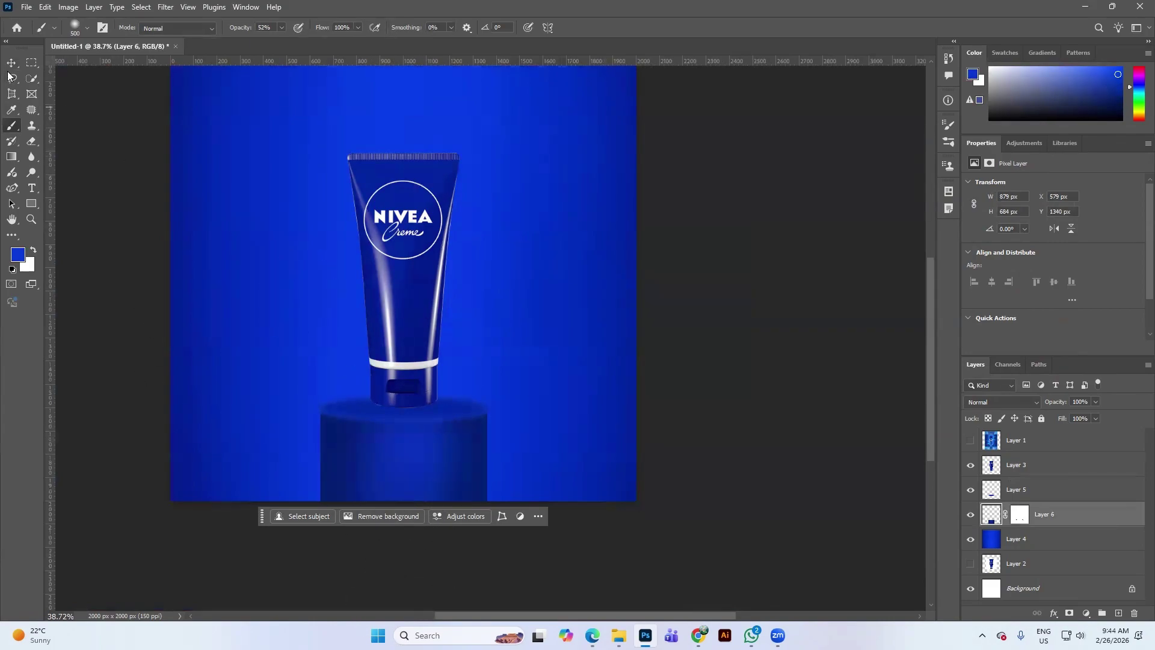
left_click(691, 394)
Step: Show the reference poster on Layer 1 to compare the podium shading, and hide it again
left_click(970, 439)
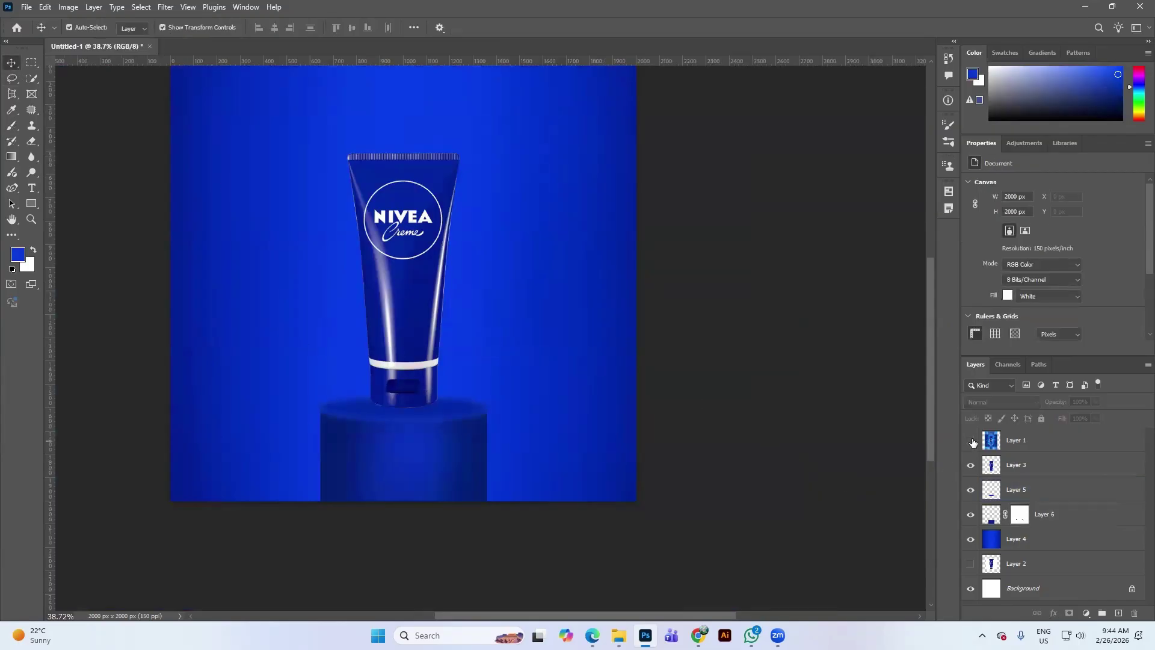
left_click(364, 395)
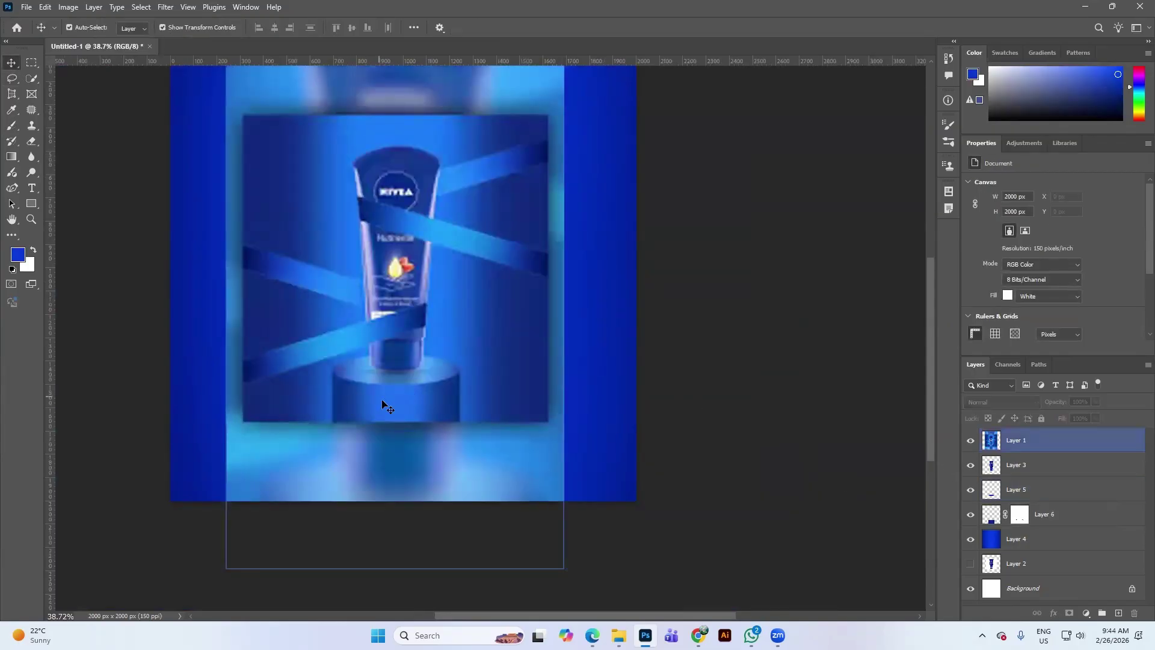
left_click(971, 440)
Step: Paint a blue highlight on Layer 5 over the middle of the podium top and body with a 200 px brush
left_click(1011, 518)
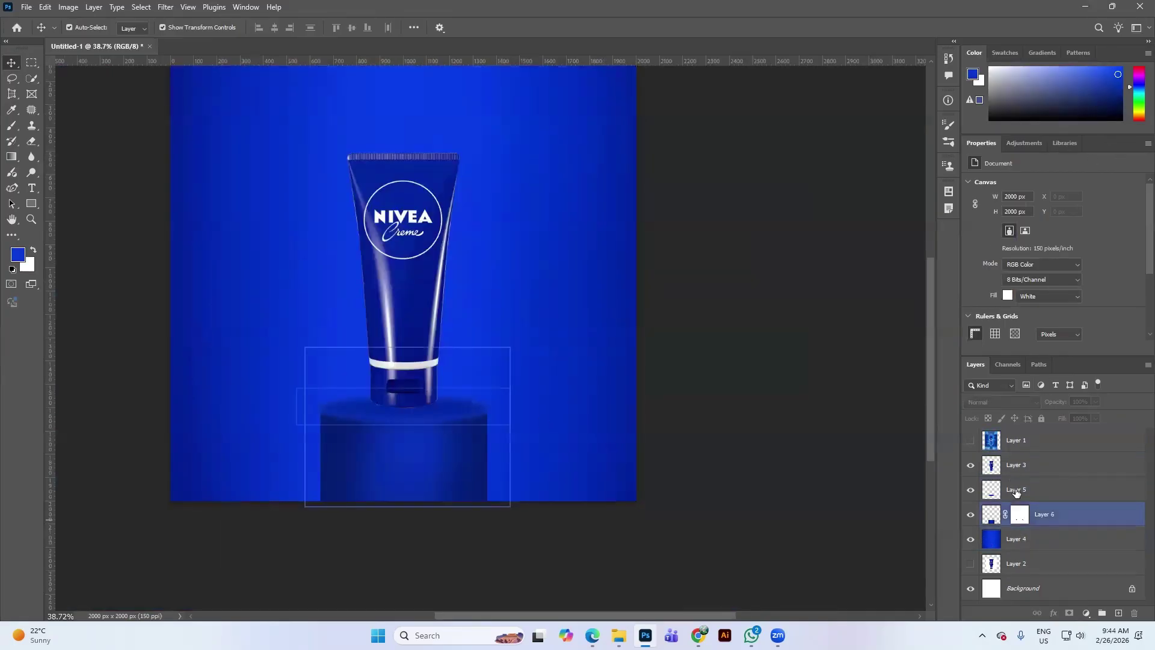
left_click(1016, 490)
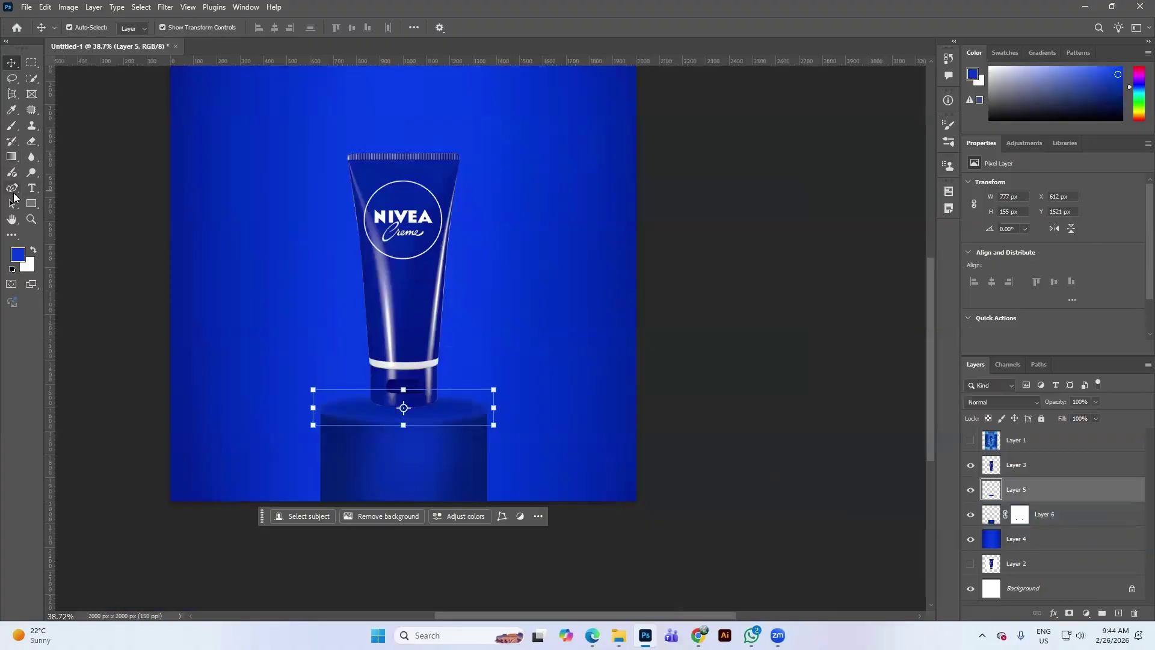
left_click(11, 127)
scroll(413, 430, "up", 3)
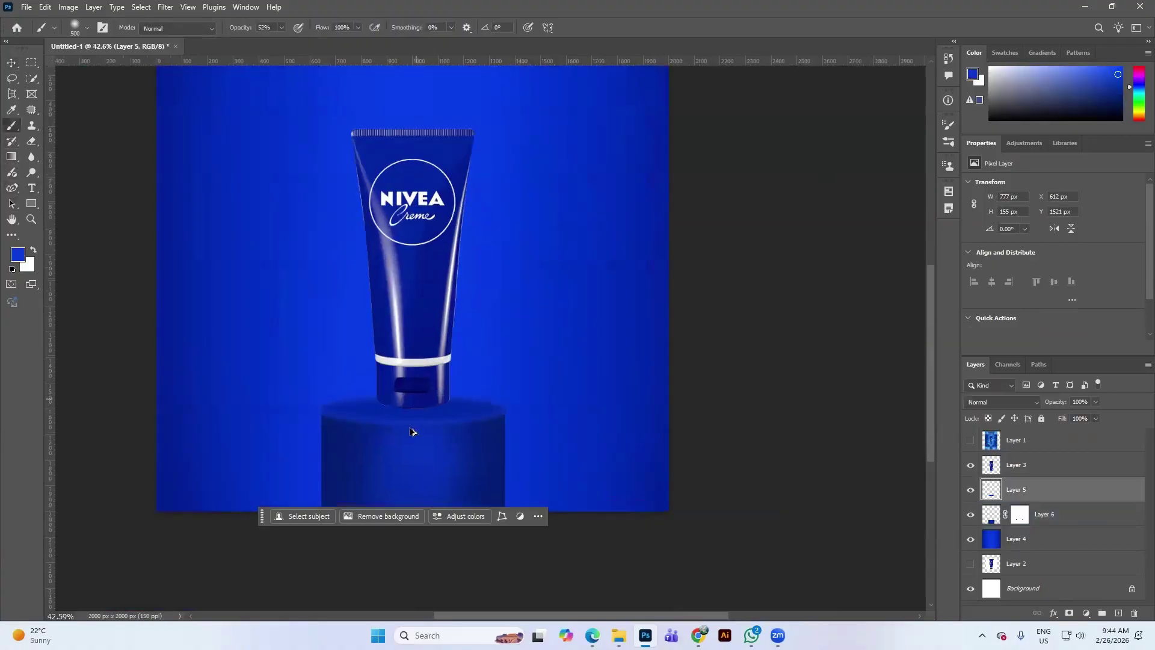
key("bracketleft")
key("bracketleft")
key("bracketleft")
key("bracketleft")
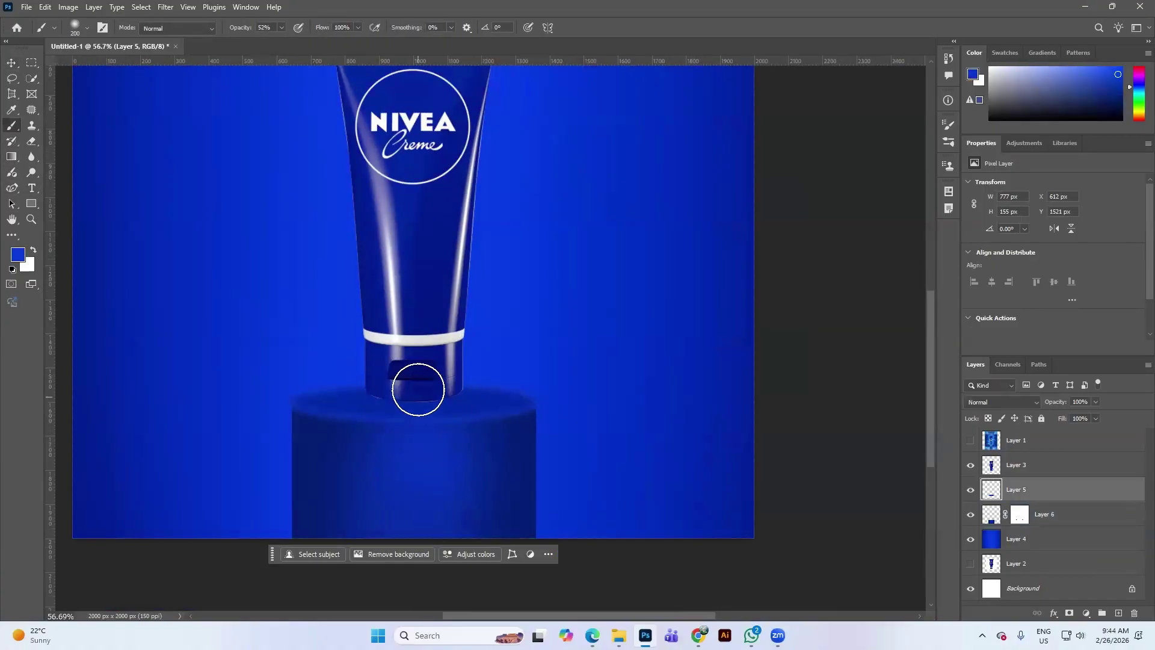
mouse_move(418, 387)
left_mouse_down()
mouse_move(392, 395)
mouse_move(463, 396)
mouse_move(372, 389)
mouse_move(373, 477)
mouse_move(452, 405)
mouse_move(390, 381)
mouse_move(415, 385)
left_mouse_up()
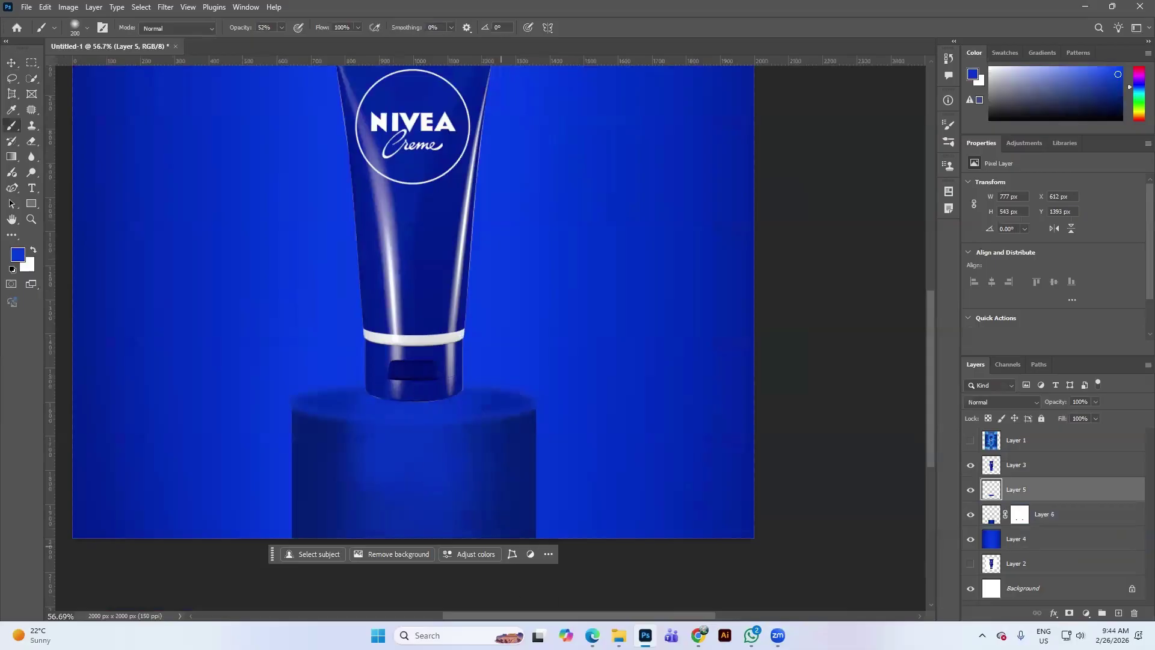
Step: Try another blue brush stroke across the lower podium body on Layer 5, and undo the last two strokes
scroll(356, 438, "down", 3)
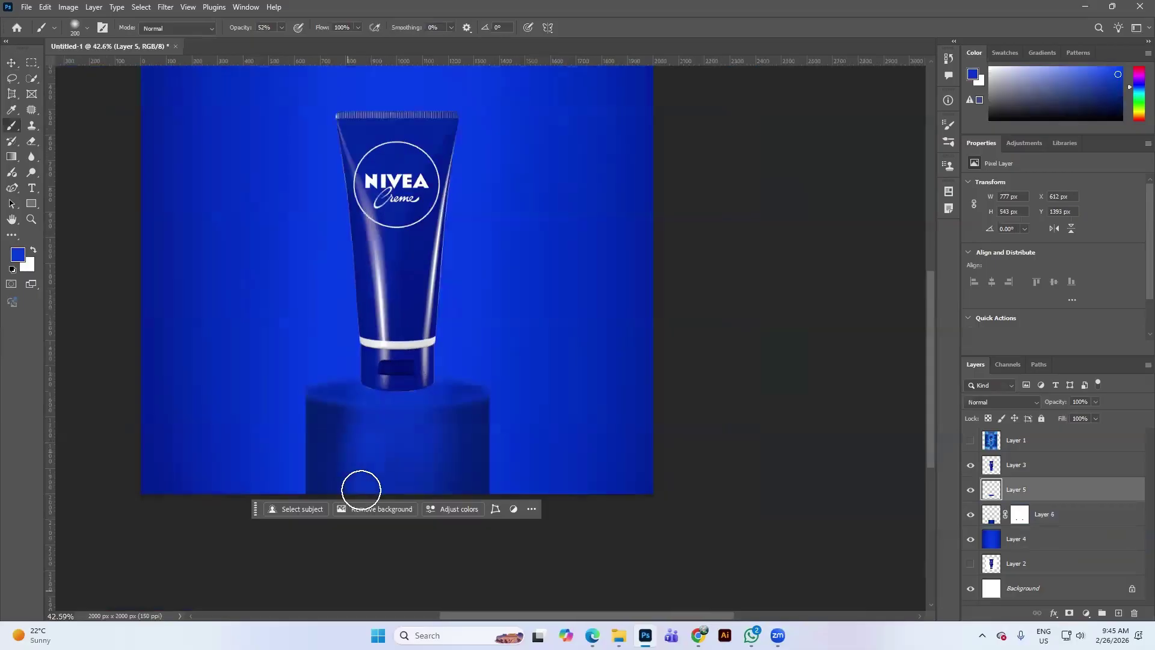
left_click_drag(361, 485, 451, 421)
key("ctrl+z")
key("ctrl+z")
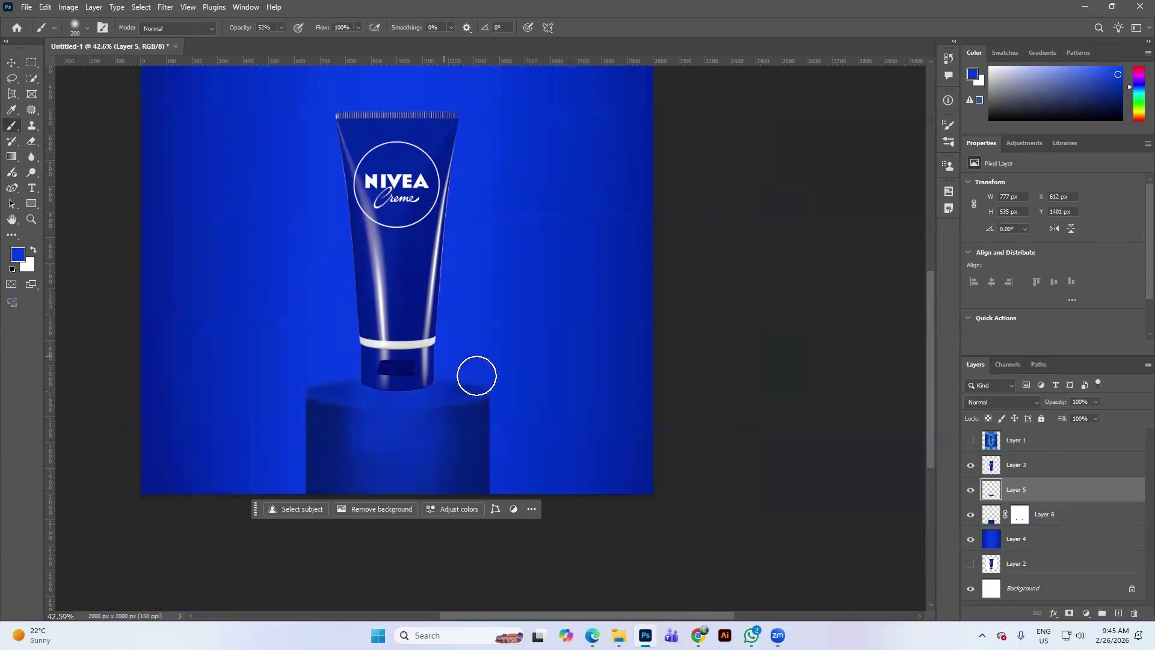
key("v")
scroll(374, 366, "up", 3)
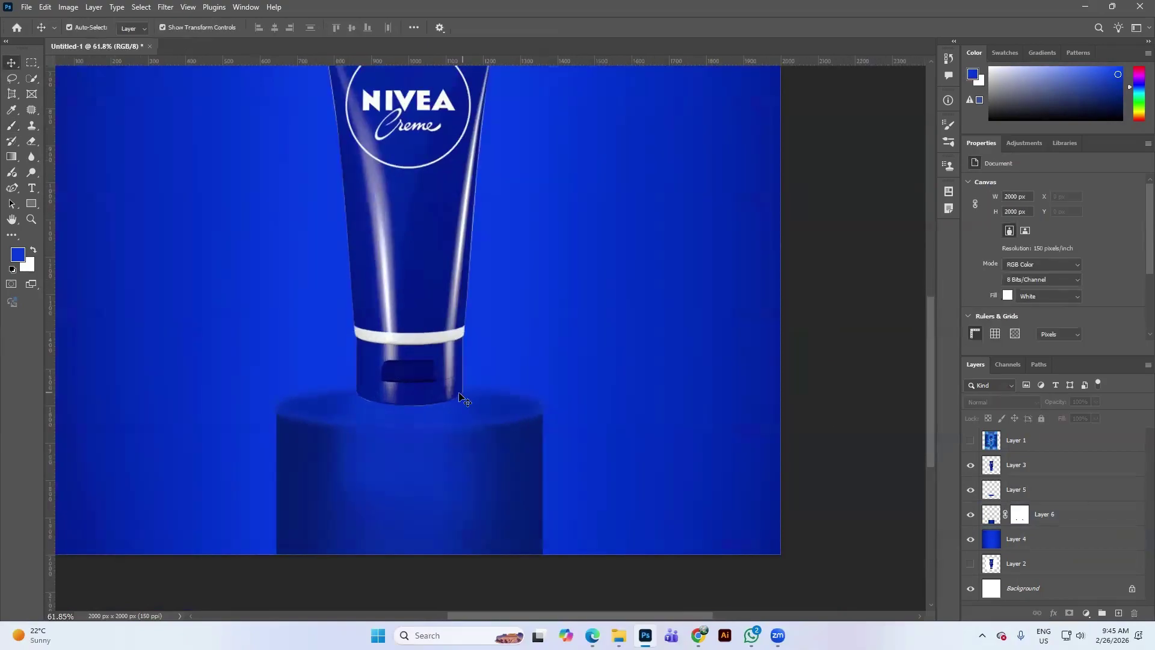
Step: Move the tube on Layer 3 up about 8 px so its base sits slightly higher on the podium top
left_click(481, 374)
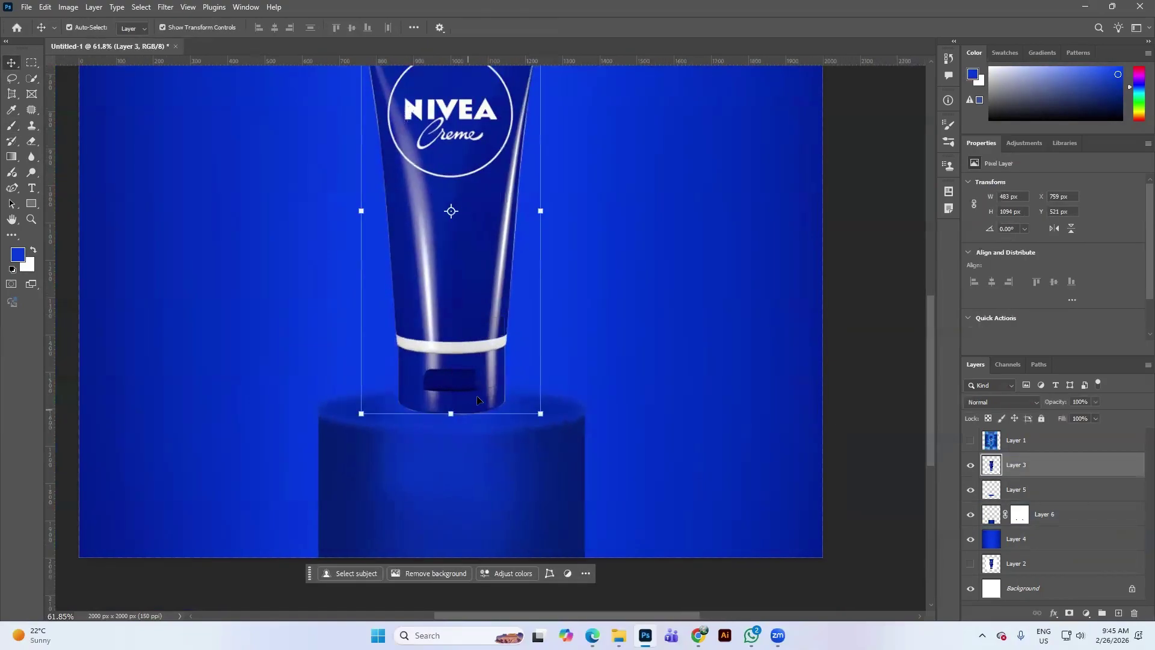
mouse_move(479, 398)
left_mouse_down()
mouse_move(479, 362)
mouse_move(478, 394)
left_mouse_up()
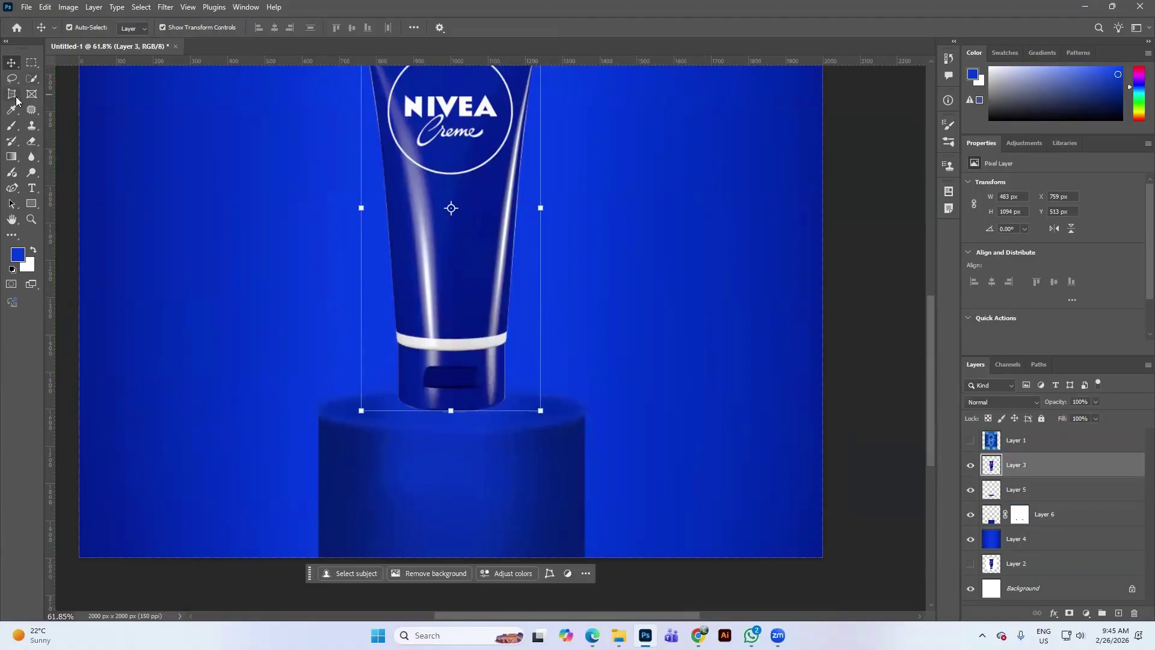
left_click(10, 125)
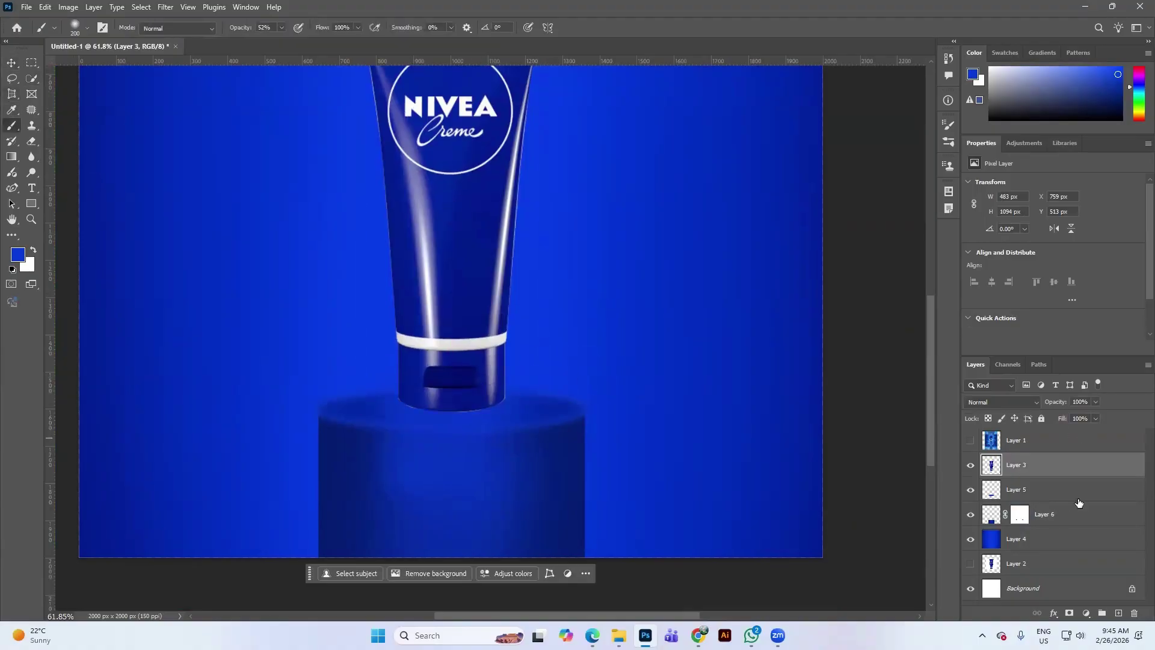
Step: Merge Layer 5 and Layer 6 into a single podium layer
left_click(1043, 488)
left_click(1055, 515, "shift")
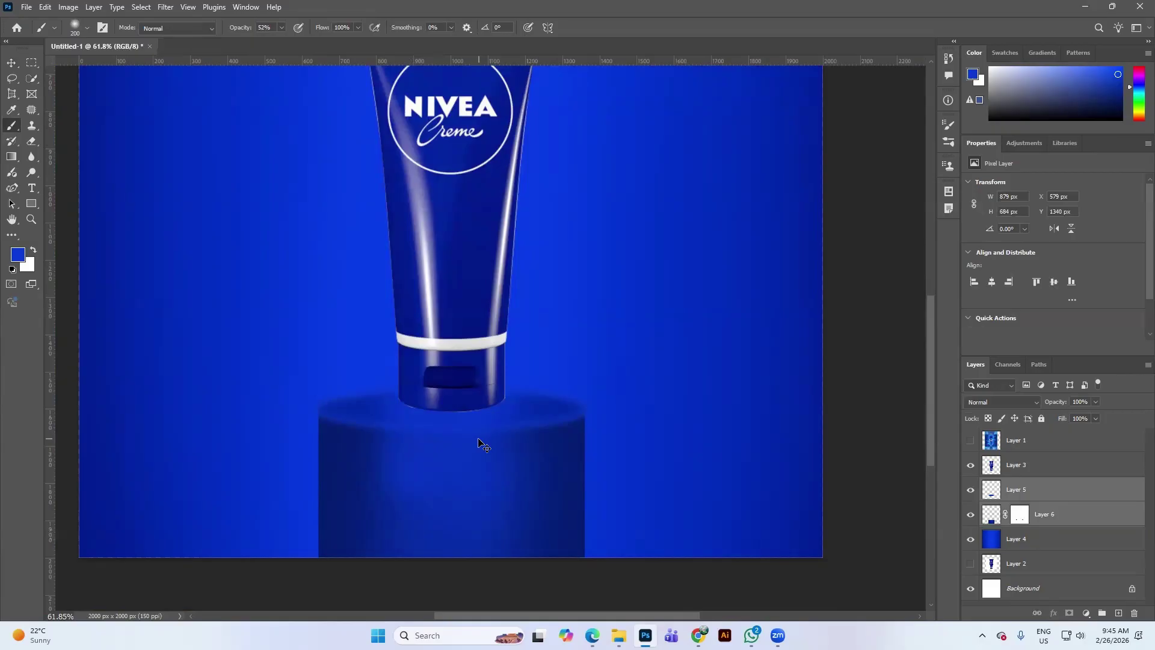
key("ctrl+e")
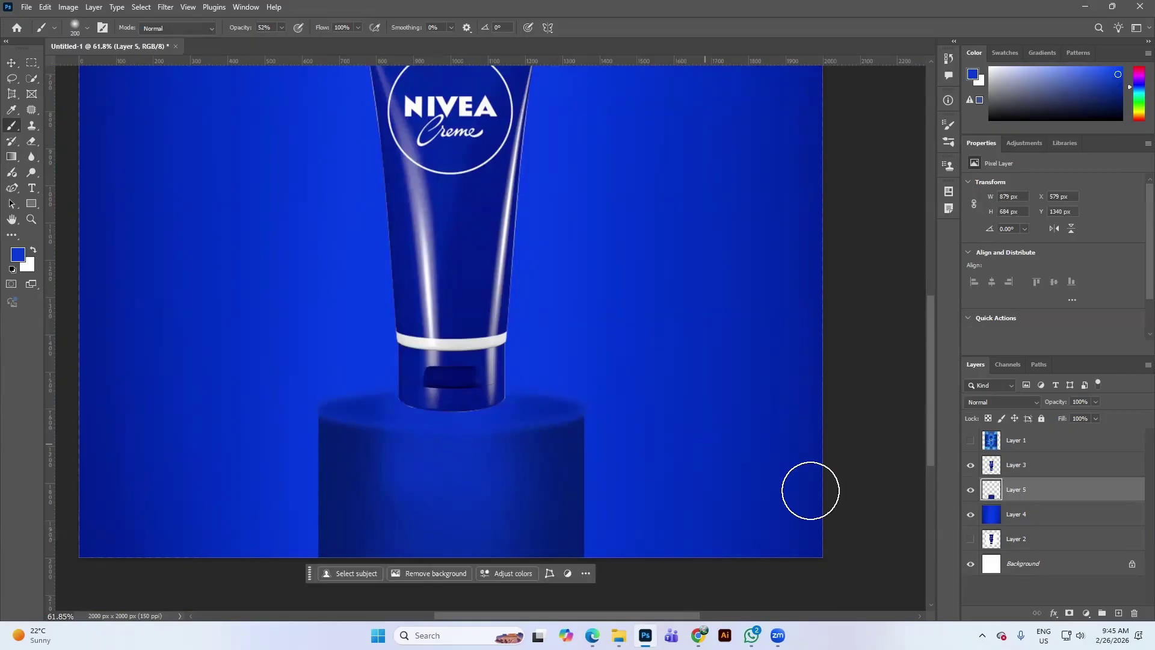
scroll(442, 372, "down", 2)
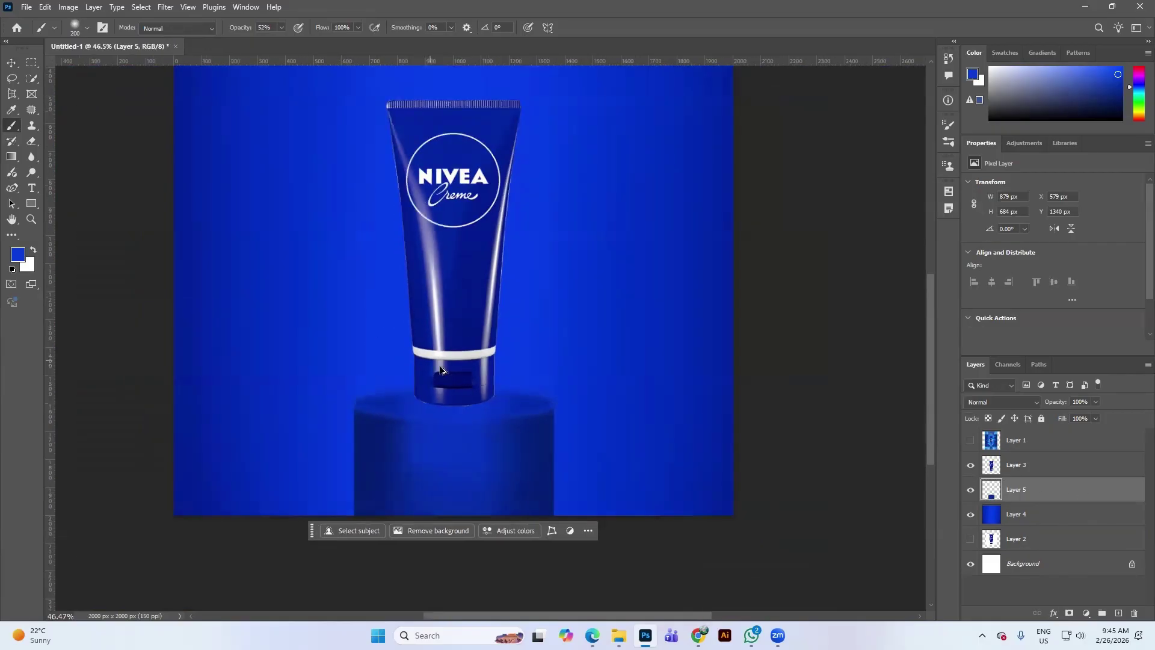
scroll(441, 370, "down", 1)
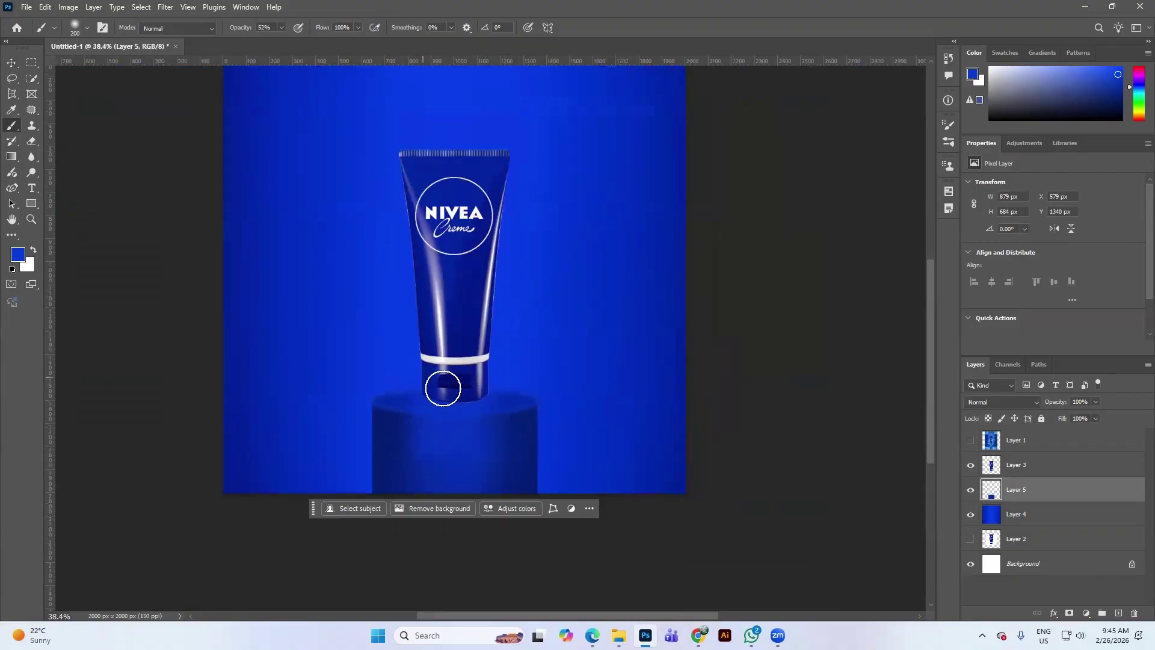
Step: Create a new layer directly below the tube's Layer 3 and name it Shadow
left_click(1018, 468)
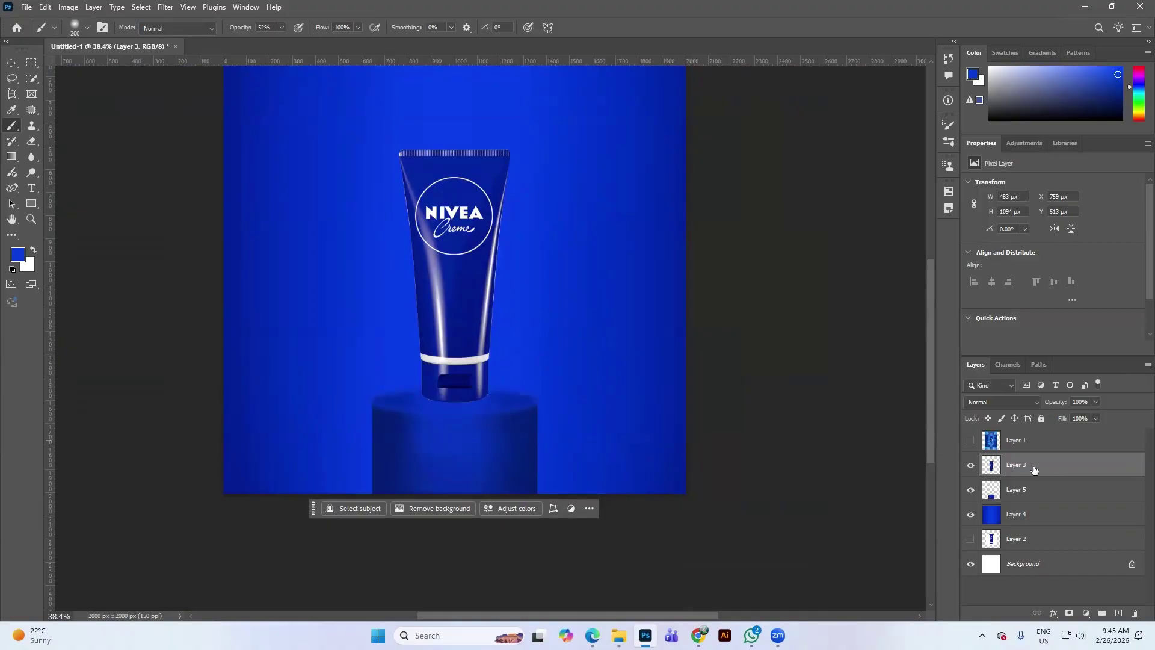
left_click(1116, 614, "ctrl")
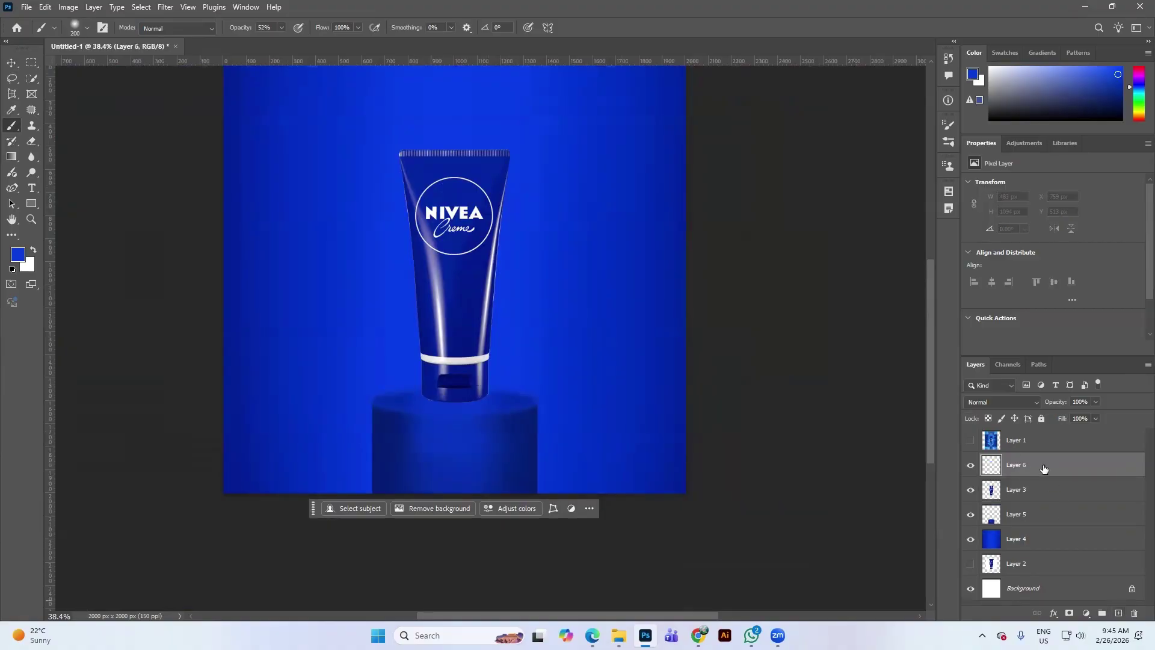
double_click(1023, 492)
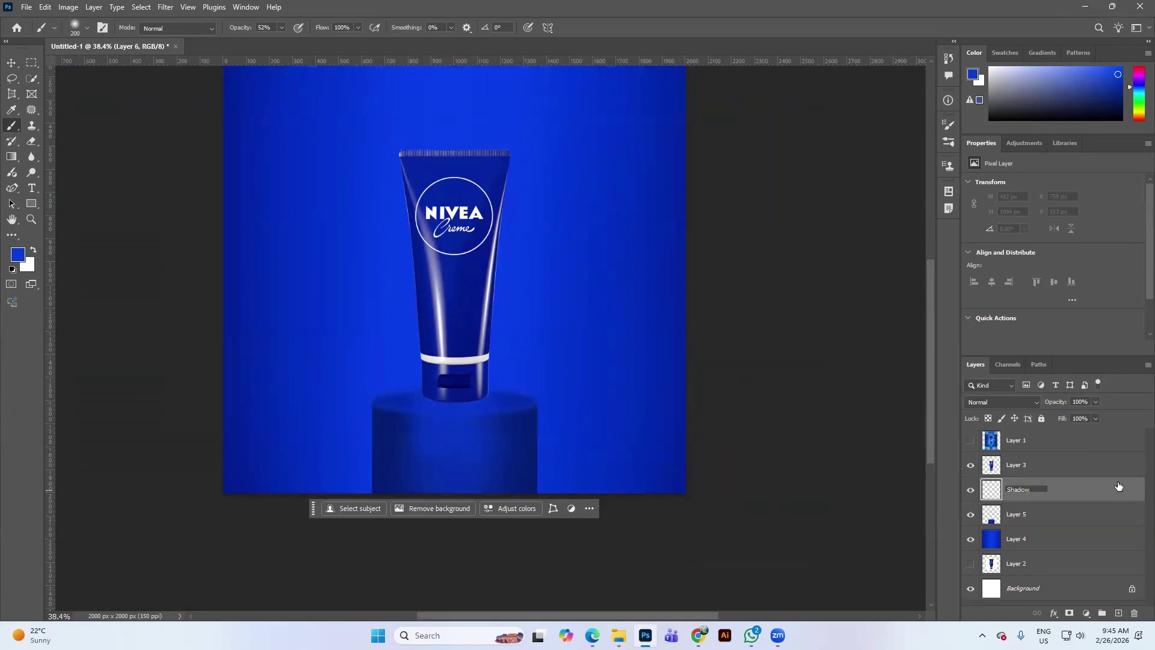
key("Return")
Step: Flatten the 200 px Soft Round brush tip into a thin horizontal ellipse
scroll(497, 439, "up", 3)
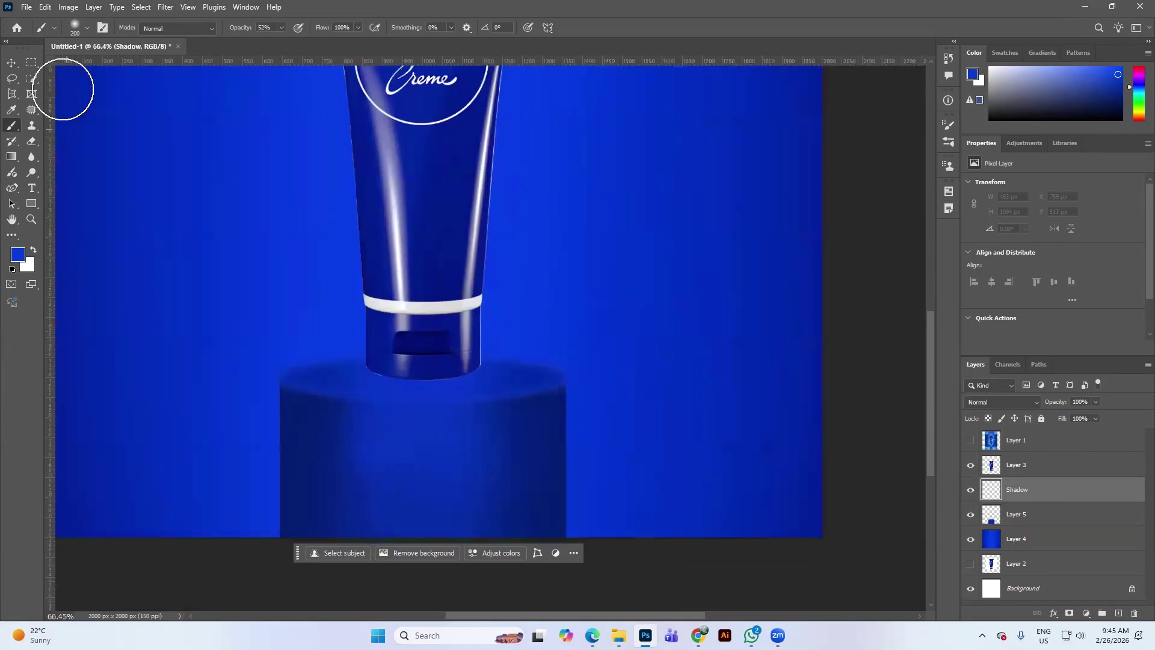
left_click(76, 28)
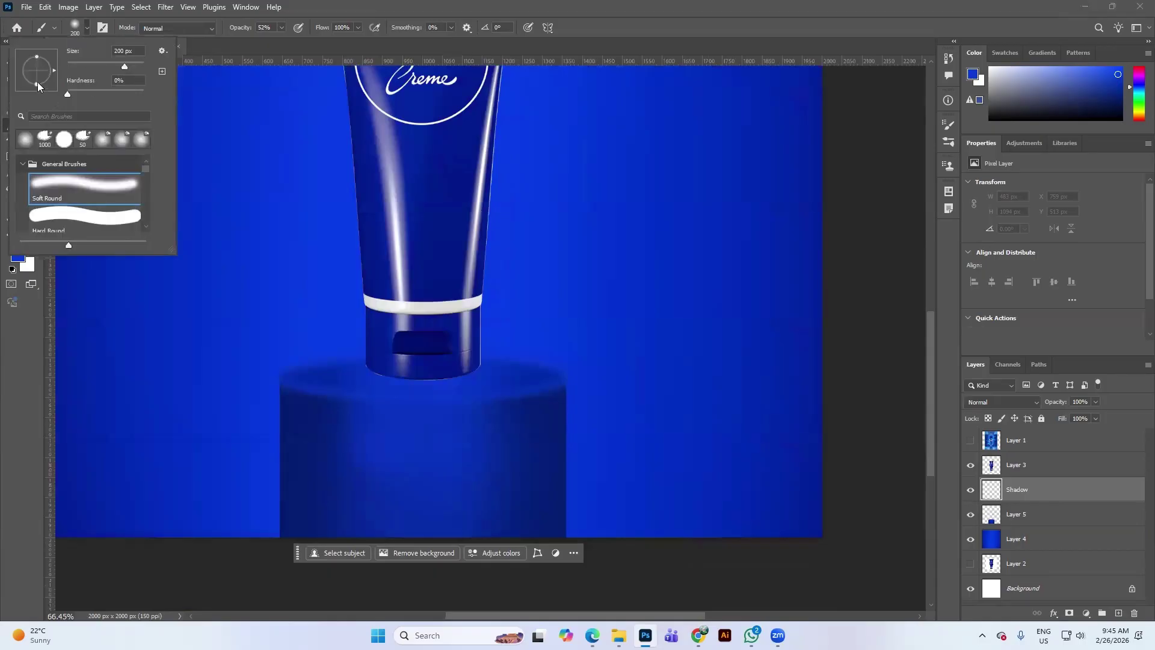
left_click_drag(37, 84, 36, 75)
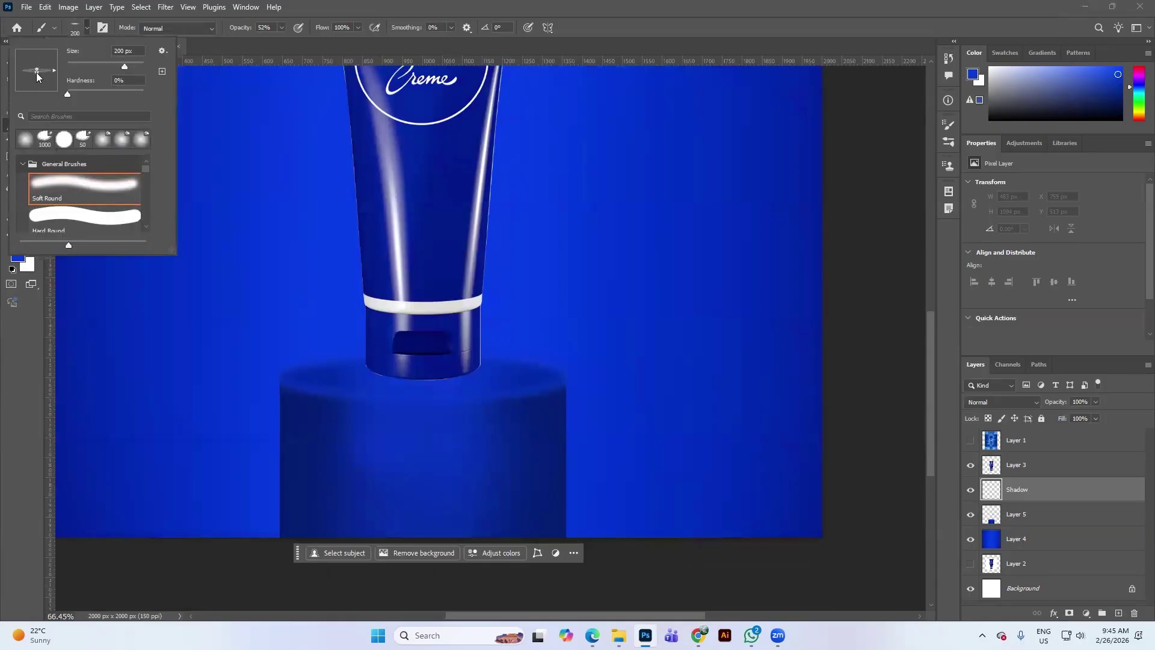
scroll(414, 372, "up", 2)
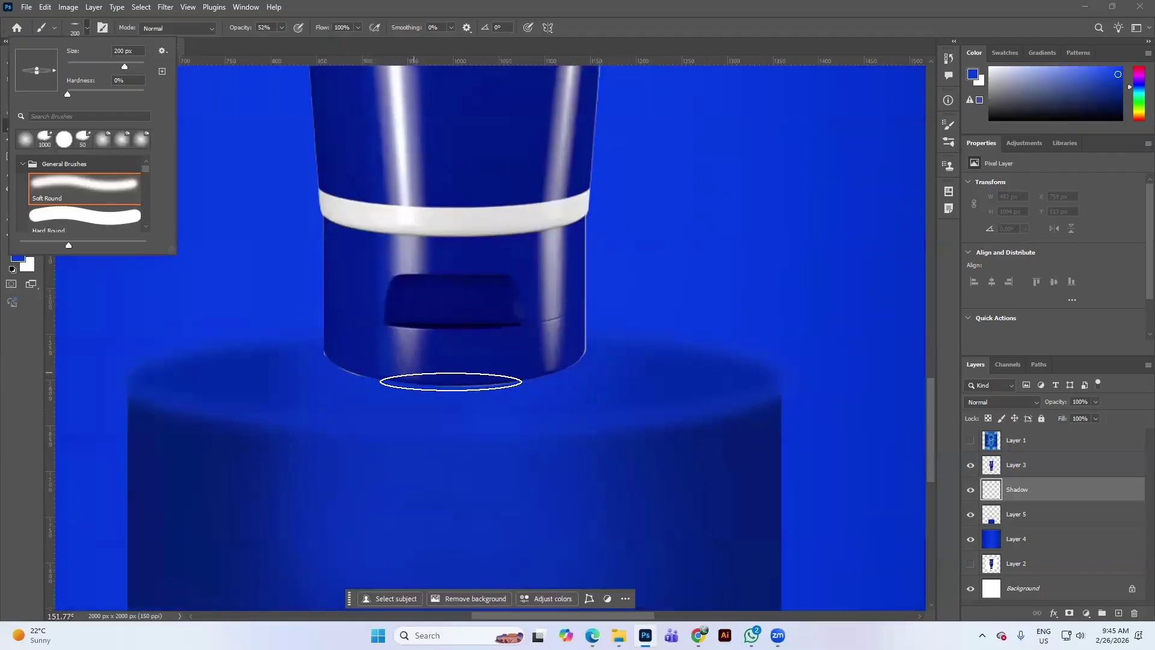
key("Escape")
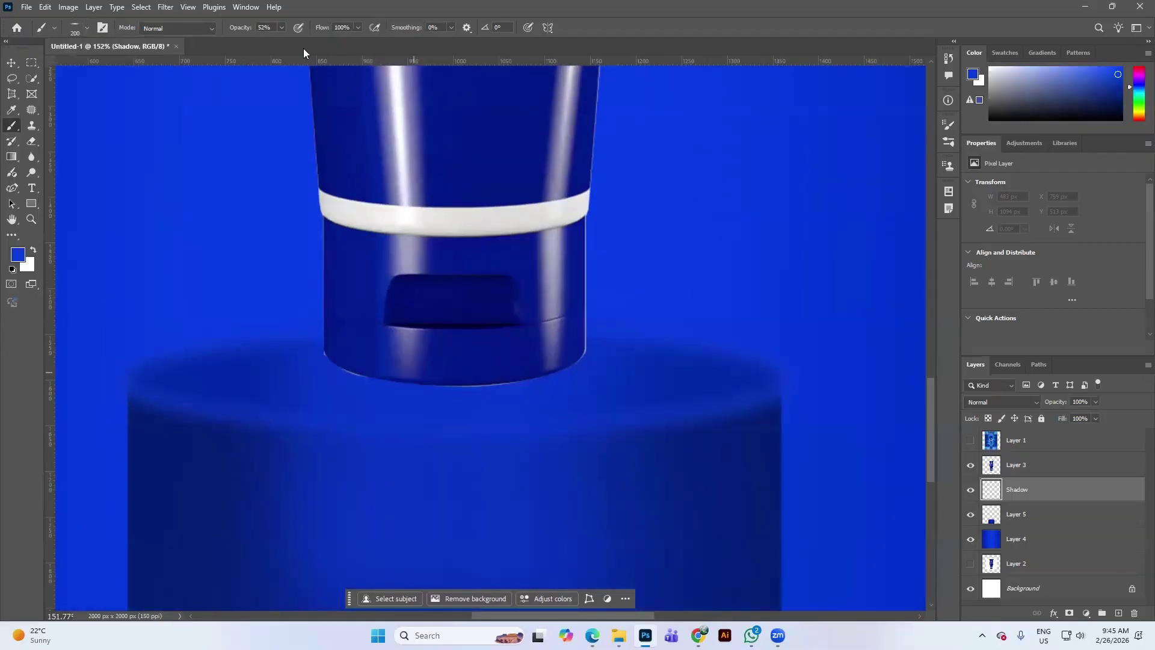
Step: Set the foreground color to a dark navy blue with RGB values 3, 29, 103
left_click(13, 257)
left_click(920, 281)
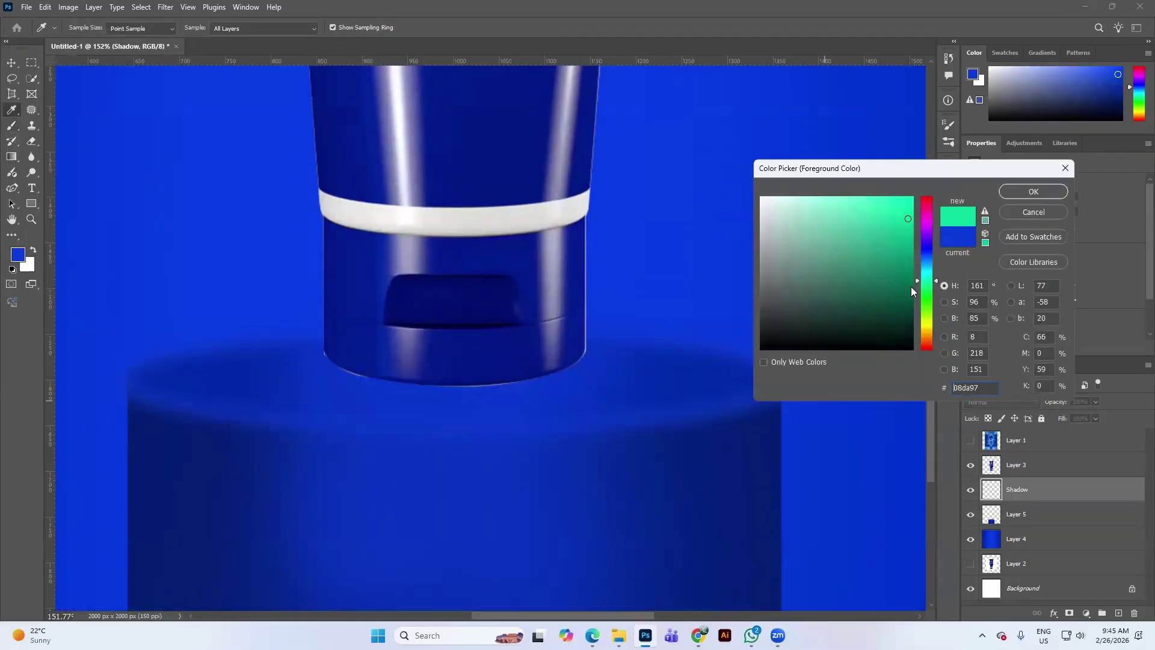
mouse_move(911, 292)
left_mouse_down()
mouse_move(919, 259)
mouse_move(909, 289)
left_mouse_up()
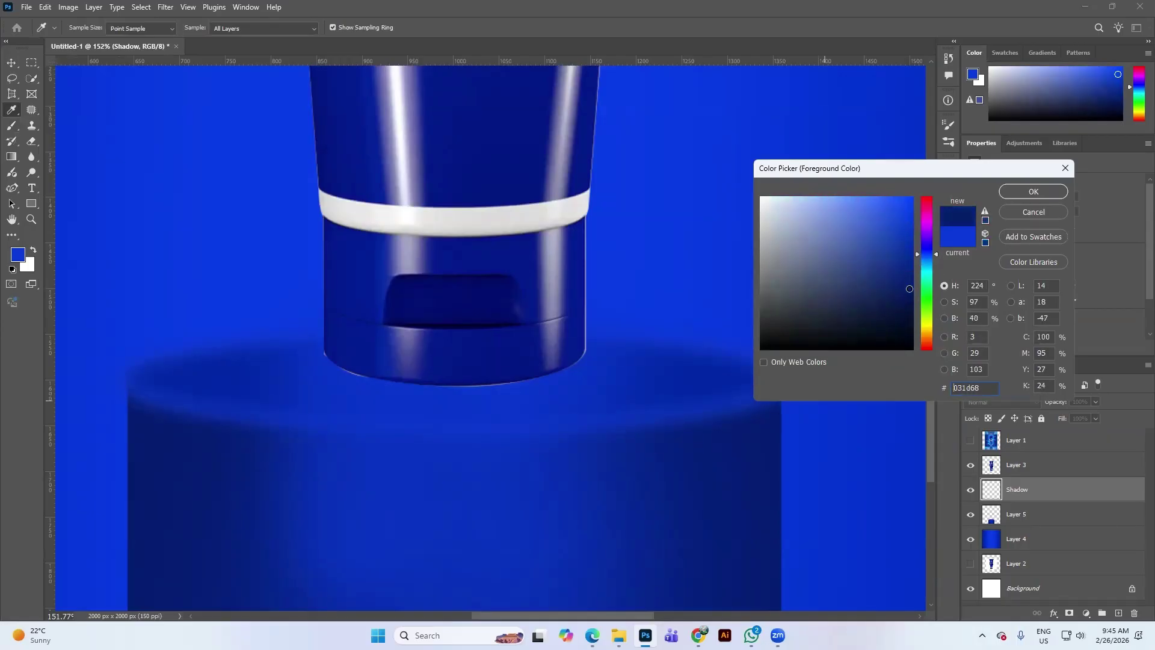
left_click(1033, 191)
Step: Paint a thin dark contact shadow on the Shadow layer along the tube cap's curved bottom edge, using the flattened brush at 25 px
key("bracketleft")
key("bracketleft")
key("bracketleft")
key("bracketleft")
key("bracketleft")
key("bracketleft")
key("bracketleft")
key("bracketleft")
key("bracketleft")
key("bracketleft")
key("bracketleft")
key("bracketleft")
key("bracketleft")
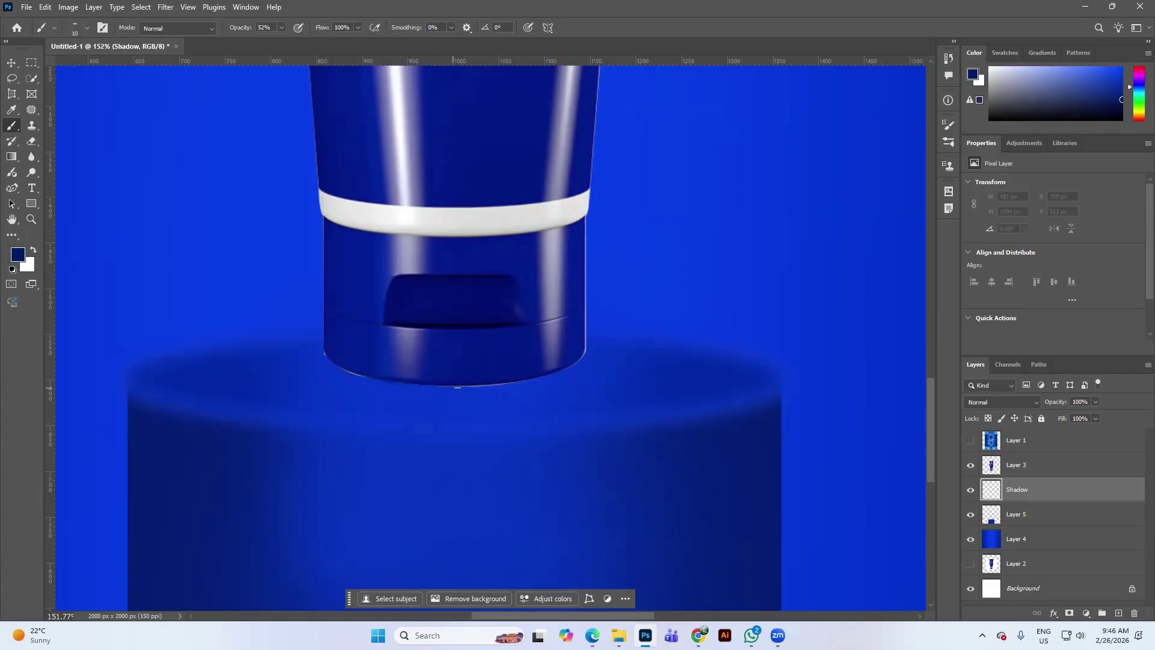
scroll(487, 390, "up", 5)
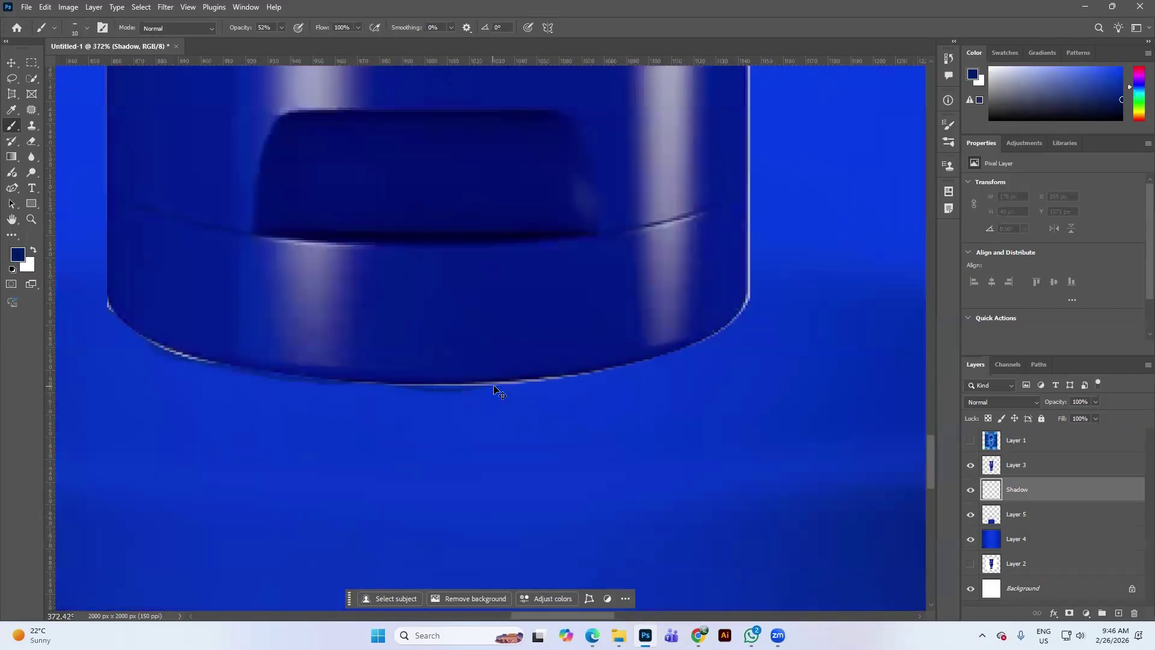
key("bracketright")
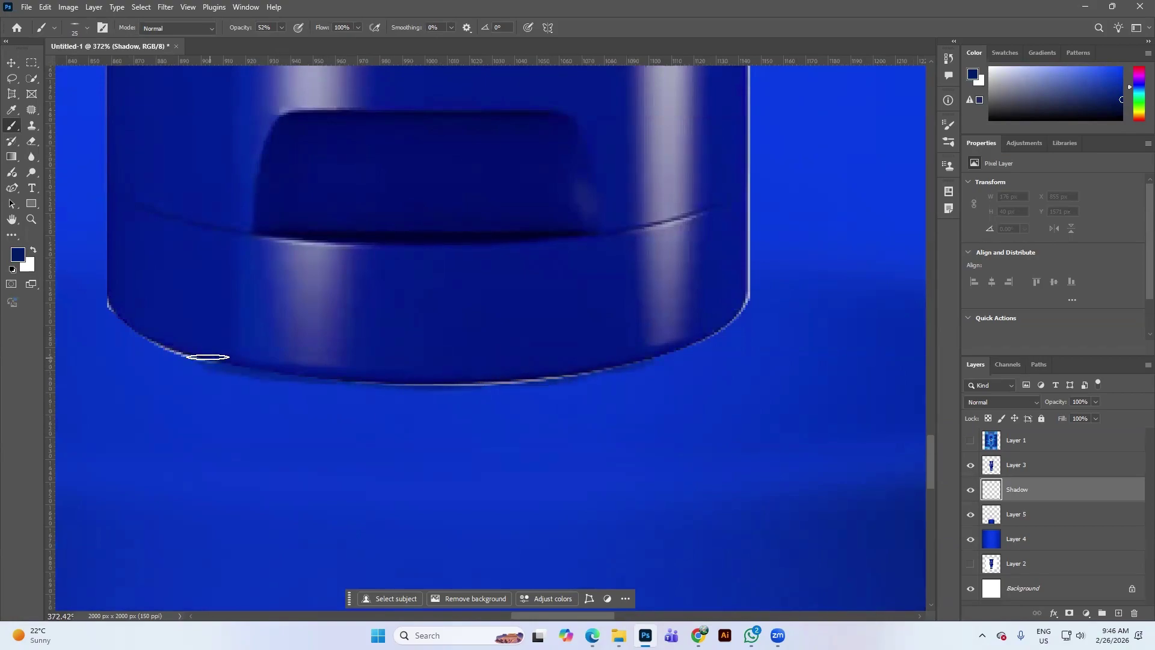
mouse_move(181, 347)
left_mouse_down()
mouse_move(337, 379)
mouse_move(497, 387)
mouse_move(588, 379)
mouse_move(711, 337)
mouse_move(684, 340)
mouse_move(730, 338)
mouse_move(735, 351)
left_mouse_up()
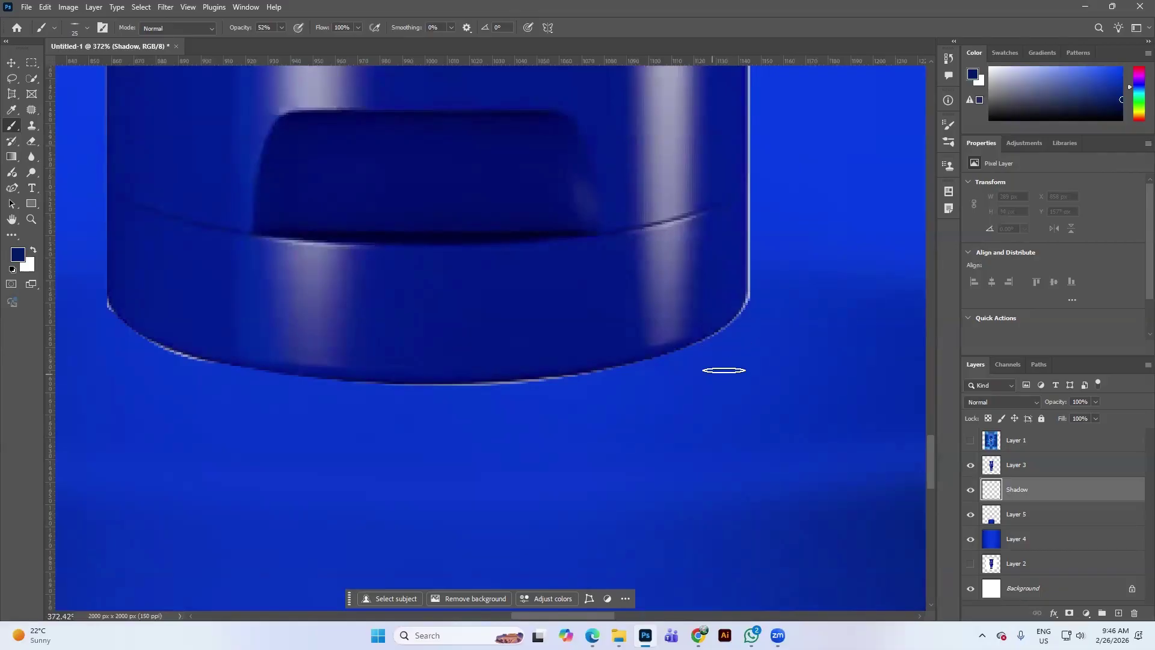
left_click_drag(618, 357, 675, 347)
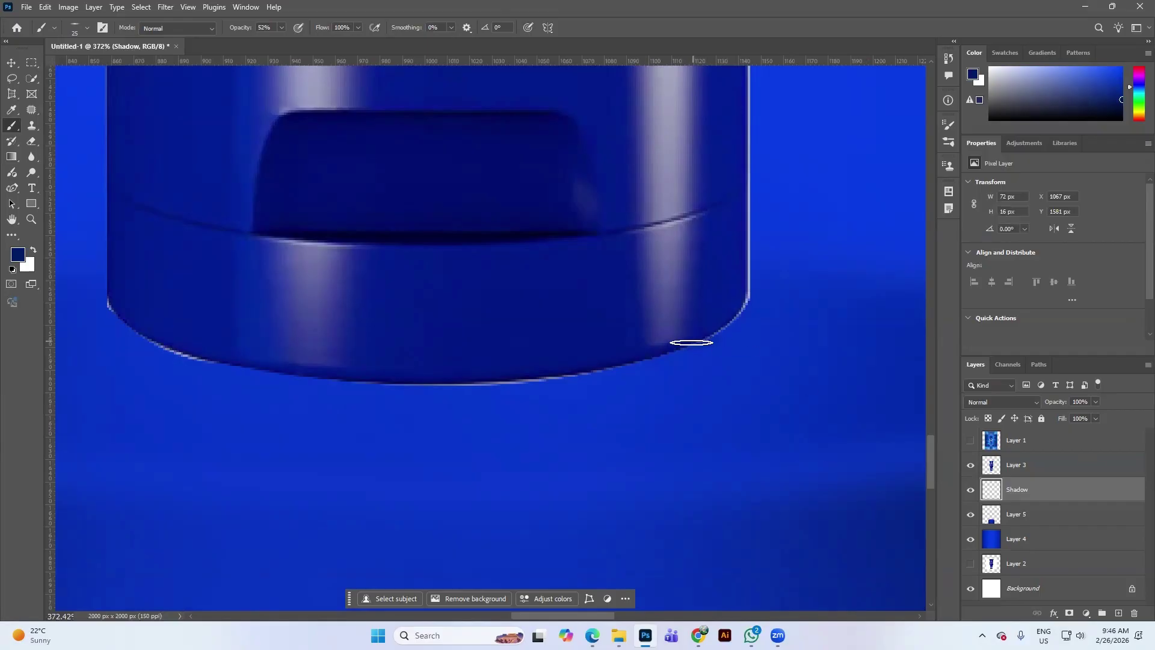
left_click_drag(607, 366, 480, 367)
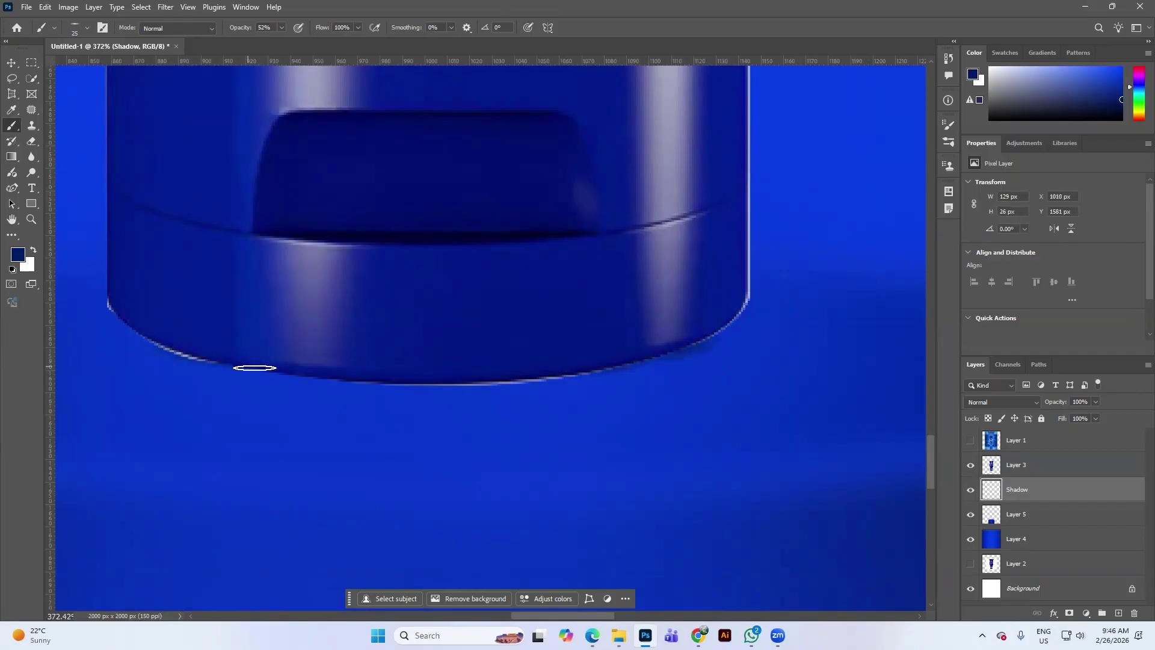
mouse_move(331, 381)
left_mouse_down()
mouse_move(502, 387)
mouse_move(681, 337)
left_mouse_up()
scroll(500, 372, "down", 5)
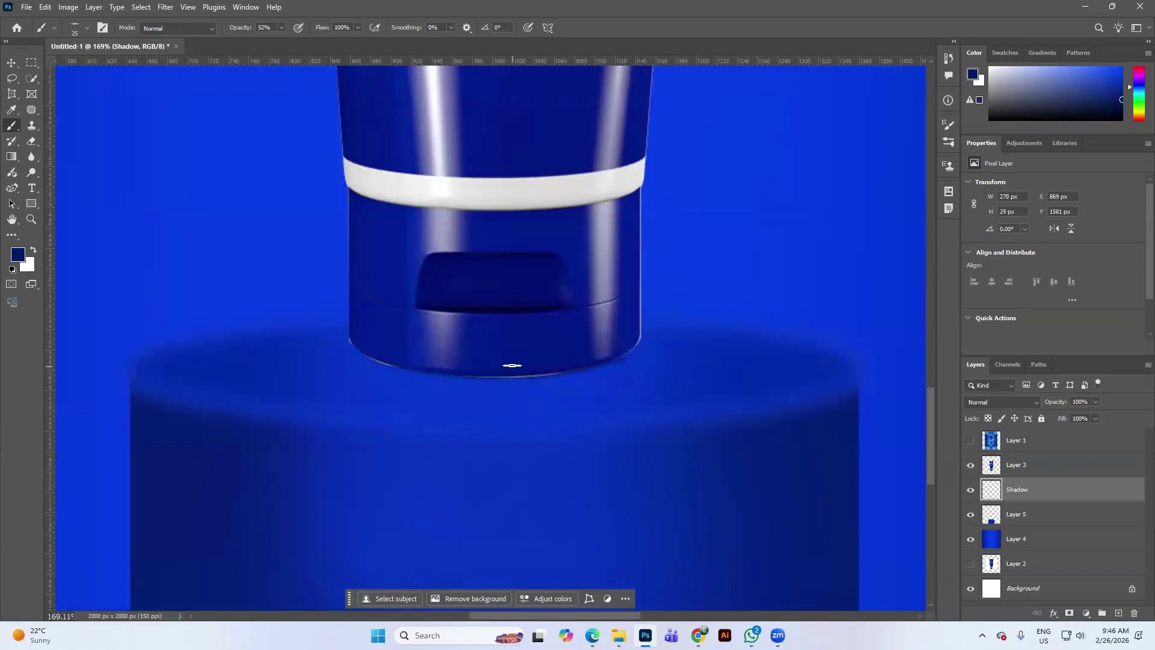
scroll(557, 387, "down", 2)
scroll(556, 387, "up", 3)
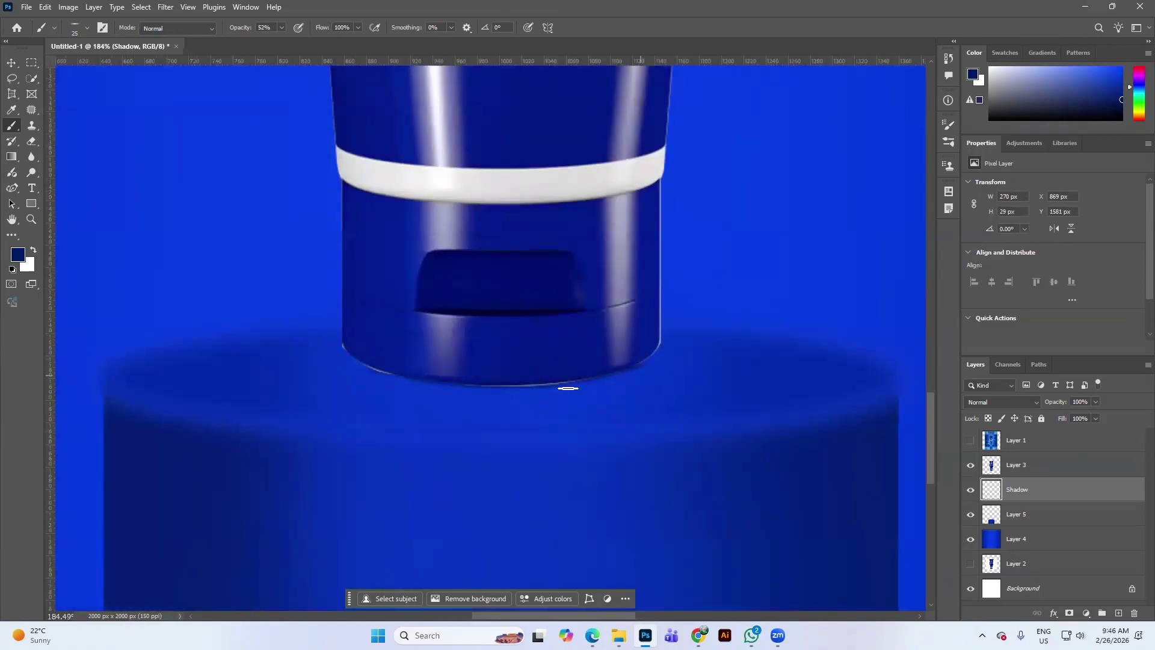
scroll(373, 376, "up", 5)
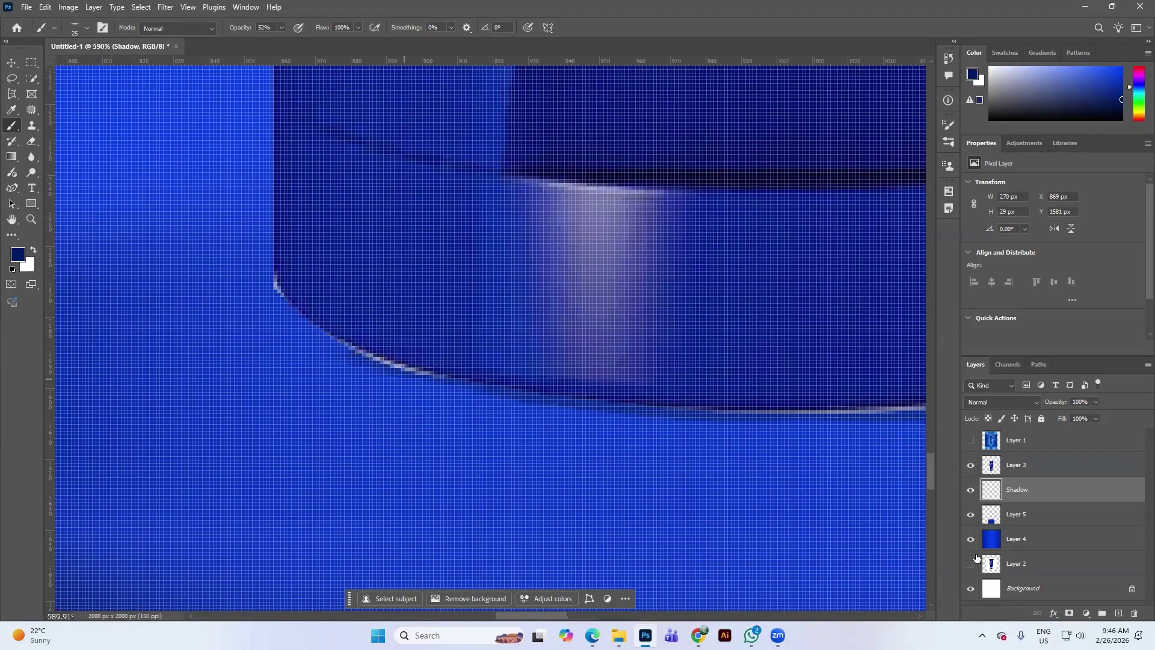
left_click(992, 464, "ctrl")
scroll(720, 420, "down", 5)
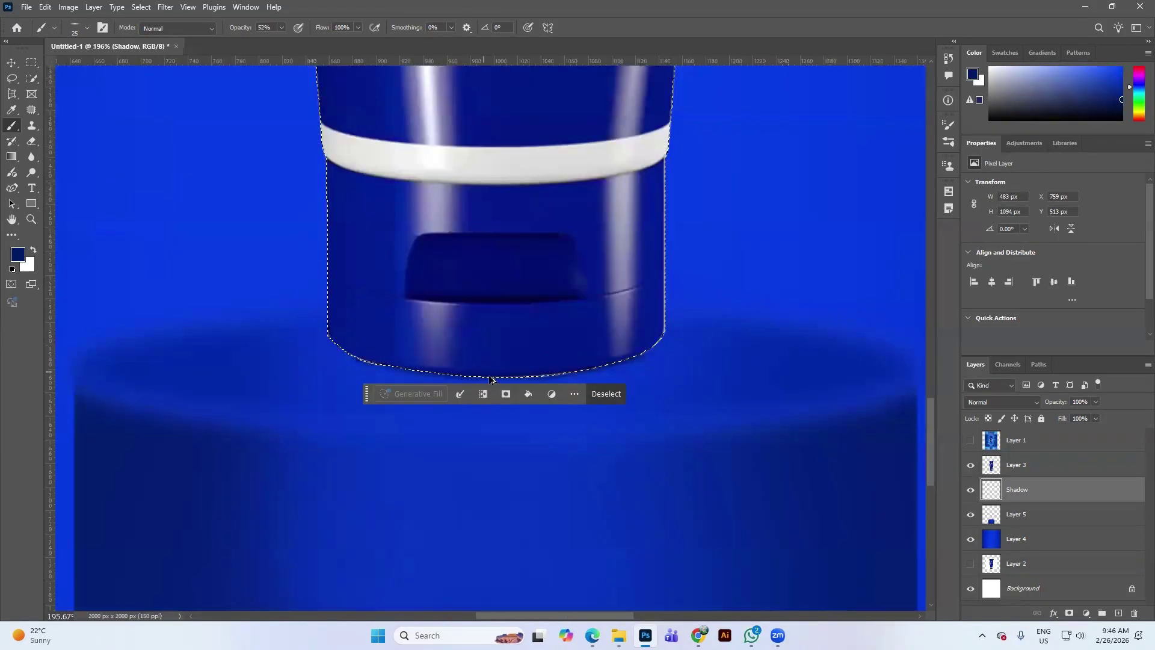
scroll(561, 352, "up", 3)
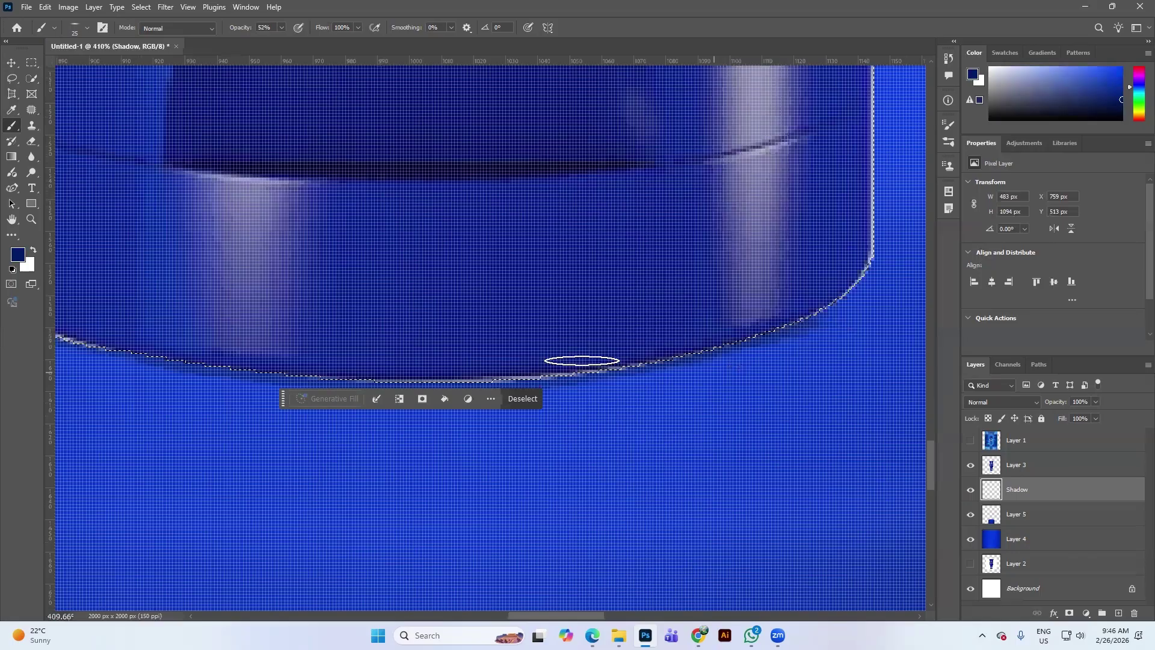
scroll(662, 301, "down", 2)
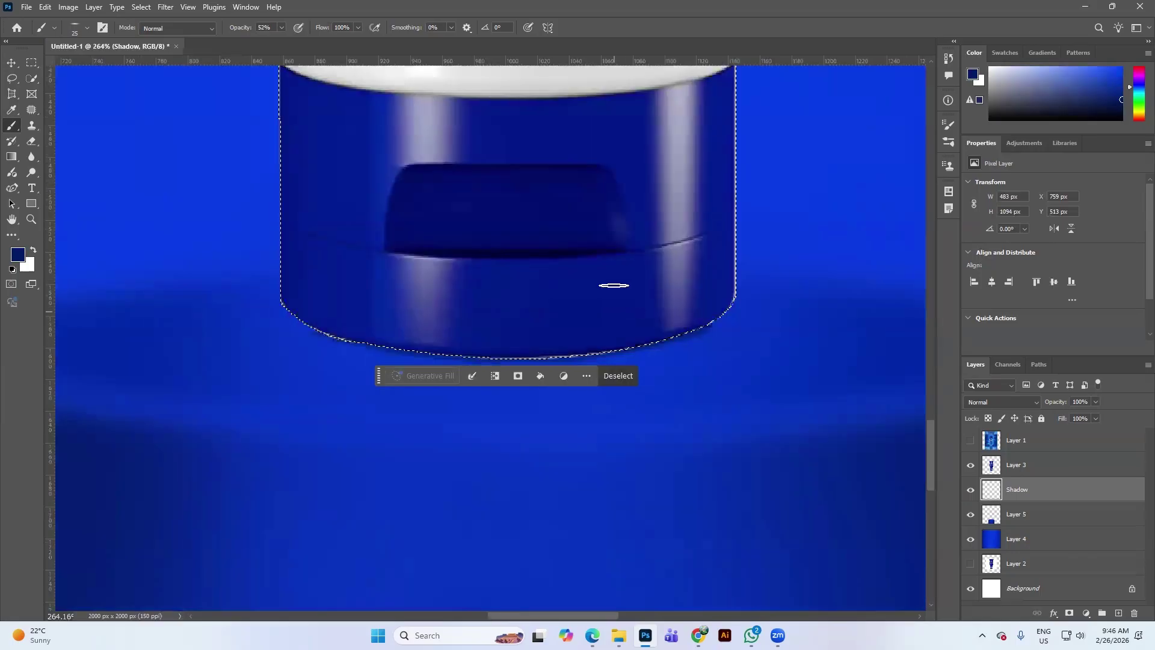
scroll(499, 266, "up", 1)
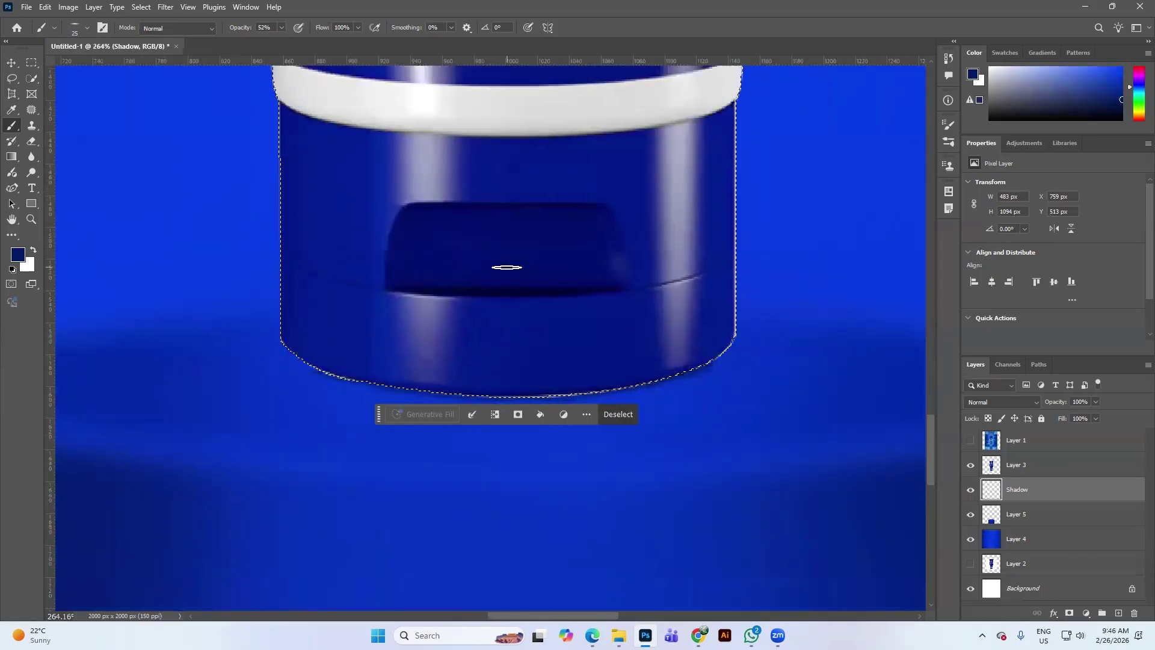
scroll(602, 358, "down", 2)
scroll(600, 358, "down", 4)
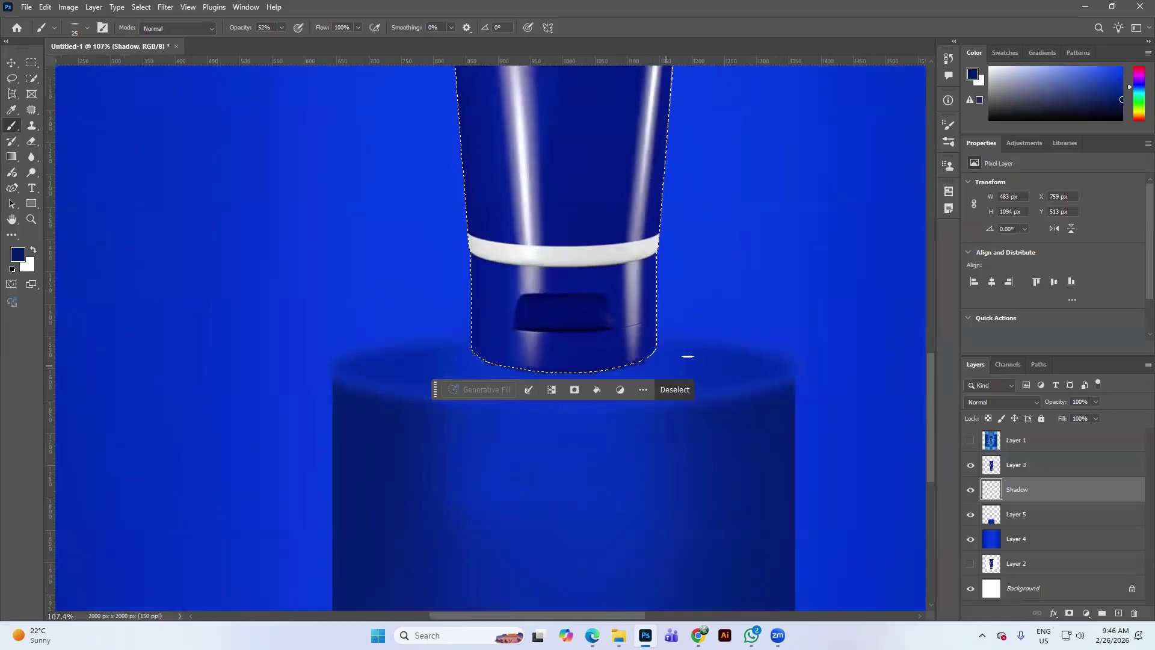
left_click_drag(663, 333, 578, 376)
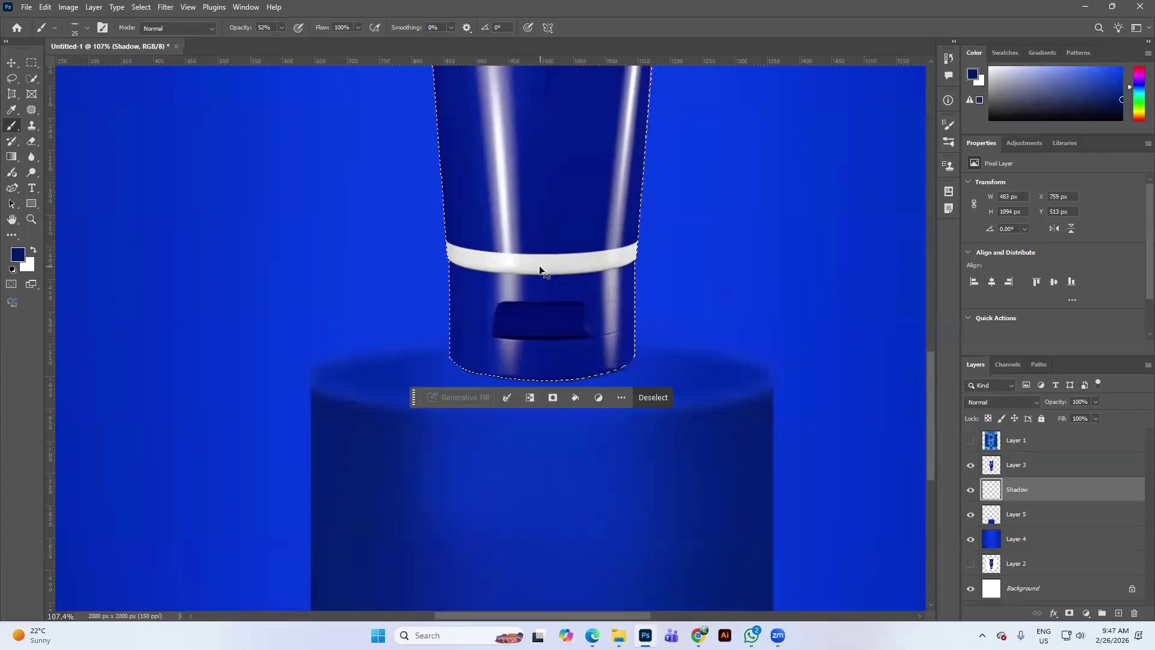
key("ctrl+d")
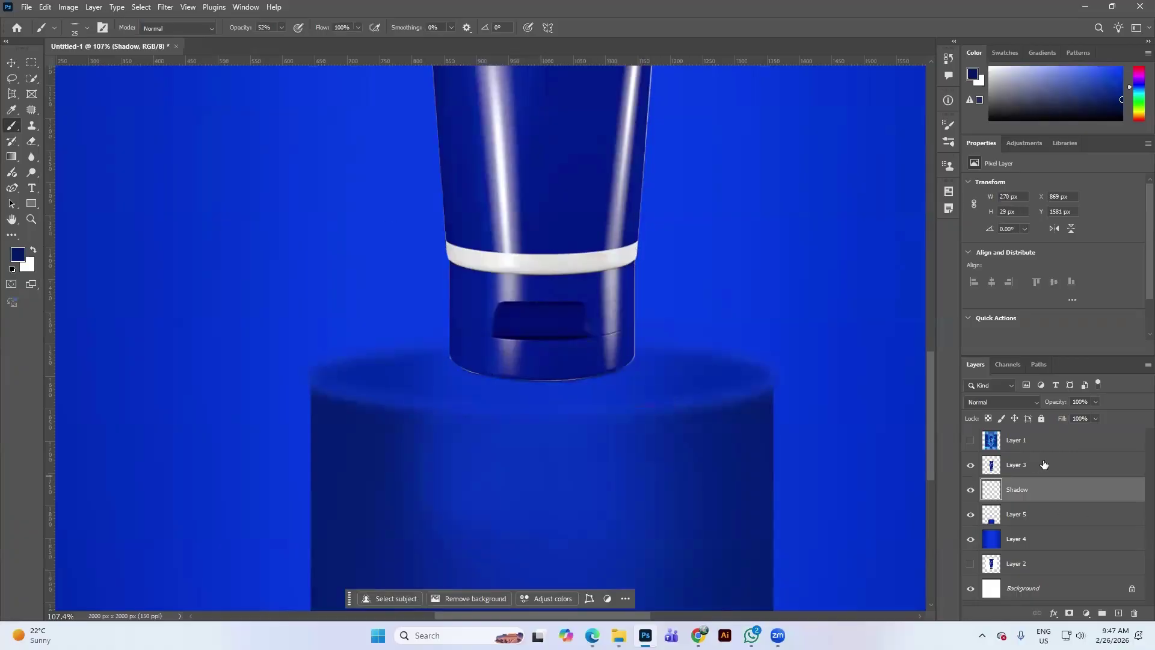
left_click(1044, 464)
double_click(1049, 463)
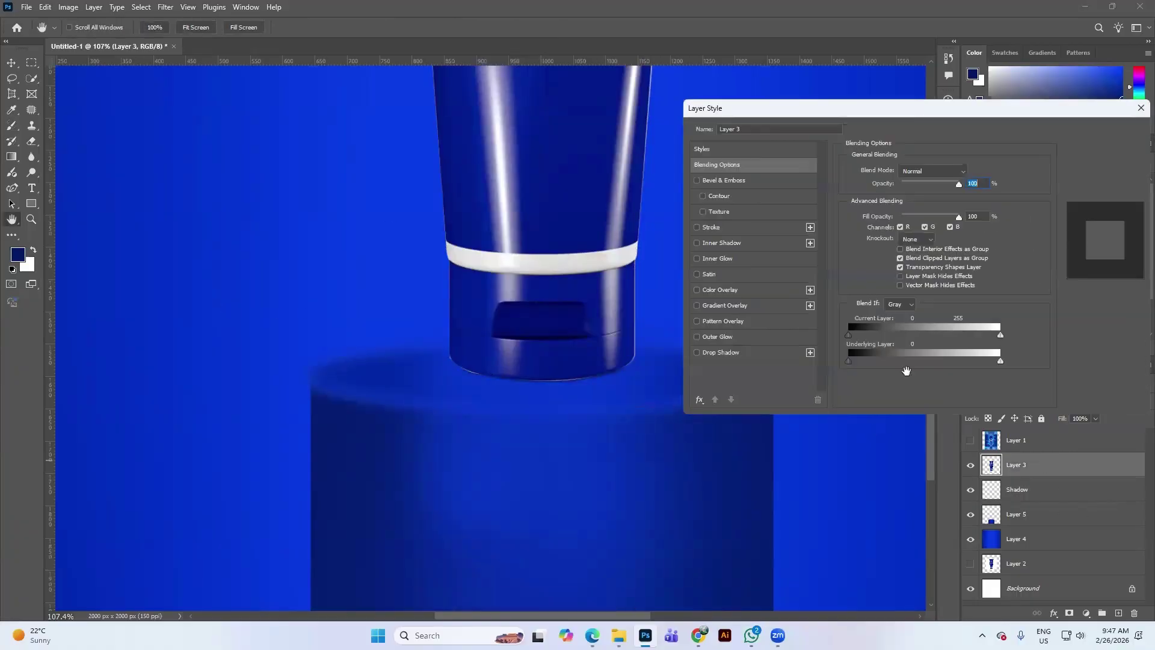
left_click(719, 352)
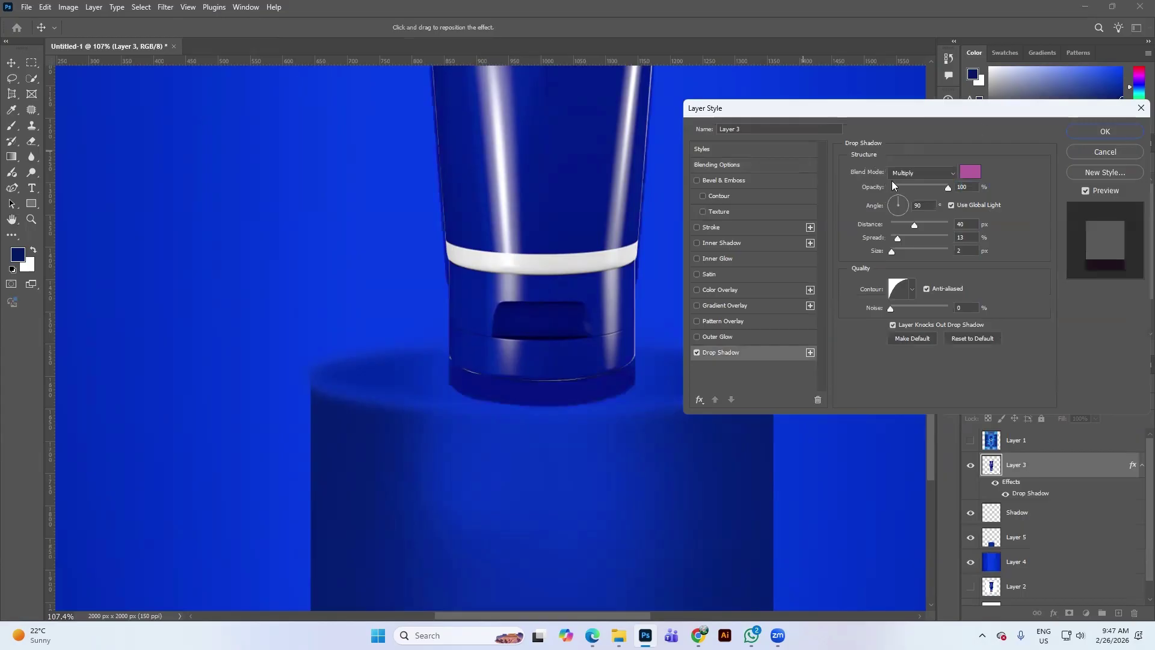
left_click_drag(816, 112, 977, 122)
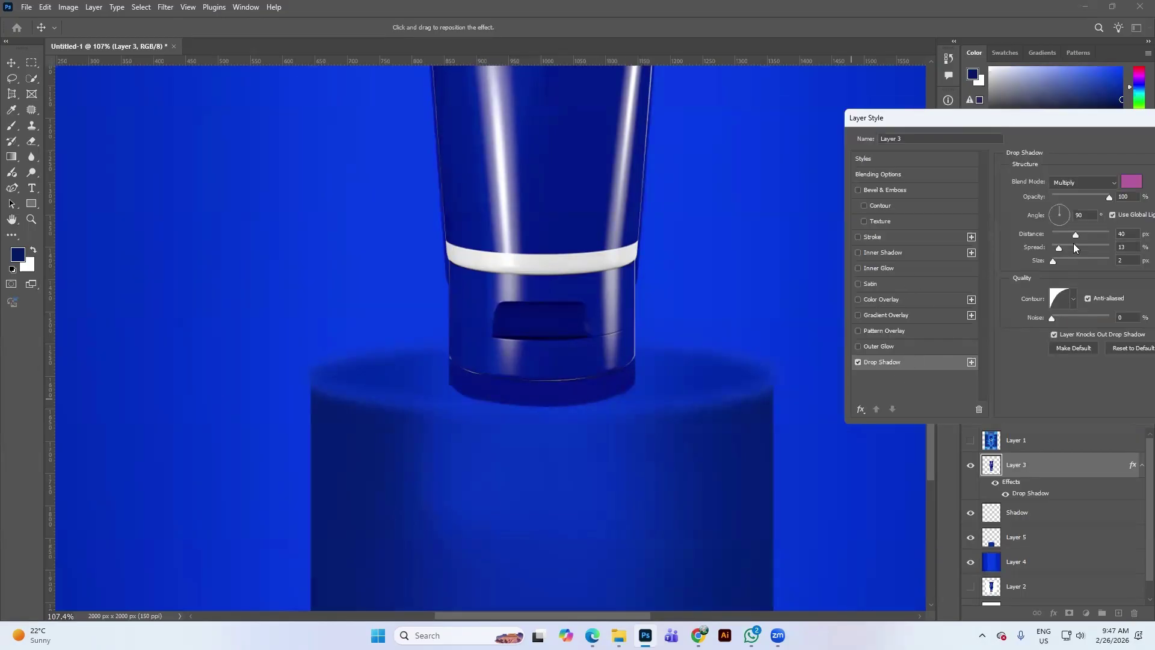
left_click_drag(1076, 234, 1062, 236)
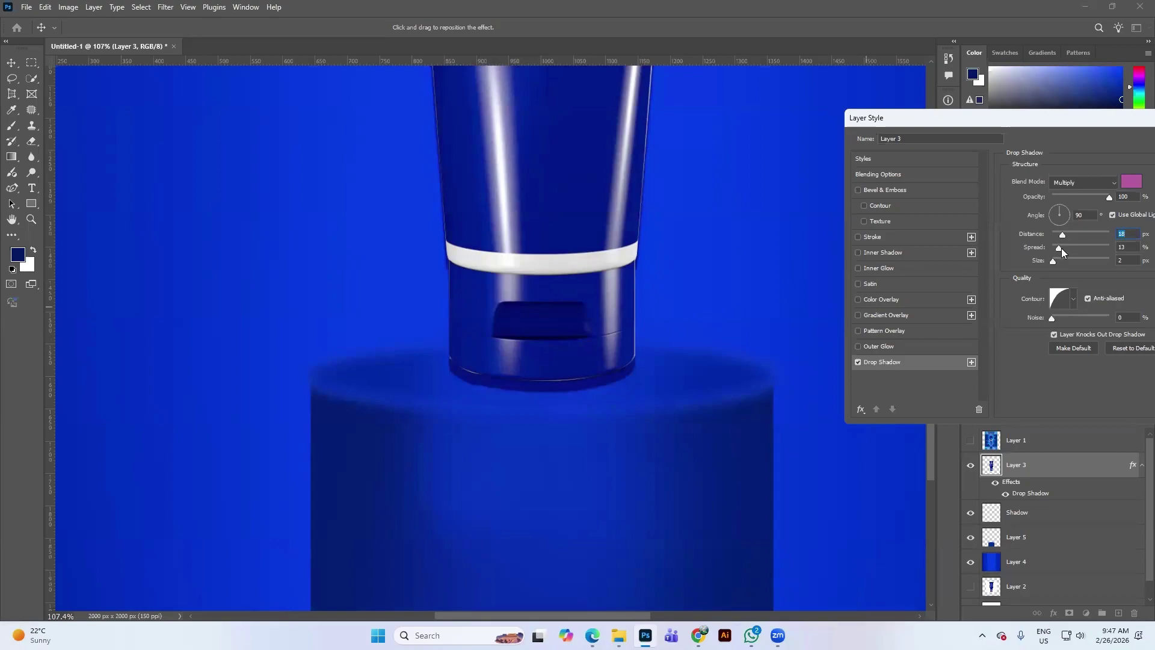
left_click_drag(1062, 247, 1084, 265)
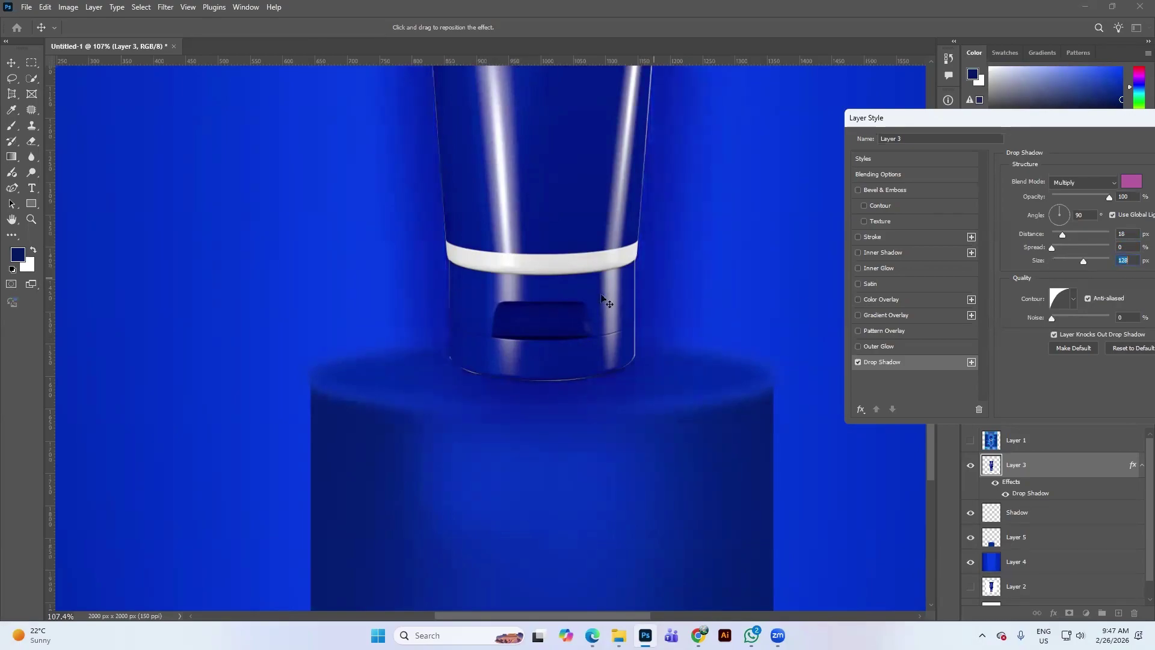
left_click(858, 362)
left_click_drag(999, 123, 742, 133)
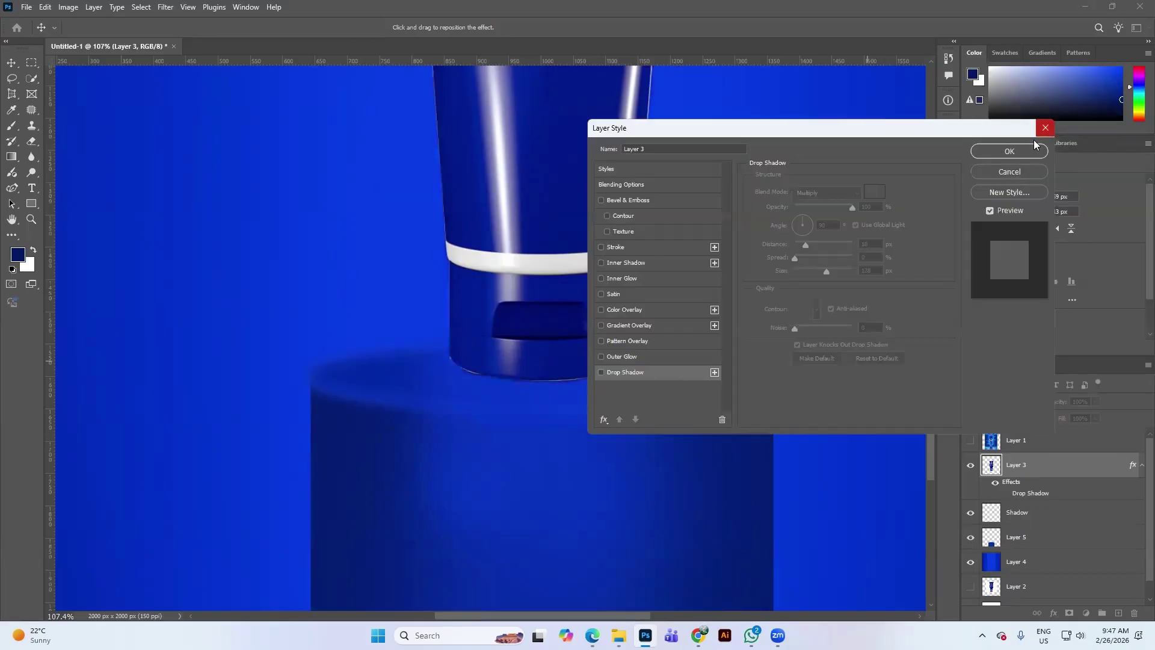
key("b")
left_click(1046, 127)
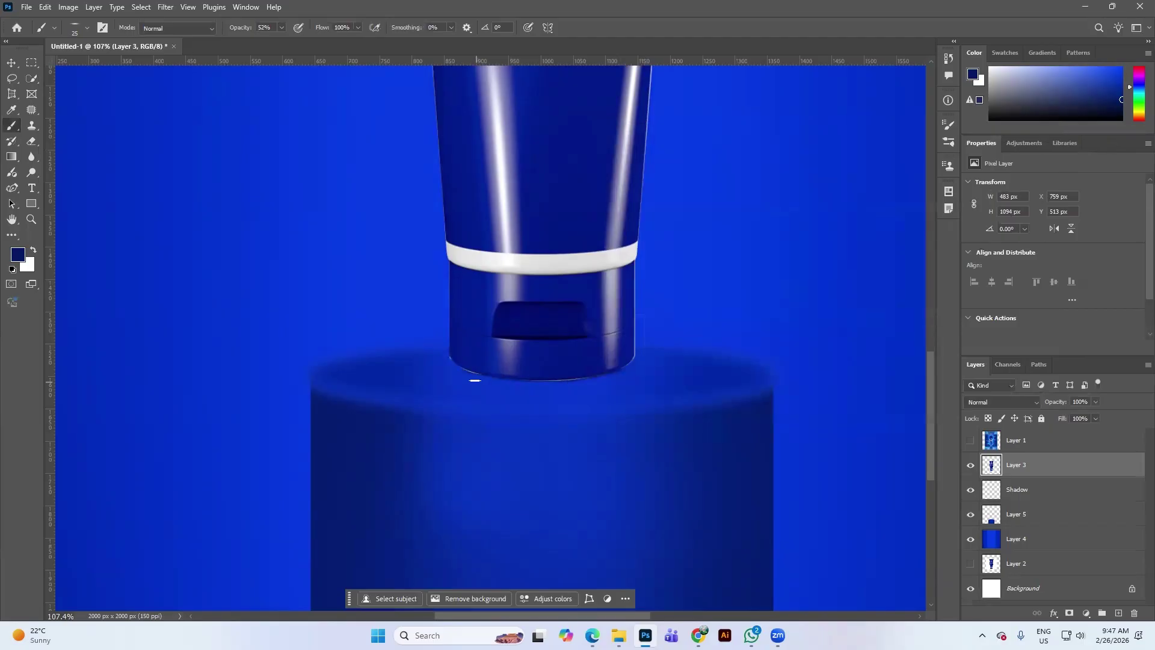
Step: Paint a faint shadow on Layer 3 around the tube cap's base with the flattened brush enlarged to 400 px at 18% opacity
key("bracketright")
key("bracketright")
key("bracketright")
key("bracketright")
key("bracketright")
key("bracketright")
key("bracketright")
key("bracketright")
key("bracketright")
key("bracketright")
key("bracketright")
key("bracketright")
key("bracketright")
key("bracketright")
key("bracketright")
left_click(283, 32)
left_click_drag(282, 41, 261, 47)
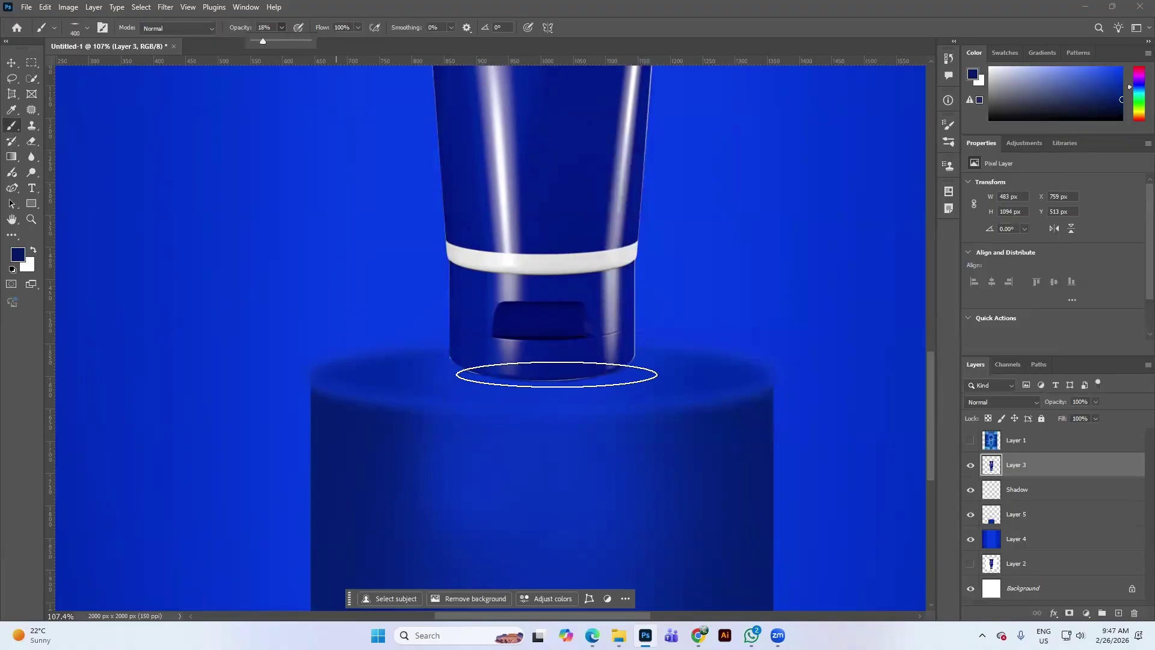
mouse_move(561, 375)
left_mouse_down()
mouse_move(604, 393)
mouse_move(592, 368)
mouse_move(518, 385)
mouse_move(561, 366)
left_mouse_up()
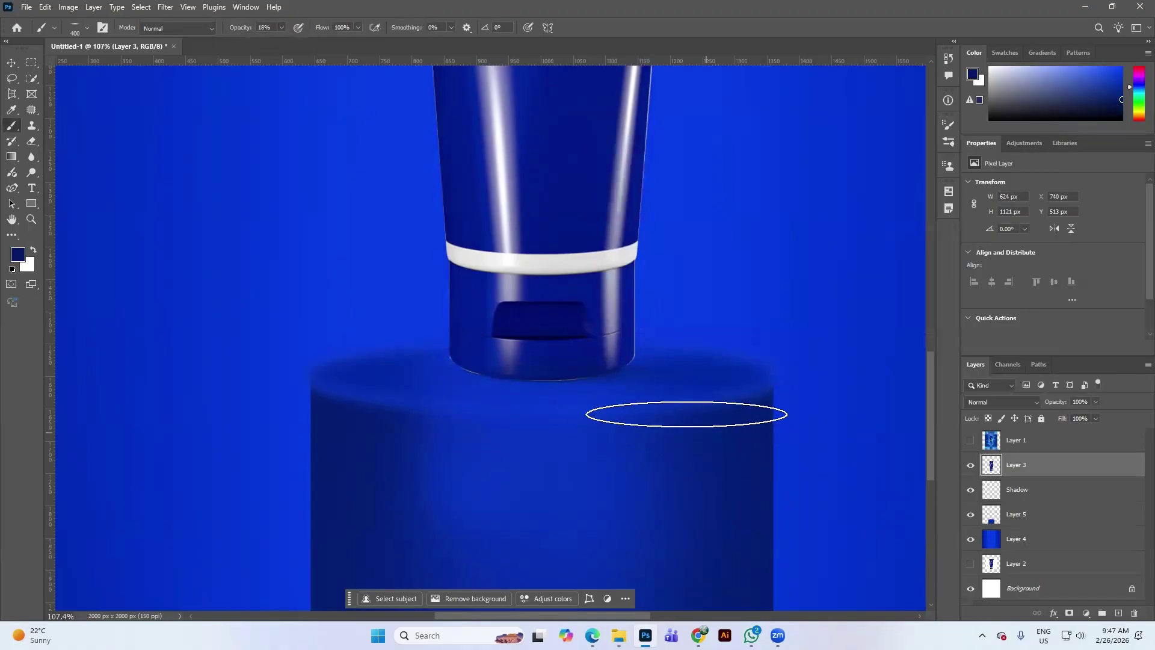
Step: Try to widen the faint shadow with more 400 px brush dabs on Layer 3 around the tube cap's base
left_click(653, 378)
scroll(743, 480, "down", 5)
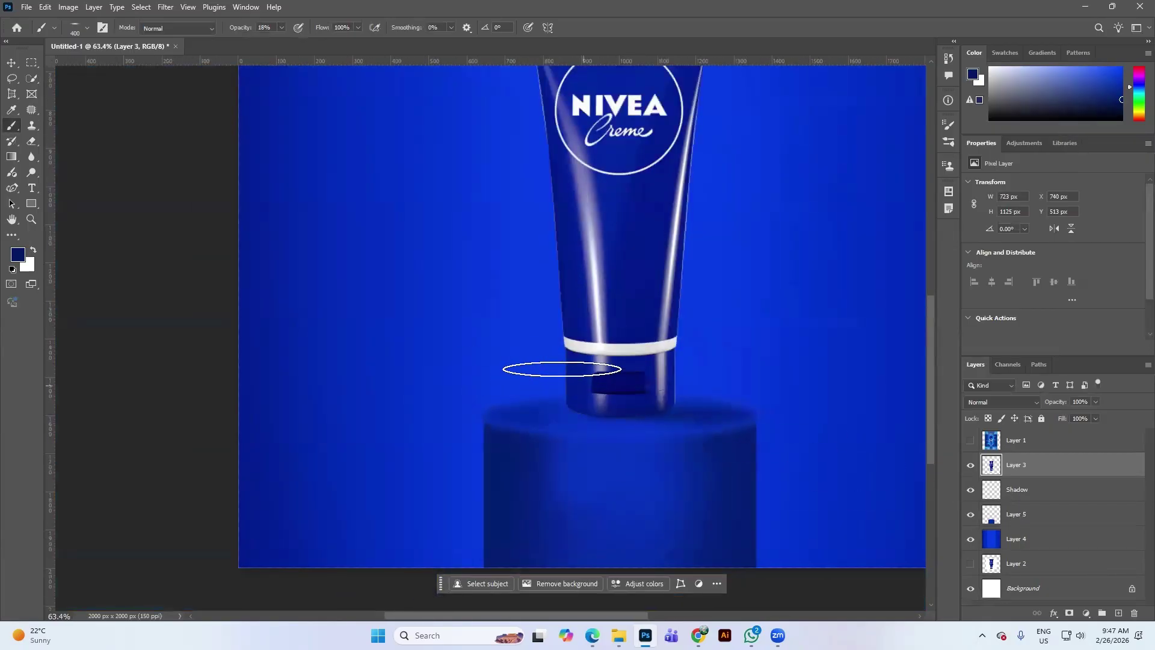
scroll(646, 422, "down", 3)
scroll(643, 421, "up", 4)
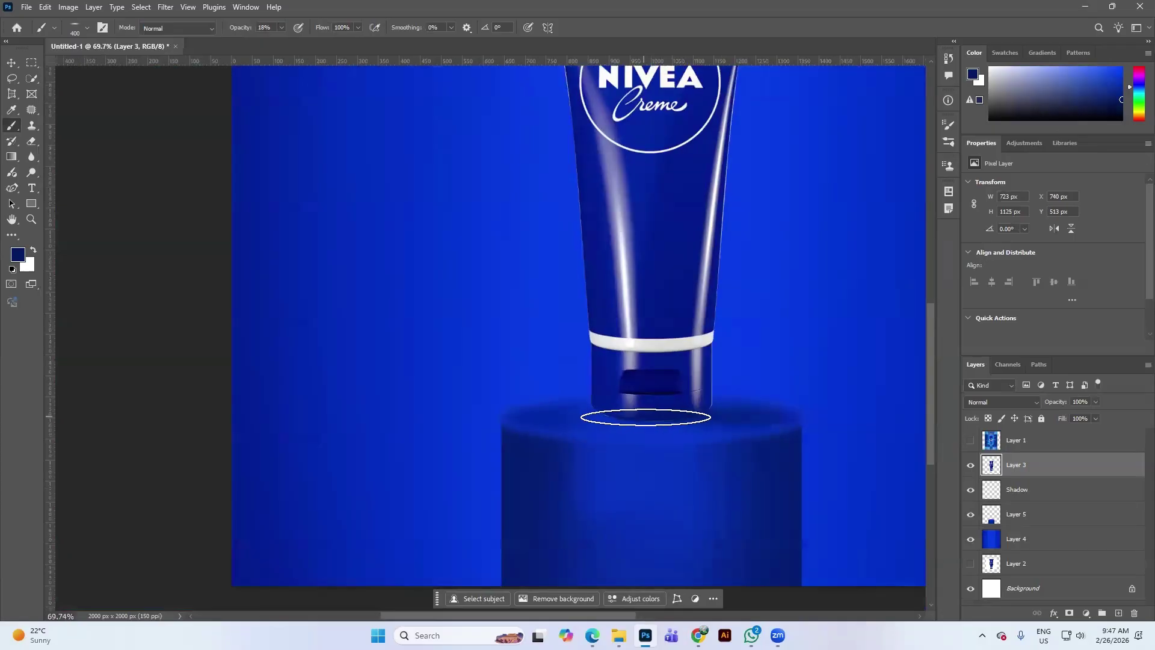
left_click(650, 417)
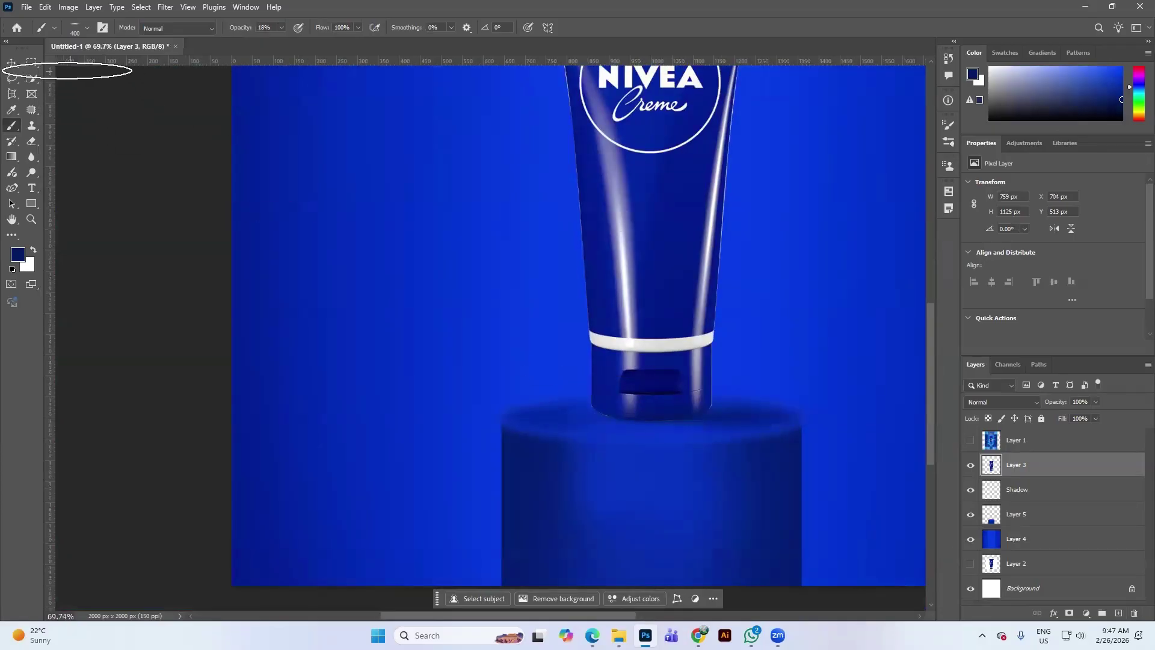
Step: Switch to a round Soft Round brush tip and set its size to 37 px
left_click(68, 25)
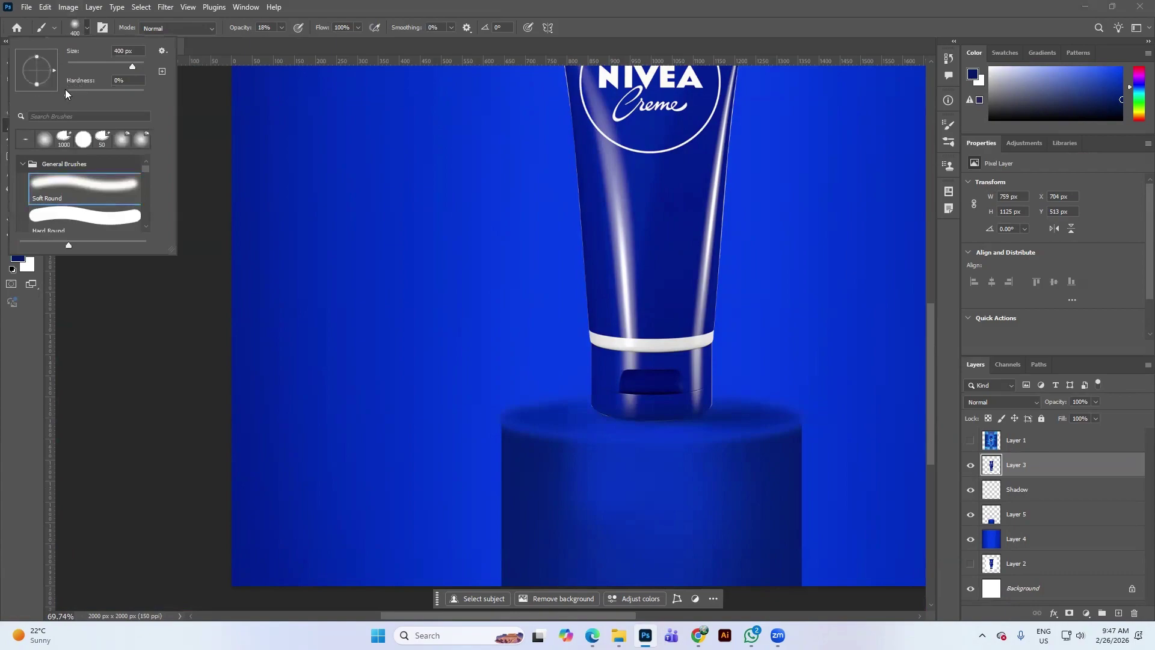
left_click_drag(129, 71, 81, 65)
left_click(237, 50)
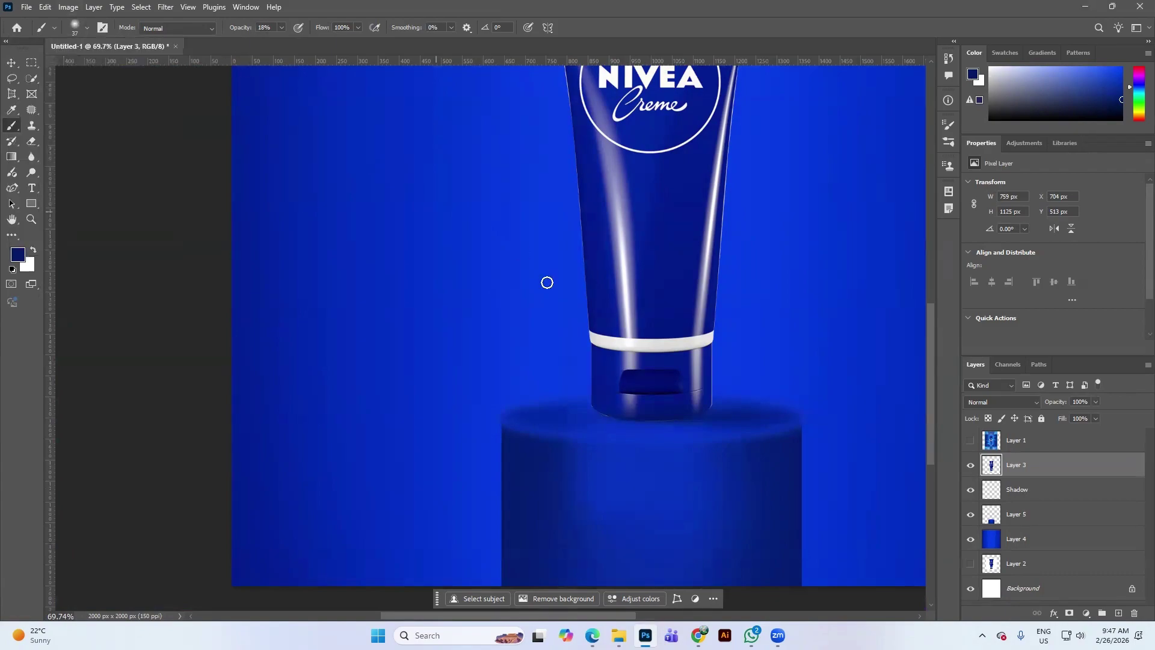
Step: Compare the composition with the tube's Layer 3 hidden and shown
scroll(721, 377, "down", 3)
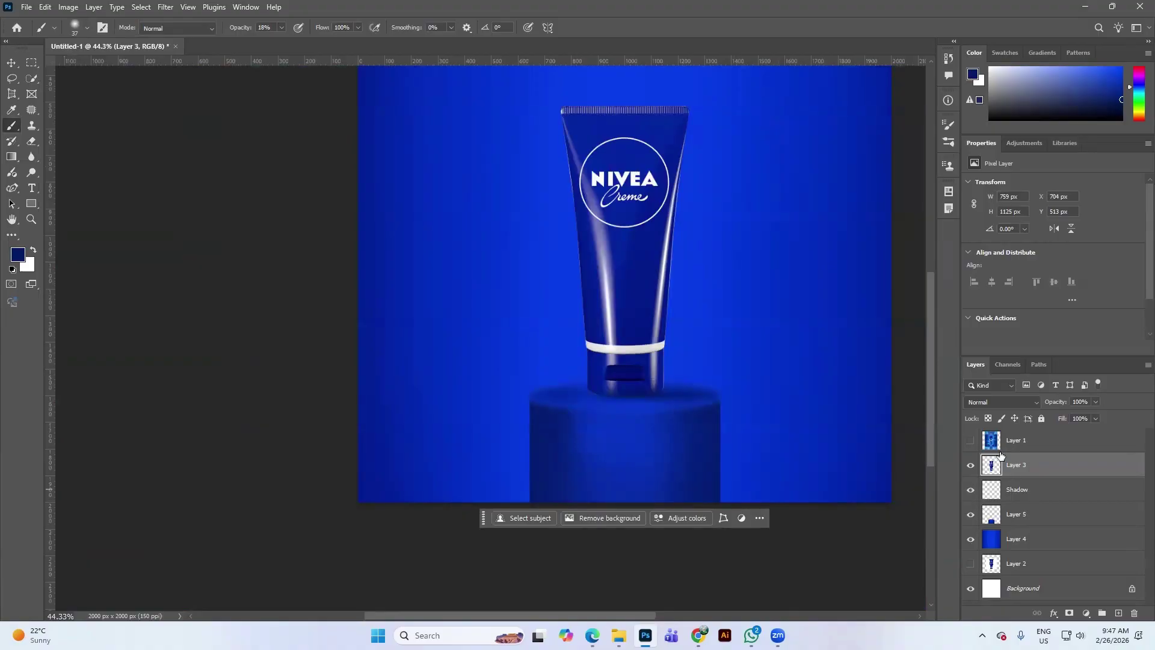
left_click(969, 466)
left_click(970, 466)
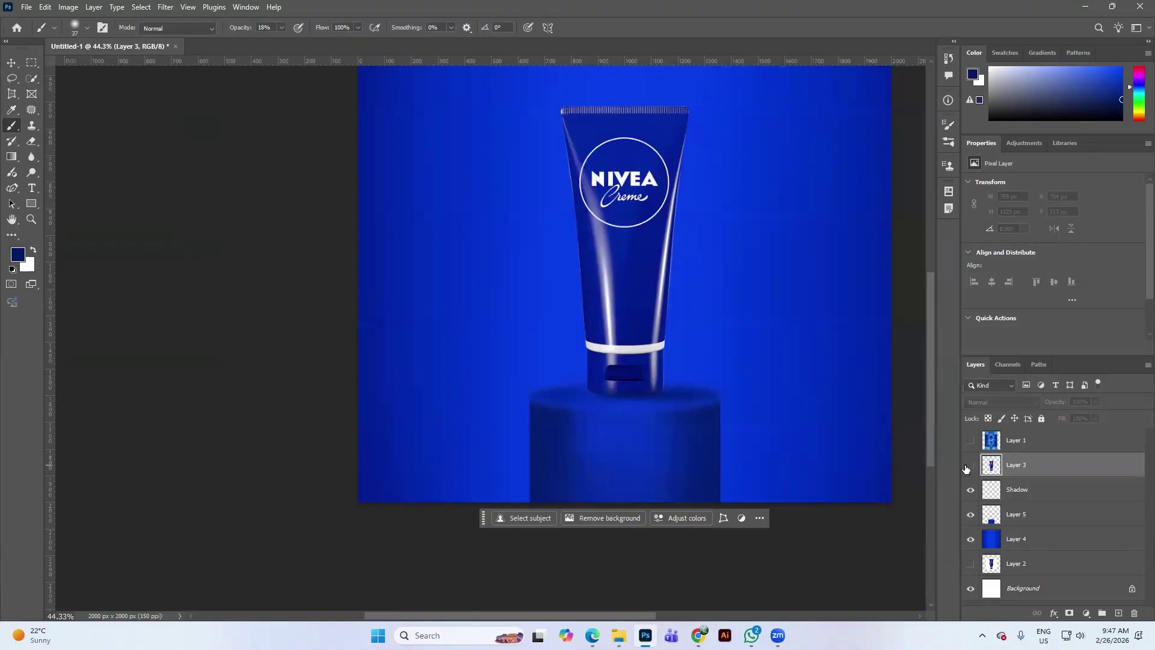
left_click(969, 466)
left_click(969, 466)
left_click(969, 466)
left_click(970, 466)
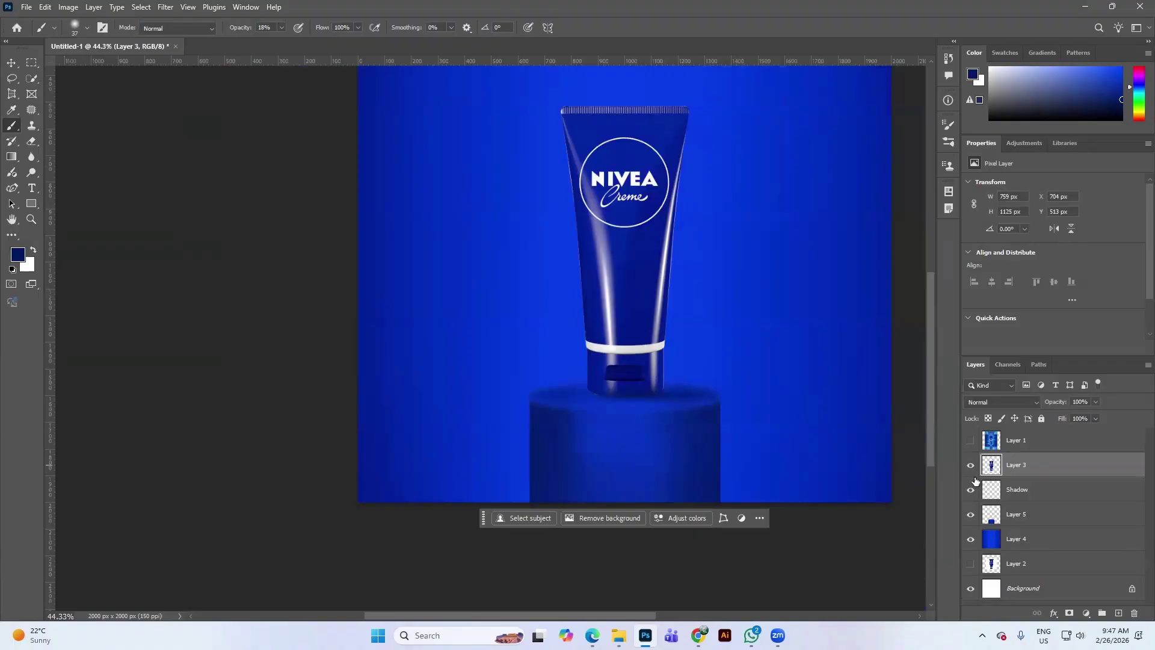
Step: Undo the extra shadow dabs on Layer 3 and check the podium with the tube layer hidden
key("ctrl+comma")
key("ctrl+comma")
key("ctrl+comma")
key("ctrl+comma")
key("ctrl+comma")
key("ctrl+comma")
left_click(971, 490)
left_click(969, 465)
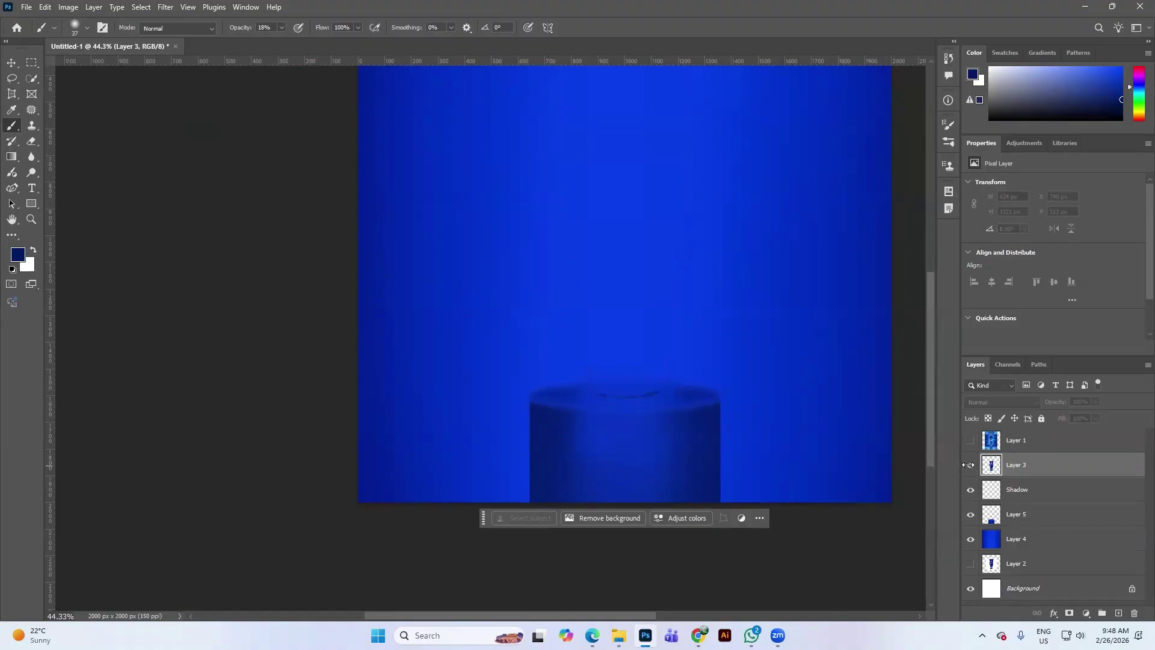
left_click(969, 466)
Step: Paint the Shadow layer along the tube cap's bottom edge with the 37 px soft brush, raising the brush opacity from 18% to 36%
left_click(1017, 488)
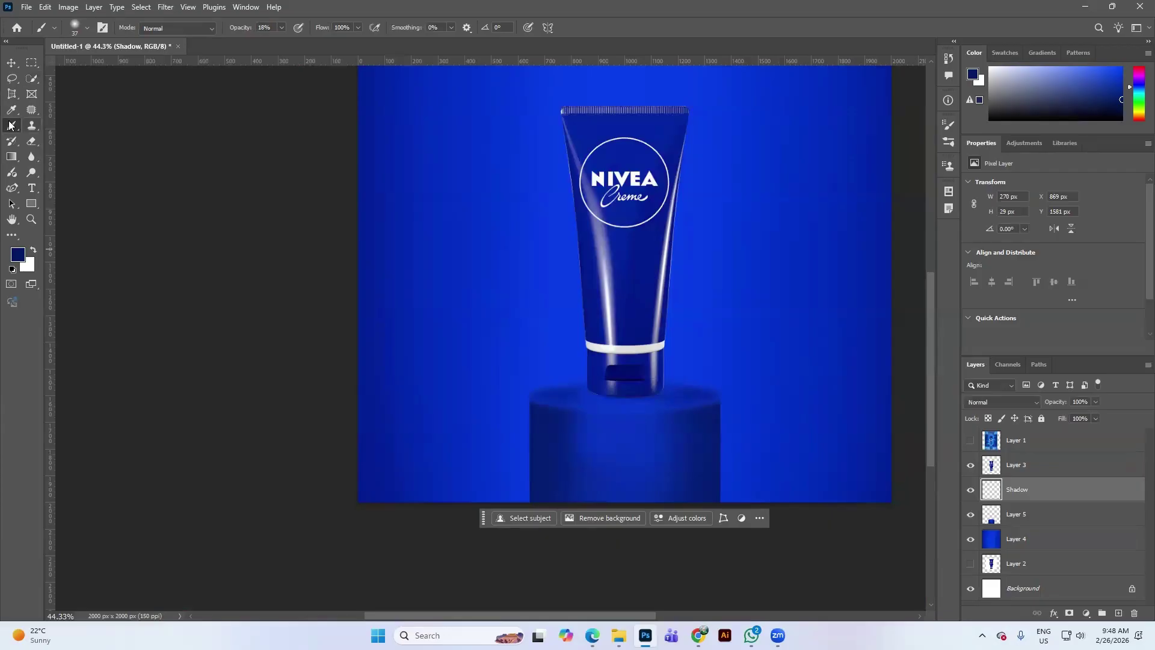
scroll(653, 401, "up", 3)
mouse_move(579, 393)
left_mouse_down()
mouse_move(570, 390)
mouse_move(658, 388)
mouse_move(549, 384)
mouse_move(620, 391)
left_mouse_up()
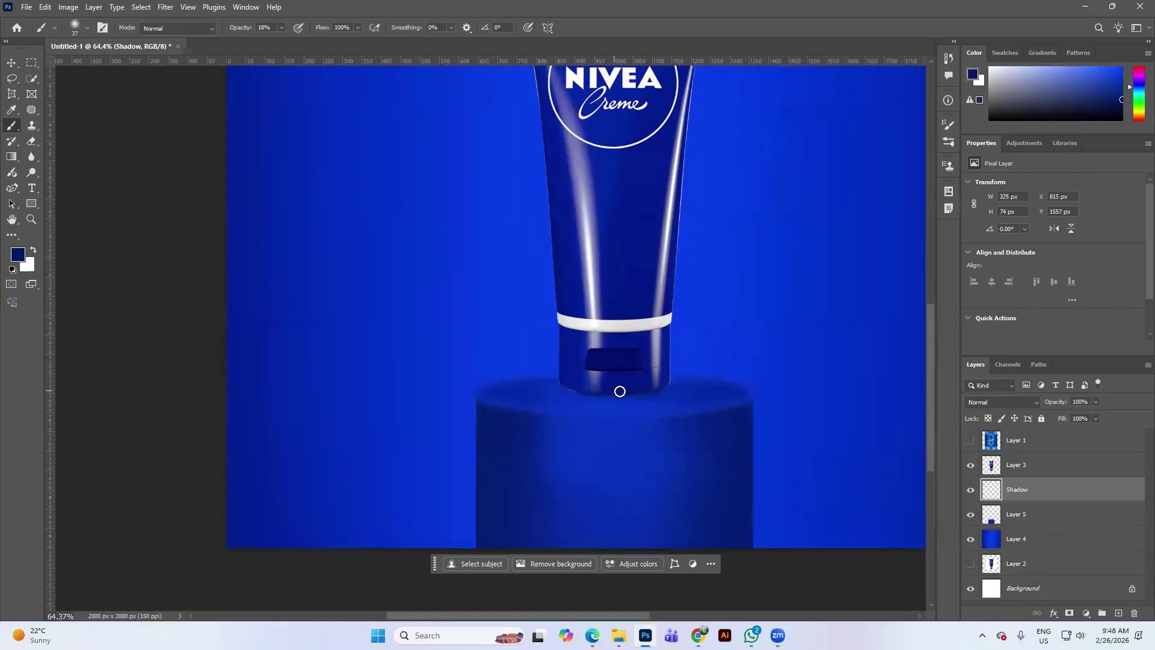
left_click(281, 27)
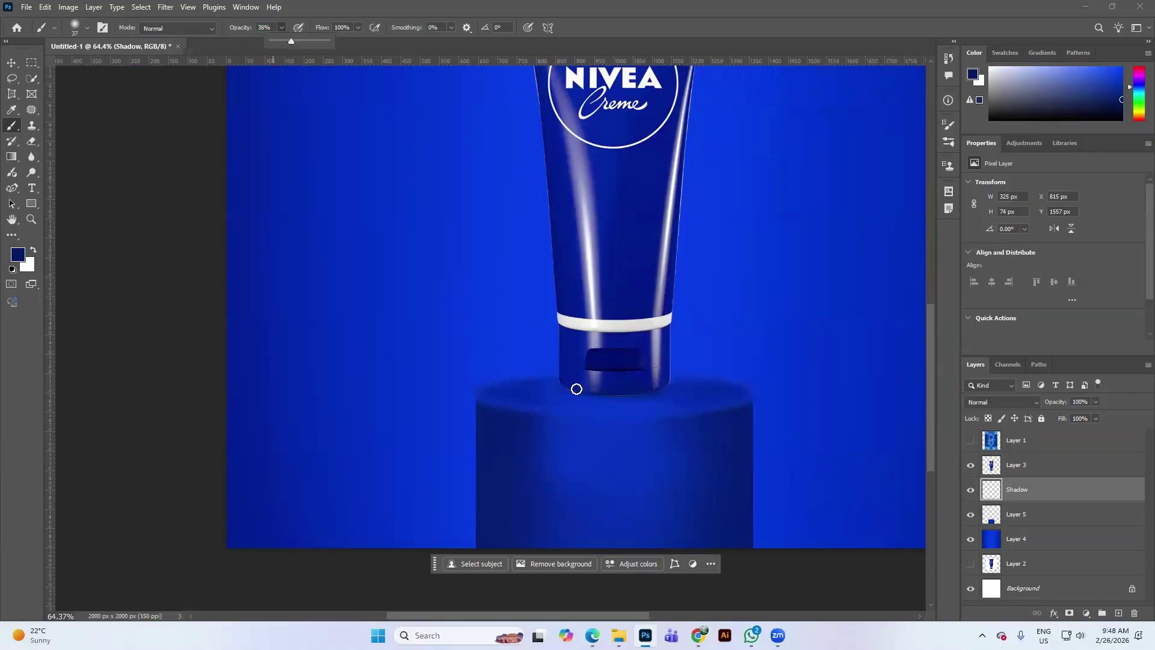
mouse_move(576, 390)
left_mouse_down()
mouse_move(679, 390)
mouse_move(664, 387)
left_mouse_up()
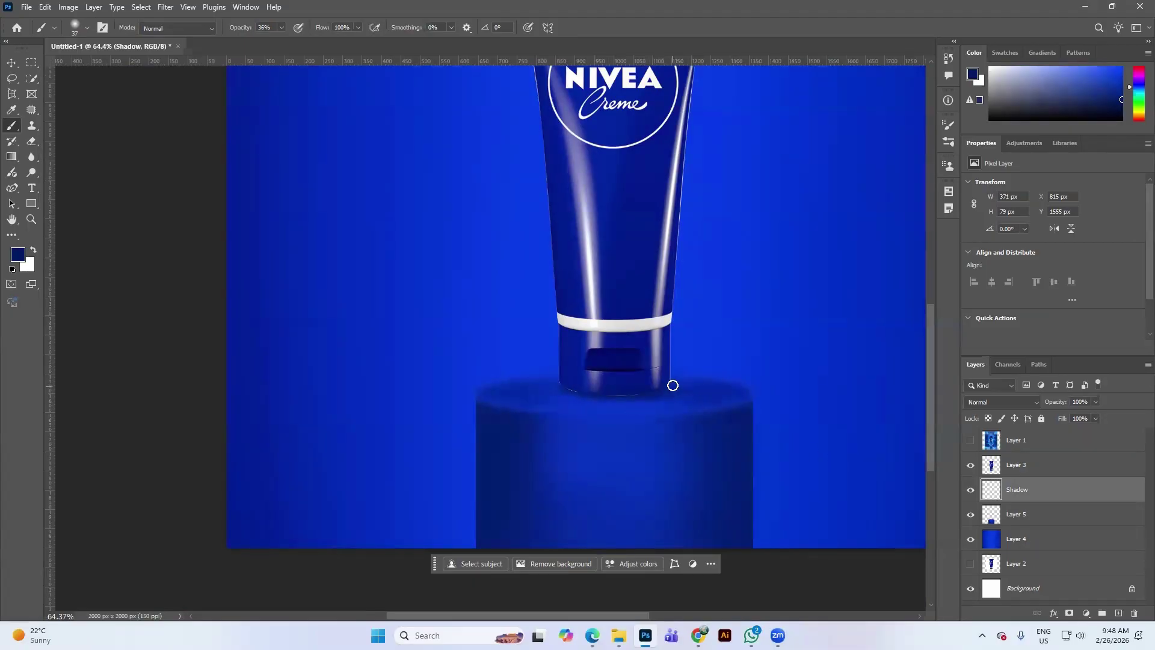
left_click(673, 385)
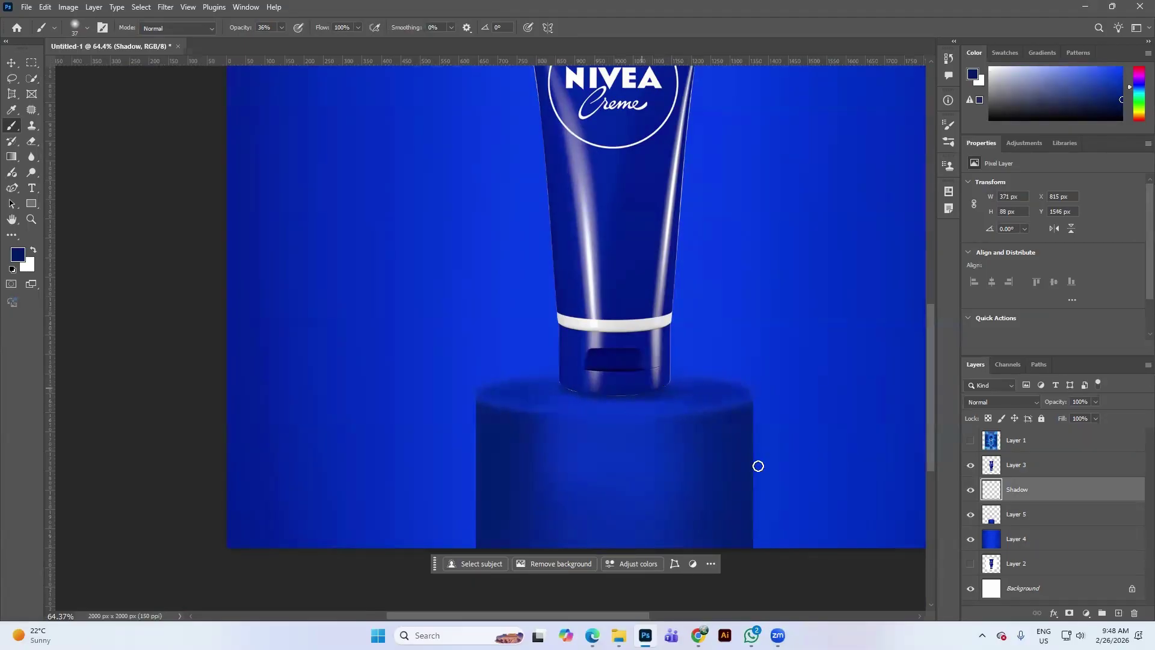
Step: Compare the composition with the Shadow layer hidden and shown, and inspect how the tube sits on the podium
left_click(970, 490)
left_click(969, 490)
left_click(970, 491)
left_click(970, 490)
scroll(581, 383, "down", 5)
key("v")
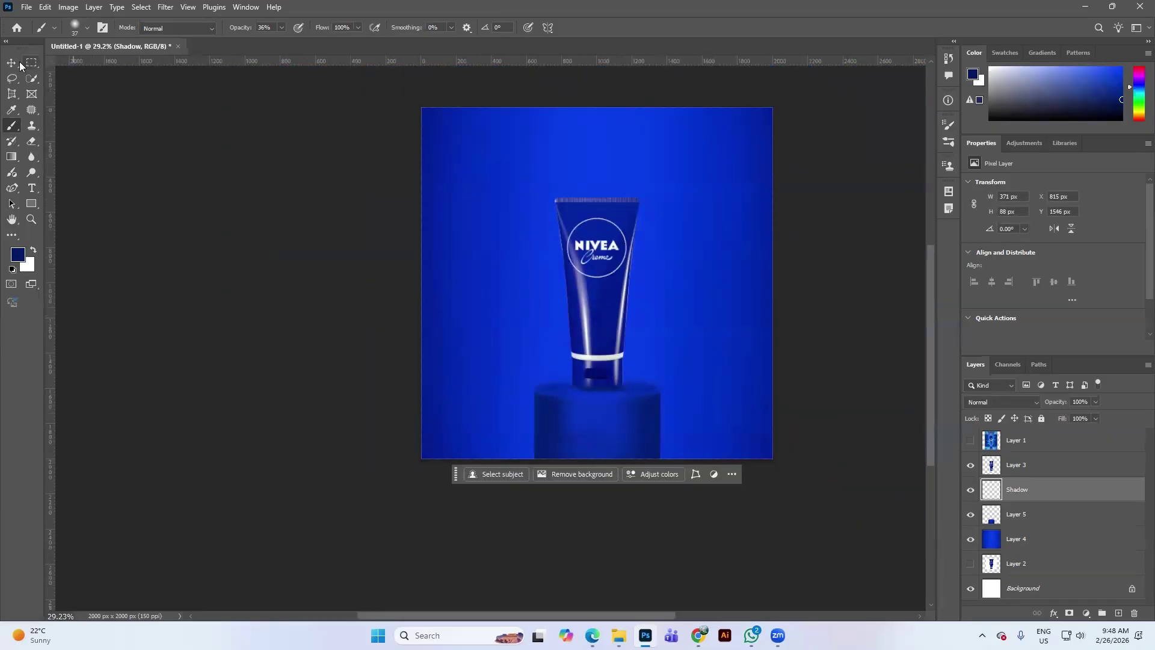
left_click_drag(845, 359, 796, 368)
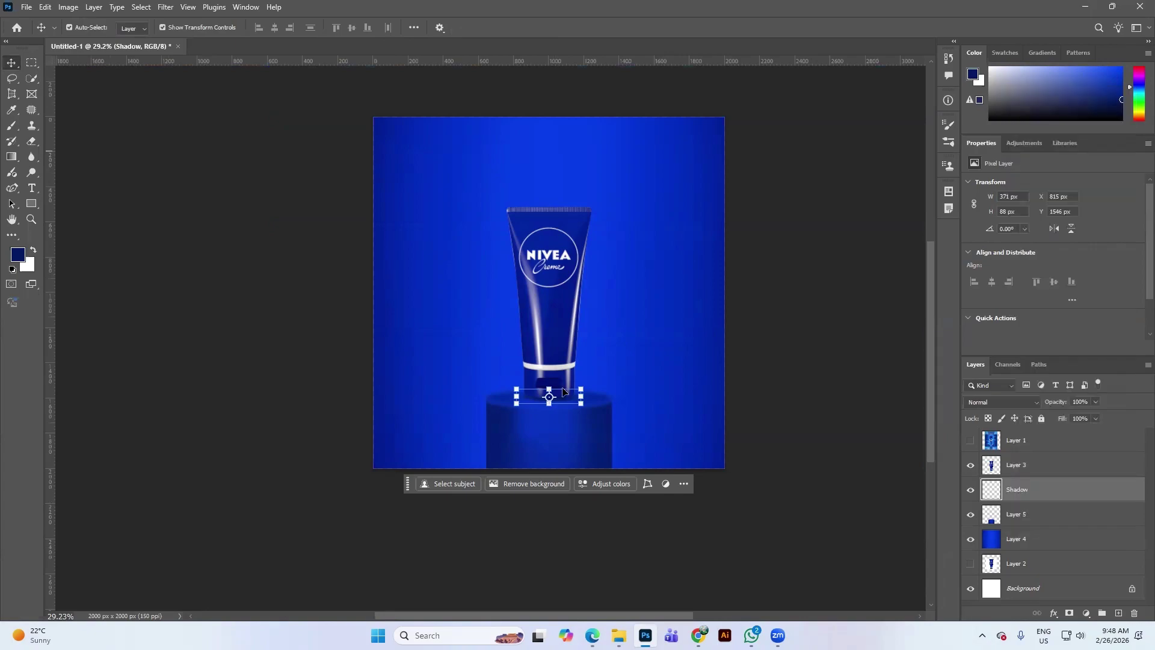
left_click(563, 391)
scroll(548, 364, "up", 5)
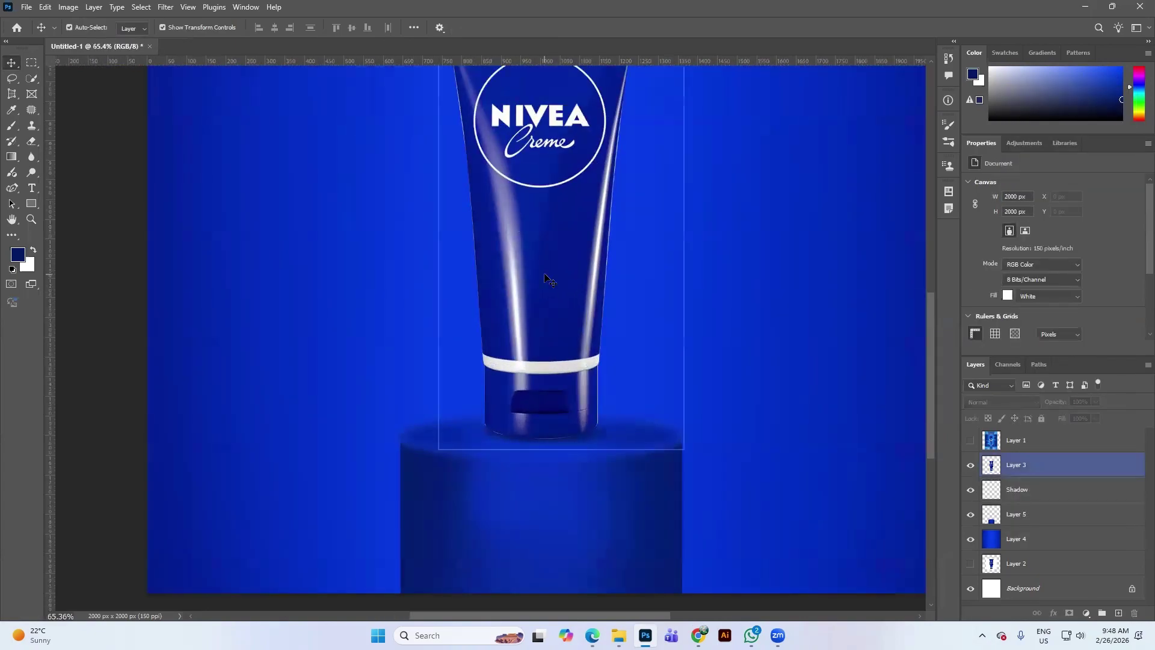
scroll(545, 250, "down", 3)
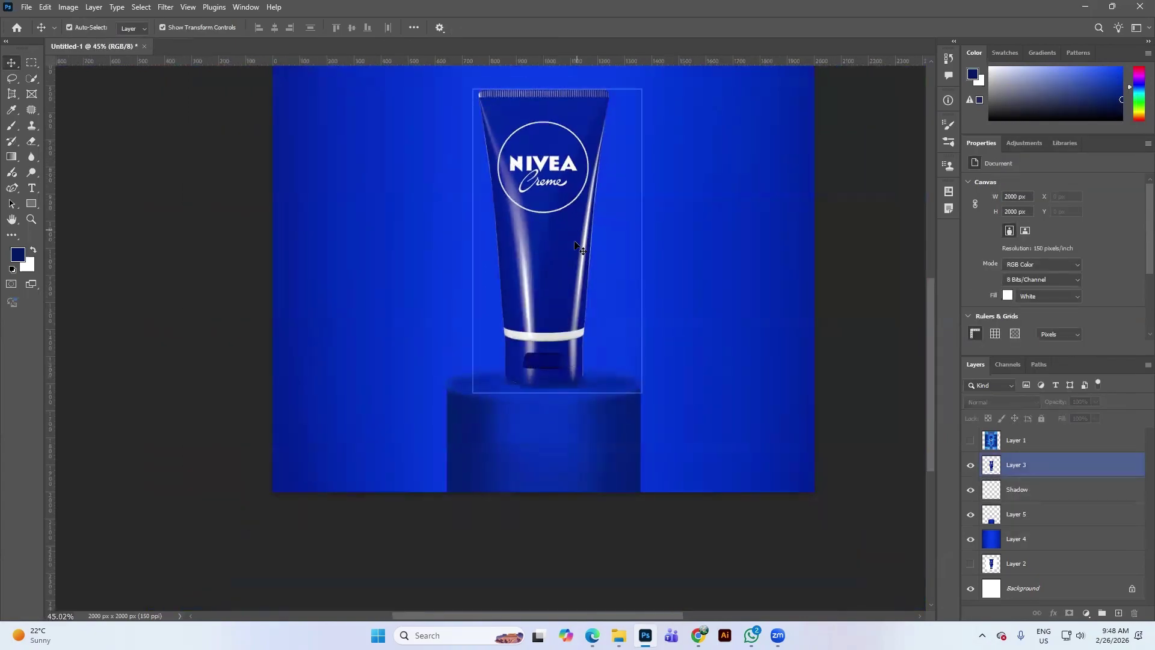
Step: Duplicate Layer 3 and flip the original vertically about a reference point at the cap's base, mirroring the tube downward over the podium
left_click(1017, 465)
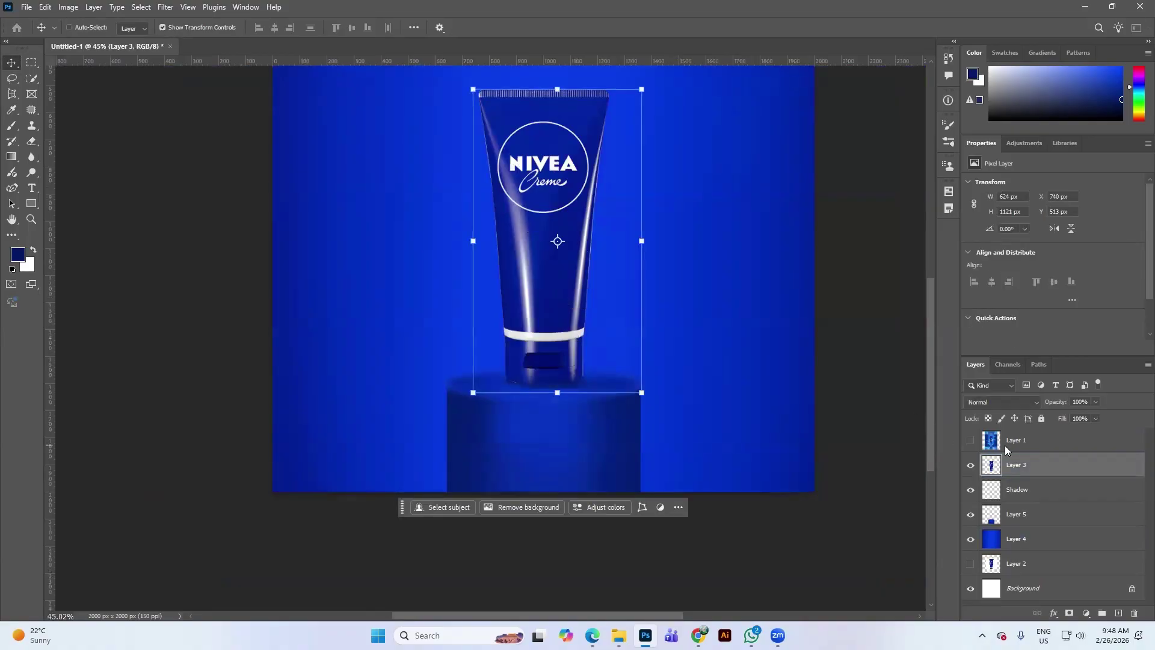
key("ctrl+j")
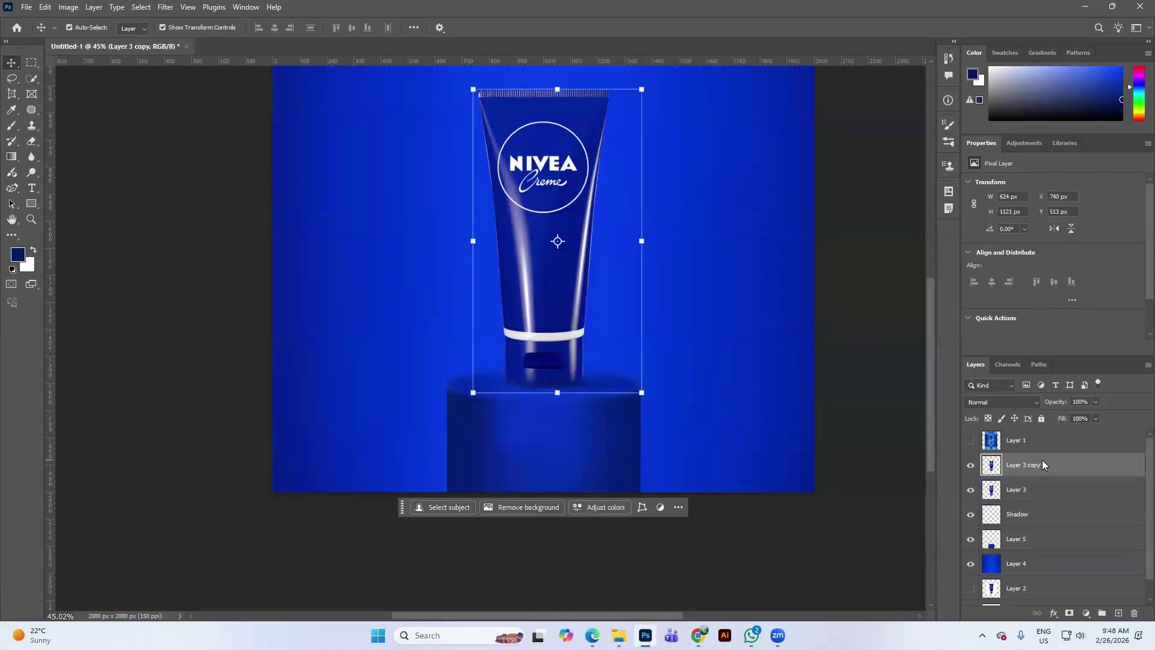
left_click(1046, 487)
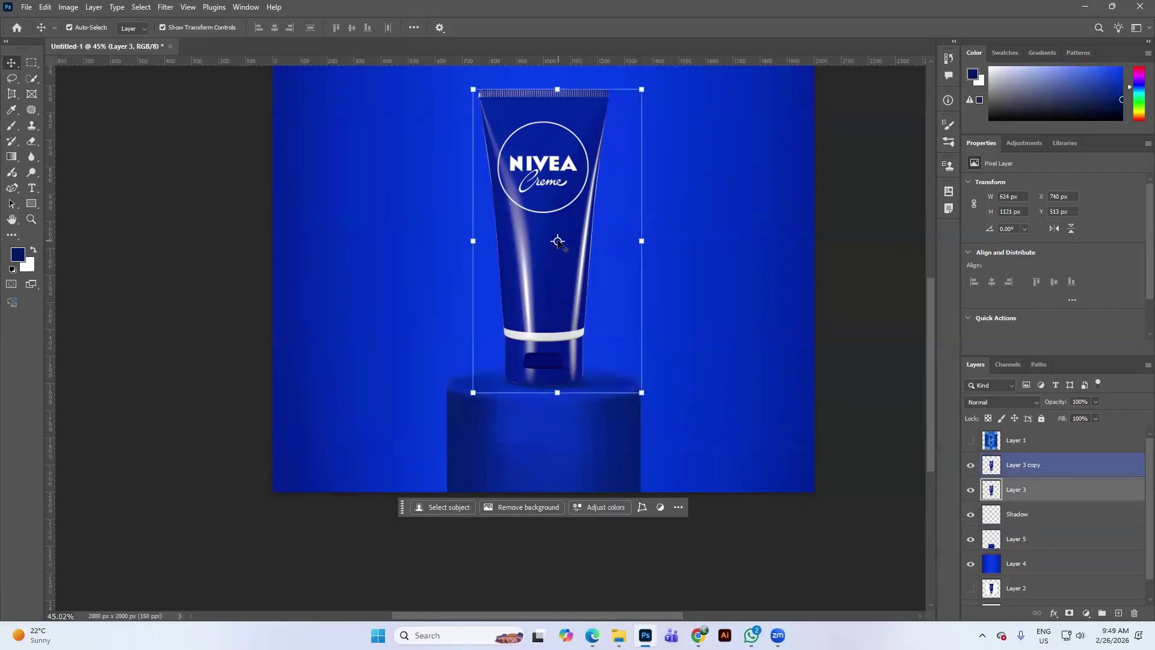
left_click_drag(558, 241, 554, 319)
left_click_drag(550, 361, 547, 385)
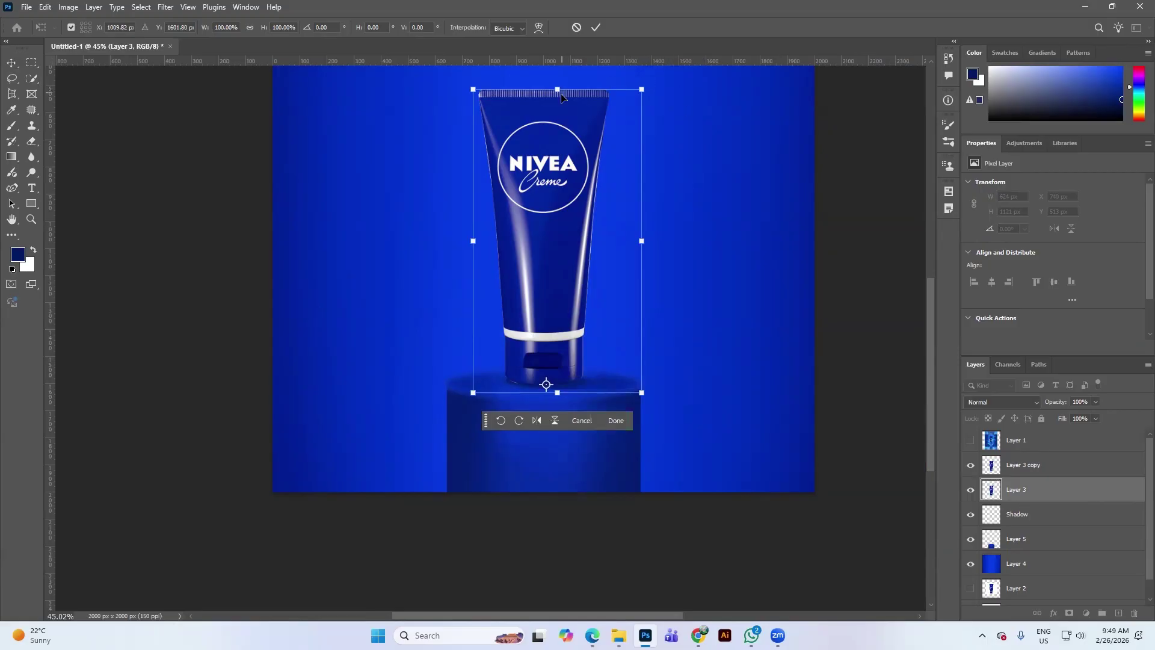
right_click(565, 182)
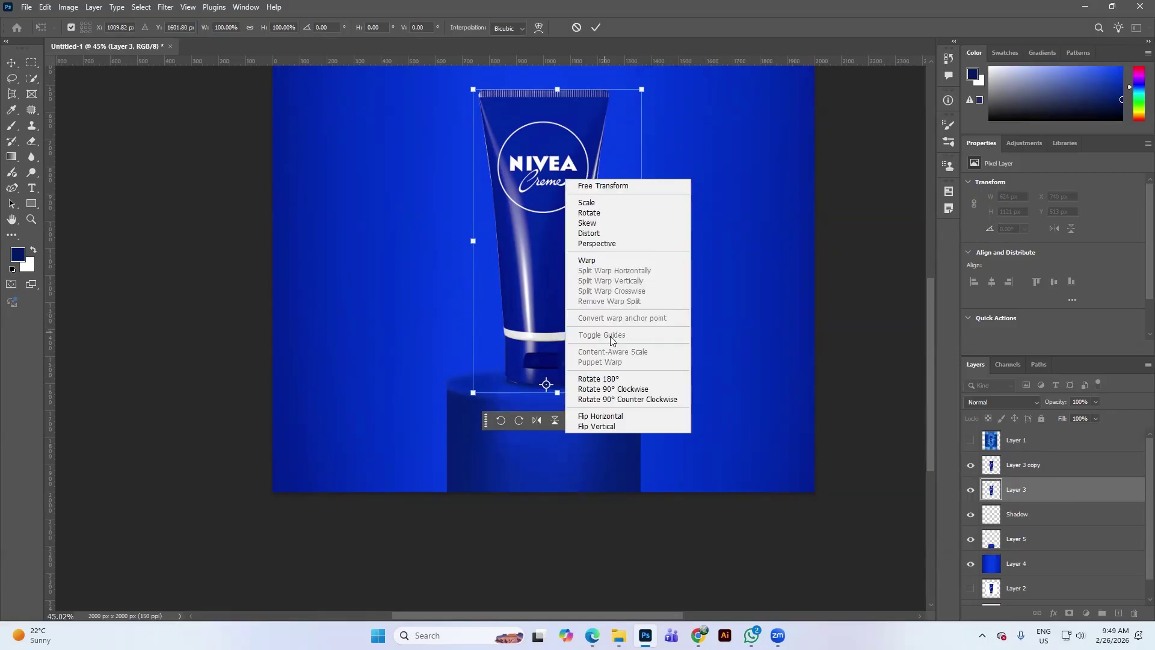
left_click(614, 425)
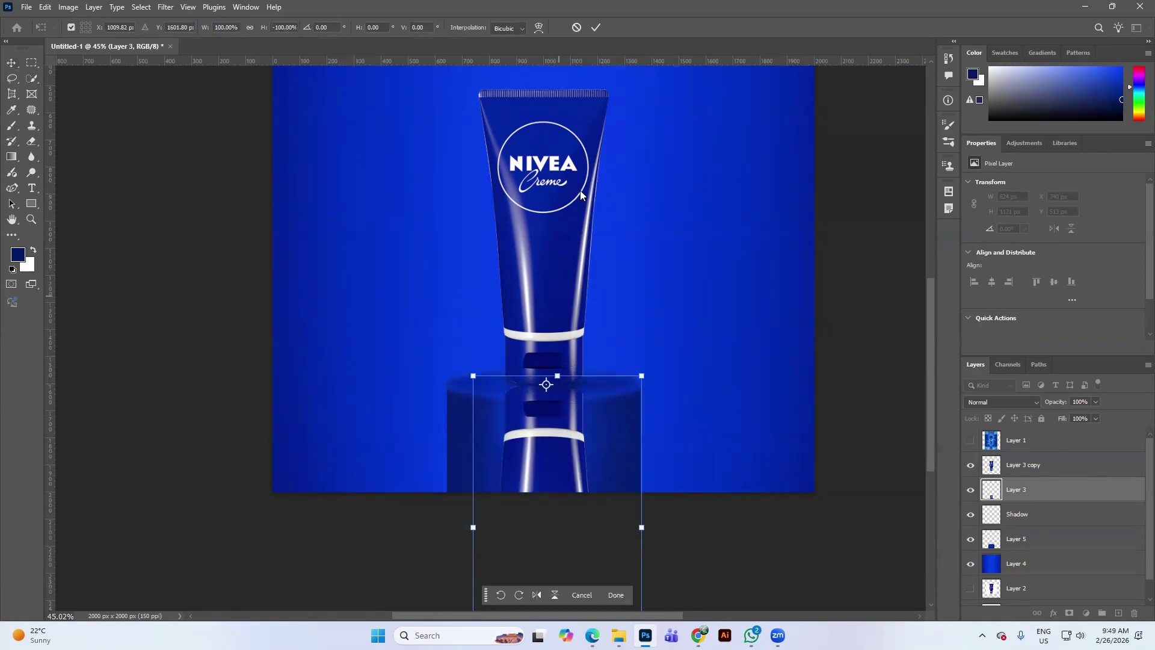
left_click(598, 28)
Step: Shift the flipped Layer 3 slightly upward beneath the tube's cap and add a layer mask to it
left_click_drag(551, 435, 554, 429)
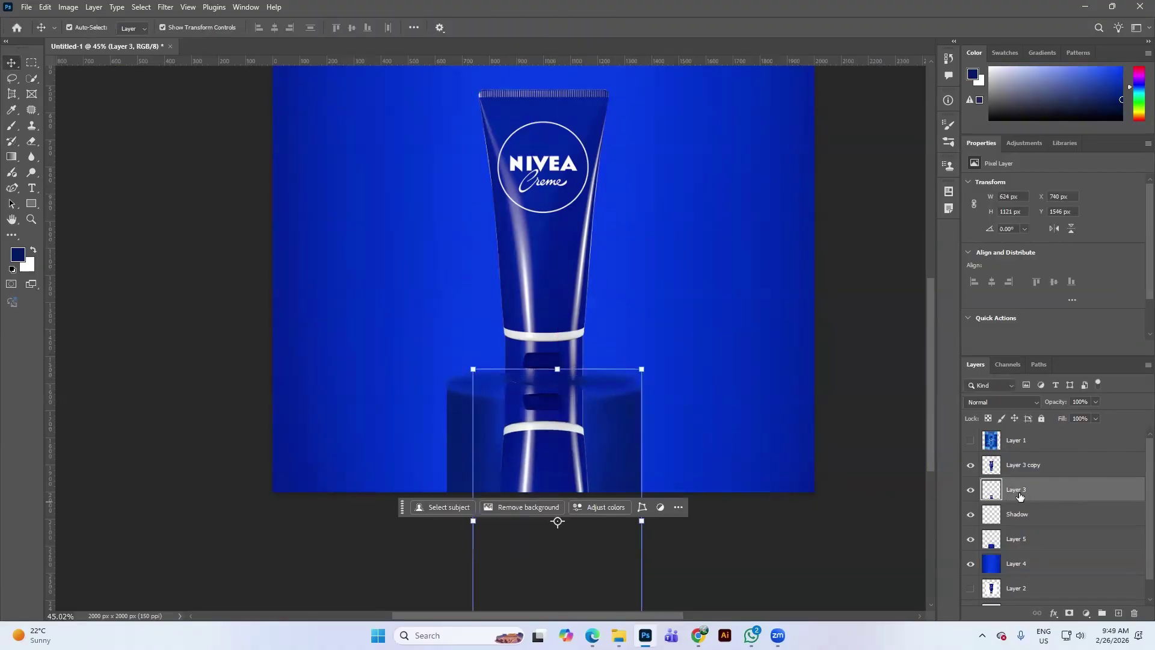
left_click(1069, 613)
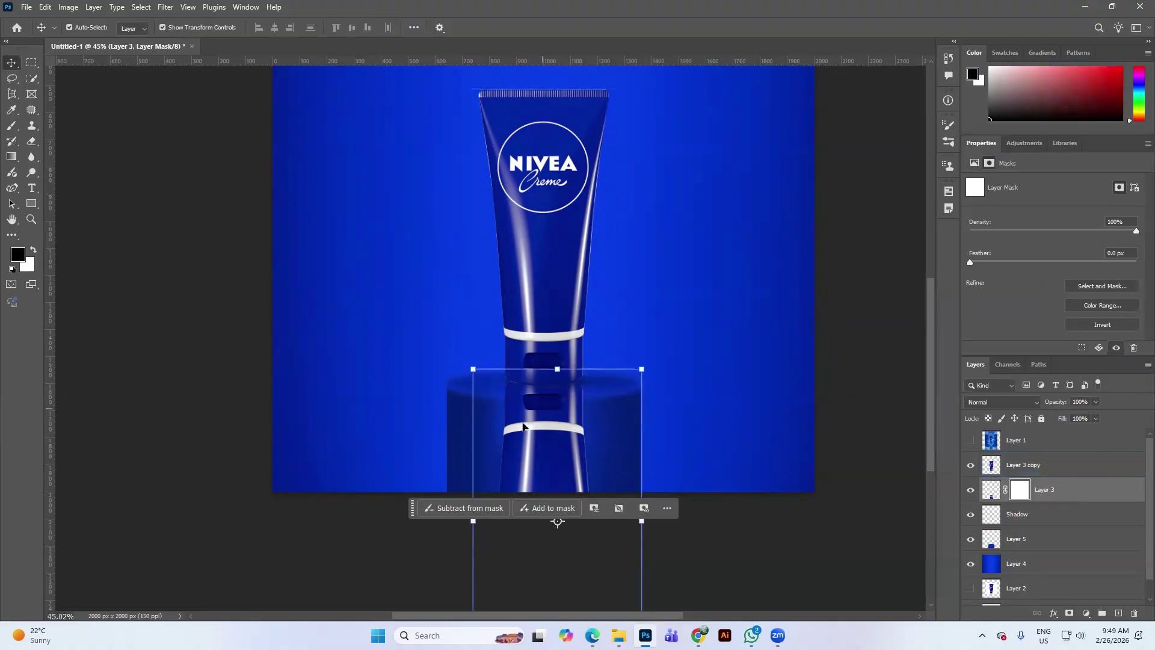
Step: Fade the flipped tube on Layer 3's mask with a linear black-to-white gradient running from the canvas's bottom edge up to mid-tube
left_click(12, 158)
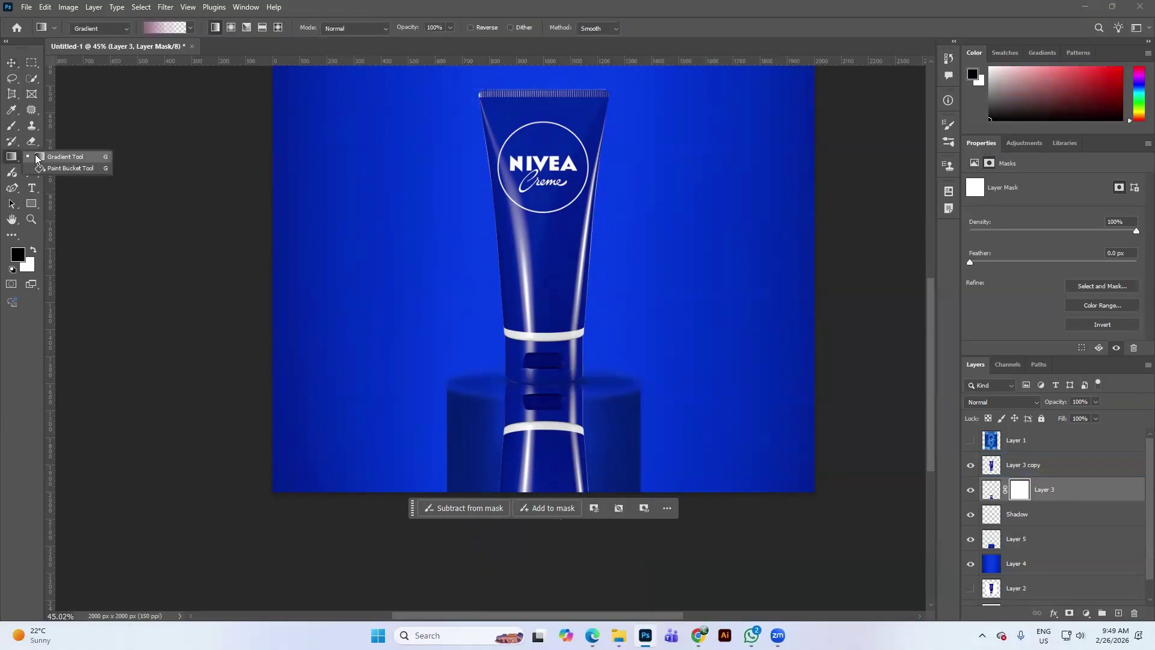
left_click(193, 28)
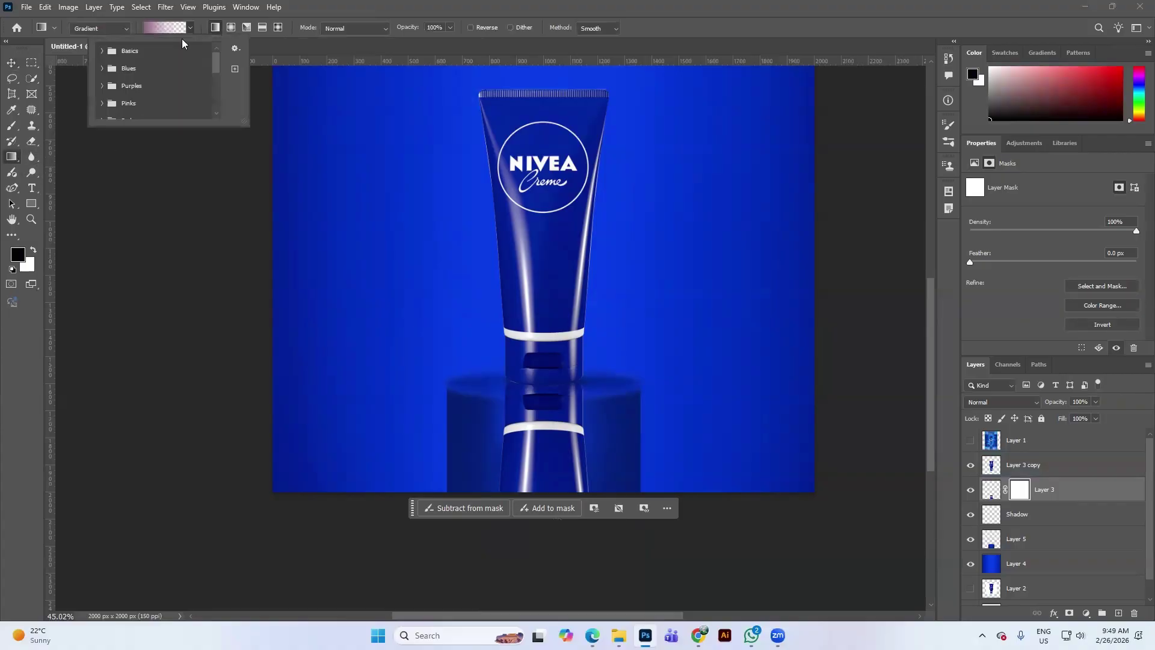
left_click(103, 52)
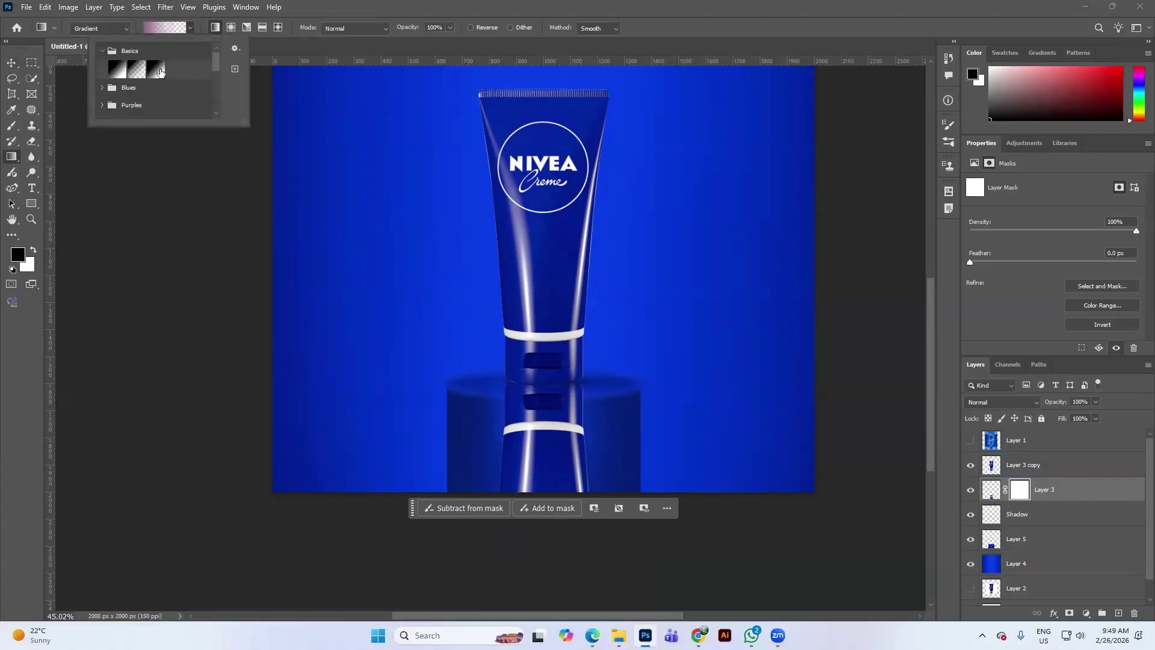
left_click(156, 70)
left_click(187, 29)
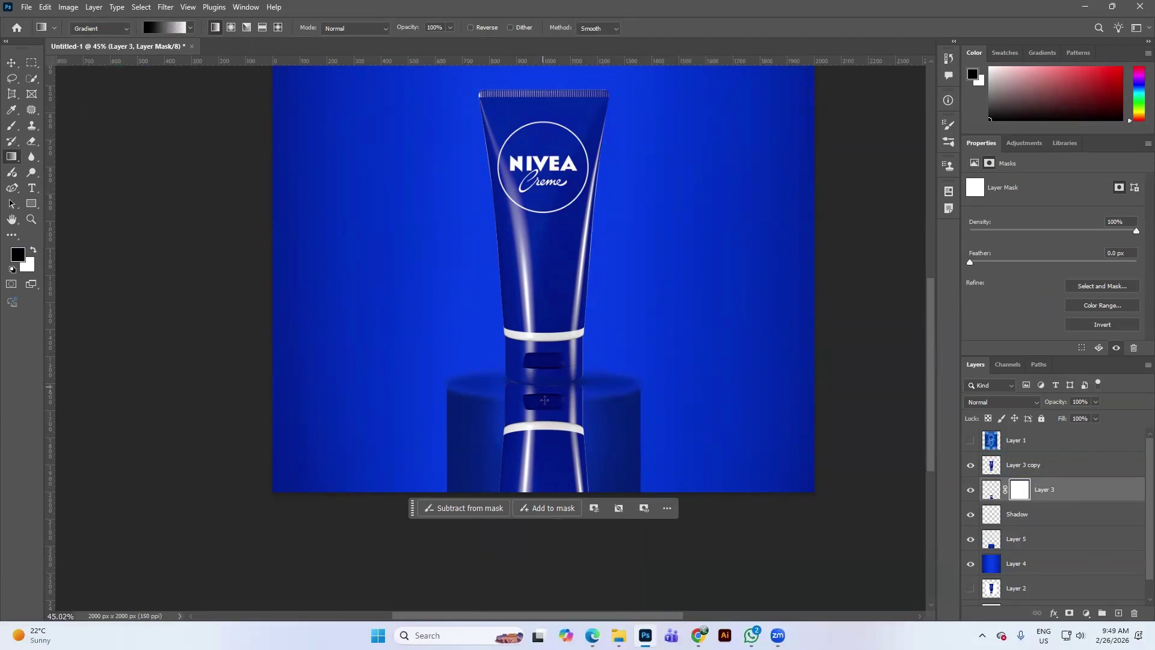
left_click_drag(545, 401, 549, 282)
key("ctrl+z")
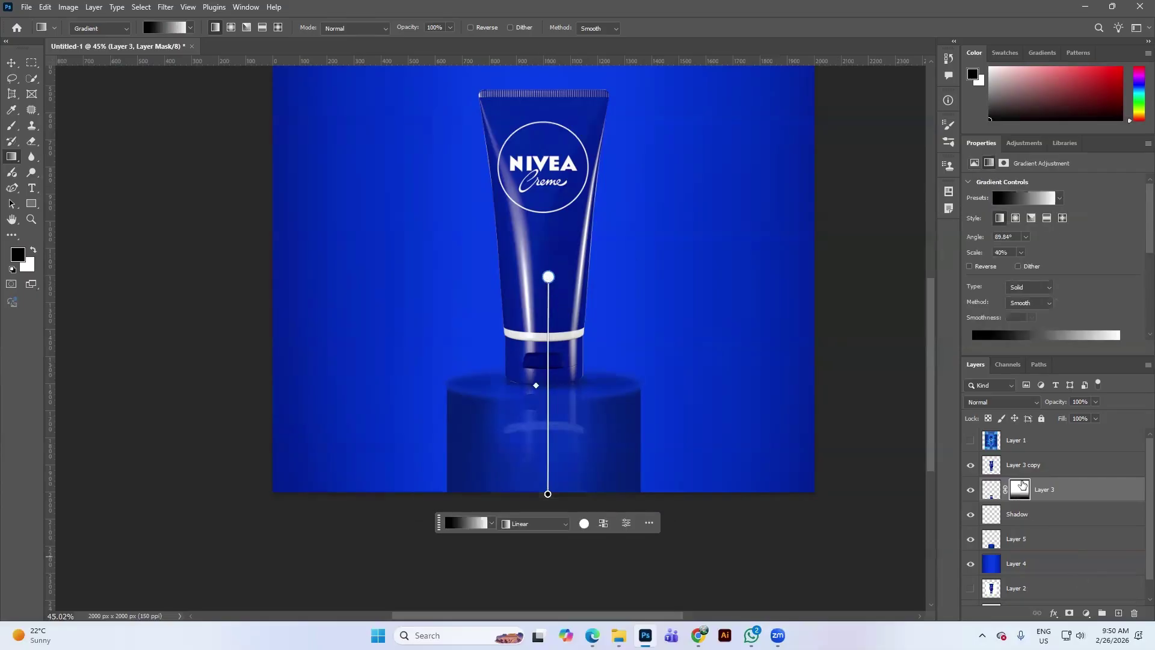
left_click(11, 63)
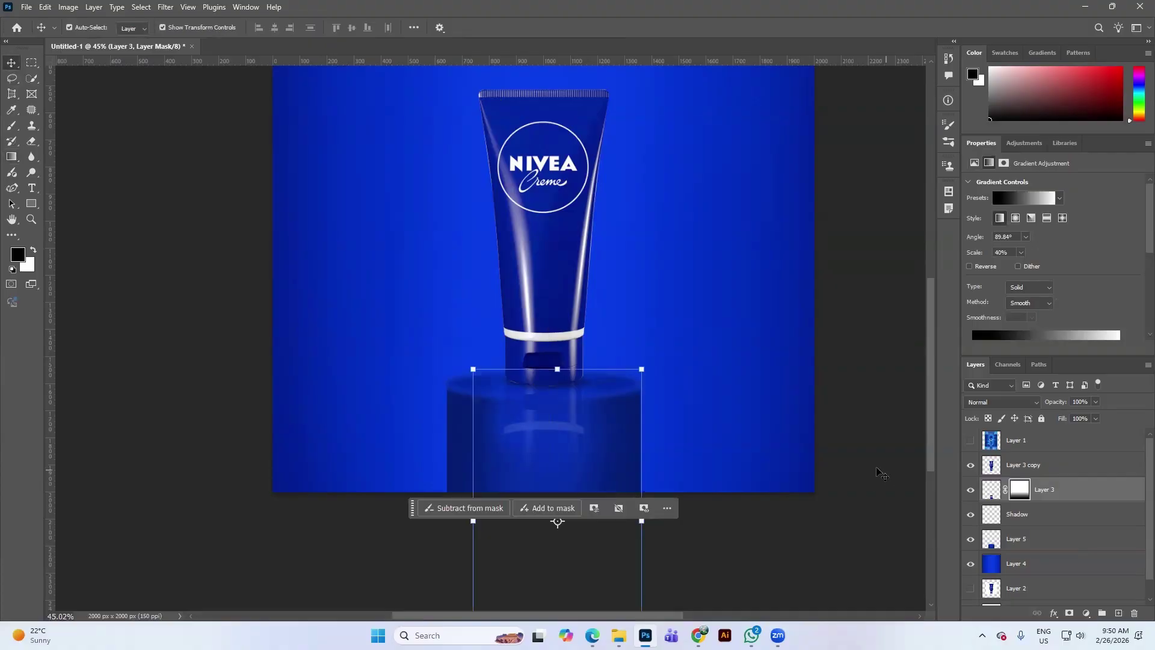
Step: Soften the reflection on the podium by painting Layer 3's mask in black with the soft brush at 600 px and 36% opacity
scroll(550, 425, "up", 5)
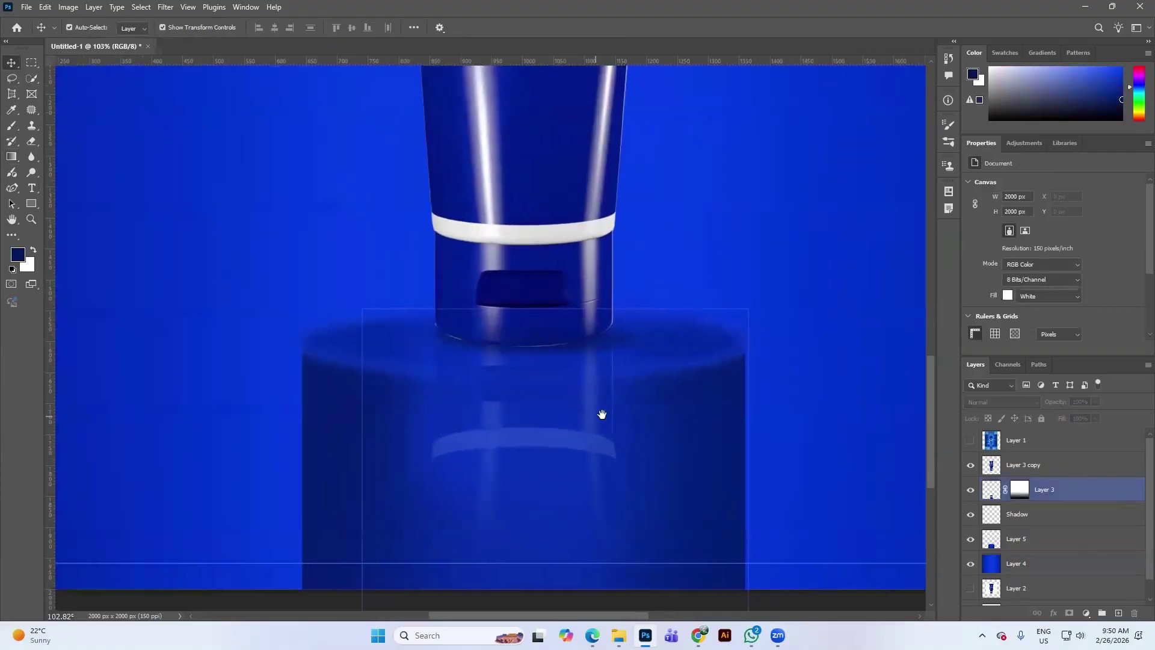
left_click(609, 402)
left_click(552, 432)
left_click(567, 392)
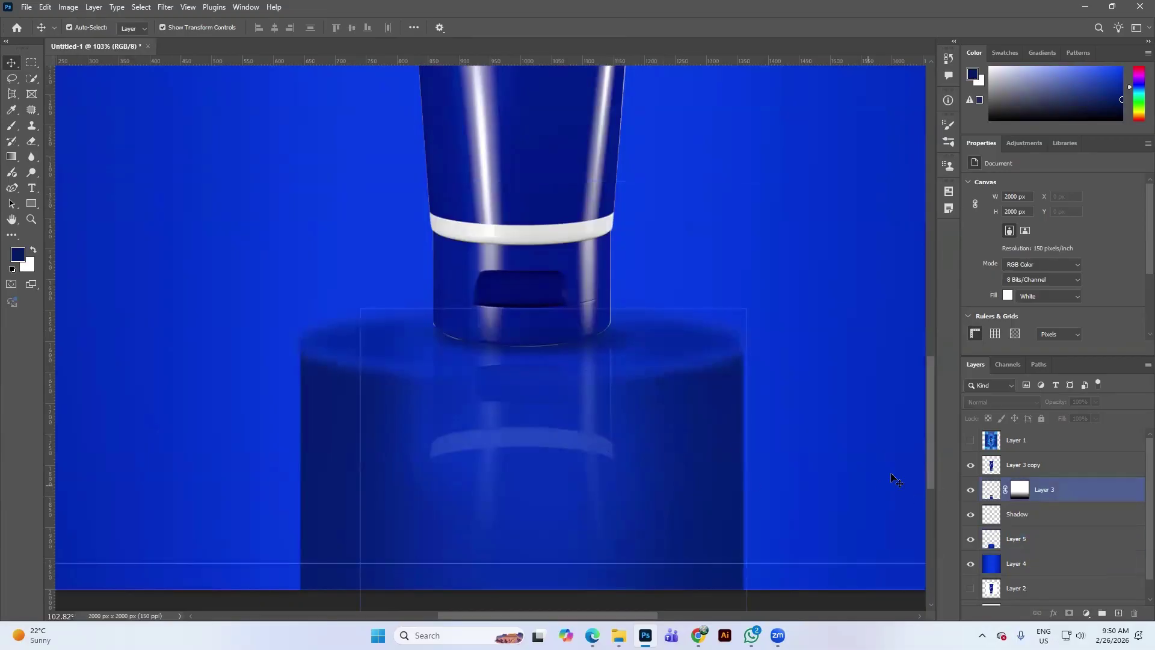
left_click(12, 110)
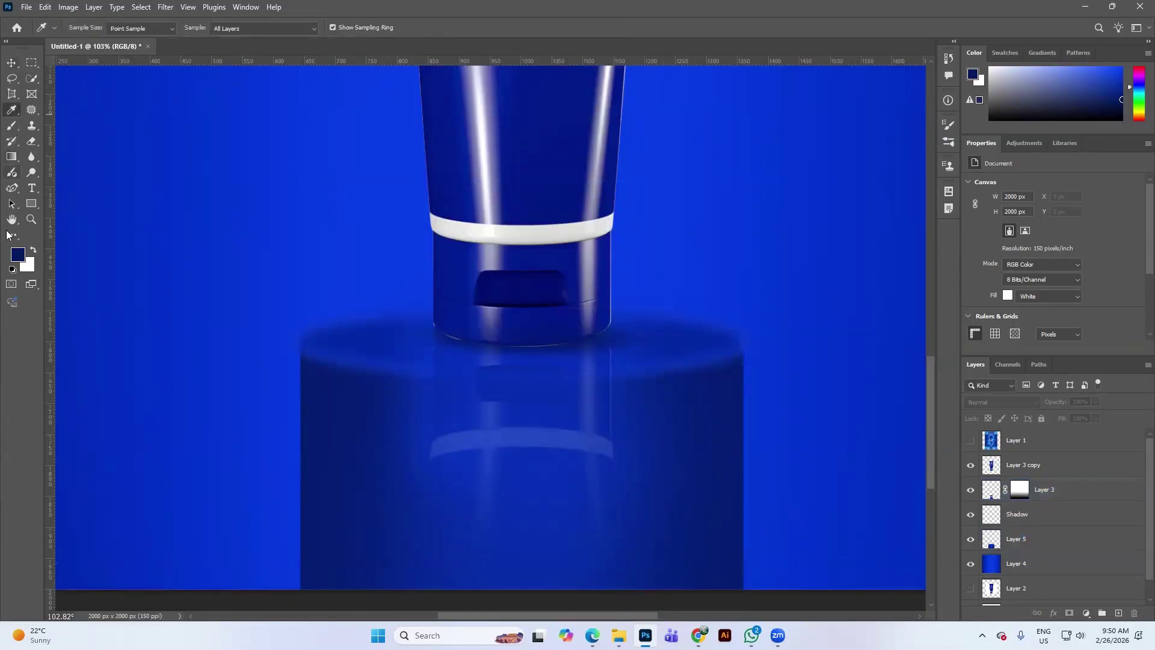
left_click(13, 269)
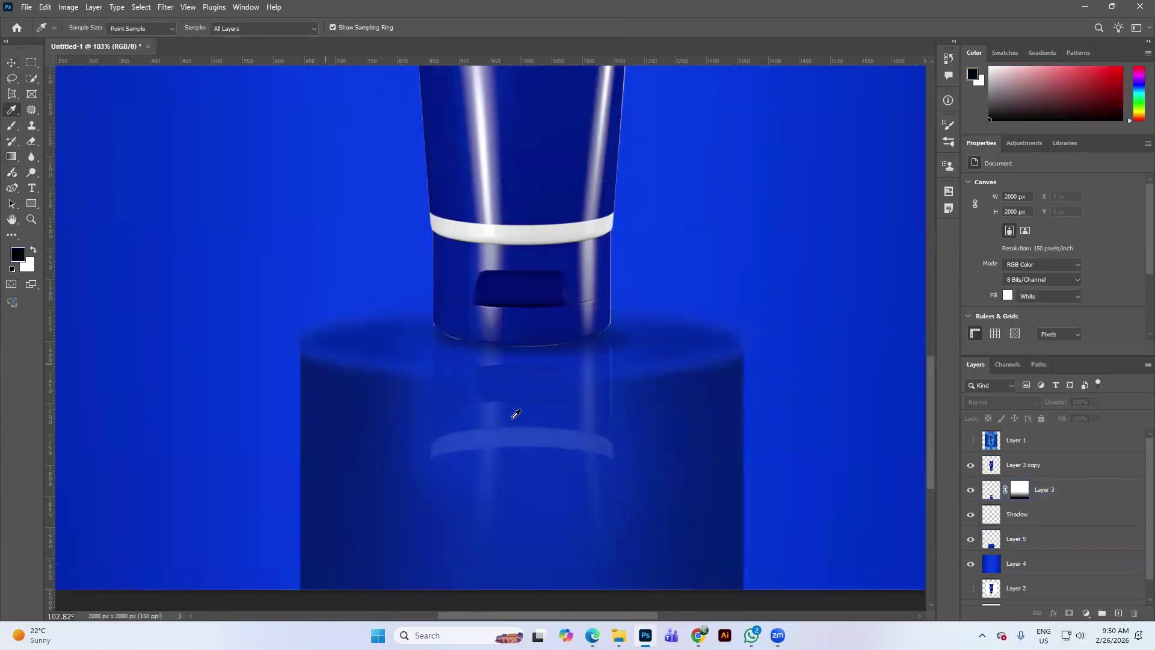
left_click(12, 125)
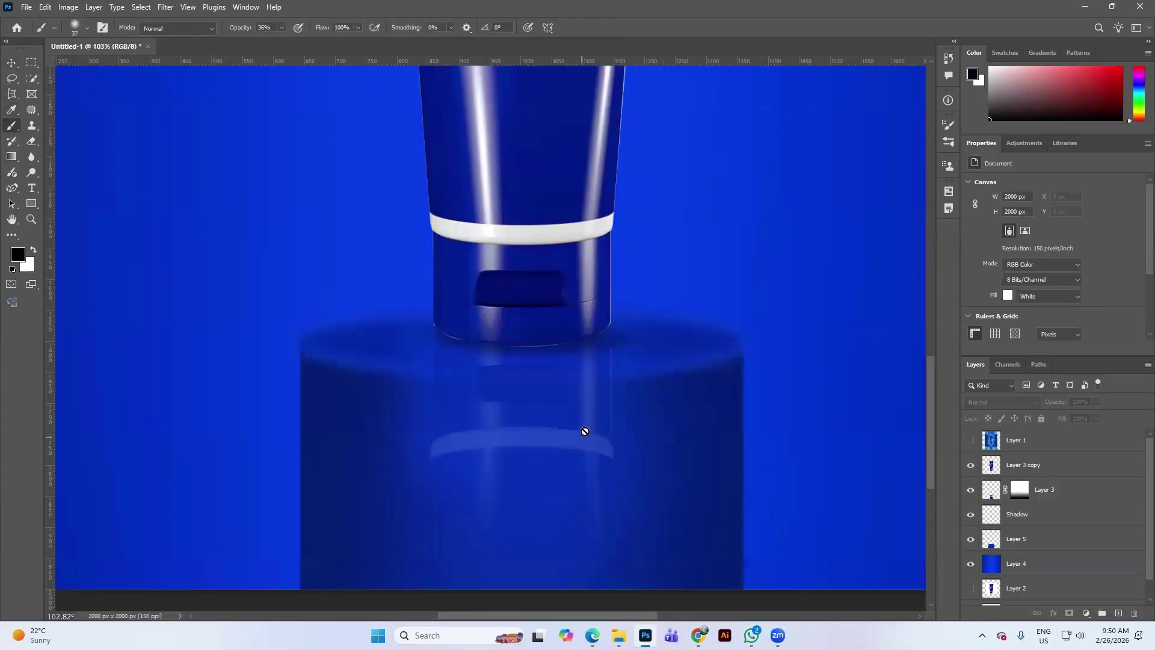
left_click(1020, 489)
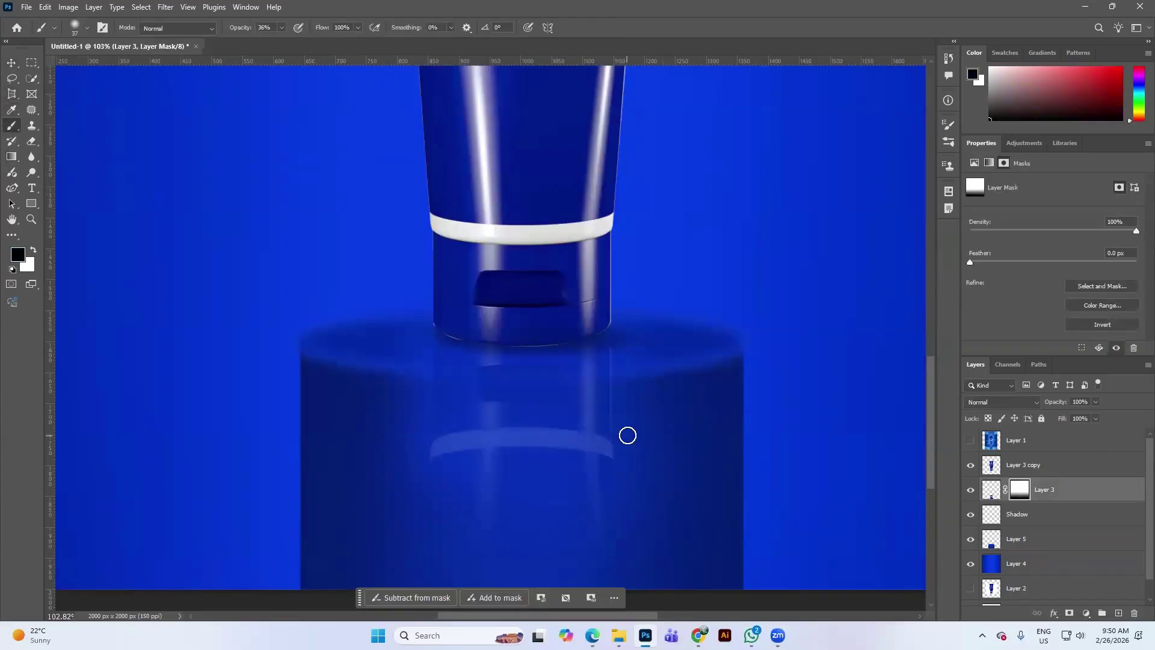
key("bracketright")
key("bracketright")
key("bracketright")
key("bracketright")
key("bracketright")
key("bracketright")
key("bracketright")
key("bracketright")
key("bracketright")
key("bracketright")
key("bracketright")
key("bracketright")
key("bracketright")
key("bracketright")
key("bracketright")
key("bracketright")
key("bracketright")
key("bracketright")
key("bracketright")
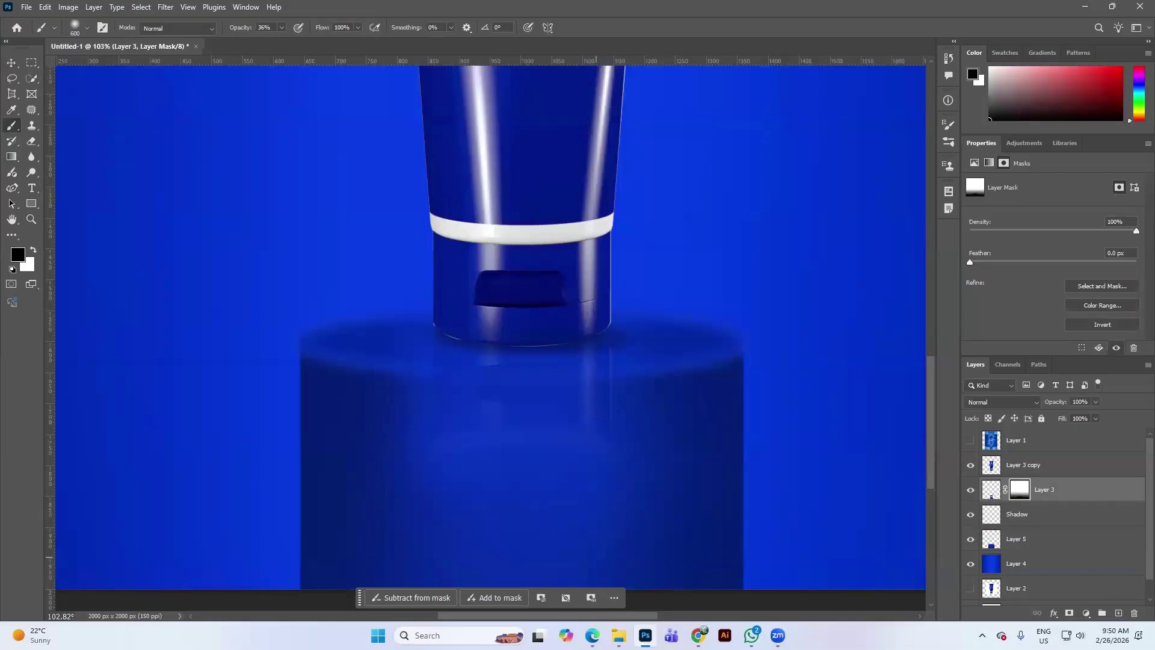
Step: Reduce the brush to 90 px and paint out the remaining reflection streaks below the cap on Layer 3's mask
key("bracketleft")
key("bracketleft")
key("bracketleft")
key("bracketleft")
key("bracketleft")
key("bracketleft")
key("bracketleft")
key("bracketleft")
key("bracketleft")
key("bracketleft")
scroll(572, 458, "down", 2)
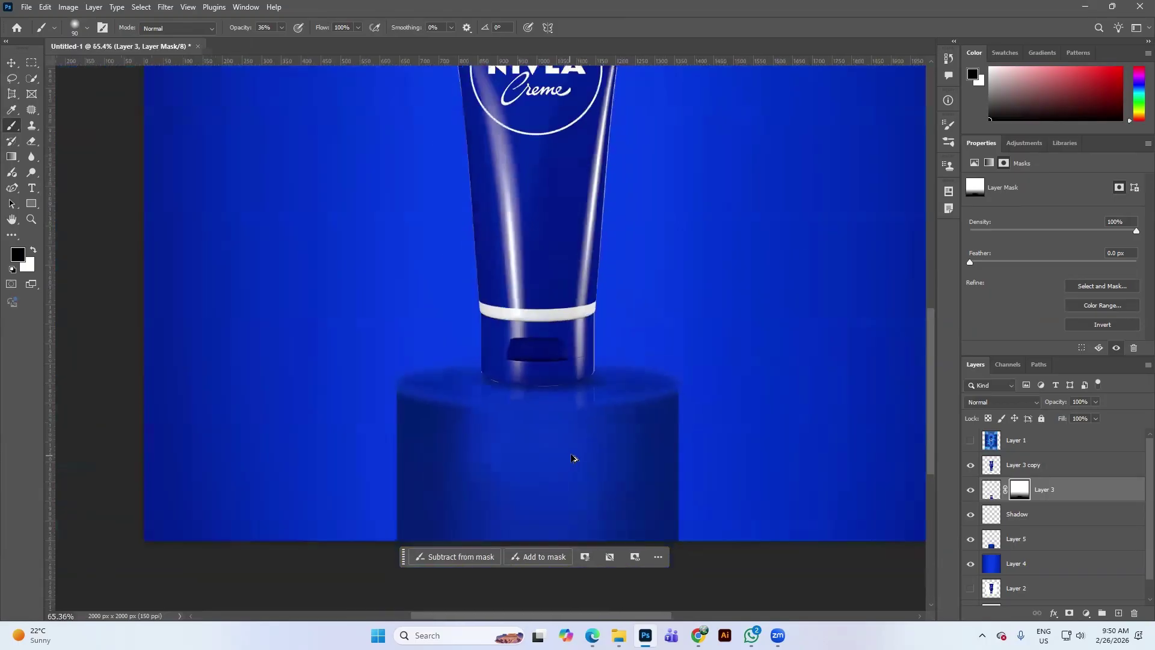
scroll(572, 459, "down", 2)
scroll(576, 455, "up", 3)
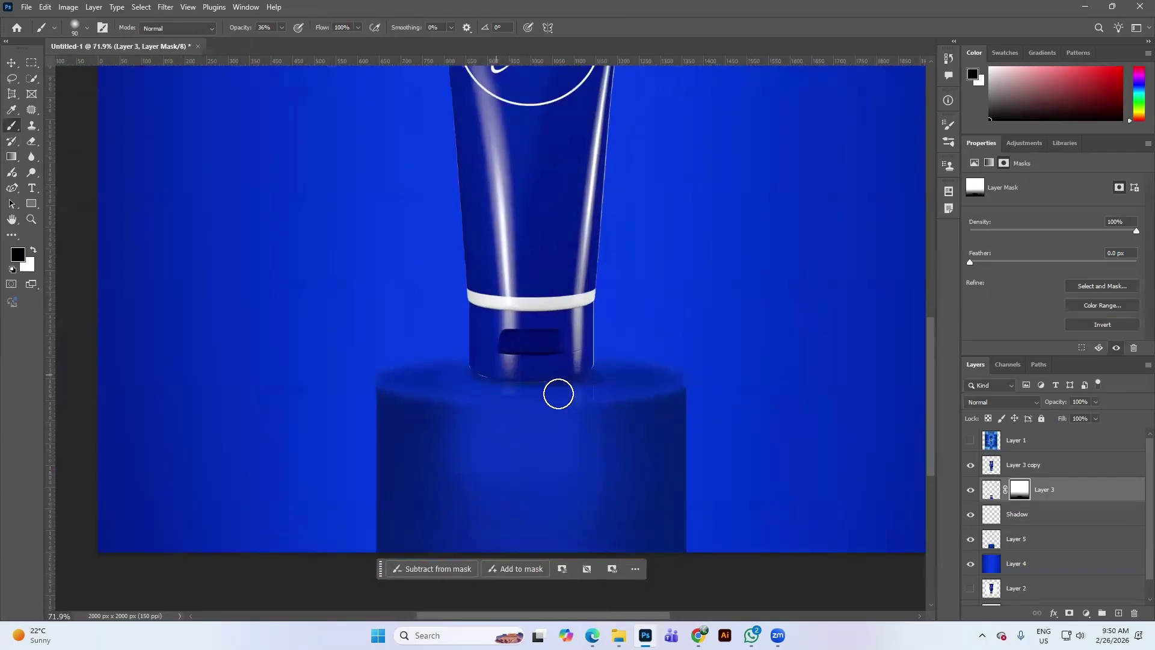
Step: Compare the whole composition with the reference poster on Layer 1, and hide the reference again
left_click(11, 63)
left_click(872, 472)
scroll(671, 436, "down", 3)
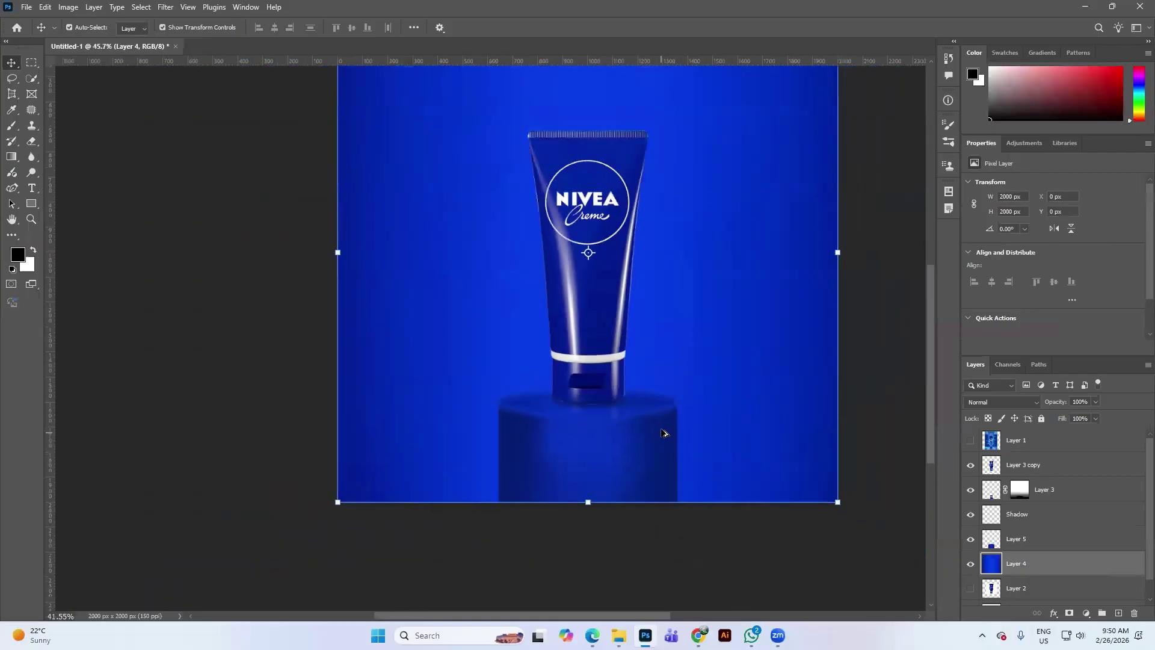
scroll(664, 434, "up", 3)
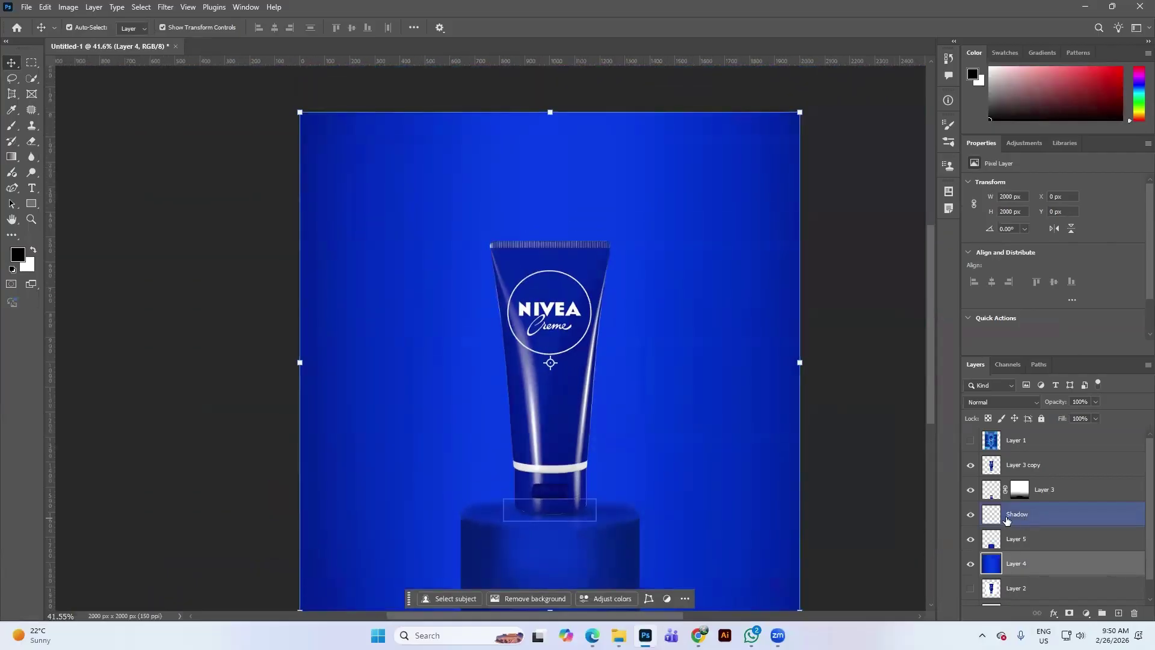
left_click(969, 440)
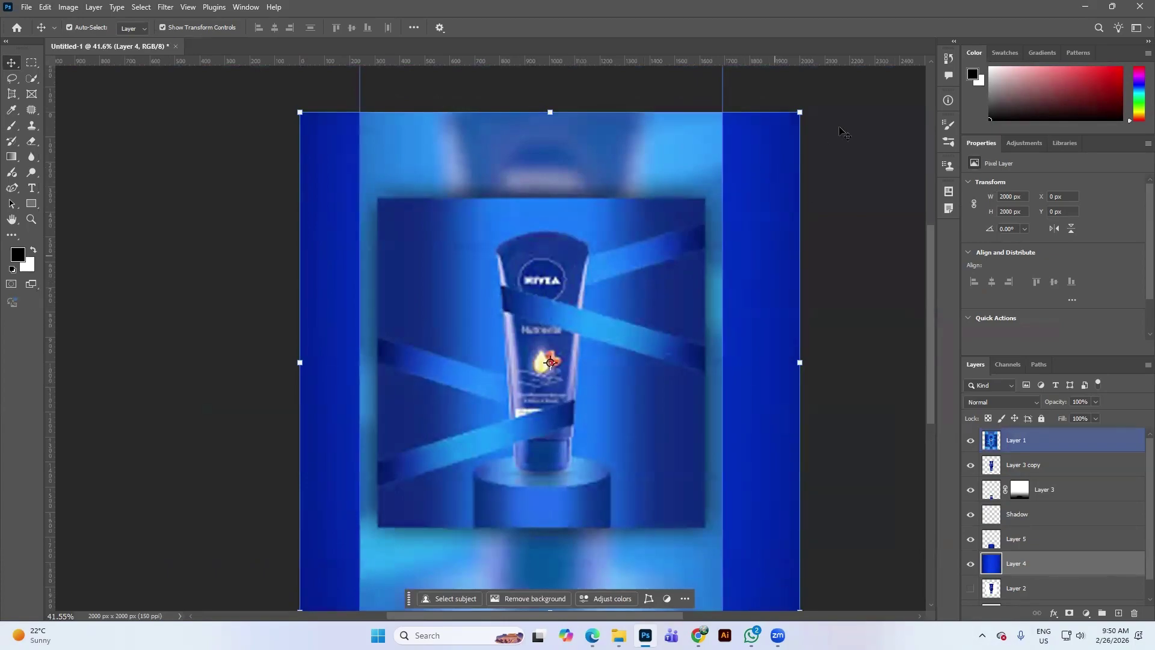
left_click(970, 441)
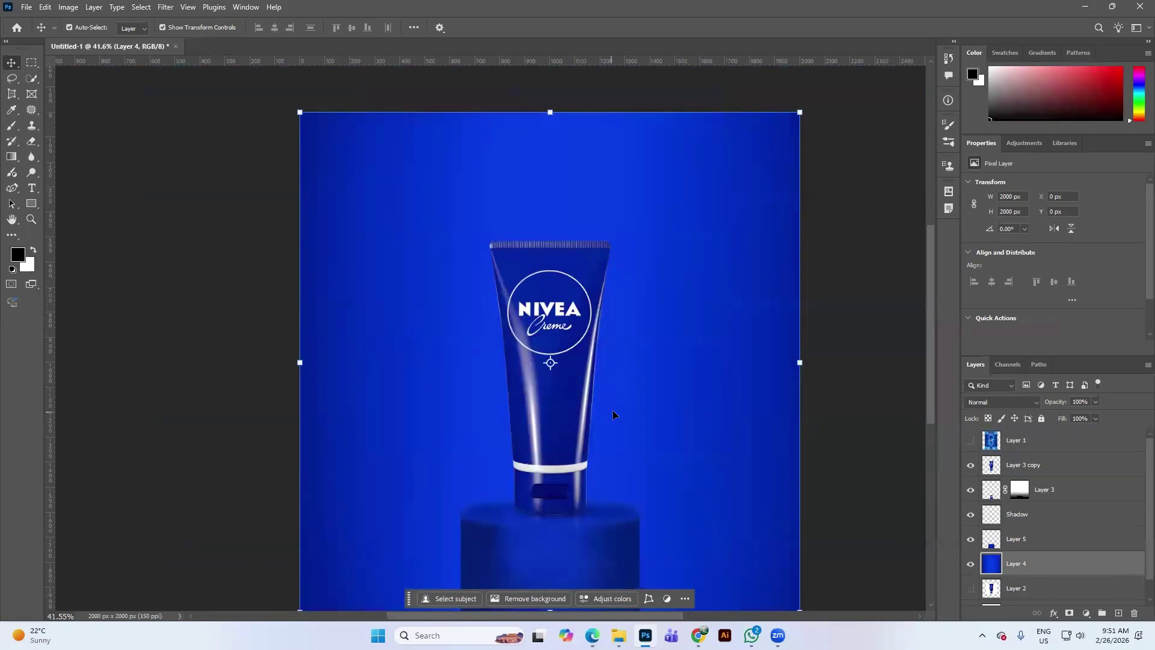
Step: Draw a closed four-point Pen path for a diagonal ribbon from the tube's left edge up to the canvas's right edge
left_click_drag(614, 413, 677, 354)
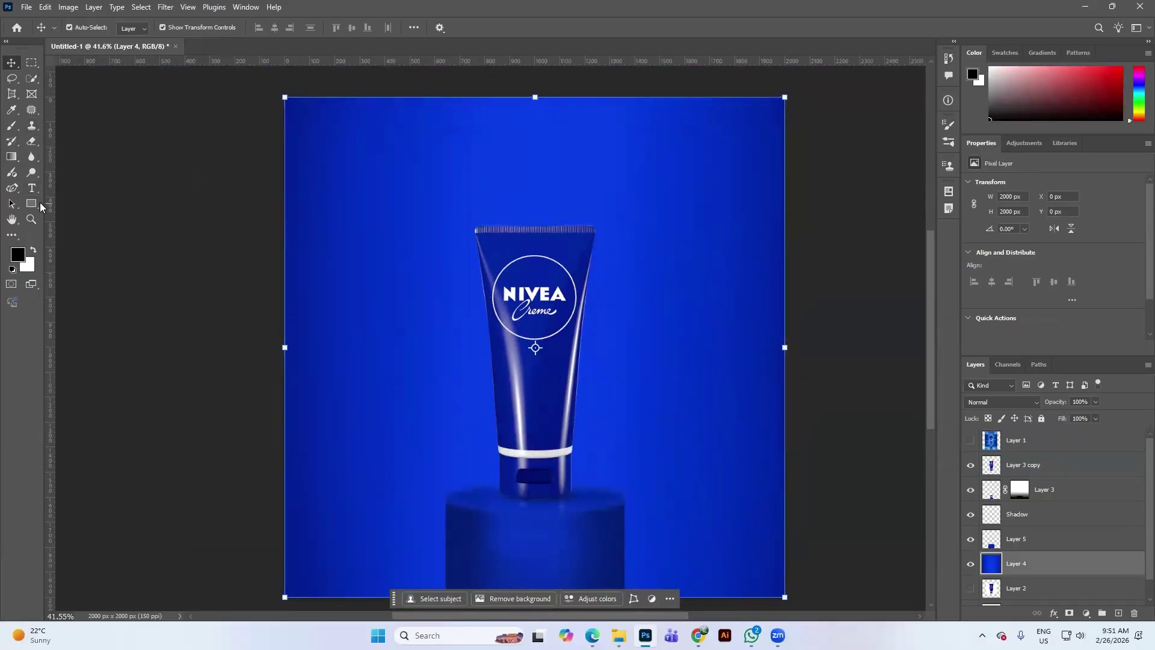
right_click(12, 189)
left_click(66, 188)
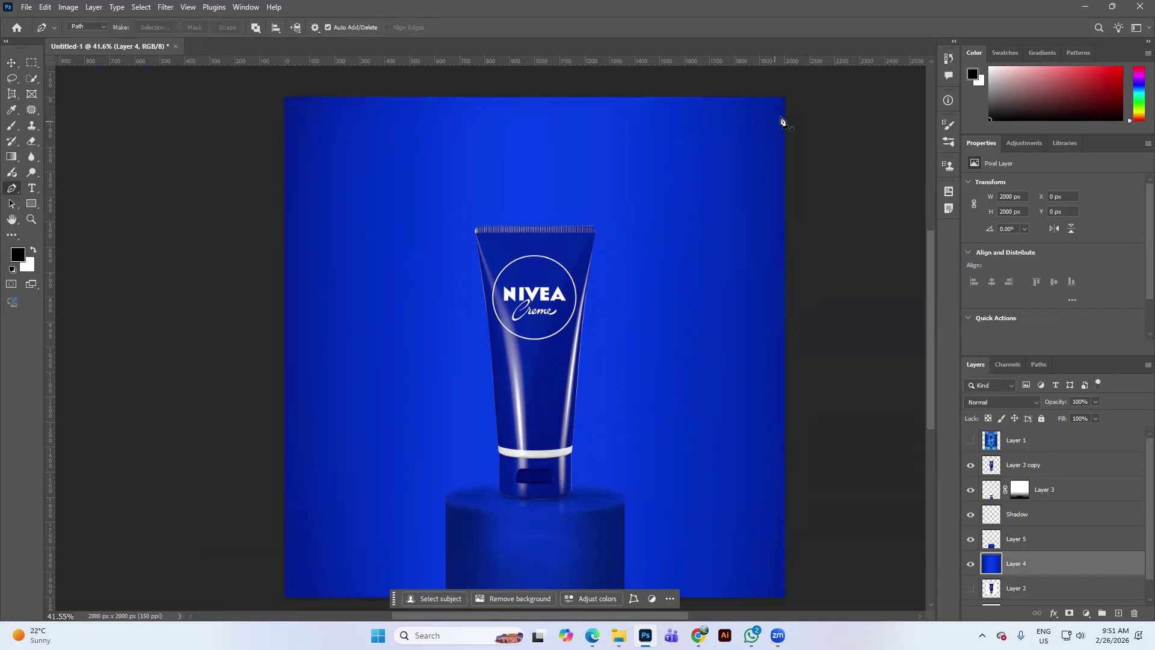
left_click(787, 152)
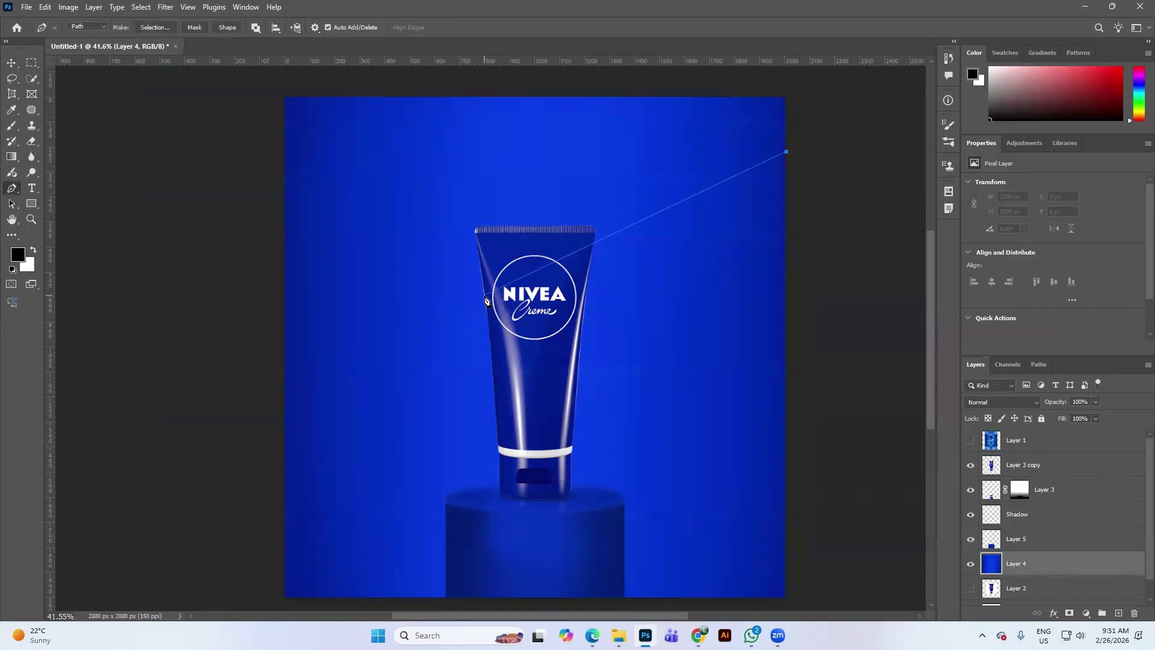
left_click_drag(485, 296, 489, 353)
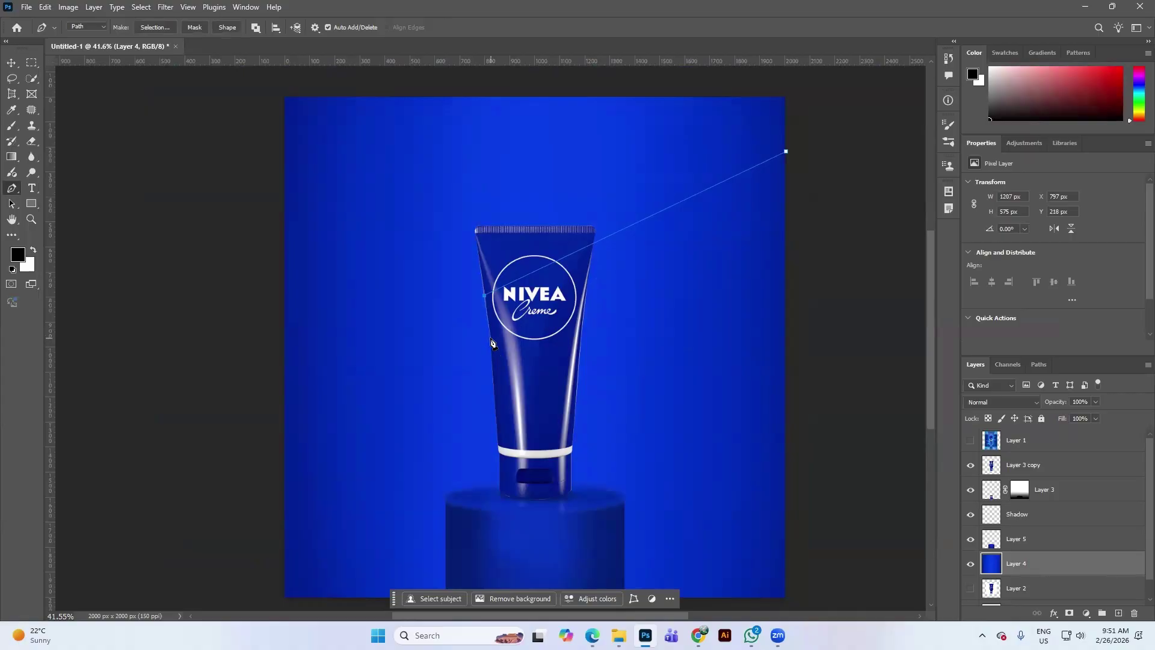
left_click(491, 340)
left_click(791, 192)
left_click(788, 153)
Step: Add a new layer above Layer 3 copy, turn the ribbon path into a selection, and fill it with dark blue #011a8a sampled from the tube
left_click(1119, 614)
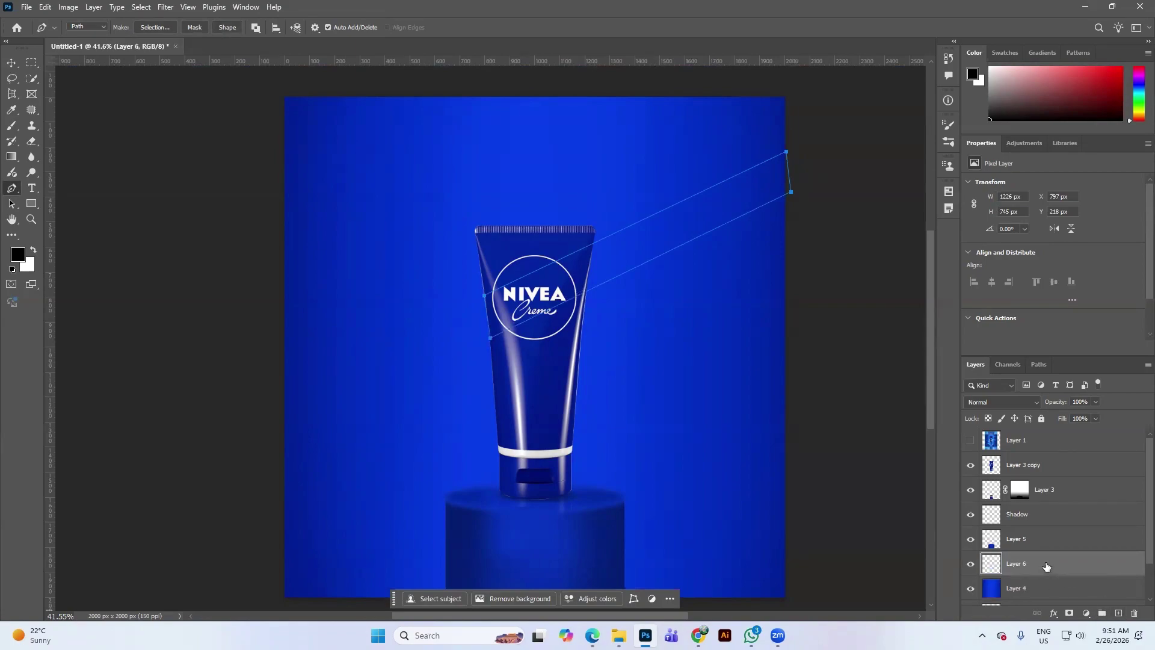
left_click_drag(1049, 568, 1040, 453)
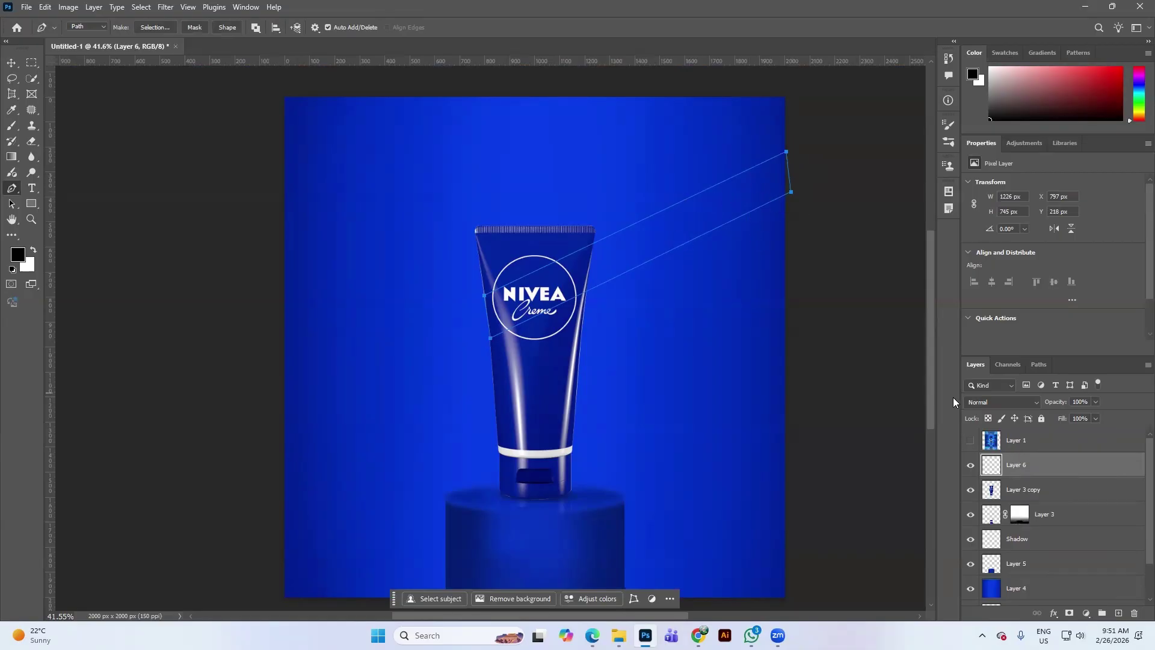
key("ctrl+Return")
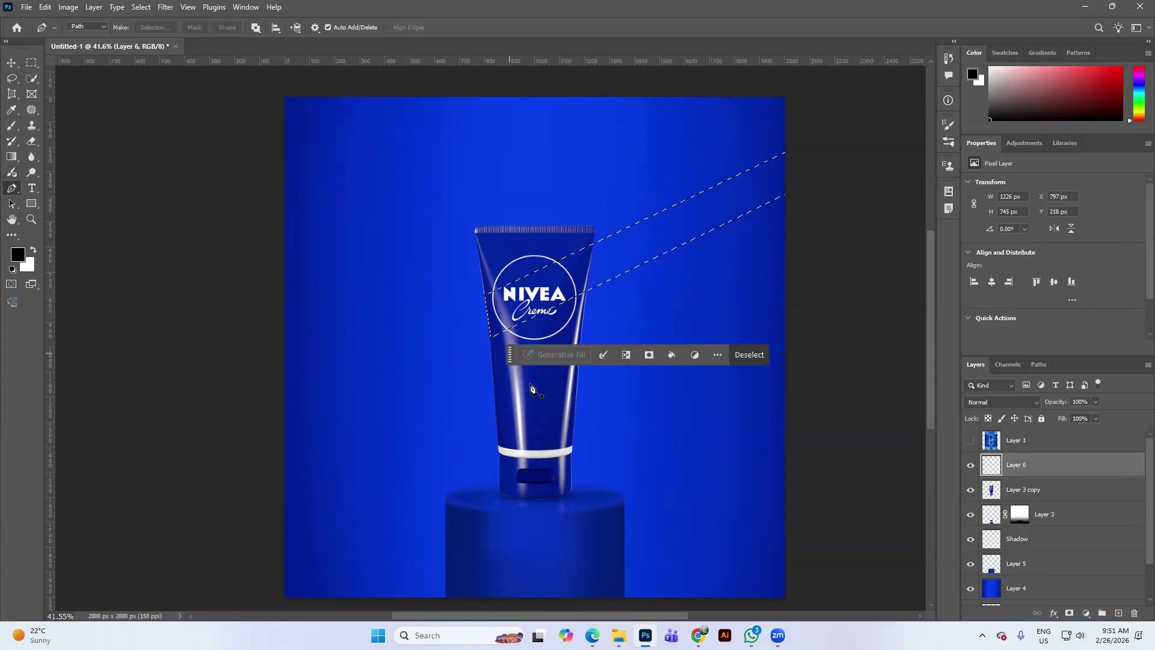
left_click(11, 109)
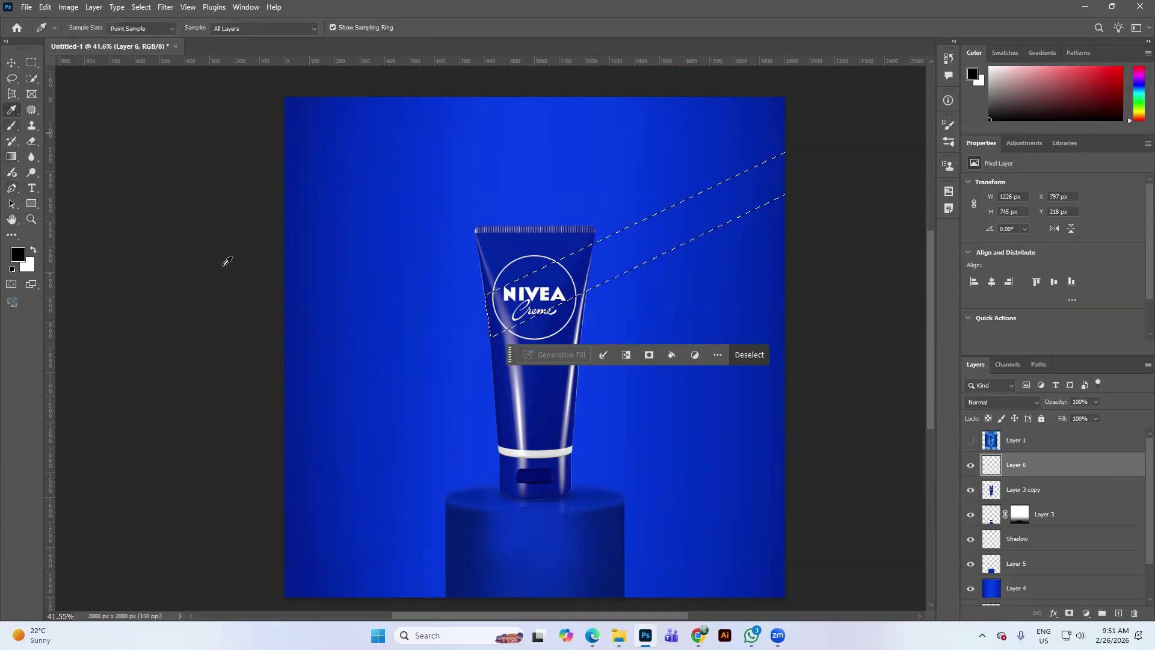
left_click(555, 404)
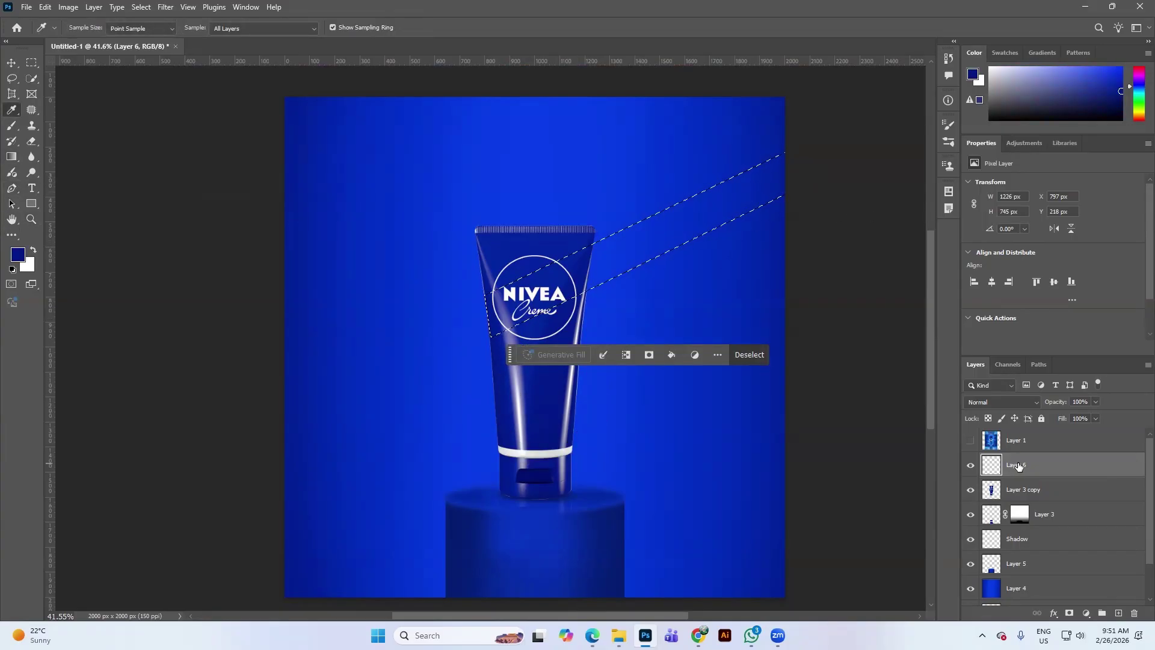
key("alt+BackSpace")
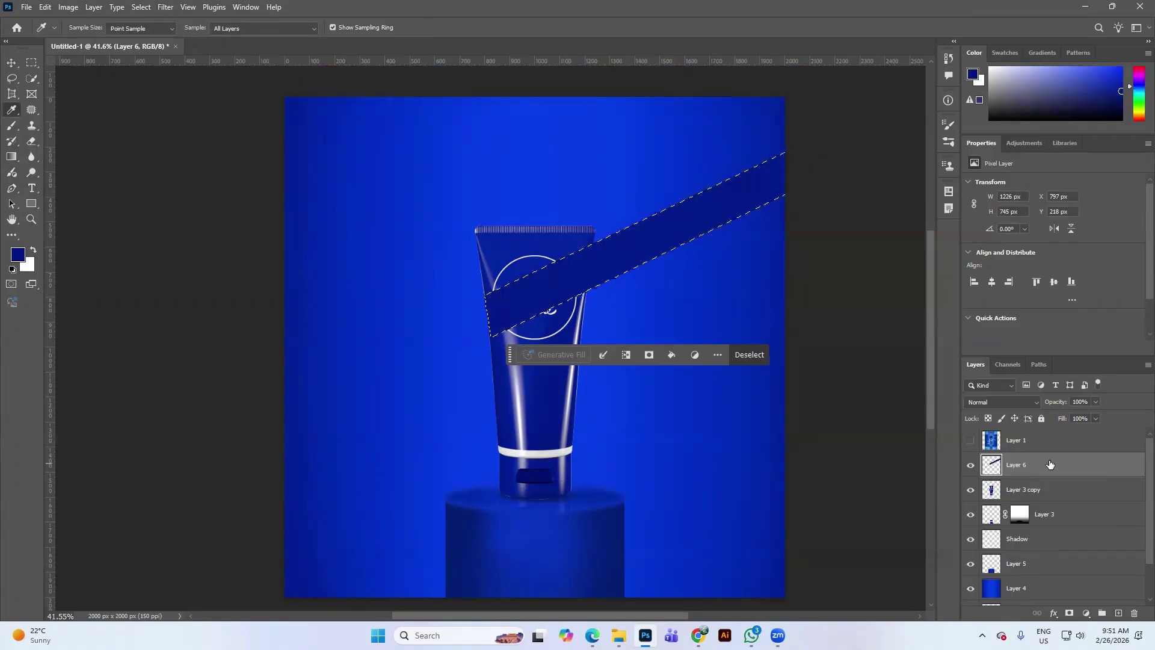
Step: Check the ribbon's placement and shading against the reference poster on Layer 1, and hide the reference again
left_click(12, 63)
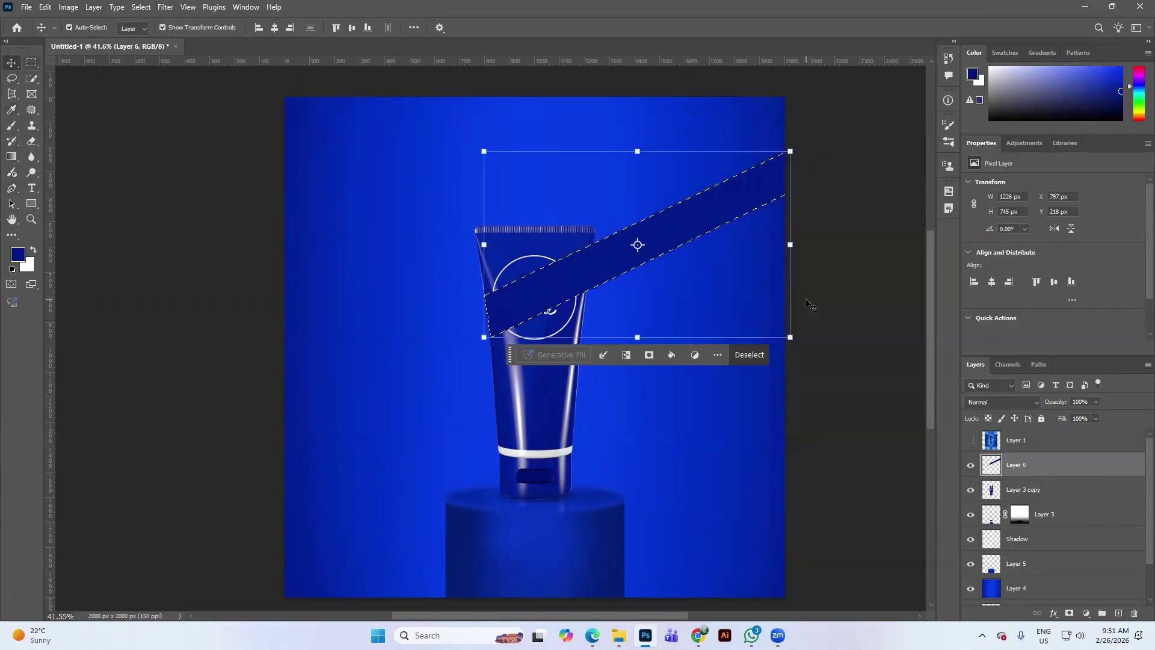
key("ctrl")
left_click(969, 441)
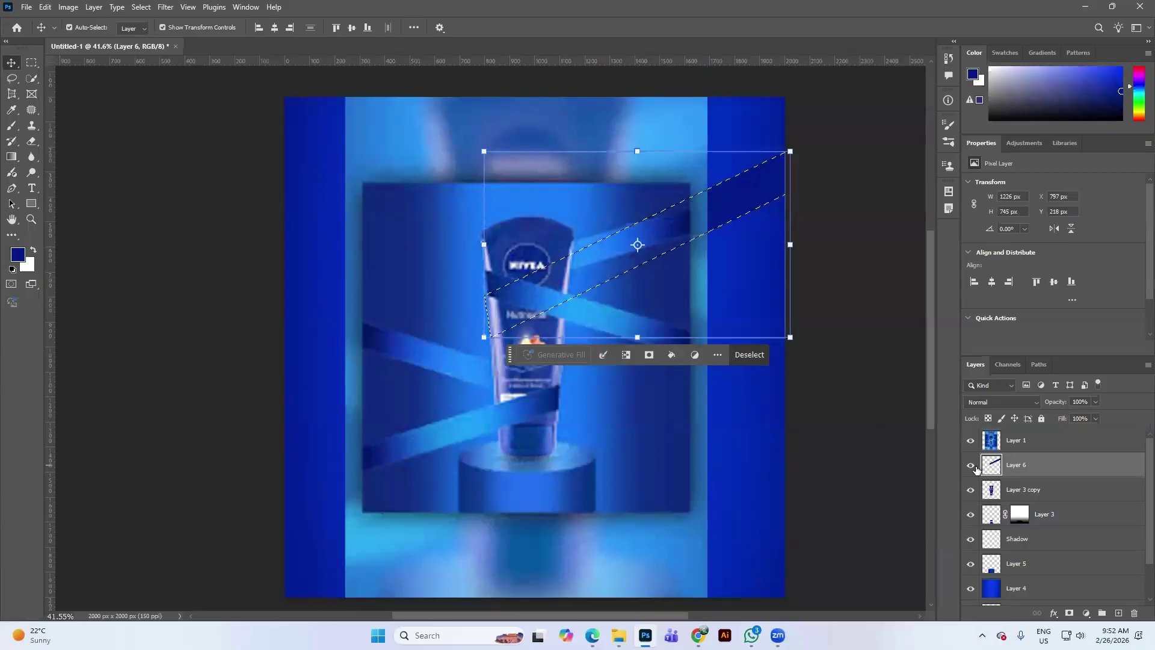
left_click(971, 441)
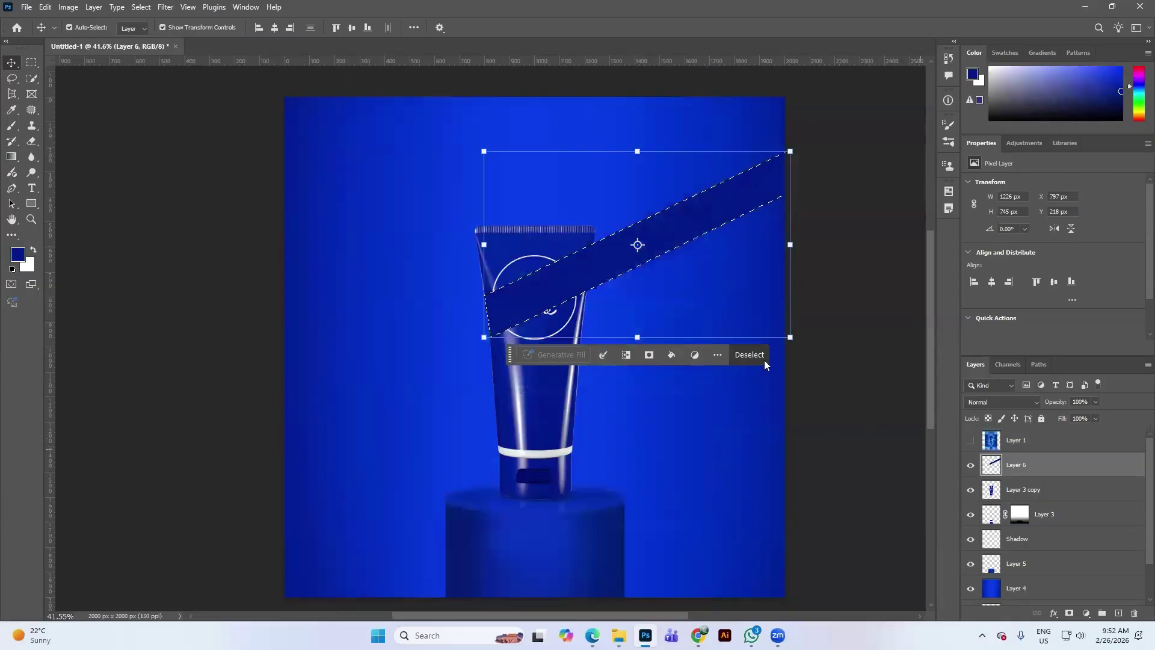
Step: Try to highlight the ribbon on Layer 6 with a soft 1200 px brush in bright blue #002efb at 36% opacity
key("i")
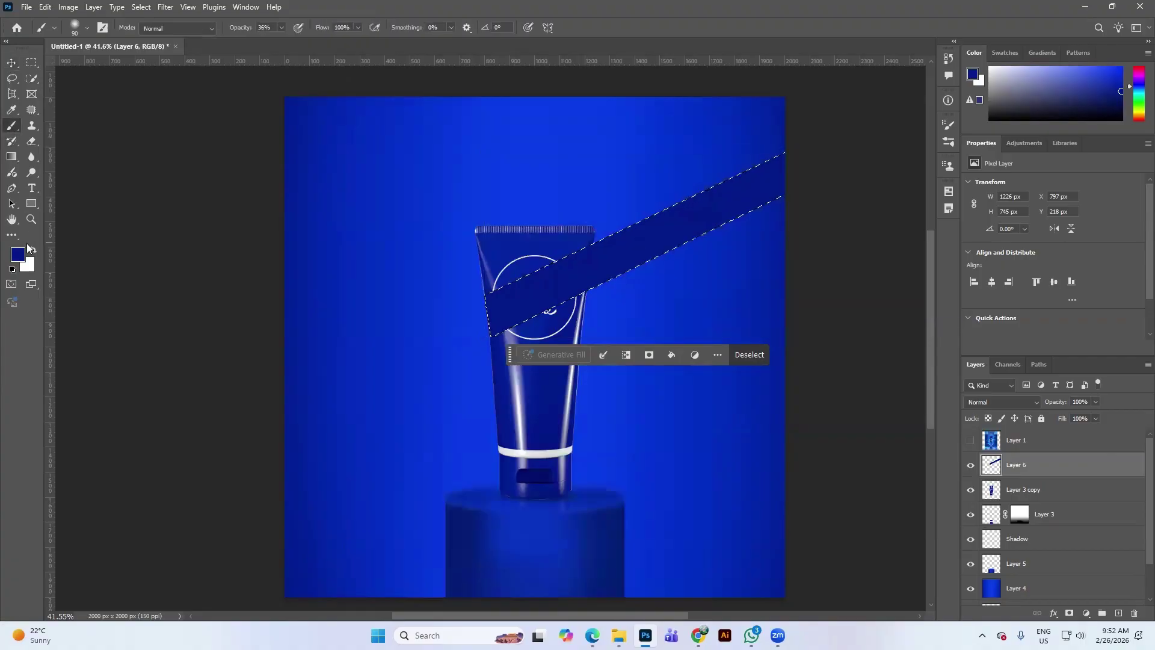
left_click(18, 256)
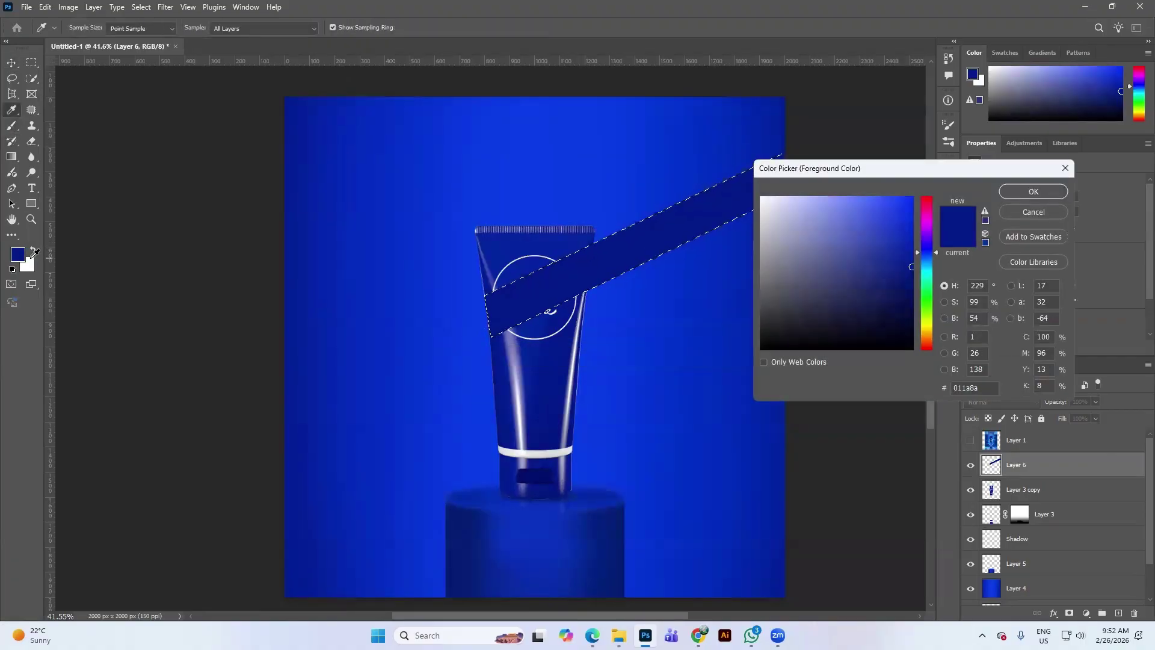
left_click_drag(900, 265, 913, 199)
left_click(1023, 191)
key("b")
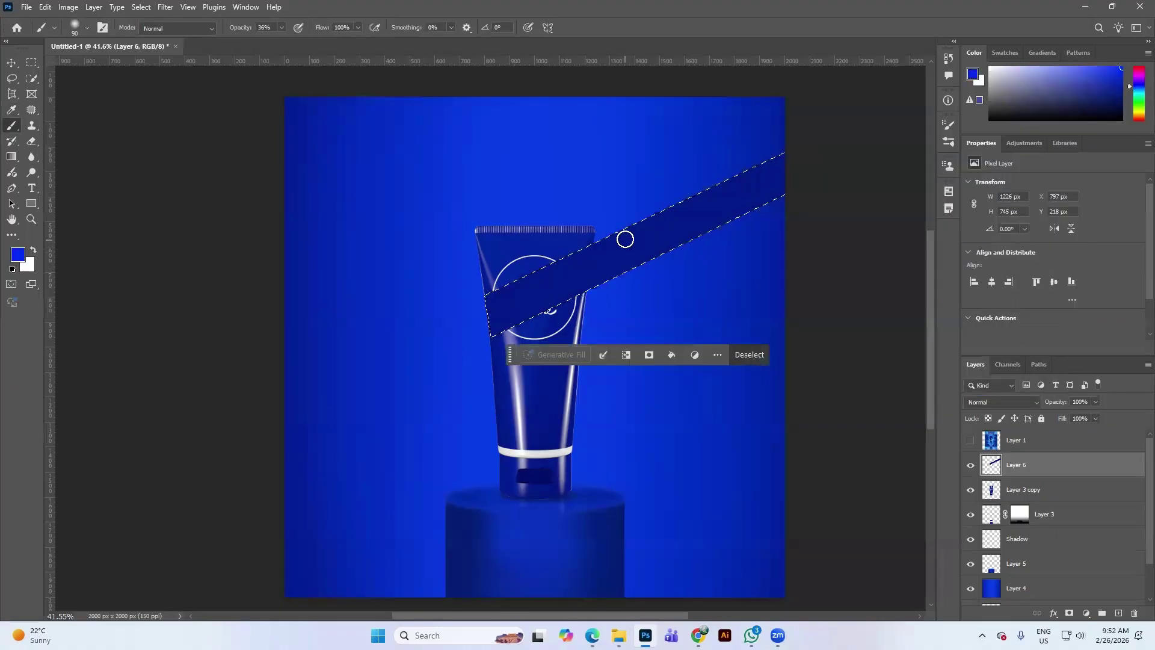
key("bracketright")
key("bracketright")
key("bracketright")
key("bracketright")
key("bracketright")
key("bracketright")
key("bracketright")
key("bracketright")
key("bracketright")
key("bracketright")
key("bracketright")
key("bracketright")
key("bracketright")
key("bracketright")
key("bracketright")
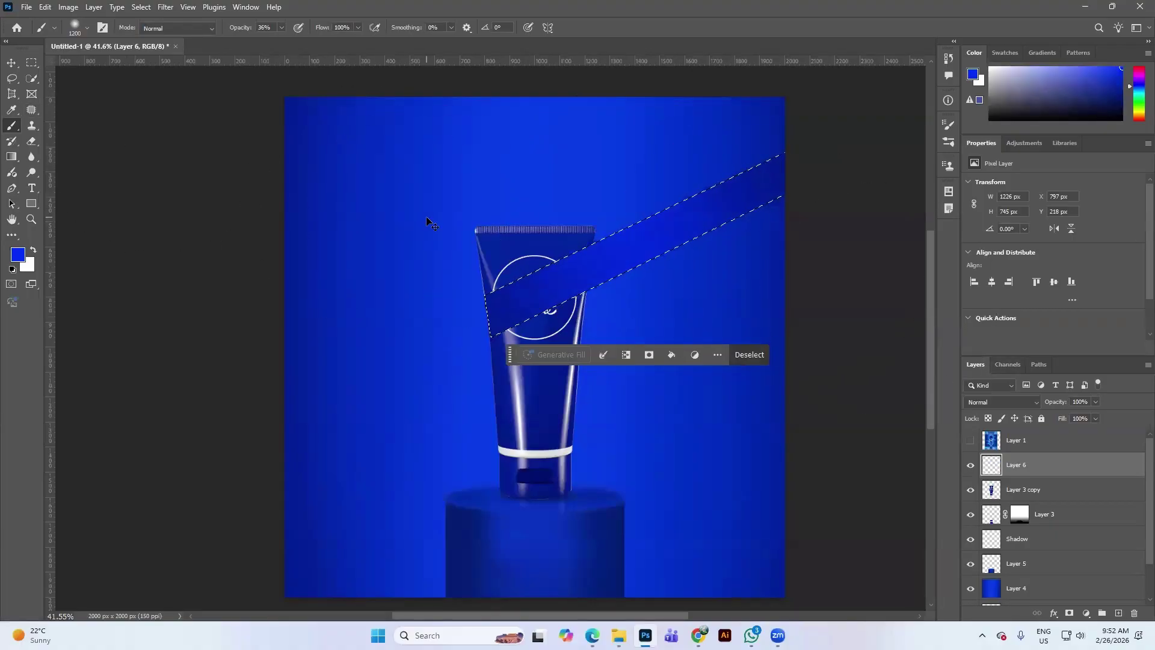
Step: Set the foreground colour to lighter blue #4063ff and the brush size to 400 px
left_click(16, 253)
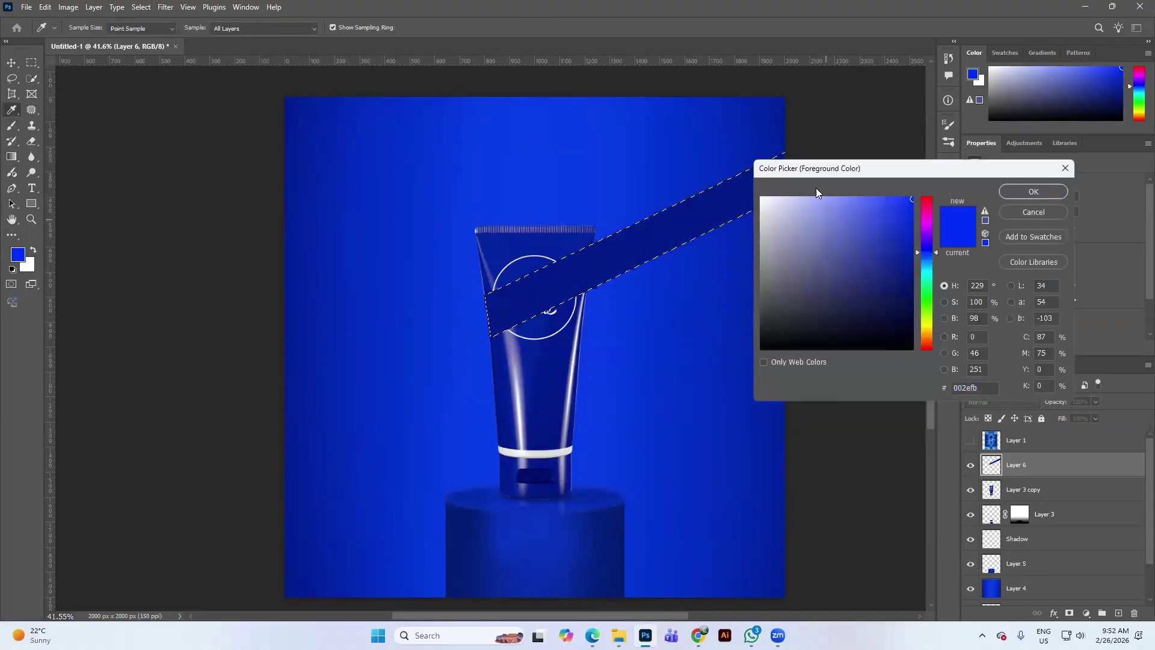
left_click(875, 197)
left_click(1028, 191)
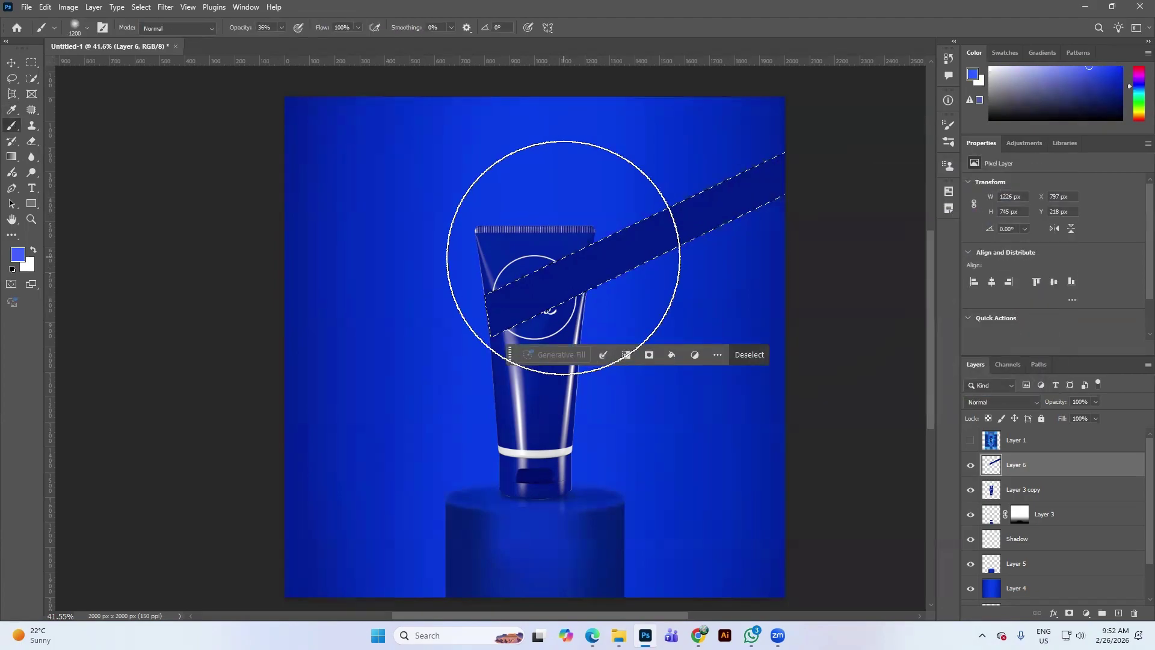
key("bracketleft")
key("bracketleft")
key("bracketleft")
key("bracketleft")
key("bracketleft")
key("bracketleft")
key("bracketleft")
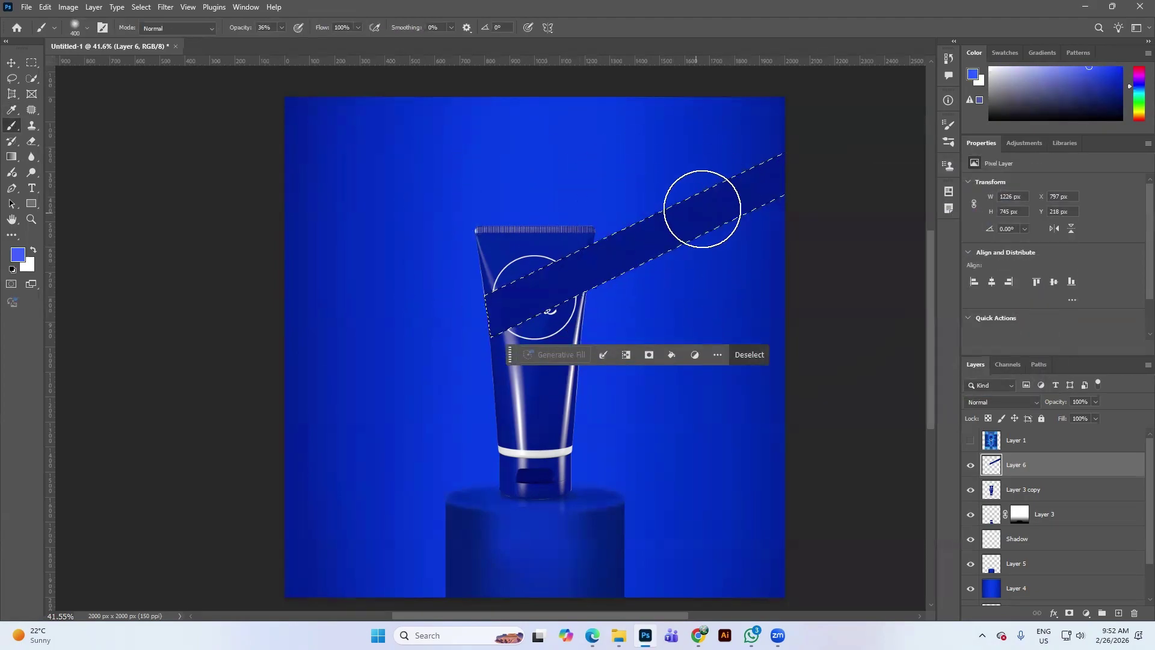
Step: Try to paint soft lighter-blue highlights along the middle of the selected ribbon, and deselect it
mouse_move(702, 207)
left_mouse_down()
mouse_move(685, 260)
mouse_move(668, 225)
mouse_move(628, 240)
left_mouse_up()
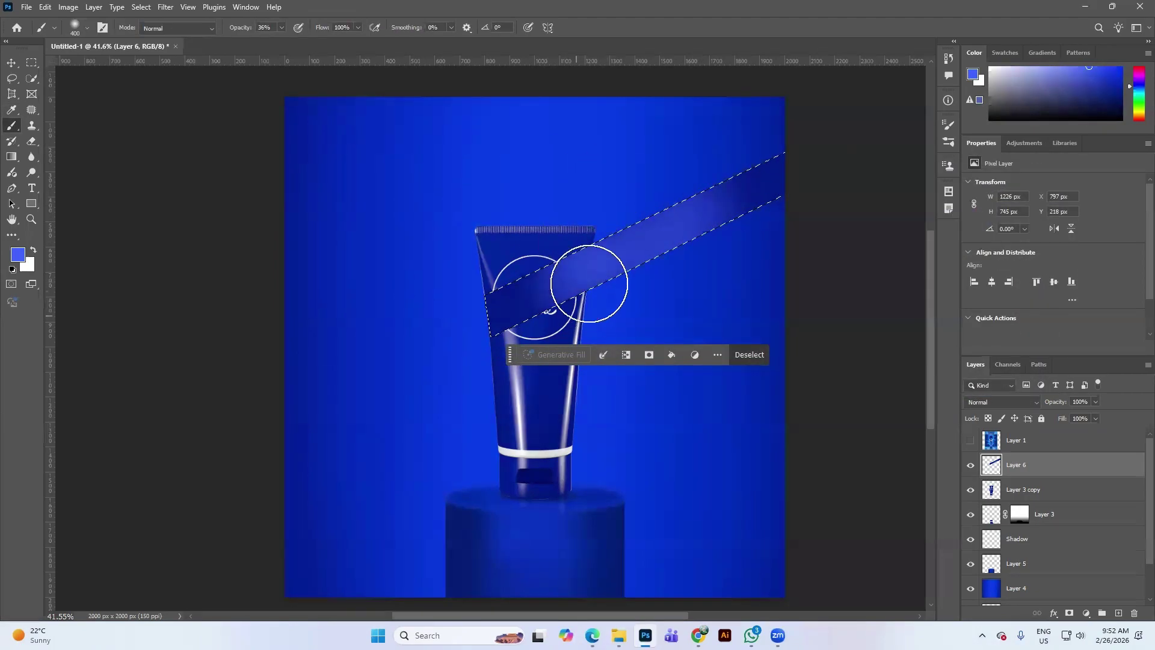
mouse_move(589, 284)
left_mouse_down()
mouse_move(706, 190)
mouse_move(693, 190)
mouse_move(648, 315)
left_mouse_up()
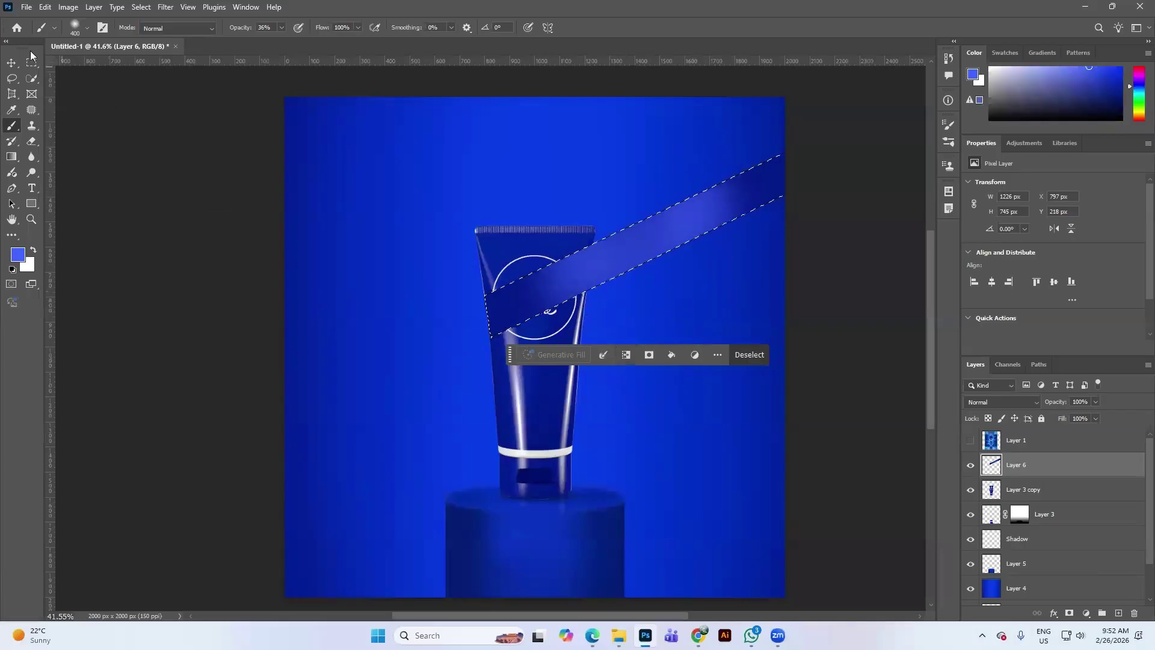
left_click(14, 65)
key("ctrl+d")
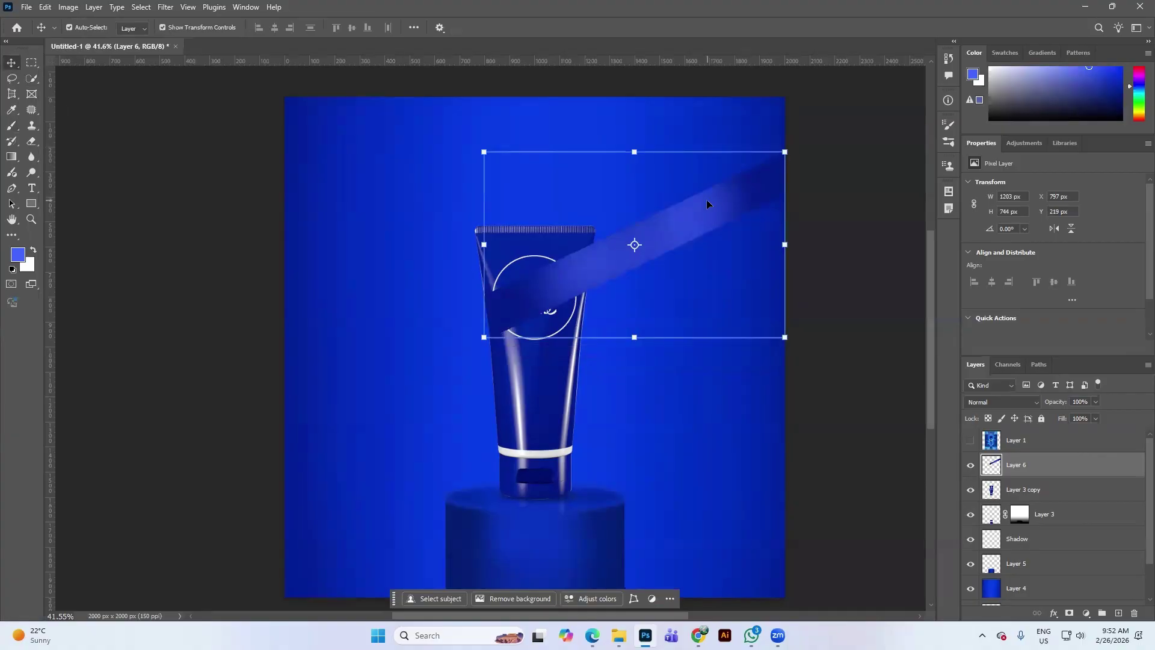
Step: Undo the deselection and the ribbon's highlight strokes, and check the shading against the reference poster on Layer 1
key("ctrl+z")
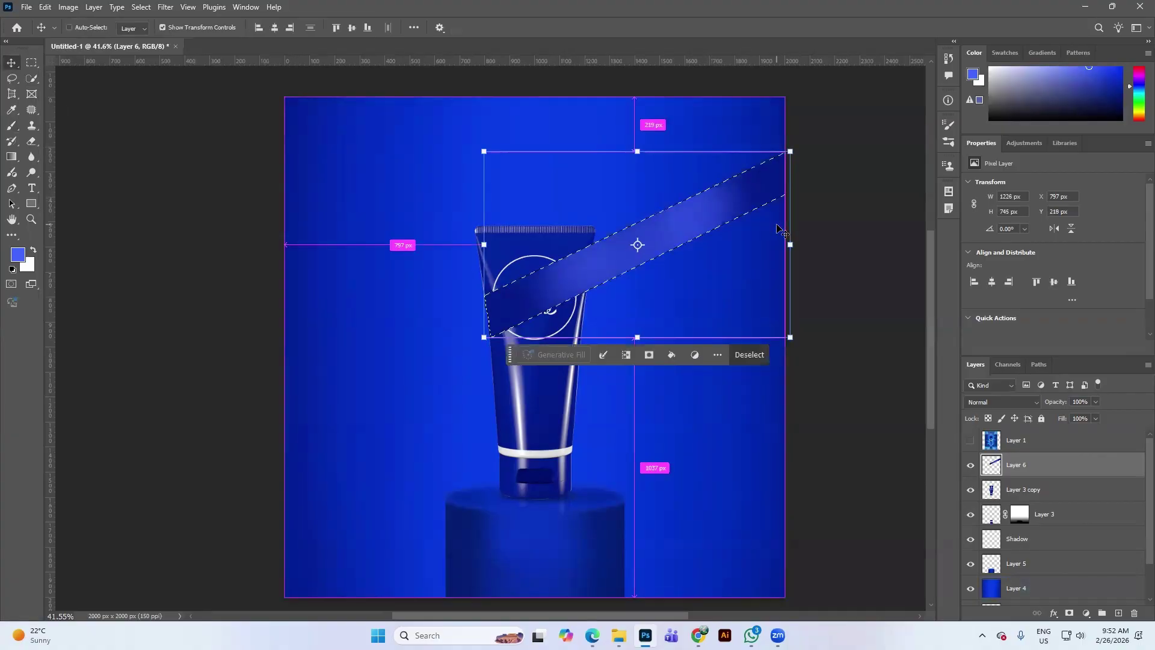
key("ctrl+z")
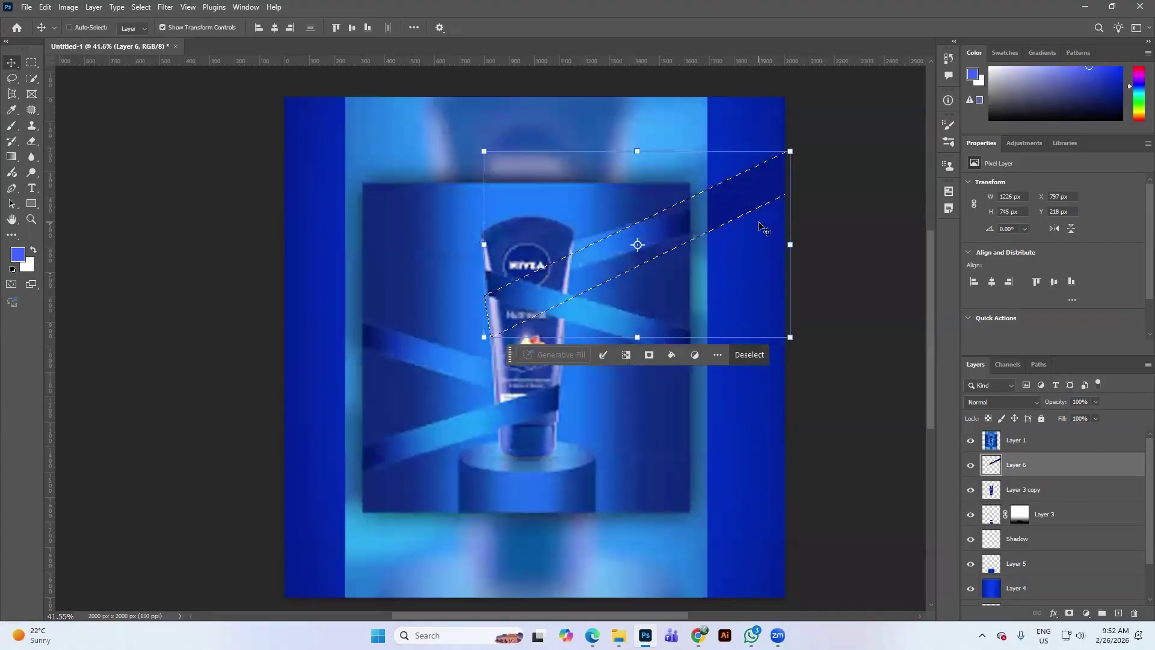
key("ctrl+shift+z")
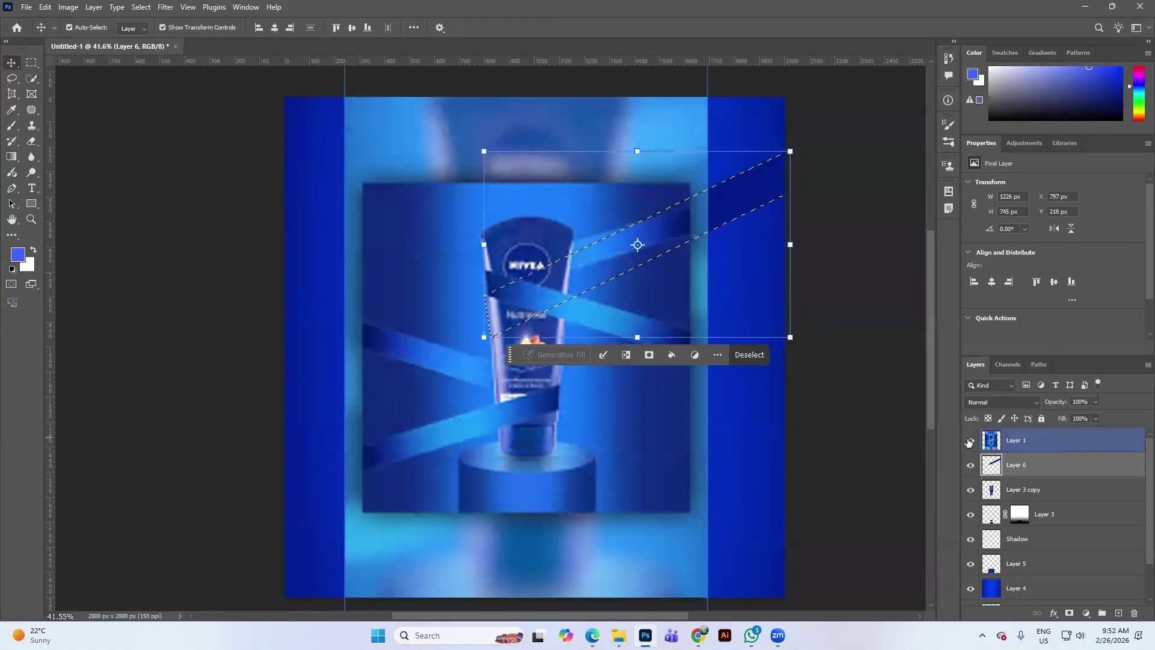
key("ctrl+shift+z")
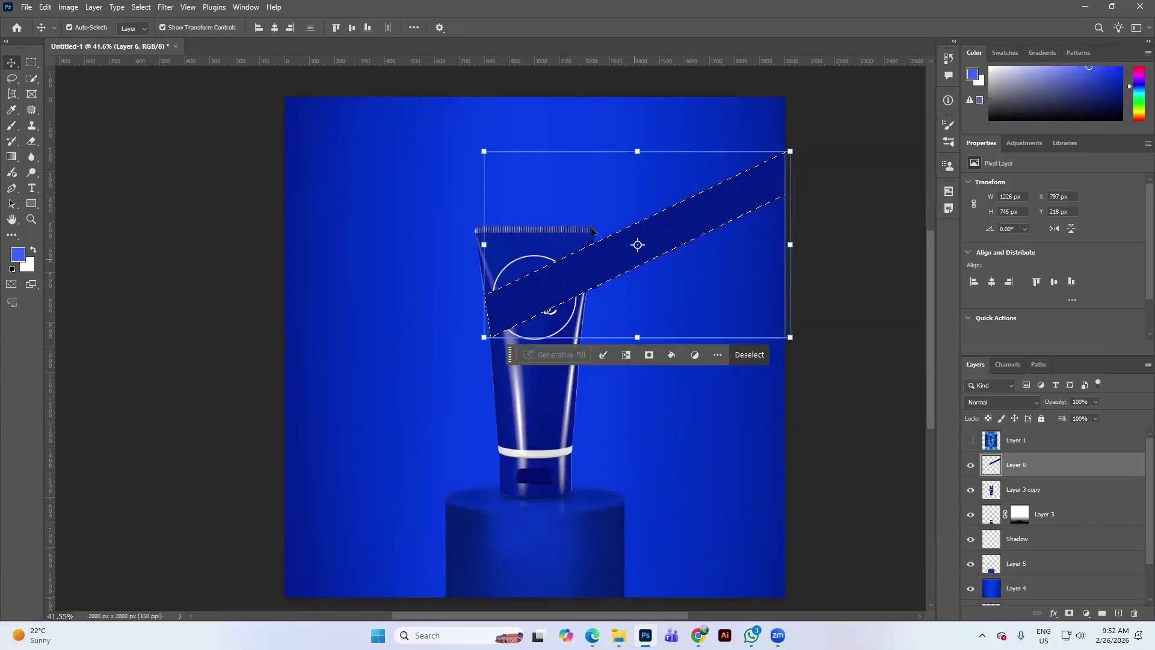
Step: Choose a slightly lighter blue and paint highlights along the ribbon's middle with a 400 px Soft Round brush at 36% opacity
left_click(12, 109)
left_click(18, 255)
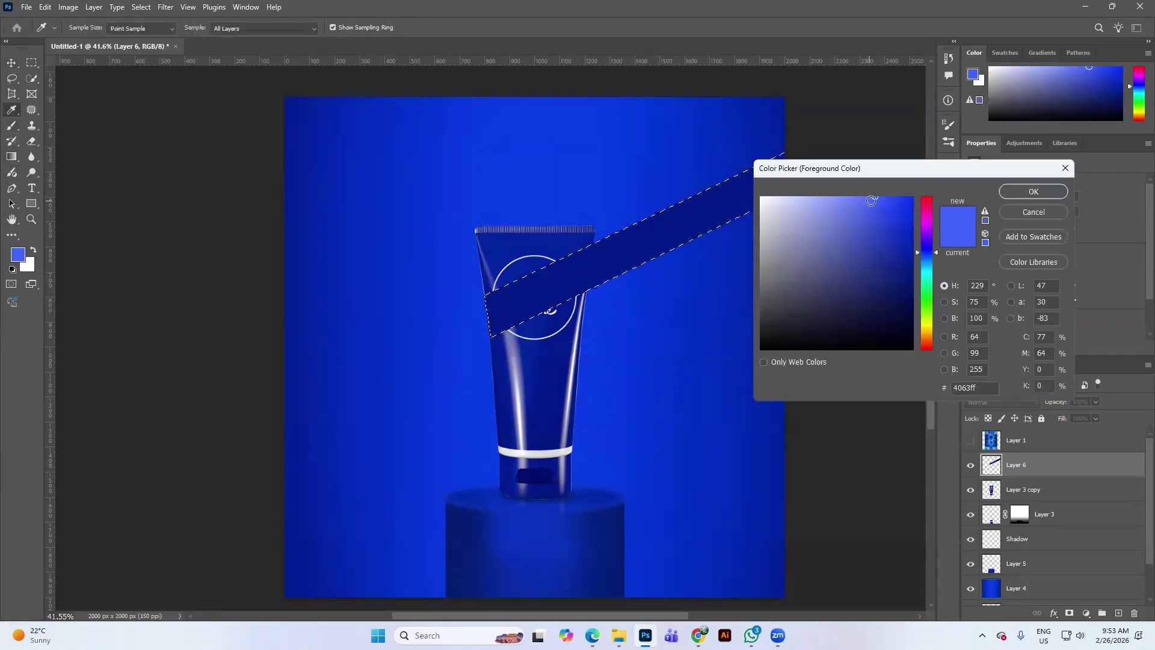
key("Return")
key("b")
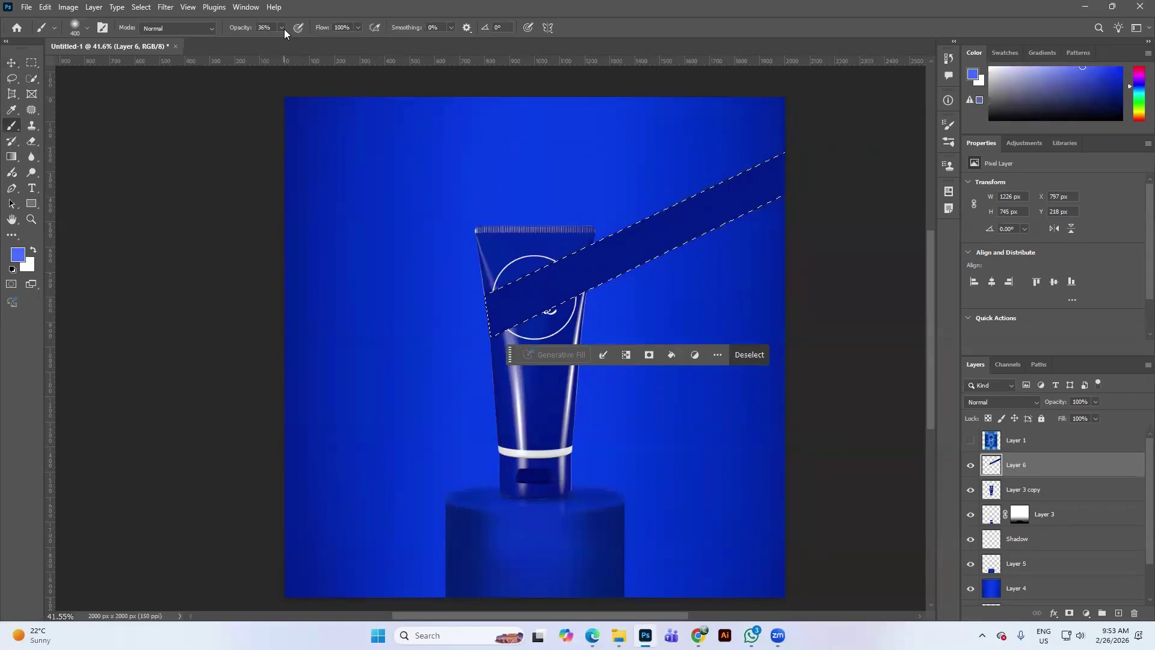
left_click(75, 28)
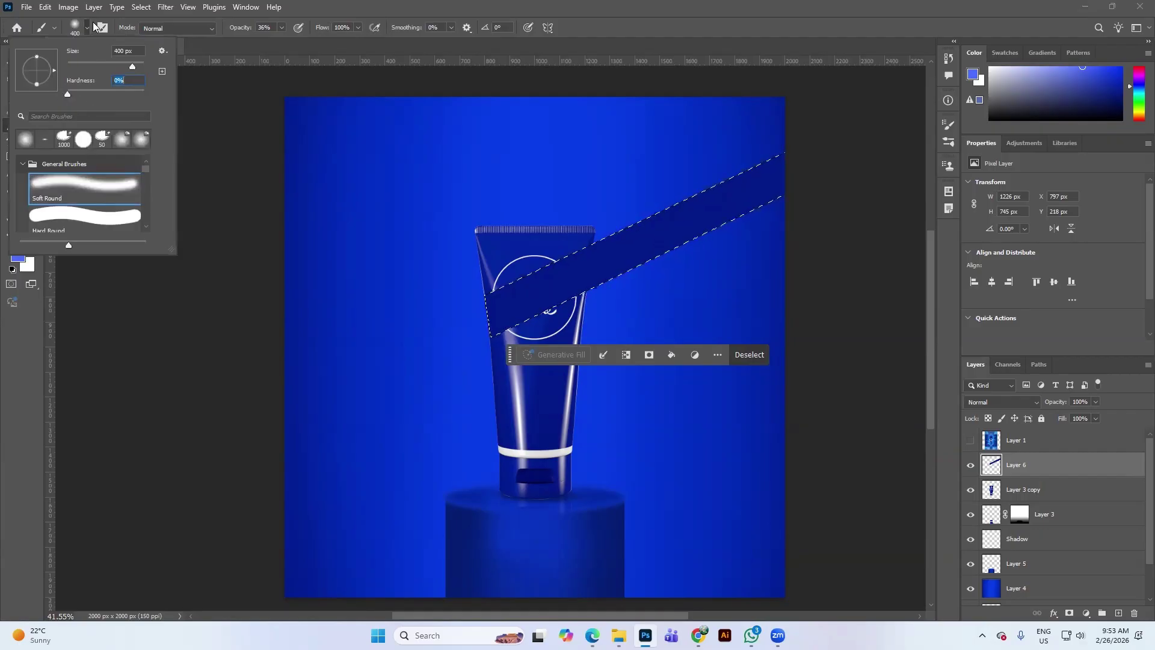
right_click(654, 209)
left_click(598, 241)
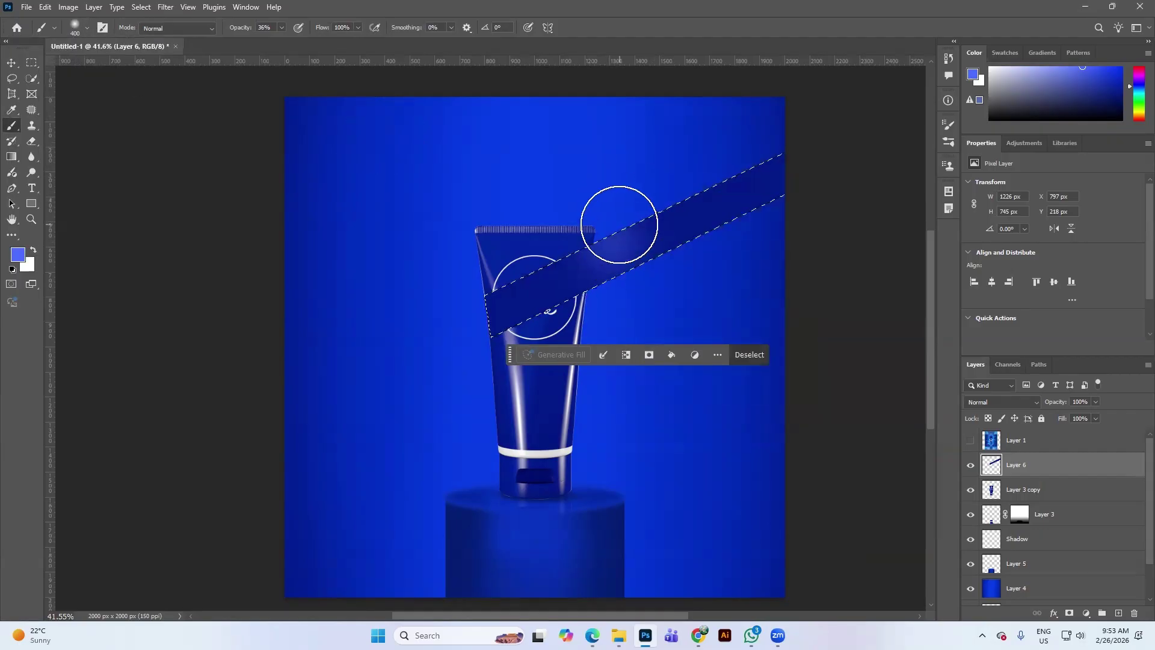
mouse_move(641, 212)
left_mouse_down()
mouse_move(691, 206)
mouse_move(676, 225)
mouse_move(682, 212)
mouse_move(537, 293)
mouse_move(711, 199)
left_mouse_up()
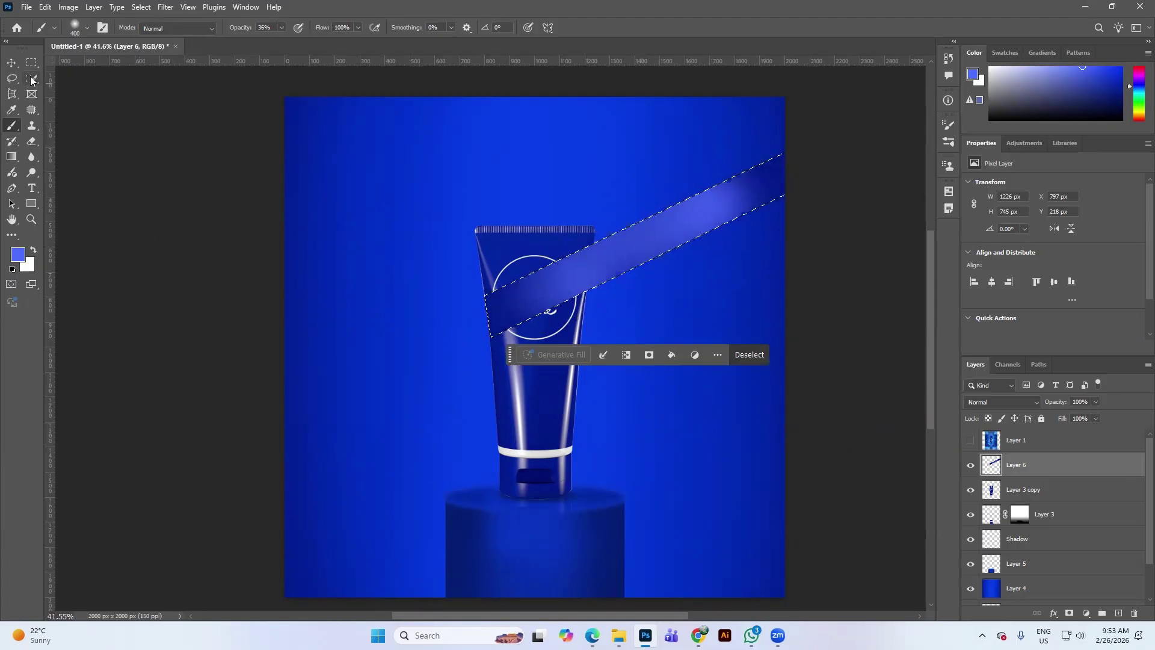
Step: Deselect the ribbon, raise it slightly to Y 173 px, and place Layer 6 behind the tube on Layer 3 copy
key("ctrl+d")
left_click(11, 62)
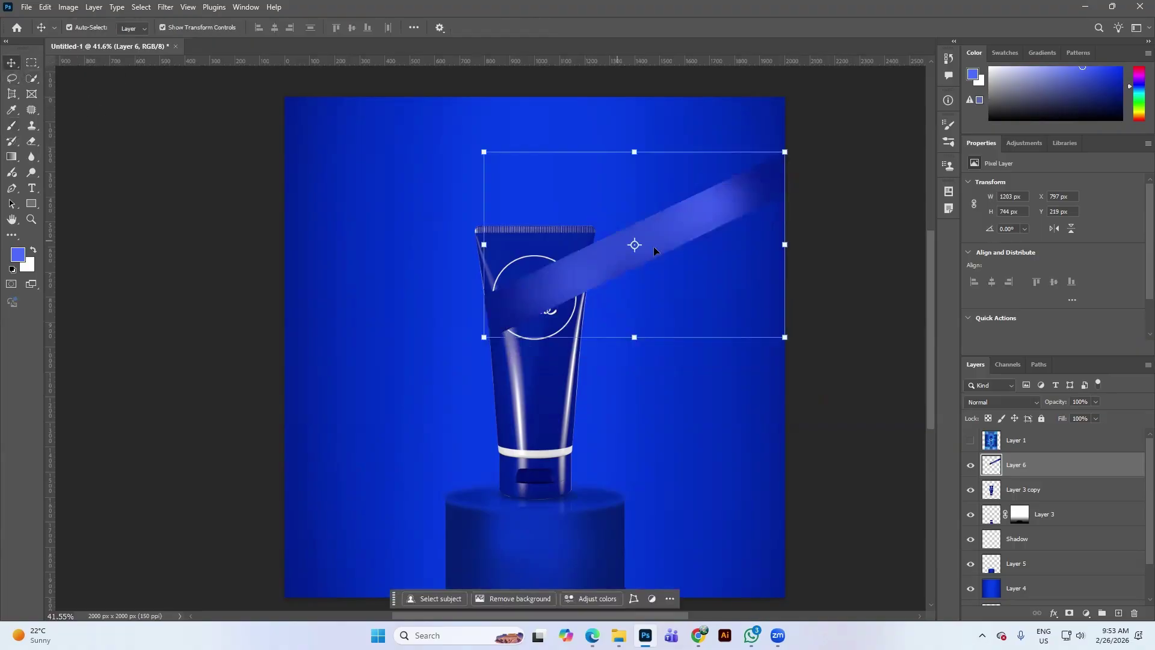
mouse_move(672, 236)
left_mouse_down()
mouse_move(676, 278)
mouse_move(673, 225)
left_mouse_up()
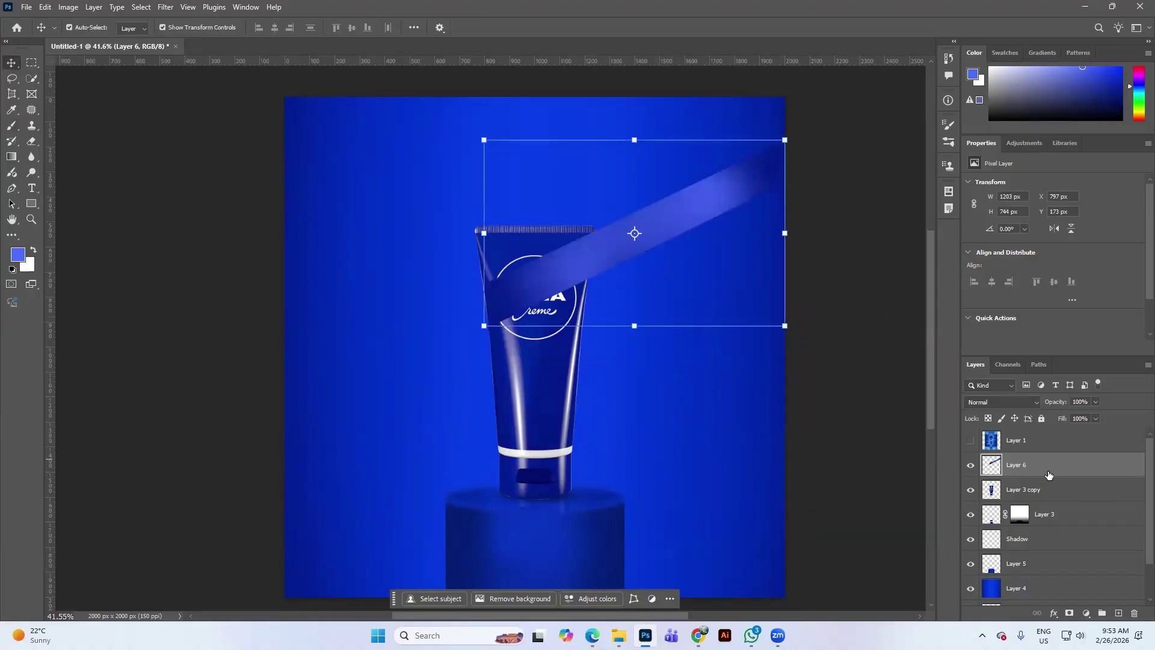
left_click_drag(1024, 465, 1023, 502)
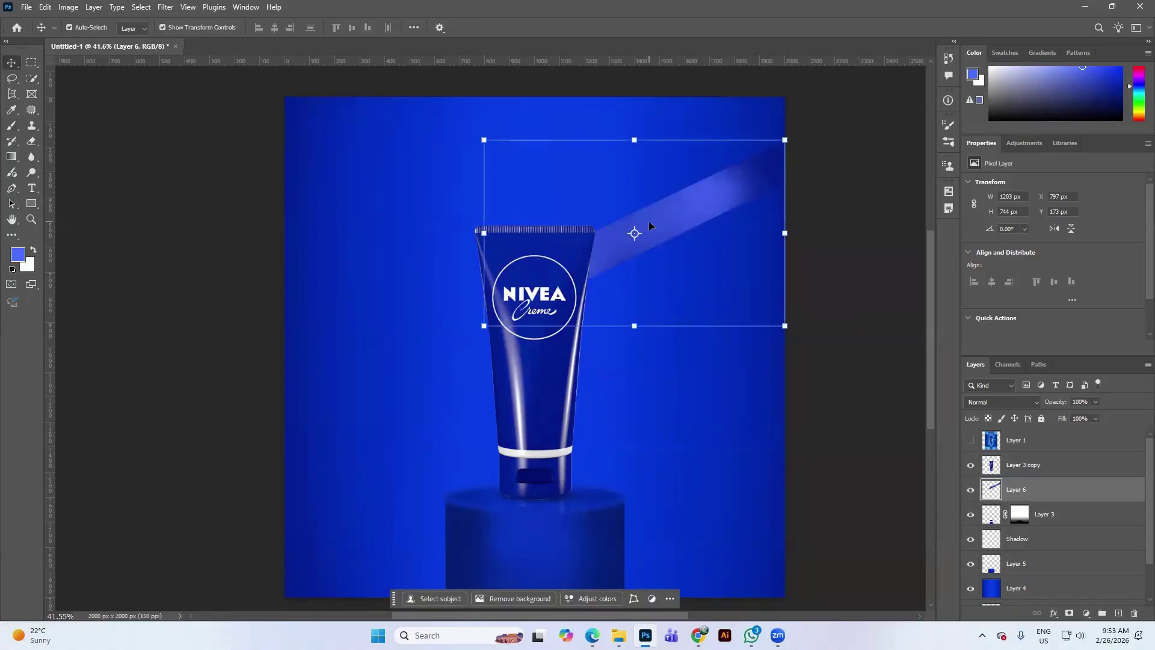
Step: Duplicate the ribbon above the tube layer, rotate the copy 48.77°, and stretch it to 123.44% width so it crosses the tube's front
left_click_drag(650, 222, 655, 270, "alt")
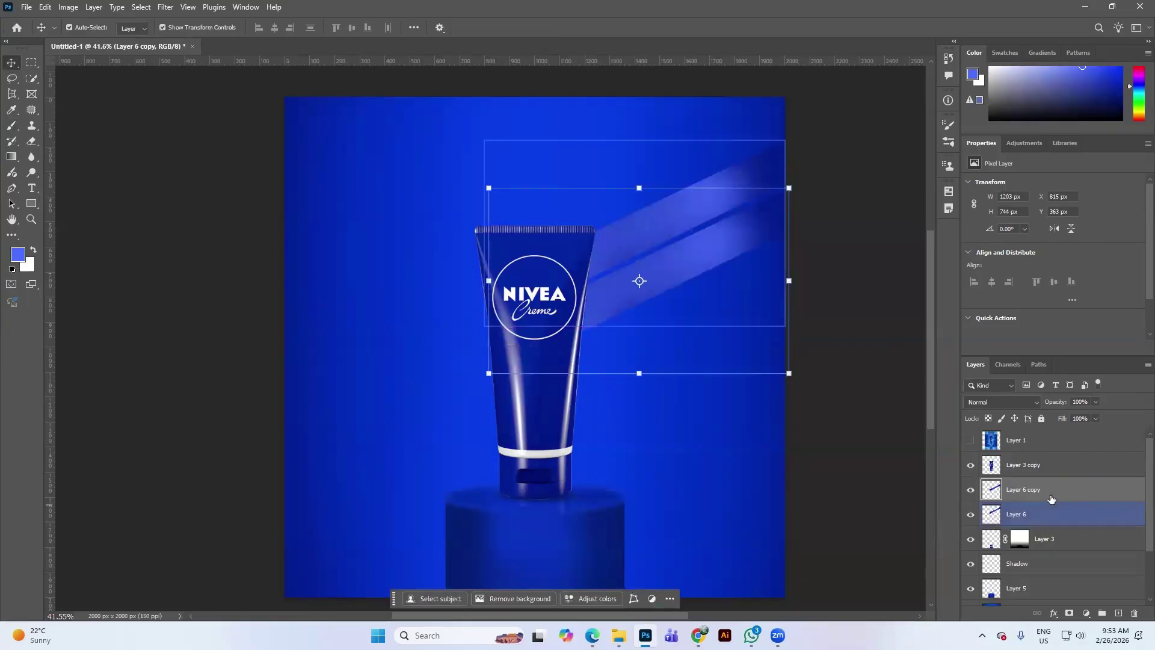
left_click_drag(1051, 499, 1036, 465)
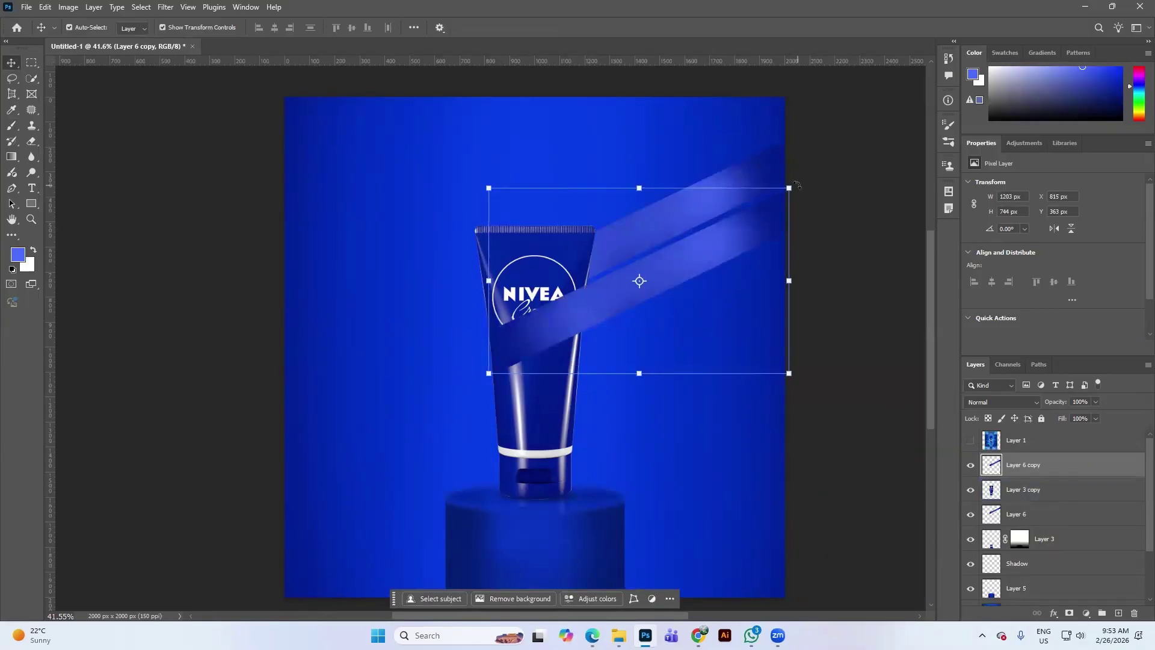
left_click_drag(798, 185, 871, 335)
left_click_drag(676, 280, 684, 368)
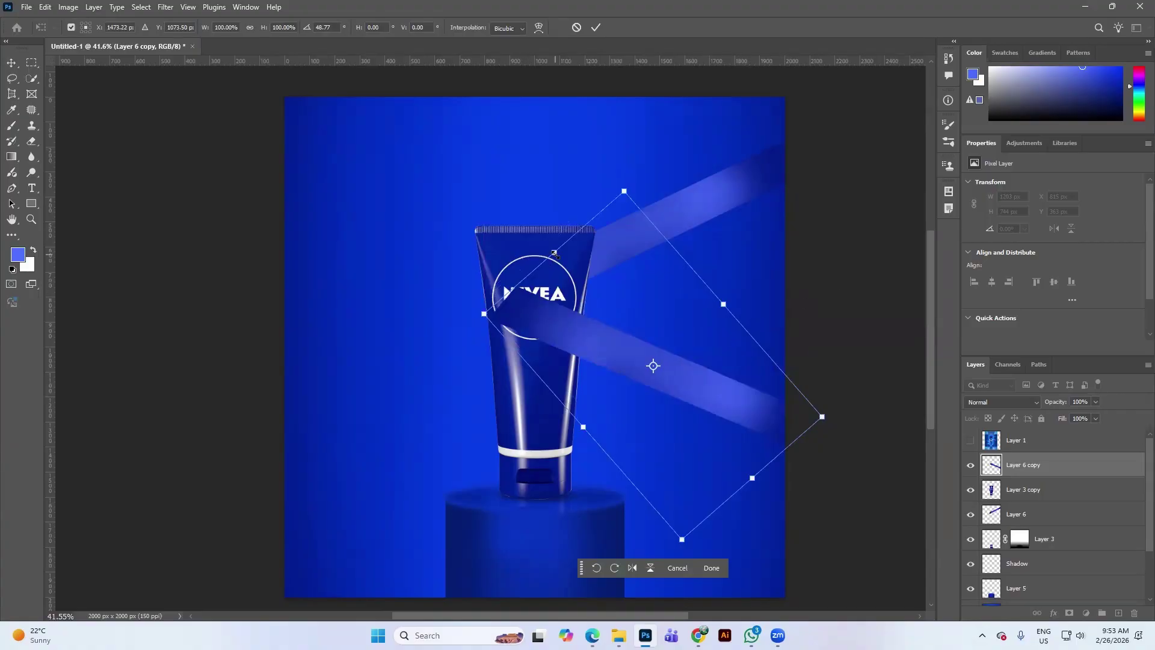
left_click_drag(555, 253, 507, 200)
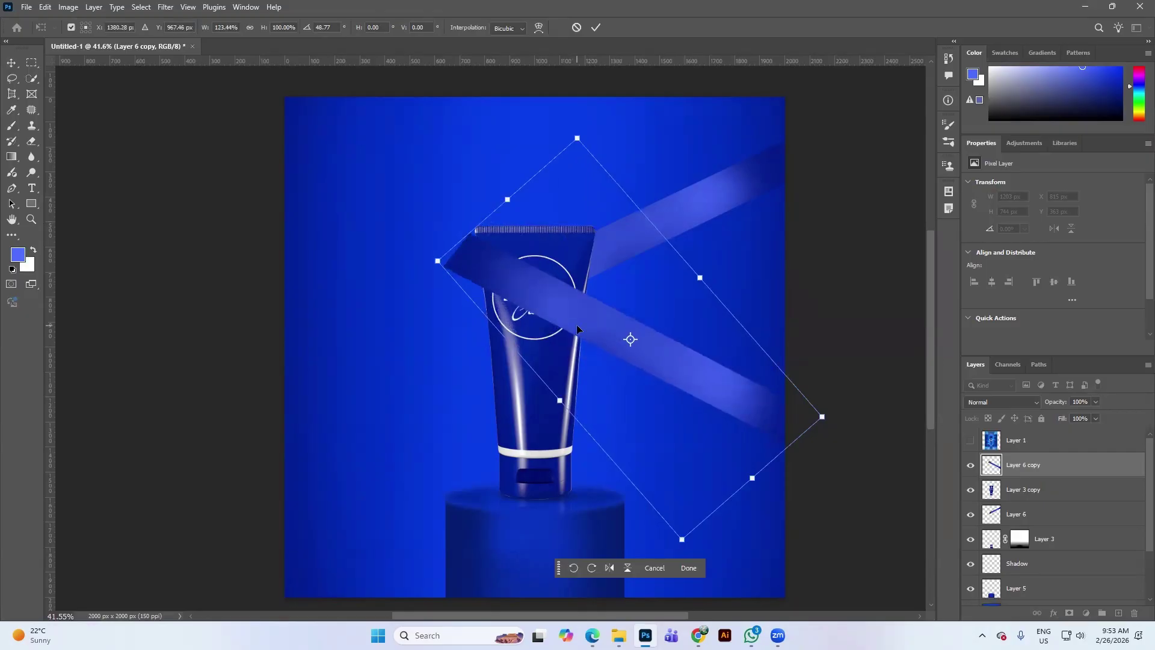
left_click_drag(577, 329, 574, 345)
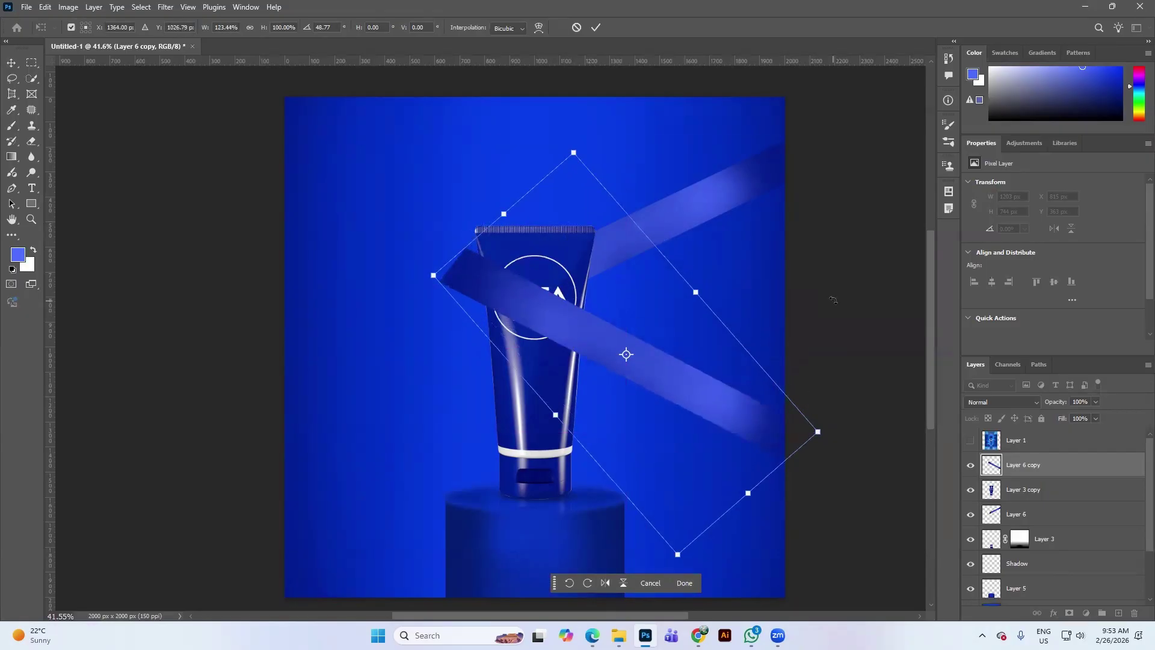
Step: Apply the transform, compare the crossing ribbons with the reference poster on Layer 1, and hide the reference again
left_click(970, 440)
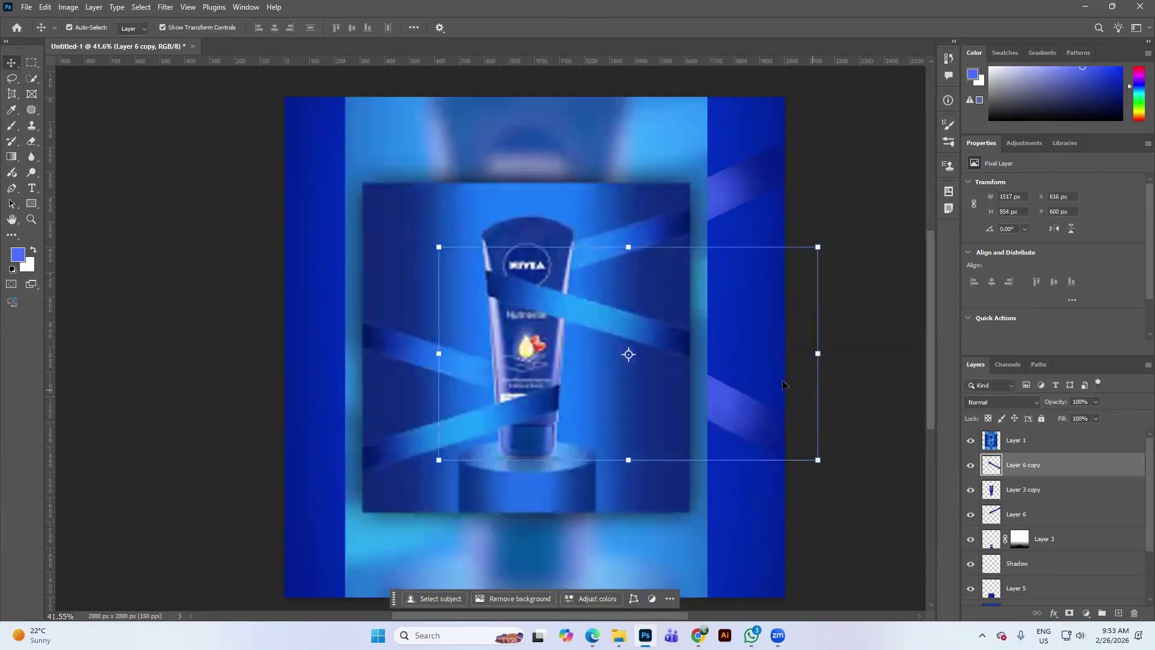
left_click_drag(504, 265, 487, 272)
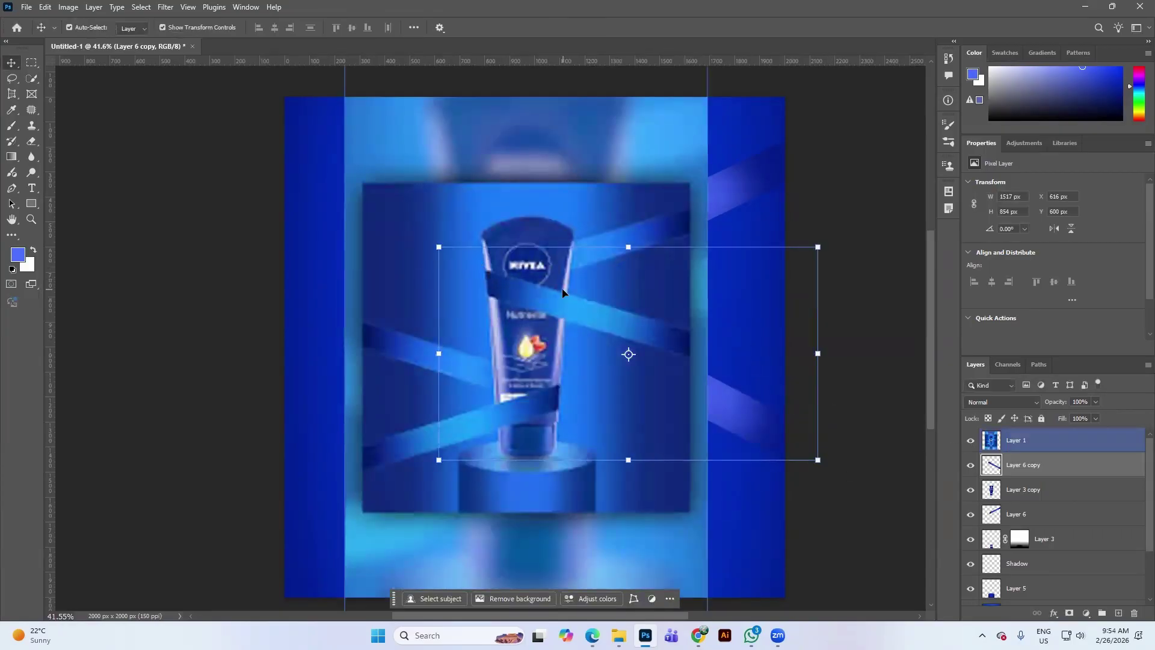
left_click(979, 459)
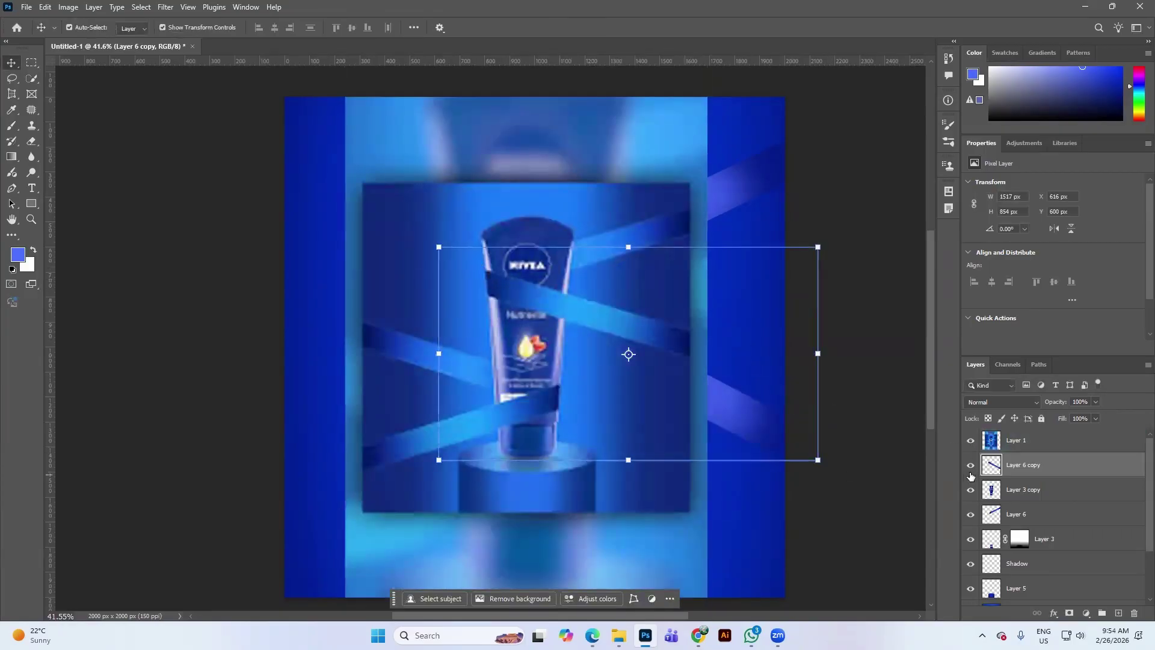
left_click(970, 440)
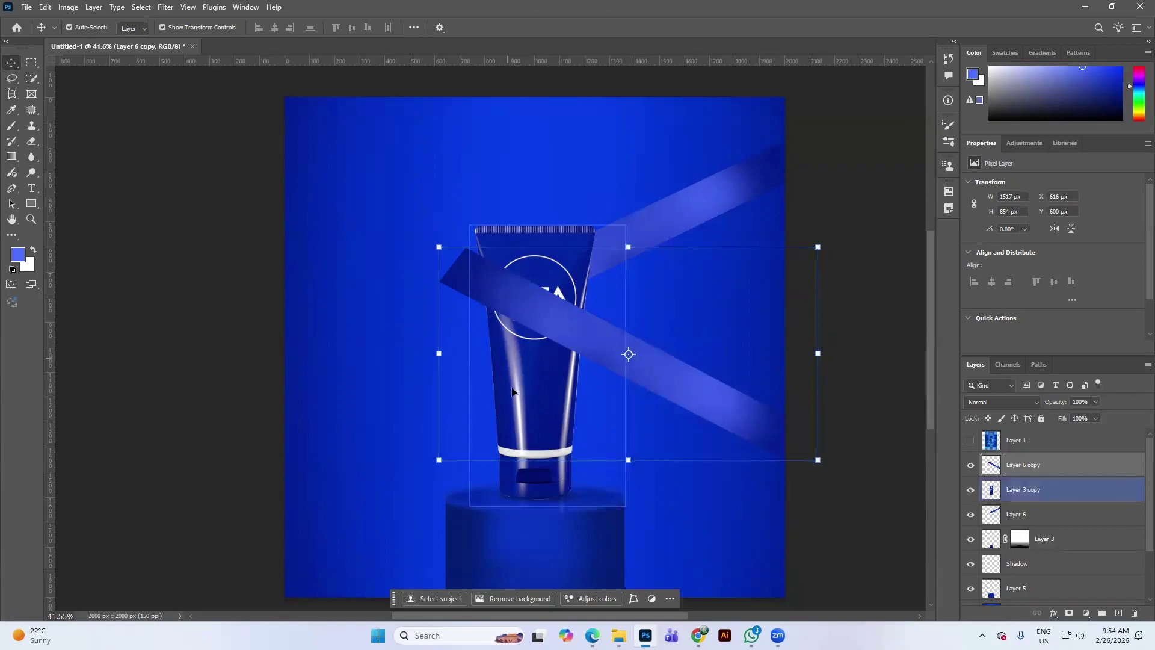
Step: Load the tube outline of Layer 3 copy as a selection and invert it, keeping Layer 6 copy active
left_click(992, 490, "ctrl")
key("ctrl")
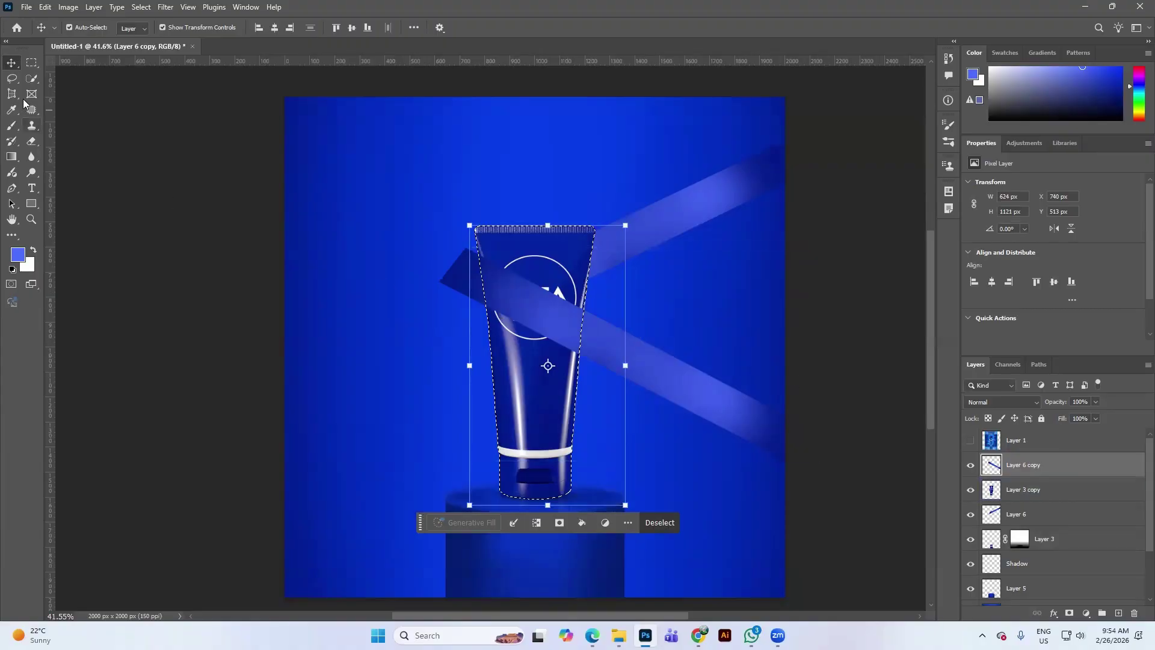
left_click_drag(11, 78, 78, 108)
right_click(516, 297)
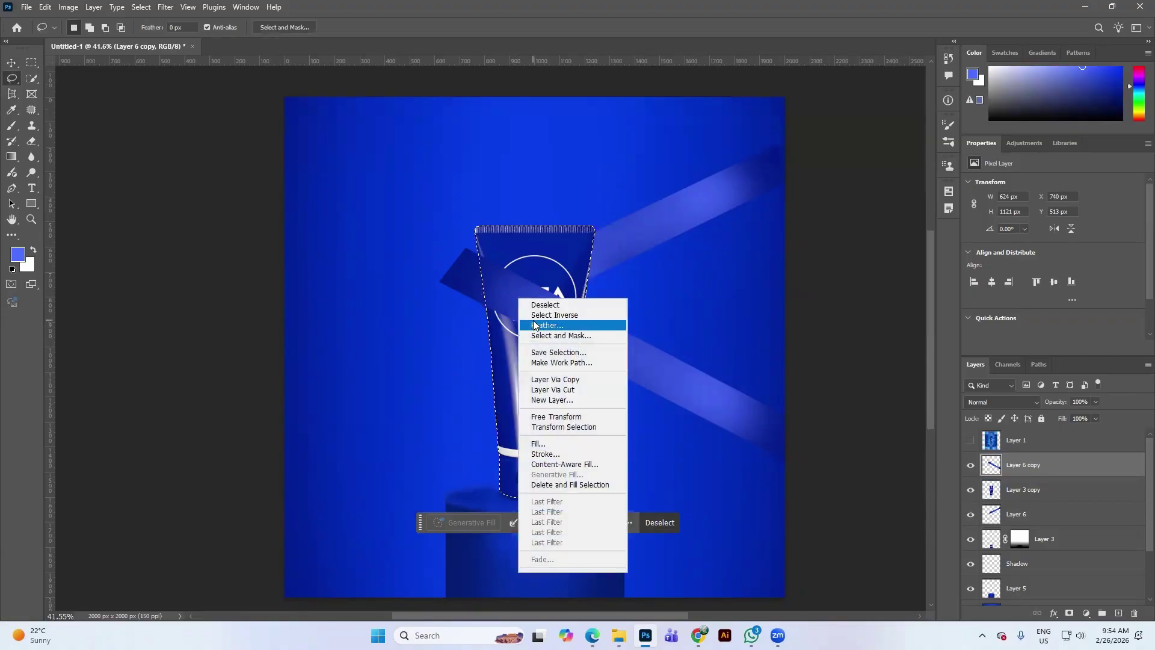
left_click(535, 315)
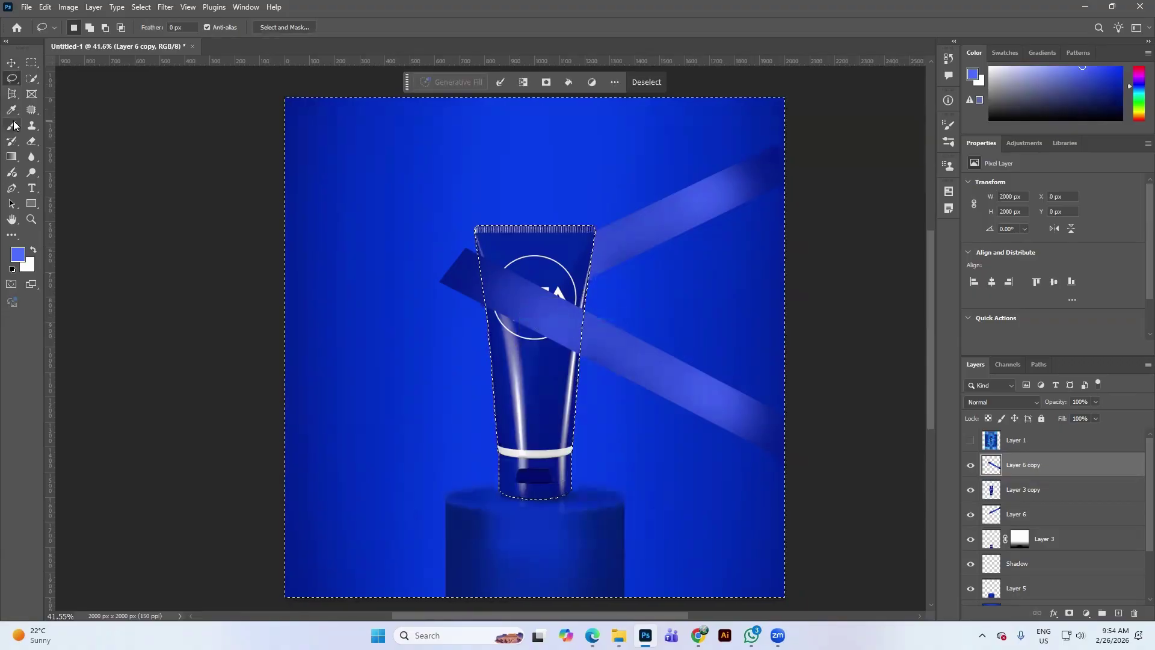
Step: Erase the front ribbon's end that sticks out past the tube's left edge, using a 150 px eraser
left_click(32, 140)
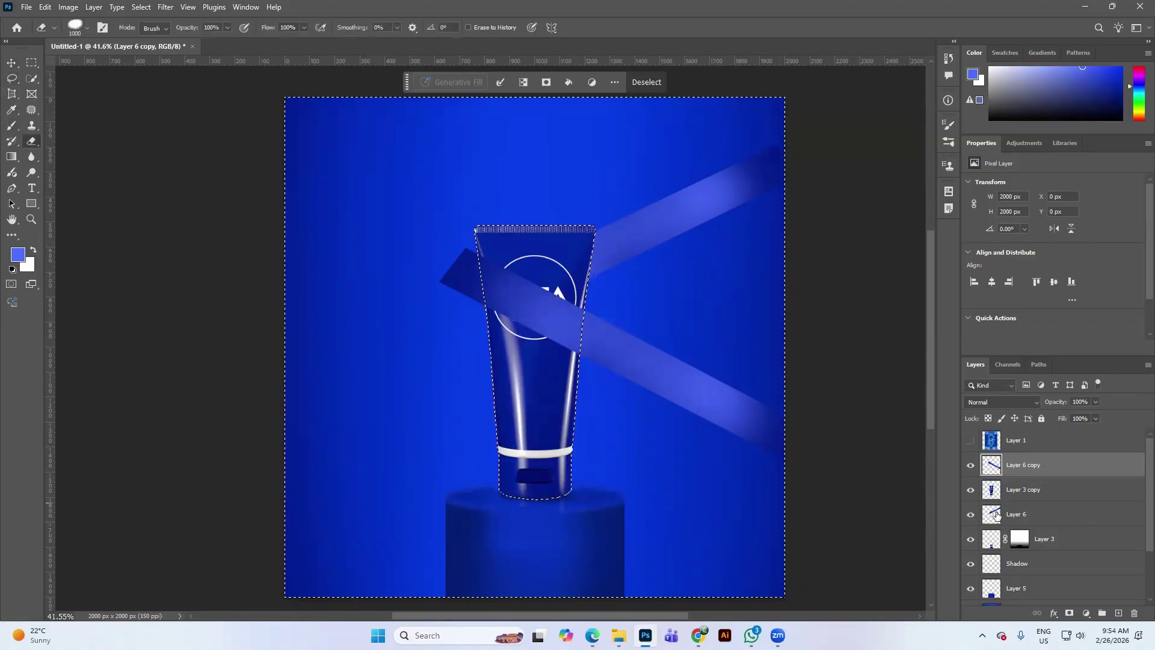
key("bracketleft")
key("bracketleft")
key("bracketleft")
key("bracketleft")
key("bracketleft")
key("bracketleft")
key("bracketleft")
key("bracketleft")
key("bracketleft")
key("bracketleft")
key("bracketleft")
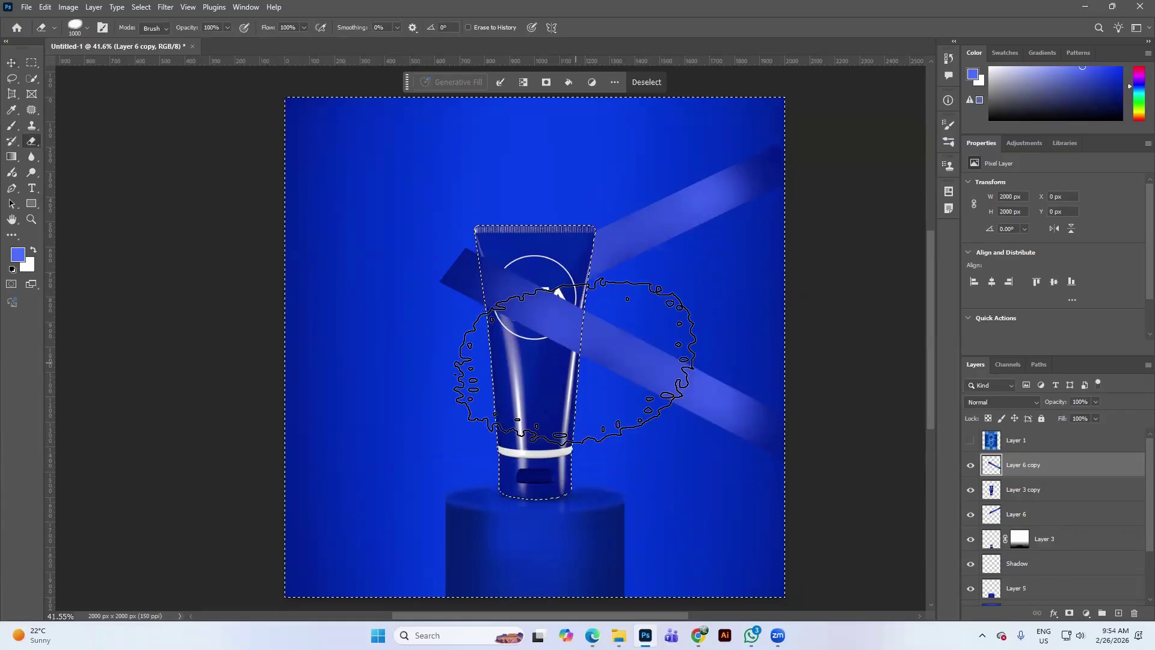
left_click_drag(468, 267, 459, 313)
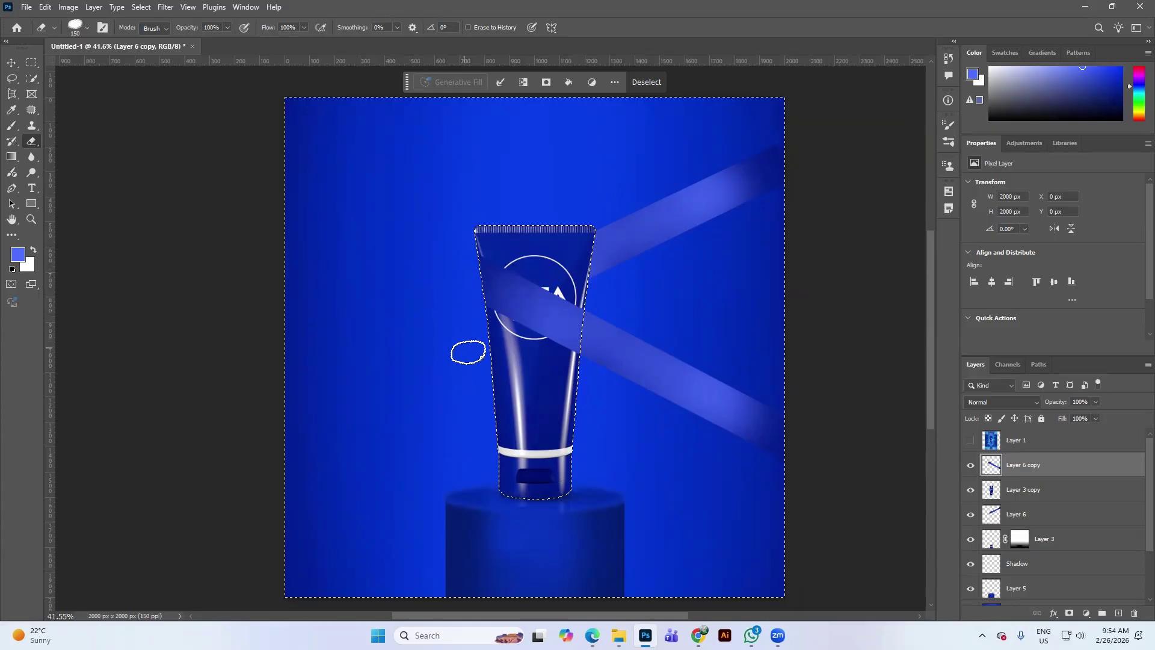
Step: Duplicate both diagonal ribbon layers, flip the copies to -100% width and height, and place them on the left half of the canvas
key("ctrl+d")
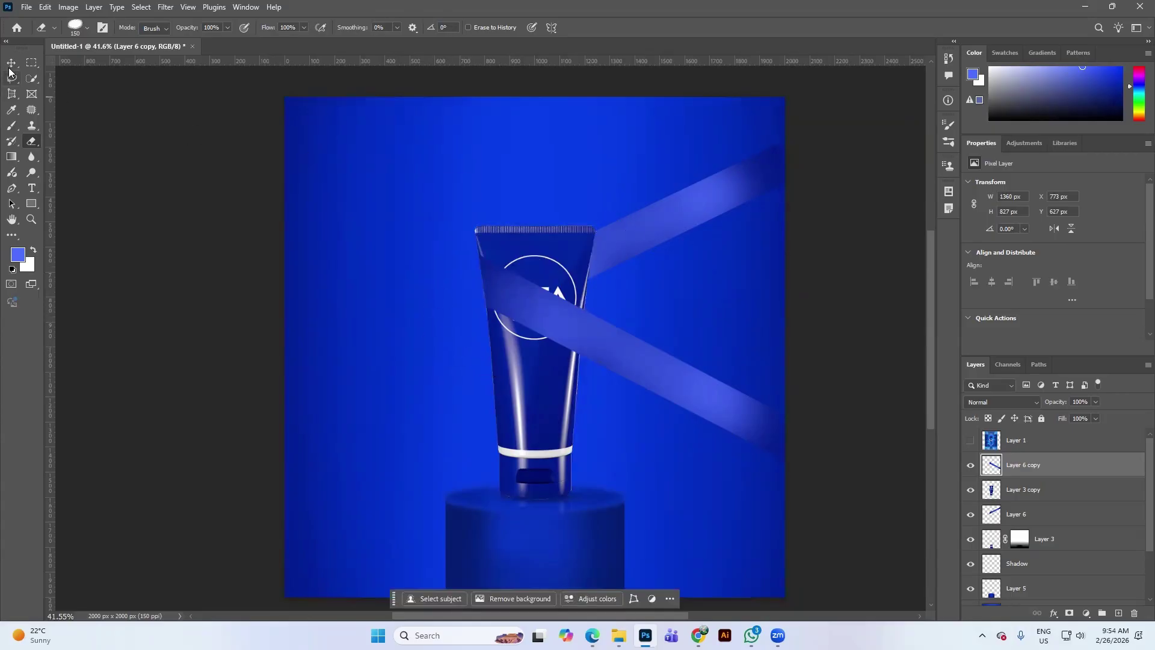
left_click(10, 65)
left_click(695, 228, "shift")
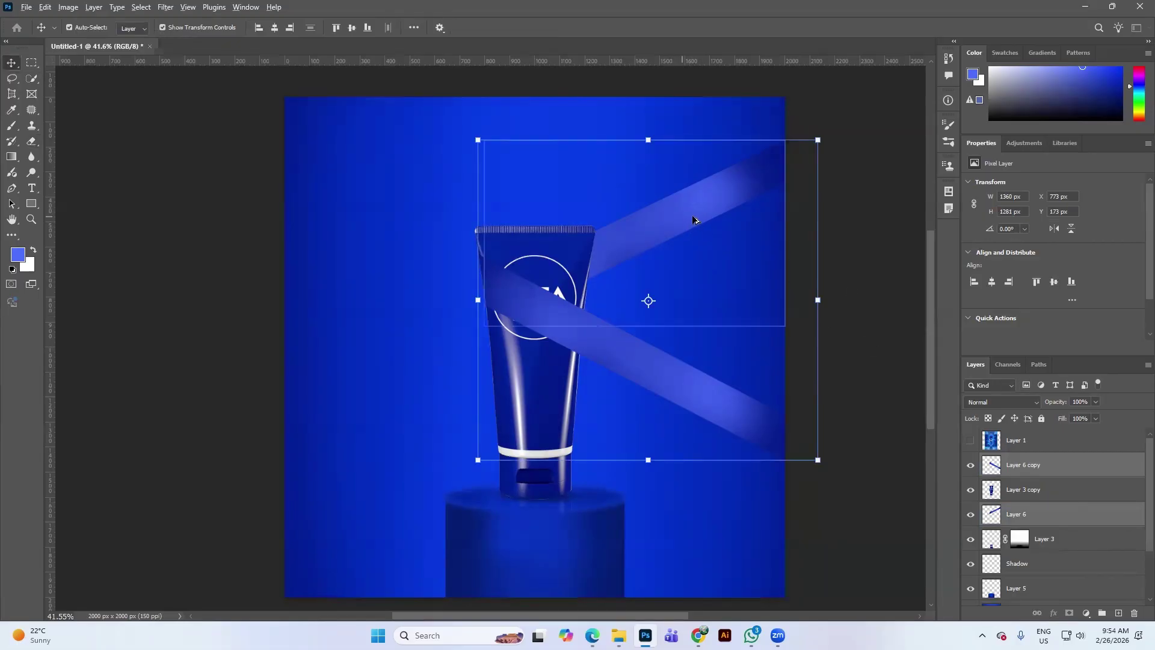
left_click_drag(672, 238, 544, 310)
left_click_drag(731, 273, 389, 477)
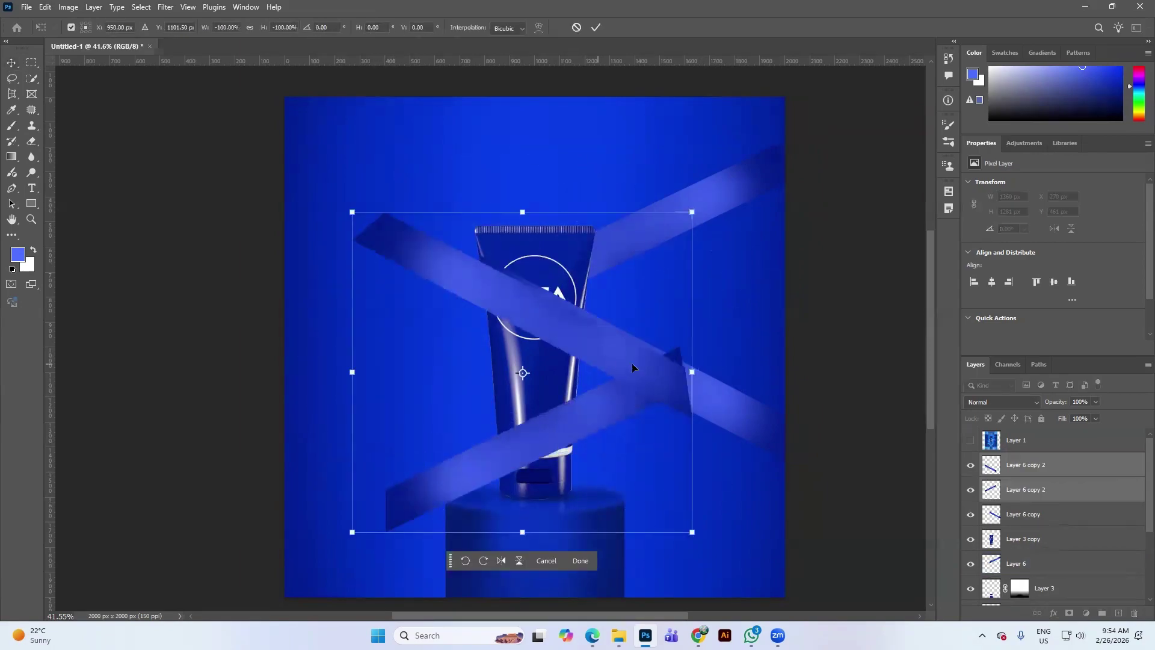
left_click_drag(632, 362, 522, 395)
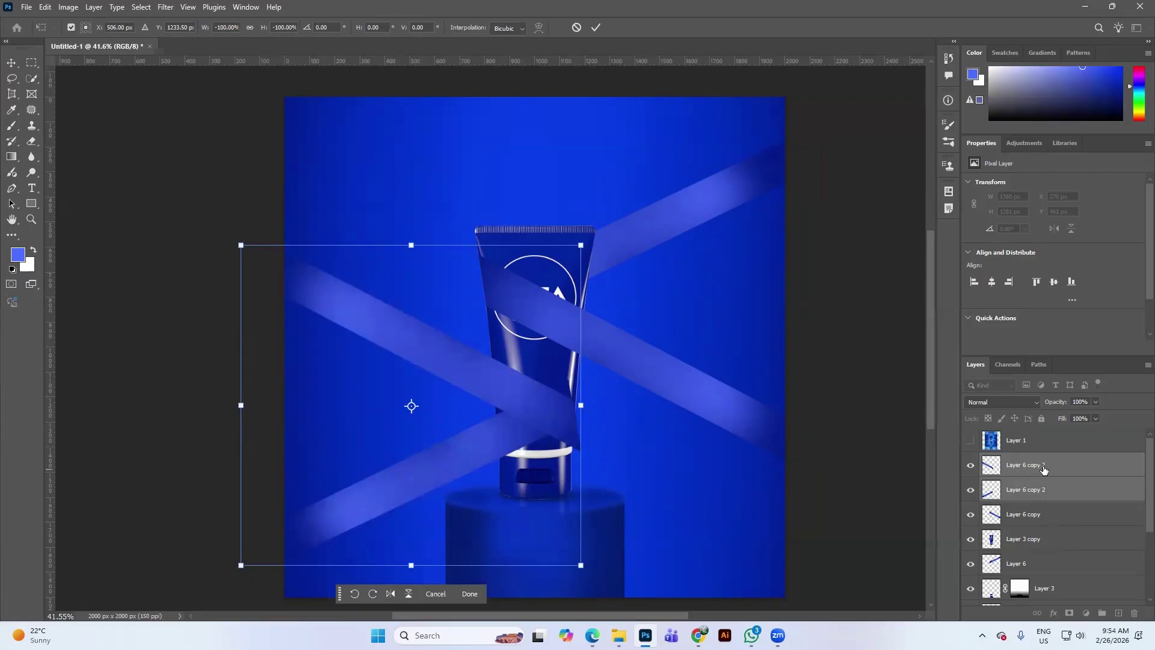
Step: Move the two ribbon copies below the tube layer, Layer 3 copy, and bring the upper-left ribbon back in front of it
left_click_drag(1045, 470, 1018, 568)
left_click(841, 390)
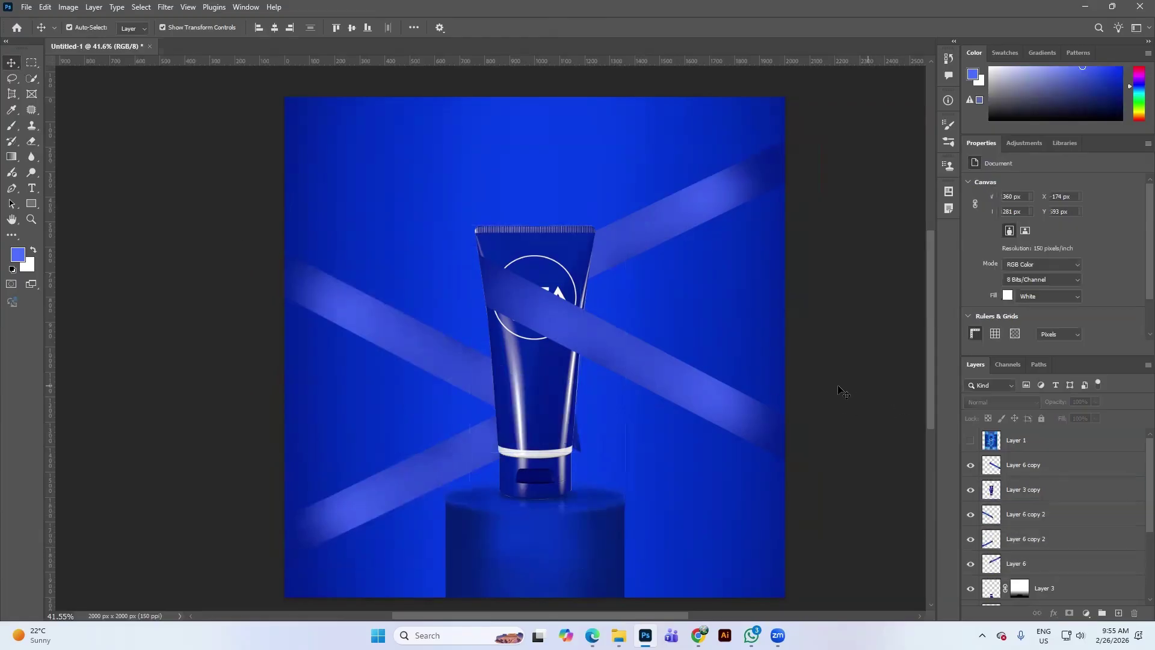
left_click(392, 335)
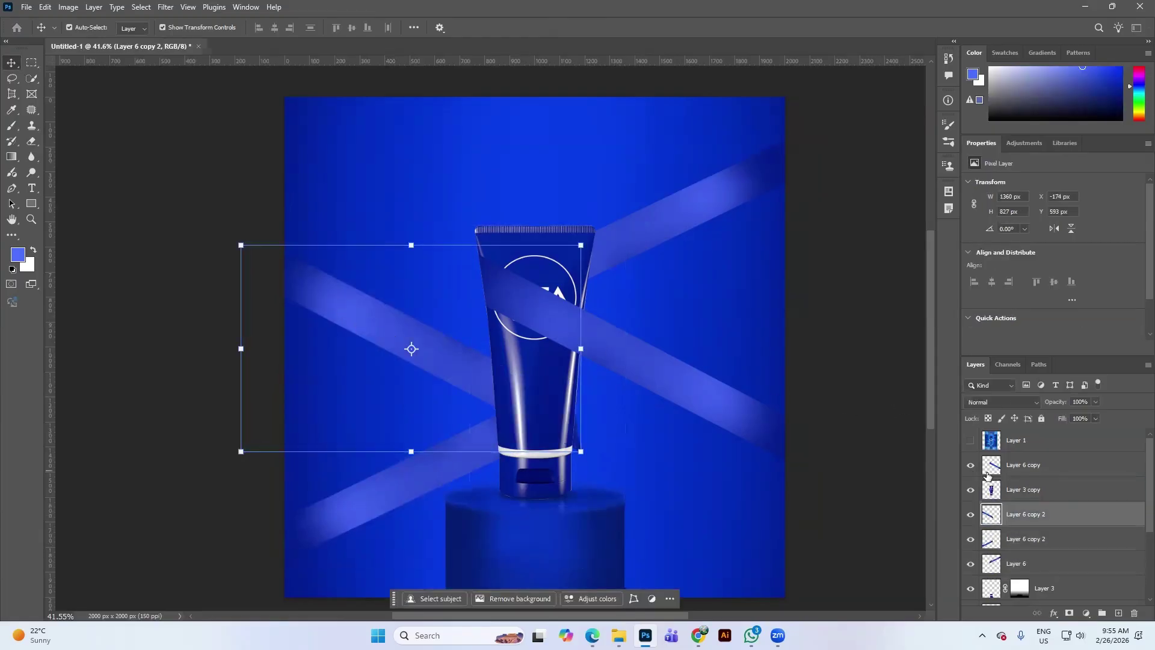
left_click_drag(1029, 514, 1032, 478)
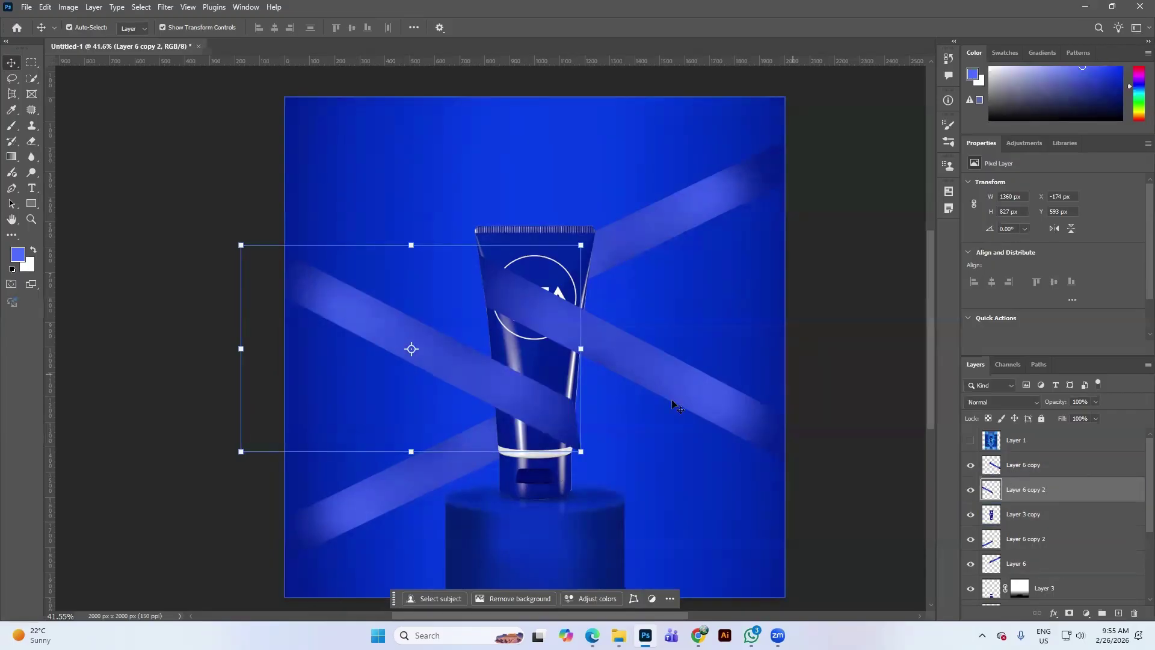
left_click(818, 468)
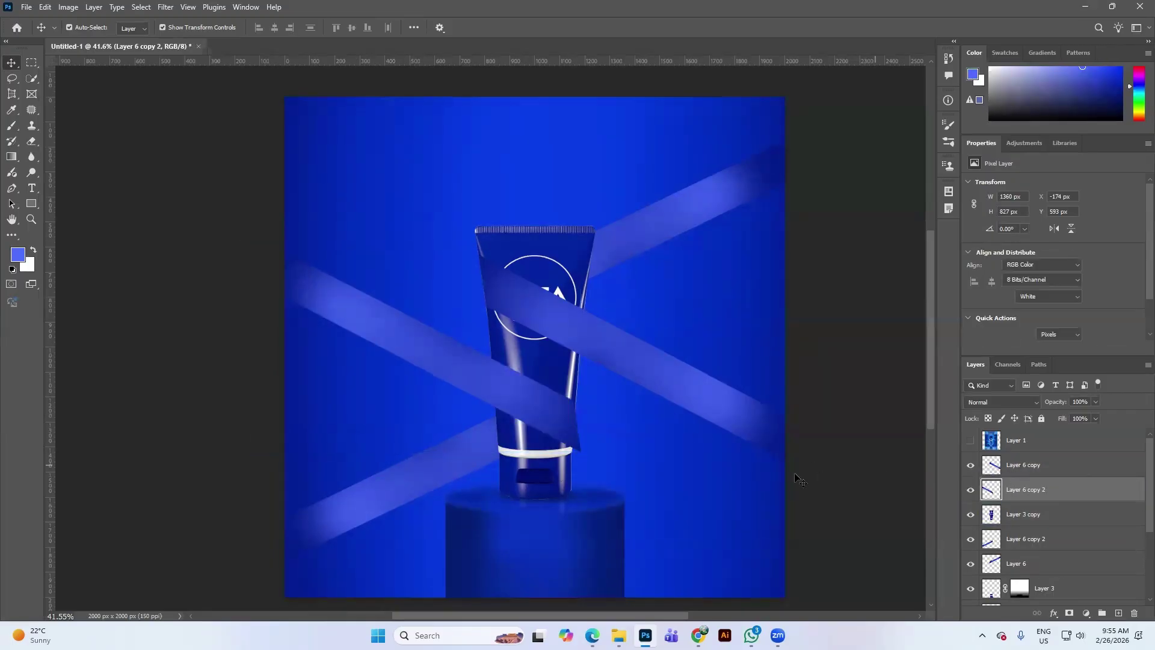
Step: Load the tube outline from Layer 3 copy, invert the selection, erase the upper-left ribbon's end beyond the tube's edge, and deselect
left_click(555, 425)
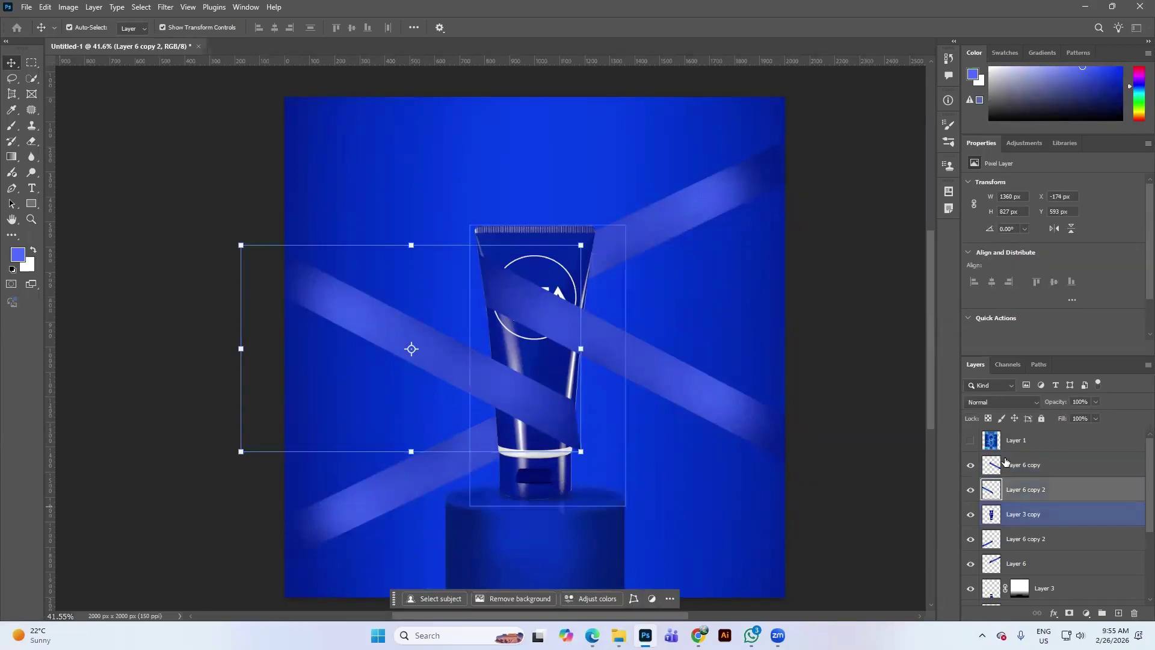
left_click(992, 516, "ctrl")
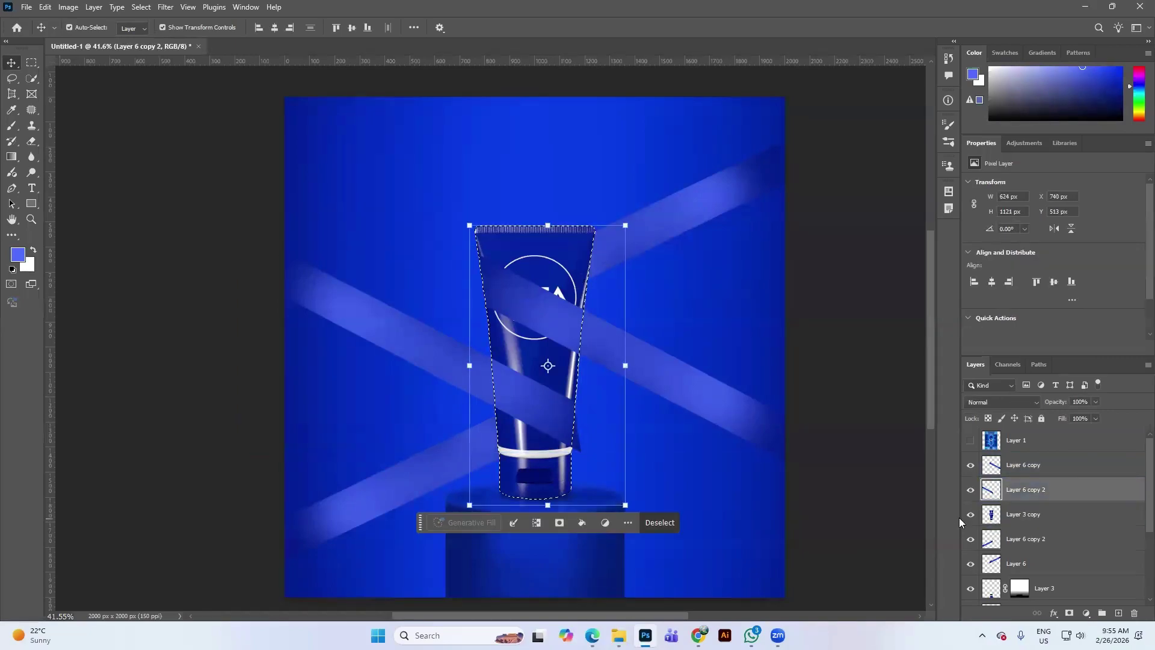
left_click(12, 80)
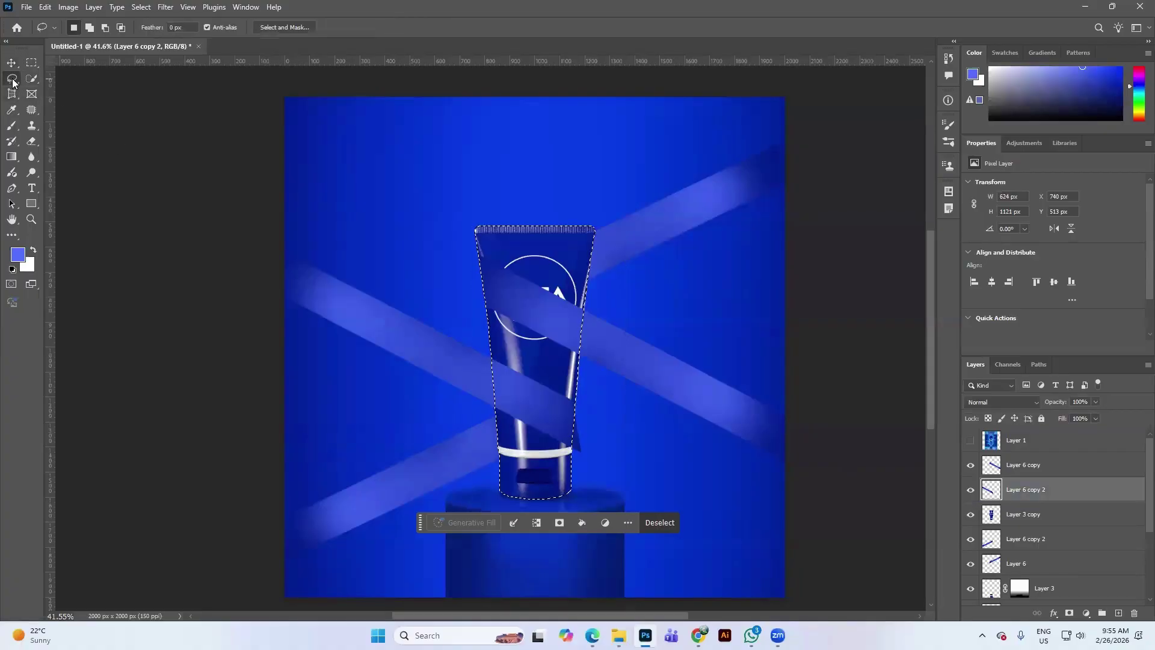
right_click(560, 414)
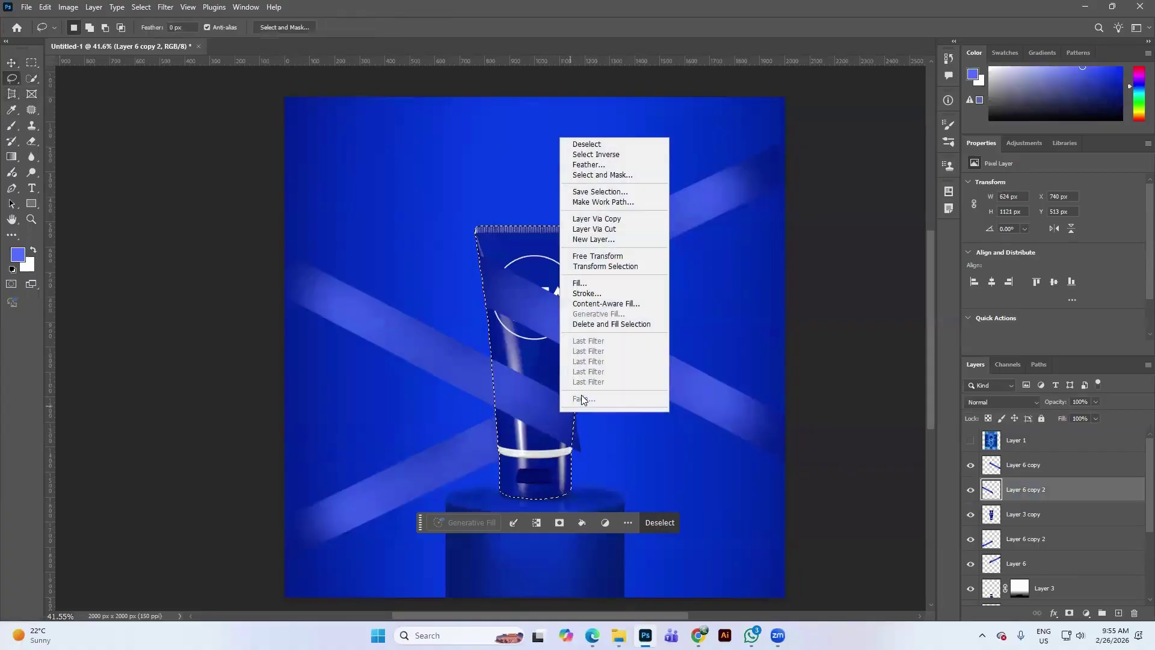
left_click(582, 154)
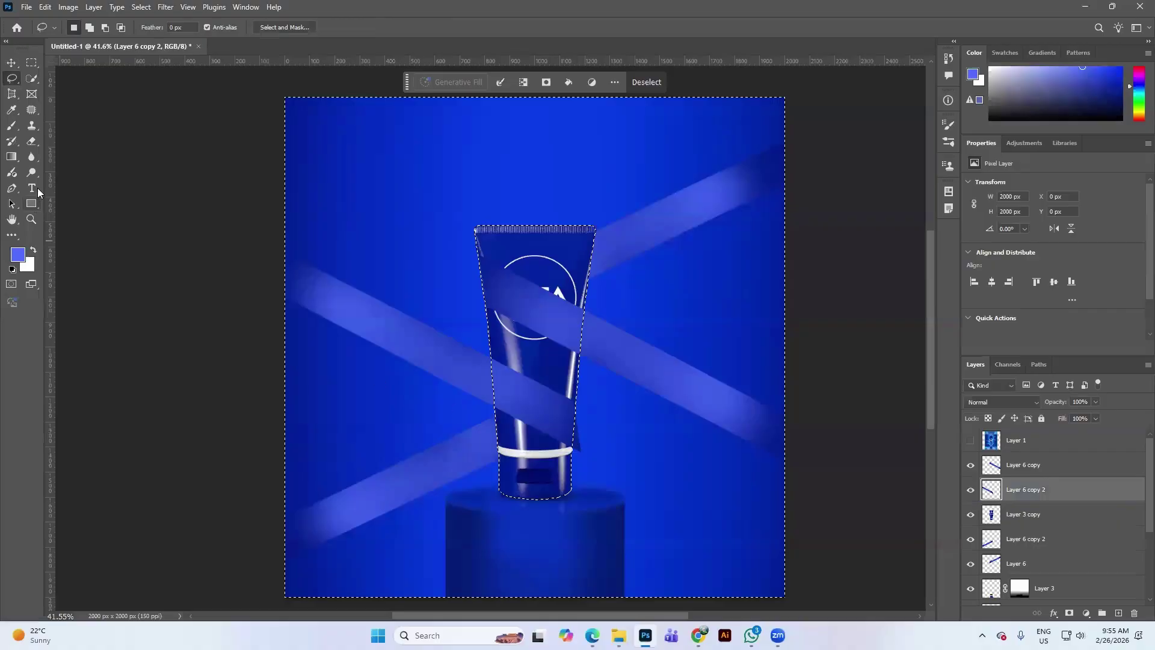
left_click(32, 141)
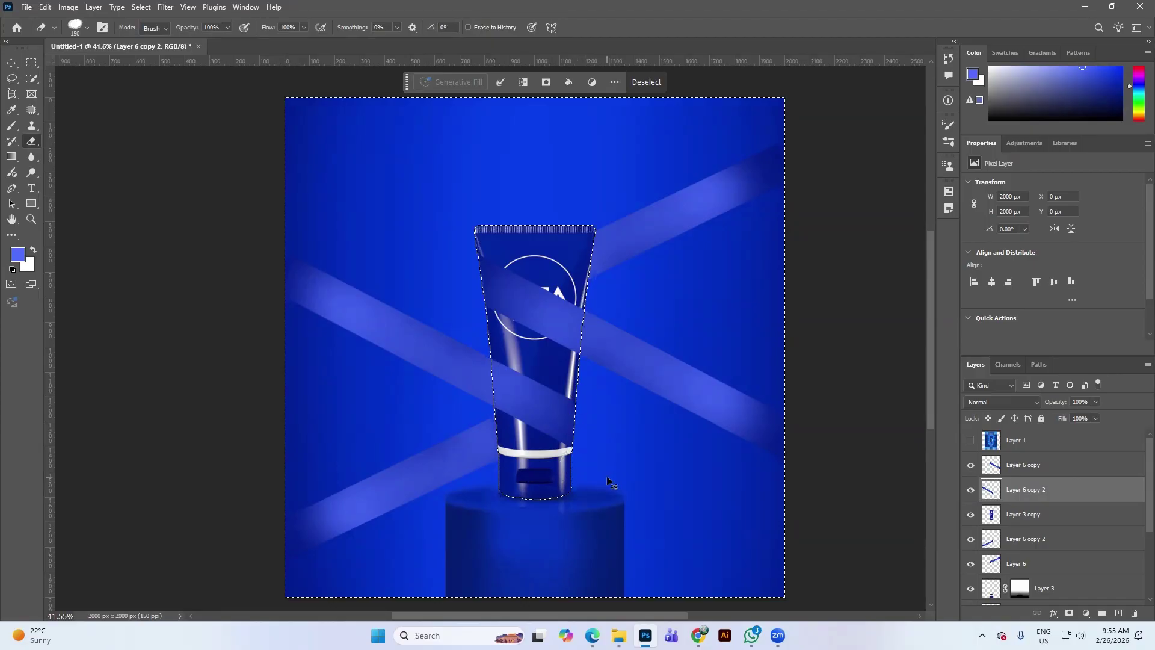
key("ctrl+d")
scroll(573, 433, "up", 2)
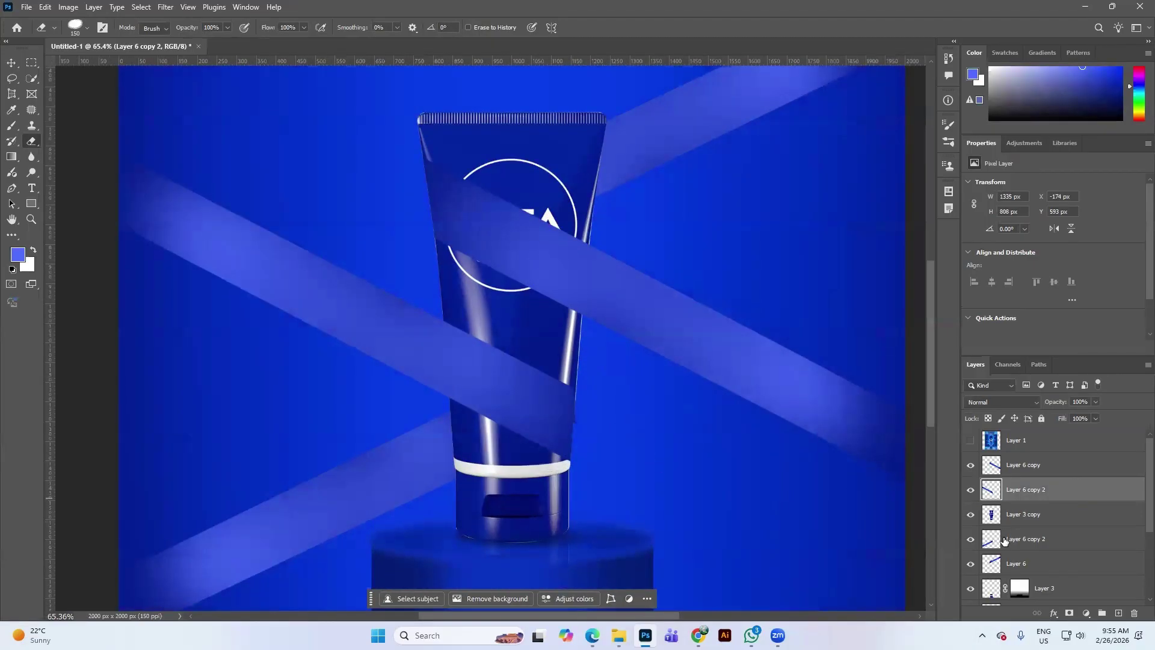
left_click(997, 567)
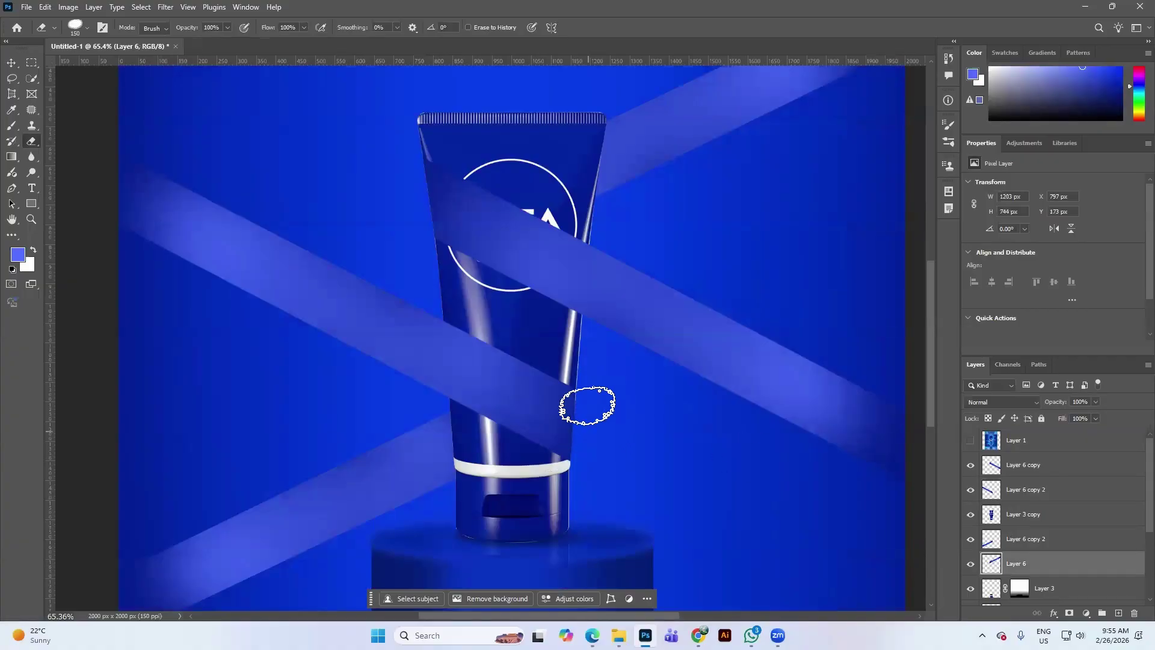
left_click(1019, 495)
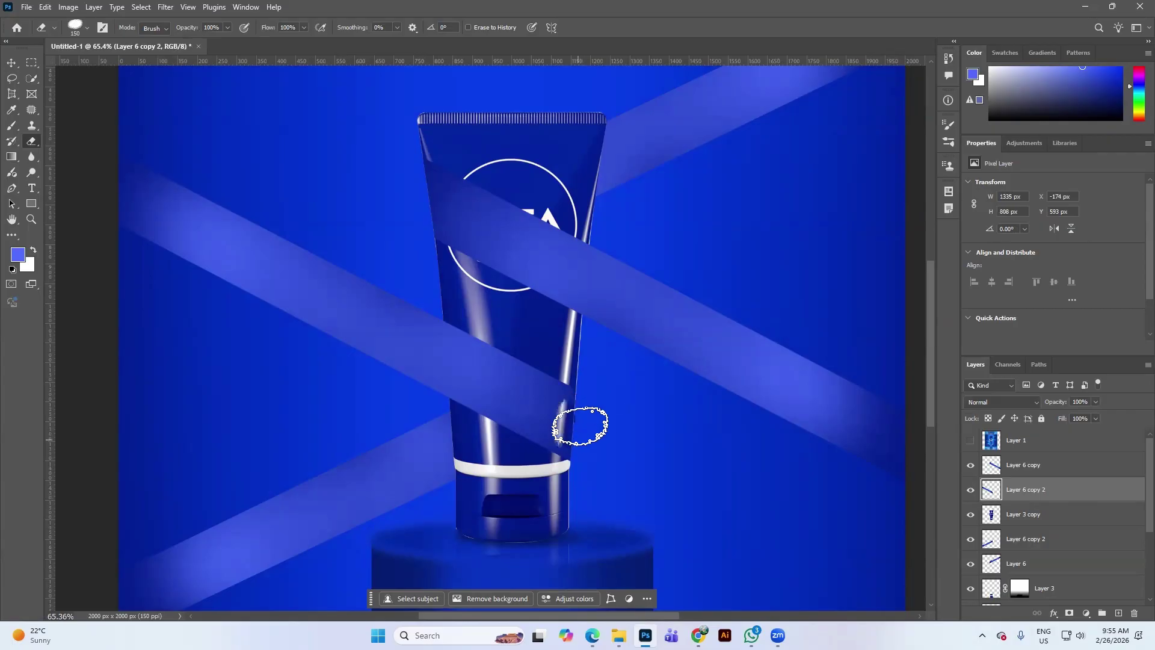
left_click(1017, 467)
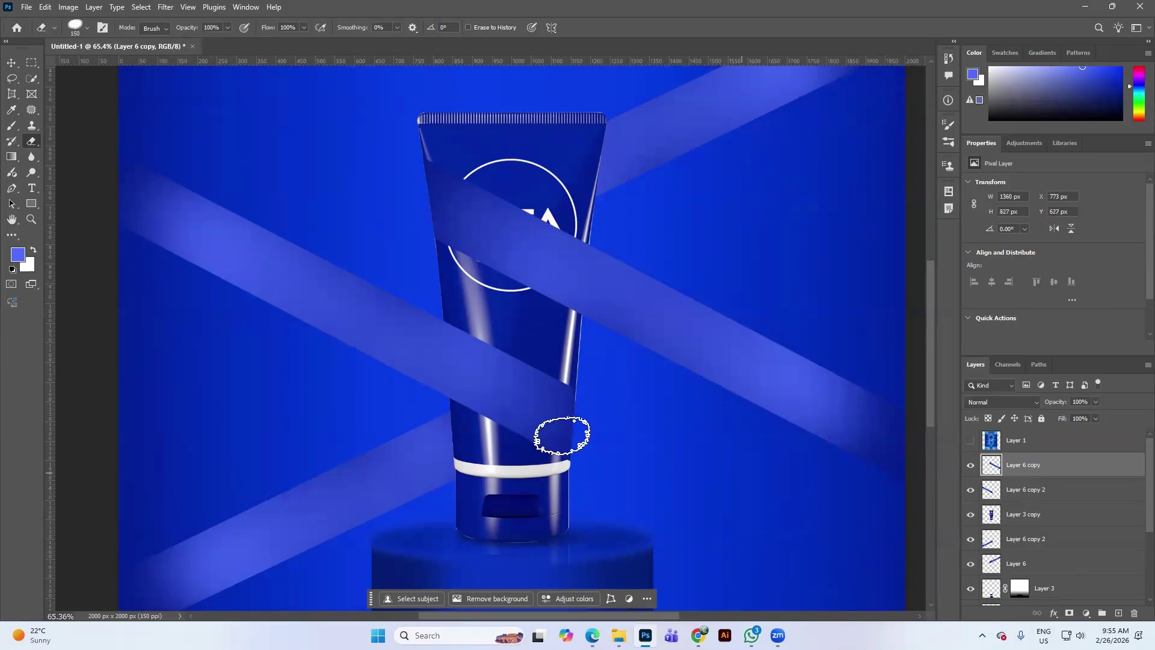
scroll(586, 421, "down", 1)
Step: Shift the lower-left ribbon behind the tube horizontally by about 28 px
left_click(11, 63)
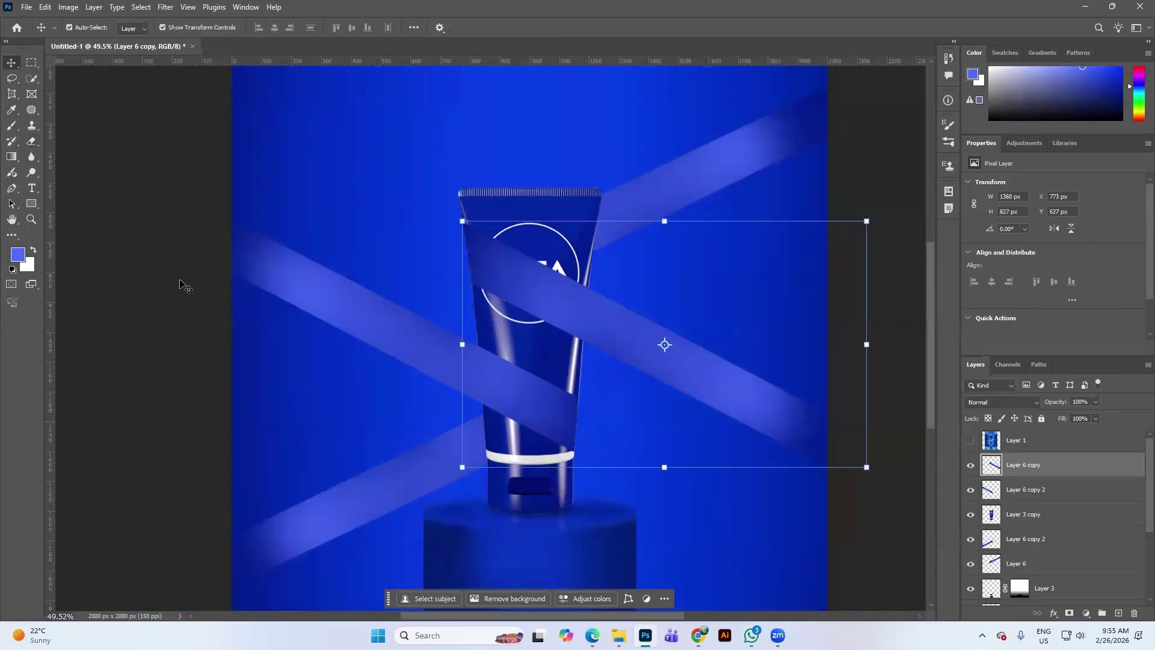
left_click(322, 515)
left_click_drag(356, 514, 349, 518)
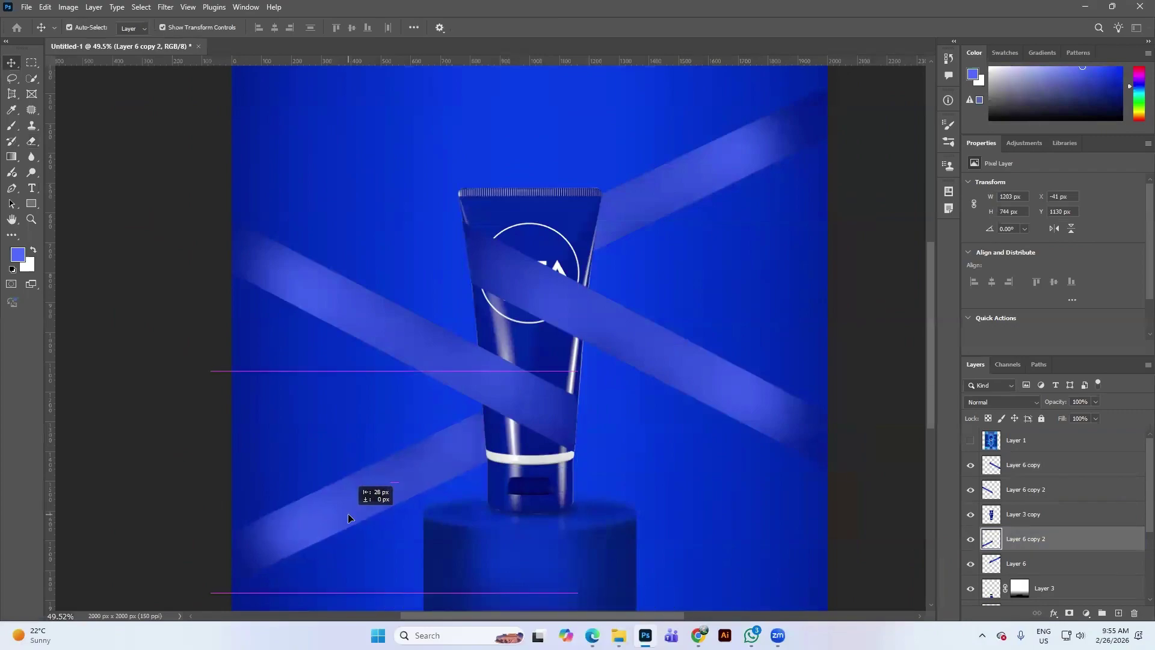
left_click(849, 472)
Step: Compare the ribbon and tube composition with the reference image by toggling the visibility of Layer 1
scroll(444, 439, "up", 1)
scroll(596, 394, "down", 4)
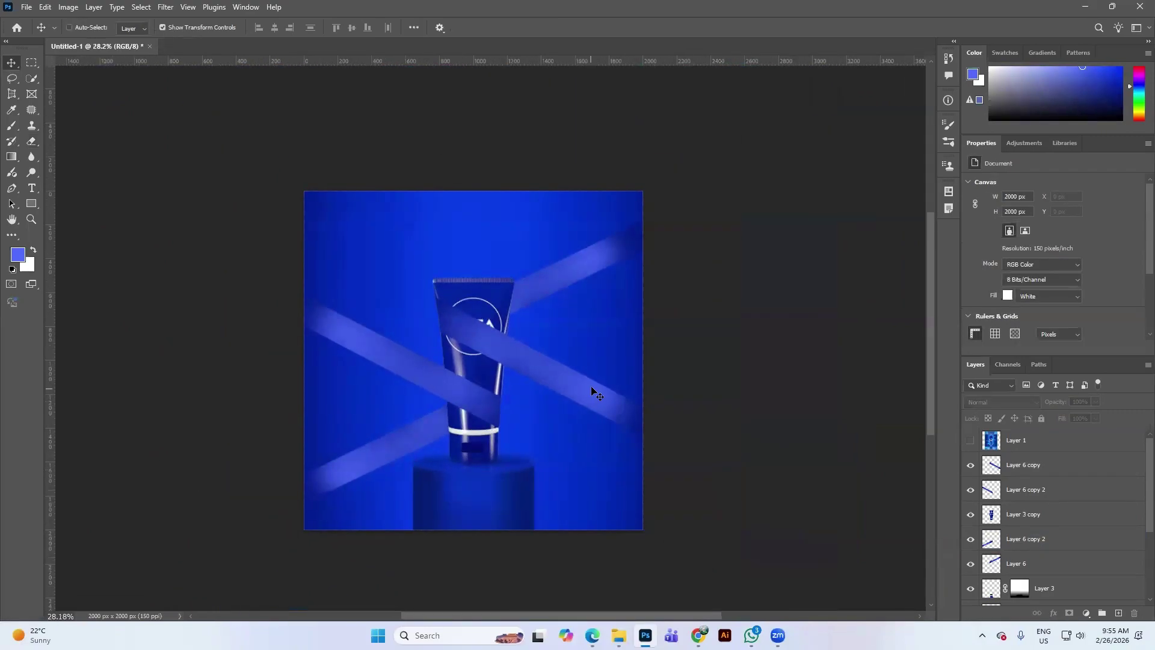
scroll(626, 403, "down", 2)
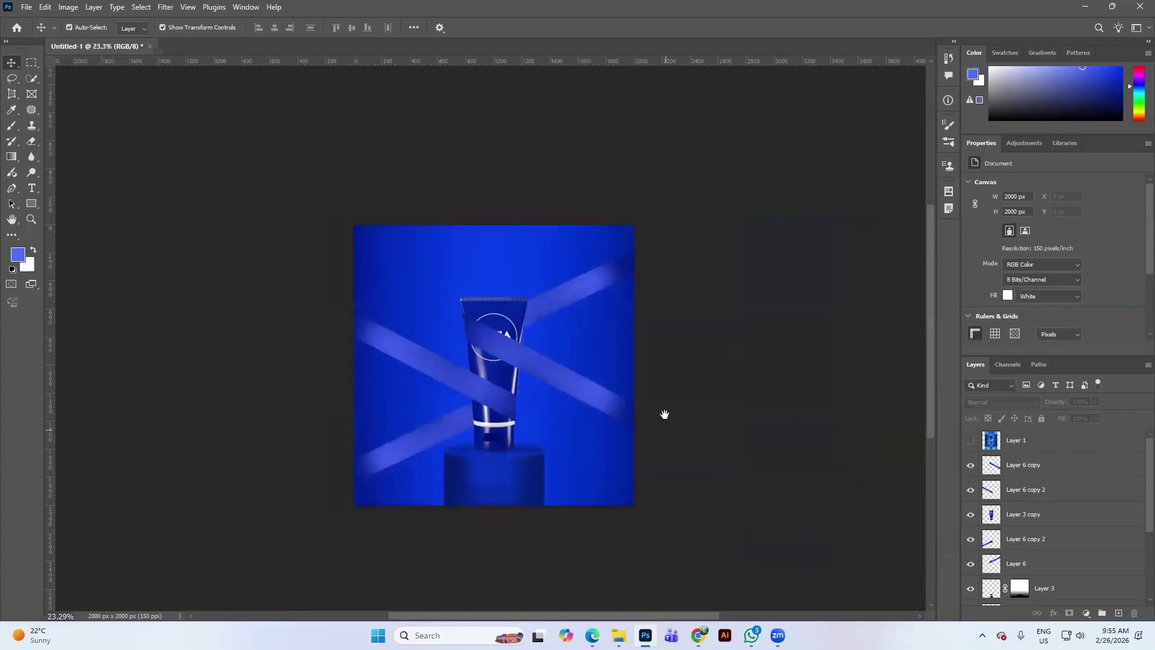
left_click(970, 442)
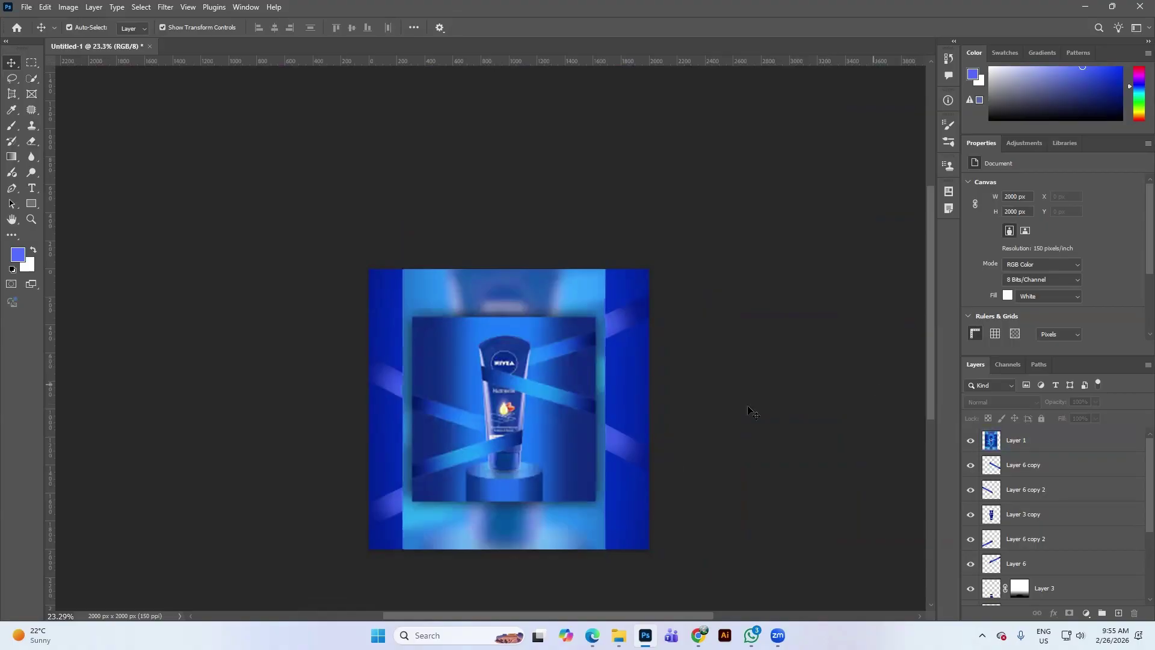
left_click(971, 444)
left_click(971, 444)
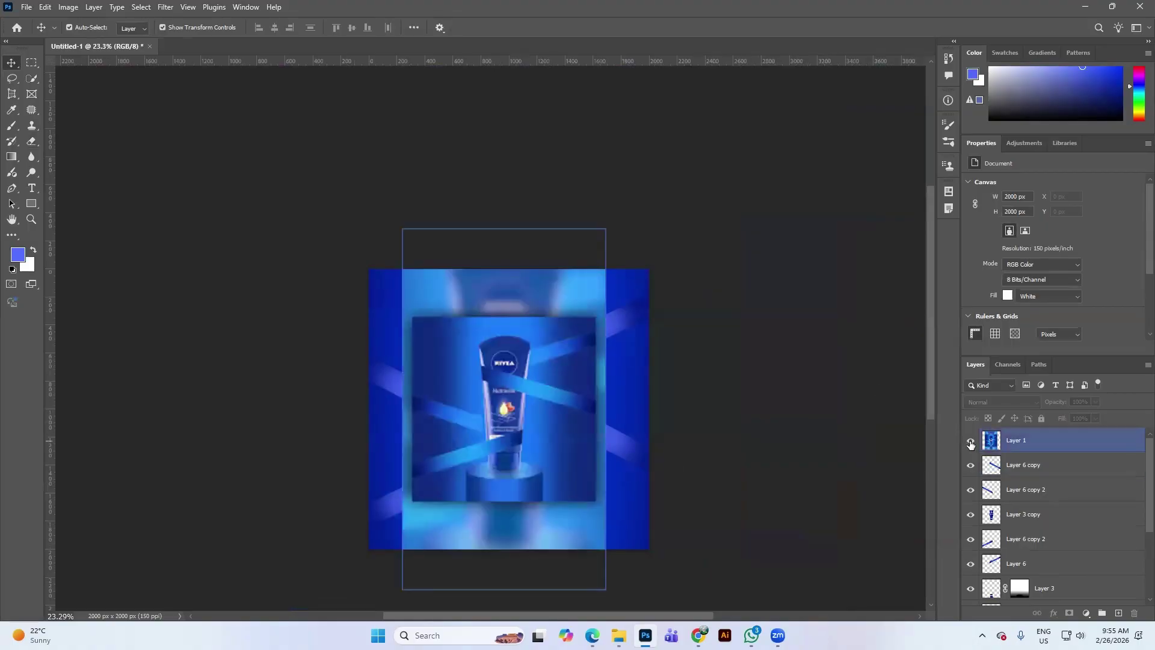
left_click(971, 444)
left_click(971, 444)
scroll(483, 417, "up", 5)
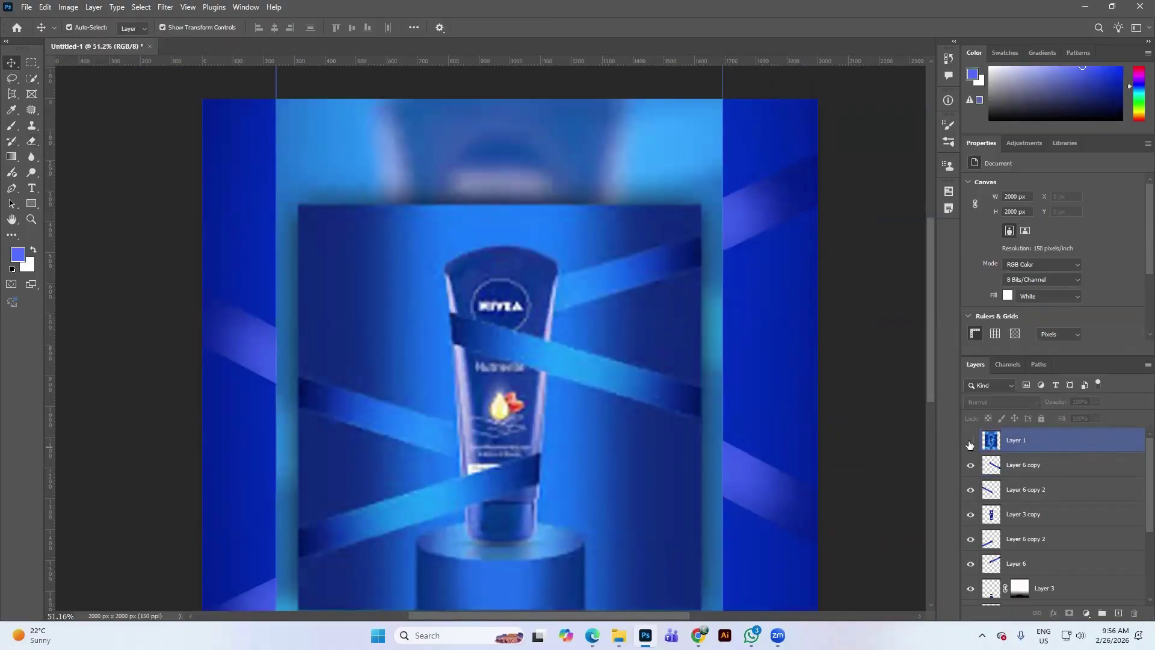
key("ctrl+comma")
left_click(508, 459)
scroll(512, 460, "down", 5)
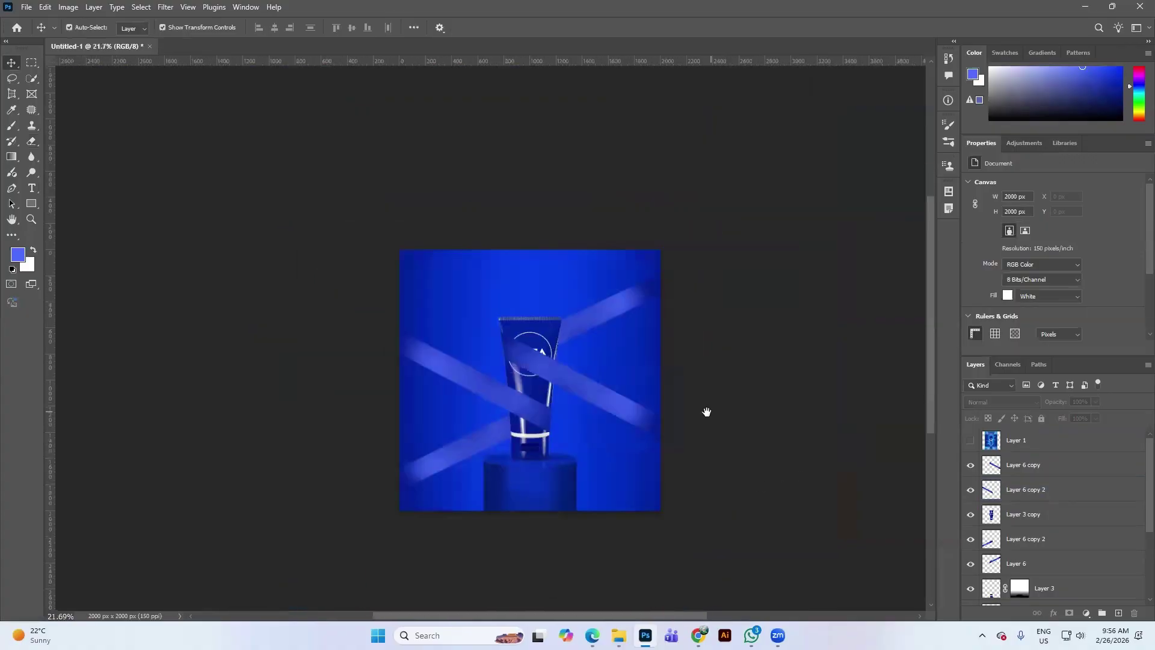
scroll(640, 387, "up", 5)
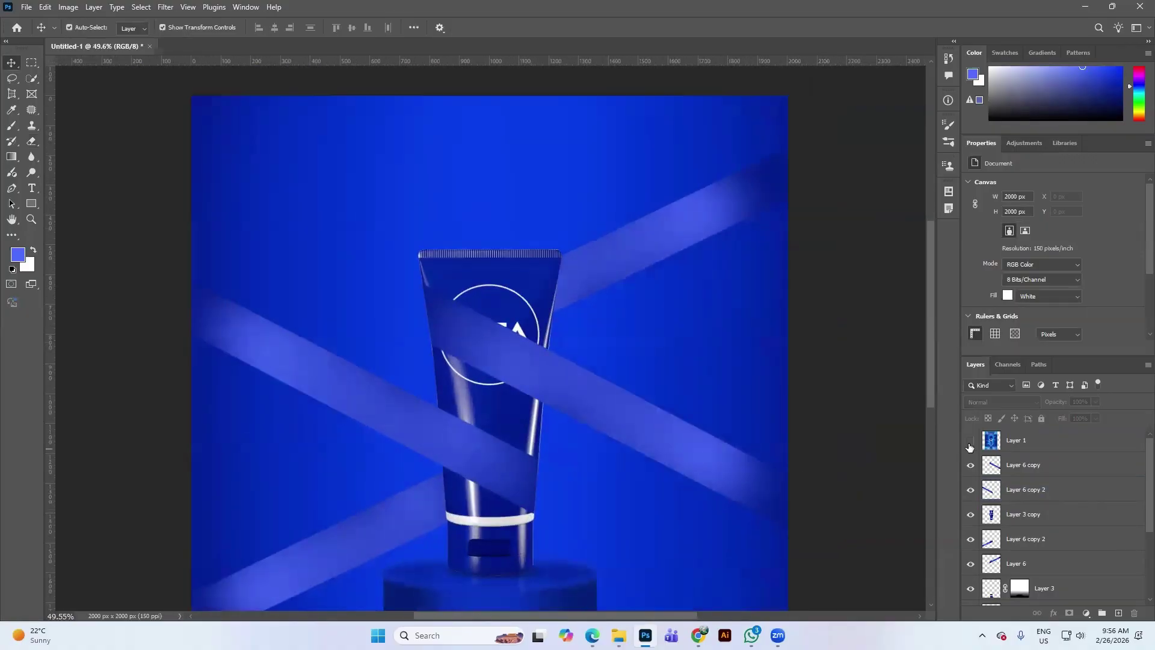
left_click(970, 446)
left_click(545, 313)
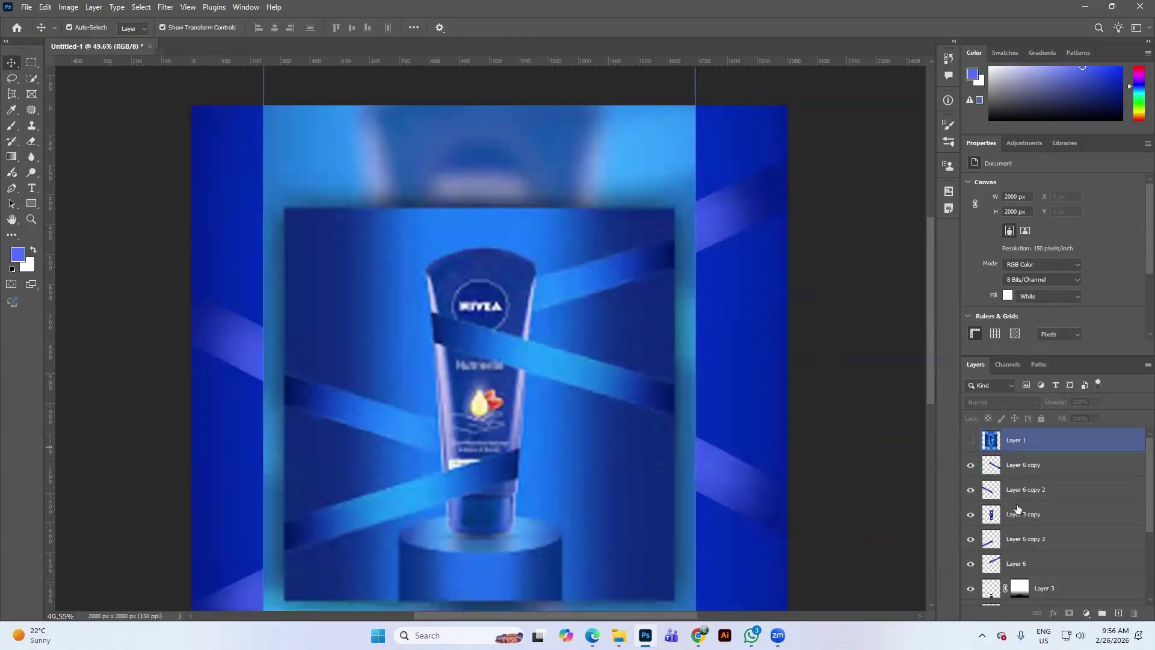
left_click(970, 440)
Step: Add a Brightness/Contrast adjustment clipped to Layer 3 copy, with brightness 95 and contrast 34
left_click(1034, 521)
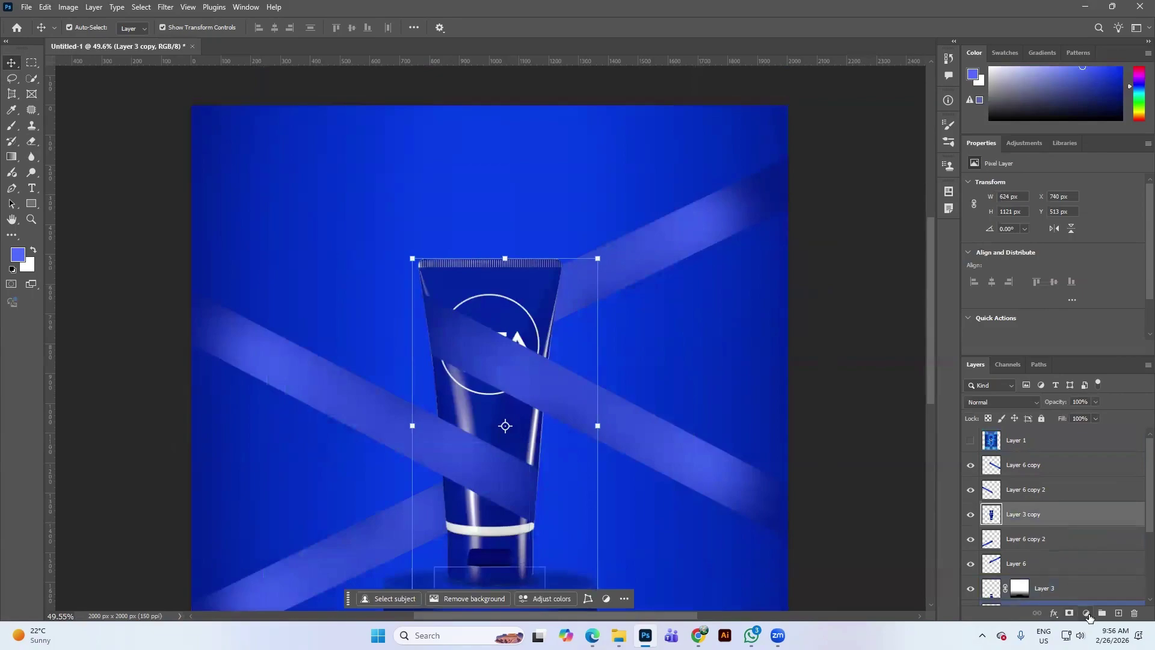
left_click(1086, 612)
left_click(1099, 441)
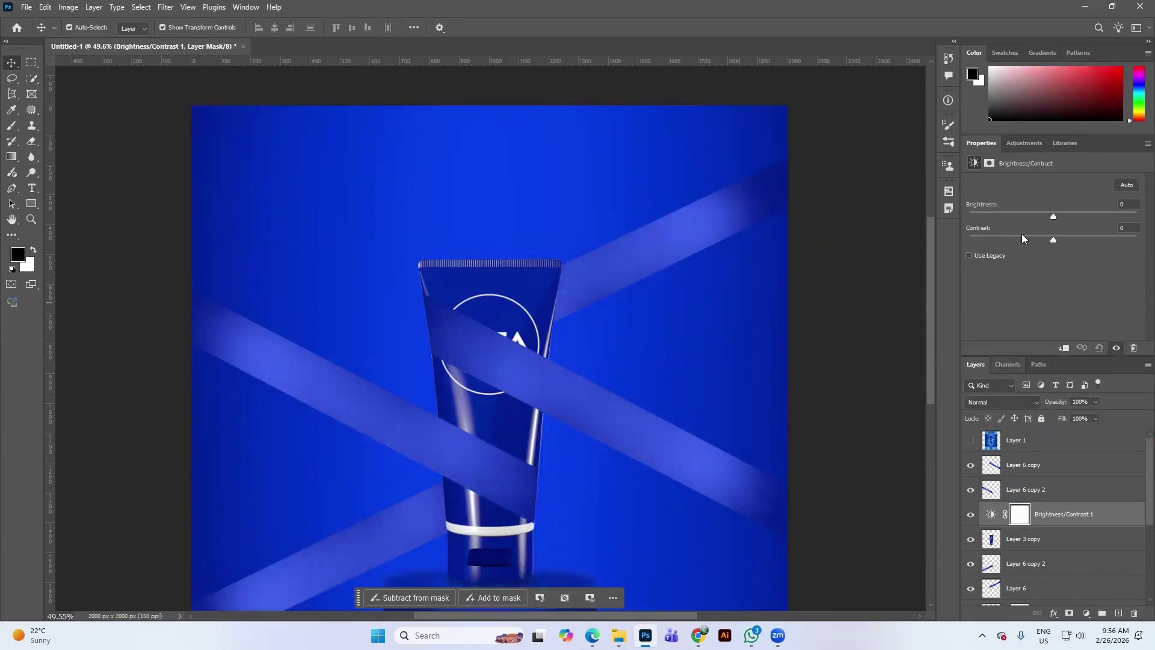
left_click_drag(1077, 218, 1082, 240)
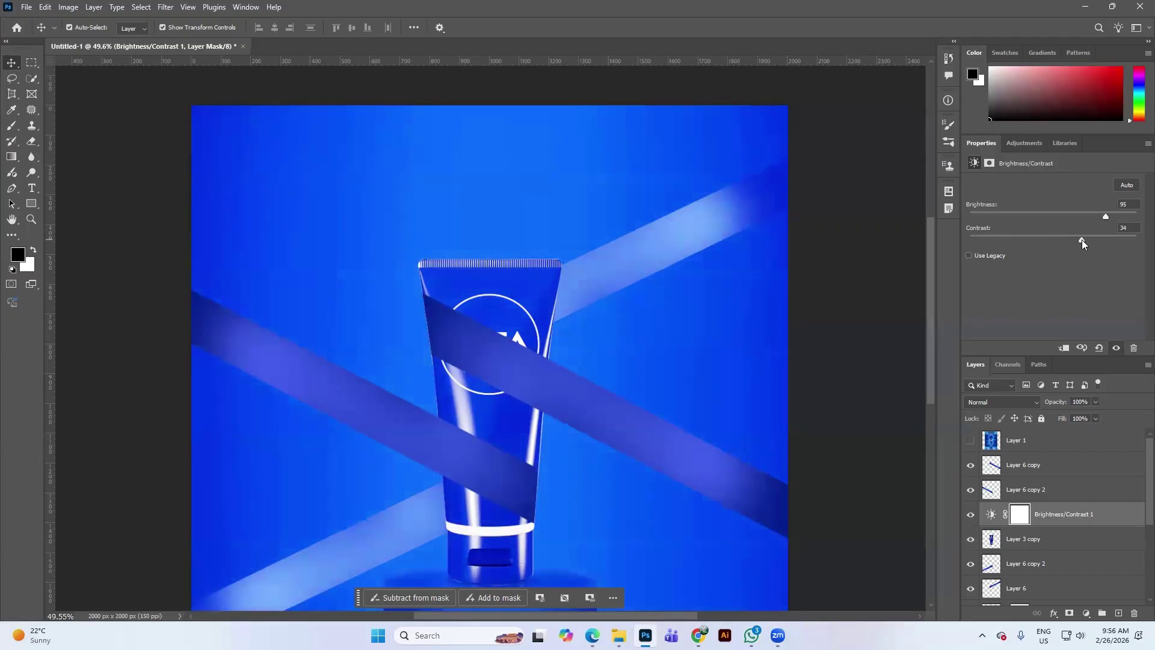
left_click(1062, 348)
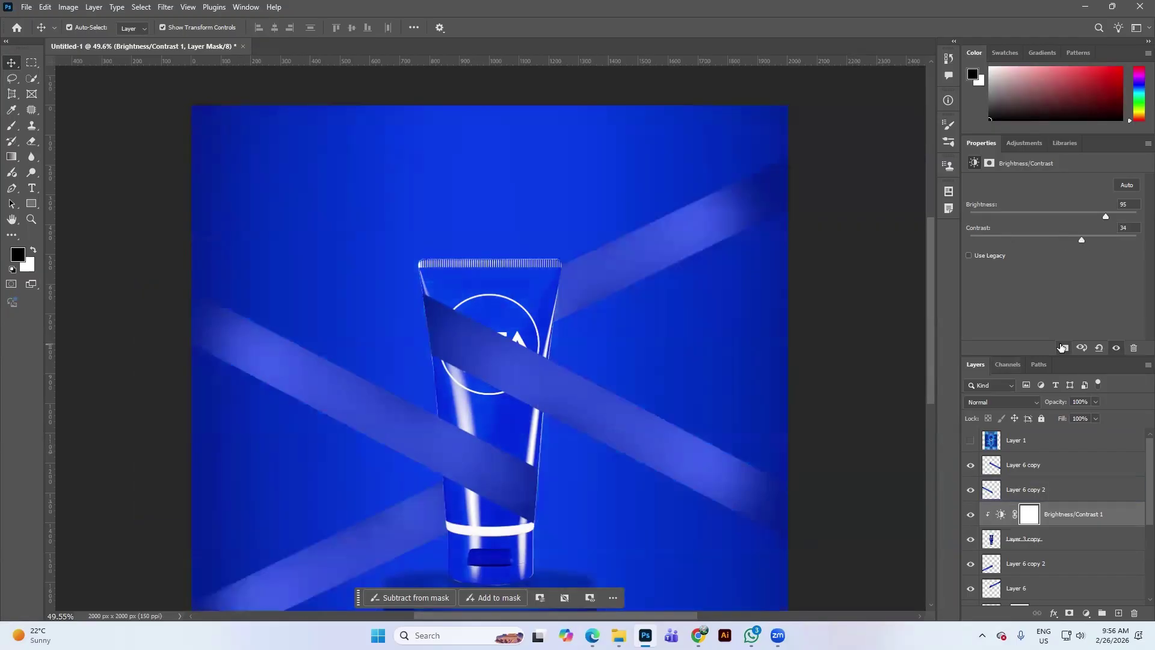
Step: Invert the Brightness/Contrast 1 layer mask to black and set up a white brush at size 50
left_click(1028, 520)
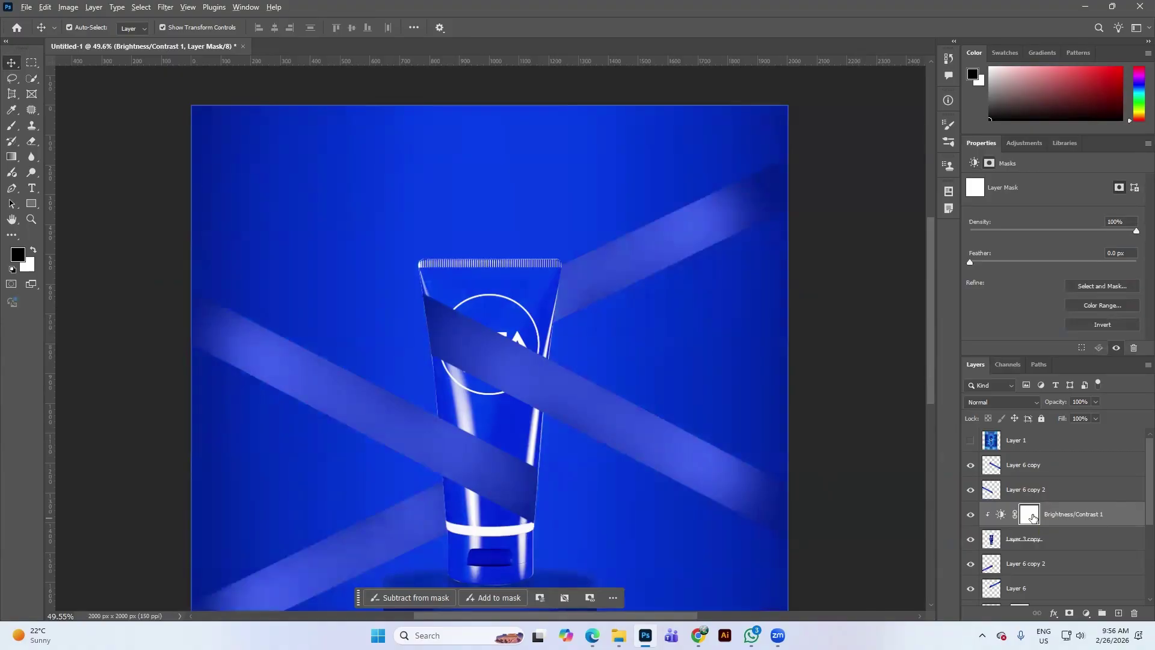
key("ctrl+i")
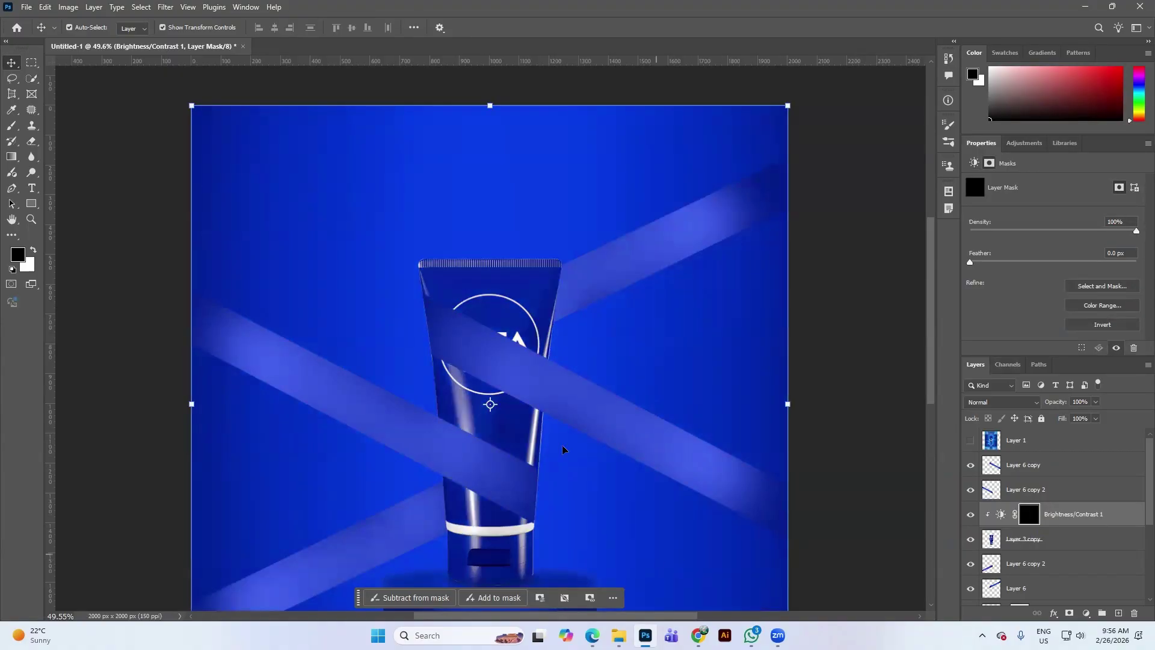
key("b")
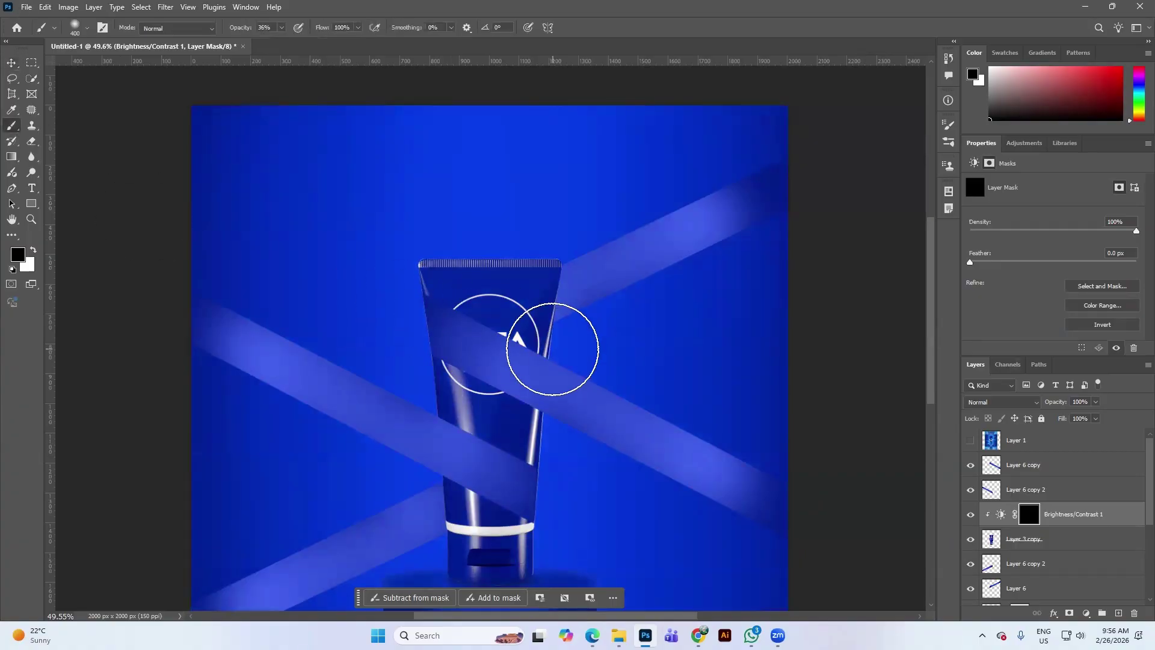
key("bracketleft")
key("bracketleft")
key("bracketleft")
key("bracketleft")
key("bracketleft")
key("bracketleft")
key("bracketleft")
key("bracketleft")
key("bracketleft")
key("bracketleft")
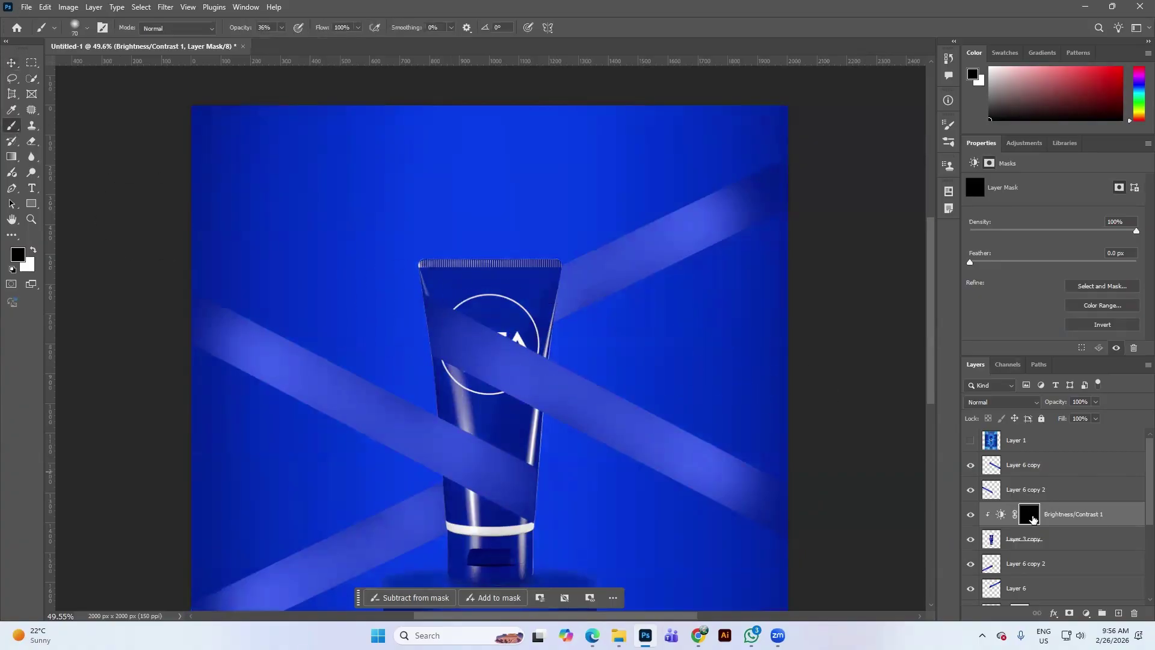
key("bracketleft")
key("x")
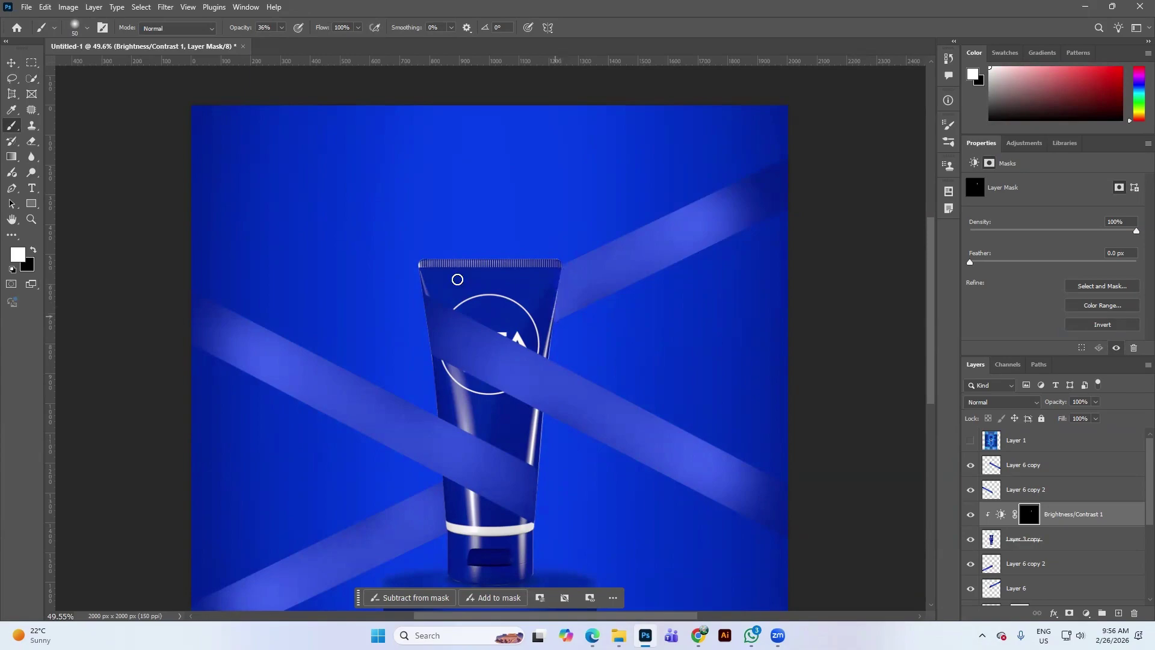
Step: Paint white on the Brightness/Contrast 1 mask at 36% brush opacity along the tube's upper-left edge
scroll(458, 279, "up", 5)
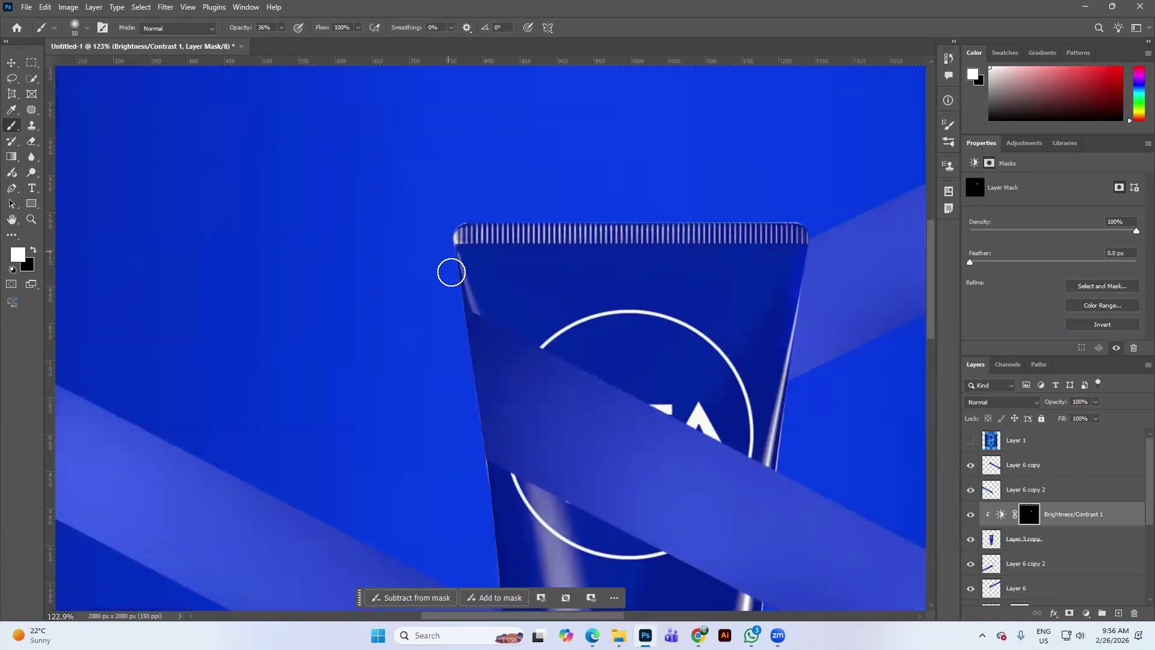
mouse_move(451, 272)
left_mouse_down()
mouse_move(454, 263)
mouse_move(459, 283)
mouse_move(457, 251)
mouse_move(457, 263)
left_mouse_up()
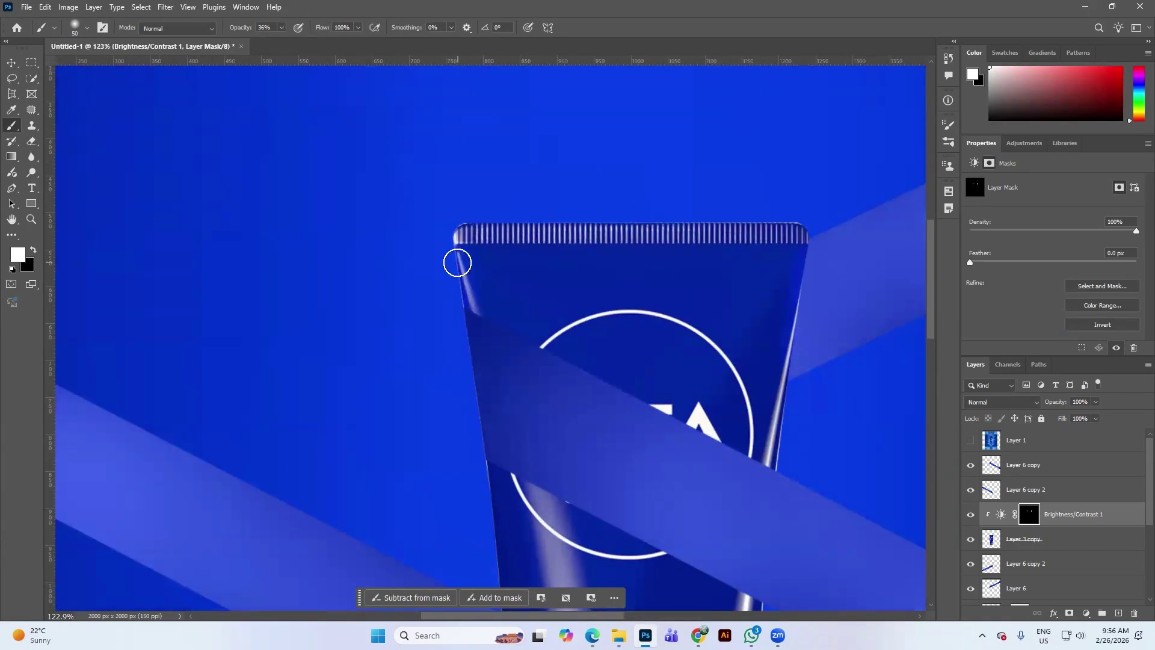
left_click_drag(474, 328, 464, 181)
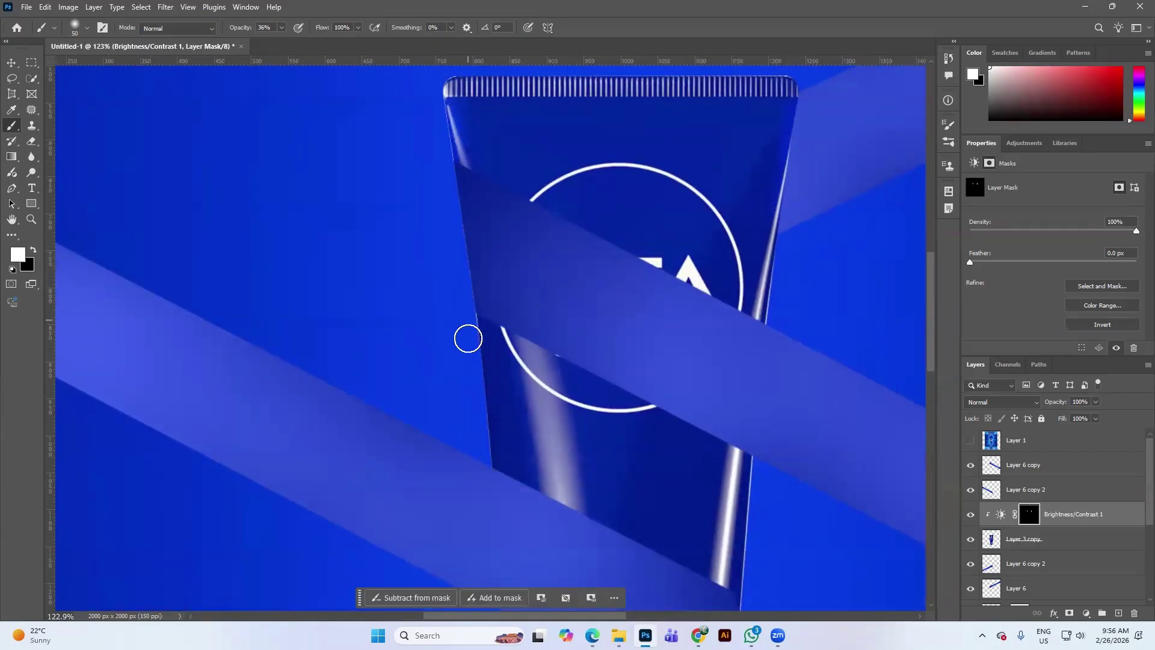
Step: Brighten the tube body's left edge between the ribbons on the mask, using a size 20 brush at 79% opacity
scroll(469, 328, "up", 3)
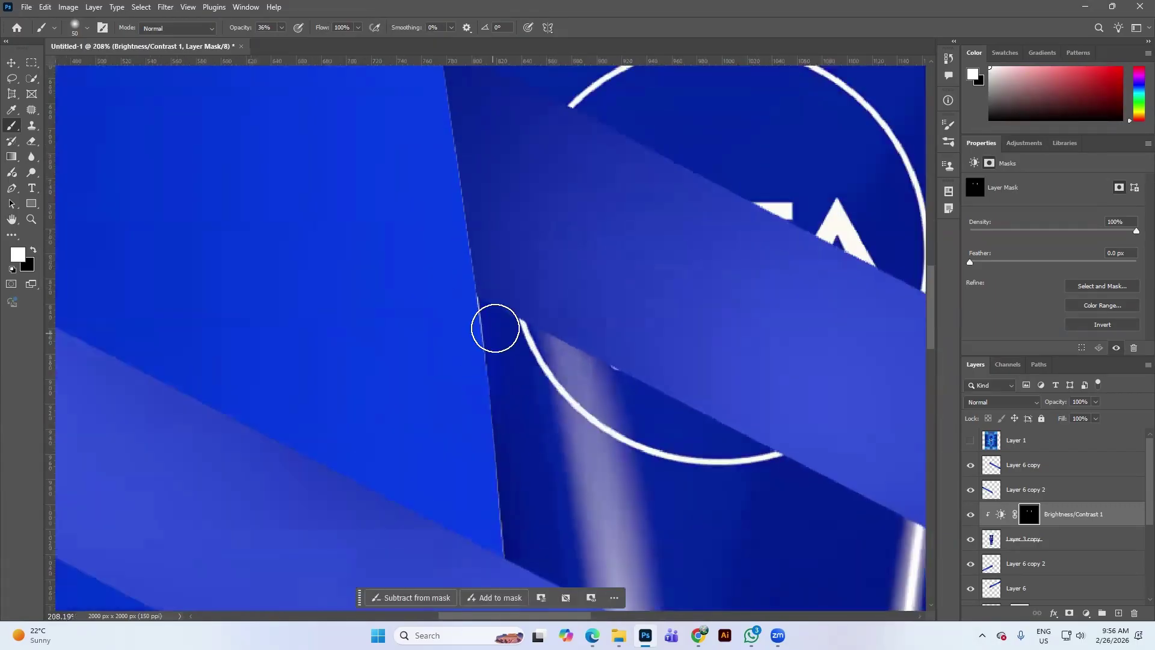
left_click(281, 27)
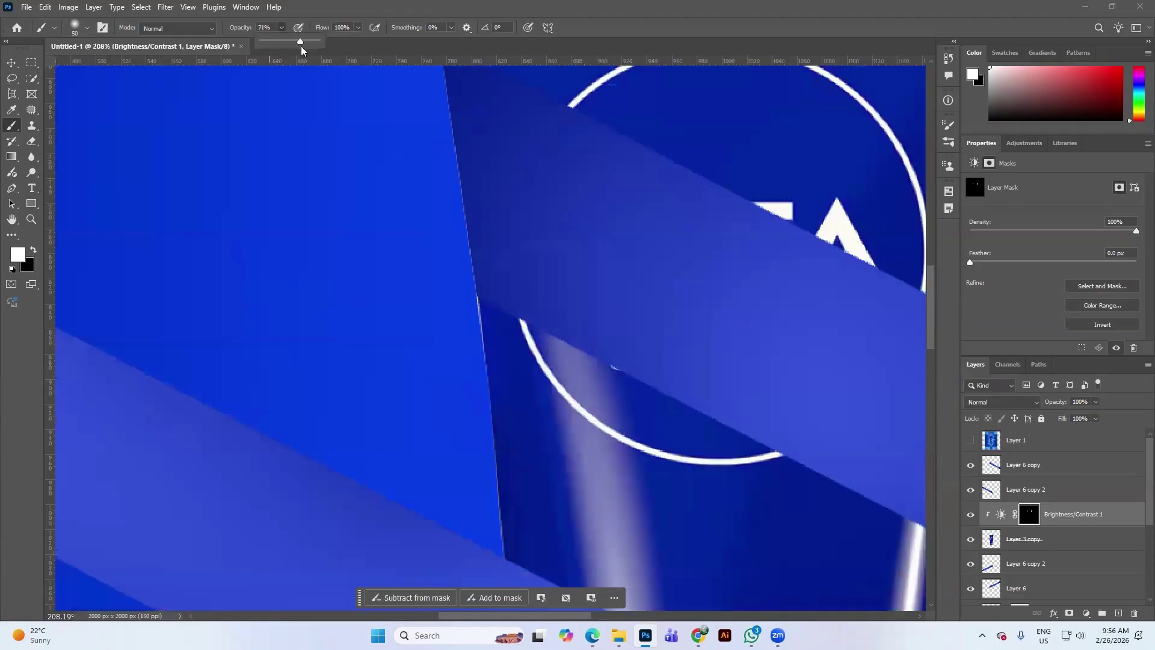
left_click_drag(301, 50, 304, 50)
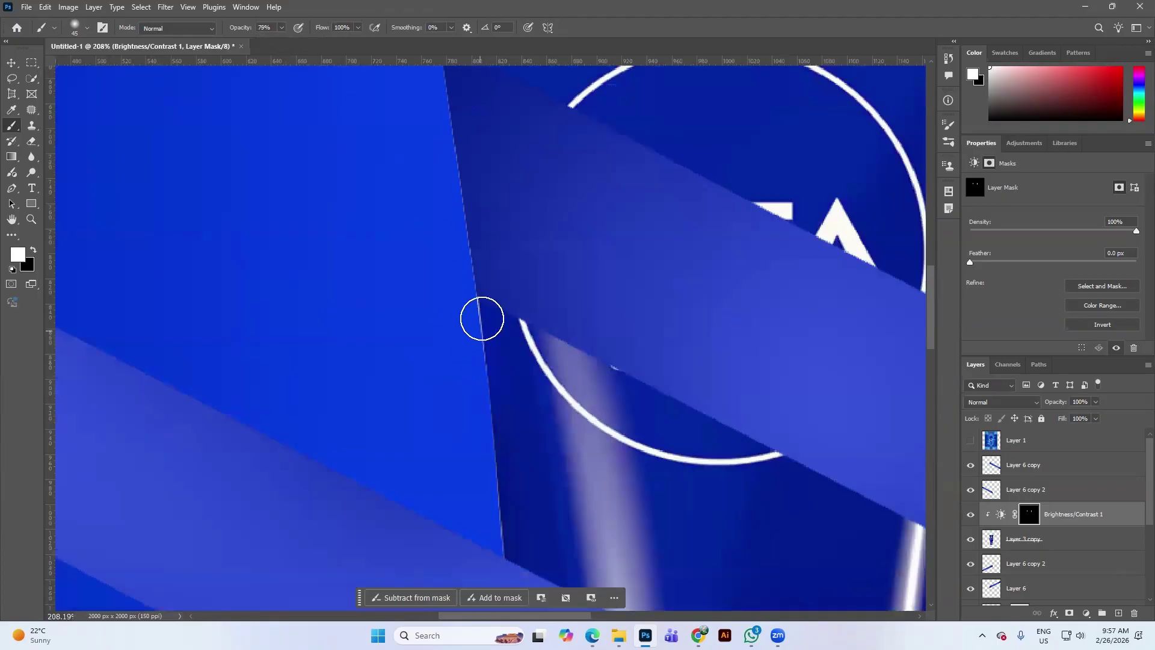
key("bracketleft")
key("bracketleft")
key("bracketleft")
key("bracketleft")
key("bracketleft")
left_click_drag(506, 419, 490, 301)
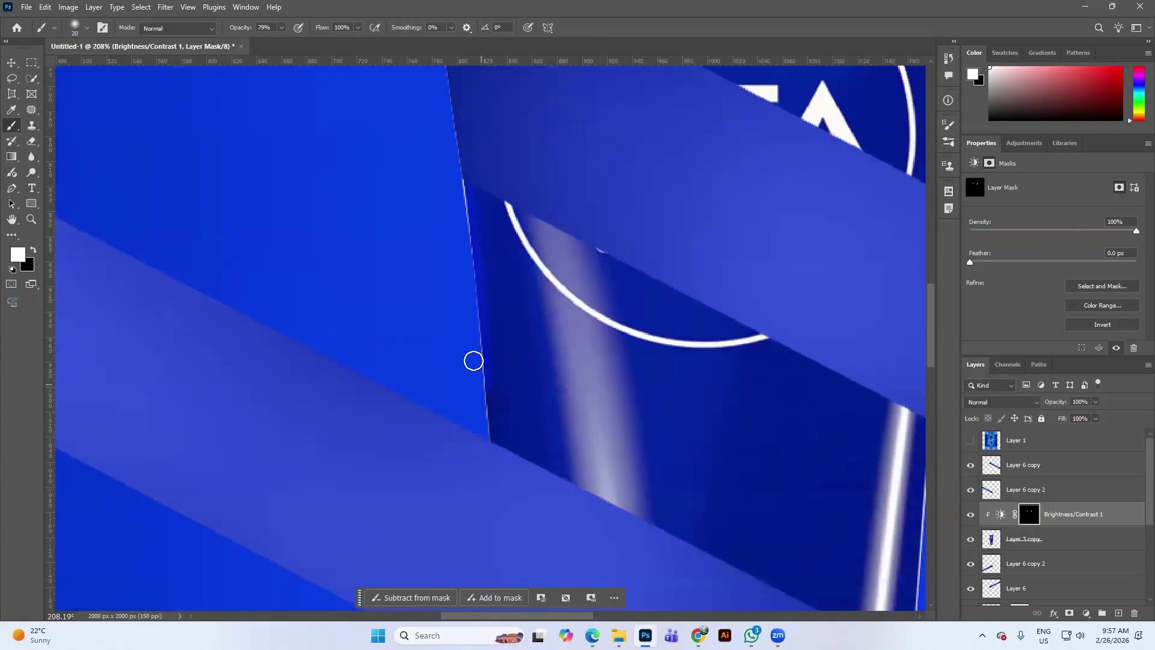
mouse_move(474, 361)
left_mouse_down()
mouse_move(482, 337)
mouse_move(469, 315)
left_mouse_up()
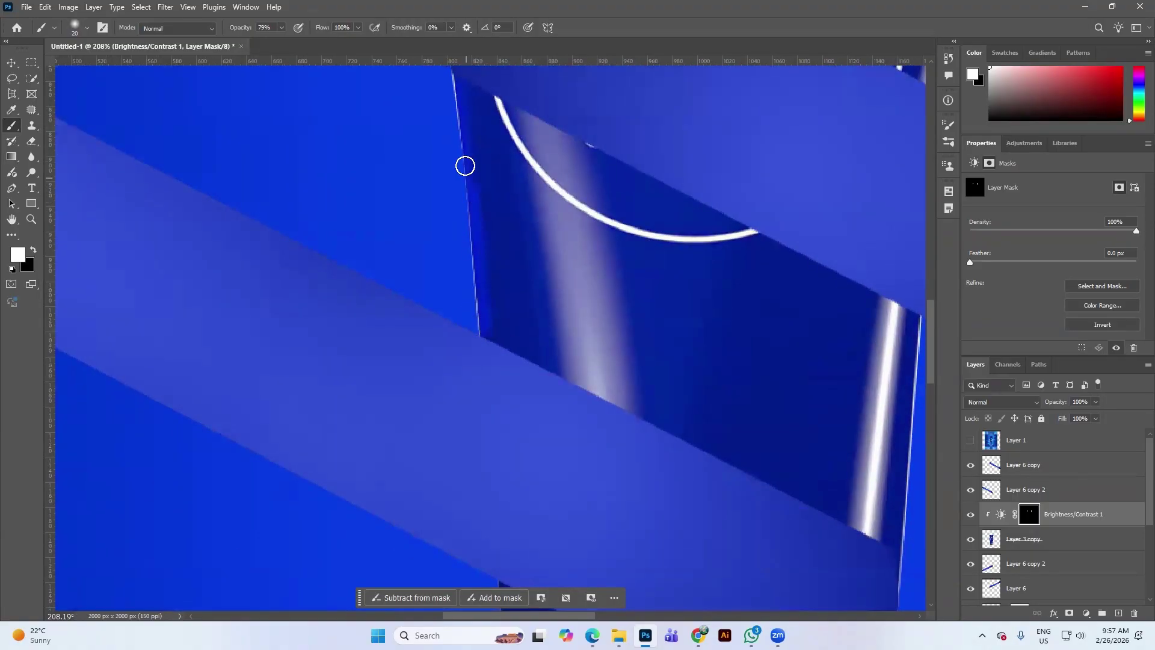
scroll(521, 327, "down", 2)
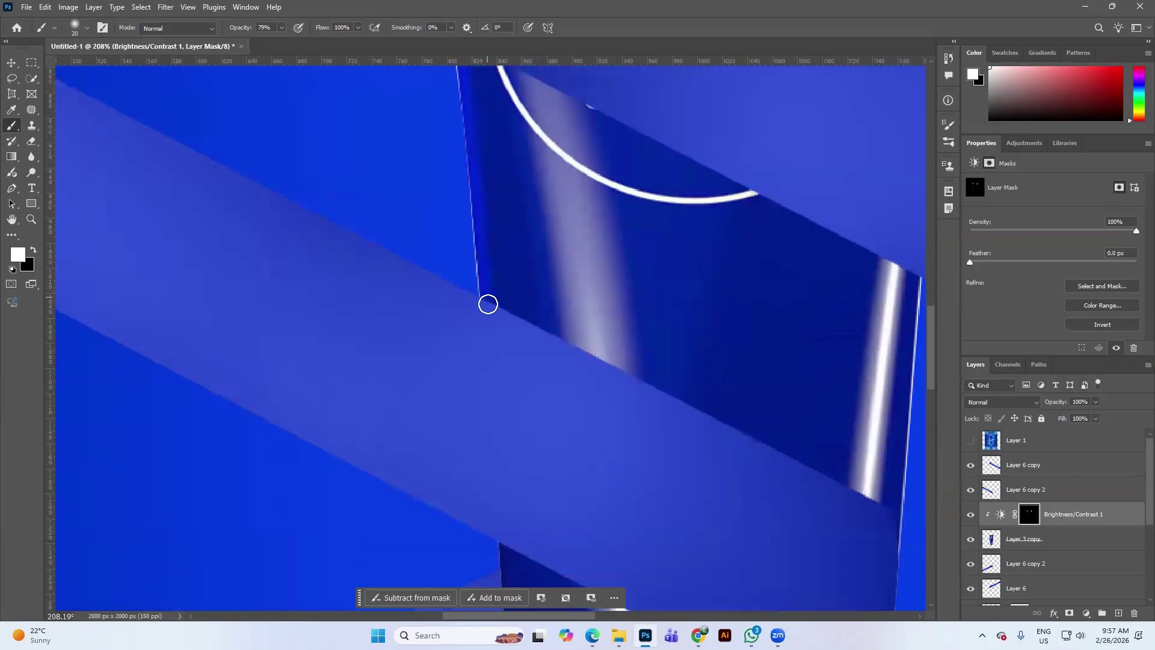
scroll(470, 313, "down", 5)
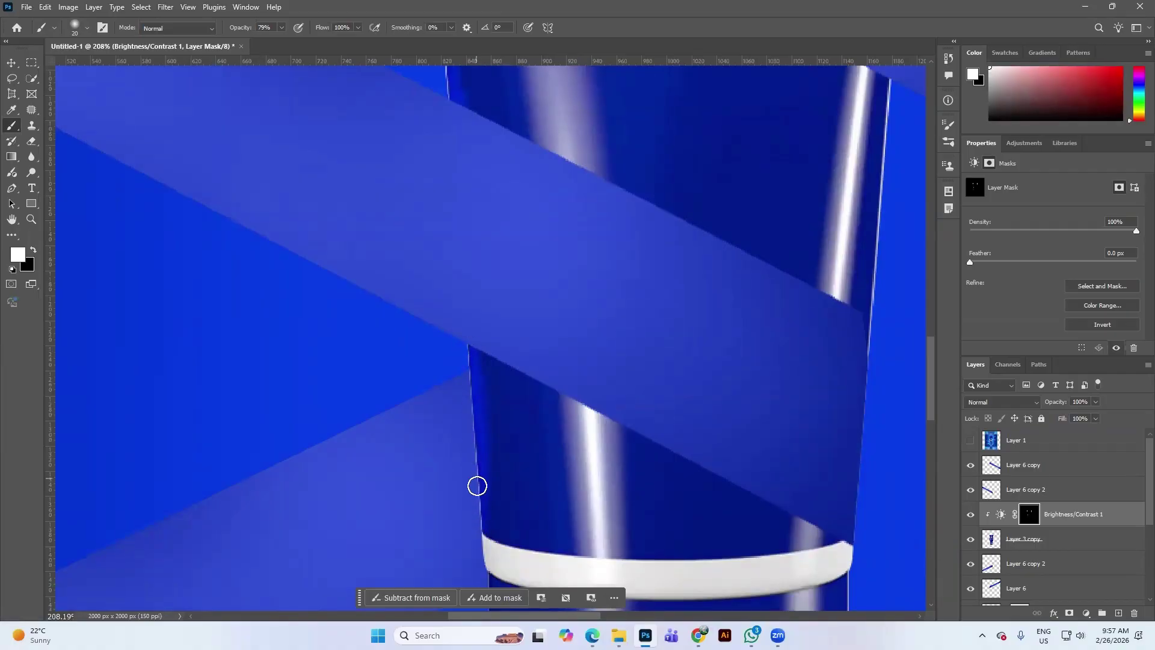
Step: Paint white on the mask along the left edge of the tube's cap, below the white band
left_click_drag(610, 415, 415, 253)
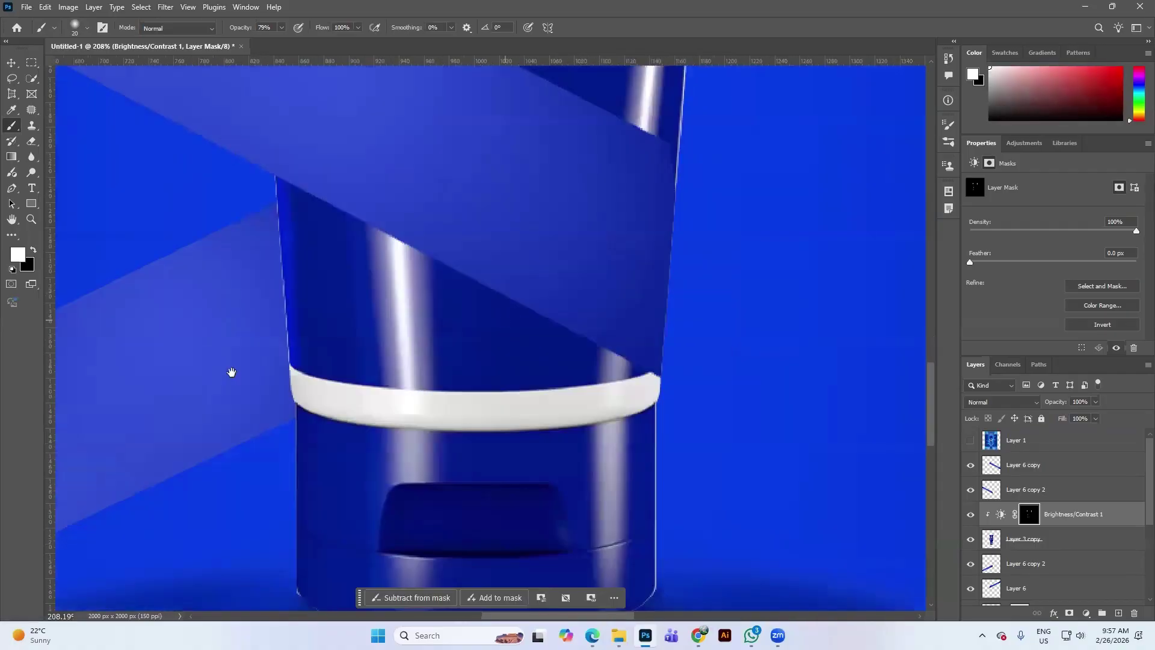
left_click_drag(291, 405, 296, 461)
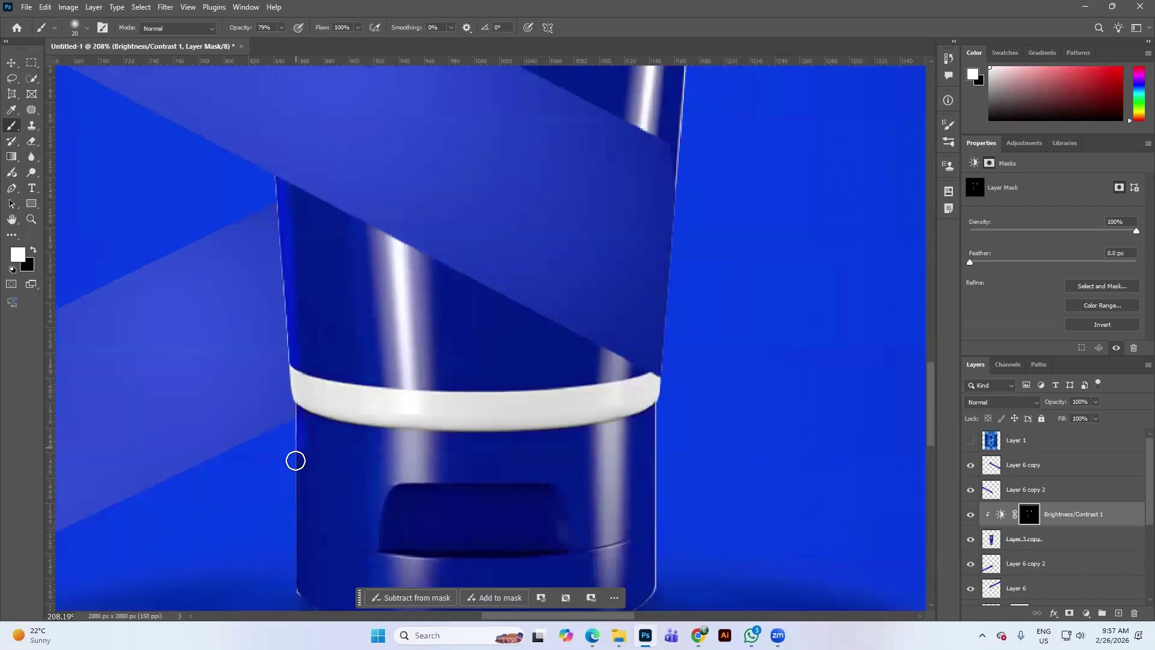
left_click_drag(310, 529, 301, 381)
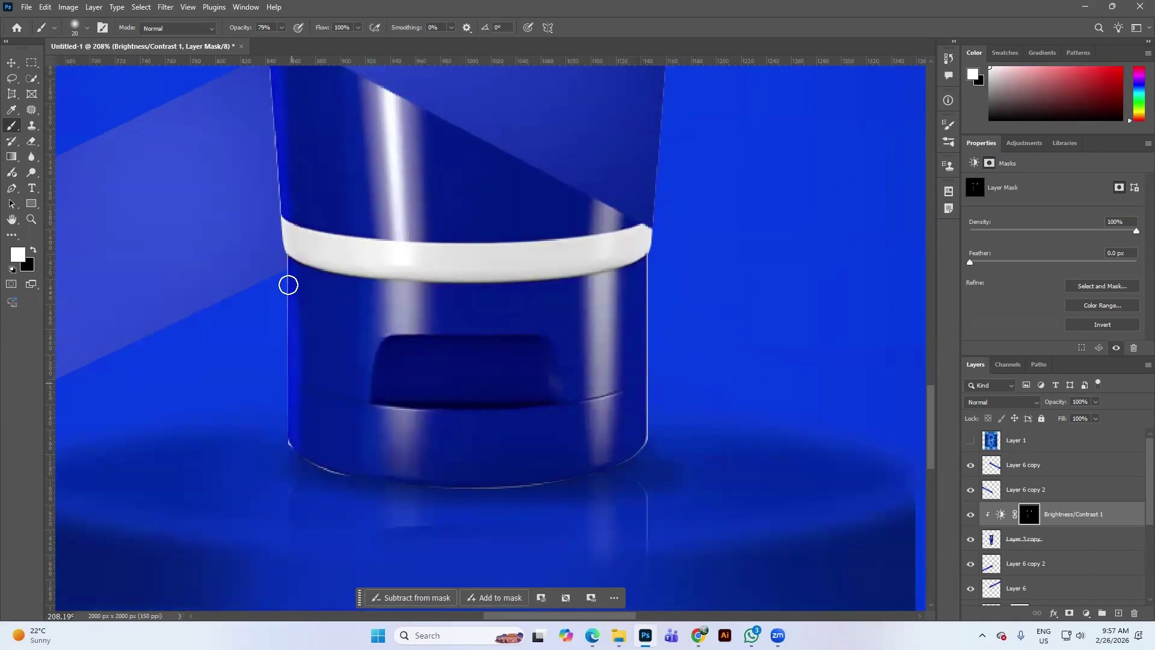
Step: Paint white on the mask along the tube's right edge, working from the cap up to the crimped end
scroll(418, 291, "up", 1)
left_click_drag(642, 168, 532, 550)
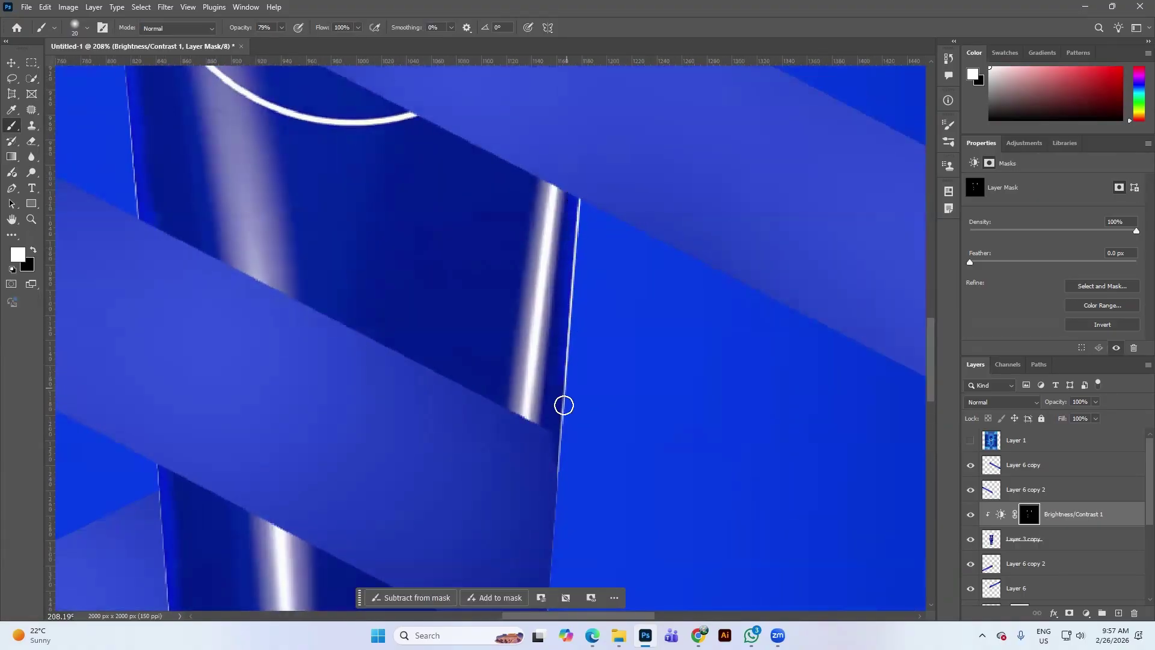
scroll(587, 200, "up", 1)
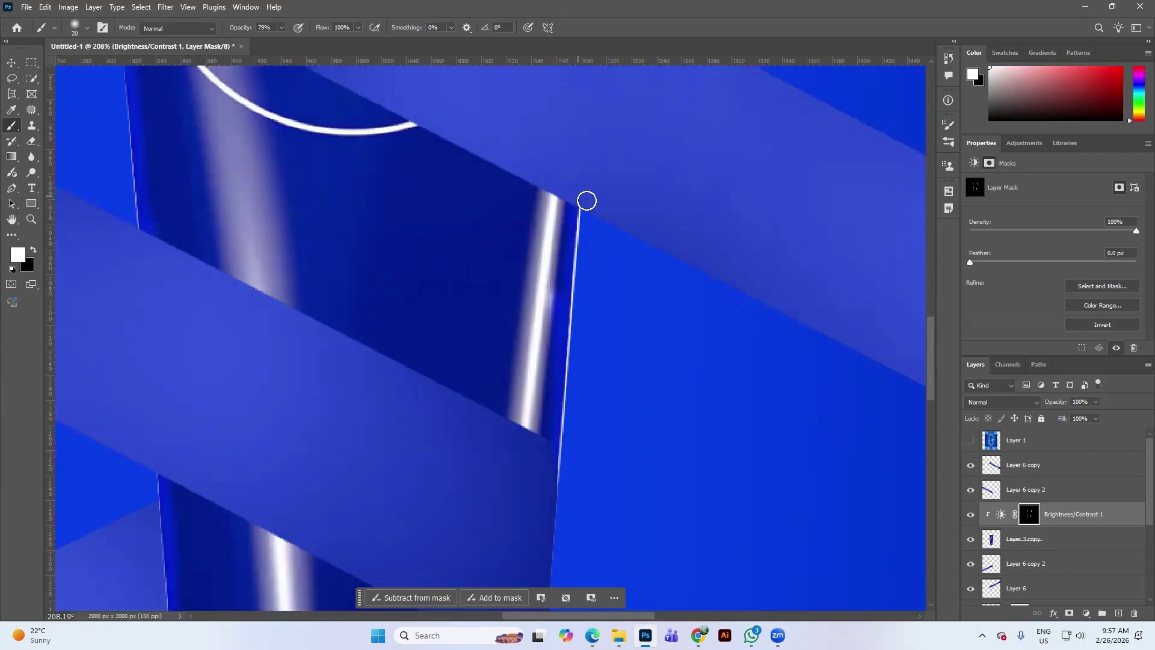
scroll(590, 181, "up", 2)
left_click_drag(596, 157, 542, 474)
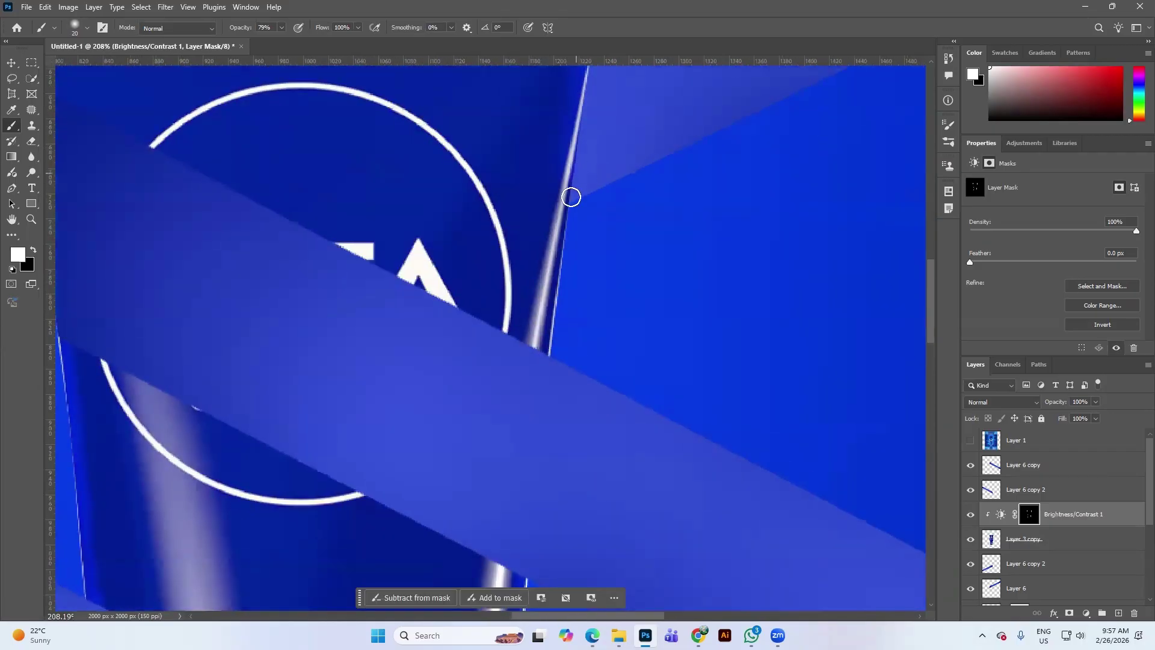
left_click_drag(550, 253, 541, 296)
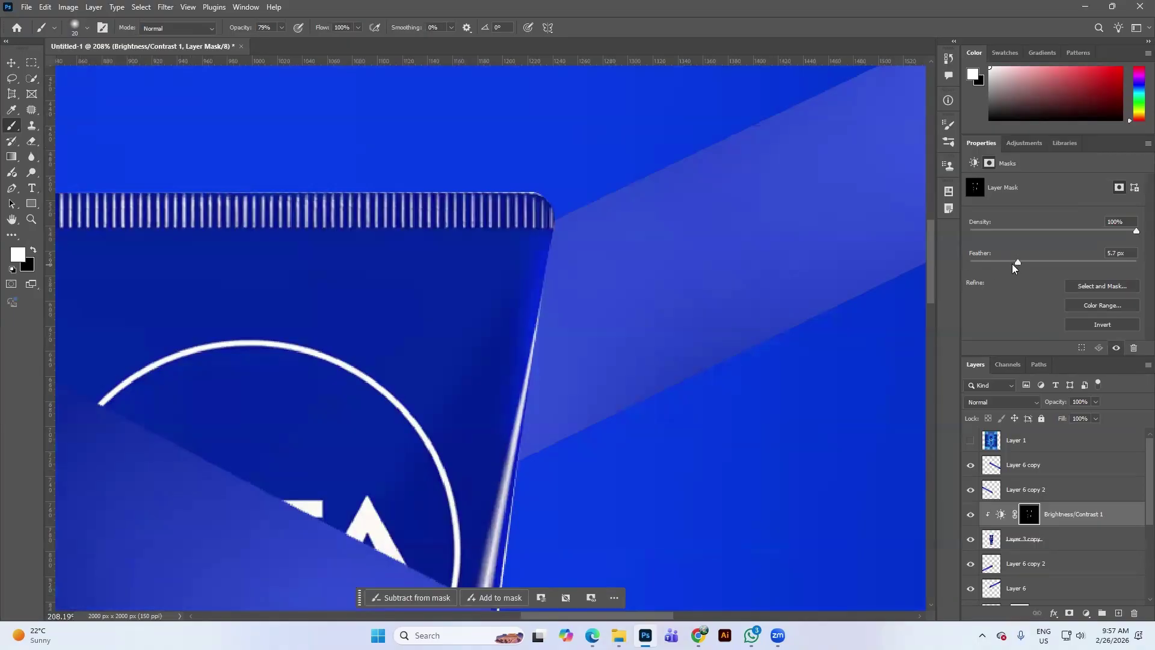
Step: Feather the Brightness/Contrast 1 mask to 8.6 px and check the whole poster
left_click_drag(1021, 261, 1053, 261)
scroll(735, 240, "down", 3)
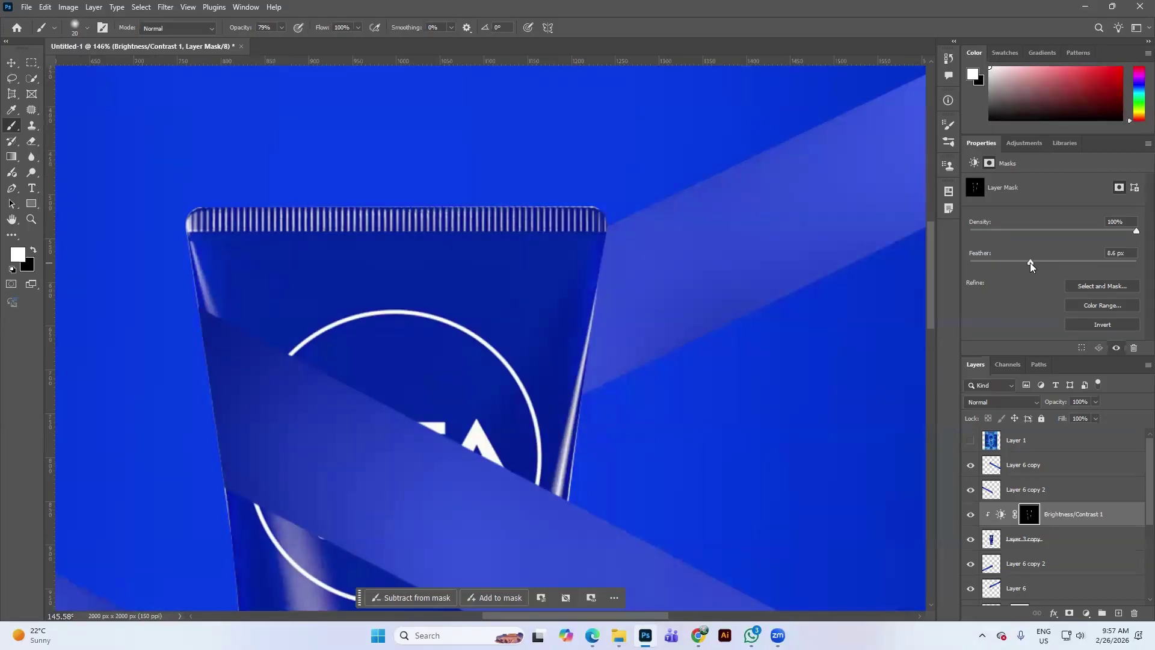
scroll(750, 175, "down", 4)
scroll(761, 194, "down", 5)
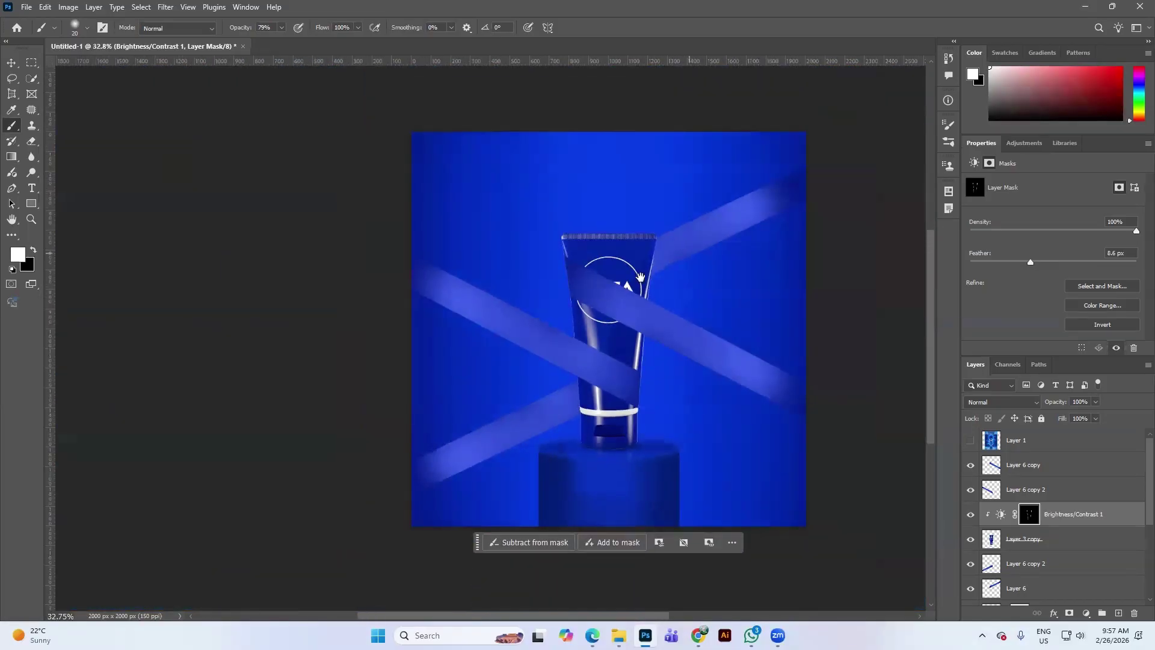
scroll(676, 241, "down", 3)
left_click_drag(671, 431, 656, 293)
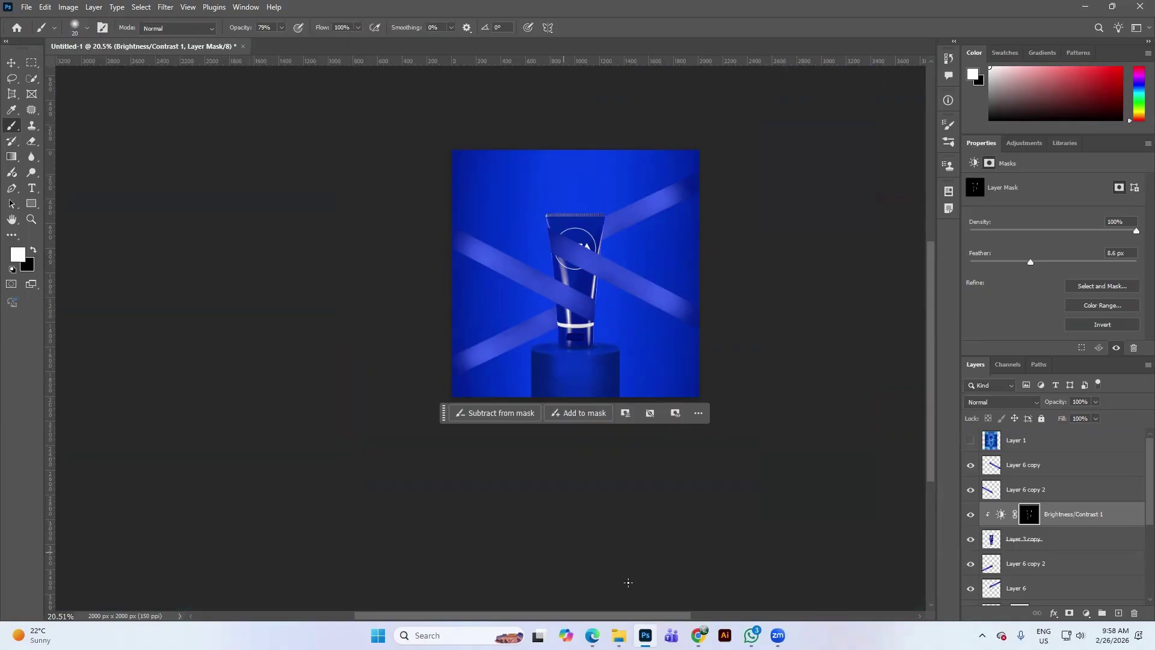
Step: Switch to Chrome and go back to the "product manipulation" image search results
left_click(698, 636)
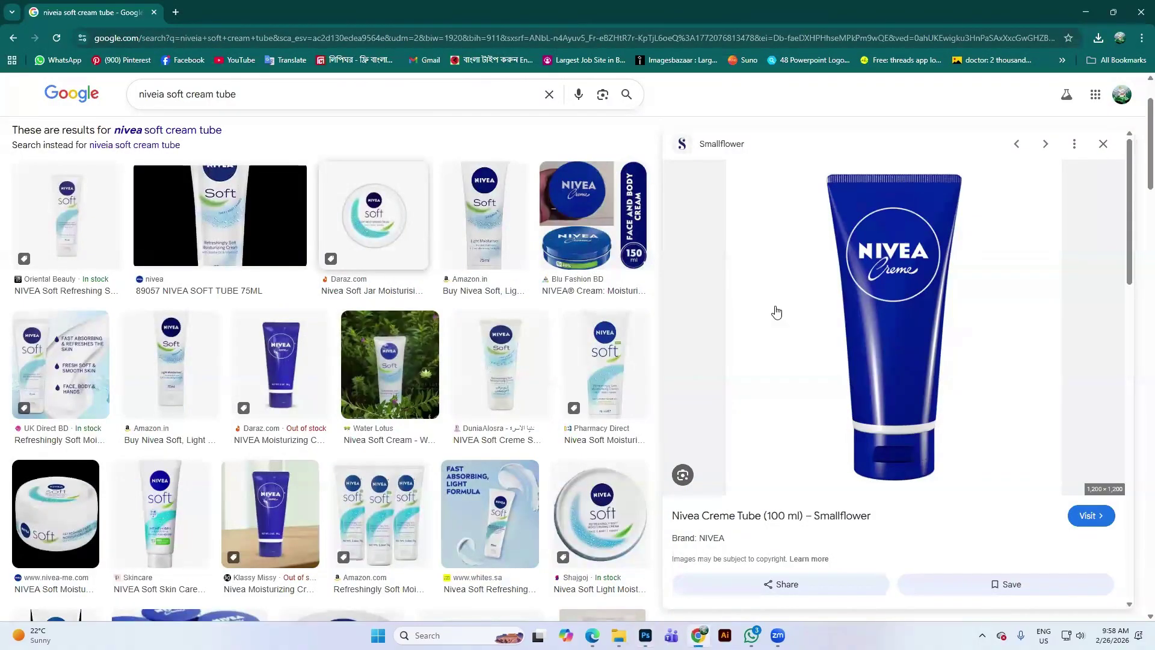
left_click(10, 41)
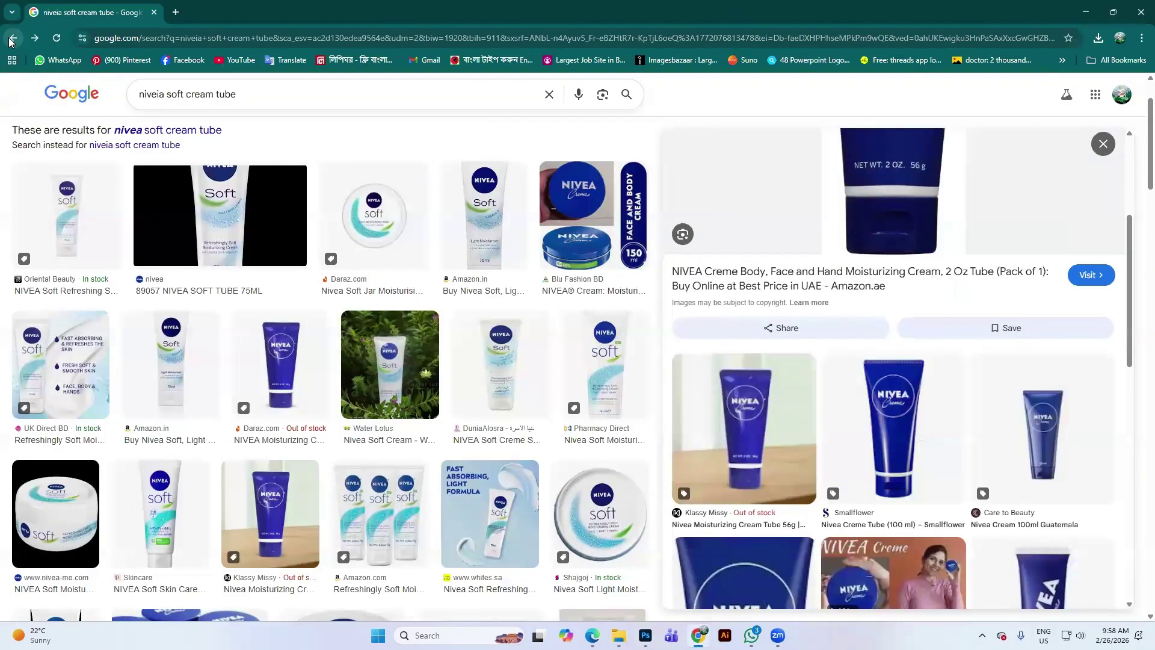
left_click(10, 40)
left_click(10, 40)
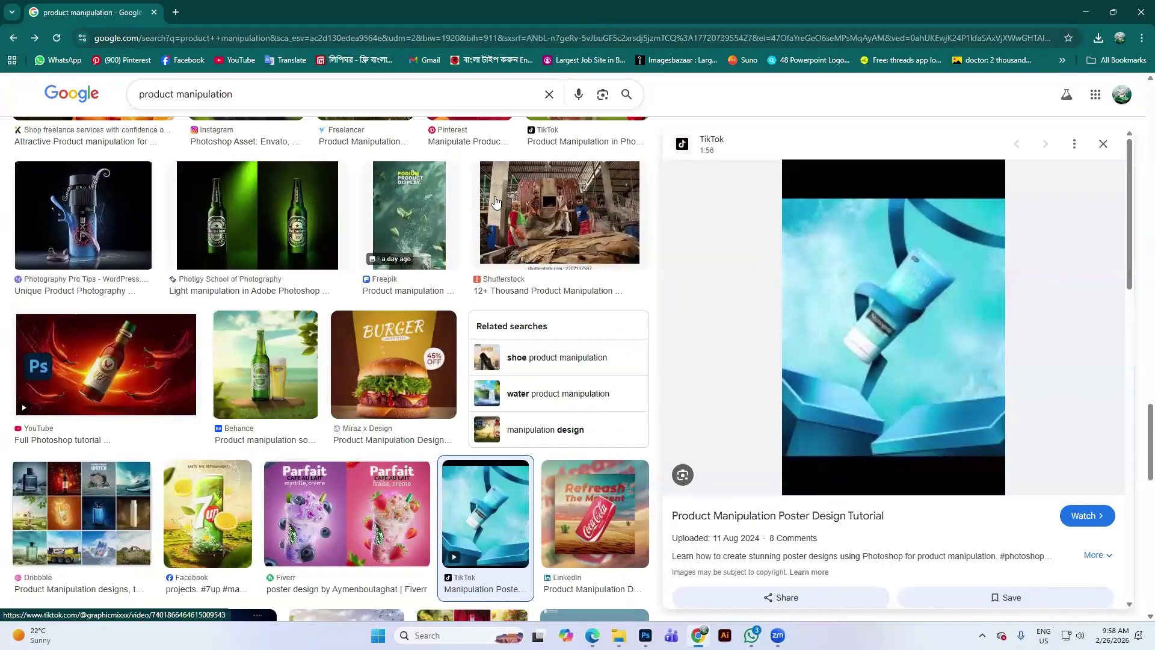
Step: Browse related product poster images for design references, previewing the blue cosmetics podium design and the red perfume bottle design
scroll(491, 180, "down", 5)
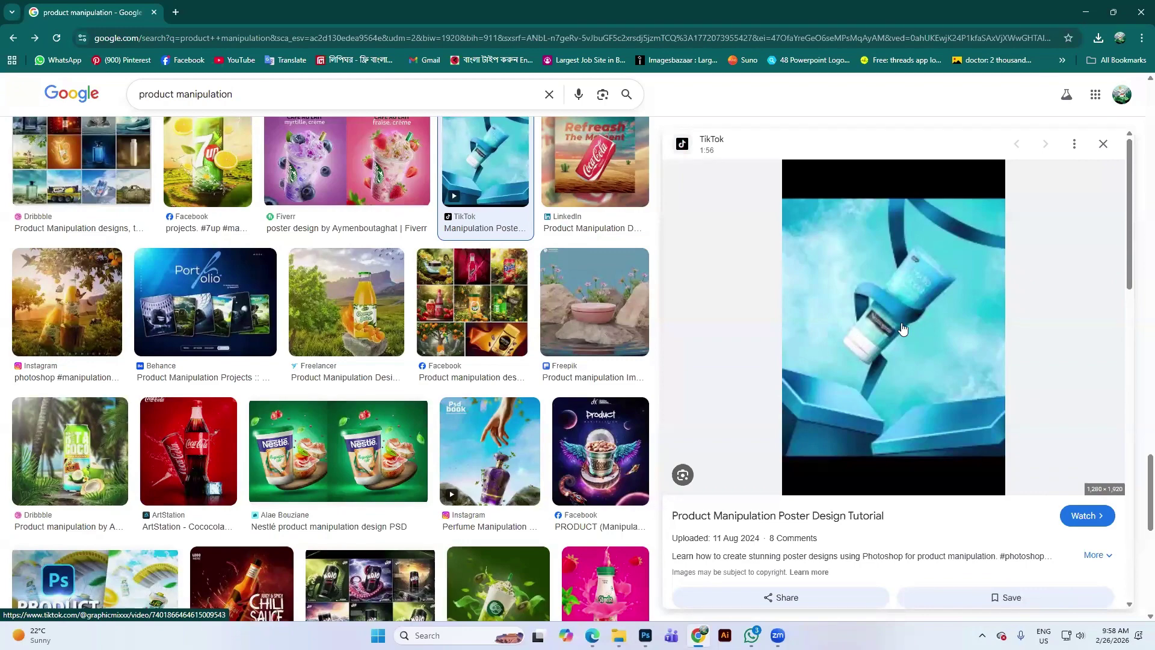
scroll(890, 394, "down", 5)
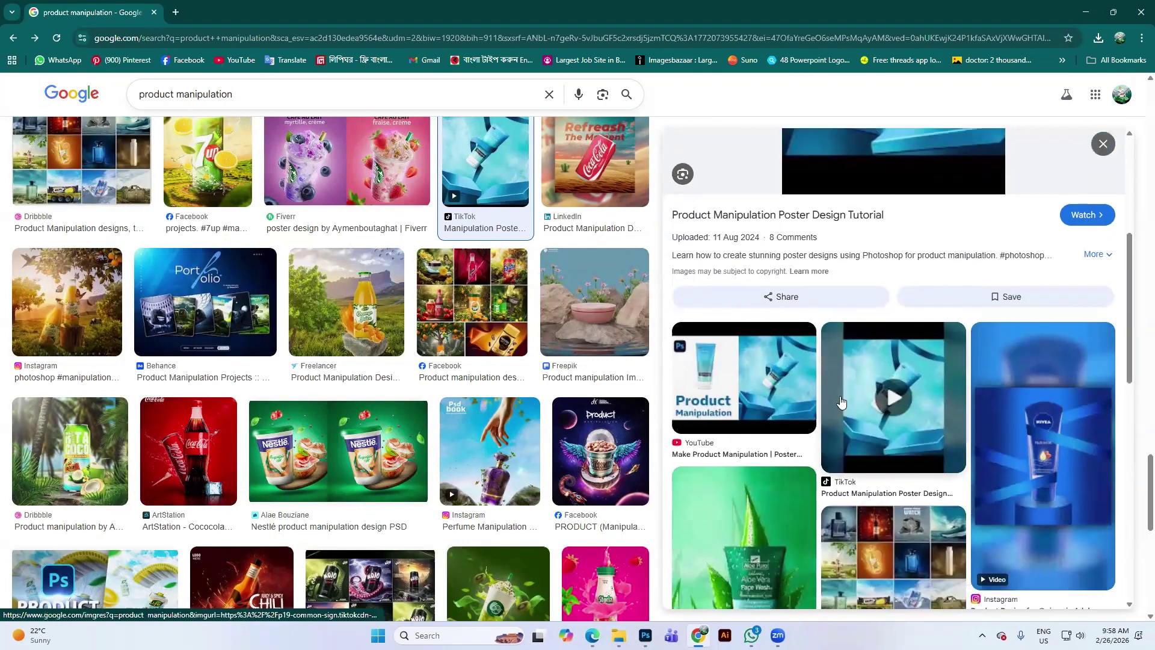
scroll(879, 422, "down", 3)
scroll(879, 421, "down", 5)
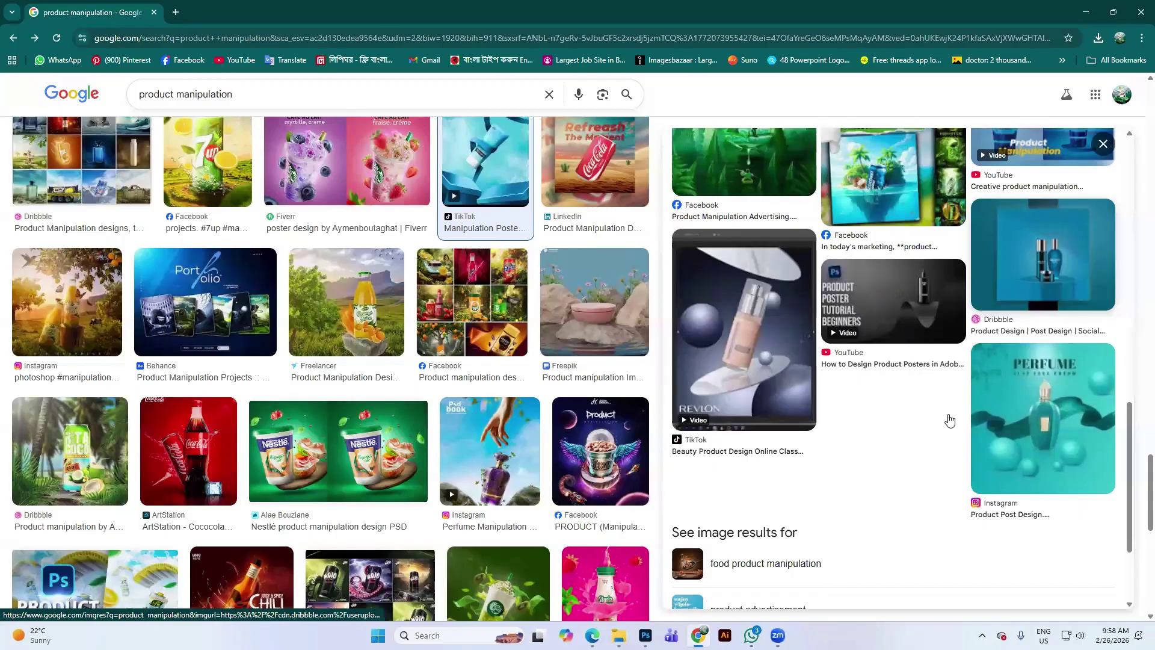
left_click(1043, 254)
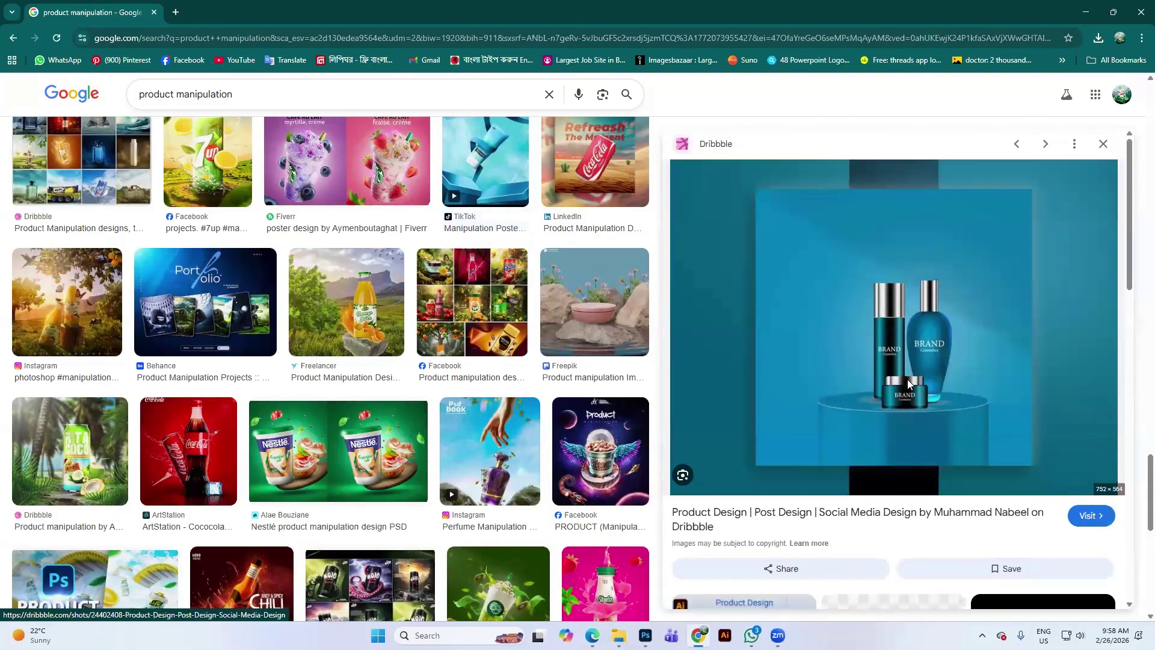
scroll(910, 383, "down", 5)
scroll(848, 301, "down", 5)
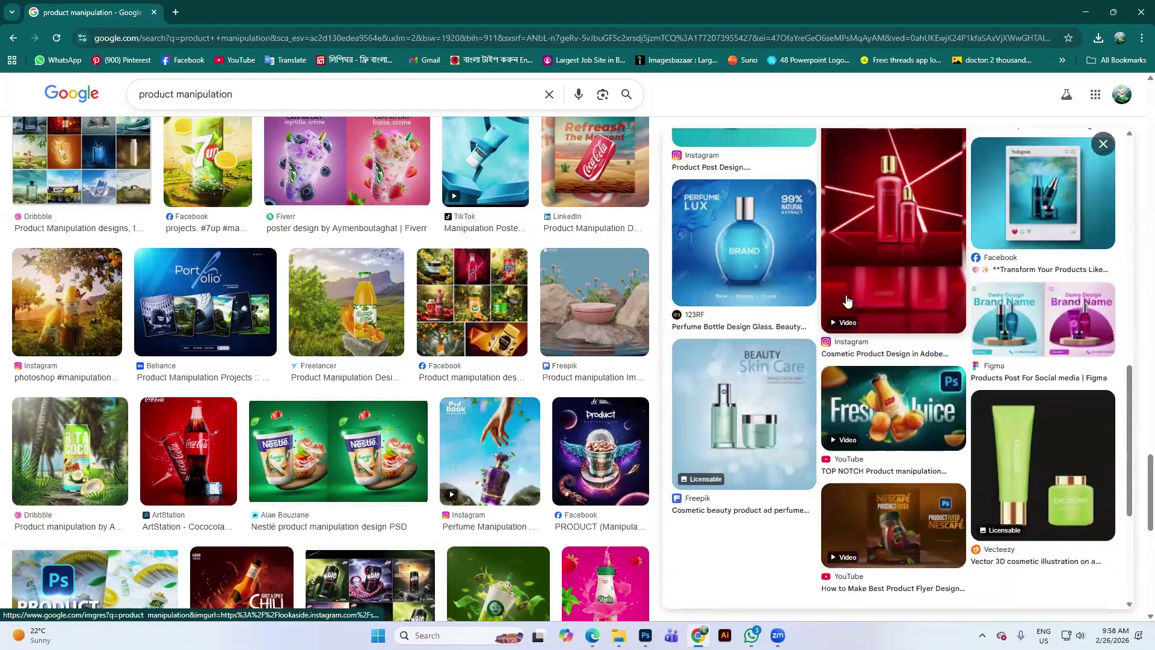
left_click(905, 226)
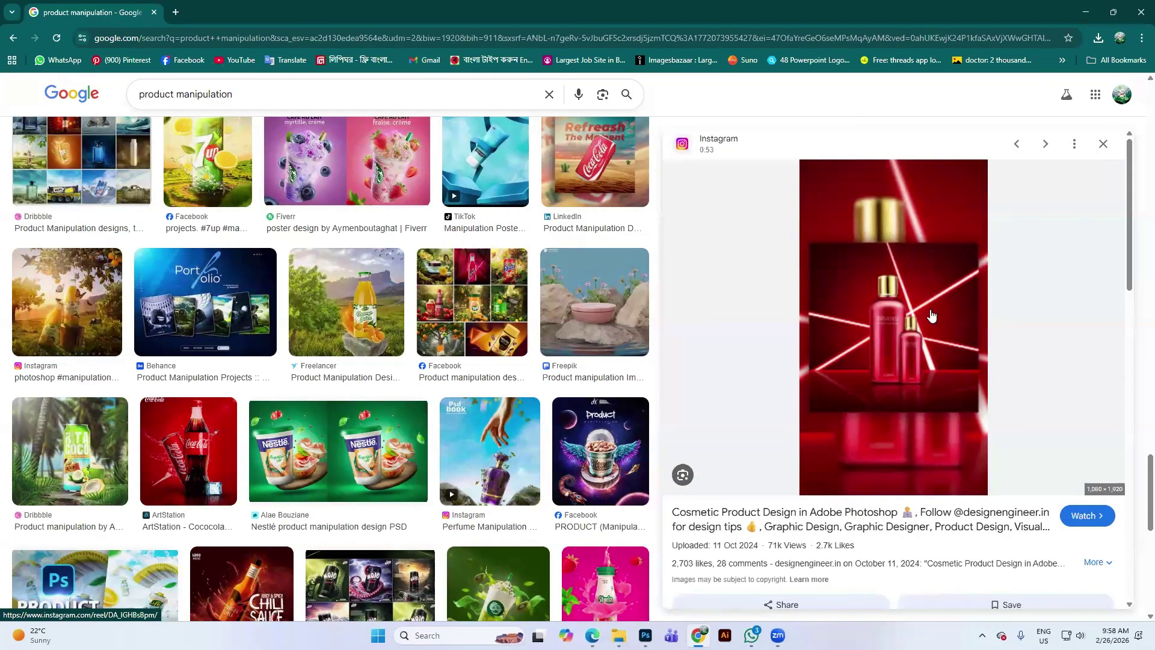
scroll(904, 356, "down", 1)
scroll(903, 355, "down", 7)
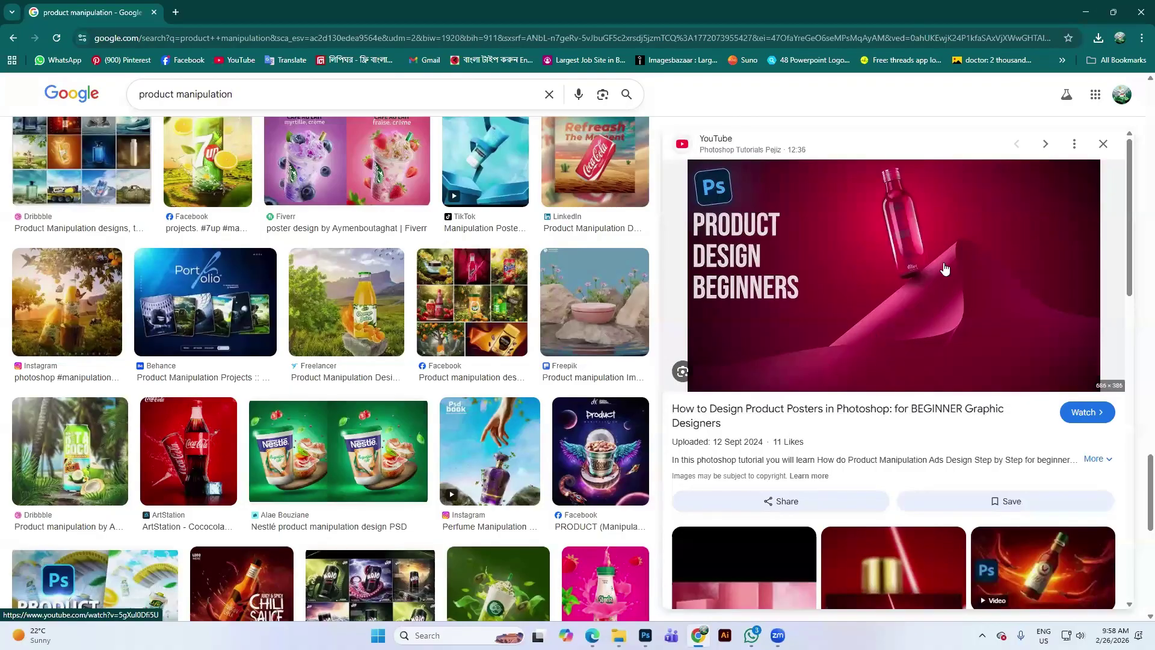
Step: Copy the red "Product Design Beginners" bottle image from the search preview and switch to Photoshop
right_click(886, 341)
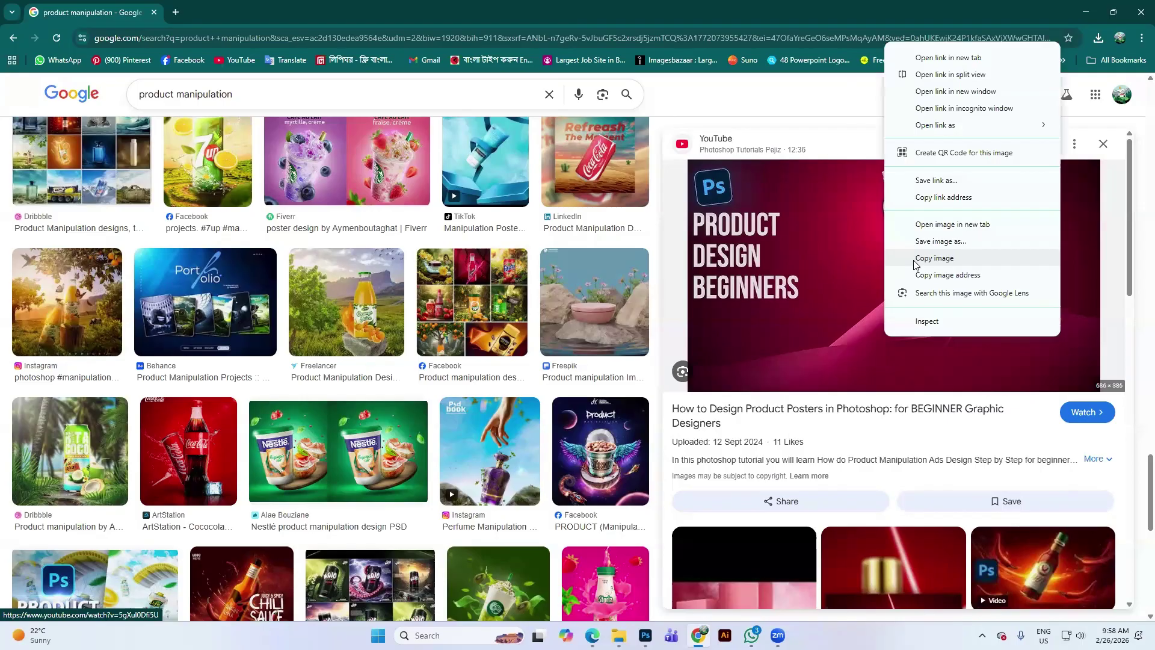
left_click(937, 258)
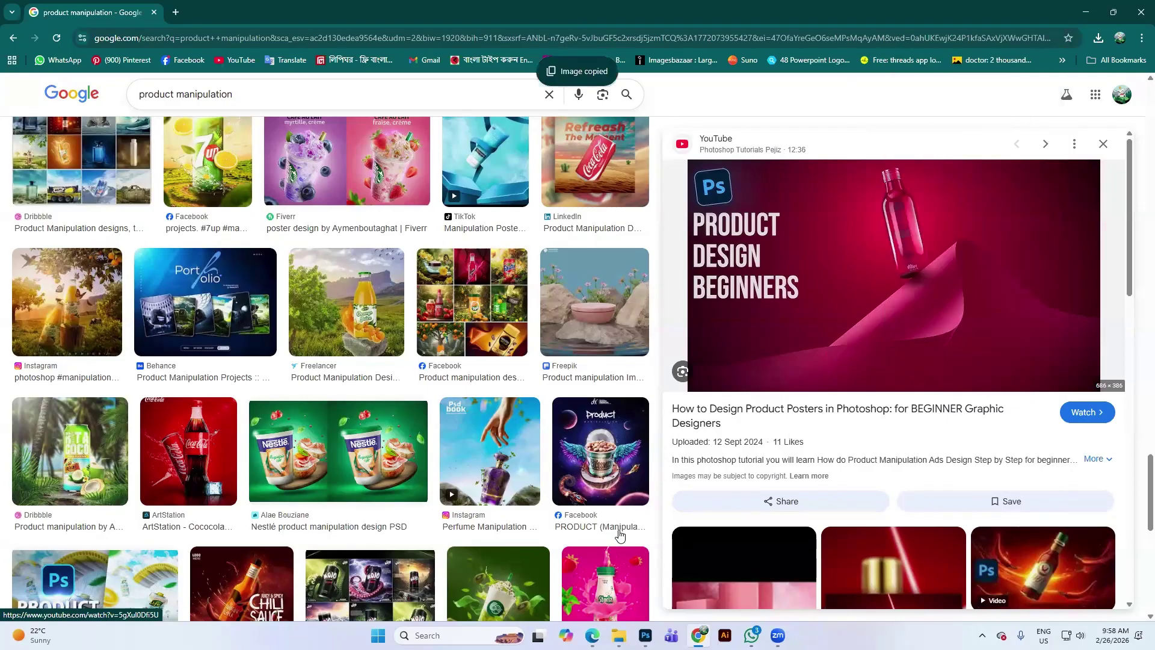
key("alt+Tab")
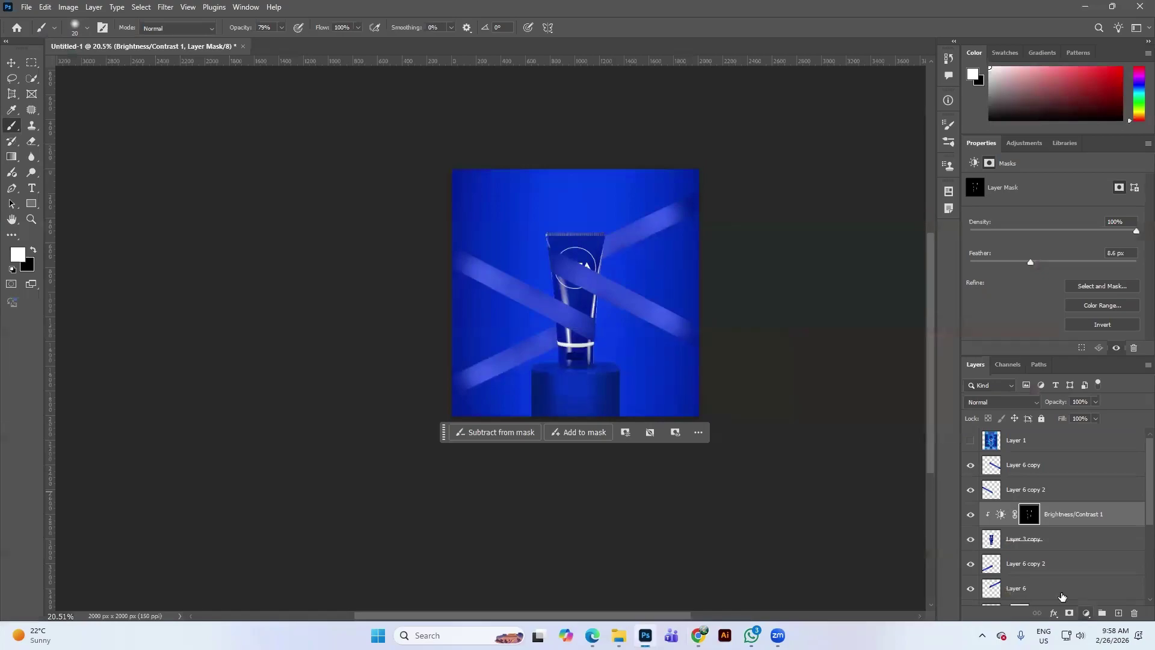
Step: Group all the poster layers from Layer 4 up to Layer 6 copy and hide the group
left_click(1101, 592)
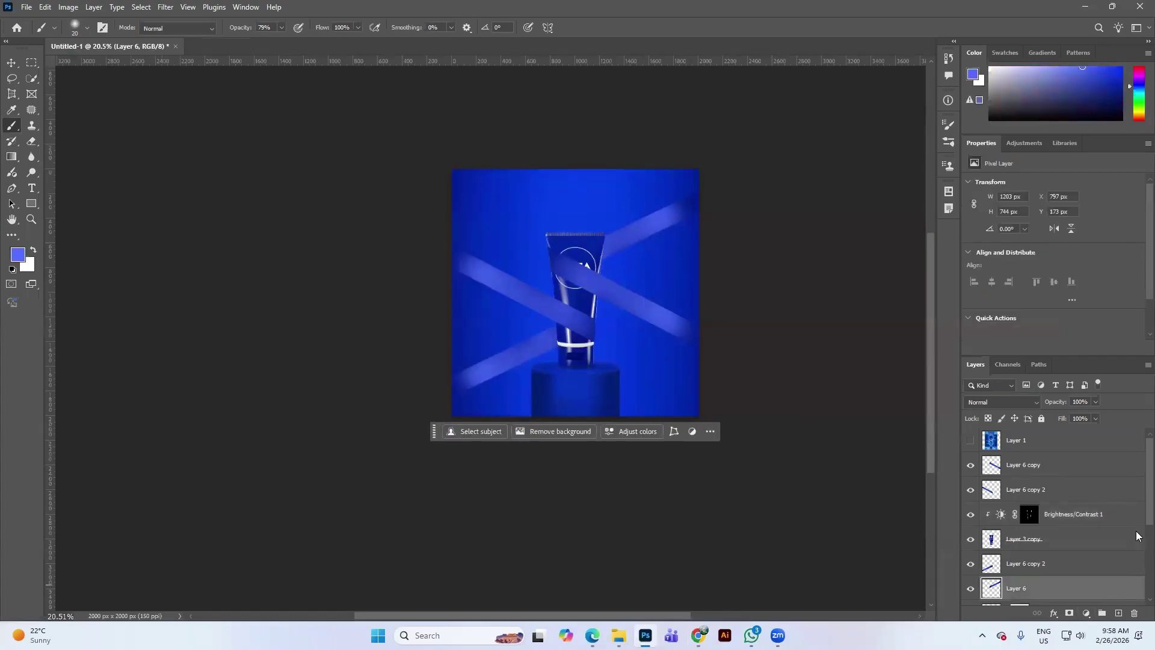
scroll(1137, 578, "down", 3)
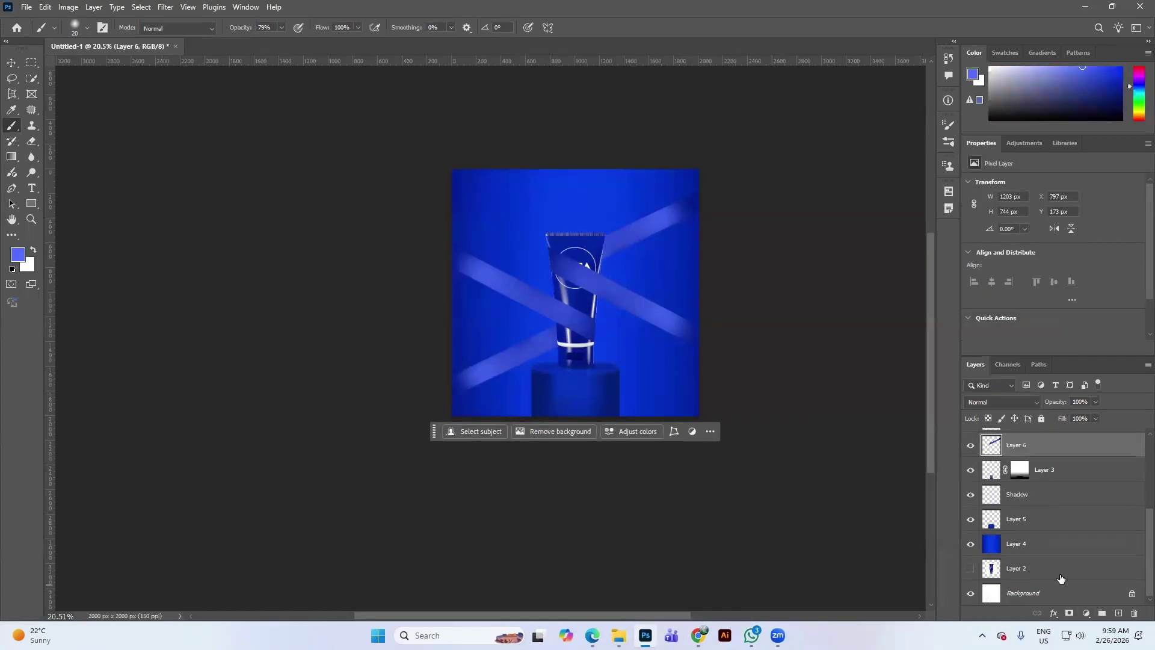
left_click(1136, 553)
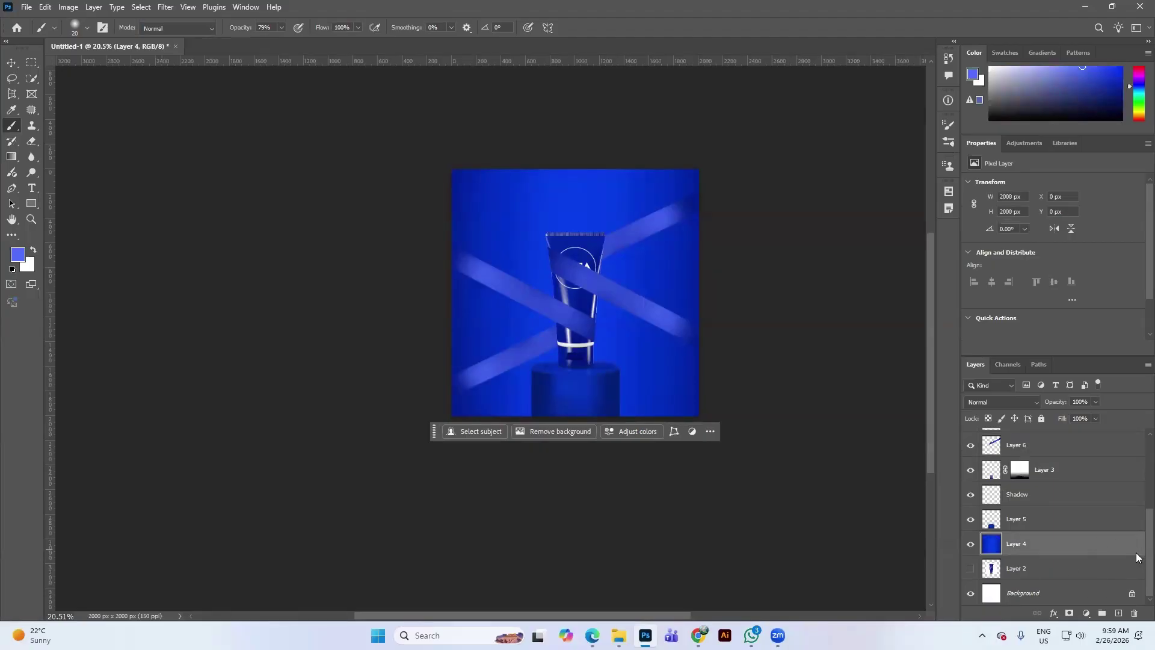
scroll(1138, 480, "up", 1)
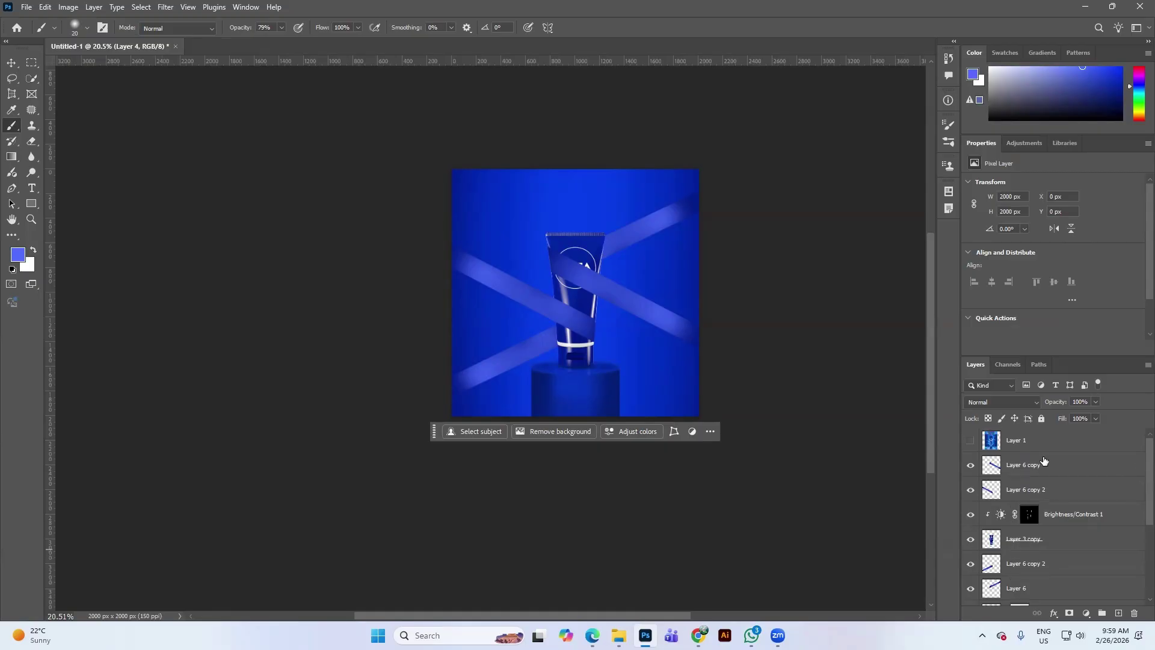
left_click(1038, 465, "shift")
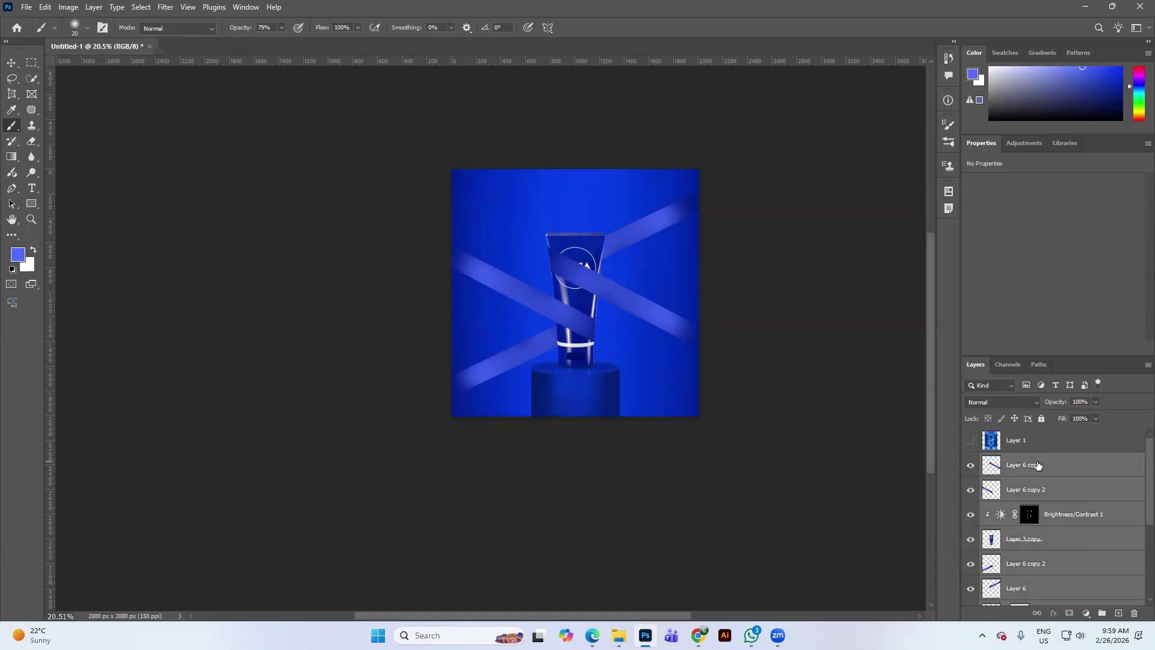
key("ctrl+g")
left_click(970, 461)
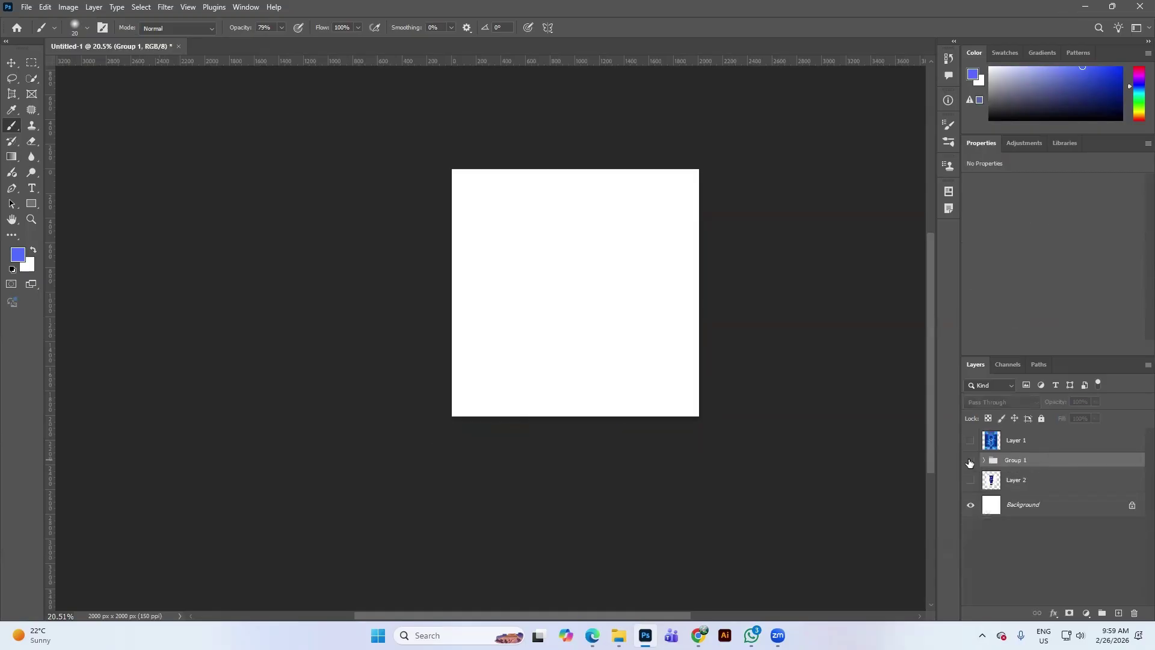
Step: Paste the copied bottle image, enlarge it to about 3318 x 1867 px and position it against the canvas's bottom edge
key("ctrl+v")
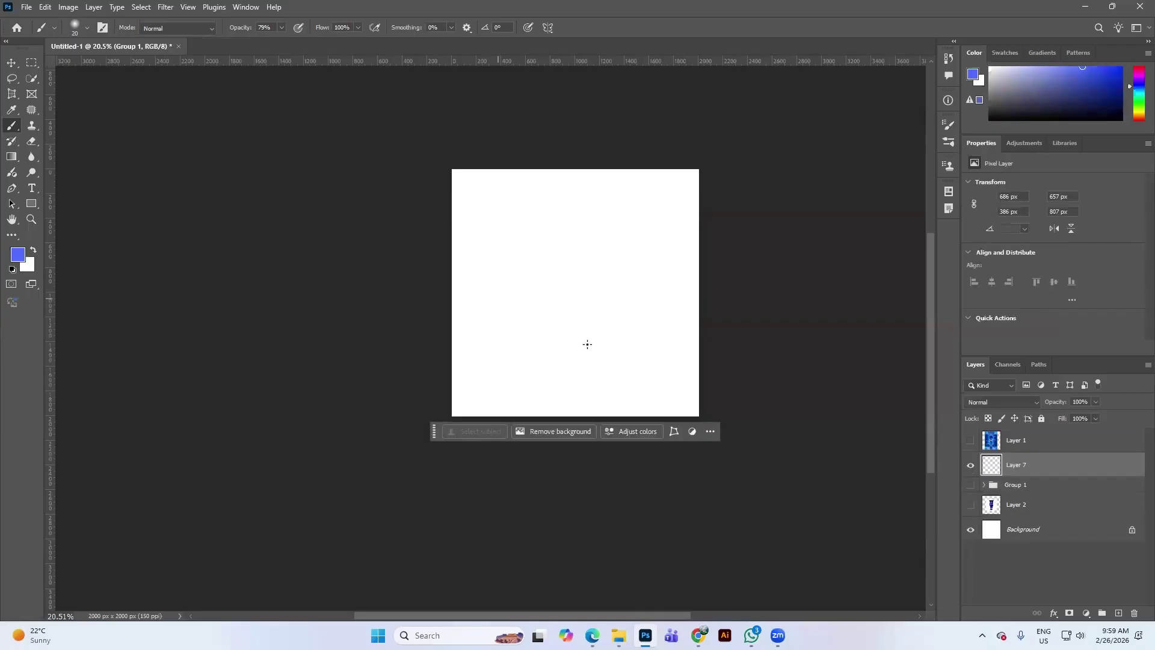
left_click(12, 62)
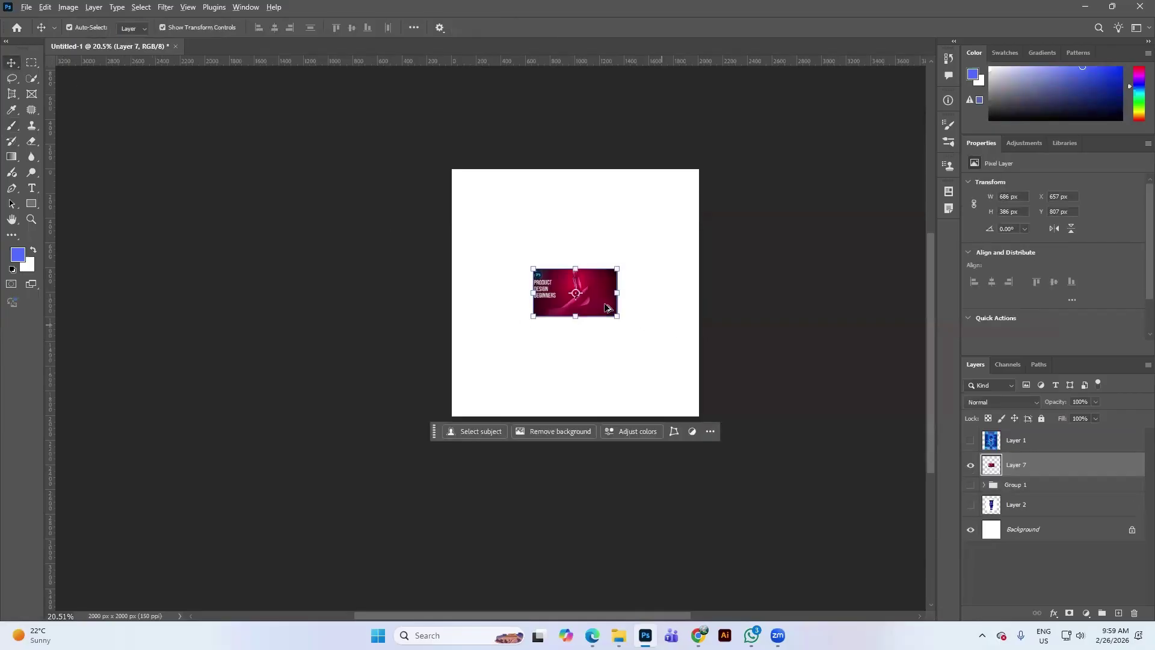
left_click_drag(617, 317, 798, 447)
left_click_drag(655, 374, 655, 383)
left_click(596, 28)
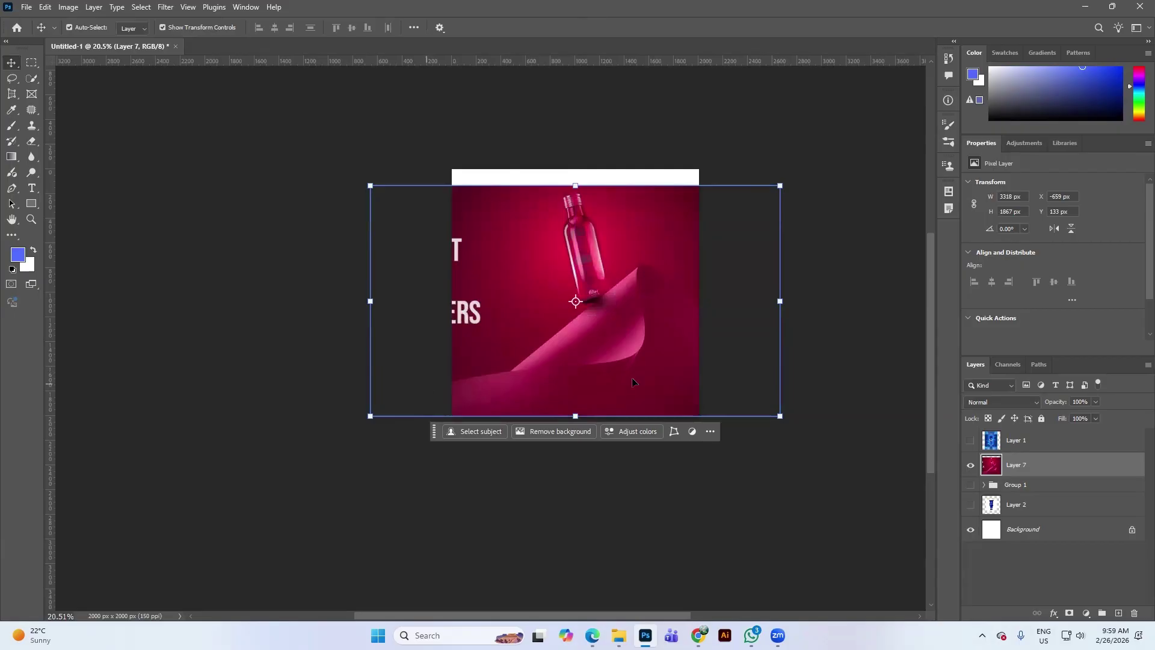
Step: On a new layer, trace the lower cloth wave below and beside the fold with the Pen tool and convert the path to a selection
key("p")
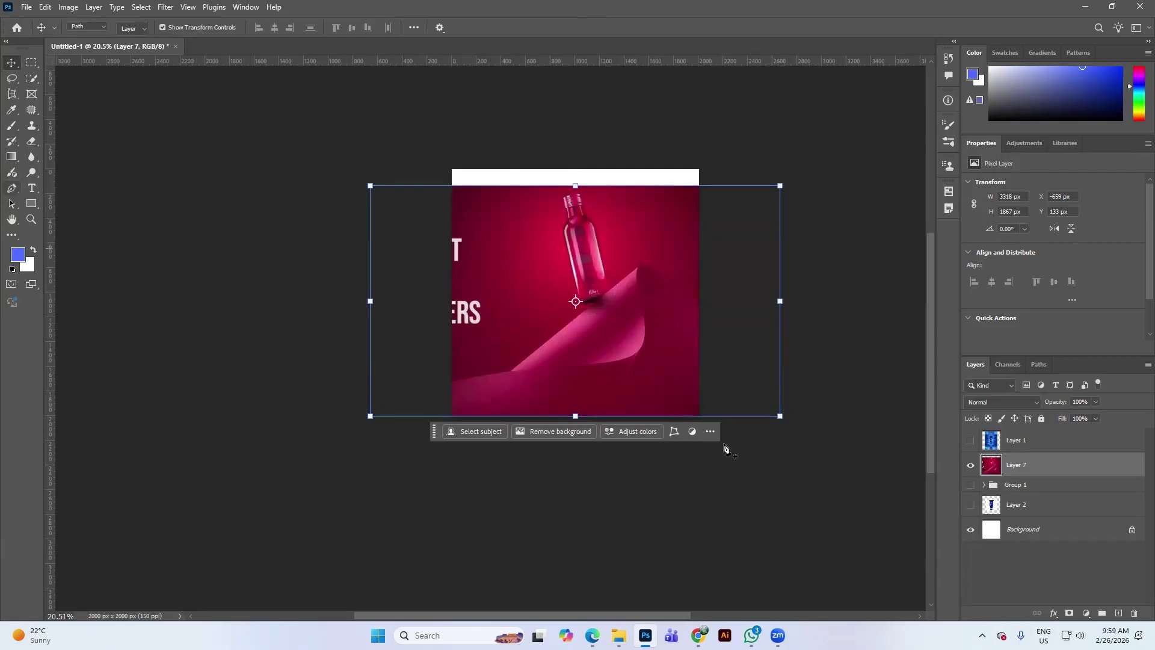
left_click(1117, 613)
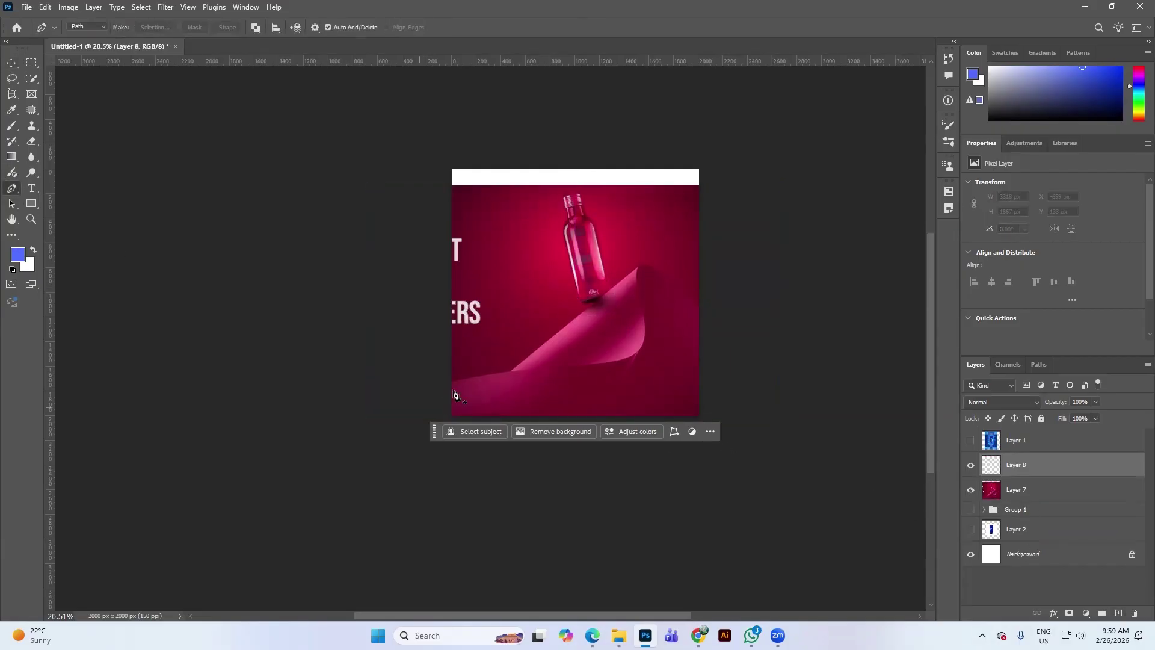
left_click(451, 383)
left_click(616, 364)
left_click(622, 361)
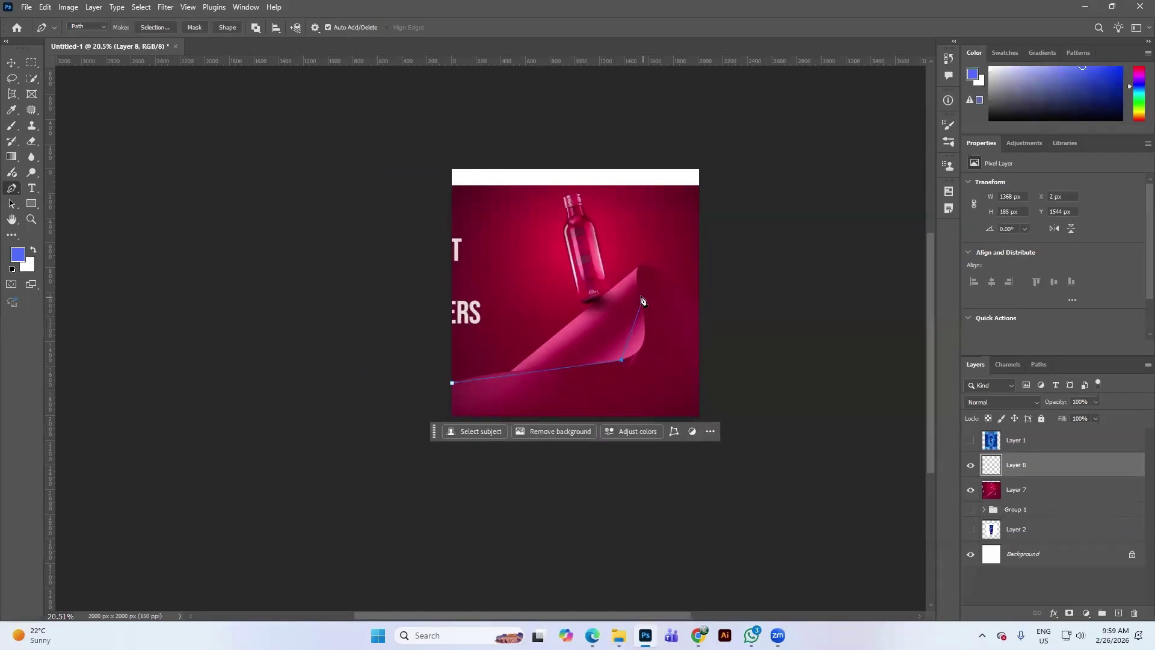
left_click_drag(639, 295, 623, 242)
left_click(676, 283)
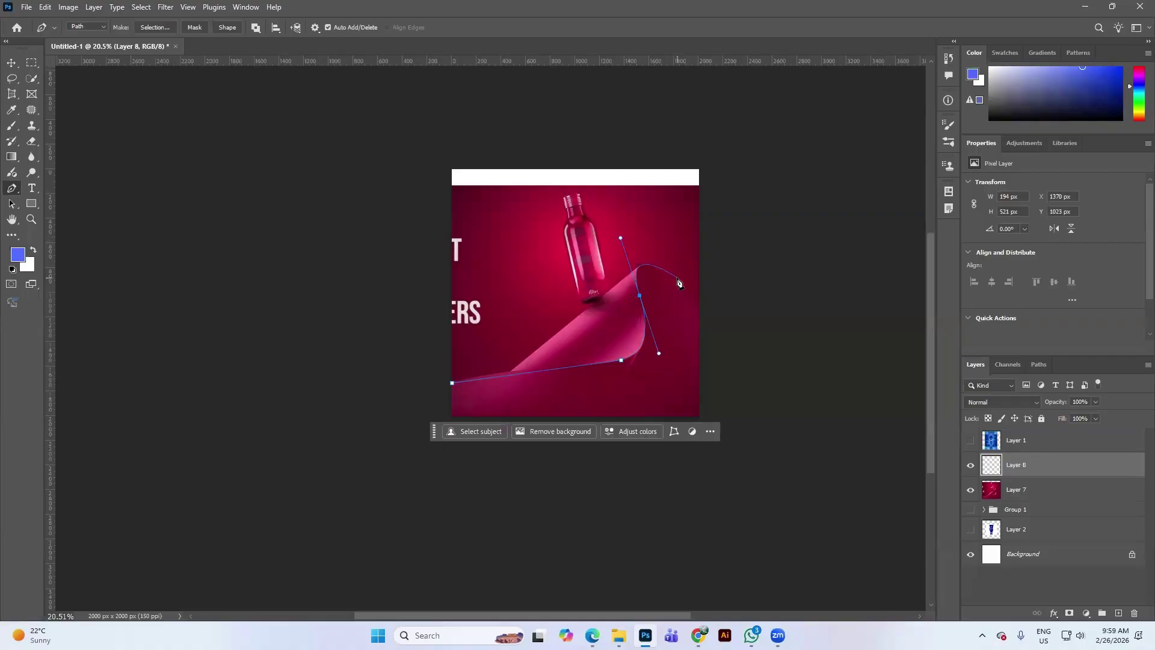
left_click(706, 314)
left_click(737, 419)
left_click_drag(649, 484, 673, 483)
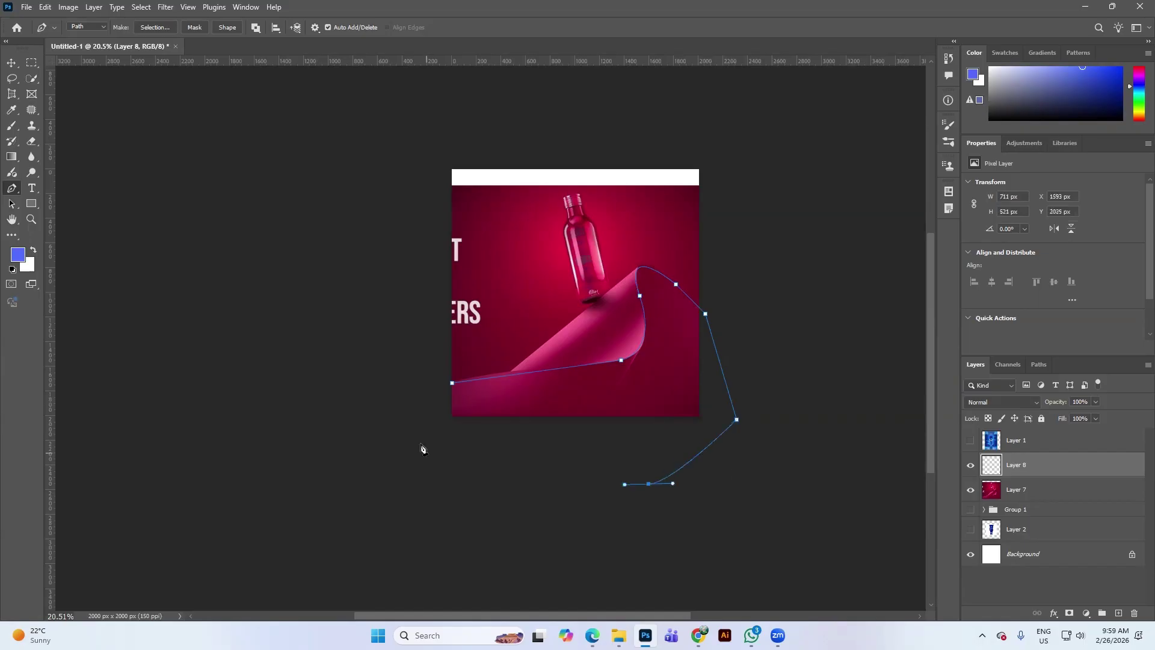
left_click(421, 451)
left_click(452, 384)
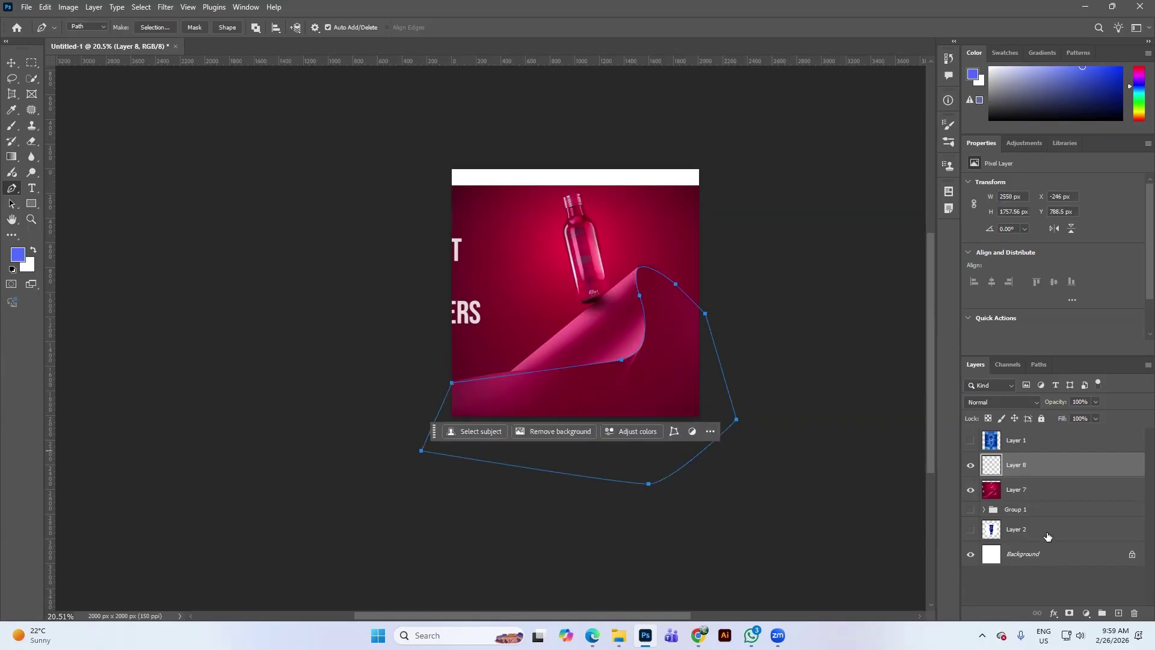
key("ctrl+Return")
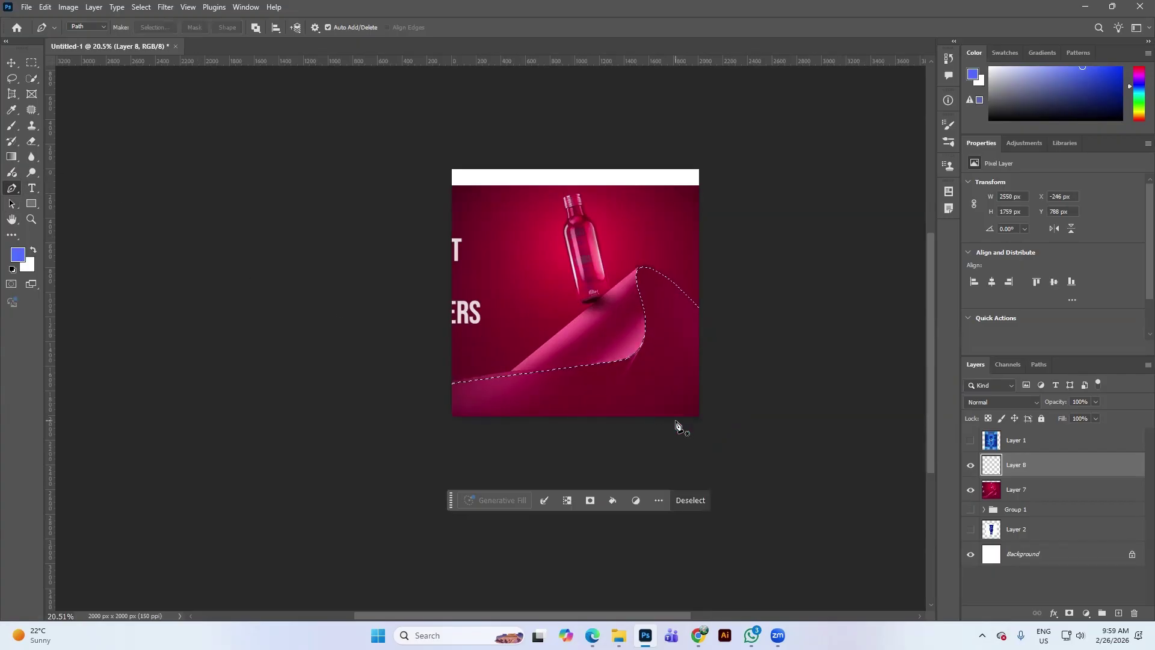
Step: Fill the selected cloth wave with dark blue 0022b8 and deselect it
left_click(17, 254)
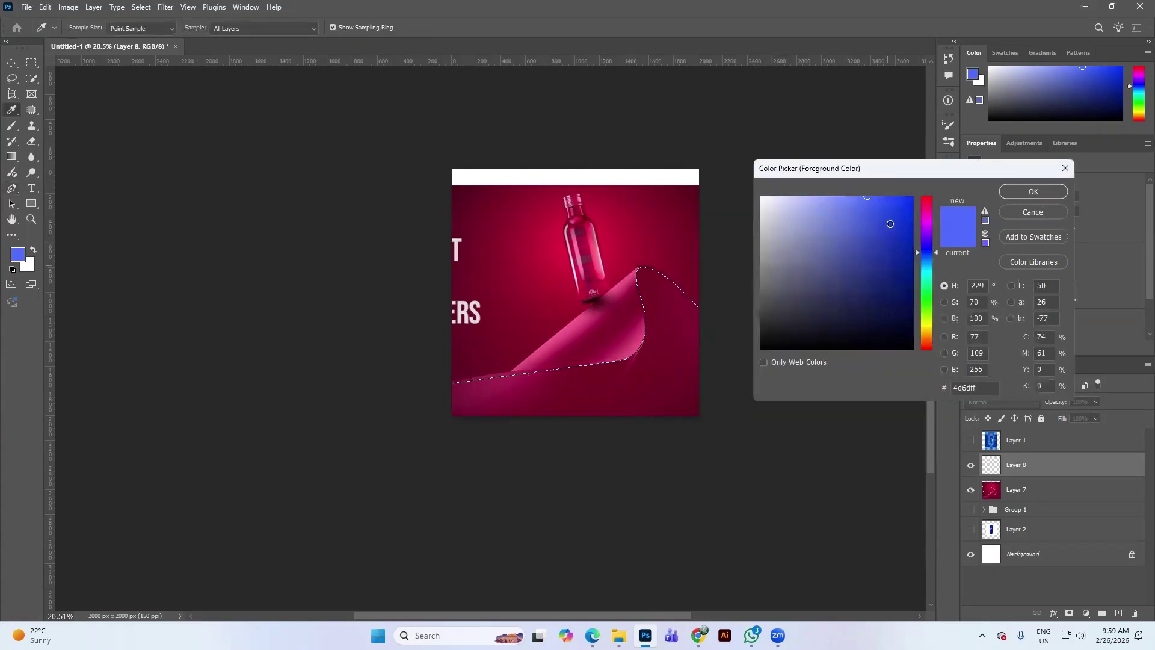
mouse_move(890, 223)
left_mouse_down()
mouse_move(910, 209)
mouse_move(915, 239)
left_mouse_up()
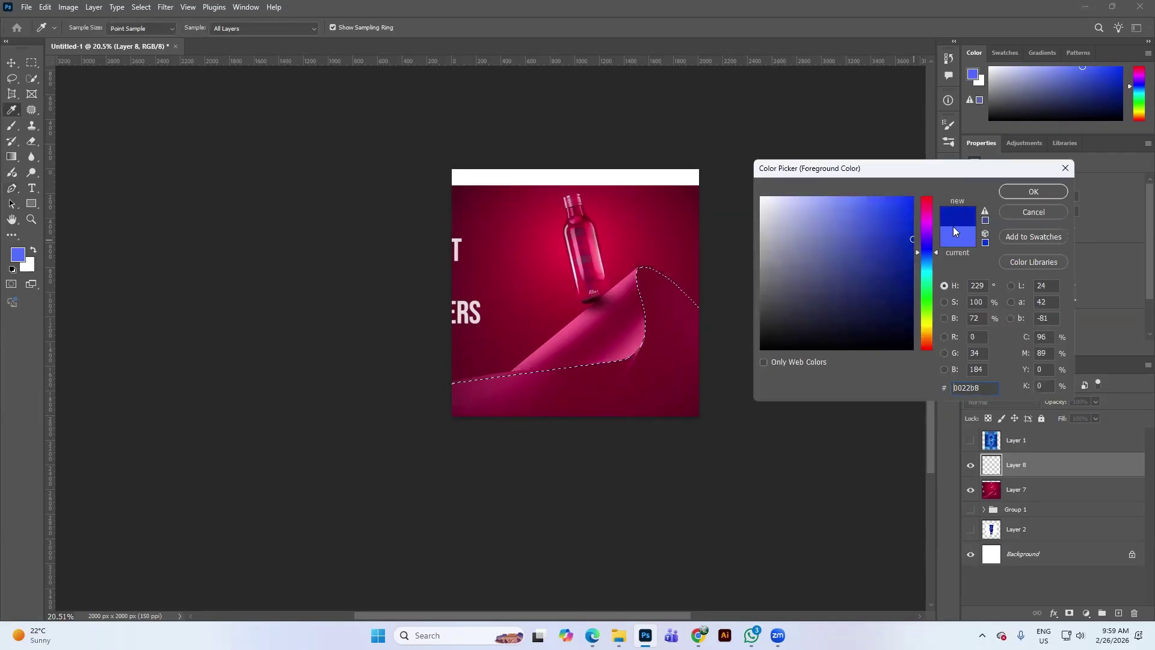
left_click(1047, 191)
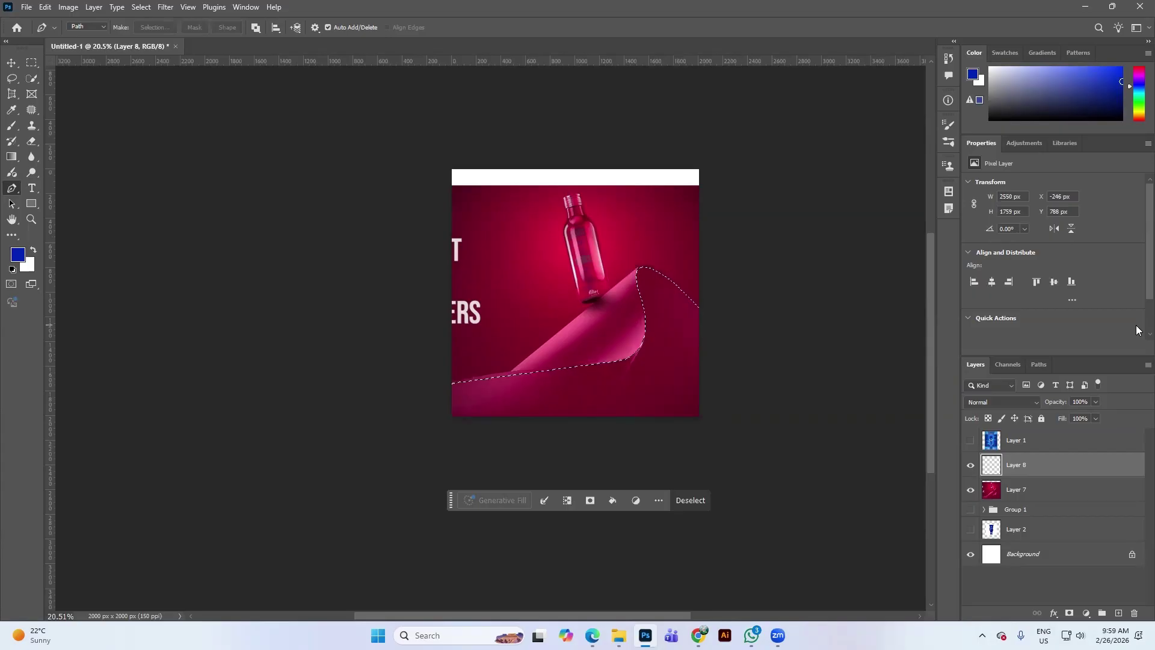
key("ctrl+BackSpace")
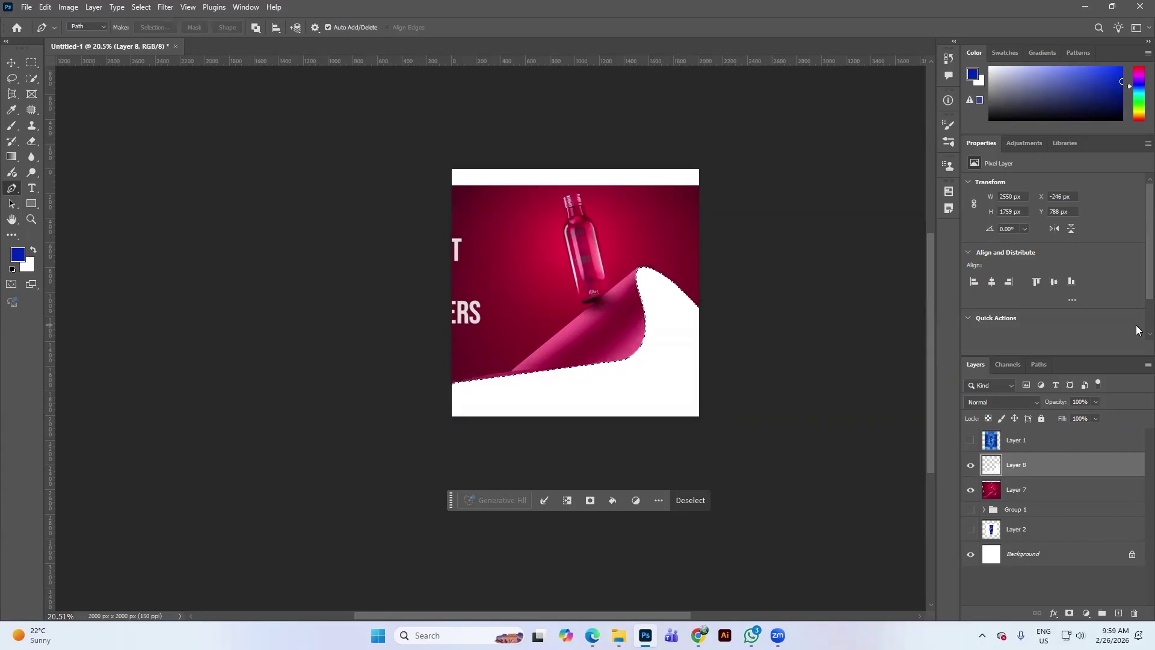
key("alt+BackSpace")
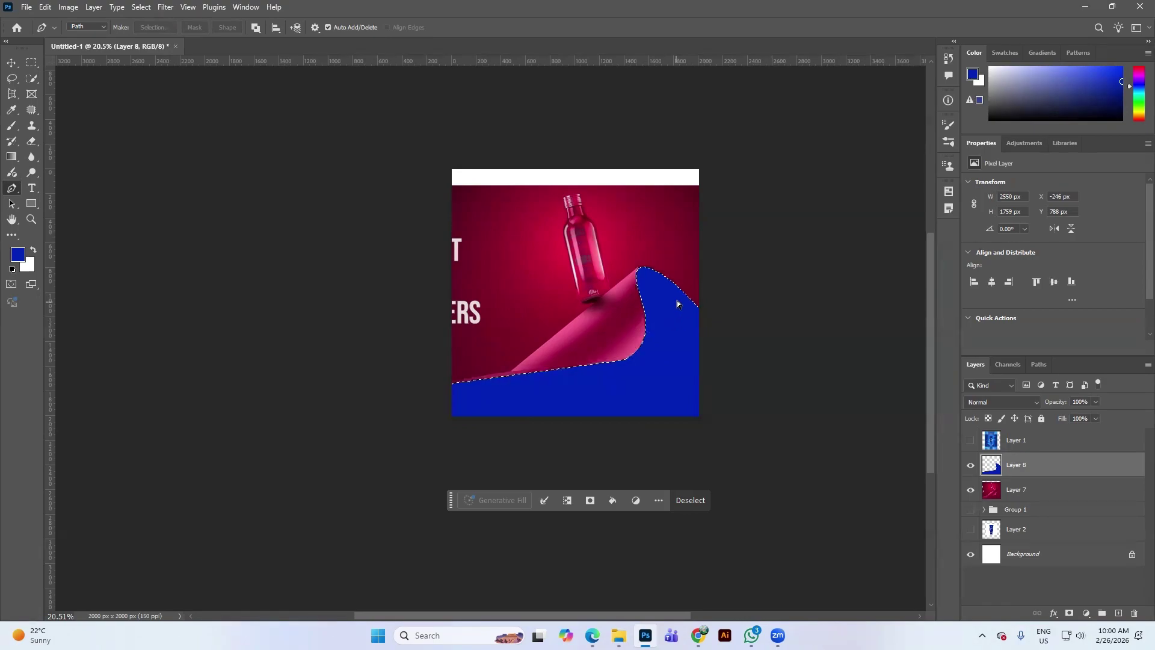
key("ctrl+d")
Step: On a new layer, trace the folded cloth flap under the bottle with the Pen tool, overlapping the blue wave, and convert it to a selection
scroll(629, 277, "up", 3)
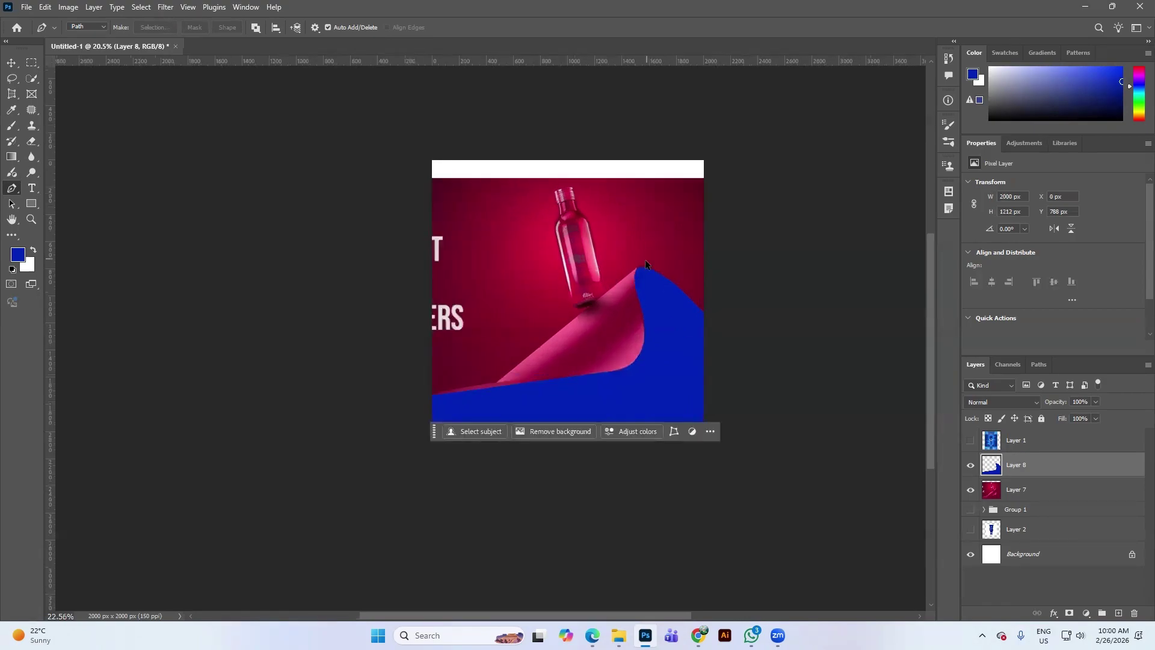
scroll(630, 282, "down", 1)
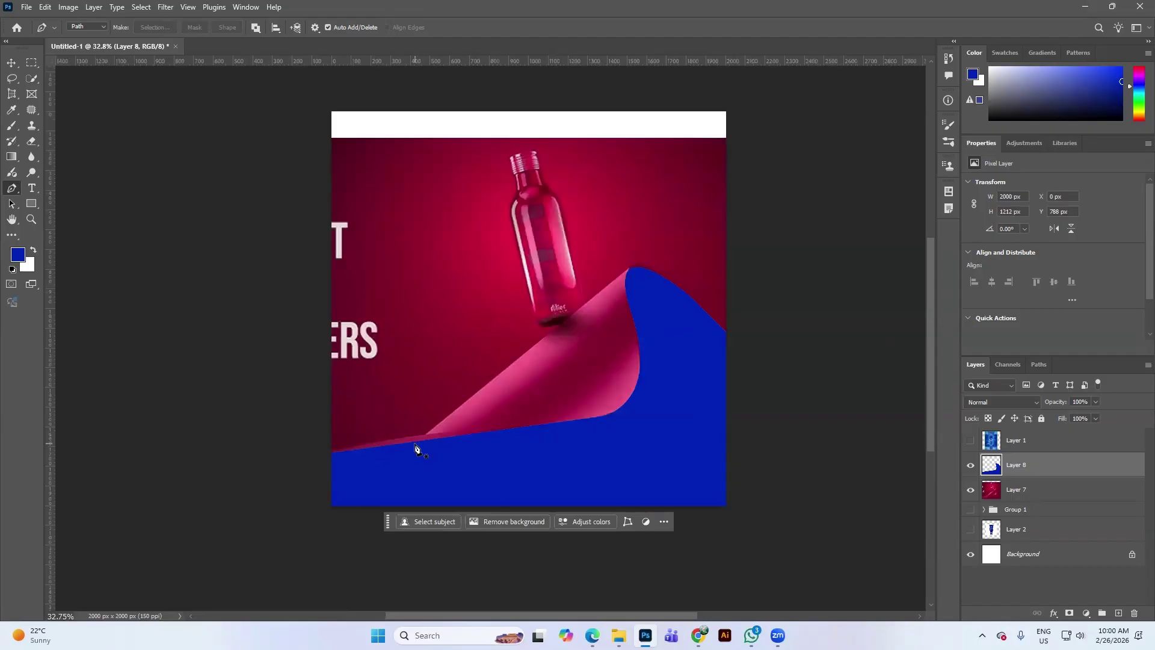
left_click(1119, 613)
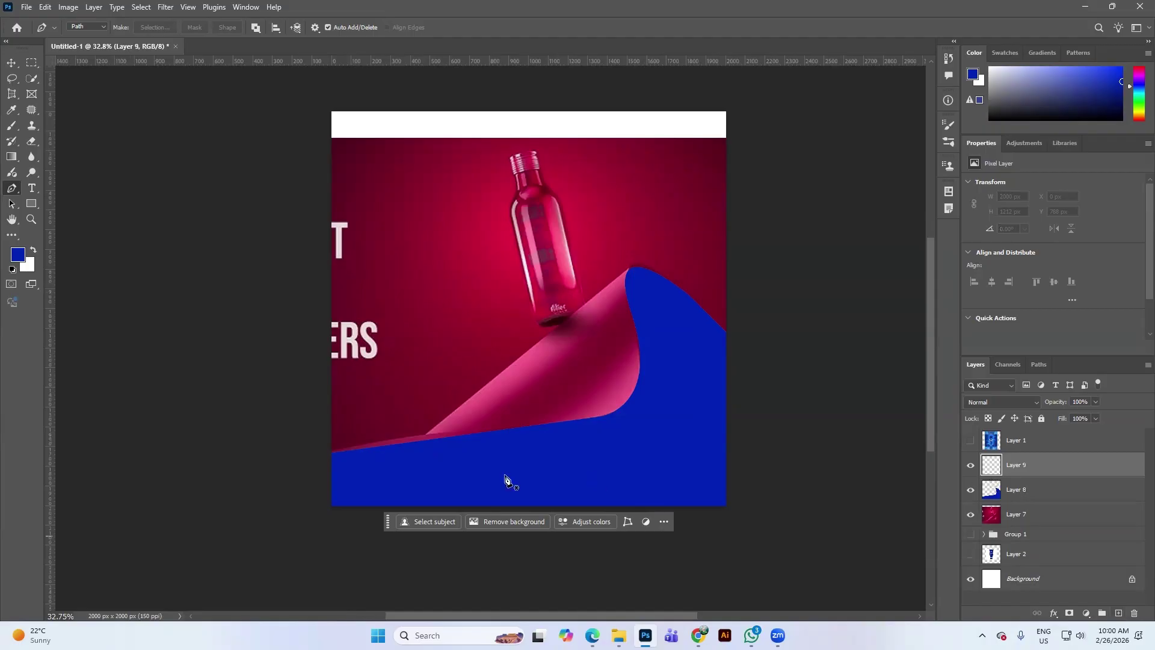
left_click(416, 444)
left_click(629, 269)
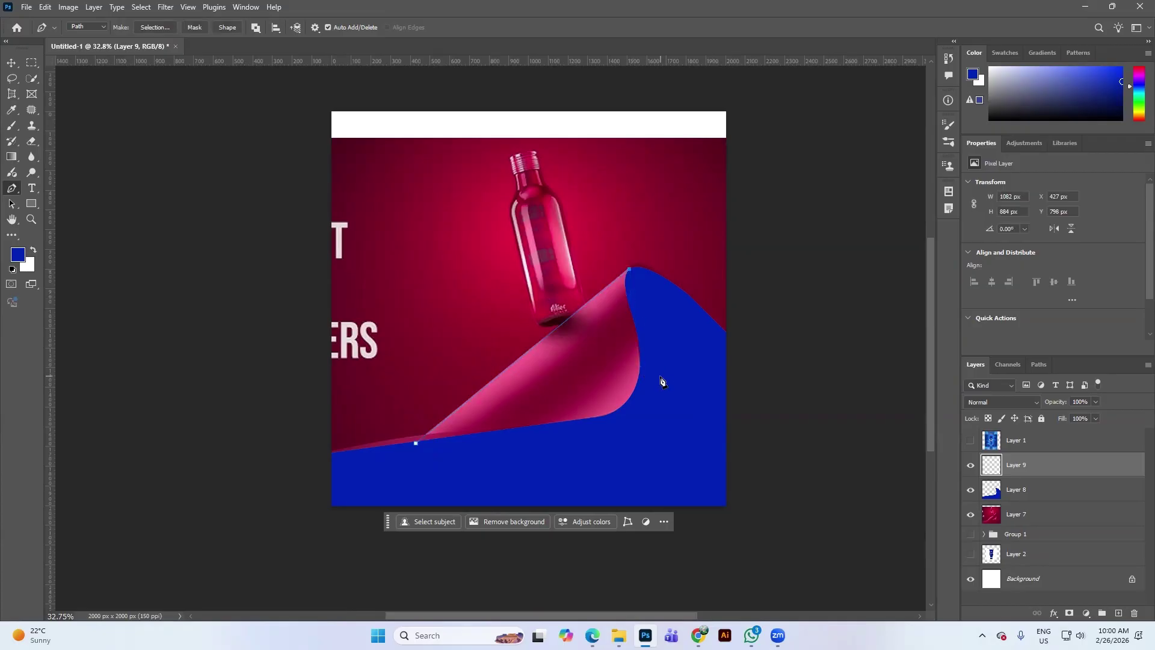
left_click_drag(661, 377, 611, 448)
left_click(610, 442)
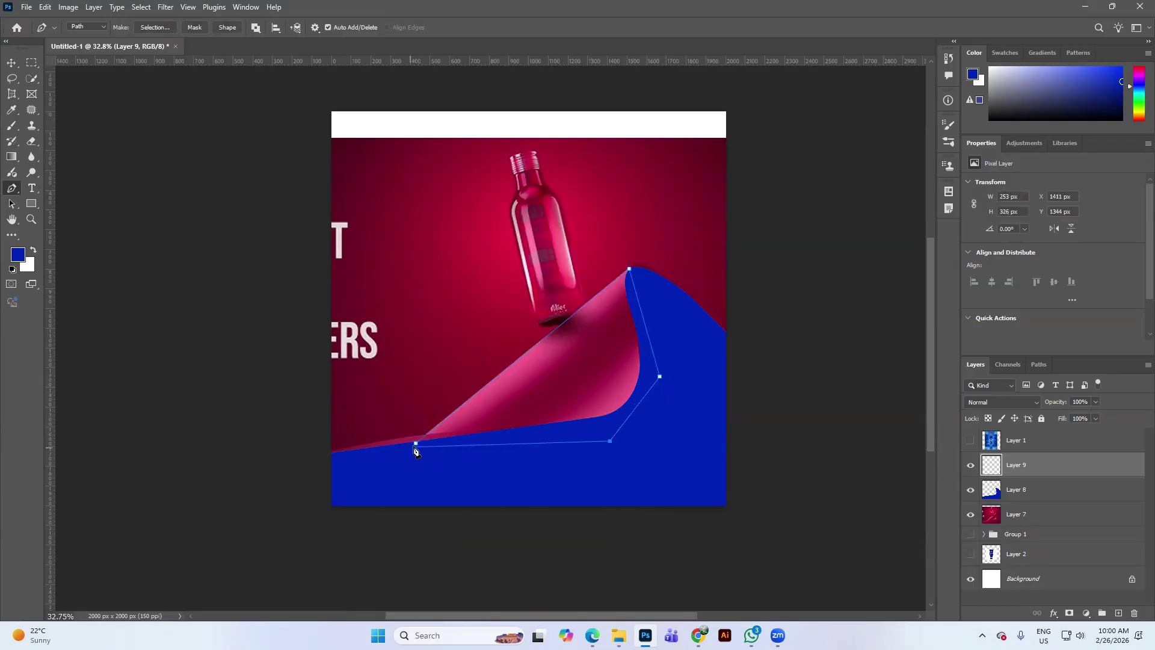
left_click(416, 444)
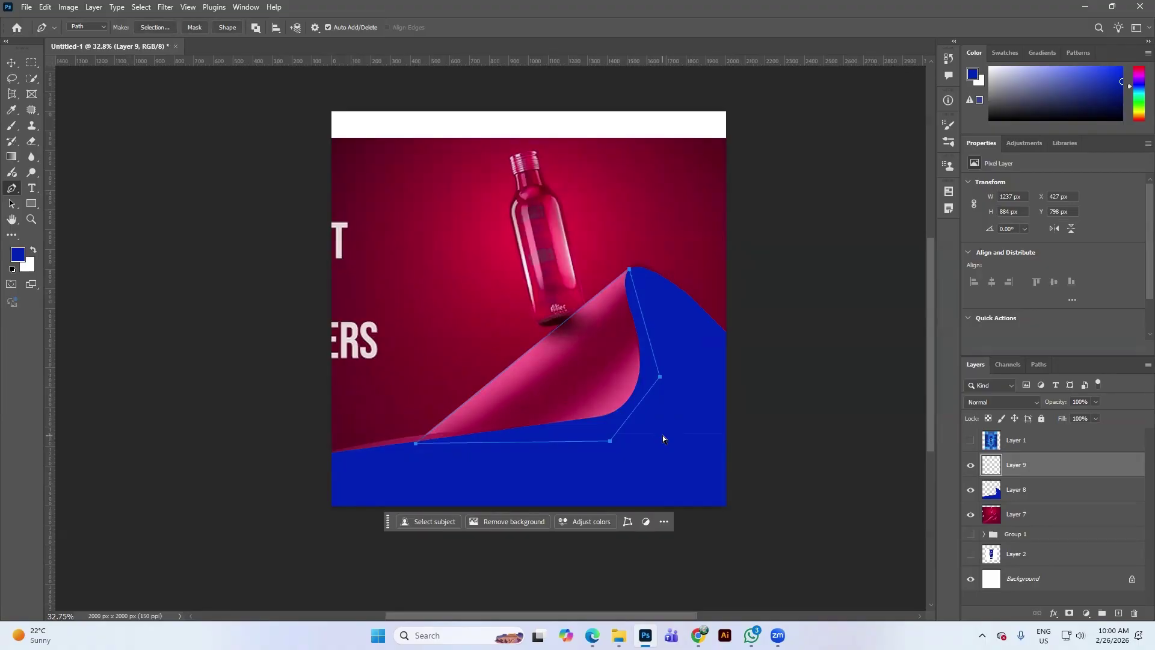
key("ctrl+Return")
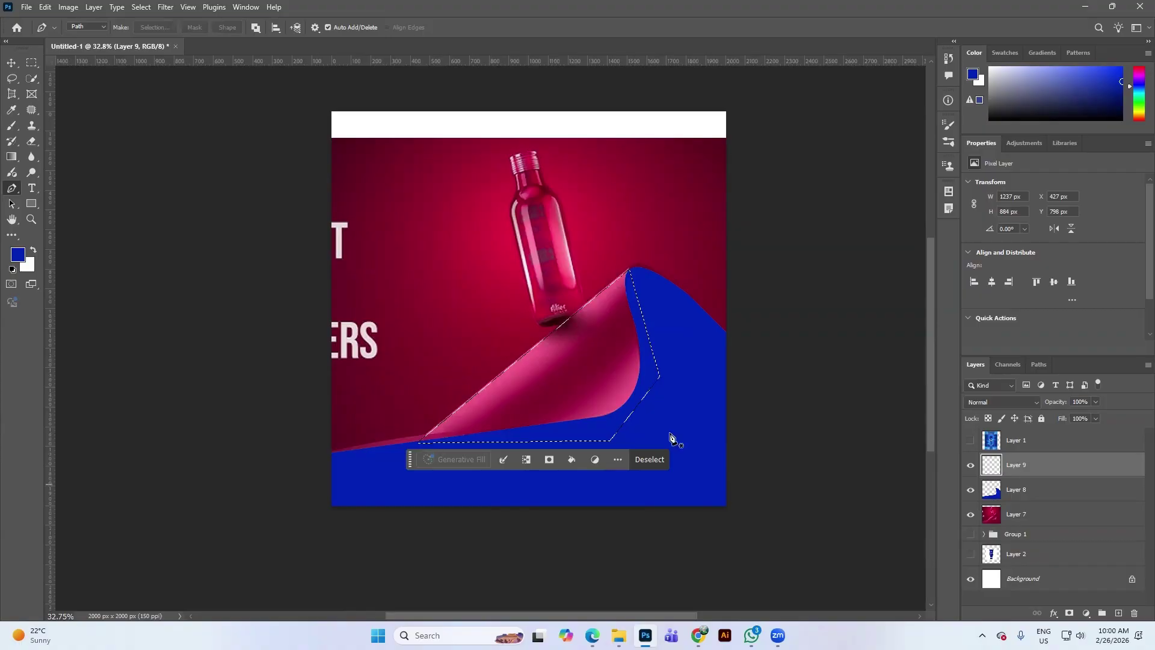
Step: Fill the selected flap with the slightly brighter blue 0025cd
left_click(18, 255)
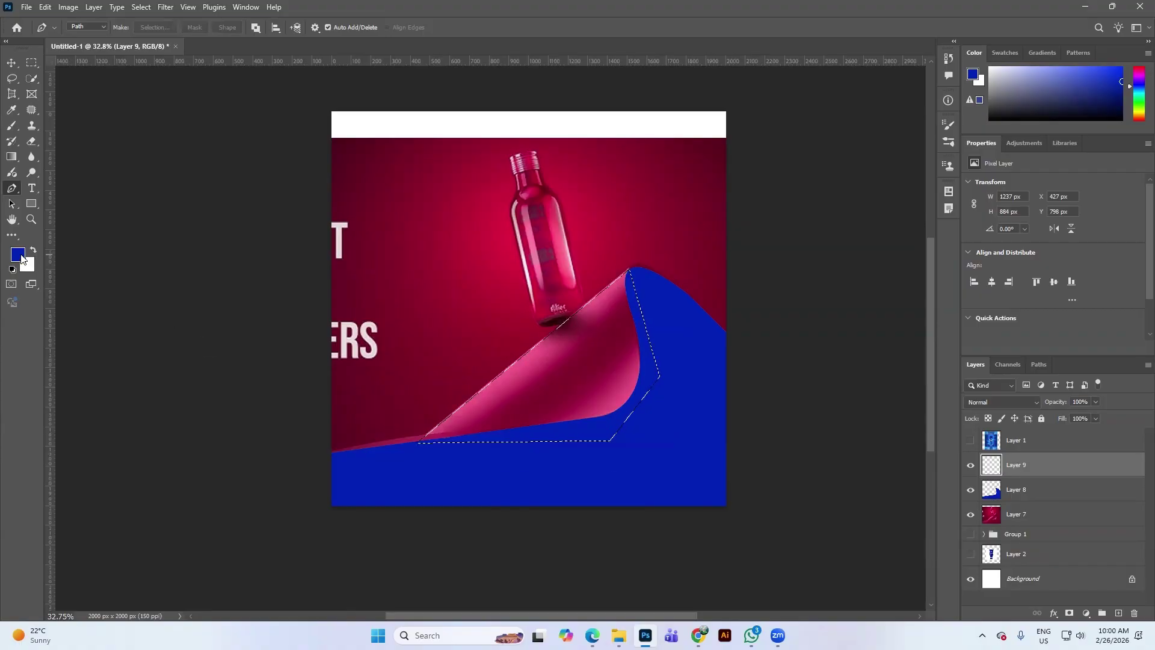
left_click_drag(911, 235, 913, 224)
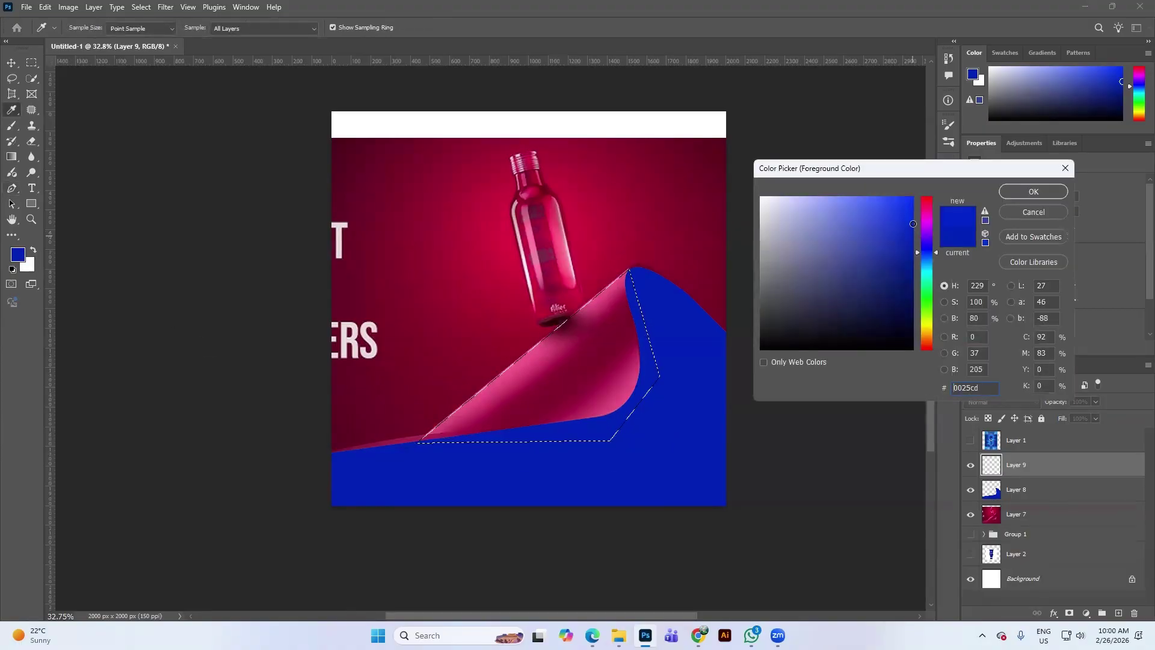
left_click(1022, 192)
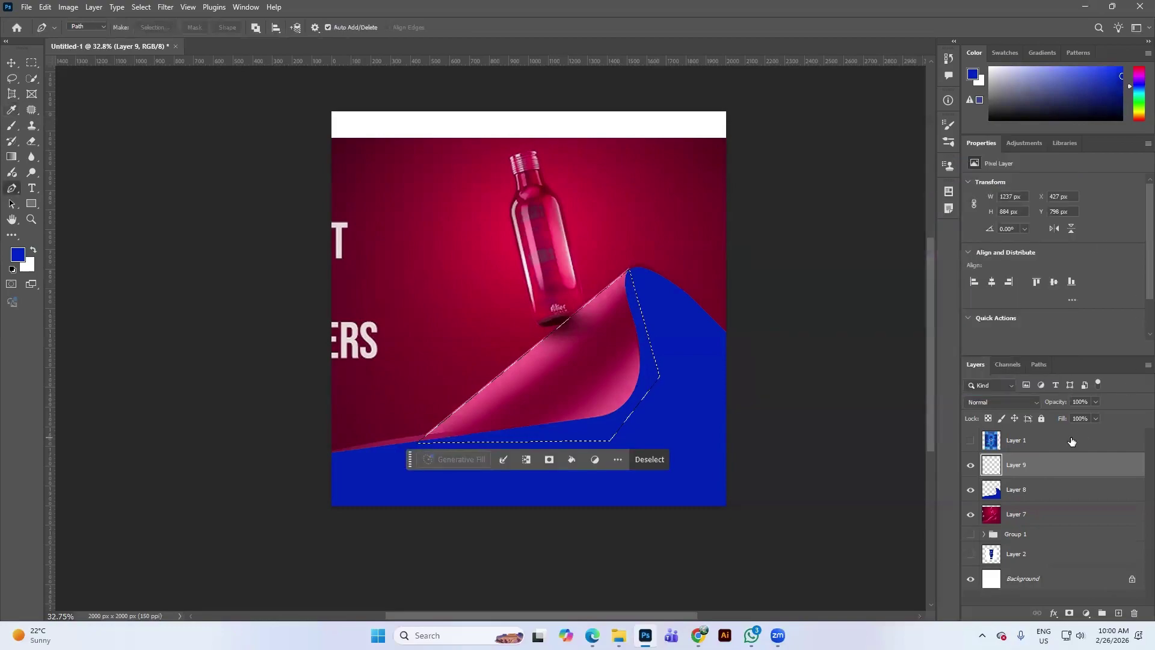
key("alt+BackSpace")
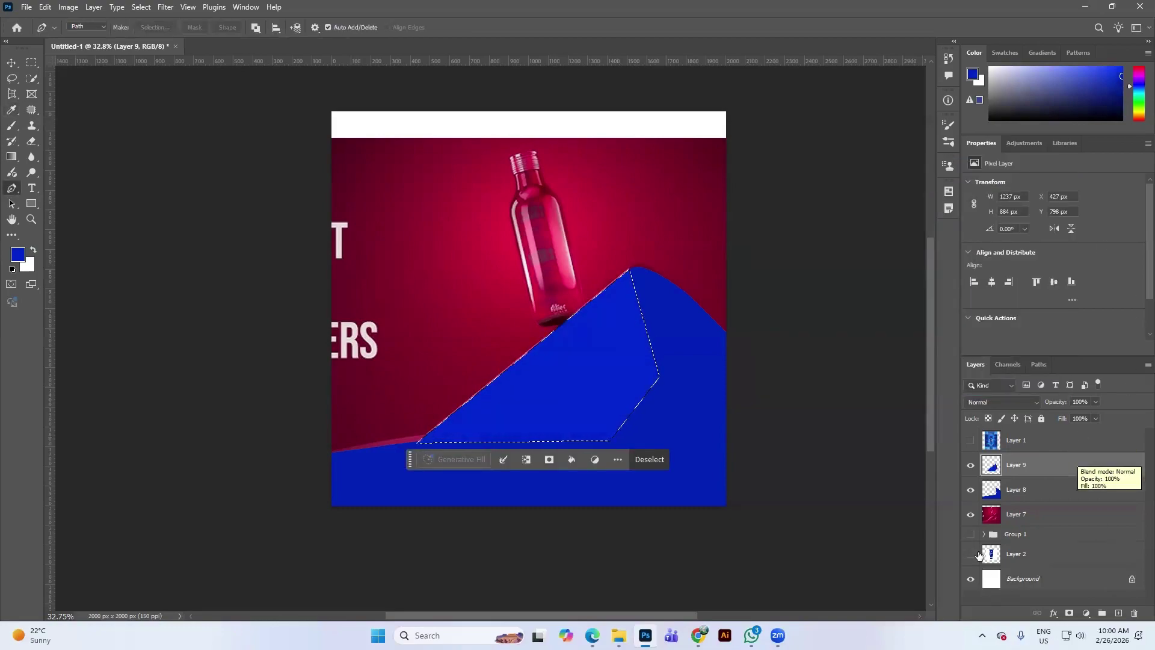
Step: Load the dark blue wave's outline as a selection, erase the flap's overlap inside it on the flap layer, and deselect
left_click(993, 491, "ctrl")
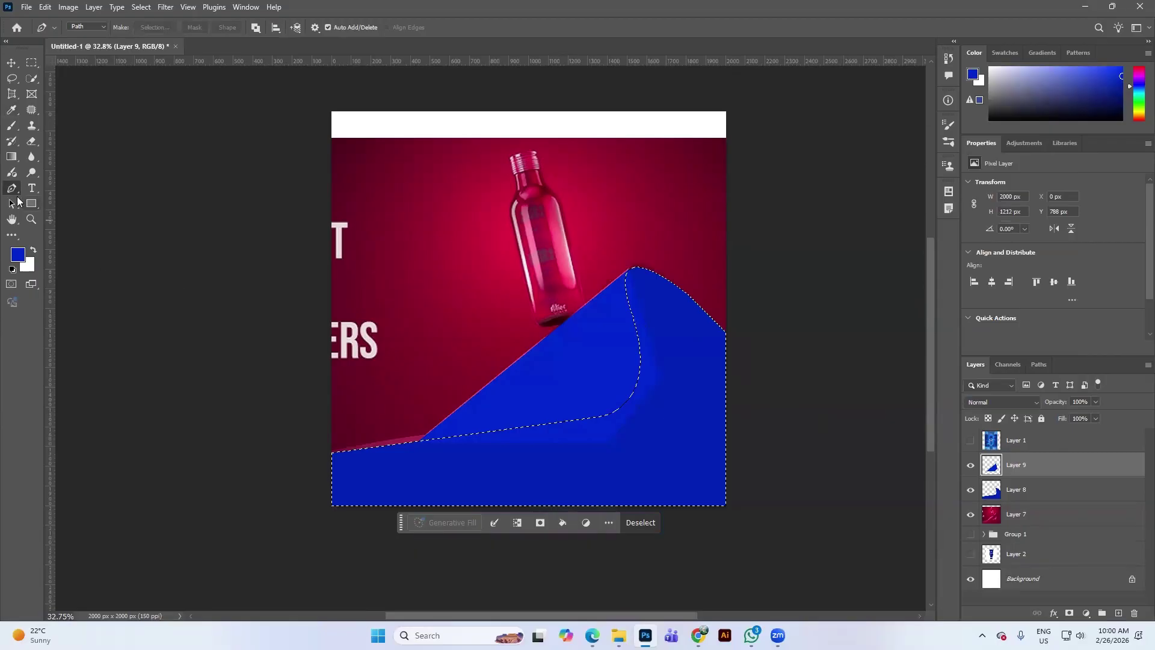
left_click(32, 141)
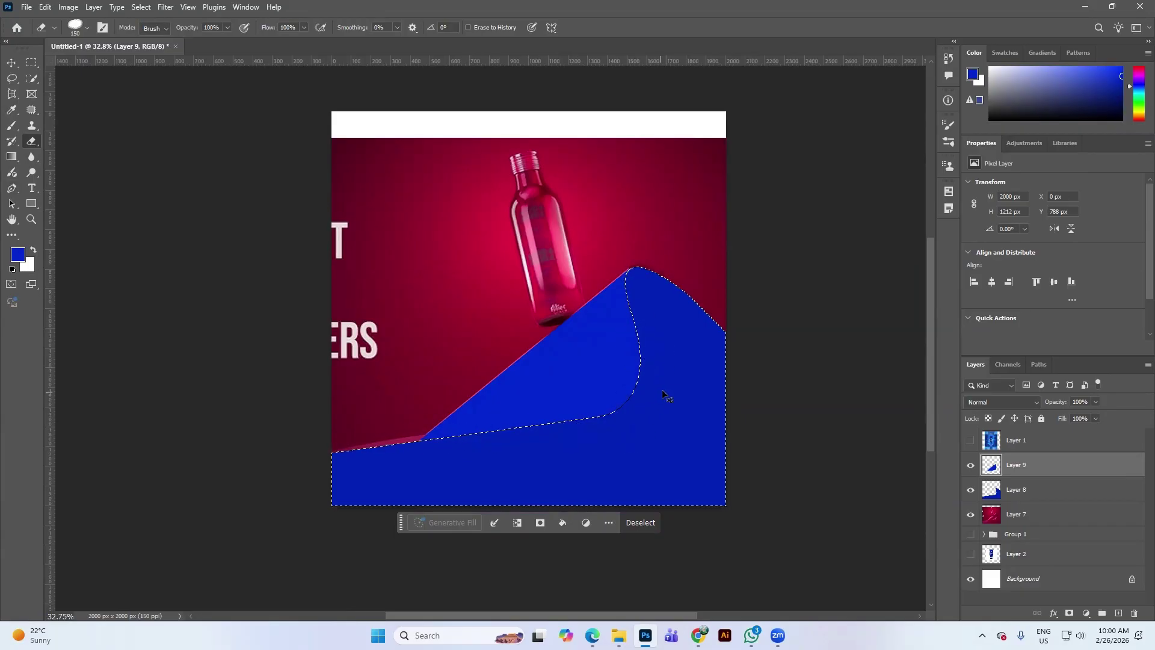
key("ctrl+d")
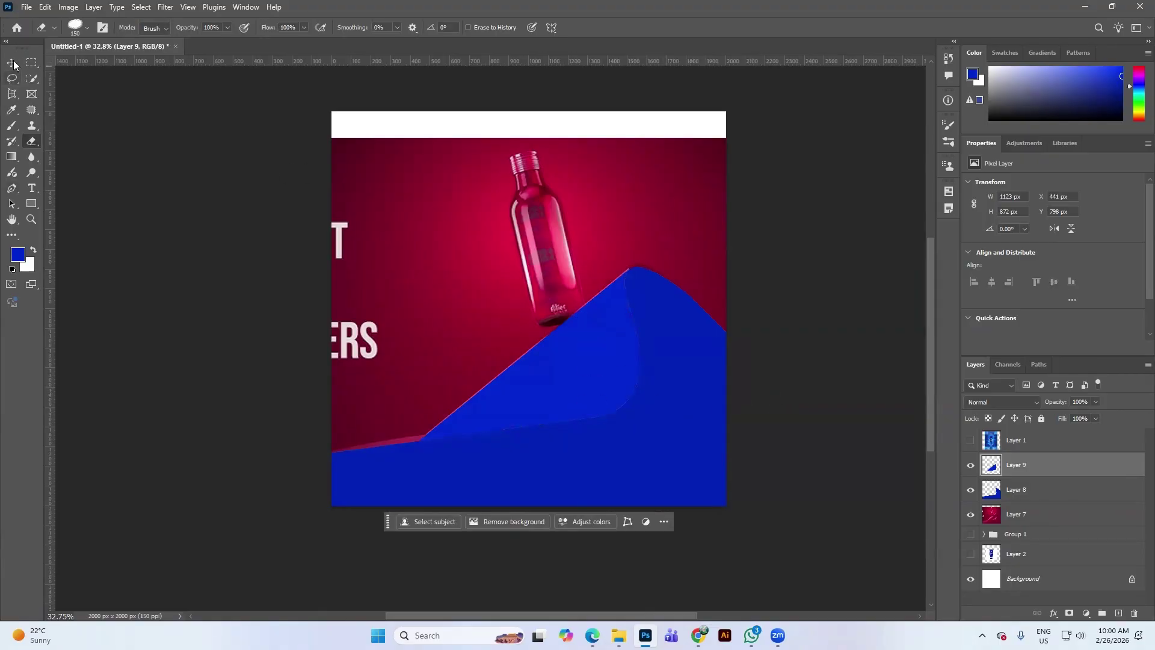
left_click(12, 63)
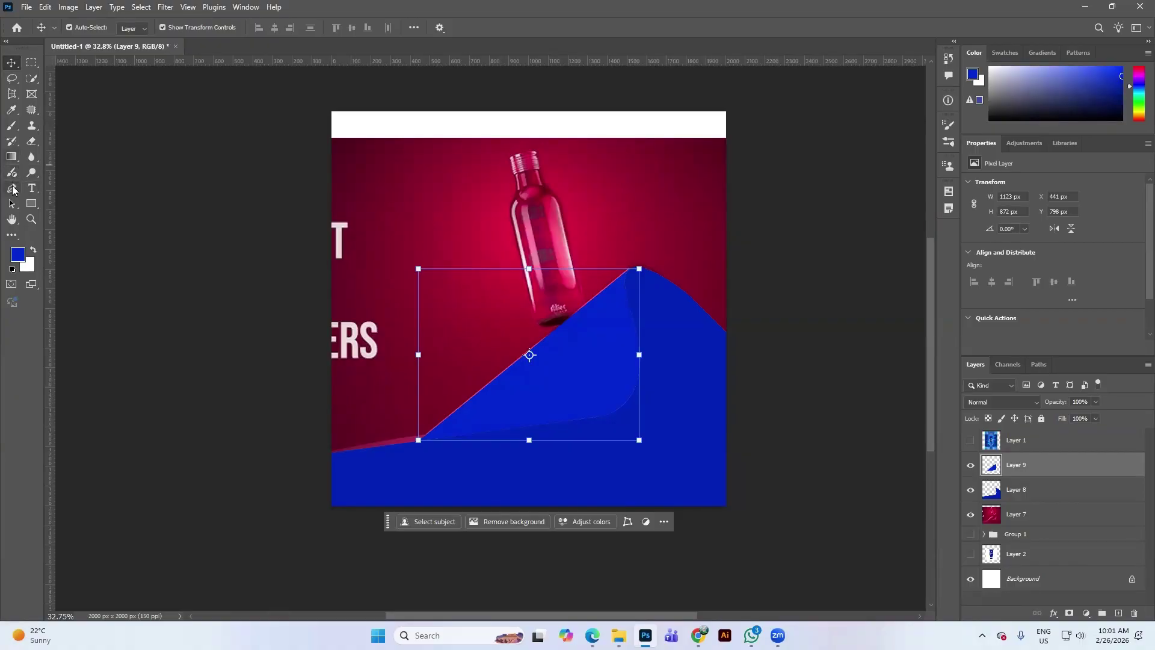
Step: Trace a narrow diagonal strip along the middle of the flap with the Pen tool and convert the path to a selection
left_click(13, 191)
scroll(532, 385, "up", 1)
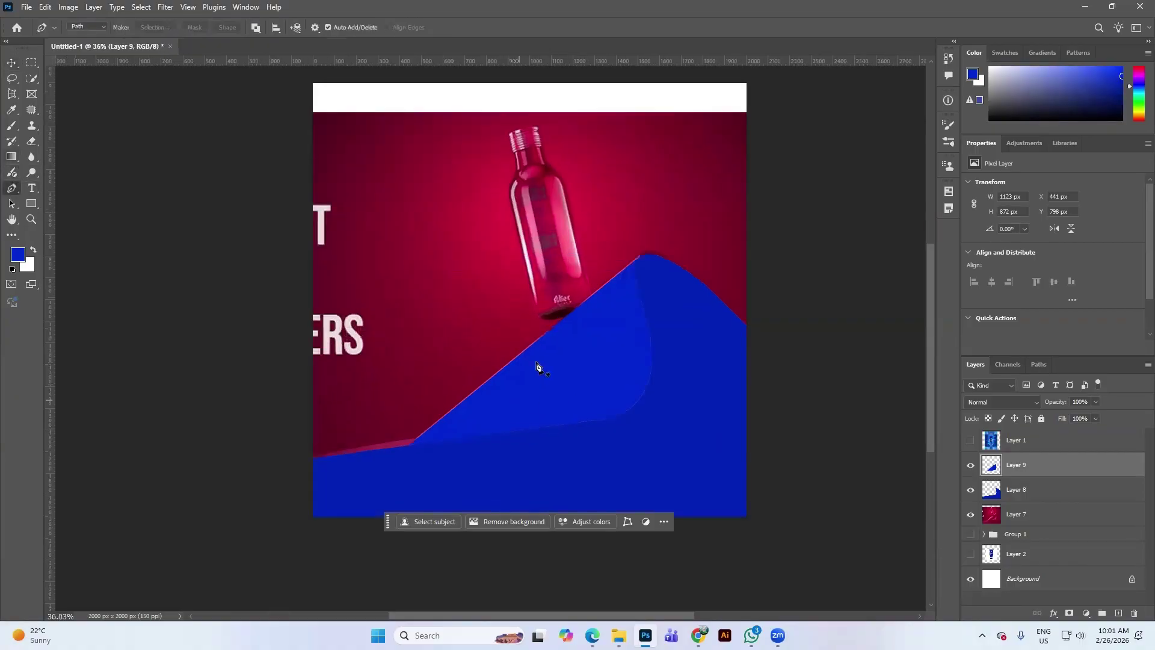
left_click(970, 465)
left_click(970, 465)
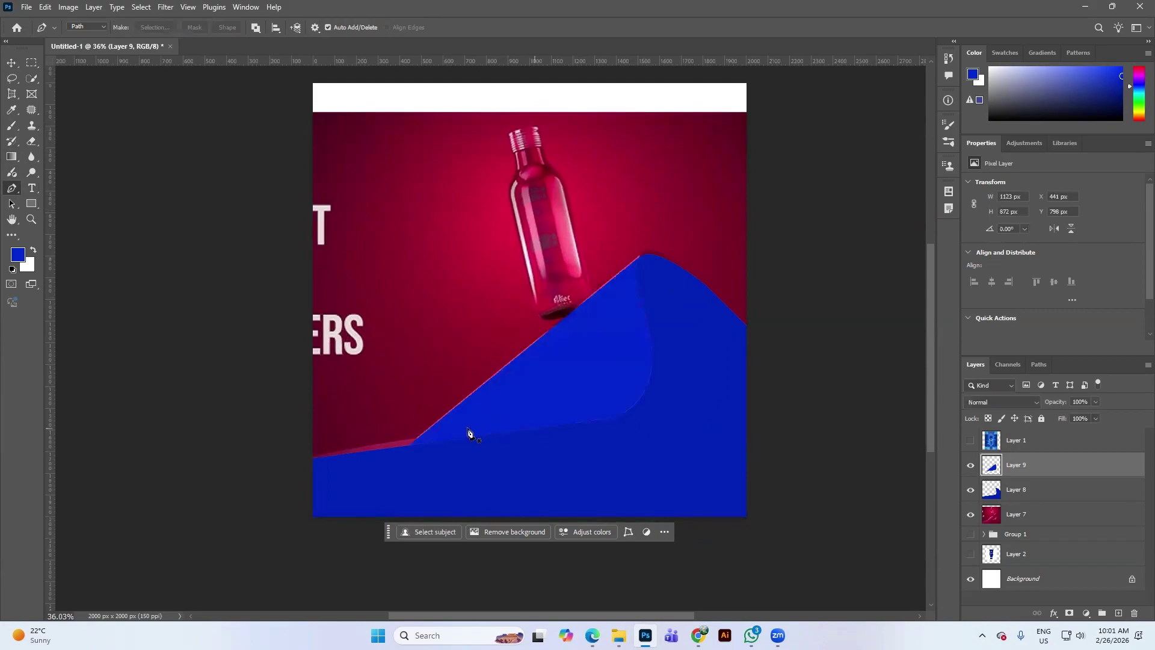
left_click(459, 440)
left_click(638, 289)
left_click(650, 305)
left_click_drag(484, 446, 480, 446)
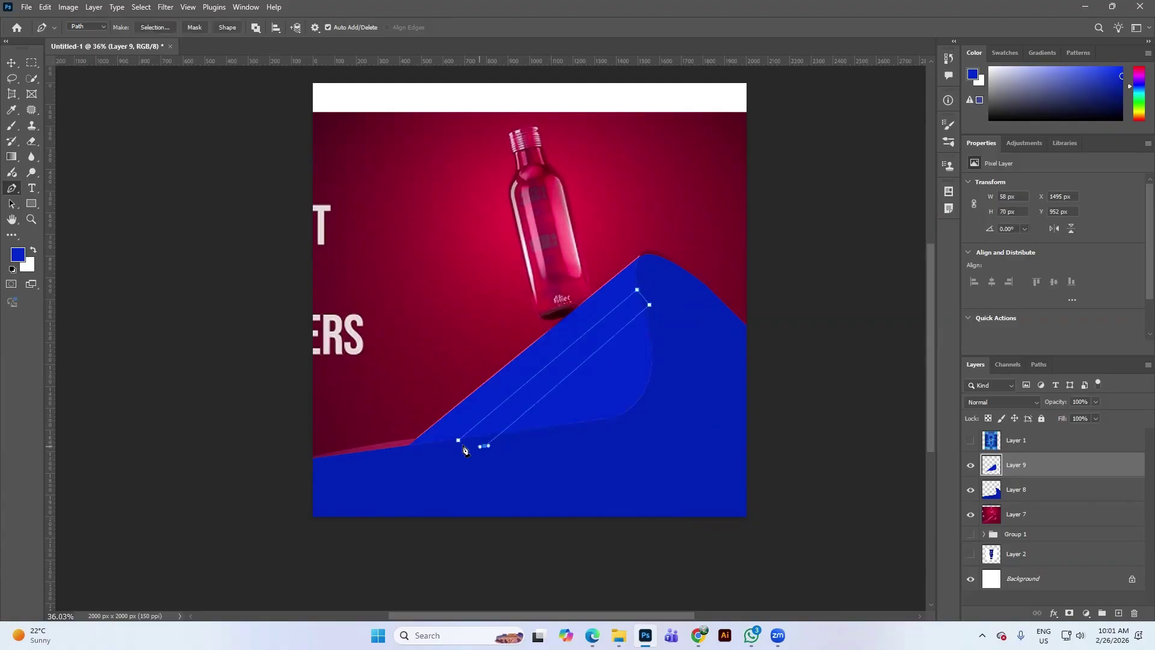
left_click(460, 441)
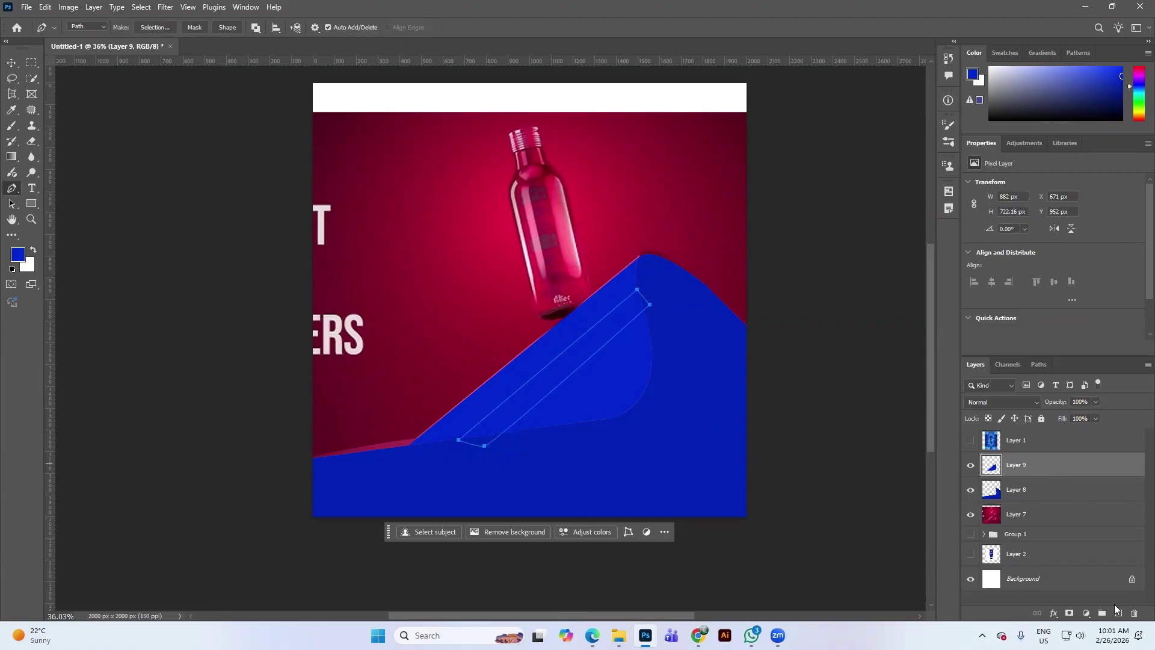
key("ctrl+Return")
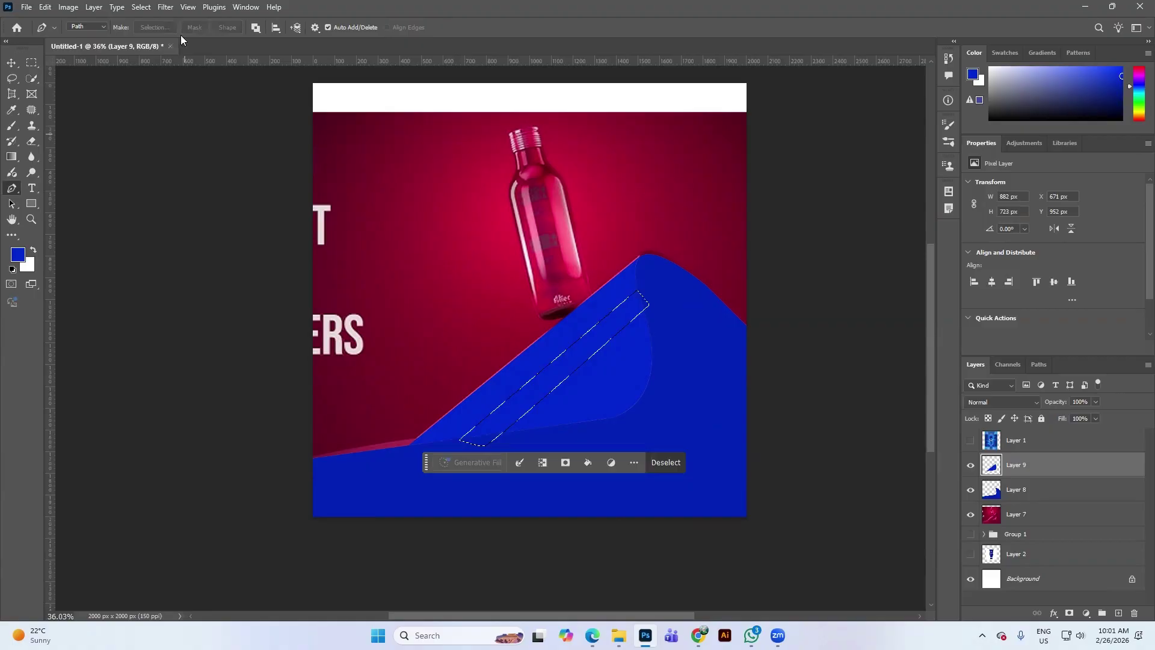
Step: Choose a lighter, brighter blue as the foreground colour and set the Brush opacity to 42%
left_click(18, 255)
left_click_drag(909, 240, 898, 198)
left_click(1013, 192)
key("b")
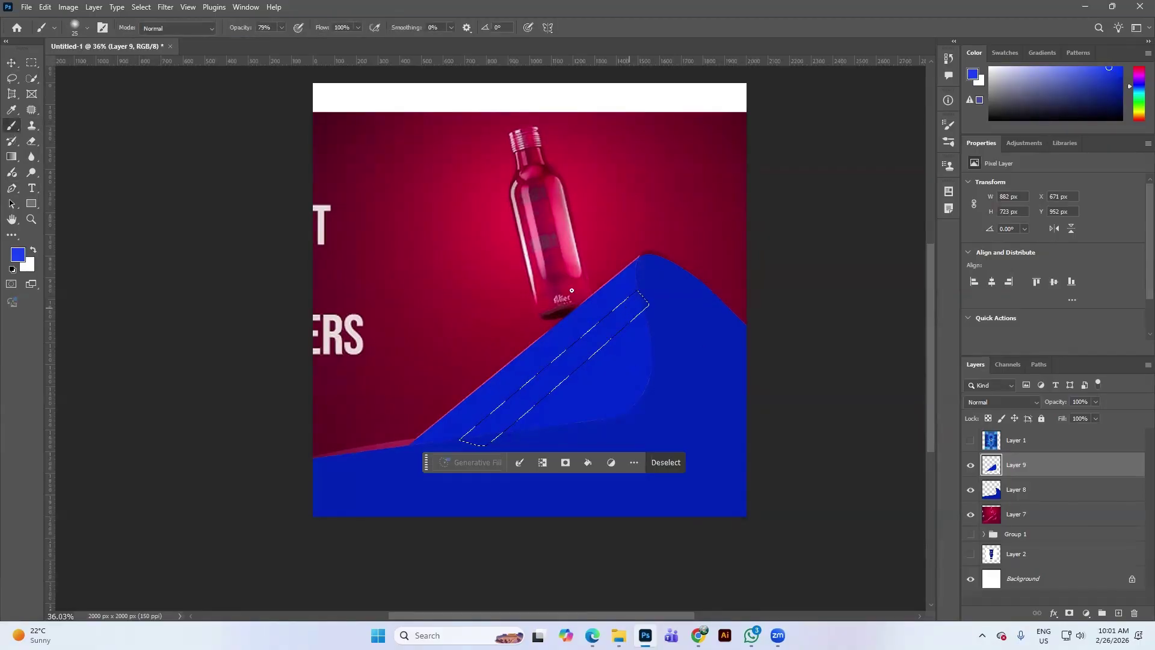
left_click(280, 28)
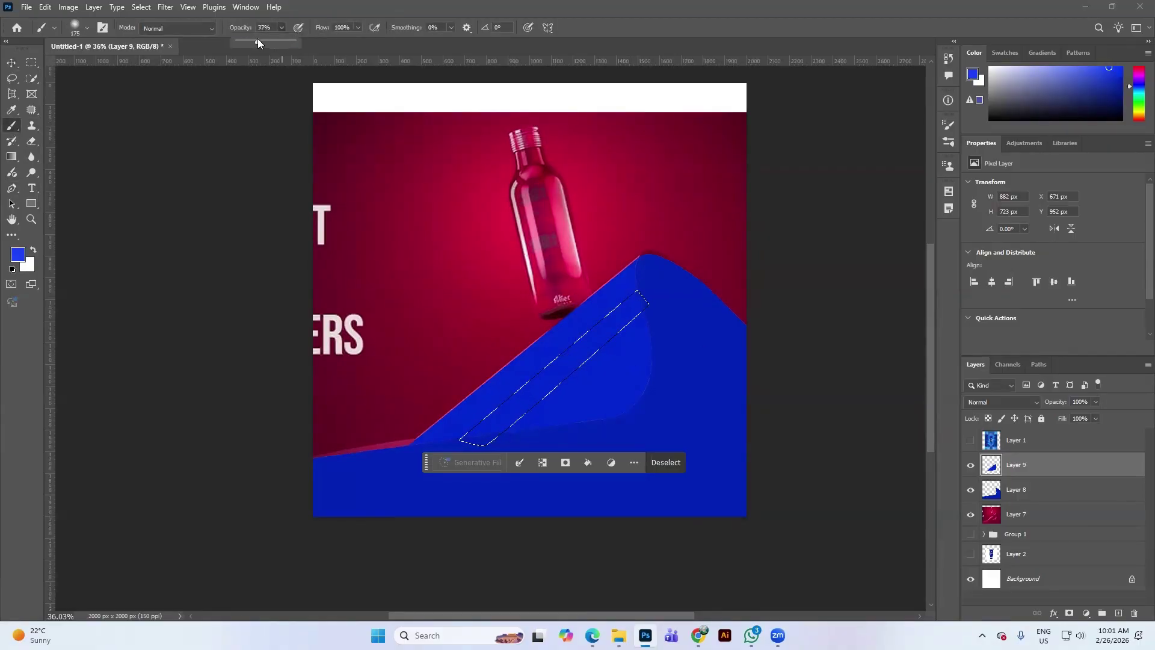
left_click_drag(257, 42, 261, 42)
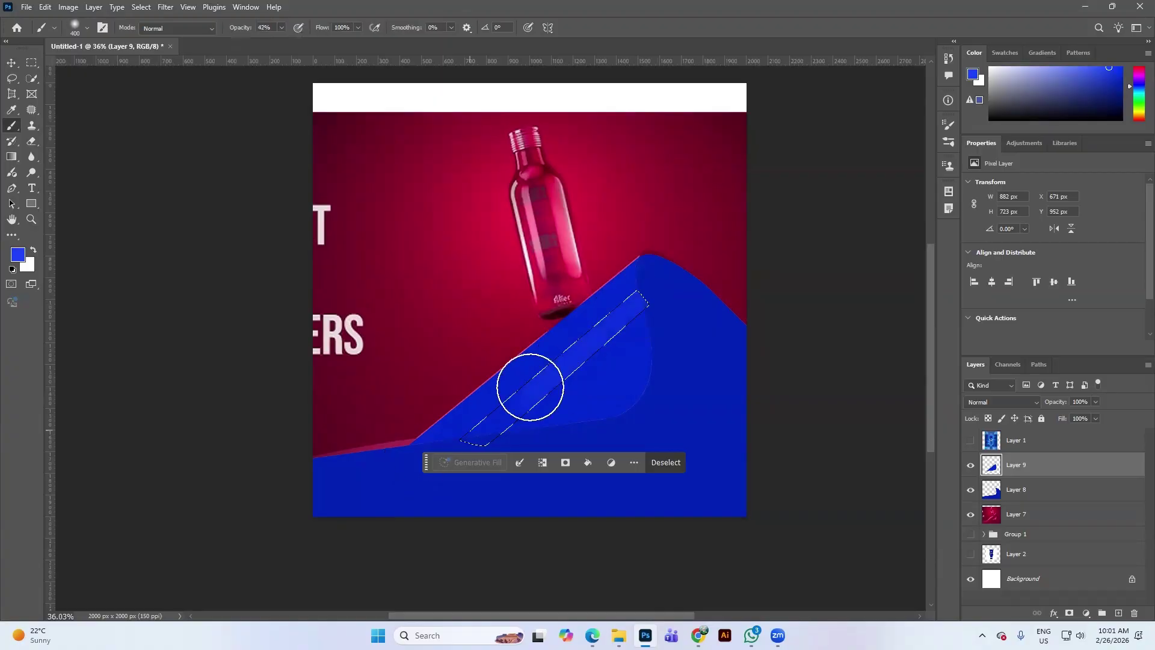
Step: Try painting the selected strip directly on the flap layer with the lighter blue, undo it and restore the strip selection
mouse_move(530, 387)
left_mouse_down()
mouse_move(518, 392)
mouse_move(639, 315)
left_mouse_up()
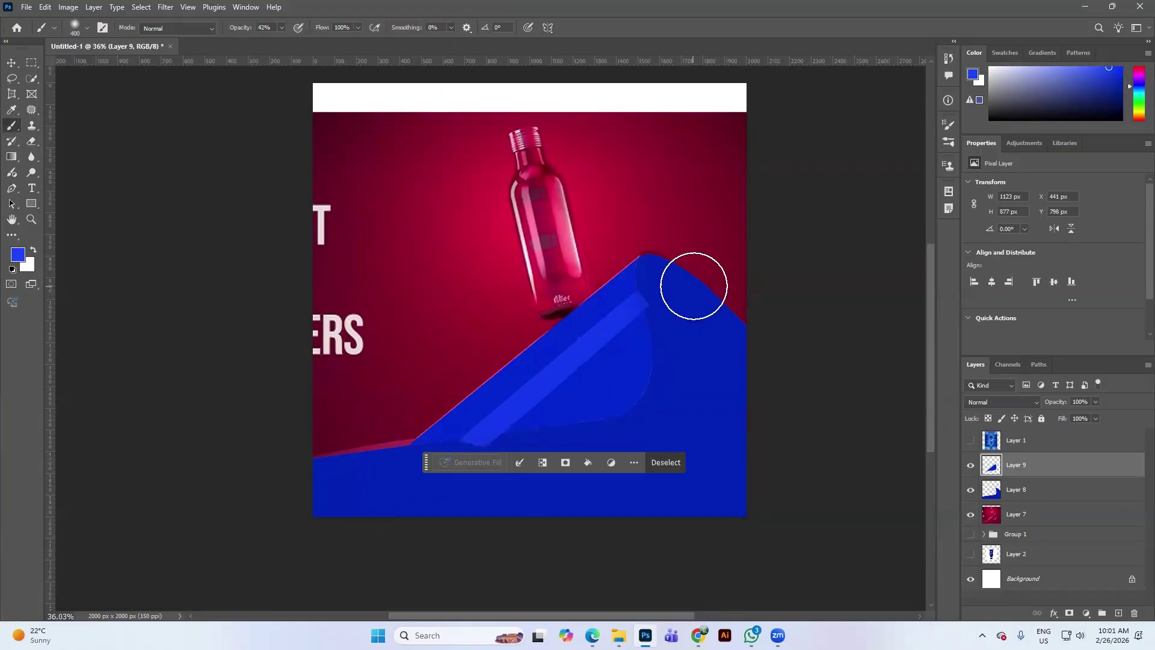
key("ctrl+d")
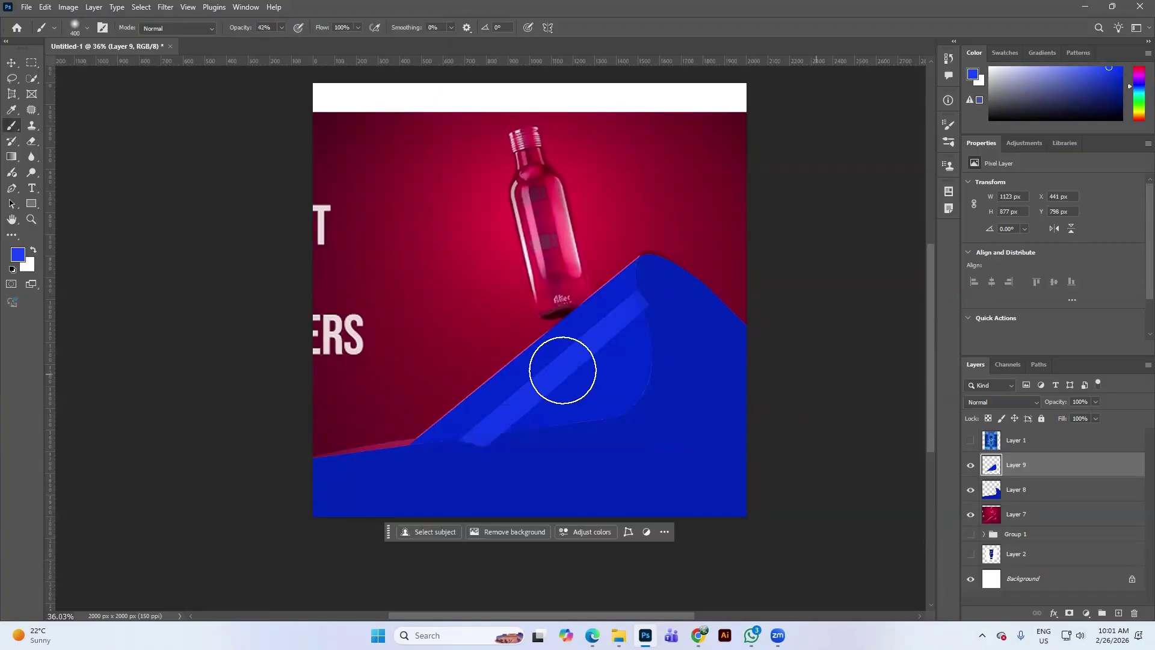
left_click(11, 63)
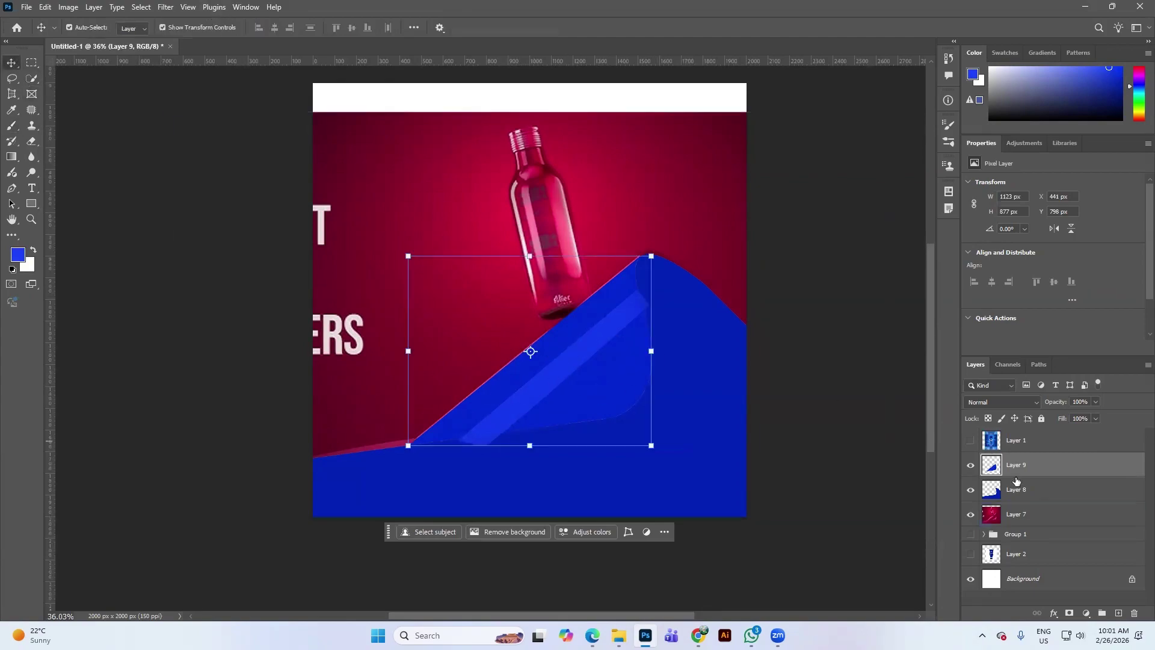
key("ctrl+shift+d")
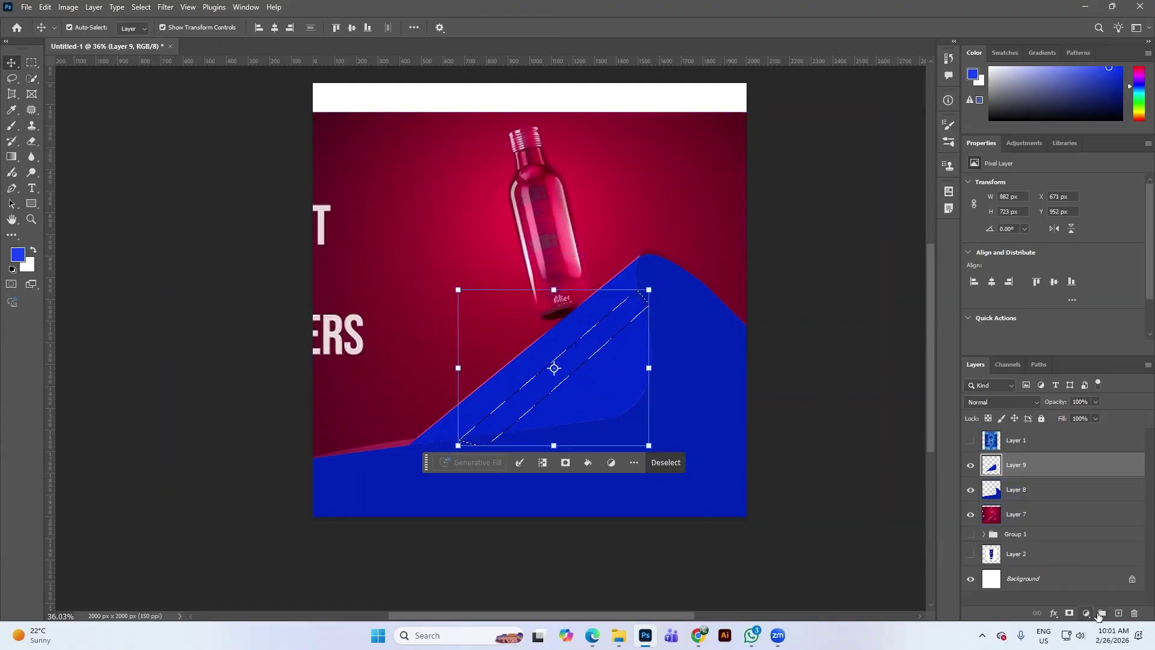
Step: On a new layer above the flap, brush the lighter blue into the strip selection and deselect it
left_click(1118, 613)
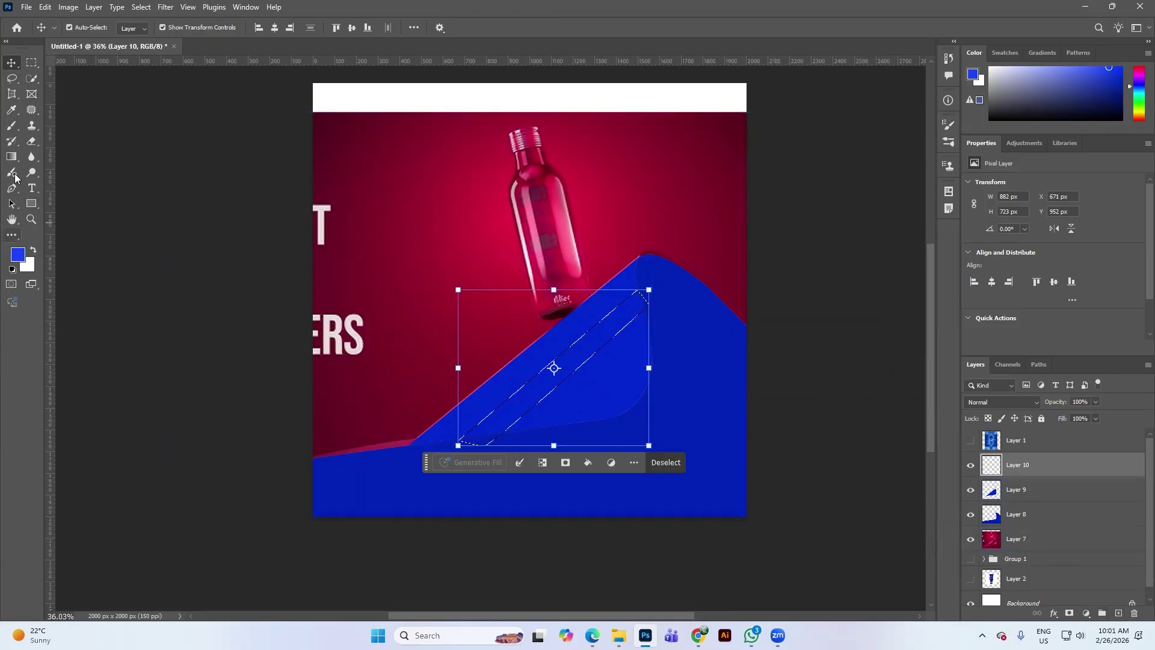
left_click(11, 125)
mouse_move(569, 346)
left_mouse_down()
mouse_move(612, 322)
mouse_move(412, 464)
mouse_move(621, 313)
mouse_move(387, 483)
mouse_move(567, 335)
mouse_move(549, 444)
mouse_move(611, 425)
mouse_move(625, 308)
left_mouse_up()
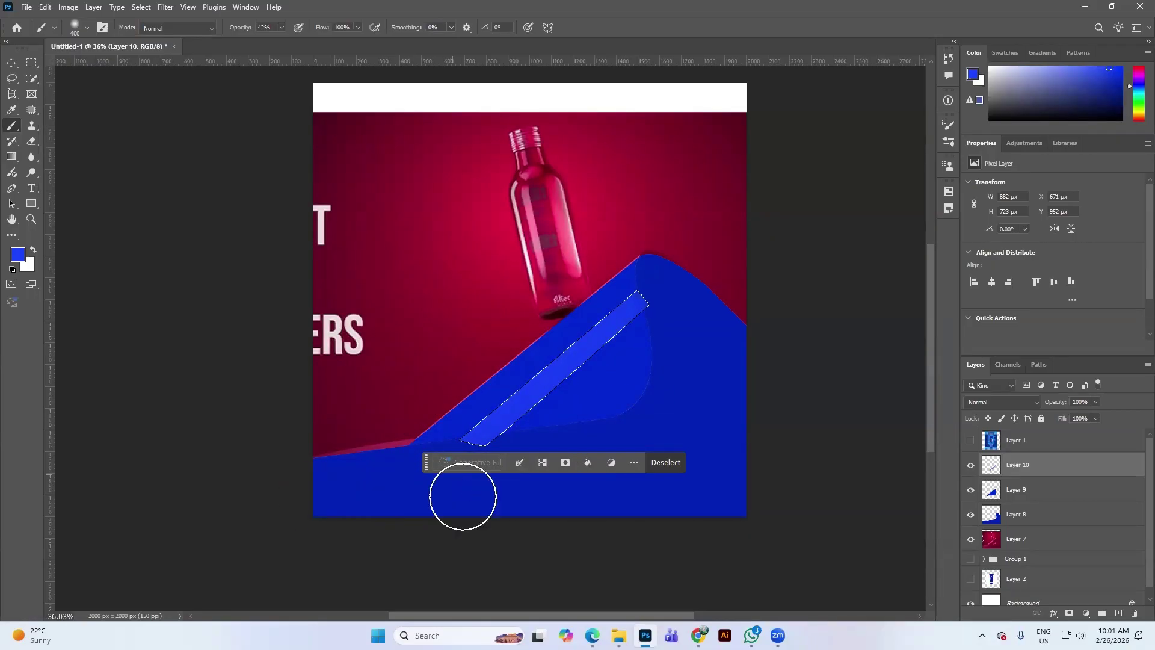
key("ctrl+d")
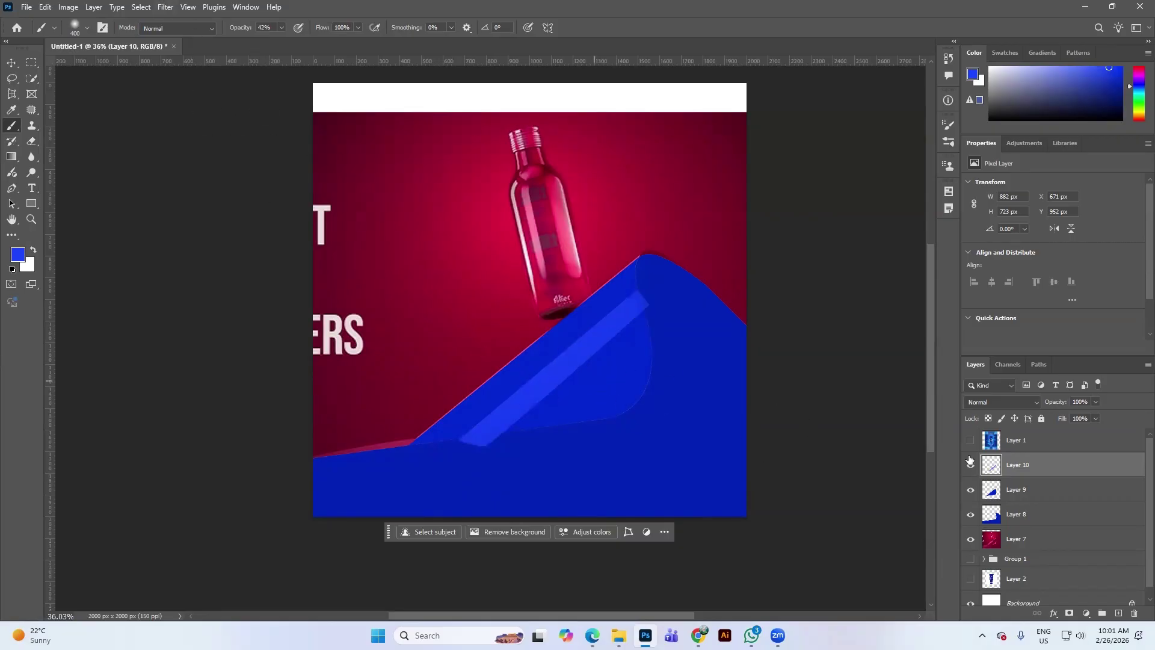
Step: Soften the light blue strip into a cloth highlight with a Gaussian Blur
left_click(172, 8)
mouse_move(201, 152)
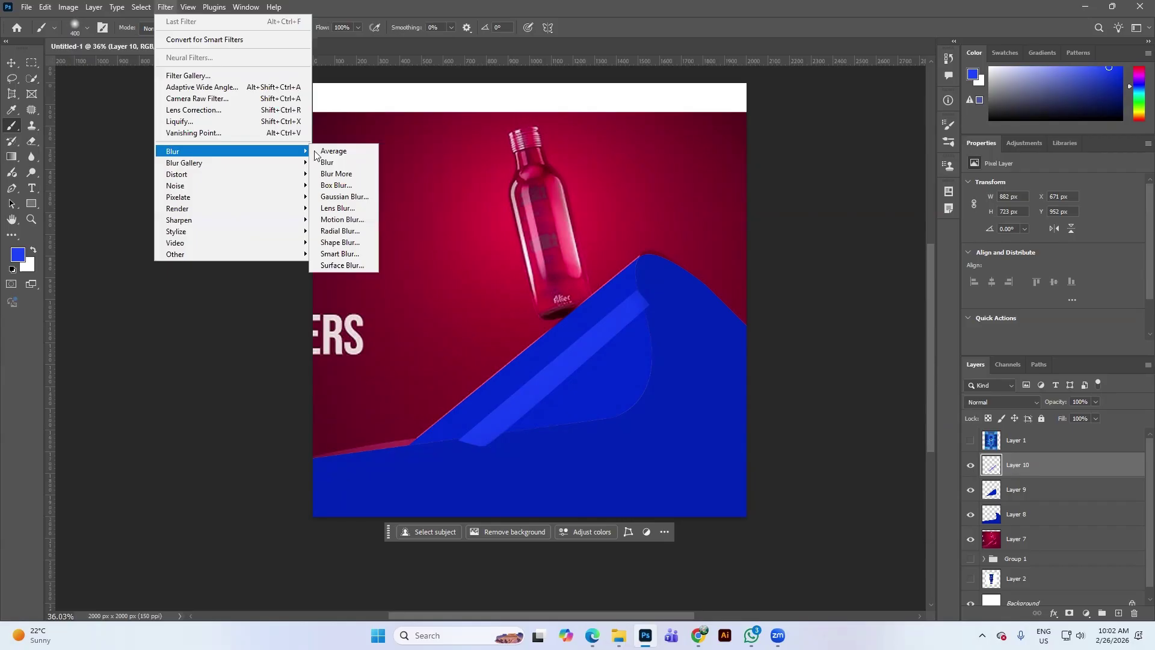
left_click(344, 197)
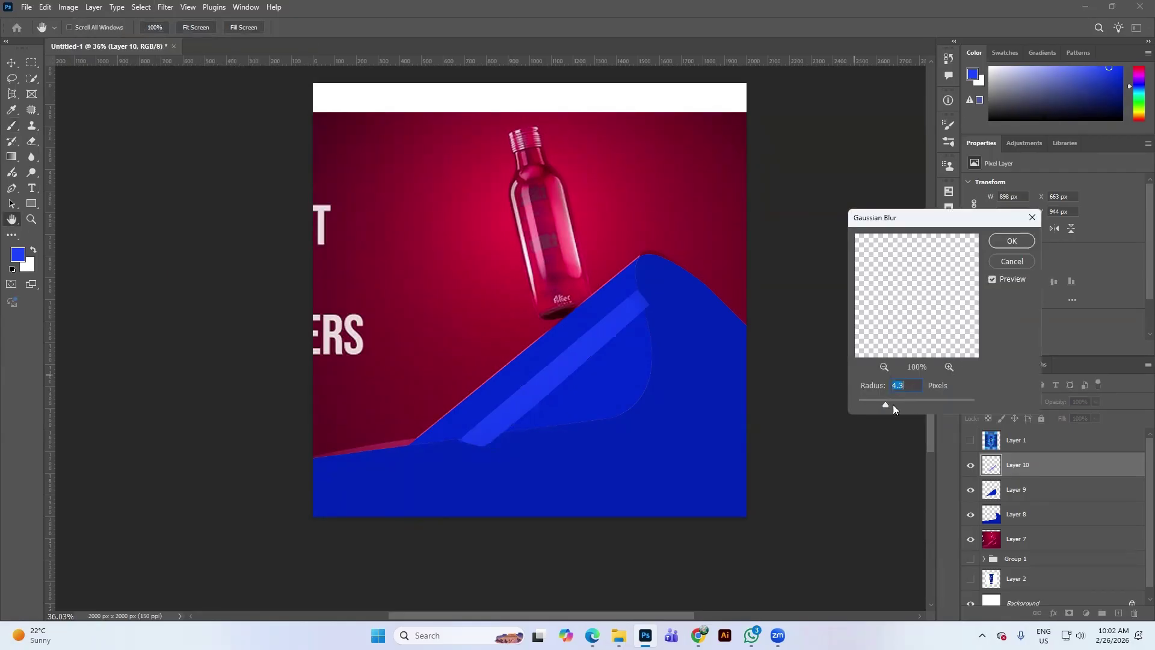
left_click(919, 402)
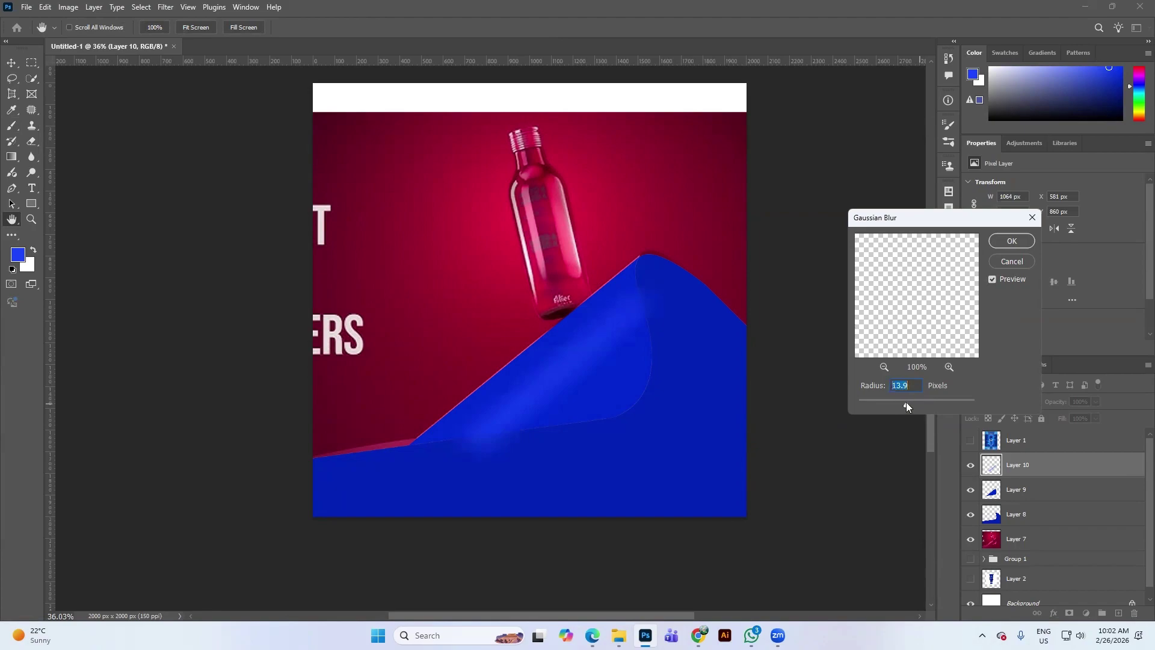
left_click_drag(907, 402, 910, 402)
left_click(1025, 245)
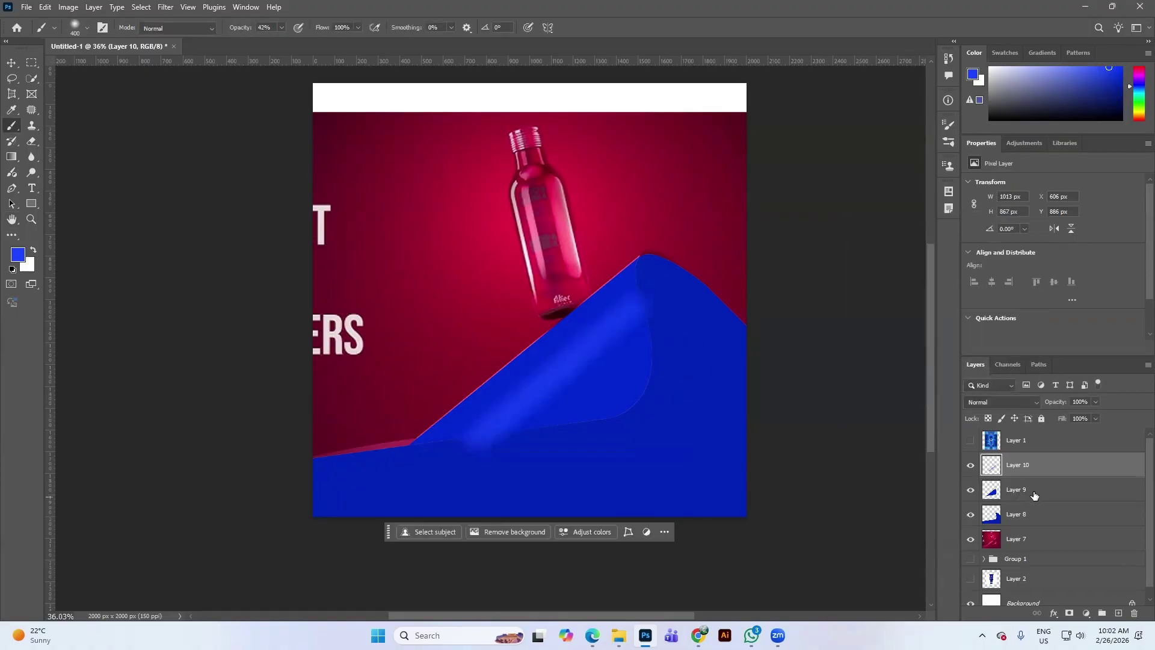
Step: Load the flap's outline as a selection, invert it, erase the blurred highlight spilling outside the flap, and deselect
left_click(992, 491, "ctrl")
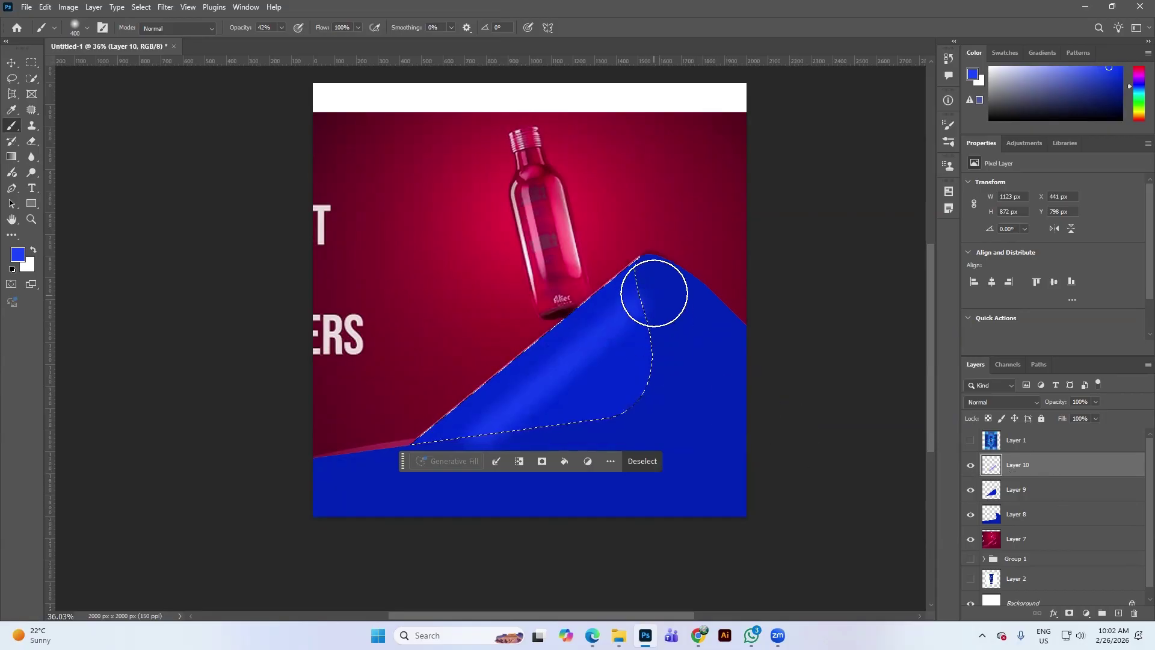
left_click(32, 141)
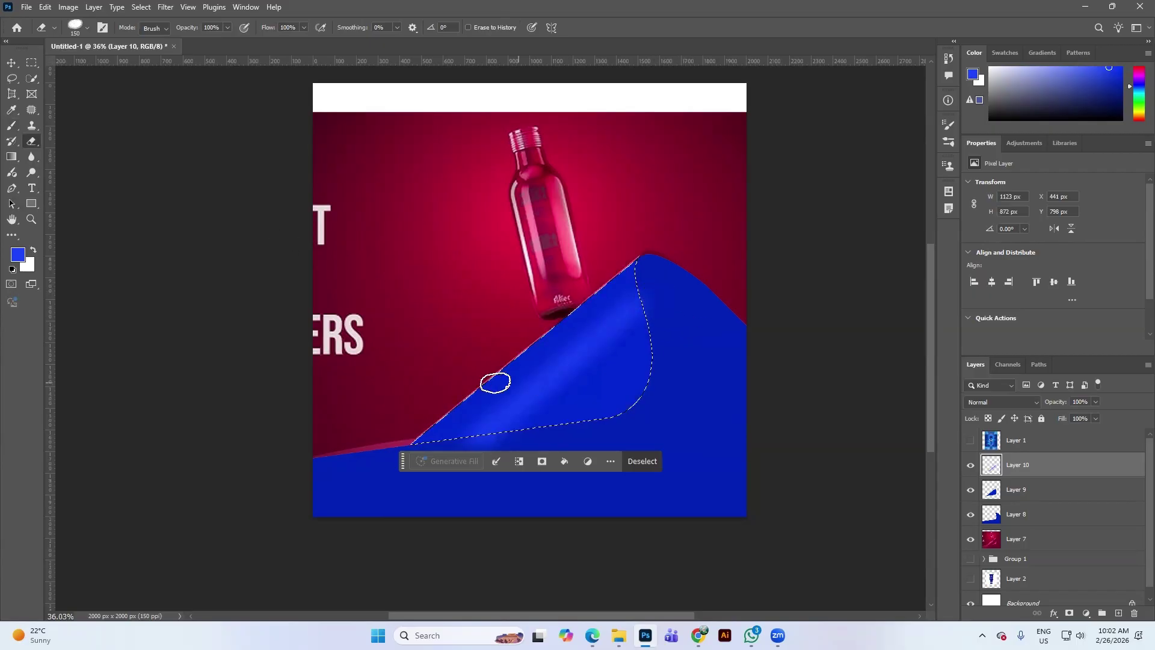
left_click(11, 78)
right_click(640, 357)
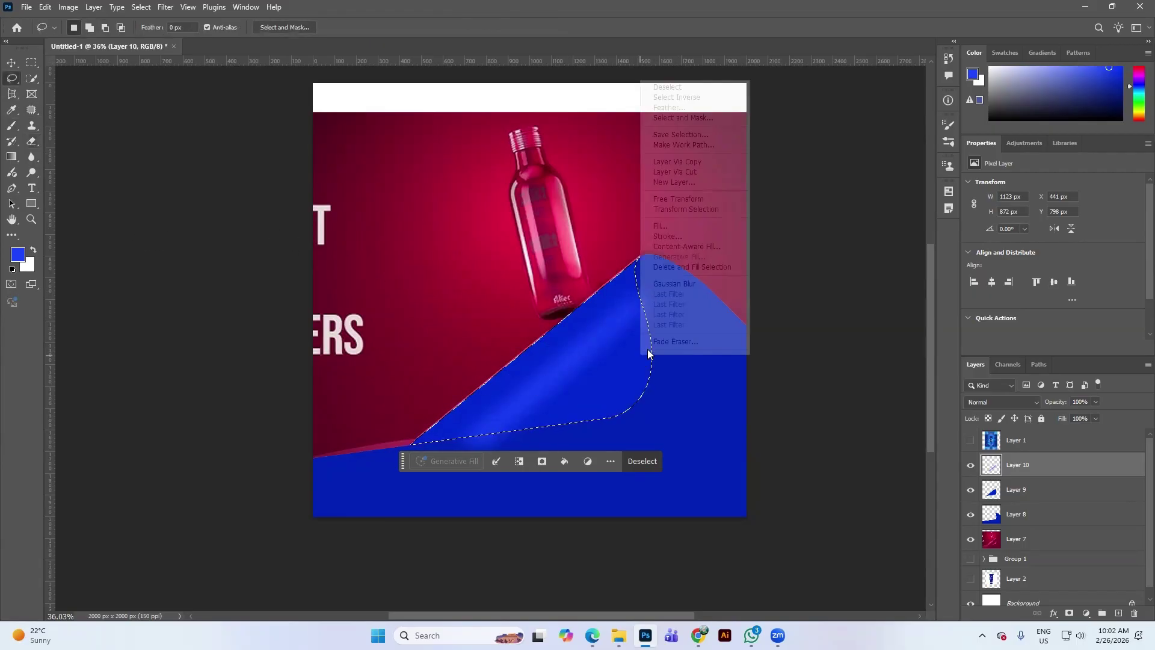
left_click(666, 98)
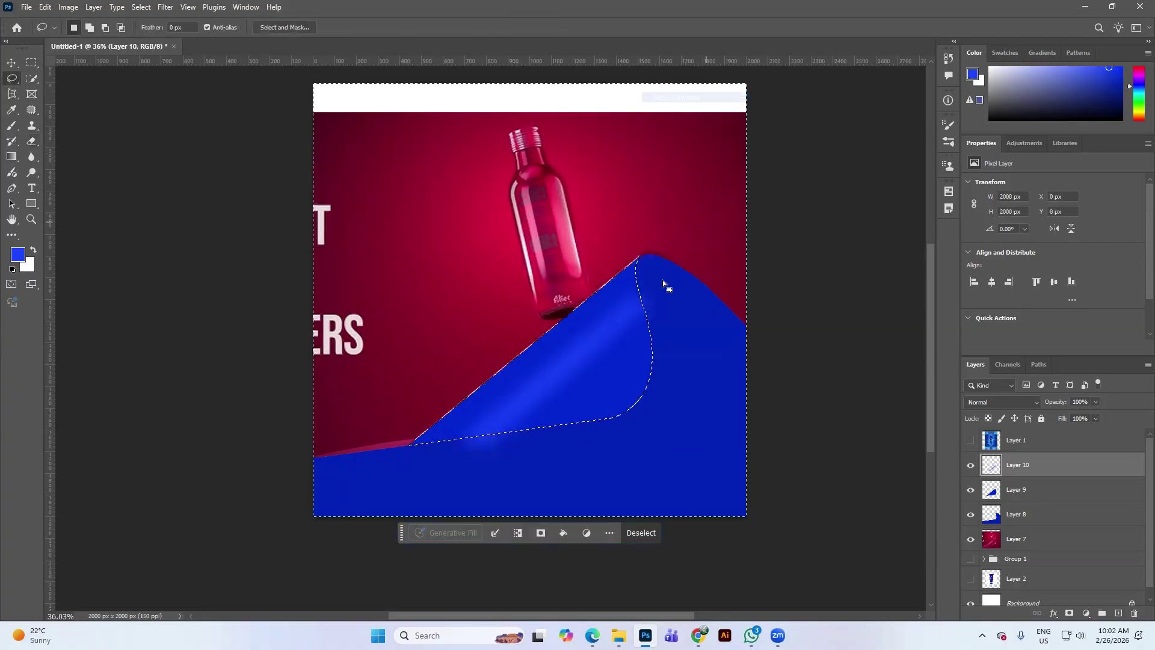
left_click(31, 141)
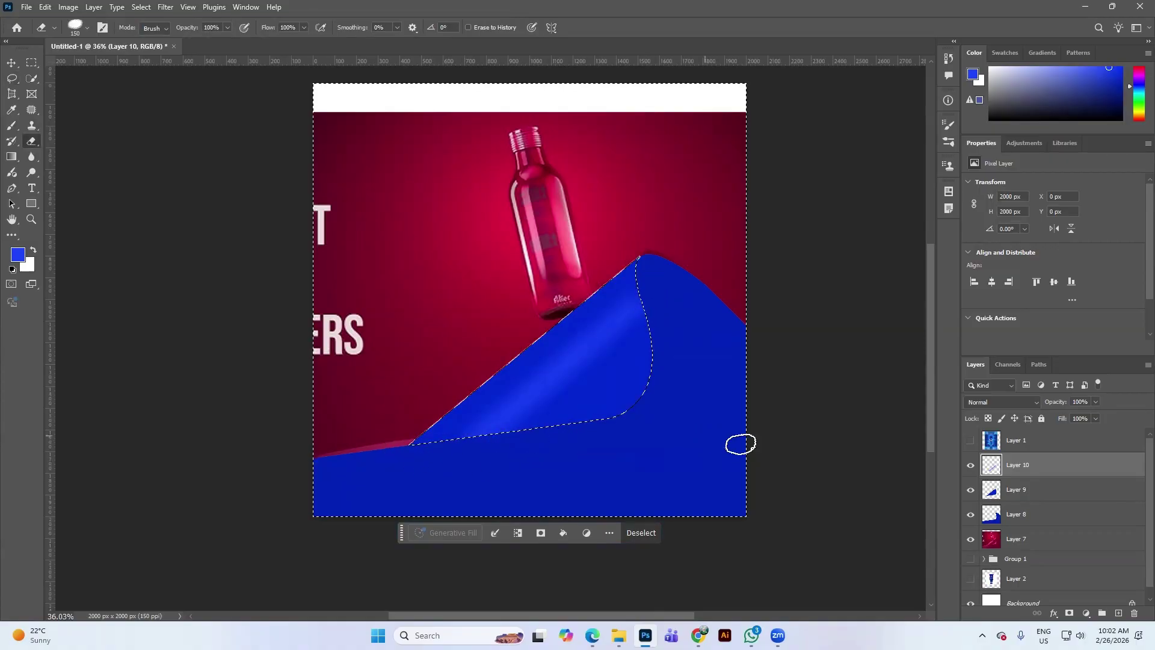
key("ctrl+d")
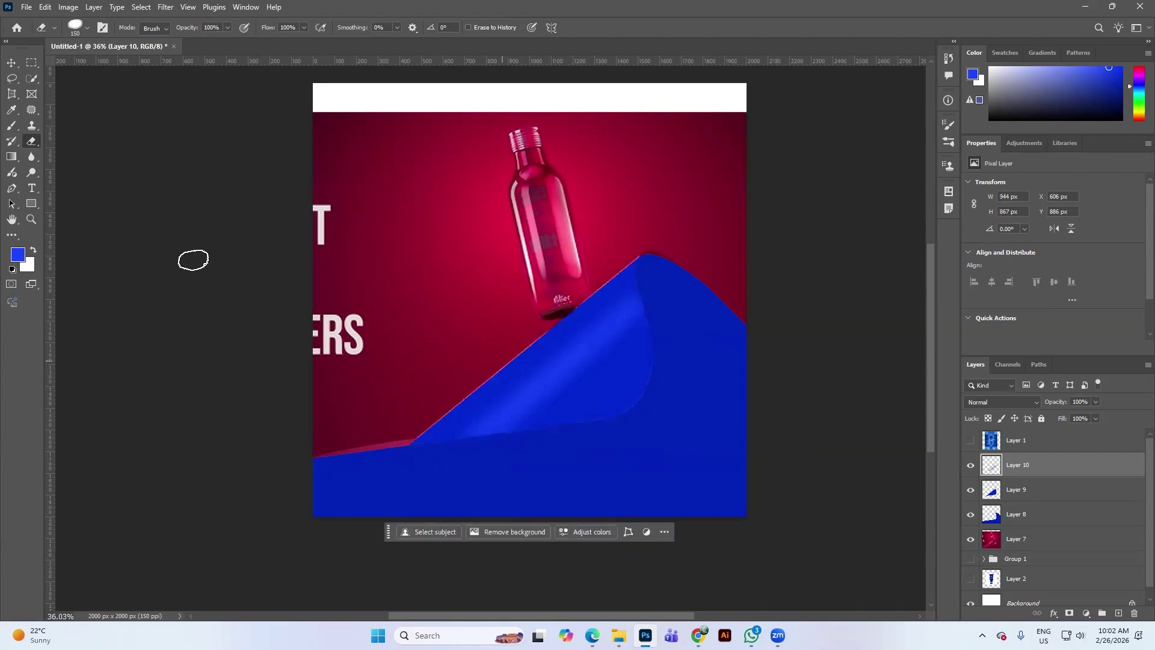
left_click(12, 62)
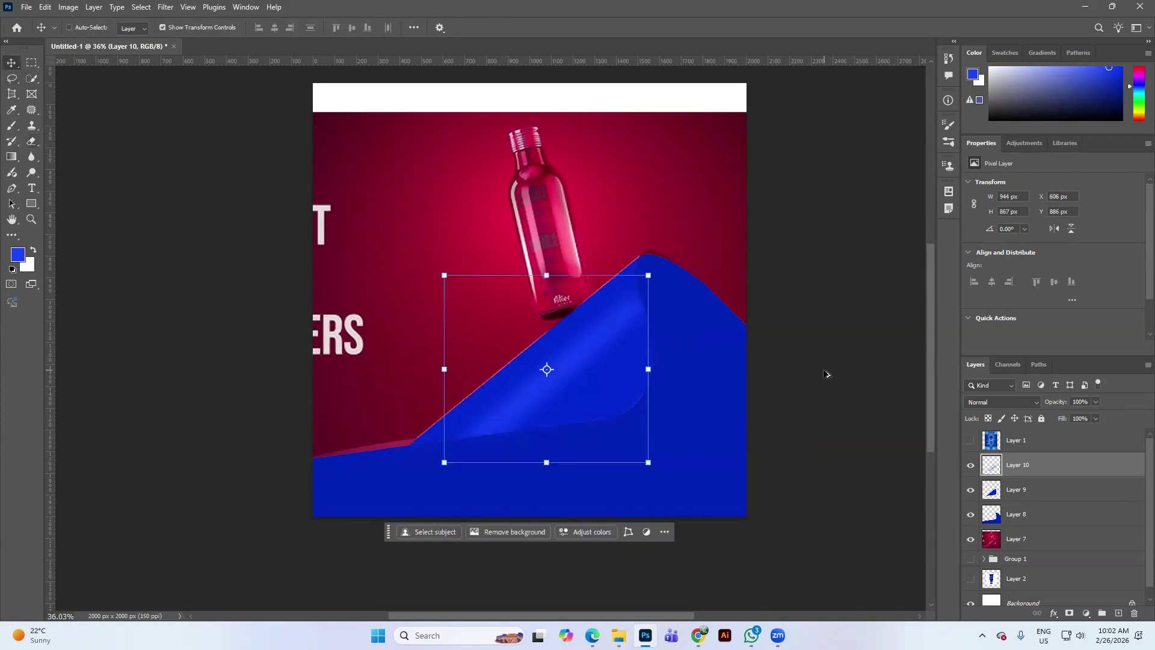
left_click(842, 420, "ctrl")
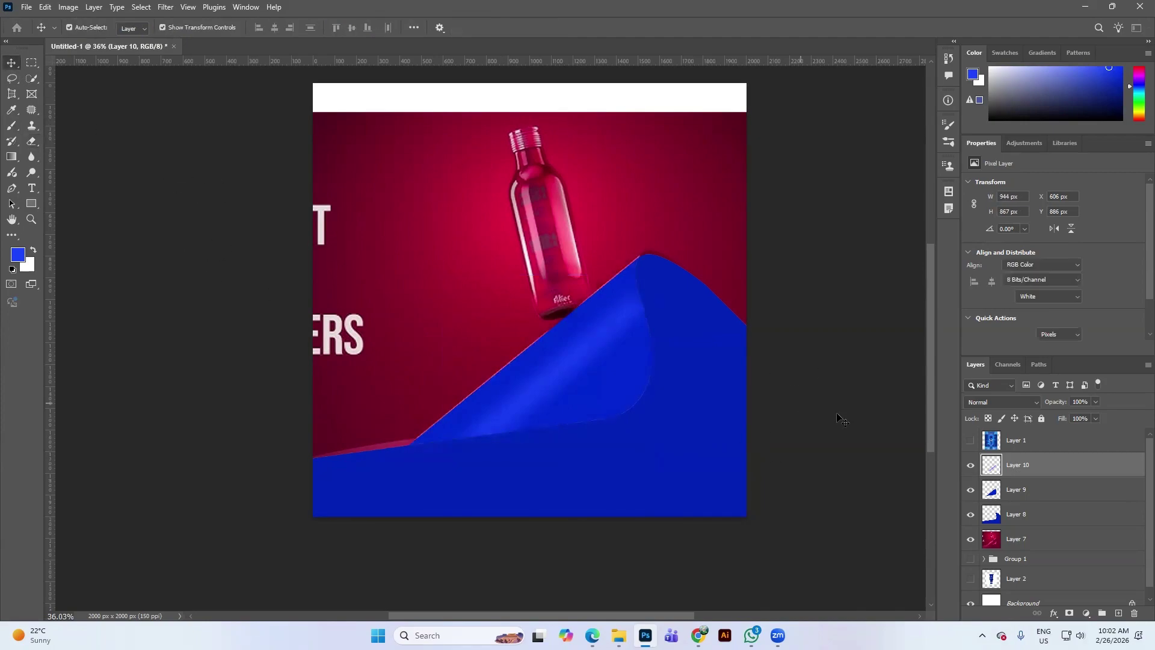
key("ctrl+minus")
key("ctrl+minus")
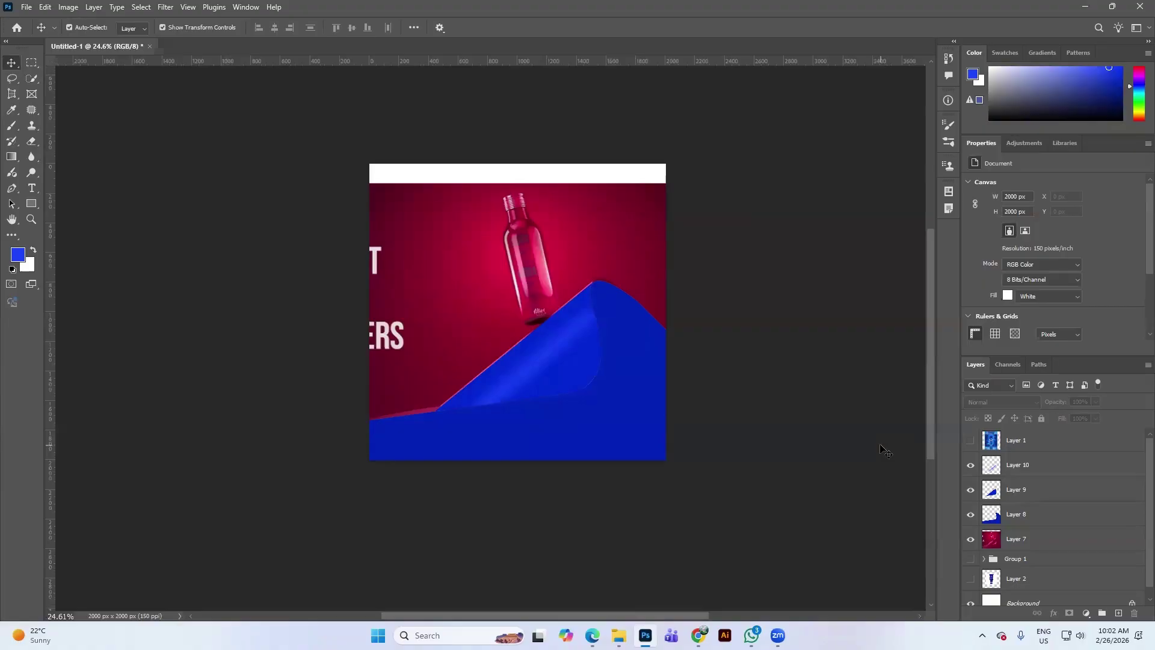
left_click(1012, 464)
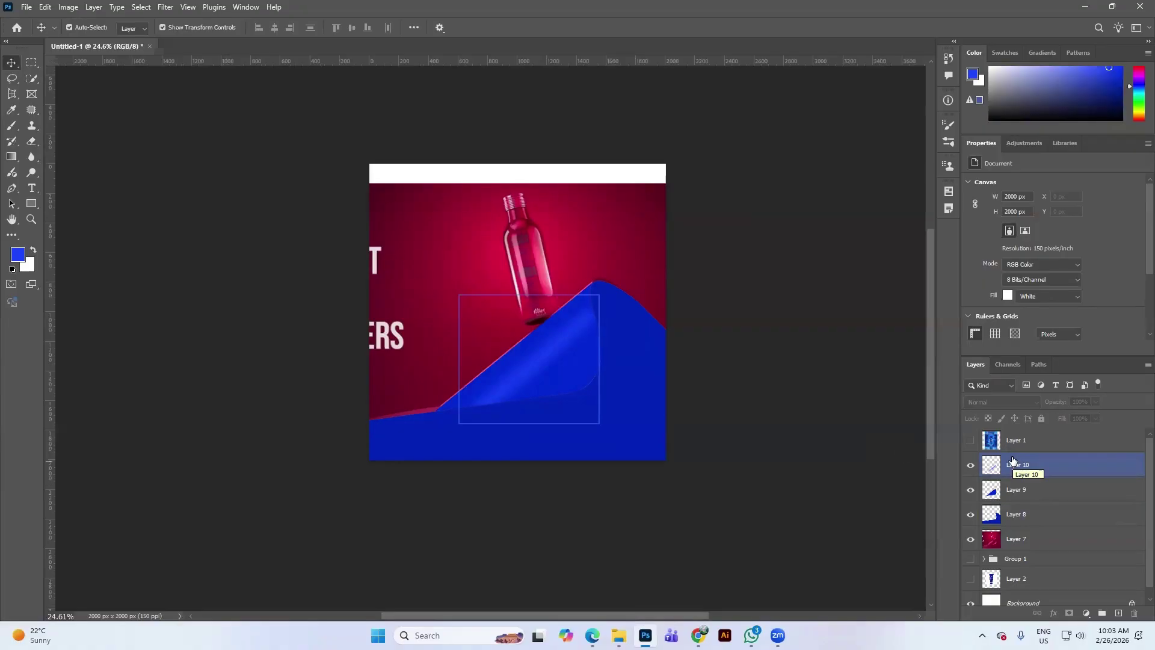
left_click(624, 313)
left_click(606, 309)
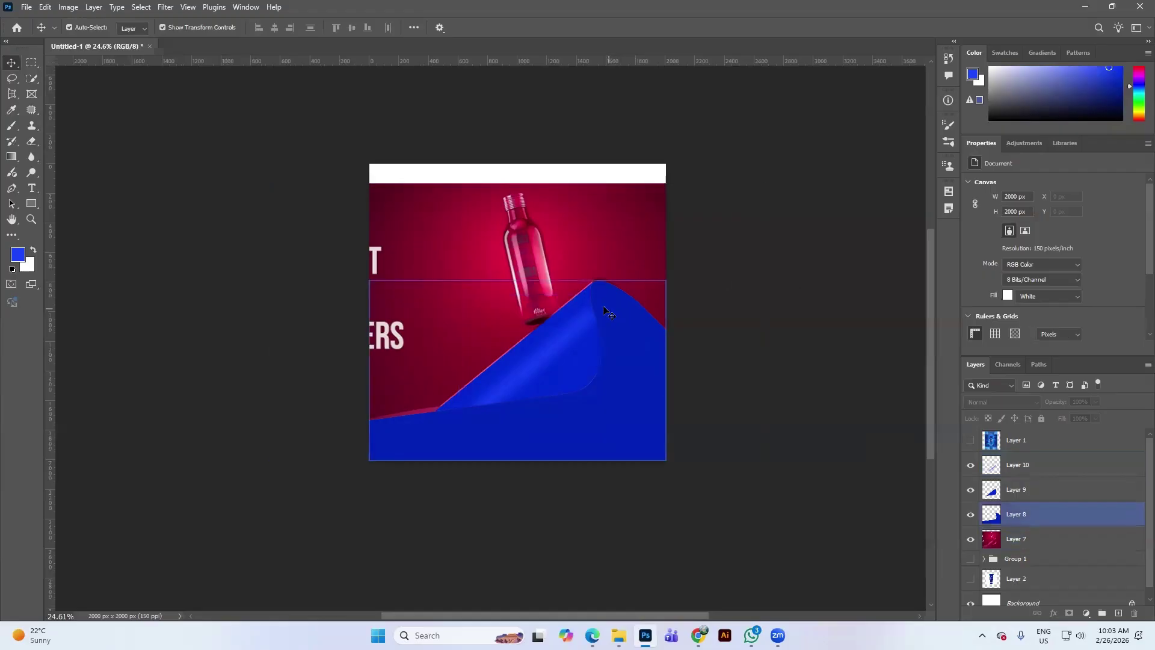
left_click(670, 296)
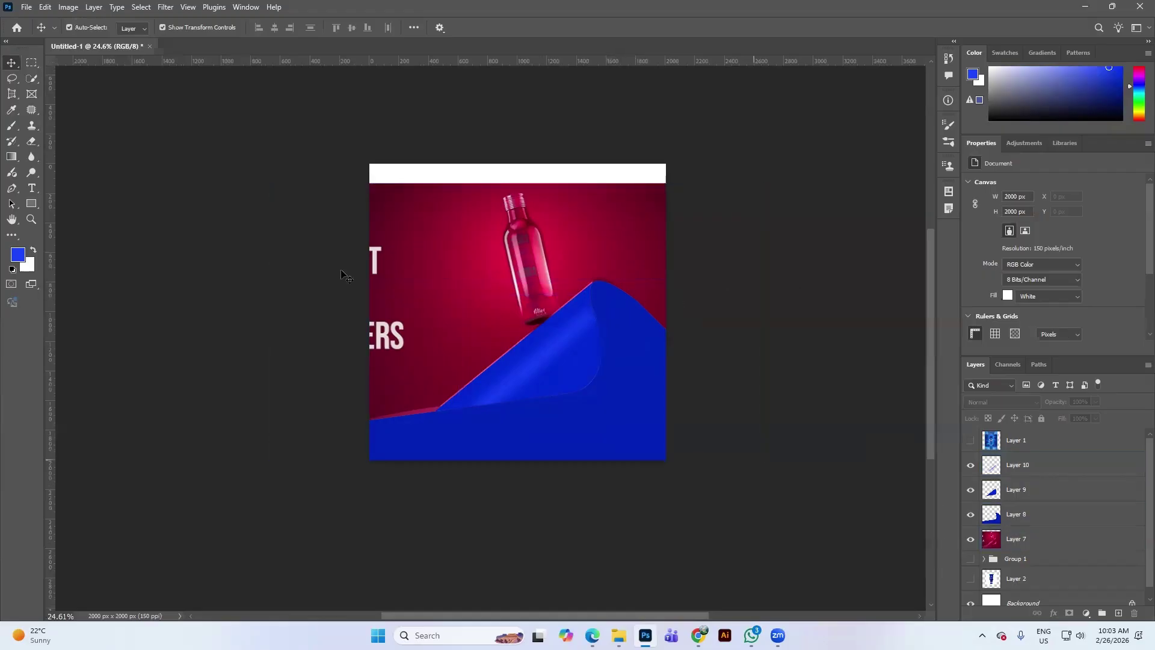
scroll(523, 337, "up", 1)
left_click(1002, 523)
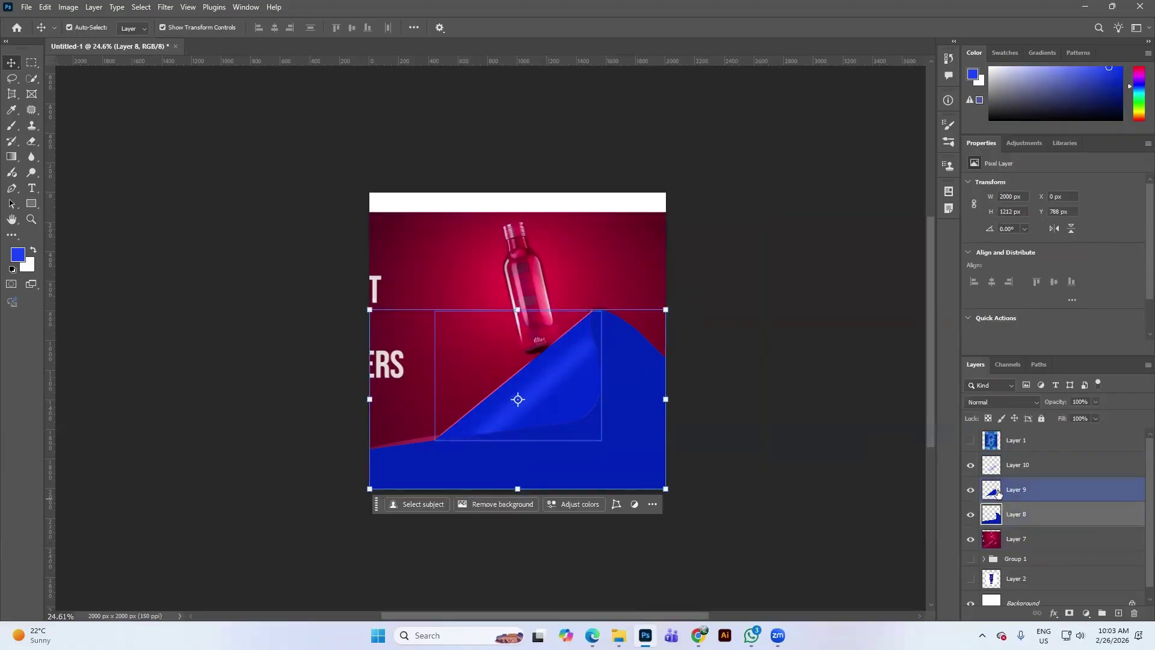
left_click(998, 492)
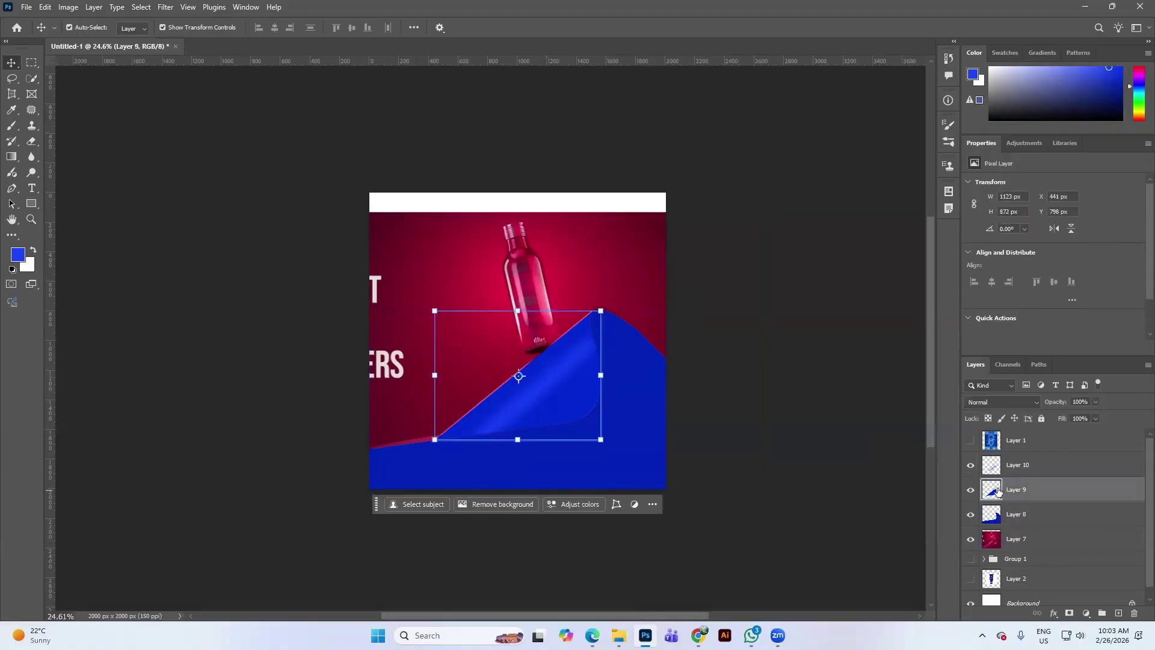
left_click(1001, 523)
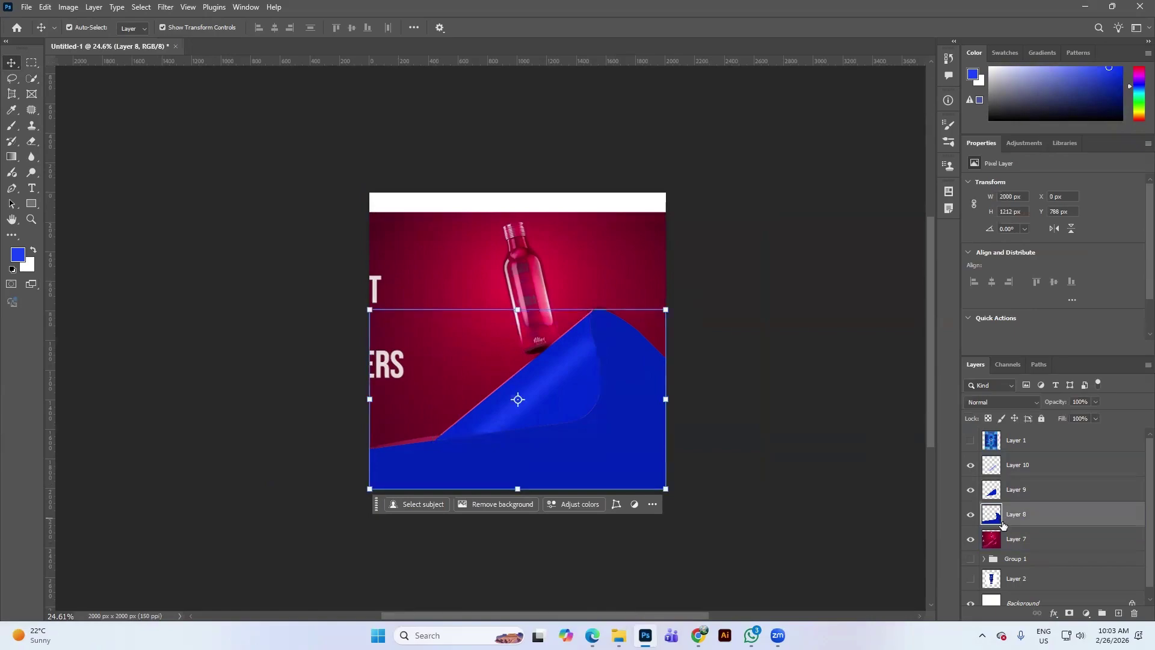
left_click(992, 514, "ctrl")
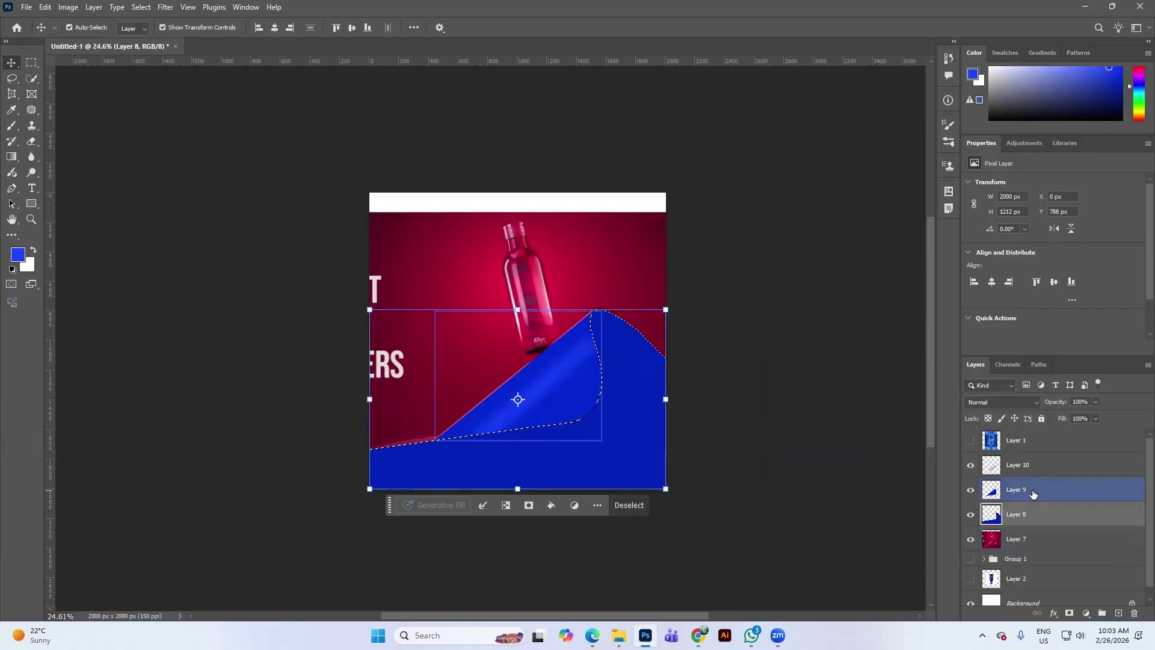
left_click(32, 140)
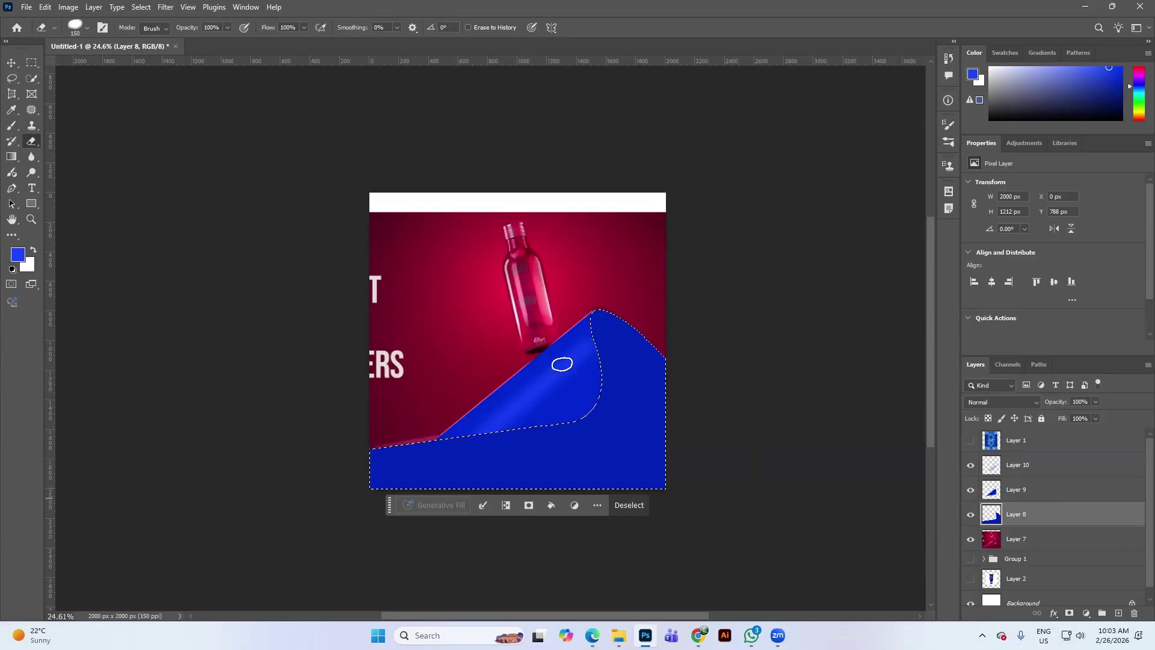
left_click(1030, 492)
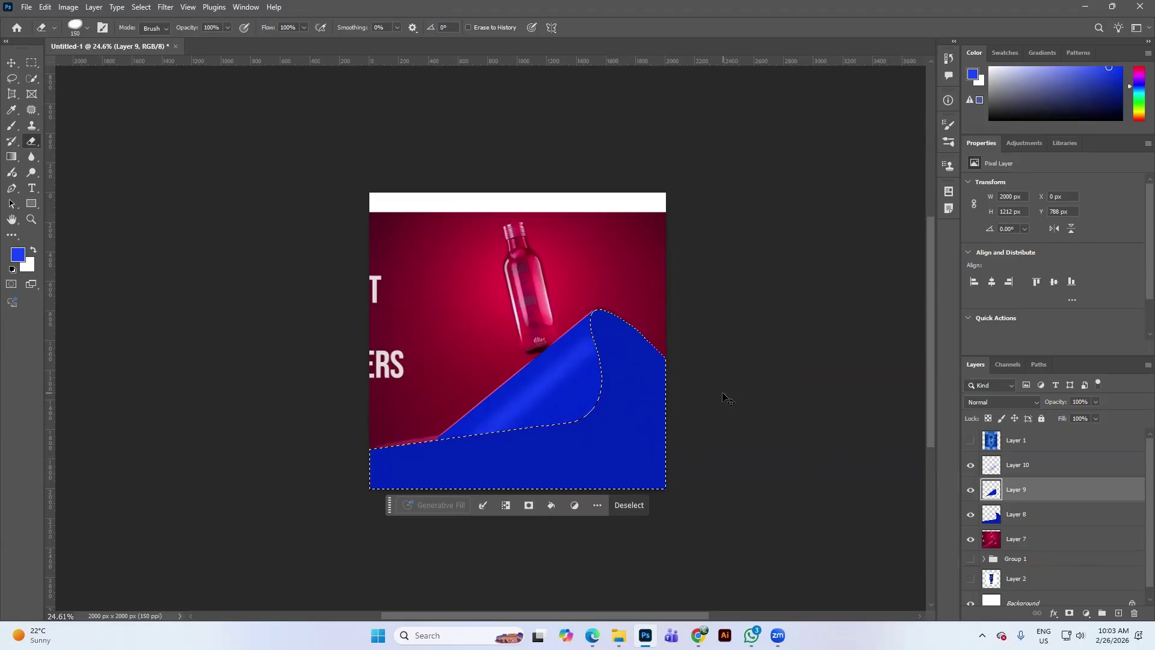
key("ctrl+d")
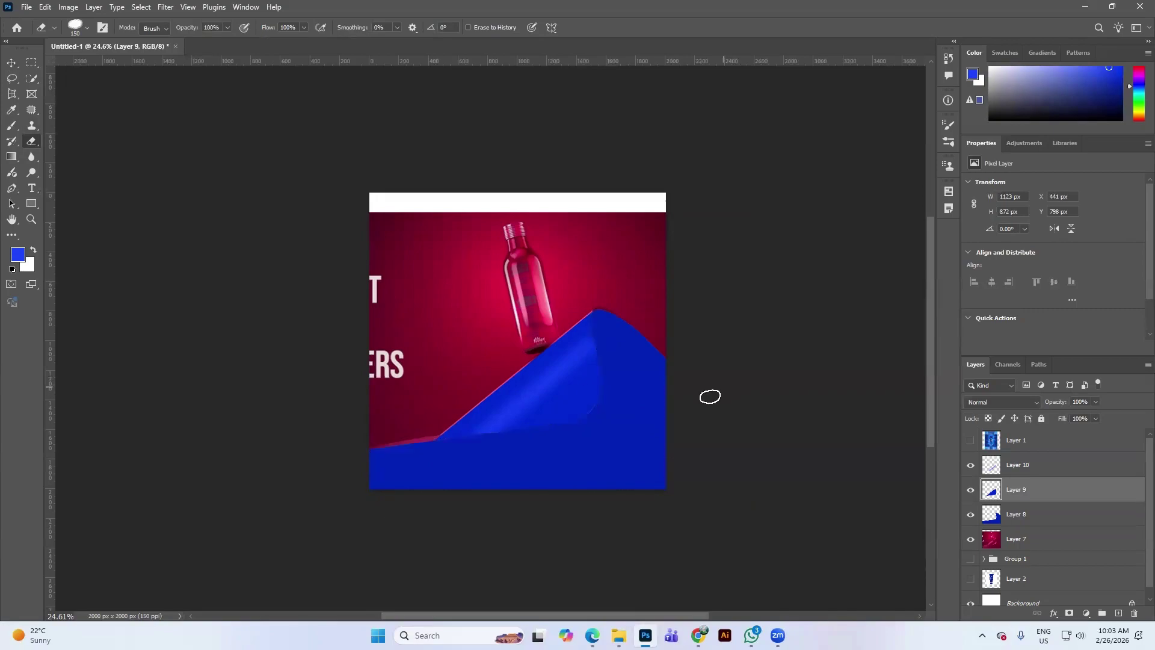
left_click(11, 62)
left_click(546, 374)
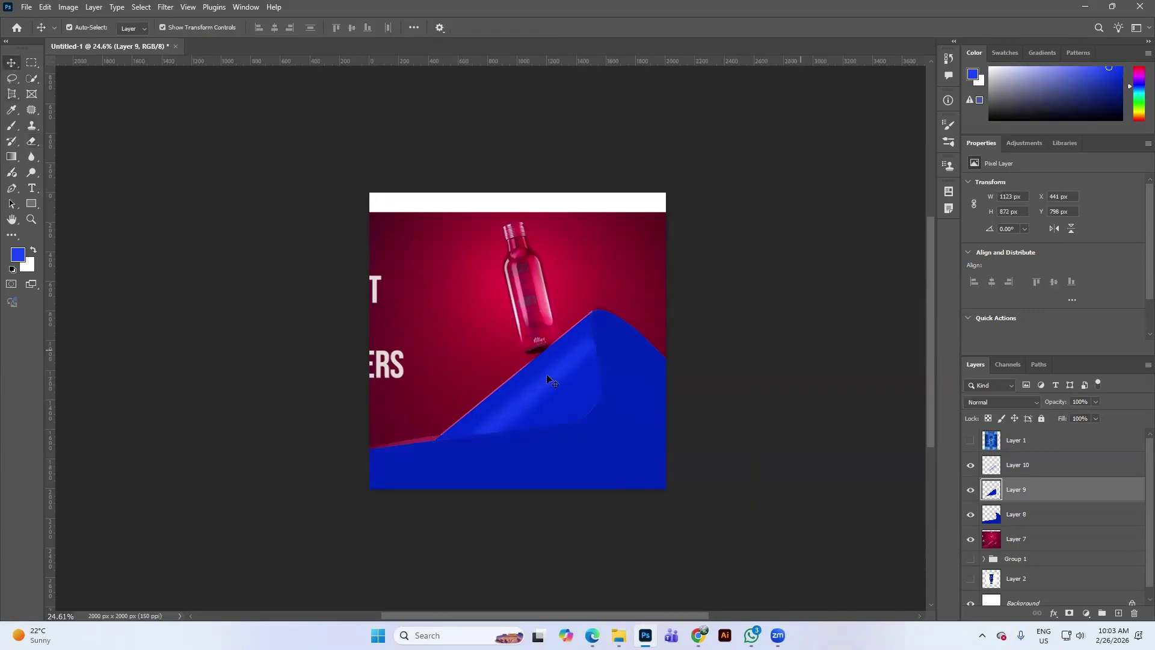
Step: Hide the blue base cloth and flap layers to examine the fold shading in the red reference, and show both layers again
scroll(577, 337, "up", 2)
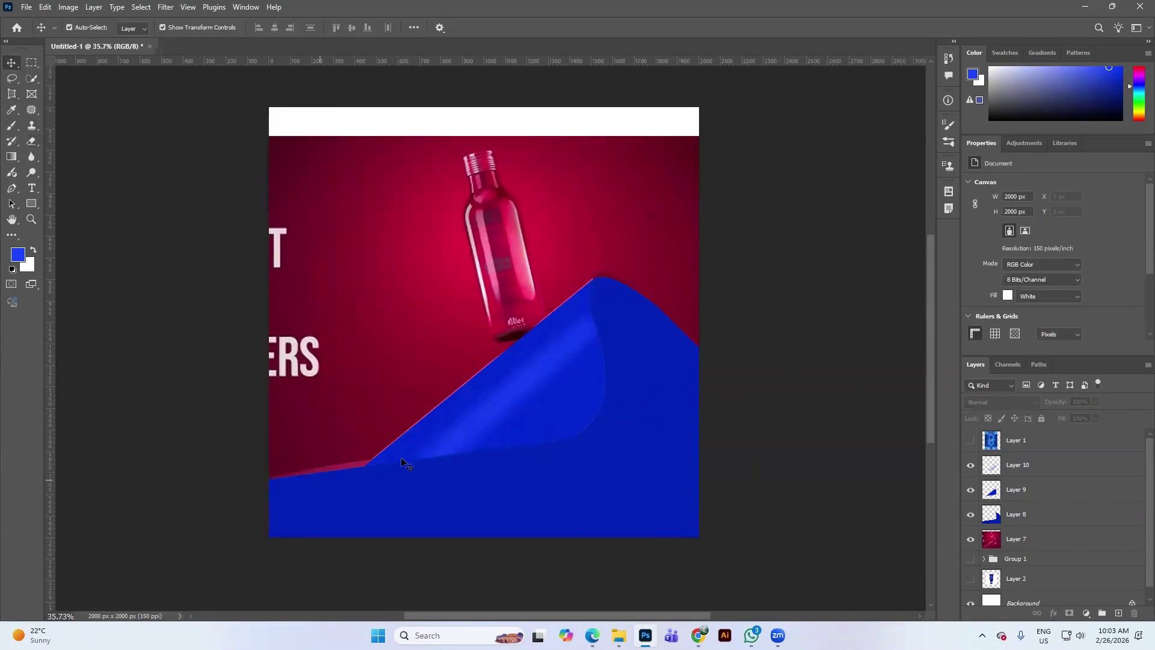
left_click(418, 429)
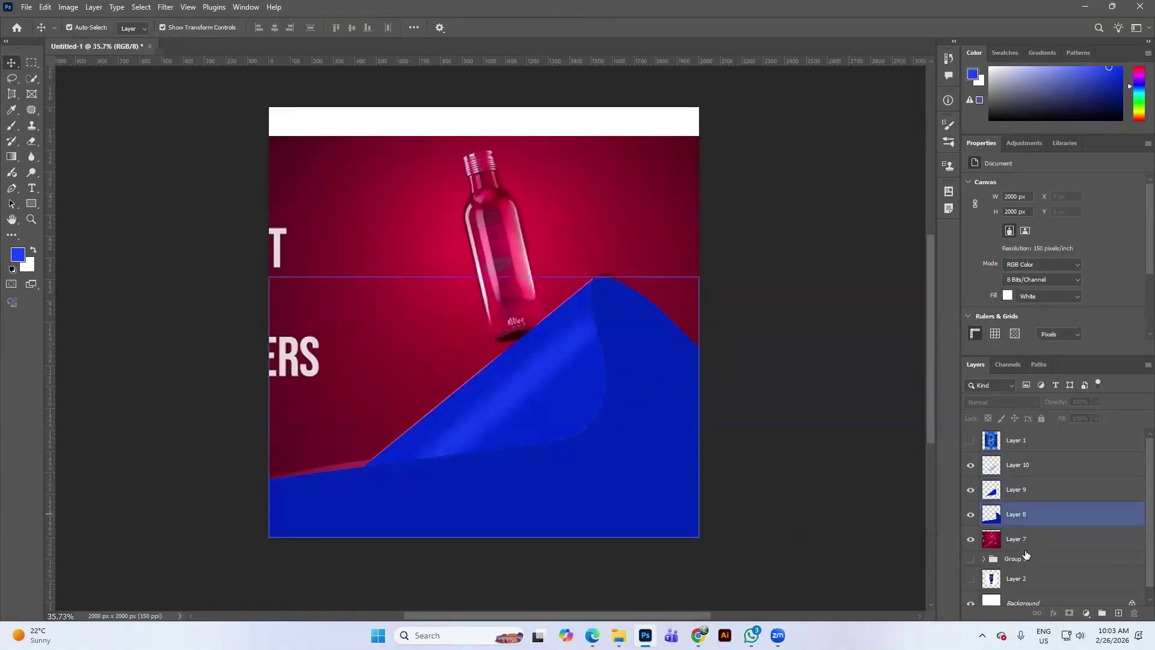
left_click(973, 513)
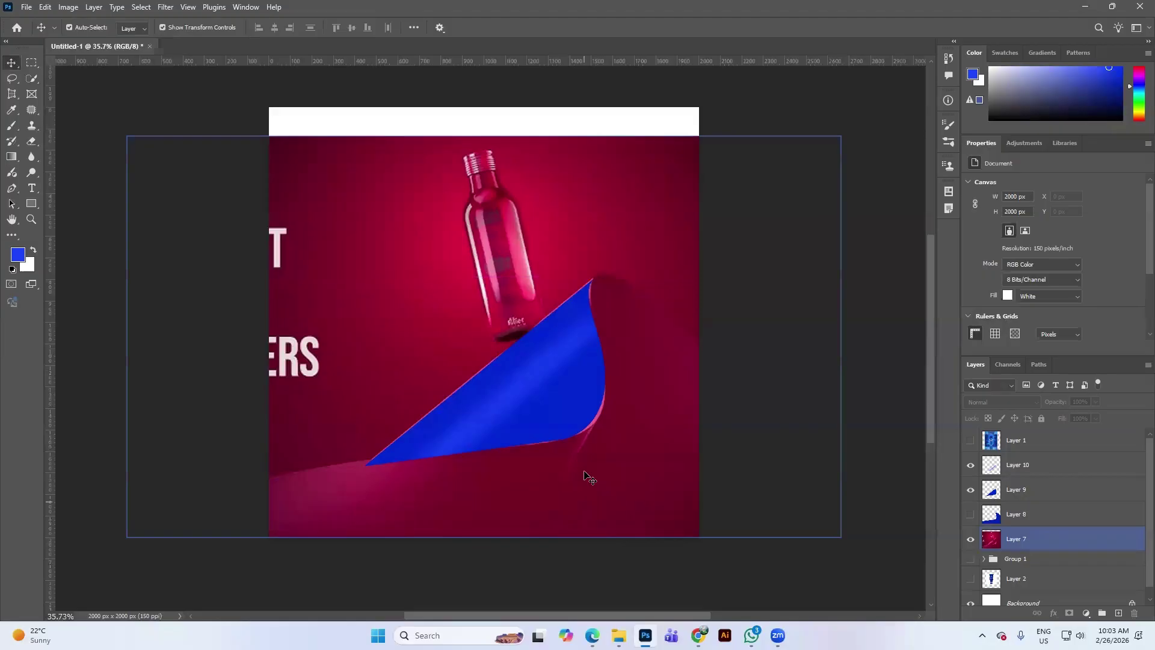
left_click(975, 493)
left_click(972, 491)
left_click(492, 444)
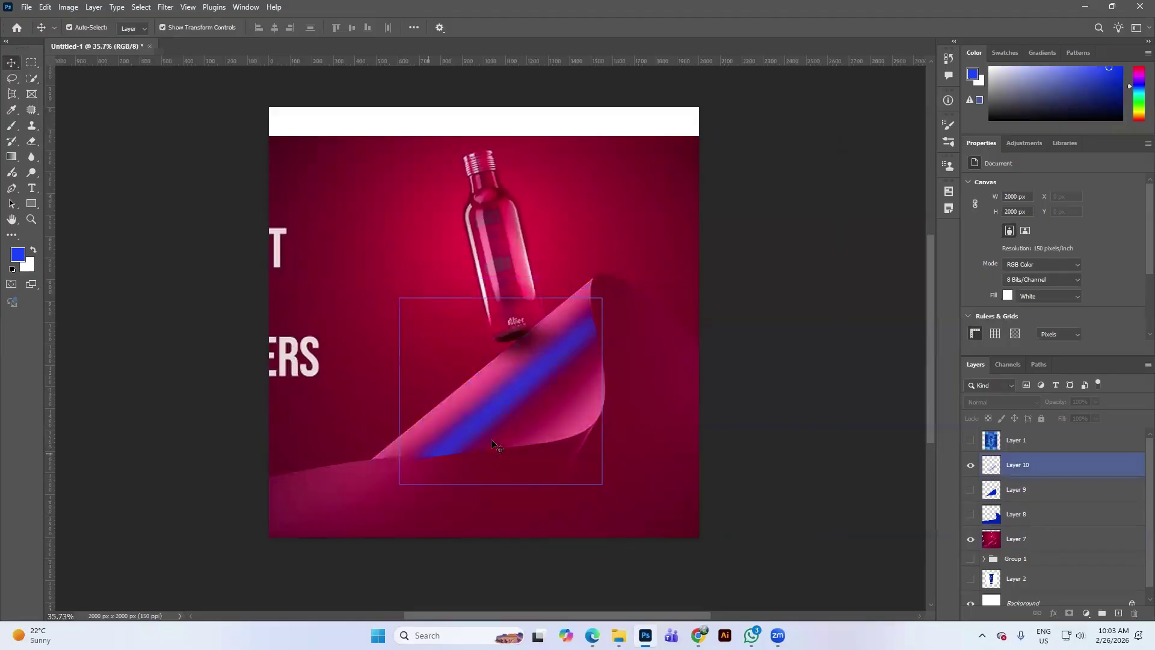
left_click(372, 466)
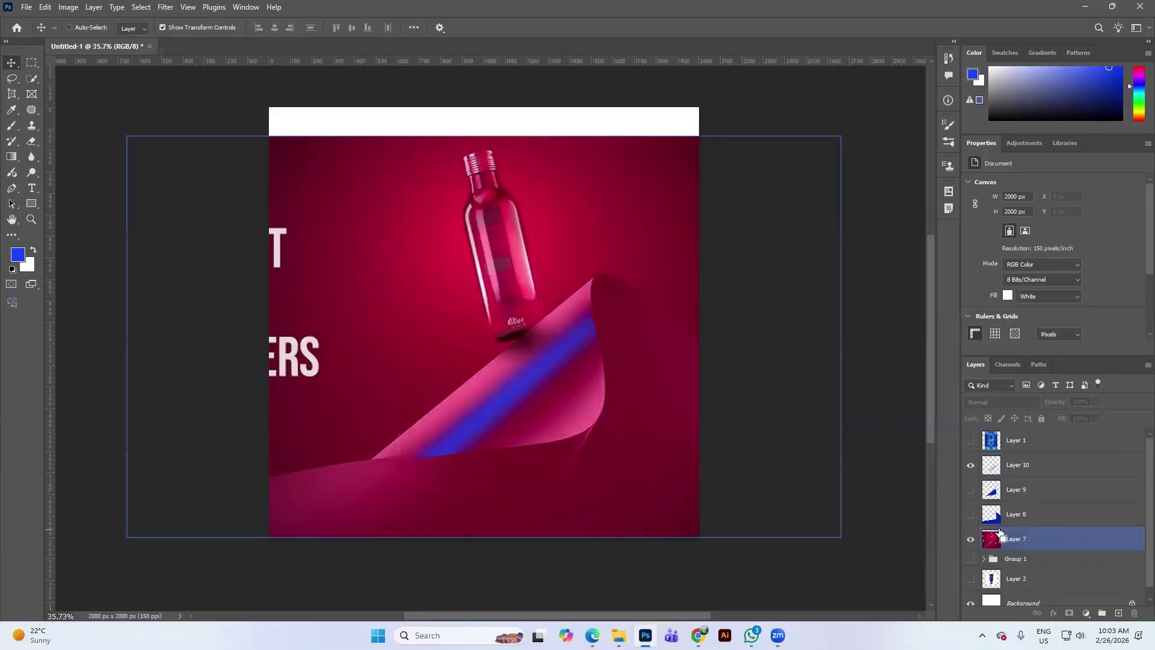
left_click(1001, 536, "ctrl")
left_click(588, 407, "ctrl")
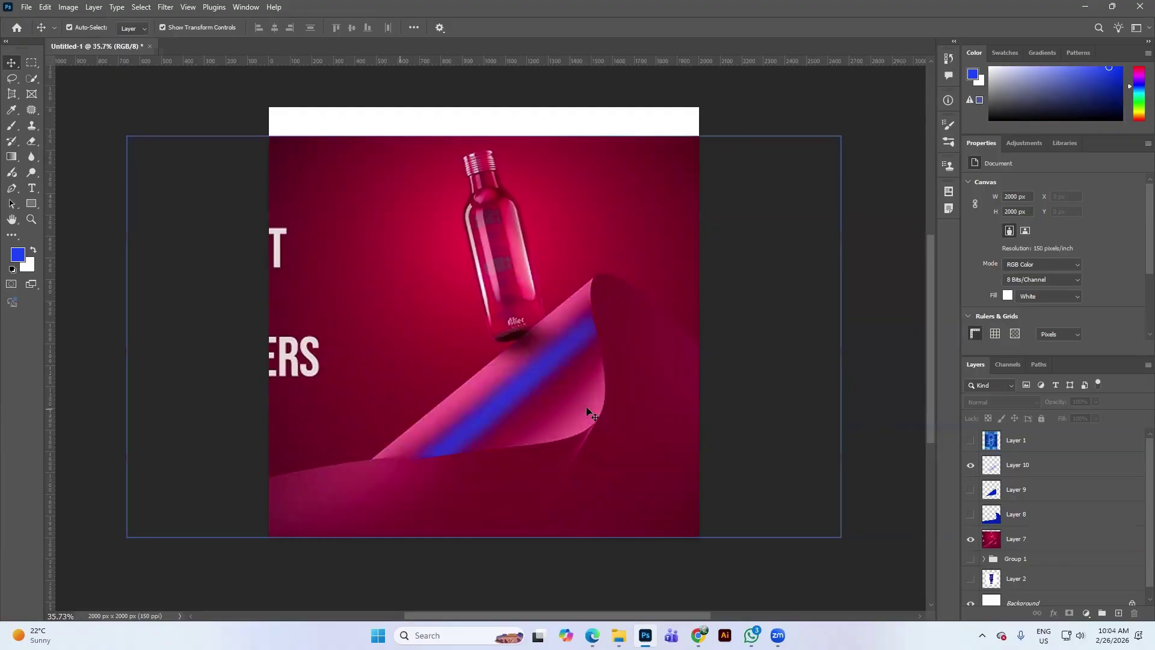
left_click(1029, 537, "ctrl")
left_click(1012, 541, "ctrl")
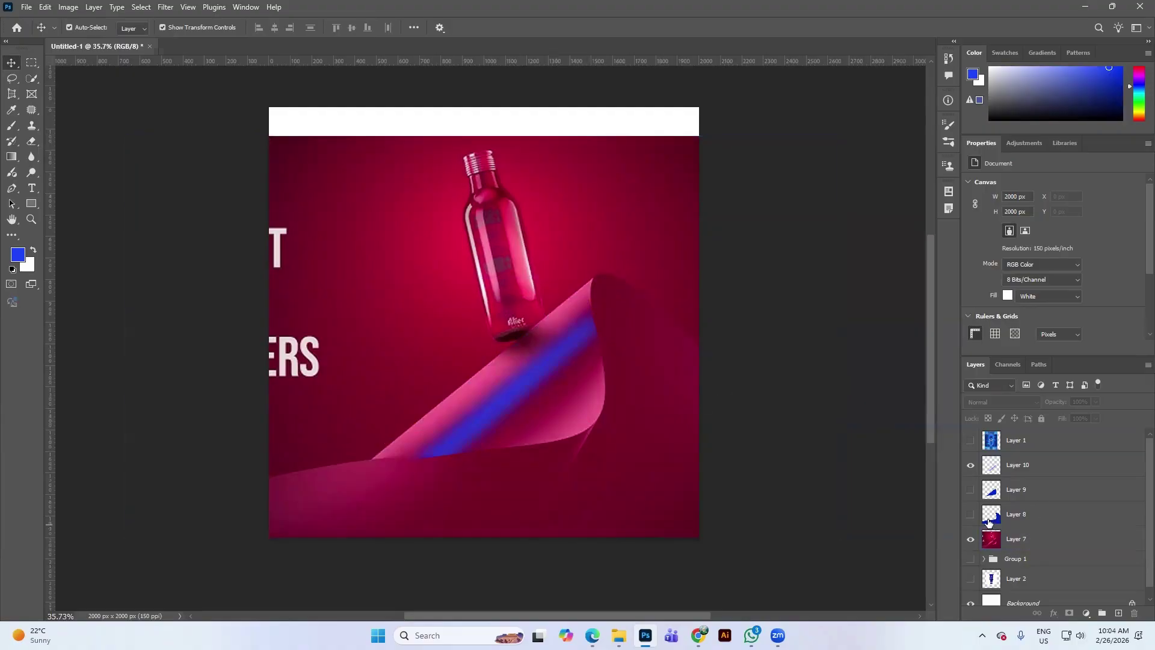
left_click(971, 514)
left_click(971, 489)
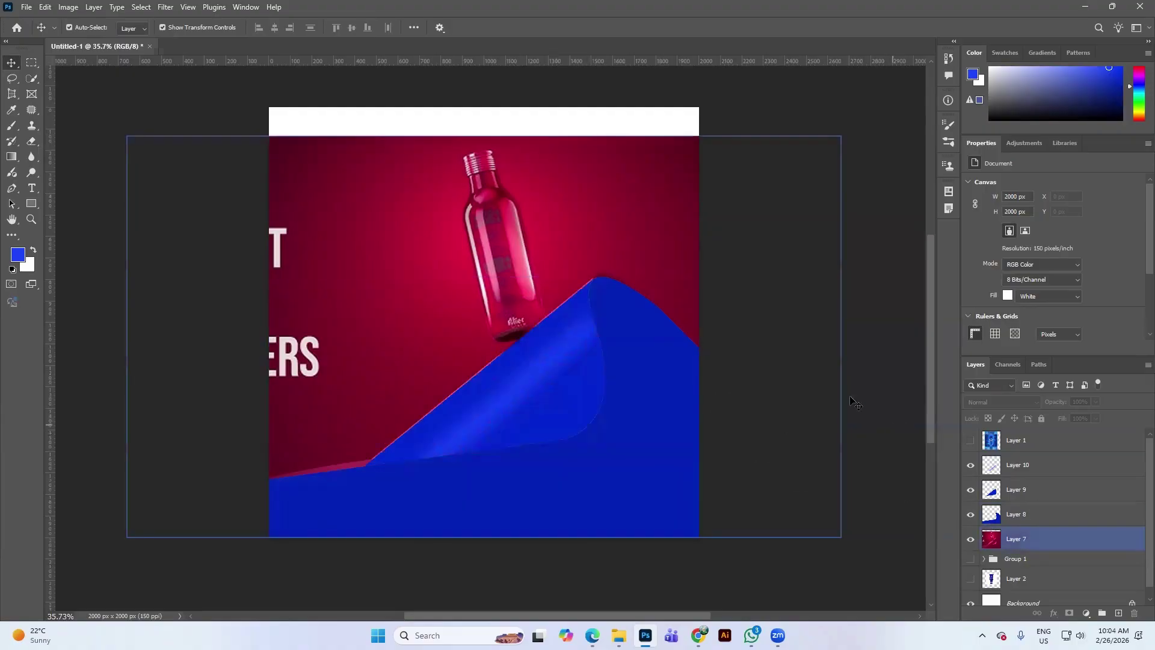
Step: Try stacking the base cloth layer above the flap and the highlight layer beneath the flap, and undo the reordering
scroll(836, 439, "down", 2)
scroll(369, 402, "down", 4)
left_click(463, 319, "ctrl")
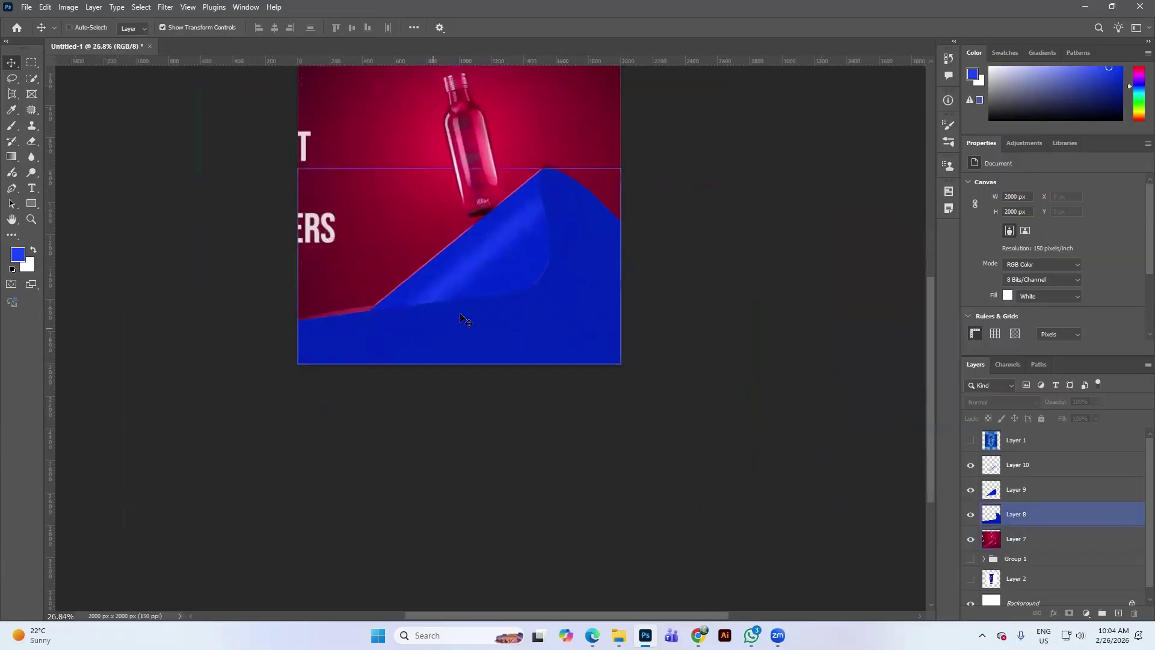
scroll(460, 319, "up", 3)
left_click(296, 327, "ctrl")
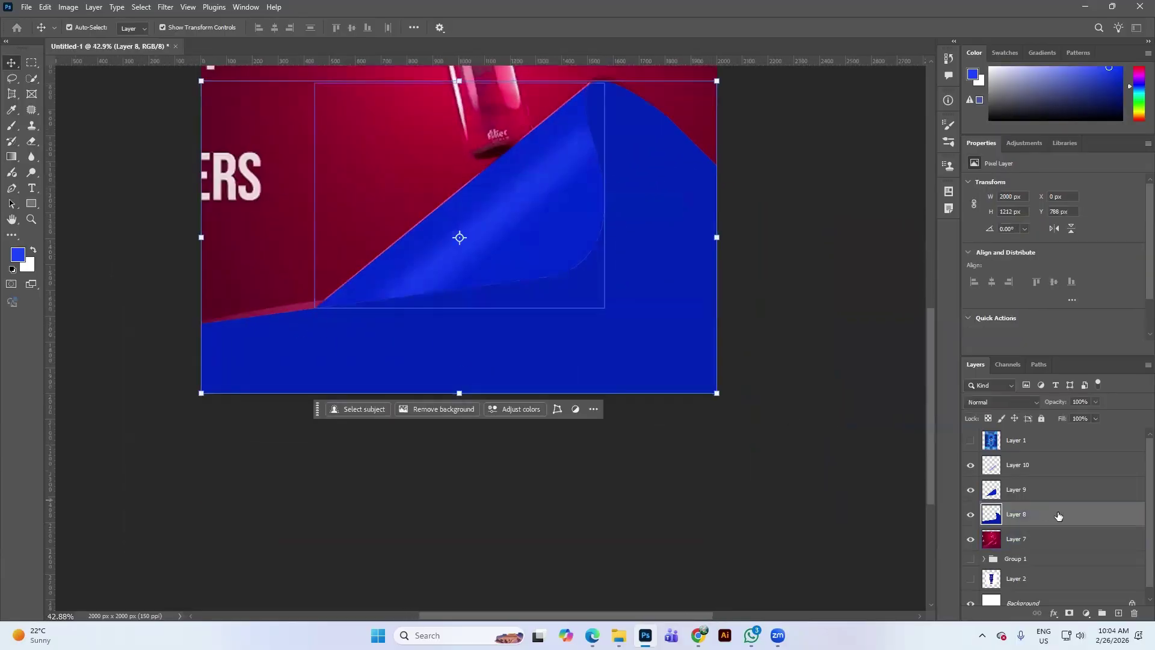
left_click_drag(1060, 515, 1043, 488)
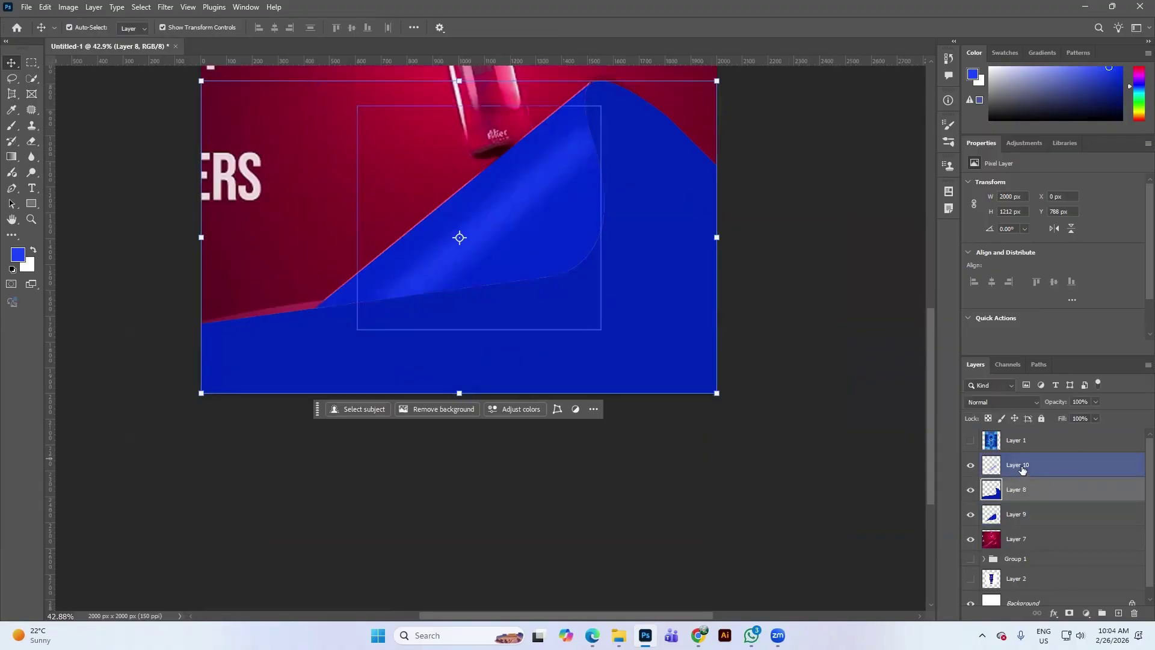
left_click_drag(1022, 470, 1014, 523)
scroll(542, 361, "down", 2)
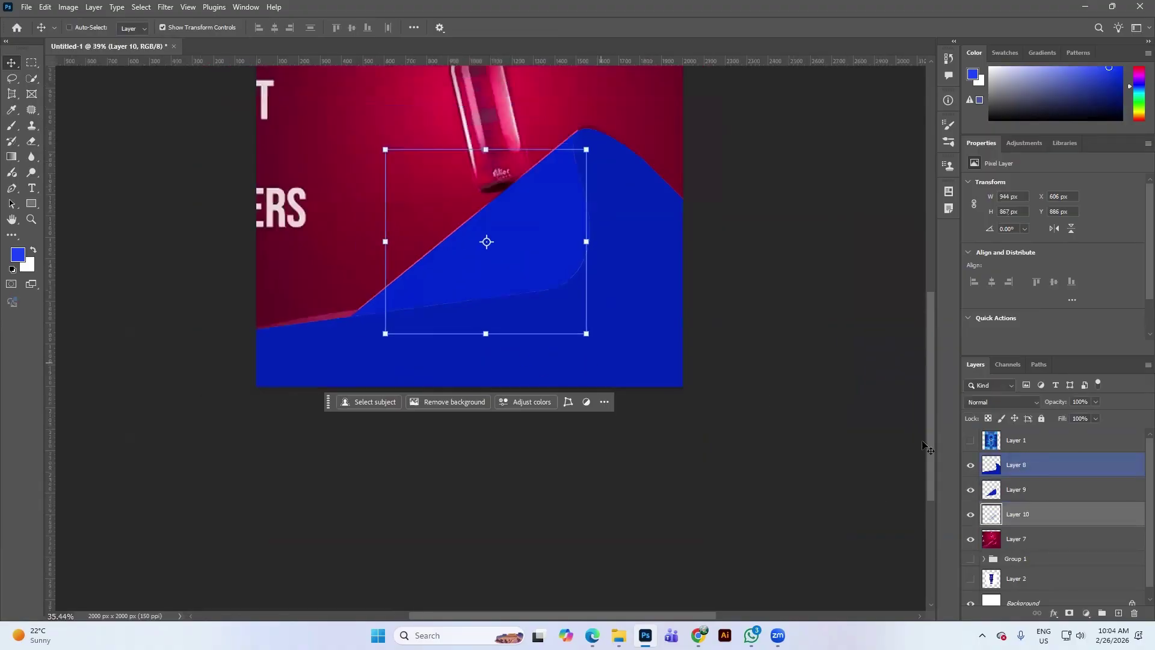
key("ctrl+z")
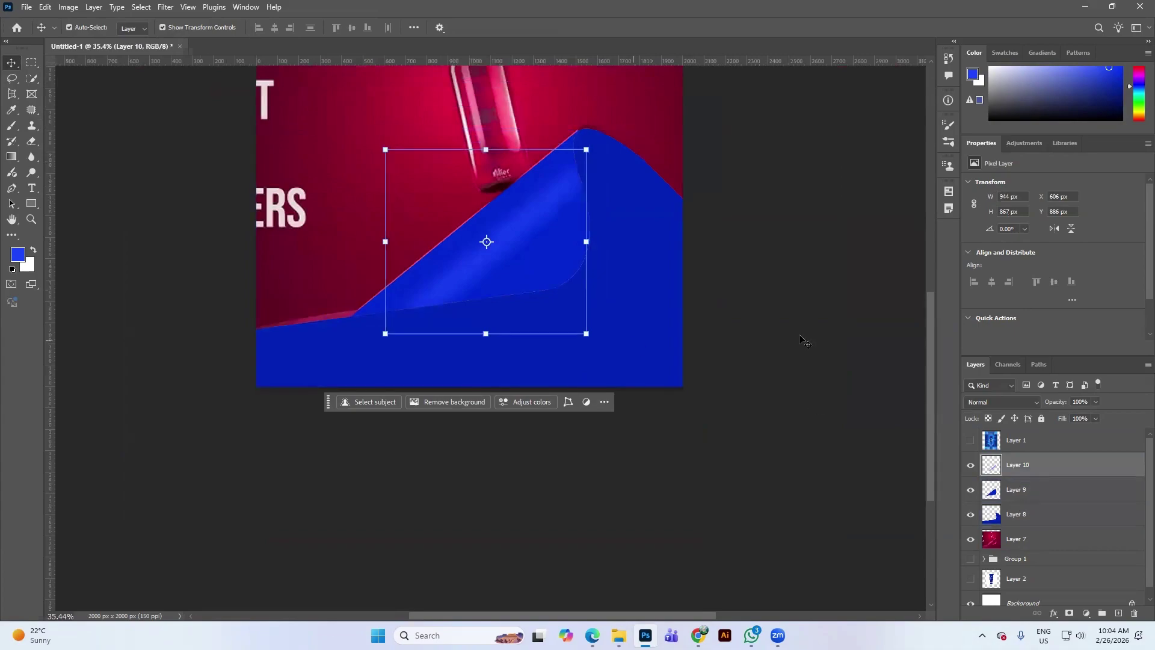
left_click(805, 341)
scroll(804, 340, "down", 2)
scroll(624, 260, "up", 3)
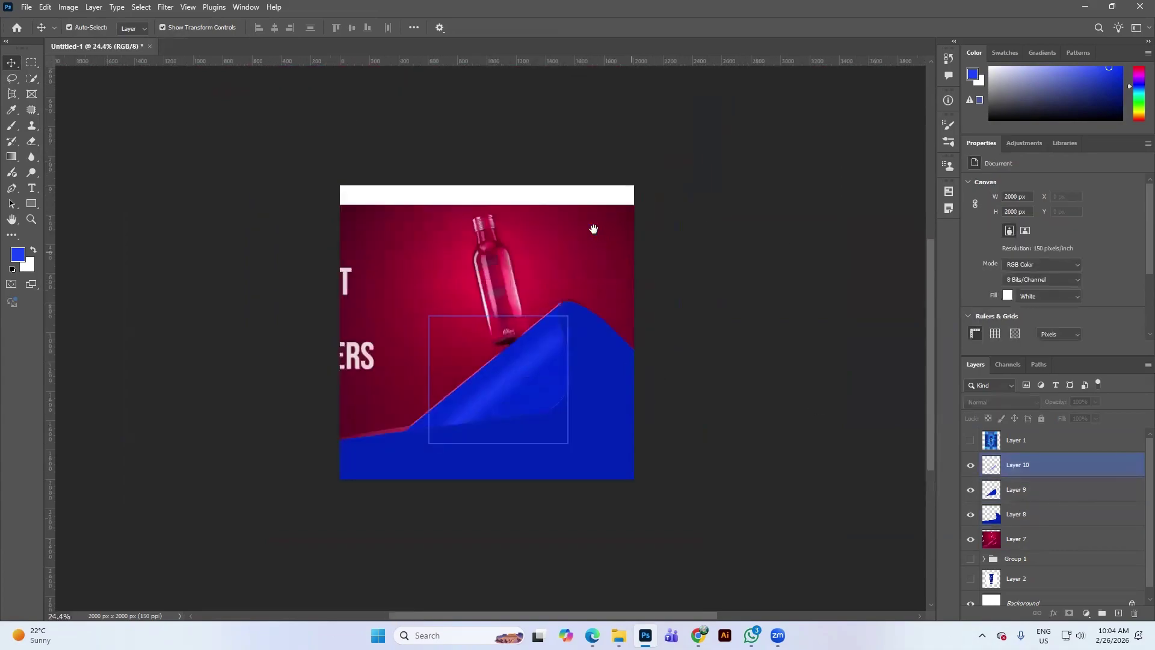
left_click_drag(594, 229, 582, 295)
left_click(645, 405)
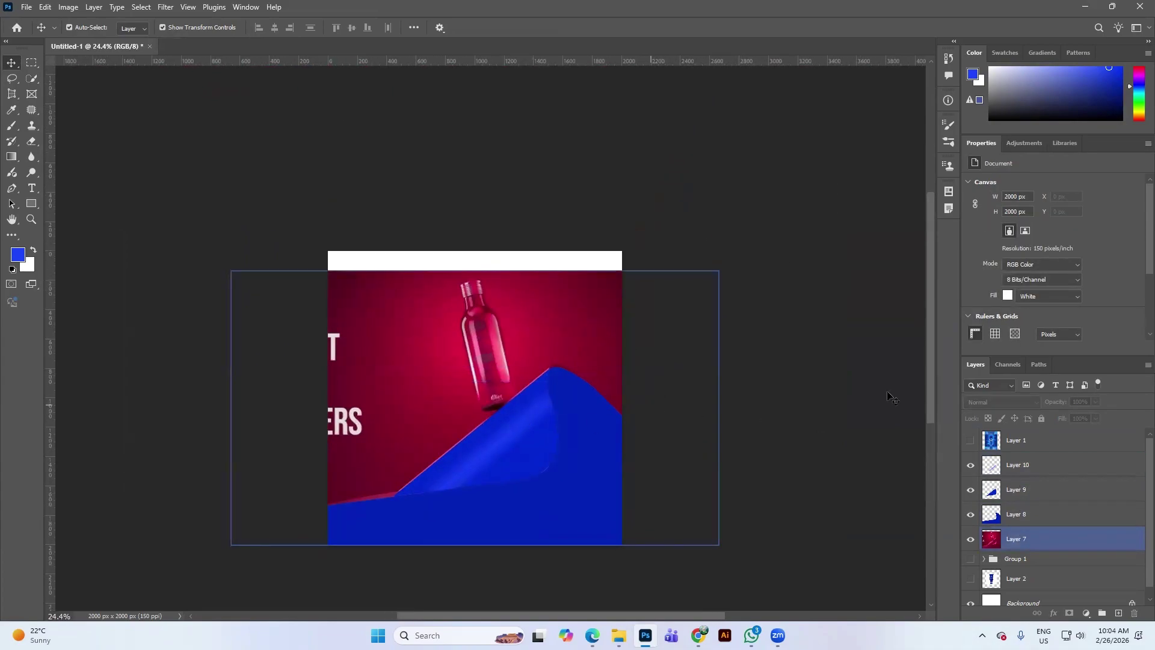
left_click(892, 399)
left_click(504, 417)
left_click(895, 506)
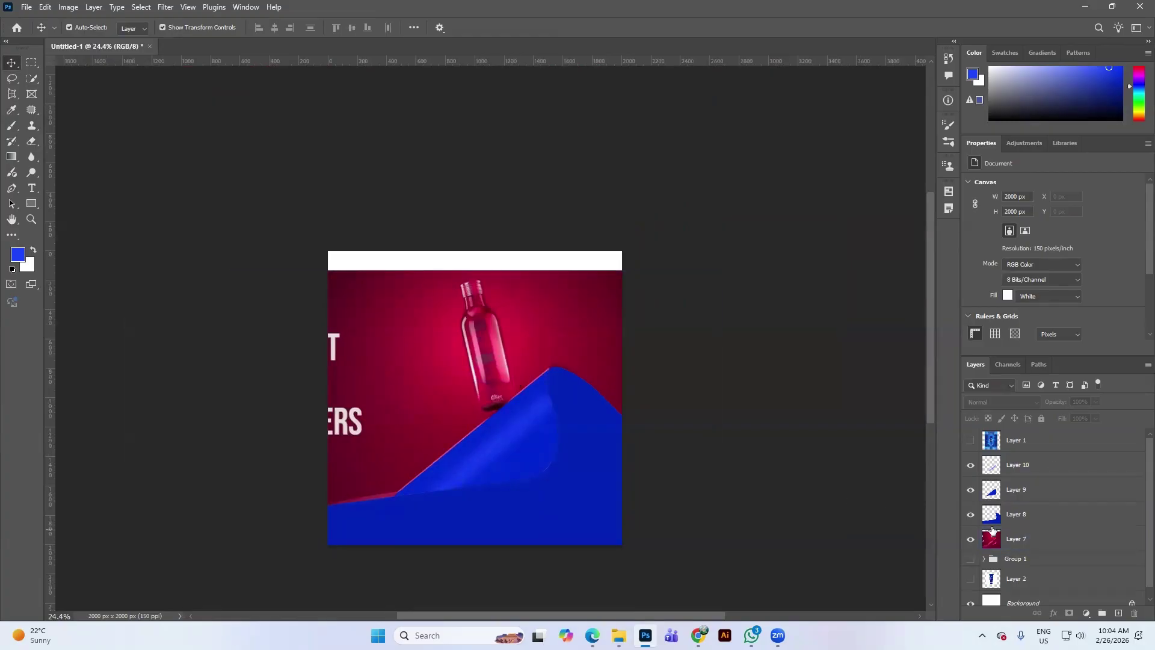
Step: Delete the red bottle reference, the blue base cloth, flap and highlight layers, and the hidden Layer 1 above Group 1
left_click(993, 530)
left_click(1034, 514)
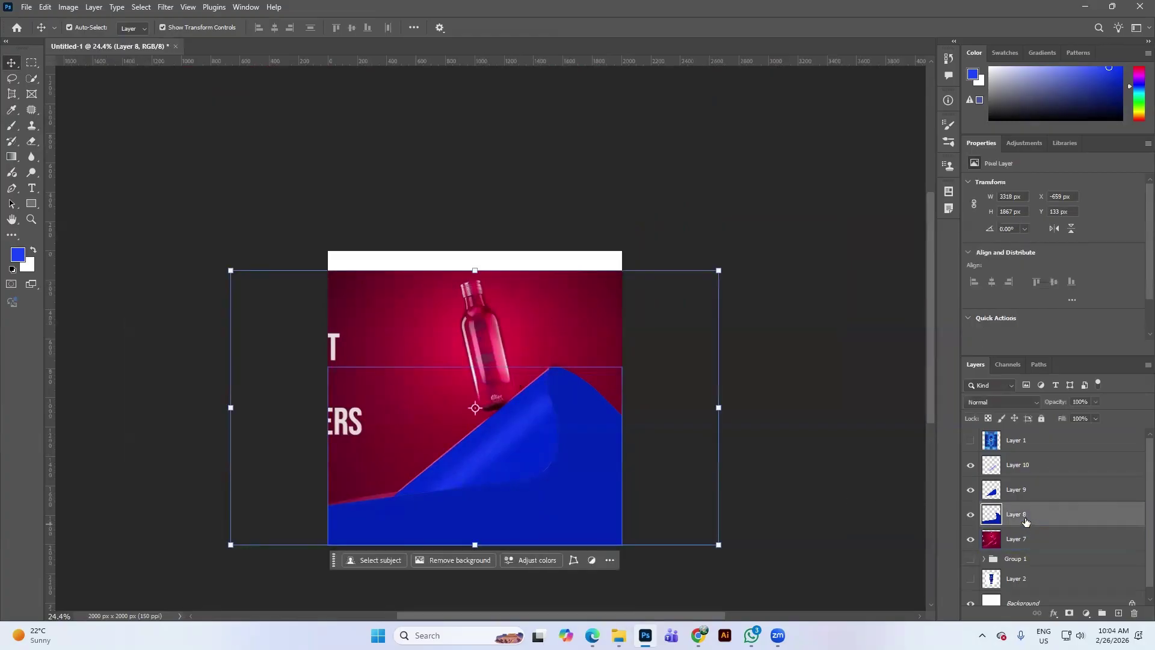
key("Delete")
left_click(1034, 513)
key("Delete")
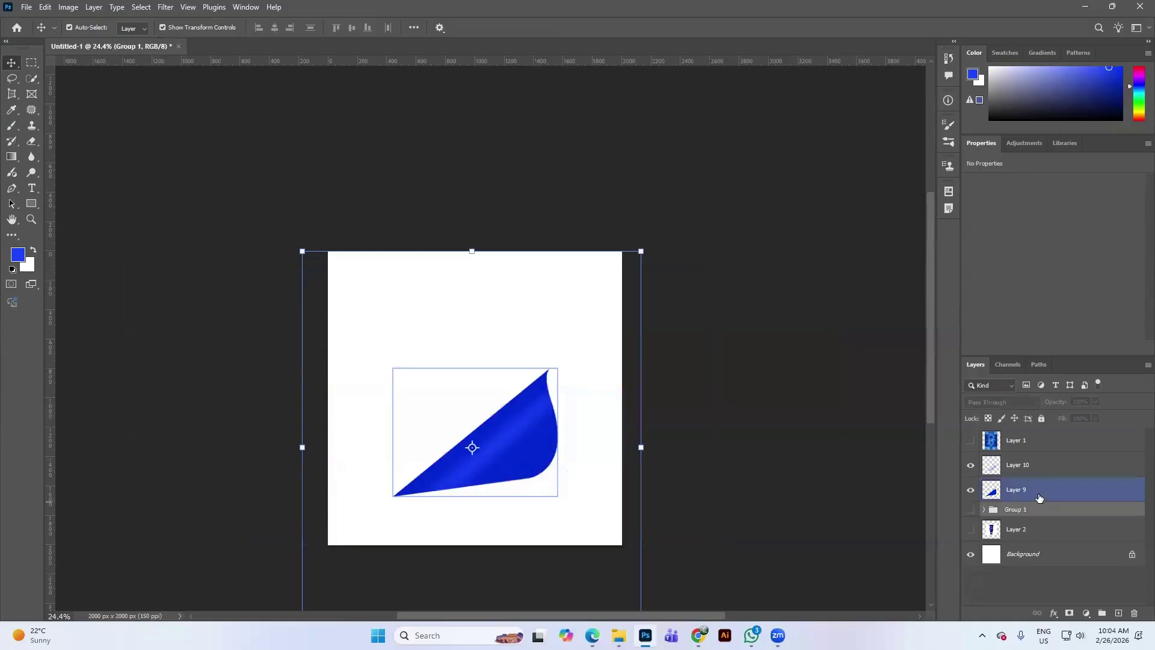
left_click(1031, 489)
key("Delete")
left_click(1029, 462)
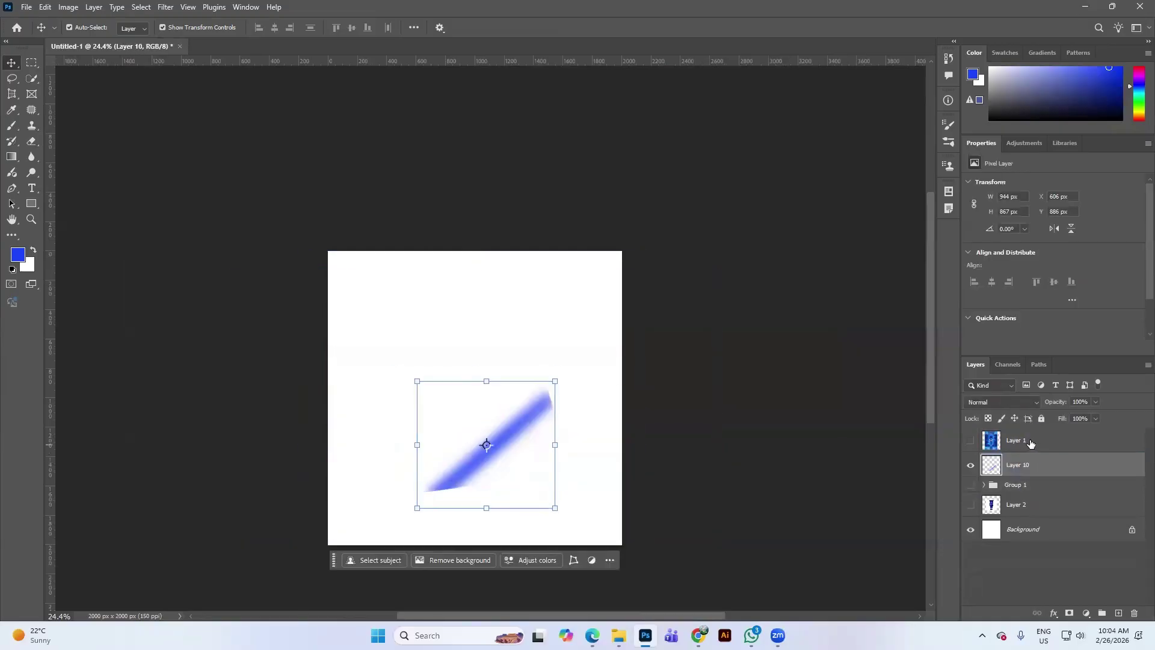
key("Delete")
left_click(1028, 441)
key("Delete")
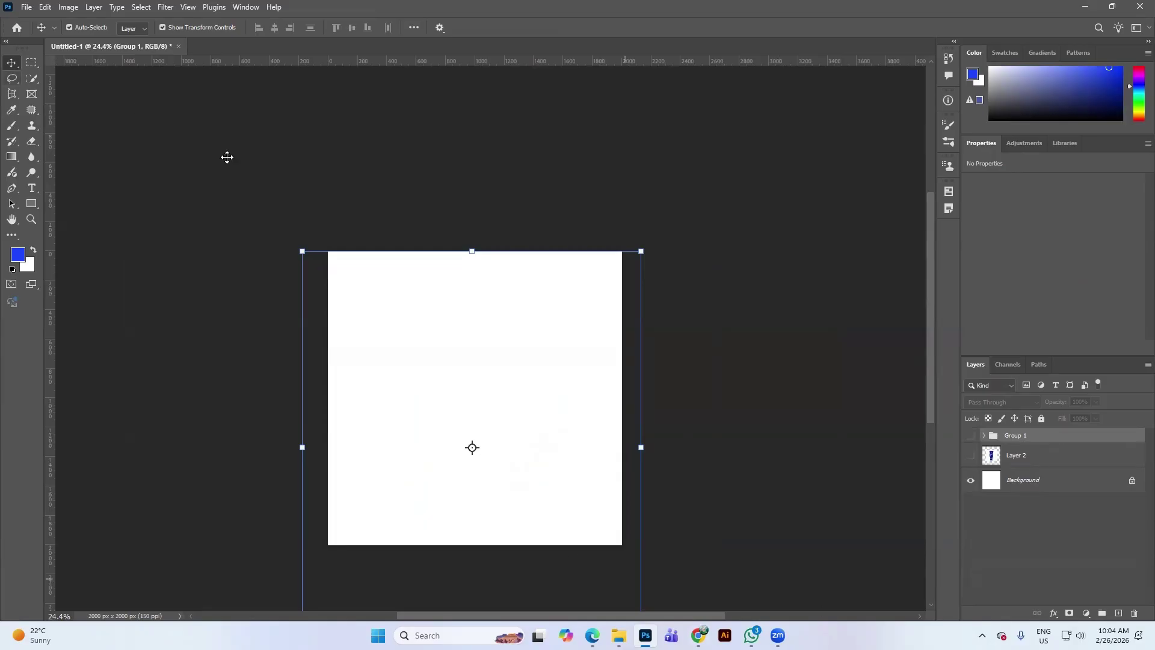
Step: Switch to File Explorer, look over the olive oil image files in the Downloads Oliv folder by selecting them all, and return to Photoshop
key("alt+Tab")
left_click_drag(673, 163, 155, 120)
left_click(425, 262)
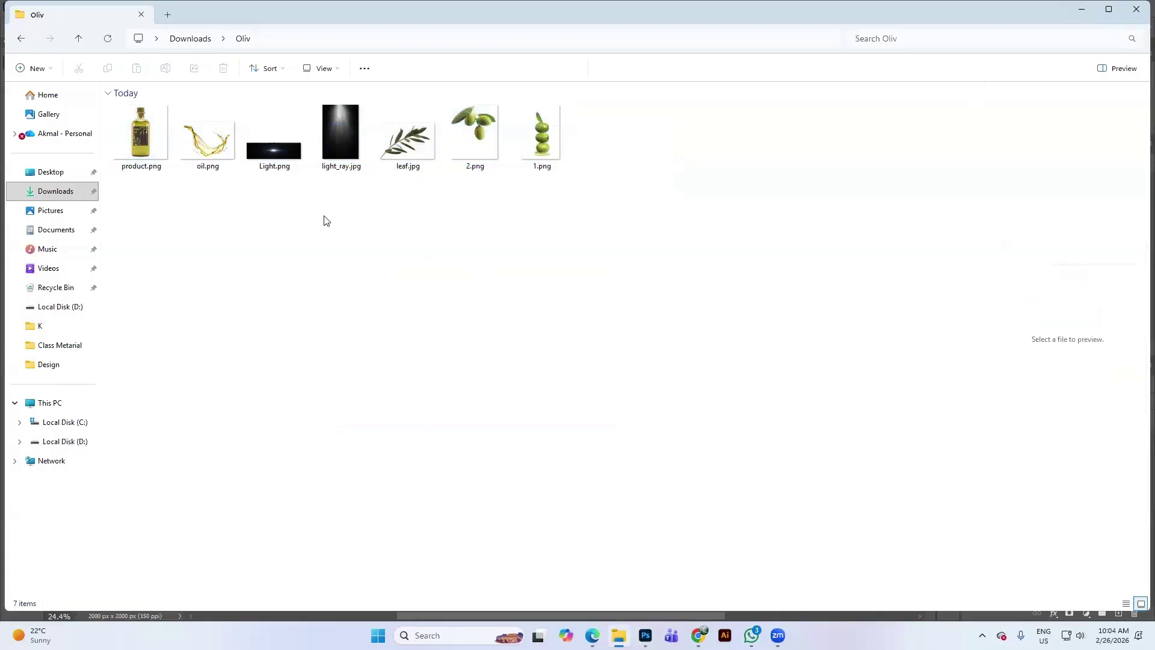
left_click_drag(612, 165, 153, 148)
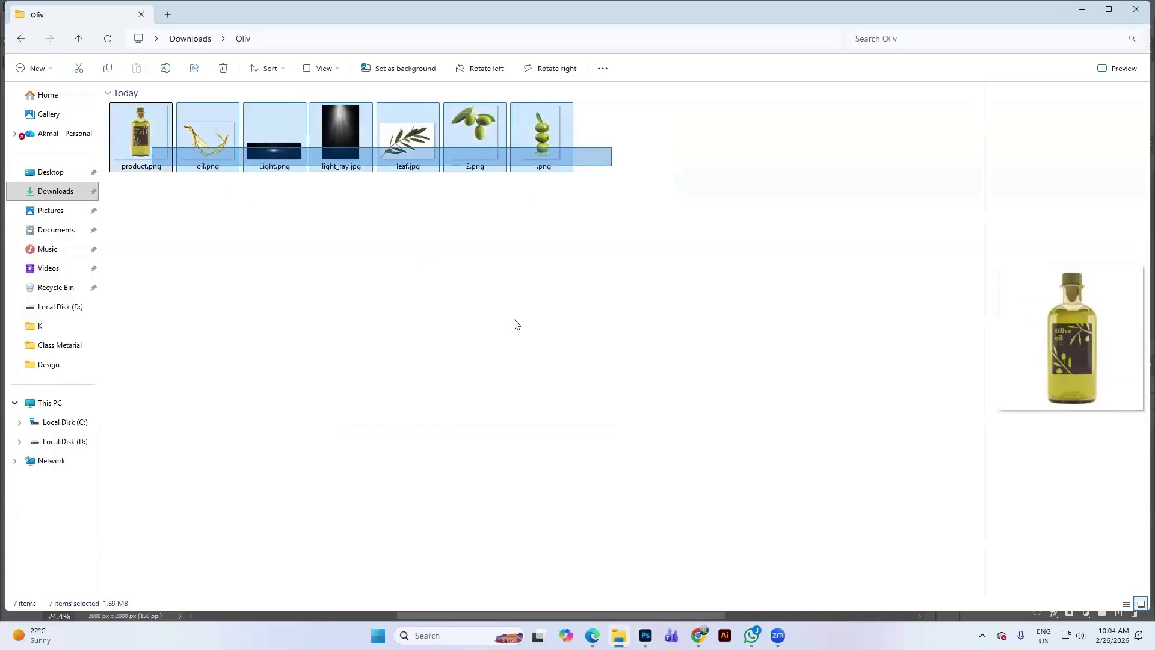
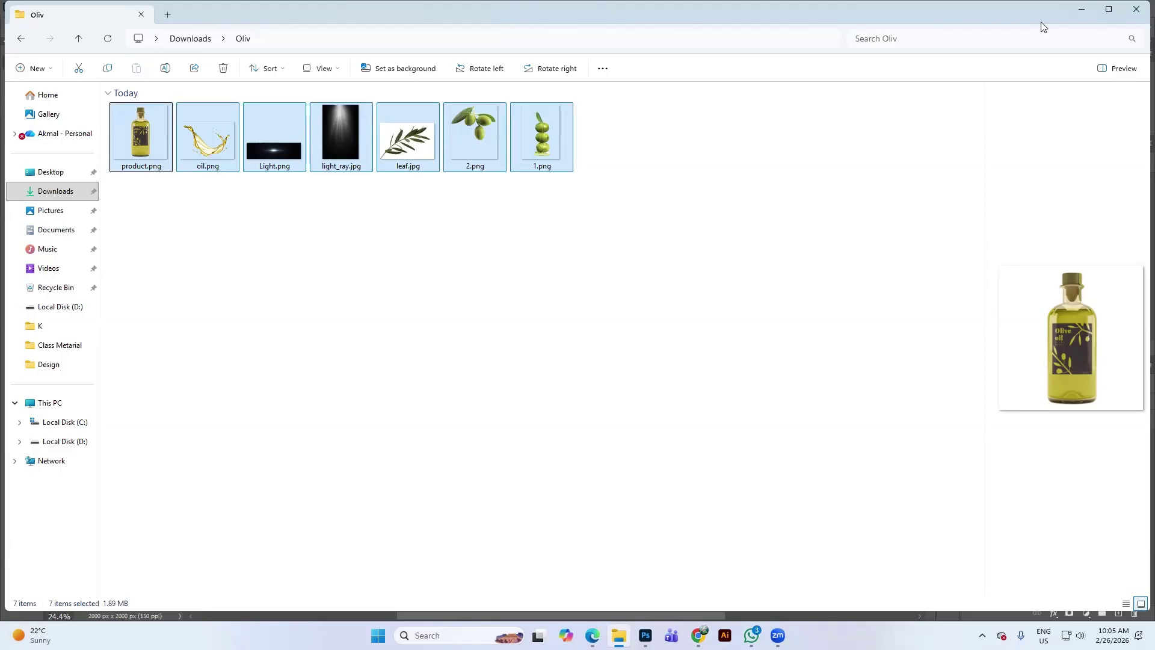
left_click(1085, 11)
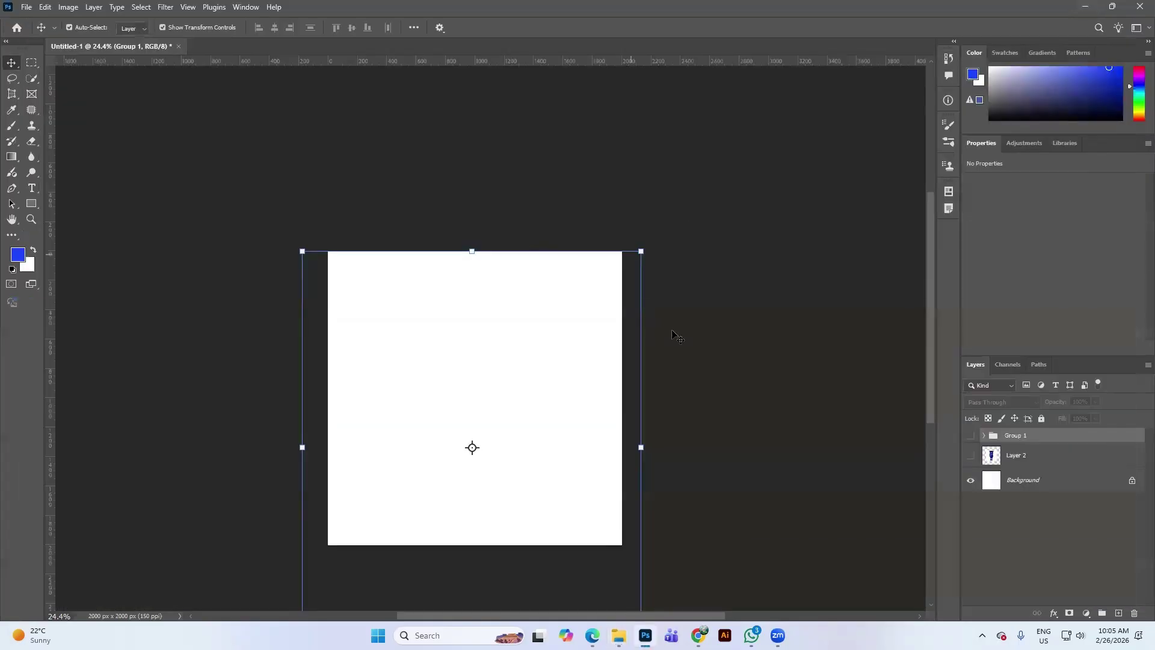
Step: Show the tube poster in Group 1 briefly, hide it again, and delete Layer 2 with the product cutout
scroll(697, 418, "down", 2)
left_click(970, 435)
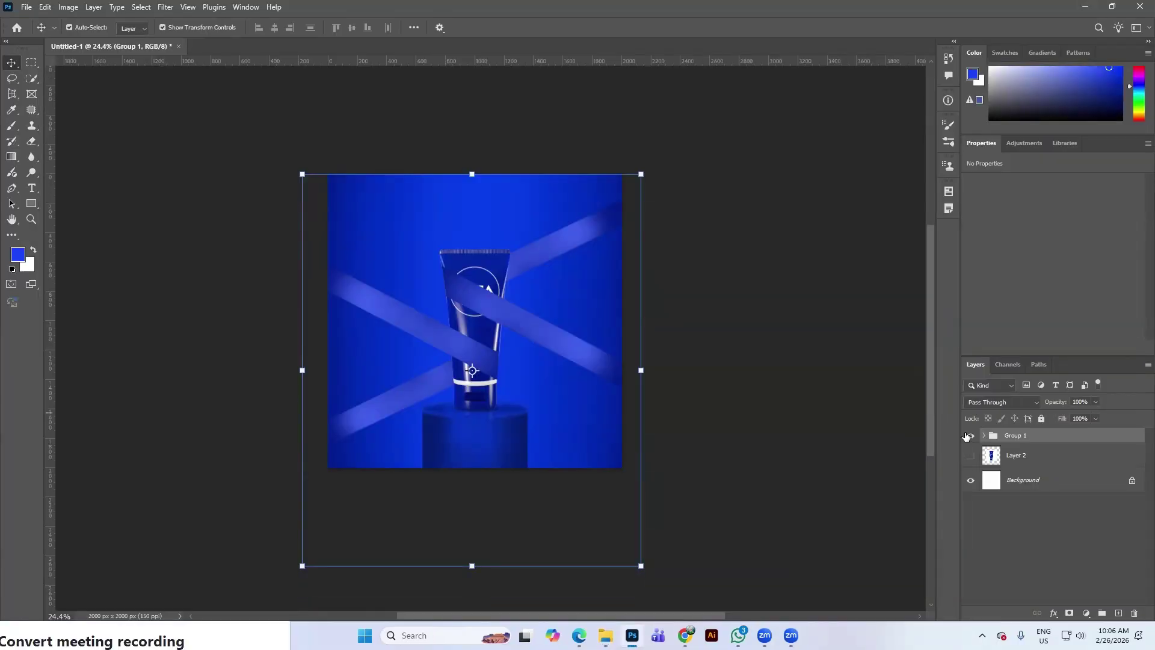
left_click(971, 436)
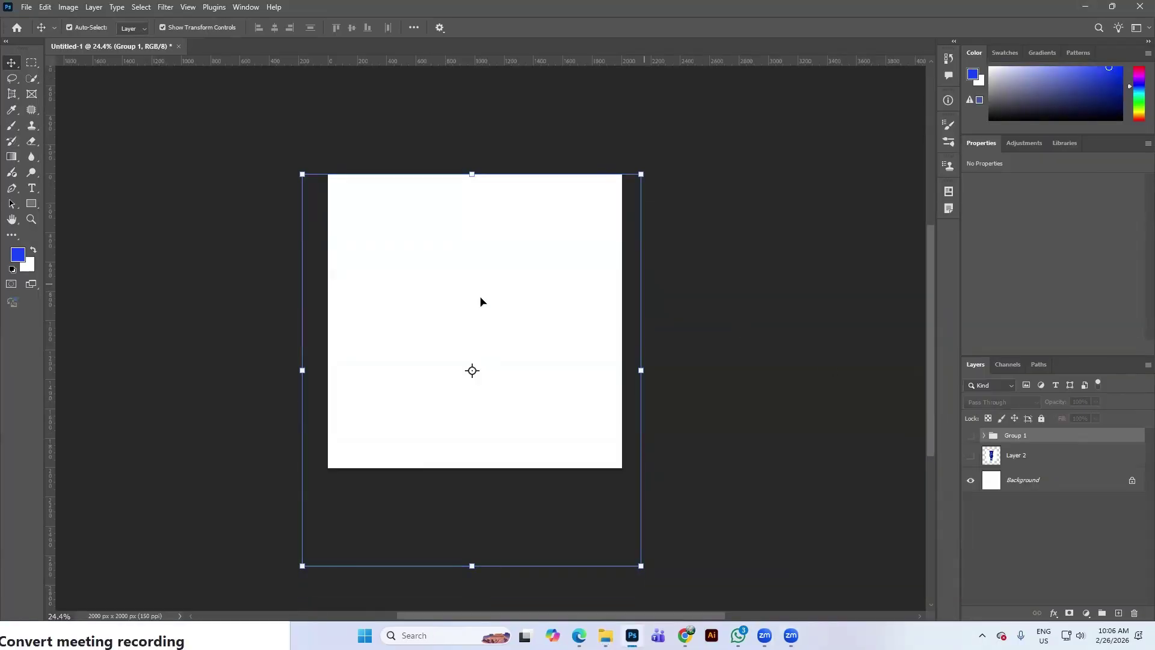
left_click(1049, 455)
key("Delete")
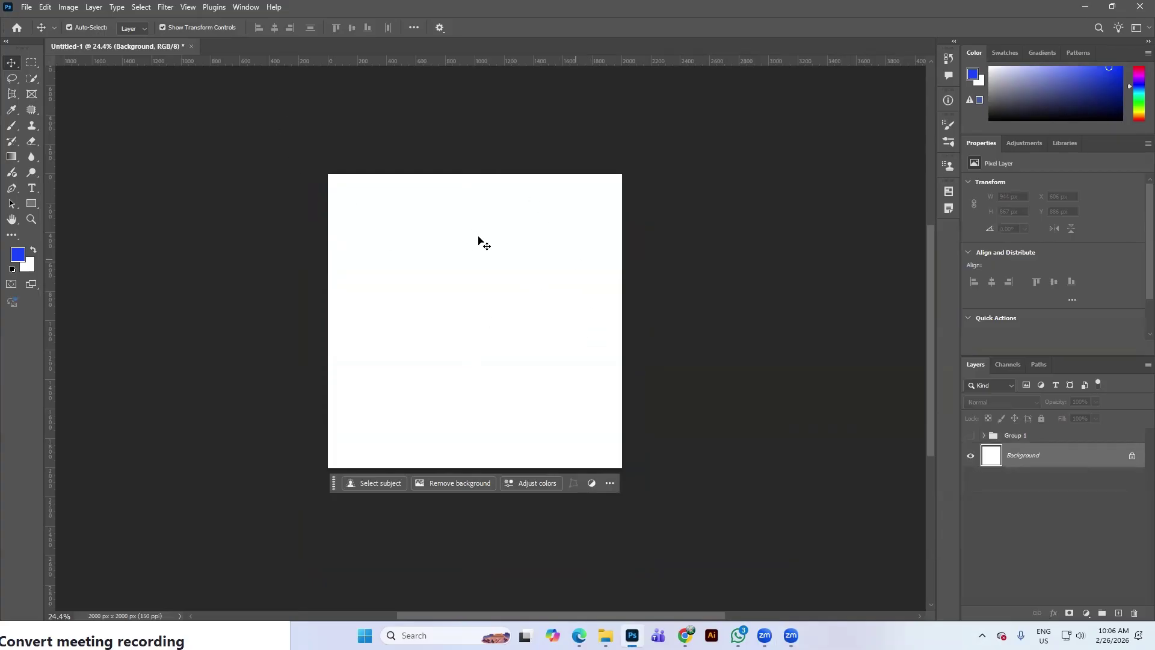
Step: Start placing an embedded image and browse to the Oliv folder in Downloads
left_click(26, 7)
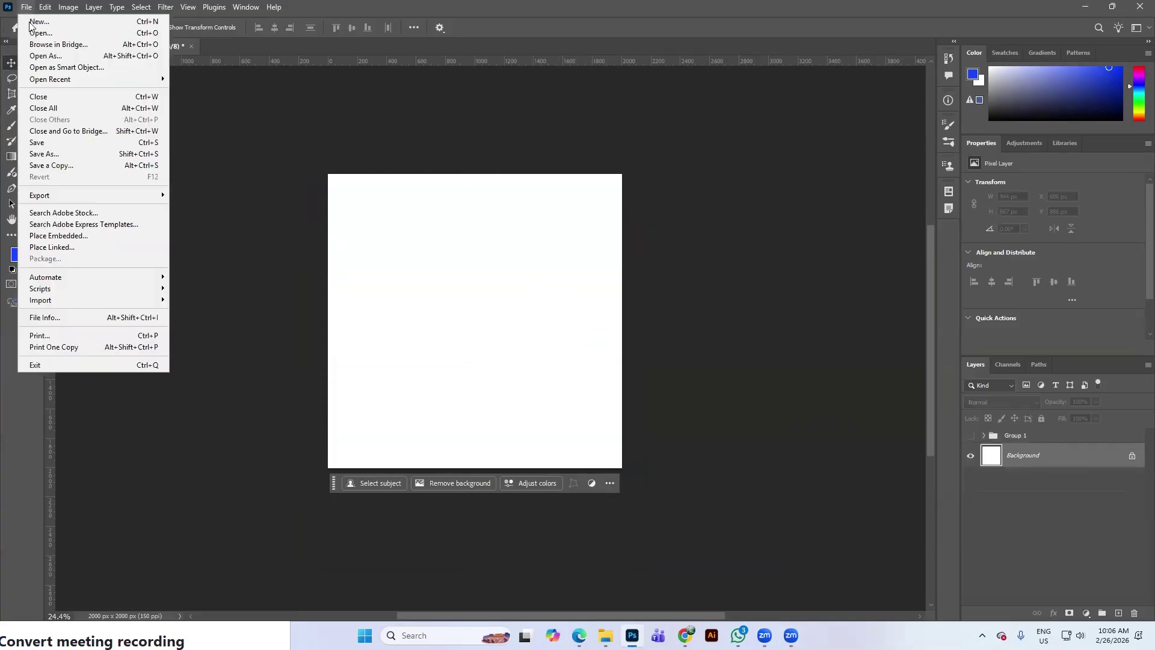
left_click(57, 237)
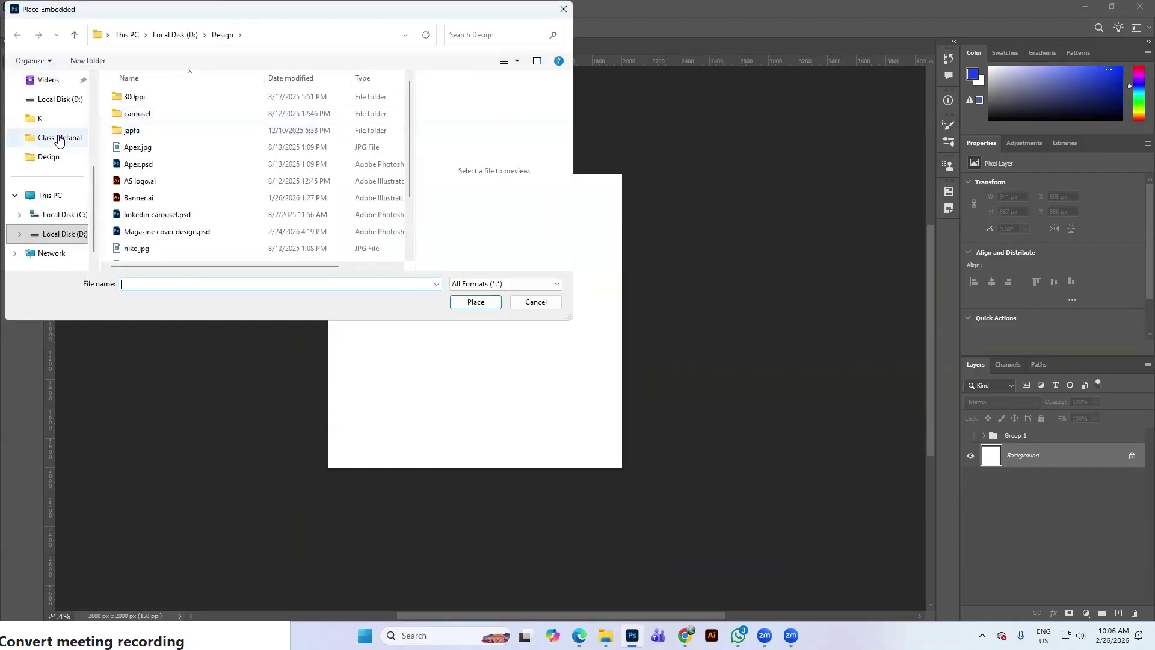
scroll(46, 138, "up", 3)
left_click(53, 181)
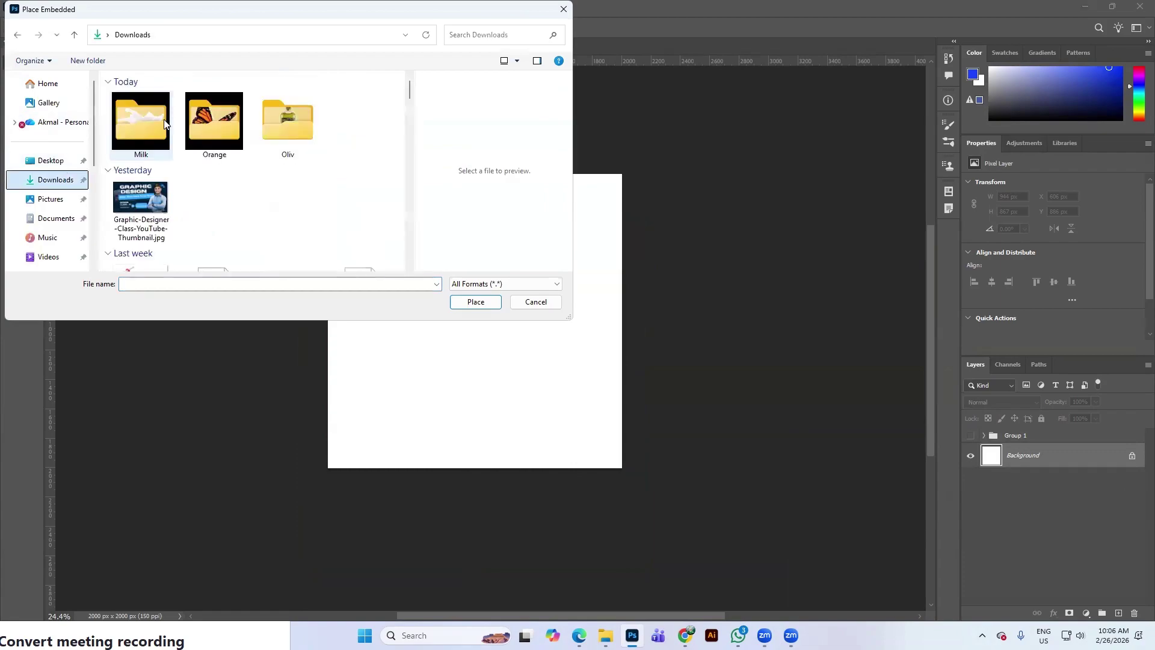
double_click(295, 130)
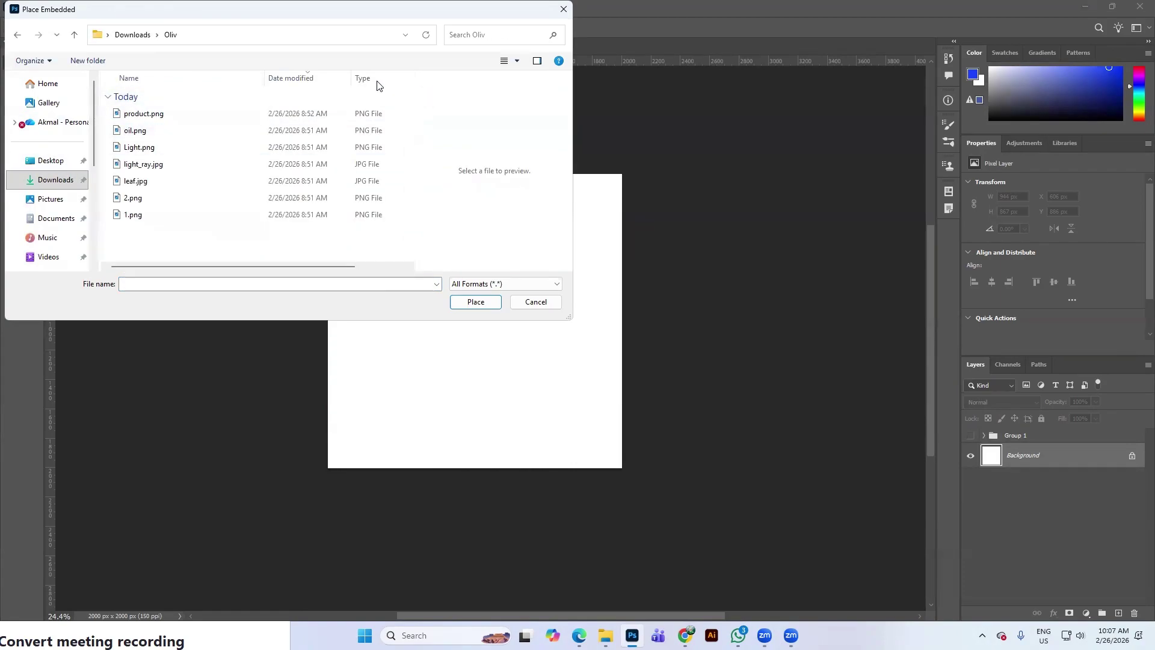
Step: Show the image files in the Oliv folder as medium icons
left_click(396, 113)
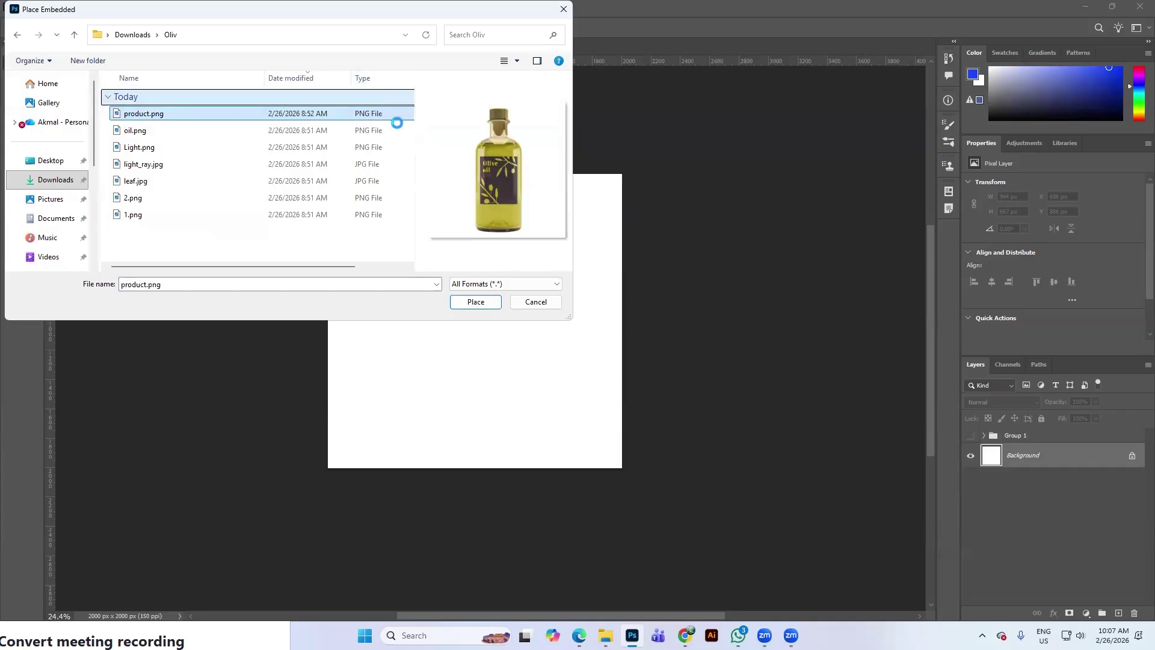
right_click(392, 100)
right_click(234, 248)
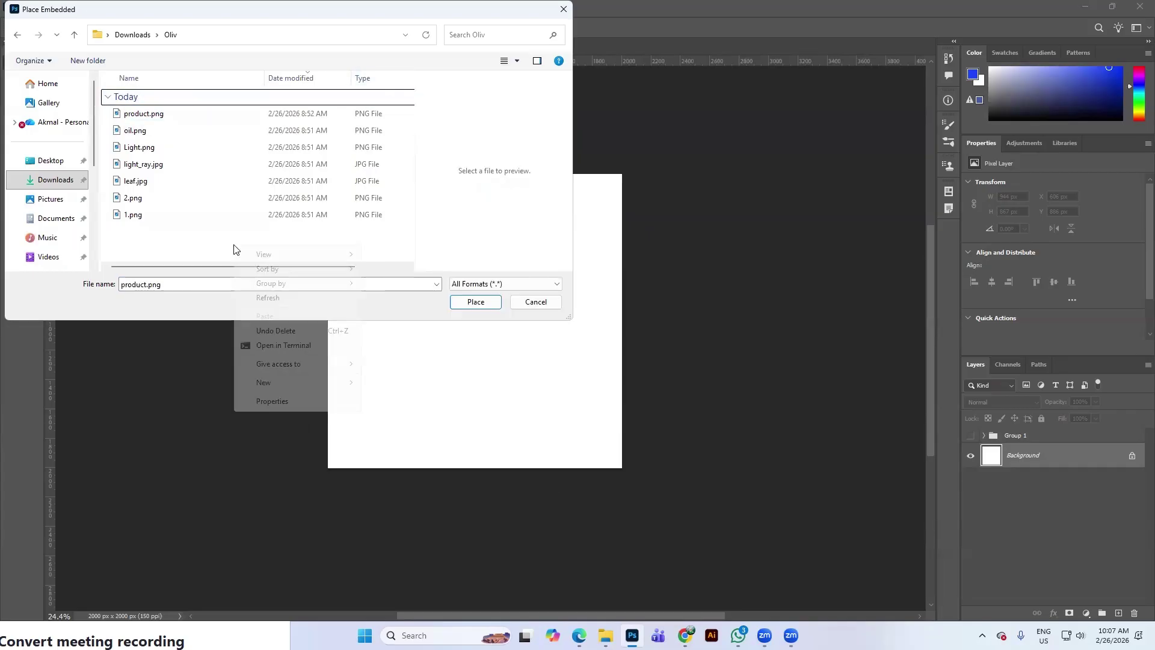
mouse_move(278, 260)
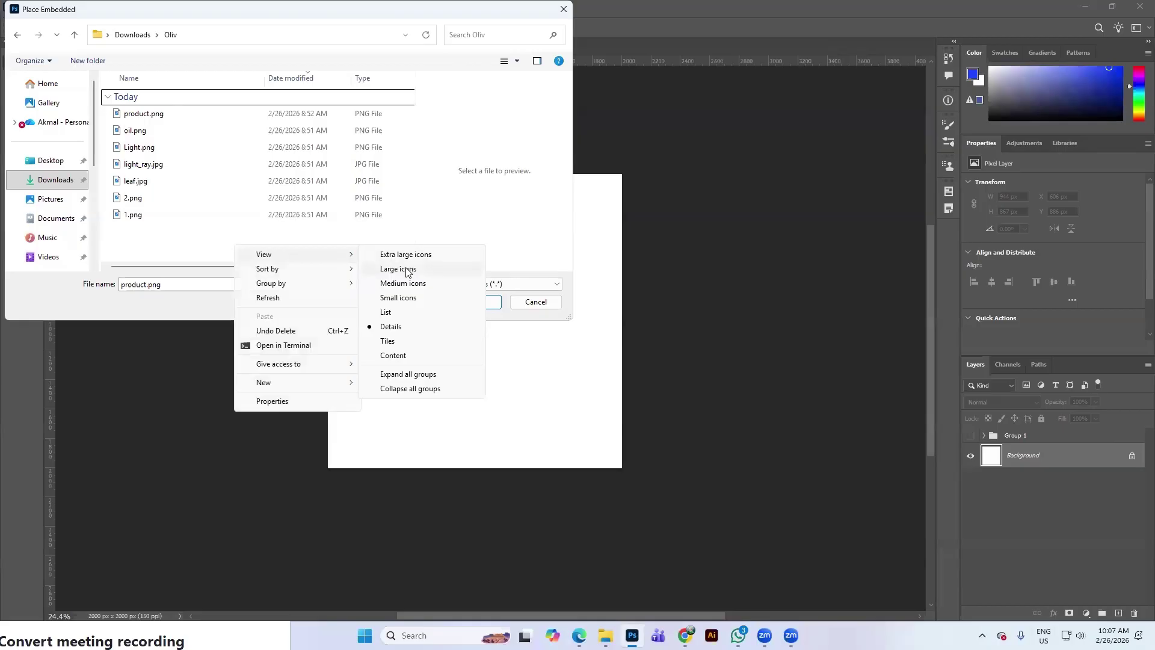
left_click(404, 284)
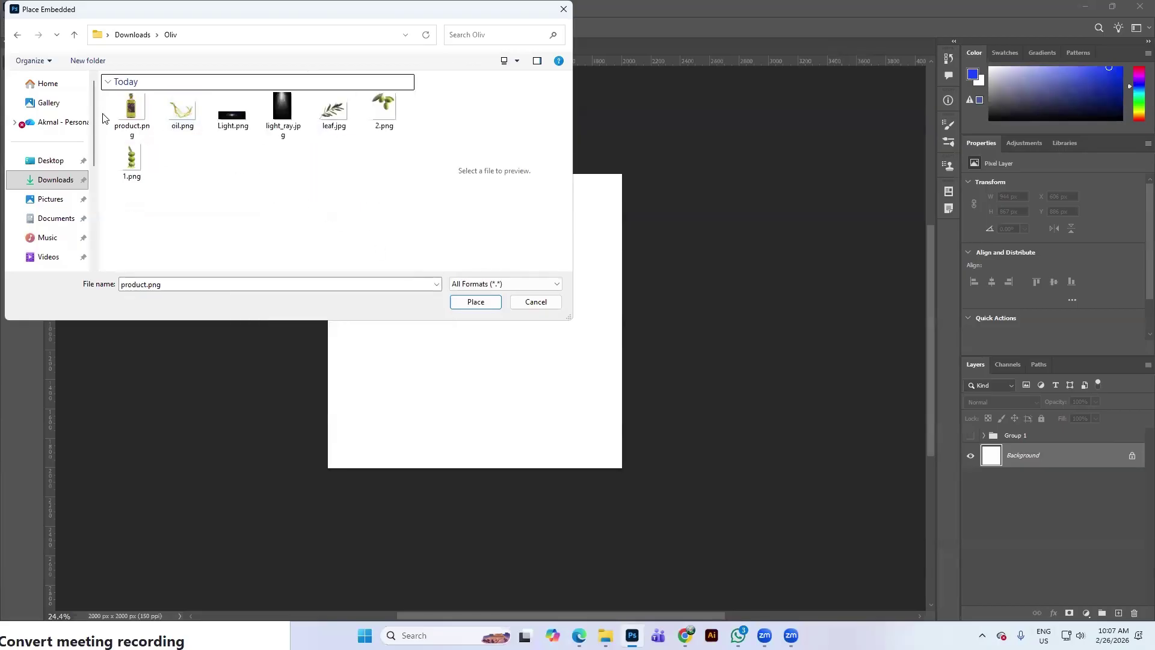
Step: Place product.png, the olive oil bottle, on the canvas as an embedded image at its default size
left_click(120, 115)
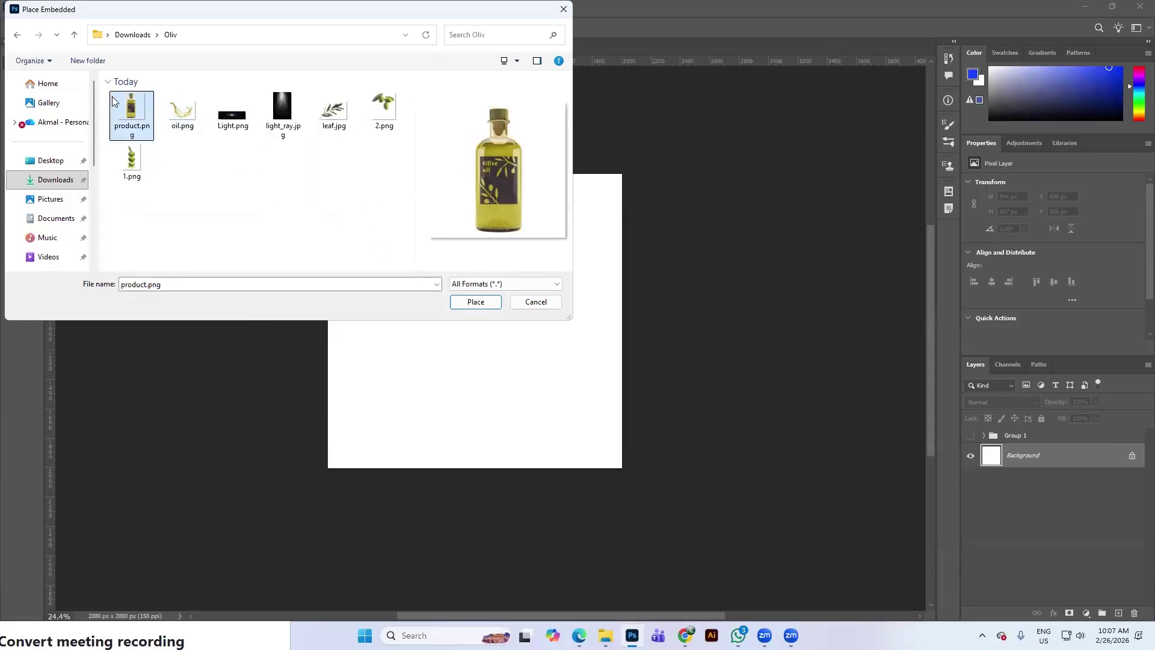
left_click(481, 307)
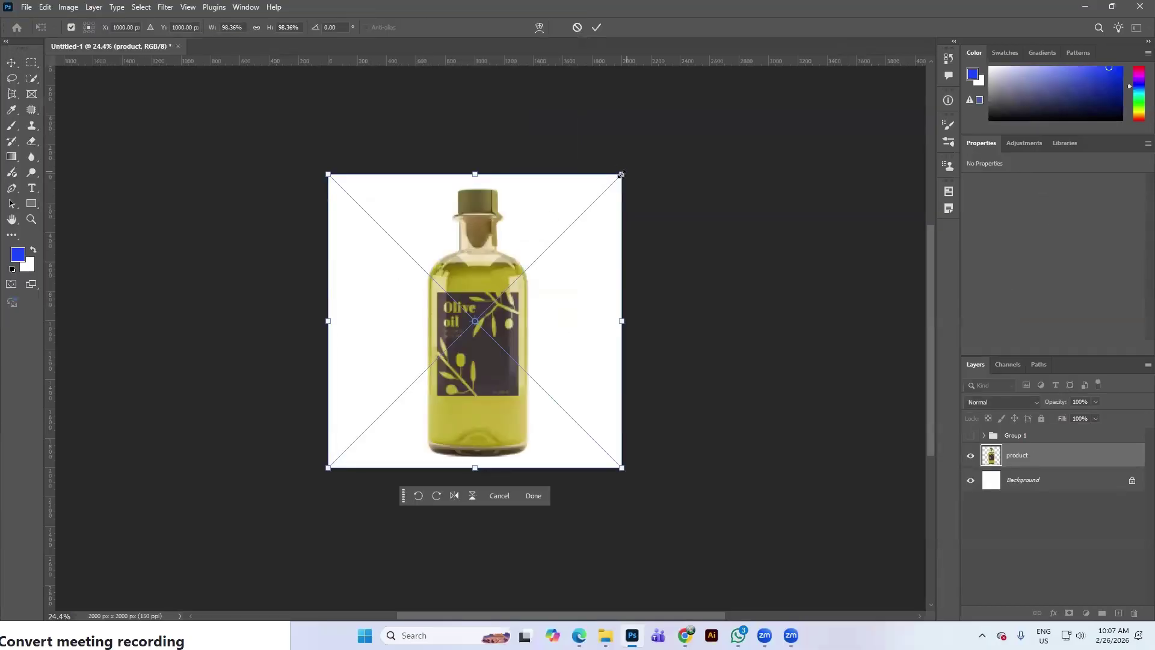
key("alt+shift")
left_click(598, 27)
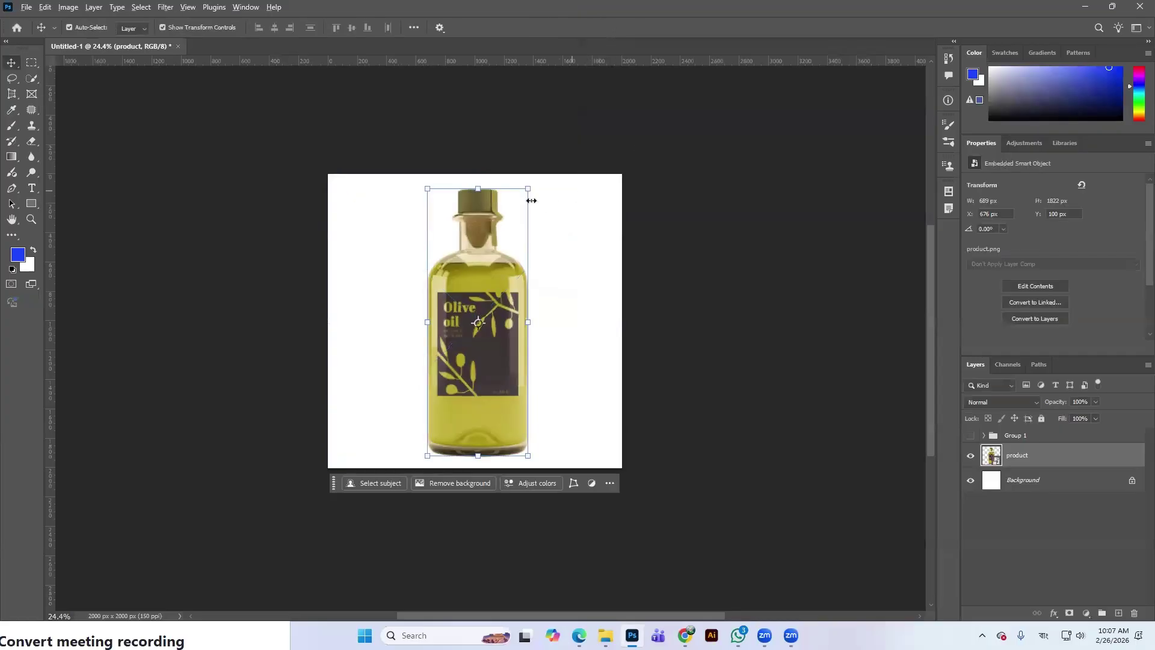
Step: Scale the olive oil bottle down to about 56.75% and position it slightly below the canvas centre
left_click_drag(528, 189, 530, 176)
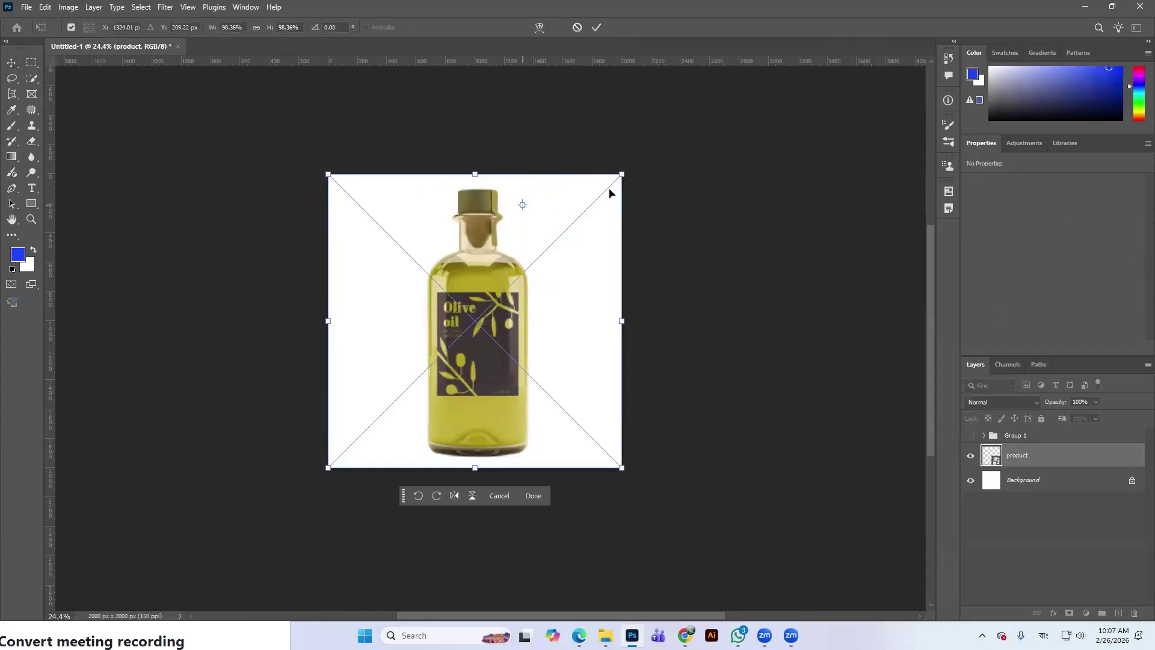
left_click_drag(611, 189, 611, 191)
left_click_drag(598, 209, 584, 213)
left_click_drag(493, 299, 470, 355)
left_click_drag(558, 245, 560, 236)
left_click_drag(480, 370, 481, 376)
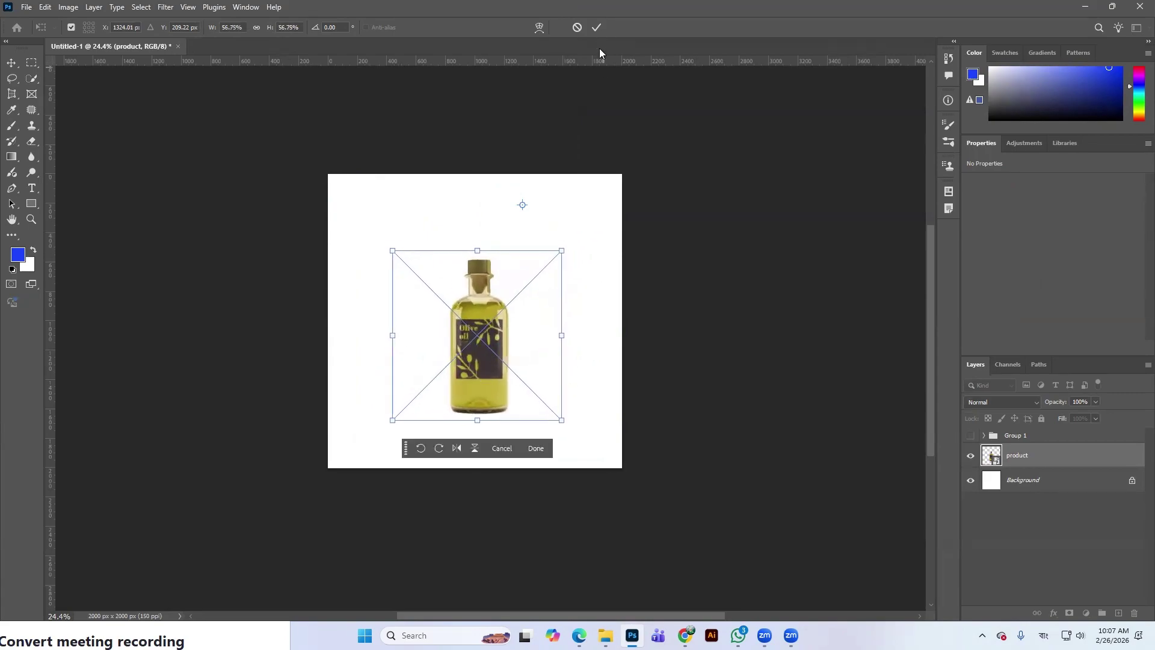
left_click(599, 28)
left_click(443, 392)
Step: Examine the placed bottle's cap, glass and label up close
scroll(540, 384, "up", 4)
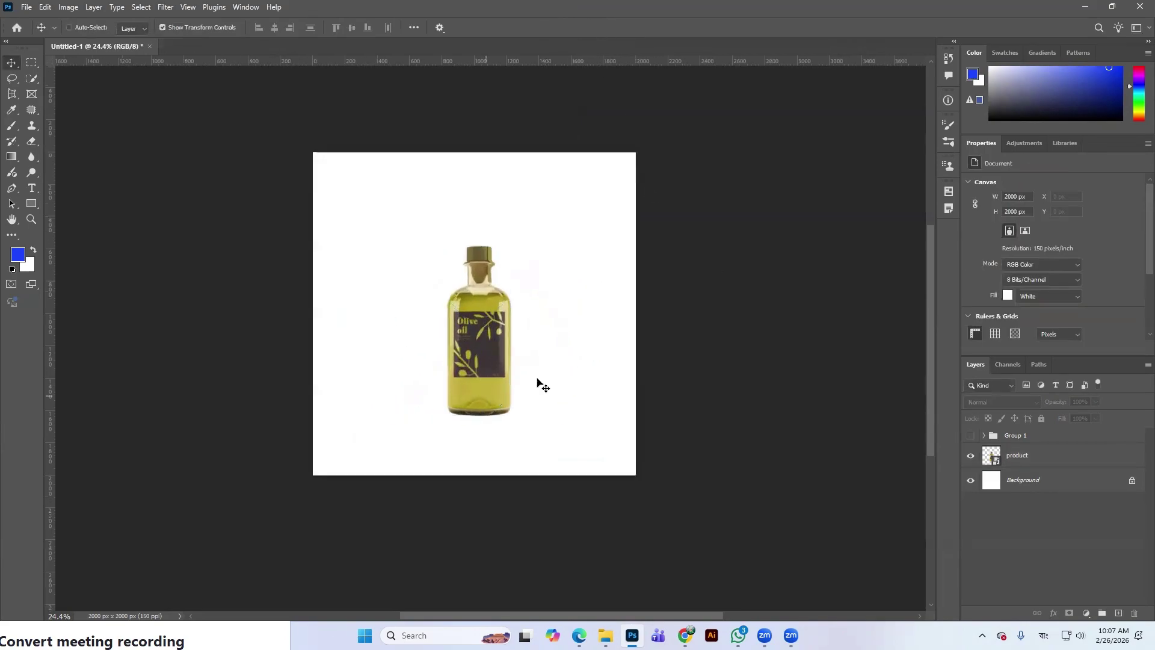
scroll(569, 370, "down", 3)
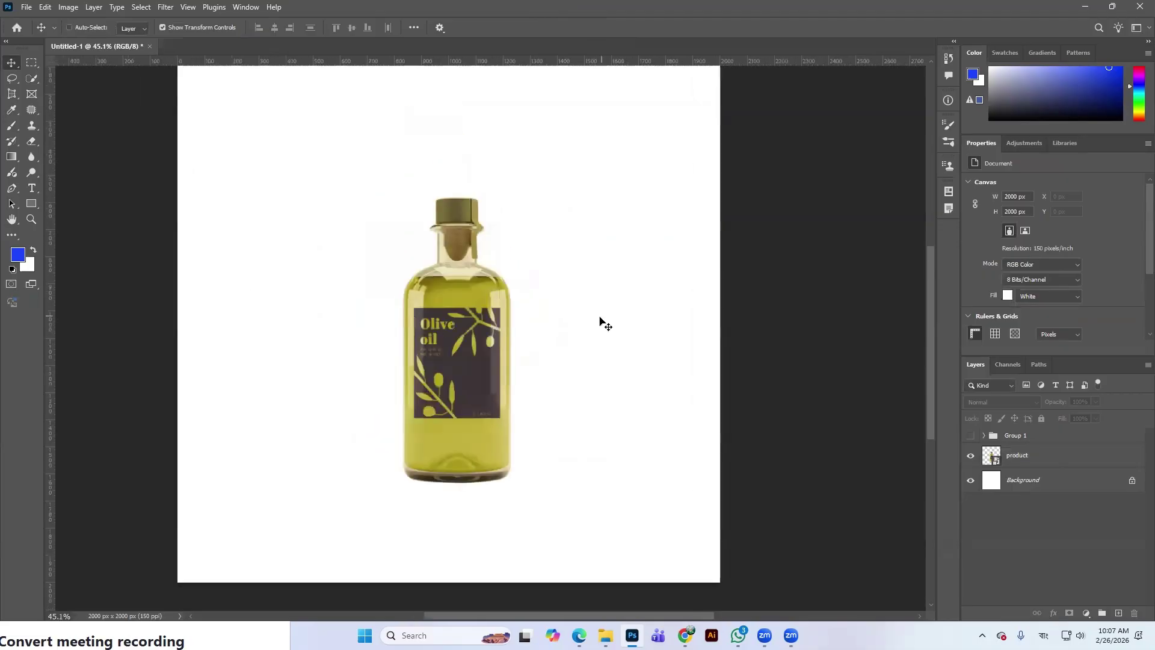
scroll(638, 343, "right", 1)
left_click(1041, 457)
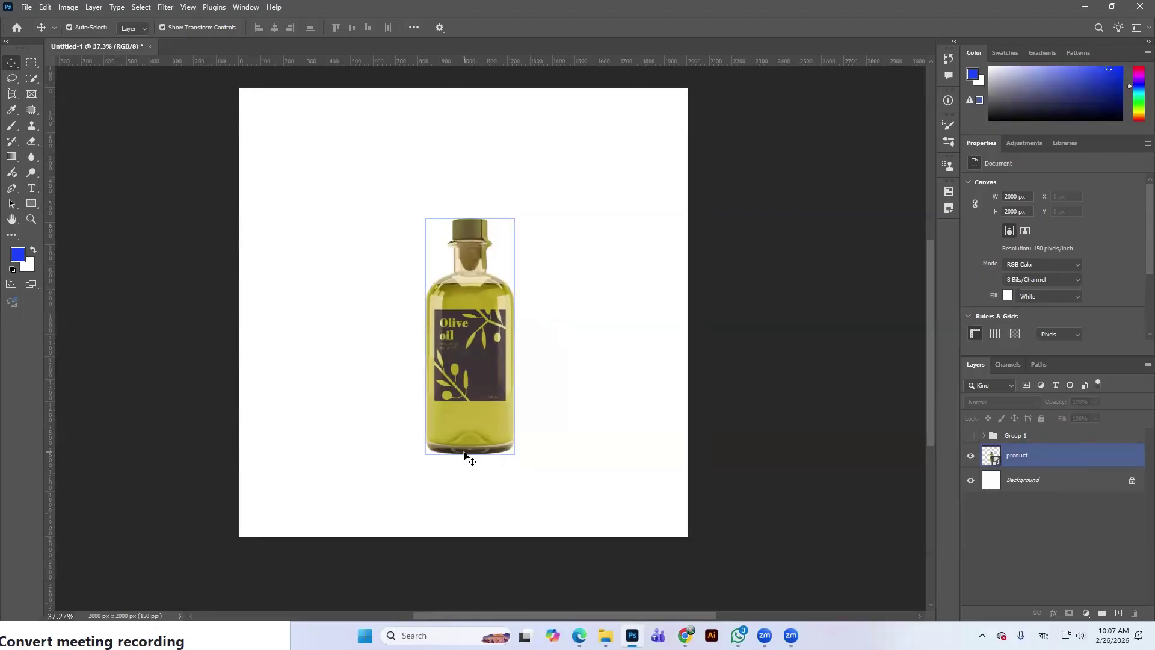
scroll(473, 279, "up", 5)
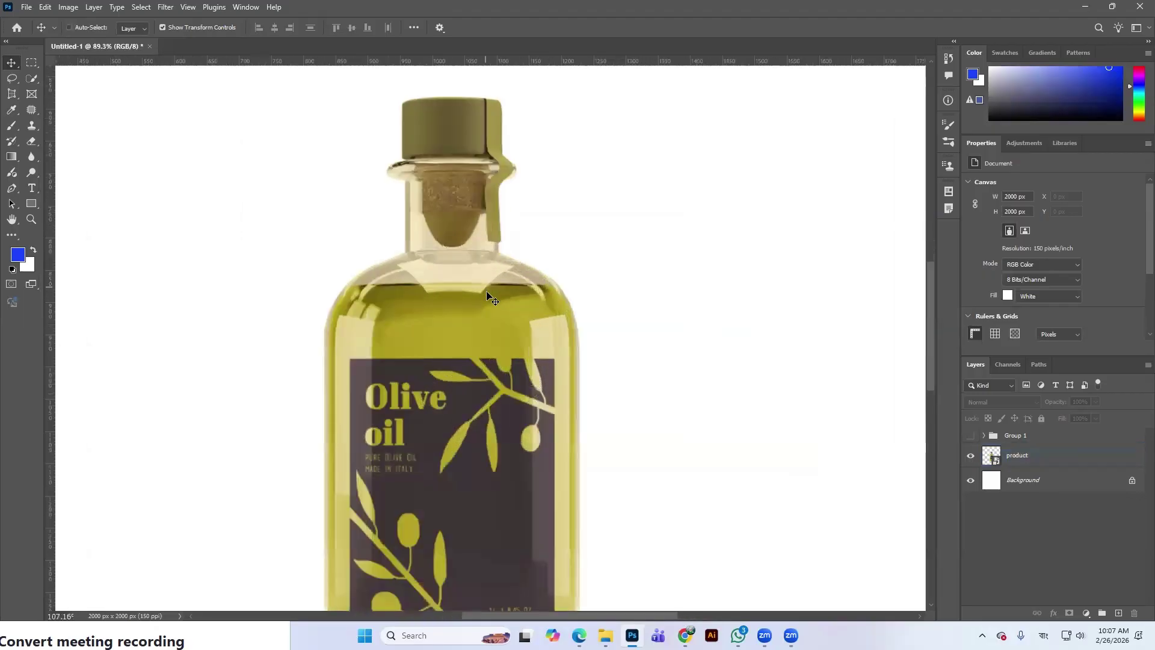
scroll(510, 302, "down", 3)
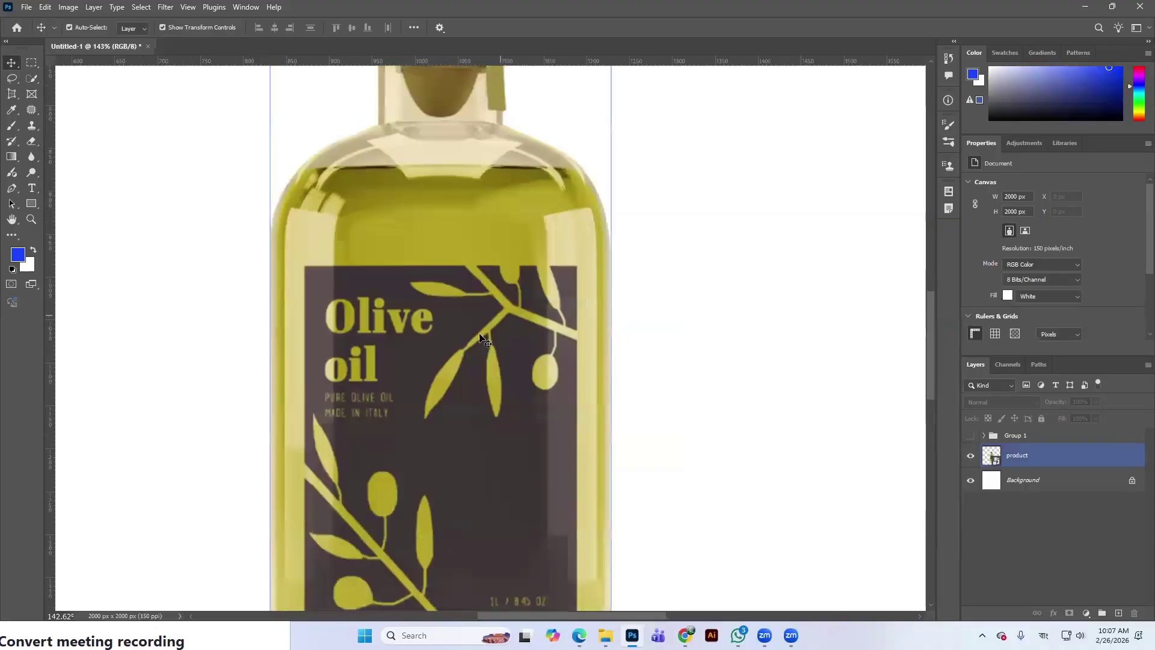
scroll(598, 345, "down", 3)
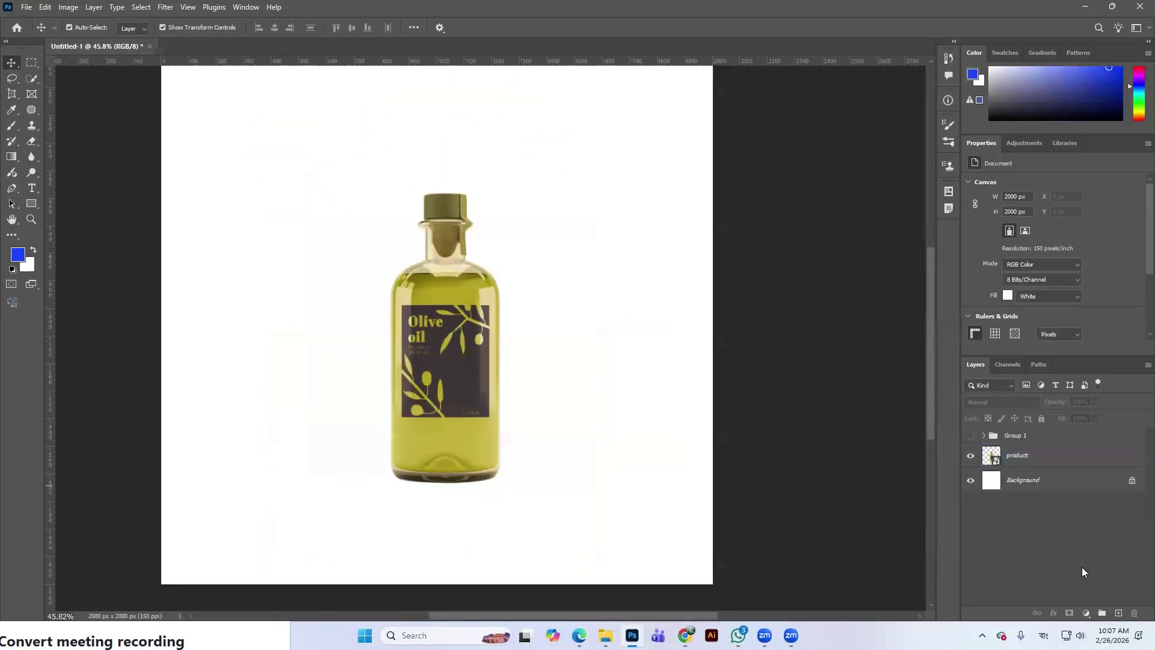
Step: Add a Gradient fill layer and set its starting colour stop to dark olive #6c6a33 sampled from the bottle
left_click(1086, 613)
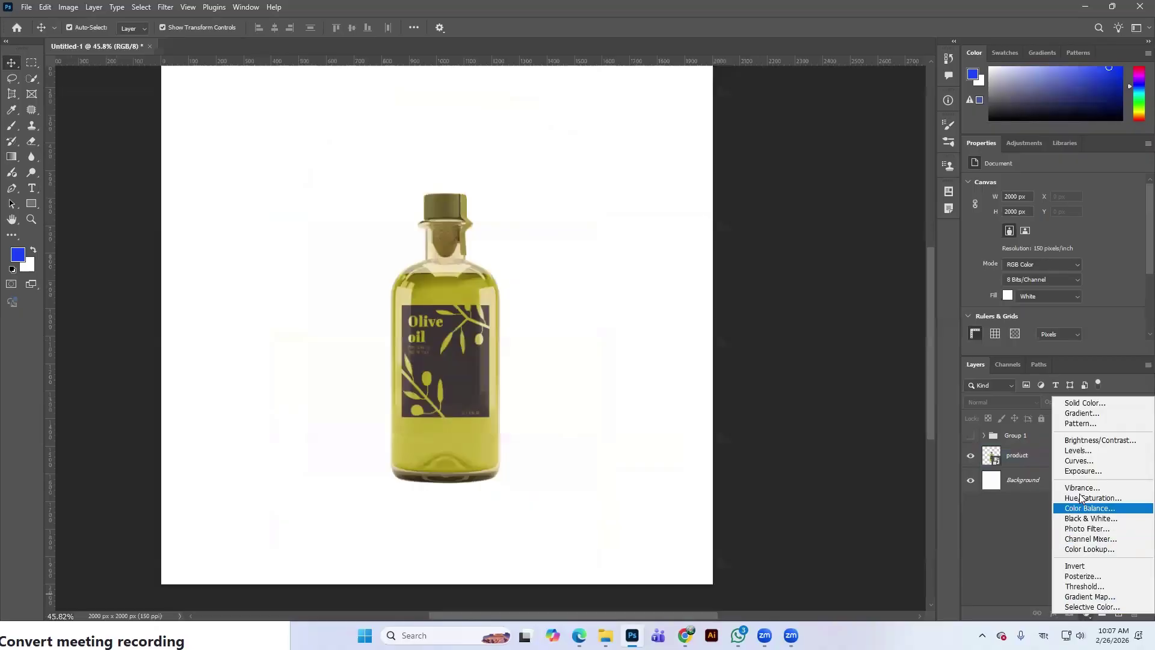
left_click(1082, 414)
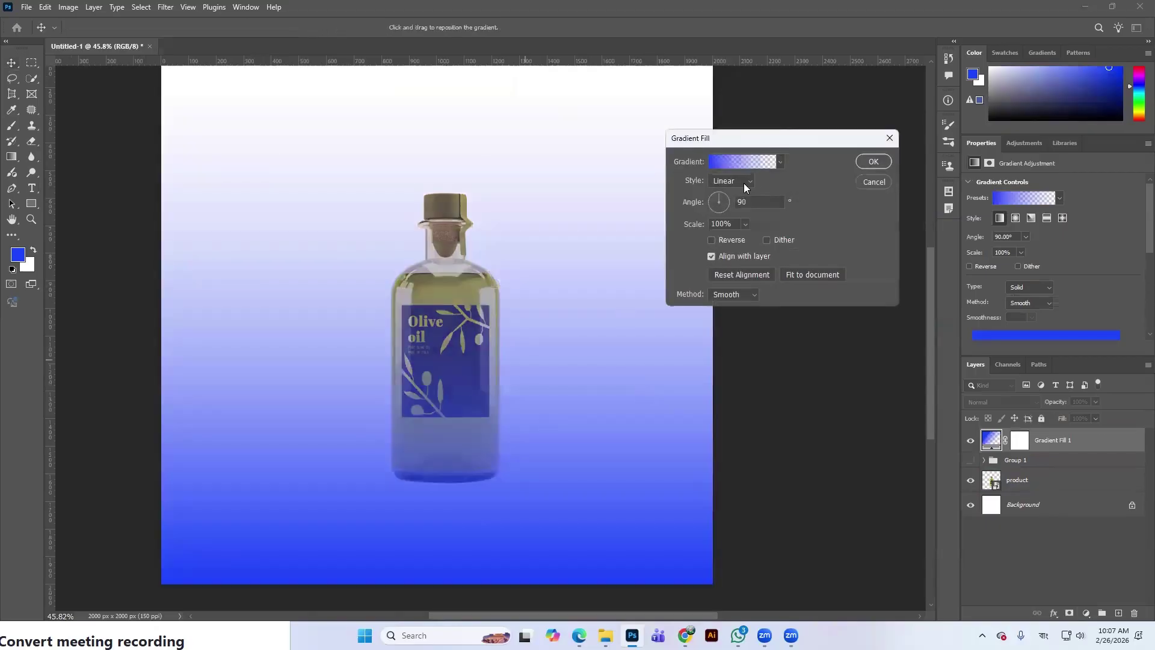
left_click(740, 163)
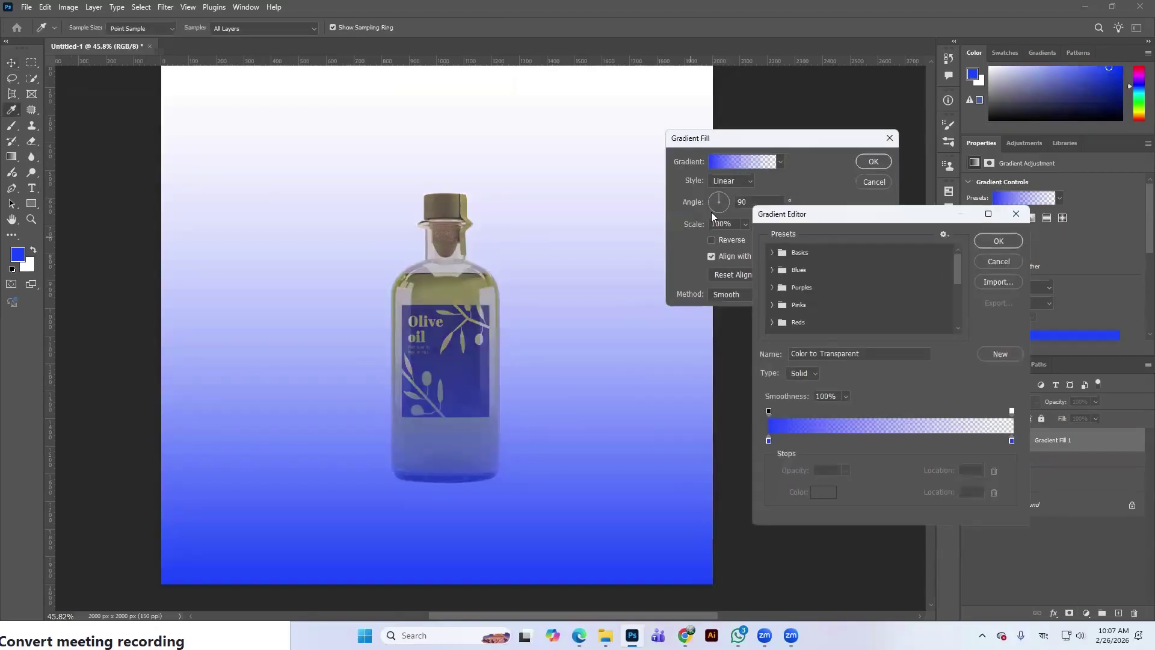
left_click(770, 441)
left_click(430, 270)
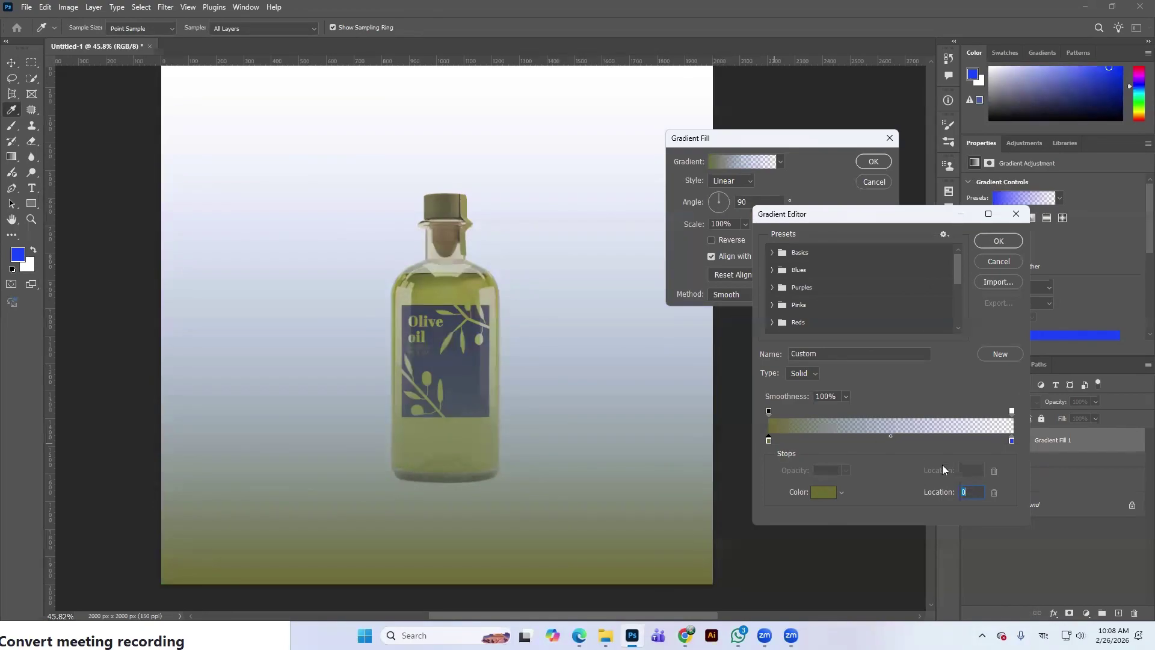
Step: Set the gradient's end colour stop to a bottle-sampled olive, brightened to #aaa02d
double_click(1012, 441)
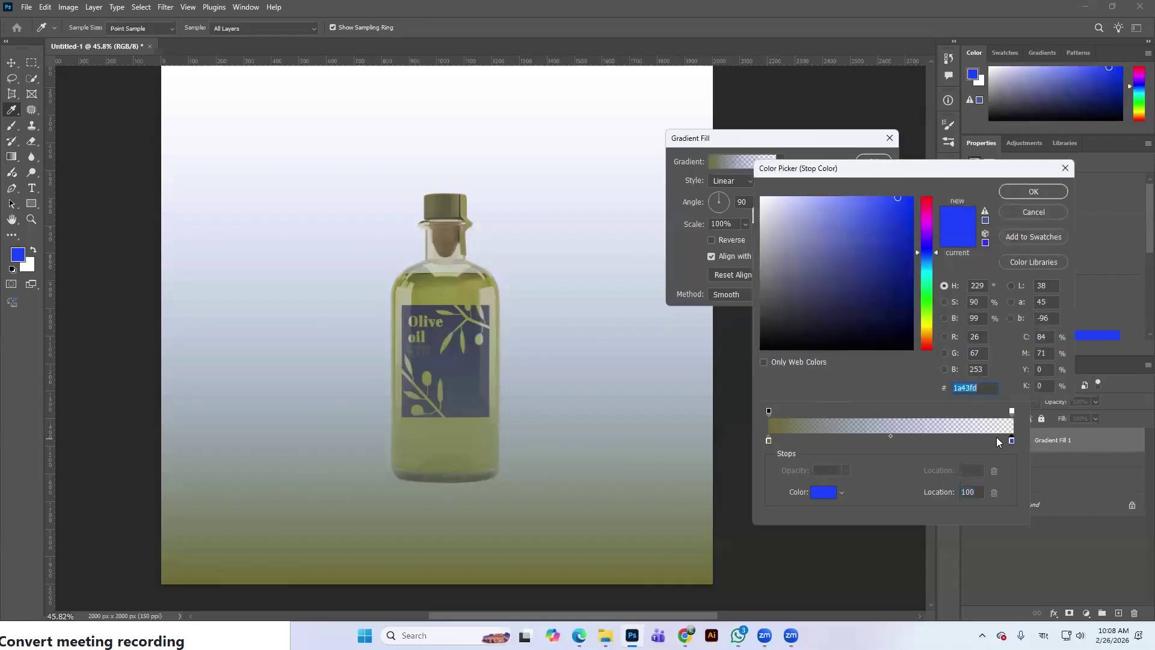
left_click(458, 430)
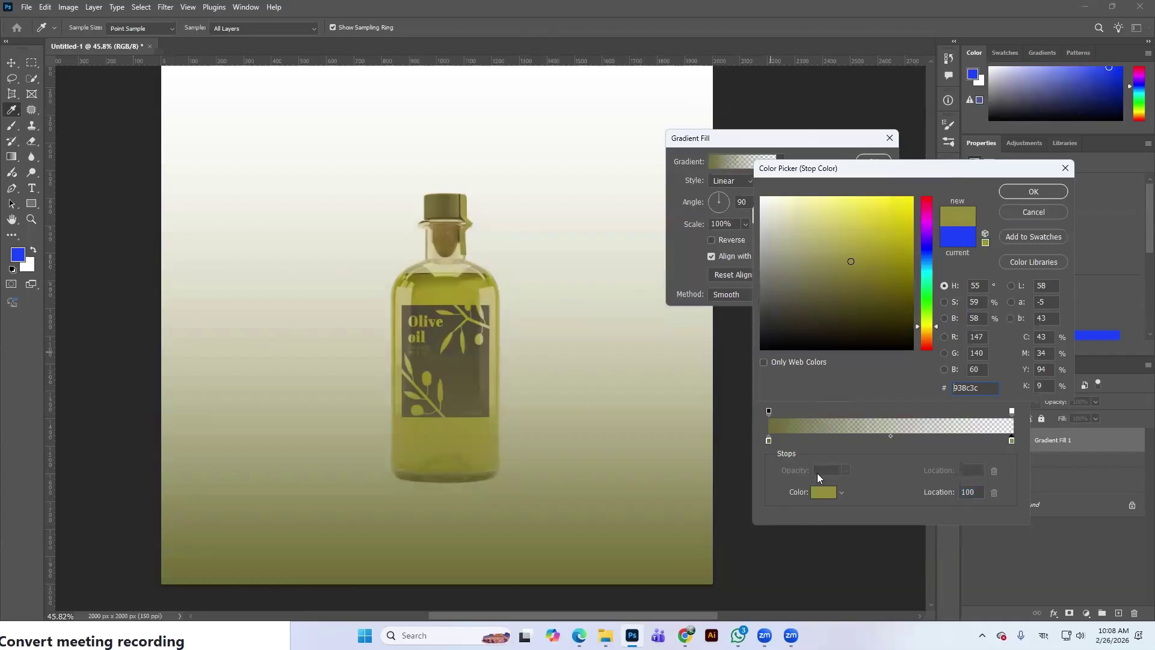
key("ctrl+a")
left_click_drag(964, 170, 849, 239)
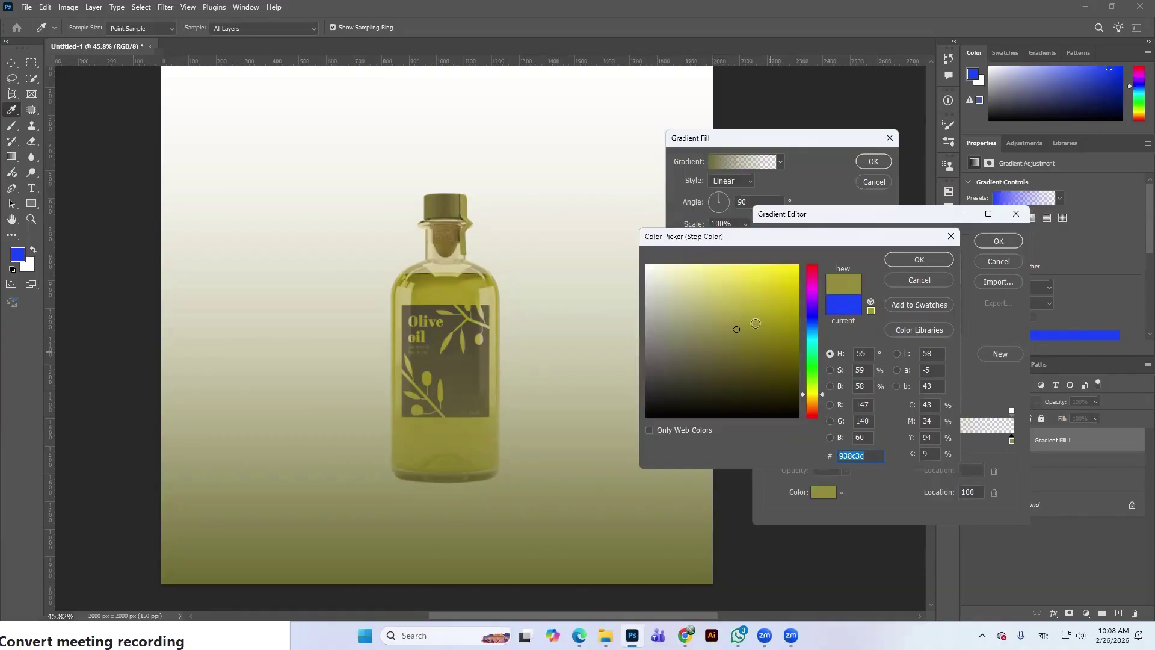
left_click_drag(739, 328, 756, 318)
left_click(919, 260)
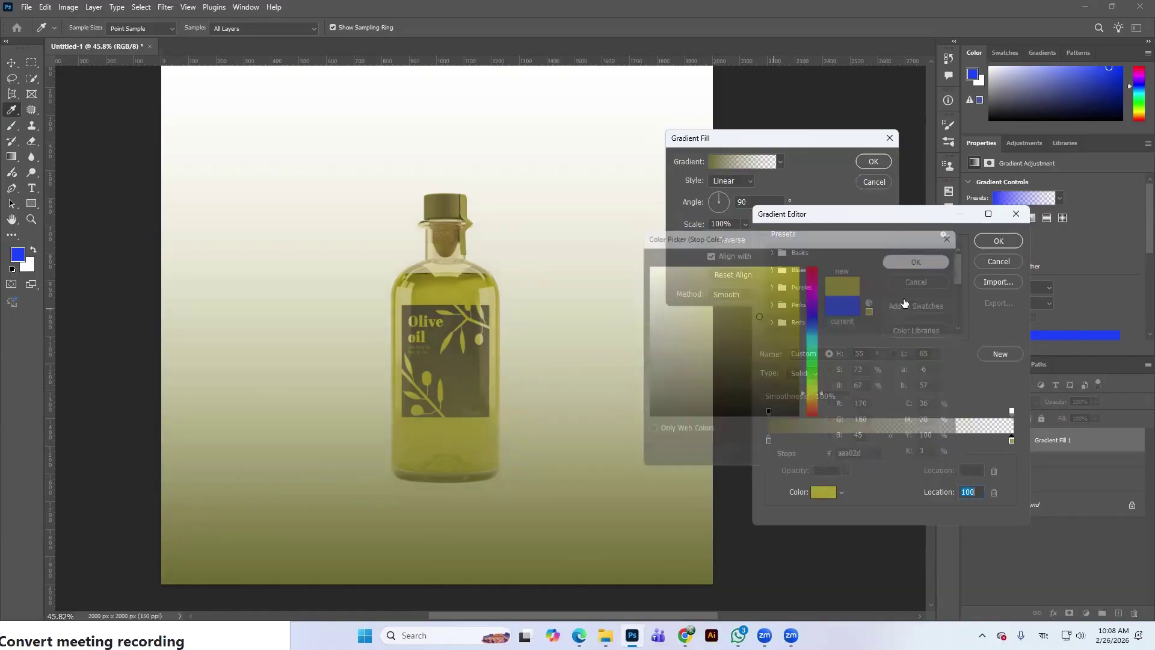
Step: Raise the gradient's end opacity stop to 100% and accept the edited gradient
left_click(1013, 413)
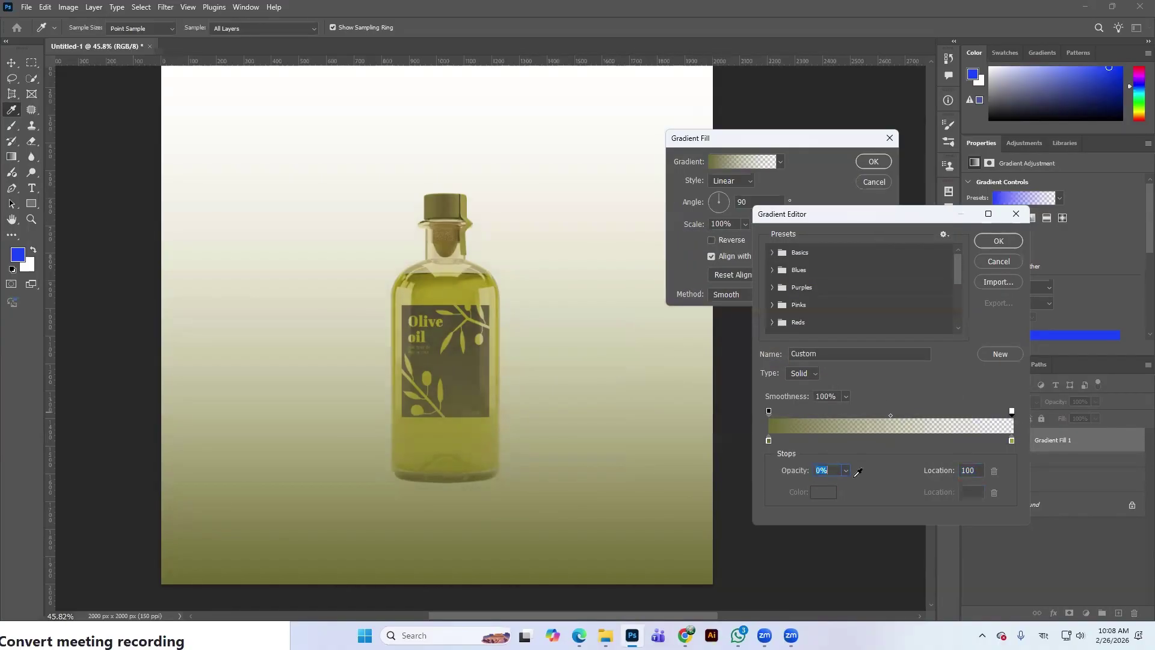
left_click(847, 470)
left_click_drag(844, 485, 927, 485)
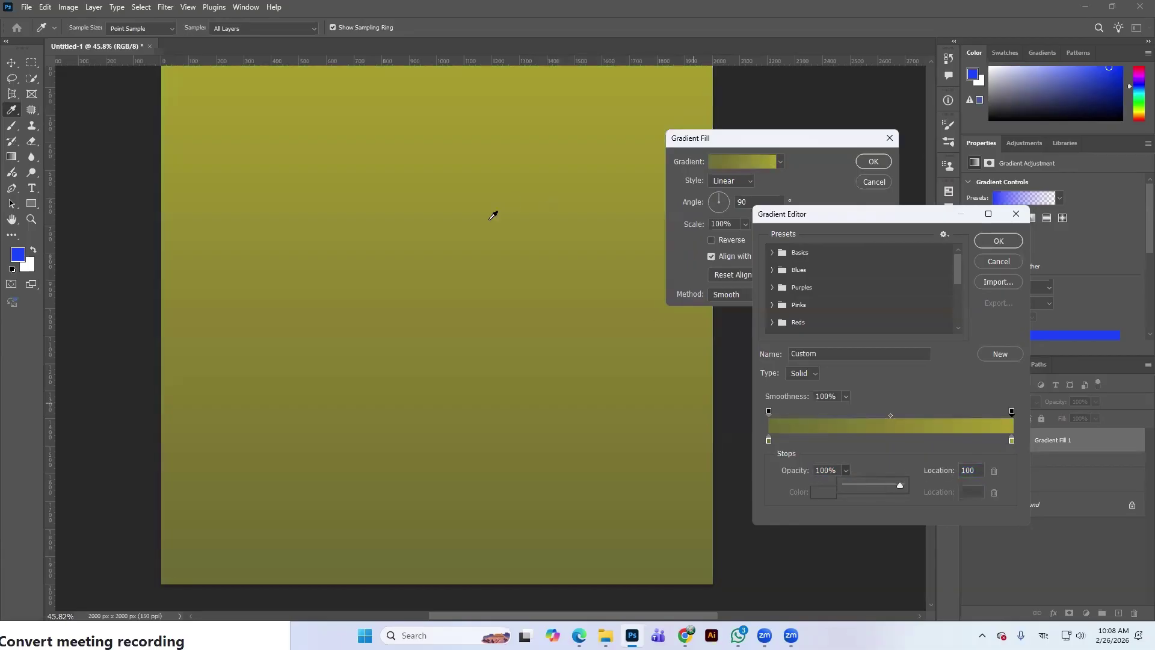
left_click(992, 241)
Step: Change the gradient fill's style to Radial and reverse it so the lighter olive sits in the centre
left_click(732, 180)
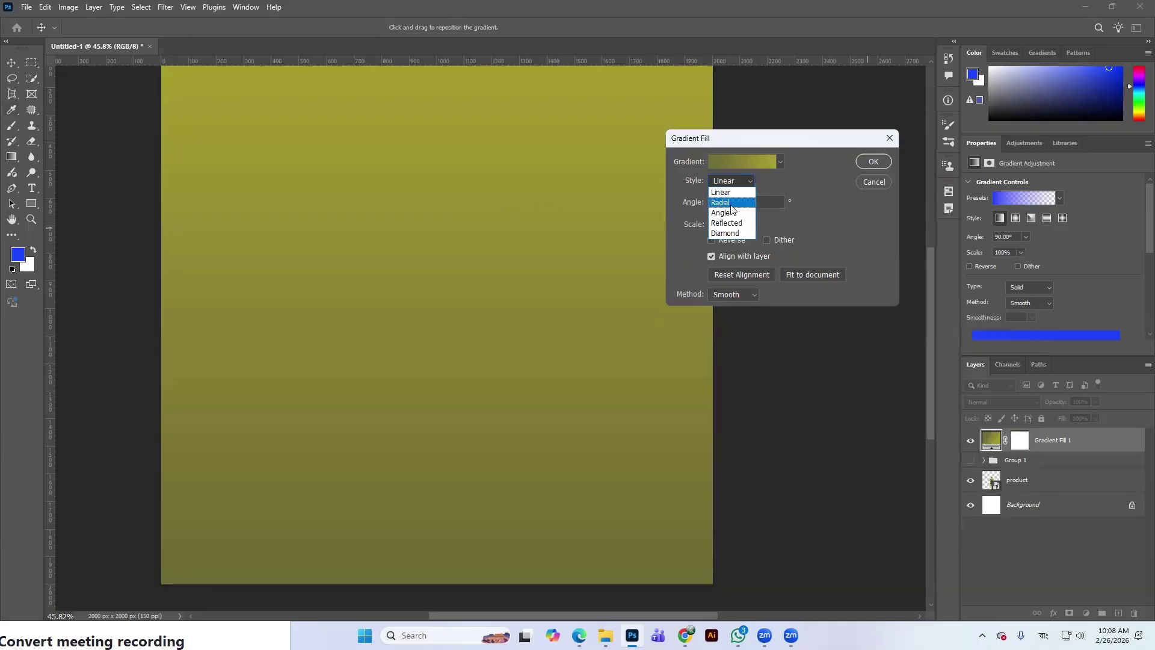
left_click(722, 202)
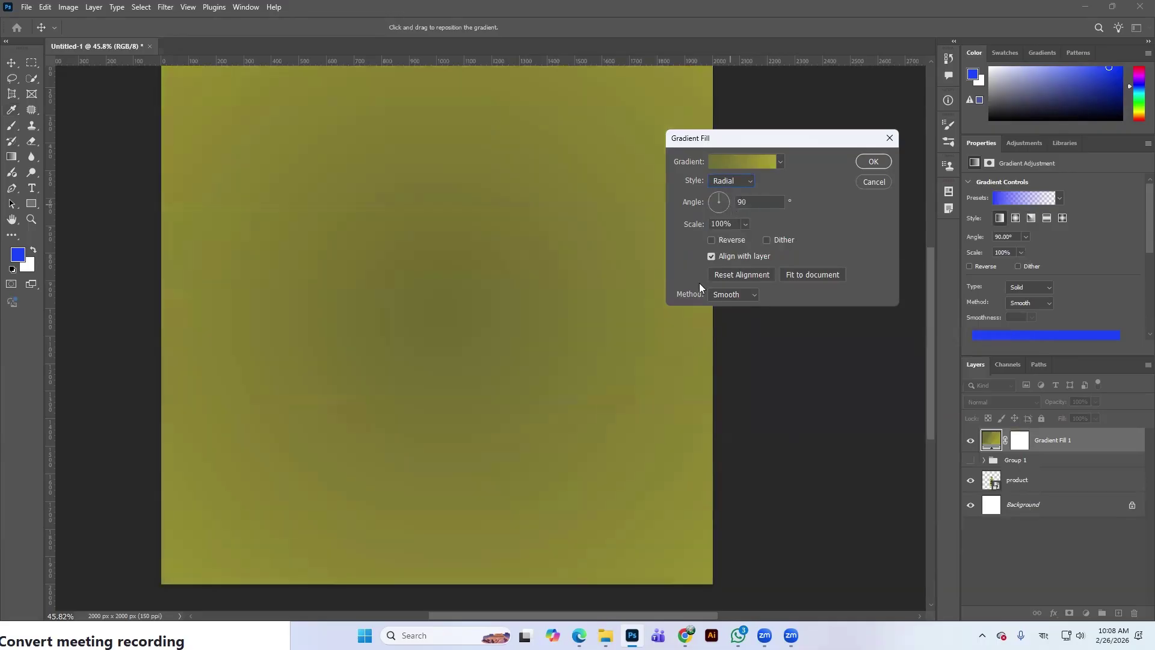
left_click(723, 239)
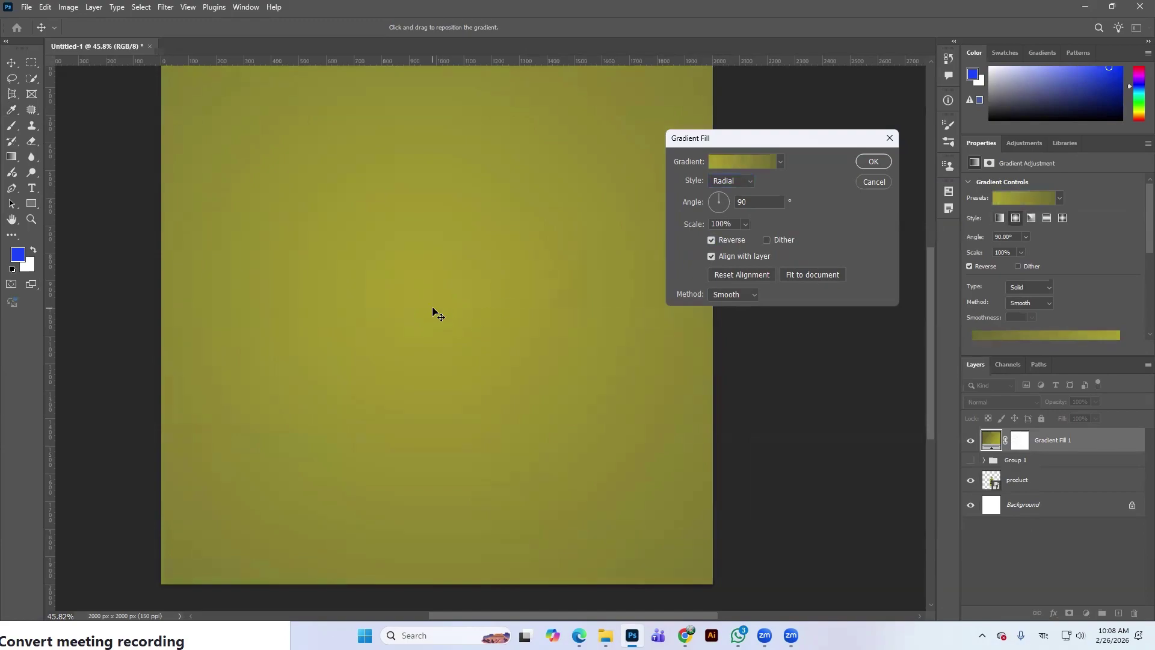
Step: Darken the gradient's starting colour stop to #4e4c21
left_click(743, 162)
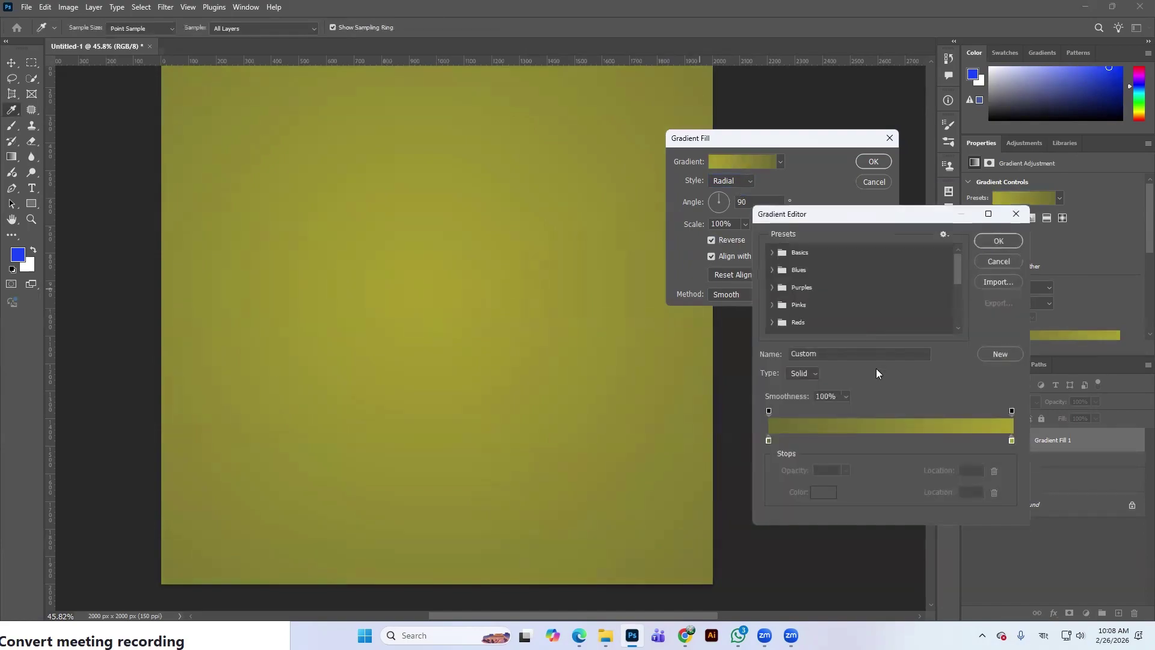
double_click(769, 440)
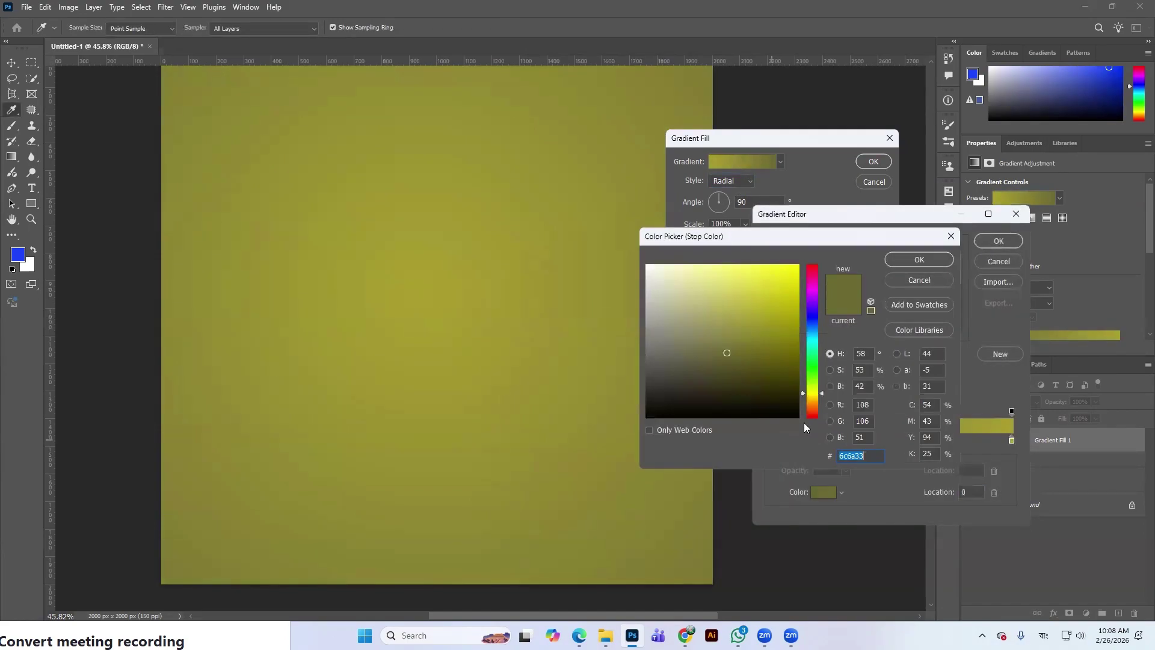
left_click(732, 366)
left_click_drag(731, 366, 734, 370)
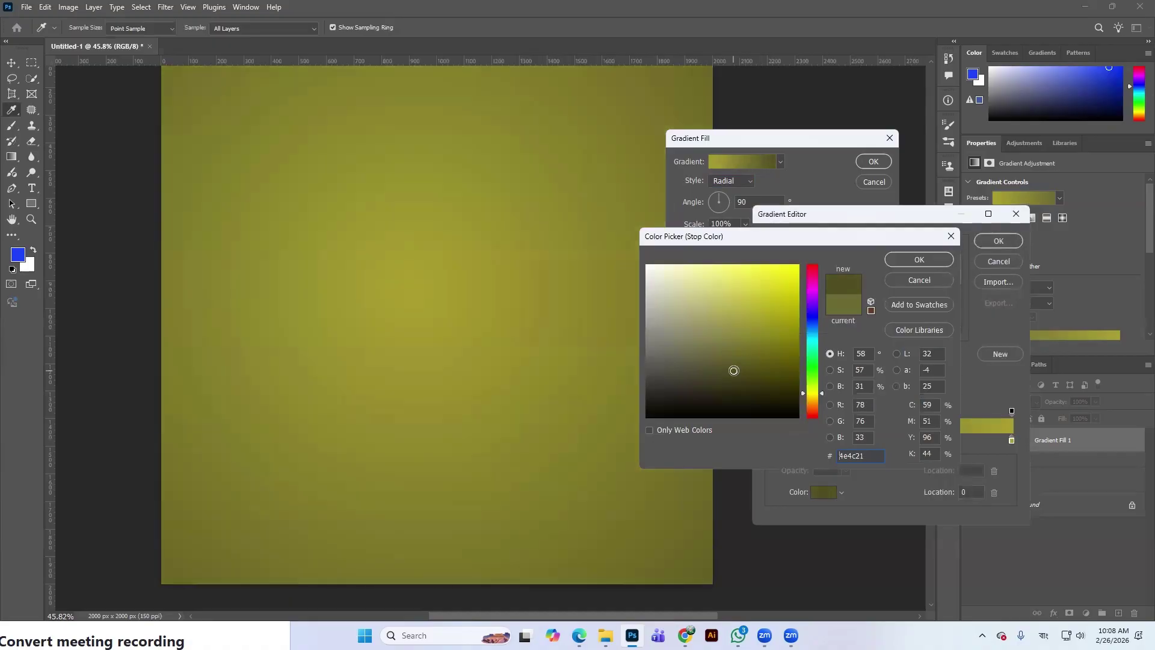
left_click(933, 260)
Step: Brighten the gradient's end colour stop to #bfb324 and accept the edited gradient fill
double_click(1011, 440)
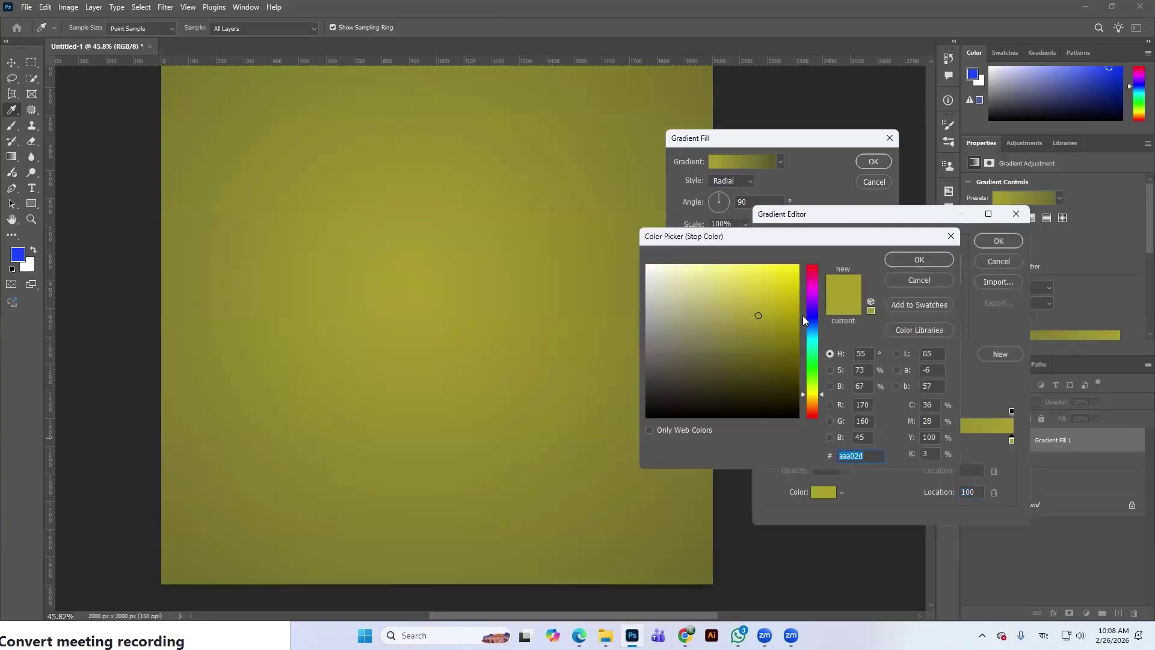
left_click_drag(761, 314, 769, 303)
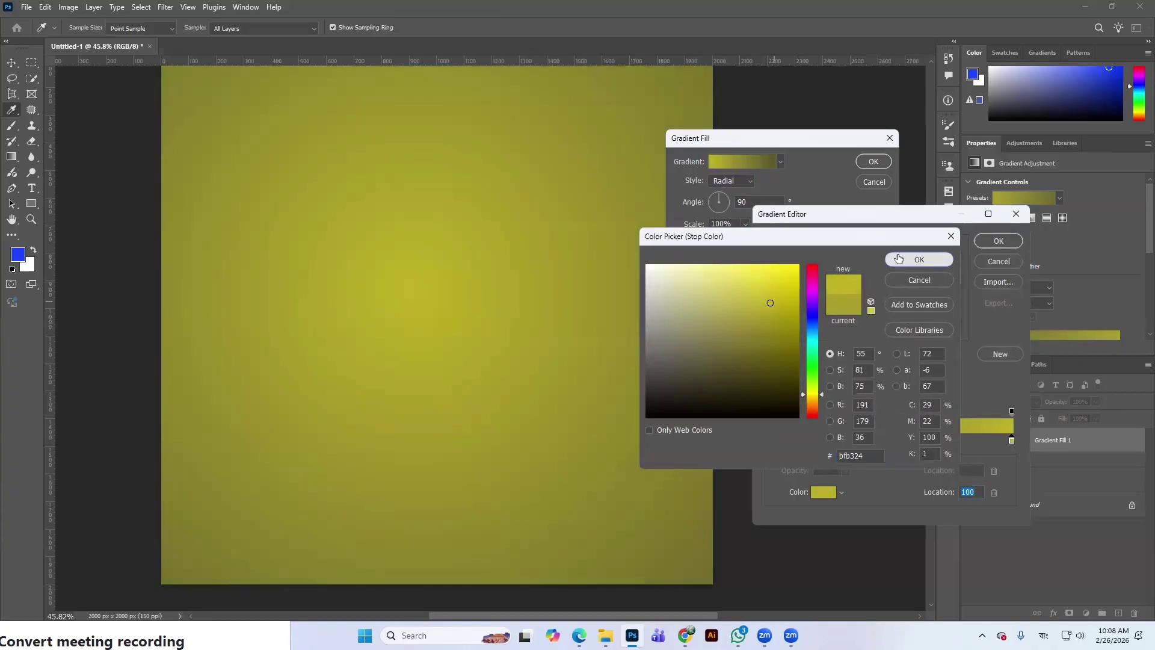
left_click(901, 259)
left_click(997, 241)
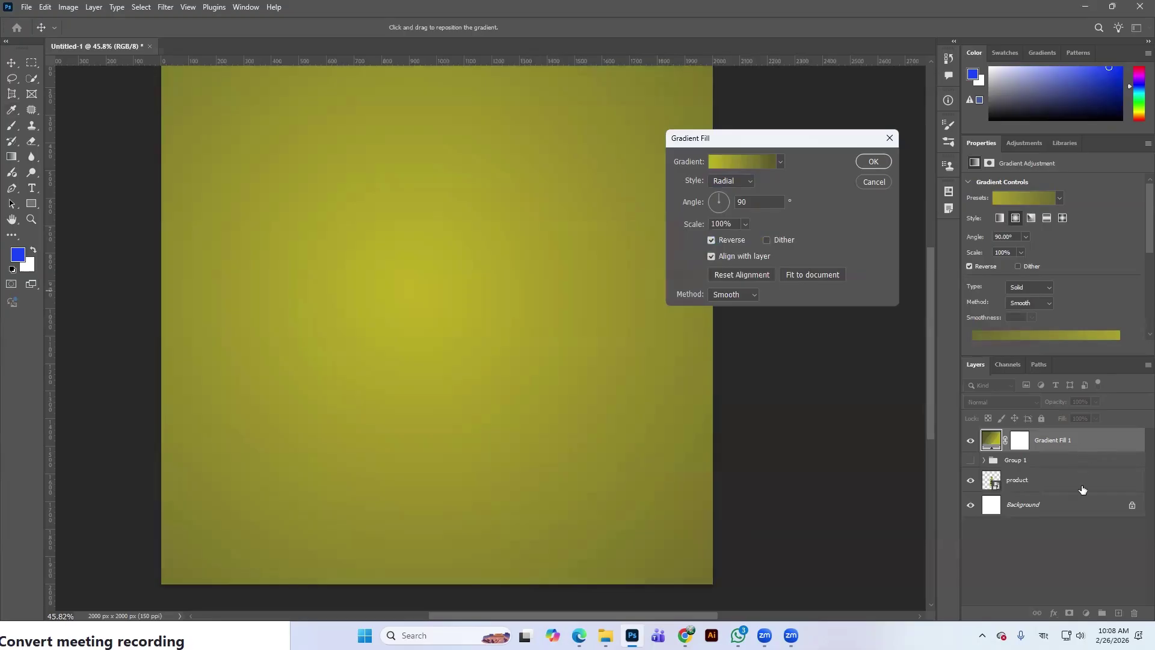
left_click(872, 161)
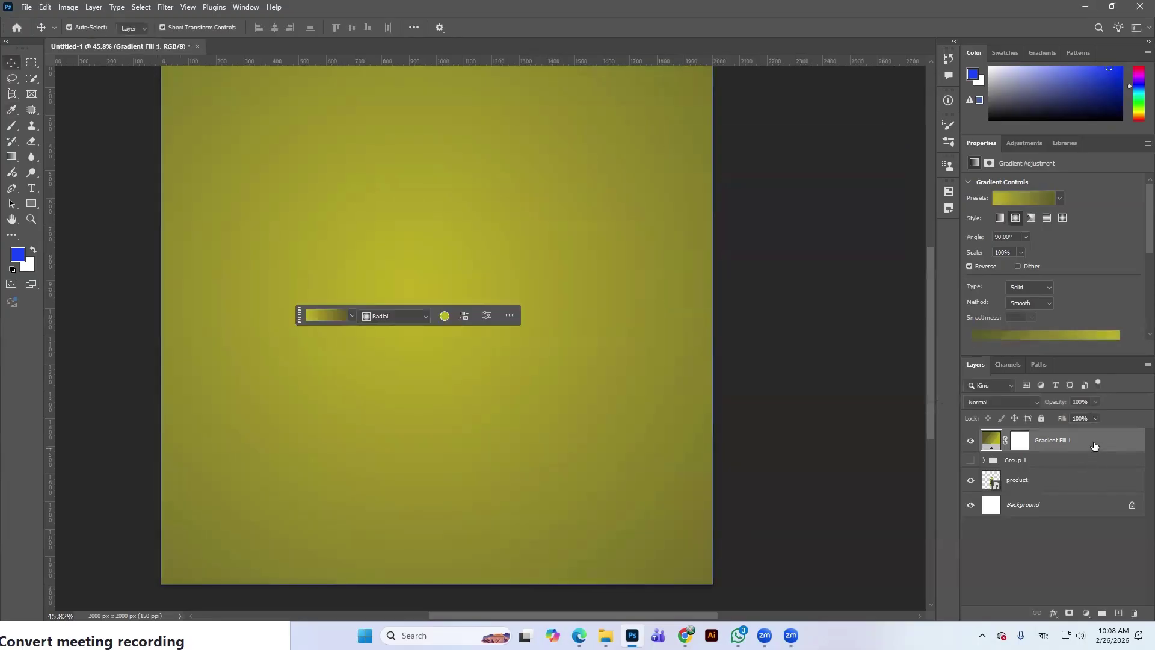
Step: Move the gradient fill layer beneath the product layer and centre the bottle horizontally on the canvas
left_click_drag(1092, 444, 1093, 487)
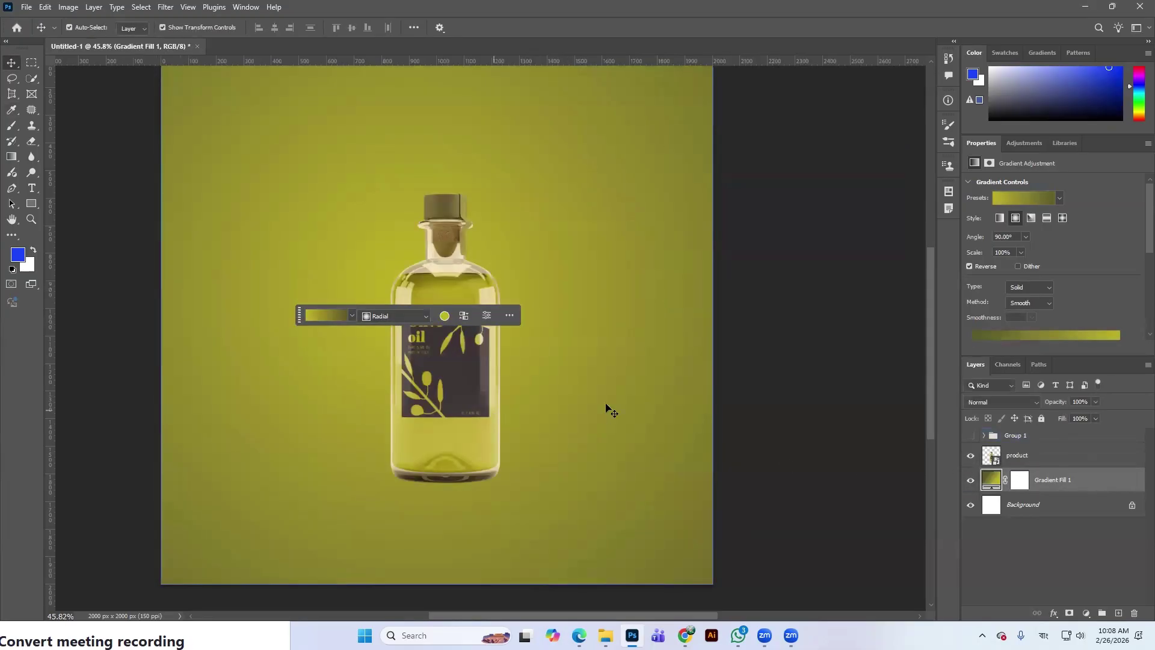
left_click_drag(559, 353, 666, 392)
left_click_drag(577, 495, 521, 463)
scroll(629, 459, "down", 2)
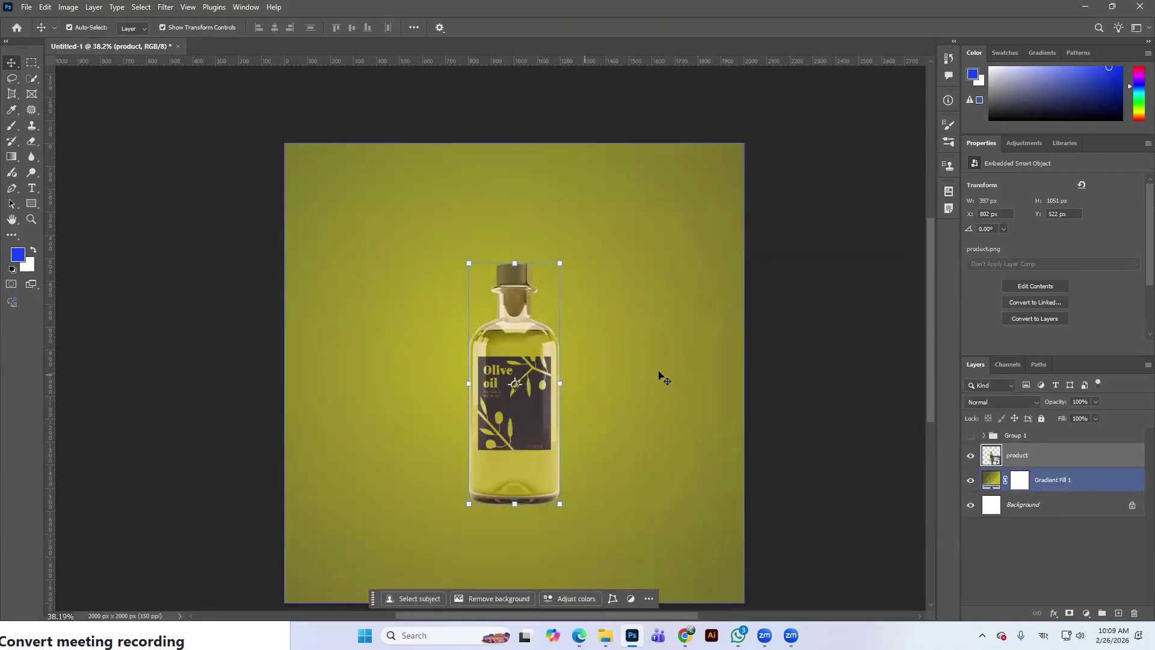
left_click(330, 433)
Step: Add a new empty layer directly beneath the product layer and name it shadow
scroll(598, 498, "up", 4)
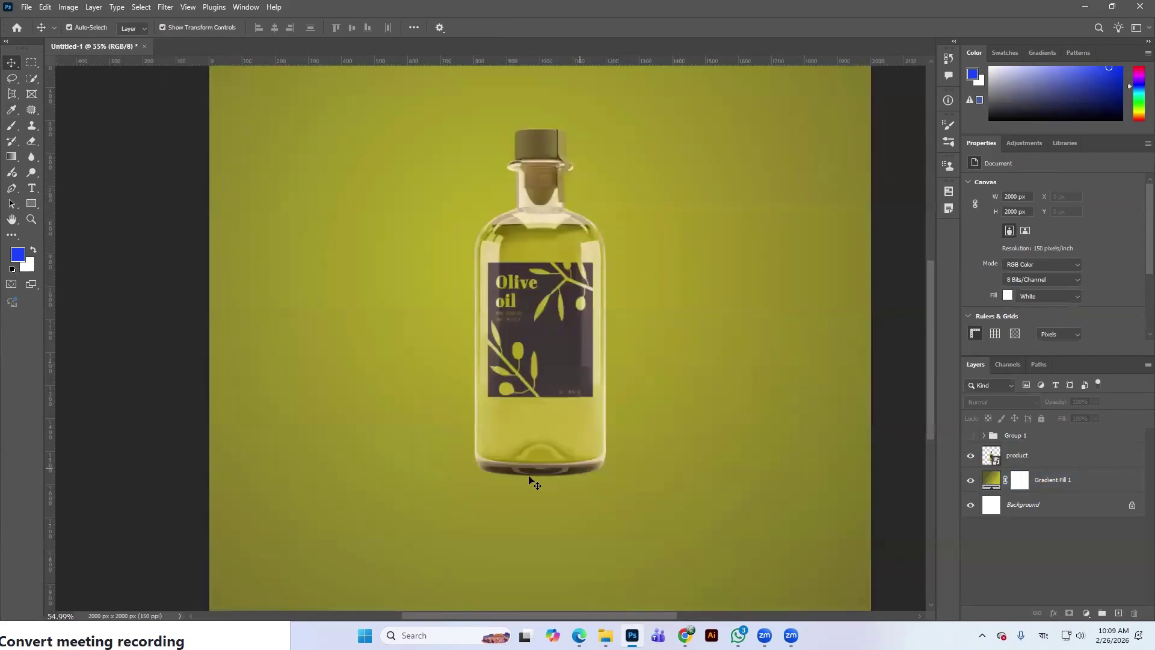
scroll(535, 482, "up", 3)
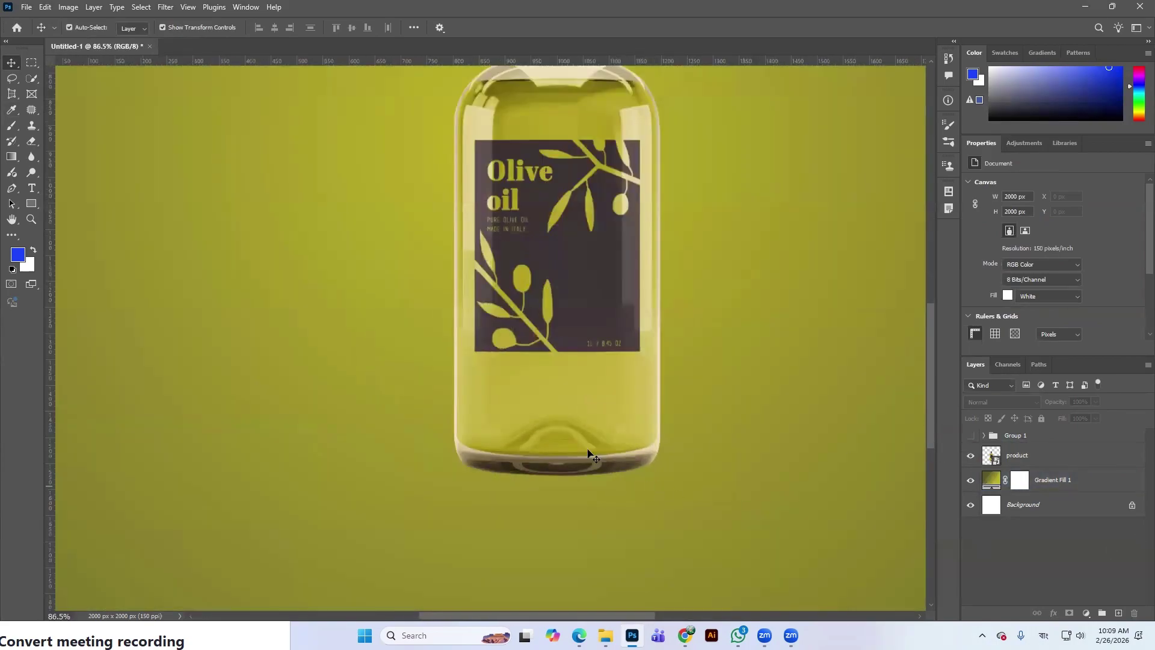
left_click(1042, 459)
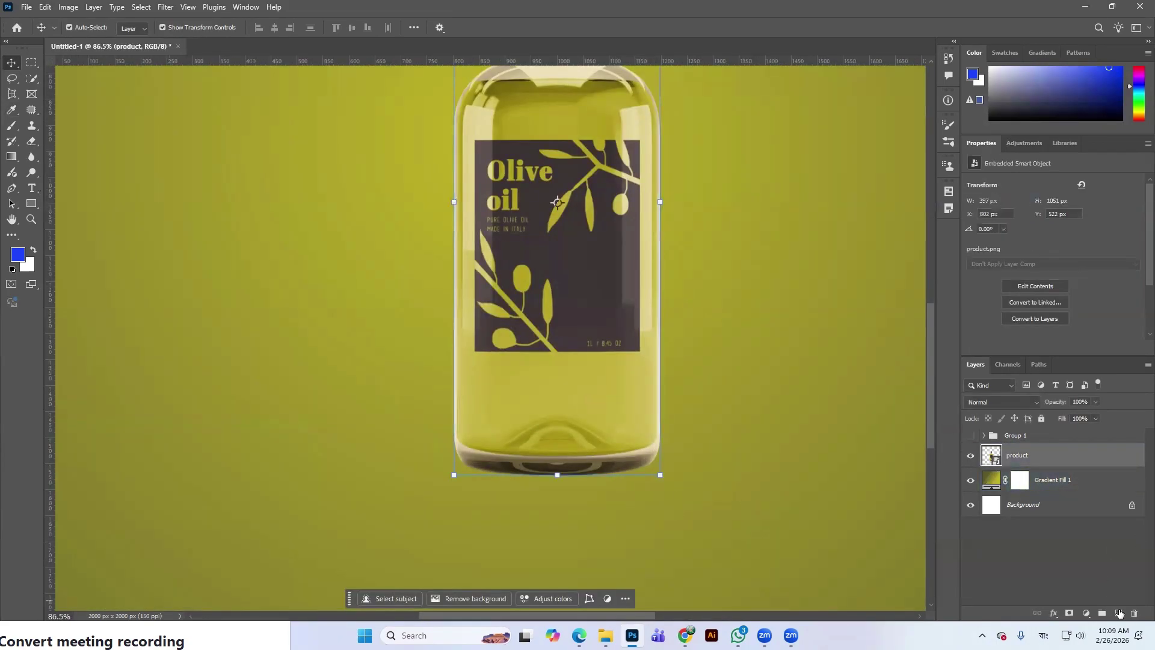
left_click(1119, 613, "ctrl")
double_click(1024, 480)
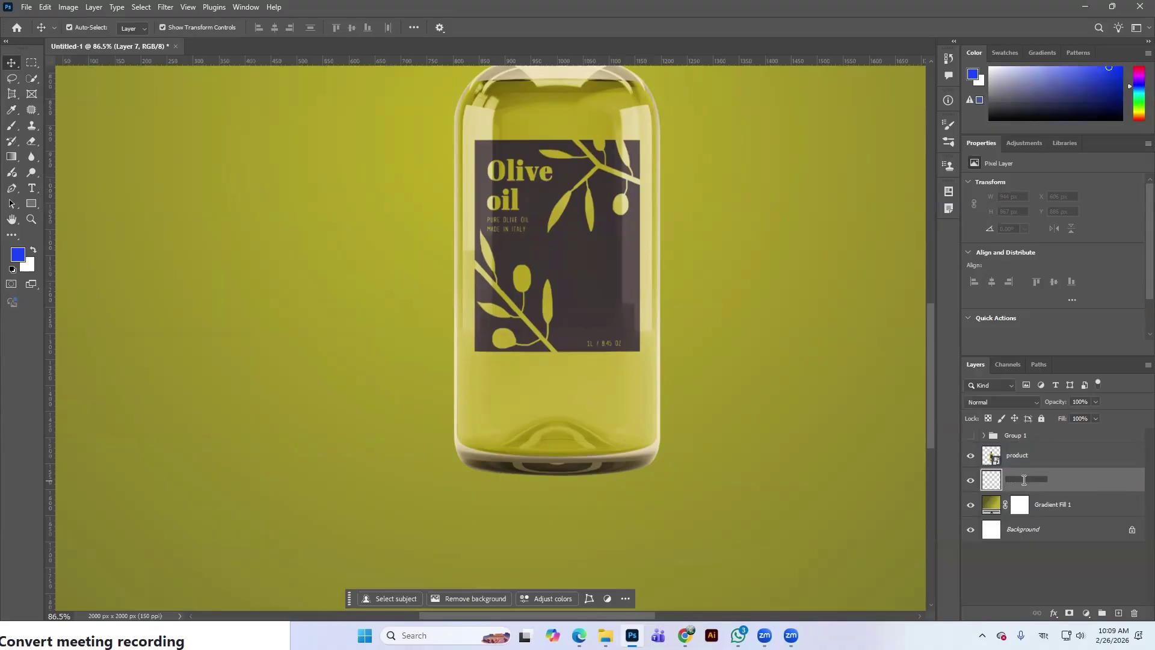
key("super+space")
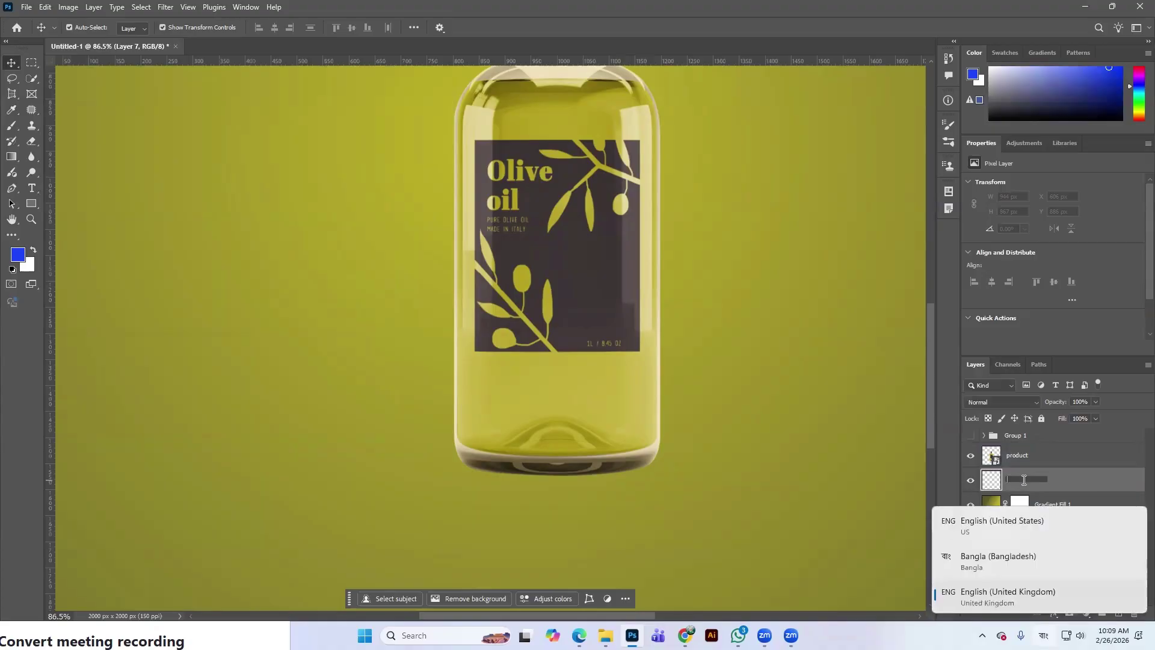
key("super+space")
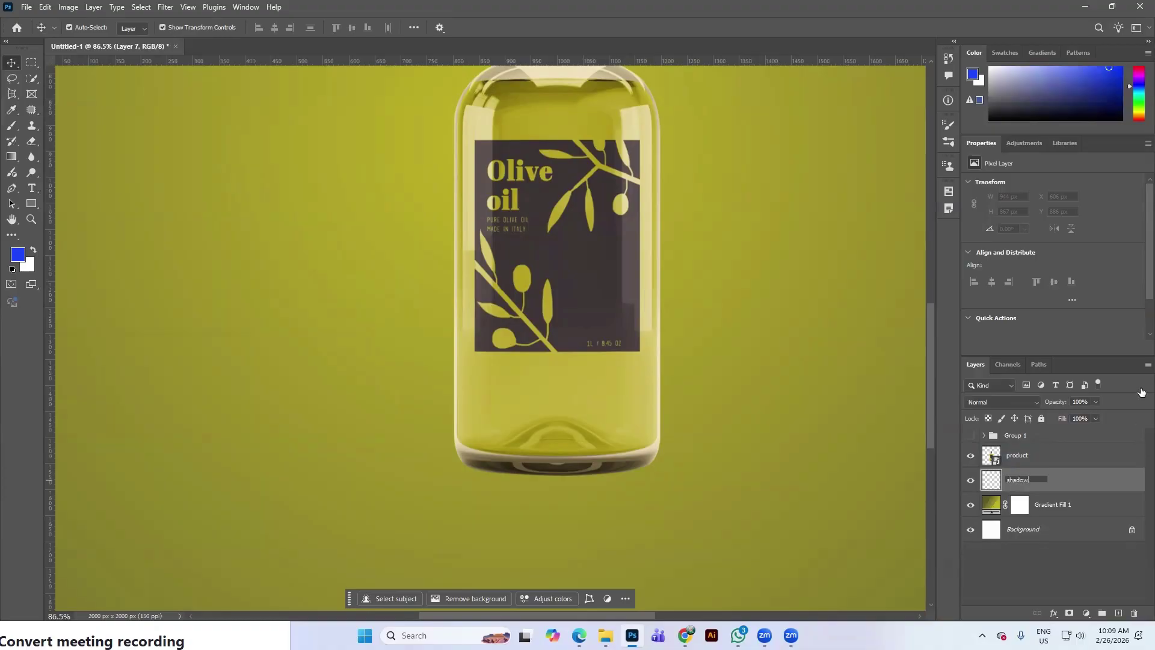
key("Return")
Step: Set the foreground colour to dark grey #3c3636 sampled from the bottle's label for the Brush tool
left_click(11, 110)
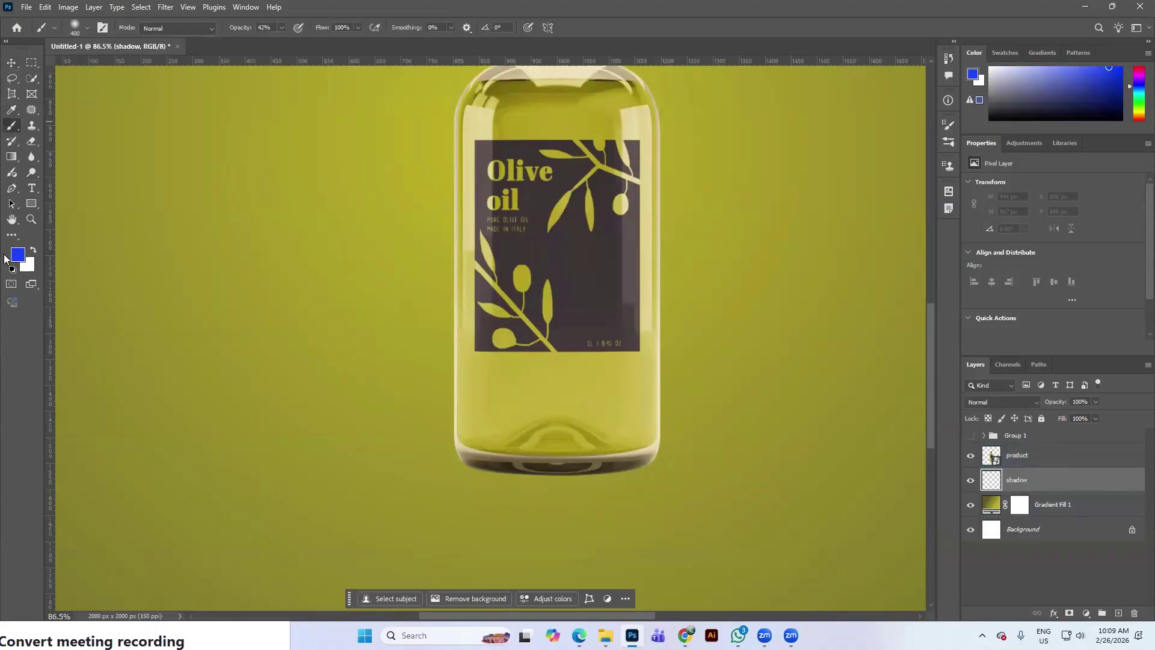
left_click(18, 254)
left_click(583, 285)
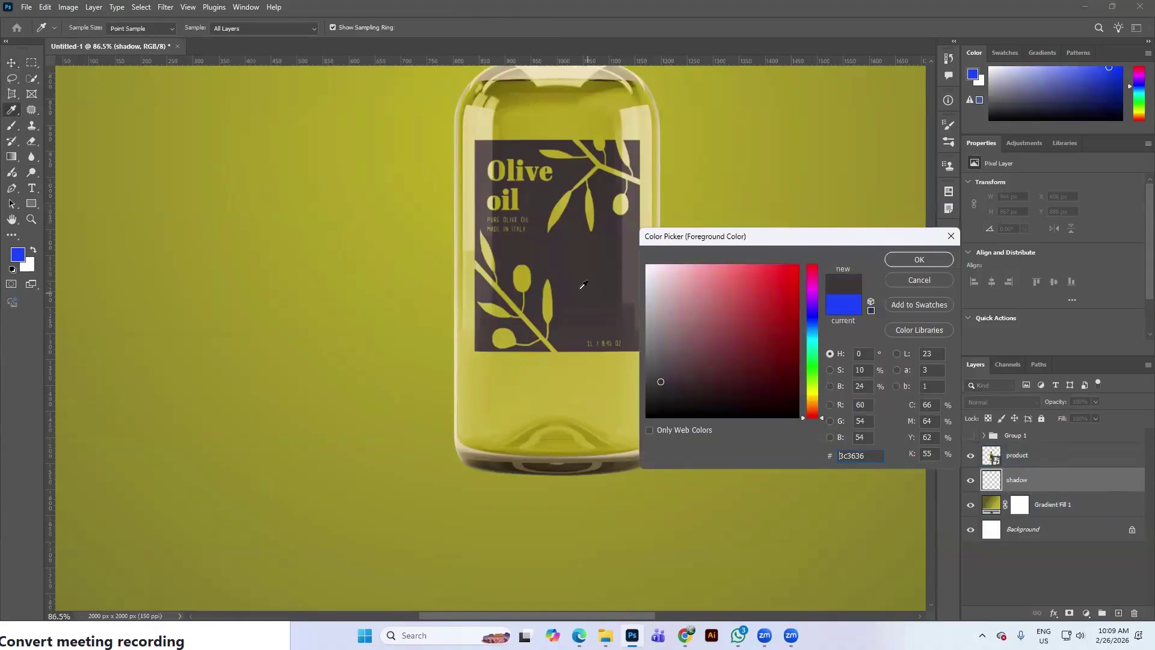
left_click(919, 259)
key("b")
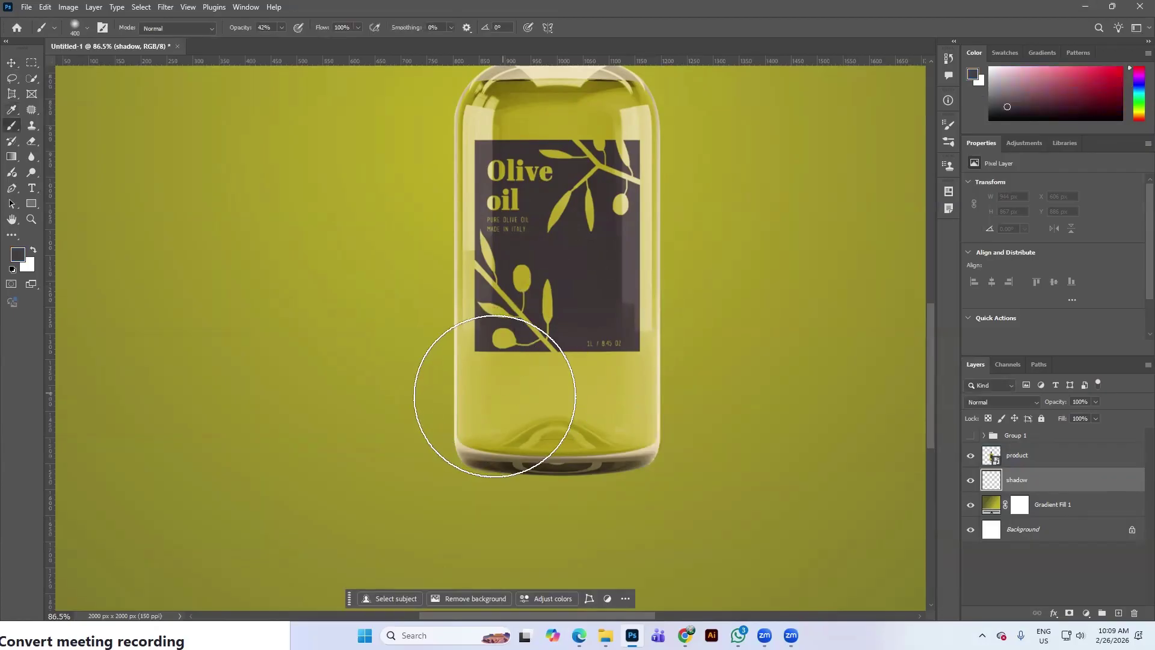
Step: Flatten the soft round brush tip into a thin ellipse, reduce it to 70 px and paint a contact shadow along the bottle's base
left_click(77, 25)
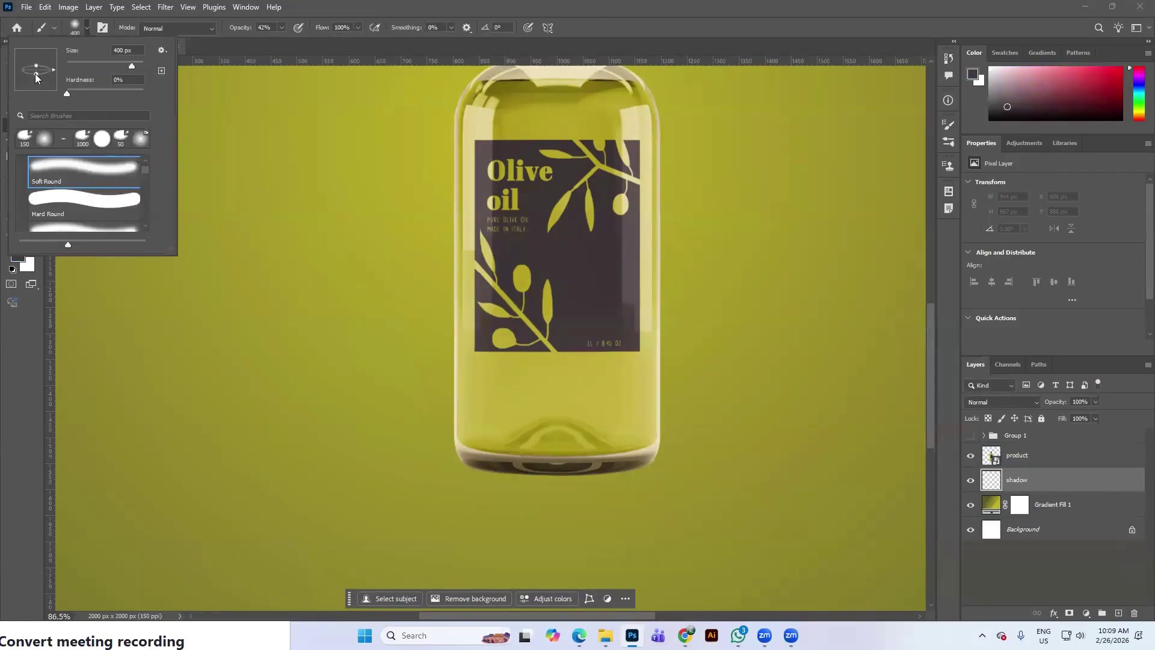
left_click_drag(35, 86, 35, 72)
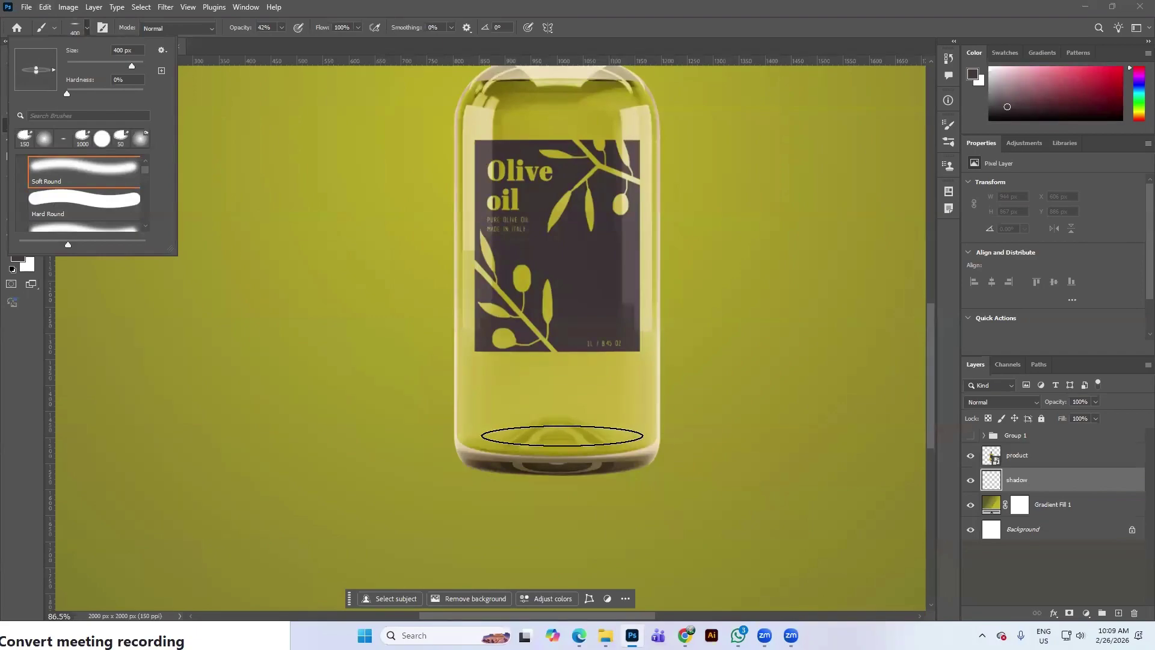
left_click(563, 395)
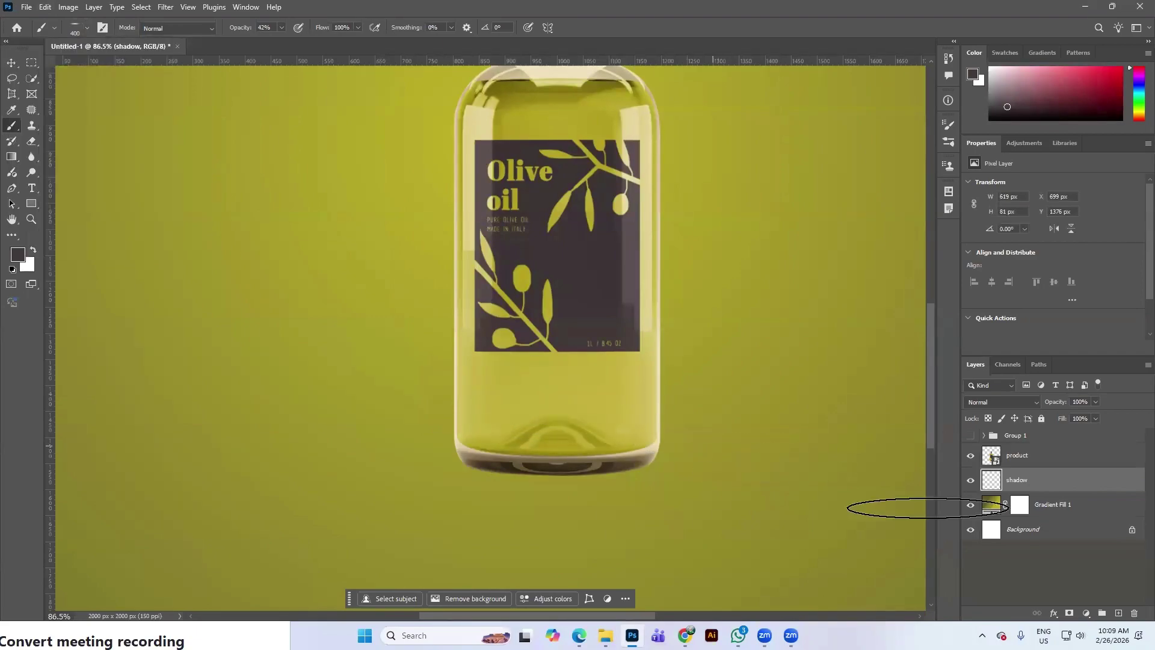
key("bracketleft")
key("bracketleft")
key("bracketleft")
key("bracketleft")
key("bracketleft")
key("bracketleft")
key("bracketleft")
key("bracketleft")
key("bracketleft")
key("bracketleft")
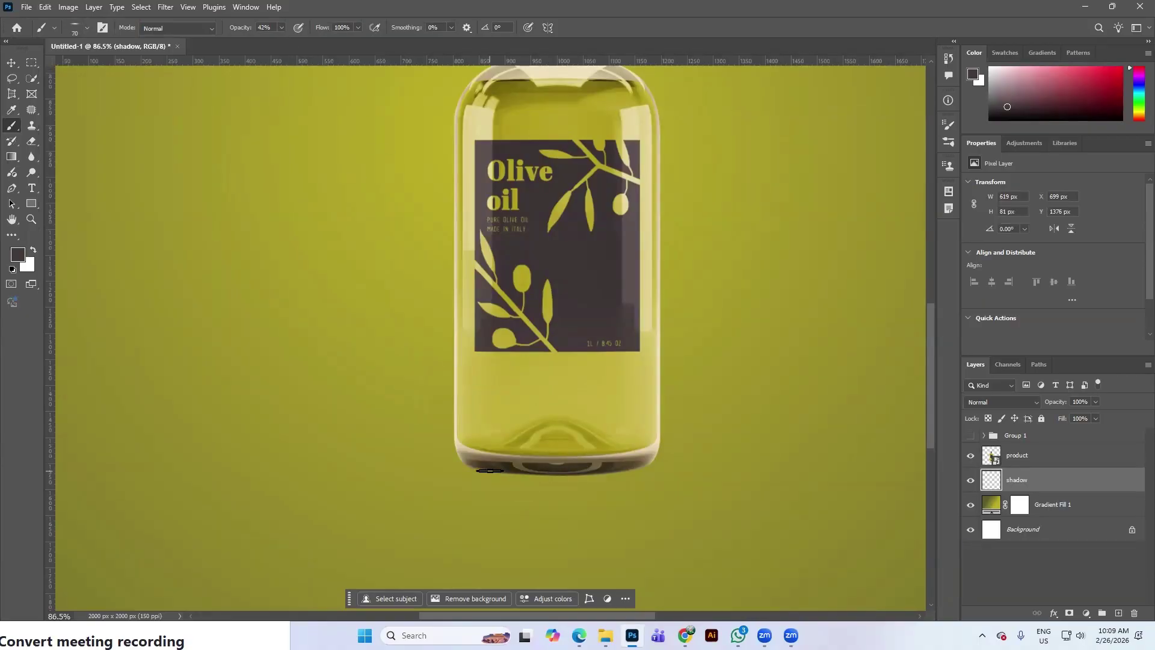
scroll(489, 469, "up", 3)
mouse_move(475, 466)
left_mouse_down()
mouse_move(668, 474)
mouse_move(698, 451)
mouse_move(678, 470)
mouse_move(617, 478)
mouse_move(485, 470)
left_mouse_up()
scroll(662, 470, "down", 4)
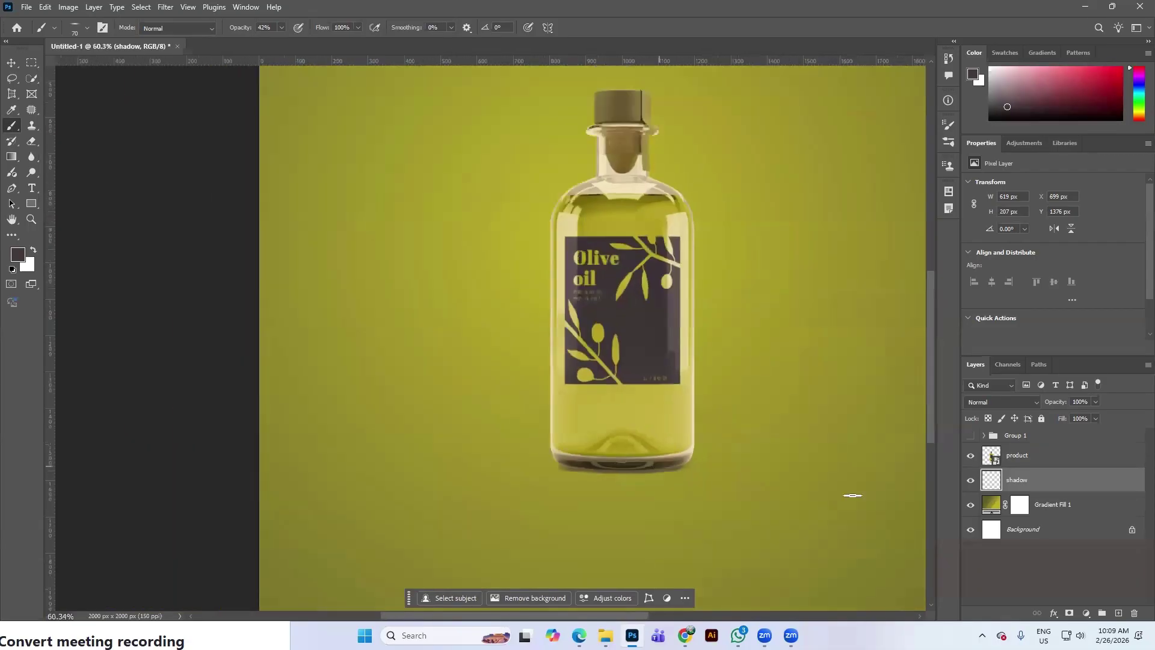
Step: Compare the bottle's base with the shadow layer hidden and shown
left_click(971, 480)
left_click(971, 480)
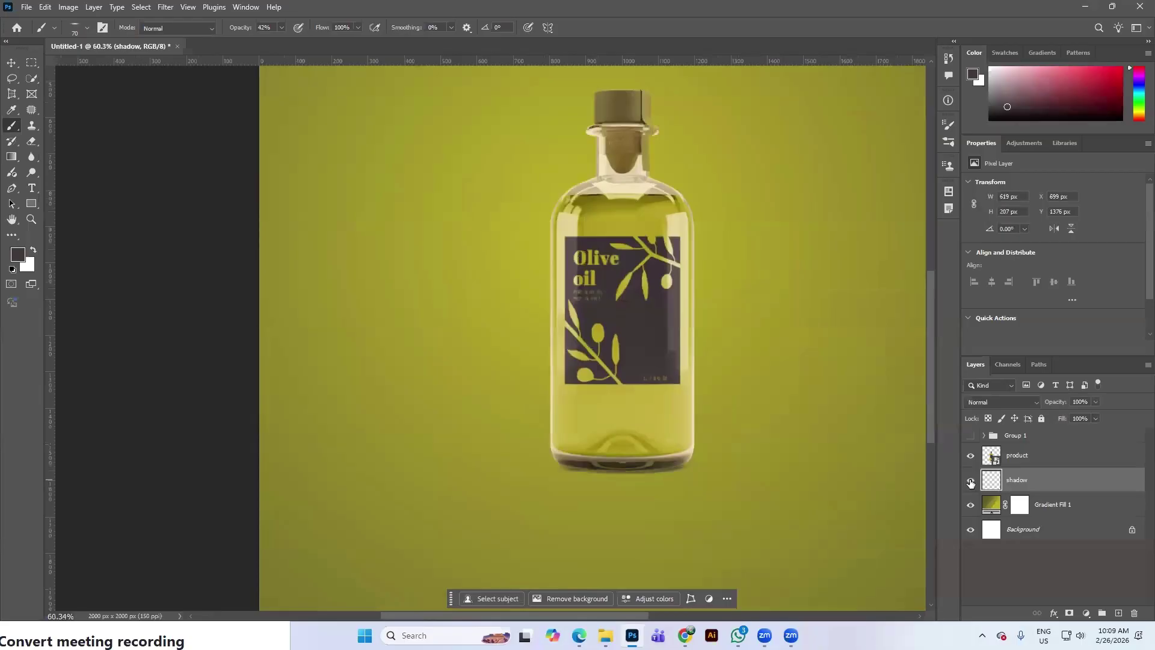
left_click(971, 481)
left_click(971, 480)
left_click(970, 481)
left_click(970, 480)
Step: Enlarge the flattened brush to 800 px and paint a wide soft shadow on the ground beneath the bottle
key("bracketright")
key("bracketright")
key("bracketright")
key("bracketright")
key("bracketright")
key("bracketright")
key("bracketright")
key("bracketright")
key("bracketright")
key("bracketright")
key("bracketright")
key("bracketright")
key("bracketright")
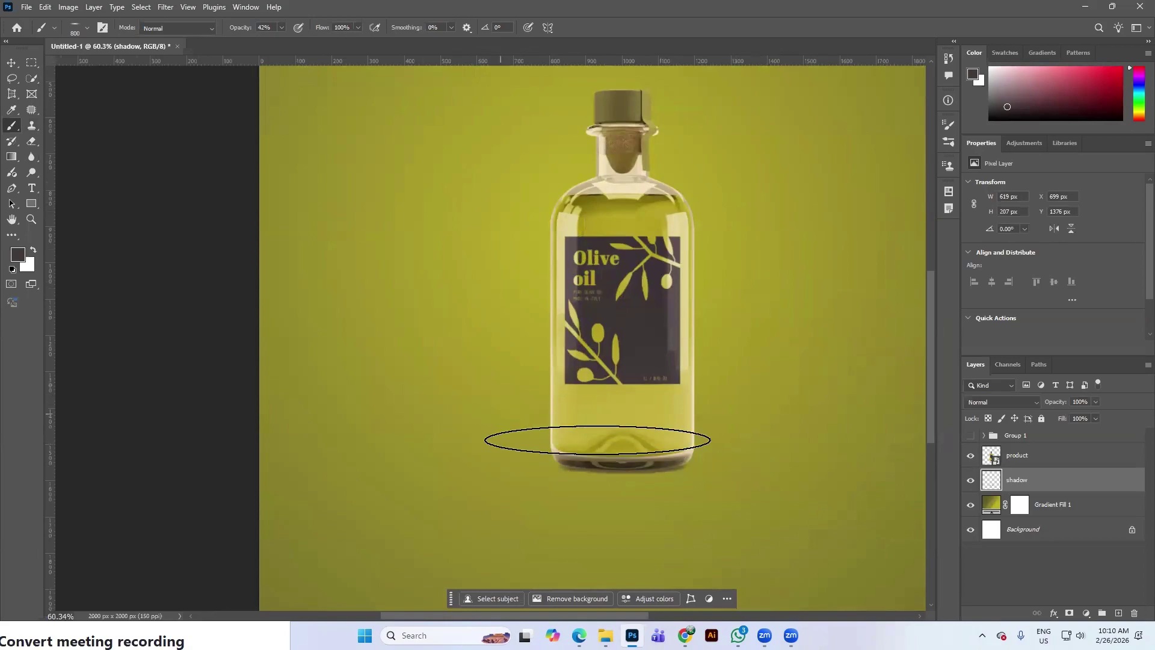
scroll(597, 421, "down", 2)
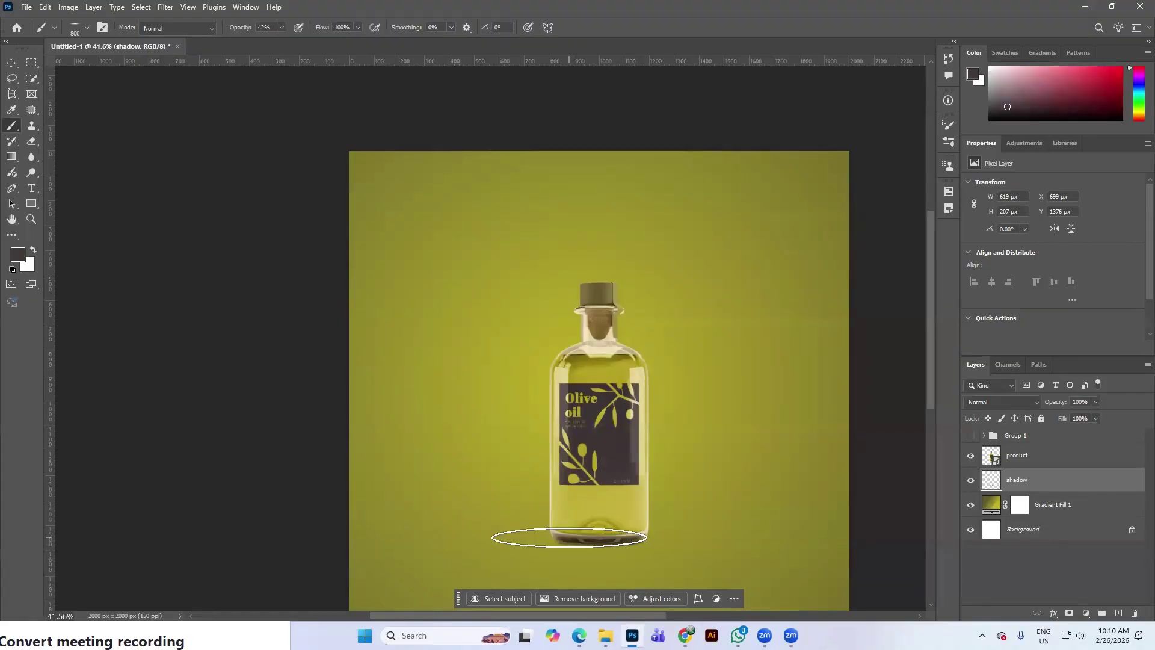
mouse_move(570, 538)
left_mouse_down()
mouse_move(500, 538)
mouse_move(579, 537)
left_mouse_up()
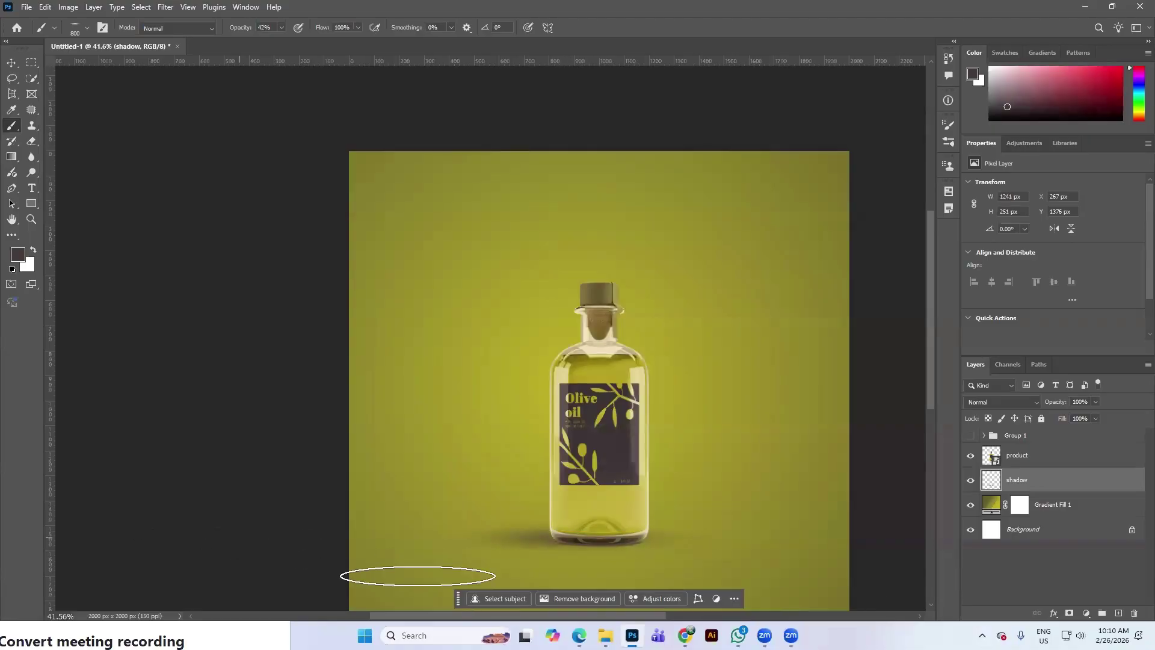
Step: Examine the bottle and its ground shadow against the whole poster at different zoom levels with nothing selected
key("v")
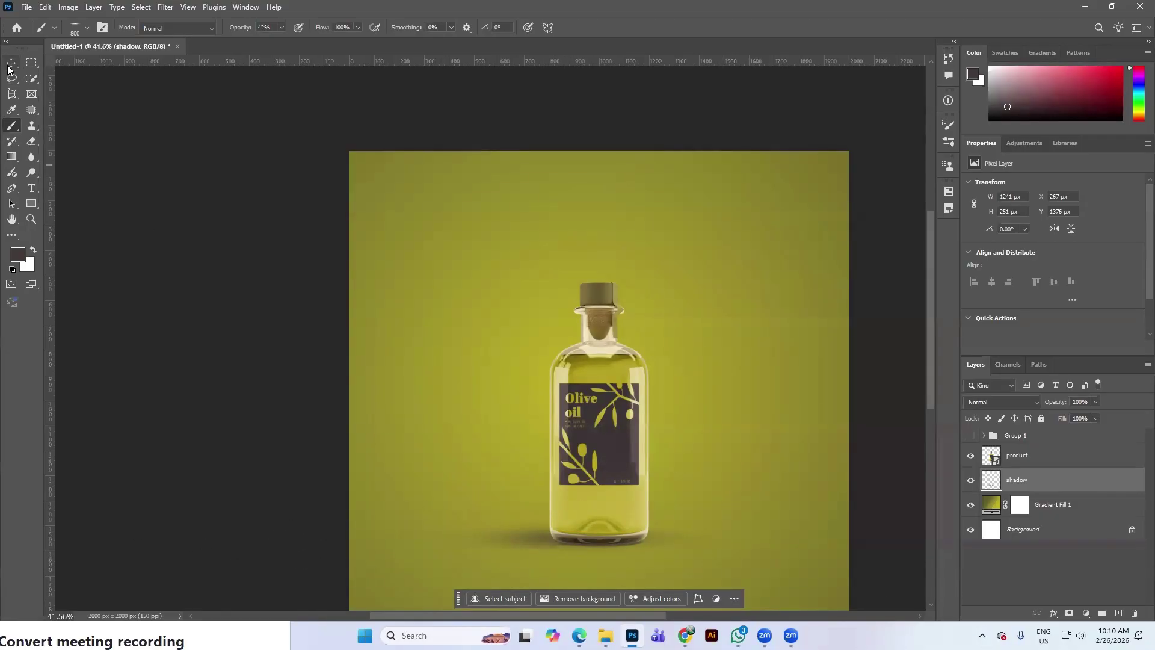
scroll(569, 379, "down", 3)
scroll(791, 594, "down", 1)
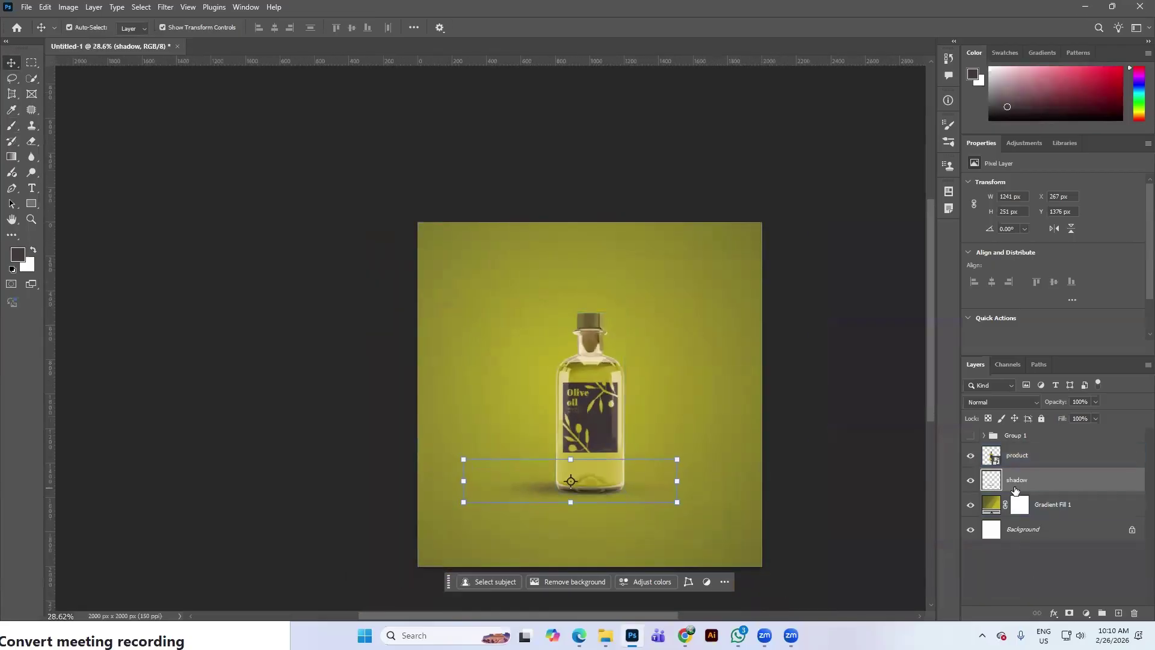
left_click(816, 444)
scroll(662, 400, "up", 7)
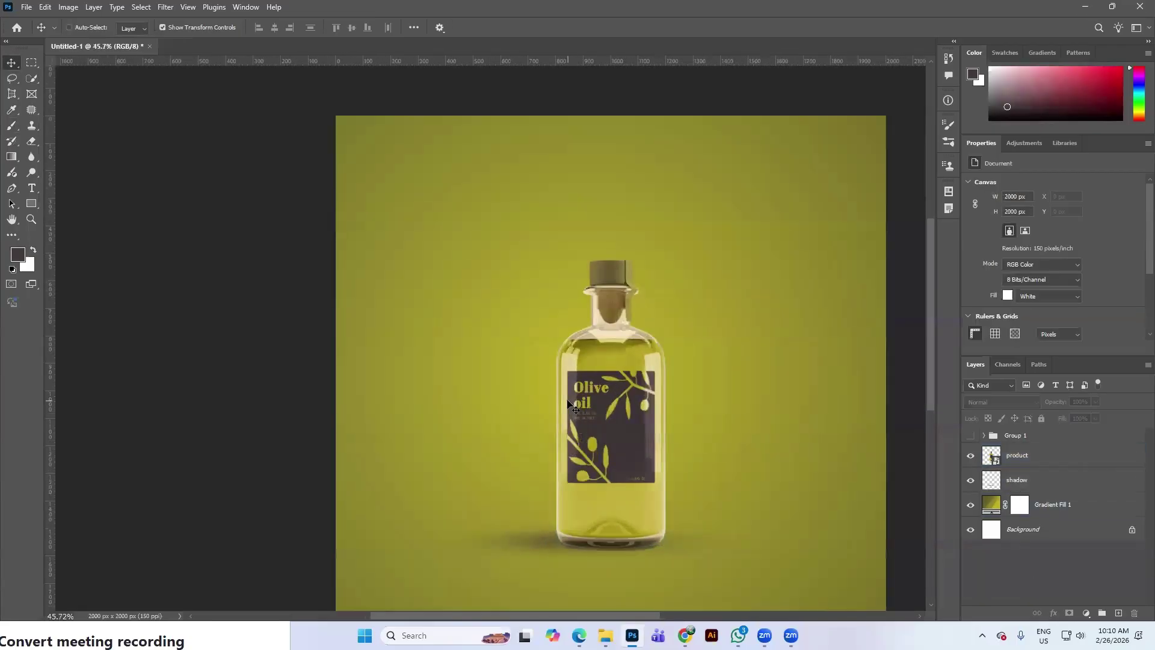
left_click(644, 391)
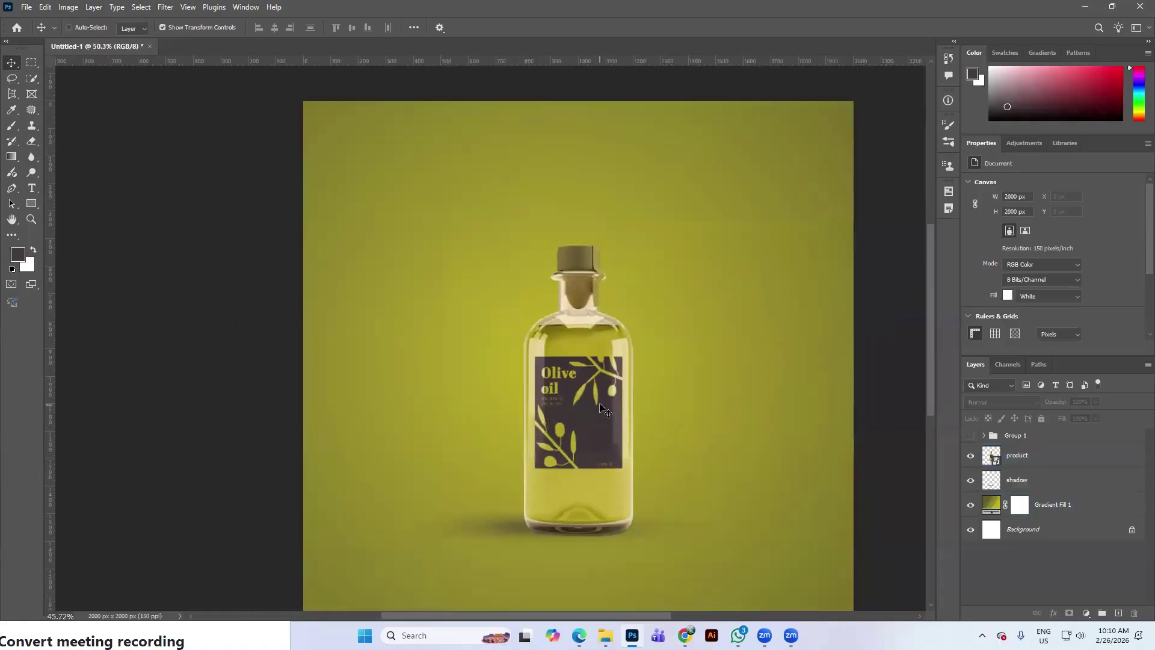
scroll(621, 314, "down", 2)
left_click(620, 310, "ctrl")
left_click(575, 310, "ctrl")
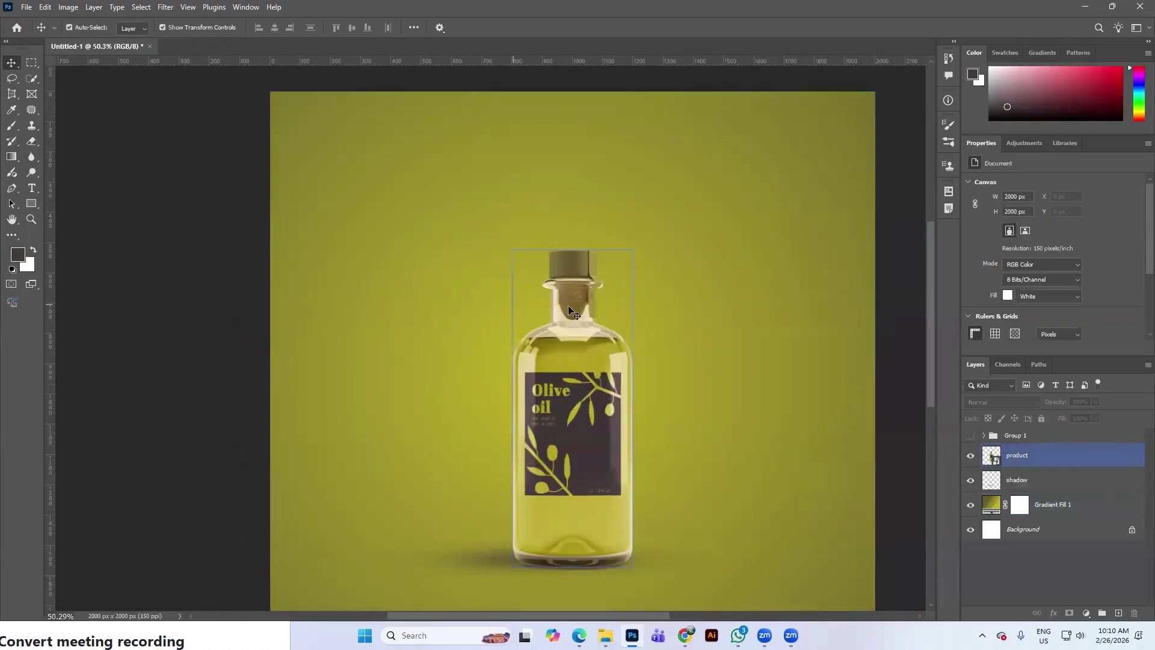
scroll(588, 279, "down", 3)
left_click(761, 416)
left_click_drag(761, 415, 724, 406)
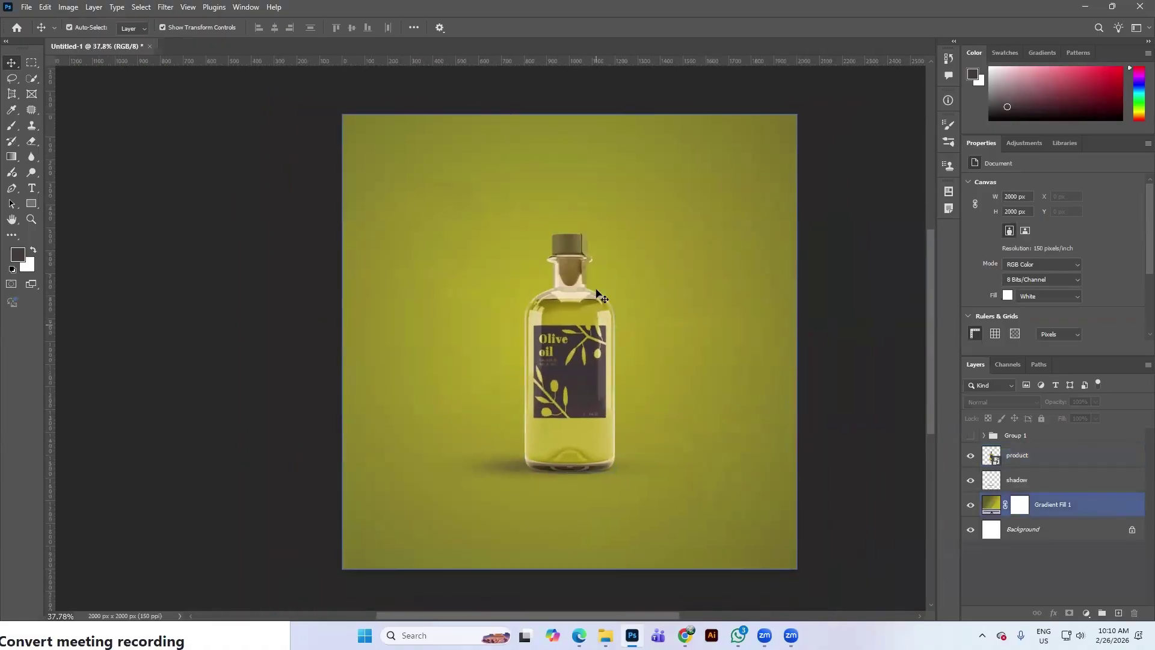
Step: Select the olive oil bottle and duplicate its product layer
left_click(596, 325)
left_click(601, 330)
left_click(599, 328)
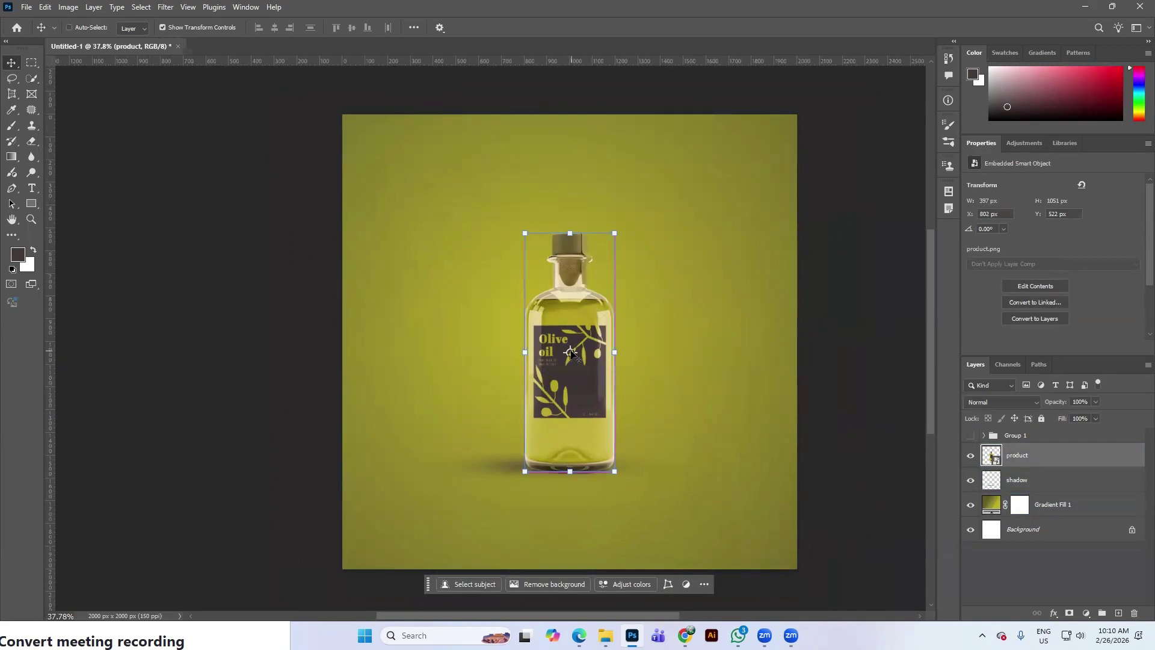
key("ctrl+j")
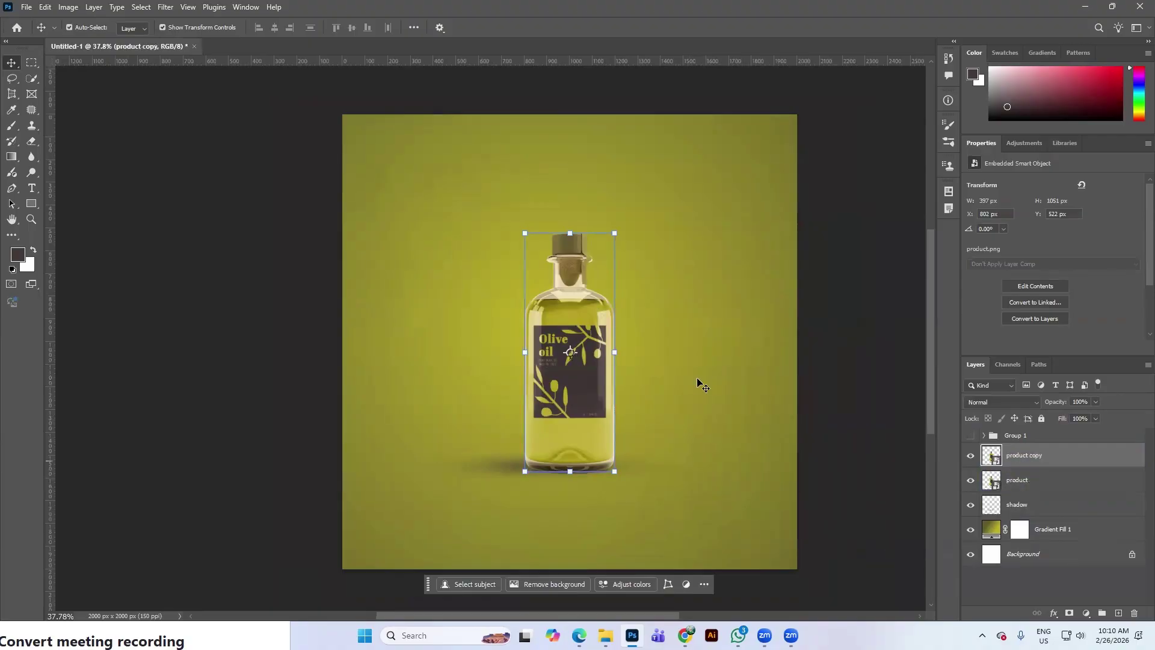
Step: Flip the duplicated bottle vertically below the original as a reflection, and place its layer beneath the product layer
key("ctrl+t")
left_click_drag(571, 353, 574, 475)
right_click(574, 427)
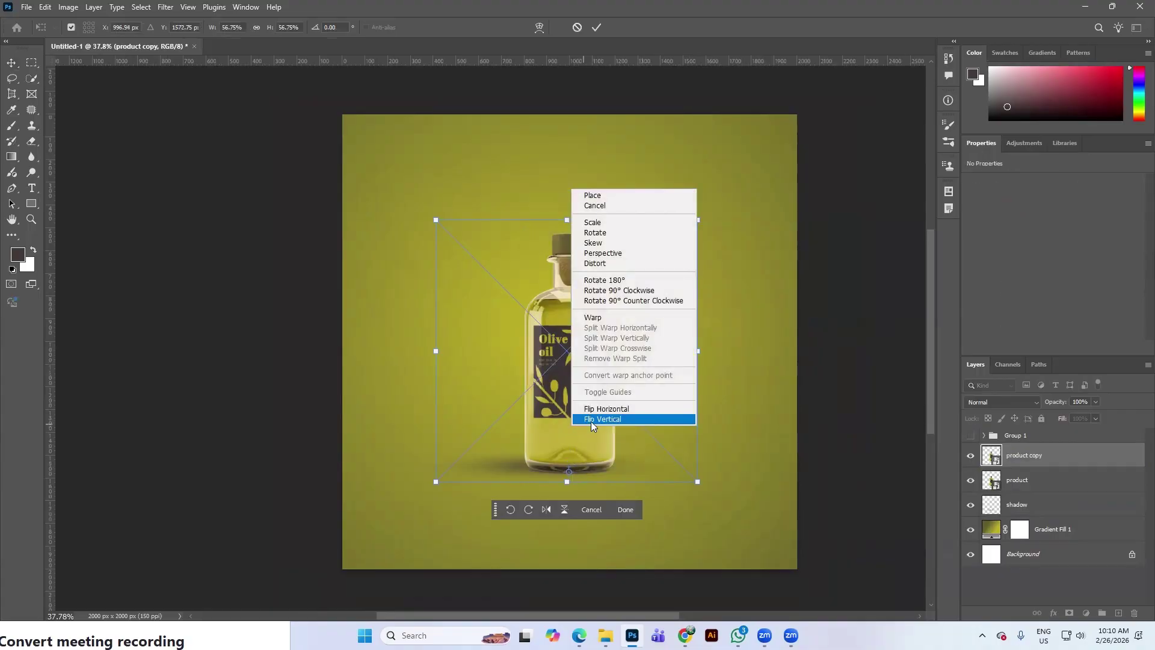
left_click(591, 421)
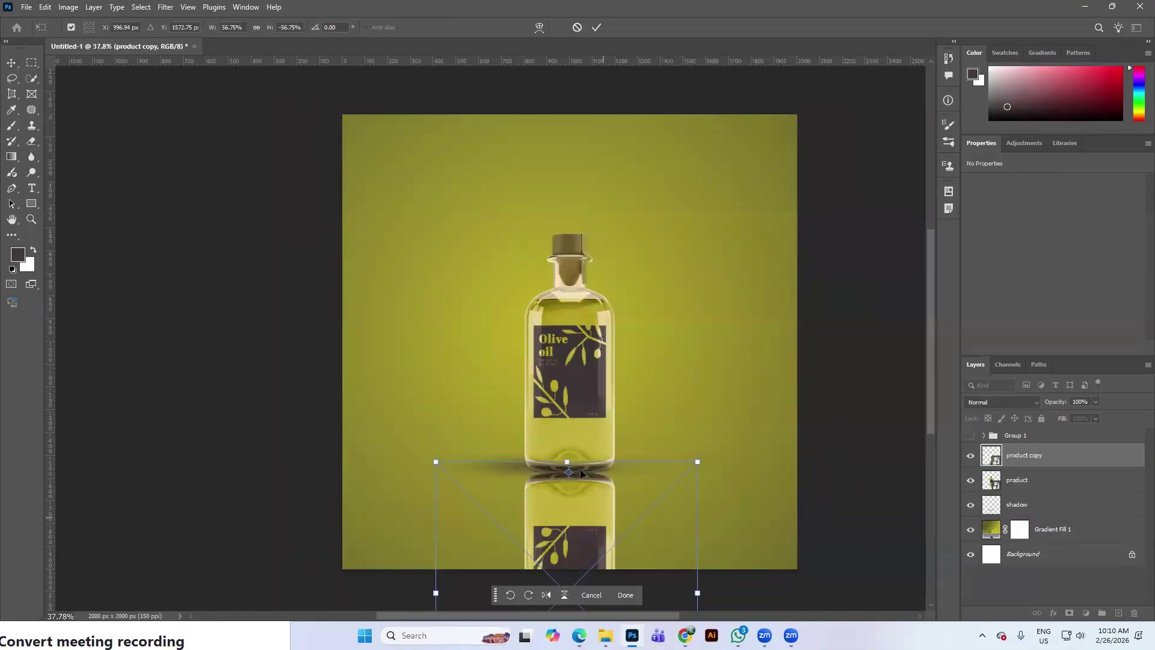
scroll(578, 471, "down", 3)
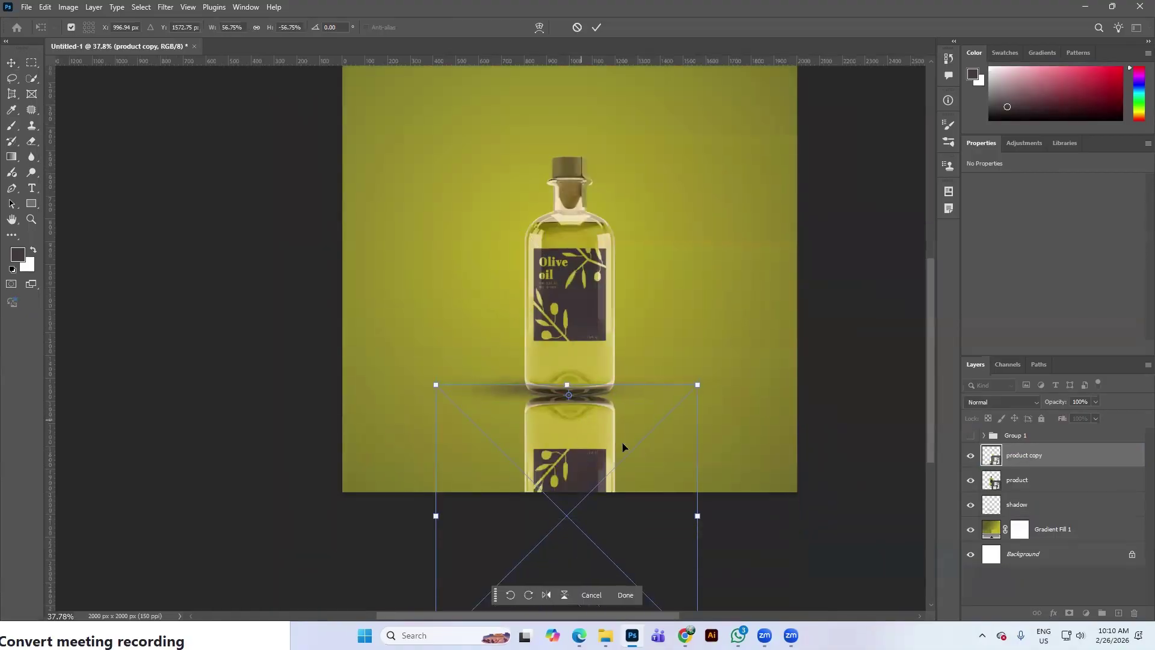
left_click_drag(1048, 459, 1047, 487)
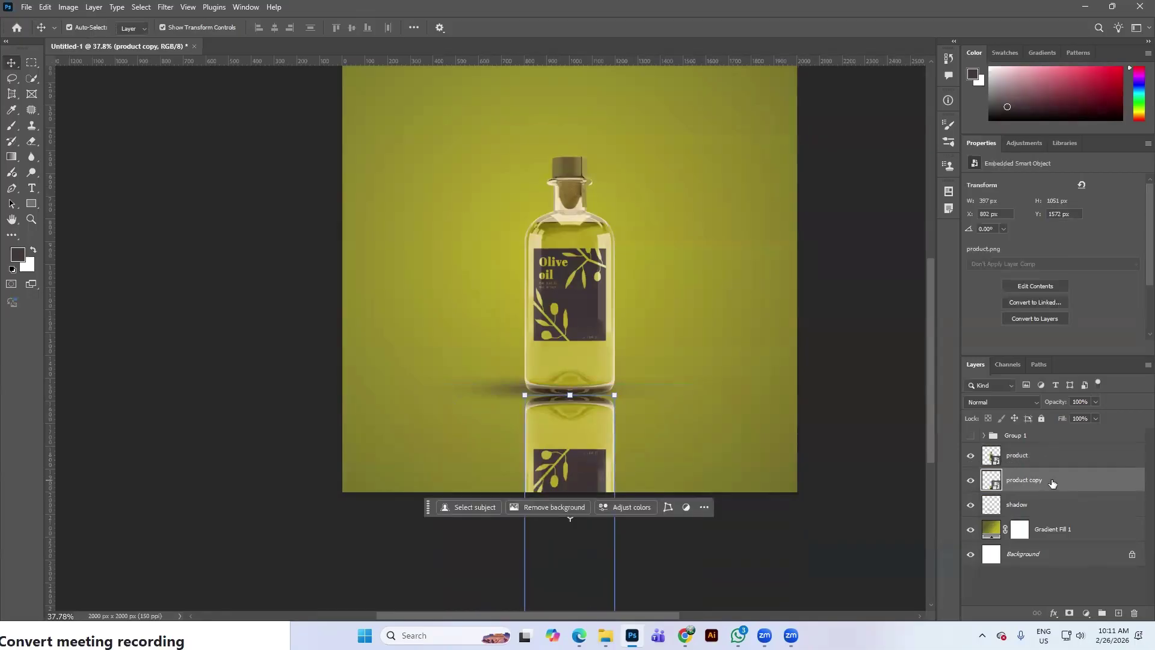
Step: Add a layer mask to the reflection layer and choose the basic black-and-white preset for the Gradient tool
left_click(1070, 613)
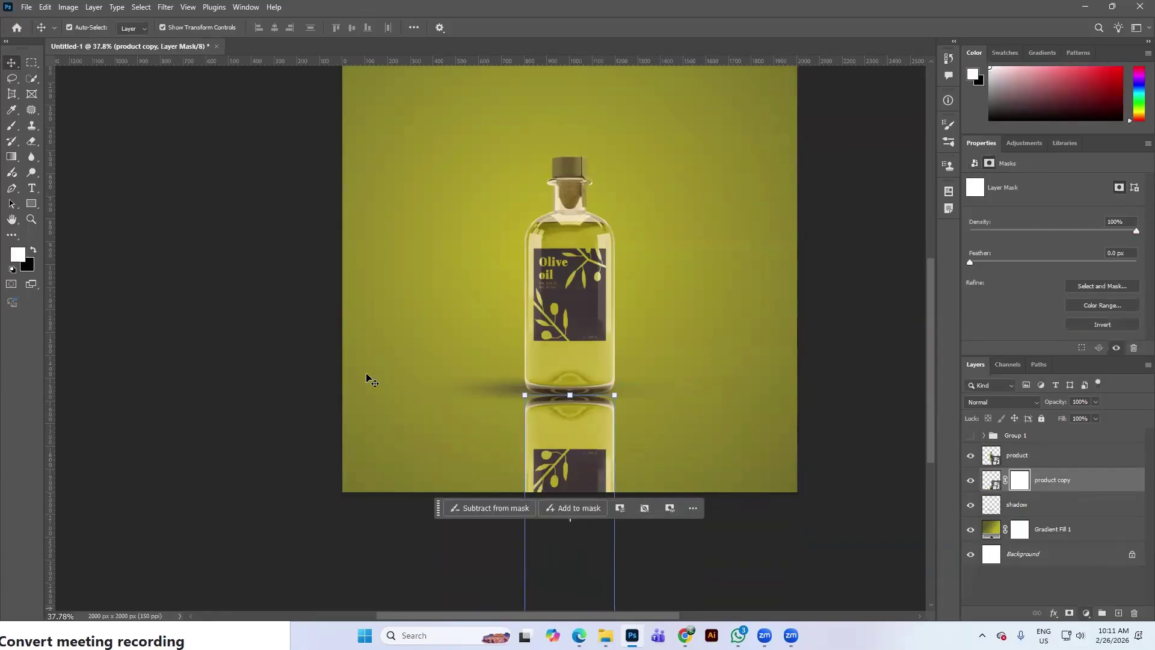
left_click(12, 157)
left_click(161, 28)
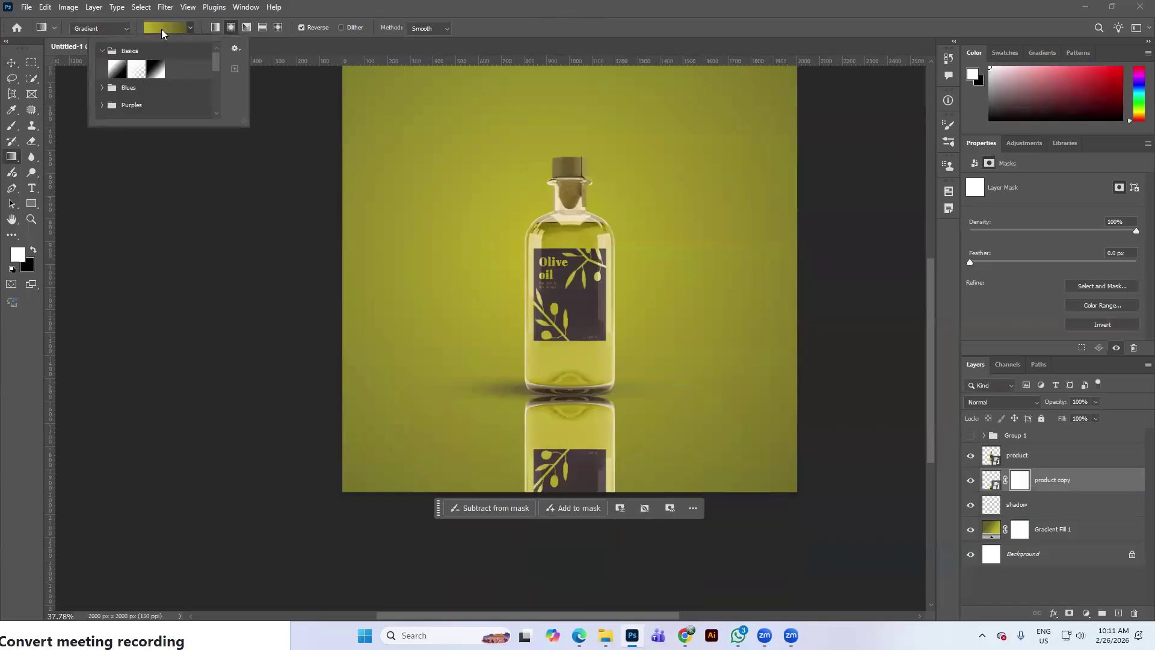
left_click(155, 71)
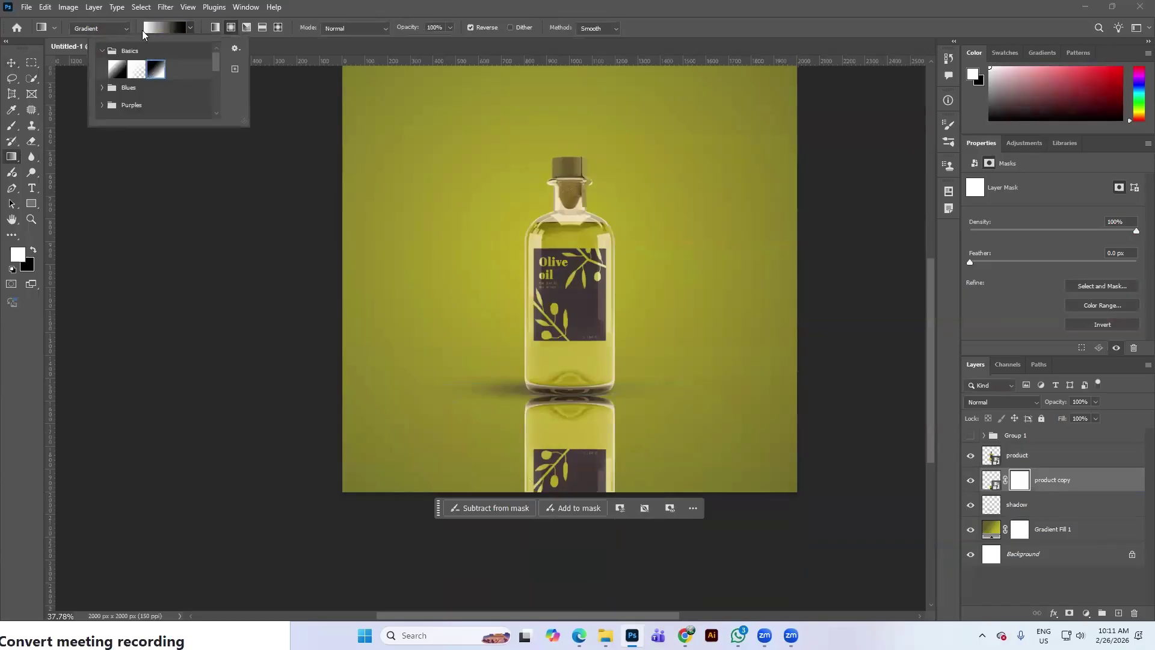
left_click(1010, 485)
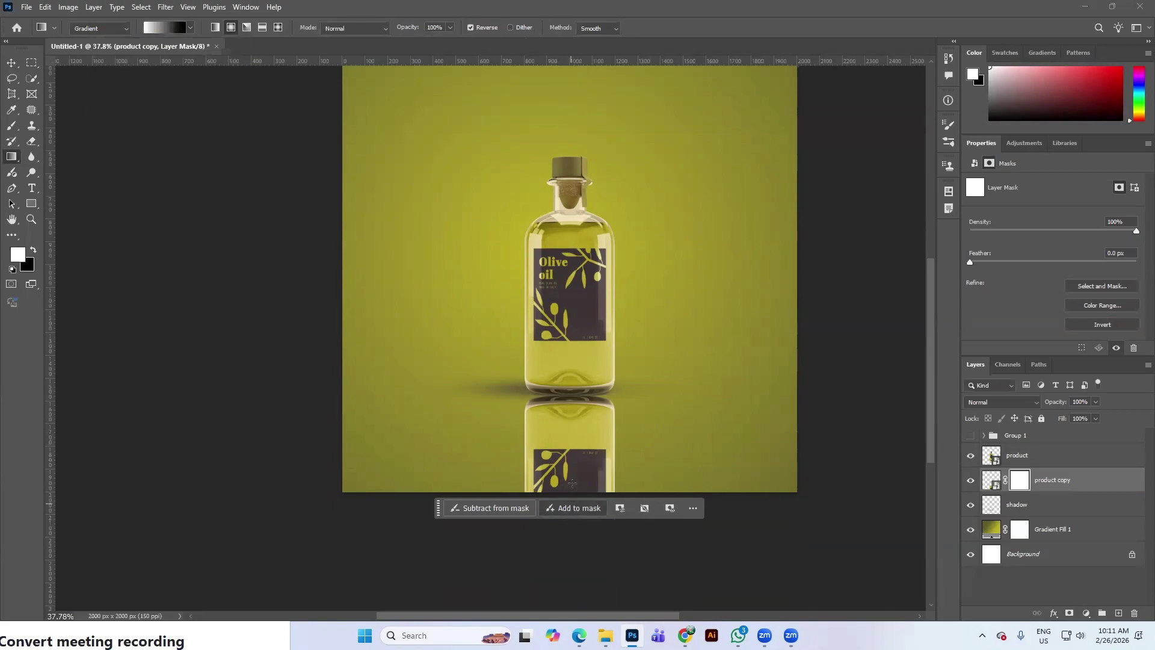
left_click_drag(571, 491, 570, 378)
key("ctrl+z")
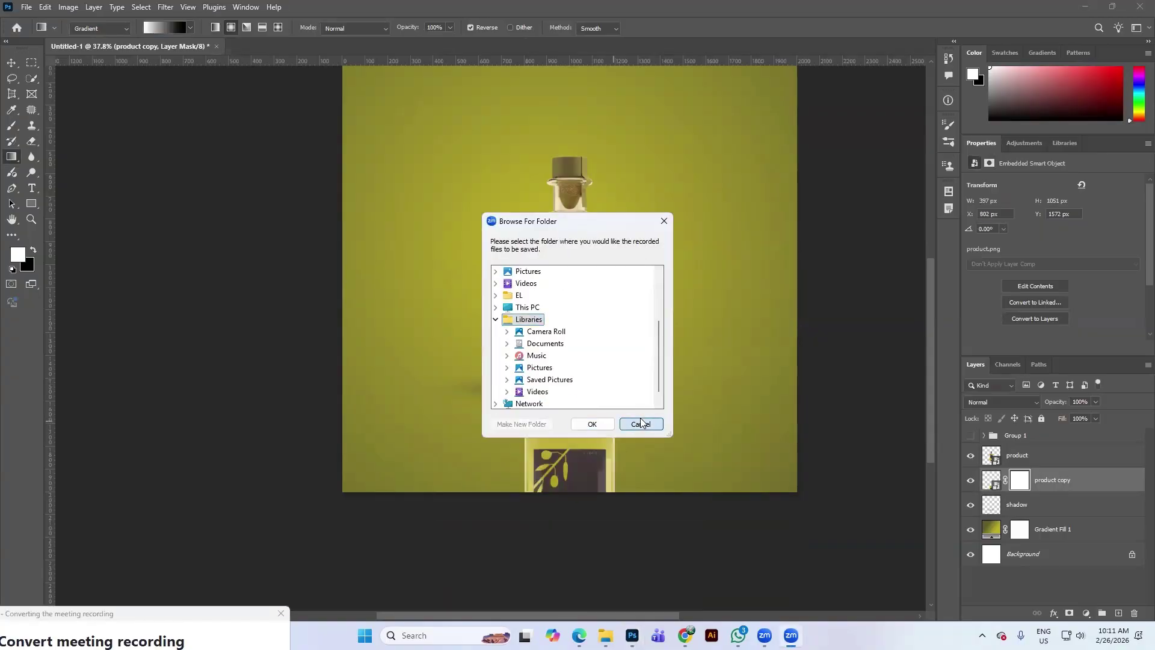
left_click(641, 423)
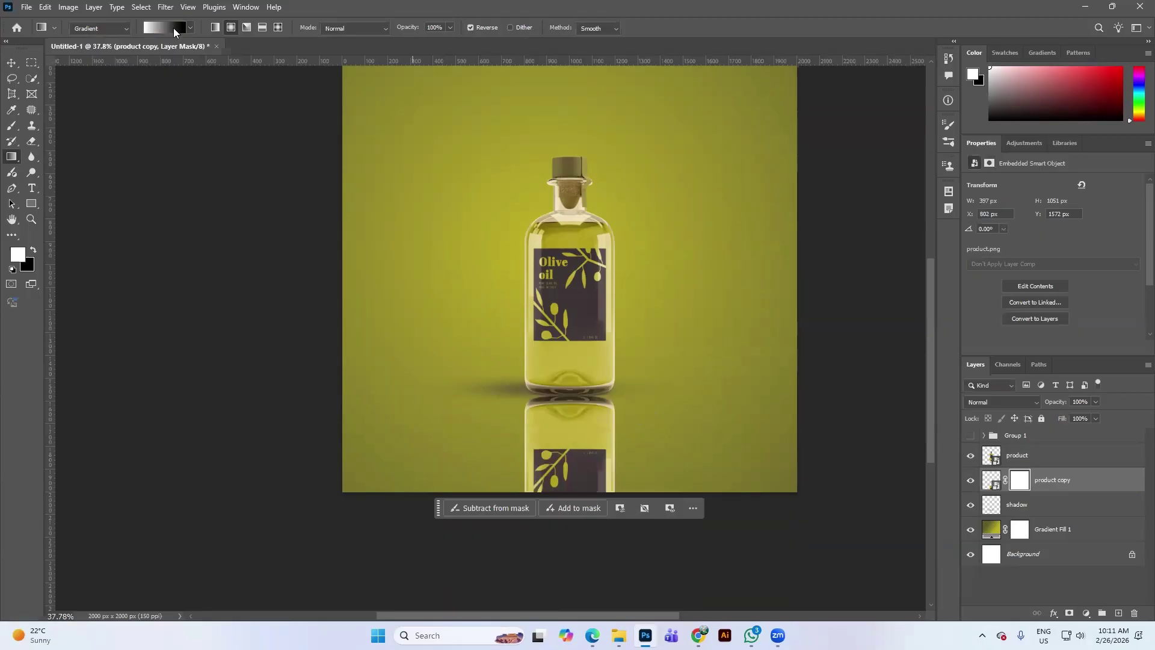
Step: Apply a linear gradient to the reflection's mask and adjust its endpoints so the reflection fades toward the poster's lower edge
left_click(215, 27)
left_click_drag(571, 408, 569, 500)
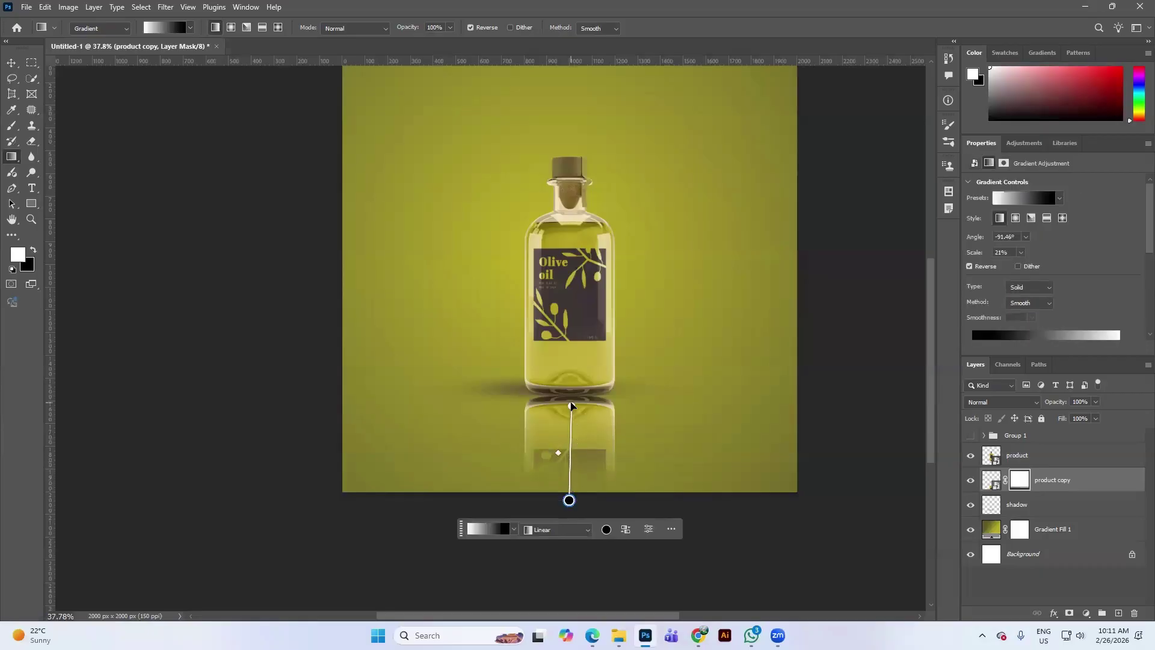
left_click_drag(573, 407, 570, 357)
left_click_drag(570, 500, 573, 510)
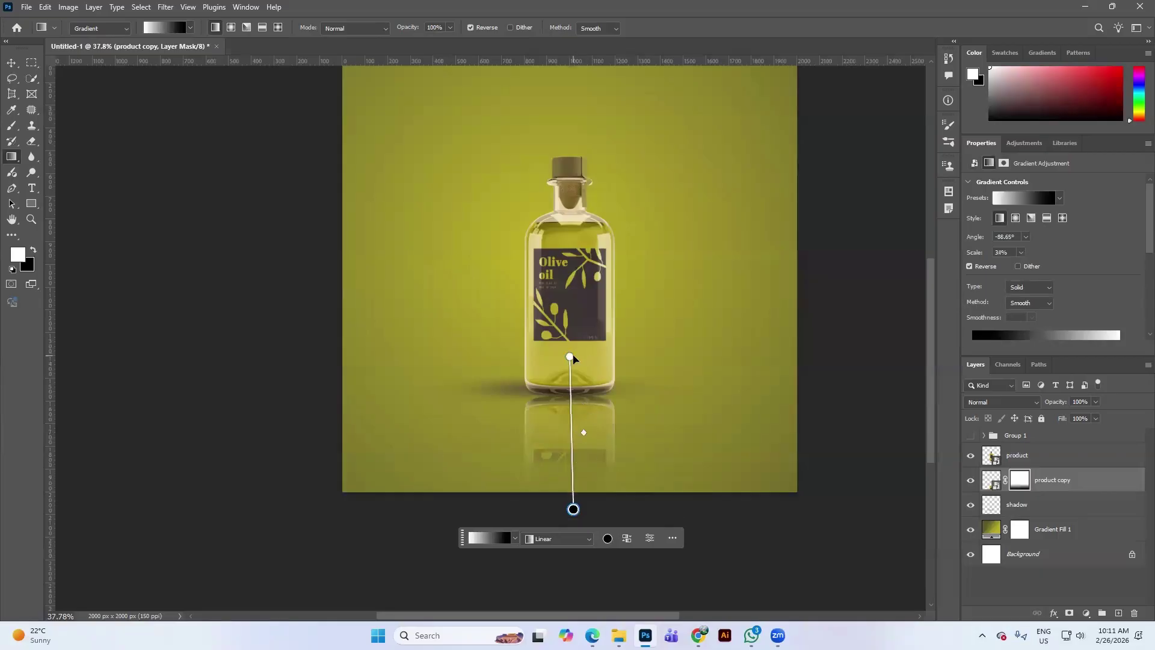
left_click_drag(570, 356, 574, 335)
scroll(583, 423, "up", 2)
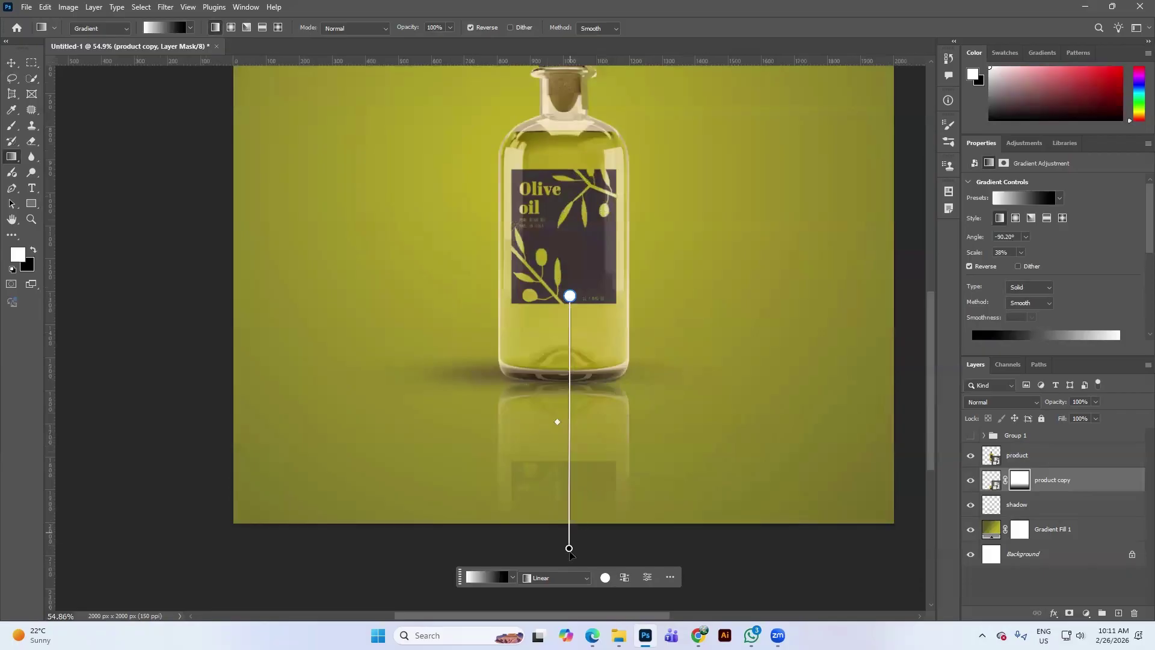
mouse_move(569, 549)
left_mouse_down()
mouse_move(571, 593)
mouse_move(573, 504)
mouse_move(573, 537)
left_mouse_up()
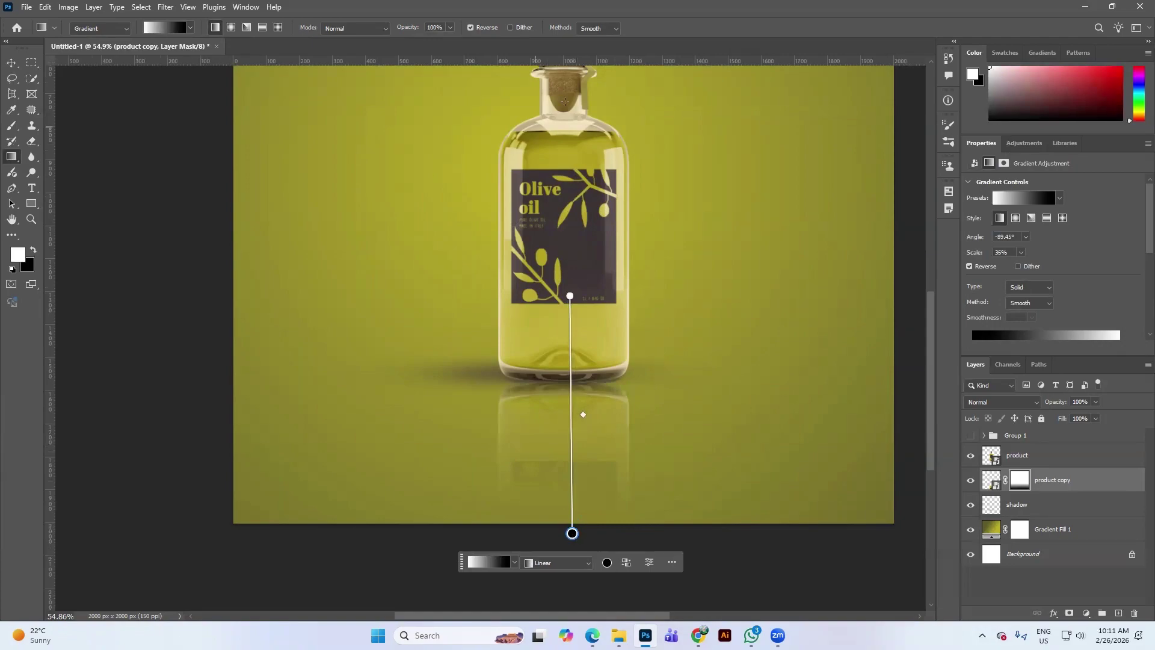
Step: Move the shadow layer above the reflection layer in the stack and deselect everything
left_click(12, 63)
left_click(1049, 513)
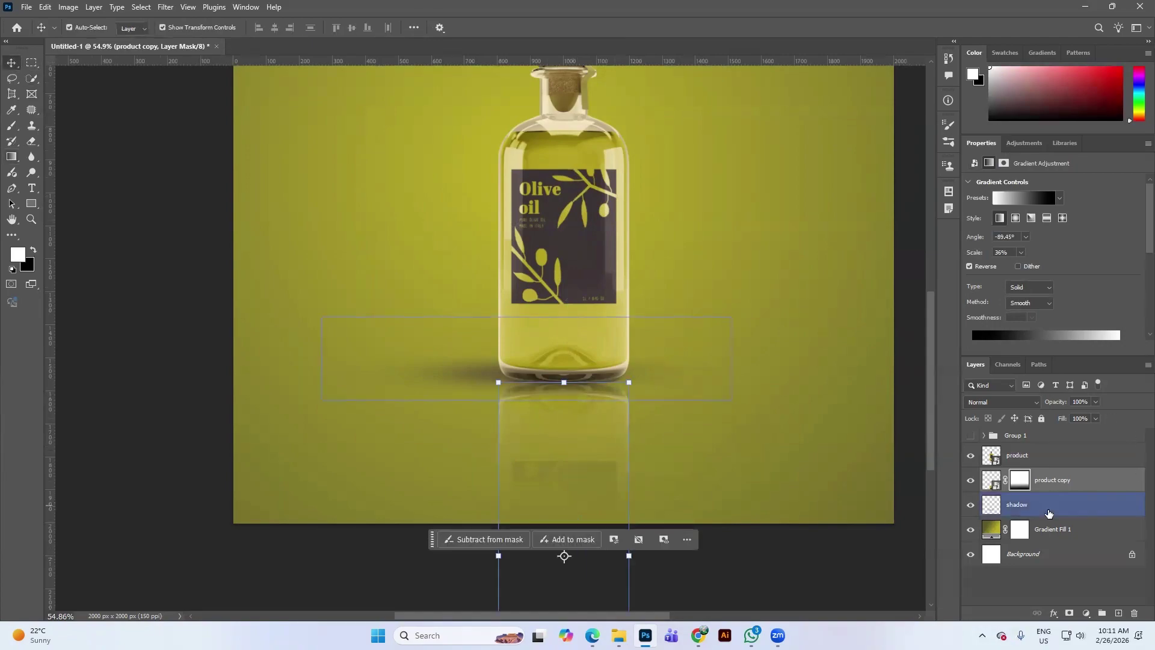
left_click_drag(1050, 512, 1052, 476)
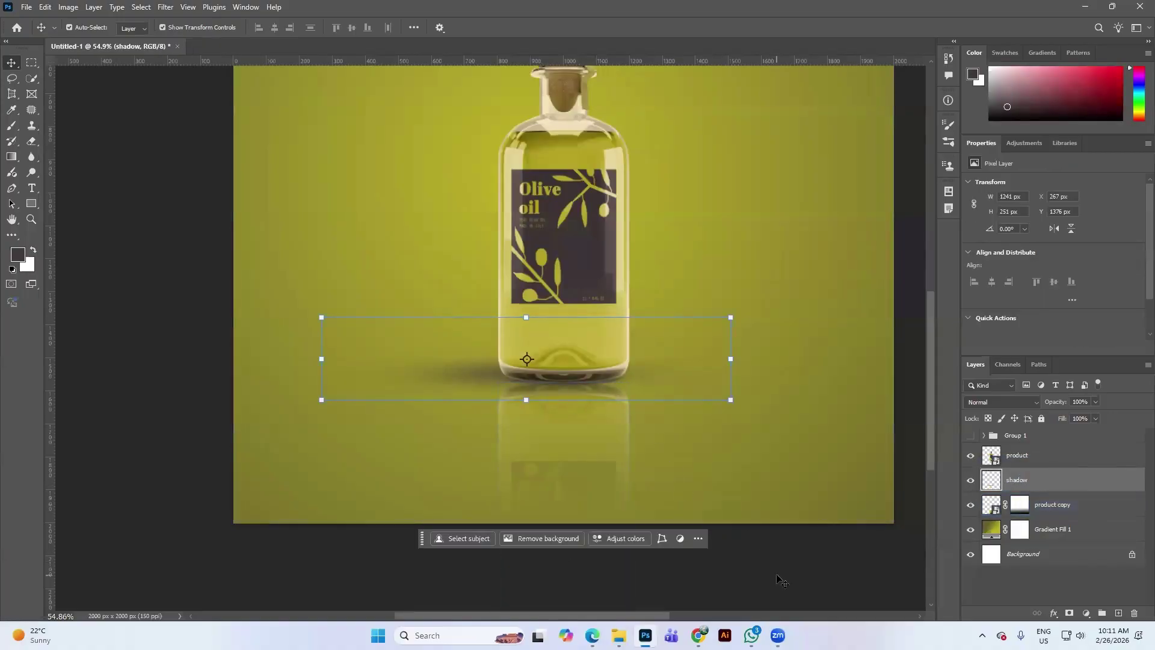
left_click(768, 557)
Step: Examine the bottle, its shadow and its faded reflection against the whole poster at different zoom levels
key("ctrl+0")
scroll(593, 465, "up", 2)
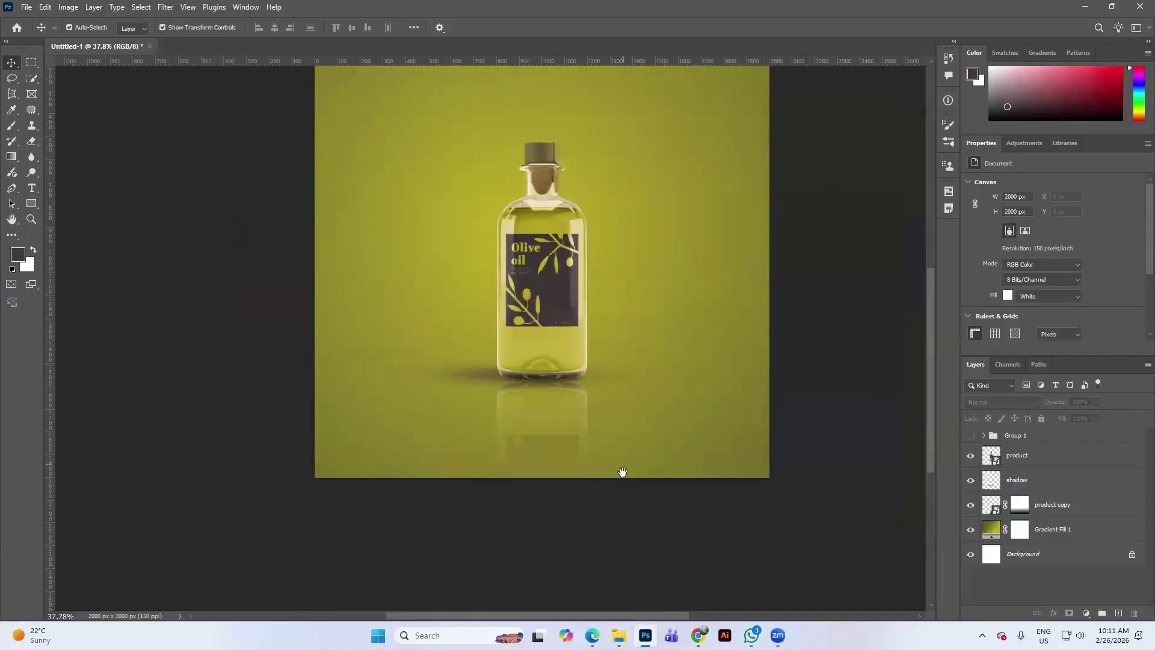
left_click(568, 443)
left_click(578, 416)
scroll(605, 428, "up", 3)
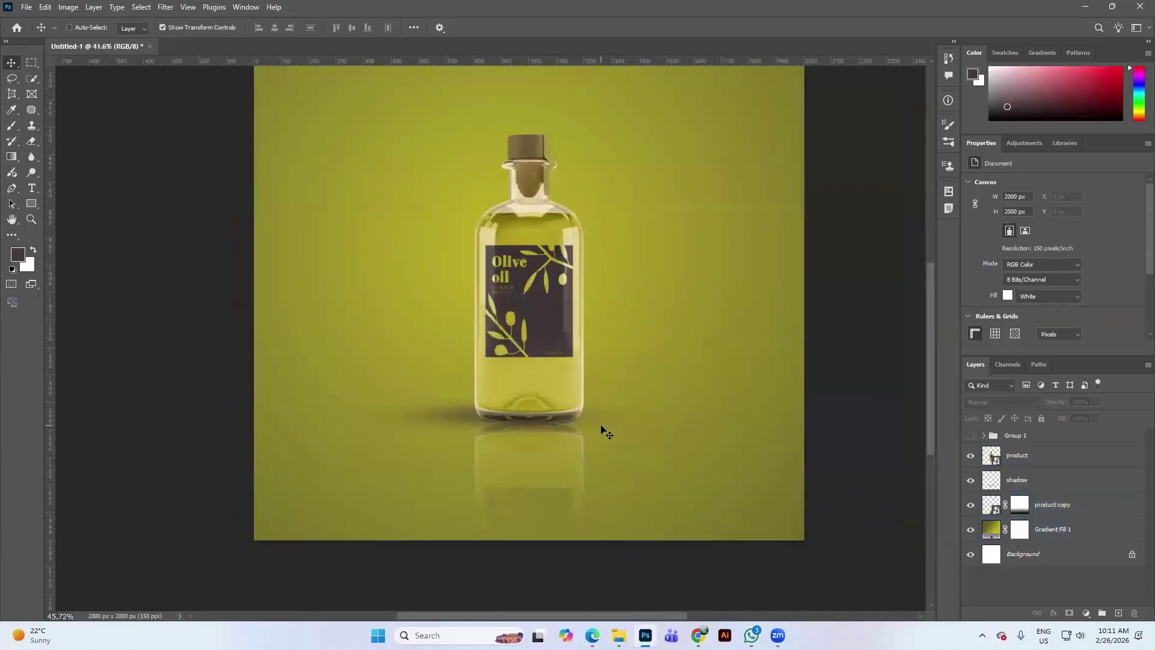
scroll(602, 440, "down", 4)
scroll(596, 442, "up", 2)
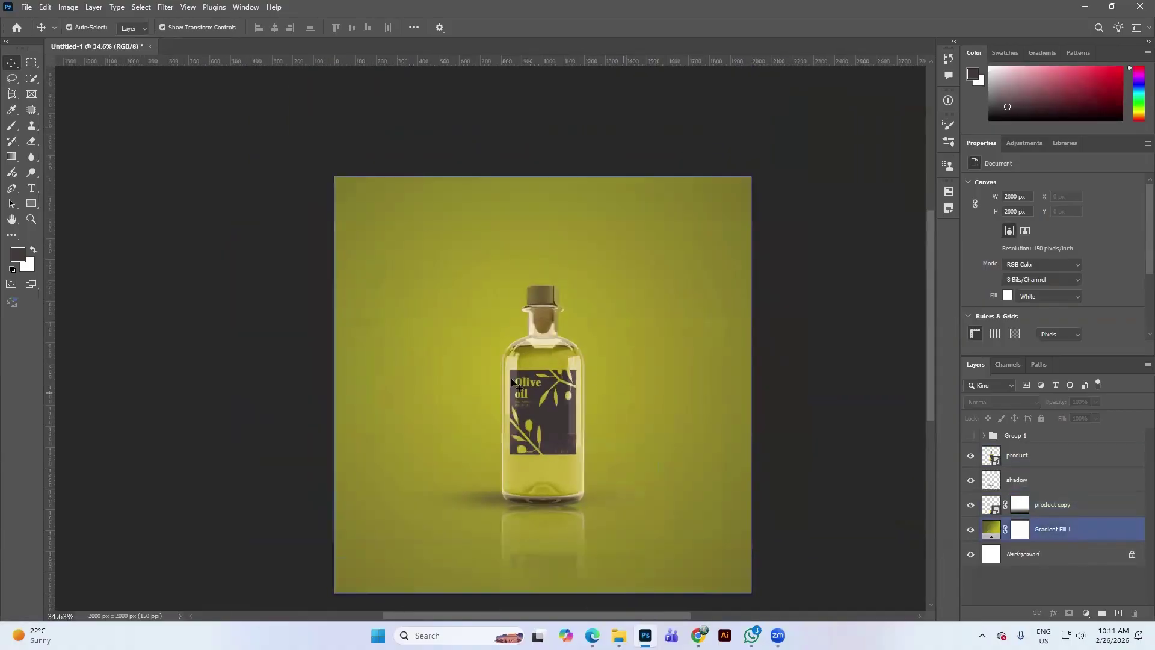
scroll(588, 428, "down", 1)
Step: Place 1.png as an embedded image, scale it to 35.67% and position the olive stack beside the bottle's lower right edge
left_click(26, 7)
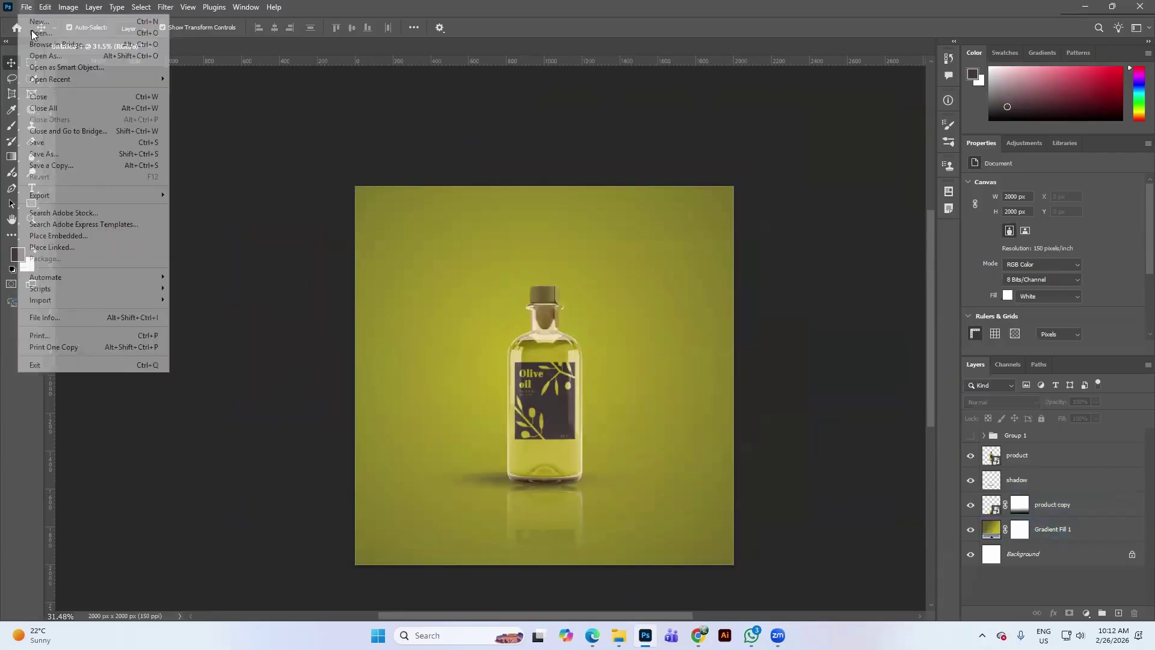
left_click(120, 232)
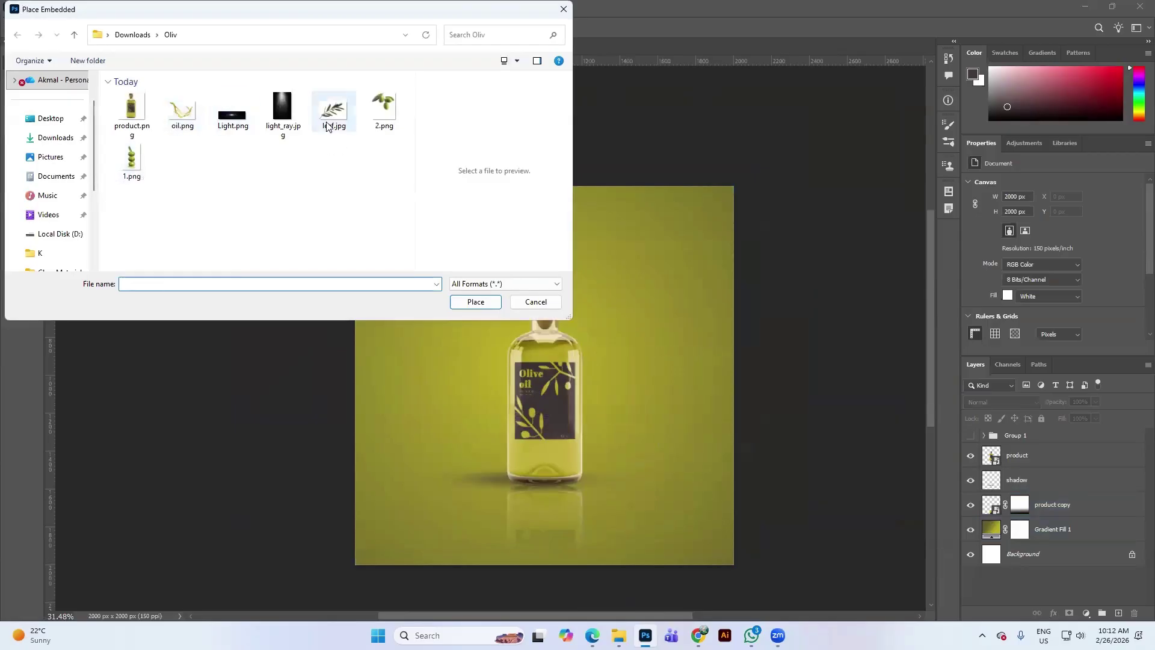
left_click(133, 159)
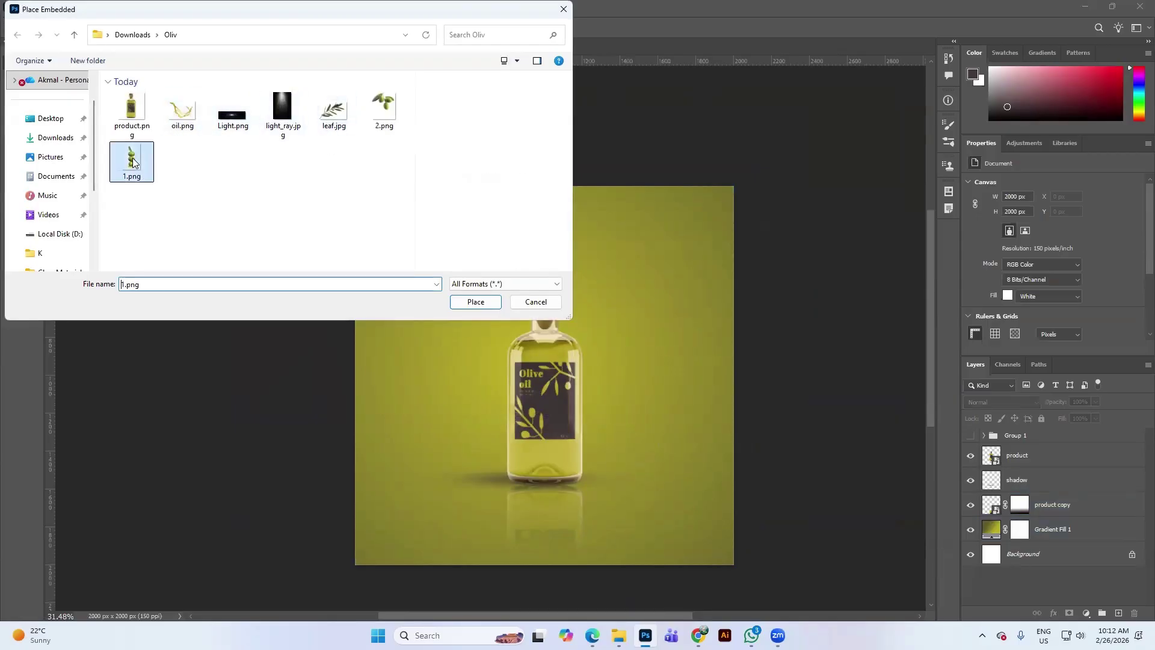
left_click(476, 303)
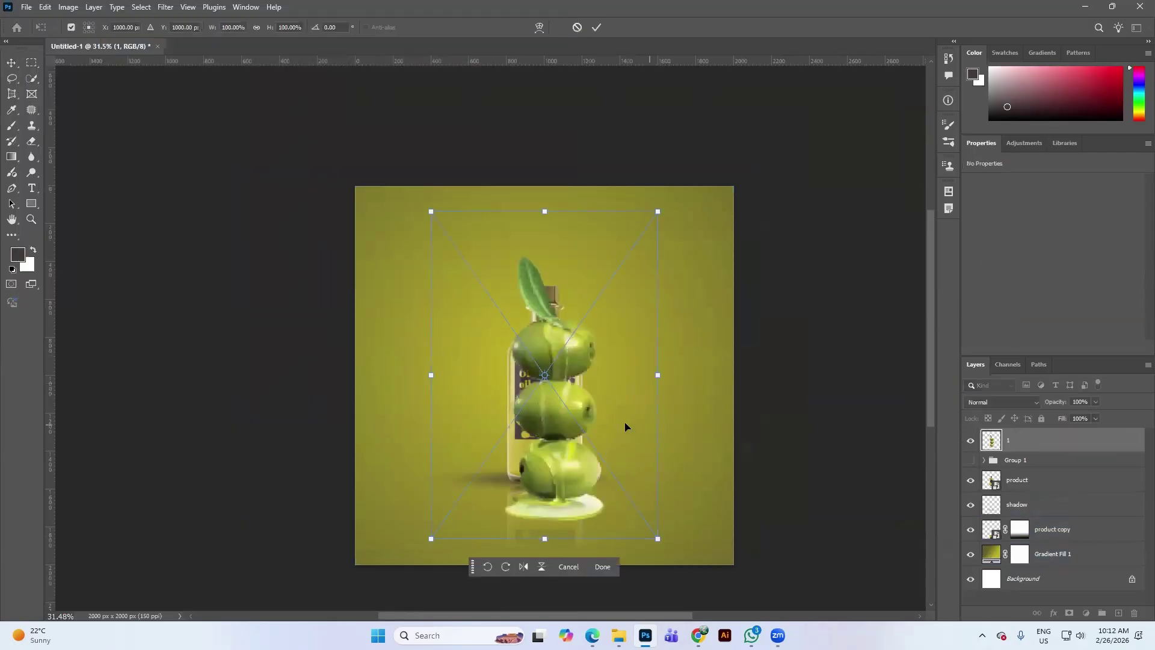
left_click_drag(560, 439, 621, 430)
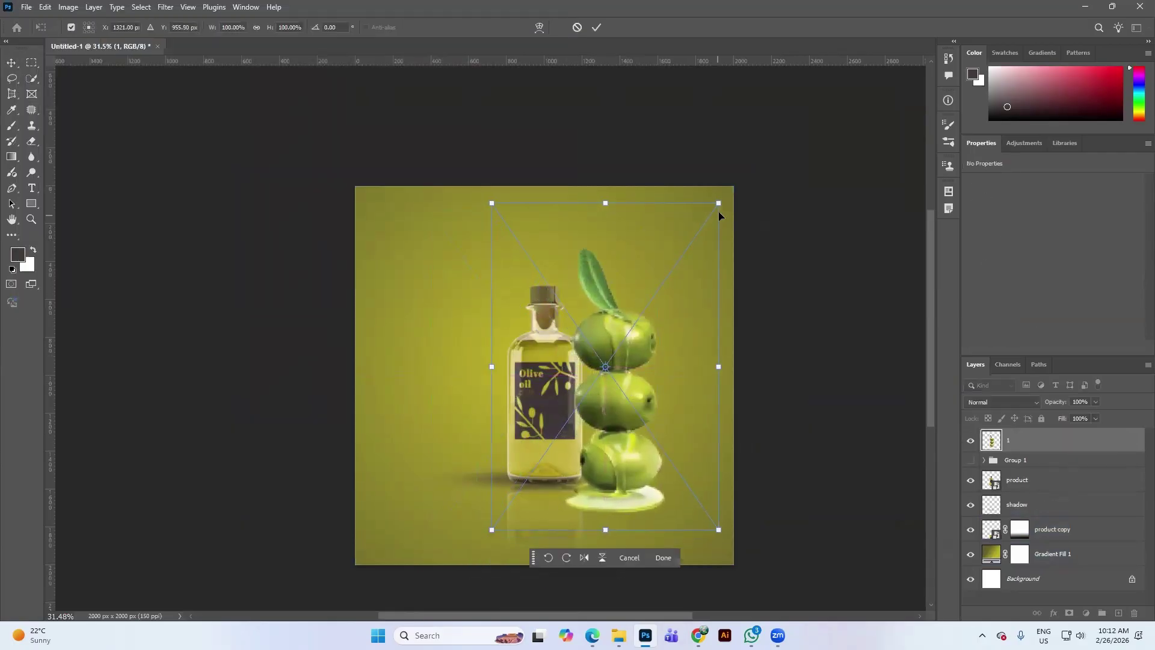
left_click_drag(718, 205, 610, 443)
left_click_drag(549, 502, 593, 465)
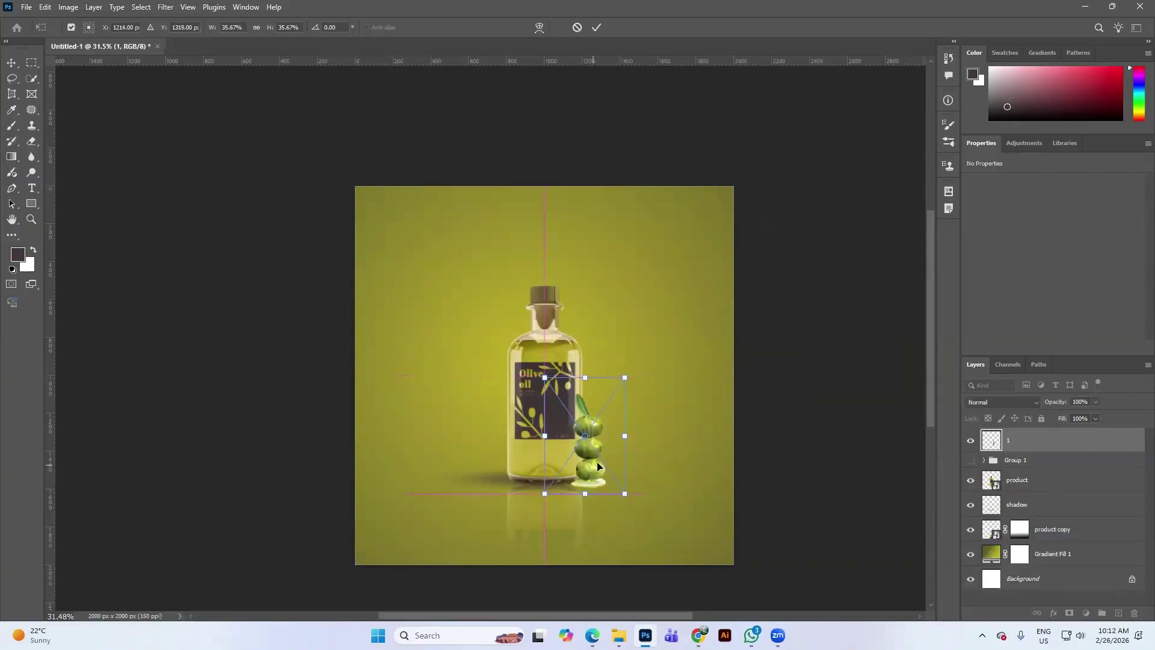
left_click(596, 28)
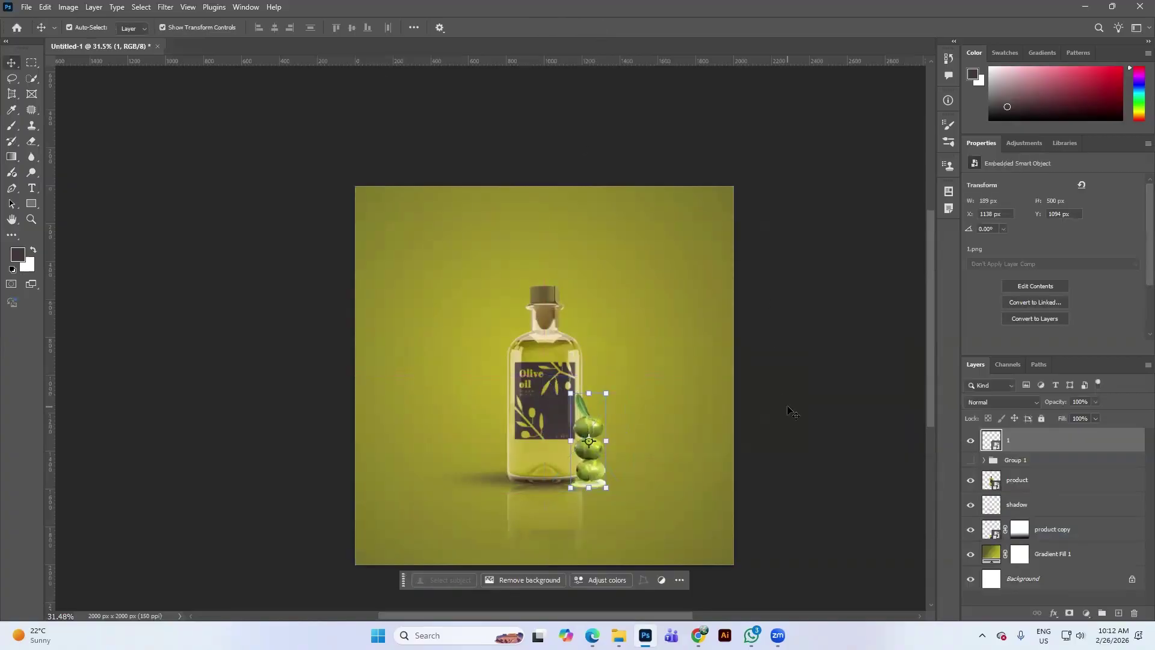
Step: Check the olive stack up close and move its layer directly beneath Group 1
scroll(619, 458, "up", 3)
scroll(616, 452, "up", 3)
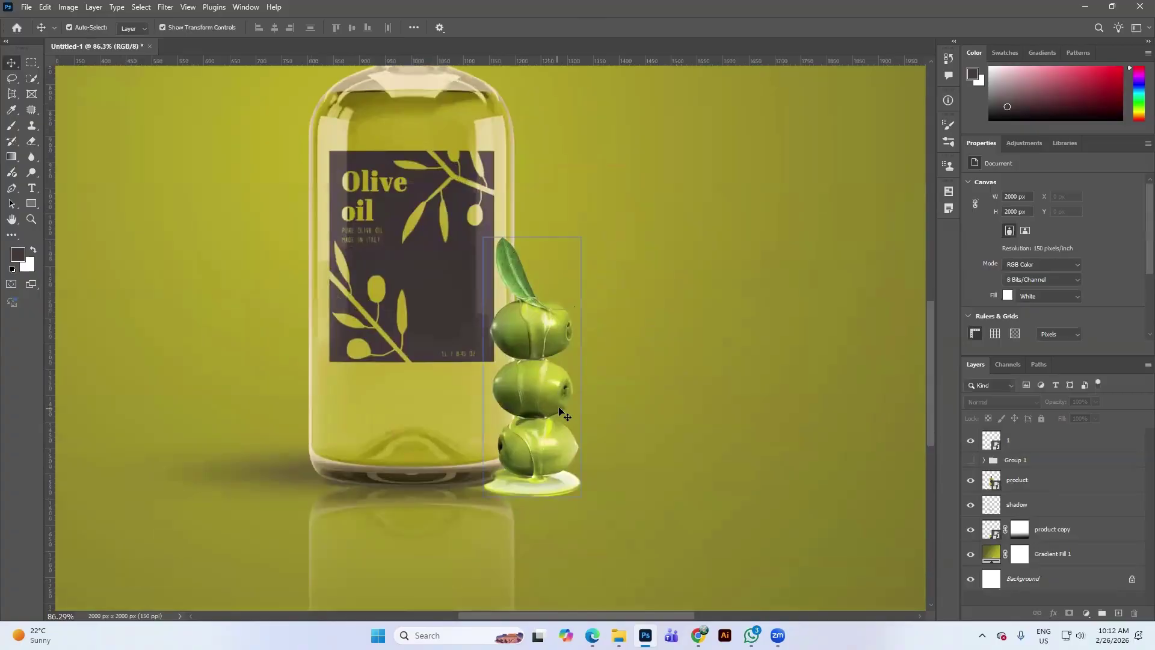
left_click(566, 460, "ctrl")
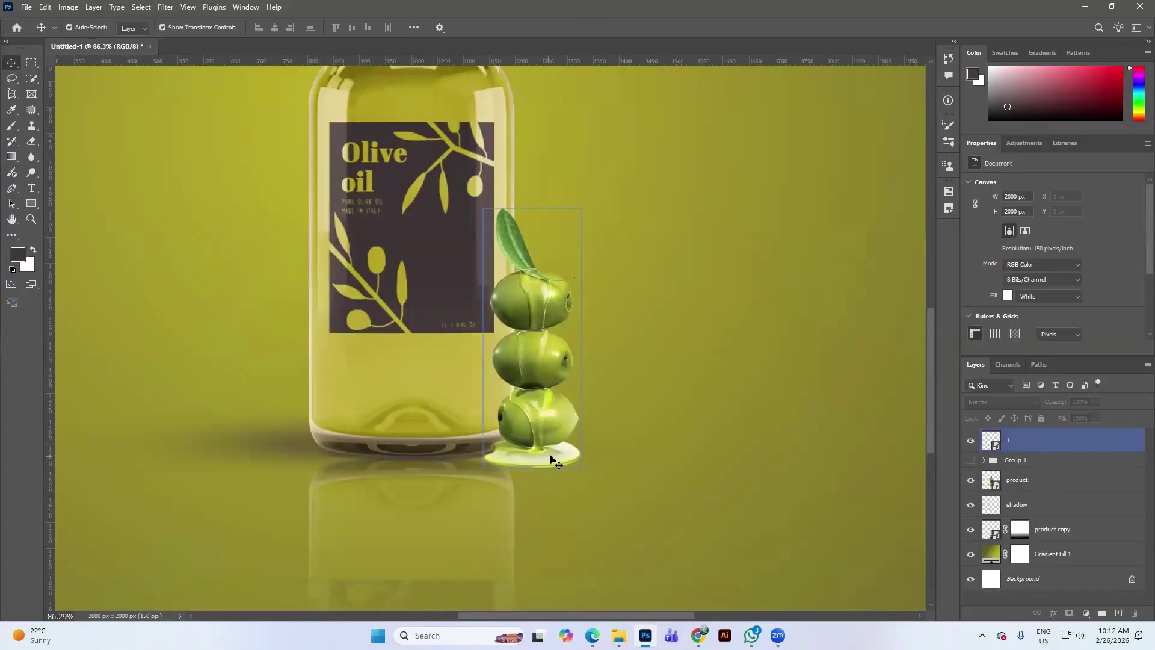
scroll(560, 462, "up", 1)
scroll(560, 464, "up", 2)
left_click(569, 455, "ctrl")
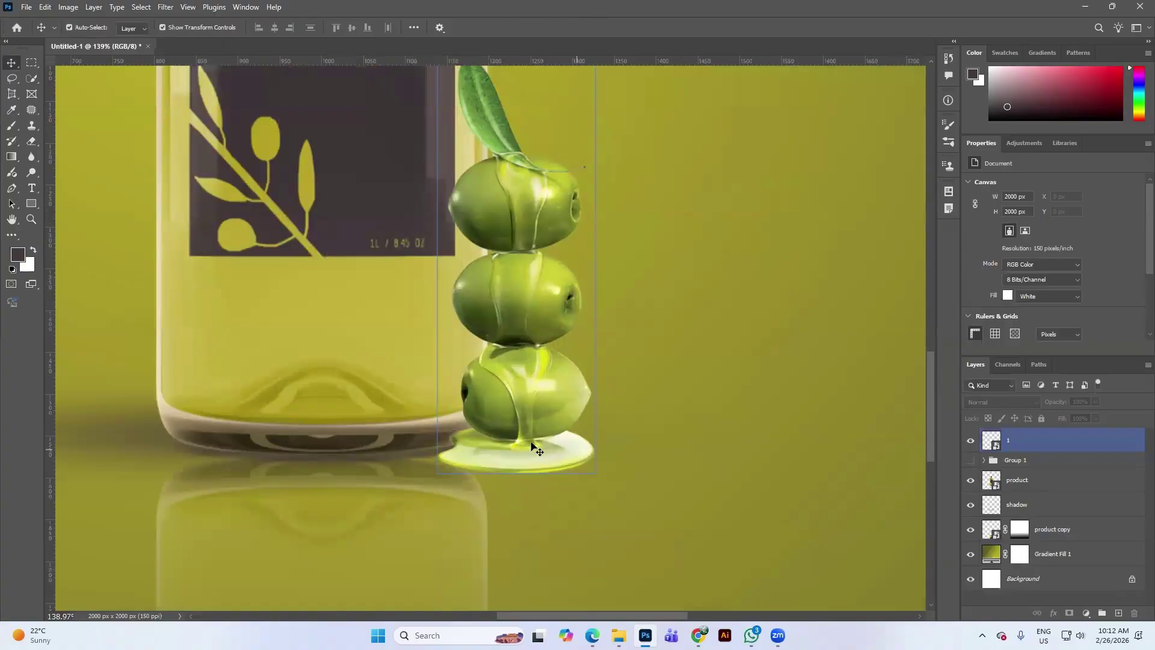
left_click(997, 446, "ctrl")
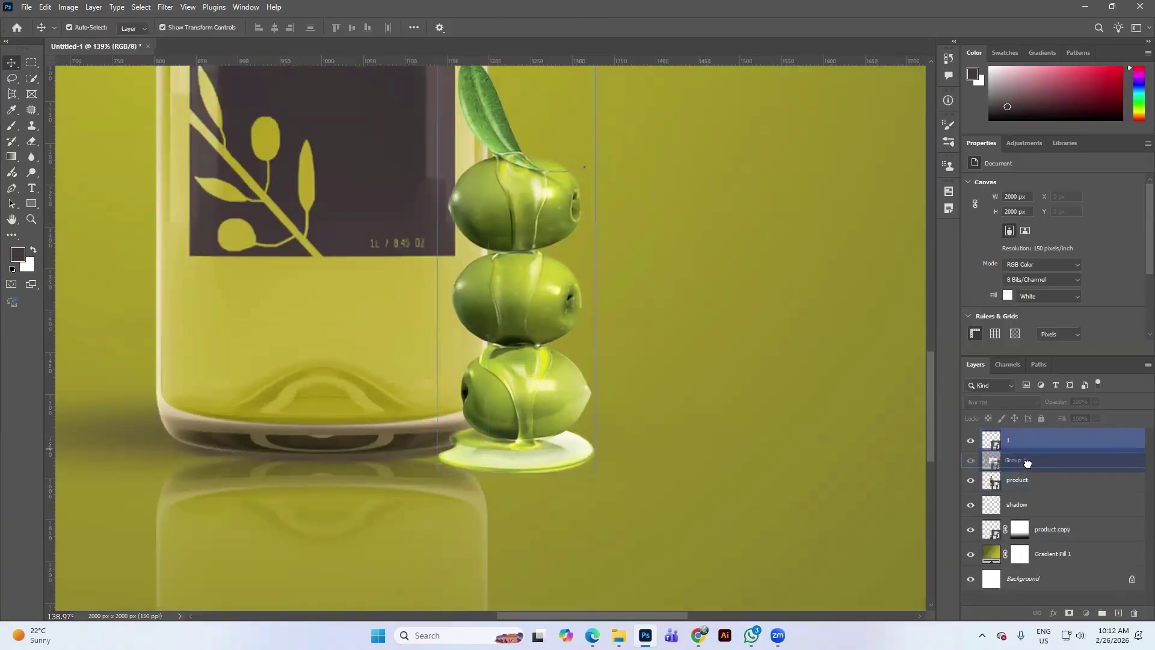
left_click_drag(1026, 451, 1030, 470)
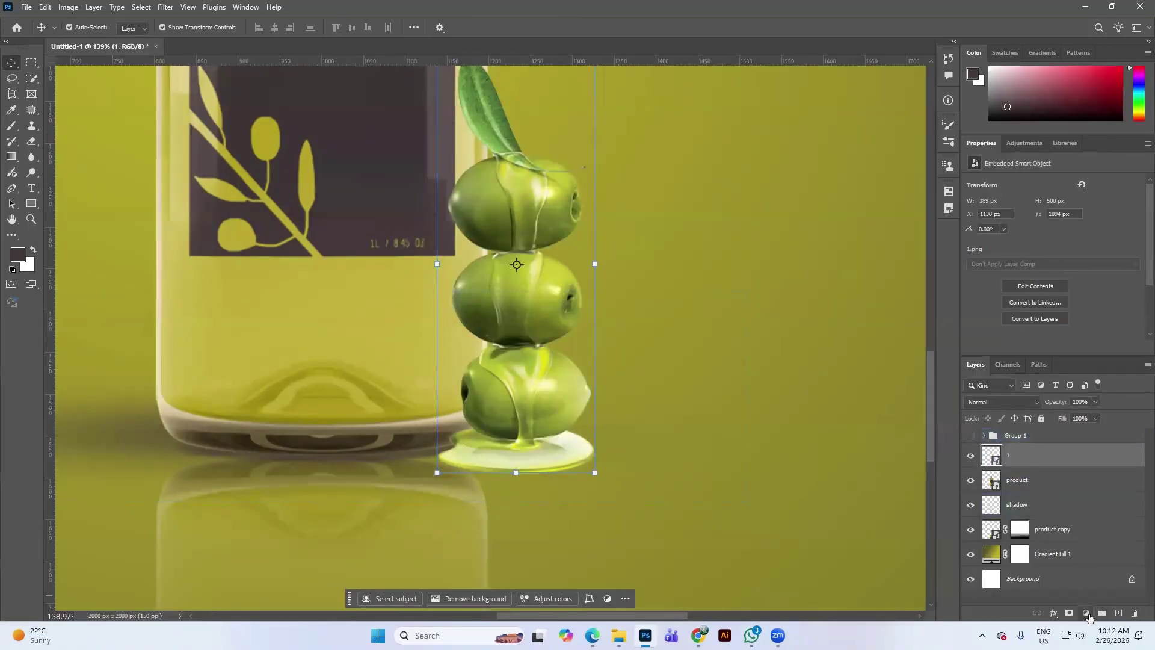
Step: Add a Color Balance adjustment clipped to the olive stack with midtones at red +8, magenta -18 and yellow -29
left_click(1086, 614)
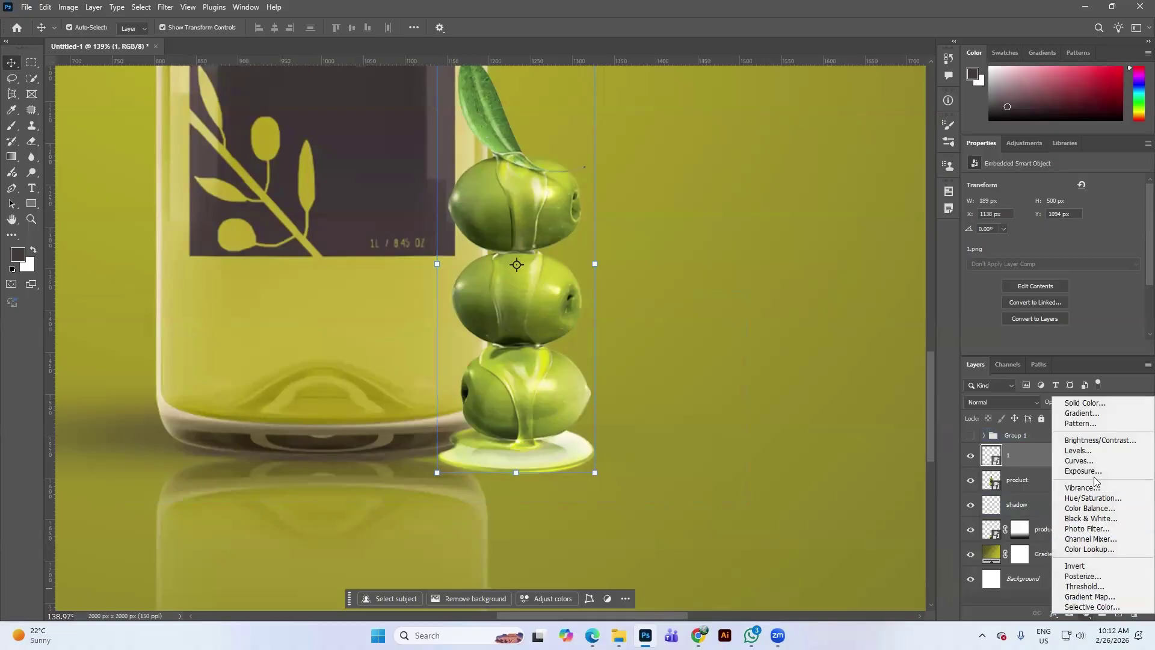
left_click(1094, 509)
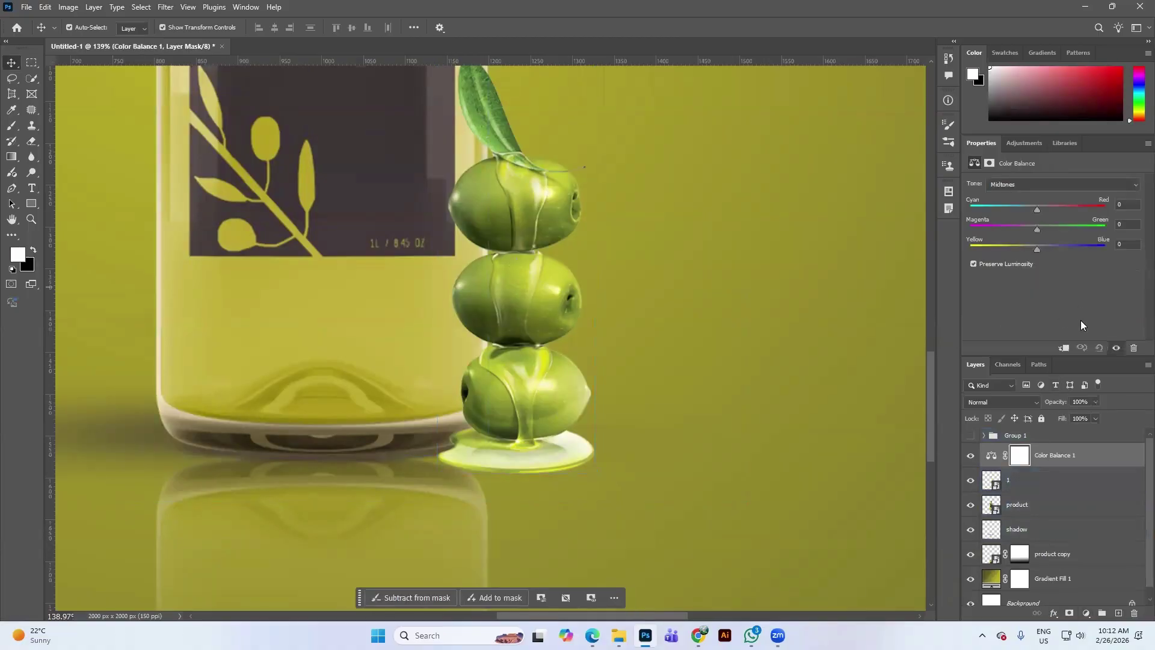
left_click(1066, 349)
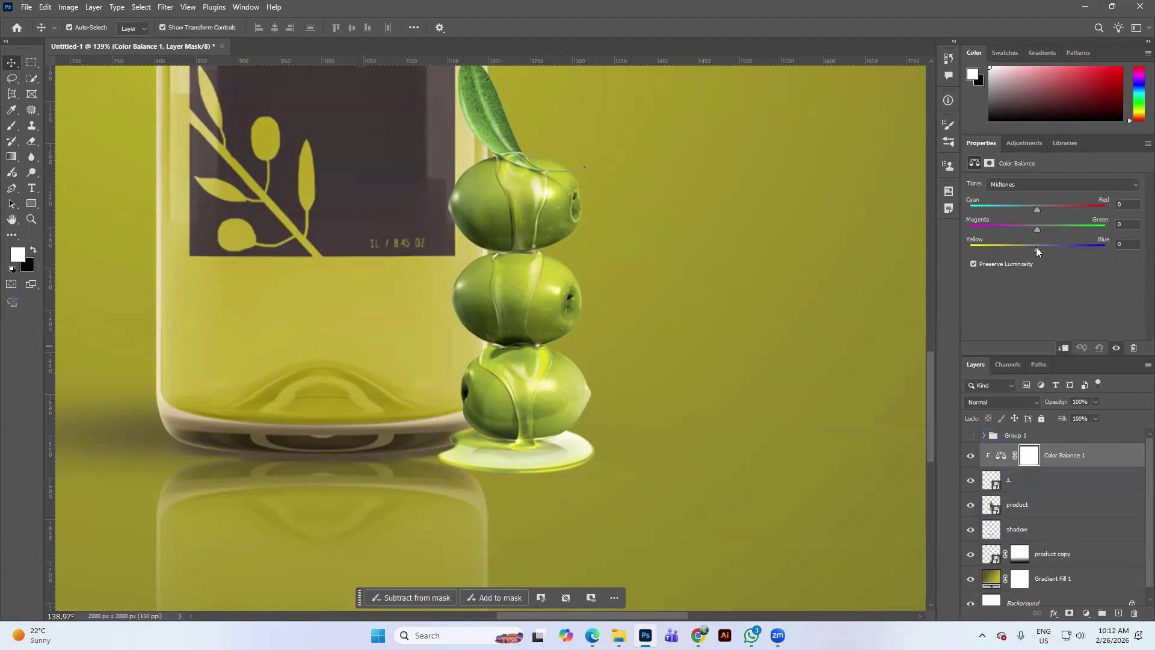
left_click_drag(1012, 248, 1041, 211)
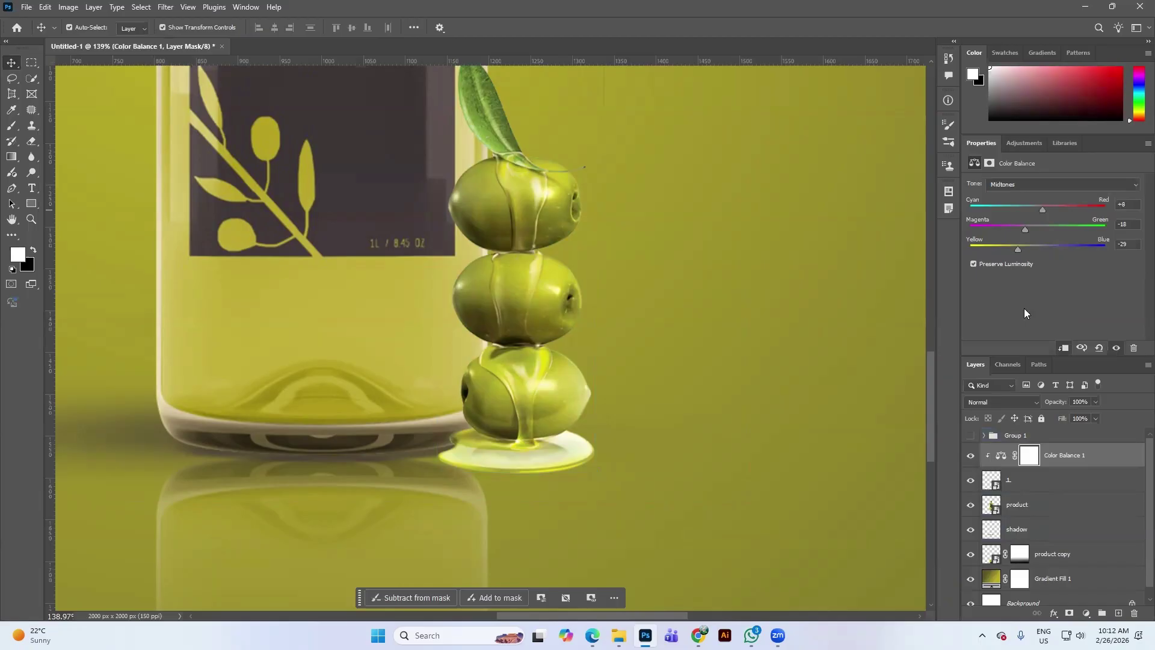
Step: Compare the olive stack's colouring with and without the Color Balance adjustment
left_click(970, 456)
left_click(970, 456)
left_click(970, 457)
left_click(970, 457)
left_click(971, 457)
left_click(971, 457)
Step: Shift the olive stack slightly to the right, away from the bottle's edge
scroll(602, 293, "down", 3)
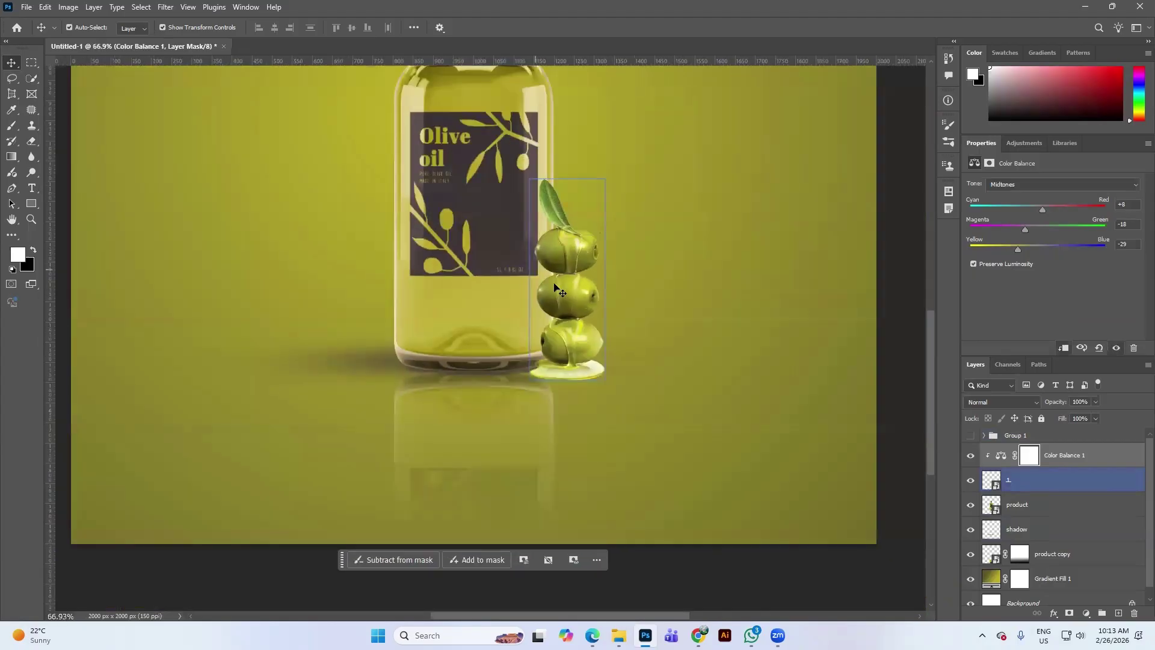
scroll(583, 329, "up", 3)
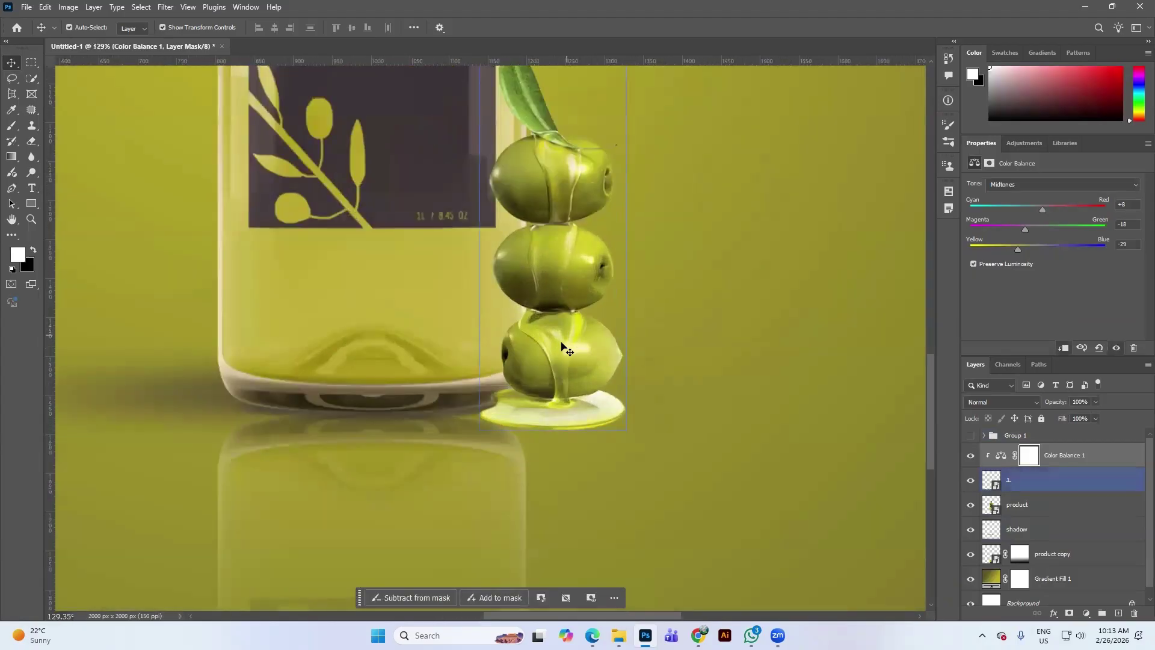
left_click_drag(562, 352, 569, 353)
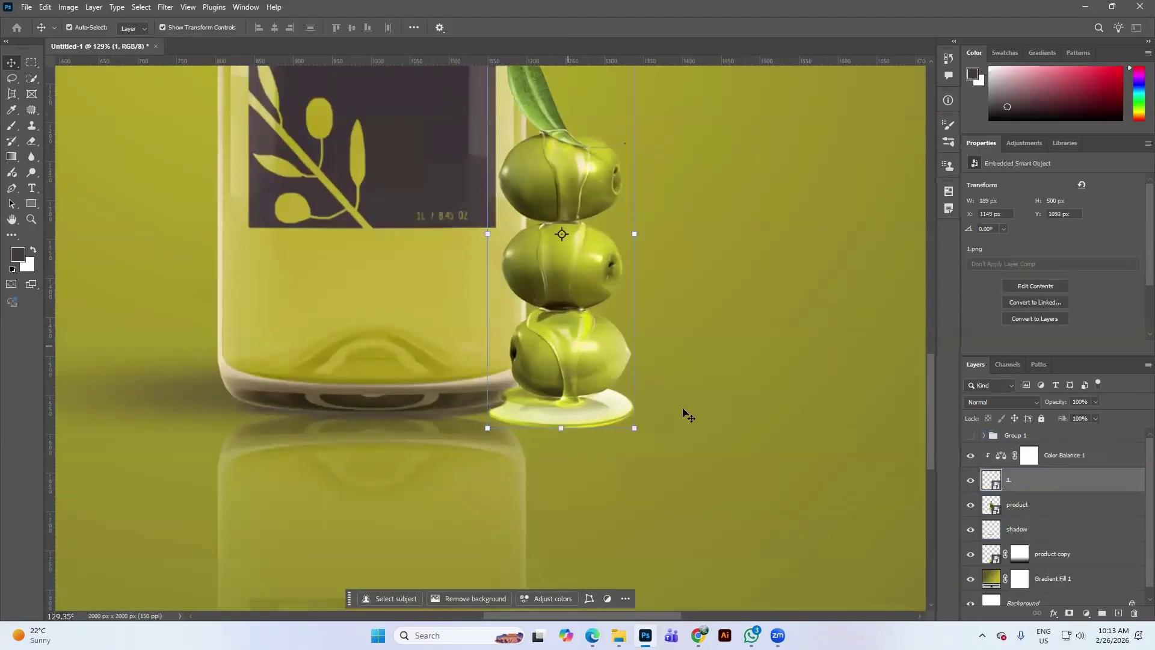
Step: Add an empty layer clipped to the olive stack and sample the olive background colour beside the oil puddle
left_click(1119, 613)
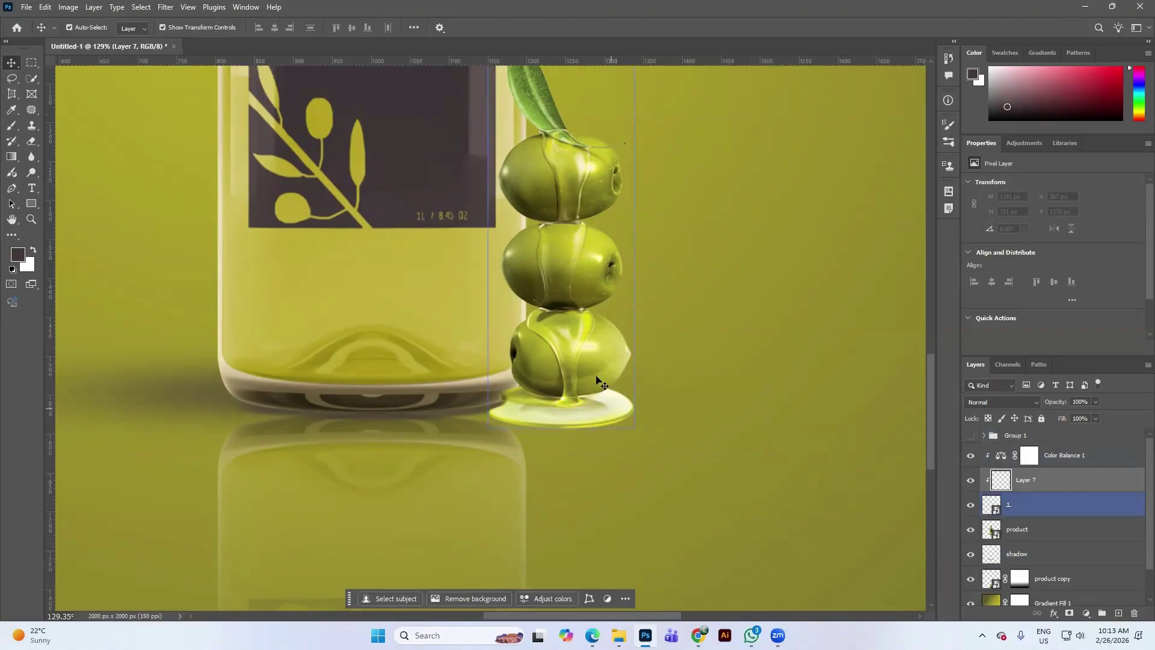
left_click(11, 112)
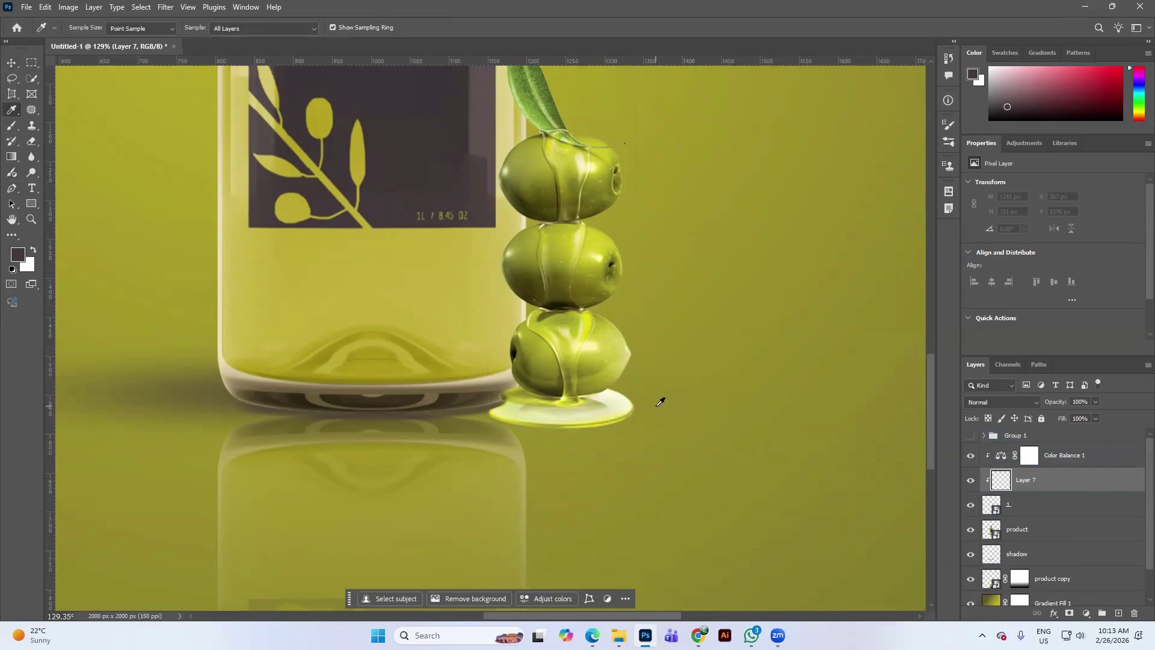
left_click(661, 401)
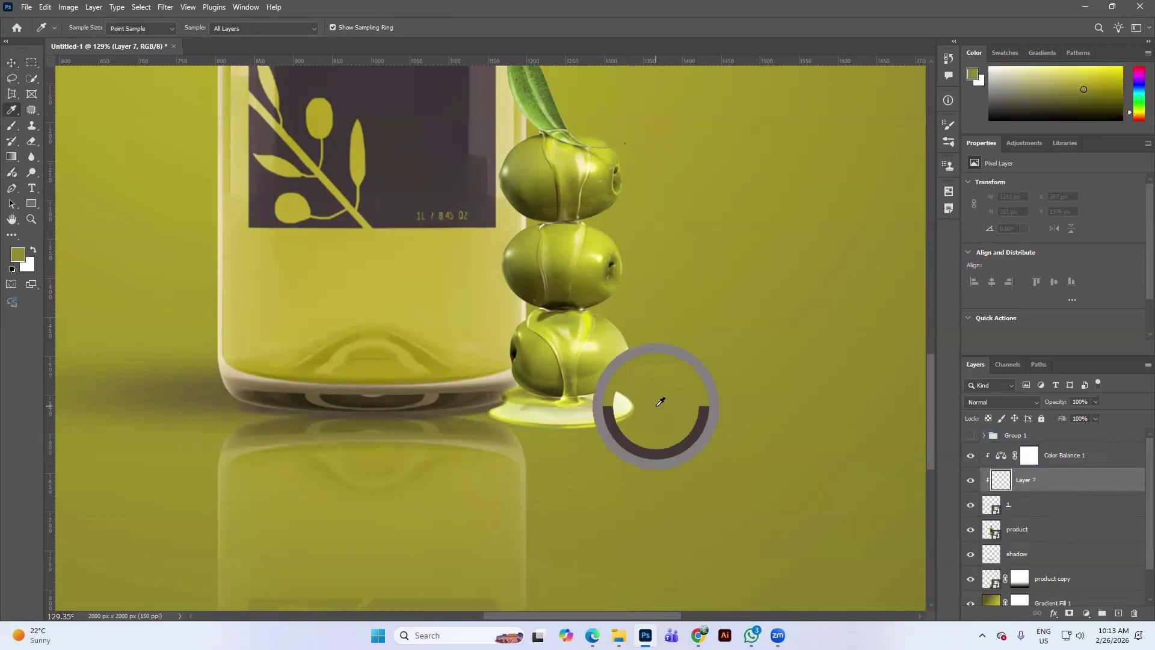
Step: Paint over the oil puddle with a 64 px Soft Round brush at 42% opacity and set the paint layer to Multiply
left_click(12, 125)
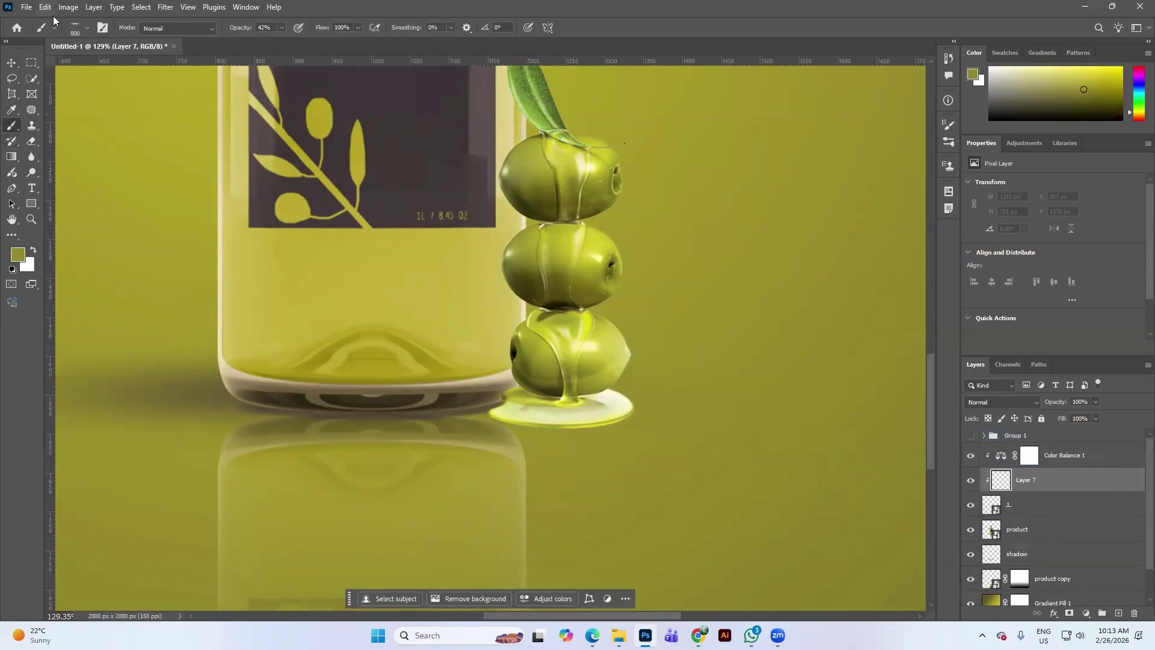
left_click(77, 27)
left_click_drag(37, 71, 36, 91)
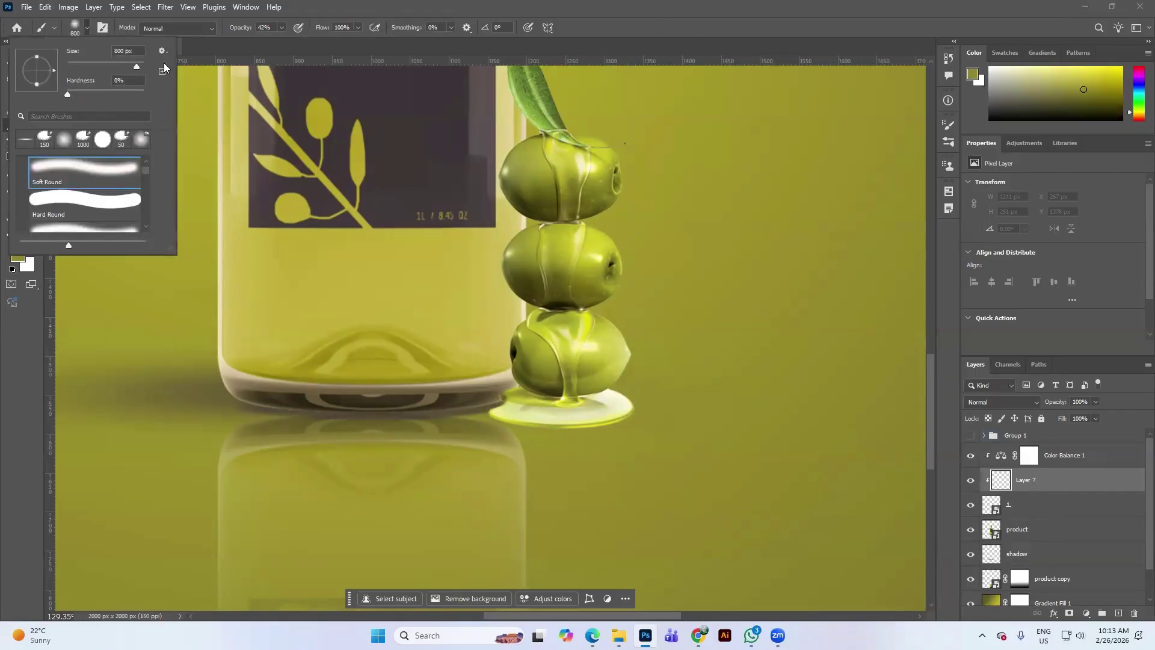
left_click_drag(93, 67, 92, 66)
mouse_move(614, 405)
left_mouse_down()
mouse_move(505, 405)
mouse_move(555, 415)
mouse_move(598, 411)
mouse_move(615, 394)
mouse_move(623, 428)
mouse_move(490, 405)
left_mouse_up()
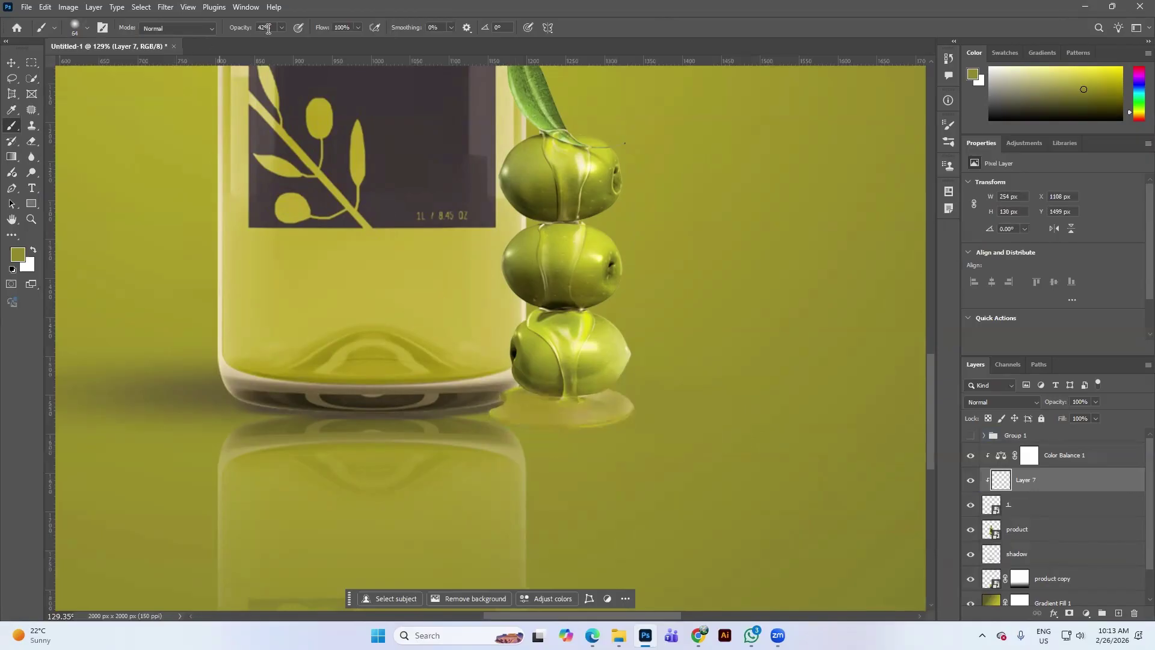
mouse_move(606, 379)
left_mouse_down()
mouse_move(547, 403)
mouse_move(632, 419)
left_mouse_up()
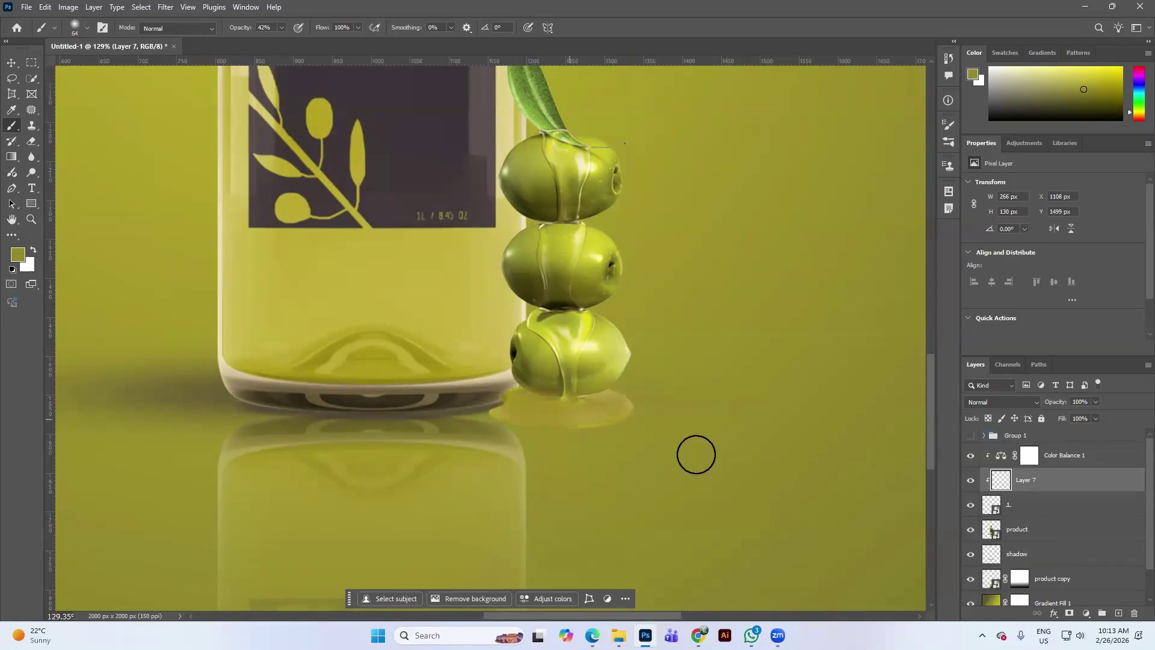
left_click(1017, 402)
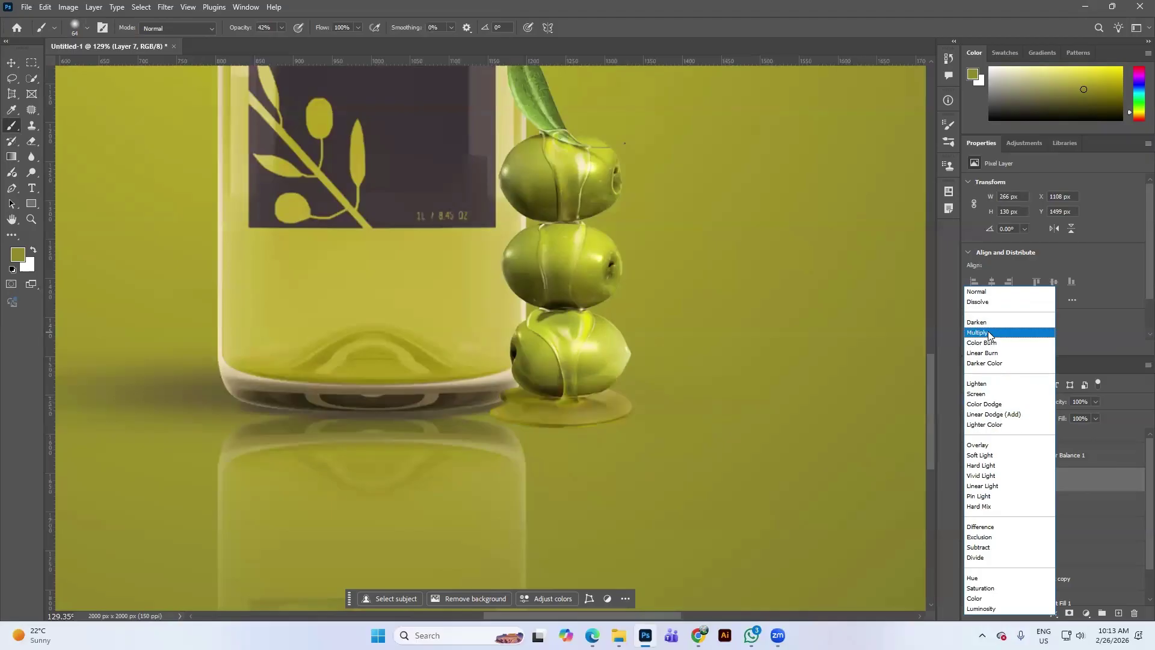
left_click(988, 335)
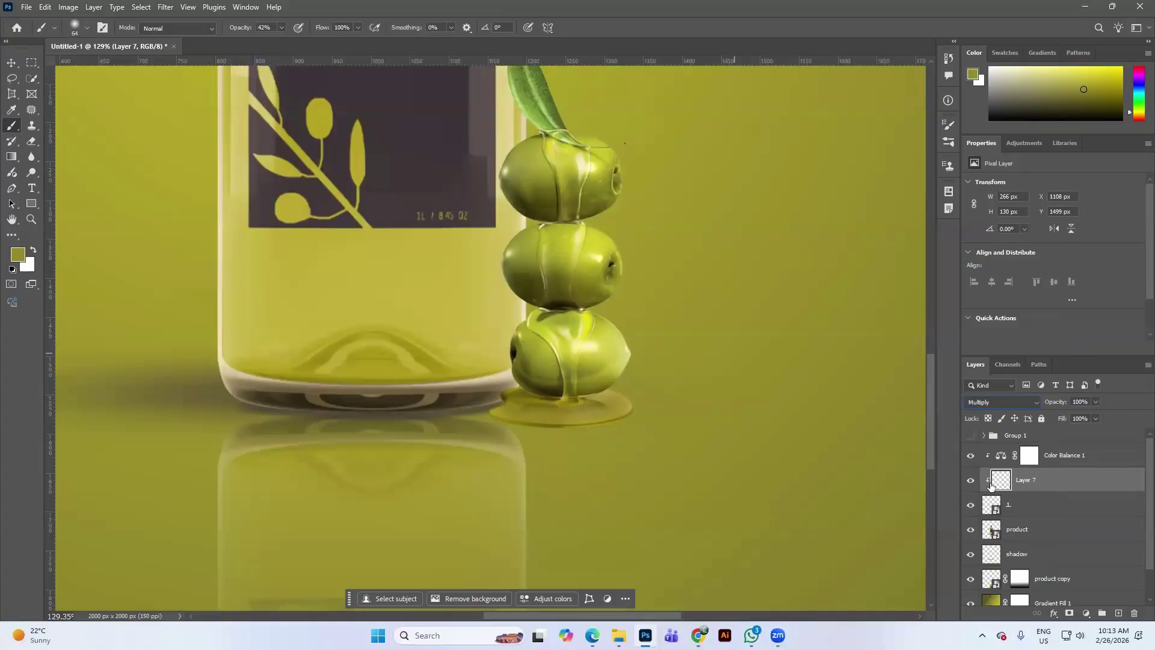
Step: Compare the oil puddle under the olives with and without the painted Multiply layer
left_click(970, 481)
left_click(970, 481)
left_click(970, 481)
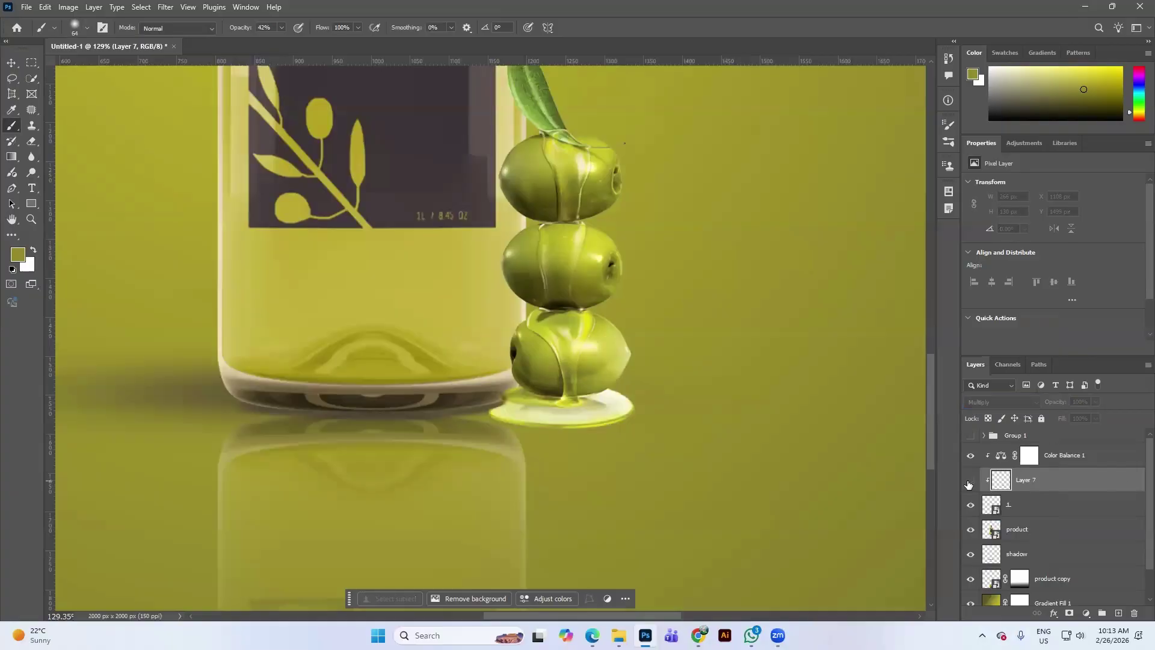
left_click(970, 481)
left_click(970, 480)
left_click(970, 481)
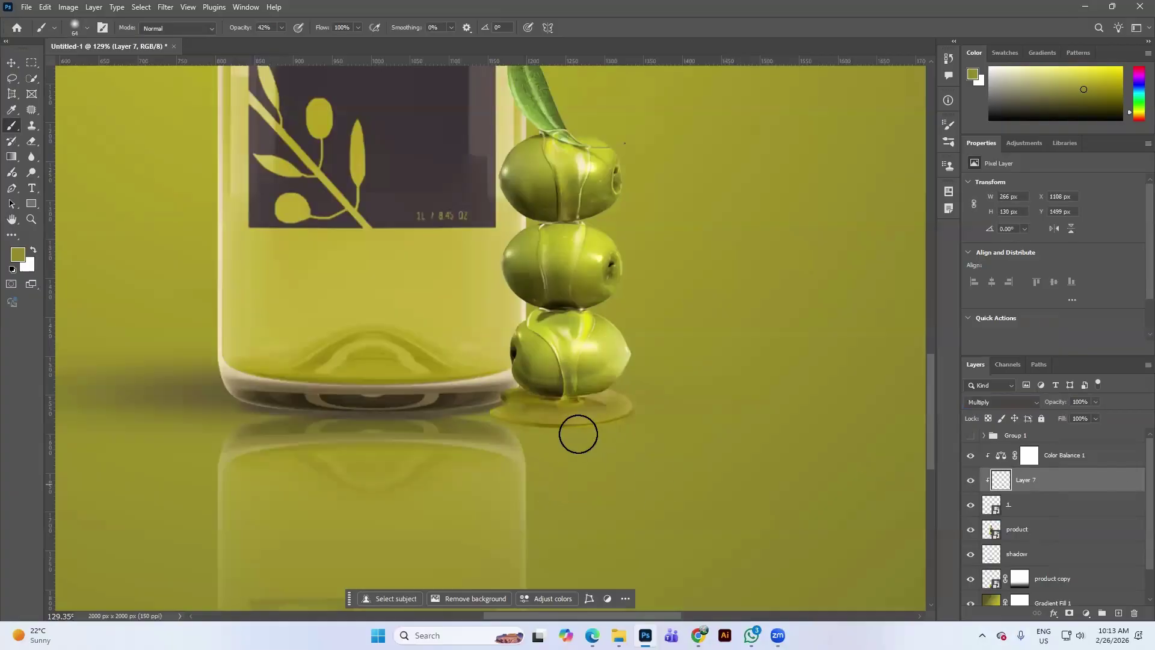
Step: Examine how the olive stack and its toned puddle sit beside the bottle in the whole poster
scroll(567, 417, "down", 4)
scroll(565, 417, "up", 1)
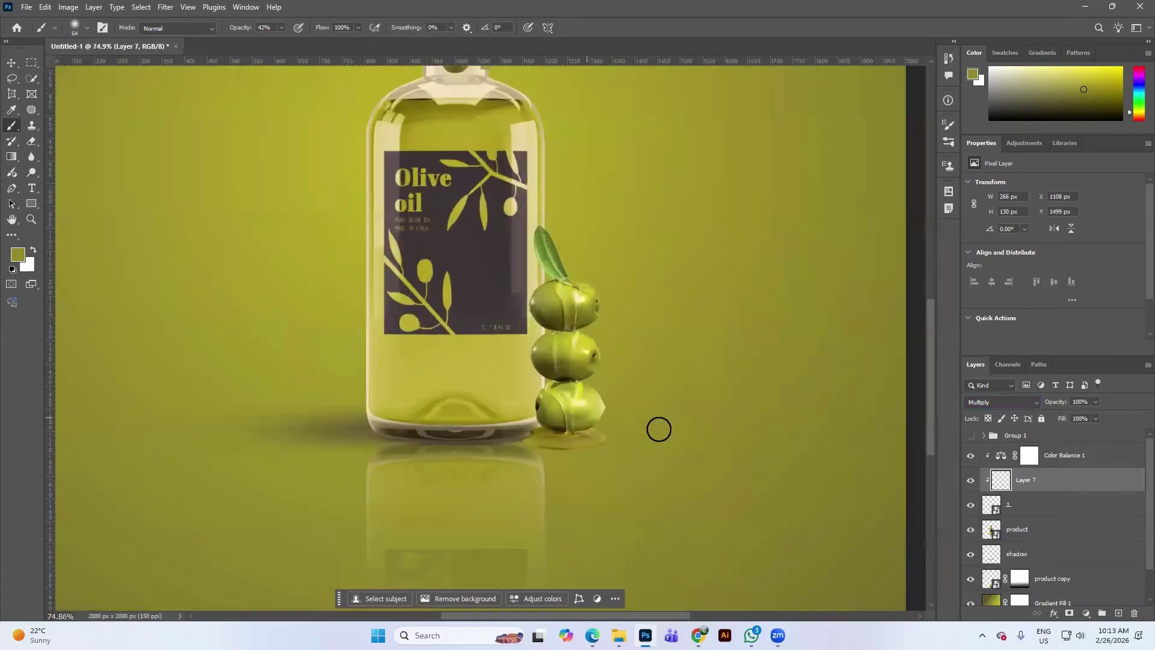
scroll(536, 429, "down", 1)
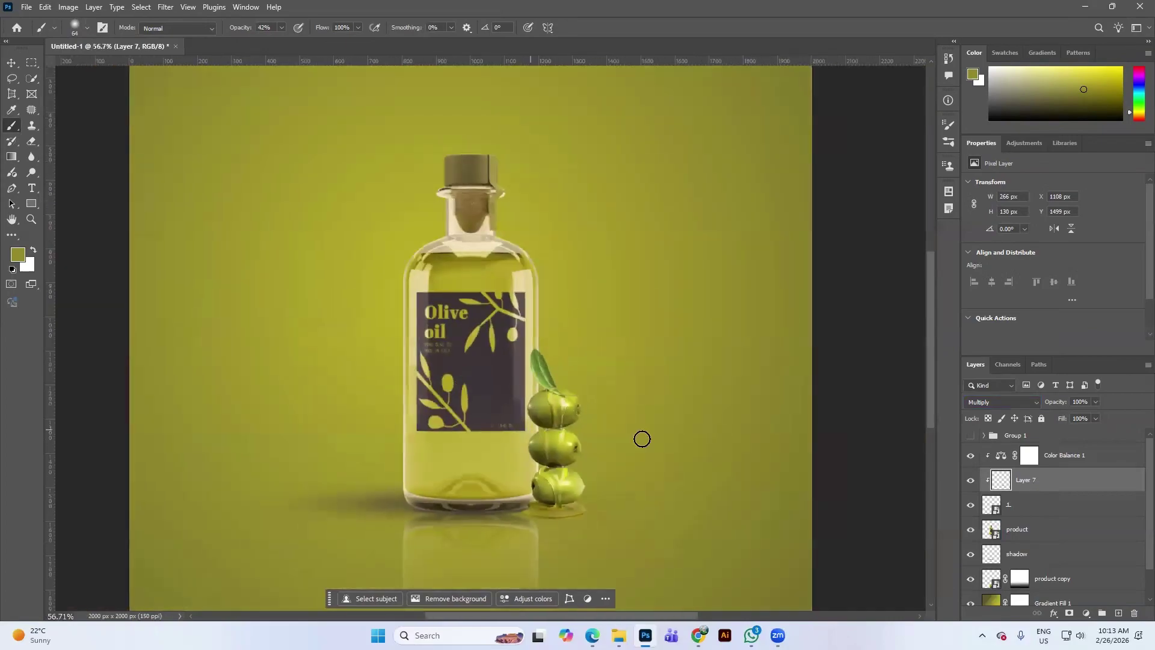
scroll(1042, 500, "down", 1)
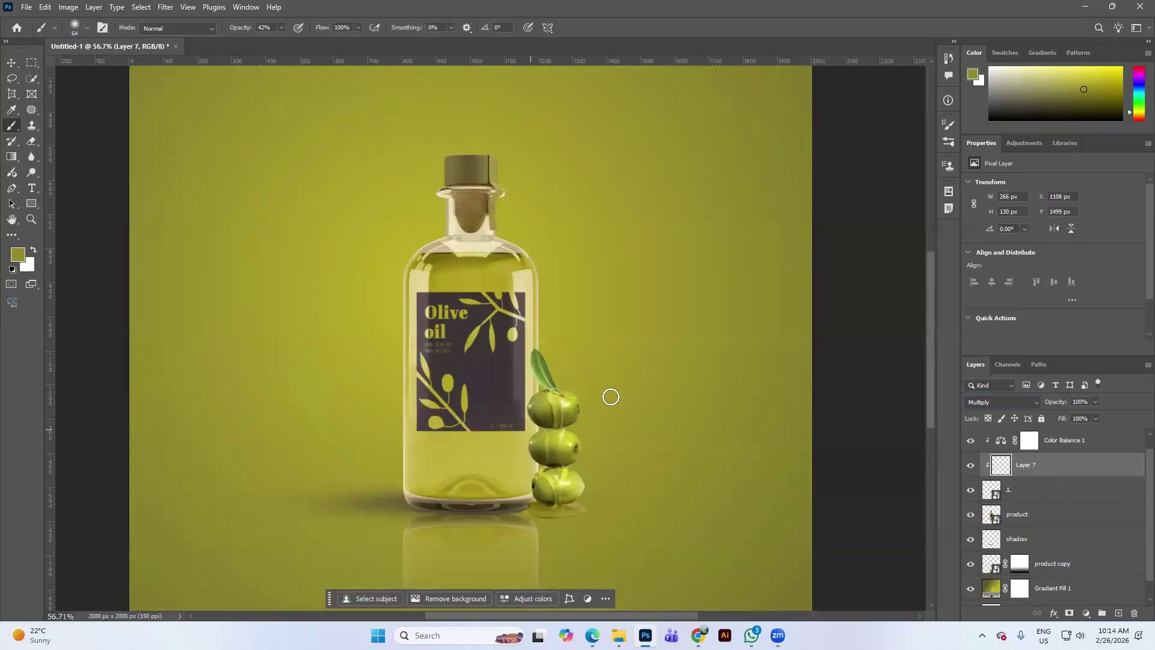
scroll(611, 397, "down", 1)
key("v")
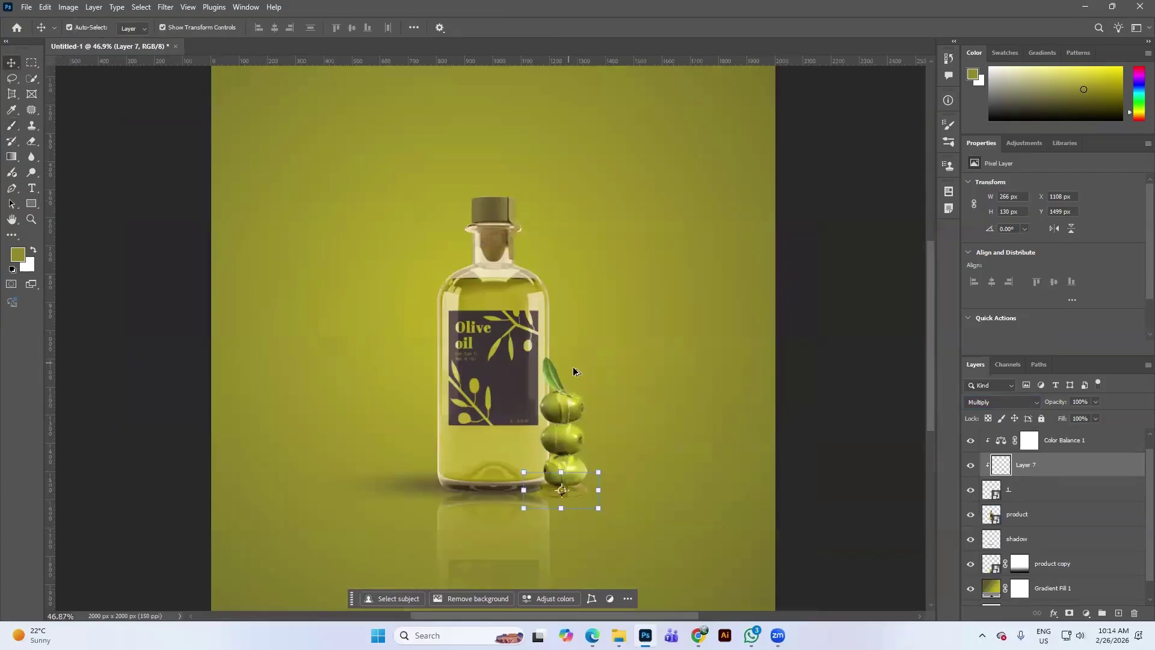
scroll(573, 367, "down", 1)
scroll(522, 439, "up", 2)
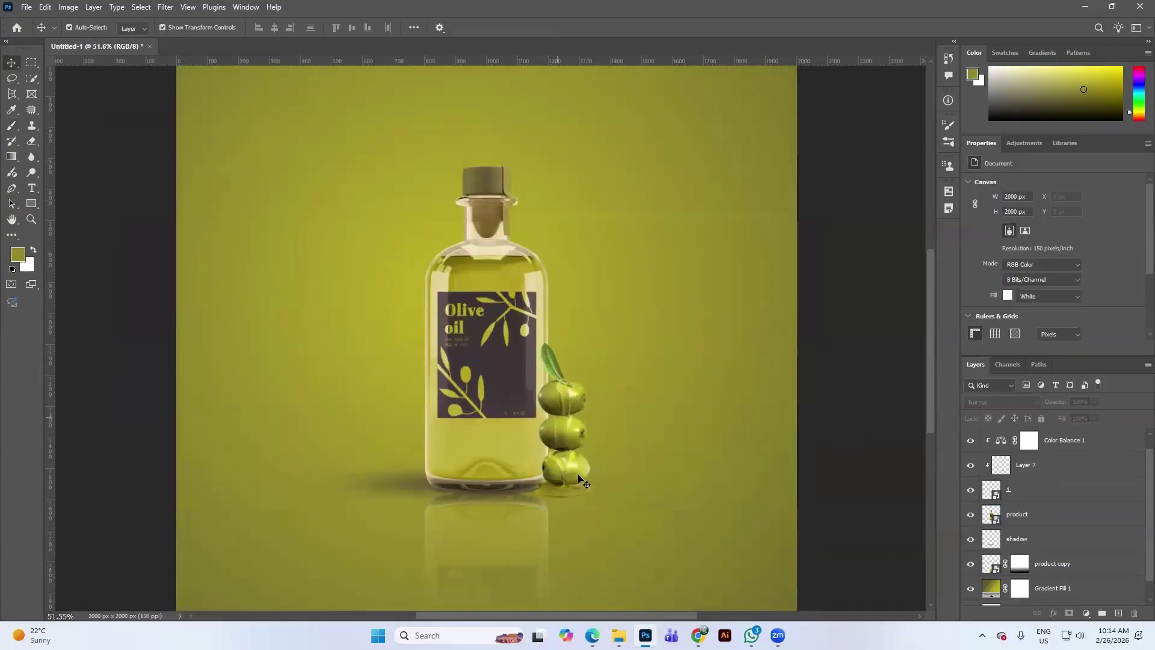
left_click_drag(584, 482, 581, 472)
left_click(516, 403, "ctrl")
left_click(483, 530, "ctrl")
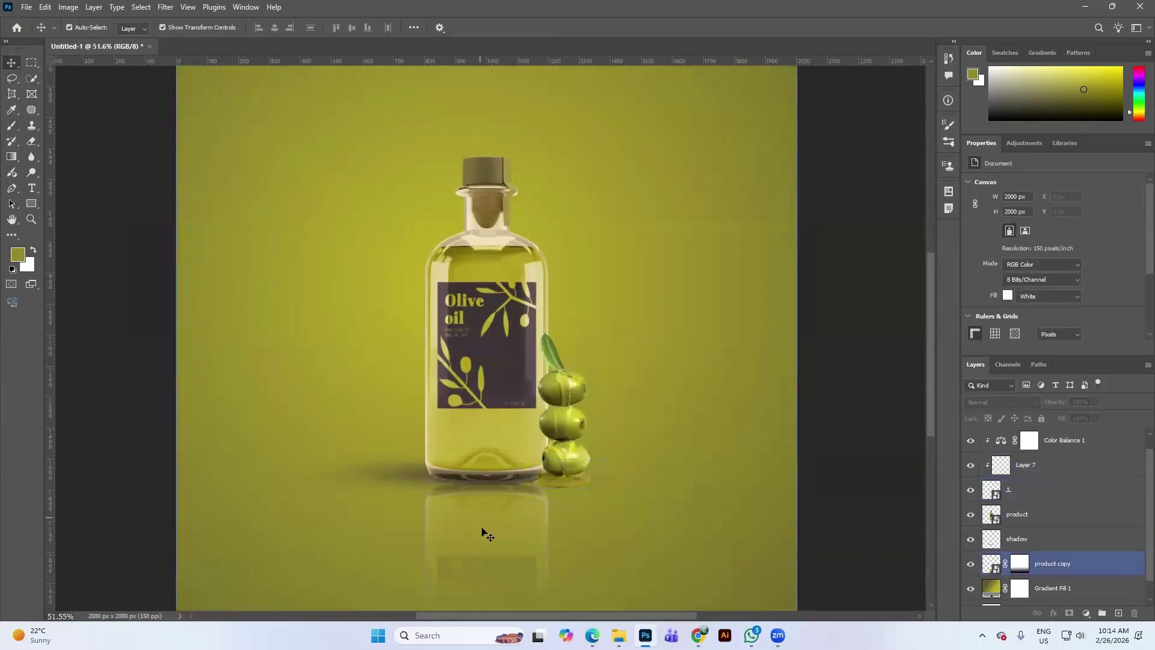
Step: Duplicate the olive stack layer and select the original beneath the copy
left_click(567, 449)
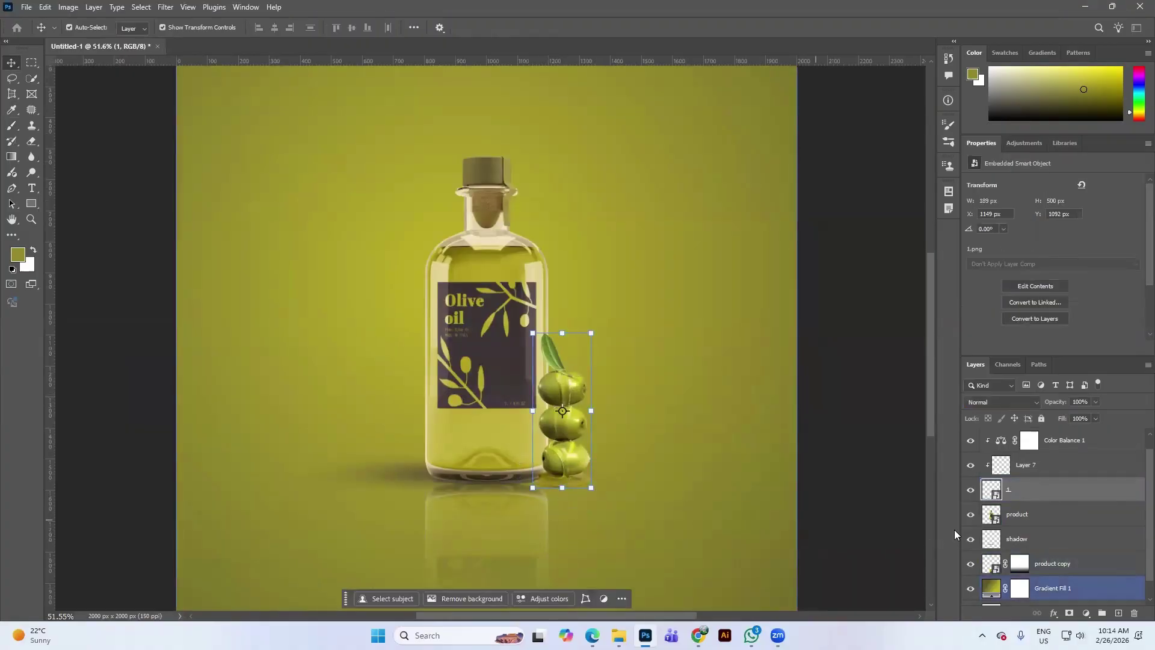
left_click(1035, 513)
left_click(1054, 516)
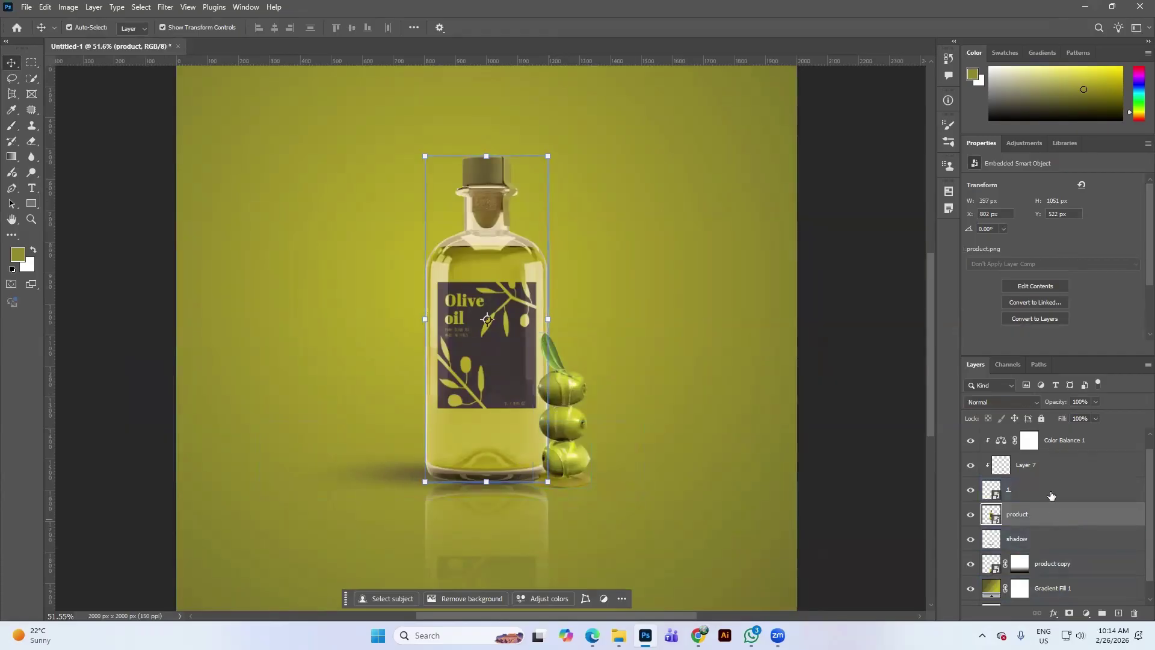
left_click(1051, 491)
key("ctrl")
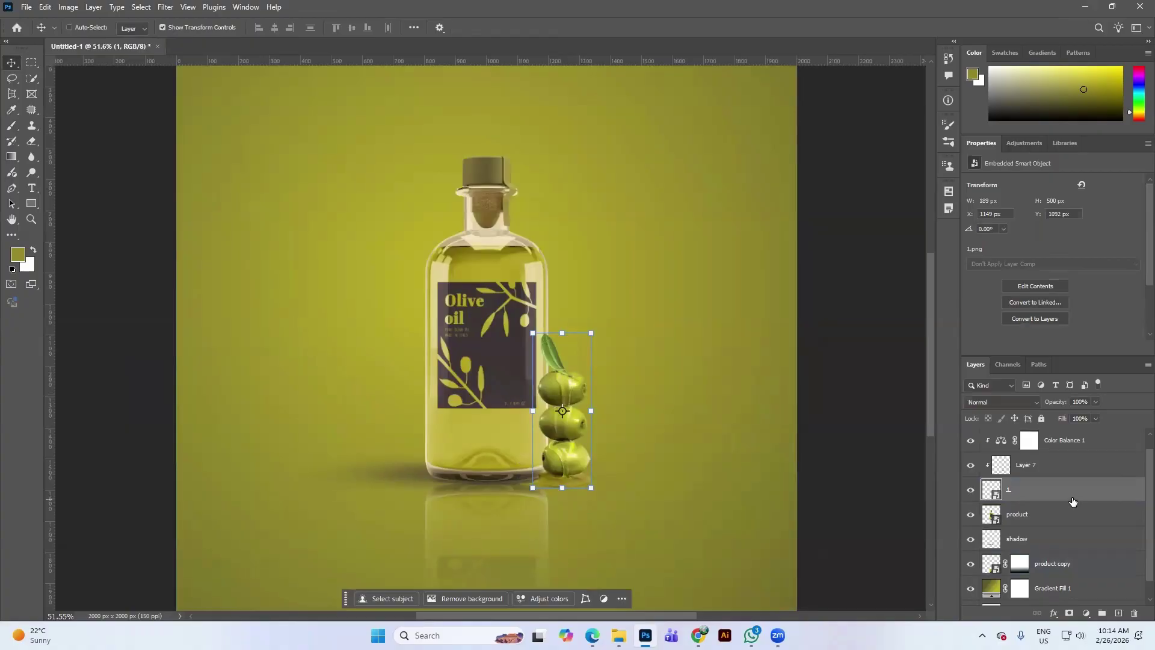
key("ctrl+j")
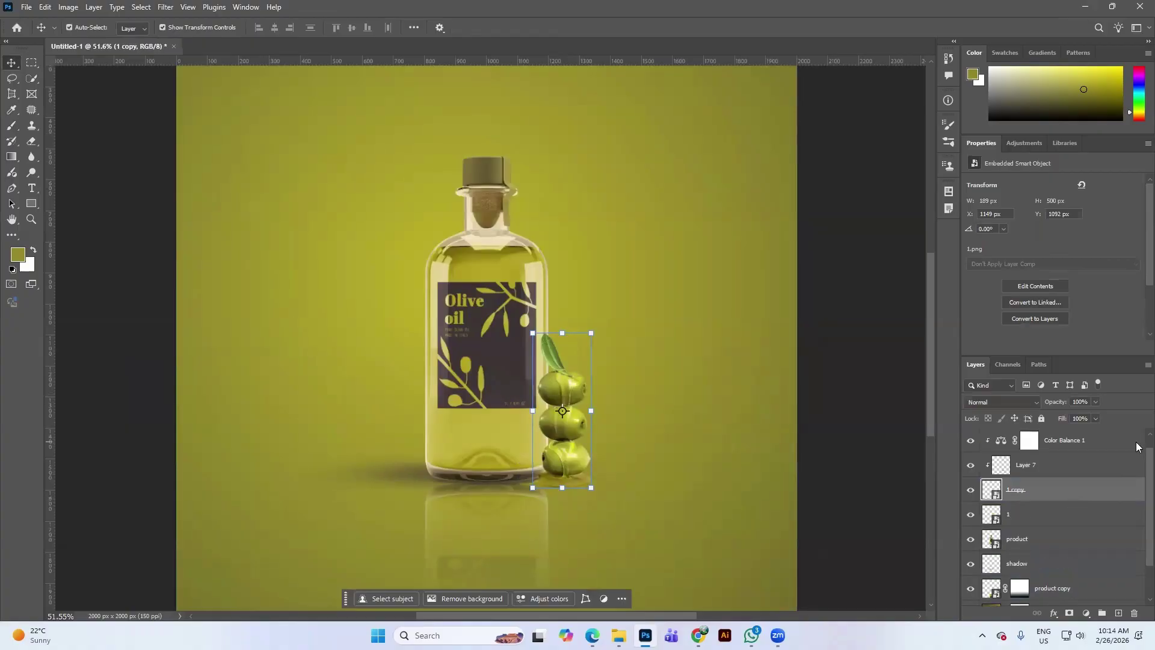
left_click_drag(1027, 495, 1033, 523)
key("ctrl+z")
left_click(1038, 512)
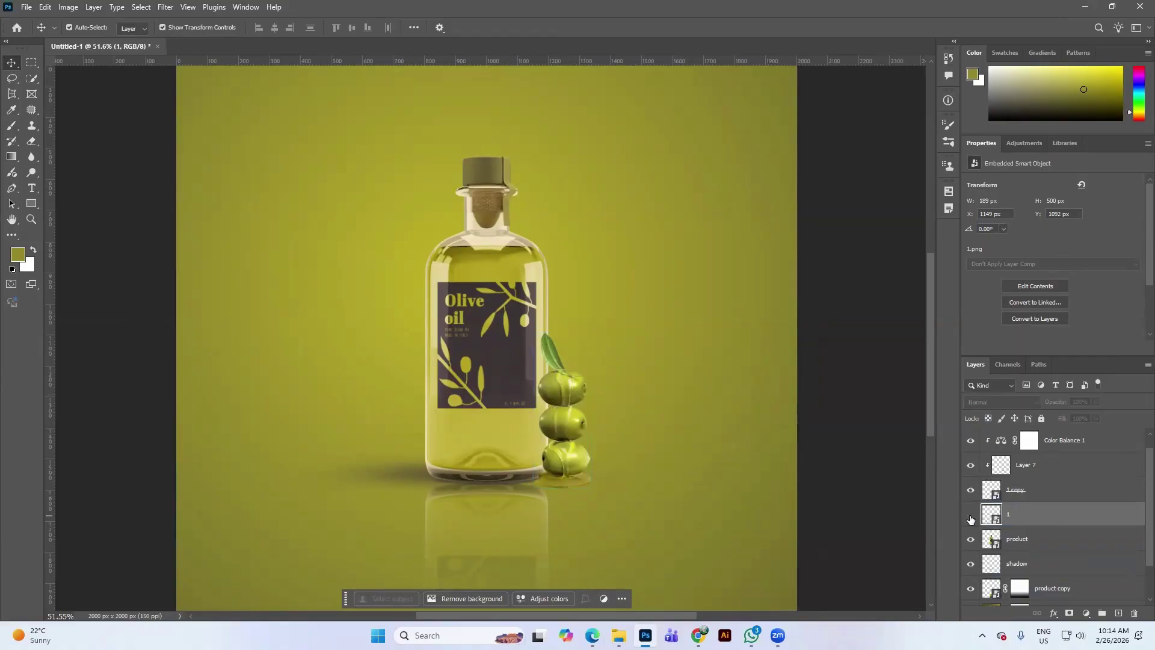
Step: Flip the original olive stack vertically and move it directly below the upright stack as its reflection
right_click(1036, 514)
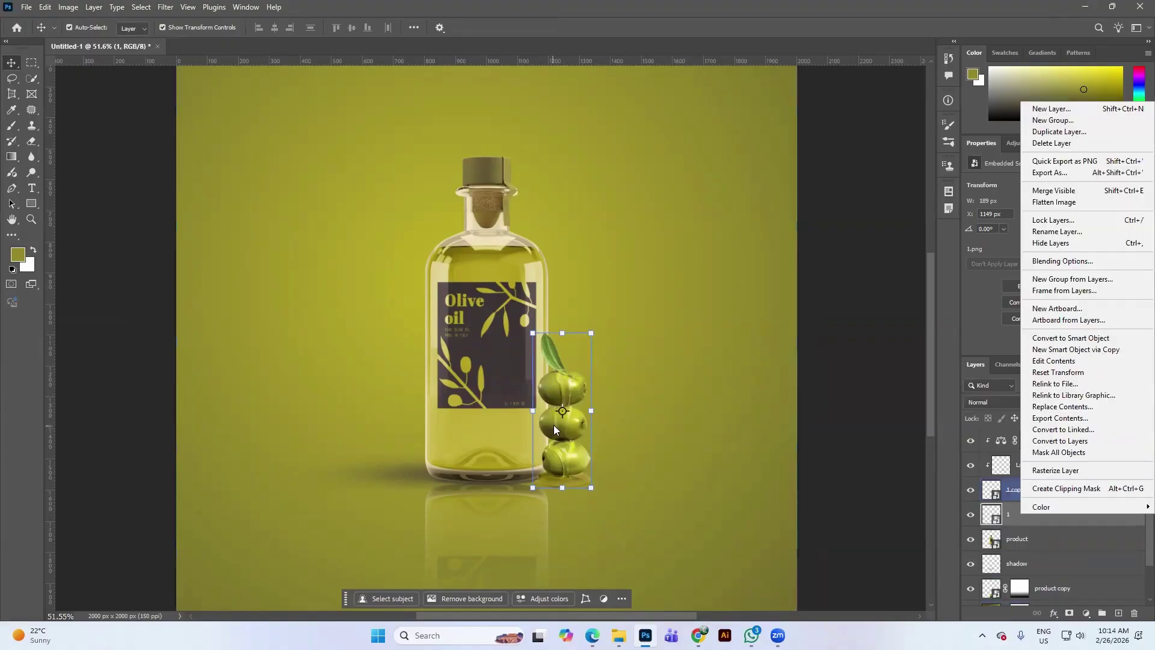
left_click(562, 444)
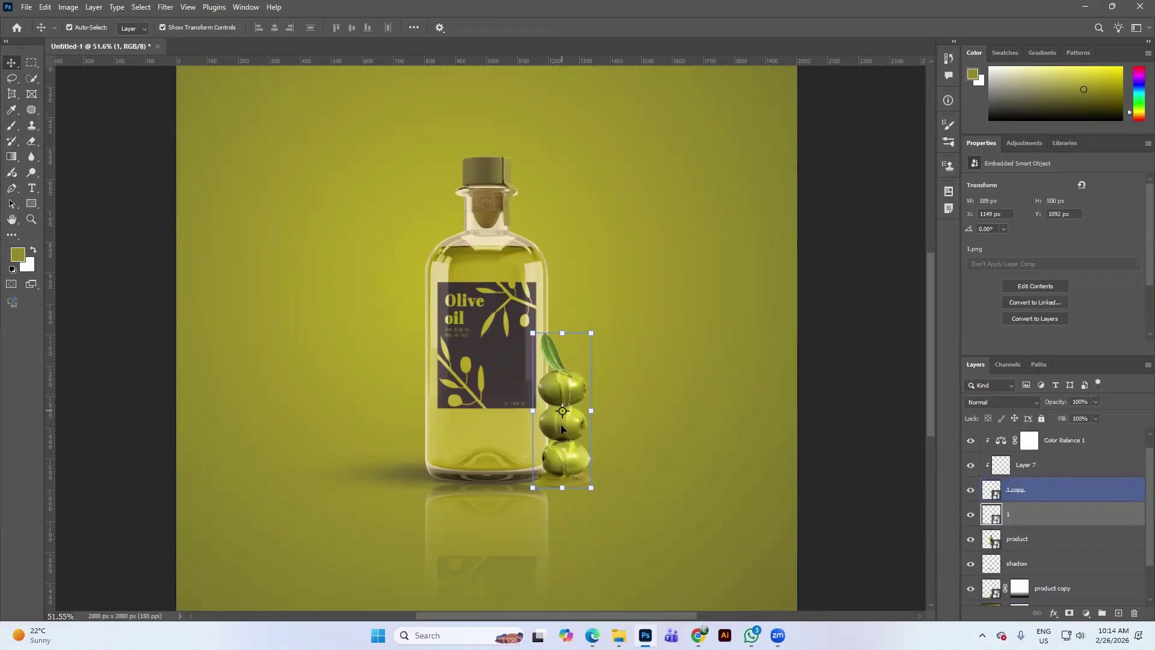
left_click(562, 443)
key("ctrl+t")
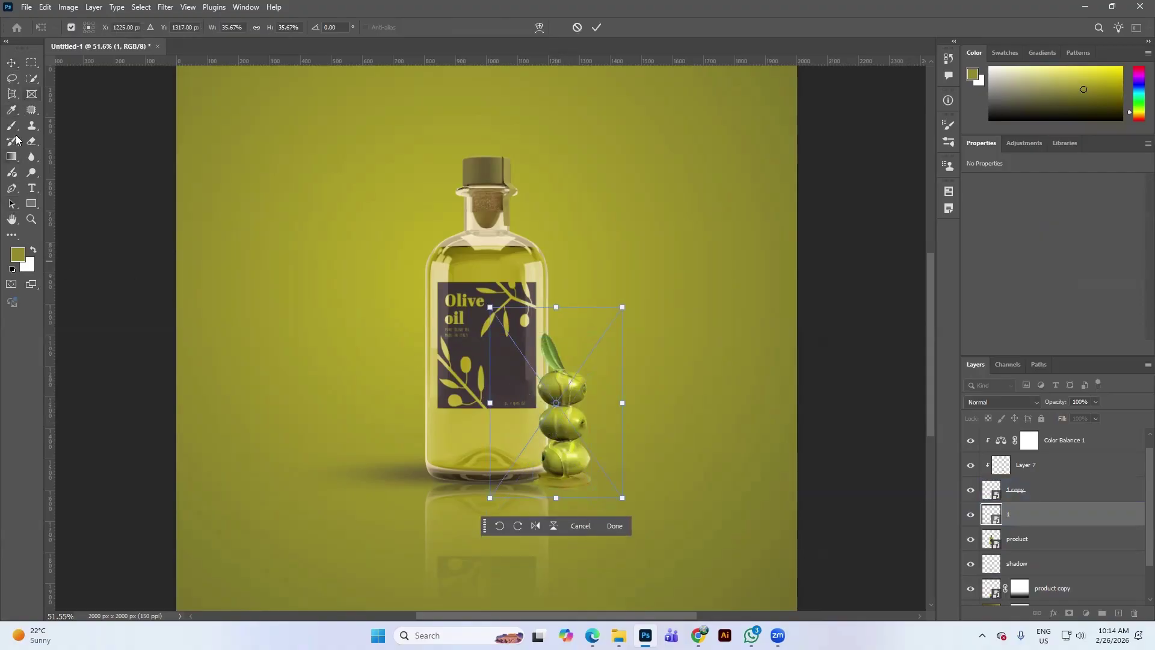
right_click(569, 443)
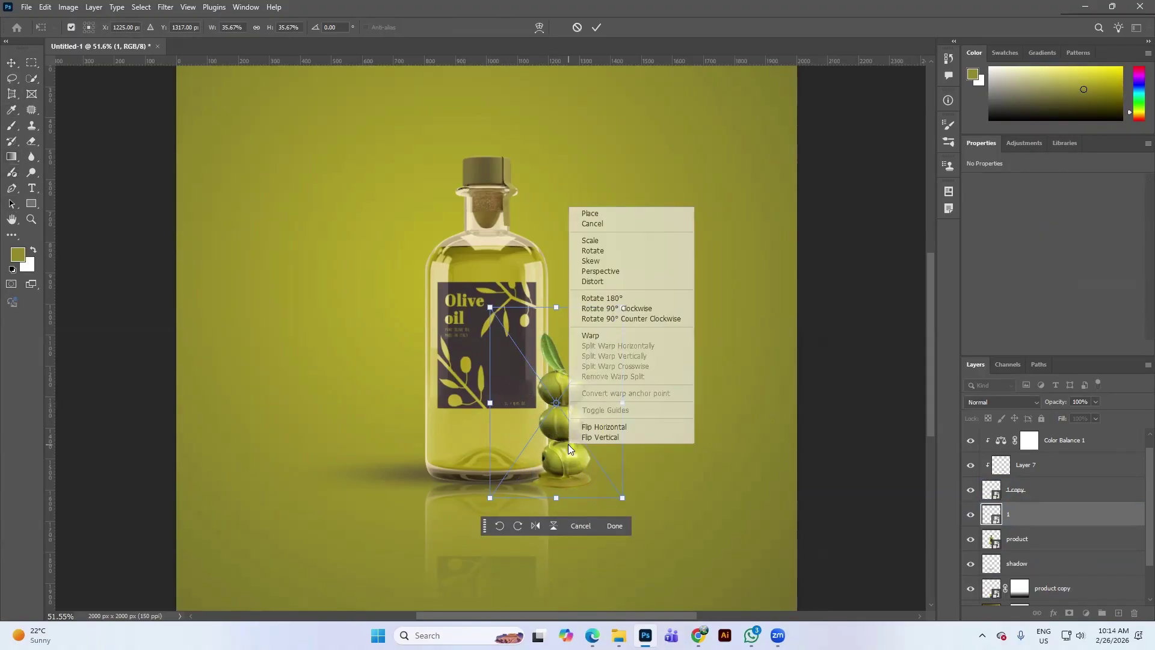
left_click(589, 435)
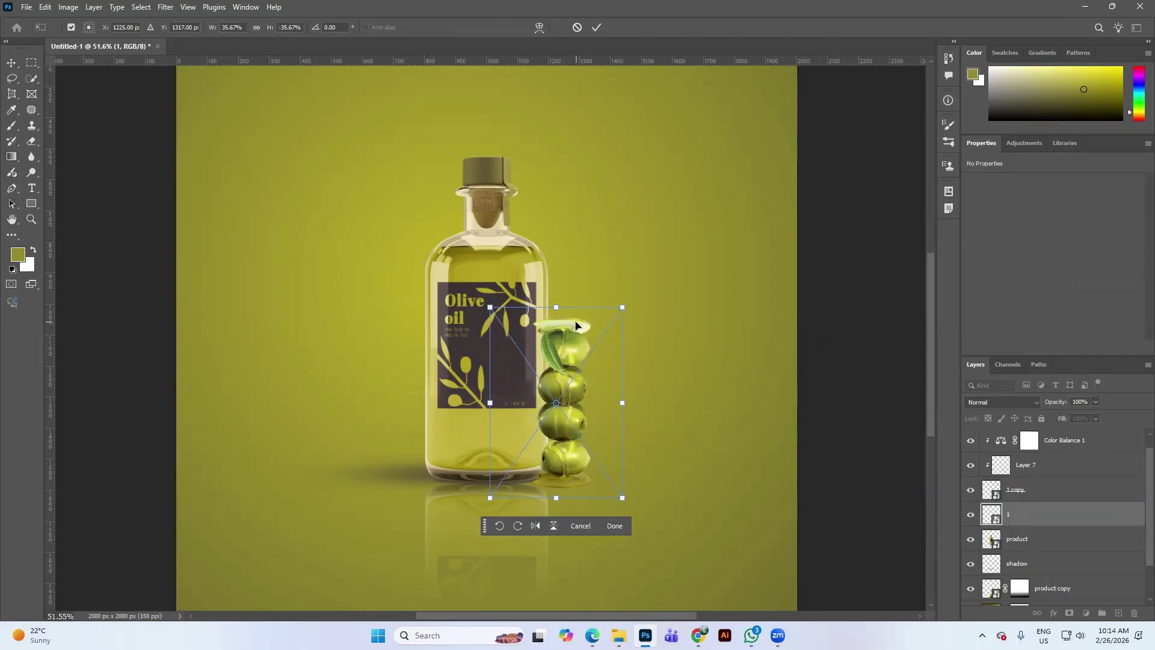
left_click_drag(576, 326, 578, 478)
Step: Narrow the flipped olive stack to 33.58% width so it lines up with the upright one
scroll(576, 480, "up", 3)
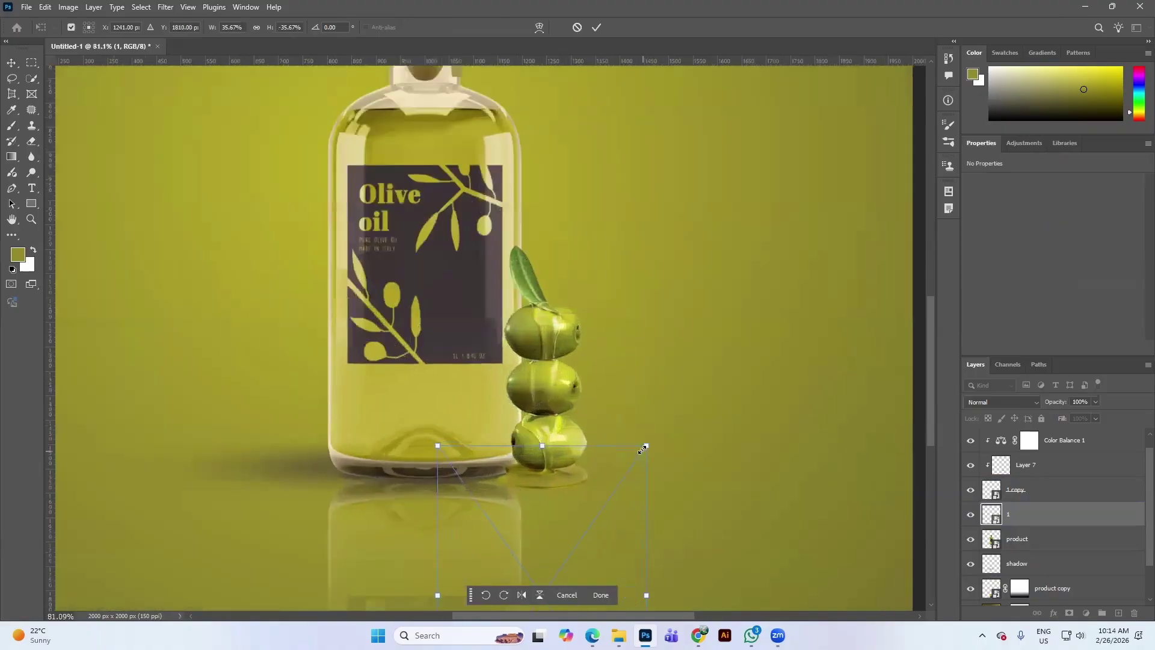
left_click_drag(647, 446, 634, 448)
scroll(632, 452, "down", 3)
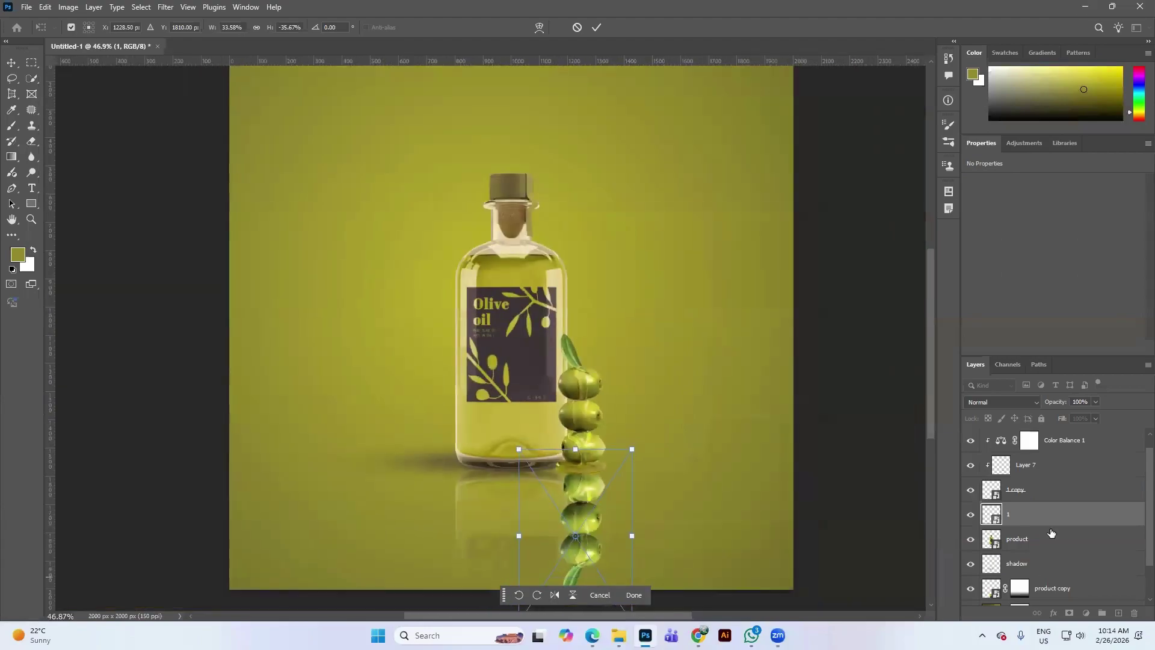
left_click(595, 27)
Step: Add a layer mask to the olive reflection and fade it downward with a reversed linear black-and-white gradient
left_click(1070, 612)
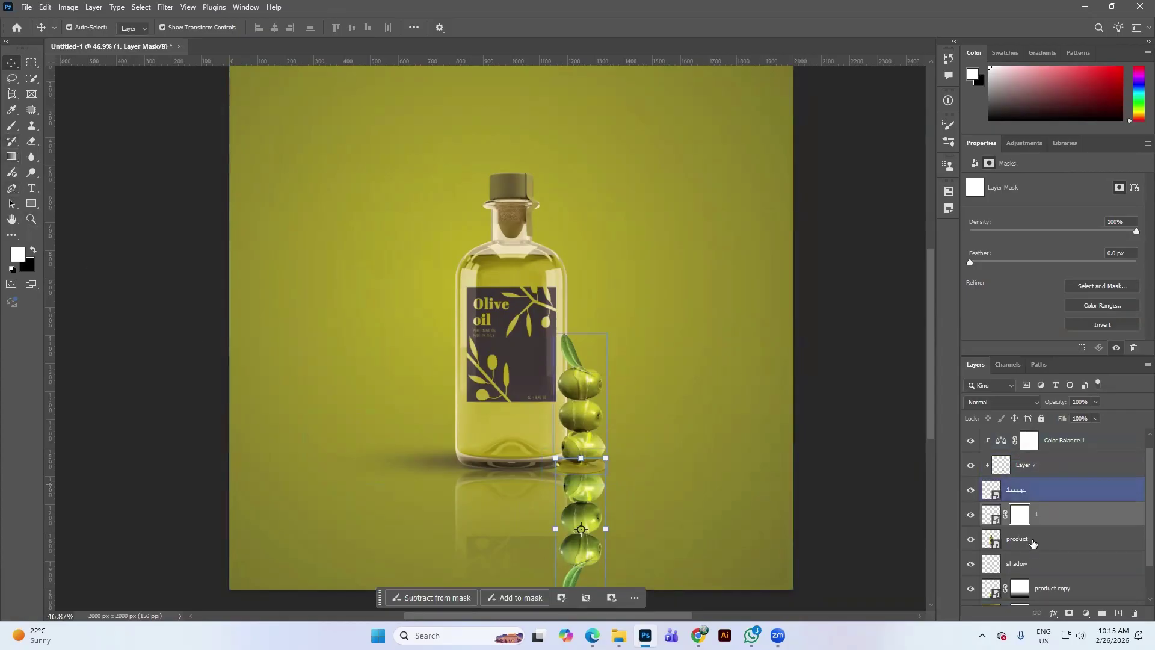
left_click(15, 163)
scroll(687, 488, "down", 1)
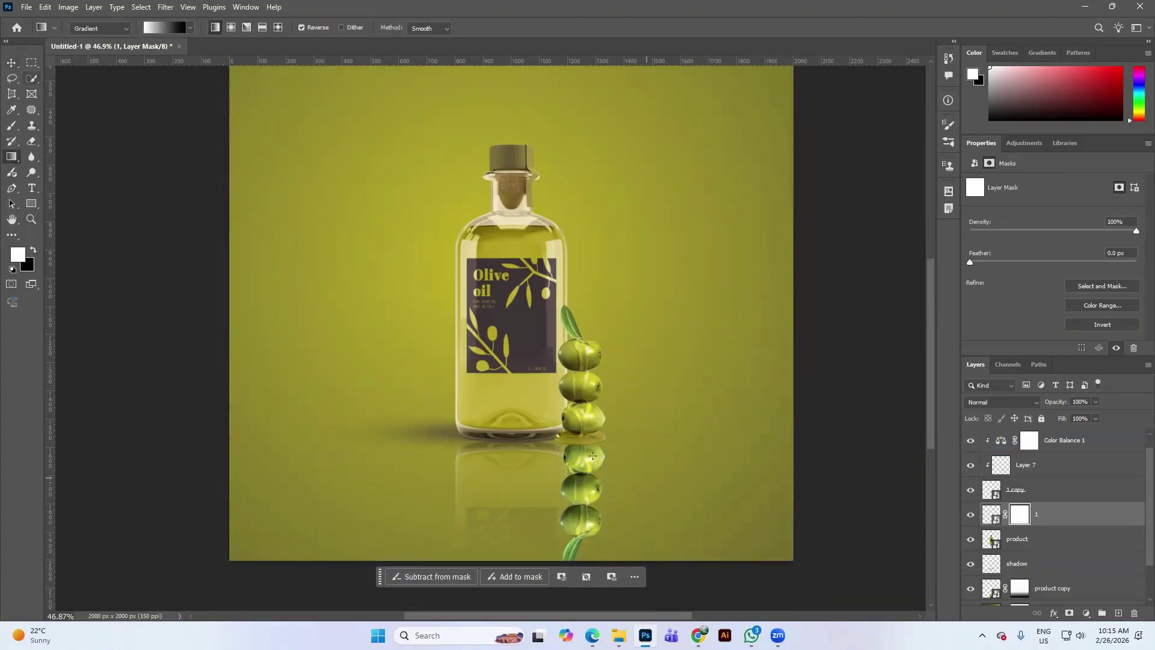
left_click_drag(584, 450, 585, 535)
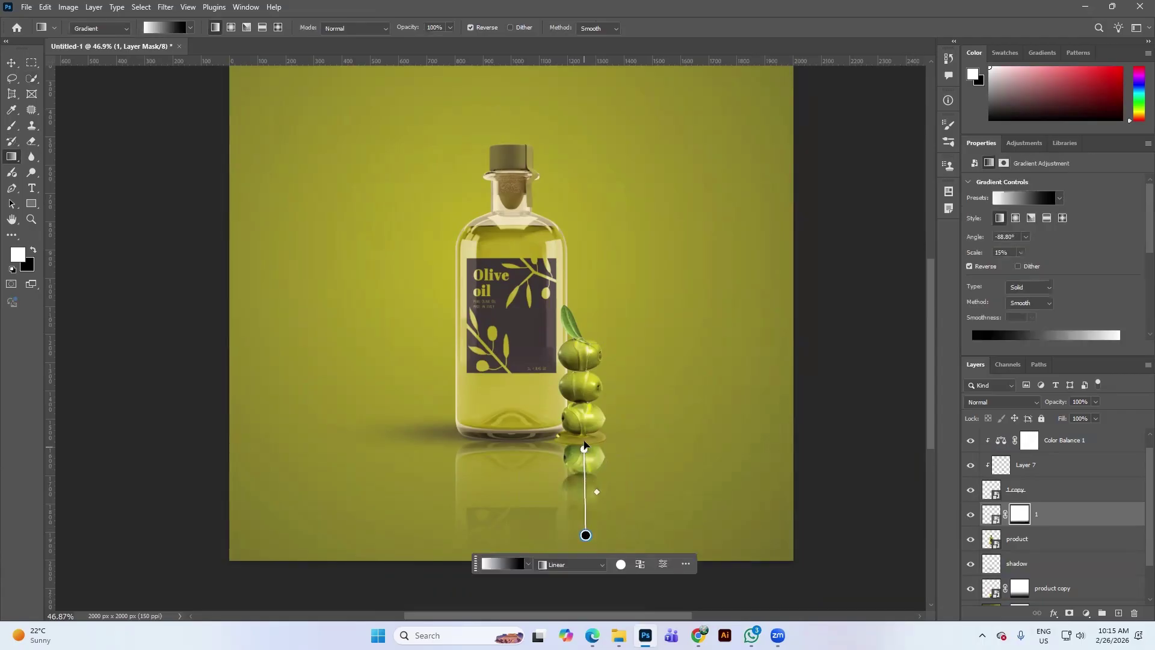
Step: Lengthen the olive reflection's mask gradient, starting it on the lowest upright olive and ending it near the canvas's bottom edge
left_click_drag(585, 450, 587, 430)
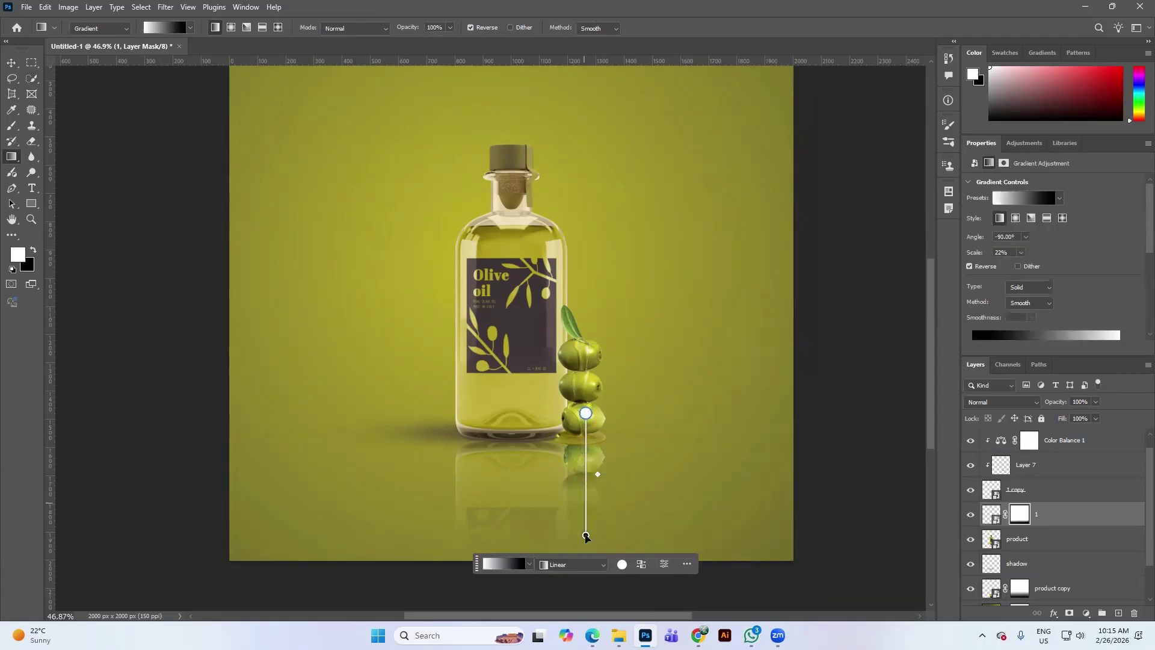
left_click_drag(586, 535, 586, 555)
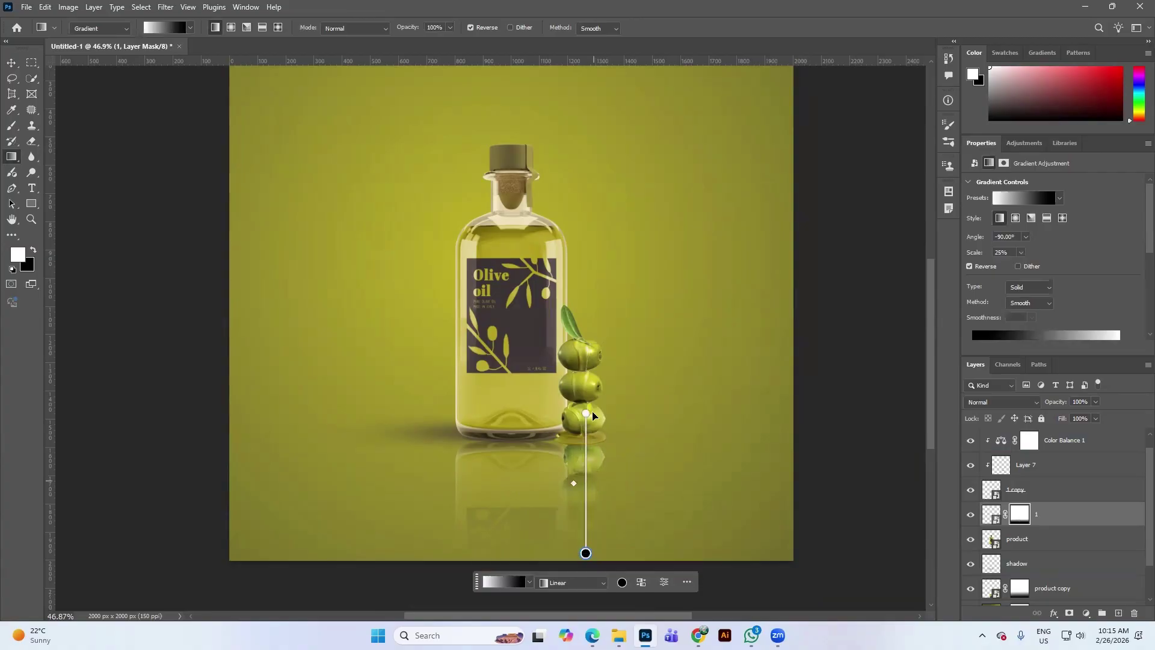
left_click_drag(587, 413, 588, 428)
Step: Move the upright olive stack and its reflection together slightly right and down, just beside the bottle's base
left_click(12, 63)
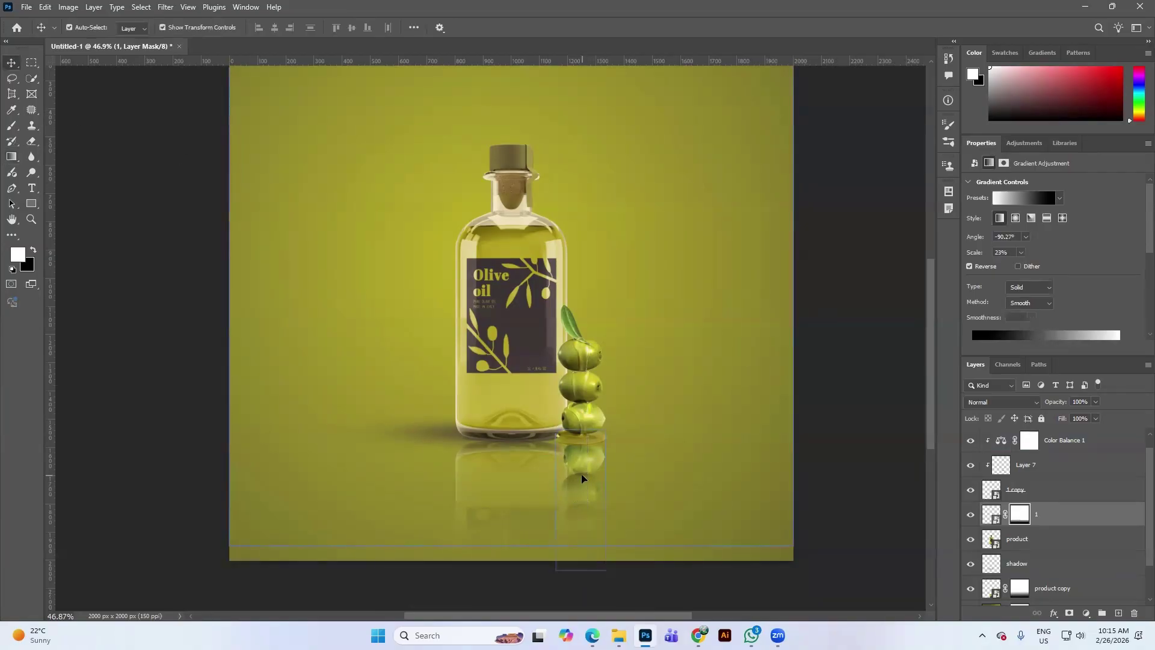
left_click(585, 415)
left_click(584, 416)
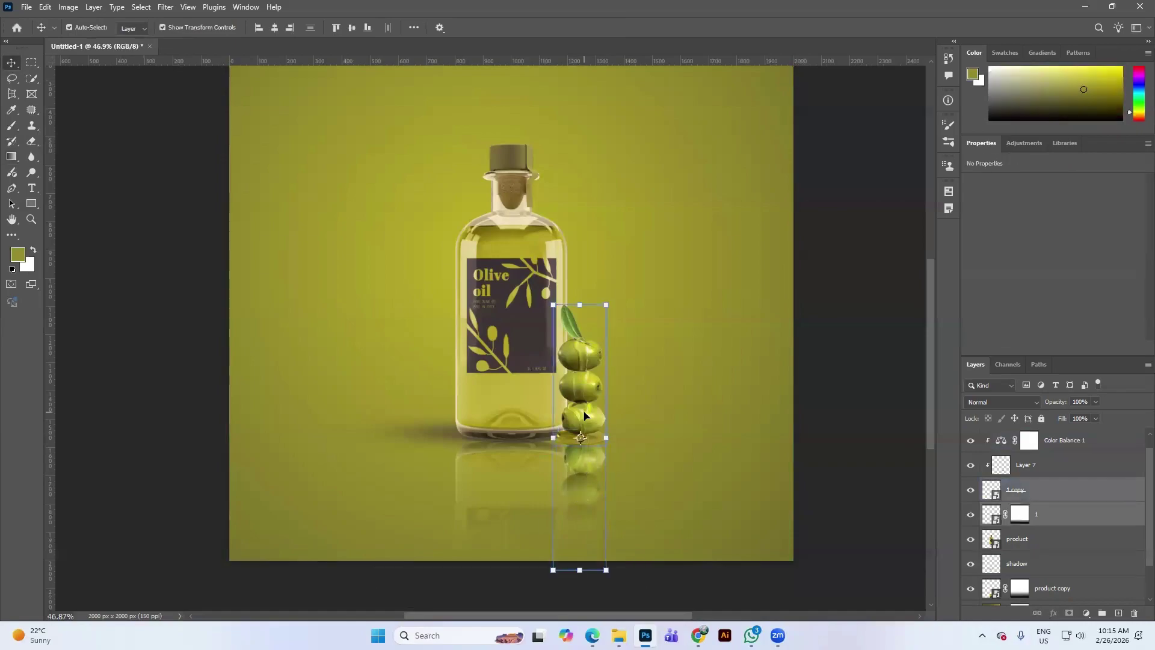
left_click_drag(584, 416, 592, 419)
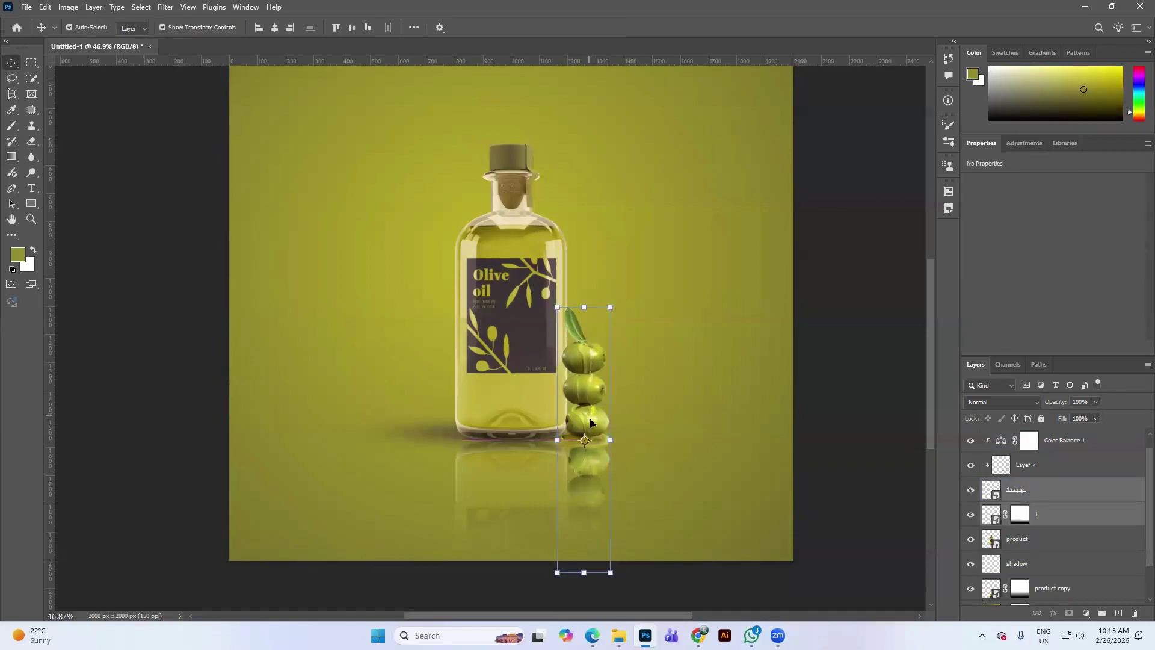
left_click(834, 247)
scroll(769, 354, "down", 3)
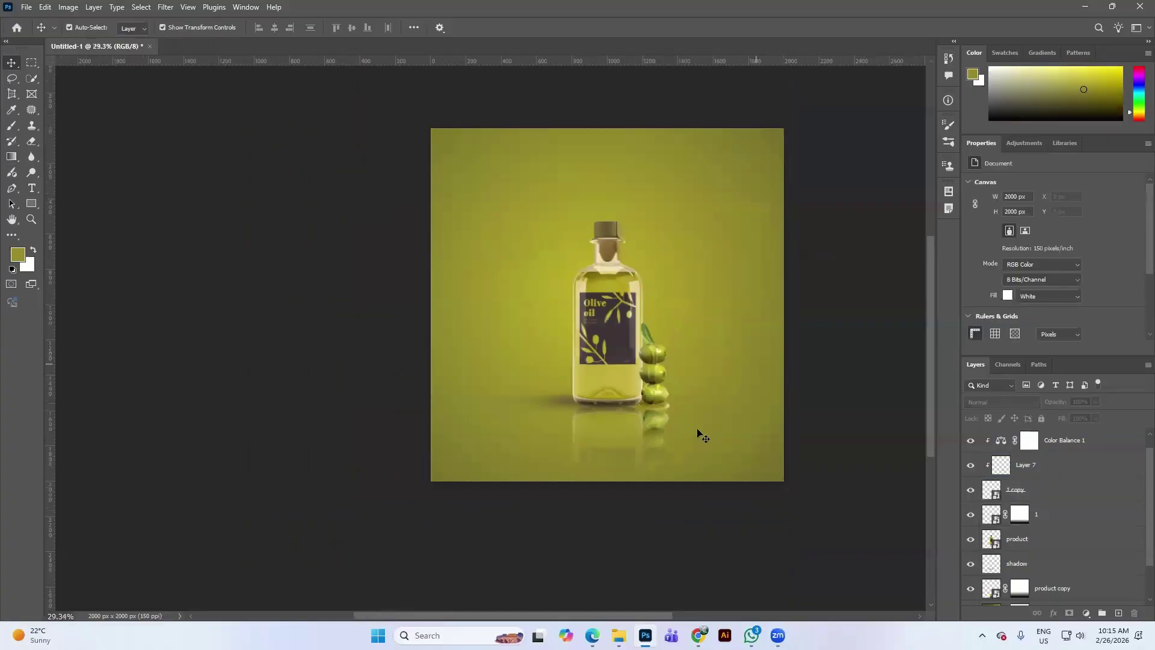
scroll(843, 414, "up", 1)
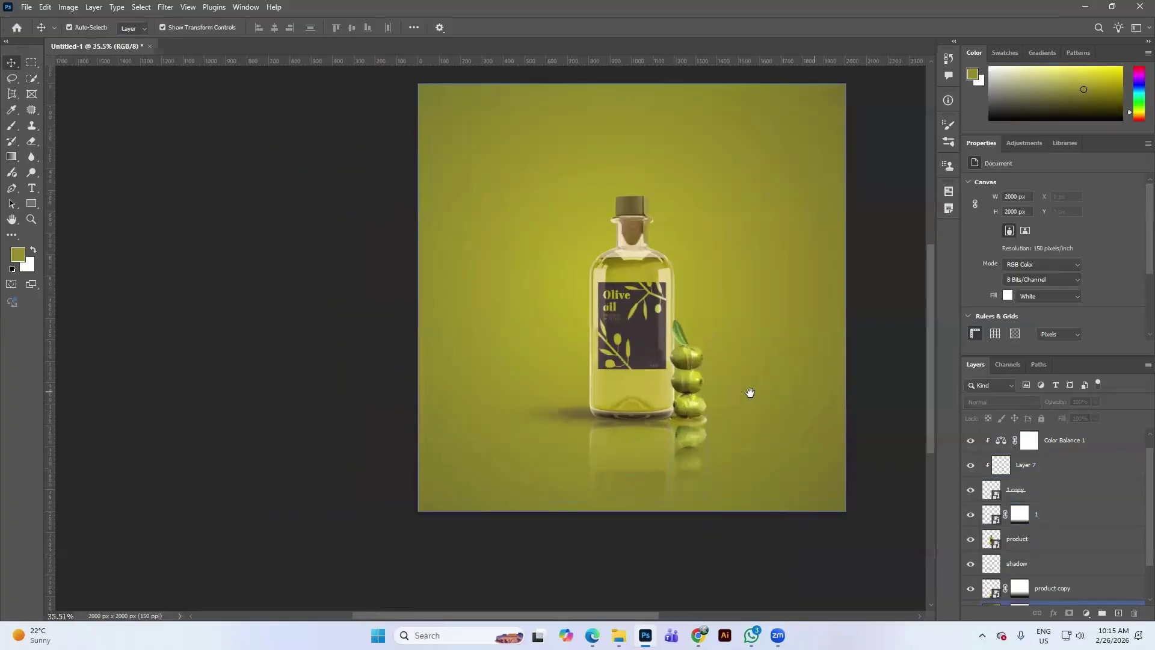
left_click_drag(748, 391, 712, 397)
left_click(1007, 508)
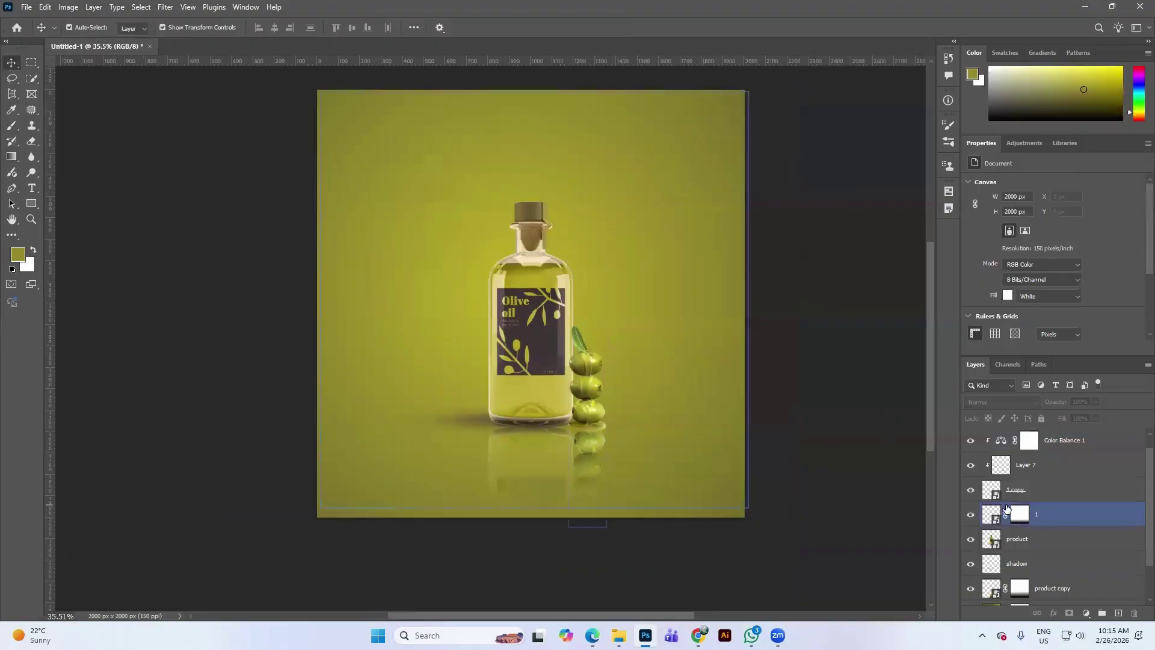
left_click(1059, 536)
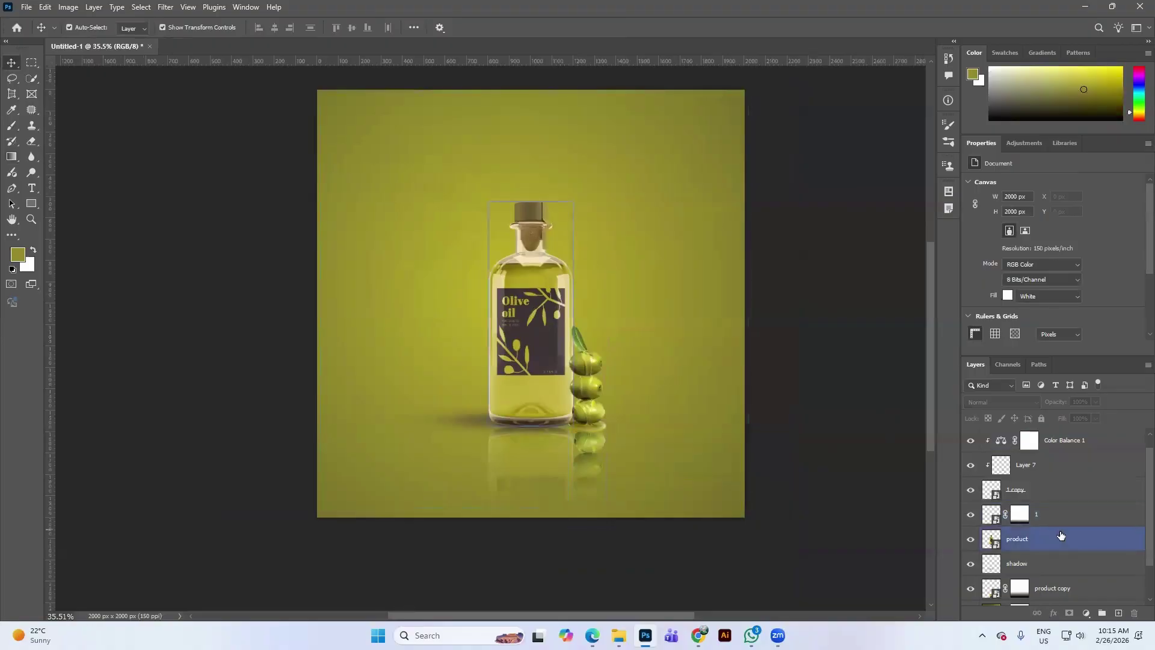
scroll(1059, 560, "down", 2)
left_click(1070, 551)
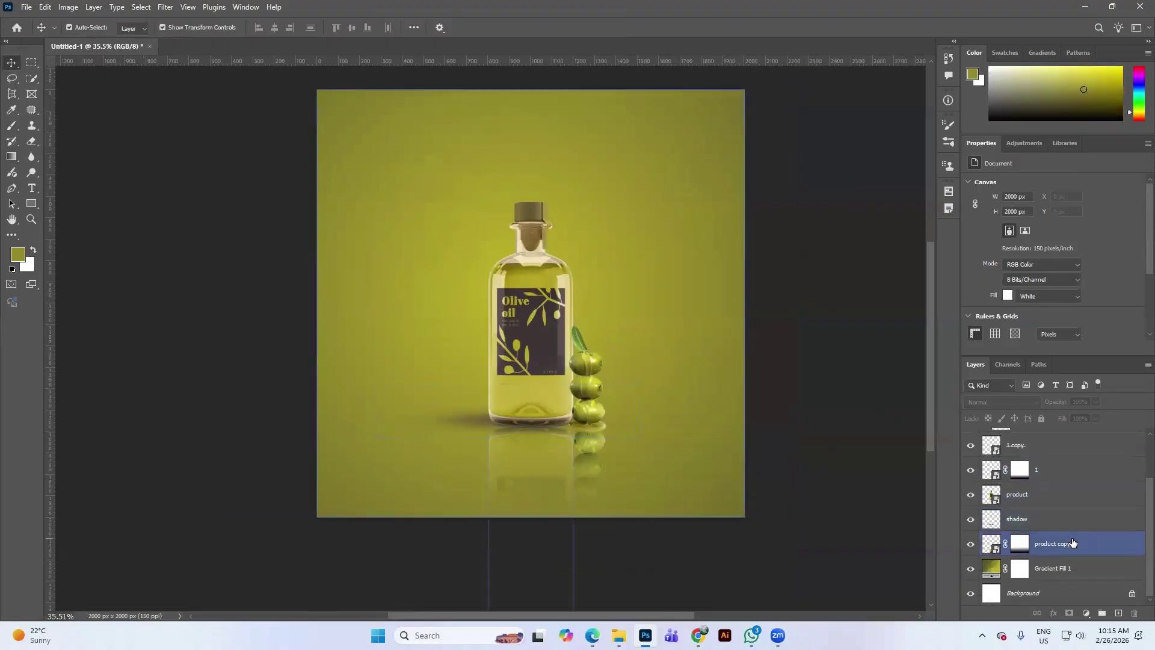
left_click(1025, 495)
scroll(1024, 499, "up", 1)
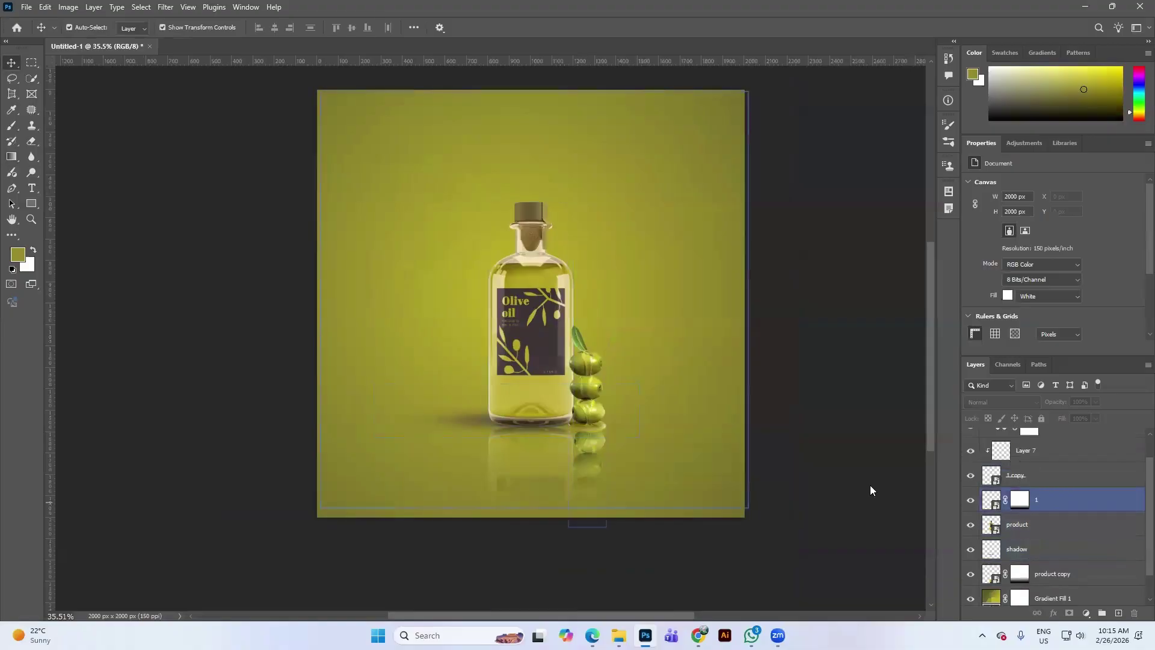
Step: Group the Color Balance 1 and Layer 7 layers with the upright olive stack and its masked reflection
left_click(1010, 498)
left_click(1017, 479)
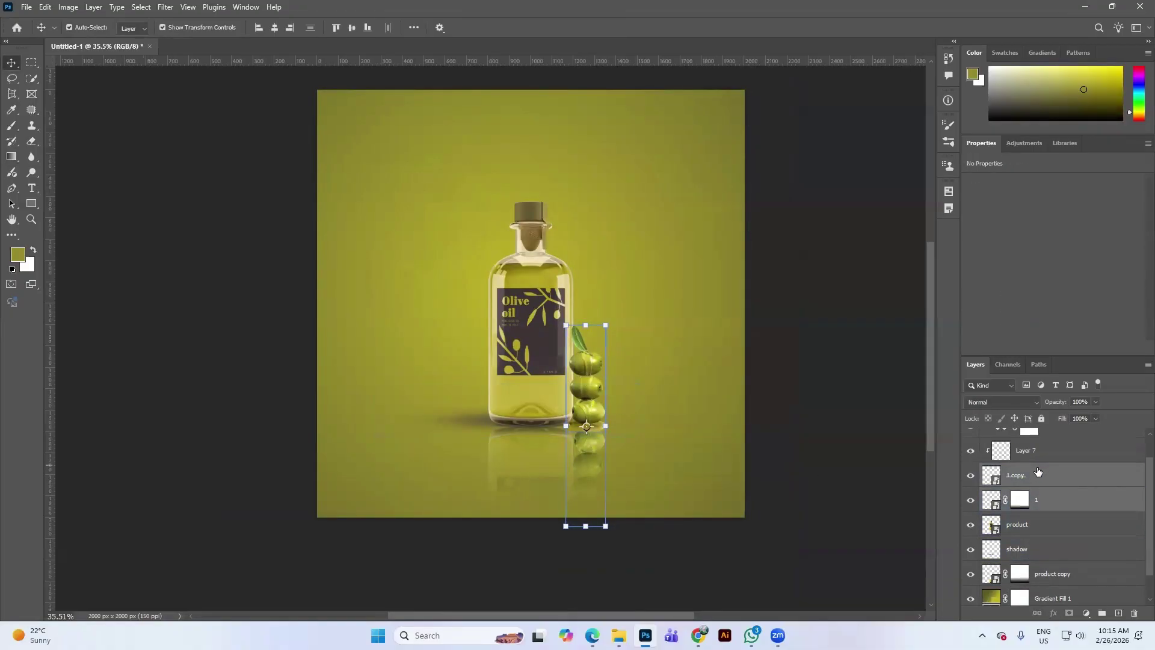
left_click(1054, 451, "shift")
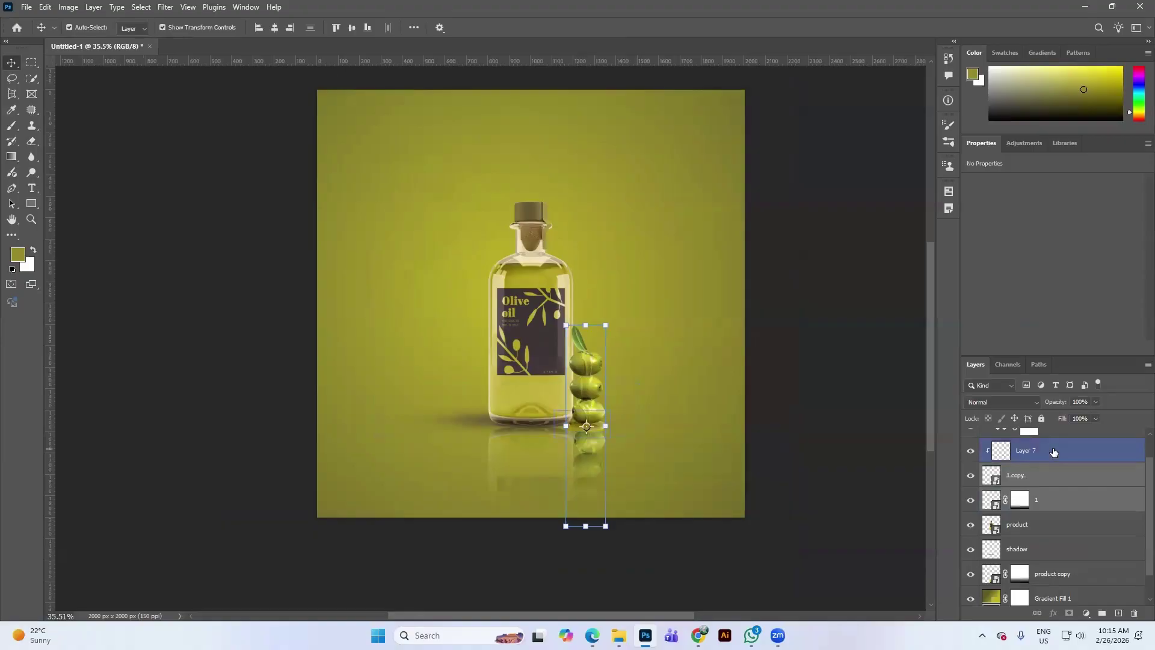
left_click(1057, 495, "shift")
scroll(1057, 495, "up", 1)
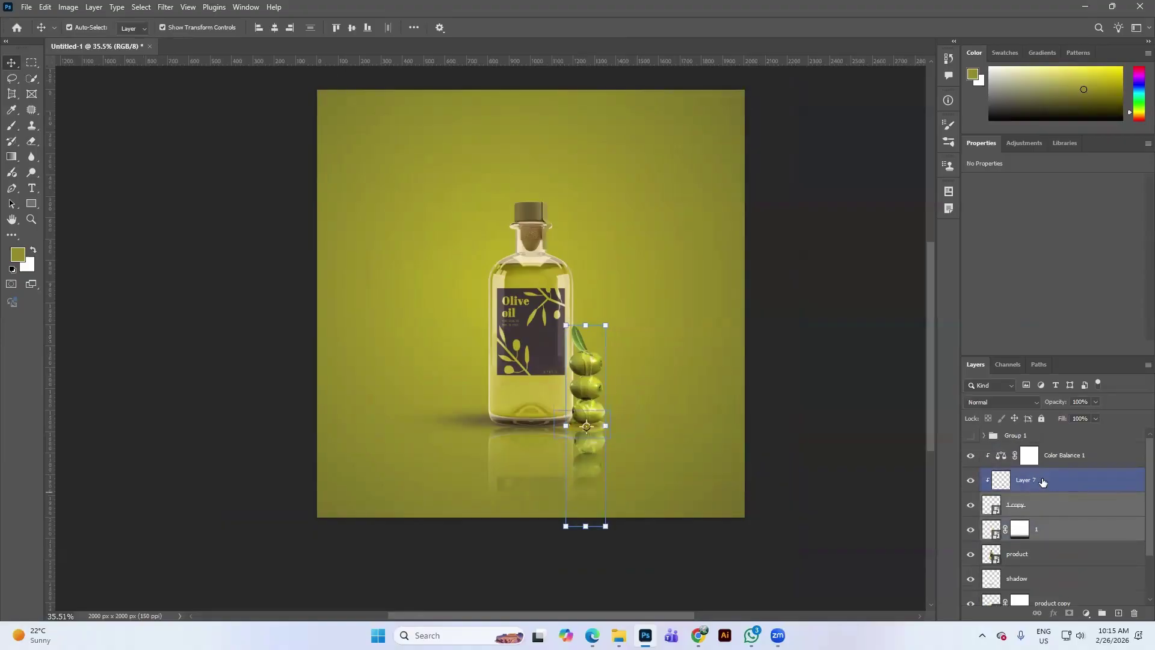
left_click(1087, 455)
left_click(1065, 480, "shift")
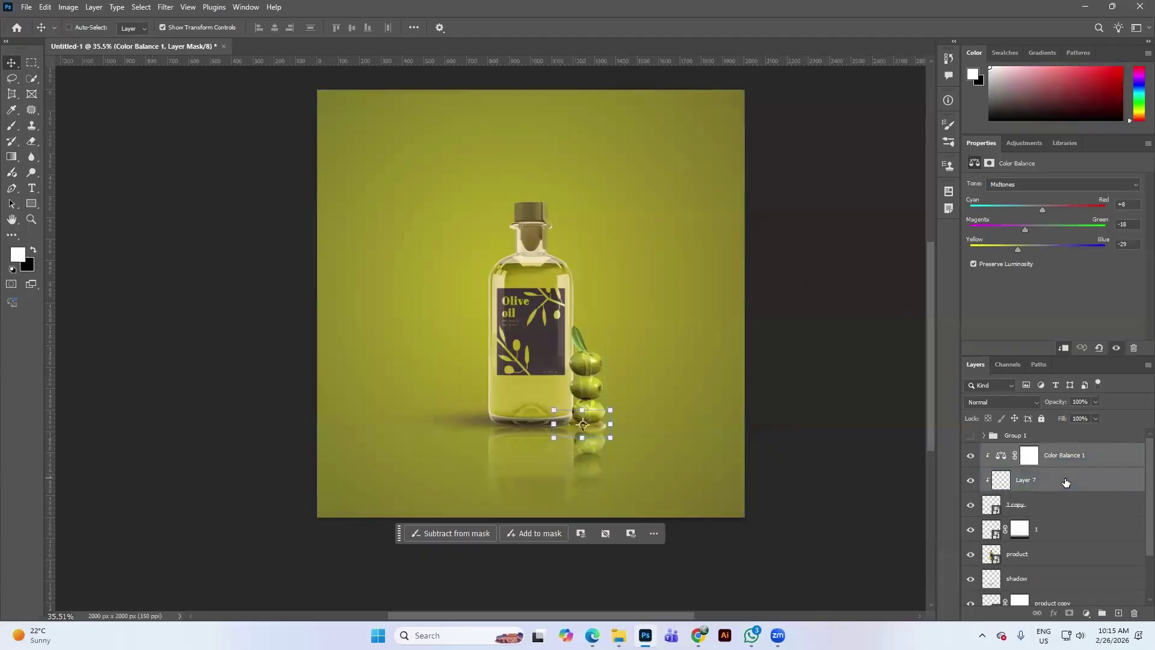
left_click(1065, 505, "shift")
left_click(1065, 533, "shift")
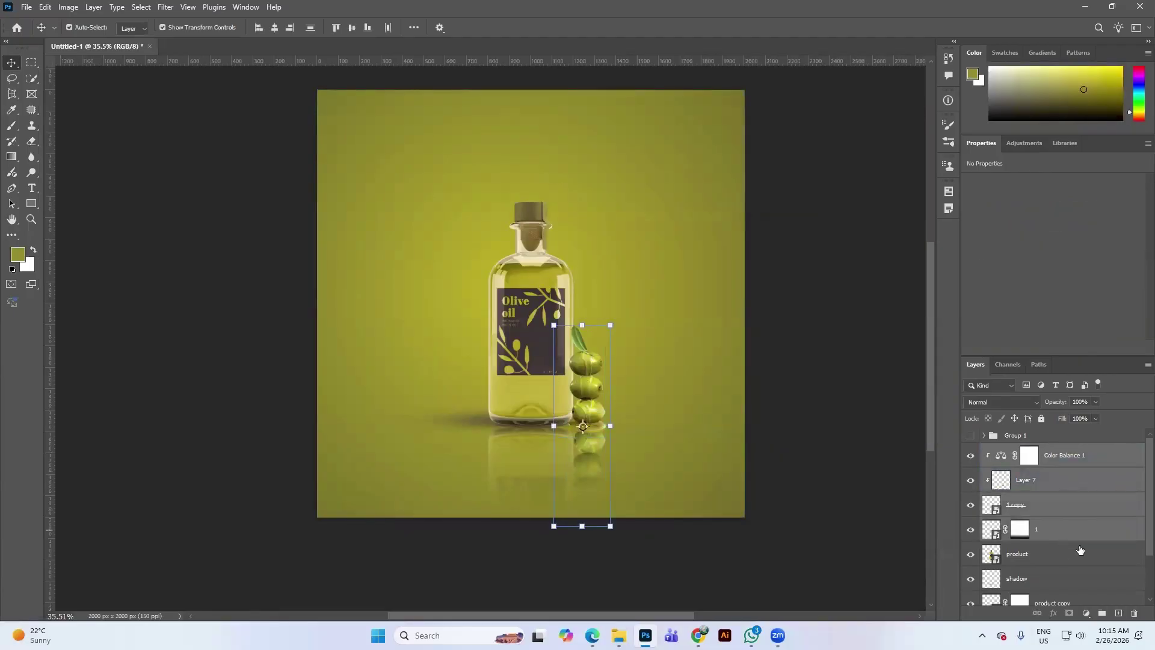
key("ctrl+g")
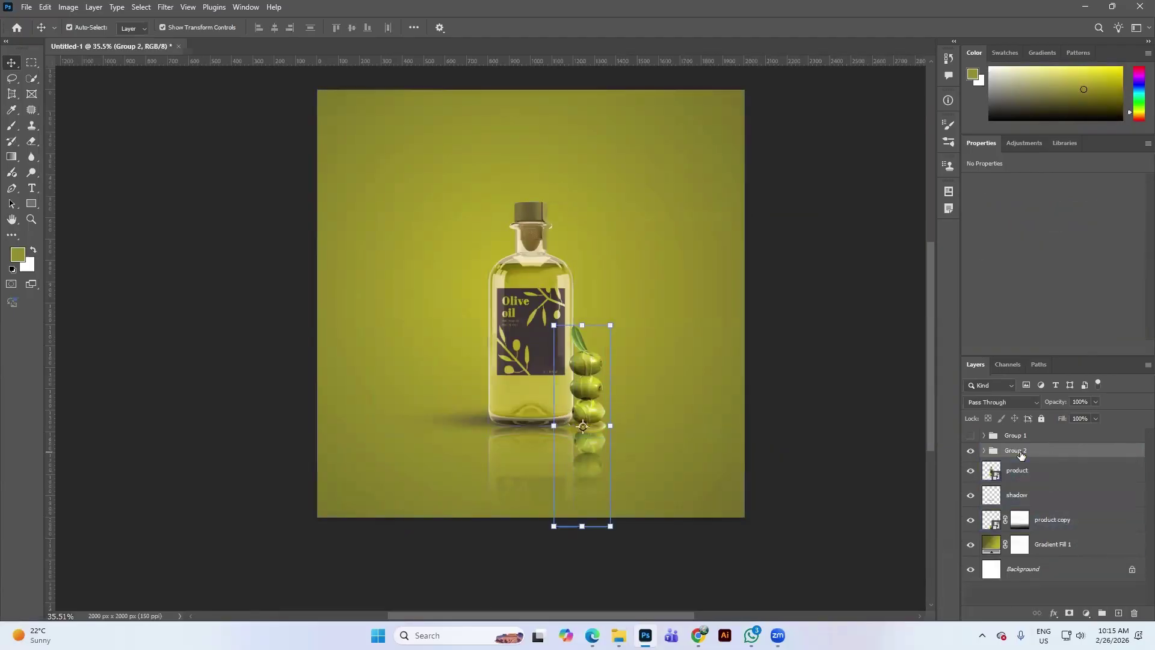
Step: Rename the new layer group as Olive and deselect all layers
double_click(1021, 453)
type("Olive")
key("Return")
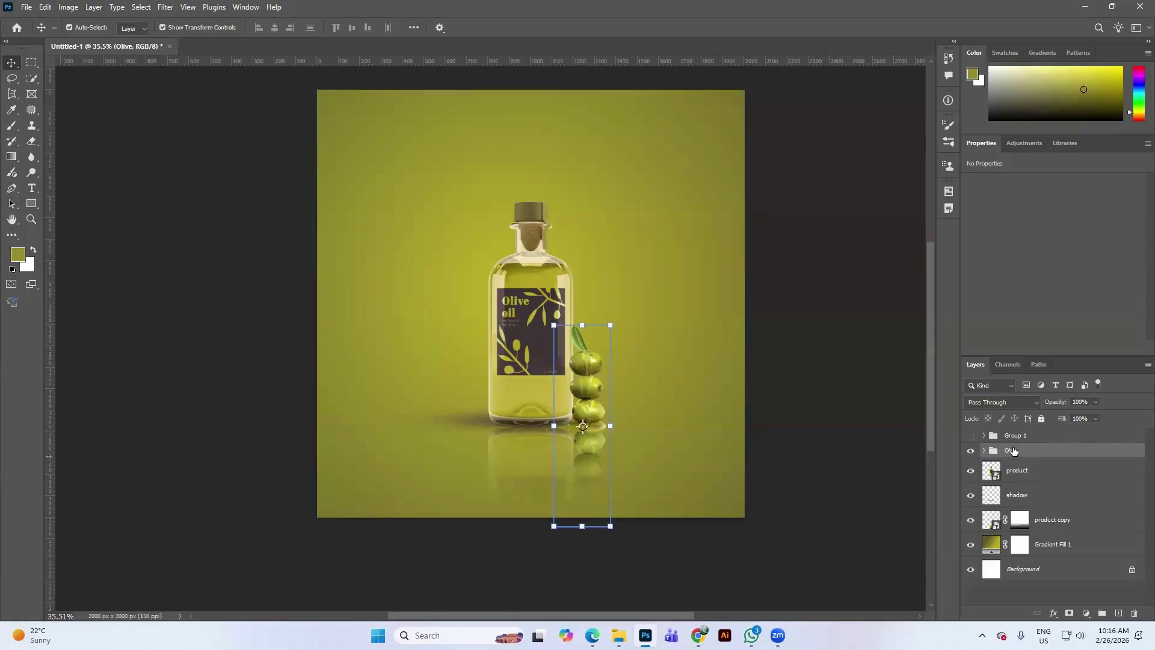
left_click(1023, 495)
left_click(826, 439)
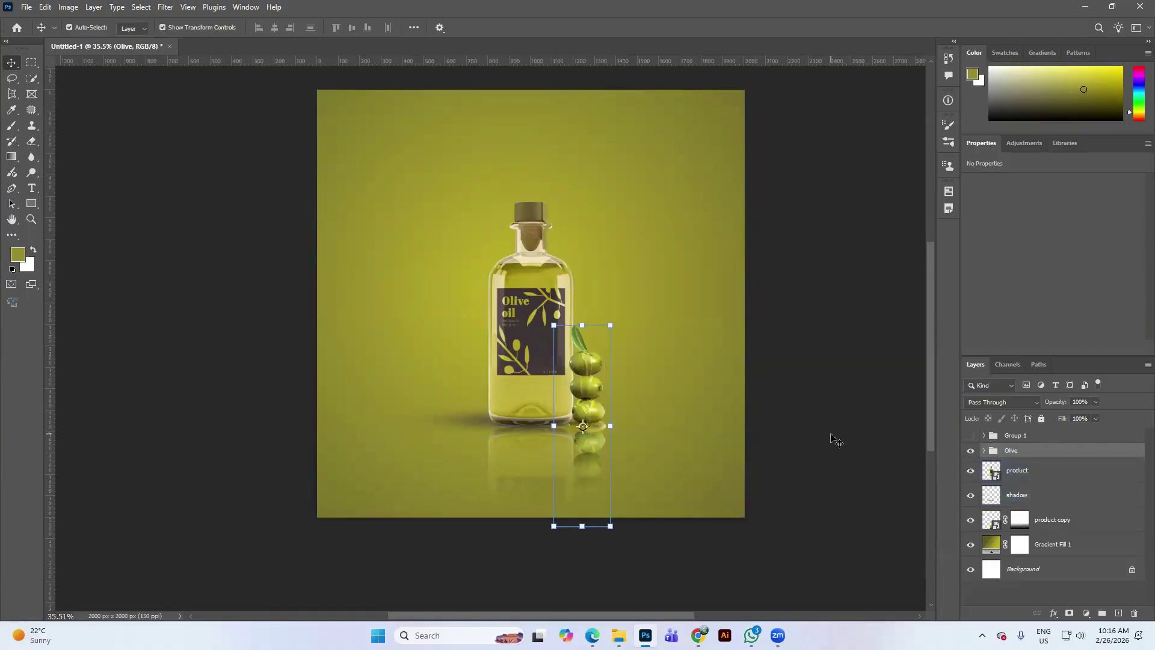
left_click(832, 438)
Step: Nudge the Olive group 10 px left toward the bottle, to X 1231 px
scroll(580, 442, "up", 2)
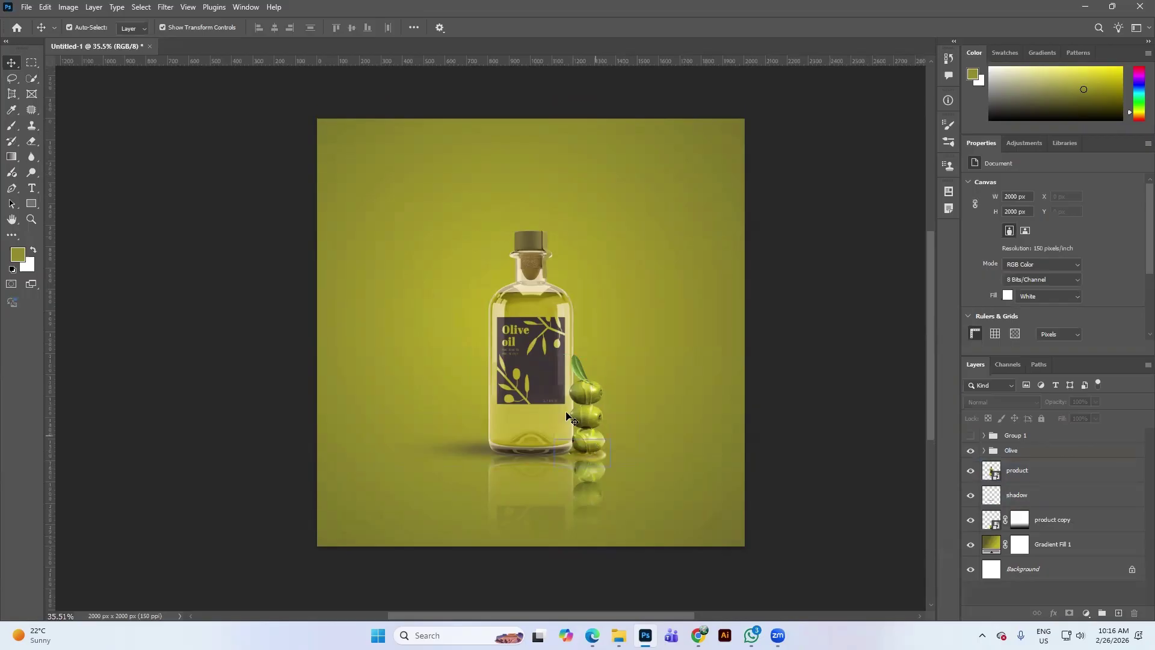
scroll(557, 357, "up", 1)
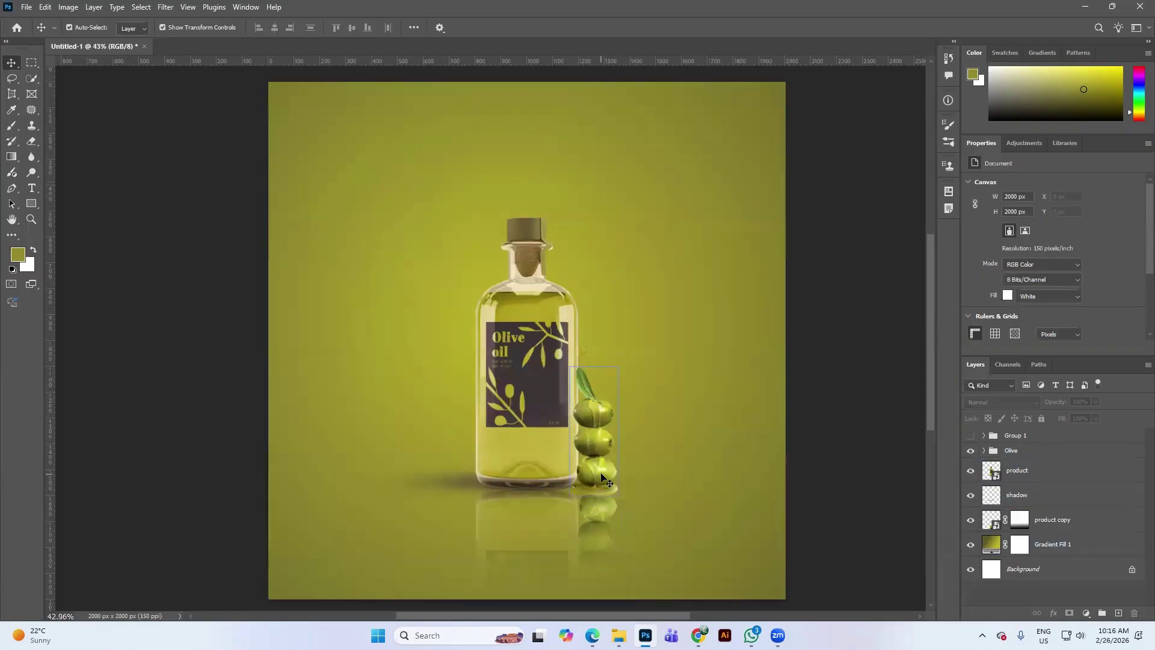
left_click(1032, 454)
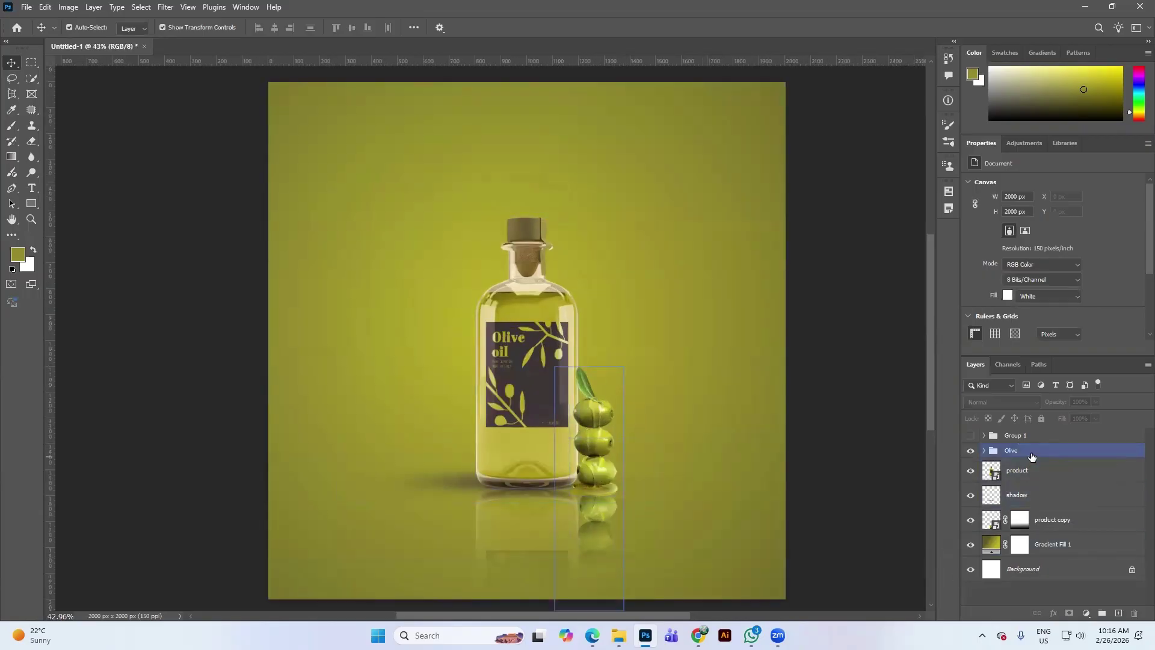
key("ctrl+t")
key("shift+Left")
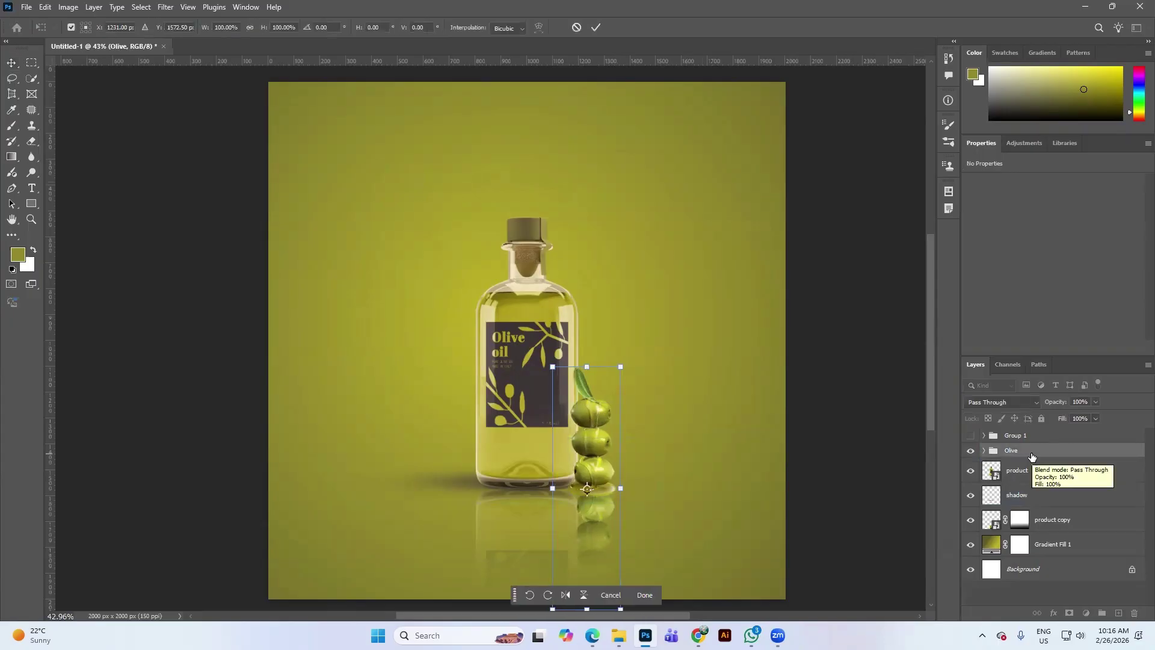
key("shift+Left")
key("shift+Right")
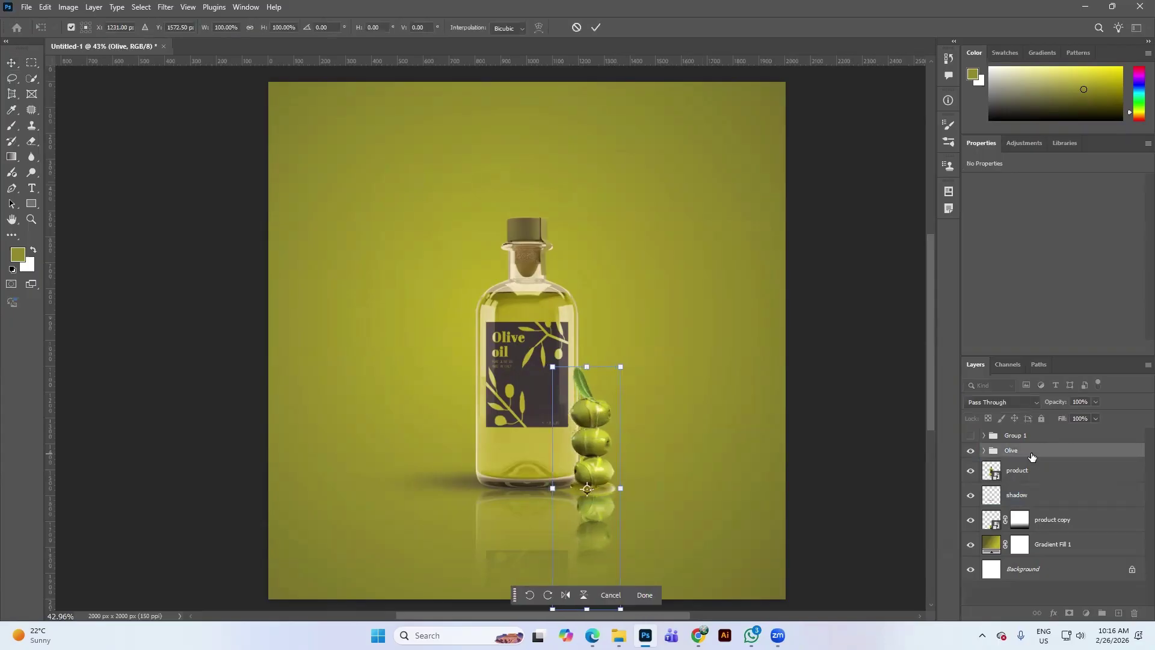
key("Return")
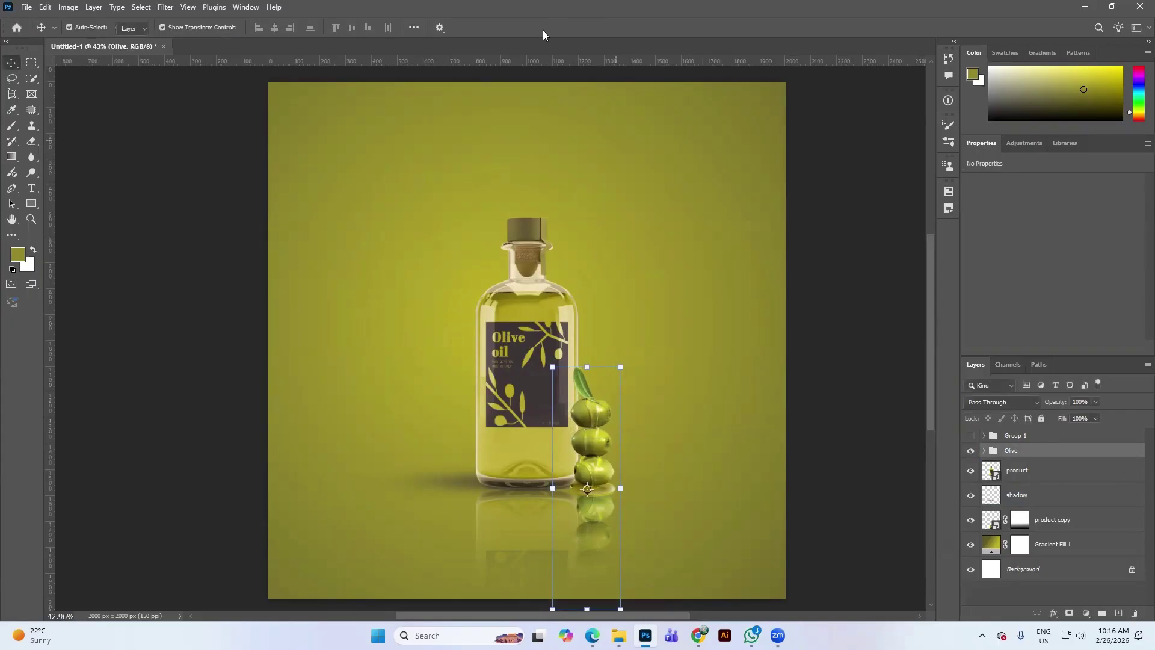
Step: Start placing an embedded image file into the olive oil poster
scroll(614, 320, "down", 1, "alt")
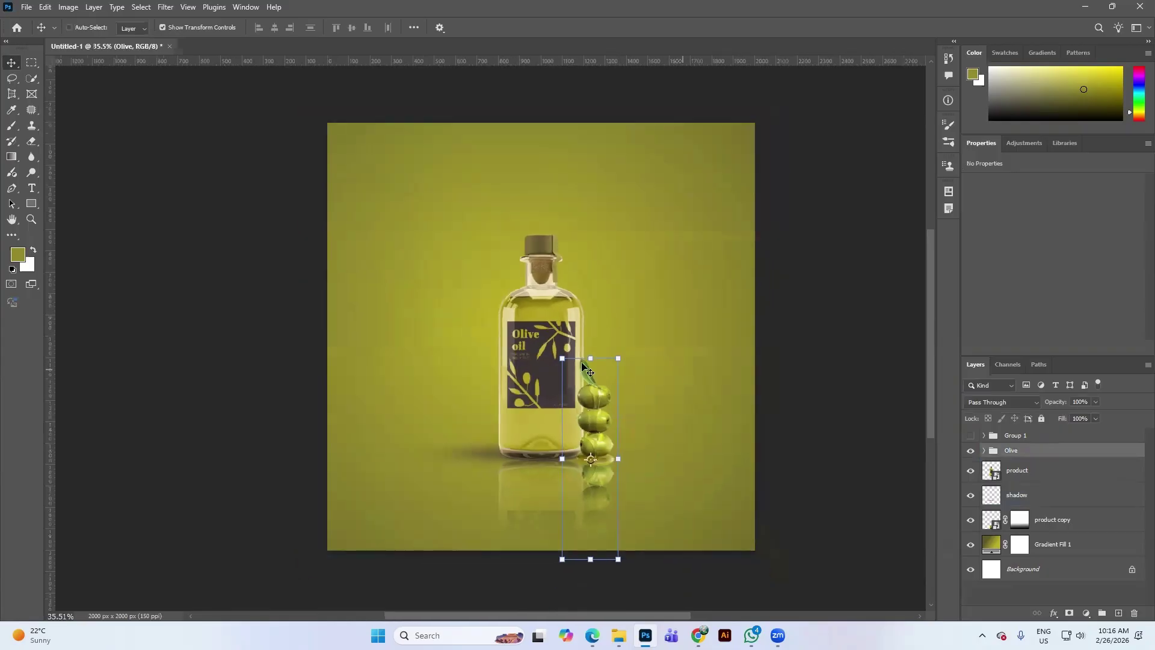
left_click(26, 7)
left_click(65, 235)
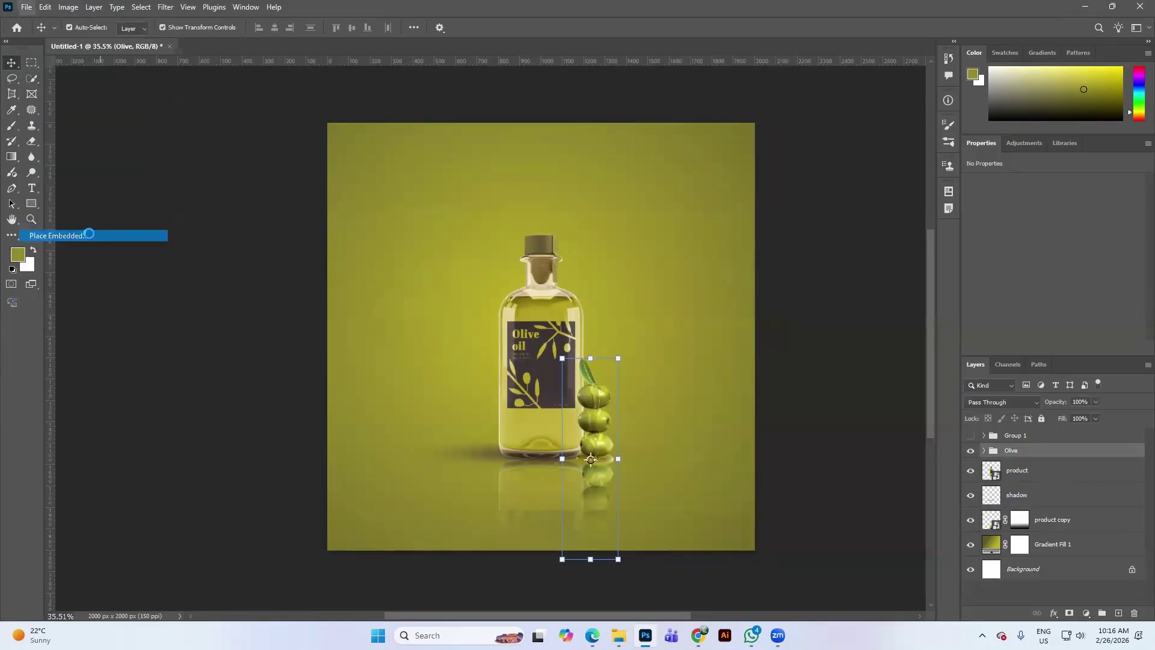
Step: Place oil.png as an embedded image and scale it down to about 971 × 642 px, centred over the bottle
left_click(181, 110)
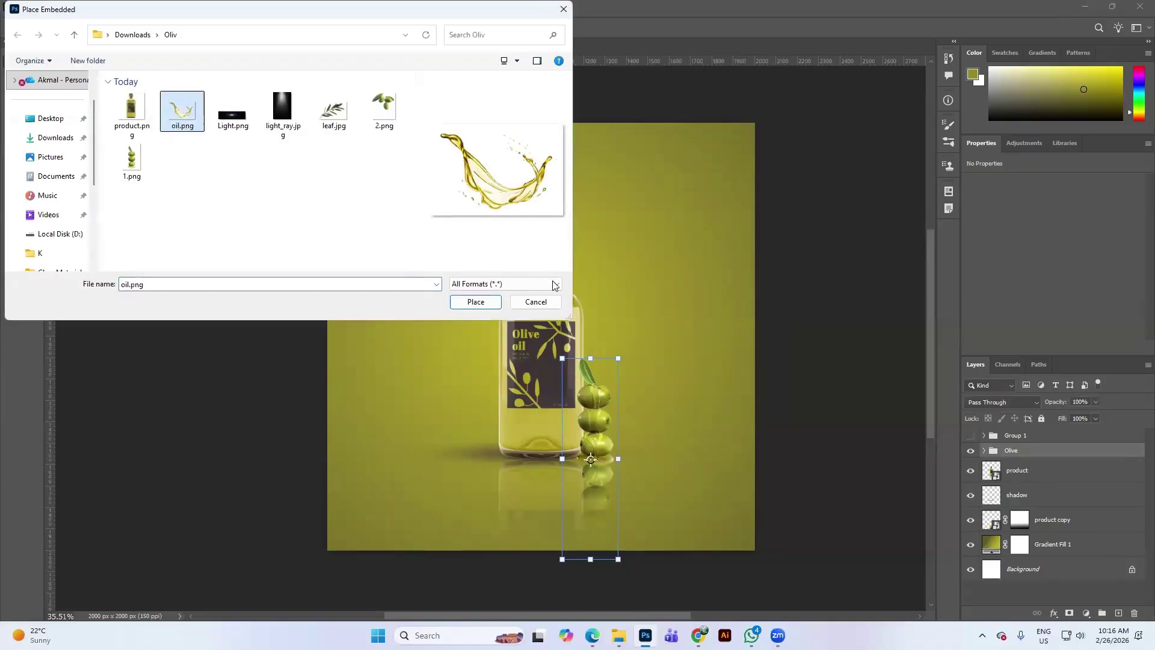
left_click(475, 302)
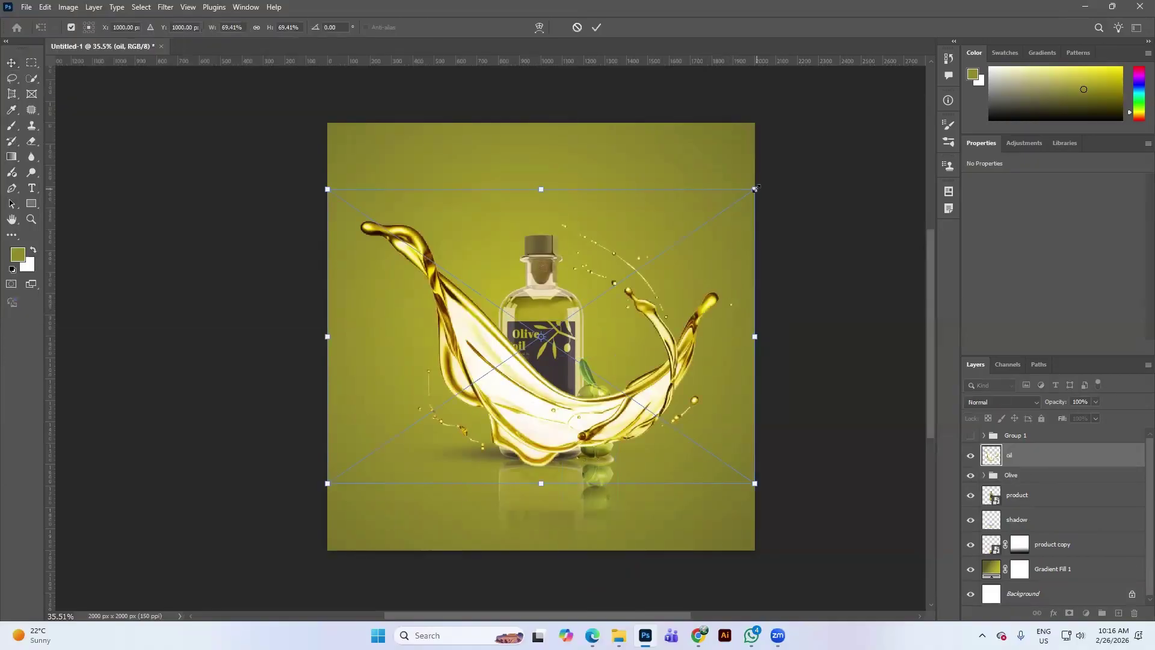
left_click_drag(755, 189, 565, 320)
left_click_drag(439, 453, 532, 412)
Step: Move the oil layer directly beneath product copy and enlarge the splash to about 1041 × 689 px behind the bottle
left_click_drag(1071, 464, 1060, 557)
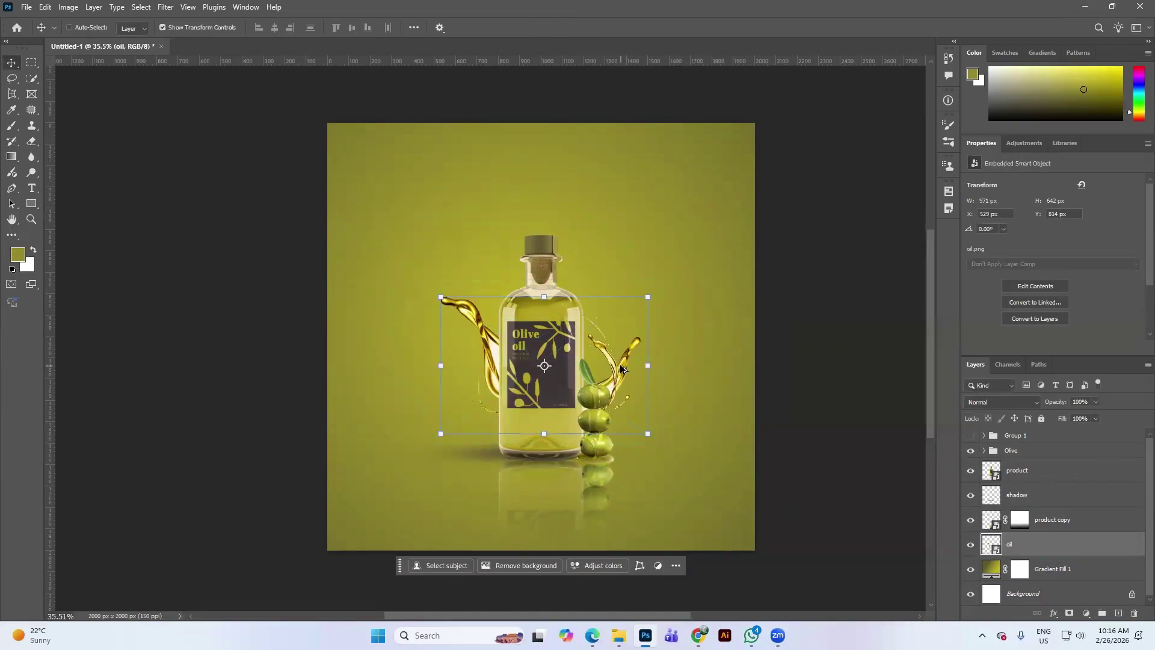
scroll(622, 367, "up", 2)
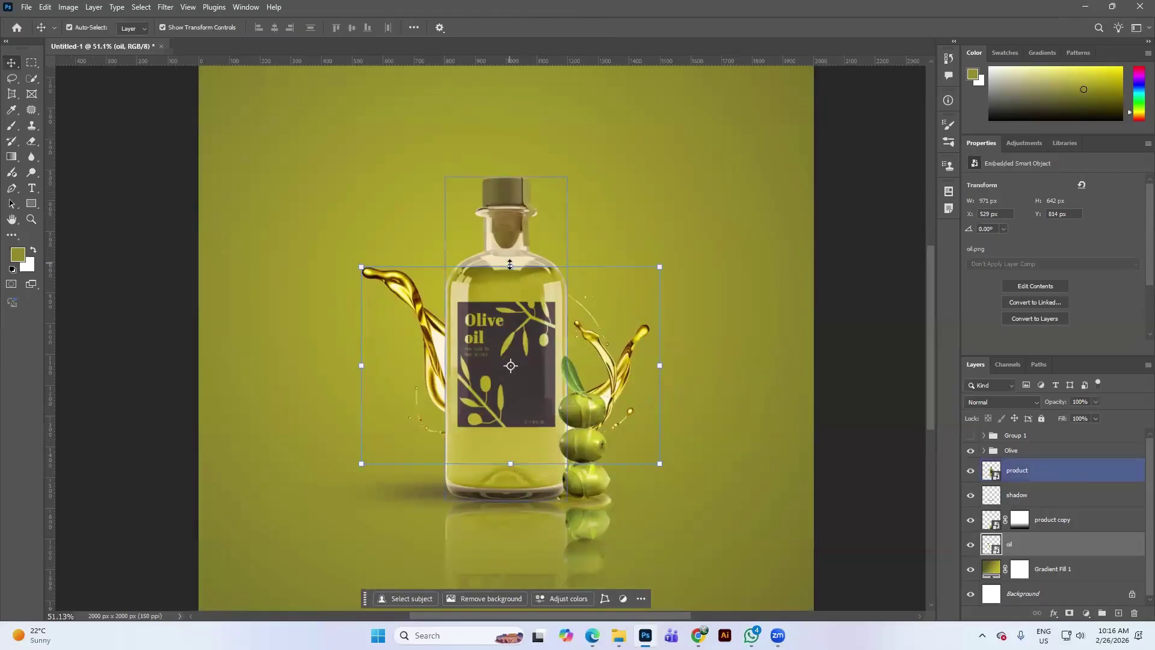
mouse_move(616, 382)
left_mouse_down()
mouse_move(619, 372)
mouse_move(602, 392)
mouse_move(615, 402)
left_mouse_up()
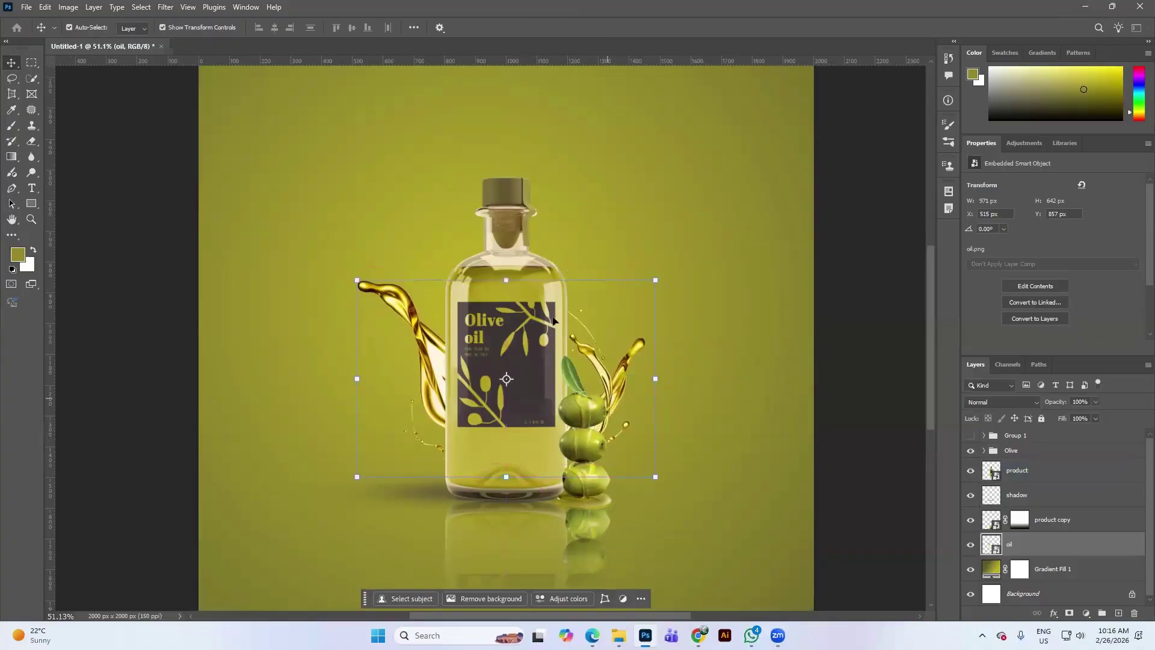
left_click_drag(357, 280, 270, 199)
left_click_drag(391, 321, 427, 359)
left_click(597, 27)
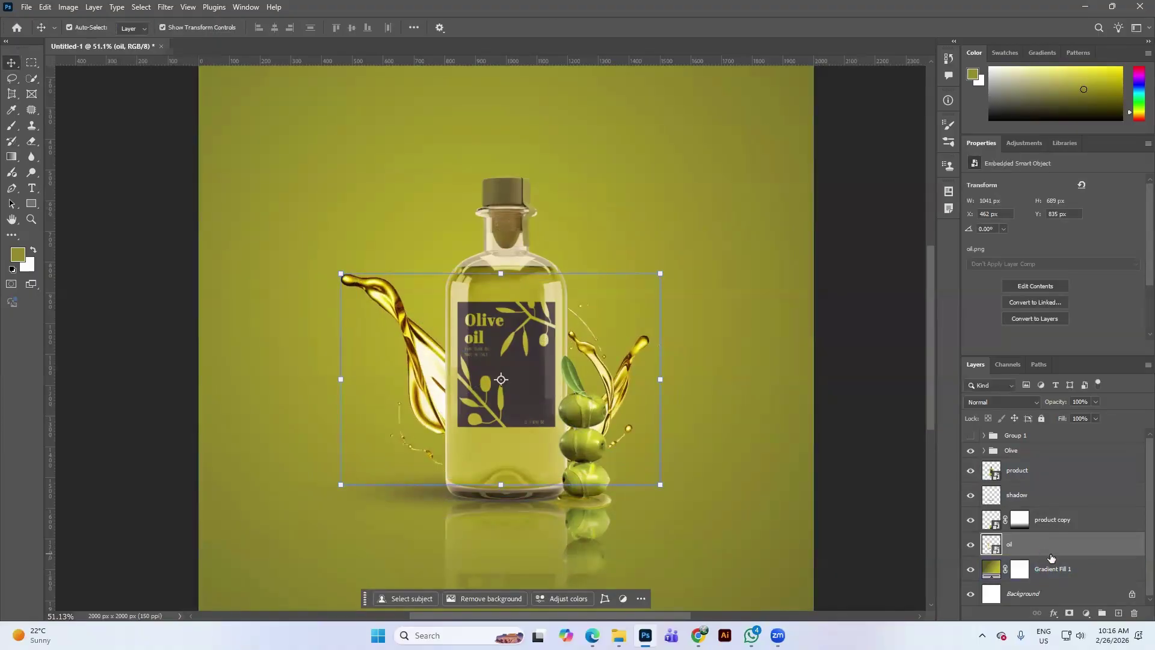
Step: Add a Color Balance adjustment clipped to the oil layer, with midtones Cyan-Red -11, Magenta-Green +38 and Yellow-Blue -13
left_click(1086, 614)
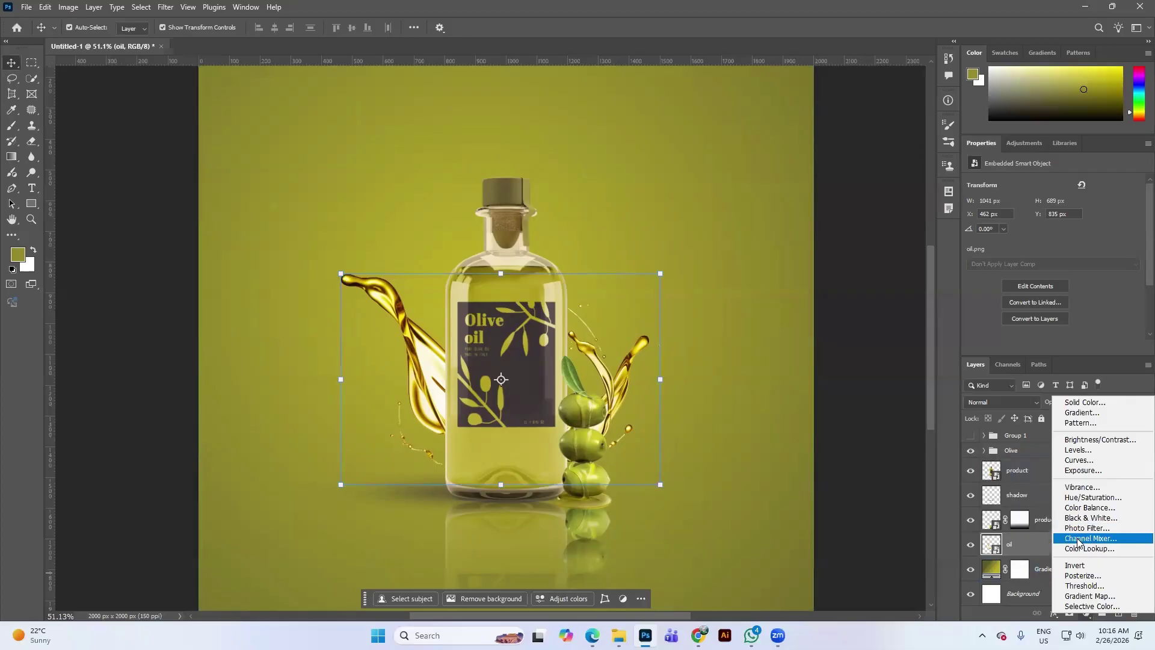
left_click(1083, 508)
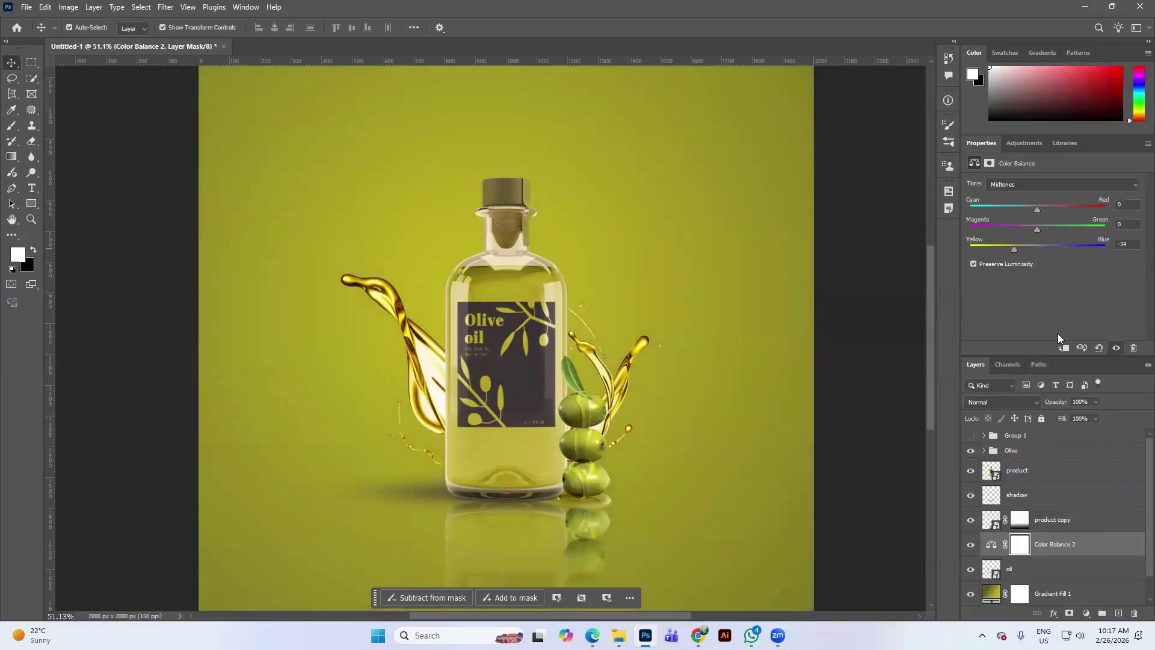
left_click(1063, 349)
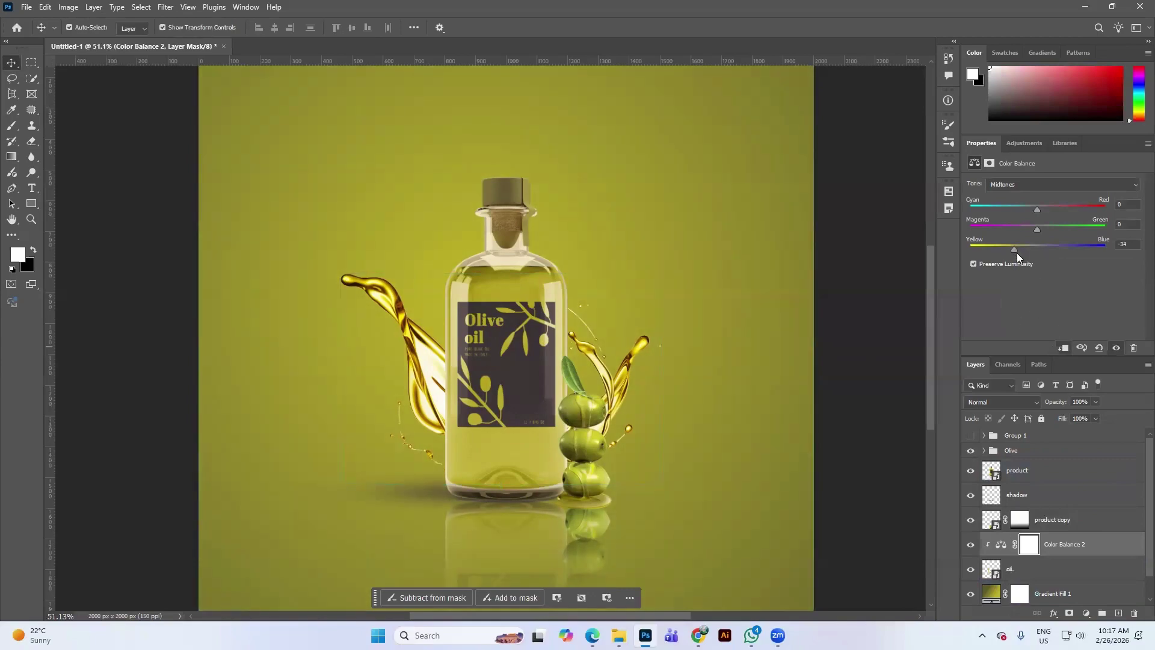
left_click_drag(1017, 253, 1057, 230)
left_click_drag(1040, 207, 1014, 205)
mouse_move(1014, 248)
left_mouse_down()
mouse_move(1047, 249)
mouse_move(1034, 250)
left_mouse_up()
left_click(501, 452)
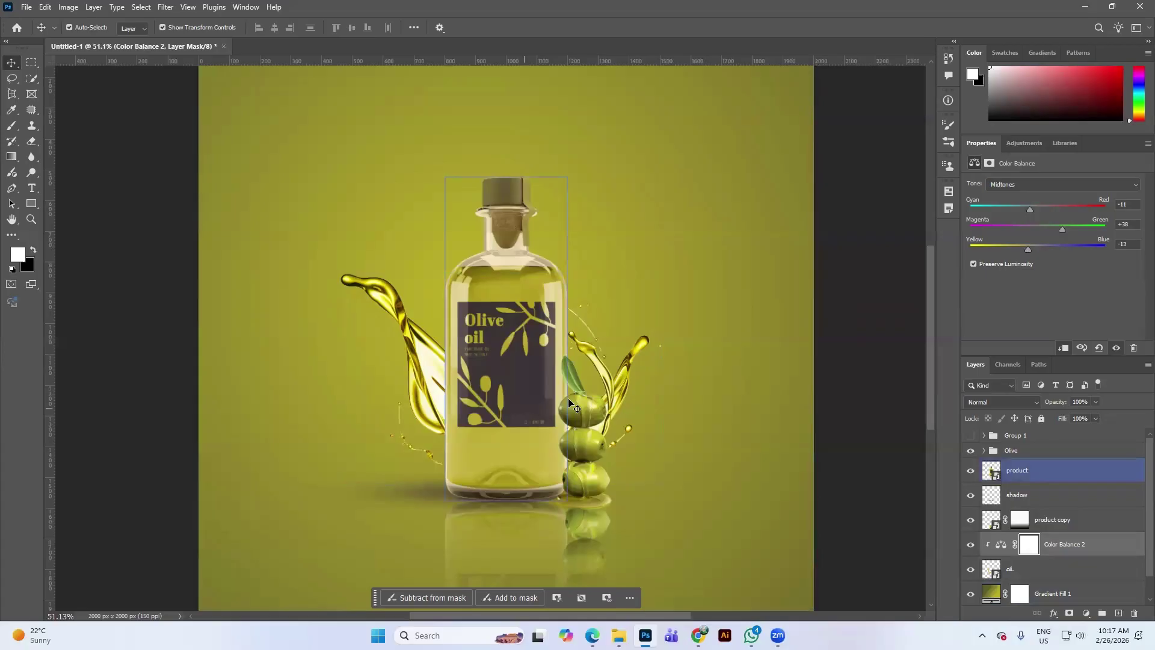
left_click(432, 381)
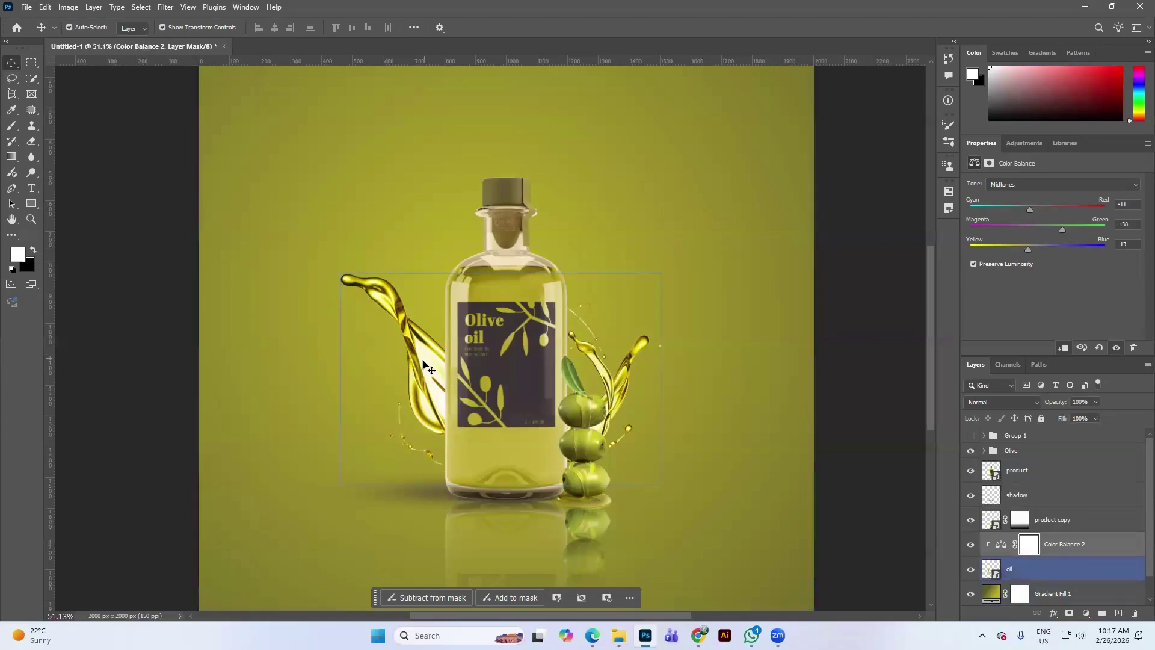
Step: Fade the oil layer's highlights by splitting the Blend If white point of Current Layer to 213 / 255
double_click(1077, 573)
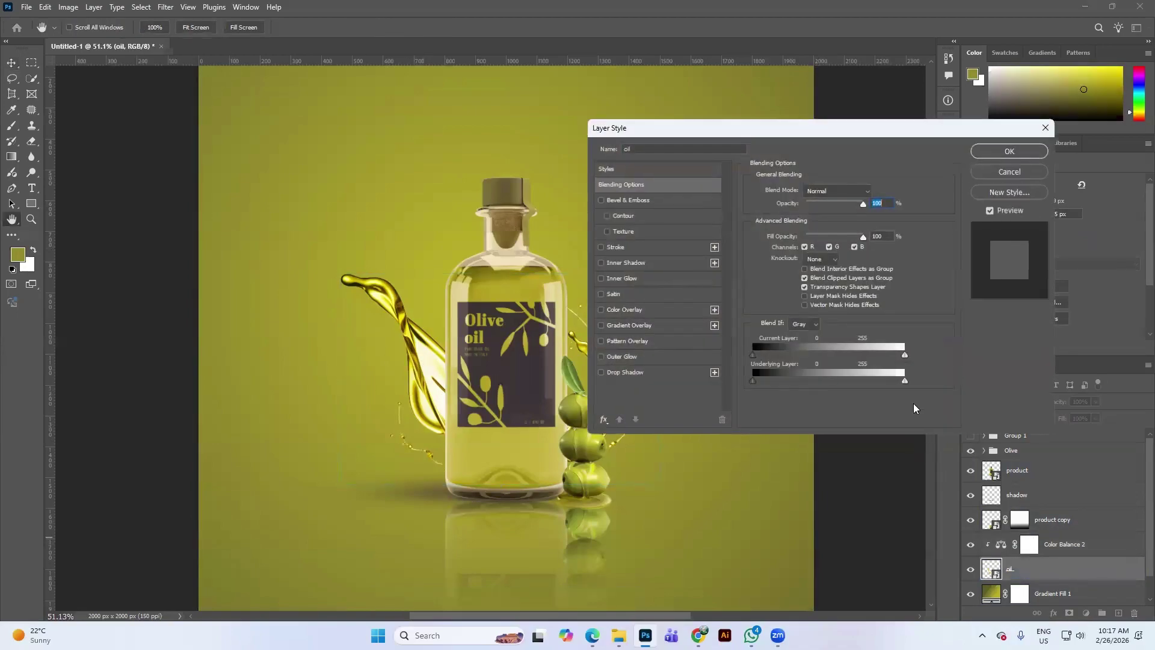
left_click_drag(883, 129, 961, 123)
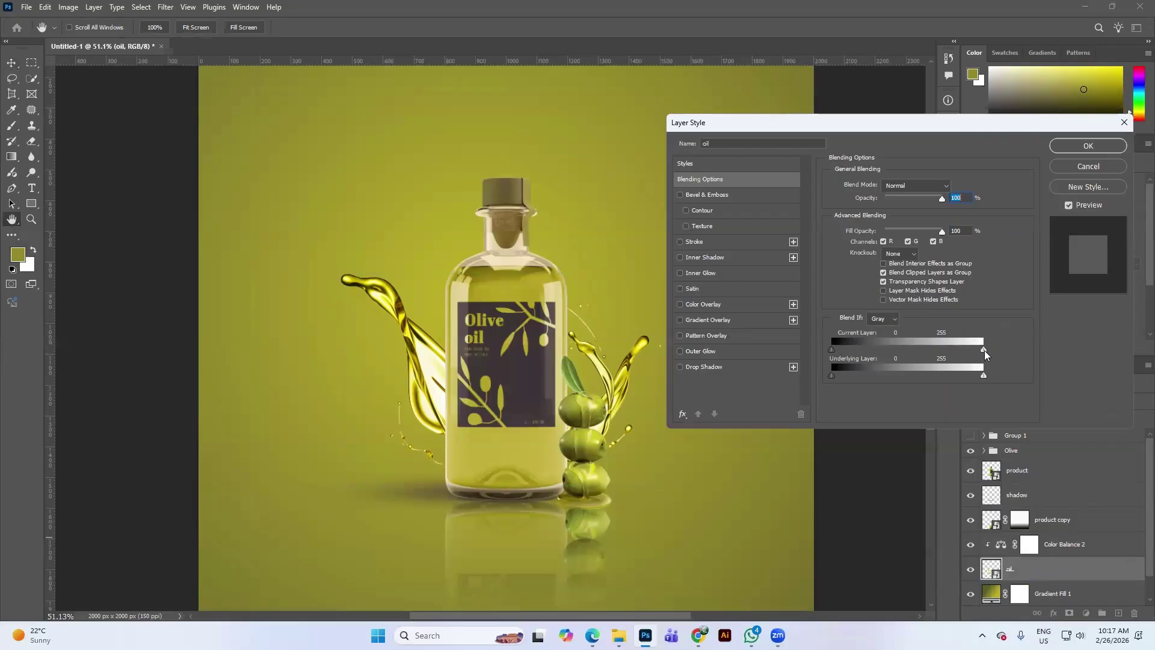
mouse_move(983, 351)
left_mouse_down()
mouse_move(994, 356)
mouse_move(967, 351)
left_mouse_up()
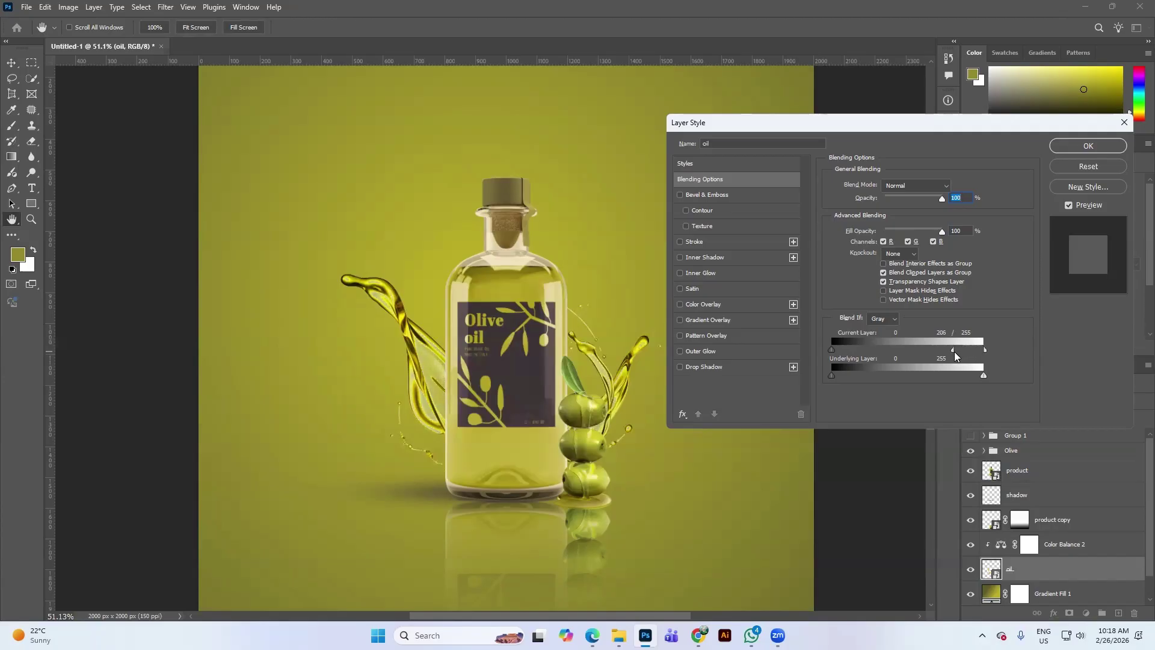
left_click_drag(955, 352, 958, 351)
left_click(1089, 146)
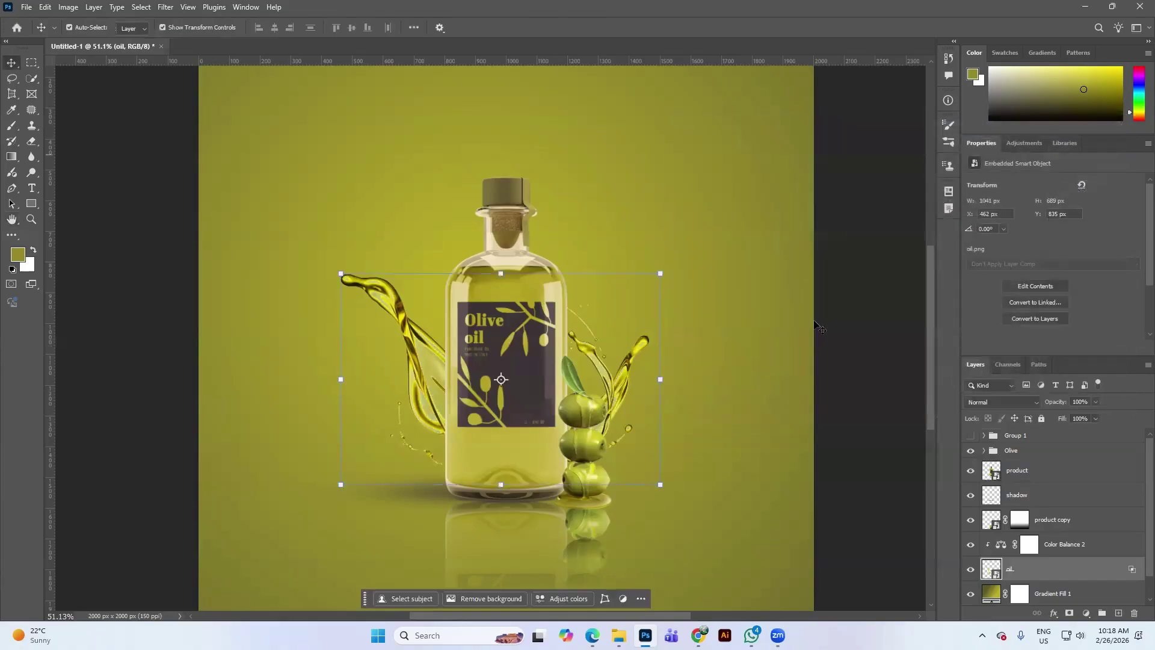
left_click(858, 401)
scroll(782, 385, "down", 3)
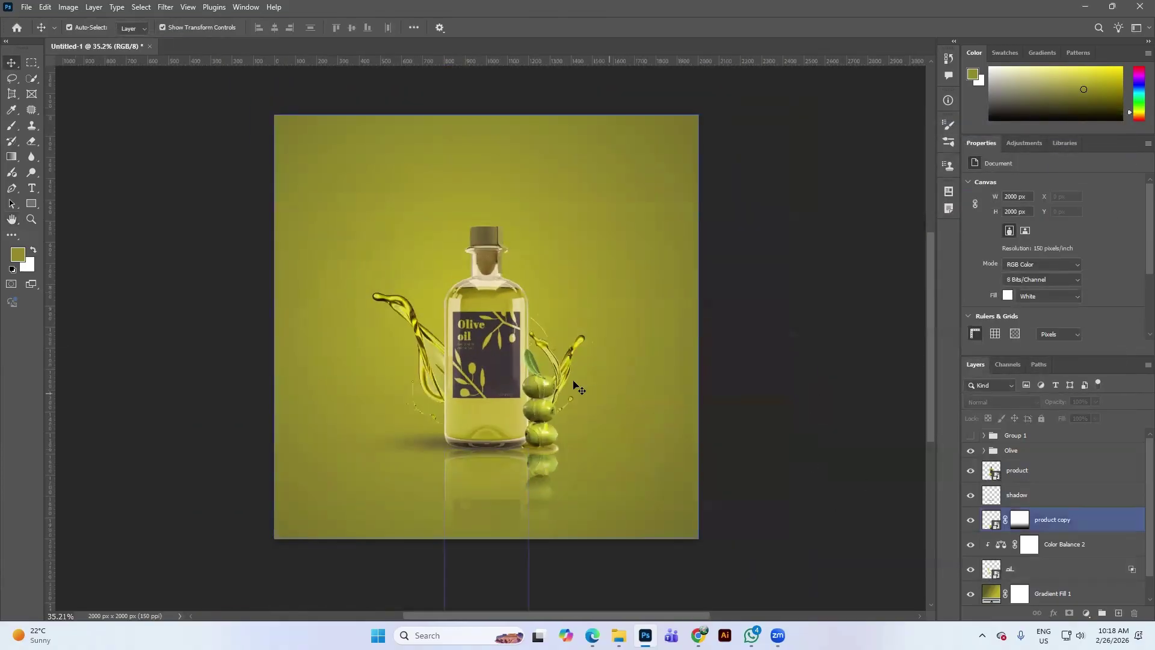
Step: Fine-tune the split white point of the oil layer's Blend If setting for Current Layer
scroll(530, 289, "up", 2)
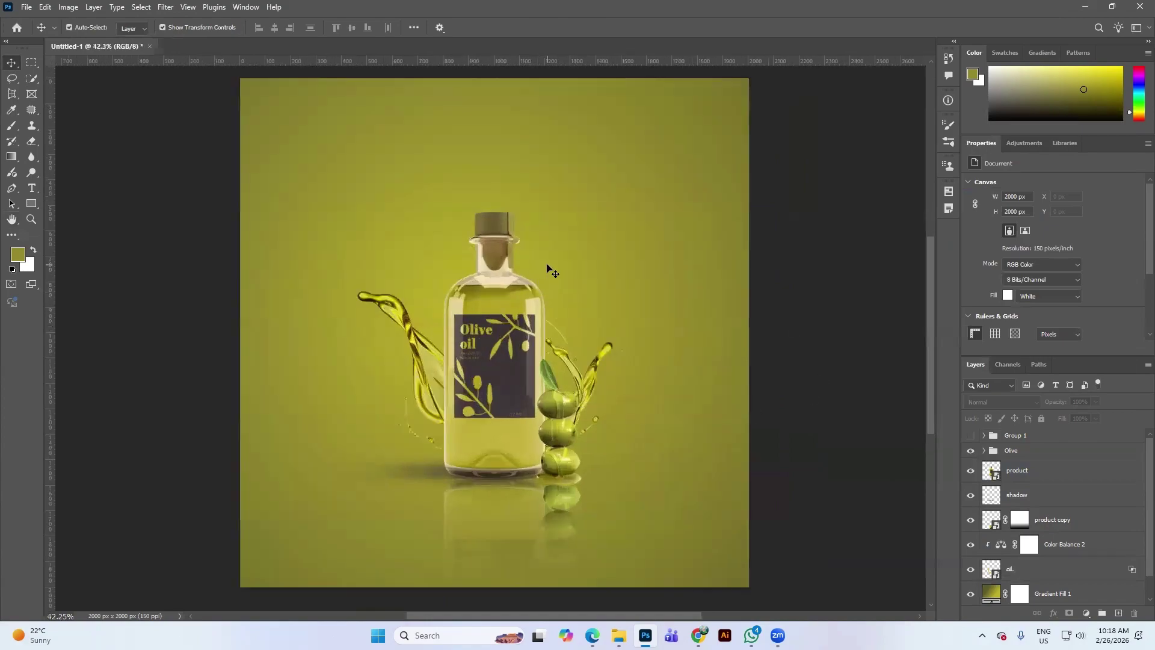
left_click(559, 314)
scroll(563, 315, "up", 1)
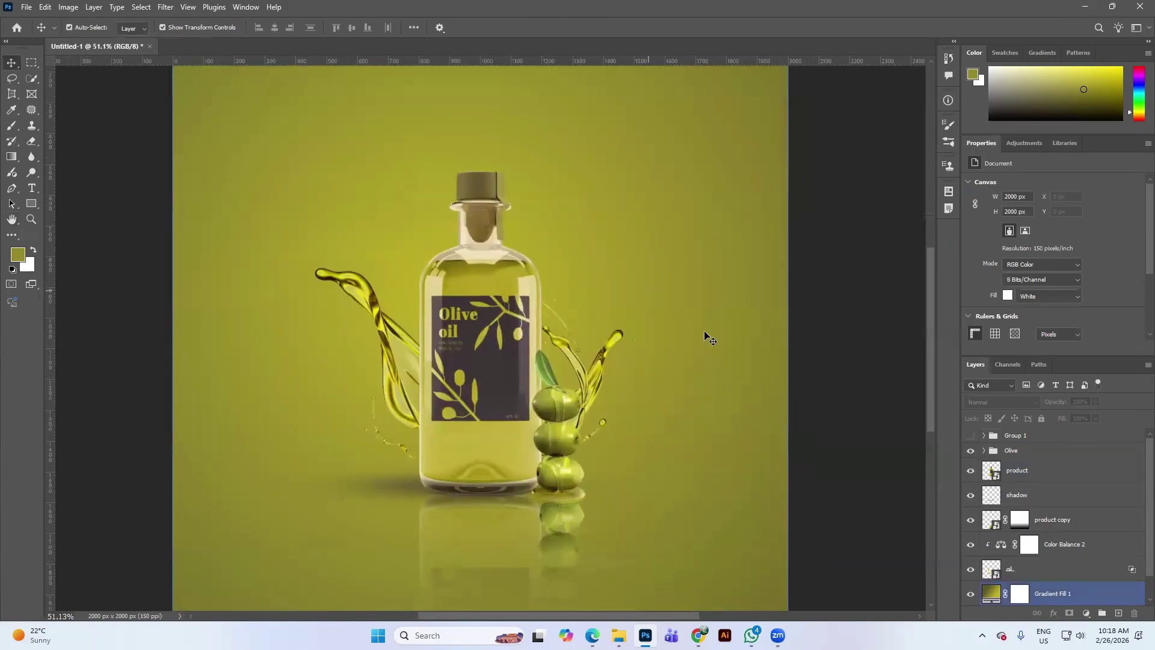
left_click(1062, 574)
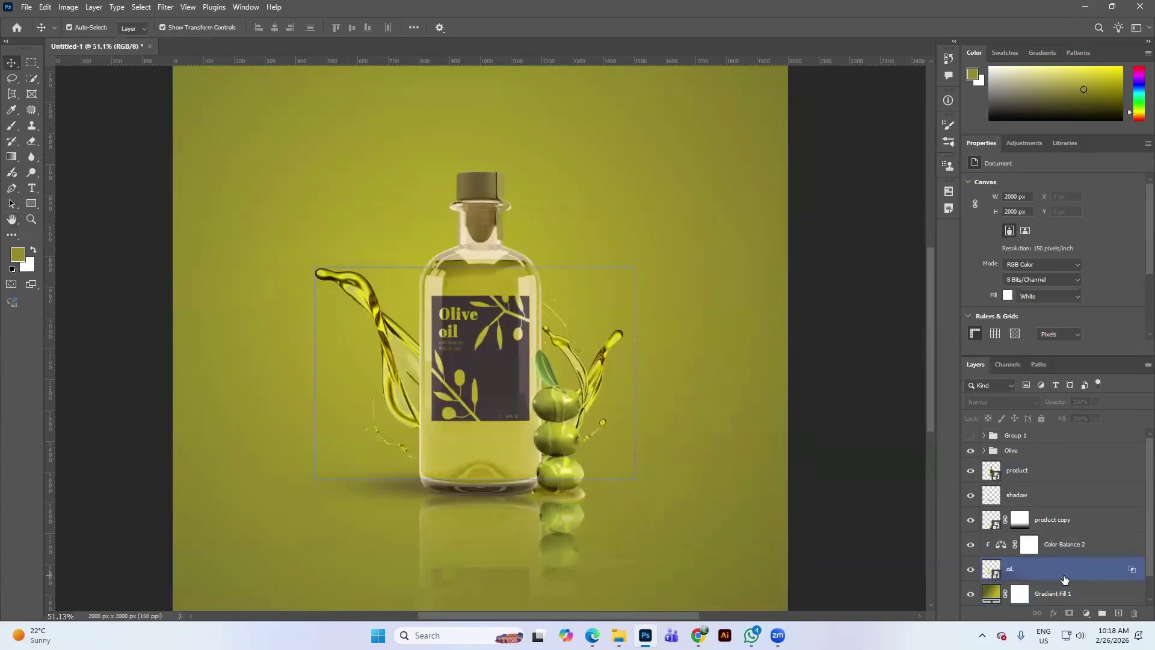
double_click(1061, 575)
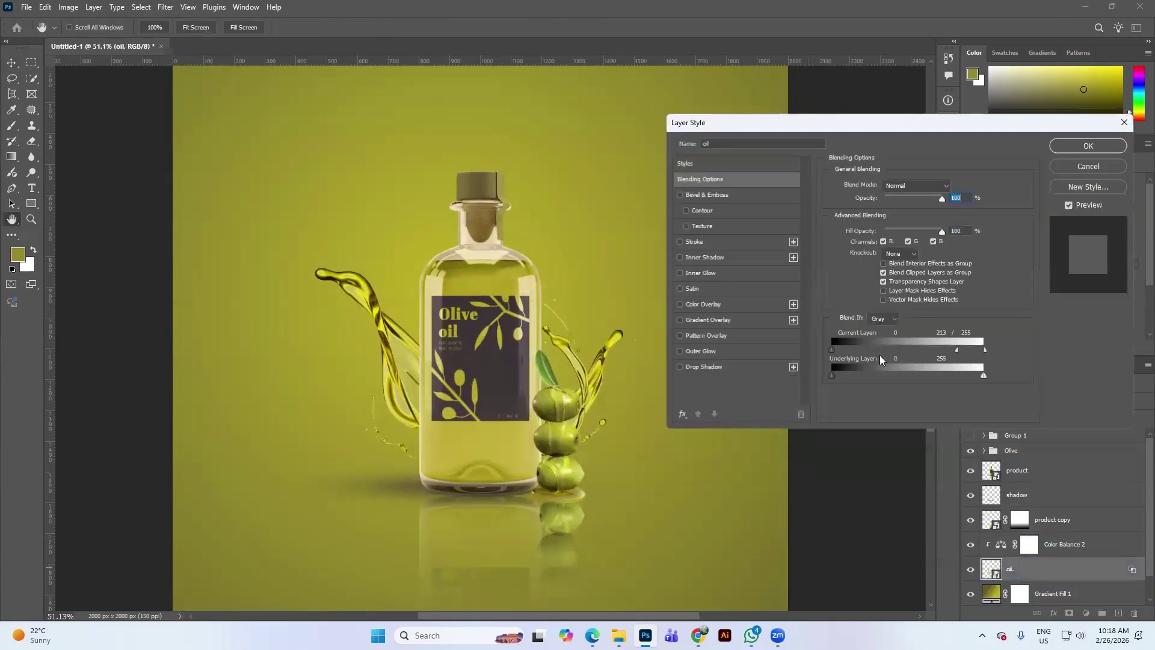
mouse_move(957, 355)
left_mouse_down()
mouse_move(987, 356)
mouse_move(933, 349)
mouse_move(992, 353)
mouse_move(958, 350)
left_mouse_up()
left_click(1096, 140)
key("v")
scroll(415, 333, "down", 1)
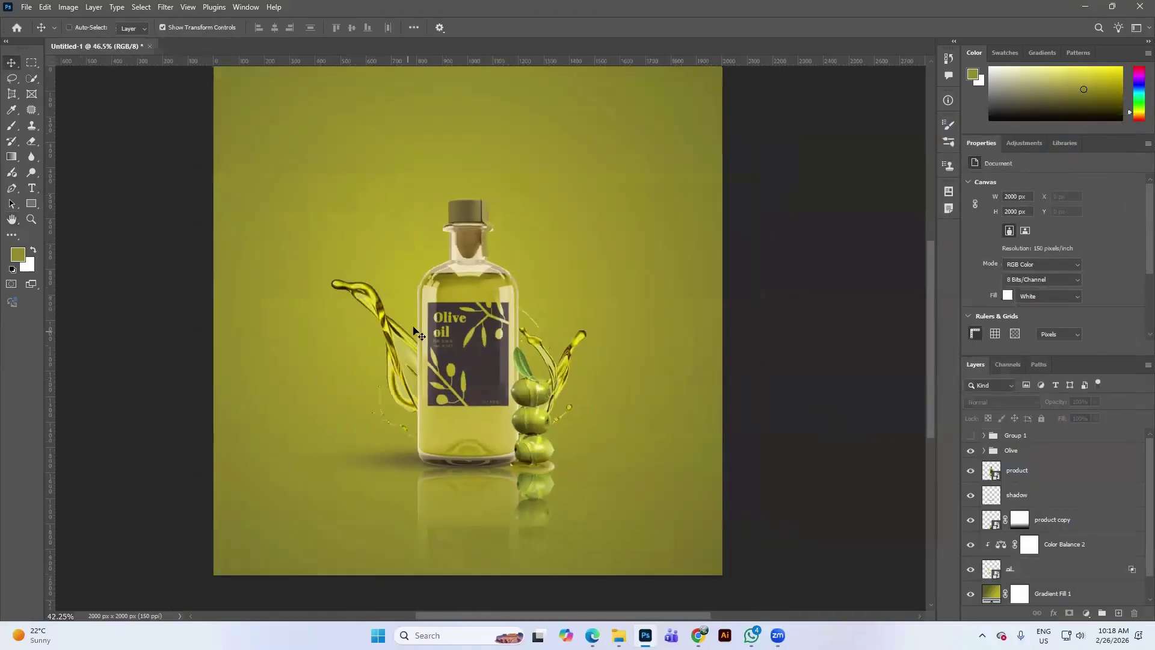
scroll(559, 315, "down", 1)
left_click_drag(624, 416, 636, 414)
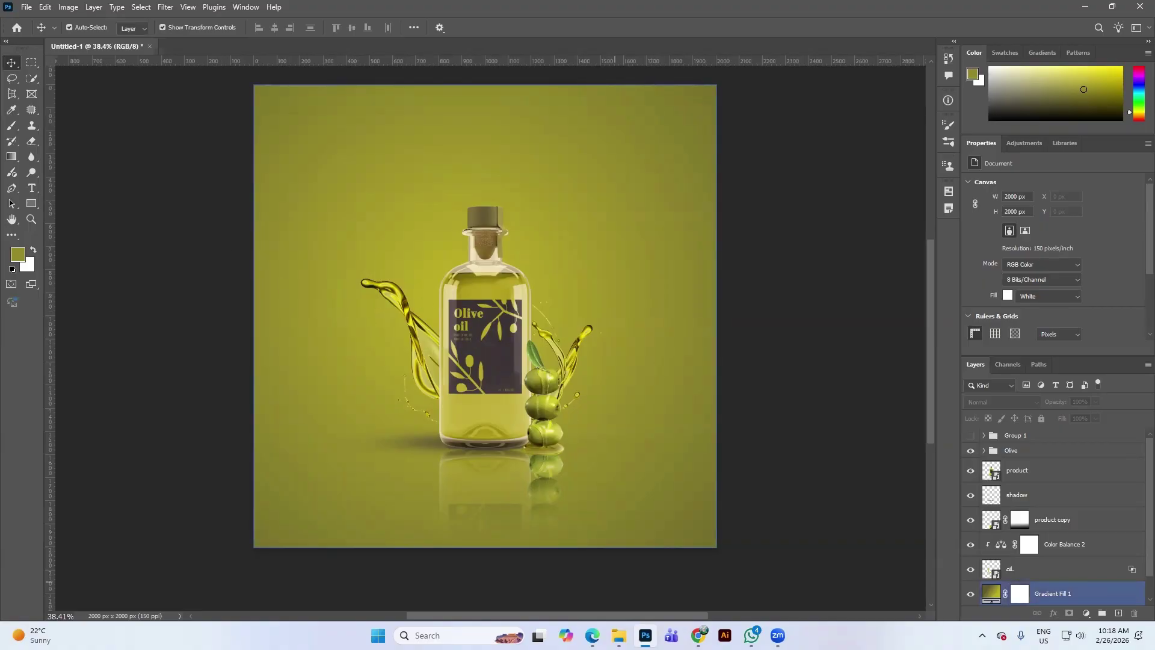
Step: Switch to Chrome and search Google Images for "pwater splash"
key("alt+Tab")
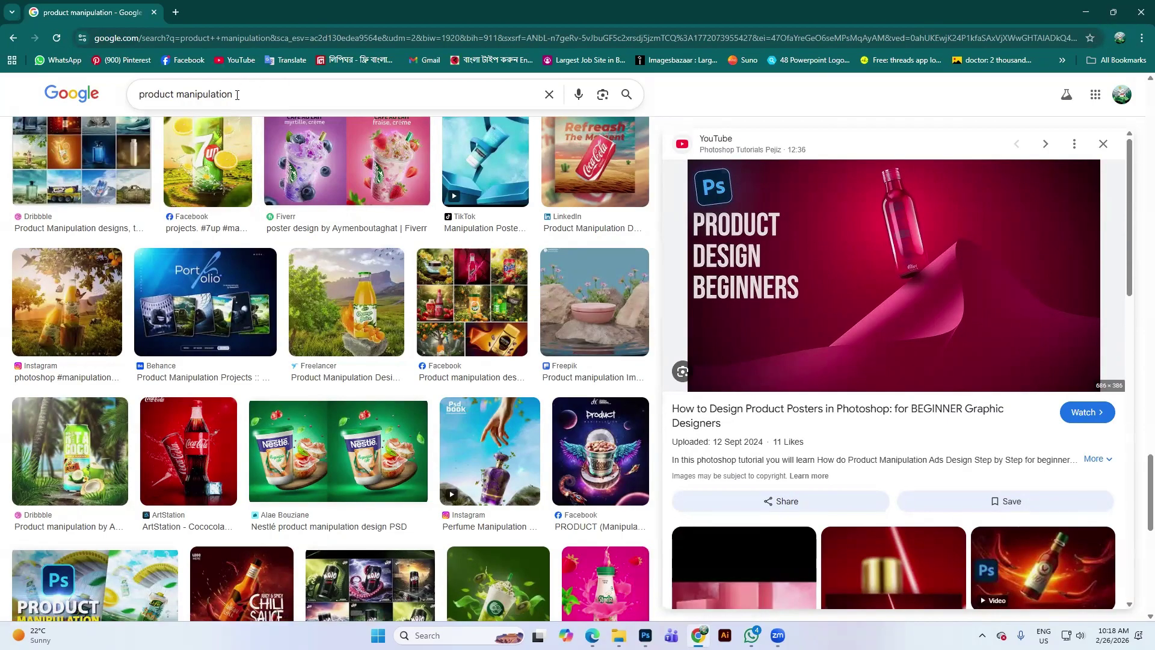
left_click_drag(237, 94, 122, 96)
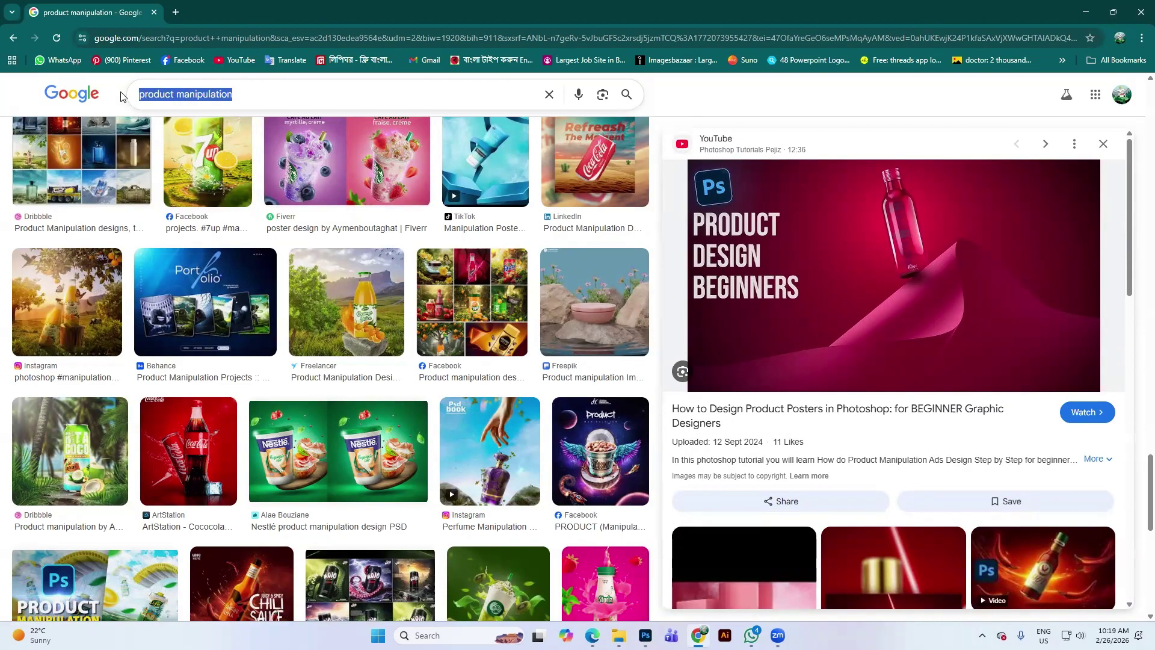
type("p")
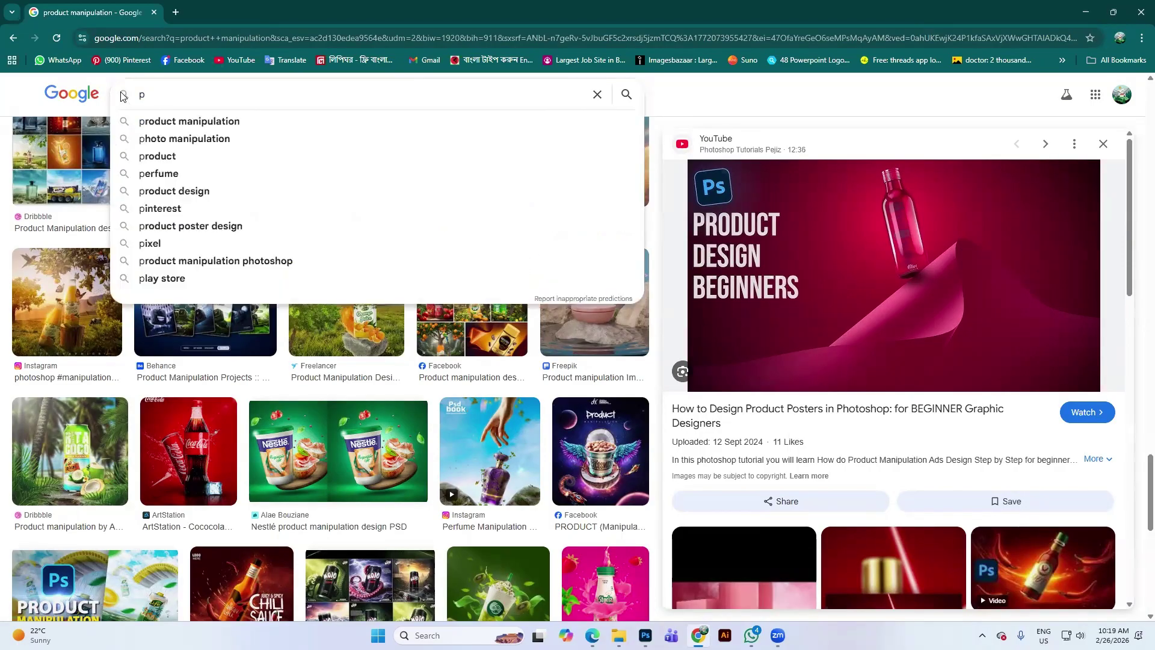
type("water")
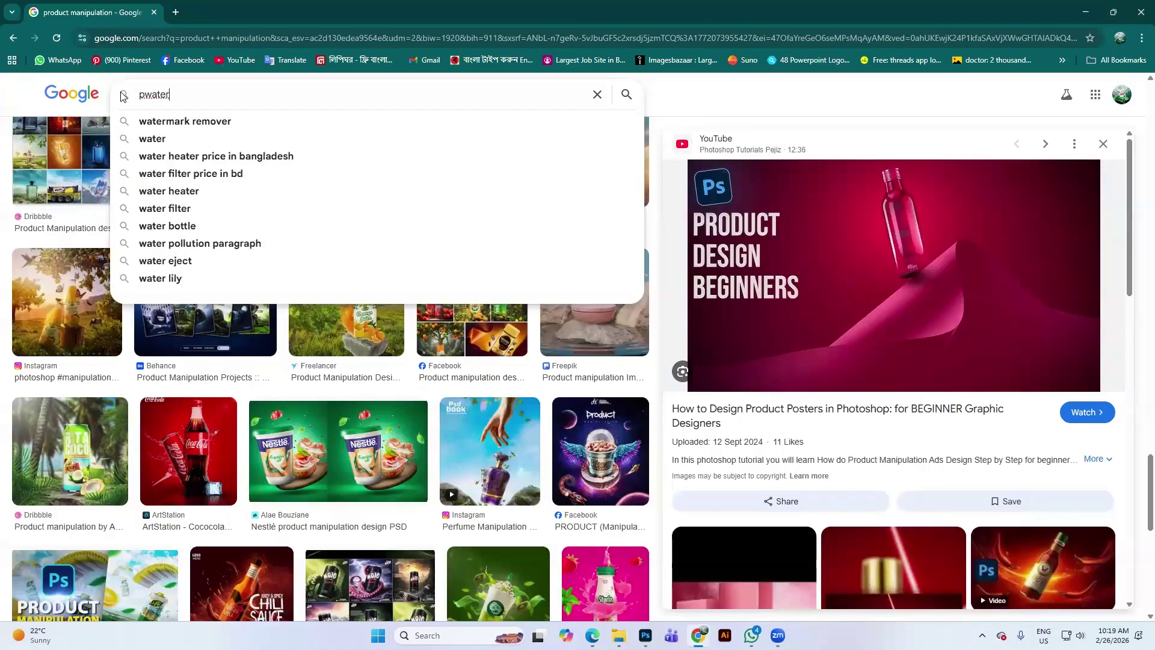
type(" splash")
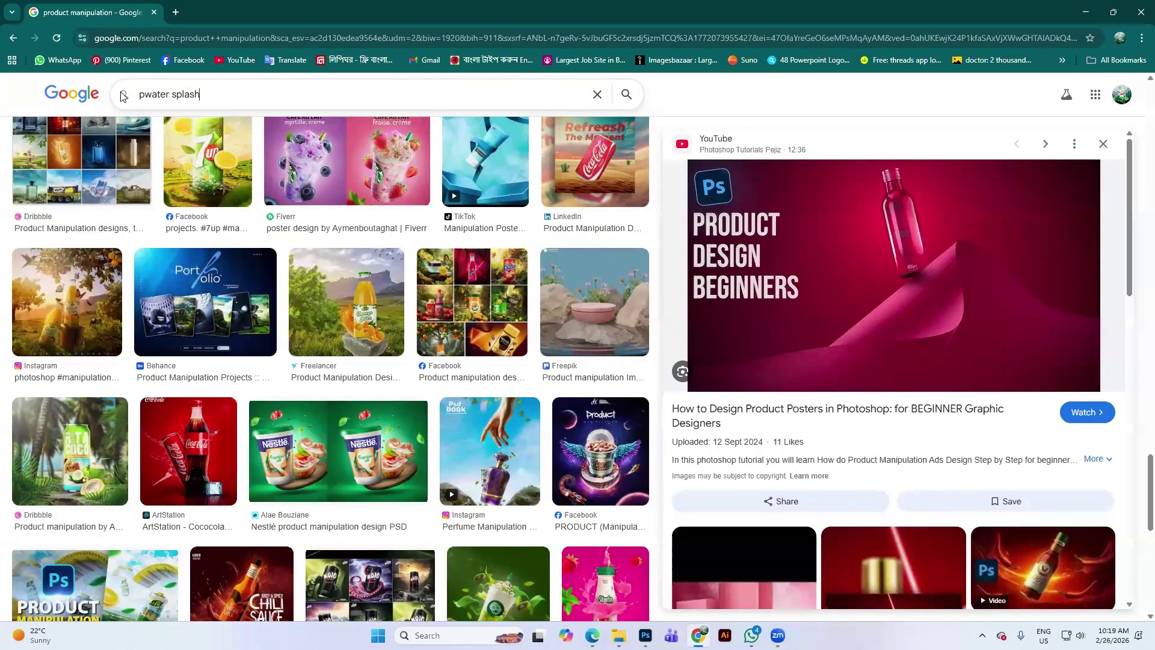
key("Return")
scroll(1089, 374, "down", 3)
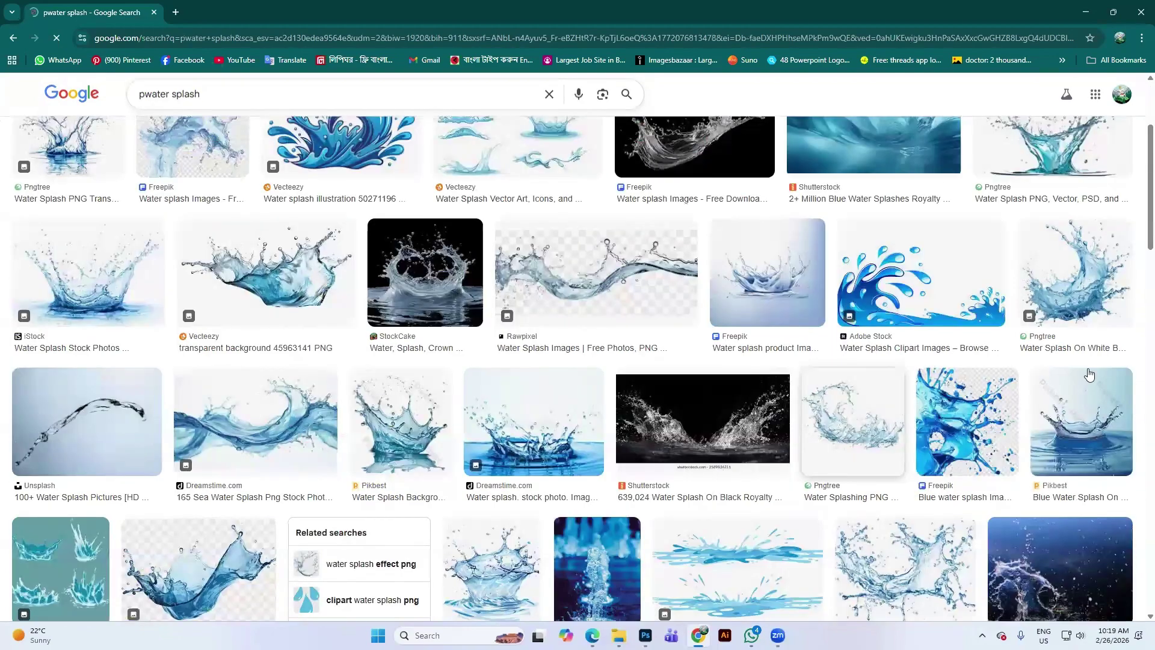
scroll(316, 288, "down", 3)
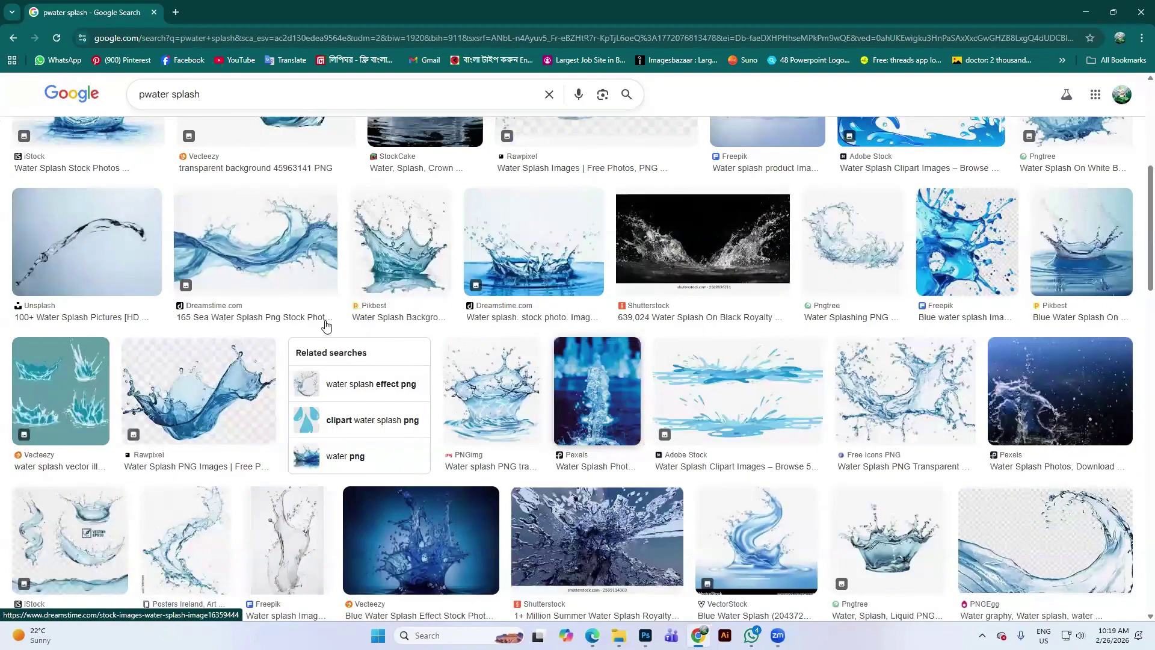
Step: Preview the Pikbest splash and copy the blue Rawpixel water splash image from the results
right_click(432, 263)
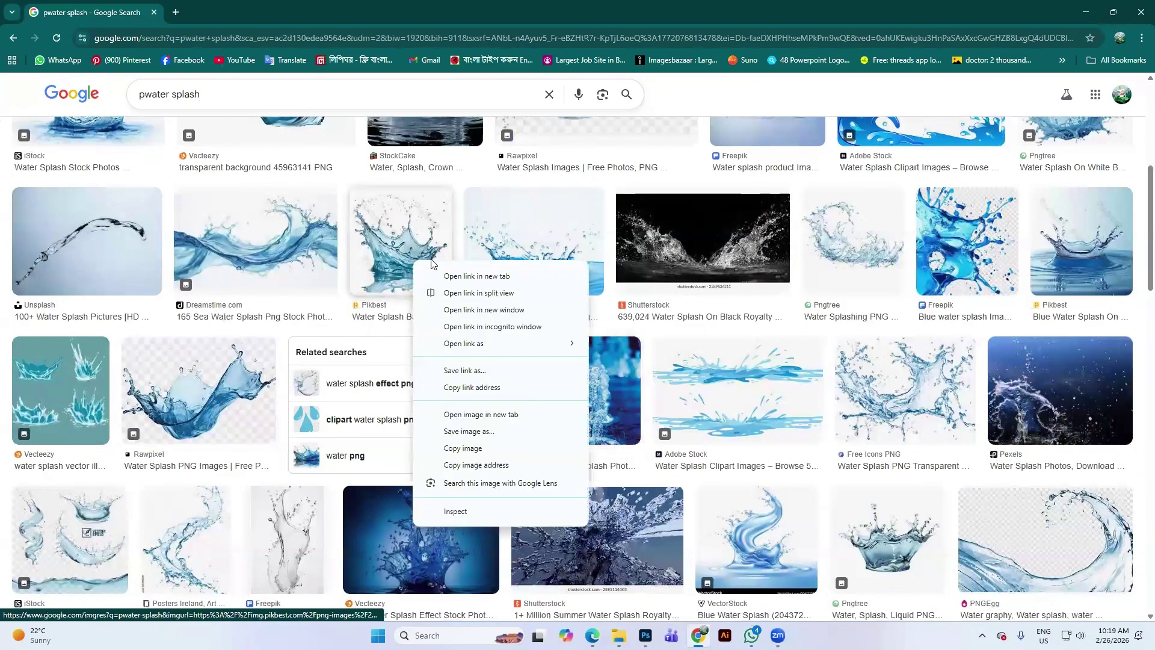
left_click(411, 252)
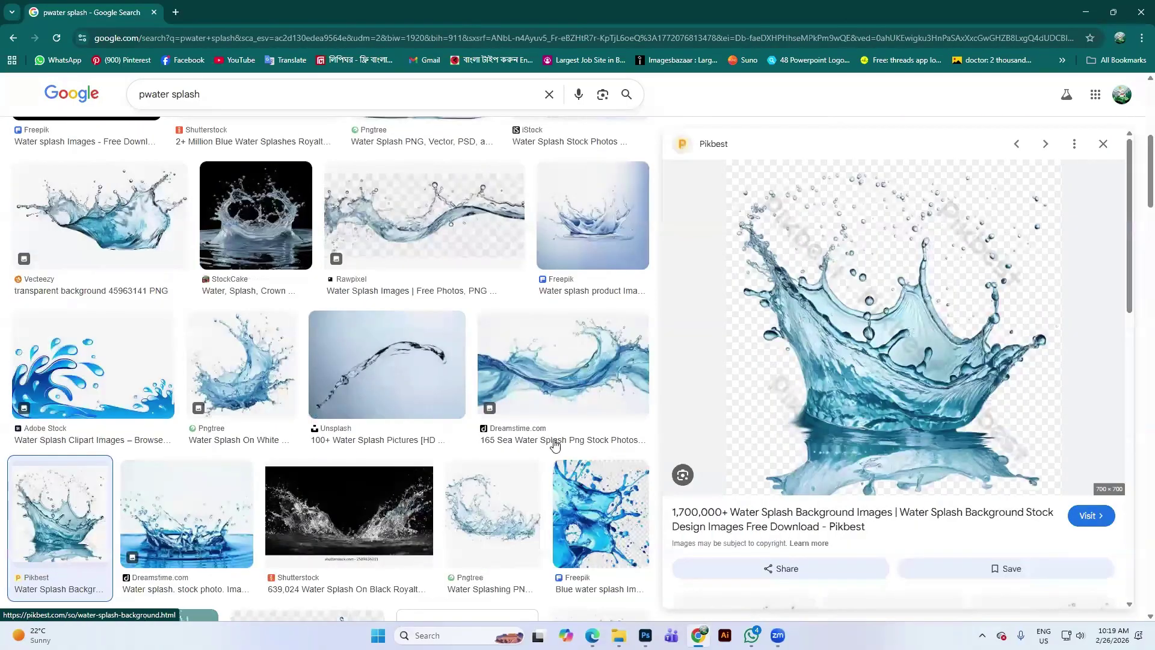
scroll(555, 446, "down", 3)
left_click(307, 516)
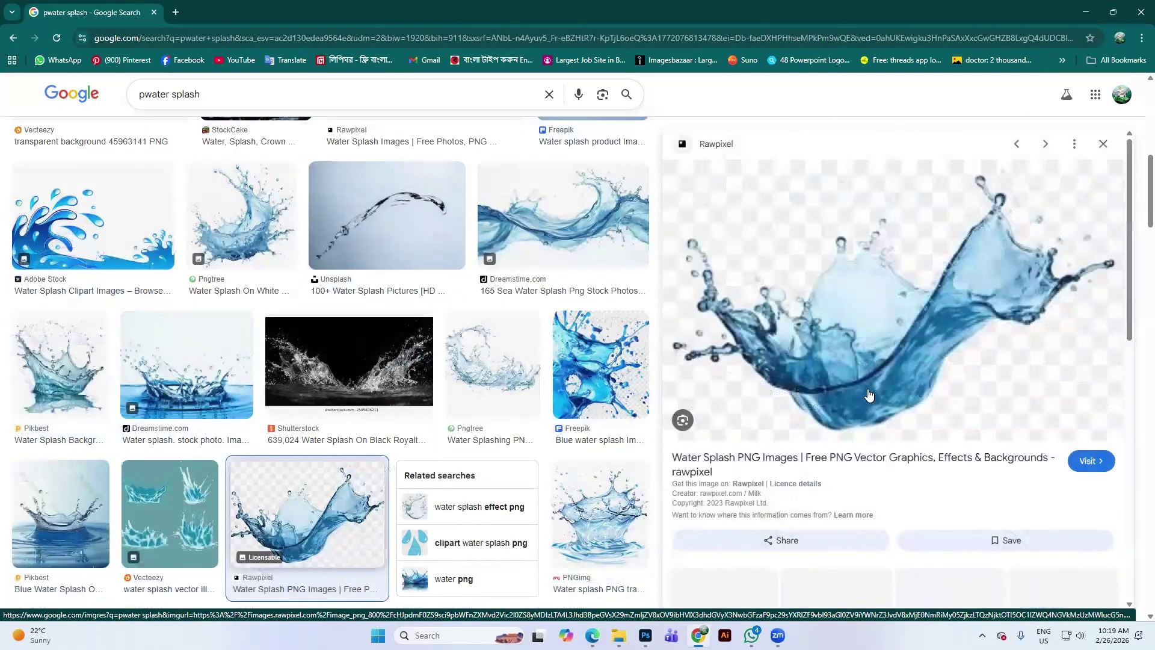
right_click(913, 301)
left_click(972, 519)
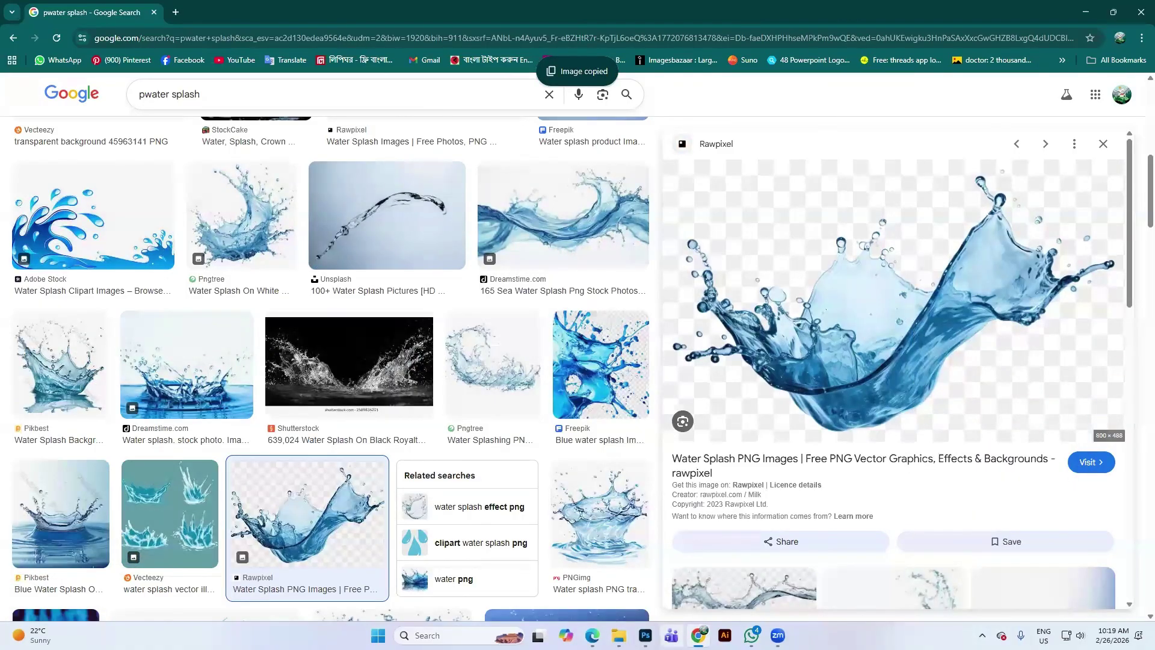
Step: Switch to Photoshop, paste the copied water splash over the bottle and enlarge it to about 228%
key("alt+Tab")
key("ctrl+v")
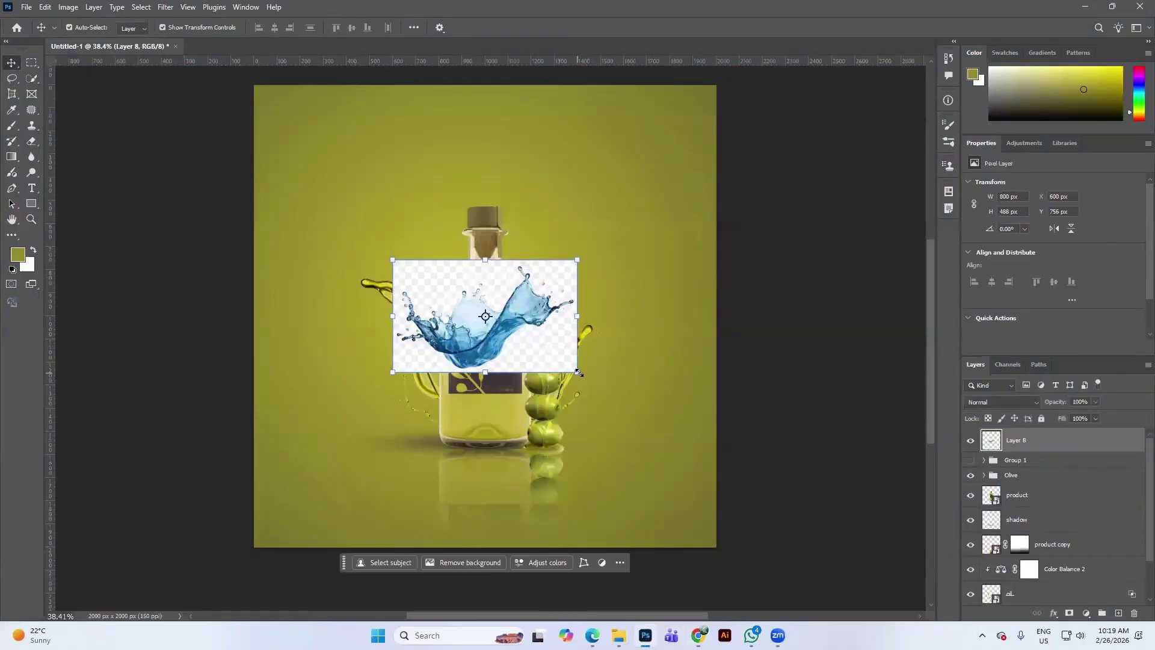
left_click_drag(579, 374, 696, 445)
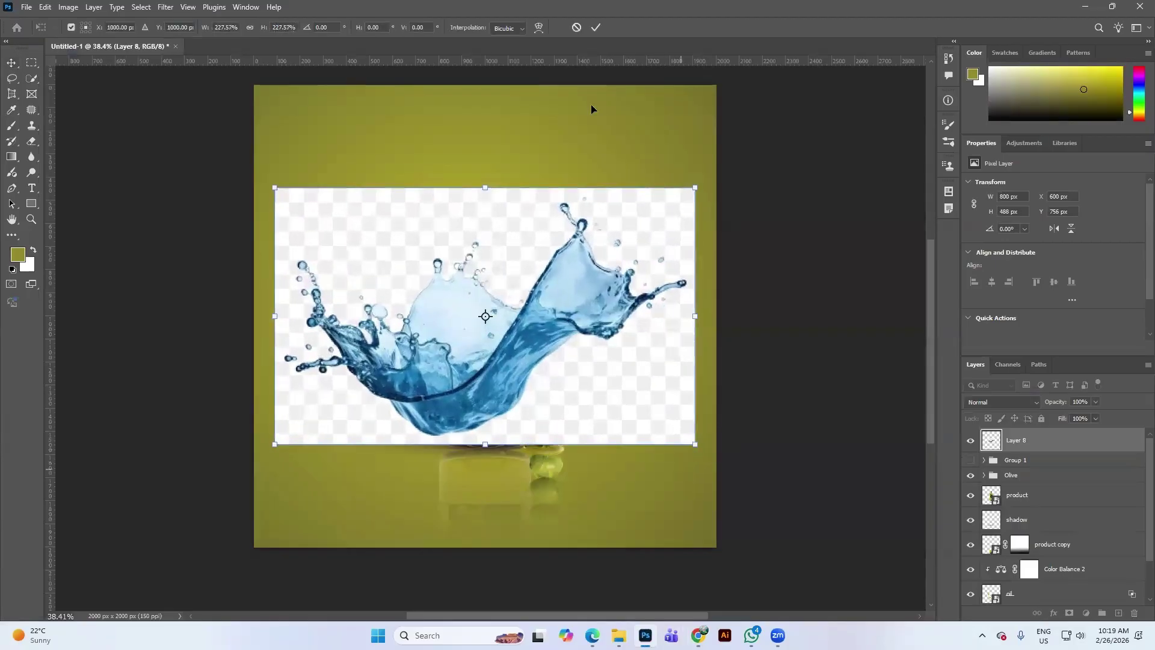
left_click(598, 27)
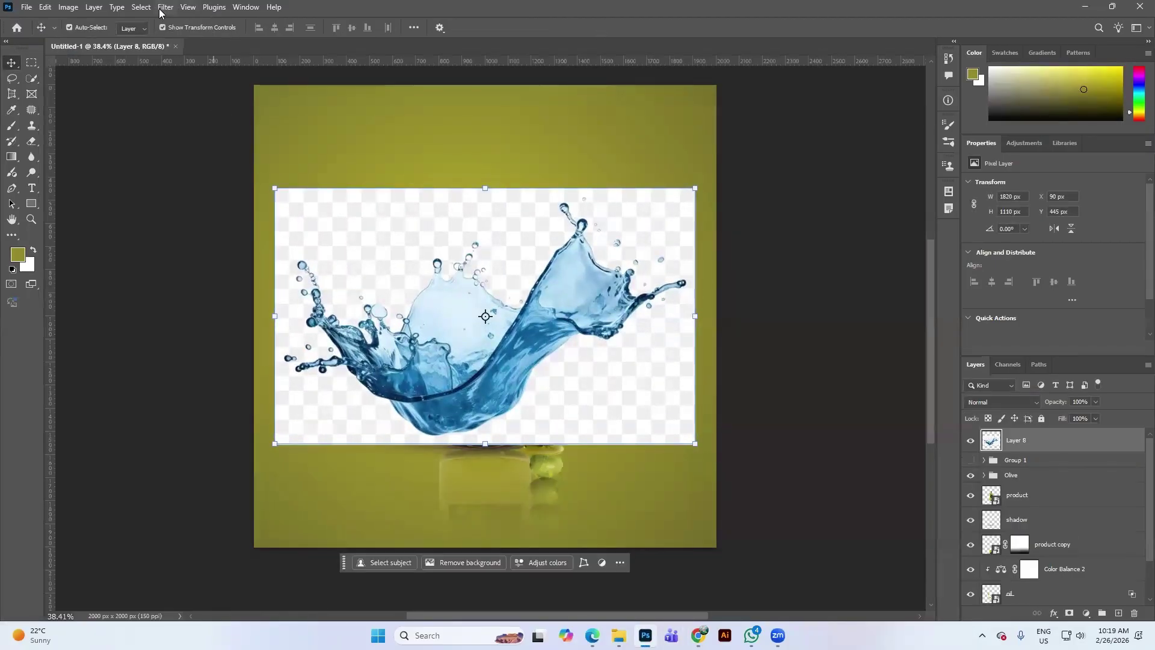
Step: Select the splash with Select Subject, copy it to its own layer and delete the original pasted layer
left_click(138, 7)
left_click(165, 148)
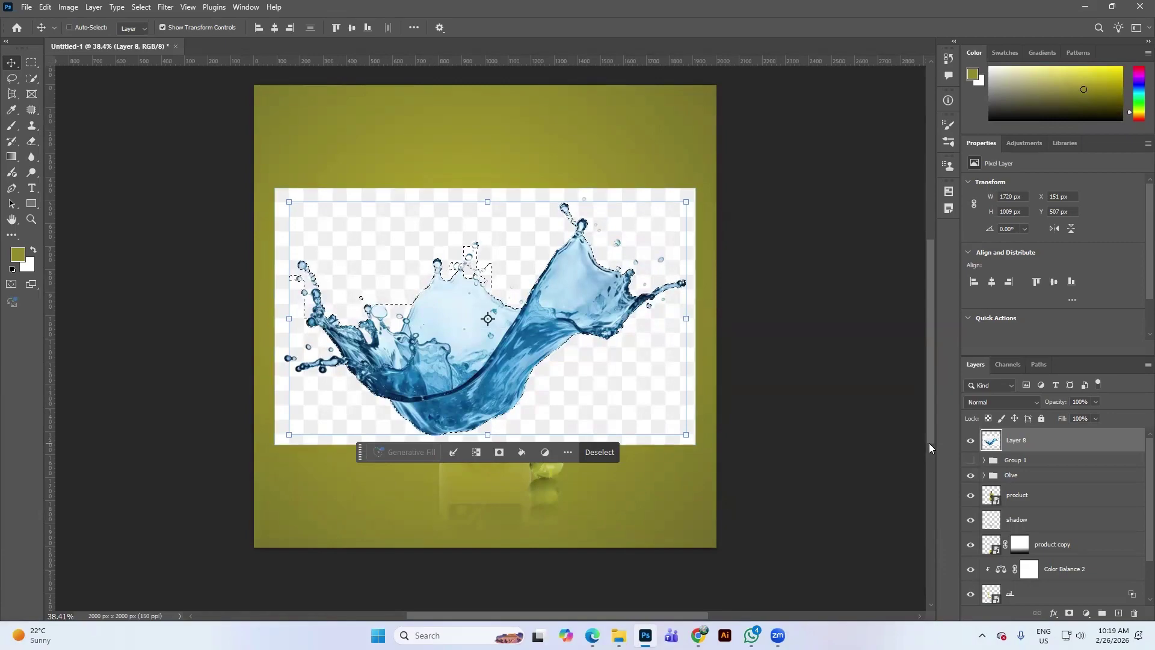
key("ctrl+j")
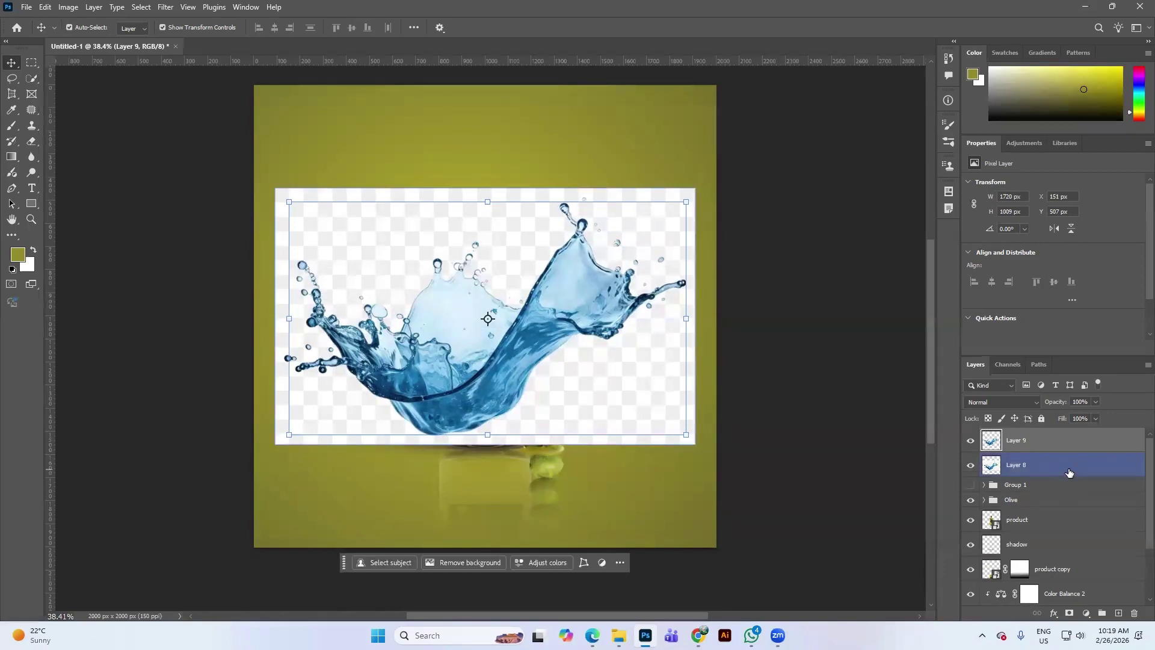
left_click(1070, 473)
key("Delete")
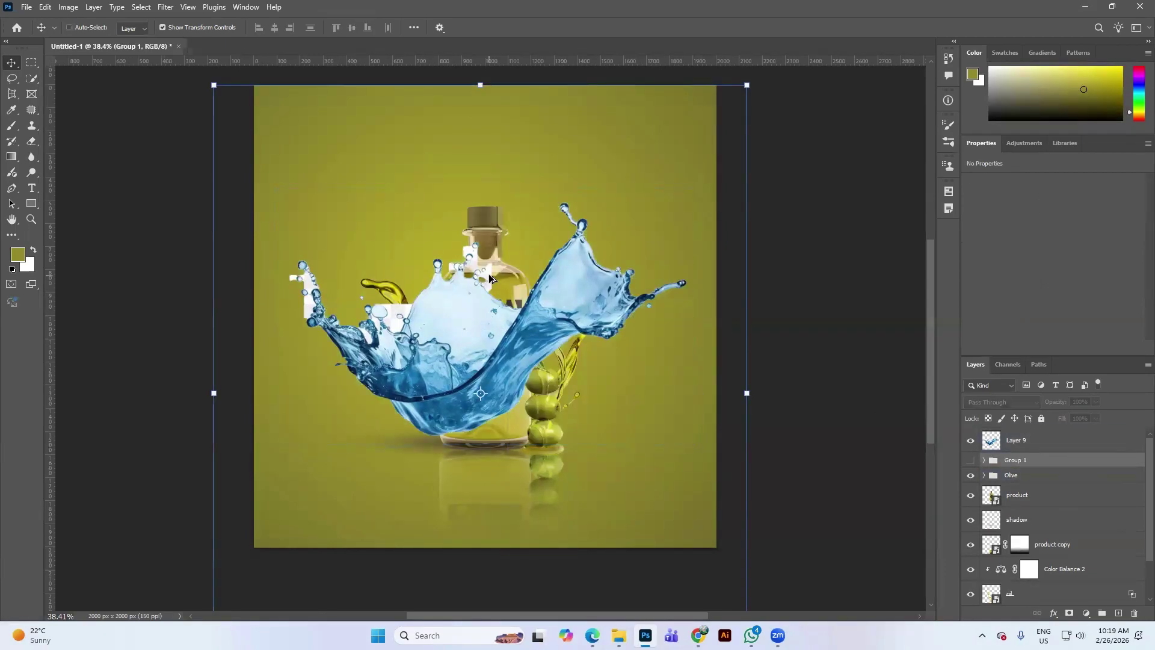
Step: Move the cut-out splash lower in front of the bottle
scroll(490, 278, "up", 2)
left_click_drag(490, 278, 490, 340)
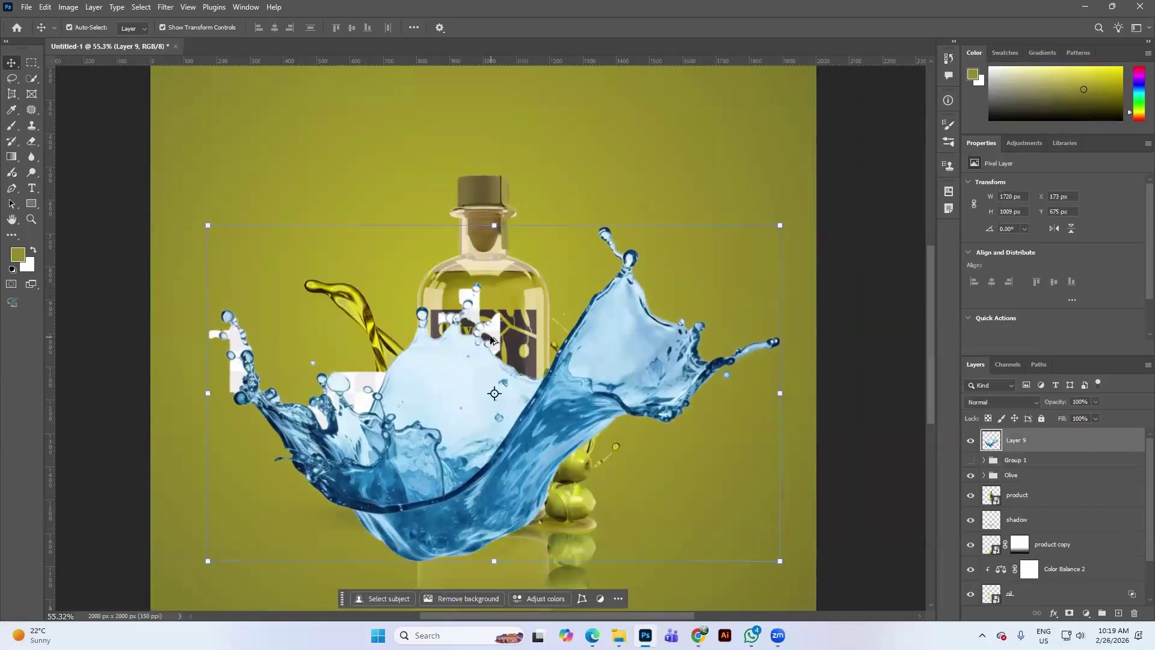
Step: Erase the white remnants and pale fill of the splash using the Background Eraser with a 175 px brush
scroll(491, 340, "up", 2)
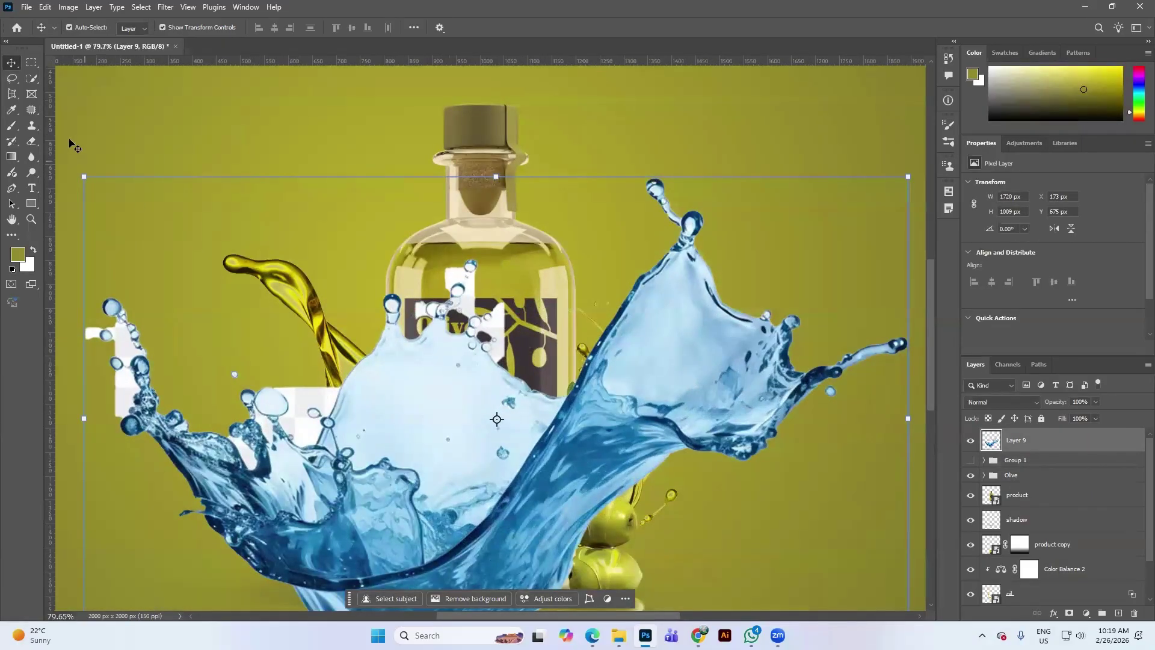
left_click(32, 141)
right_click(32, 143)
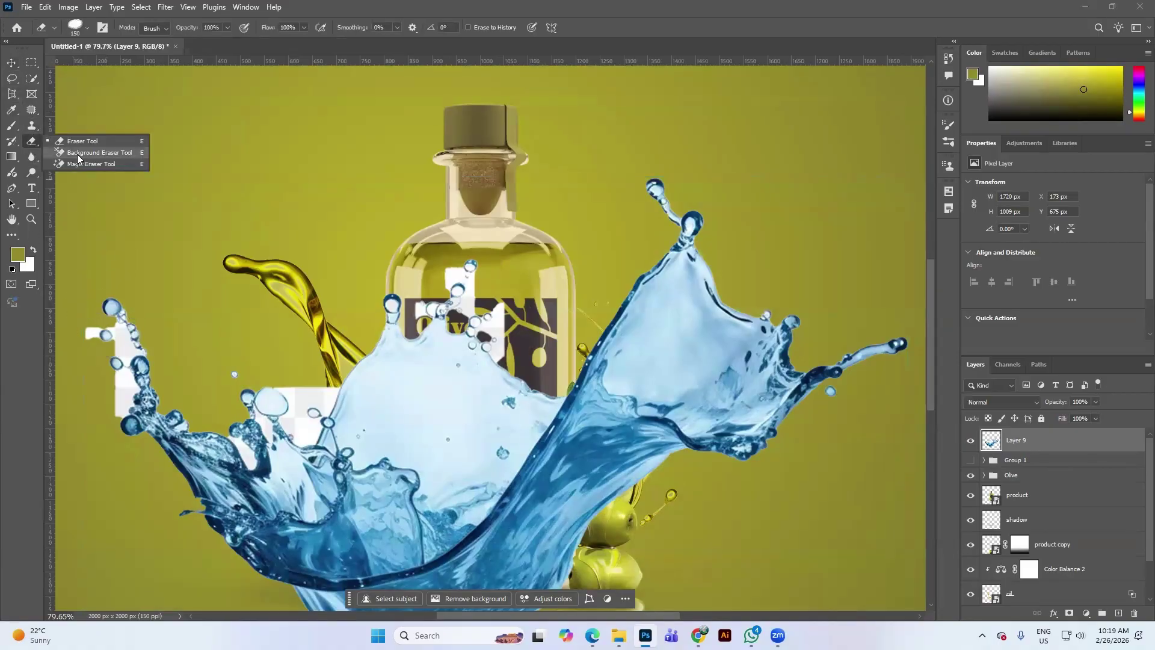
left_click(79, 154)
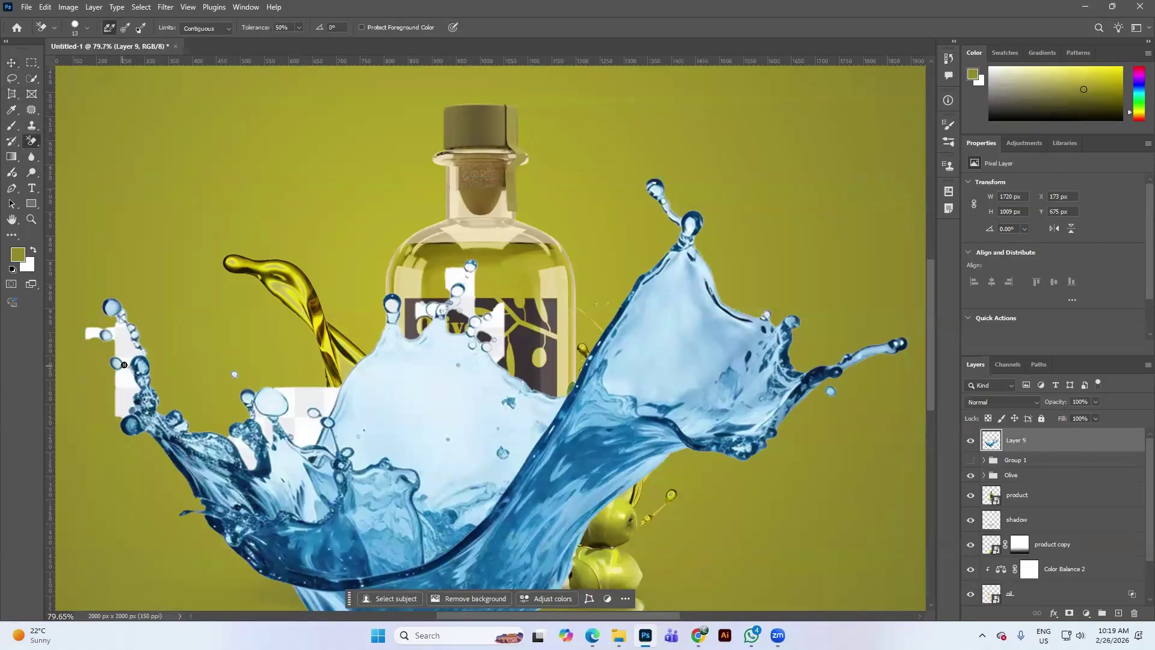
key("bracketright")
key("bracketright")
key("bracketright")
key("bracketright")
key("bracketright")
key("bracketright")
key("bracketright")
key("bracketright")
key("bracketright")
key("bracketright")
key("bracketright")
key("bracketright")
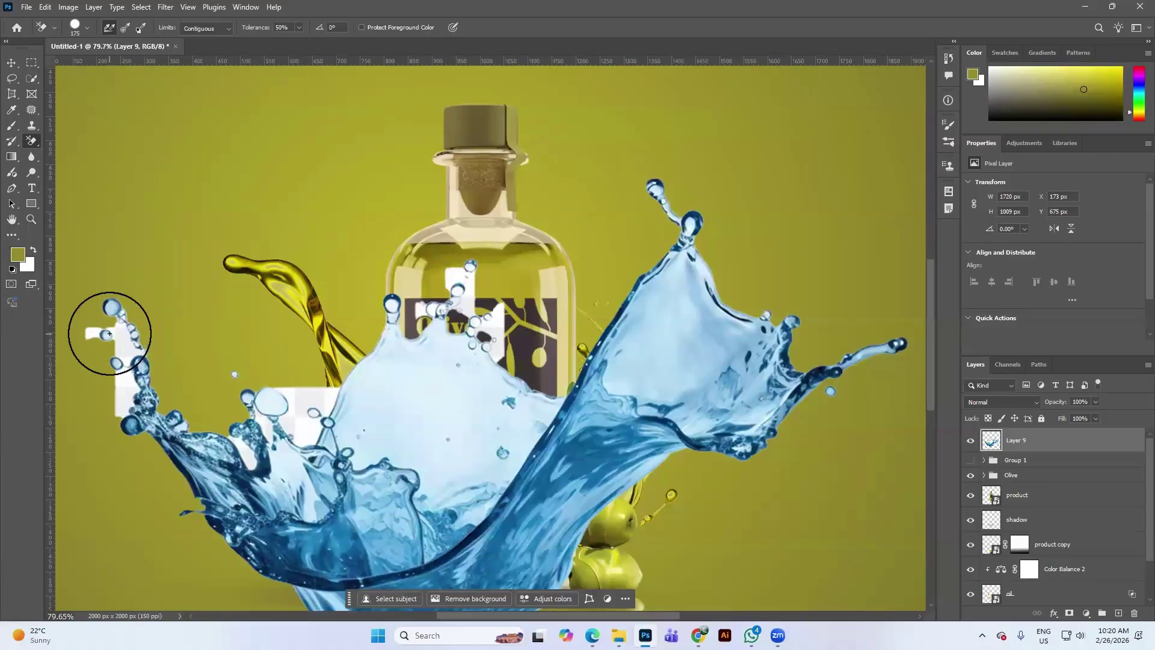
left_click(88, 333, "alt")
left_click(89, 333)
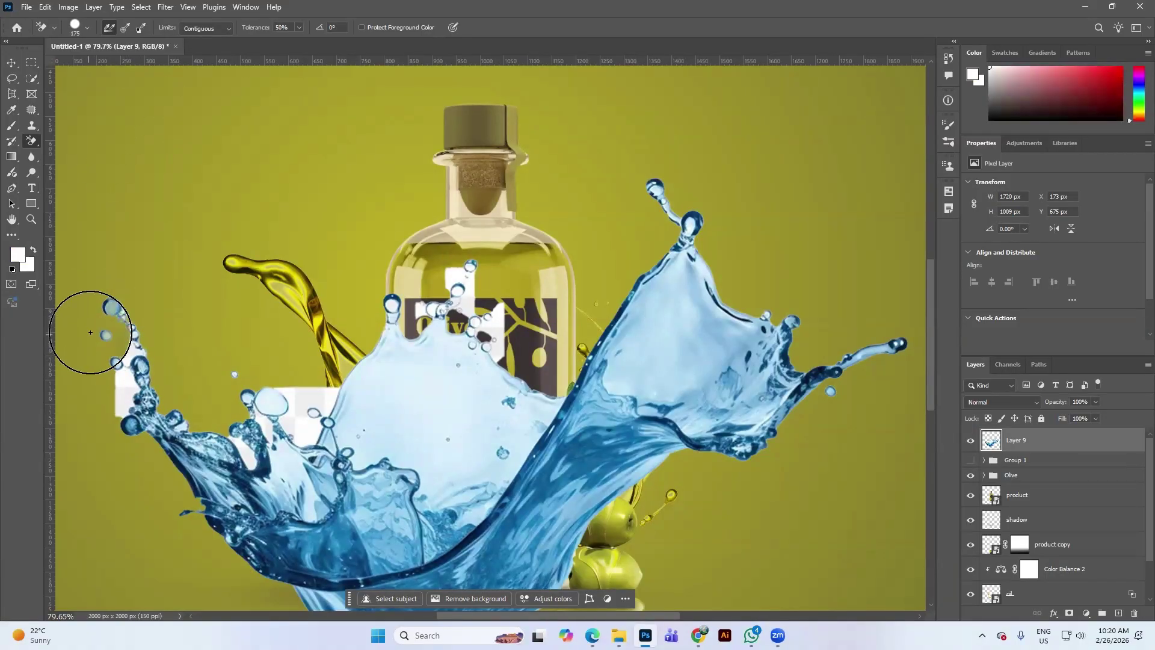
mouse_move(90, 332)
left_mouse_down()
mouse_move(129, 361)
mouse_move(138, 344)
mouse_move(120, 408)
mouse_move(253, 440)
mouse_move(251, 470)
mouse_move(322, 398)
mouse_move(284, 468)
mouse_move(359, 463)
mouse_move(462, 385)
mouse_move(367, 377)
mouse_move(363, 386)
mouse_move(493, 362)
mouse_move(447, 307)
mouse_move(488, 361)
mouse_move(485, 262)
mouse_move(515, 292)
mouse_move(495, 453)
mouse_move(381, 518)
mouse_move(458, 491)
mouse_move(470, 499)
mouse_move(677, 302)
mouse_move(627, 312)
mouse_move(722, 326)
mouse_move(752, 355)
mouse_move(649, 418)
mouse_move(683, 500)
mouse_move(634, 472)
mouse_move(571, 506)
mouse_move(708, 374)
mouse_move(496, 567)
mouse_move(532, 525)
mouse_move(331, 571)
mouse_move(203, 521)
mouse_move(200, 449)
mouse_move(183, 463)
mouse_move(315, 512)
mouse_move(342, 486)
mouse_move(333, 455)
mouse_move(174, 351)
mouse_move(230, 452)
mouse_move(117, 301)
mouse_move(133, 404)
mouse_move(108, 317)
mouse_move(108, 361)
left_mouse_up()
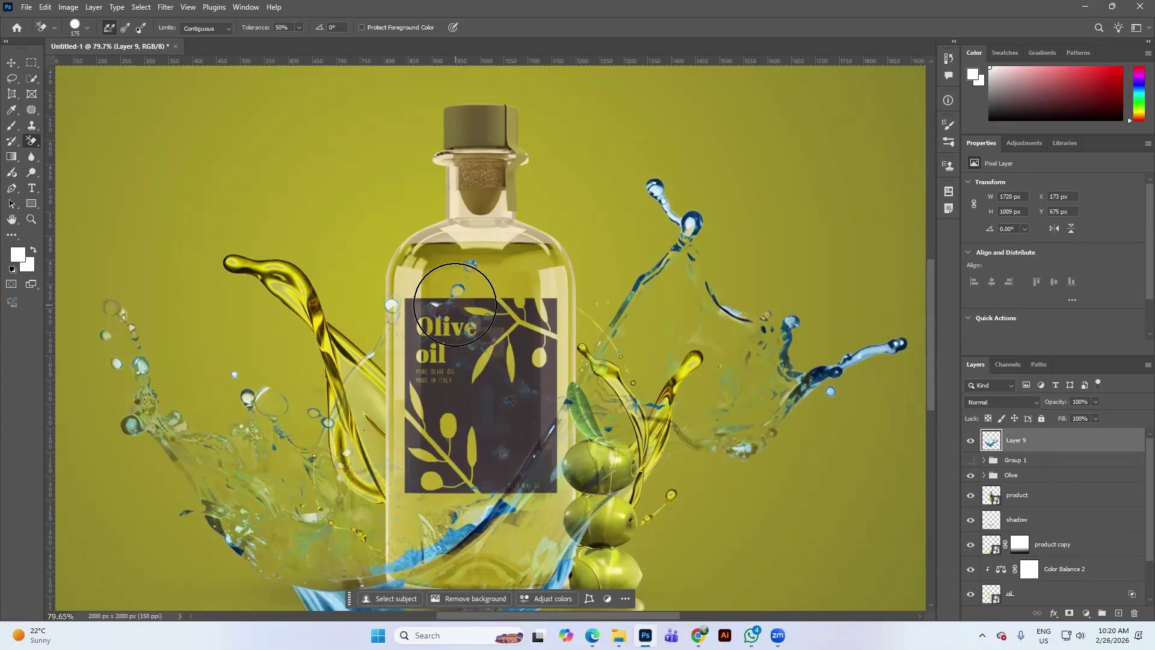
Step: Erase the remaining solid blue areas along the splash's base and its right arm with the Background Eraser
mouse_move(588, 529)
left_mouse_down()
mouse_move(539, 558)
mouse_move(430, 572)
left_mouse_up()
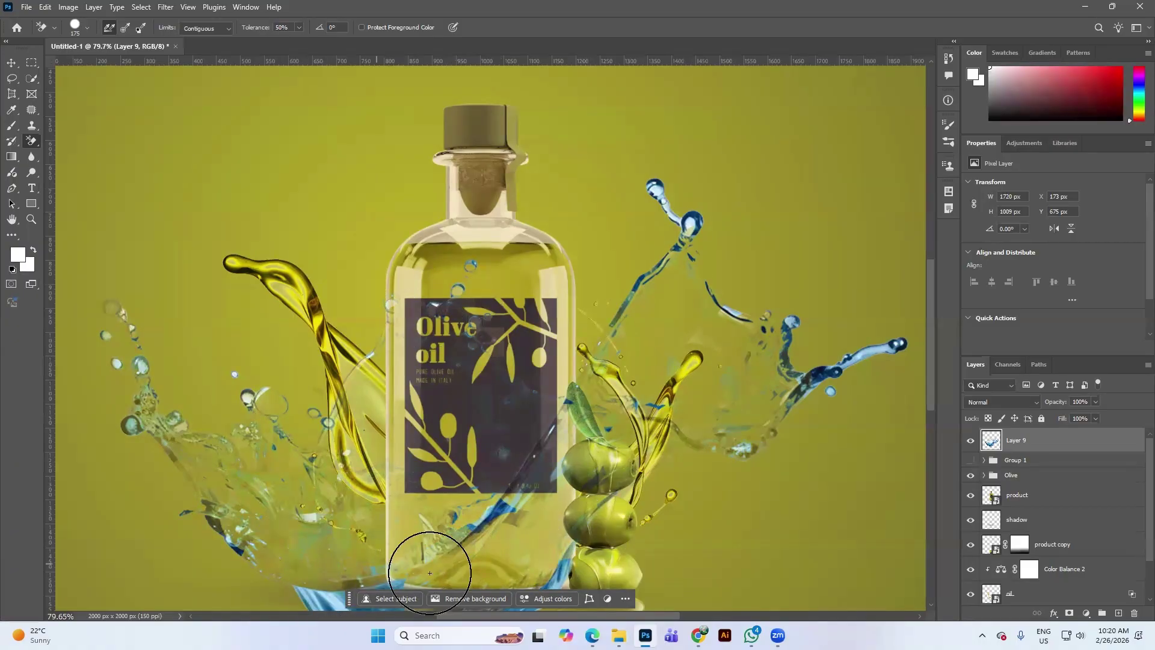
left_click_drag(668, 508, 668, 373)
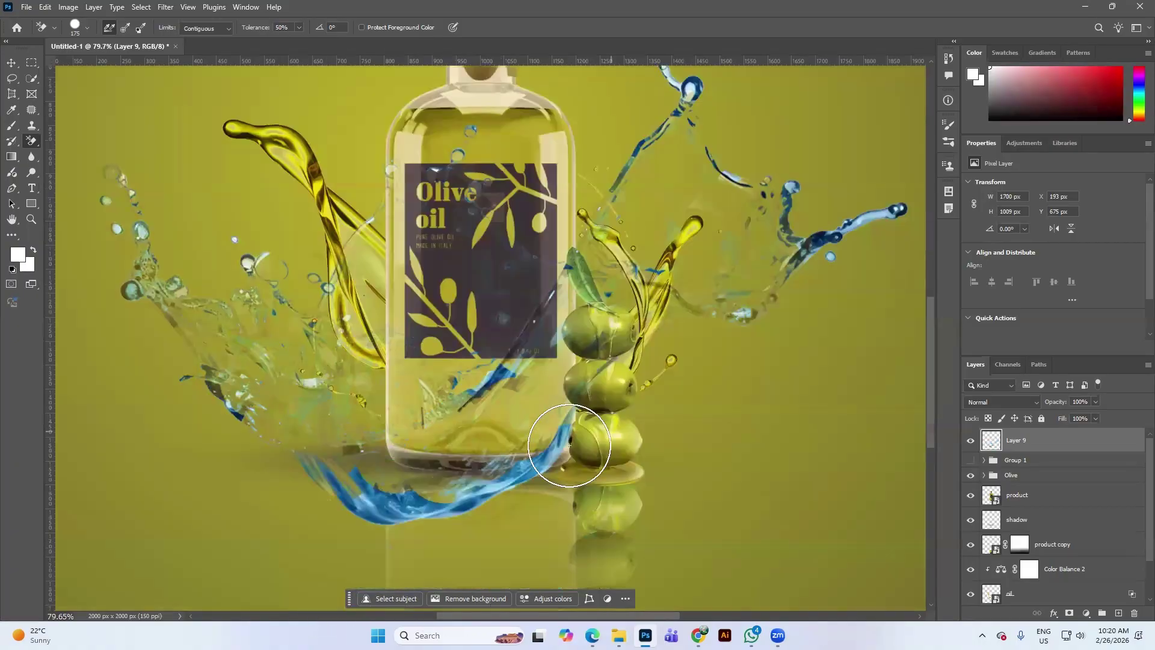
mouse_move(609, 445)
left_mouse_down()
mouse_move(522, 459)
mouse_move(452, 511)
mouse_move(303, 493)
mouse_move(286, 433)
mouse_move(487, 363)
mouse_move(492, 386)
mouse_move(396, 449)
mouse_move(257, 439)
left_mouse_up()
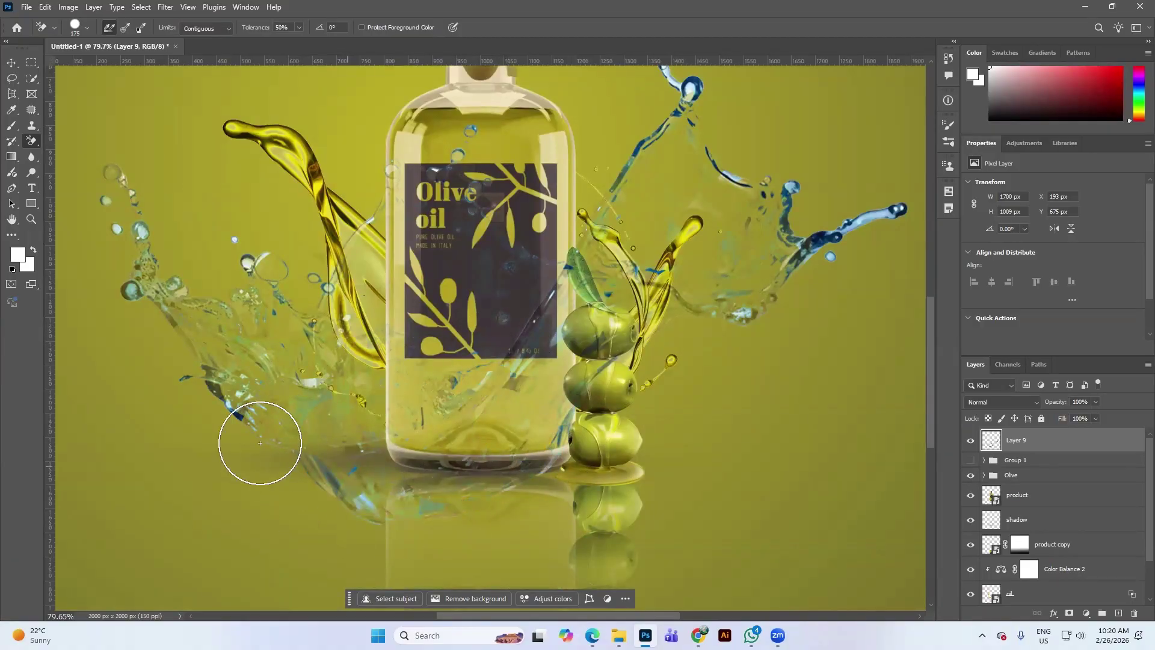
mouse_move(867, 224)
left_mouse_down()
mouse_move(702, 109)
mouse_move(640, 105)
left_mouse_up()
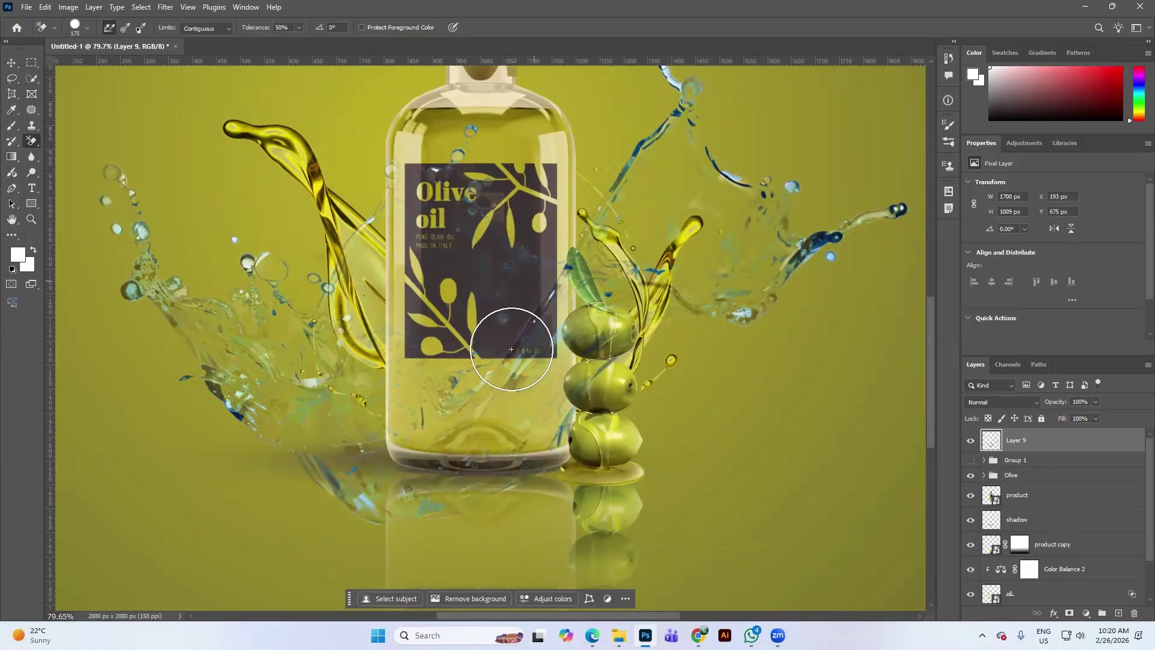
Step: Add a Hue/Saturation adjustment clipped to the splash layer and enable Colorize
left_click(11, 62)
left_click(1055, 502)
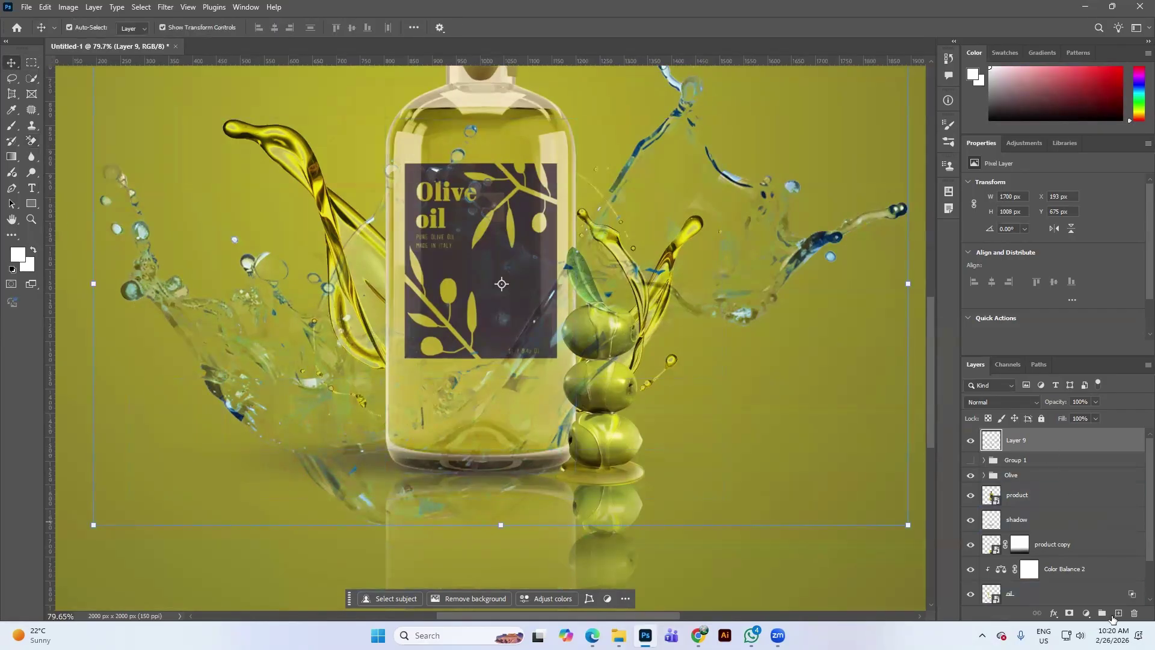
left_click(1087, 614)
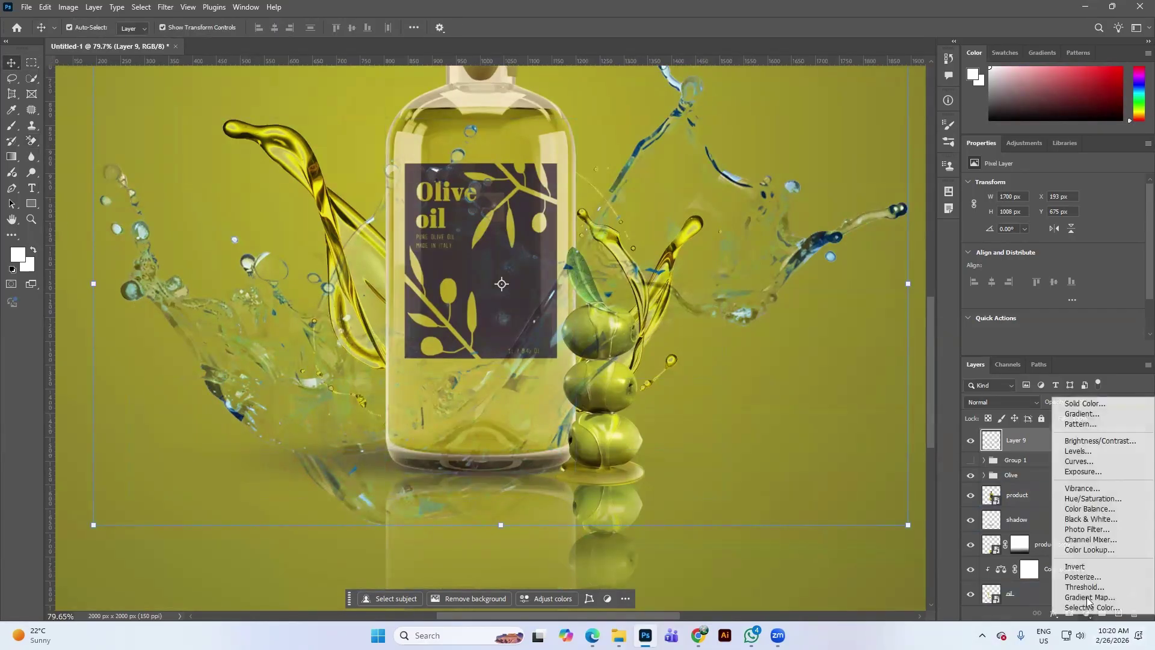
left_click(1093, 499)
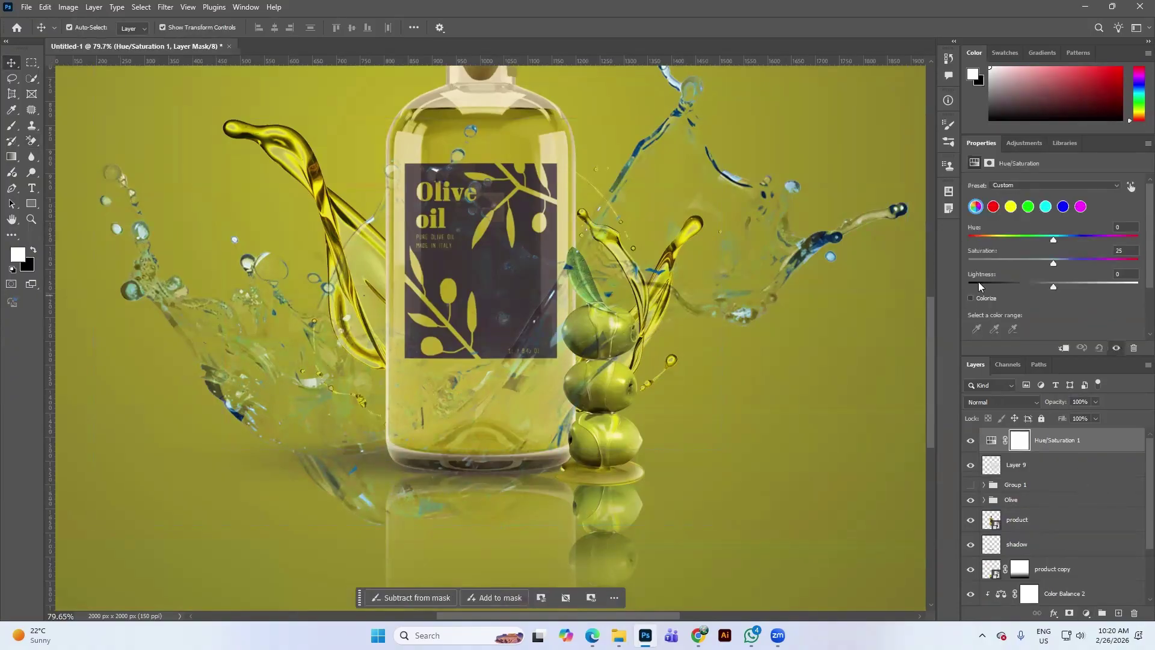
left_click(981, 298)
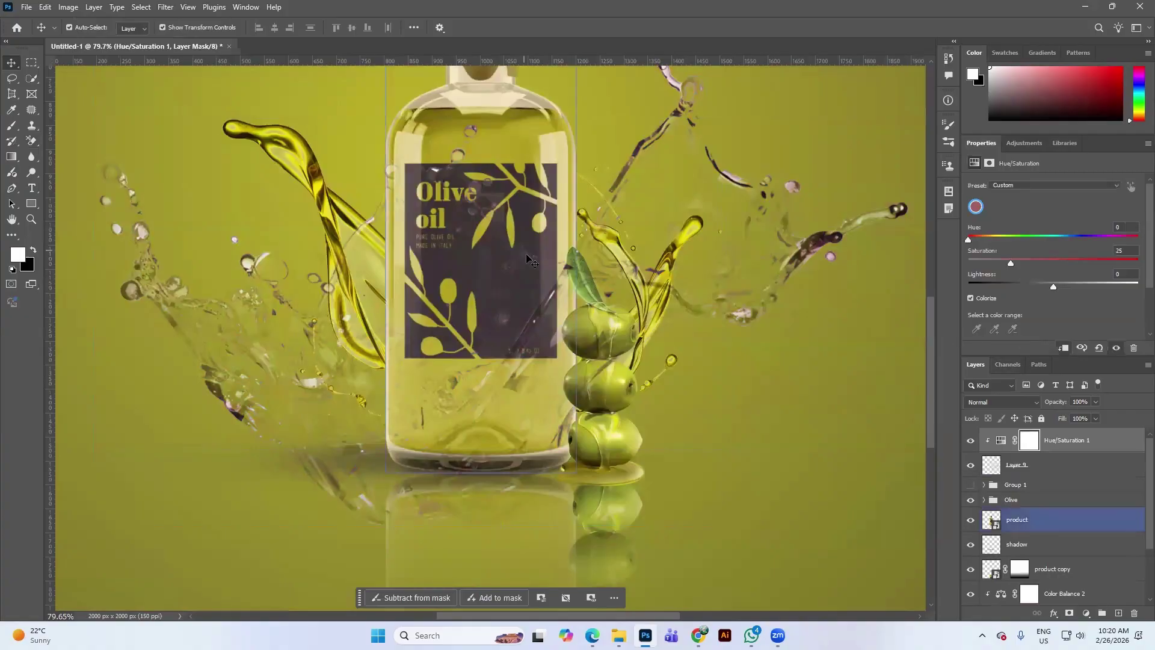
Step: Tint the splash green with Hue 88, Saturation 72 and Lightness -41
scroll(822, 327, "down", 3)
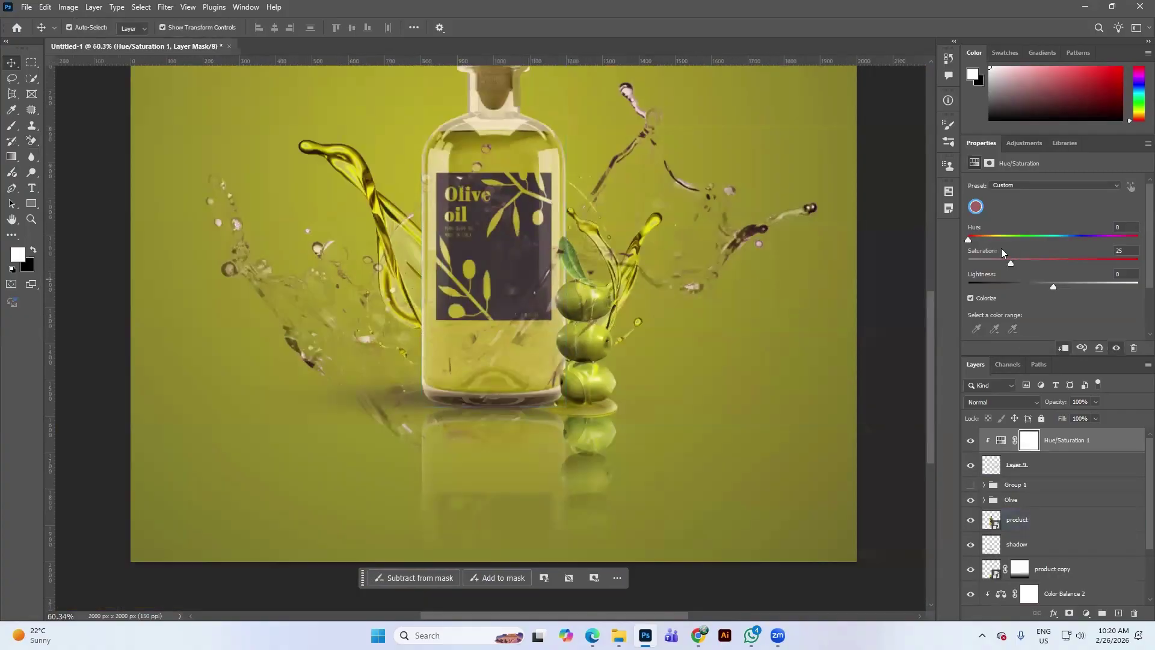
left_click_drag(973, 238, 1109, 263)
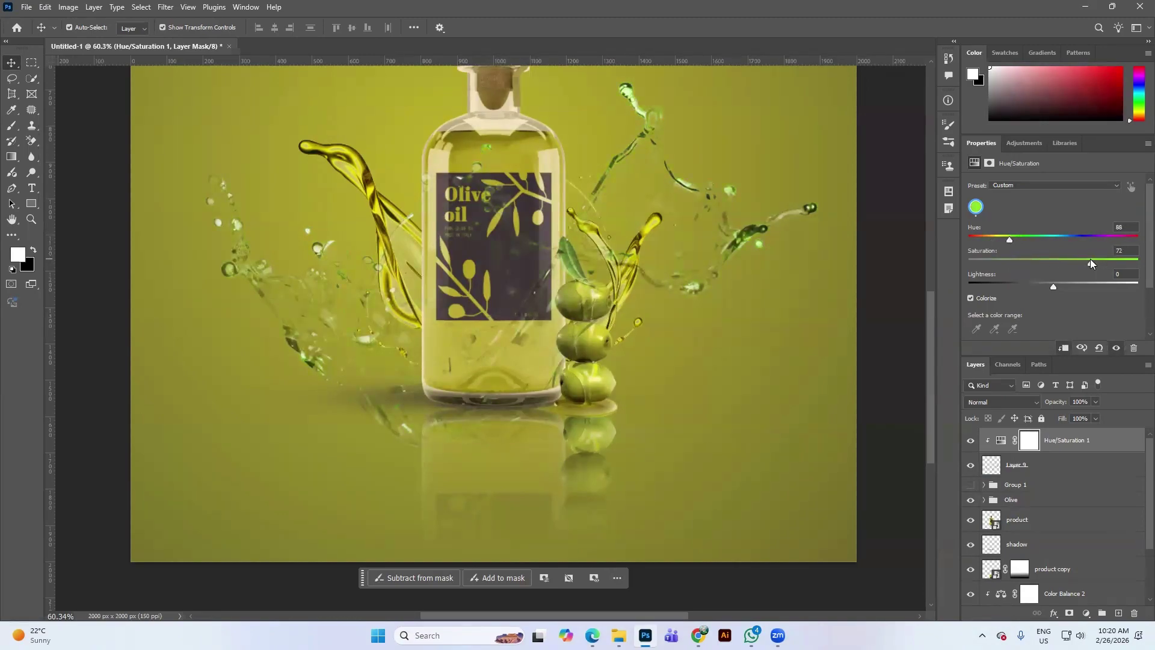
left_click_drag(1051, 285, 1022, 284)
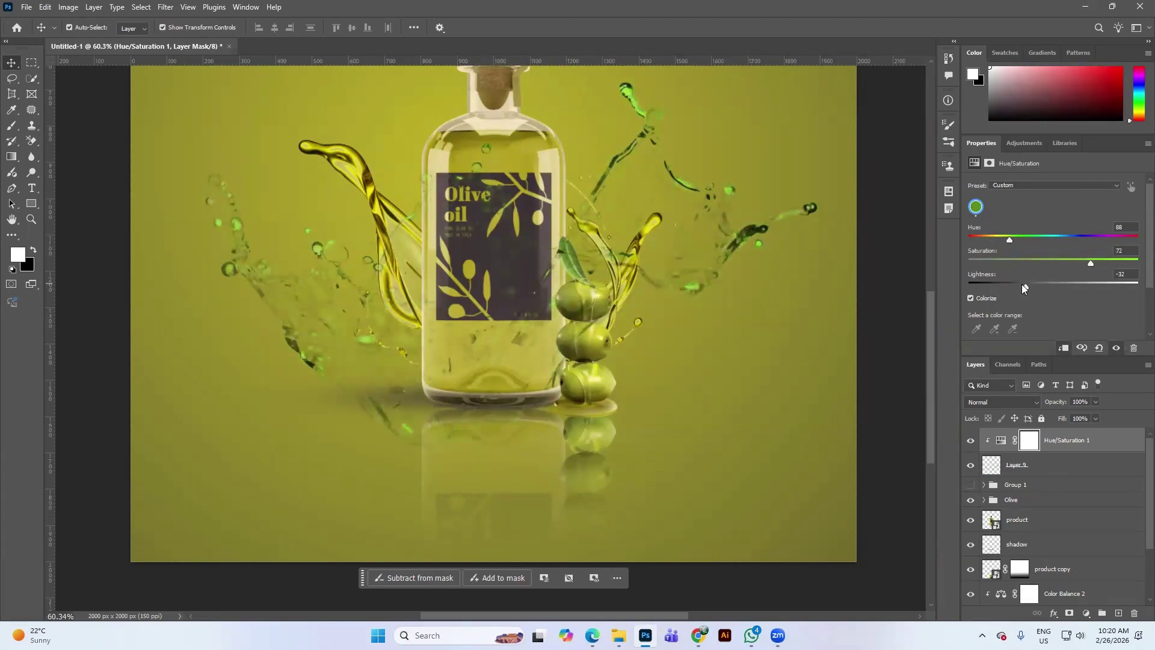
left_click(971, 468)
left_click(1024, 451)
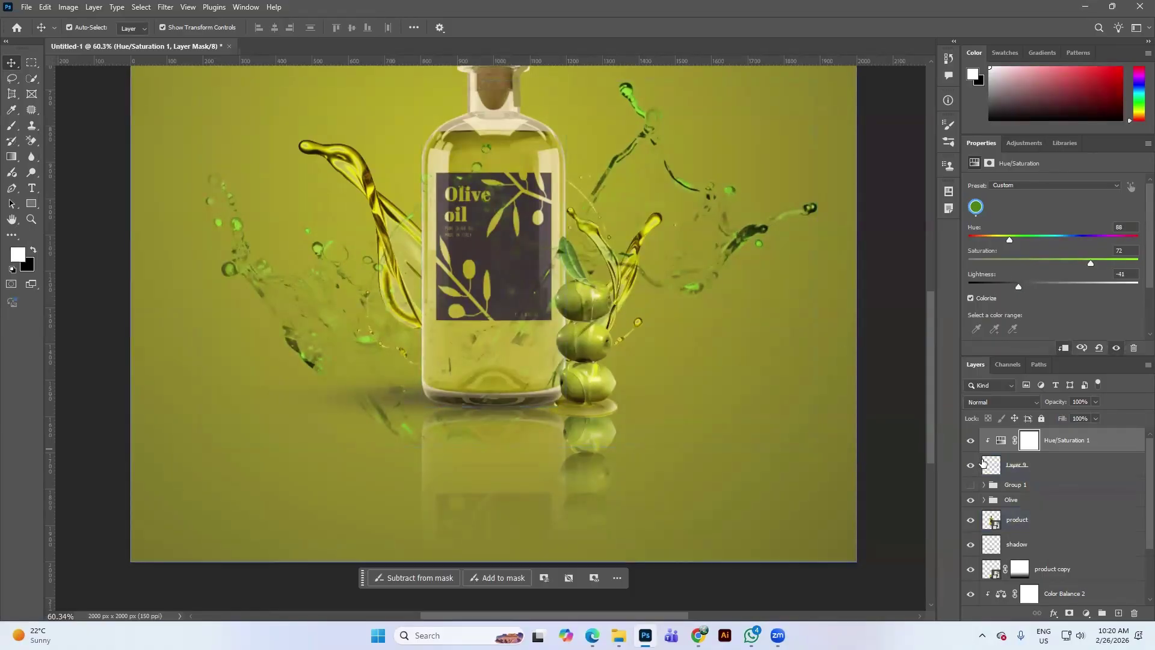
left_click_drag(1023, 461, 1034, 439)
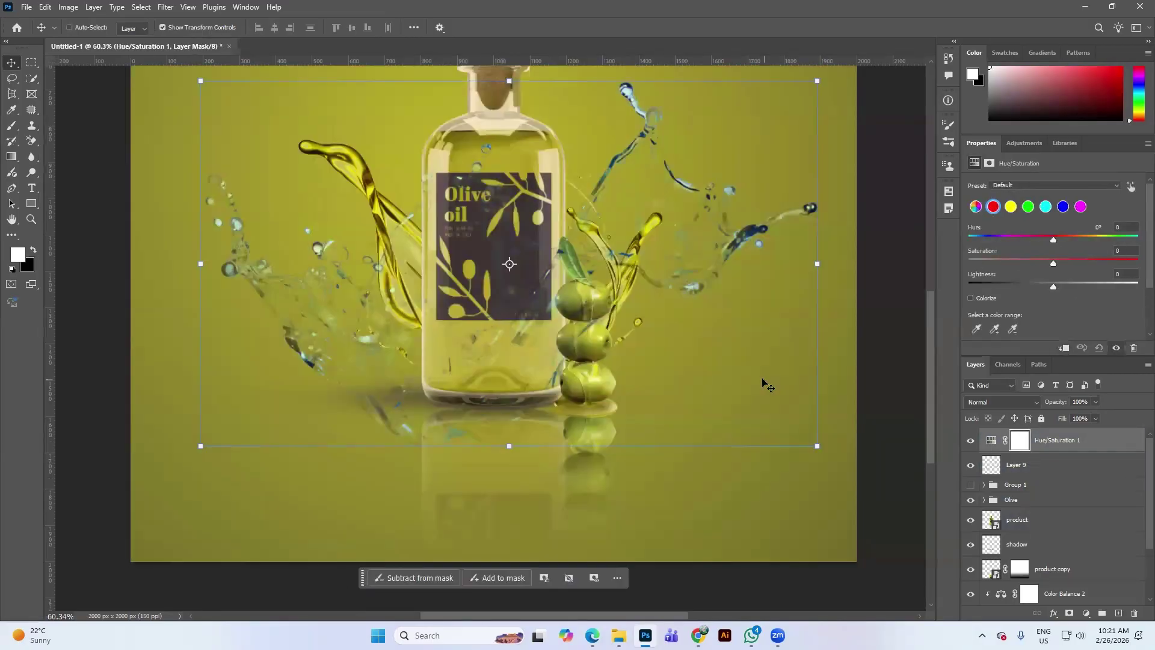
Step: Undo the splash's recolouring, erasing, cutout and enlargement
key("ctrl+z")
key("ctrl+z")
key("ctrl+z")
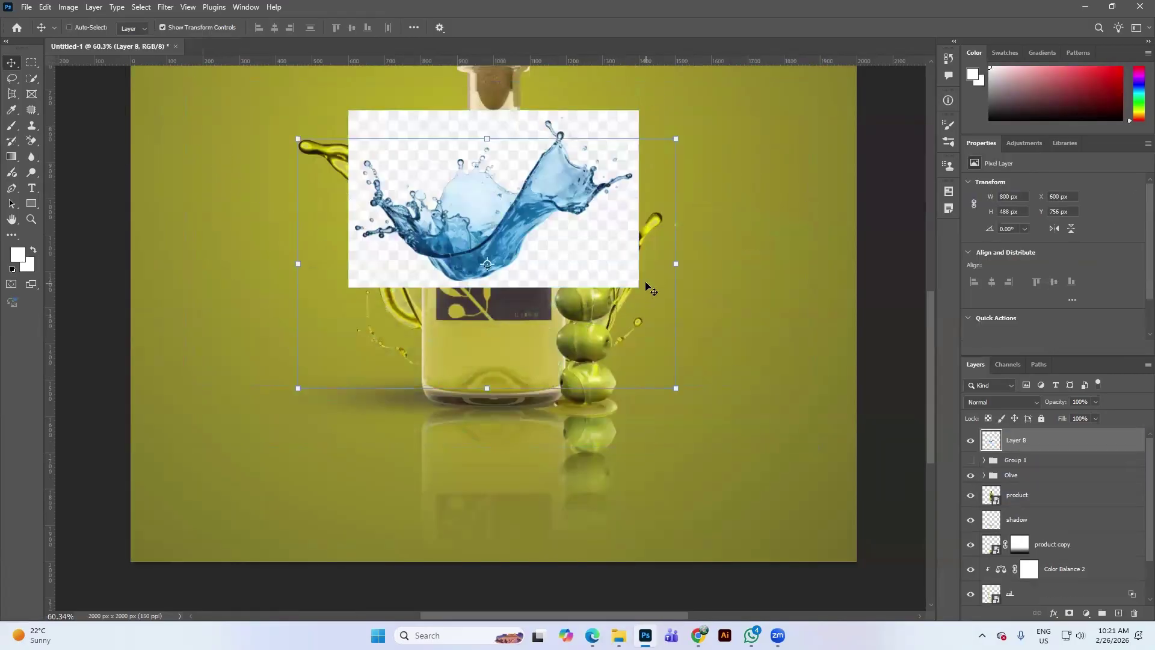
key("ctrl+z")
key("ctrl+z")
key("ctrl+z")
key("ctrl+z")
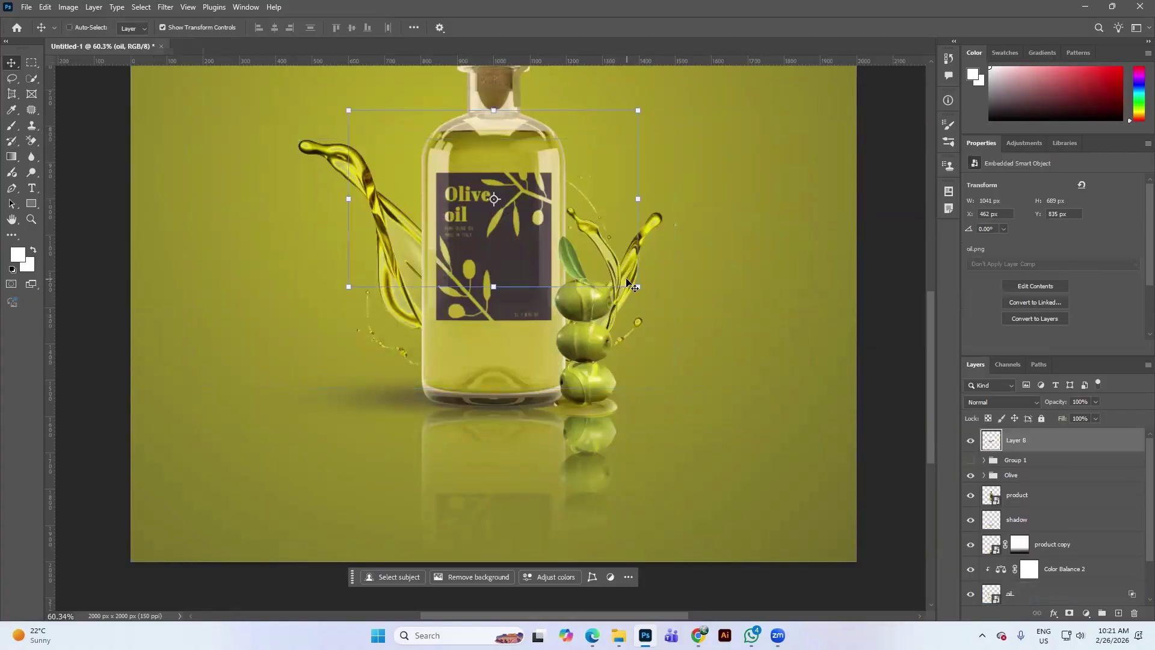
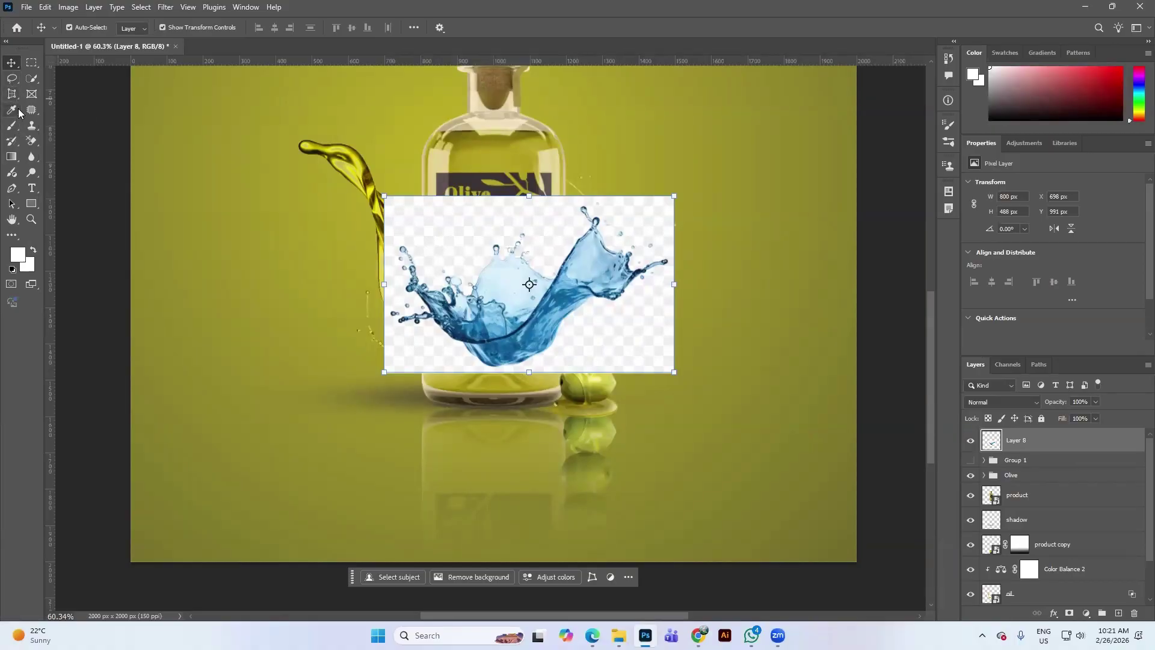
Step: Brush a Quick Selection over the blue body of the splash from its centre to the right arm
left_click(32, 79)
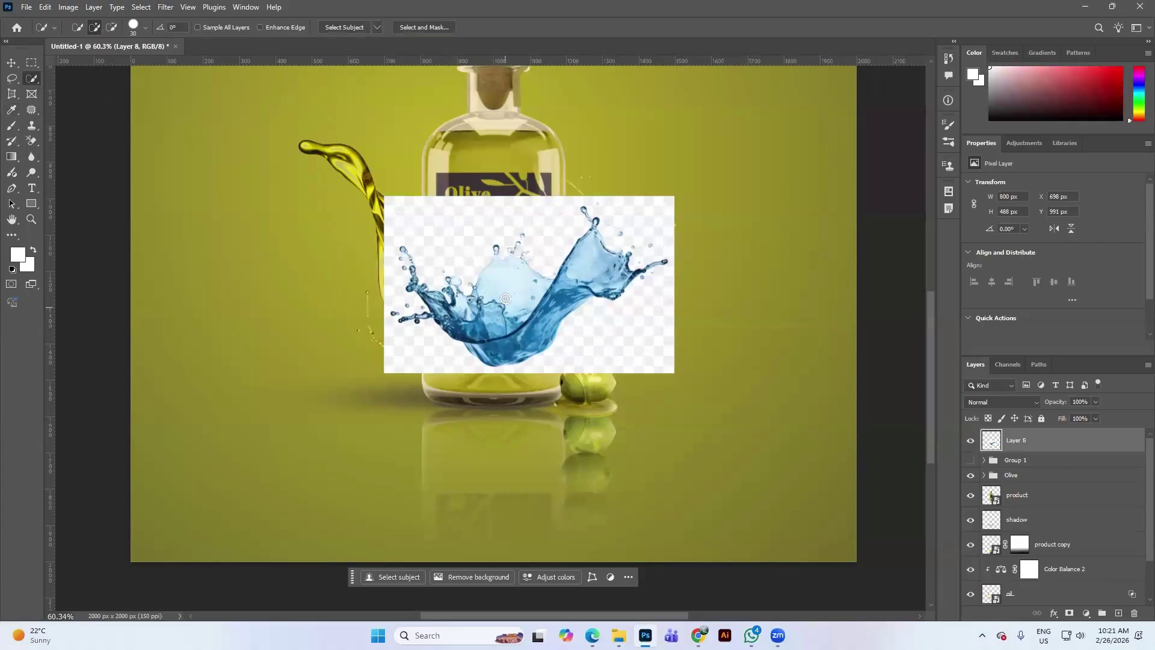
scroll(515, 291, "up", 2)
mouse_move(515, 291)
left_mouse_down()
mouse_move(497, 323)
mouse_move(514, 324)
mouse_move(542, 271)
mouse_move(620, 265)
left_mouse_up()
scroll(620, 265, "up", 2)
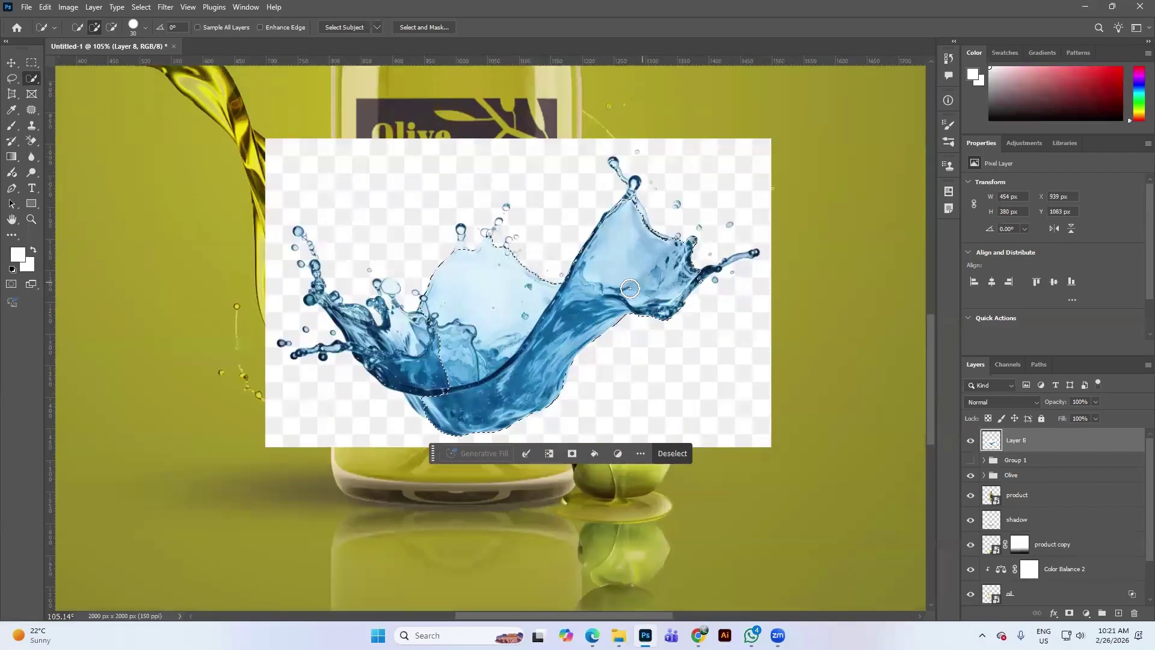
Step: Isolate the 800 px wide splash with Select Subject, copy it to a new layer and delete the source layer
left_click(140, 7)
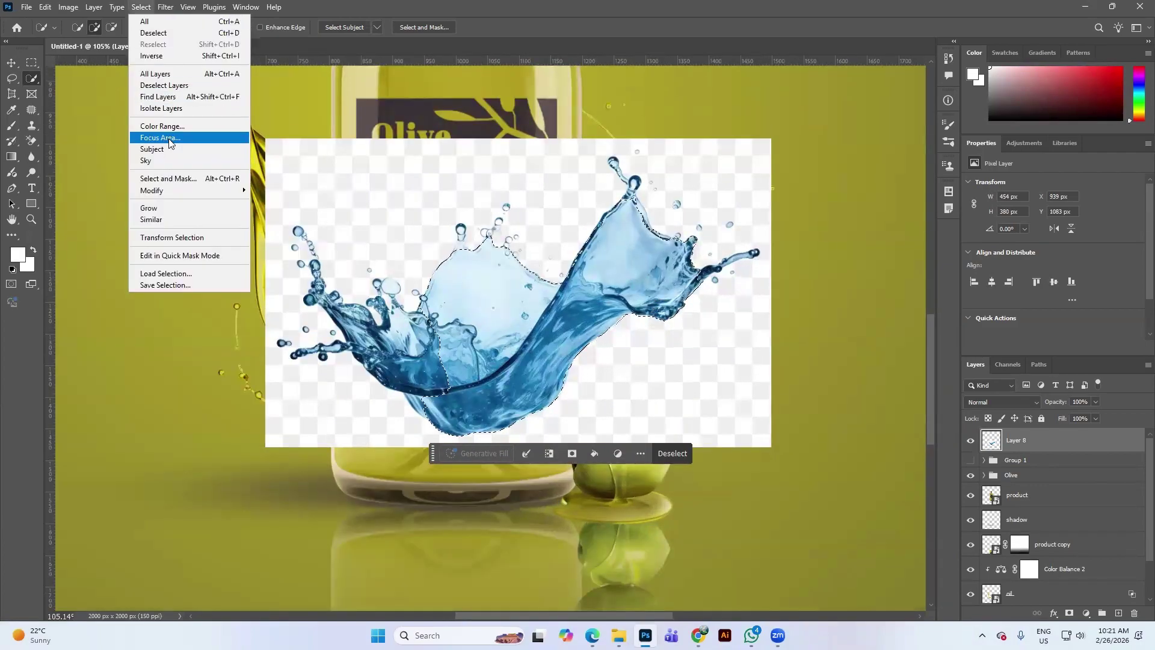
left_click(169, 153)
left_click(548, 236)
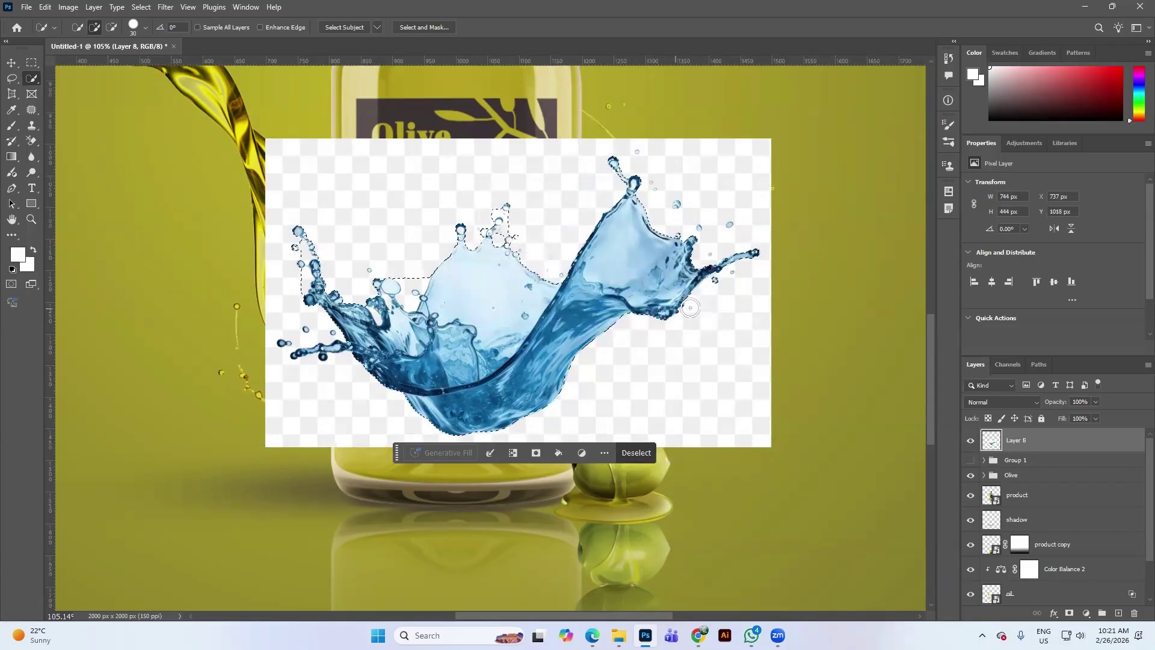
key("ctrl+j")
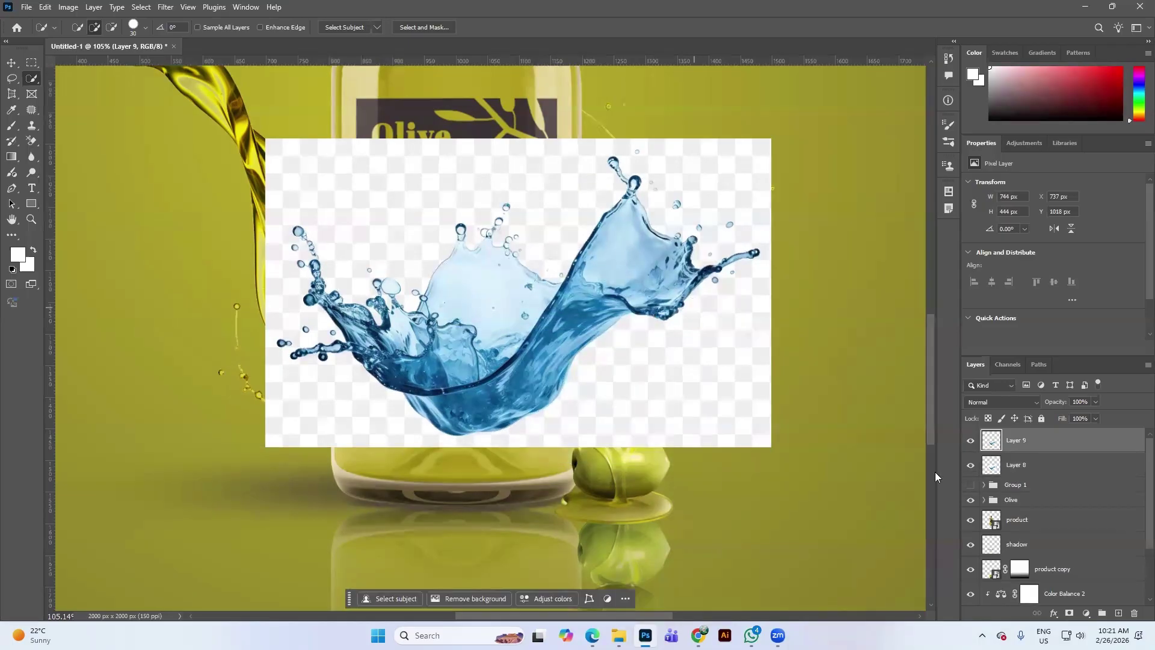
left_click(1054, 471)
key("Delete")
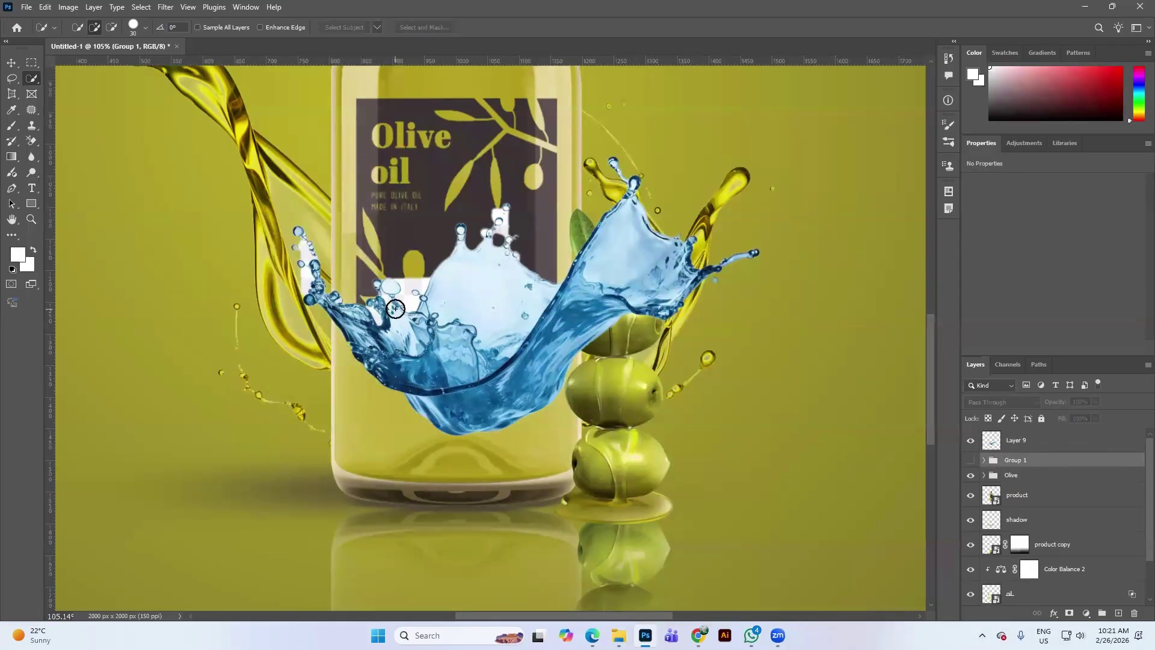
Step: Move the blue splash off the bottle into the empty lower-right area of the poster
left_click(11, 62)
scroll(623, 316, "down", 2)
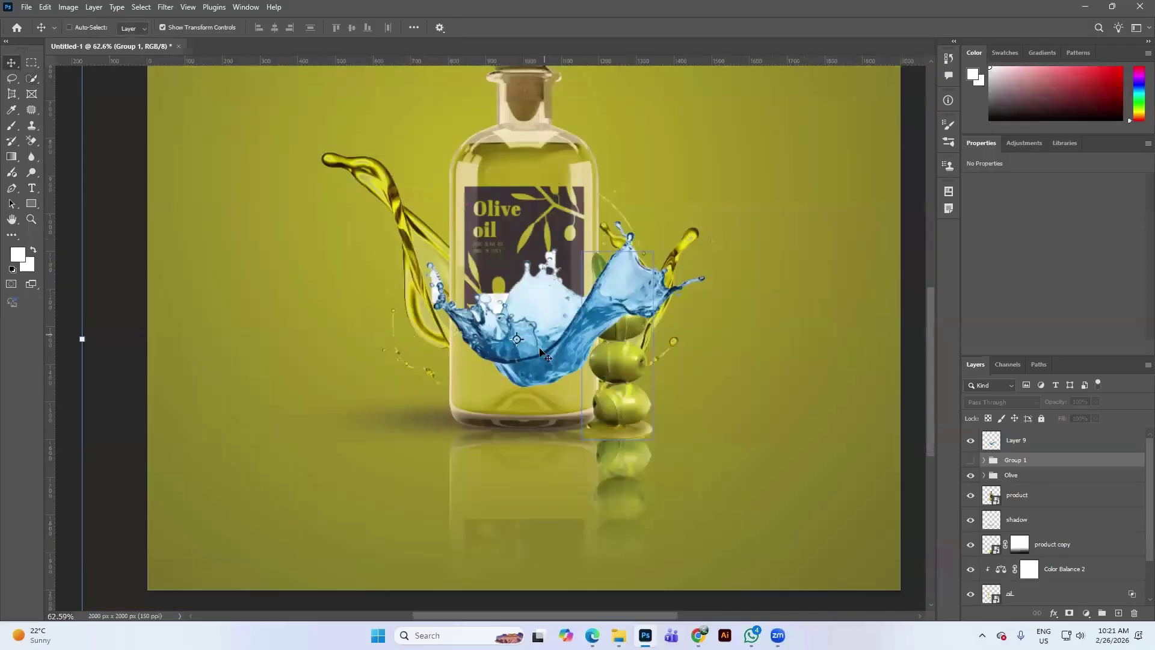
mouse_move(640, 368)
left_mouse_down()
mouse_move(791, 431)
mouse_move(890, 446)
mouse_move(612, 377)
mouse_move(704, 401)
mouse_move(631, 473)
mouse_move(641, 480)
left_mouse_up()
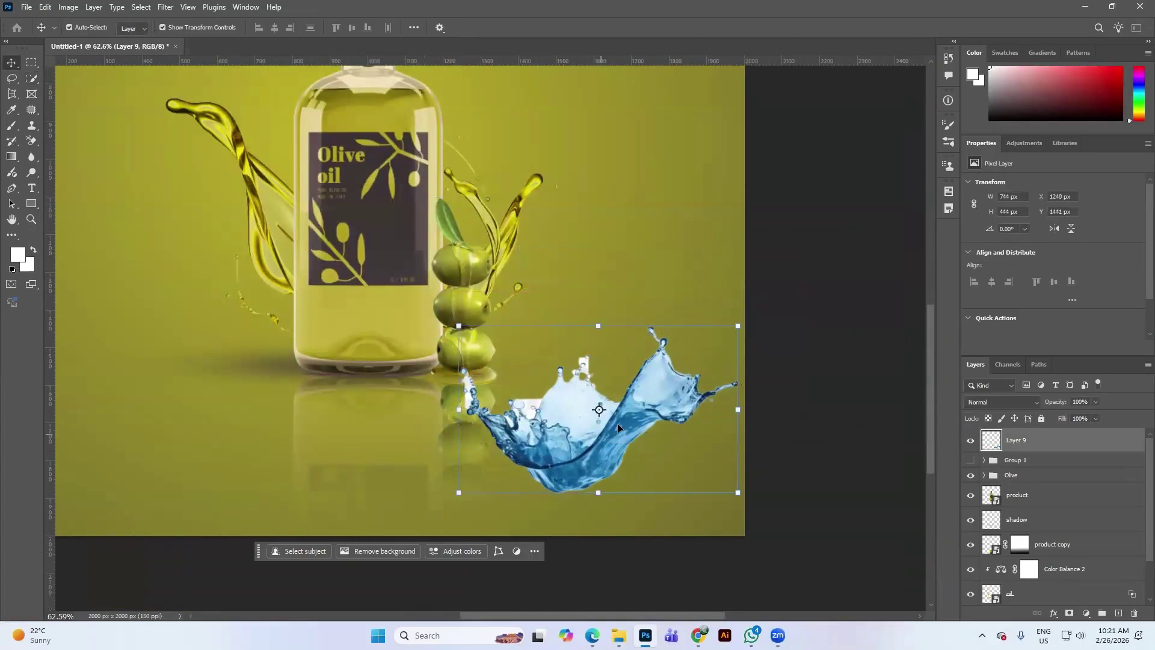
Step: Clip a Hue/Saturation adjustment to the splash and colorize it with Hue 59, Saturation 73 and Lightness -31
left_click(1086, 613)
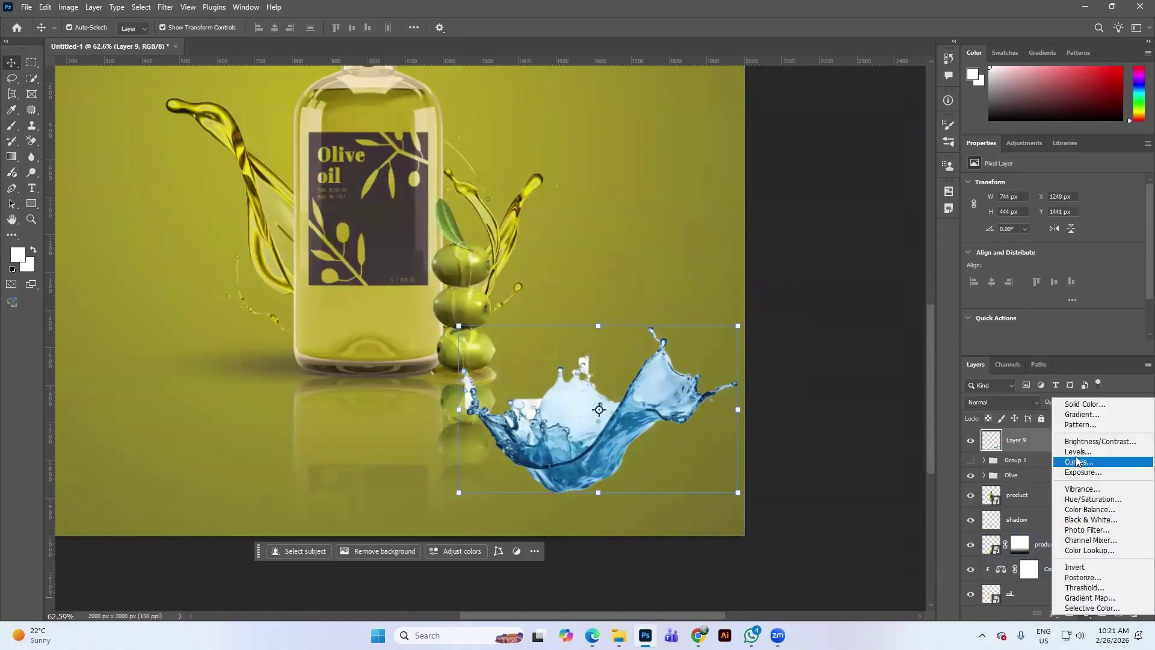
left_click(1086, 501)
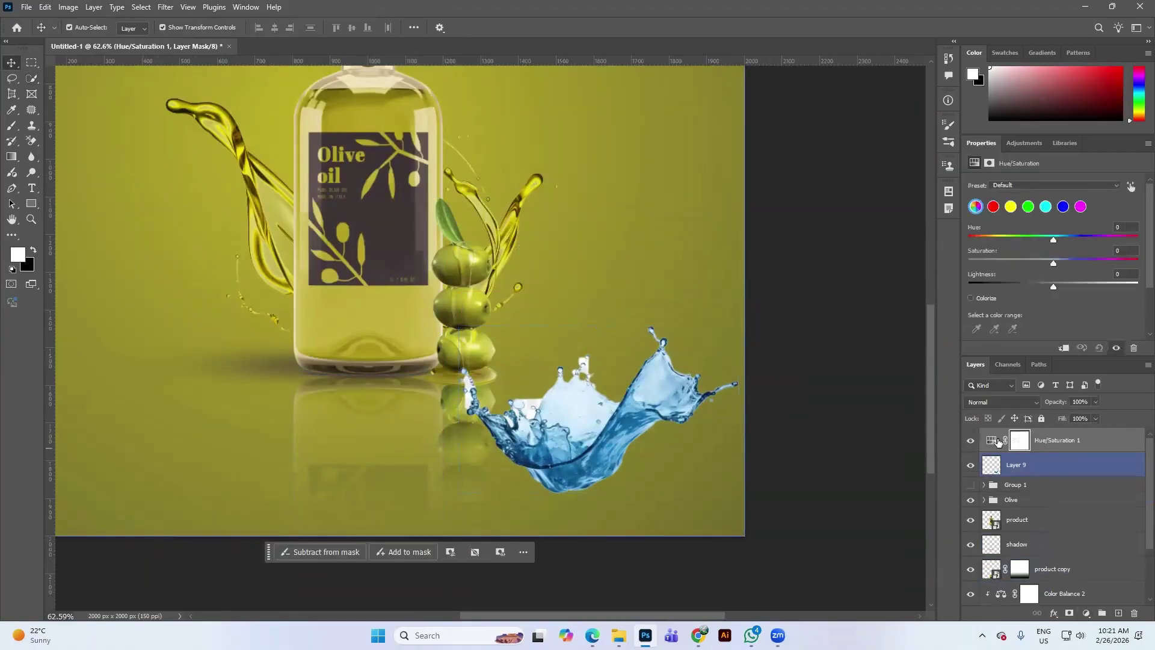
left_click(1064, 347)
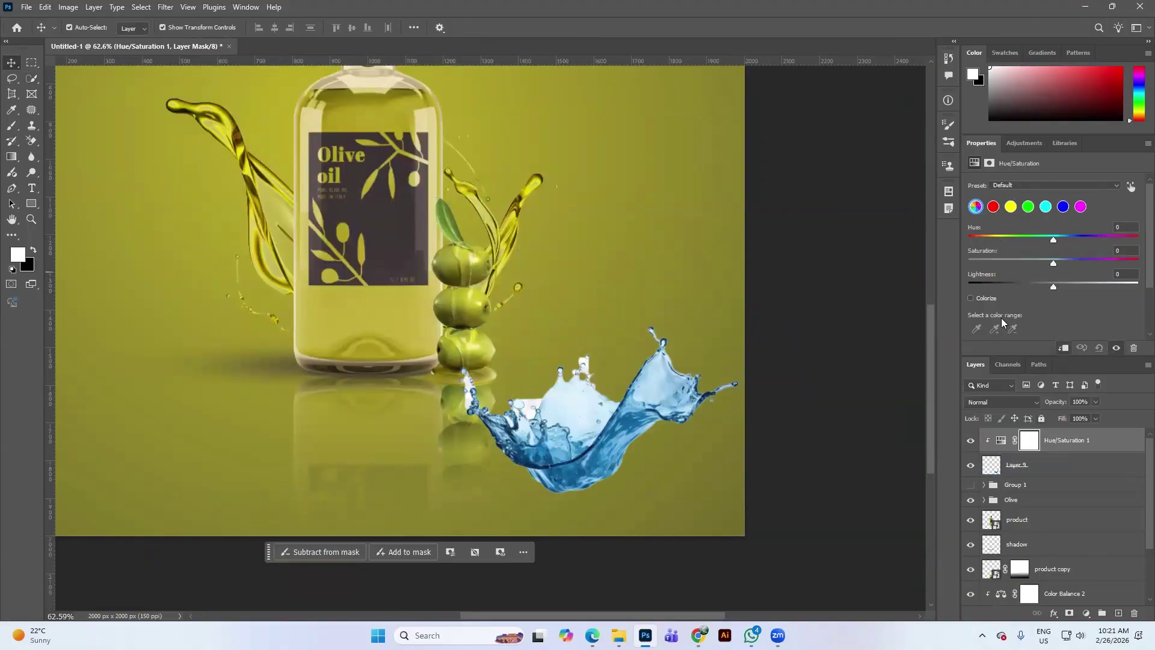
left_click(971, 298)
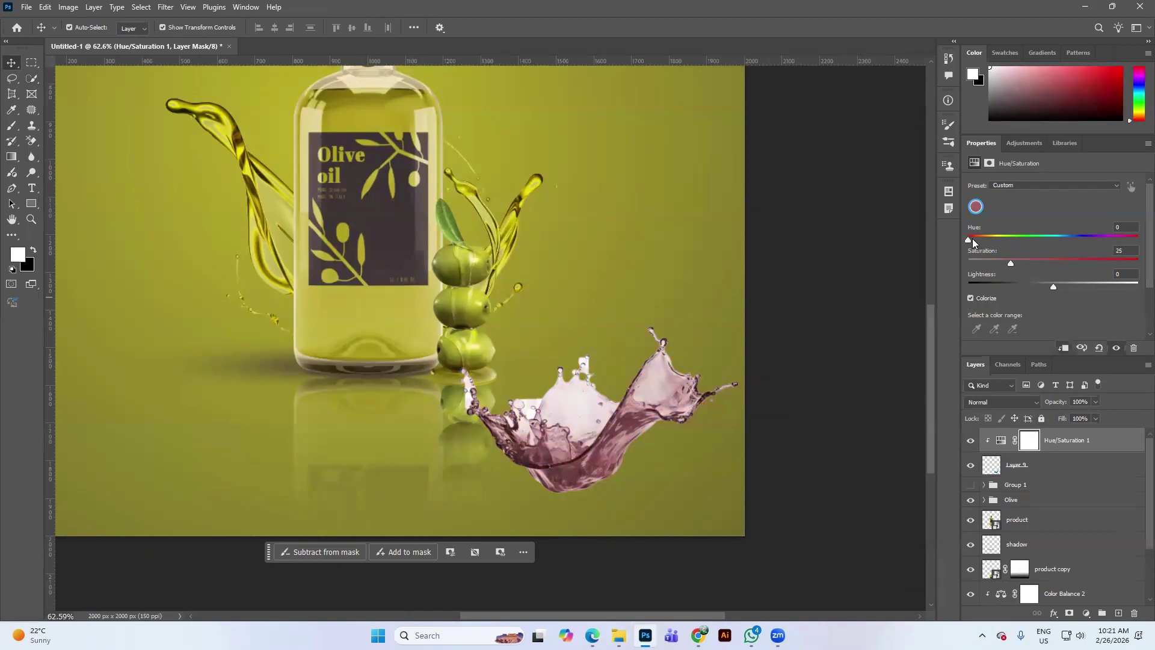
left_click_drag(973, 240, 1027, 287)
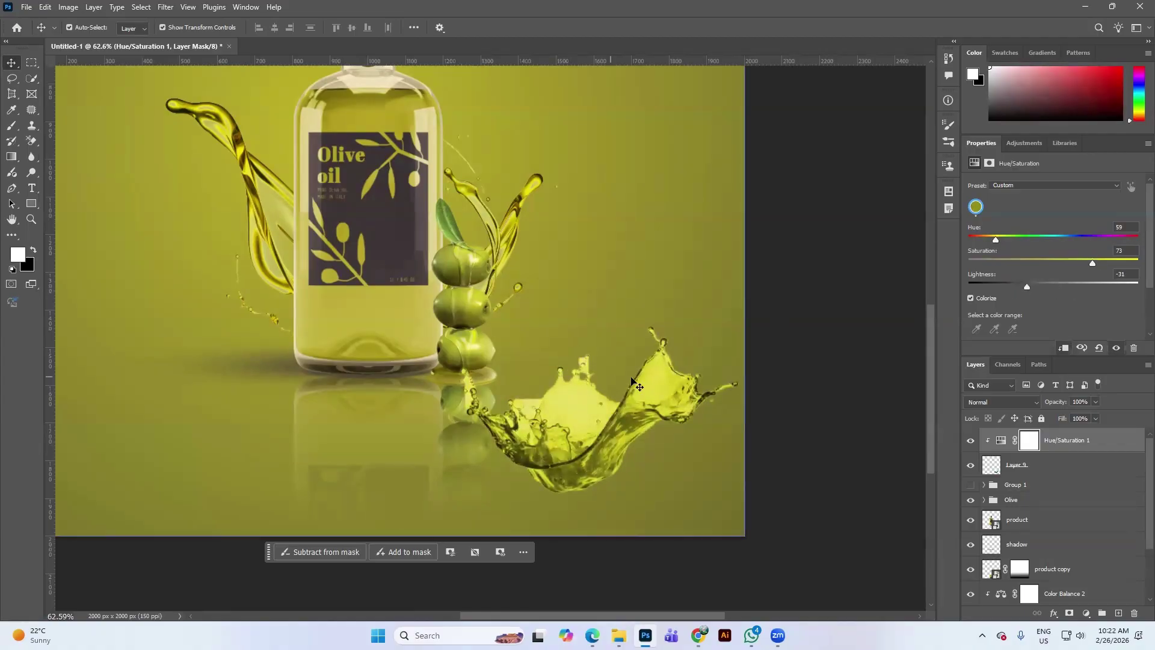
Step: Move the tinted splash across the bottle's base, and try deleting its layer before undoing that deletion
left_click(564, 429)
left_click_drag(602, 449, 413, 327)
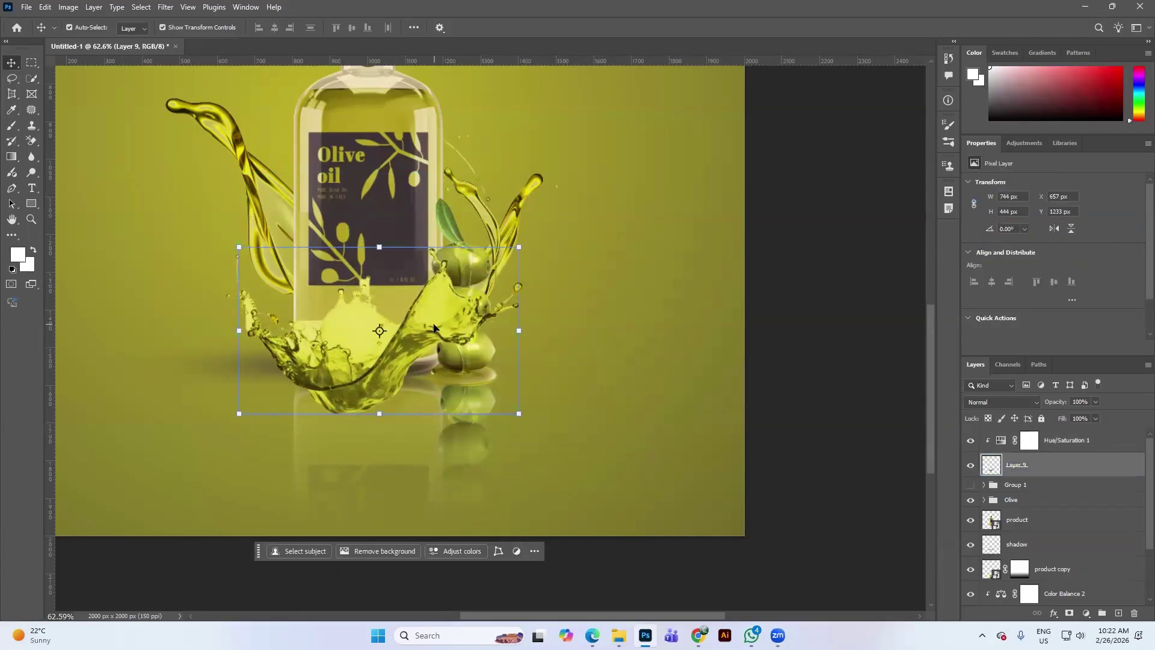
key("Delete")
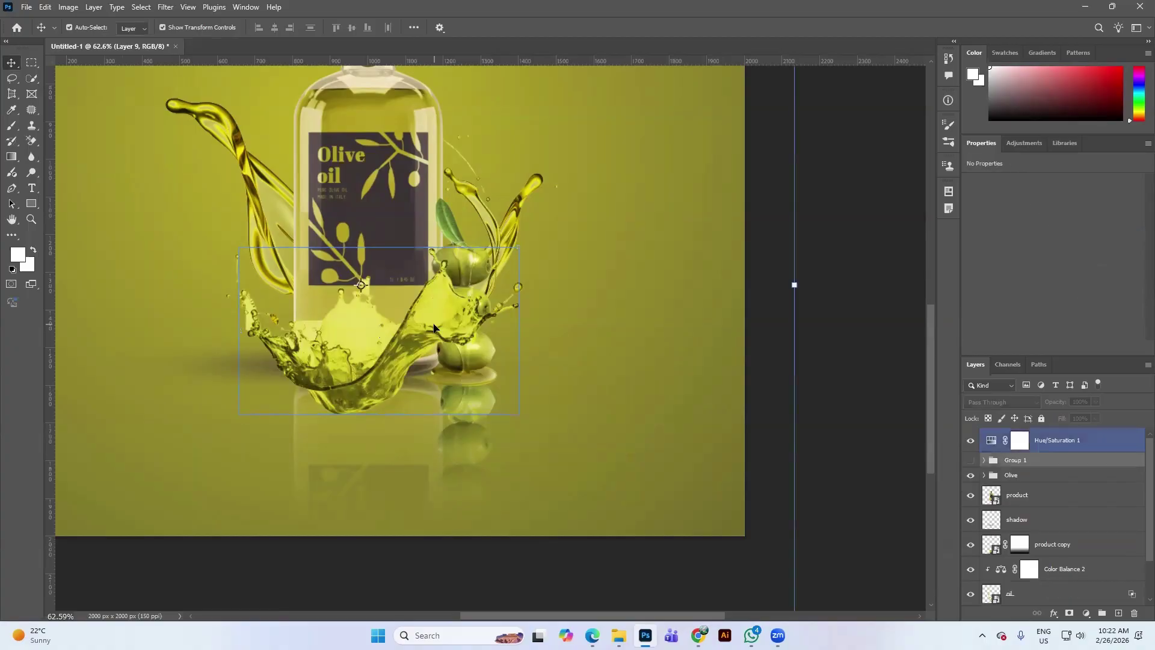
key("ctrl+z")
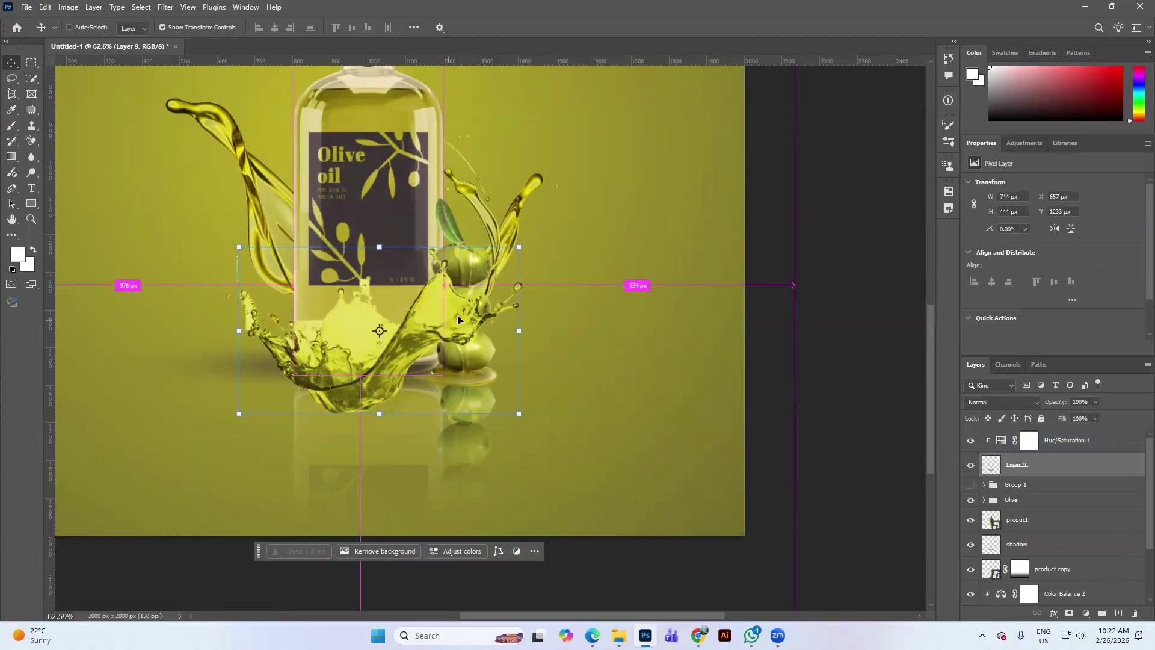
Step: Delete the splash layer together with its clipped Hue/Saturation adjustment
left_click(1075, 443)
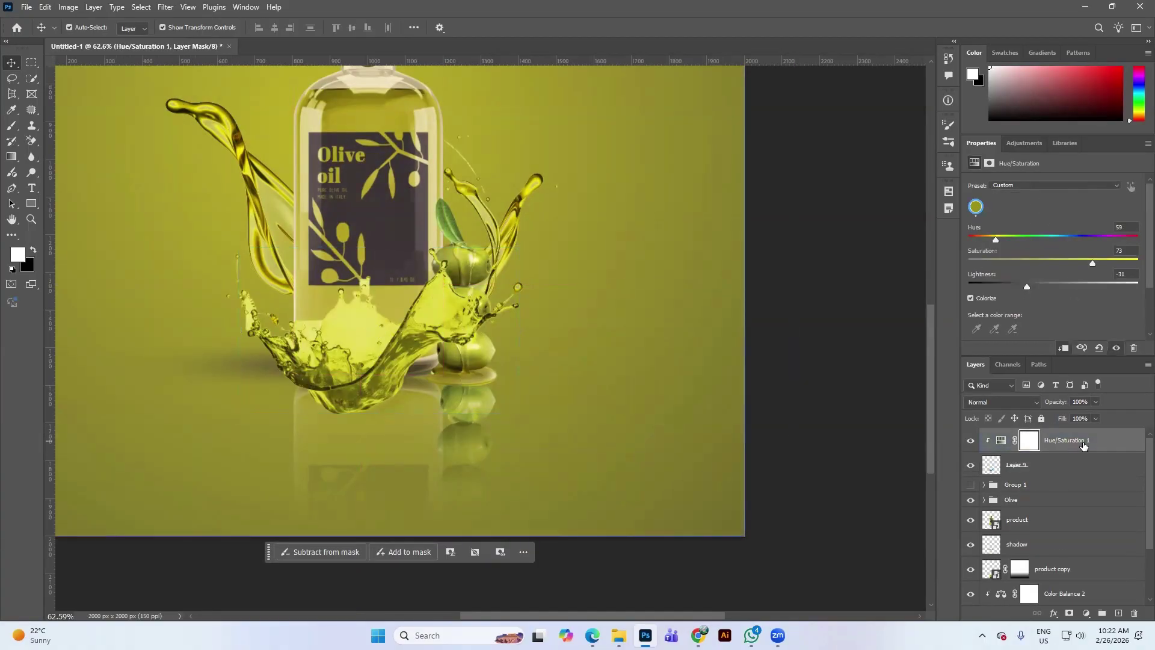
left_click(1089, 470)
left_click_drag(1090, 470, 1030, 500)
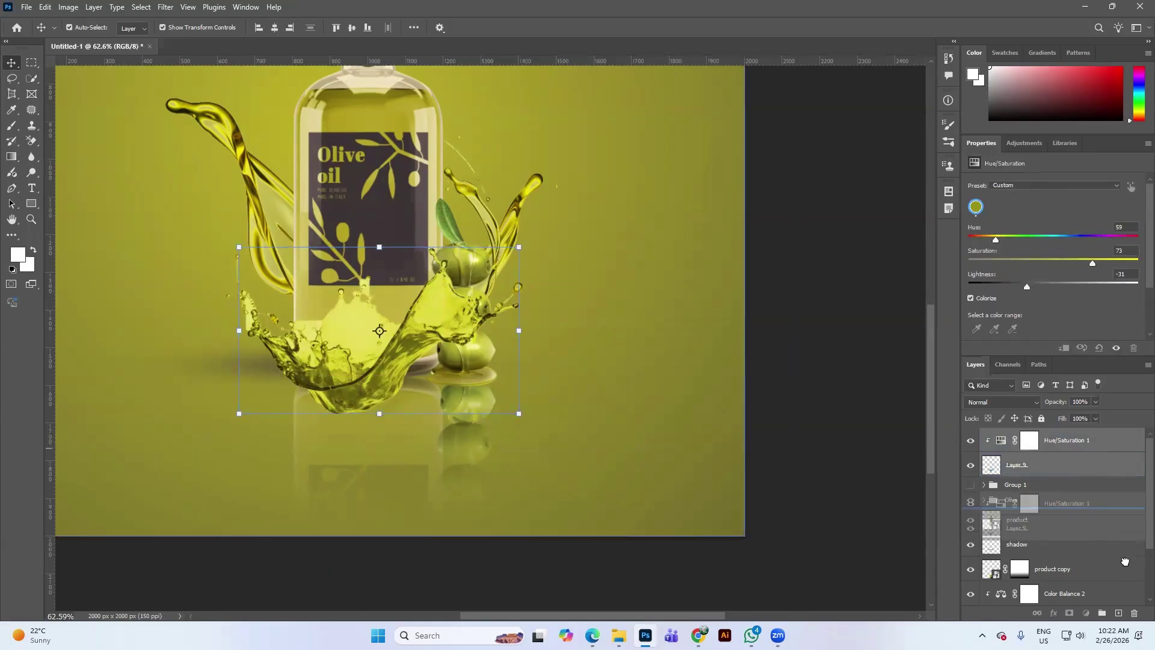
left_click(859, 292)
Step: Place leaf.jpg as an embedded object at 100% scale, shifted about 26 px to the right of the canvas centre
scroll(505, 243, "down", 3)
left_click(505, 243)
scroll(504, 242, "down", 2)
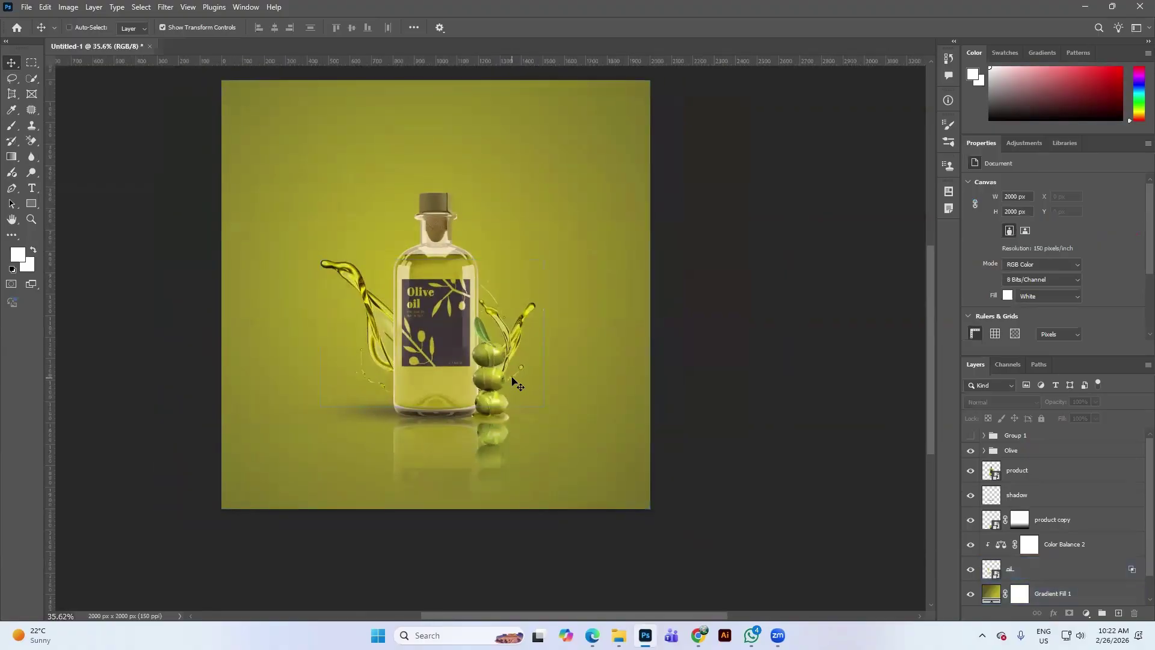
scroll(516, 382, "up", 1)
left_click(151, 104)
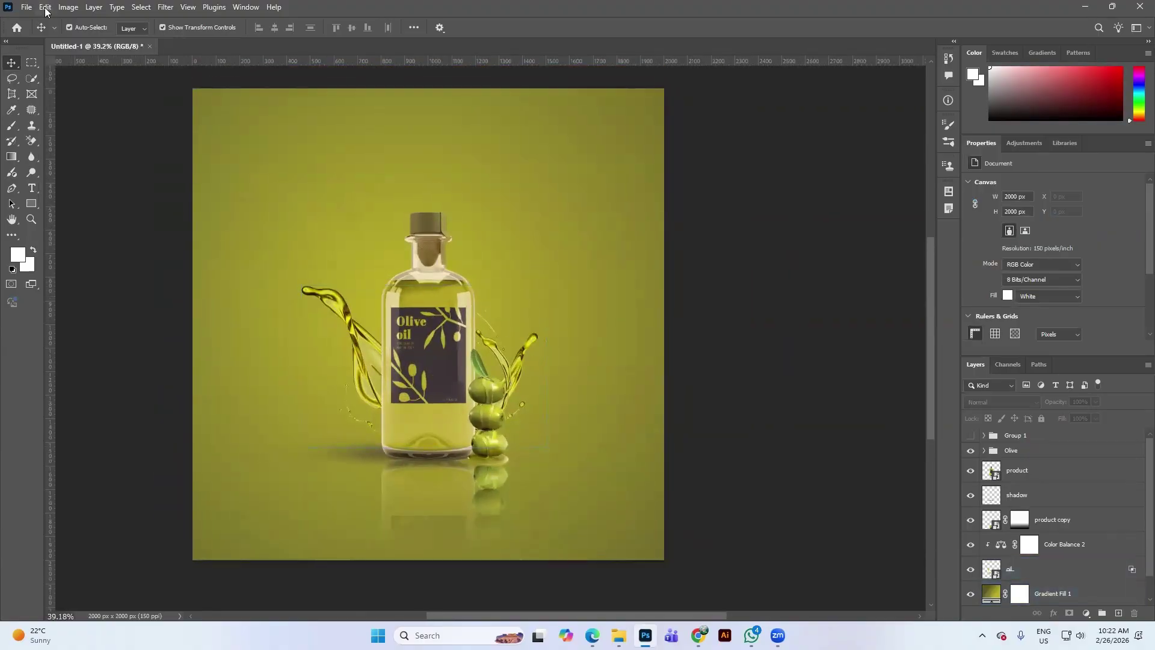
left_click(26, 8)
left_click(103, 224)
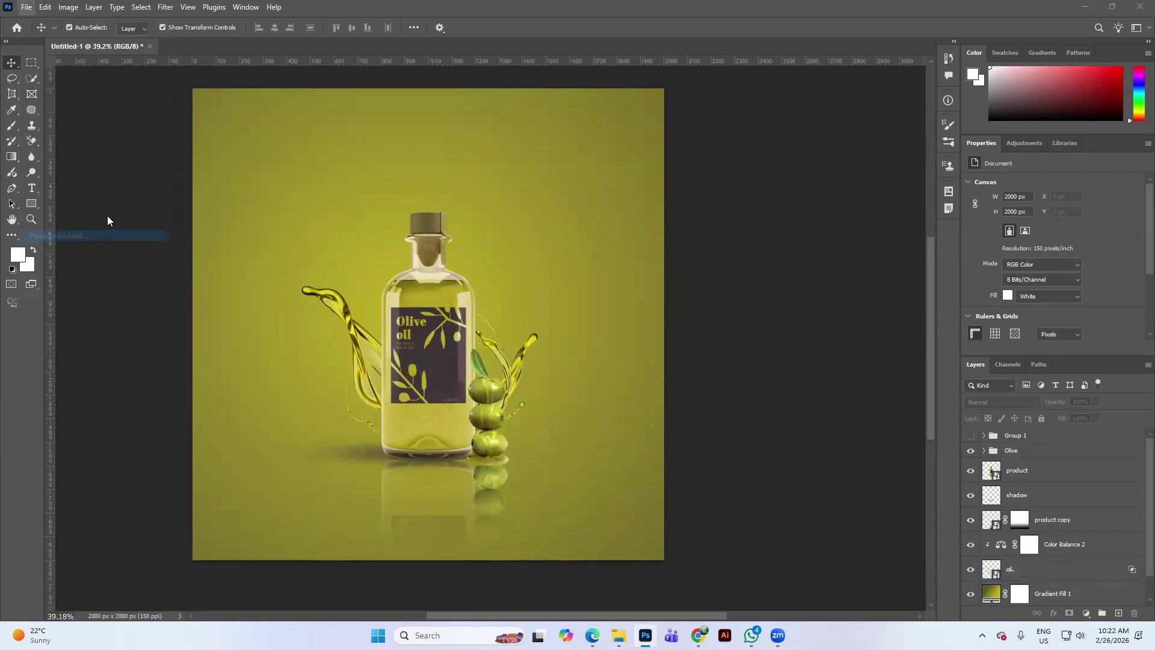
left_click(333, 110)
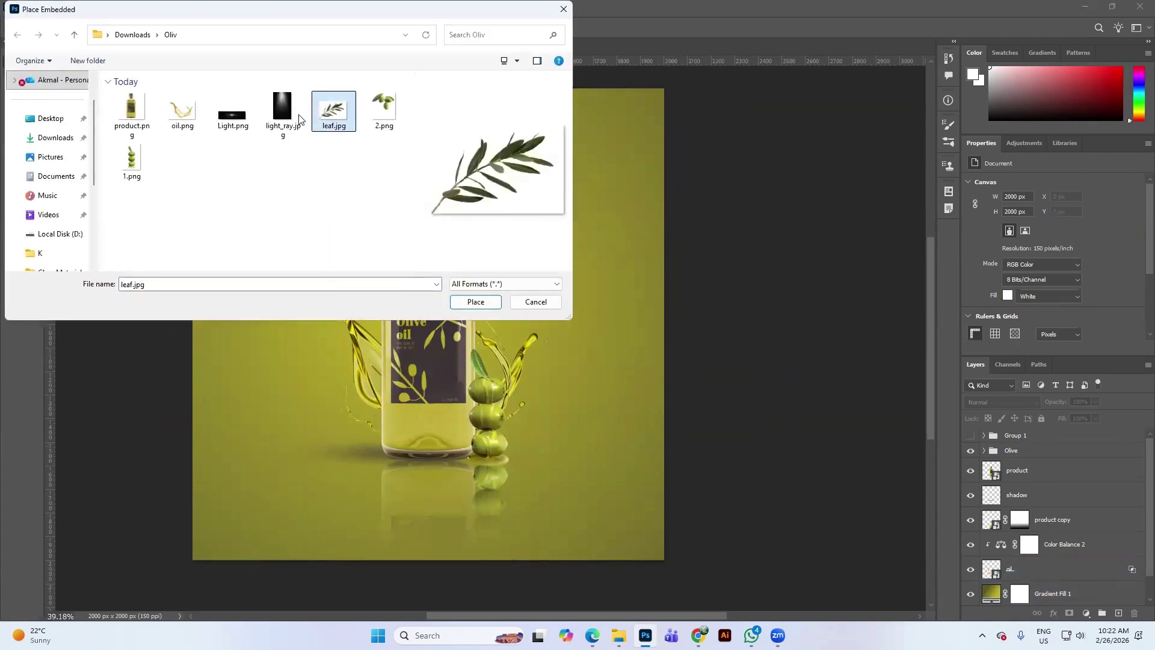
left_click(467, 302)
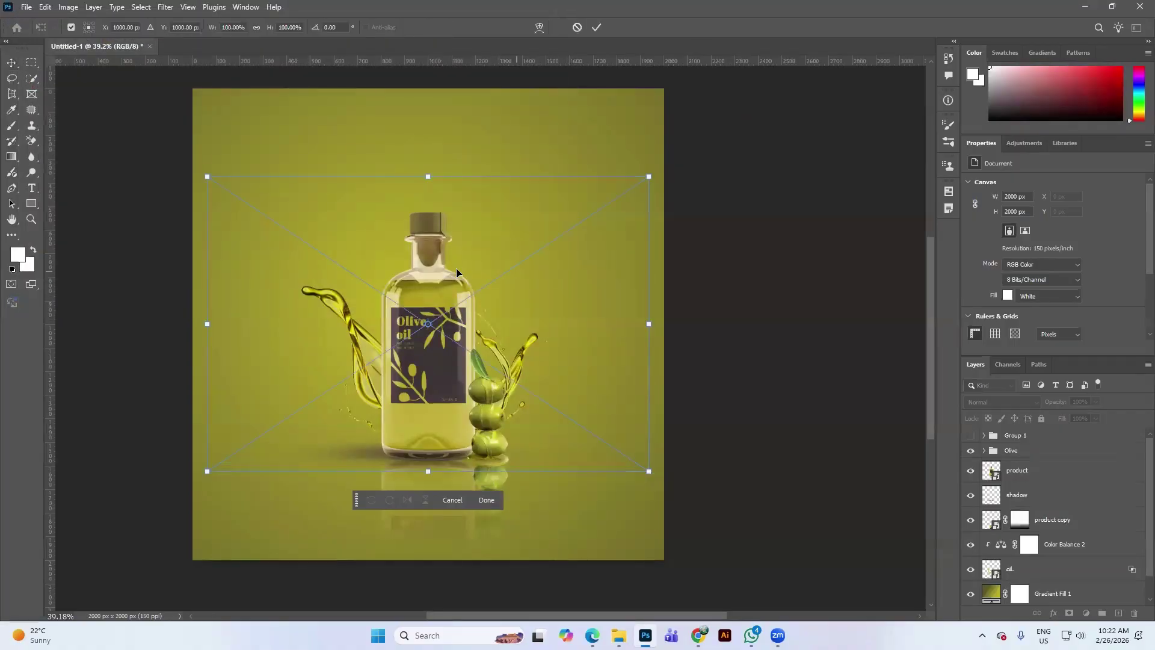
left_click_drag(522, 269, 528, 269)
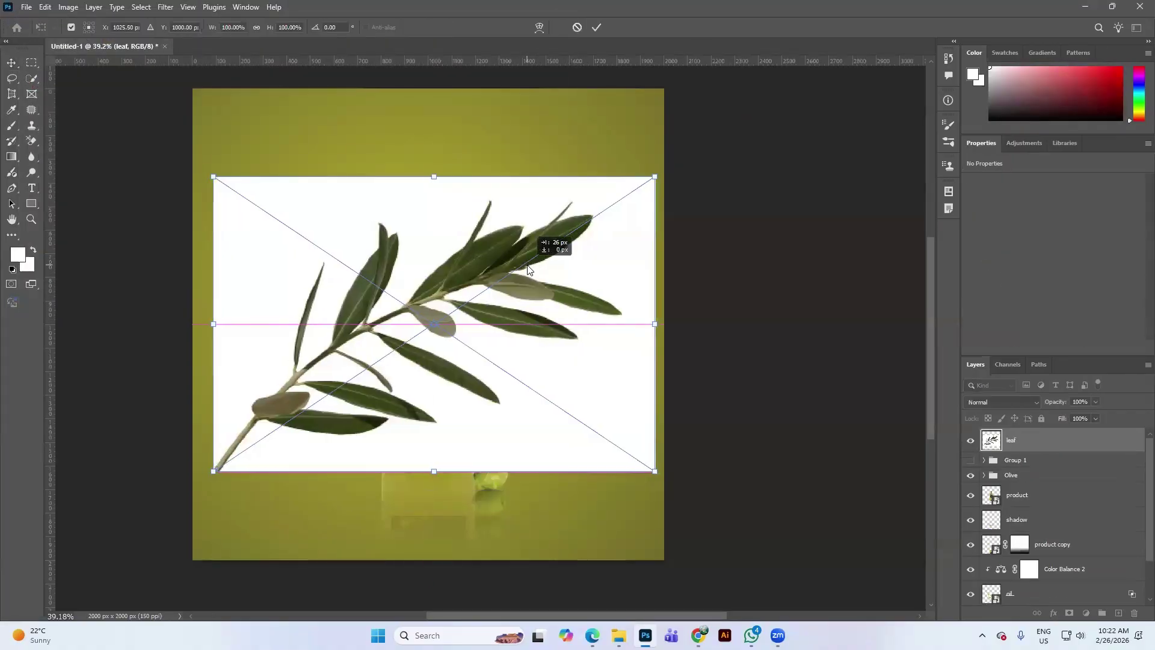
left_click(596, 28)
scroll(503, 349, "up", 1)
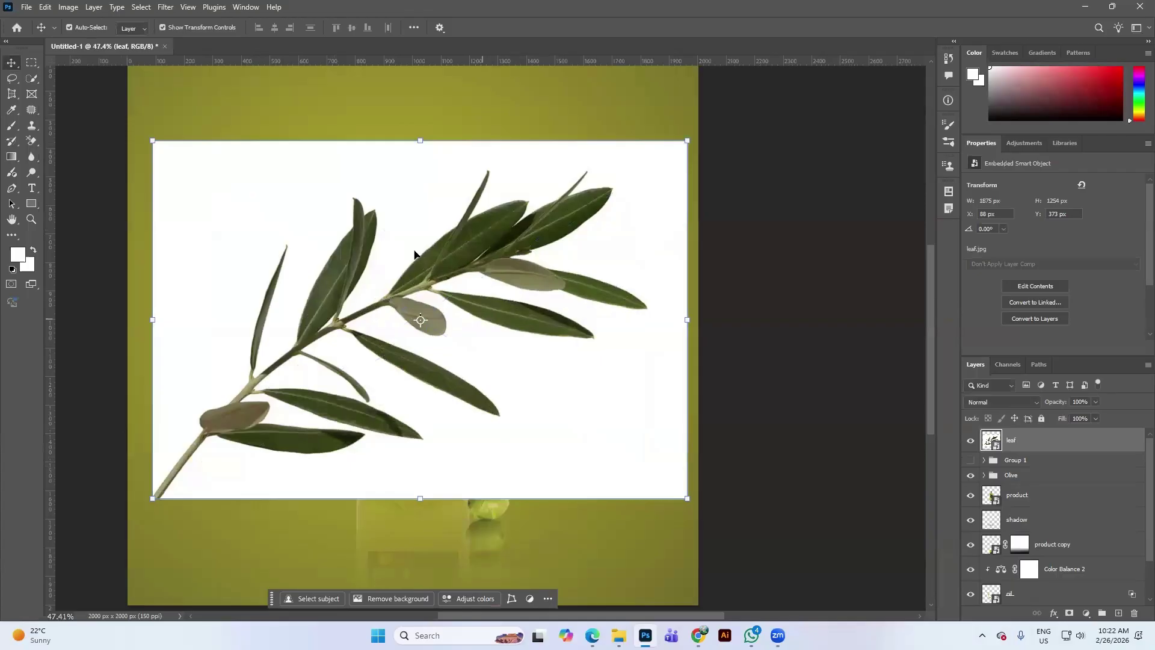
Step: Select the olive branch with Select Subject, copy it to a new layer and hide the original leaf layer
left_click(141, 7)
left_click(158, 147)
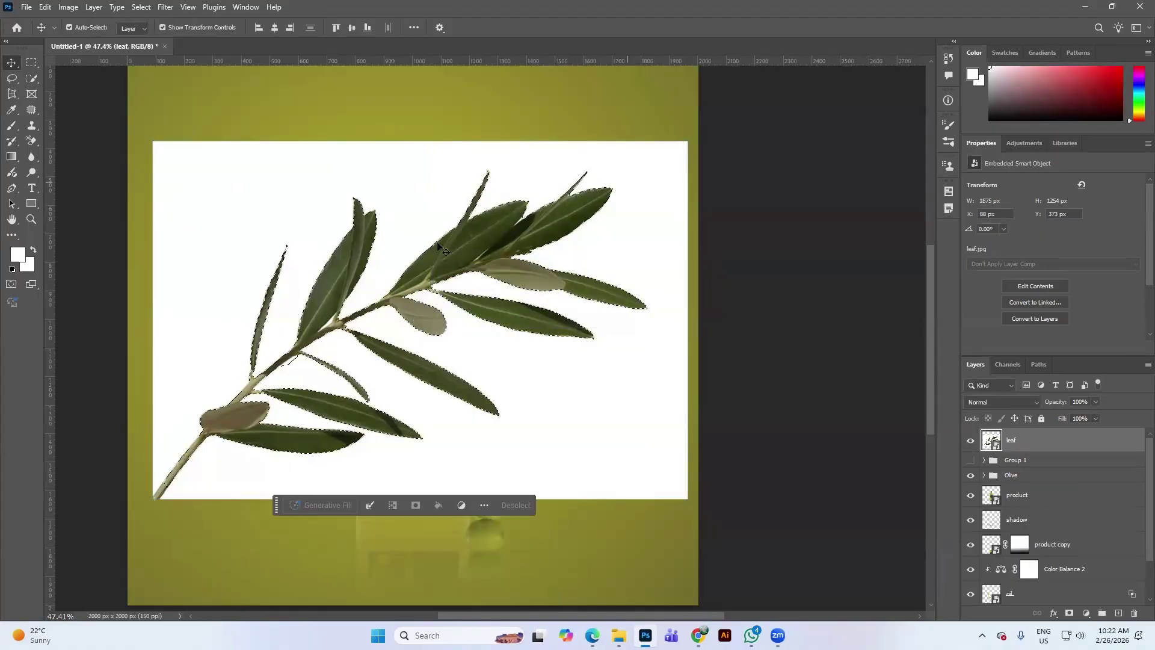
scroll(282, 379, "up", 3)
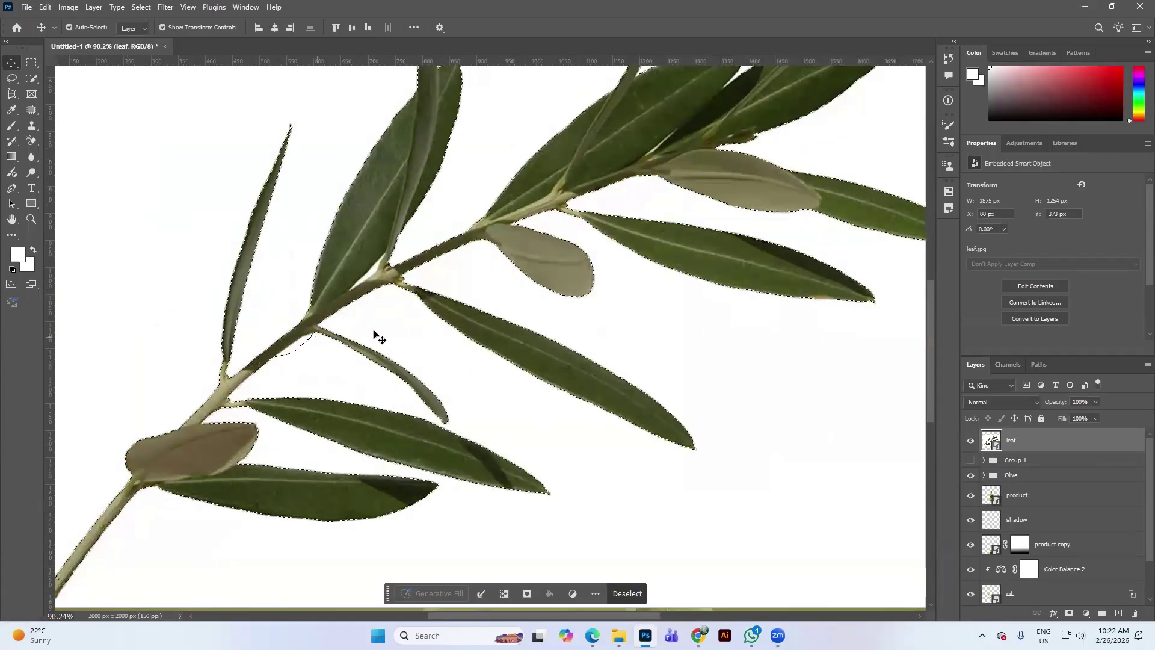
scroll(365, 330, "down", 3)
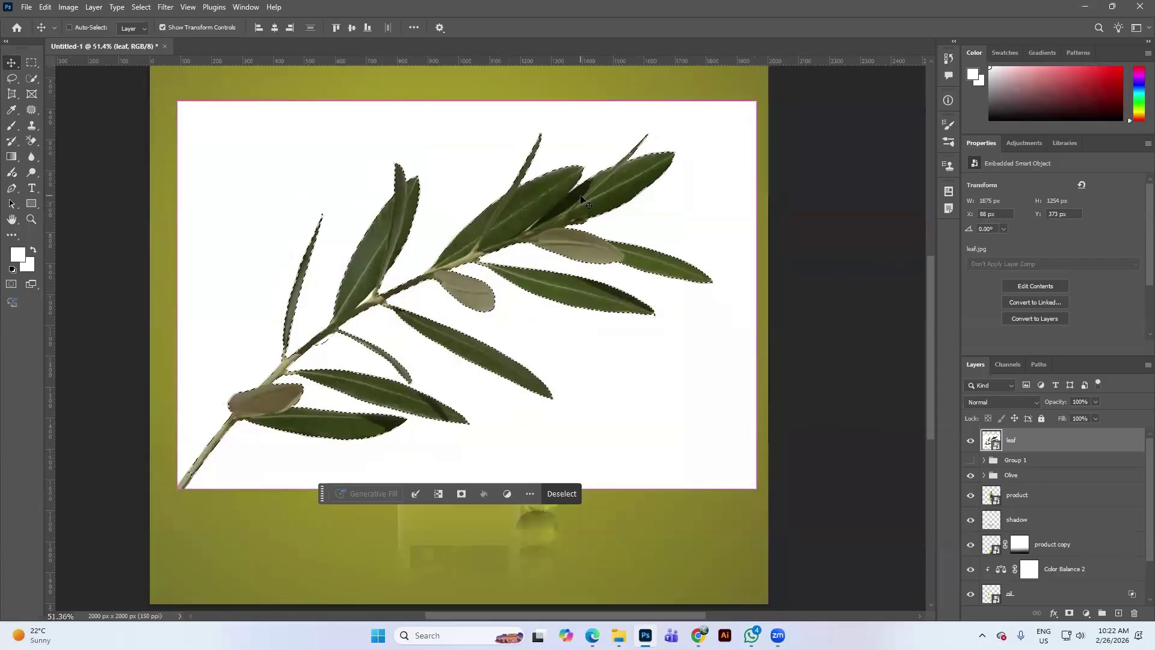
key("ctrl+j")
left_click(970, 466)
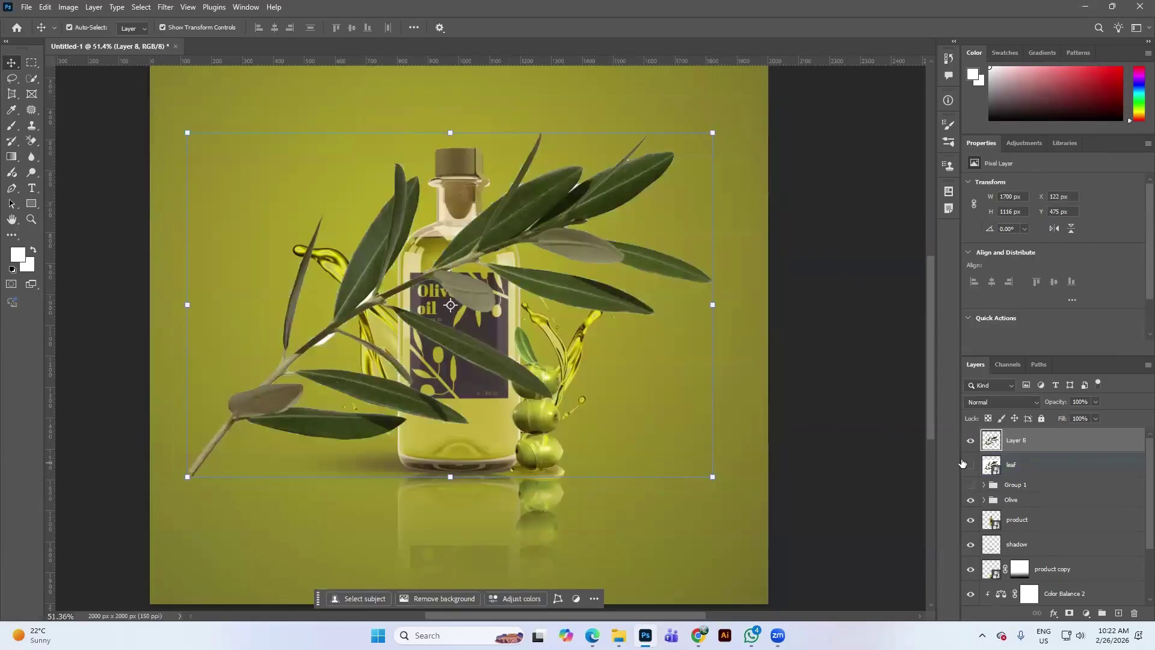
Step: Delete the cut-out branch copy and make the original leaf layer visible again
left_click(1034, 467)
left_click(1025, 445)
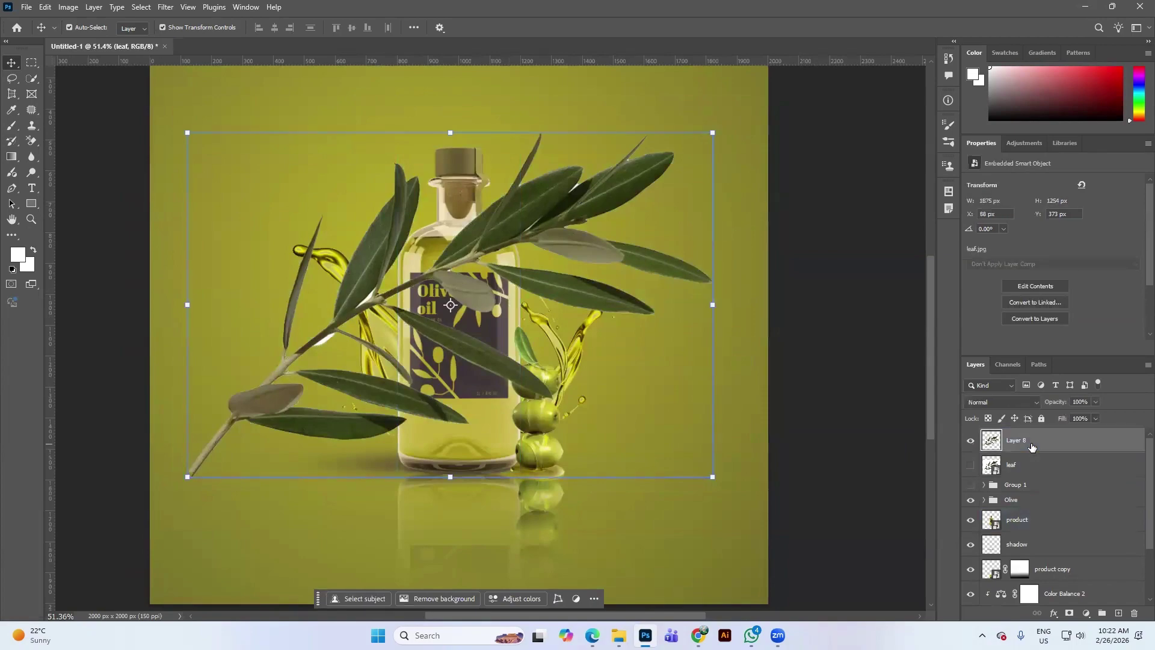
key("Delete")
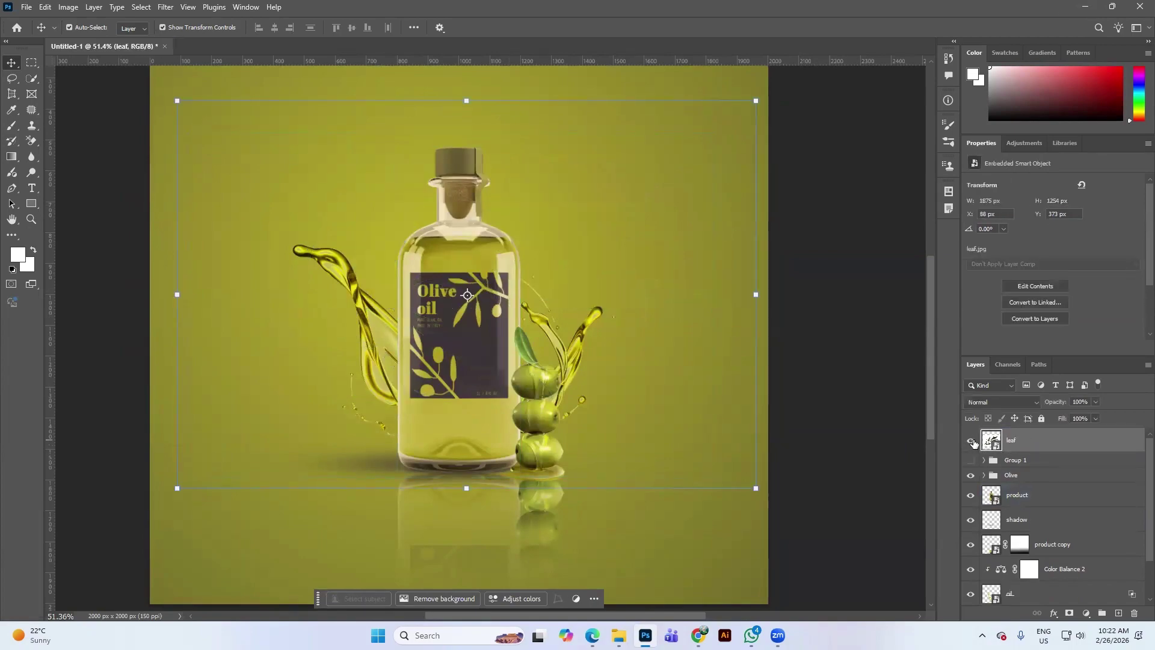
left_click(970, 440)
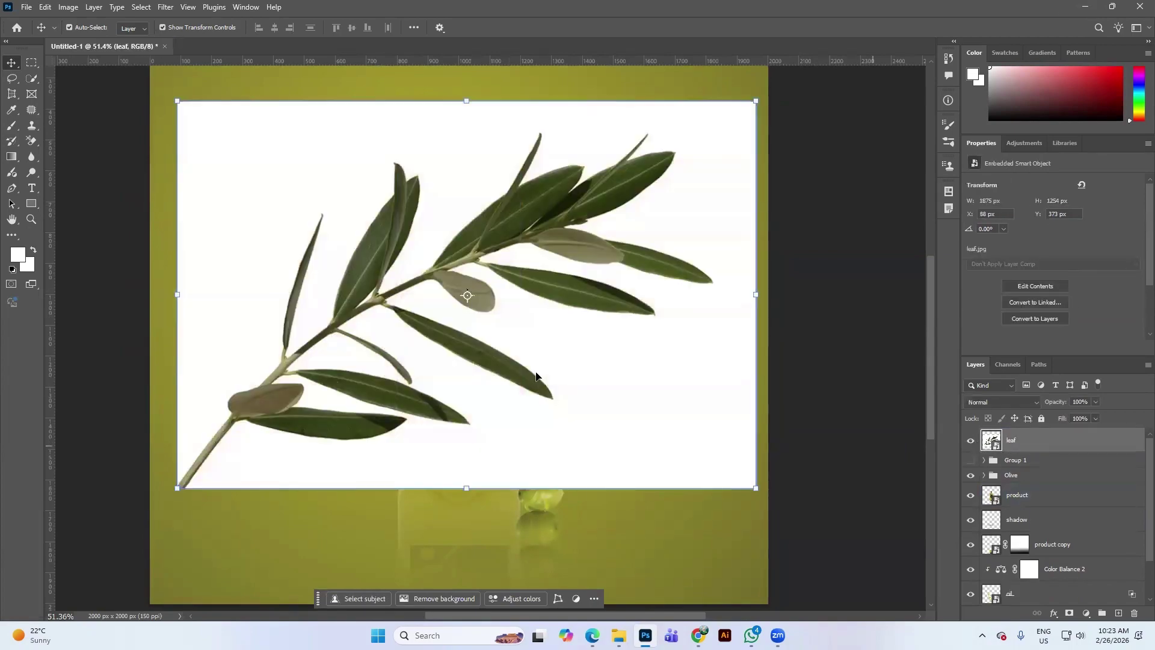
Step: Try selecting the leaf image's white background with Color Range at Fuzziness 12 and Range 100%, and clear the selection
left_click(162, 7)
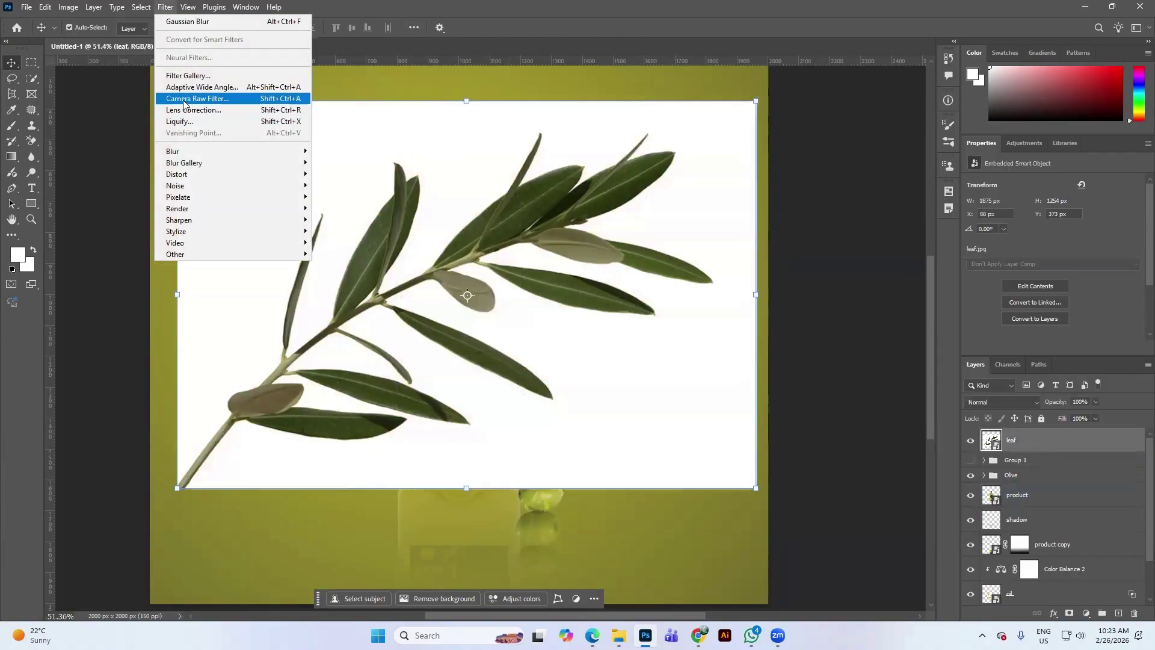
mouse_move(142, 8)
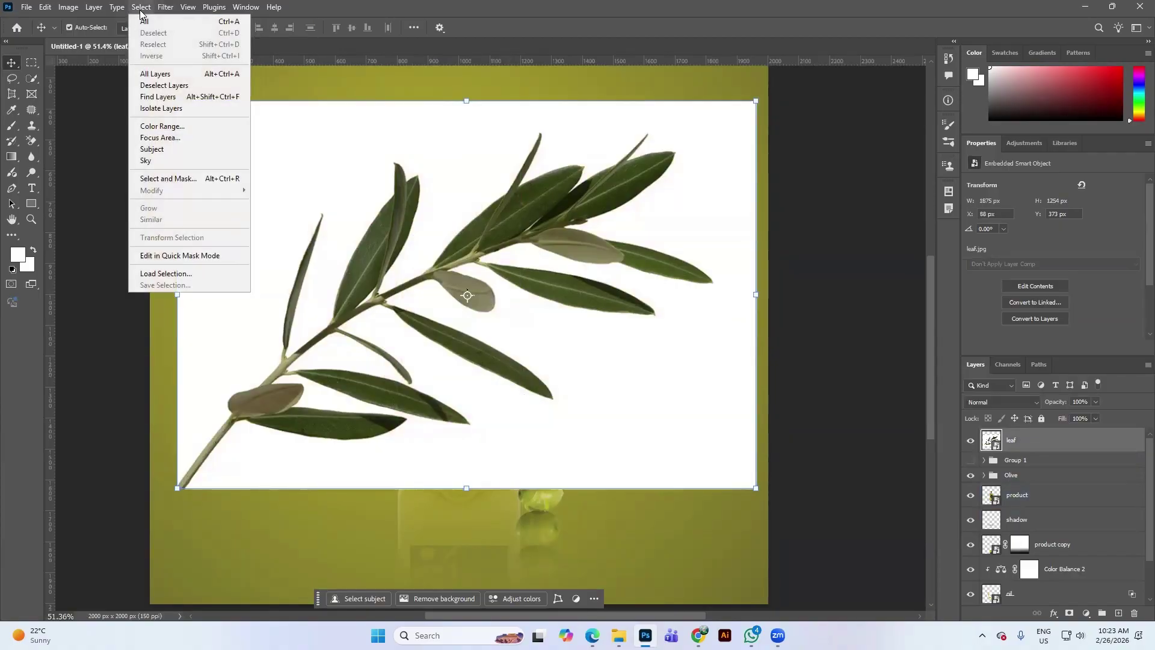
left_click(163, 127)
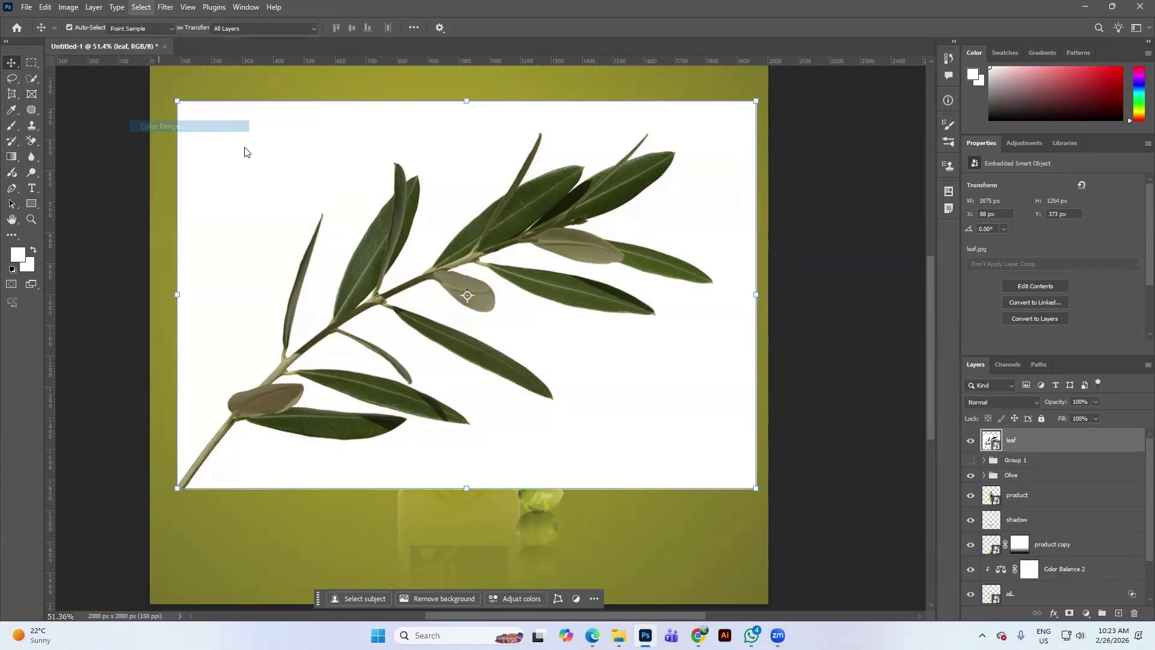
left_click(290, 151)
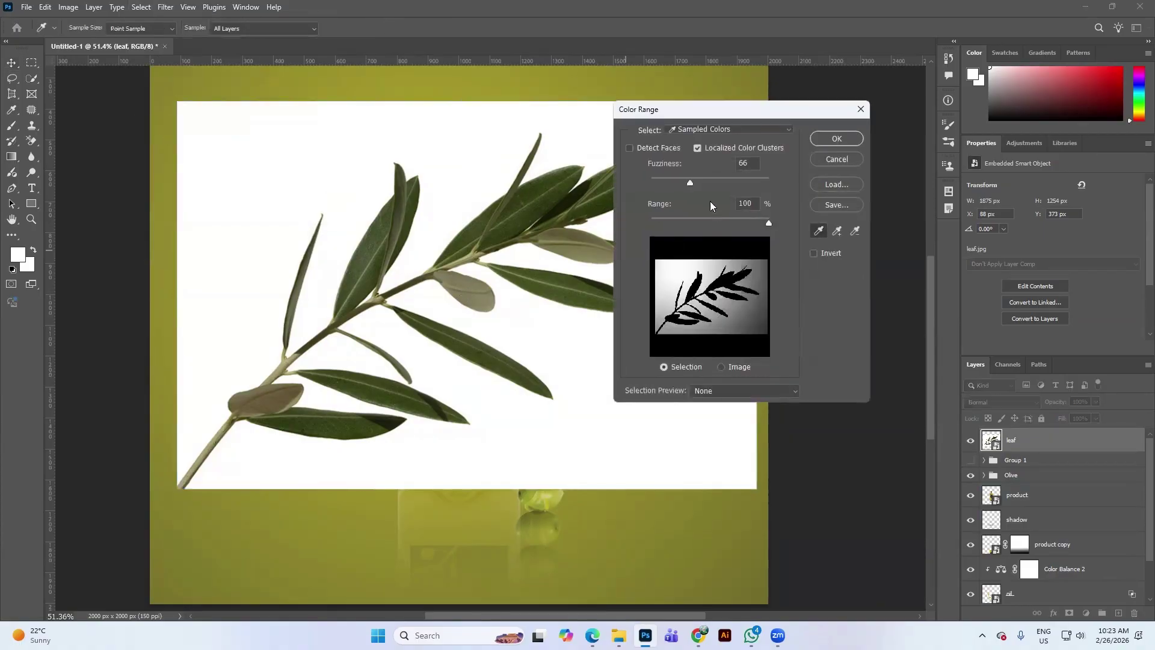
left_click_drag(714, 182, 735, 179)
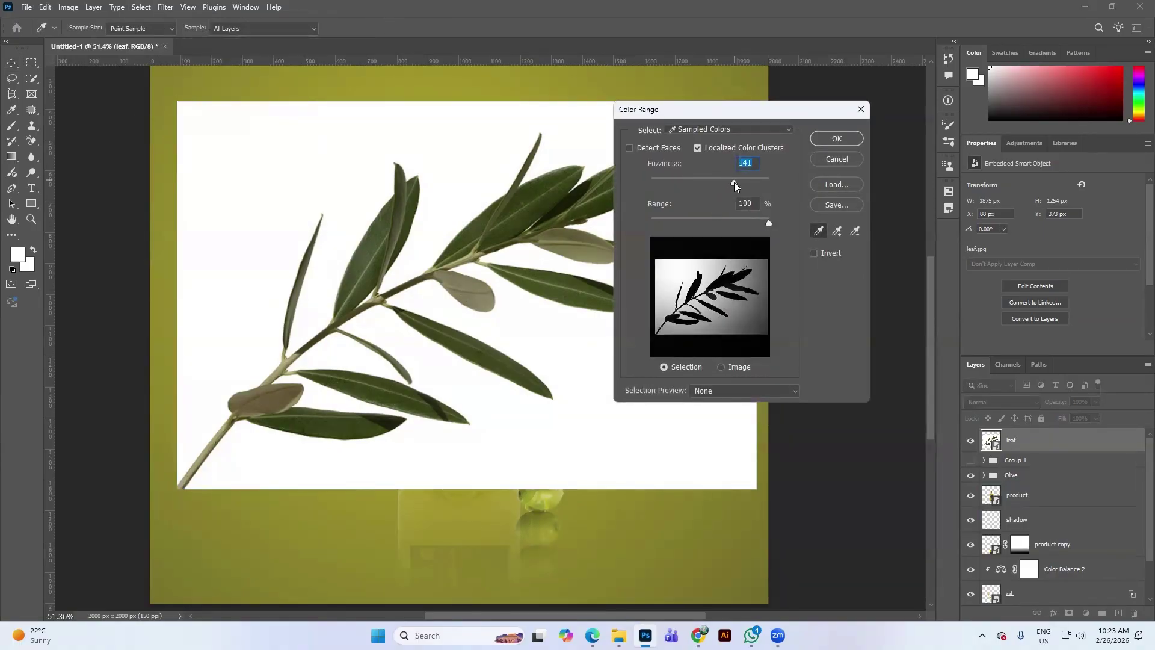
left_click_drag(765, 223, 709, 224)
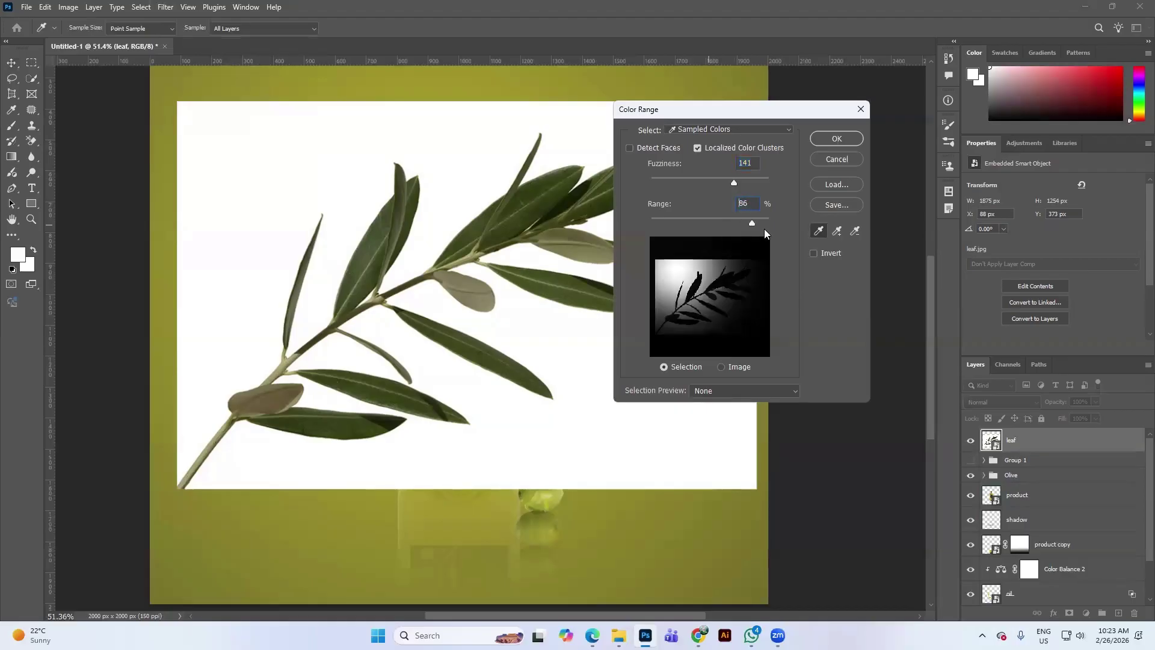
left_click_drag(698, 181, 650, 173)
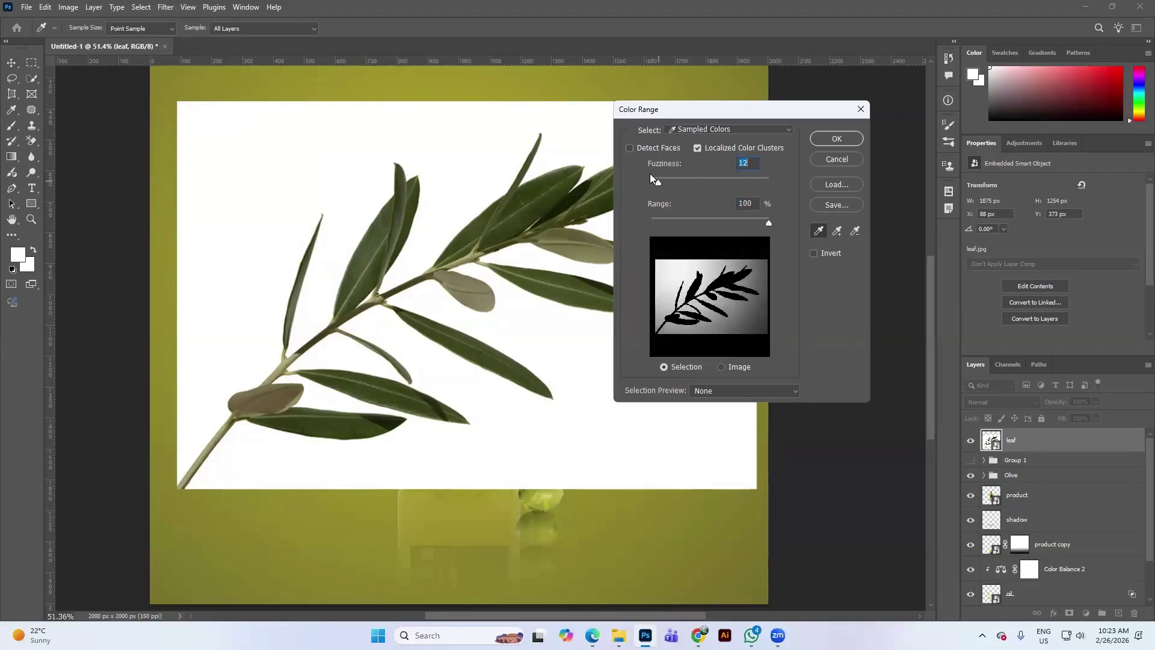
left_click(835, 140)
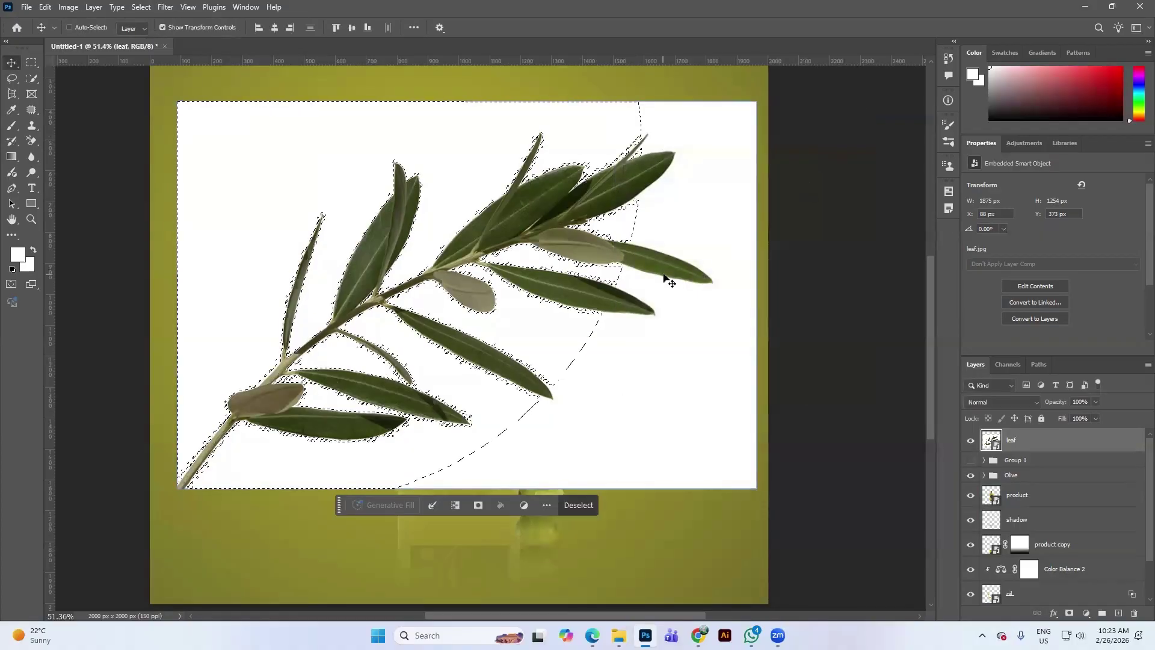
key("ctrl+d")
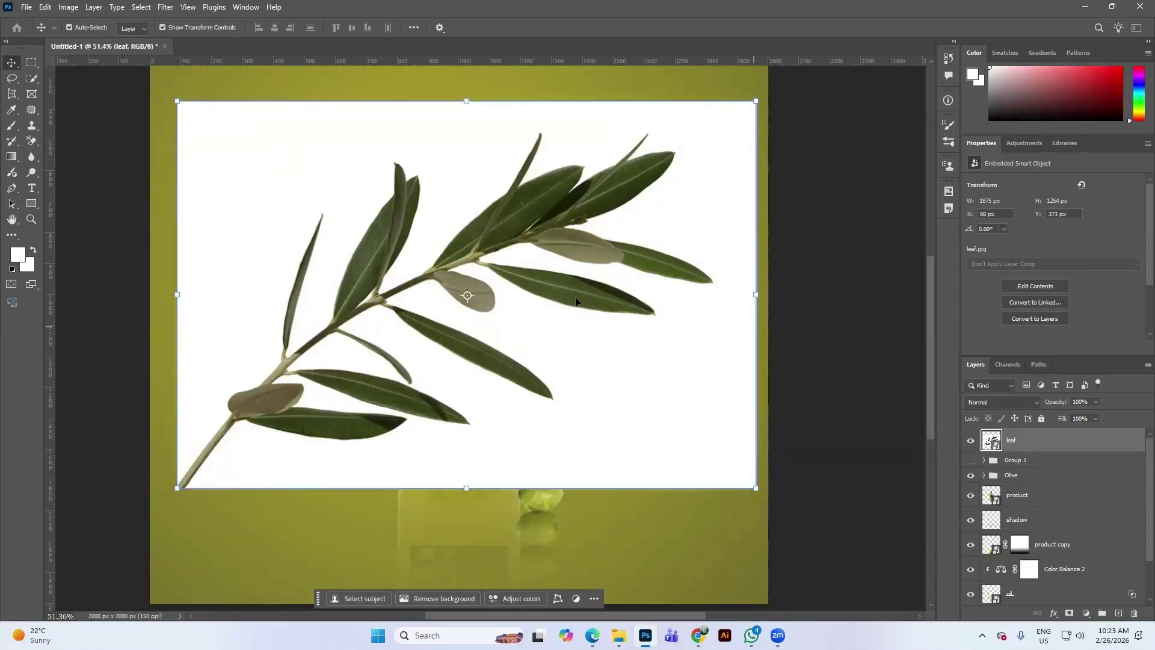
Step: Try selecting the leaf image's white background with Color Range at Fuzziness 0, and clear the selection
left_click(141, 7)
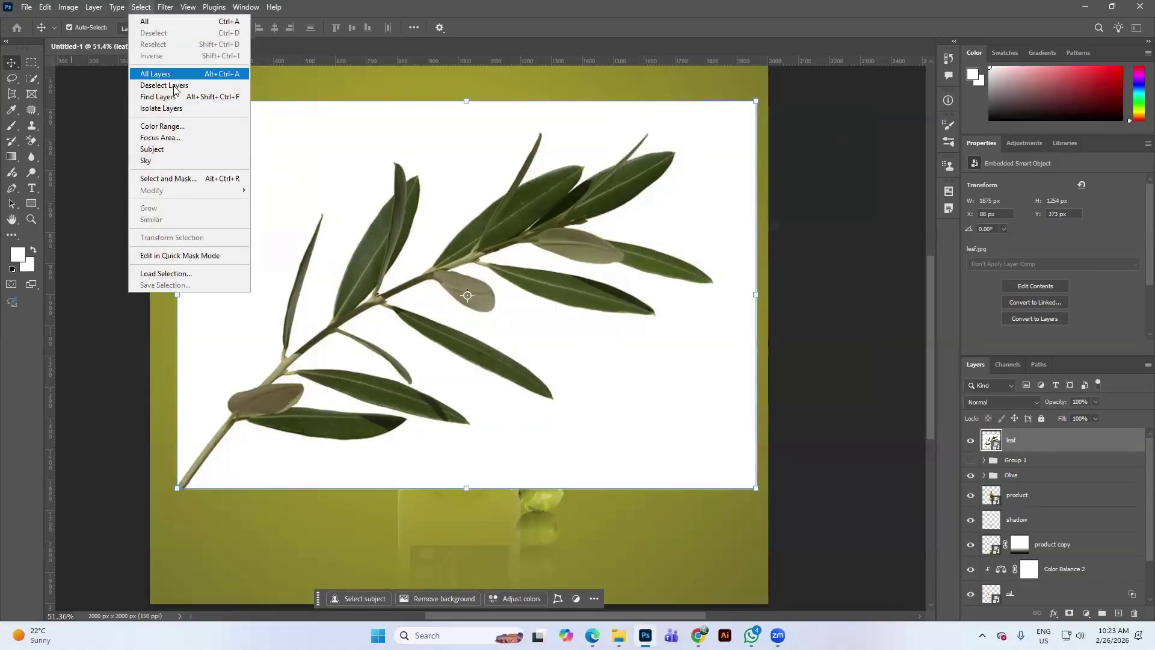
left_click(229, 126)
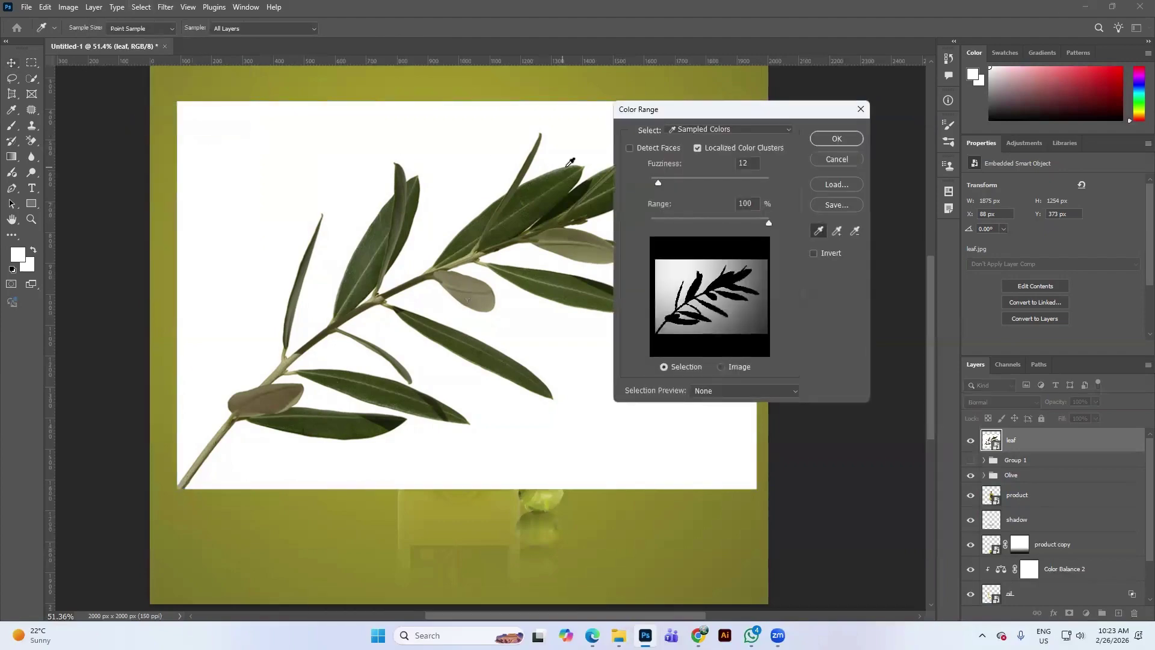
left_click(556, 327)
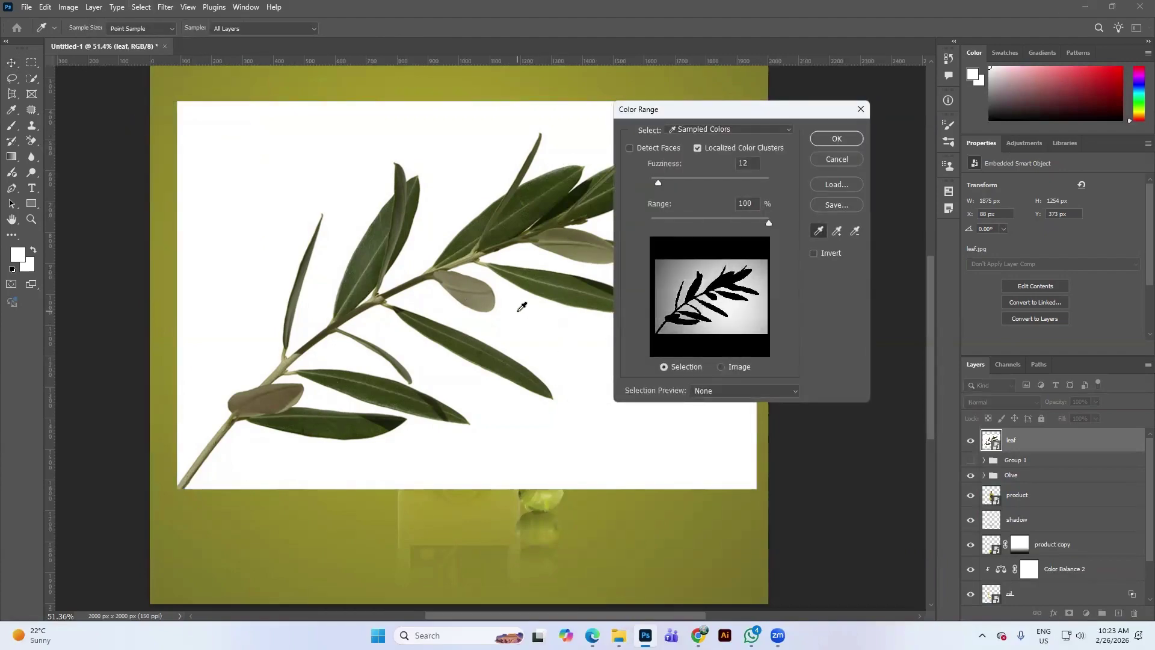
left_click(521, 308)
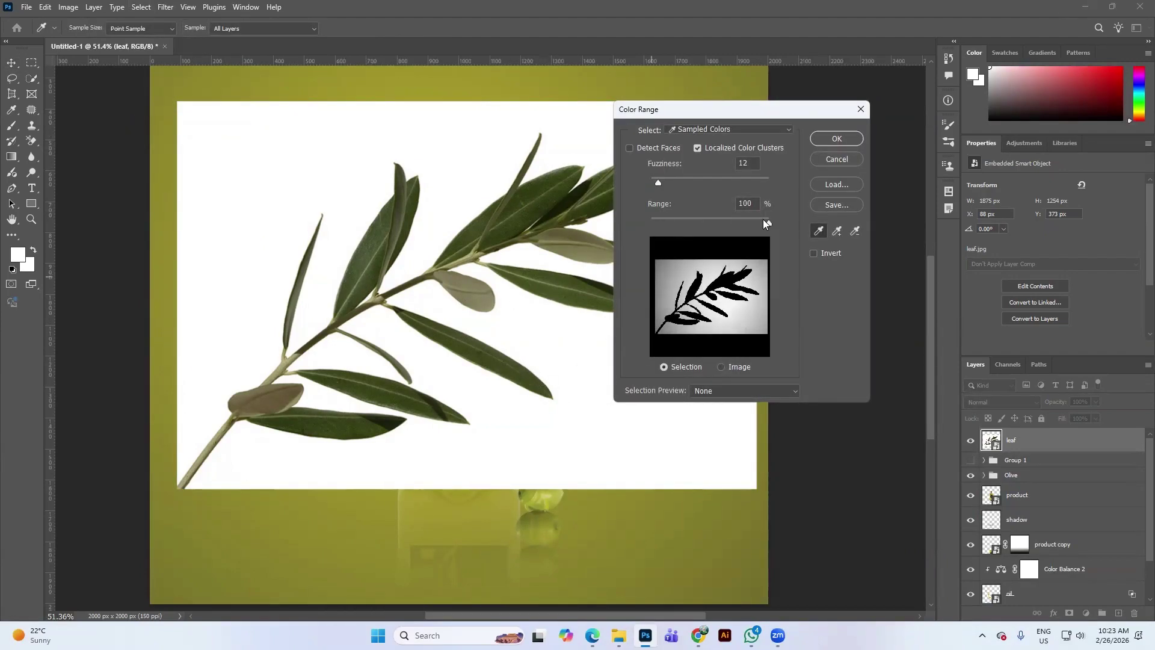
left_click_drag(658, 181, 612, 179)
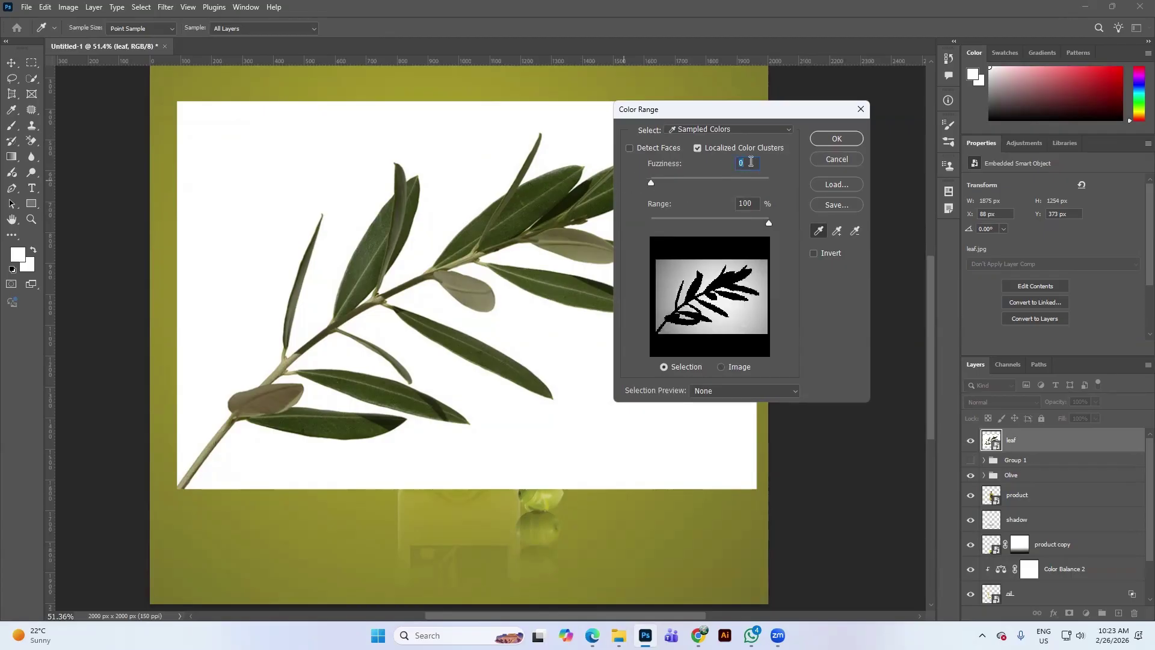
left_click(825, 139)
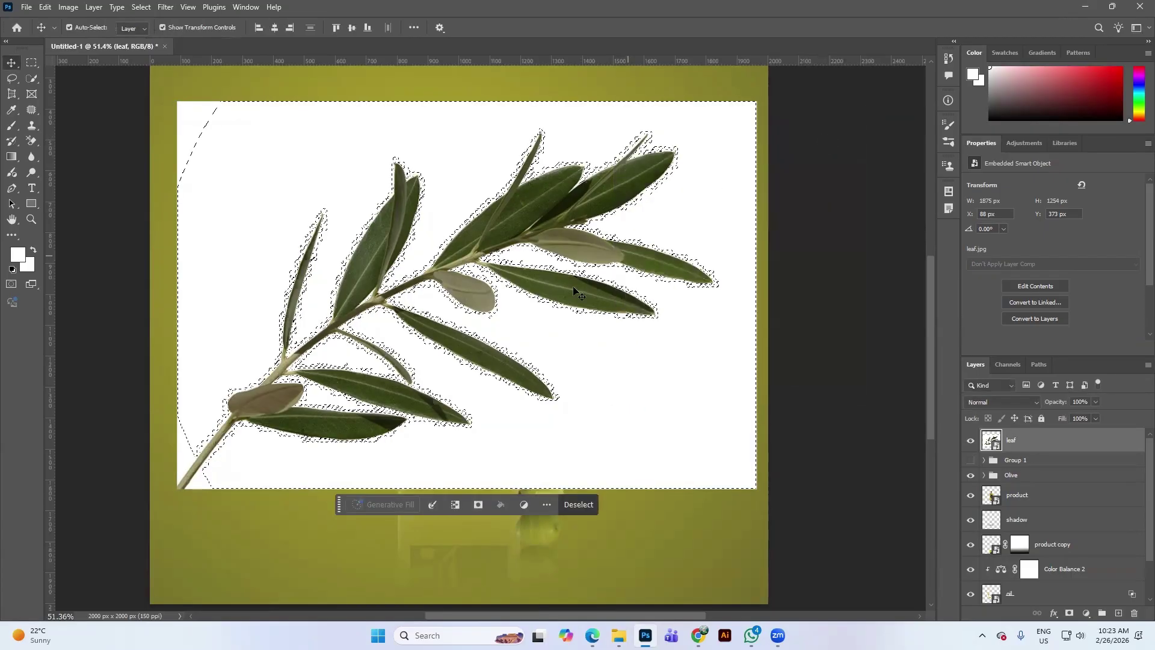
scroll(483, 325, "up", 1)
scroll(482, 326, "up", 4)
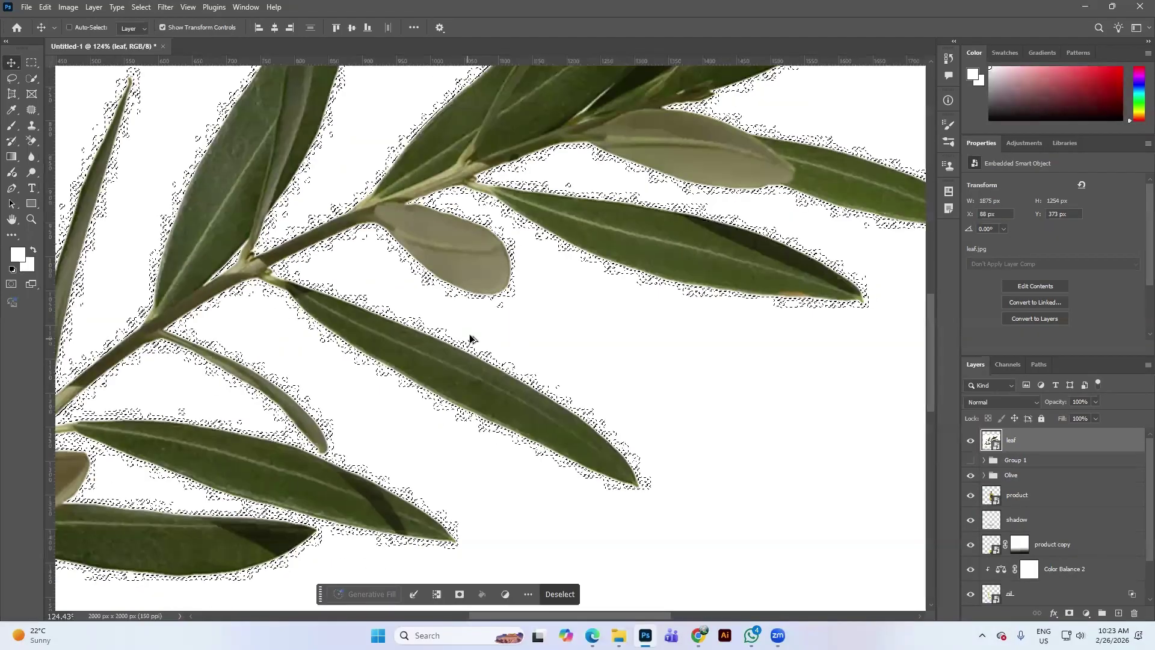
scroll(475, 326, "down", 5)
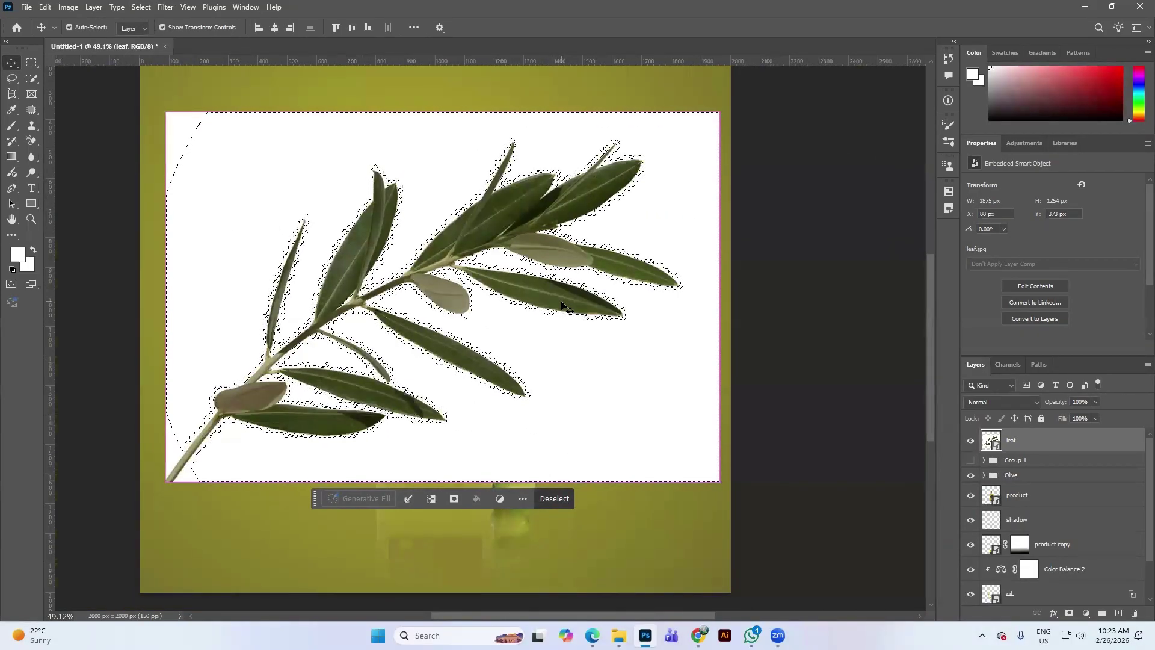
key("ctrl+d")
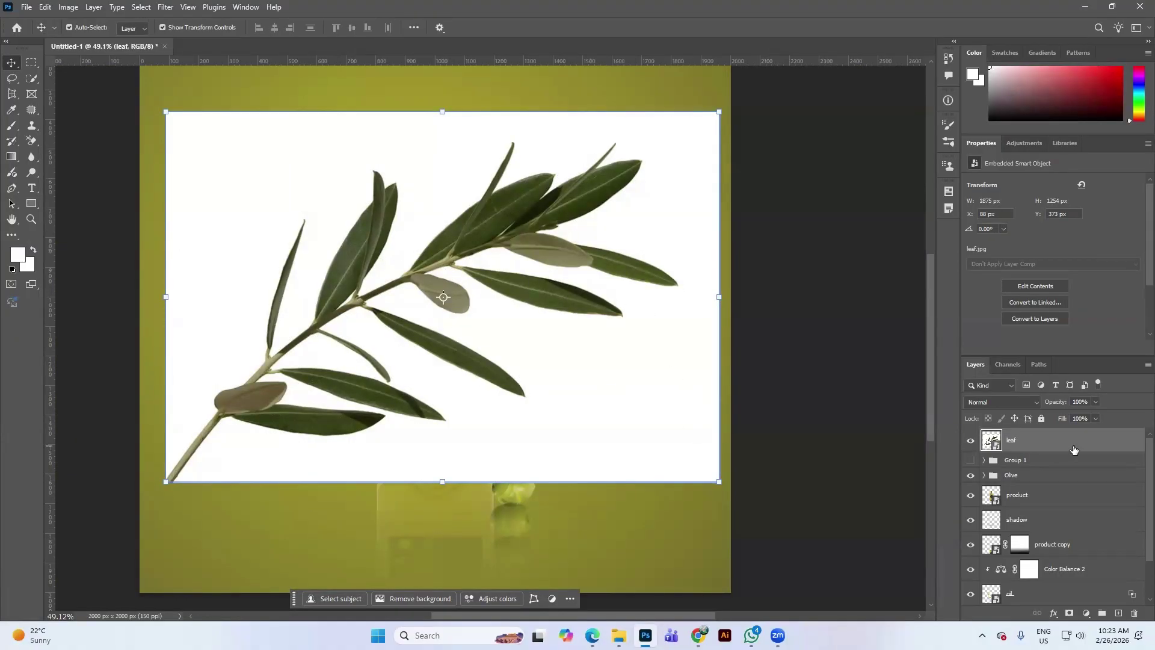
Step: Select the olive branch with Select Subject and subtract the white patch beneath the stem with the Lasso tool
left_click(140, 7)
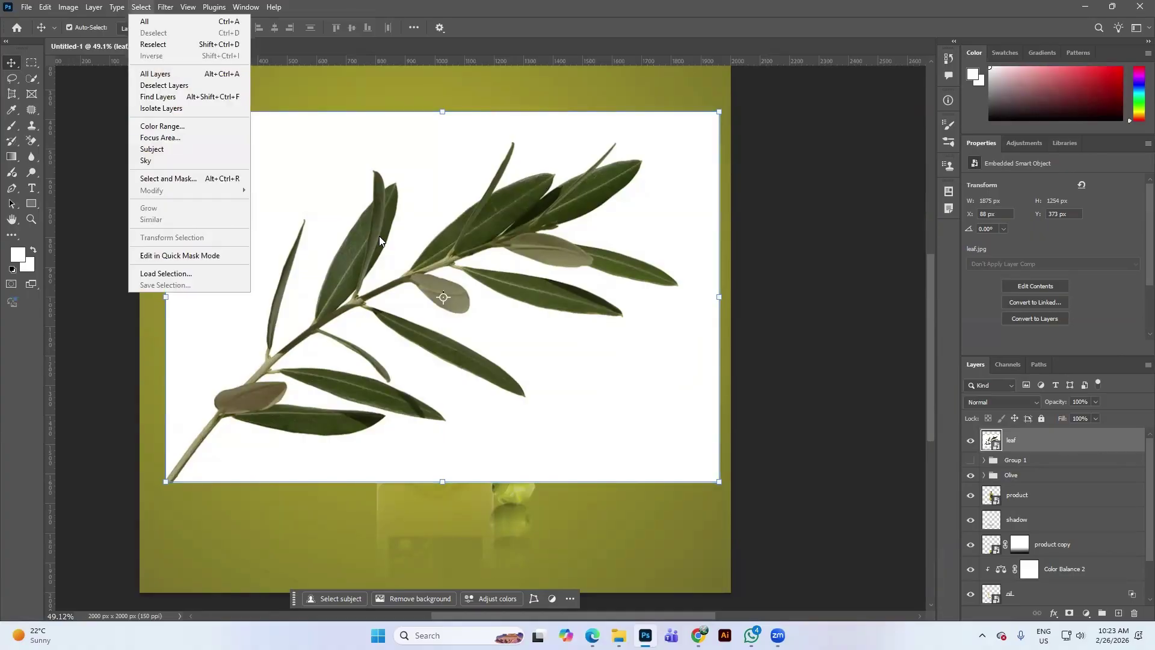
left_click(177, 153)
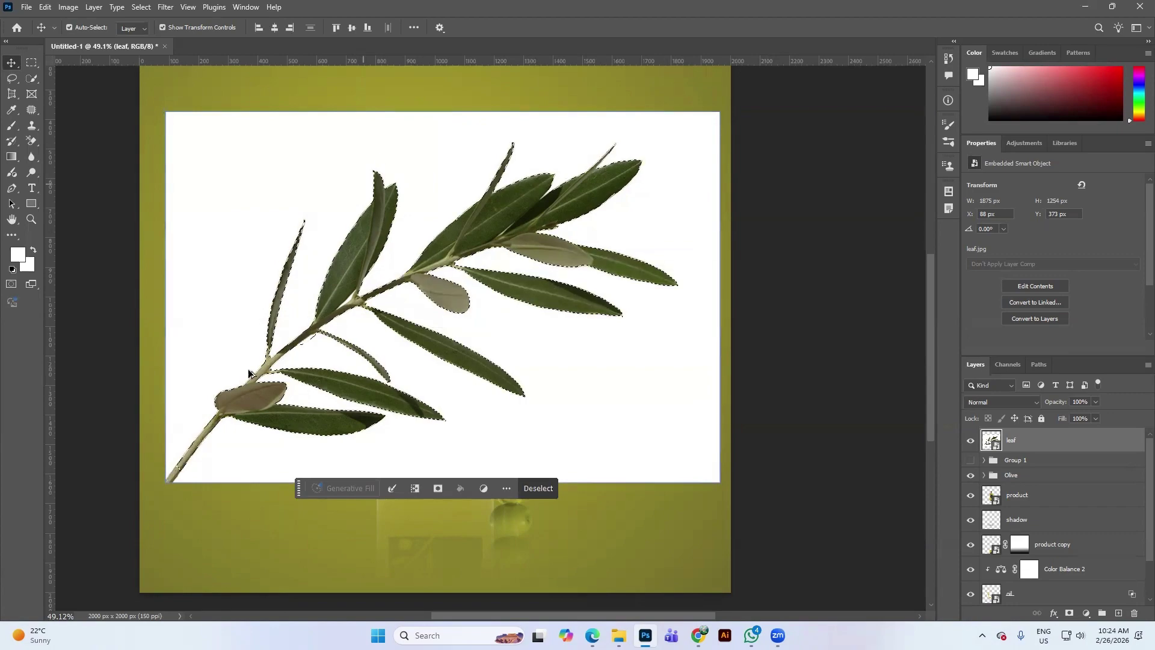
scroll(361, 306, "up", 5)
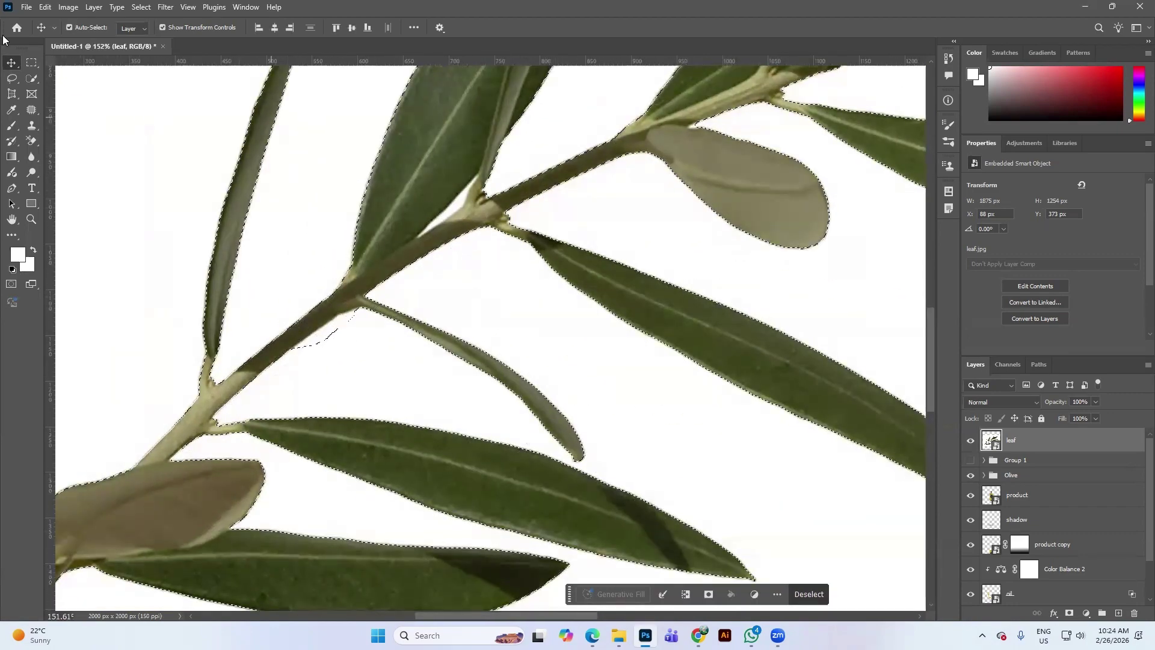
left_click(12, 78)
scroll(304, 305, "up", 3)
mouse_move(314, 380)
left_mouse_down()
mouse_move(282, 383)
mouse_move(330, 352)
left_mouse_up()
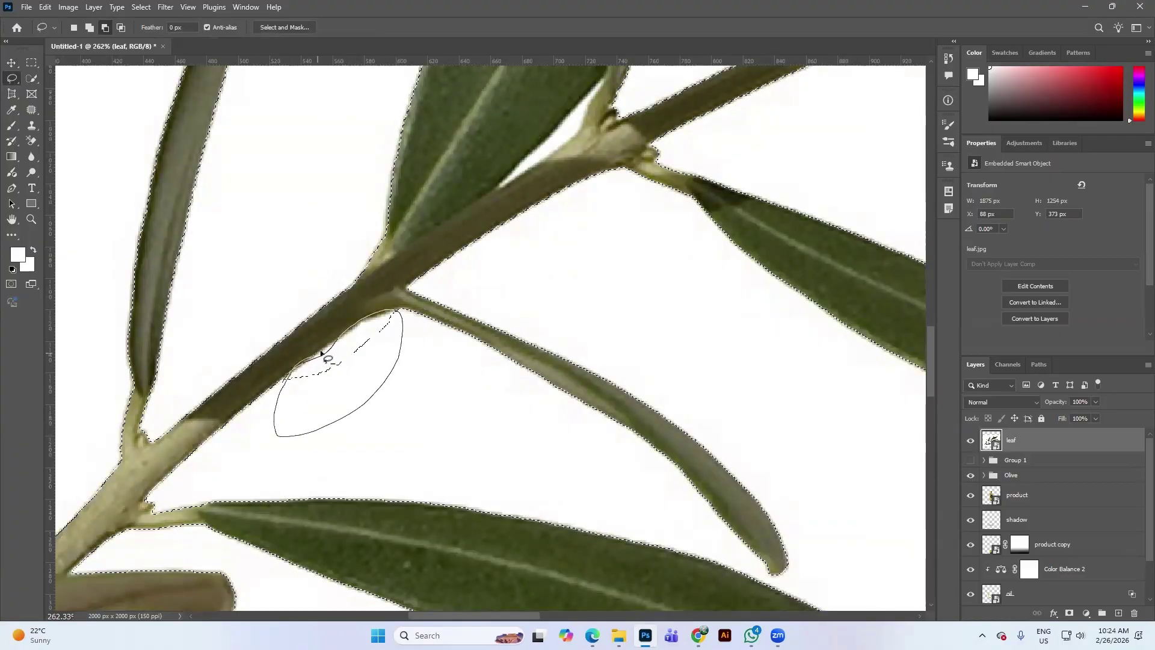
scroll(385, 382, "up", 3)
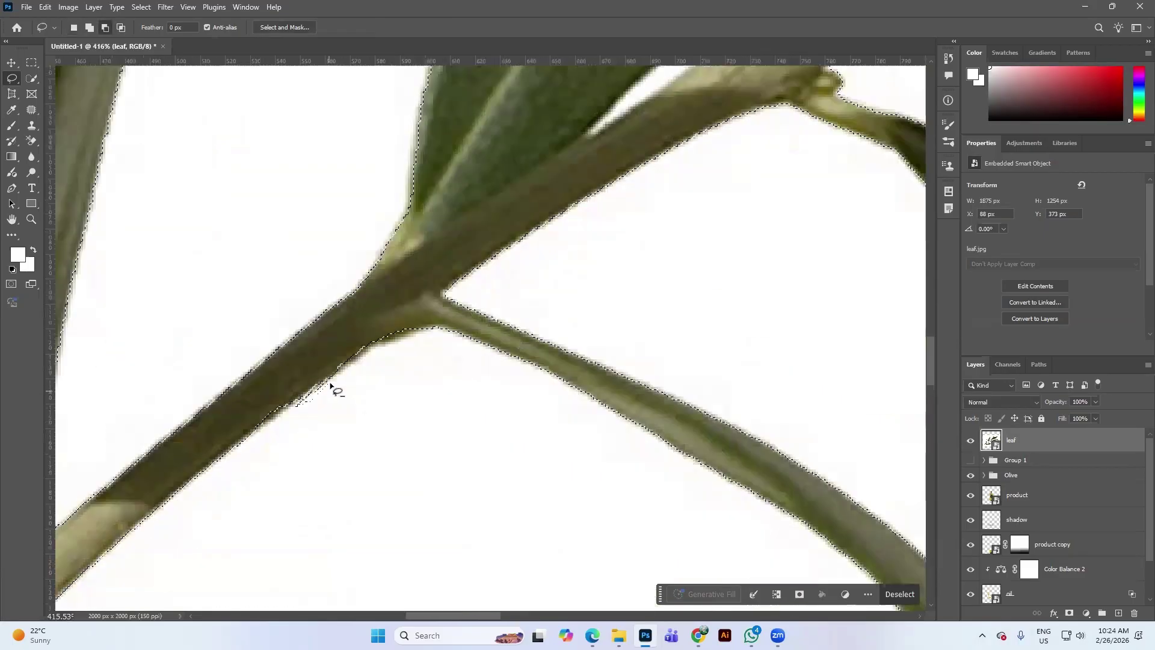
Step: Subtract the narrow white gap between the large leaf and the stem from the branch selection with the Lasso tool
left_click_drag(459, 301, 387, 444)
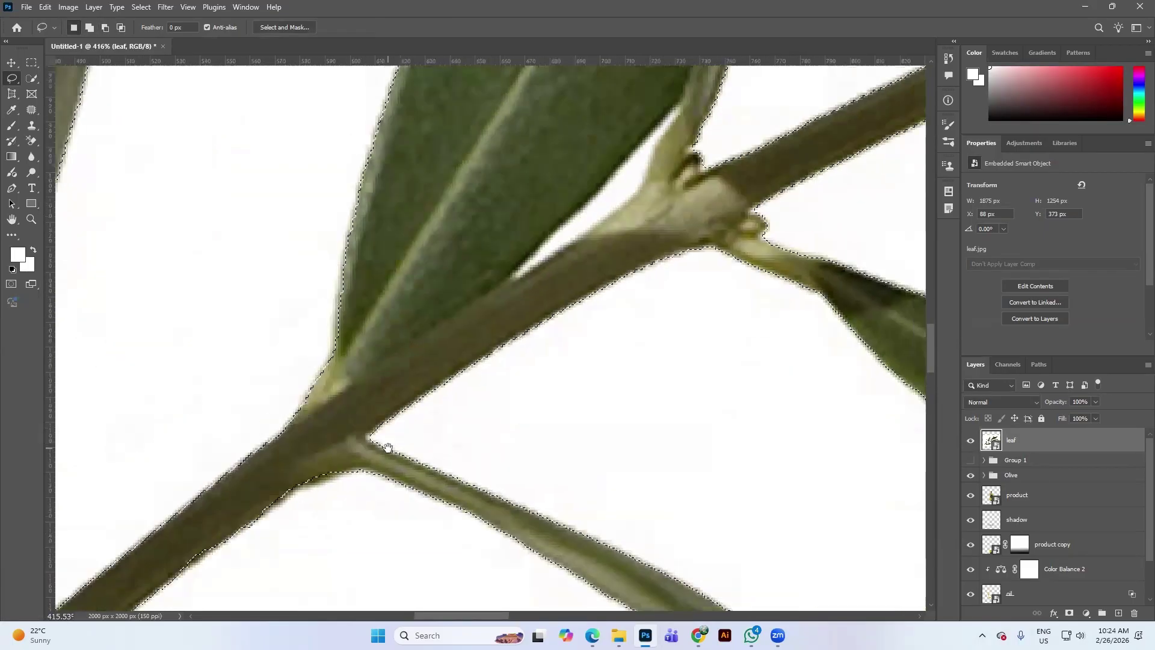
left_click_drag(513, 272, 587, 203)
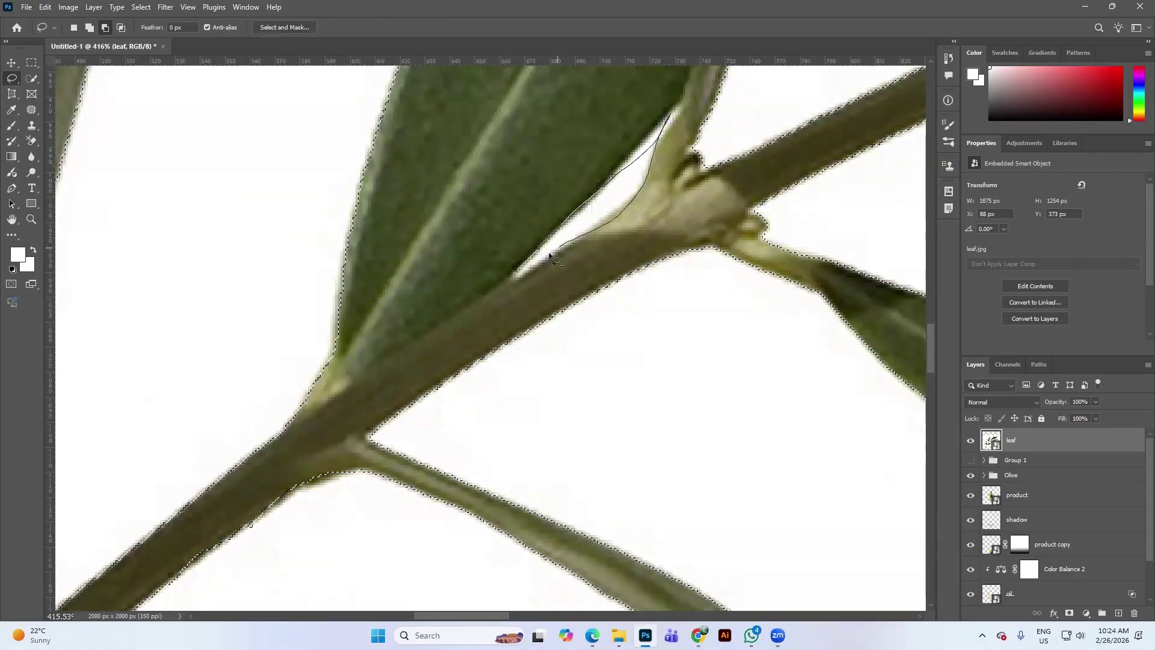
left_click_drag(514, 274, 516, 275)
scroll(639, 232, "up", 2)
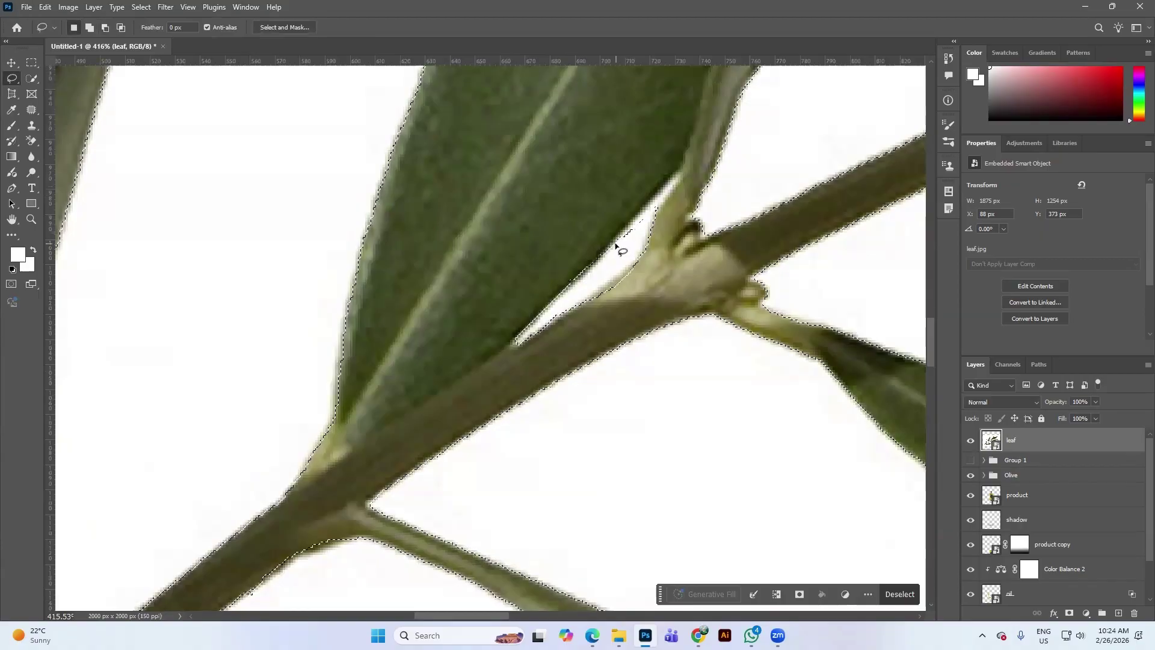
mouse_move(616, 244)
left_mouse_down()
mouse_move(675, 178)
mouse_move(655, 211)
left_mouse_up()
scroll(523, 276, "down", 5)
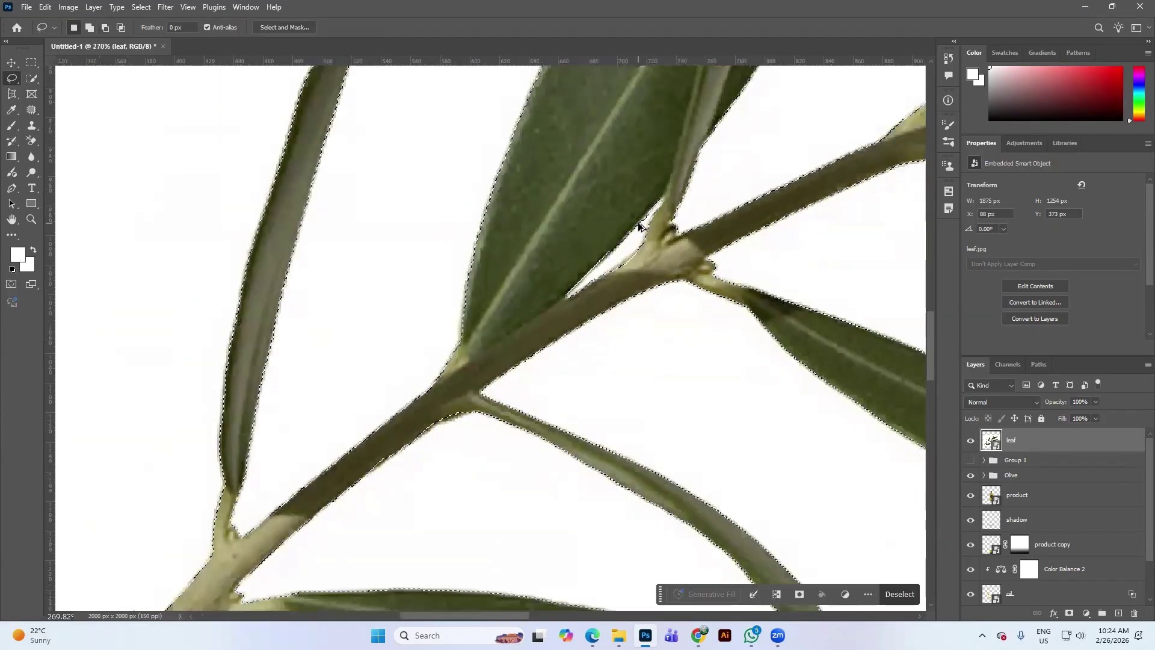
scroll(523, 277, "down", 3)
Step: Copy the selected olive branch to a new layer and delete the original leaf layer
key("ctrl+j")
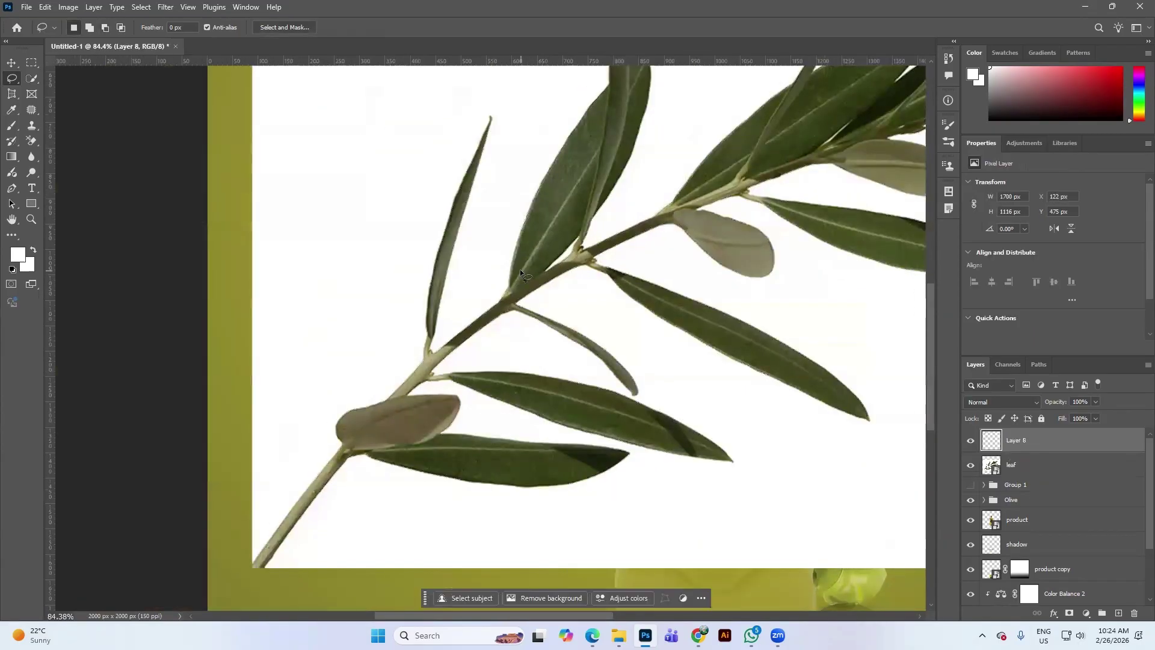
left_click(973, 468)
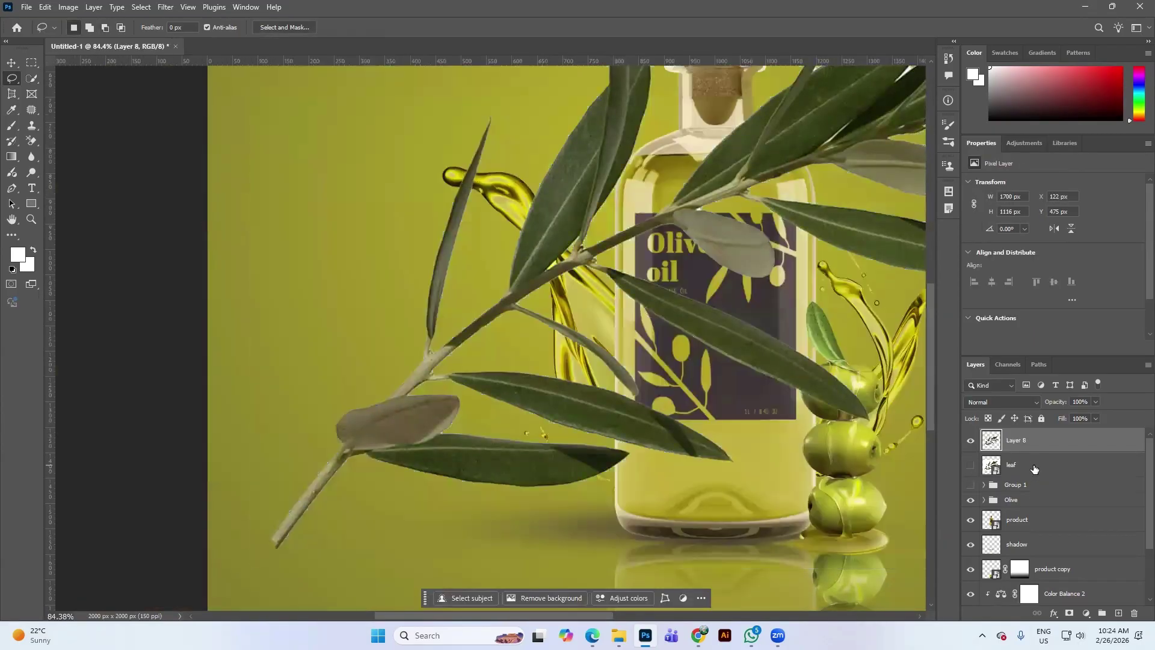
left_click(1037, 468)
key("Delete")
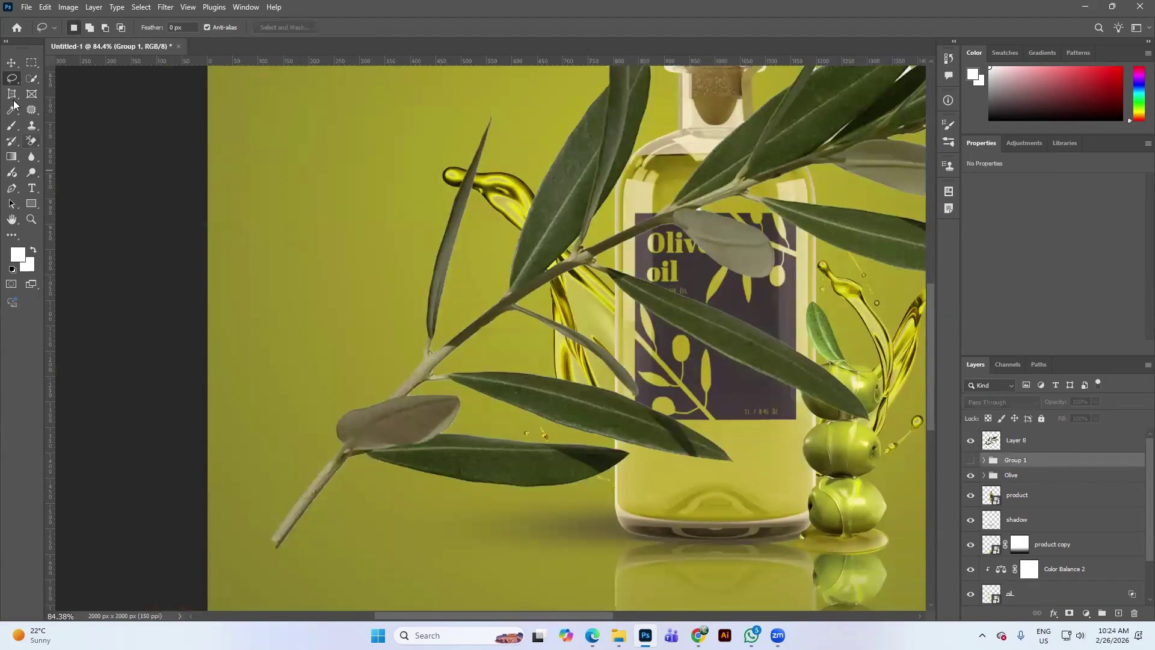
Step: Scale the cut-out olive branch to about 50% and place it over the right side of the bottle
left_click(13, 64)
scroll(406, 294, "down", 4)
left_click(538, 270)
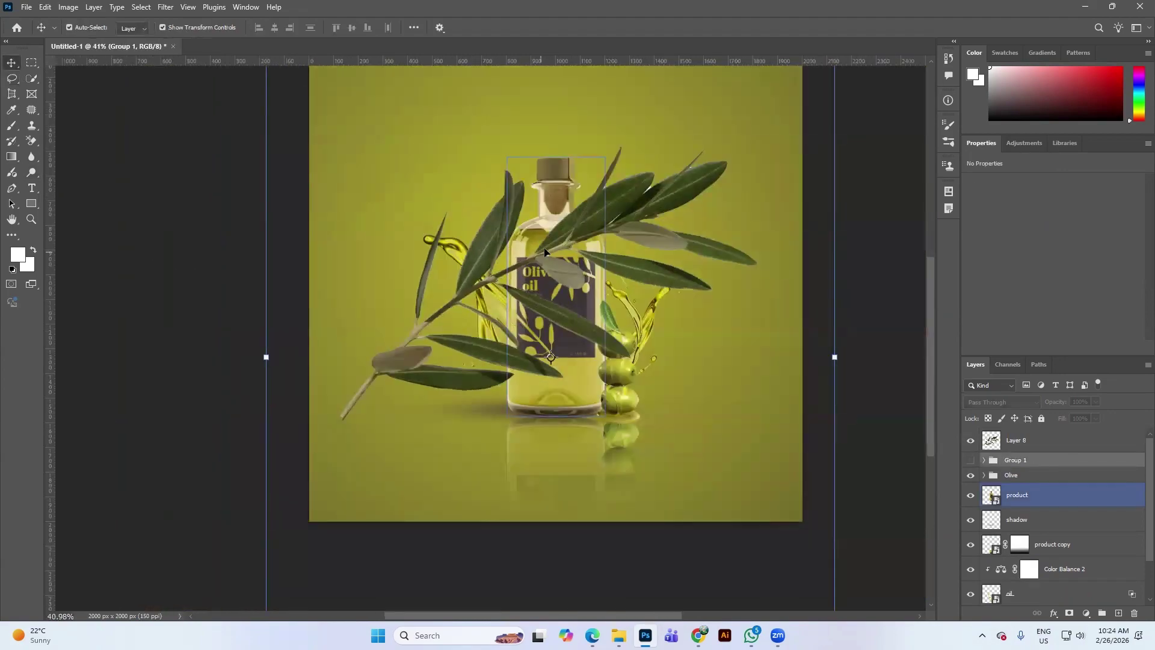
left_click_drag(564, 316, 655, 292)
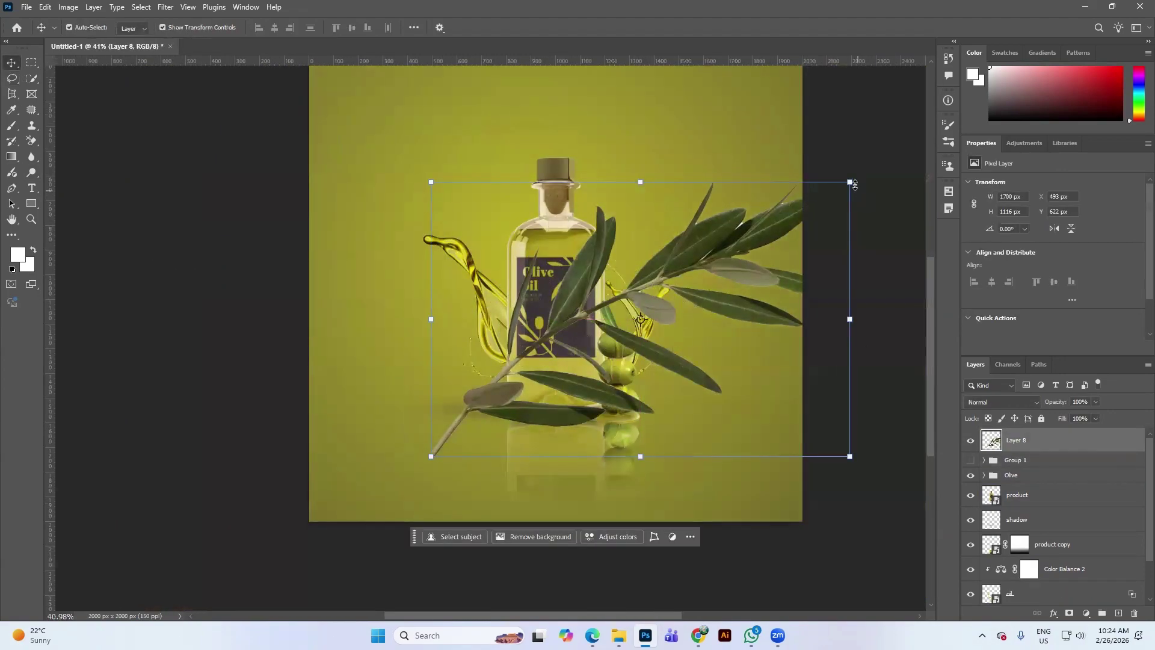
left_click_drag(852, 184, 640, 319)
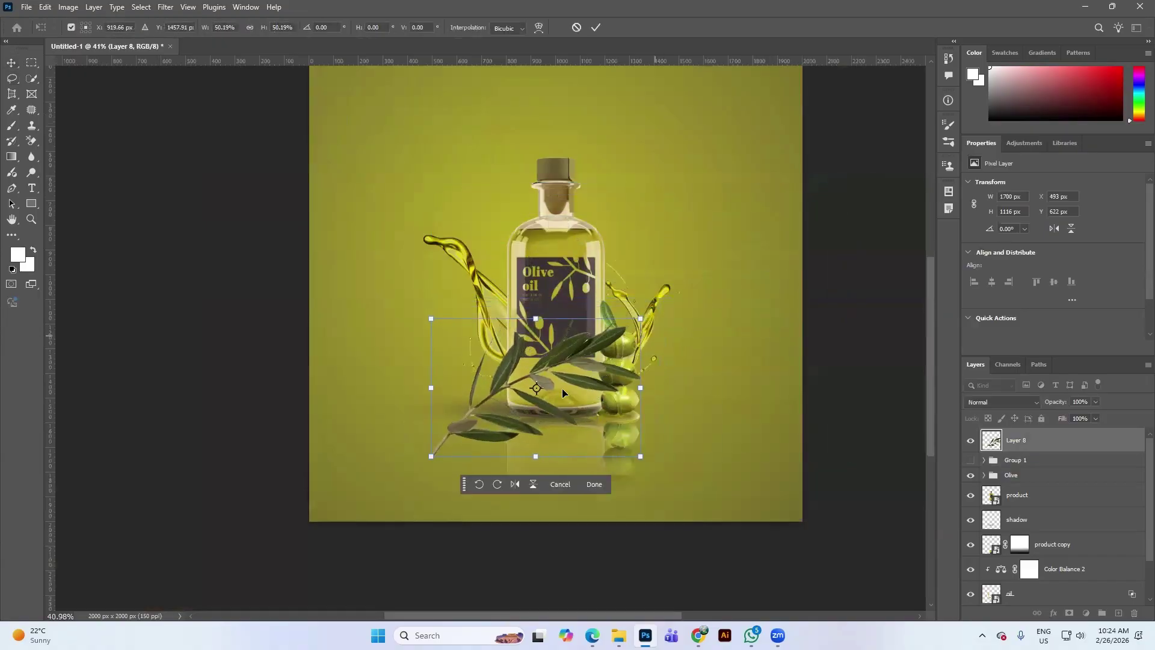
left_click_drag(562, 389, 636, 315)
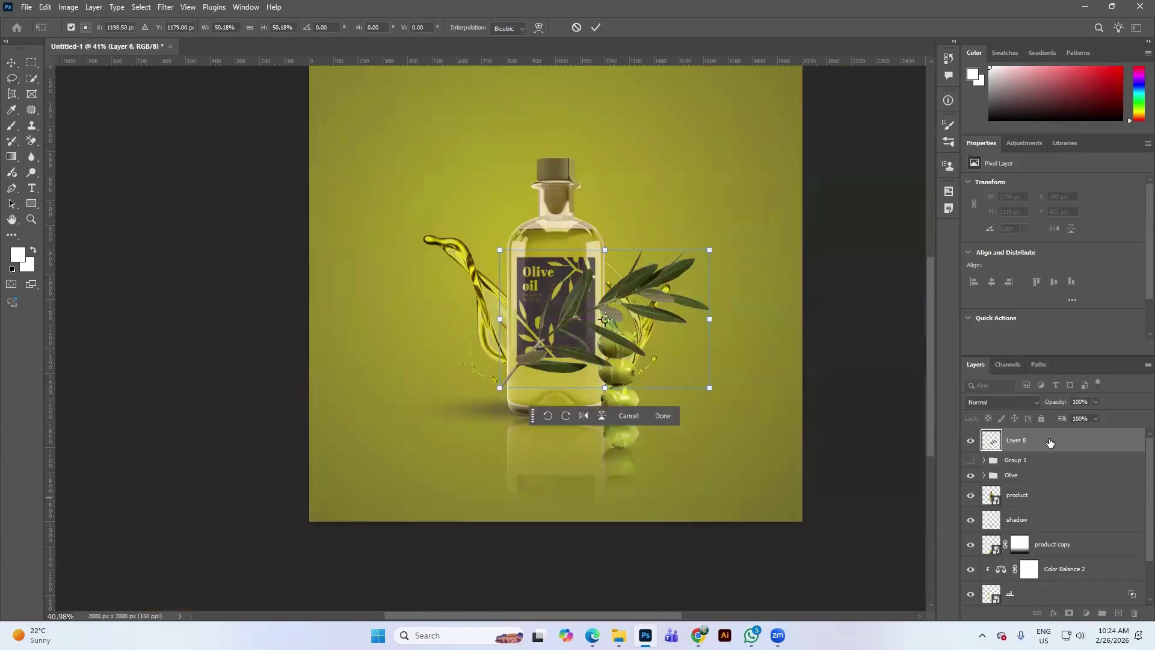
Step: Move the branch layer directly beneath the shadow layer and rotate the branch counterclockwise so it rises from behind the bottle
left_click_drag(1050, 443, 1036, 480)
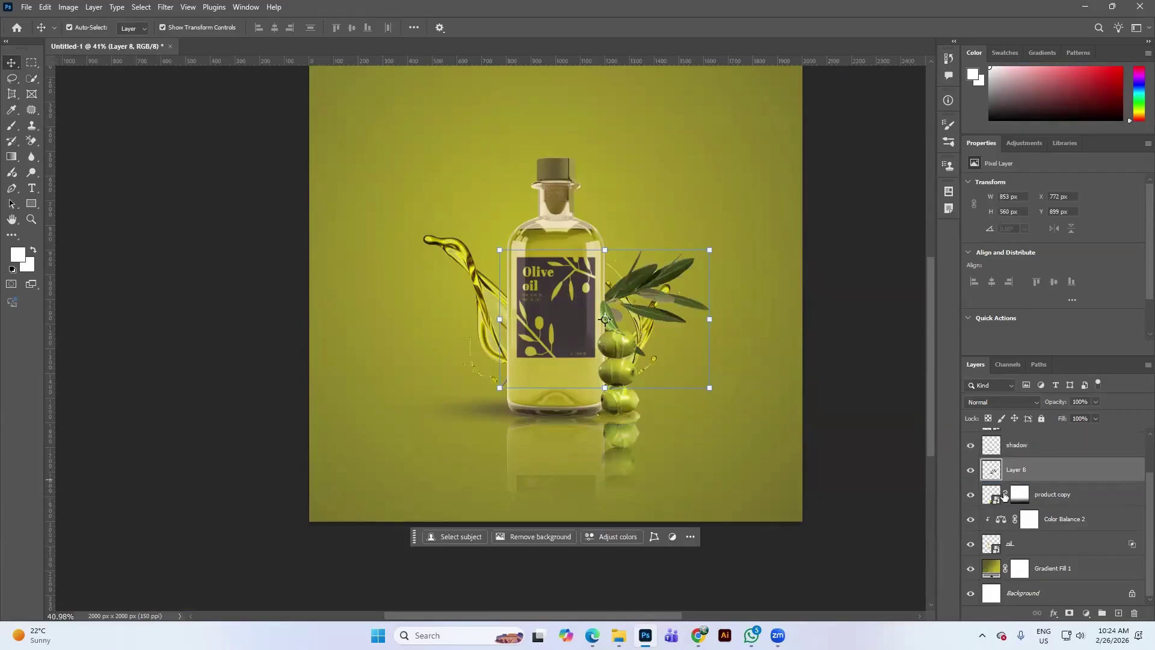
left_click_drag(711, 248, 676, 212)
left_click_drag(635, 281, 632, 258)
scroll(650, 280, "up", 2)
scroll(650, 280, "up", 2)
Step: Move the branch layer directly above Gradient Fill 1 and shift the branch up to about X 934 px, Y 701 px
left_click_drag(1058, 477, 1061, 555)
scroll(610, 263, "down", 1)
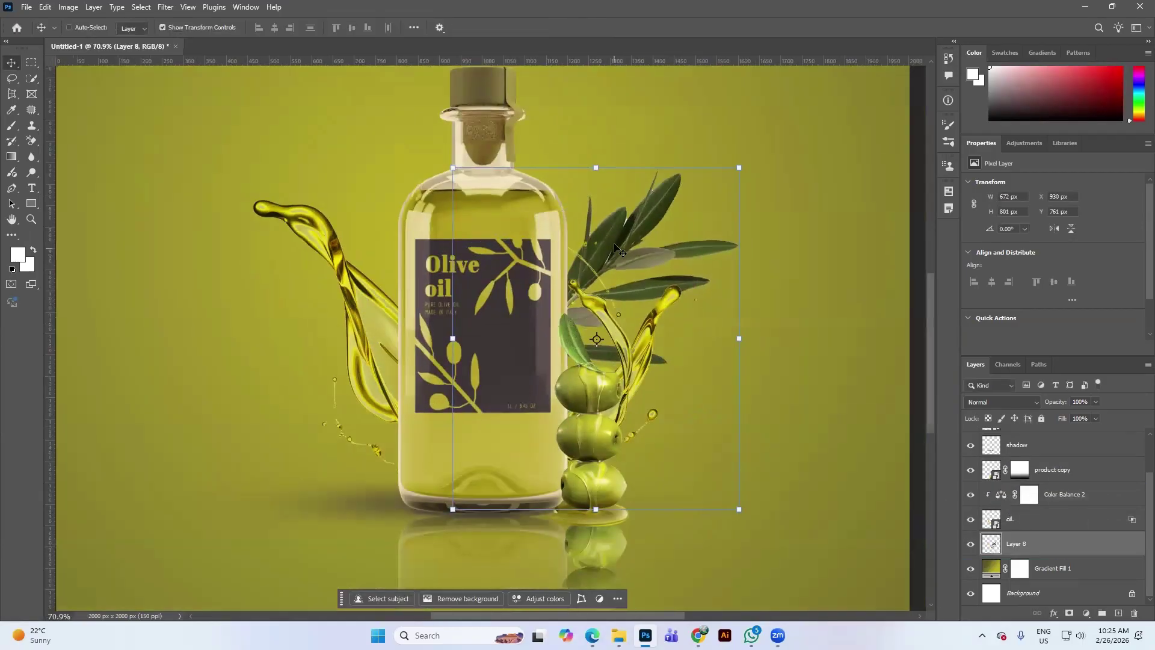
left_click_drag(623, 232, 626, 228)
scroll(626, 231, "down", 1)
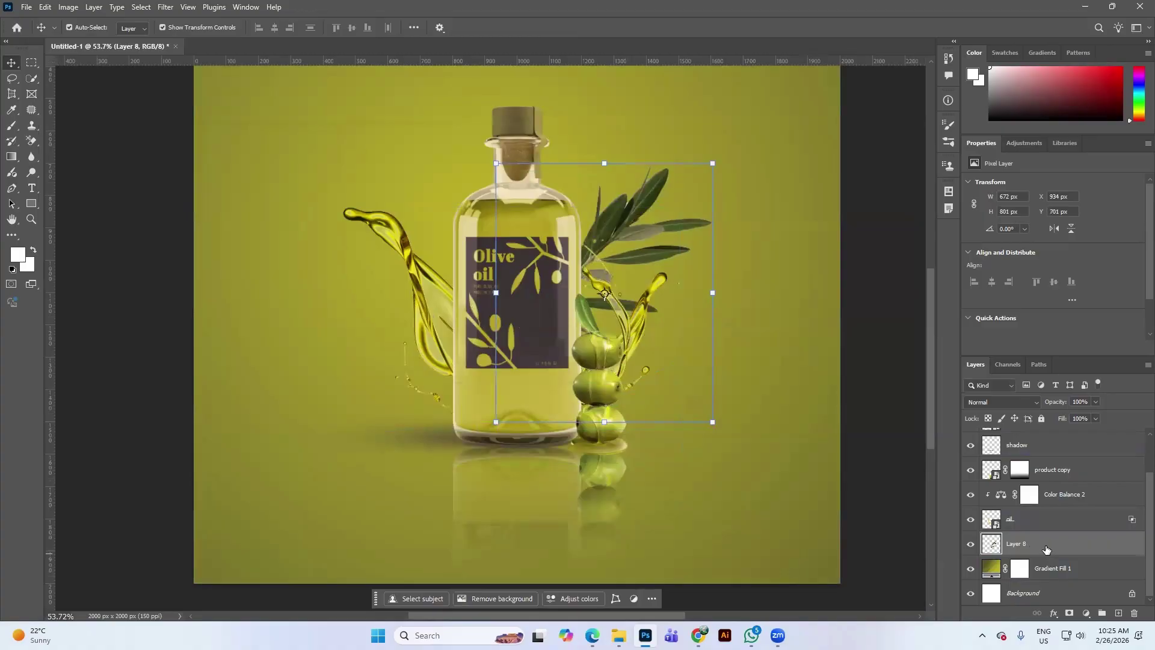
Step: Add a Brightness/Contrast adjustment clipped to the branch layer with Brightness 46 and Contrast 36
left_click(1087, 614)
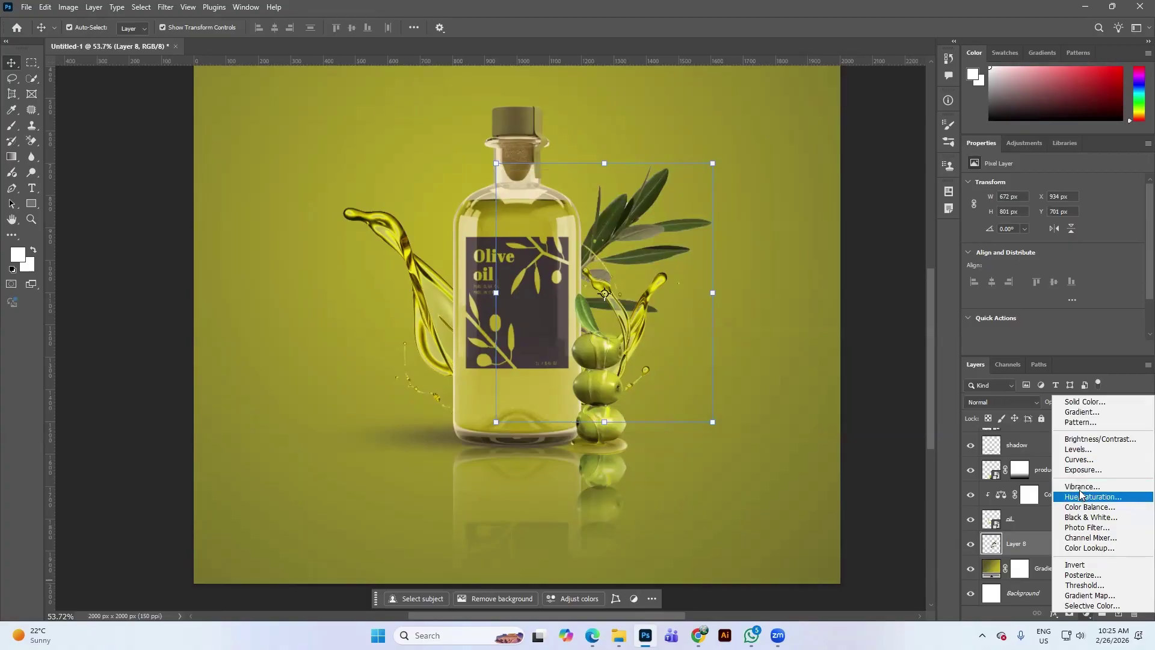
left_click(1077, 440)
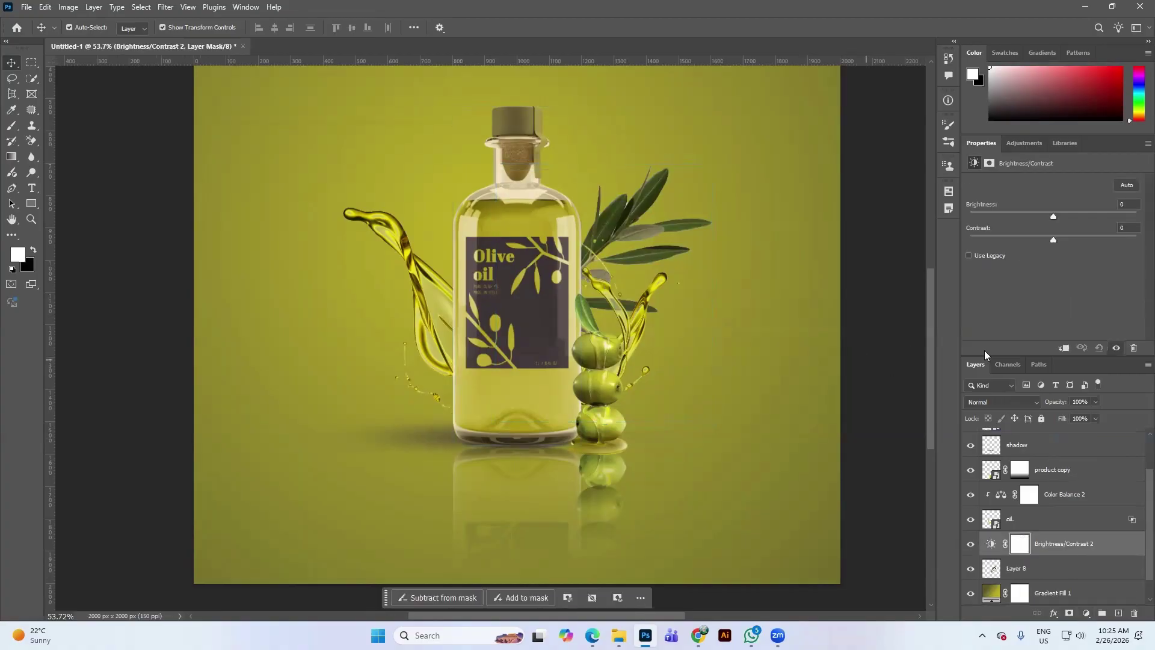
left_click_drag(1052, 215, 1061, 216)
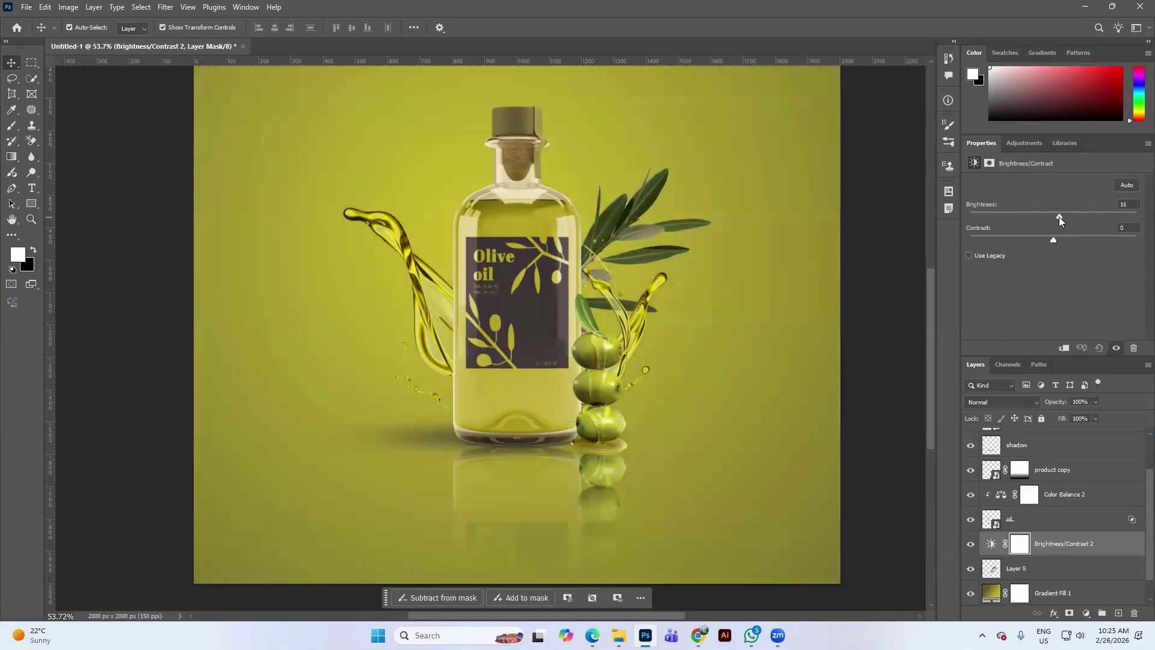
left_click(1063, 349)
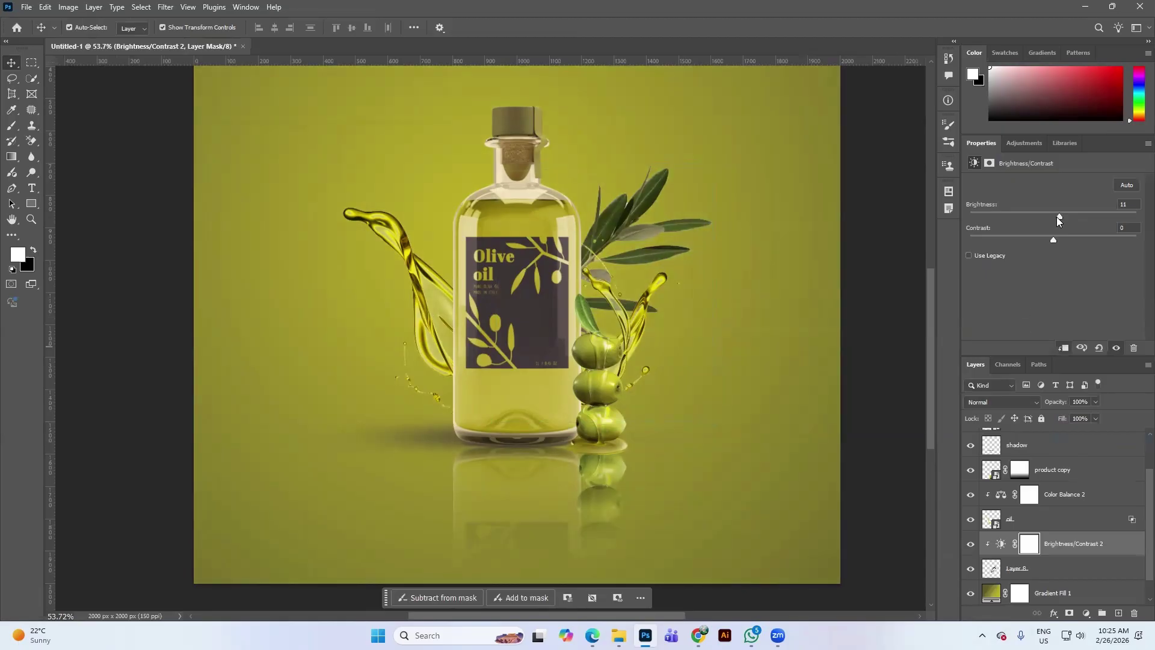
left_click_drag(1059, 221, 1083, 220)
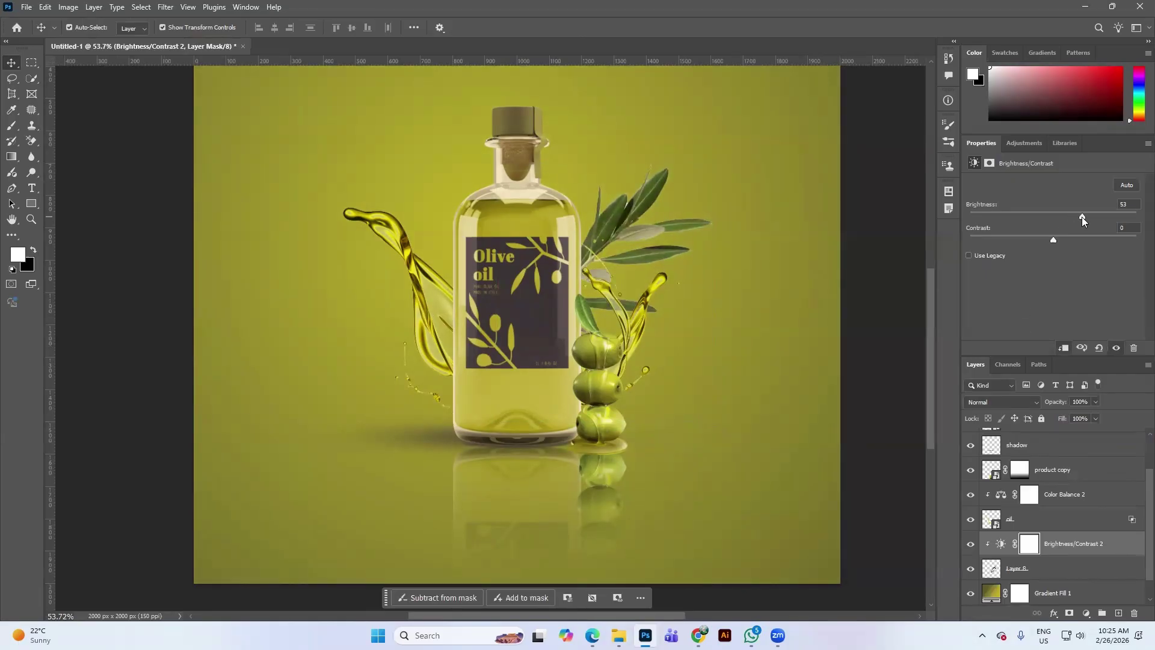
left_click_drag(1056, 239, 1080, 238)
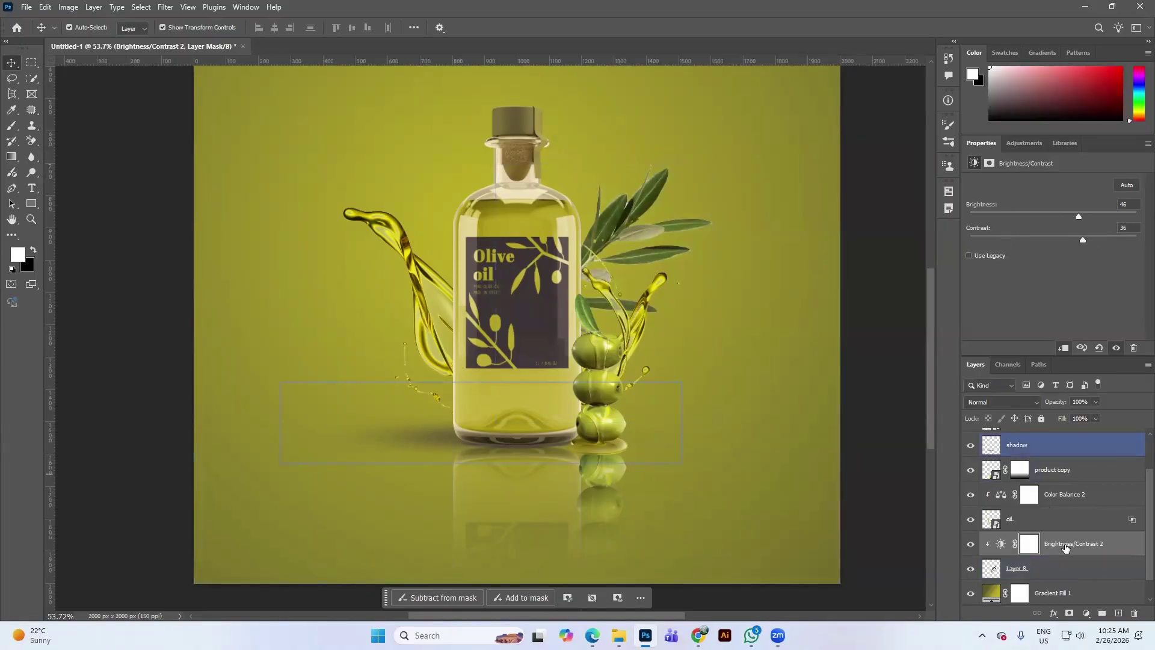
scroll(600, 233, "down", 3)
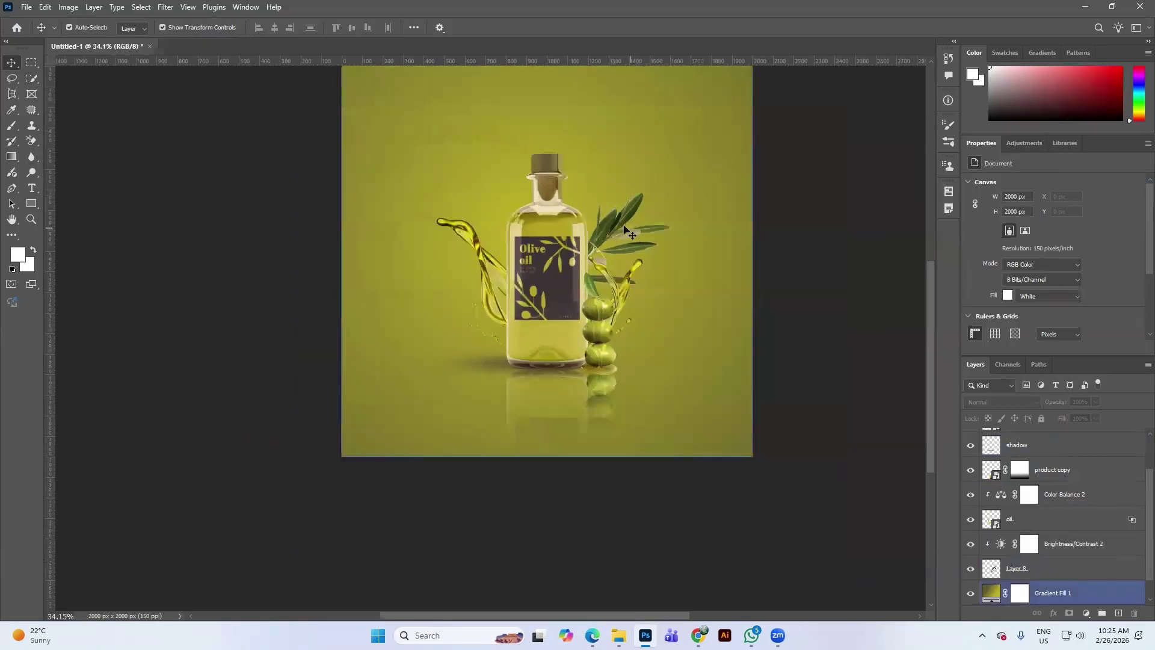
Step: Duplicate the olive branch layer, Layer 8
left_click(1059, 593)
left_click(1057, 567)
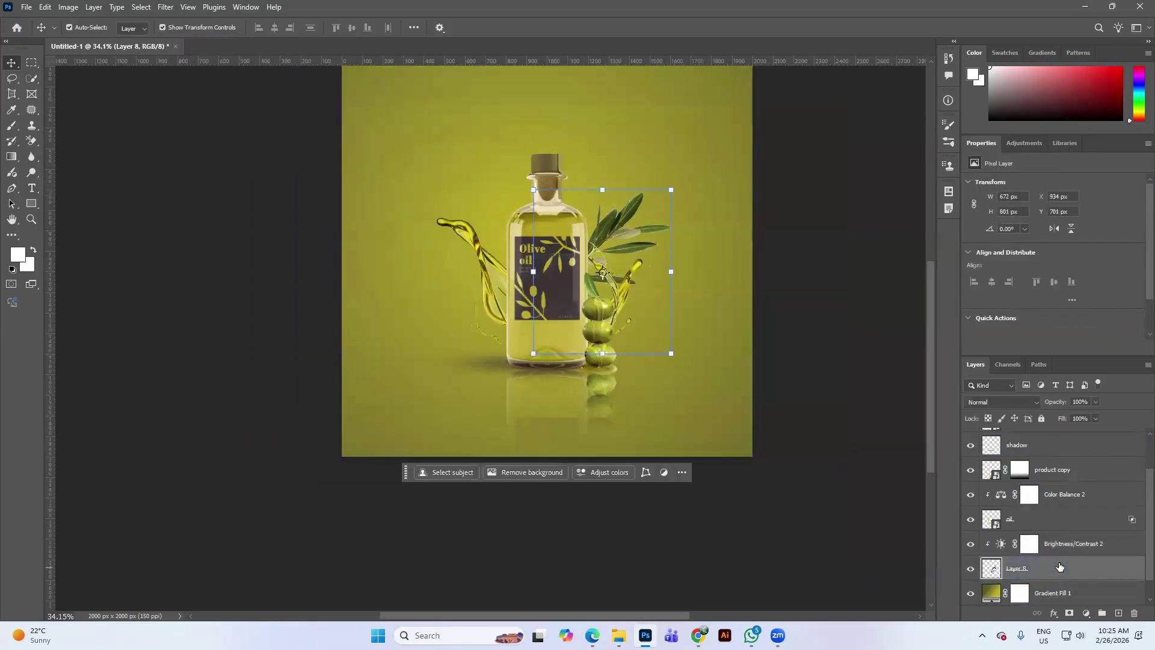
scroll(1060, 553, "down", 1)
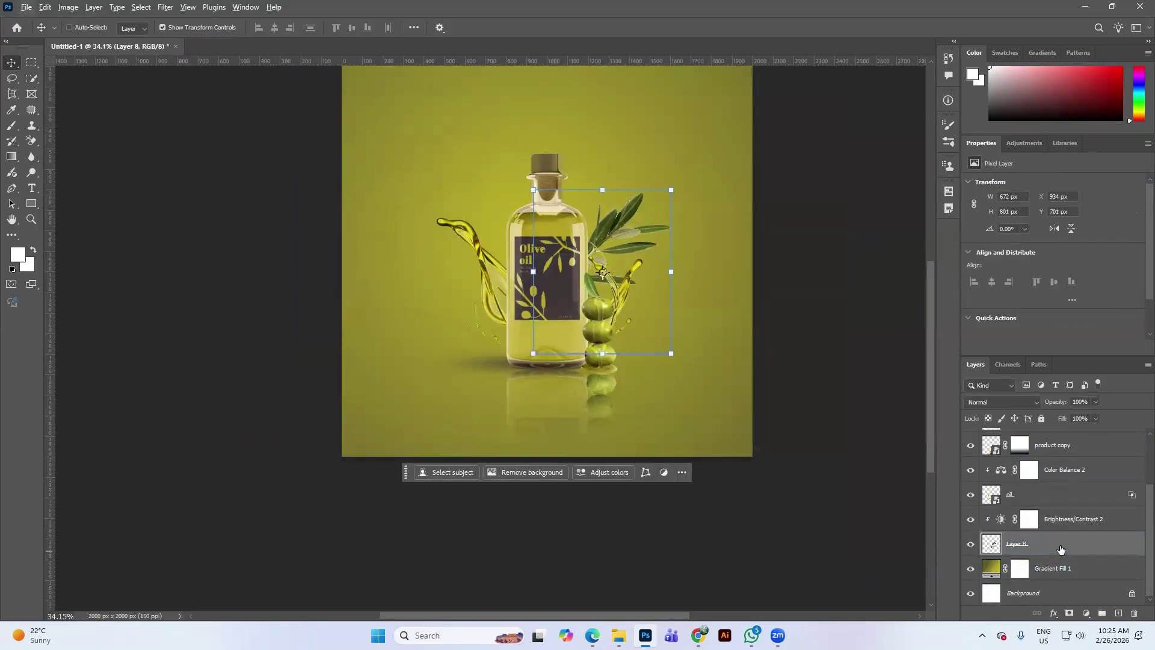
key("ctrl+j")
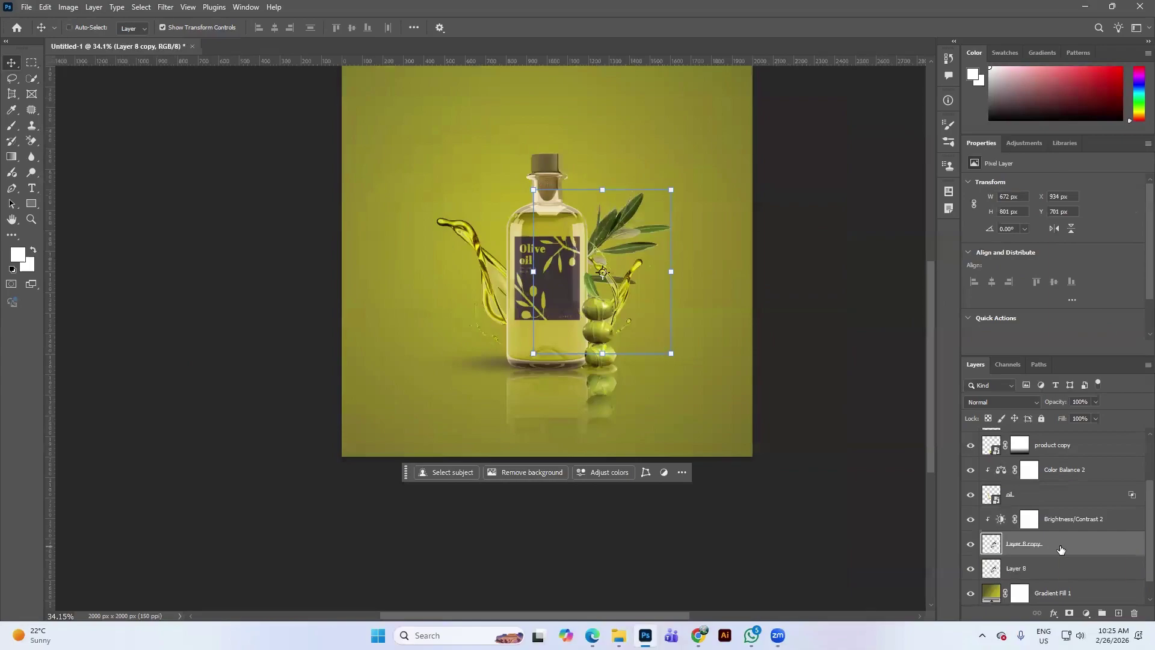
Step: Rotate the branch copy to about -143°, scale it to about 91% by 93%, and place it behind the bottle's lower left side
key("ctrl+t")
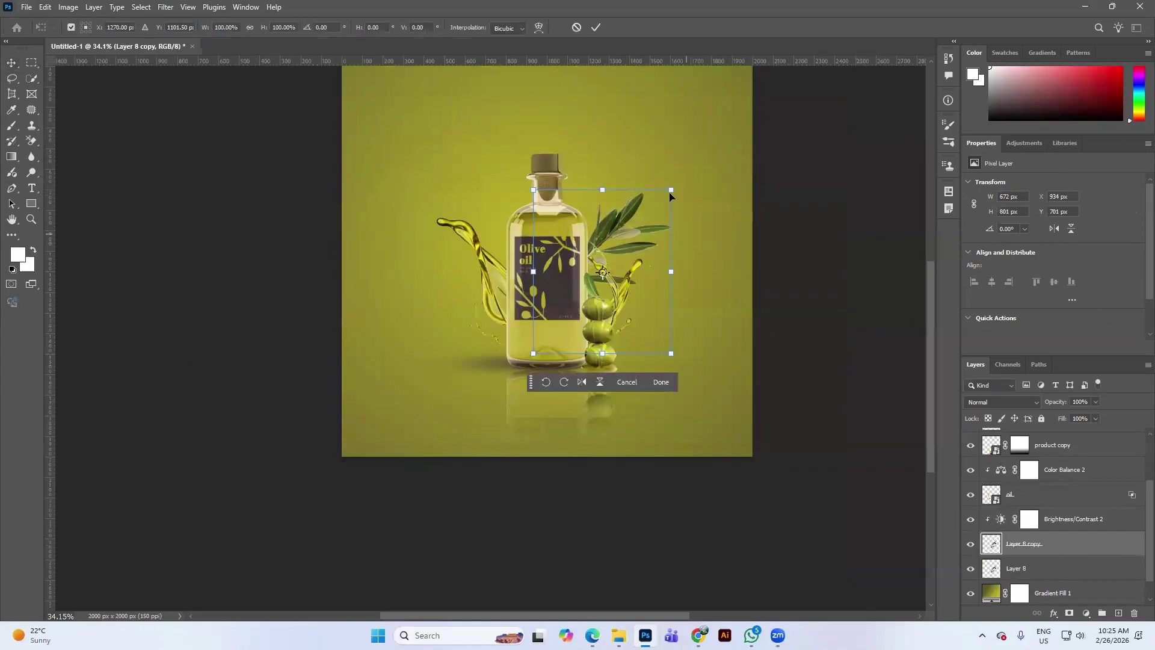
left_click_drag(676, 179, 415, 155)
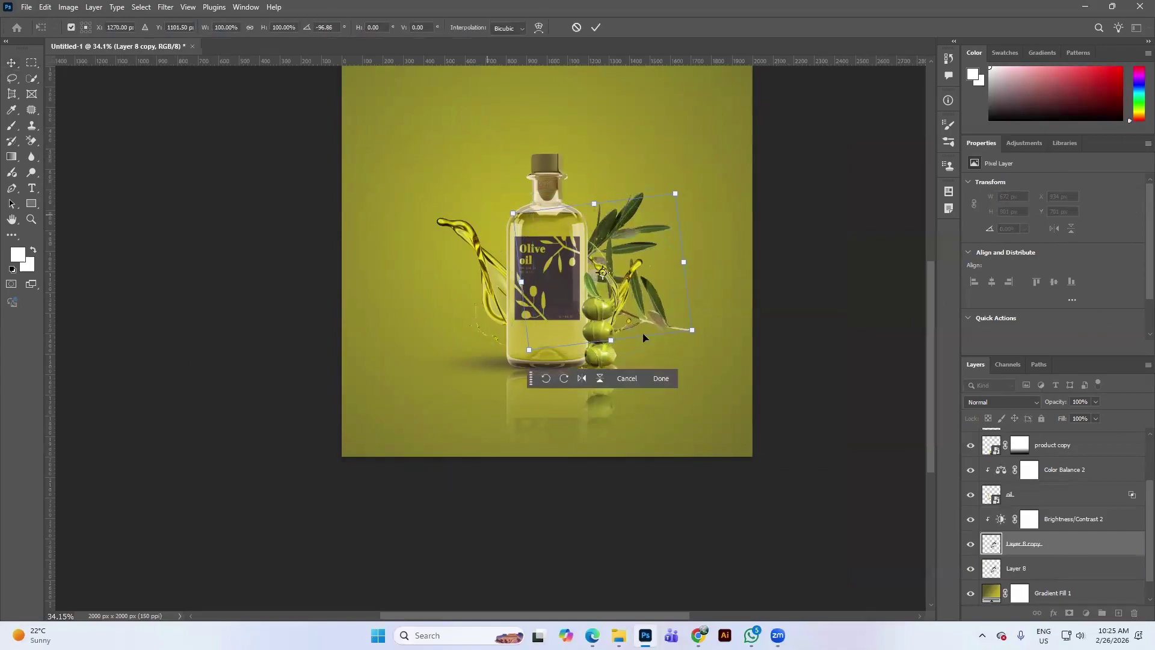
left_click_drag(657, 323, 581, 373)
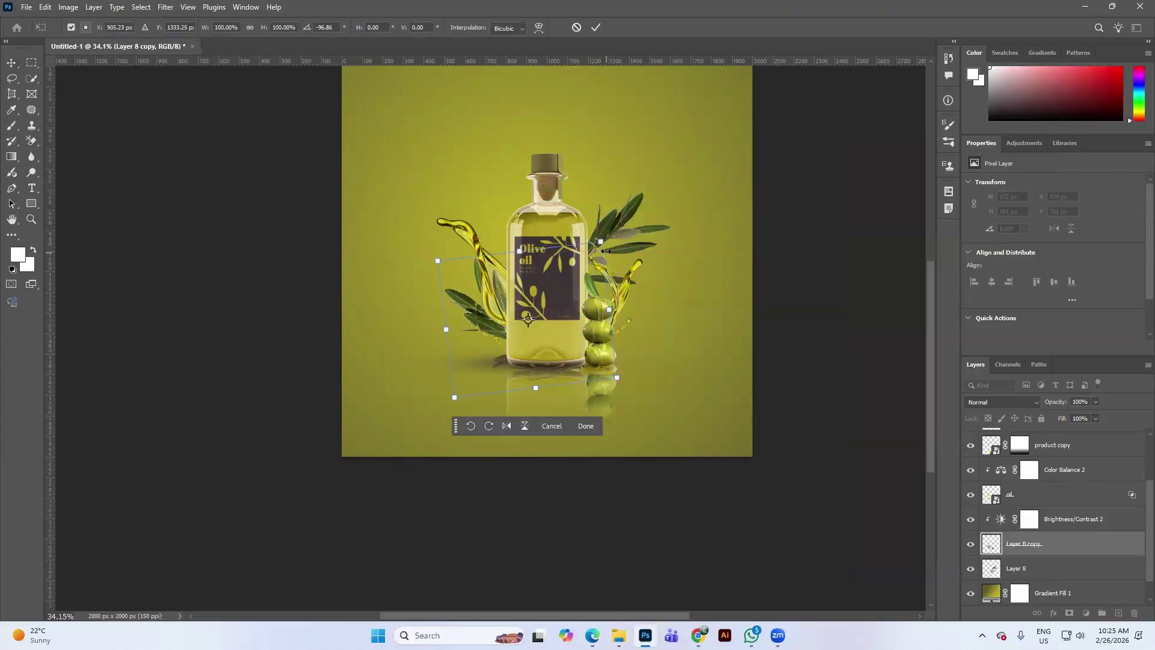
left_click_drag(609, 232, 553, 202)
left_click_drag(417, 320, 485, 349)
left_click(595, 30)
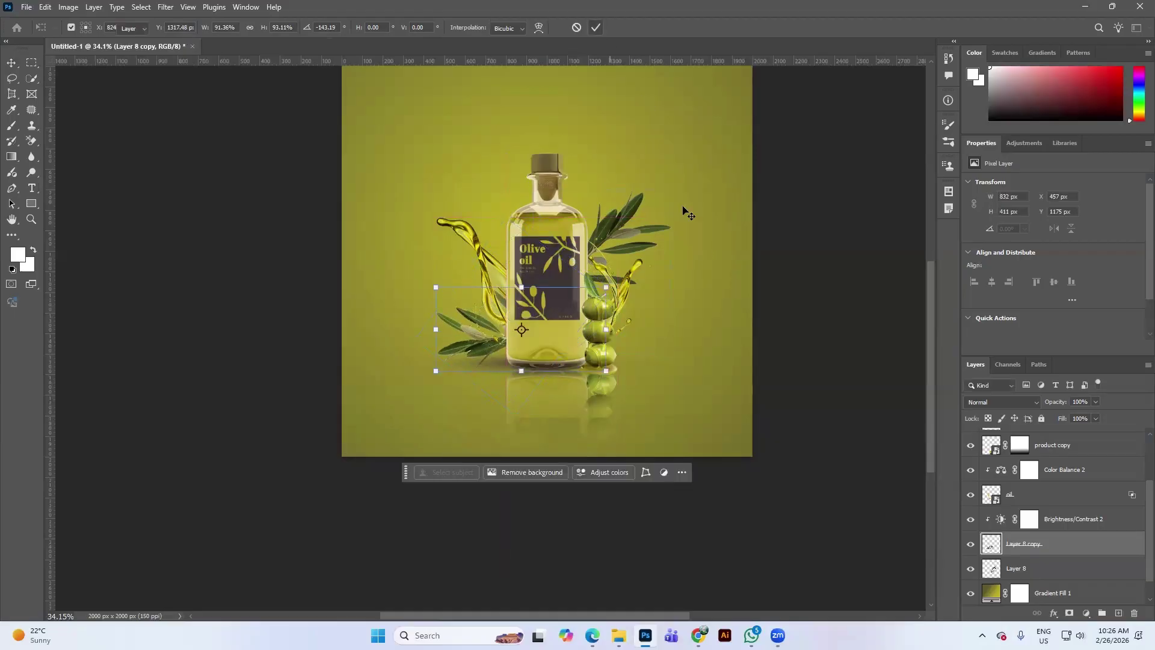
Step: Fine-tune the position of the branch copy beside the bottle's base to about X 462 px, Y 1190 px
mouse_move(481, 339)
left_mouse_down()
mouse_move(485, 352)
mouse_move(474, 348)
left_mouse_up()
left_click_drag(474, 347, 479, 346)
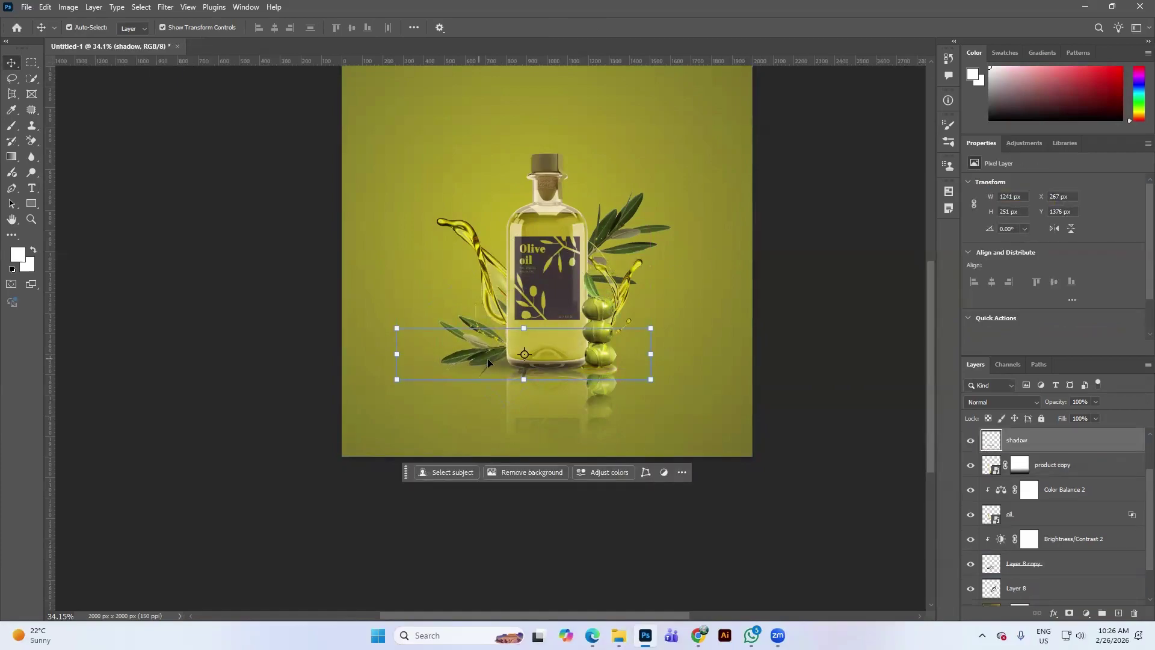
scroll(1083, 539, "down", 2)
left_click(1063, 541)
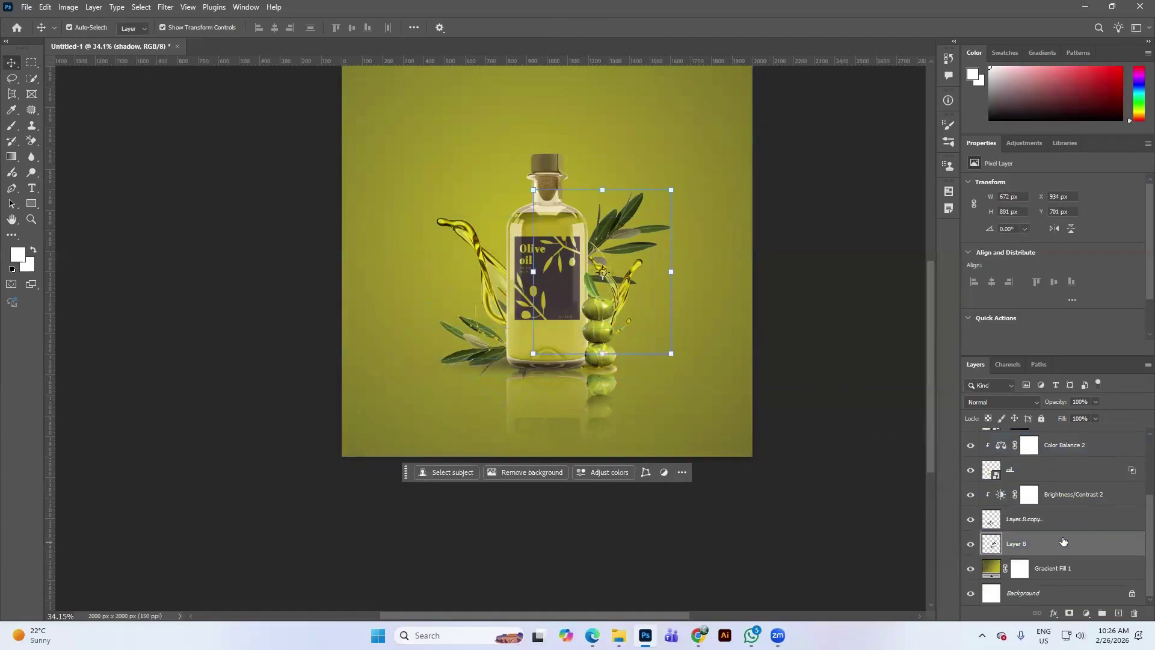
left_click(1059, 521)
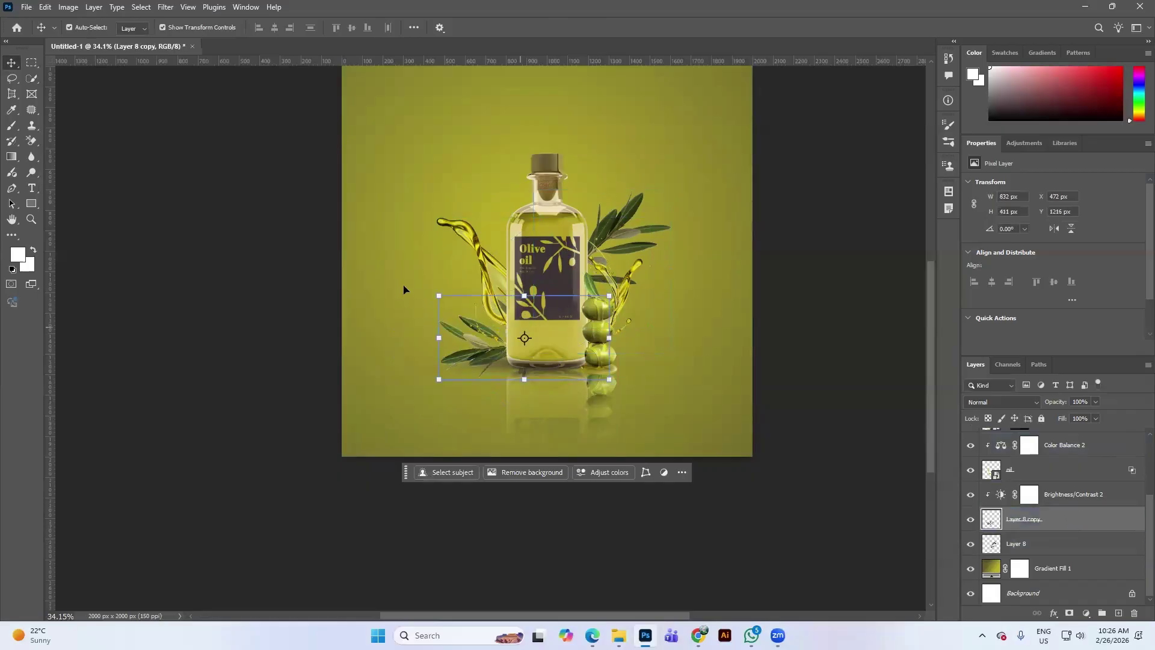
key("ctrl+t")
left_click_drag(465, 363, 463, 359)
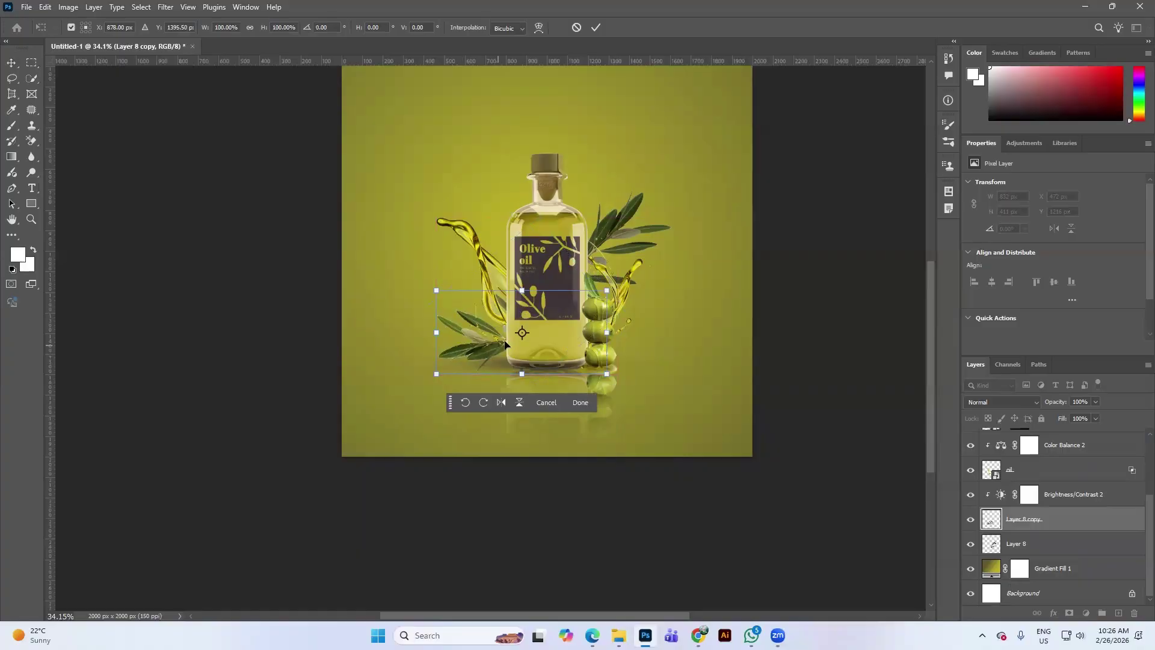
left_click(597, 28)
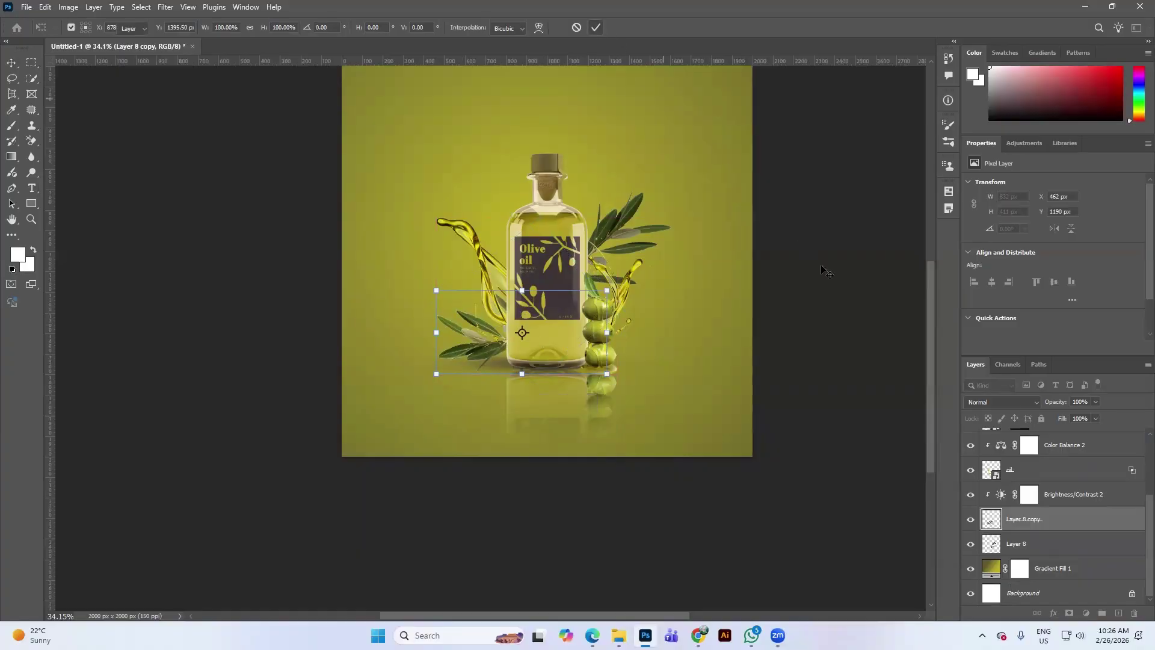
Step: Place the olive image 2.png from the Oliv folder as an embedded object
scroll(620, 275, "down", 2)
scroll(619, 275, "up", 1)
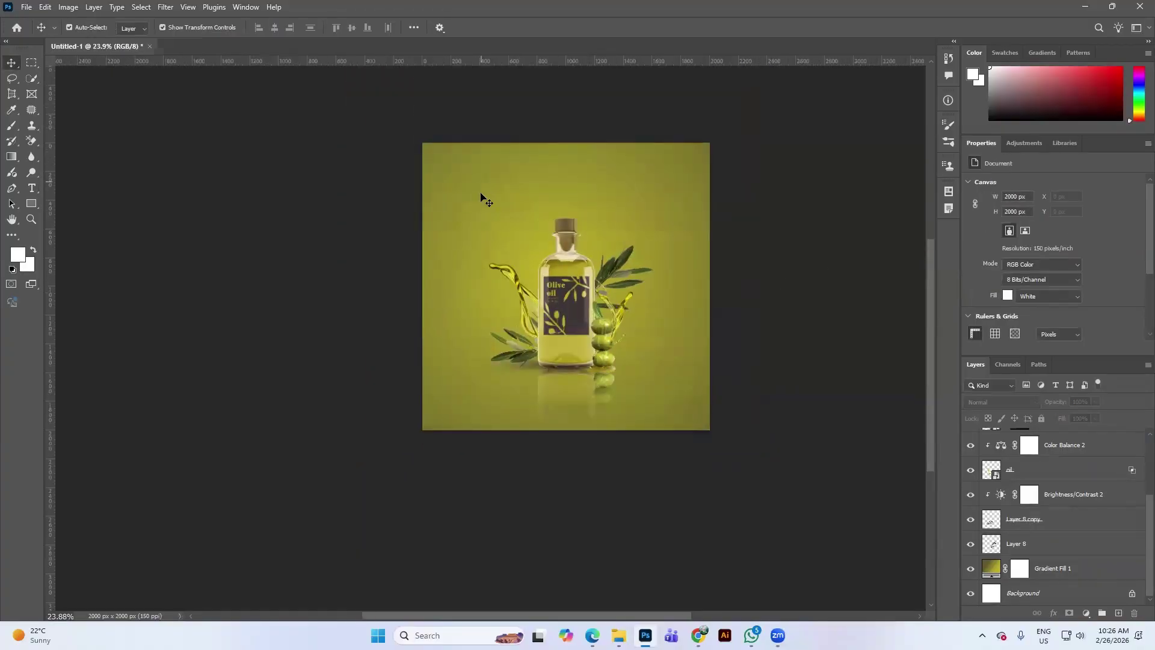
left_click(26, 7)
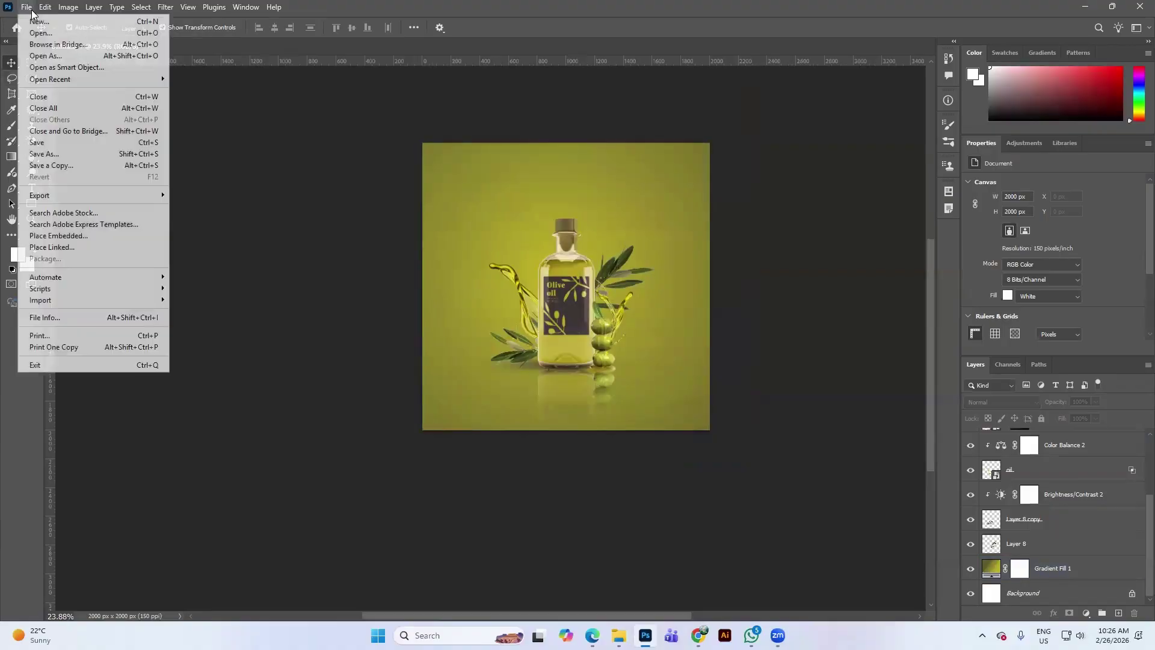
left_click(58, 236)
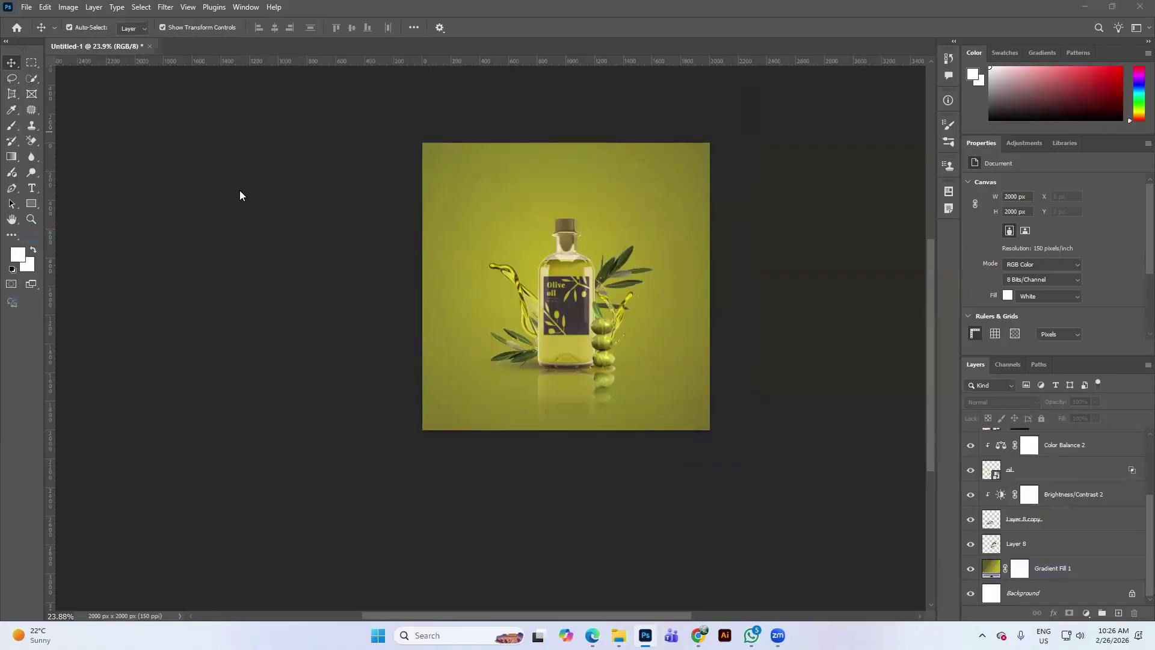
left_click(383, 108)
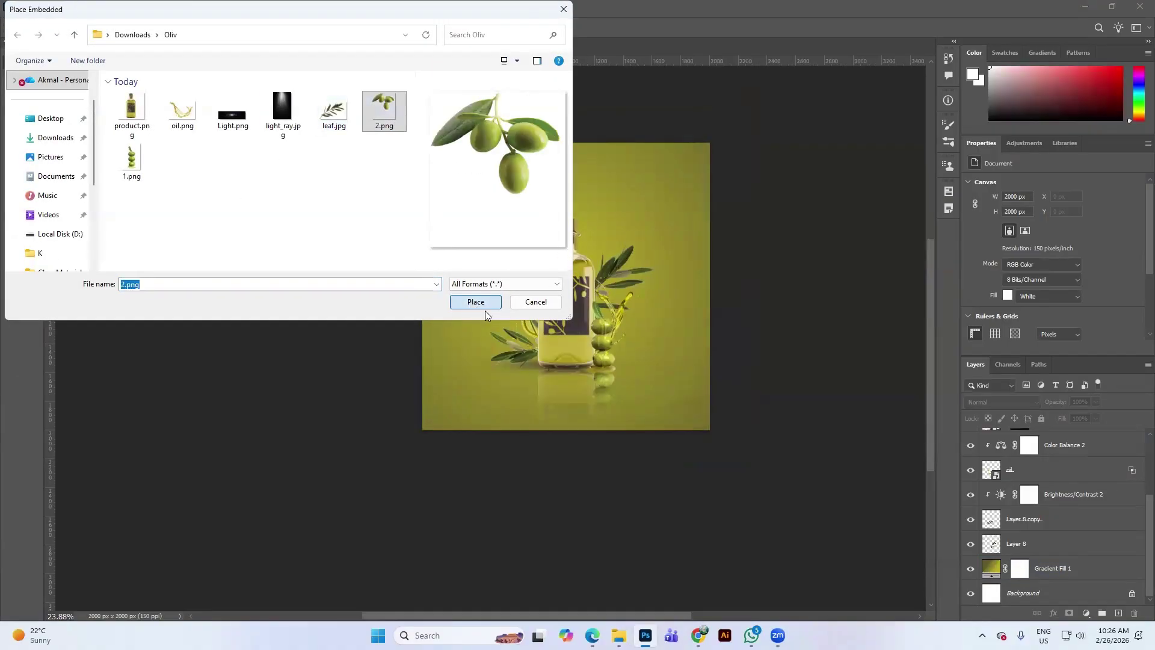
left_click(481, 302)
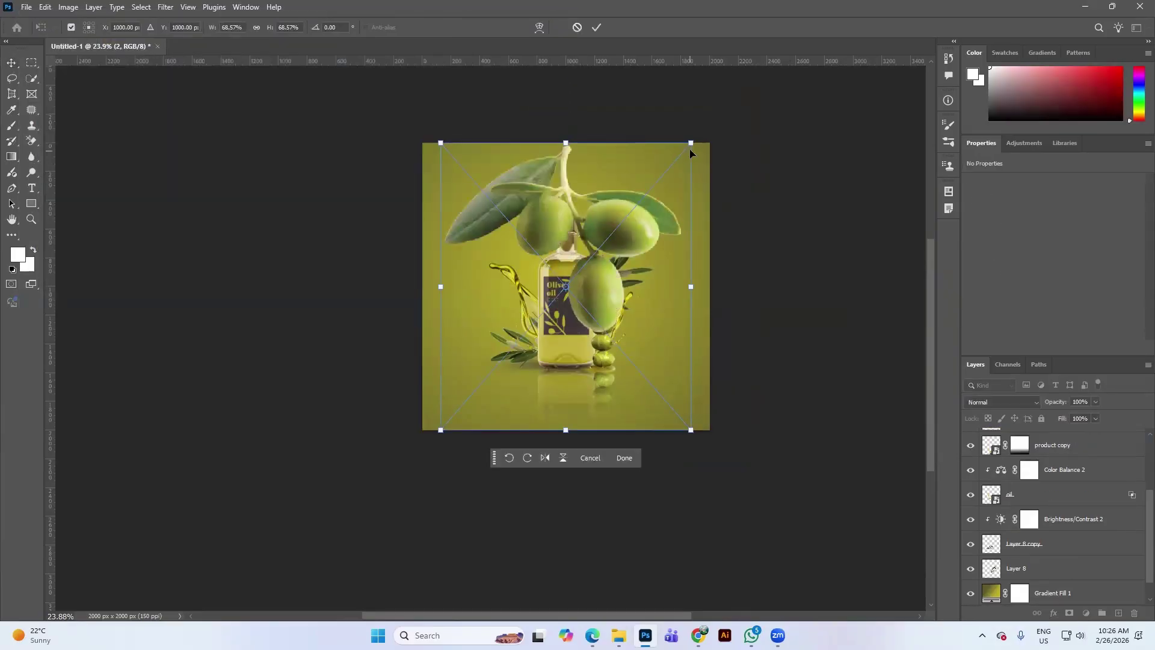
Step: Shrink the placed olive image, rotate it to about 175°, and move it to about X 1153 px, Y 243 px above the bottle's right side
left_click_drag(691, 143, 442, 446)
left_click_drag(506, 413, 688, 236)
left_click(597, 27)
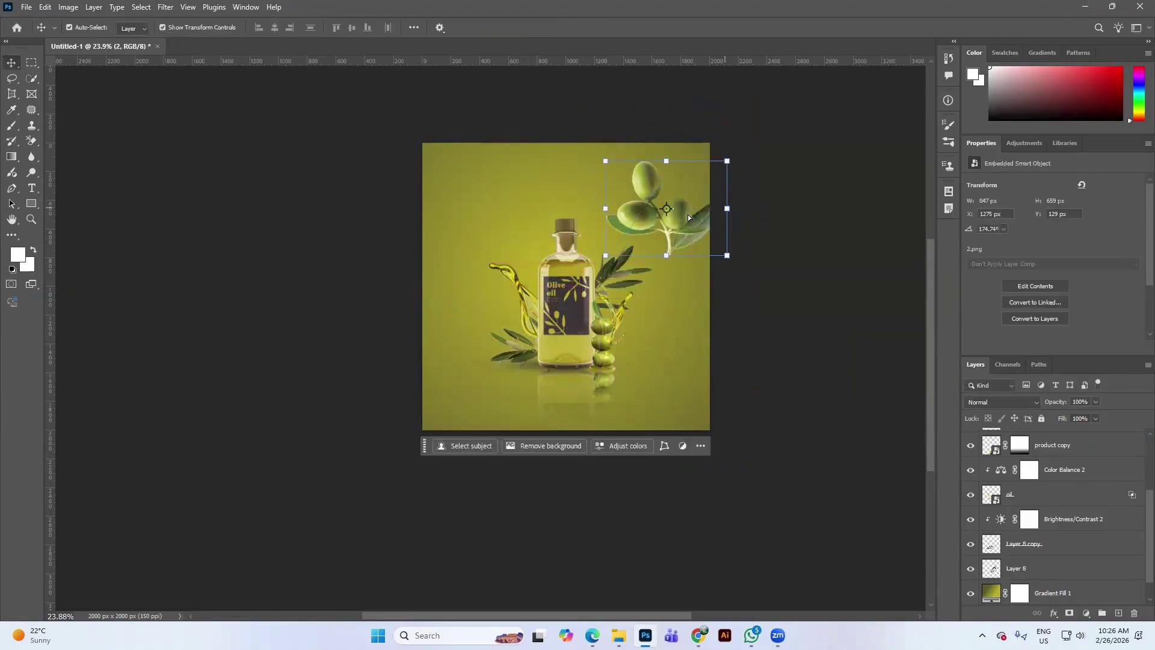
scroll(647, 243, "up", 3)
scroll(682, 219, "up", 1)
left_click_drag(655, 198, 622, 230)
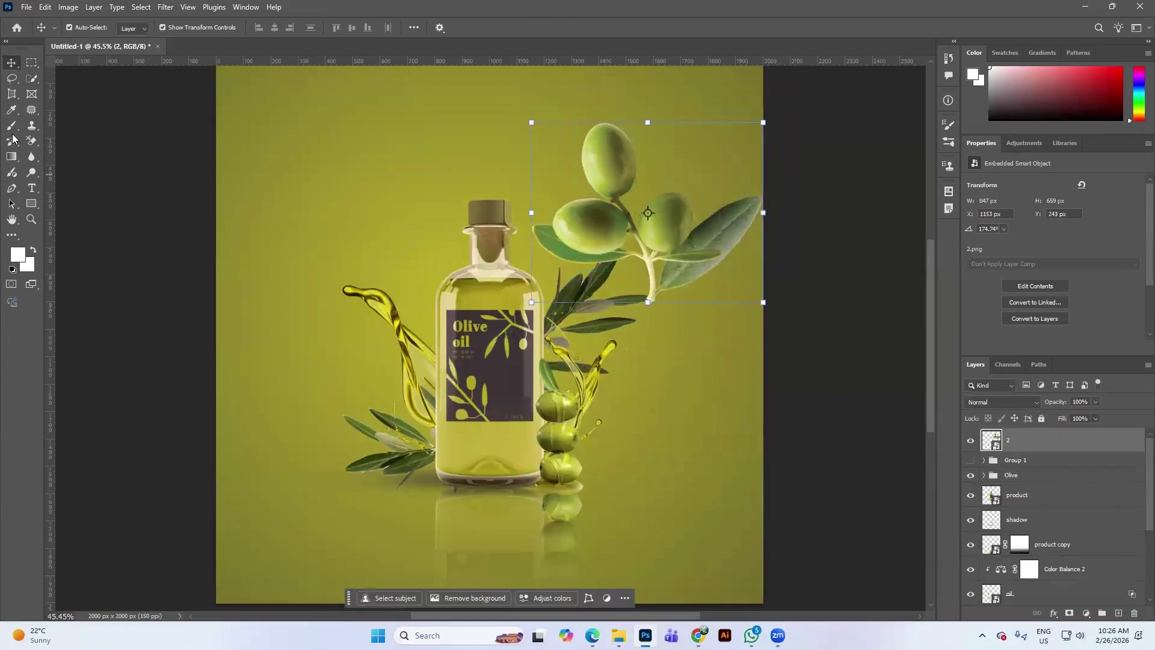
Step: Lasso the uppermost olive of the placed image, copy it to its own layer, and hide the source layer 2
left_click(14, 79)
scroll(535, 190, "up", 3)
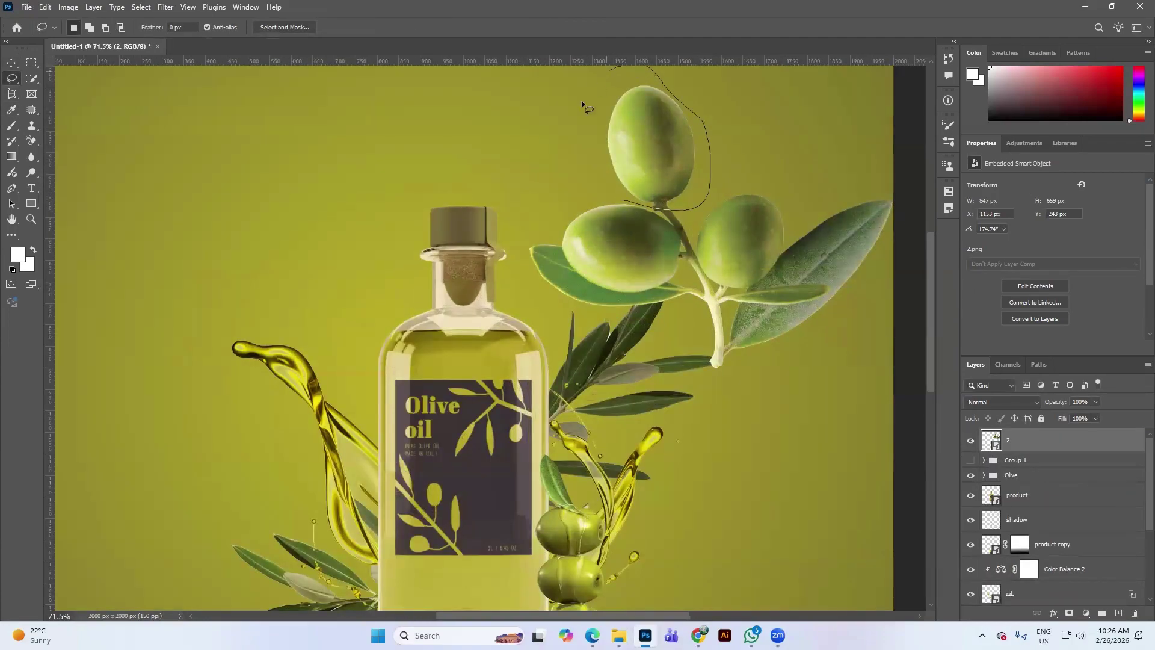
left_click_drag(623, 202, 626, 203)
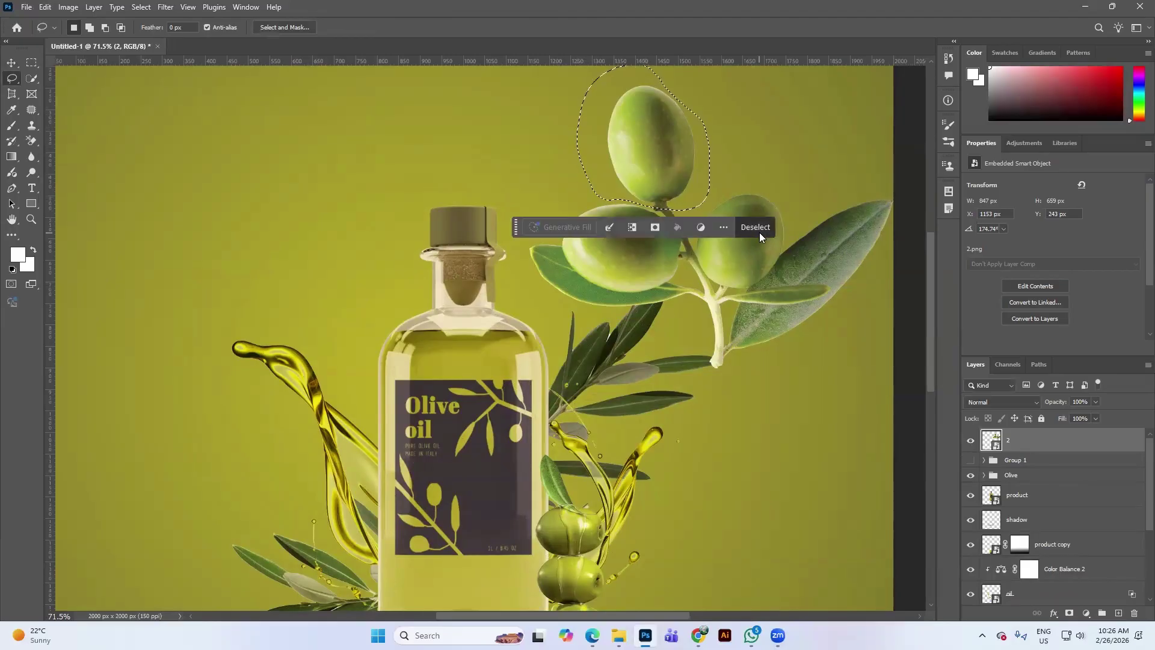
left_click(759, 232)
key("ctrl+j")
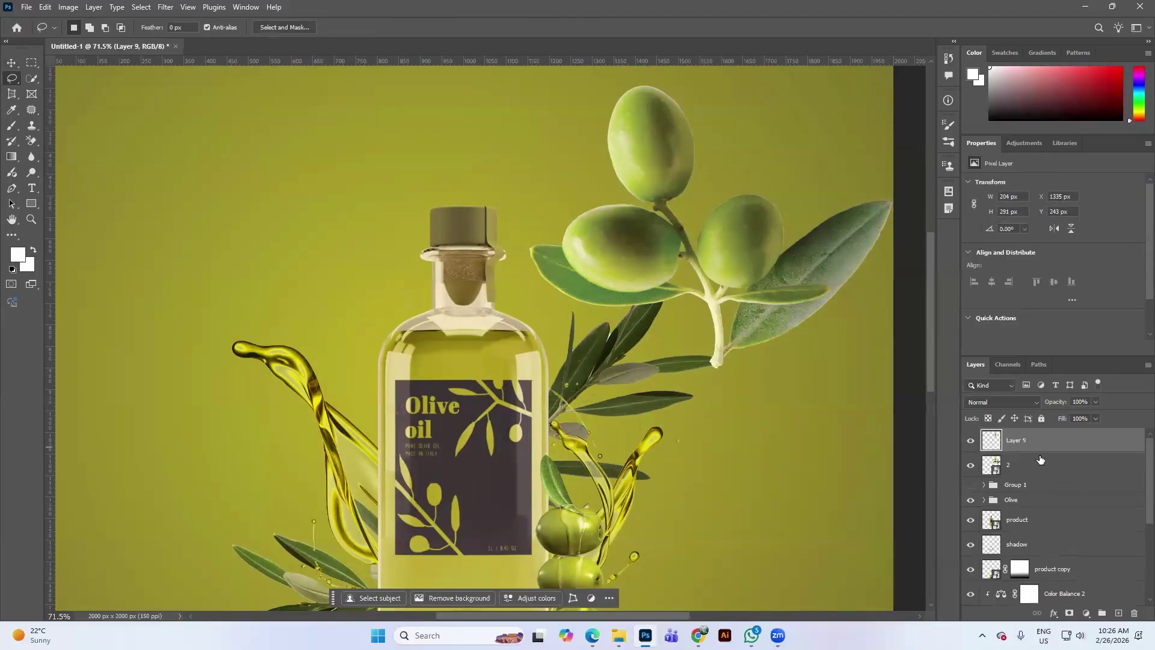
left_click(970, 466)
scroll(631, 244, "down", 5)
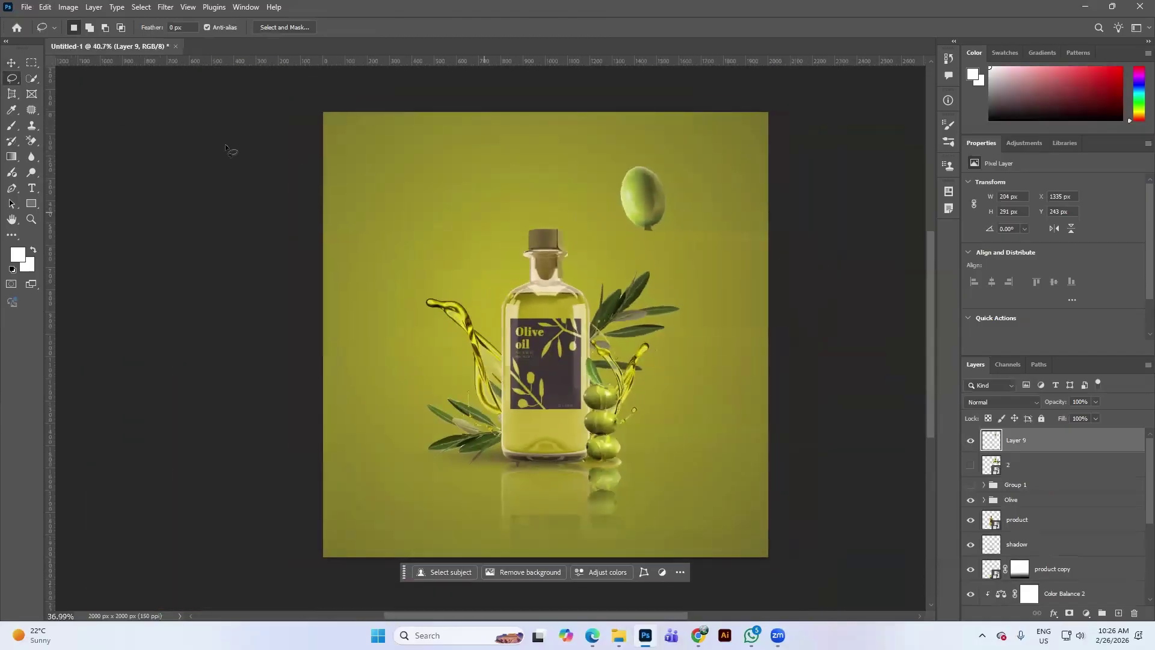
Step: Scale the single olive to about 136%, rotate it to about -133°, and place it in the poster's upper right corner
left_click(12, 63)
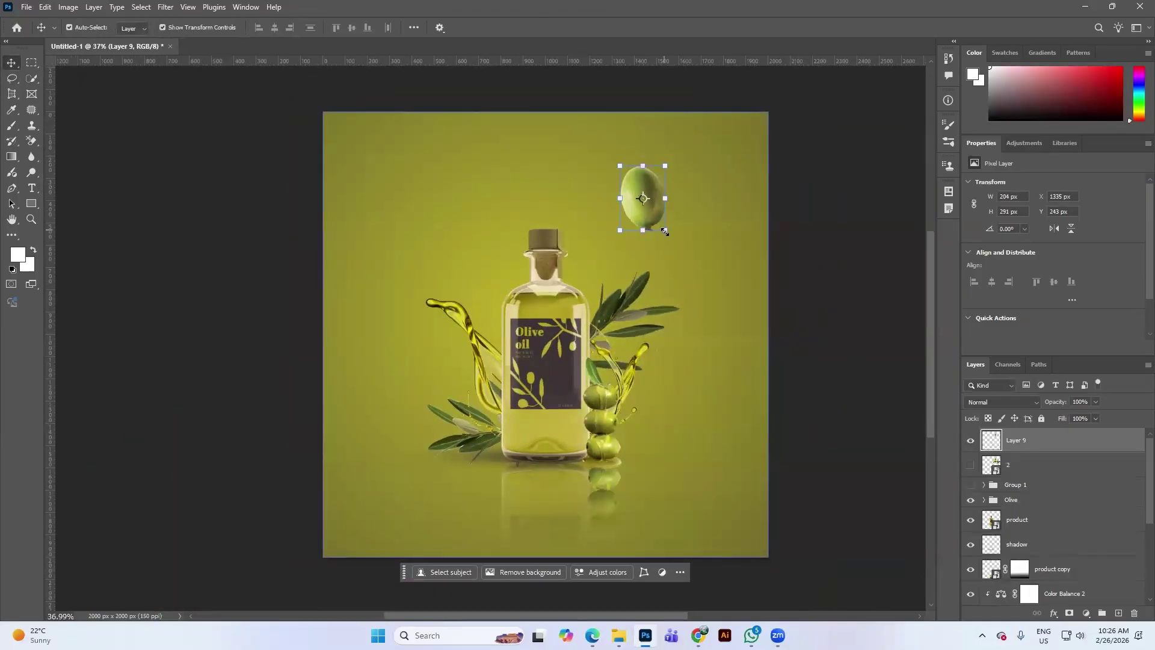
left_click_drag(665, 230, 694, 244)
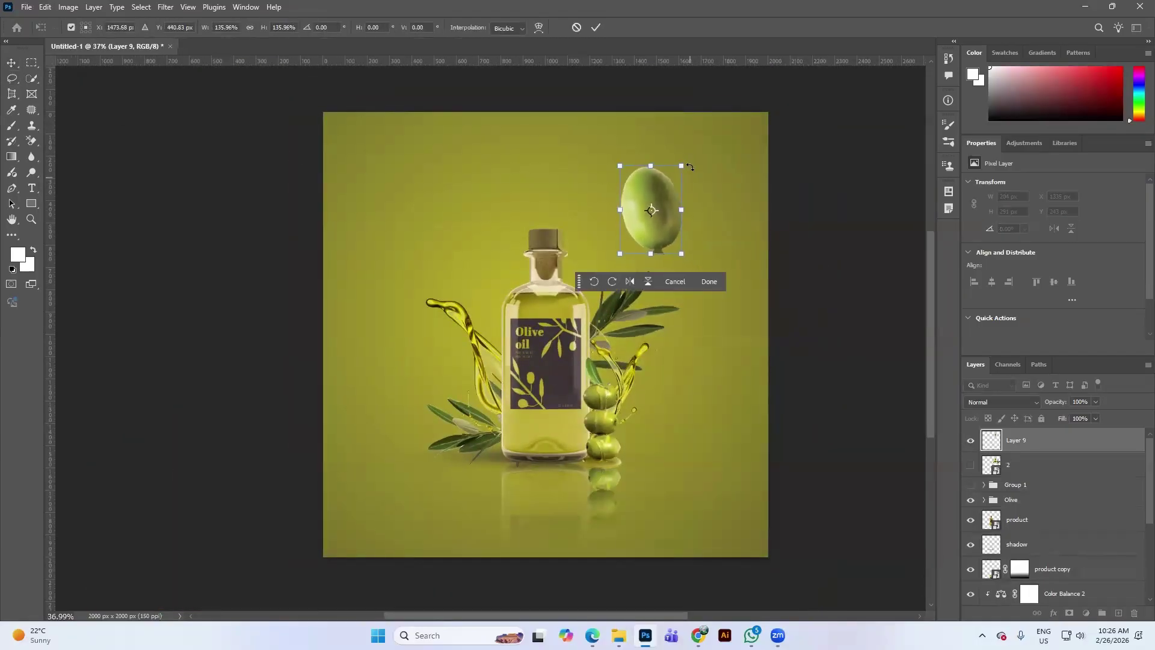
left_click_drag(690, 164, 493, 234)
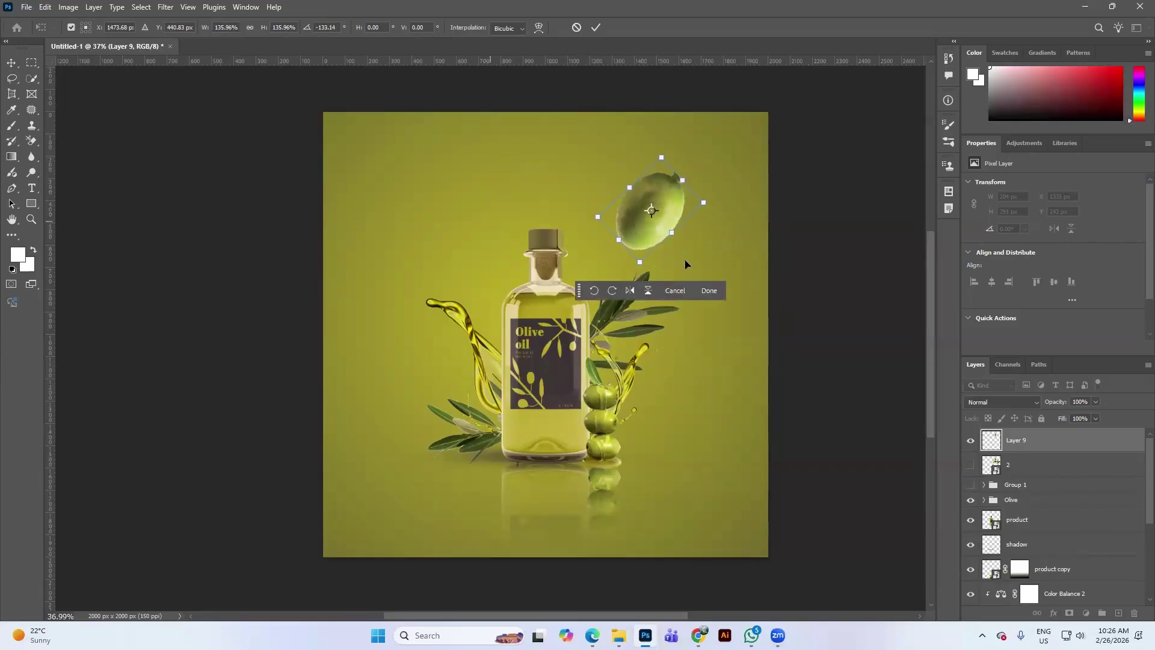
left_click_drag(626, 229, 438, 265)
left_click(597, 28)
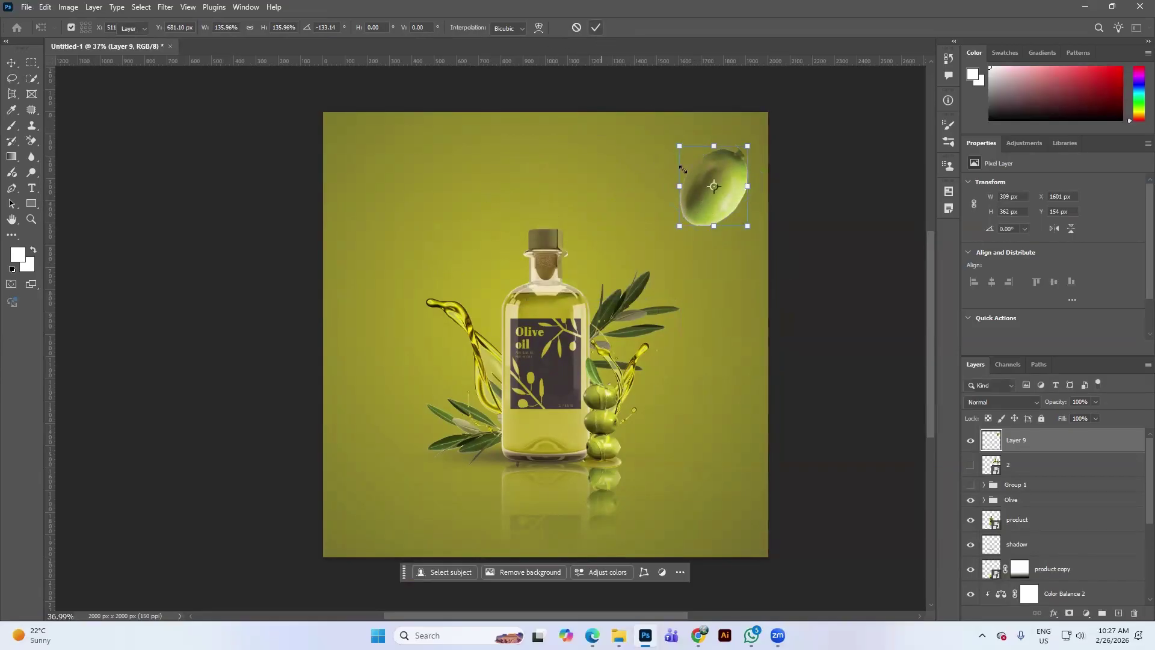
Step: Duplicate the olive to the poster's left side and lower right corner, and scale the upper right original to about 61%
left_click_drag(701, 211, 718, 481)
left_click(714, 196)
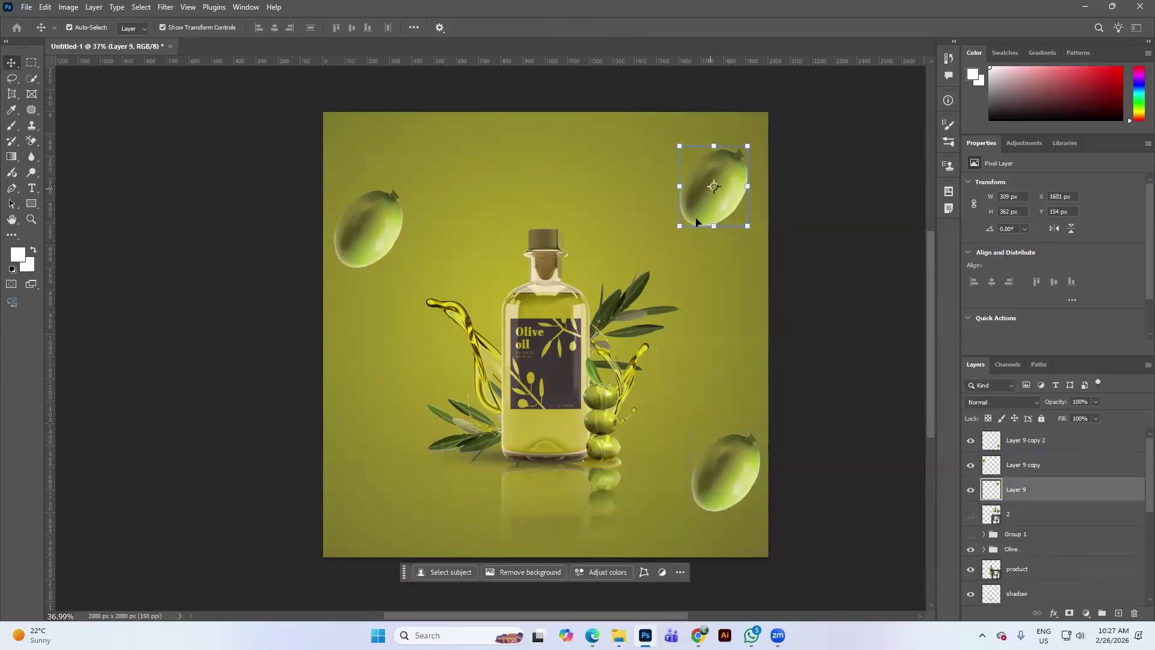
left_click_drag(682, 225, 708, 197)
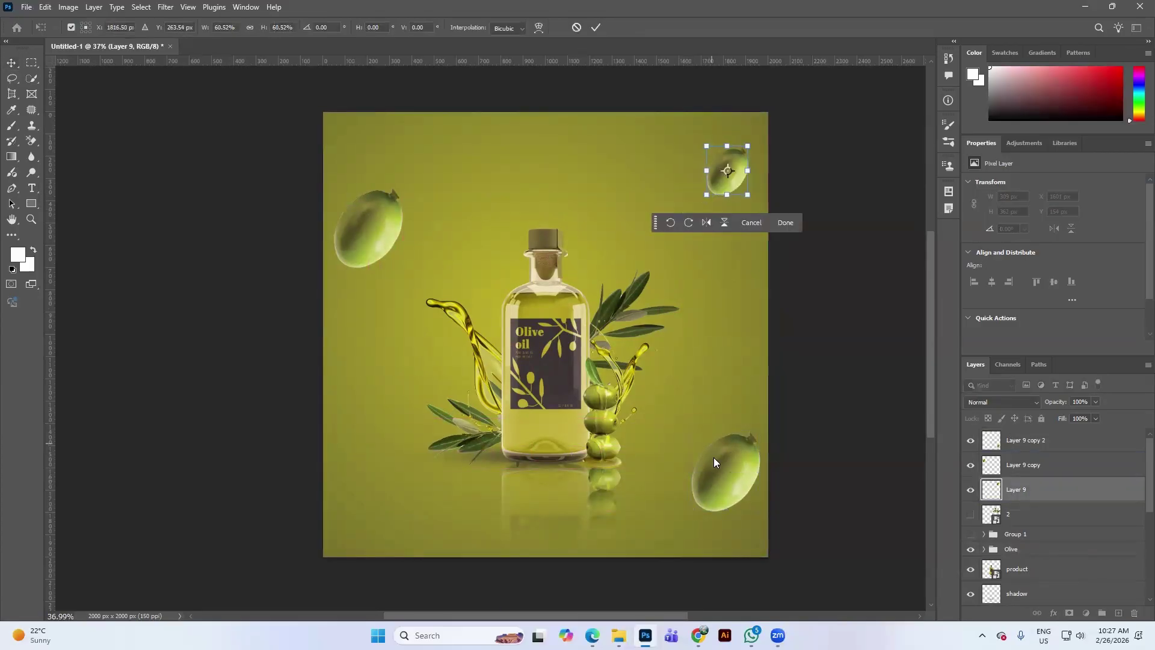
key("Return")
Step: Shift the lower right olive to about X 1601 px, Y 1446 px and scale the left olive to about 73%
left_click_drag(720, 467, 717, 471)
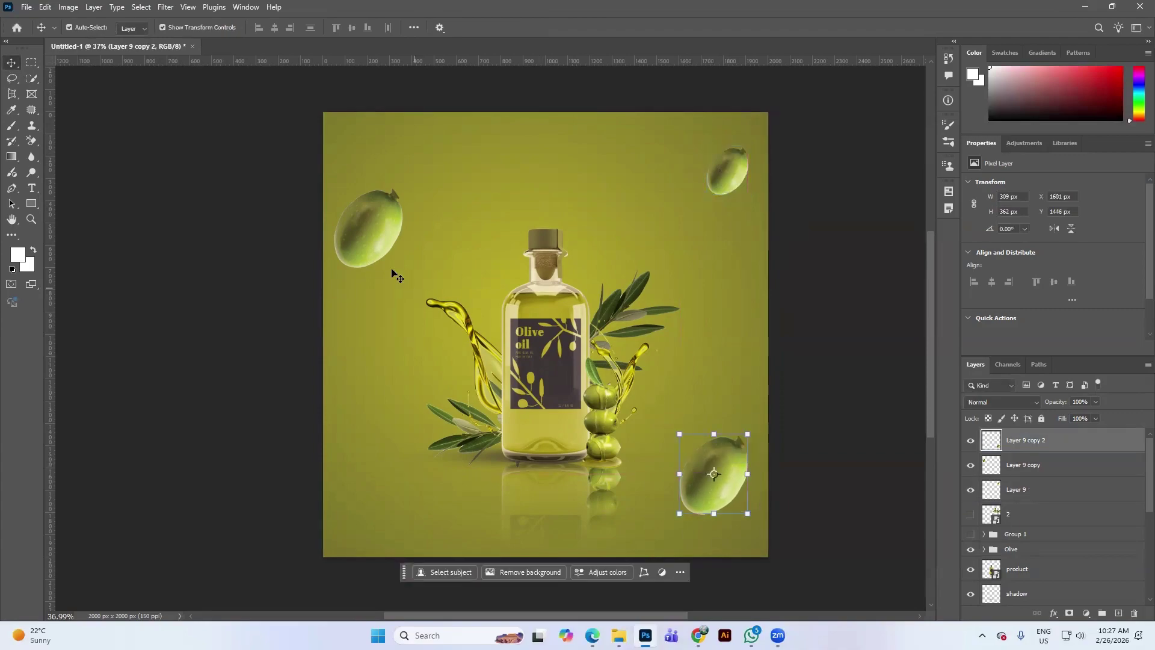
left_click(386, 250)
left_click_drag(402, 187, 381, 262)
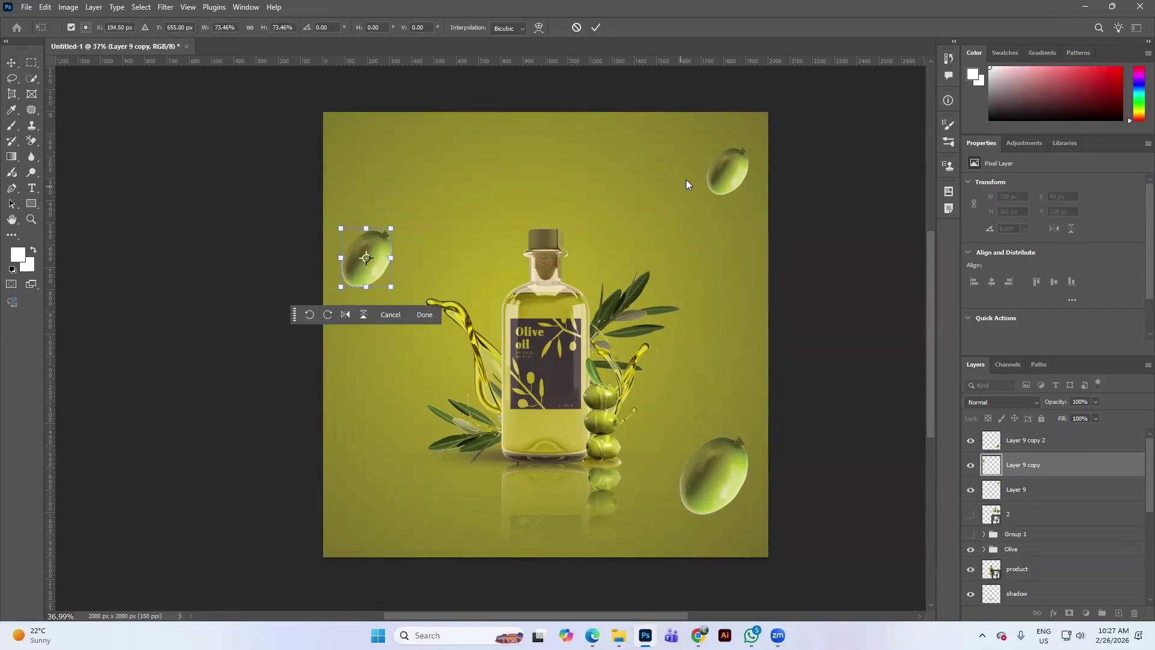
left_click(596, 26)
Step: Select all three floating olive layers and convert them into one Smart Object
left_click(738, 185, "shift")
left_click(745, 461, "shift")
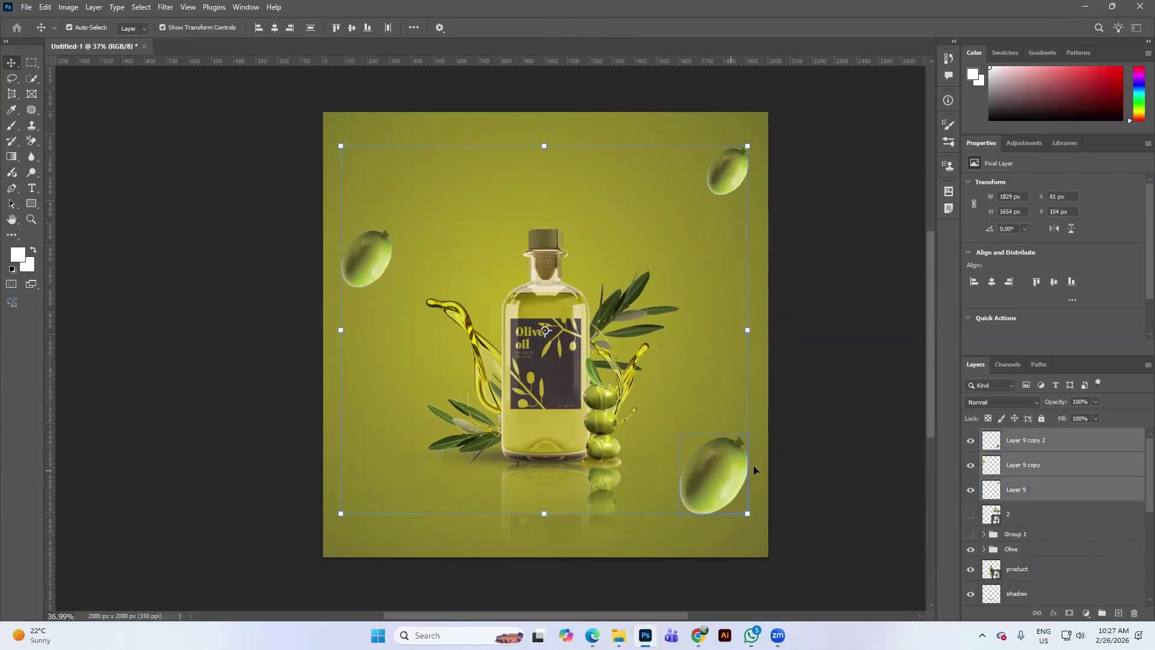
right_click(1079, 489)
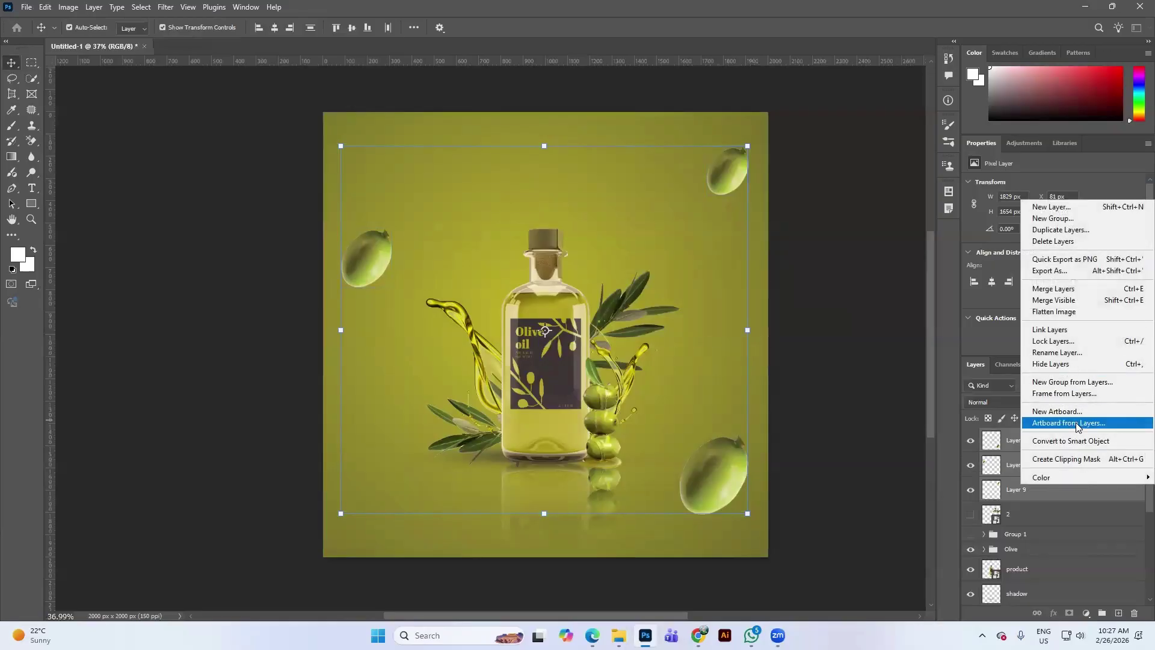
left_click(1076, 446)
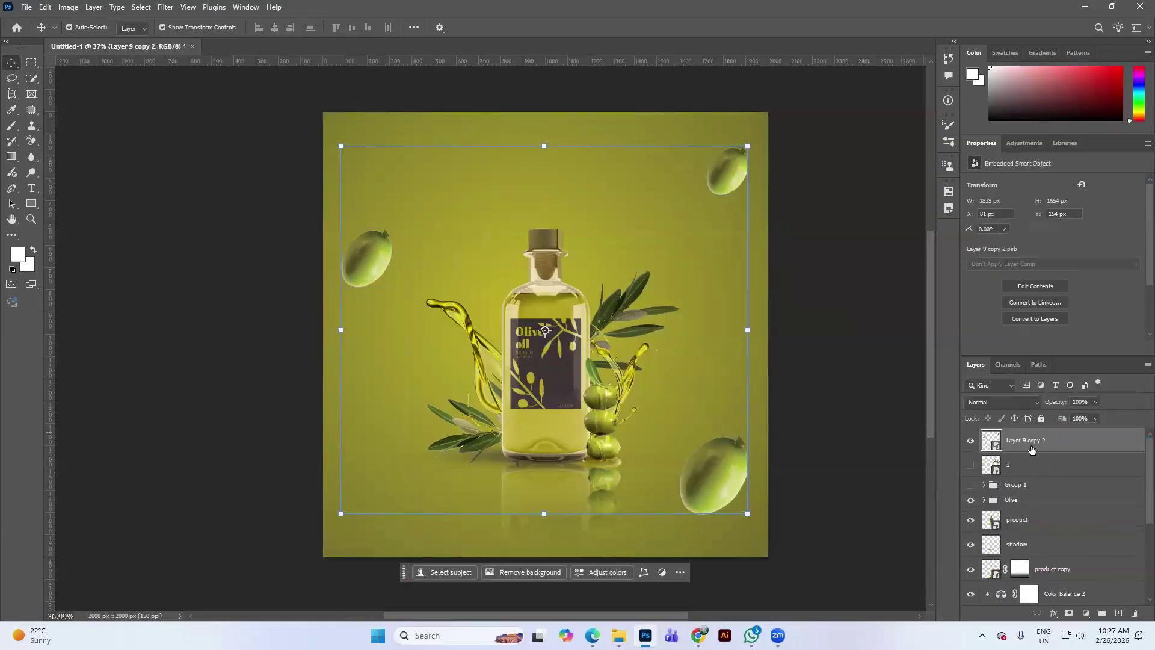
Step: Apply a Motion Blur at 0° with a distance of 43 pixels to the floating olives Smart Object
left_click(168, 7)
mouse_move(217, 168)
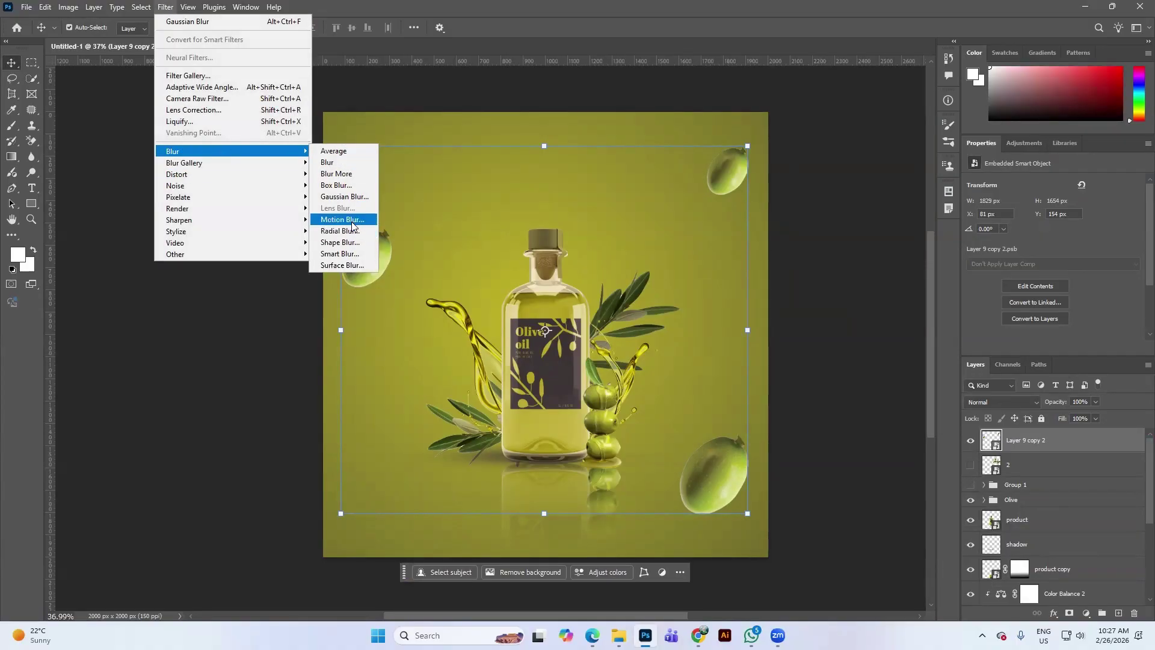
left_click(342, 220)
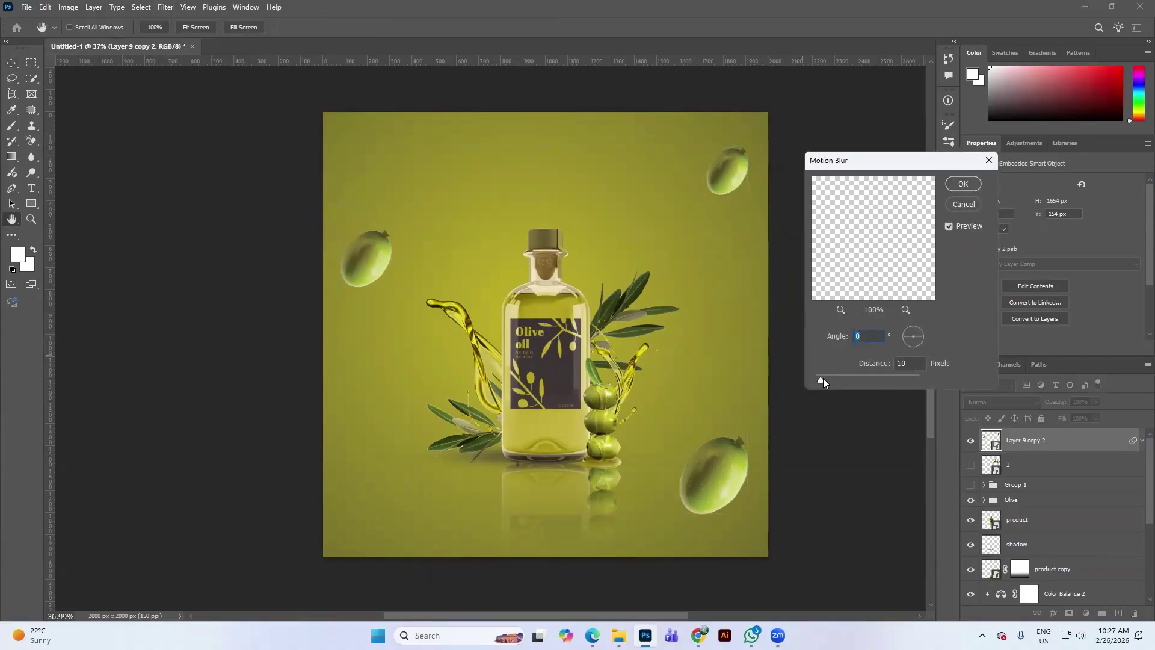
left_click_drag(823, 378, 839, 378)
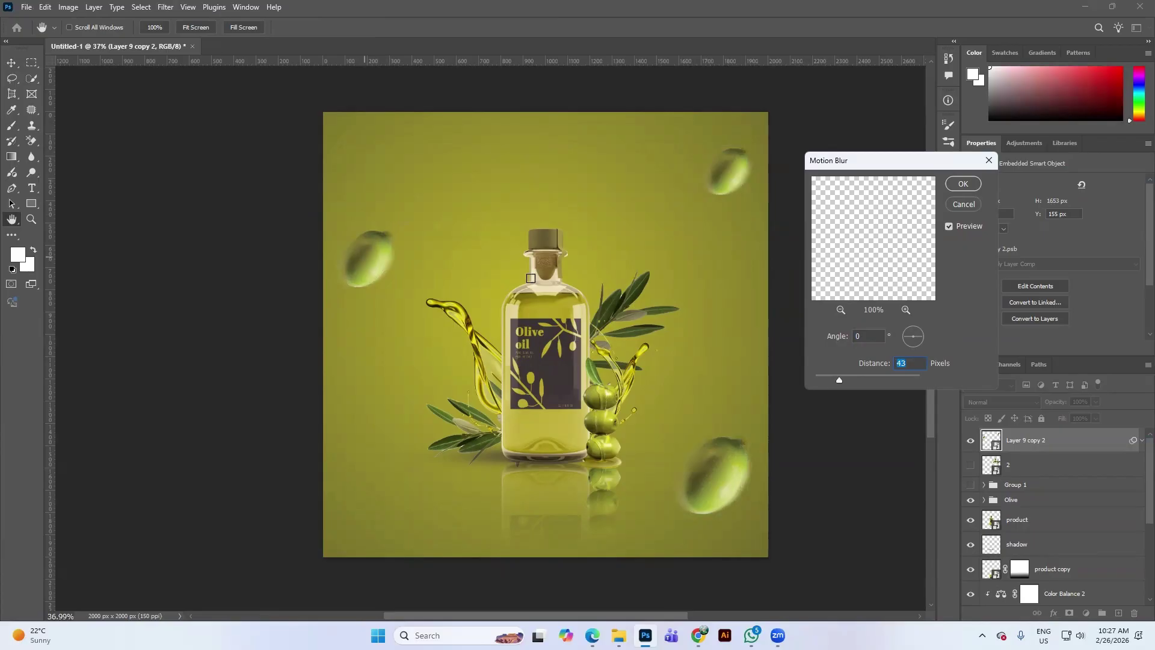
left_click(962, 184)
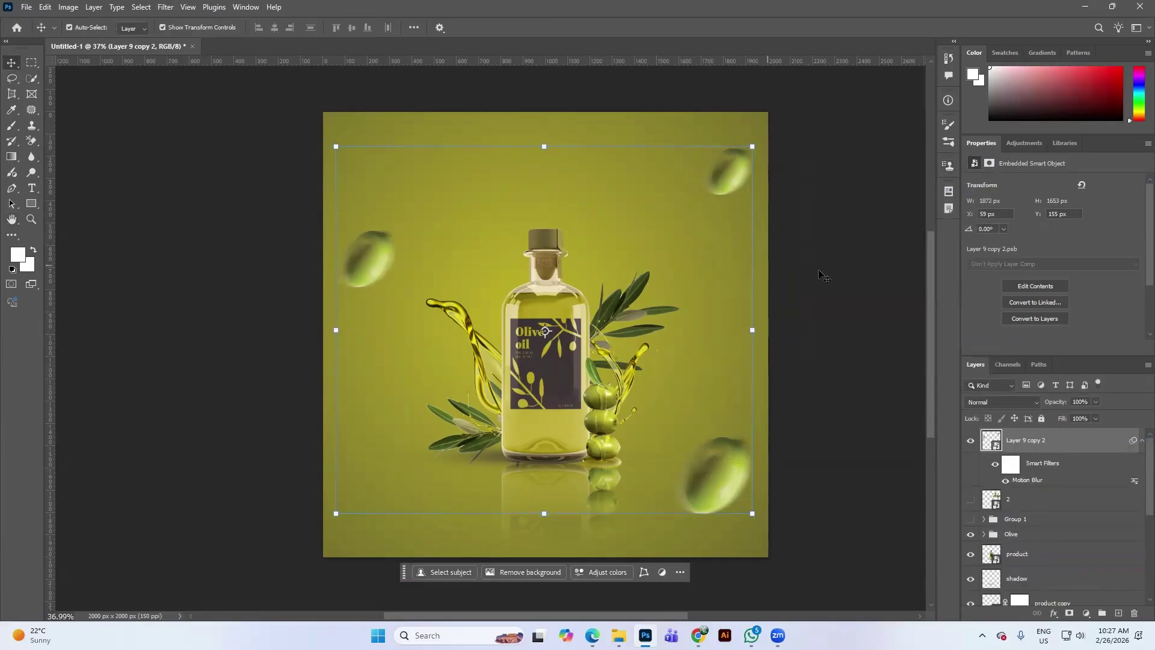
left_click(820, 272)
Step: Duplicate the lower olive branch into the poster's upper left corner, rotated to about -117° and scaled to about 88%
left_click(467, 439)
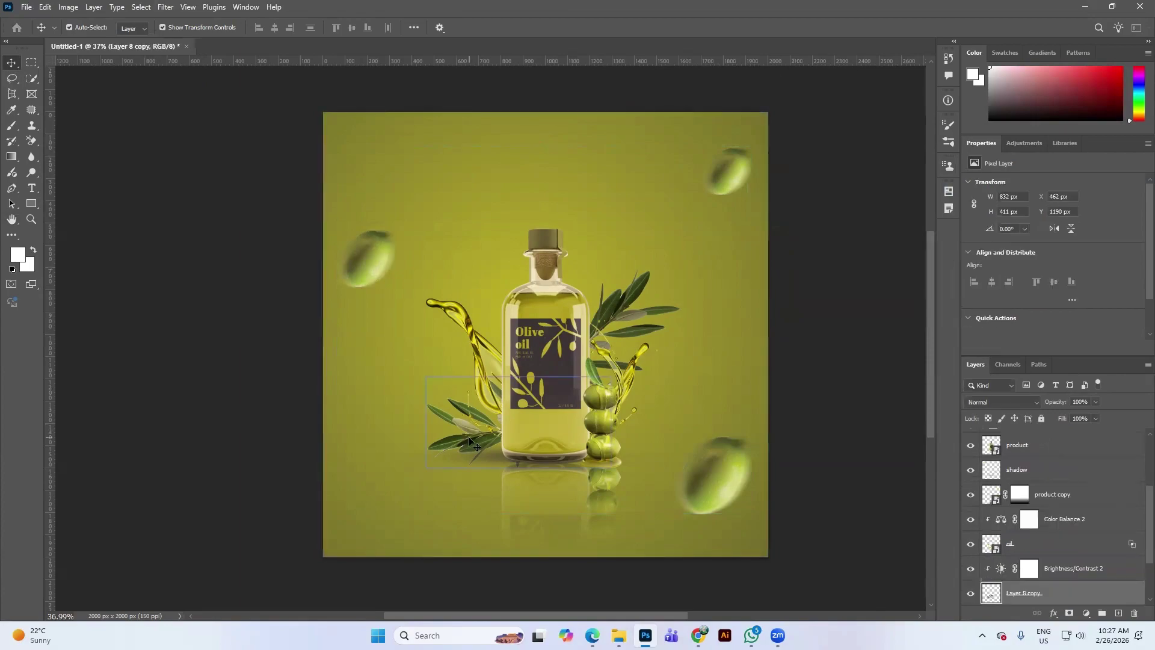
left_click_drag(468, 440, 438, 144)
key("ctrl+t")
left_click_drag(577, 130, 340, 84)
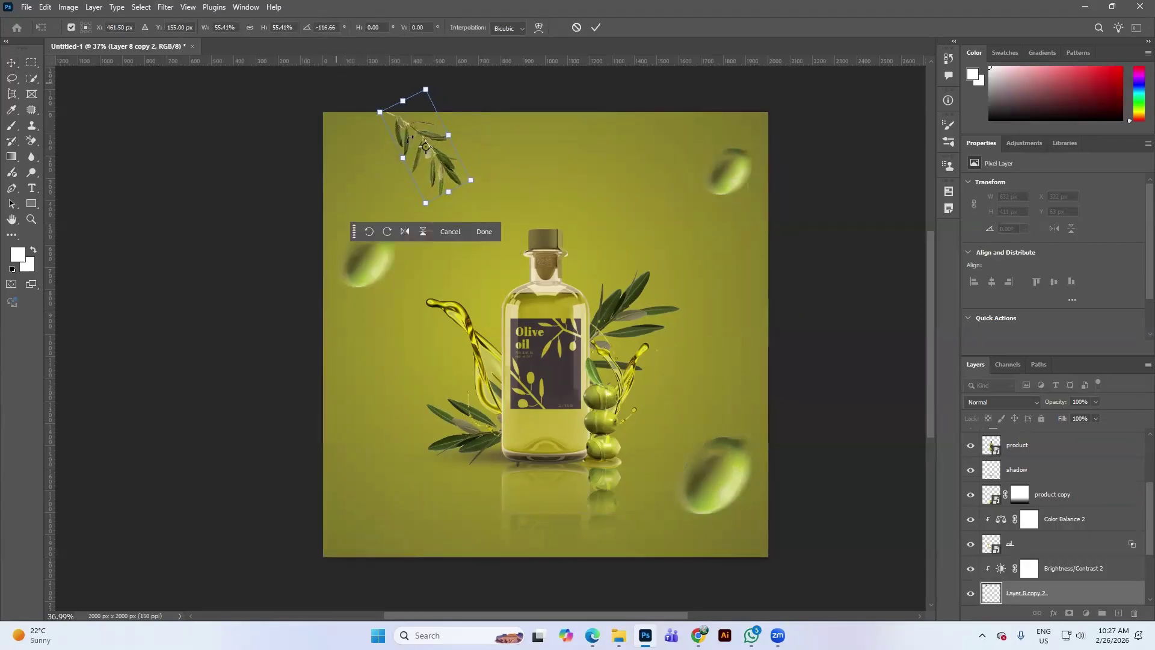
left_click_drag(451, 176, 402, 269)
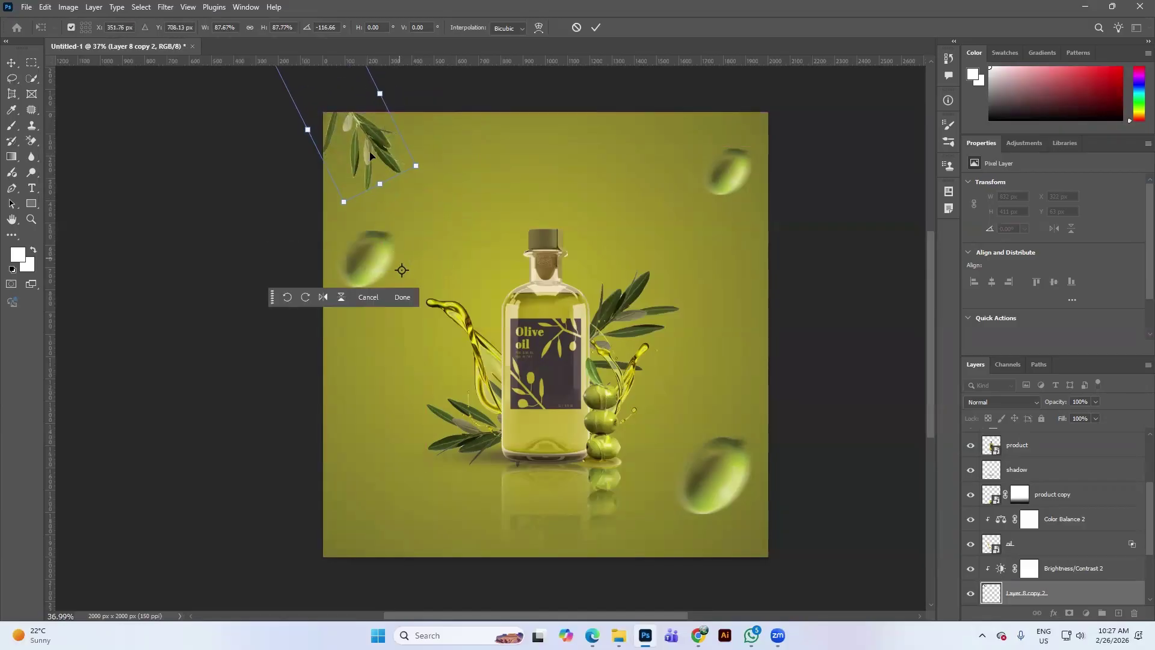
left_click(596, 27)
Step: Duplicate the upper left branch to the poster's right edge and rotate the copy 90°
left_click_drag(383, 181, 806, 344)
key("ctrl+t")
left_click_drag(849, 255, 905, 442)
left_click_drag(777, 337, 778, 320)
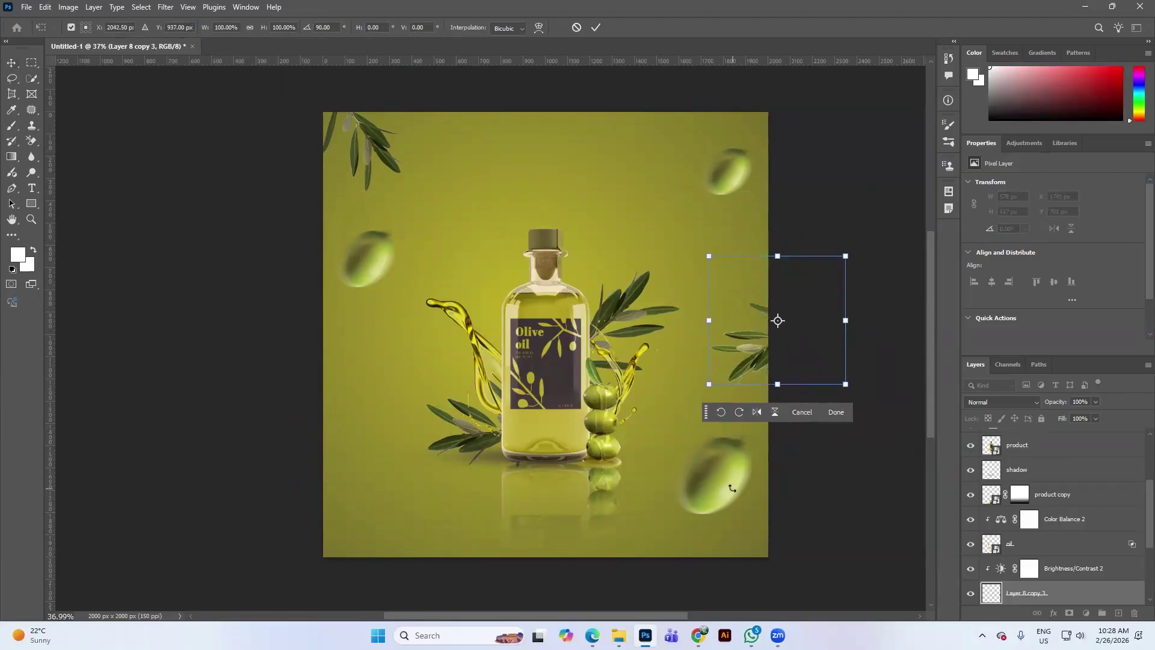
left_click(595, 28)
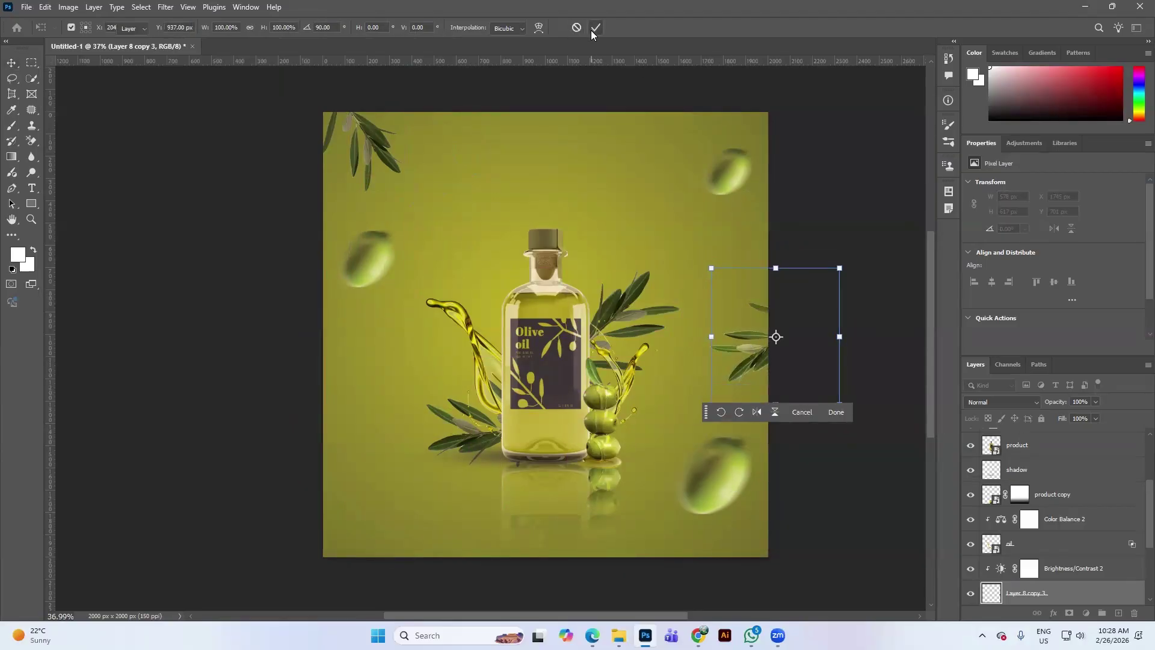
Step: In the floating olives Smart Object's contents, move the lower right olive to about X 1224 px, Y 1238 px, and save back to the poster
left_click(732, 467)
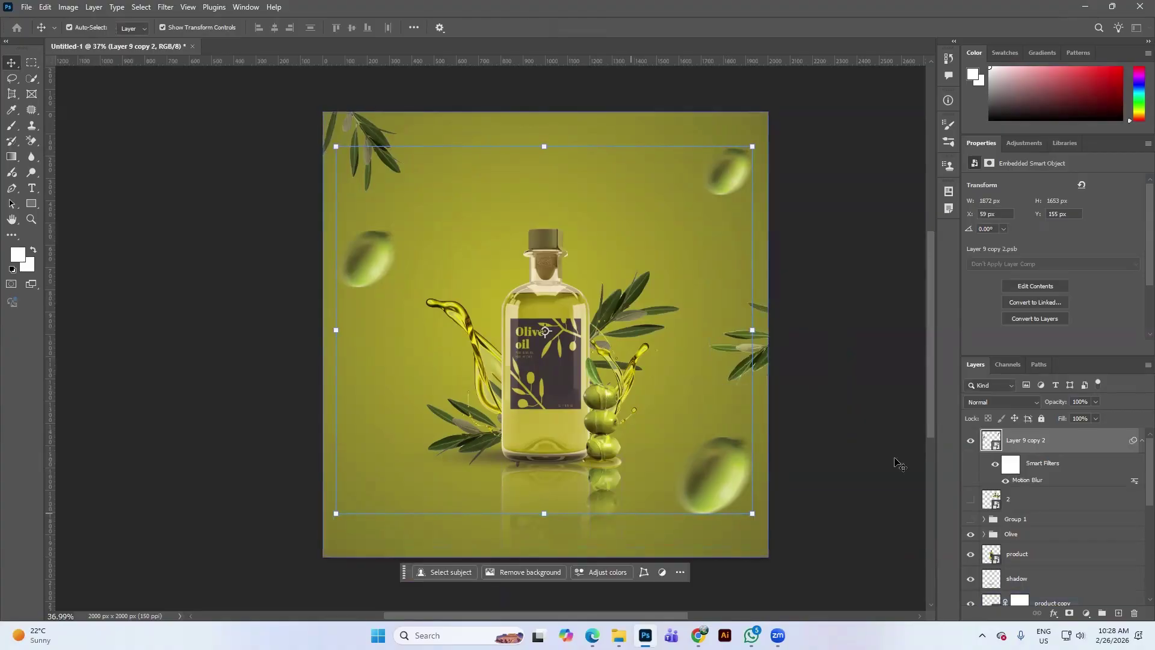
double_click(992, 442)
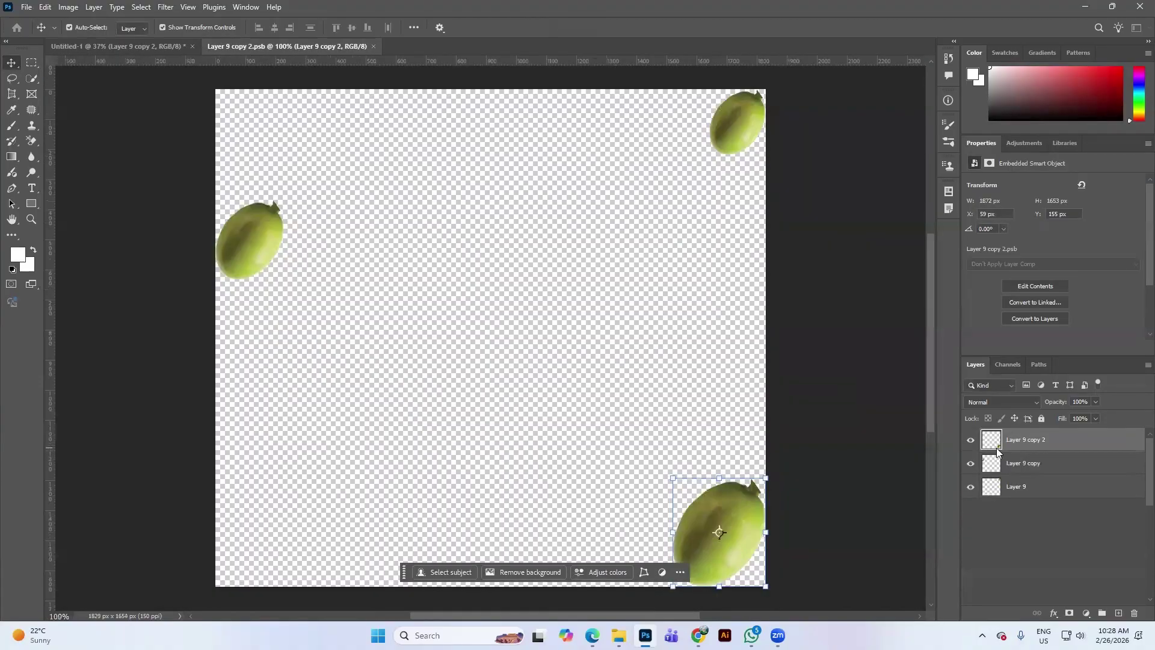
left_click_drag(734, 542, 646, 526)
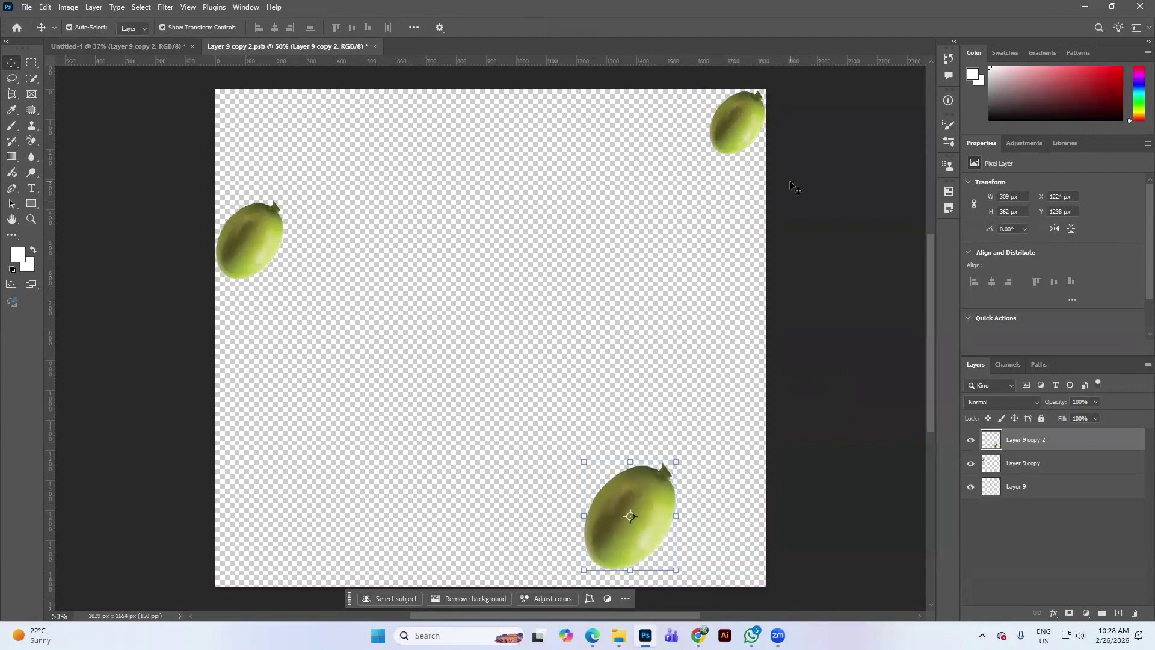
key("ctrl+s")
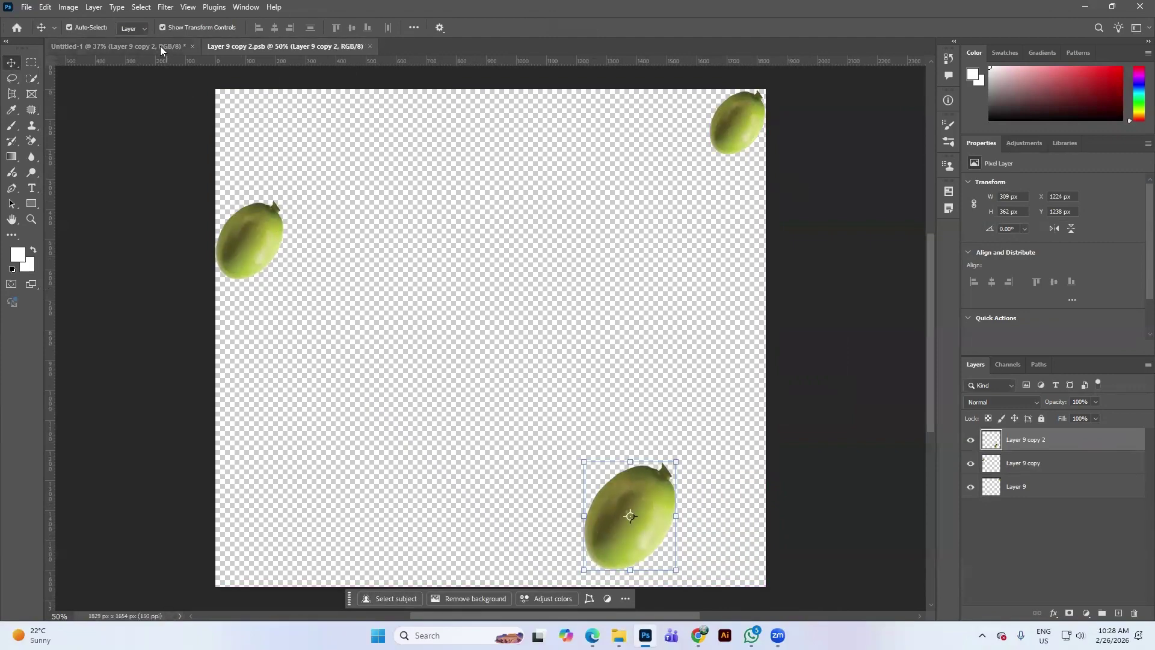
left_click(160, 47)
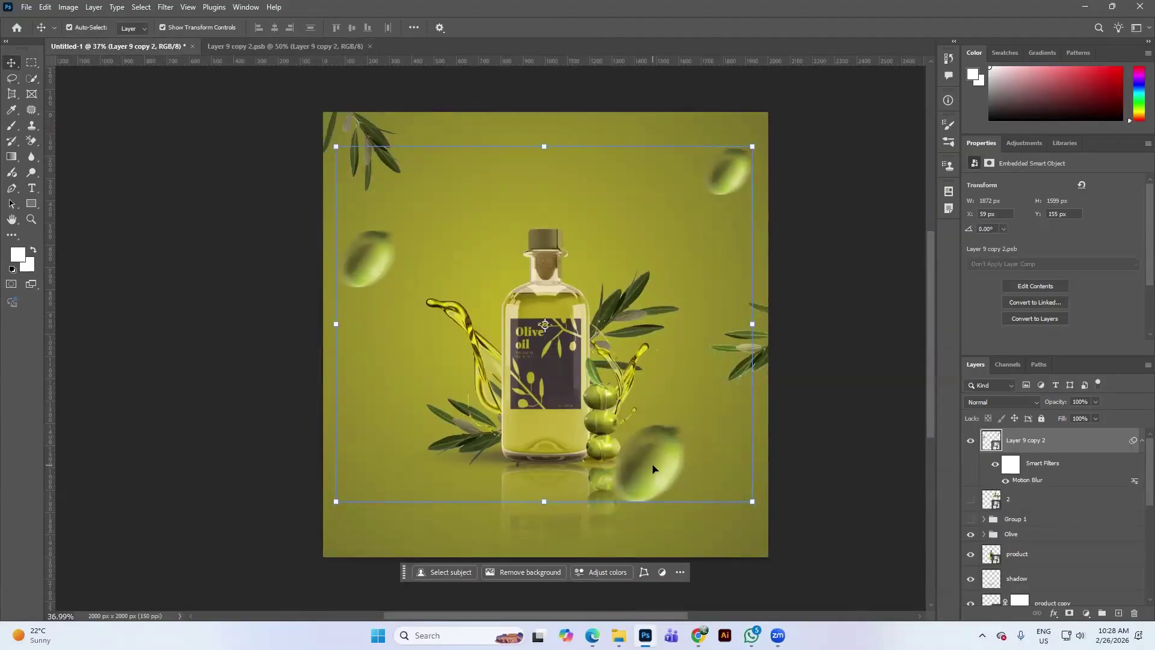
Step: Shift the right-edge branch to about X 1663 px, Y 946 px, and convert it and the upper left branch into one Smart Object
left_click(831, 355)
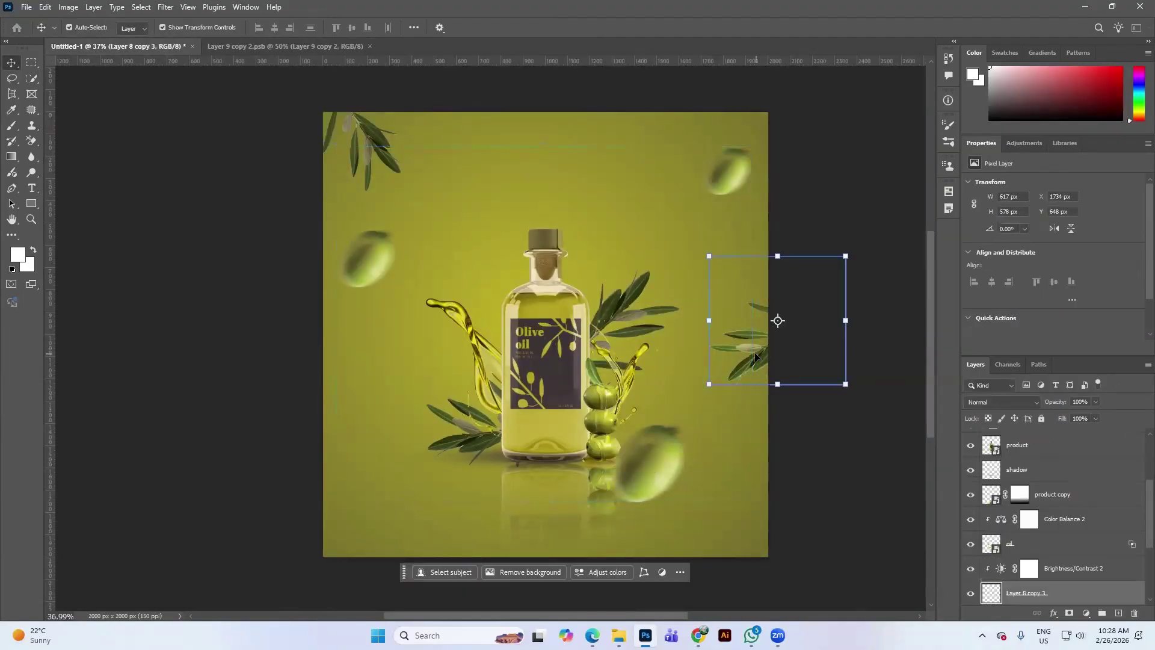
left_click_drag(759, 360, 739, 395)
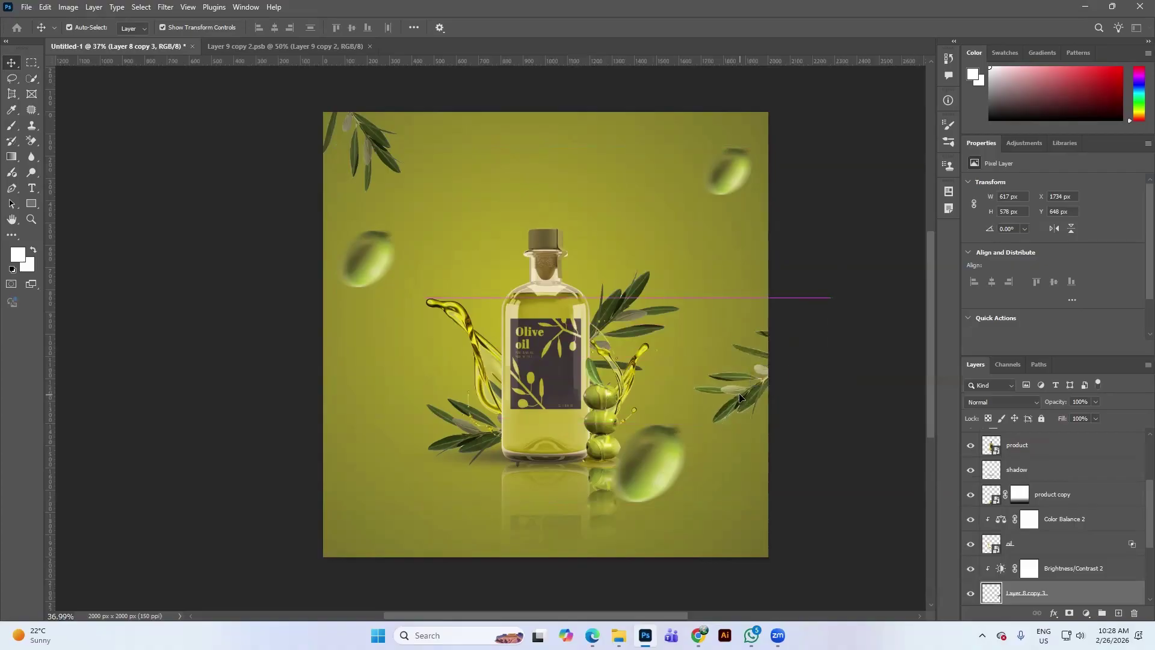
left_click(361, 155, "shift")
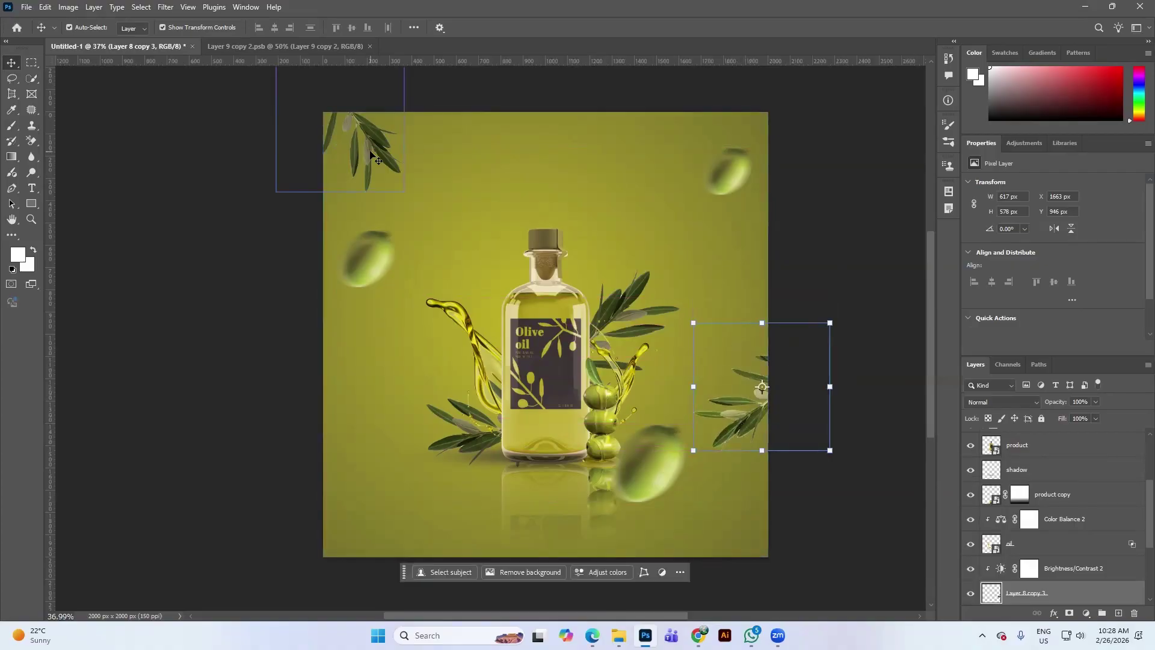
left_click(164, 7)
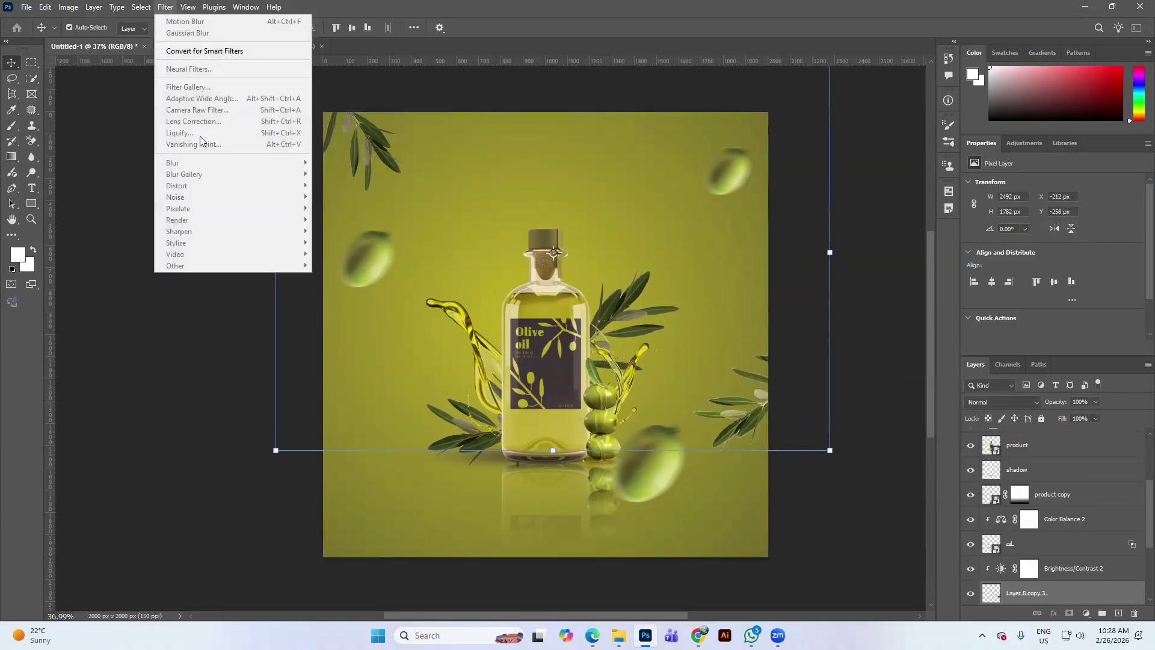
left_click(1115, 602)
right_click(1115, 602)
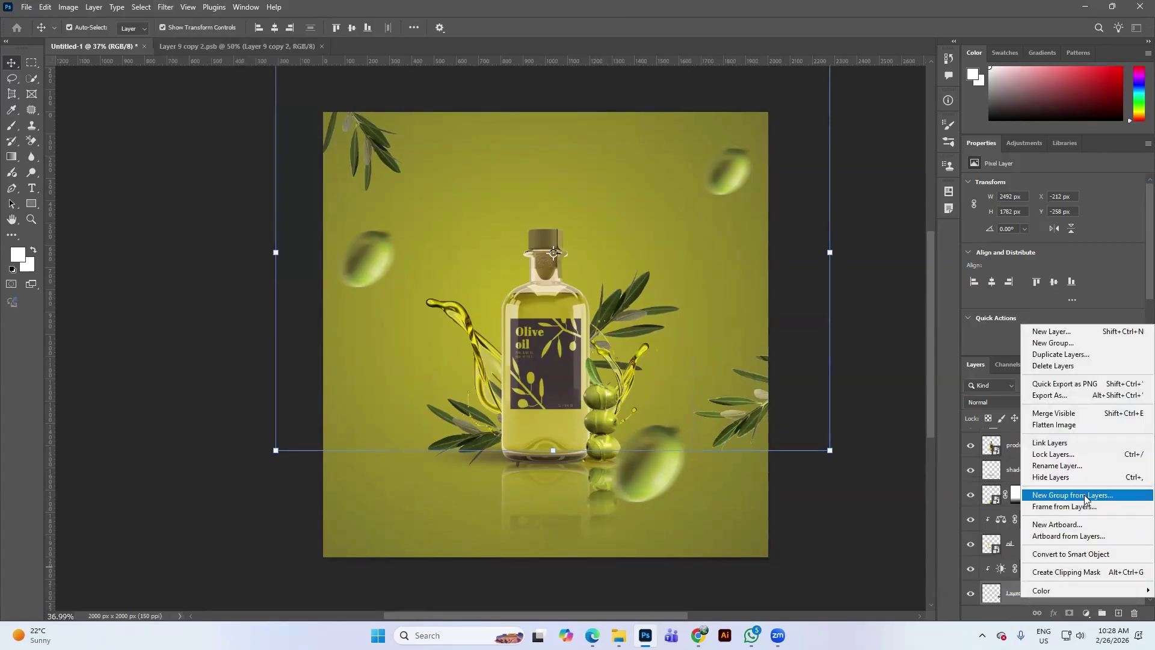
left_click(1081, 554)
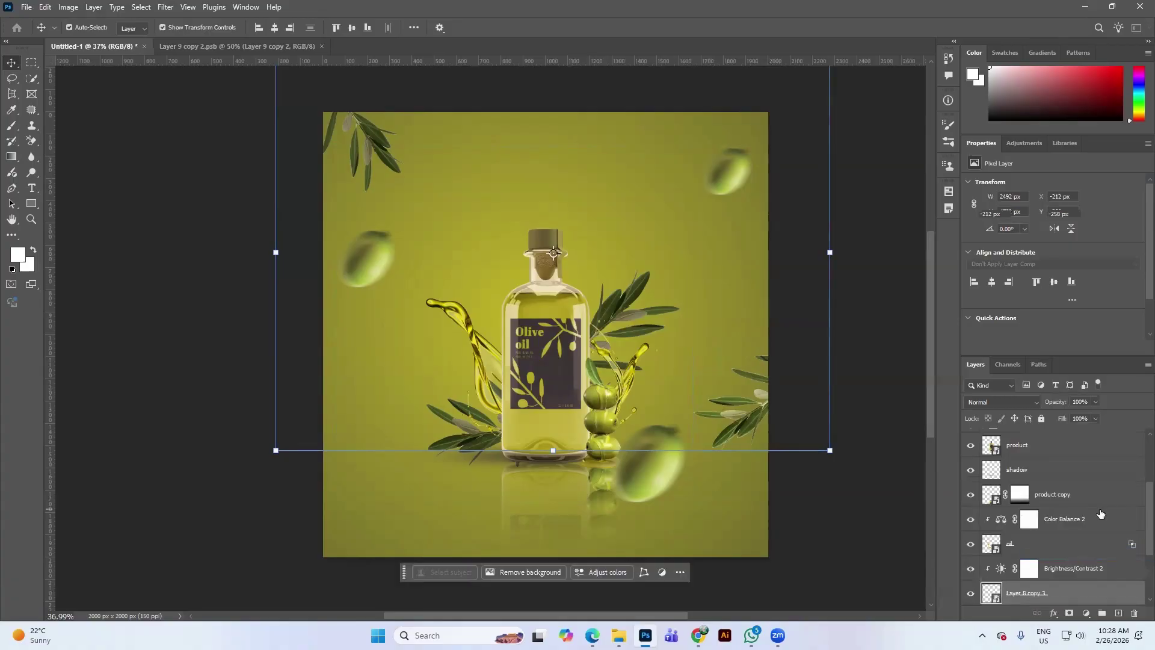
Step: Apply a Motion Blur at 0° with a distance of 32 pixels to the branches Smart Object
left_click(166, 7)
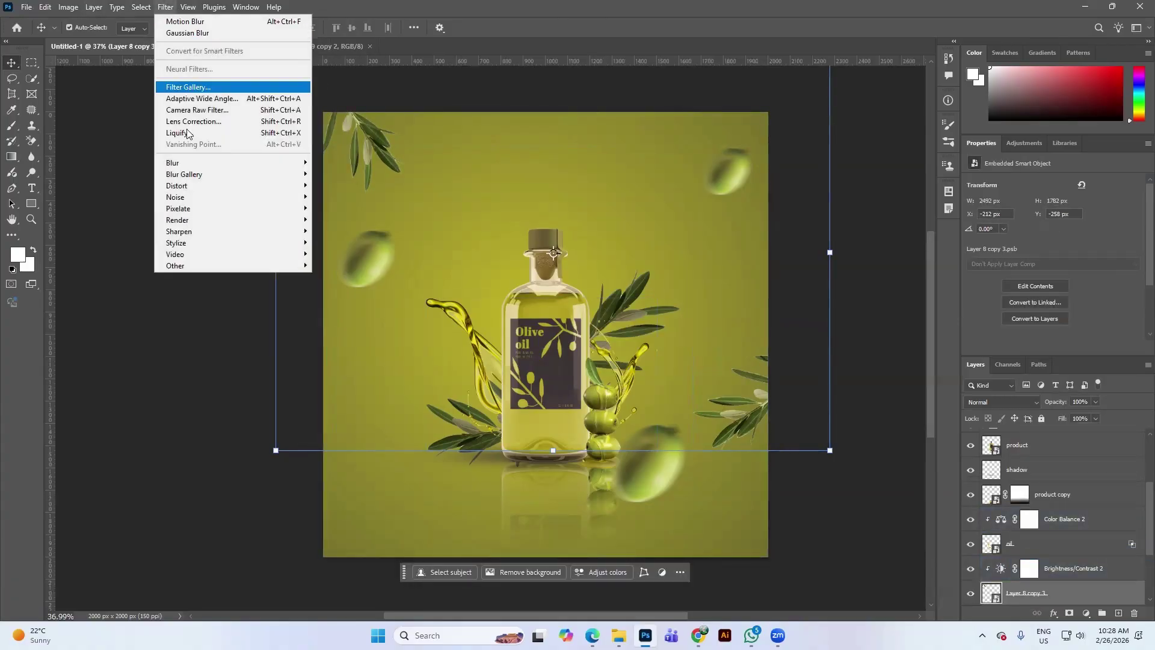
mouse_move(241, 163)
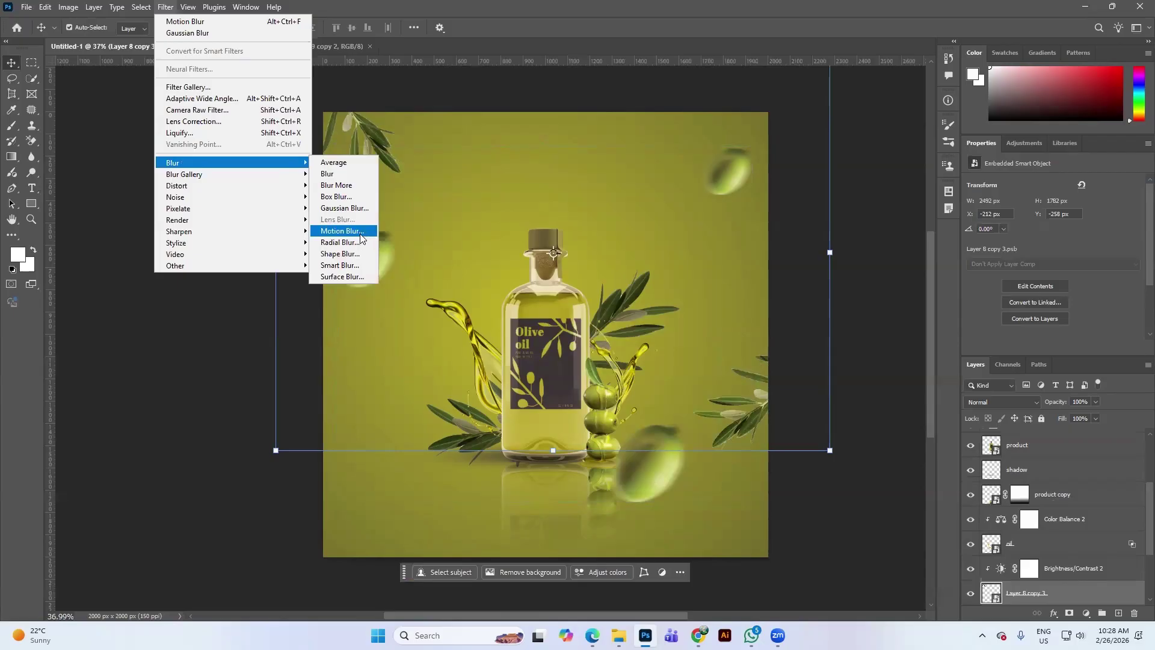
left_click(342, 231)
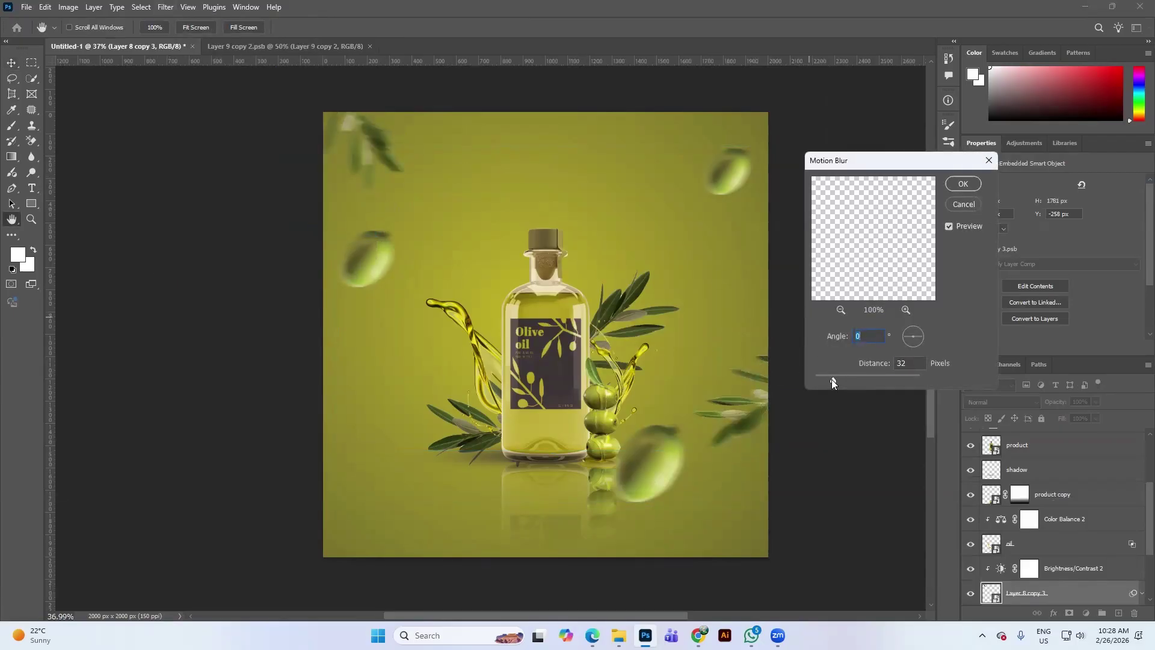
left_click(964, 184)
key("v")
left_click(834, 270)
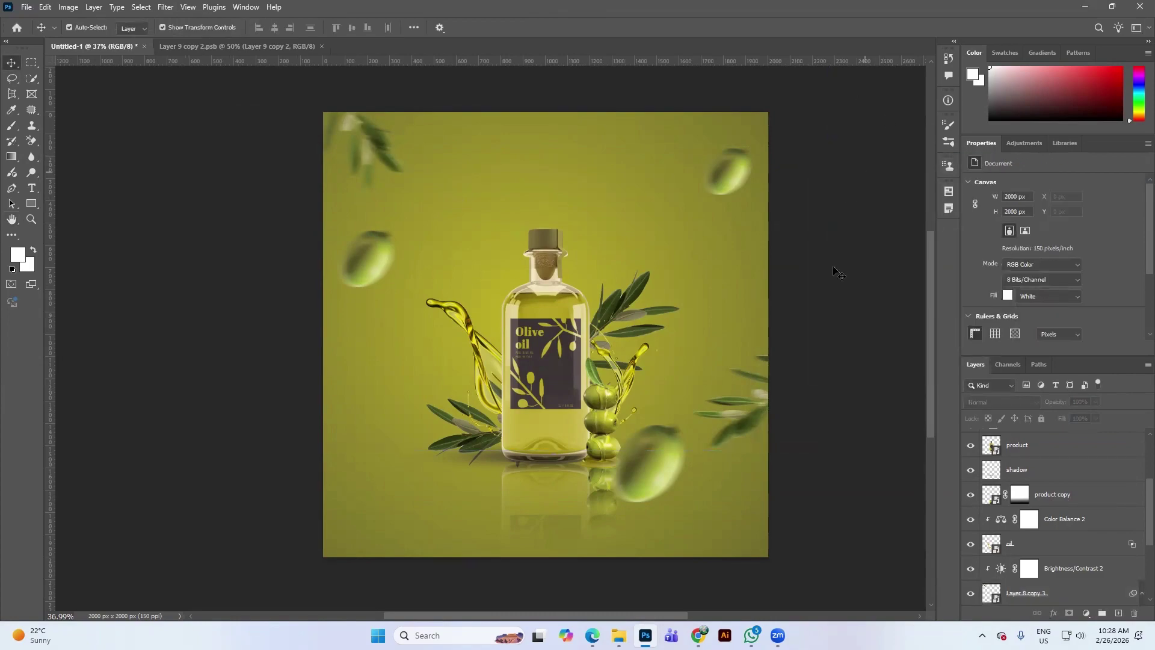
Step: In the olives Smart Object, scale the lower right olive to about 81%, place it near X 1324 px, Y 1314 px, and save
left_click(666, 476)
double_click(996, 447)
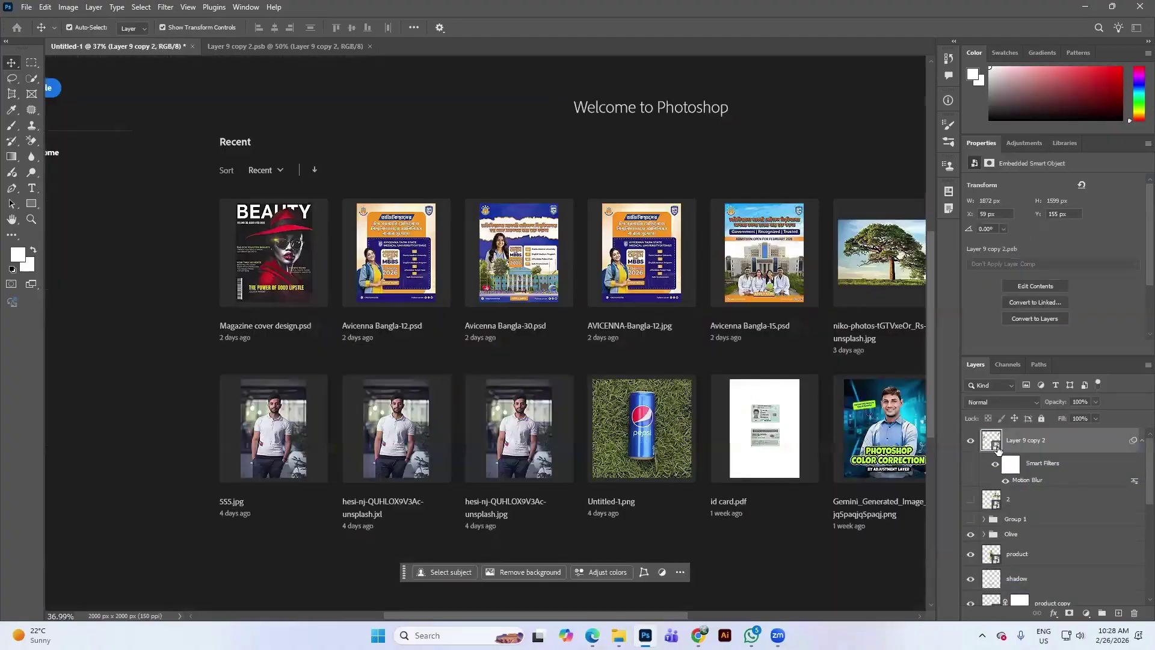
left_click_drag(652, 514, 656, 531)
scroll(659, 488, "down", 3)
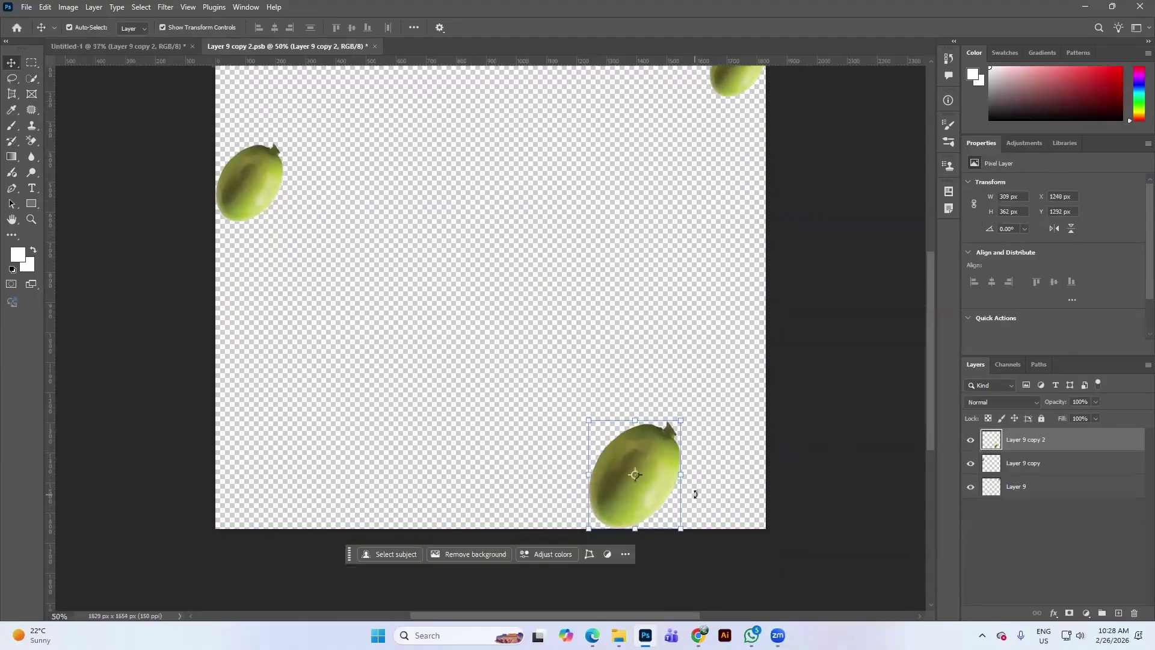
left_click_drag(589, 401, 607, 422)
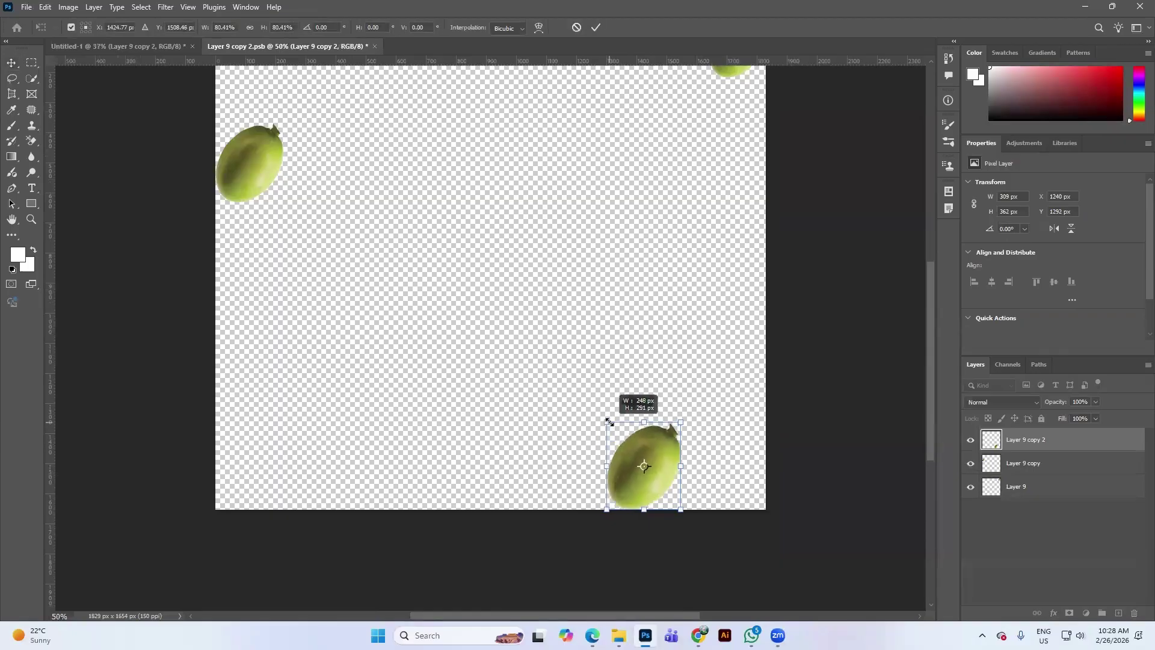
left_click_drag(642, 492, 650, 477)
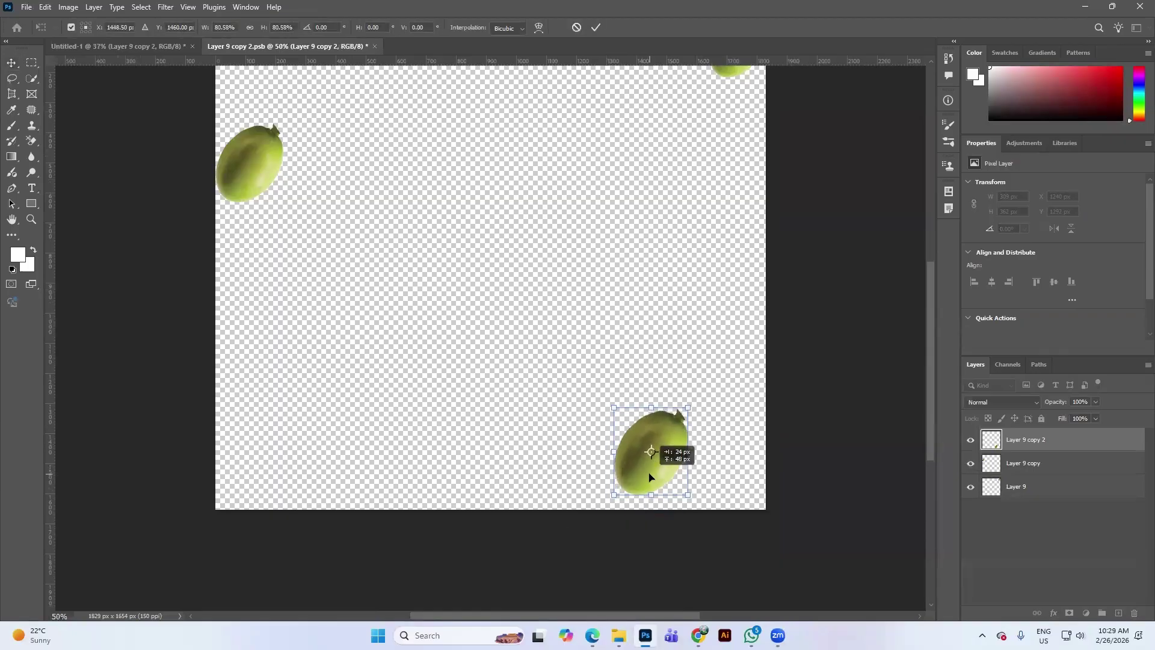
left_click(591, 29)
key("ctrl+s")
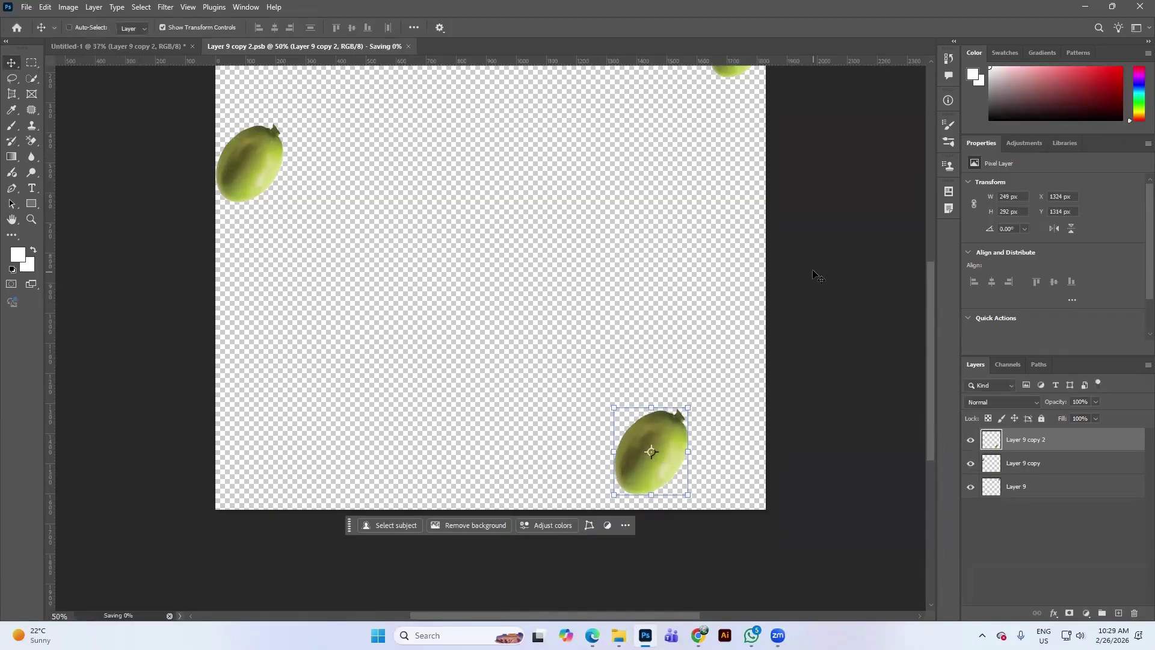
left_click(142, 45)
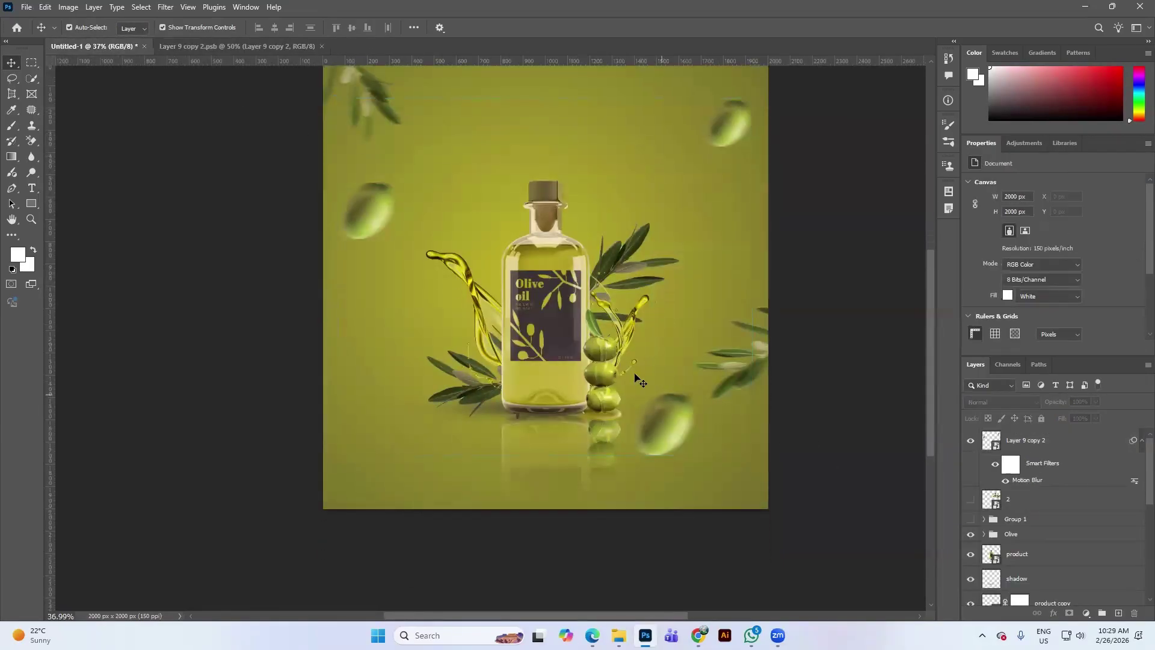
scroll(680, 347, "up", 2)
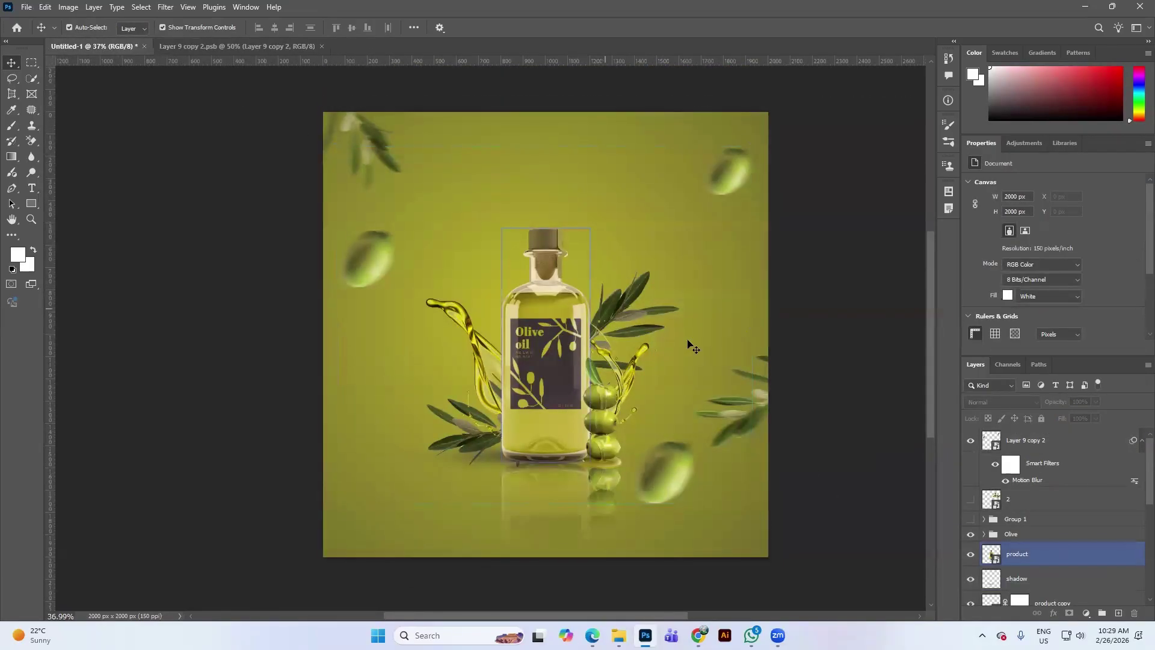
scroll(857, 406, "down", 1)
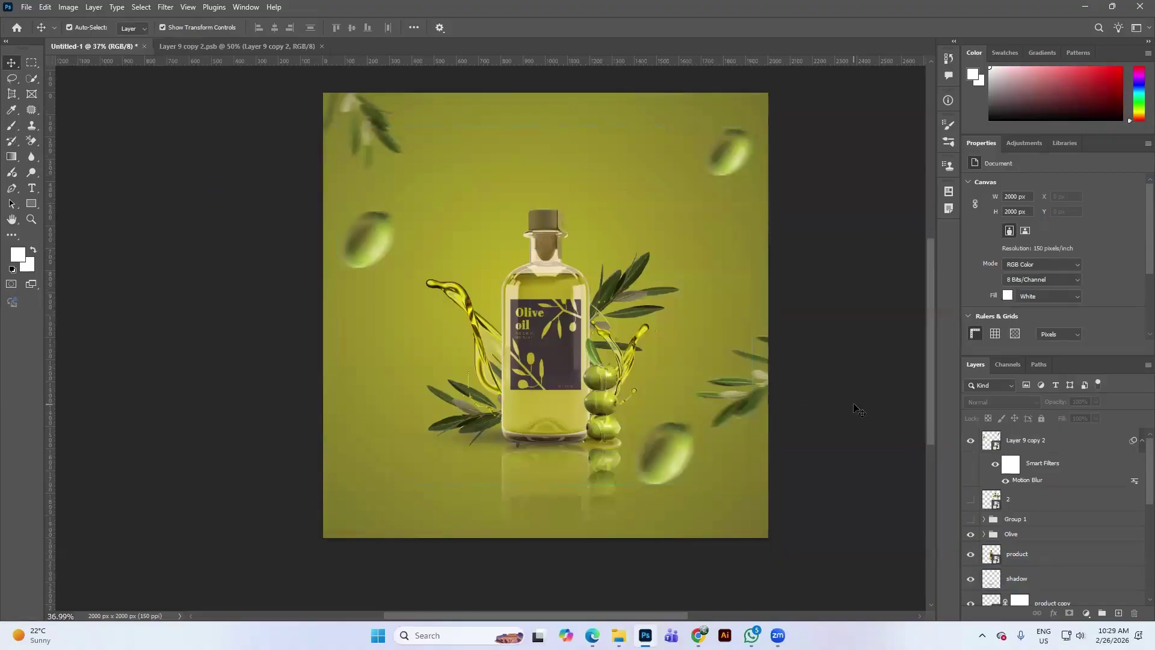
left_click_drag(856, 431, 275, 67)
left_click(485, 355)
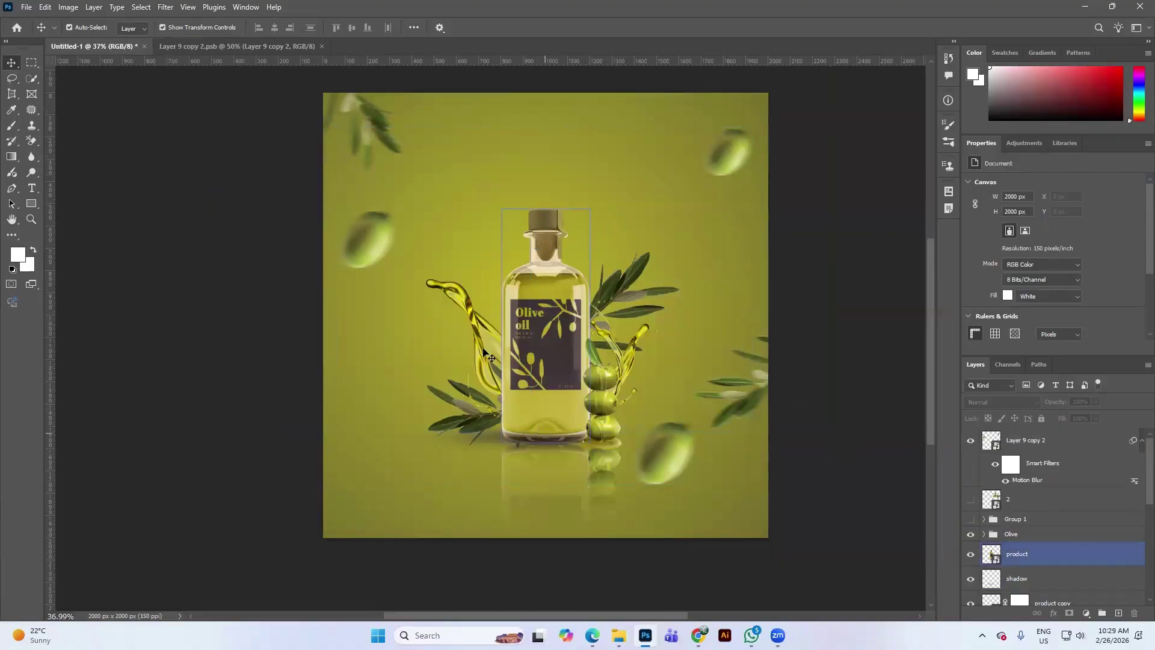
left_click(308, 193)
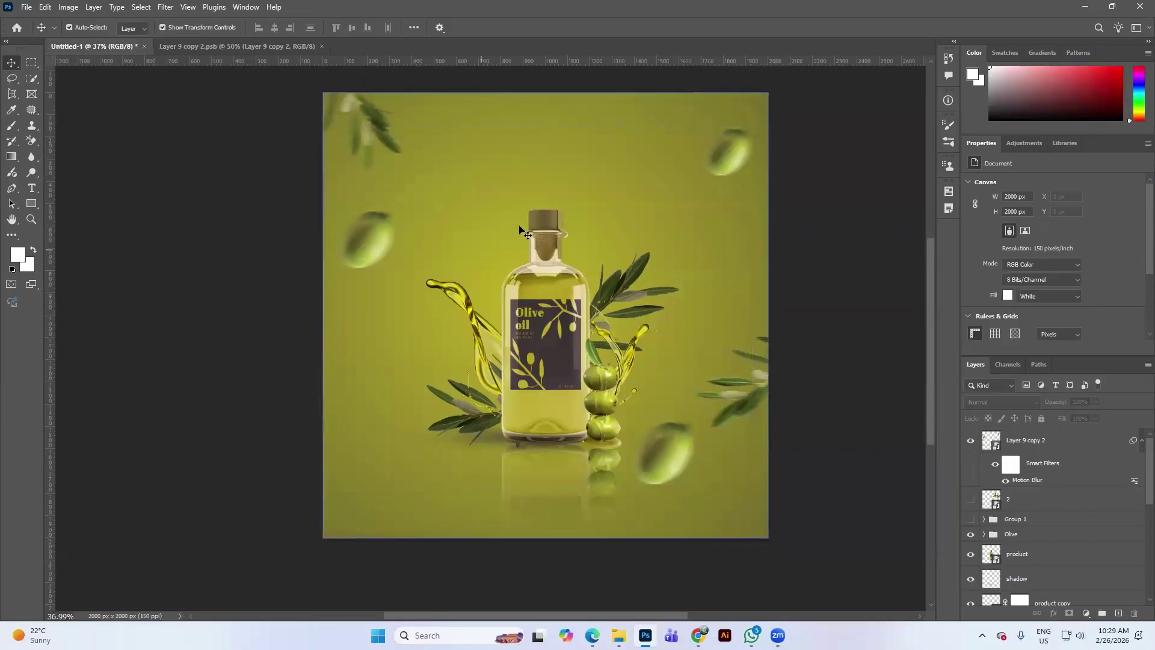
Step: Place light_ray.jpg as an embedded image, scale it to about 198%, and move it over the poster's right edge
left_click(27, 7)
left_click(88, 226)
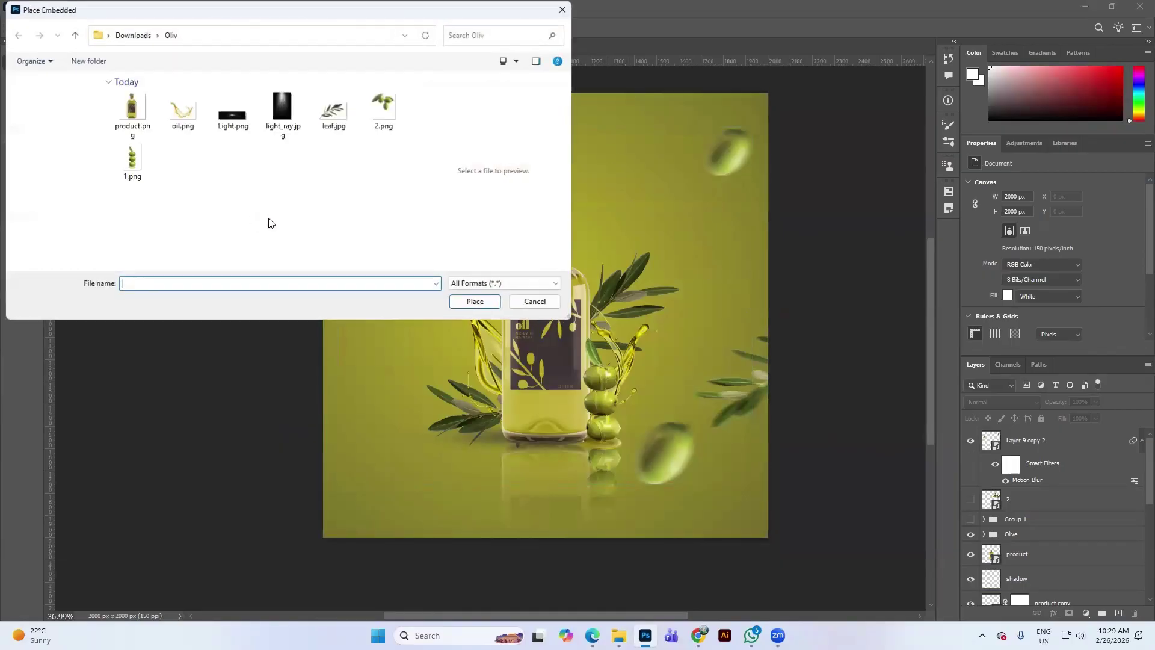
left_click(303, 125)
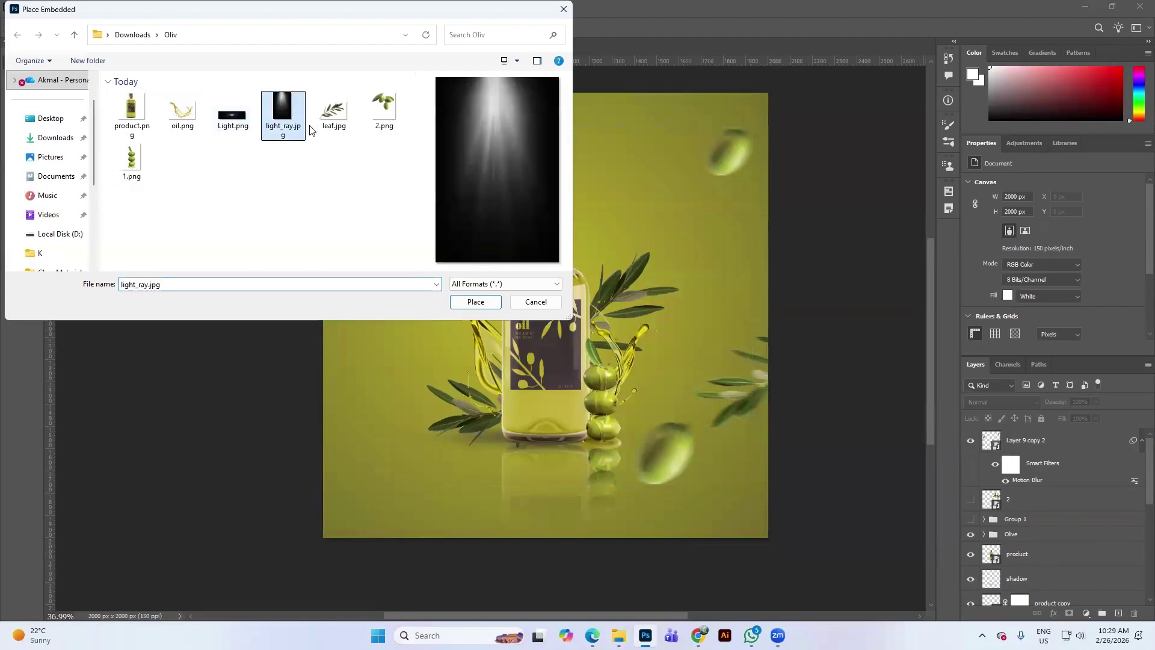
left_click(475, 302)
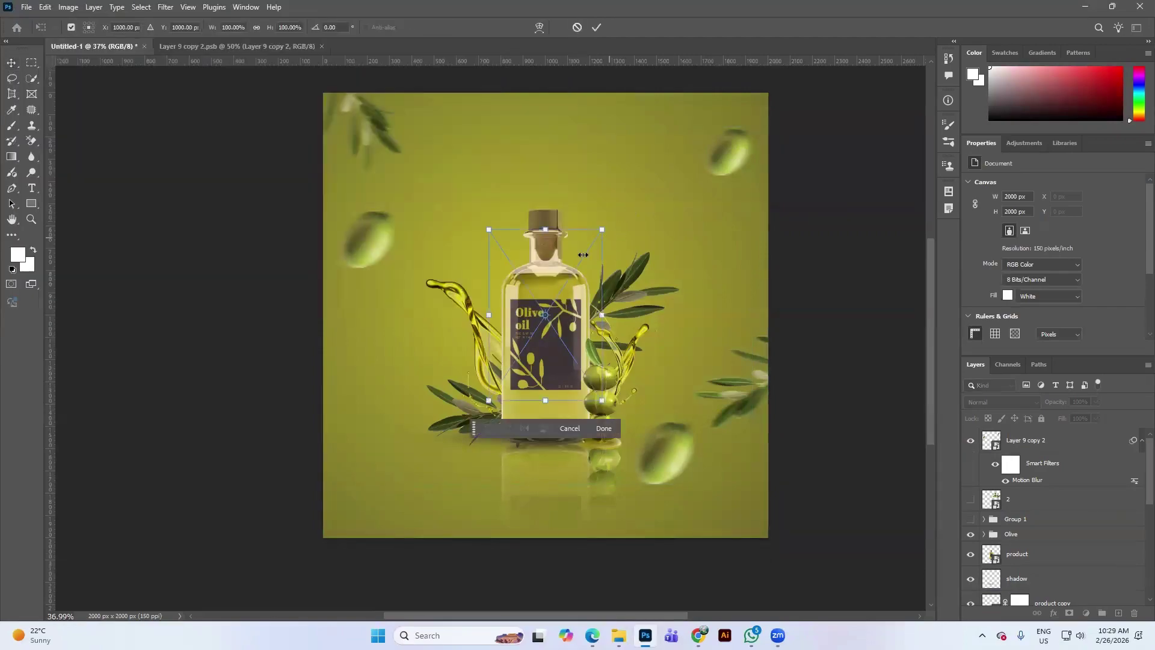
left_click_drag(551, 280, 622, 189)
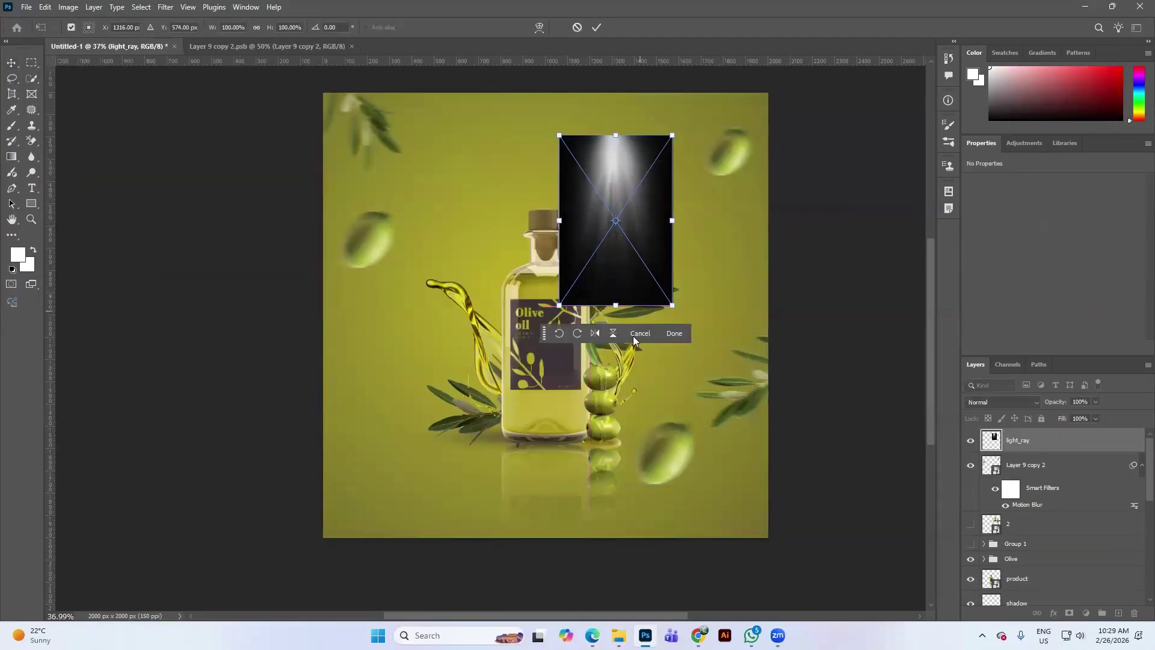
left_click_drag(555, 308, 446, 473)
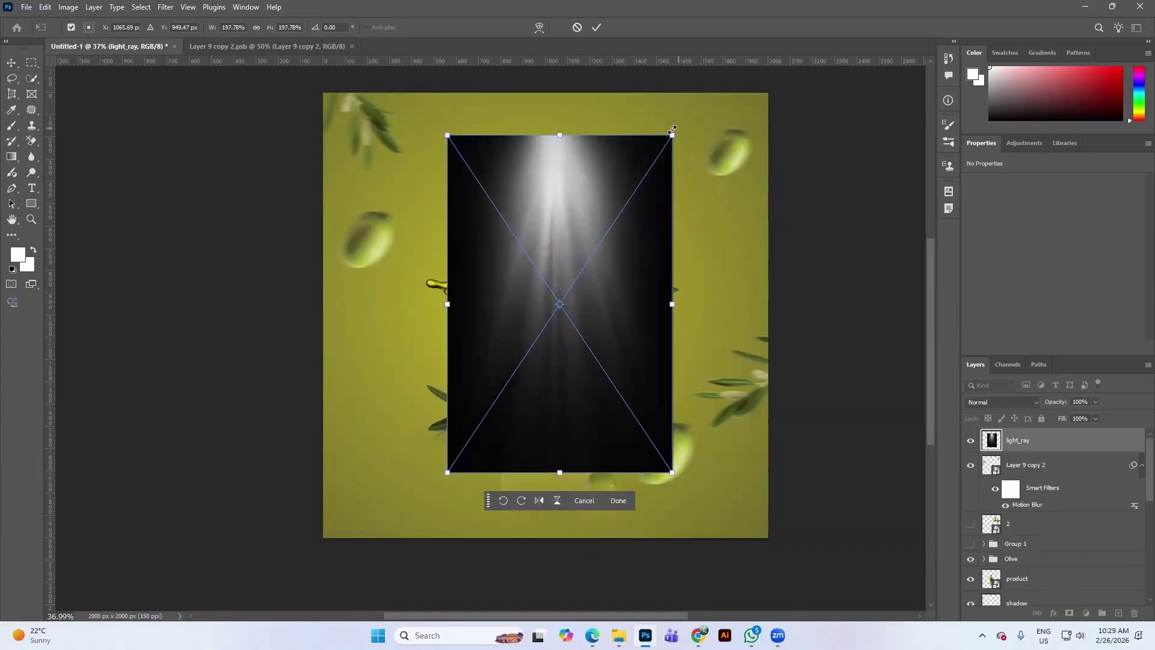
left_click_drag(575, 315, 763, 304)
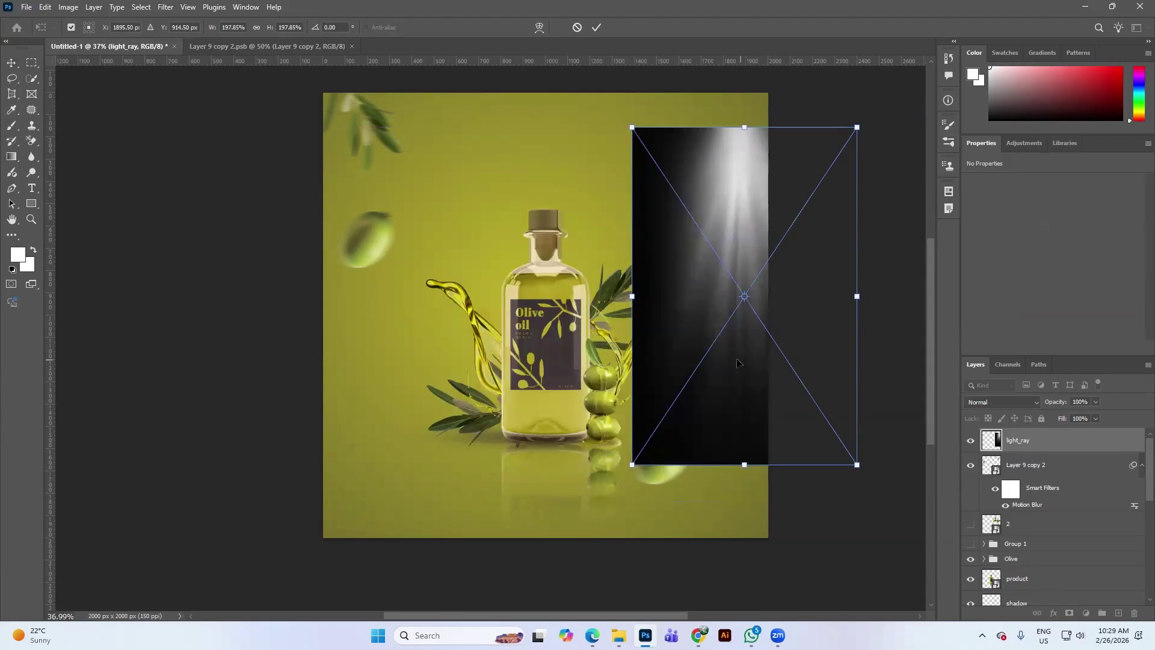
Step: Rotate the light ray to about 40.6°, stretch it to about 219% by 274%, and centre it near X 1301 px, Y 760 px
left_click_drag(729, 378, 686, 367)
left_click_drag(838, 154, 876, 273)
left_click_drag(676, 257, 640, 198)
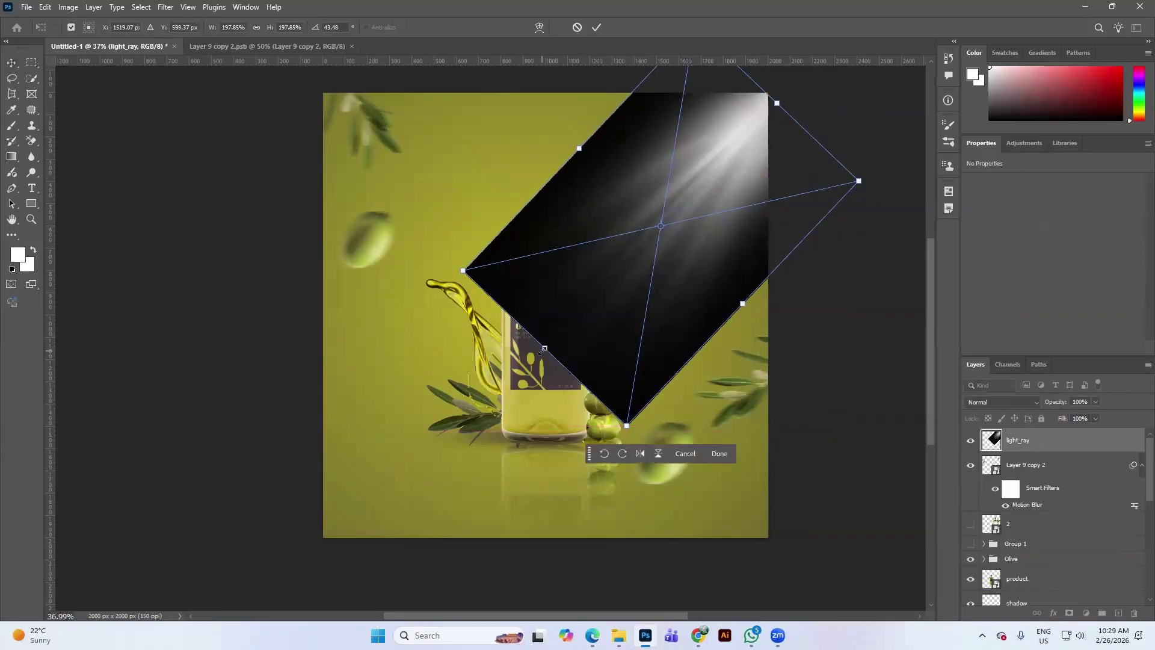
left_click_drag(556, 358, 486, 415)
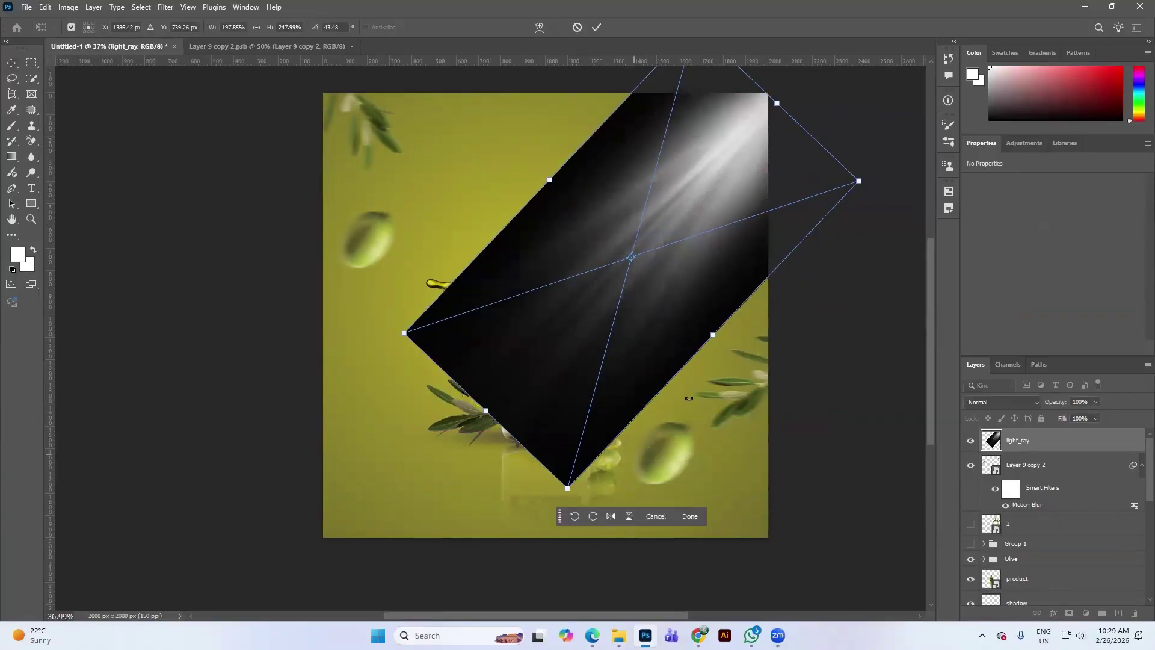
left_click_drag(570, 494, 554, 531)
mouse_move(607, 354)
left_mouse_down()
mouse_move(594, 346)
mouse_move(598, 333)
left_mouse_up()
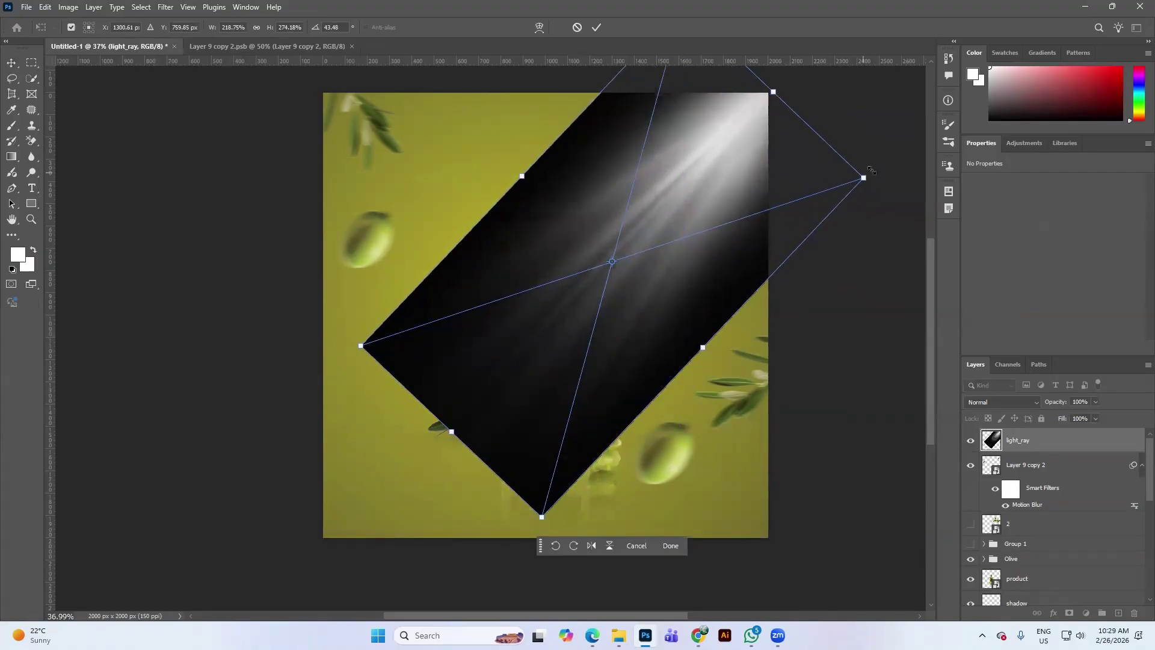
left_click_drag(872, 170, 876, 158)
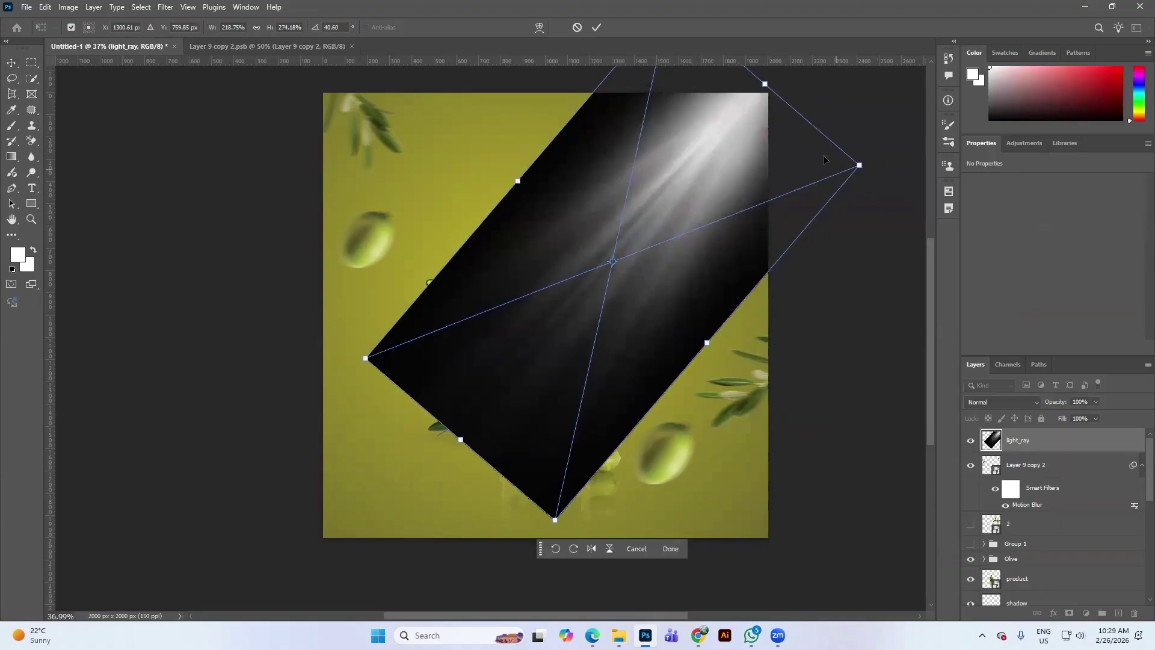
left_click(596, 27)
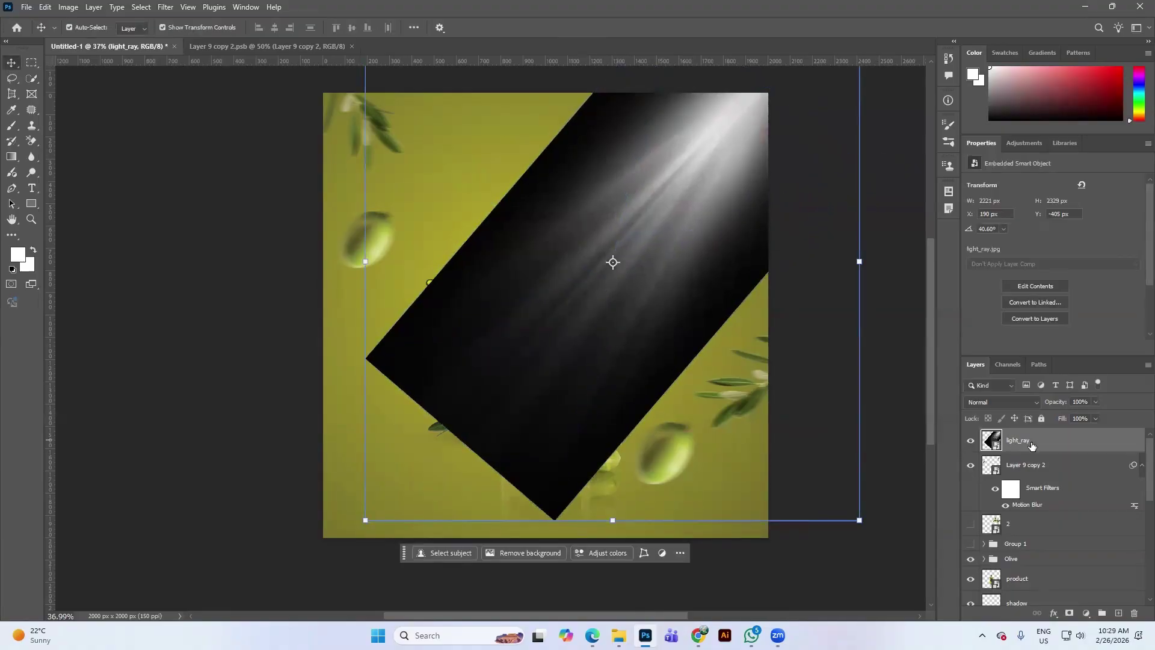
Step: Blend the light_ray layer in Screen mode, nudge it slightly to the upper left, and lower its opacity to about 78%
left_click(992, 407)
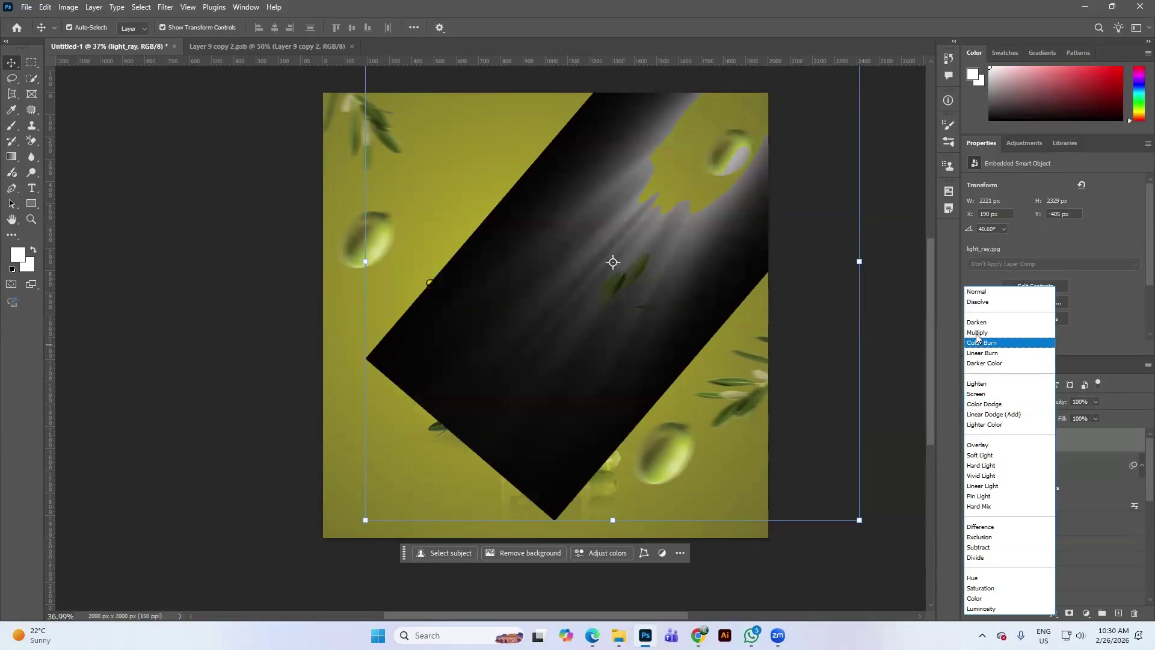
left_click(976, 394)
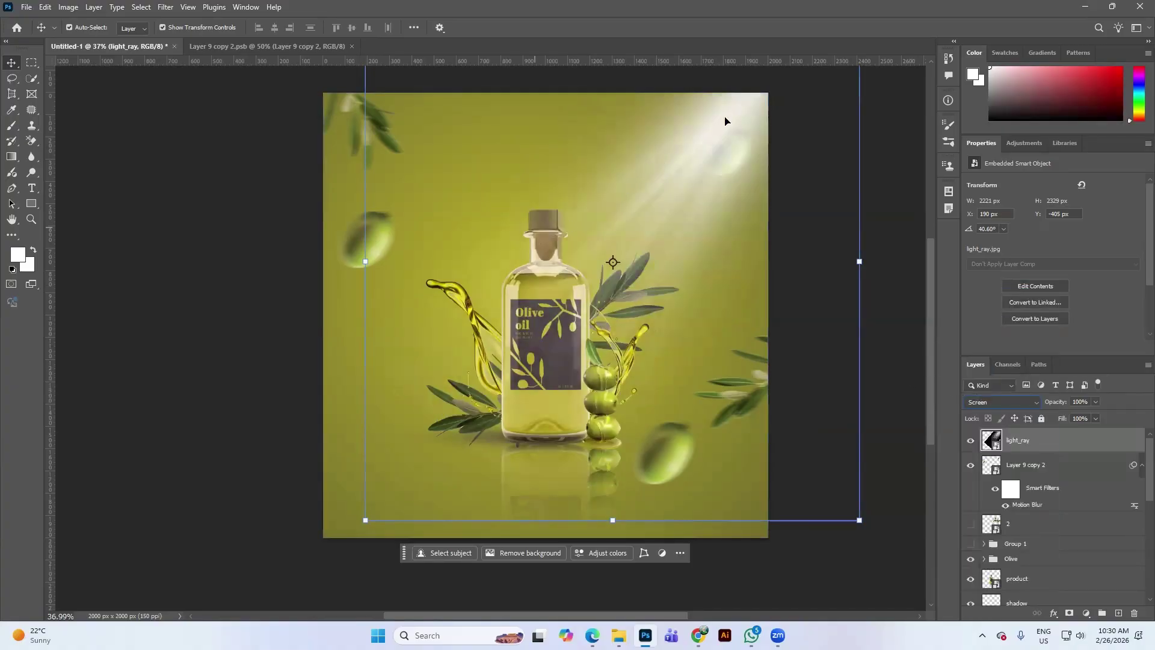
left_click_drag(718, 146, 716, 143)
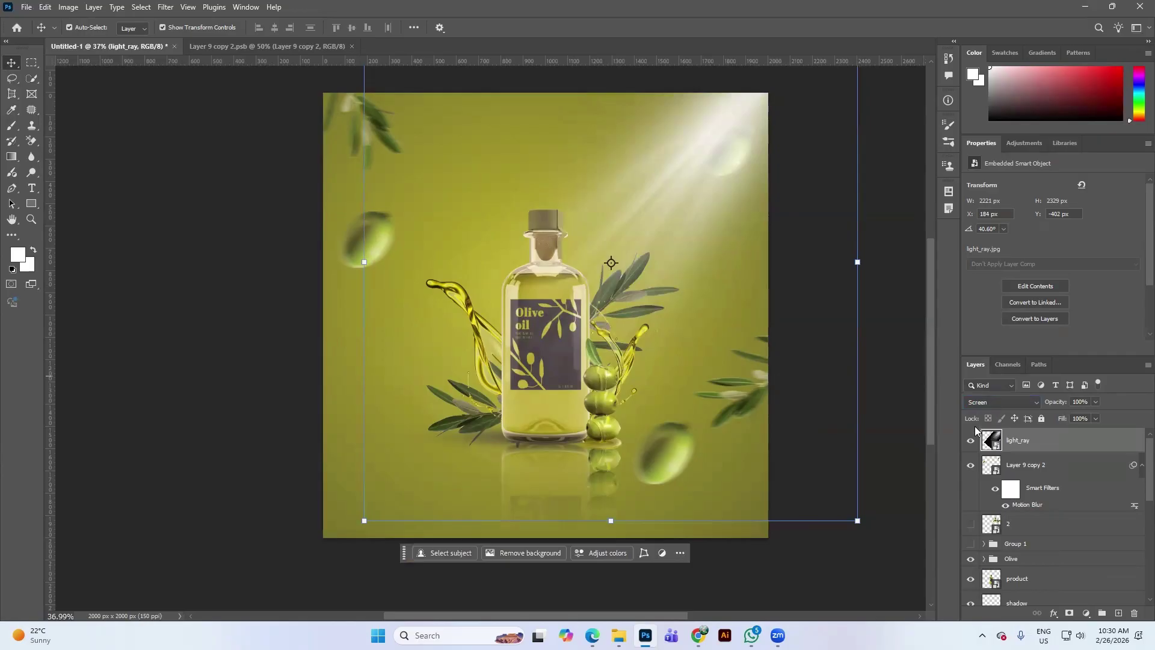
left_click(1096, 402)
left_click_drag(1093, 418, 1087, 418)
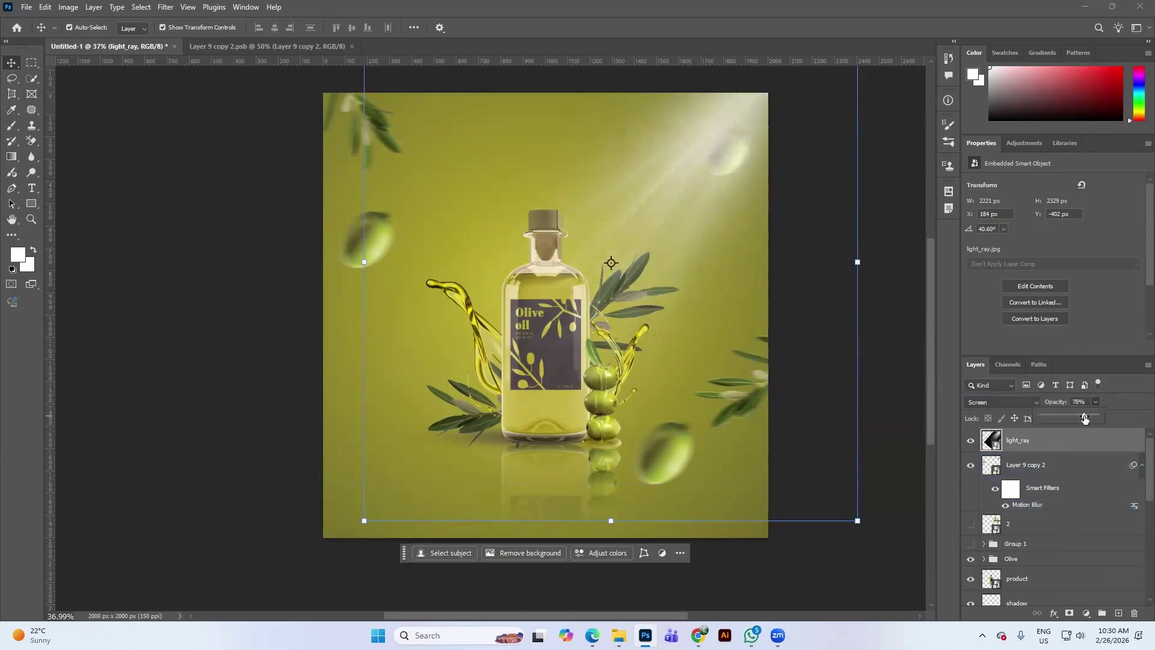
left_click(887, 173)
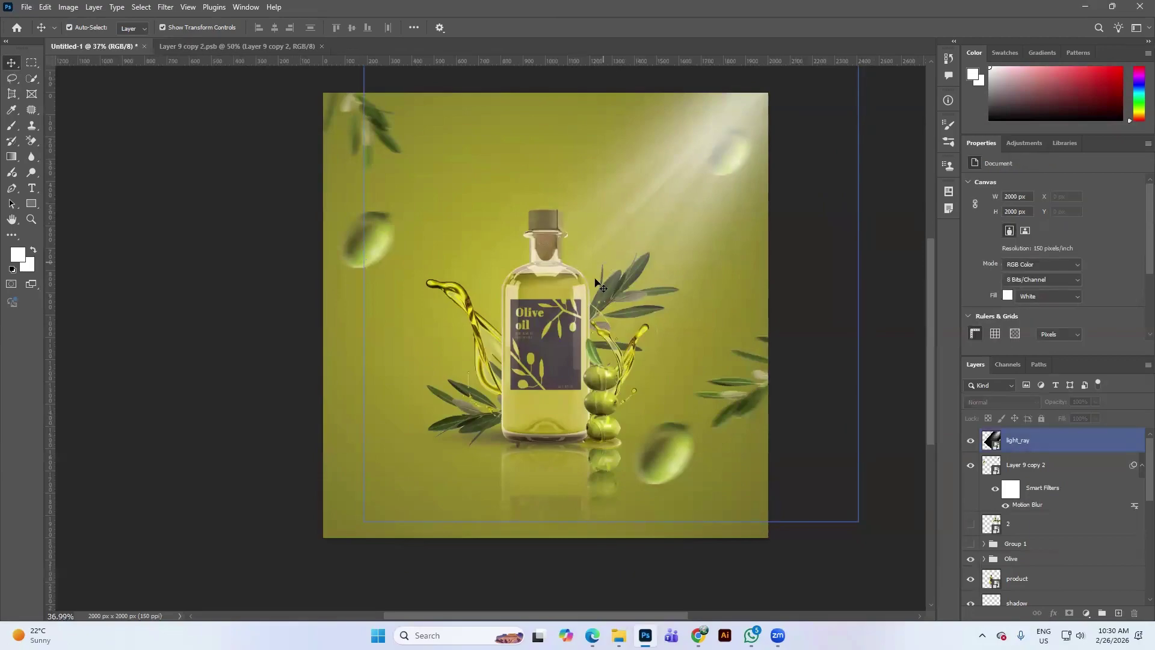
left_click(260, 212)
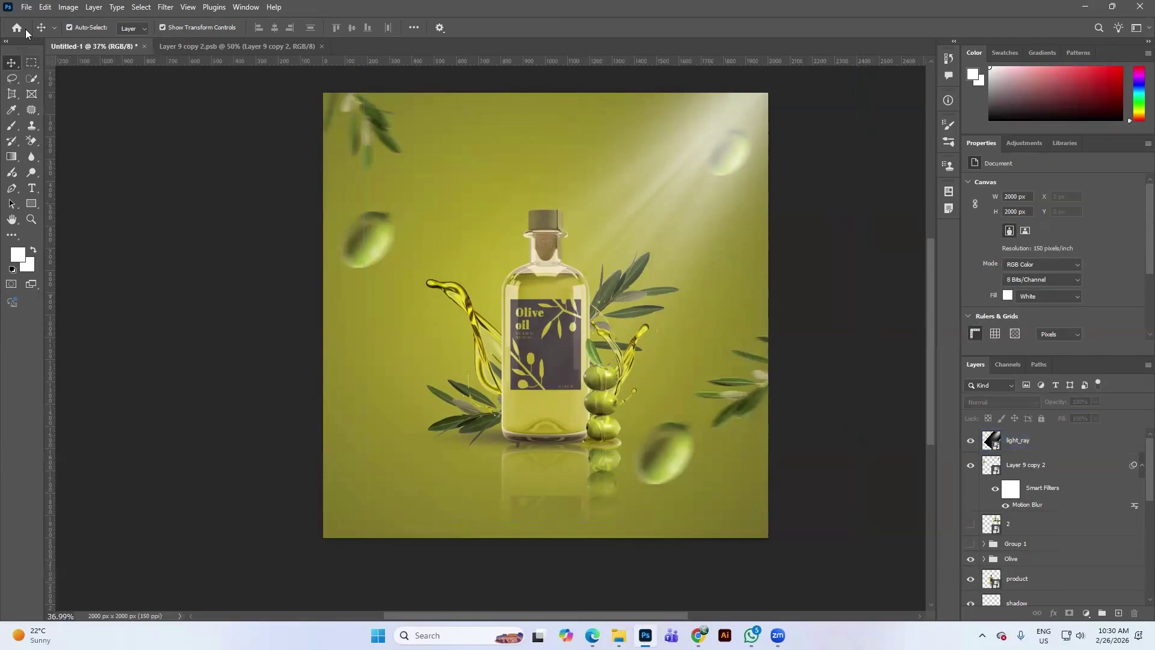
Step: Place Light.png as an embedded image, rotate it to about 90°, and scale it to about 72% beside the bottle's right shoulder
left_click(27, 8)
left_click(59, 236)
left_click(233, 112)
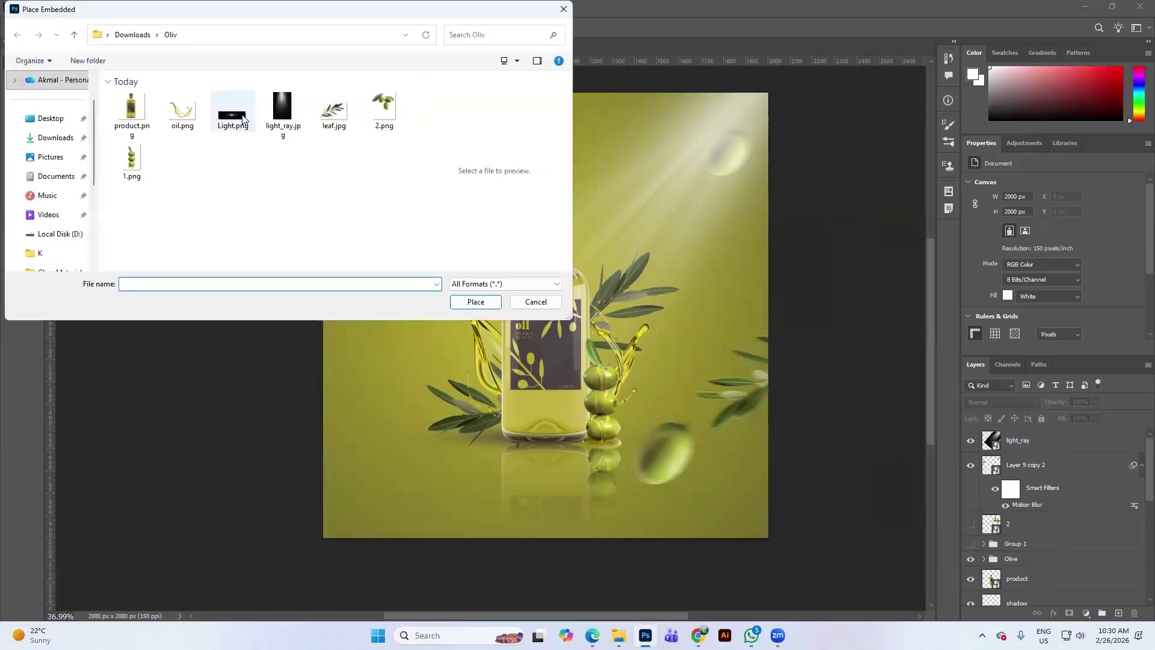
left_click(476, 303)
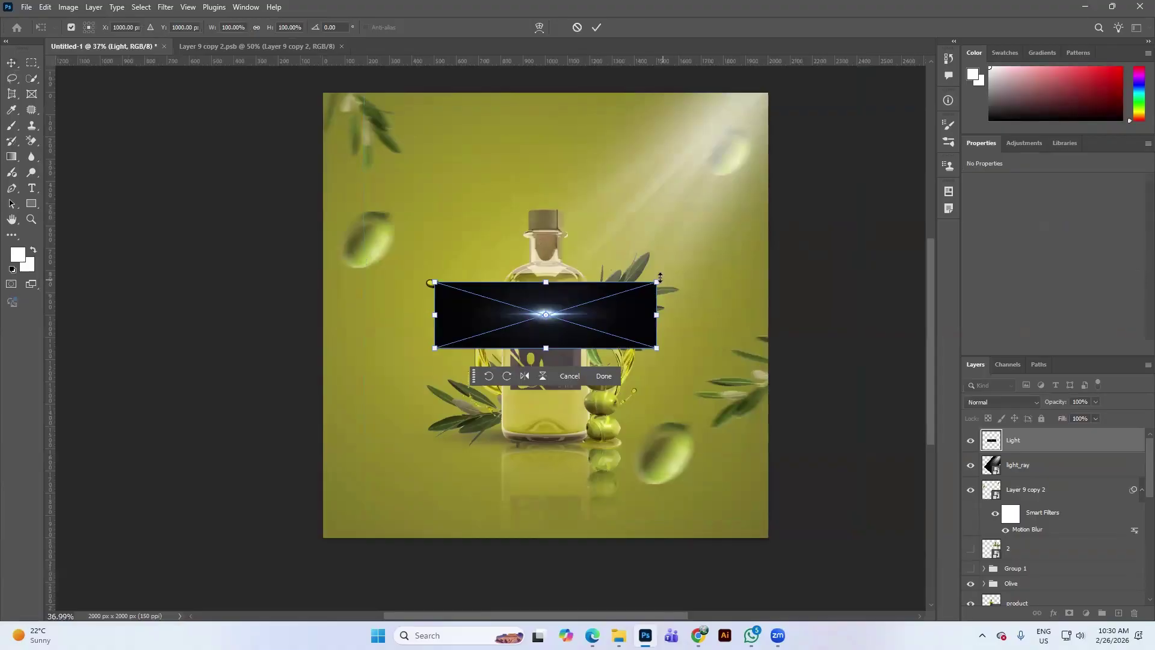
left_click_drag(663, 274, 581, 437)
scroll(557, 298, "up", 4)
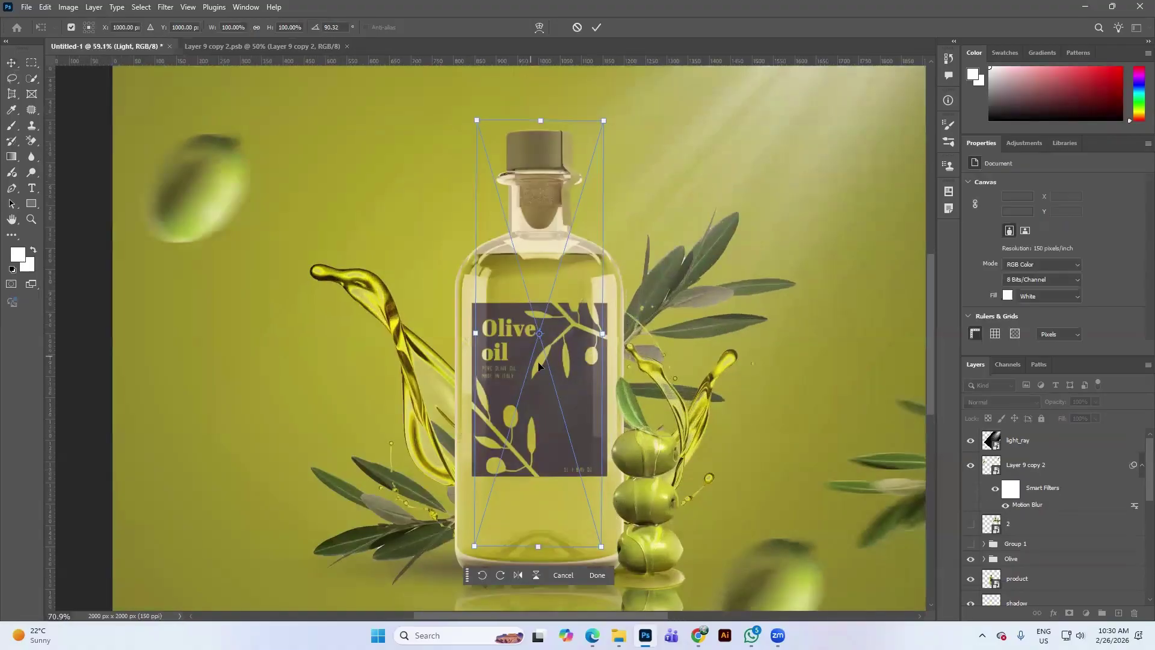
left_click_drag(554, 346, 636, 278)
left_click_drag(635, 278, 634, 278)
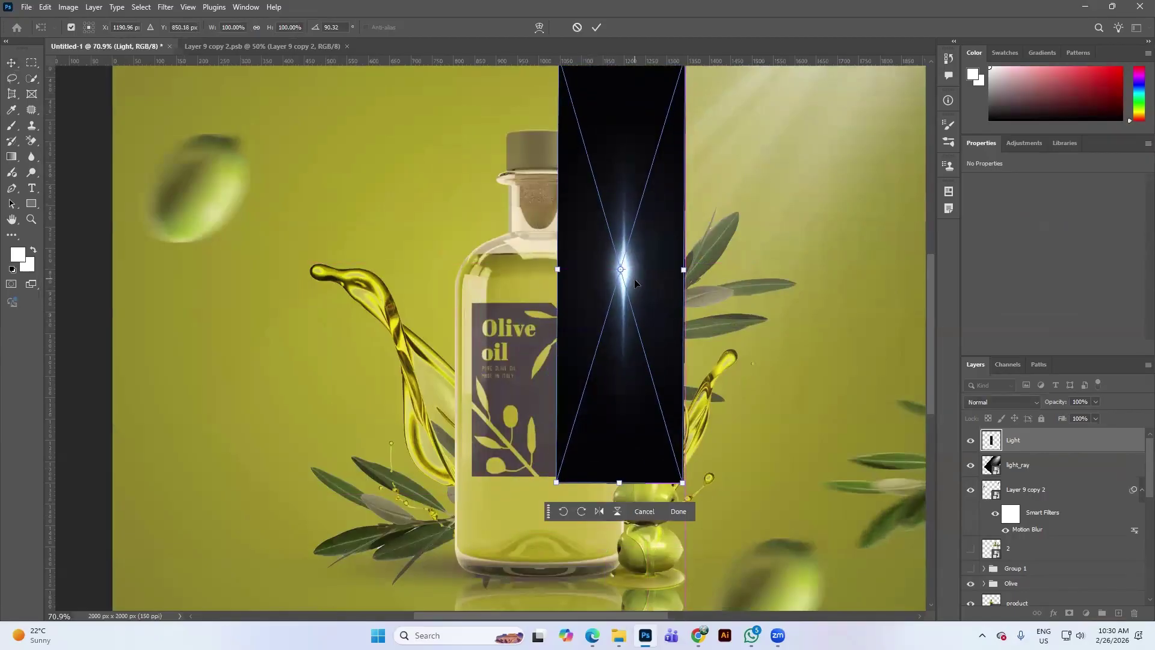
left_click_drag(662, 449, 646, 283)
Step: Set the Light layer to Screen and position it on the bottle's right shoulder near X 1175 px, Y 835 px, rotated to about 66.7°
left_click(1002, 400)
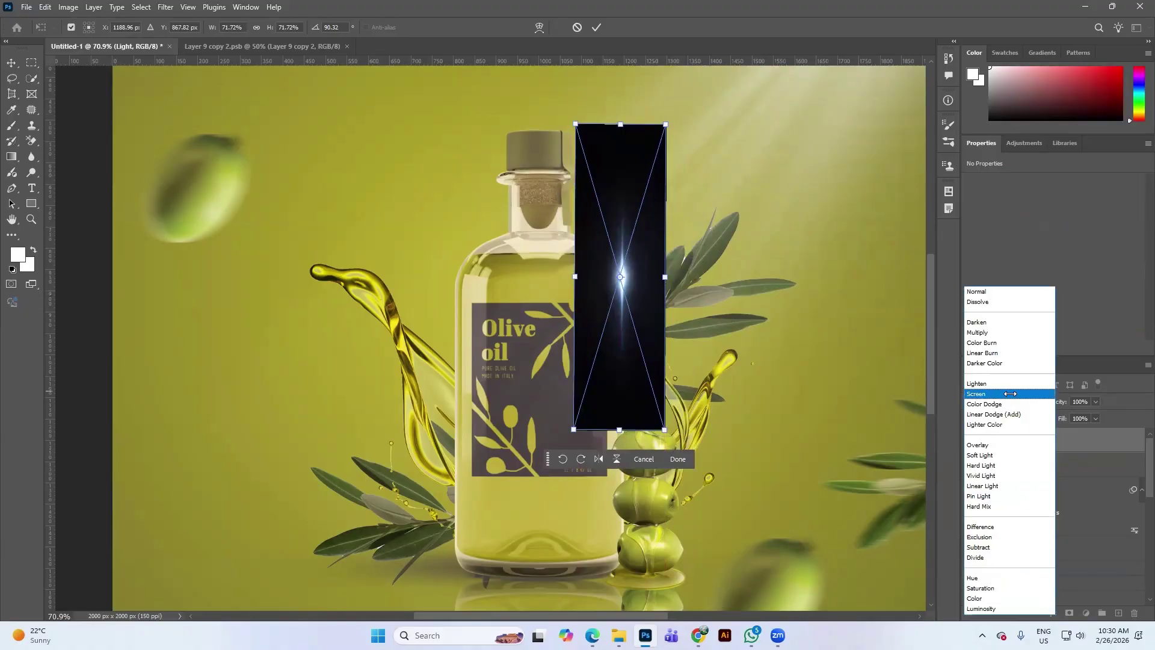
left_click(993, 393)
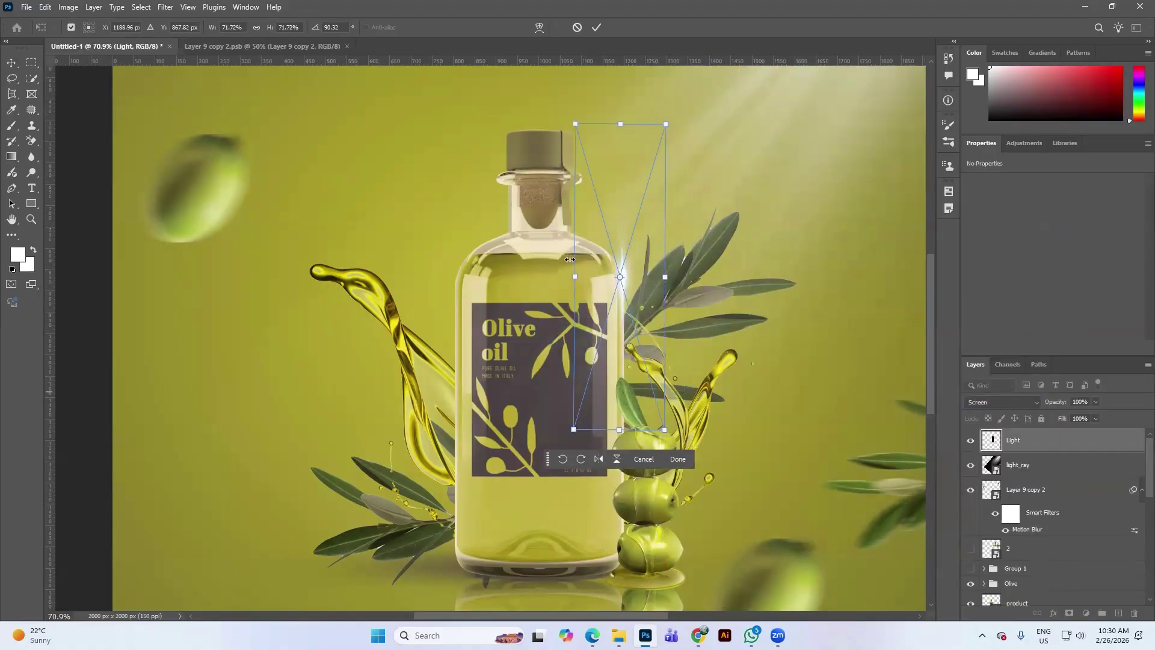
scroll(619, 277, "up", 5)
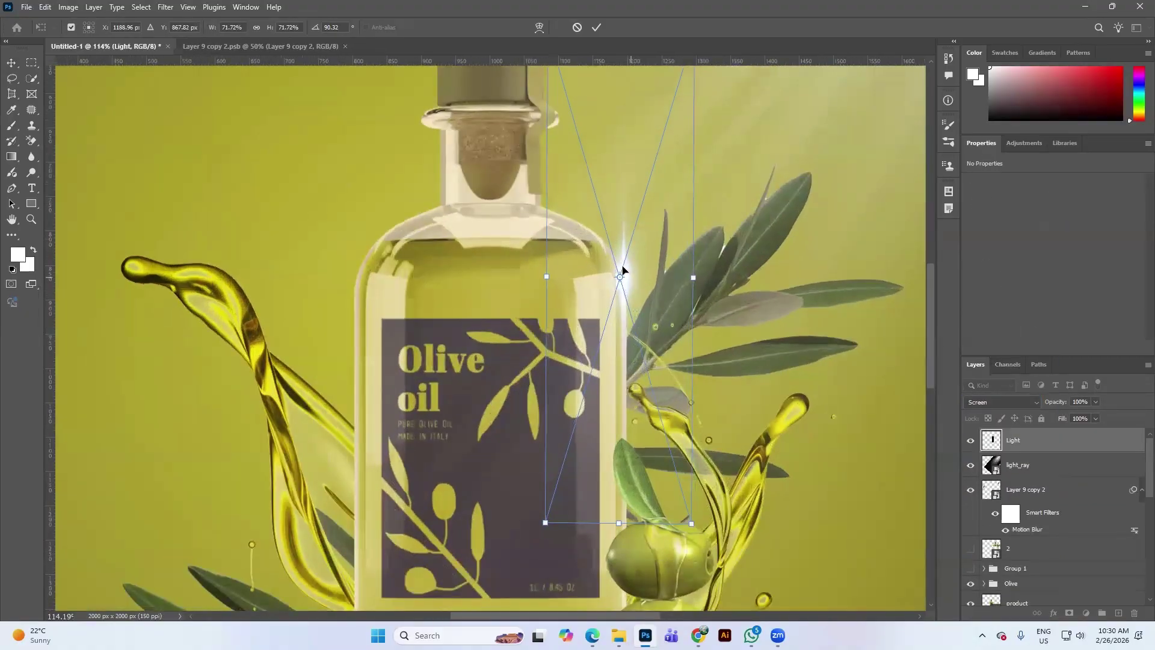
left_click_drag(622, 265, 620, 248)
scroll(662, 536, "up", 1)
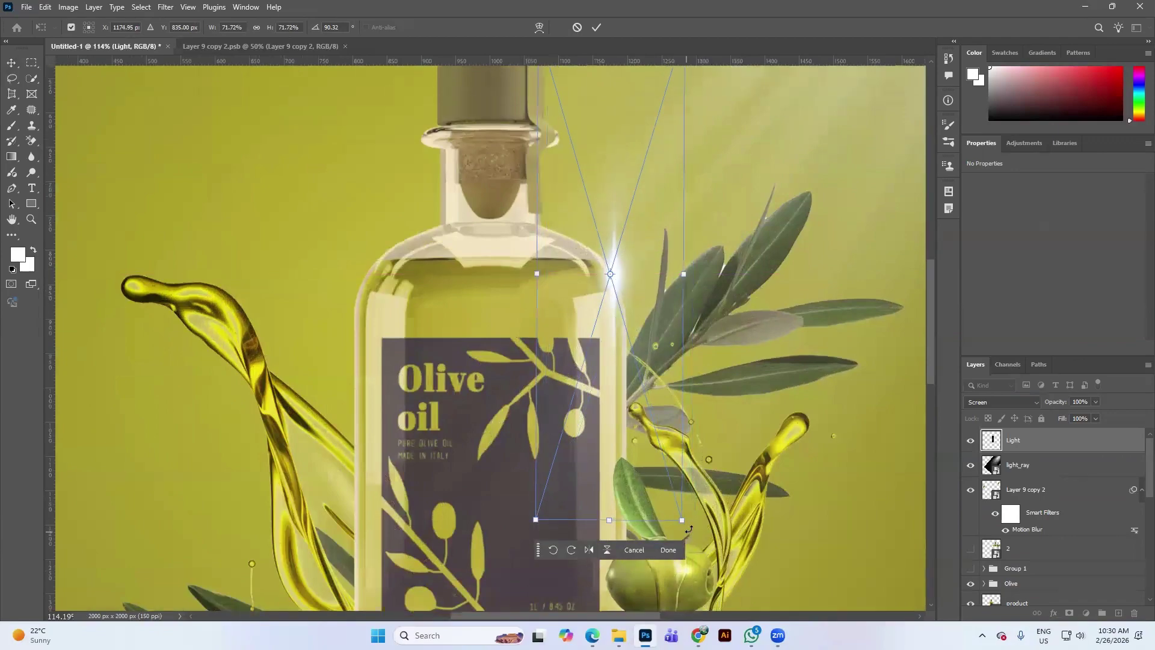
left_click_drag(689, 533, 774, 461)
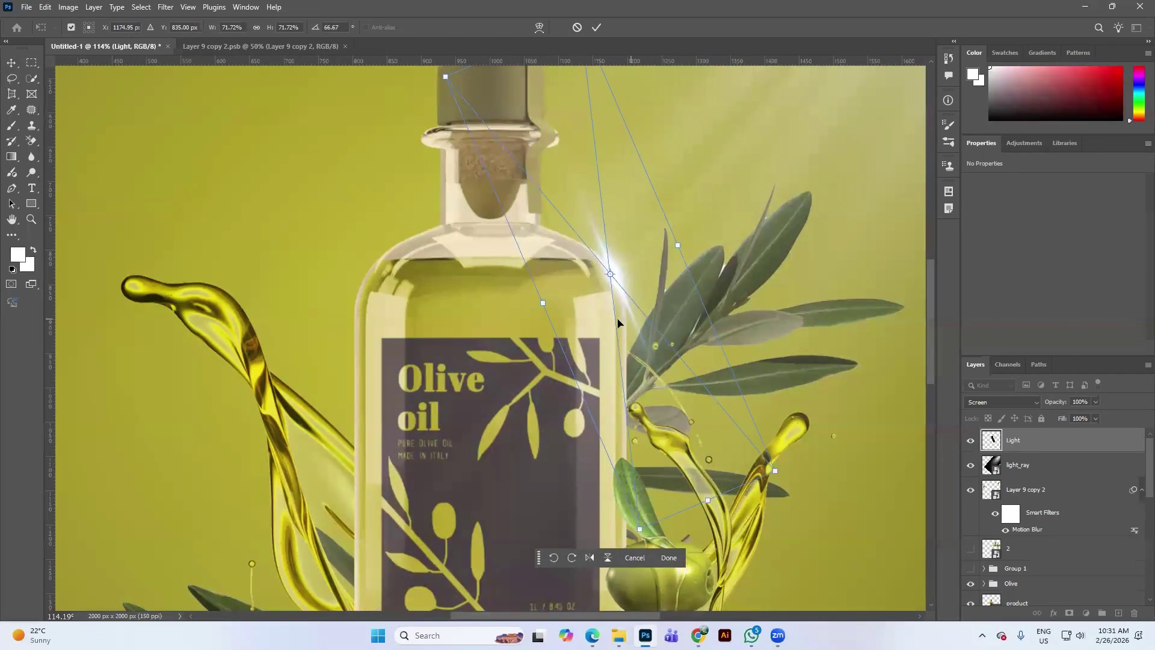
left_click_drag(620, 275, 622, 280)
left_click(596, 27)
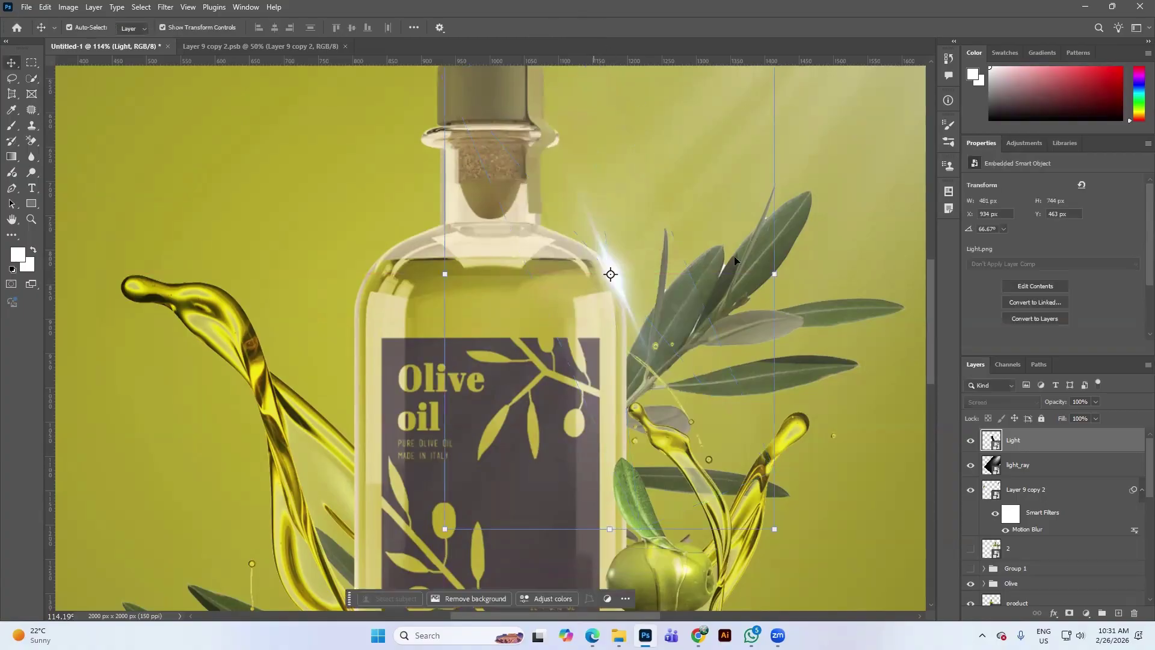
scroll(554, 316, "down", 5)
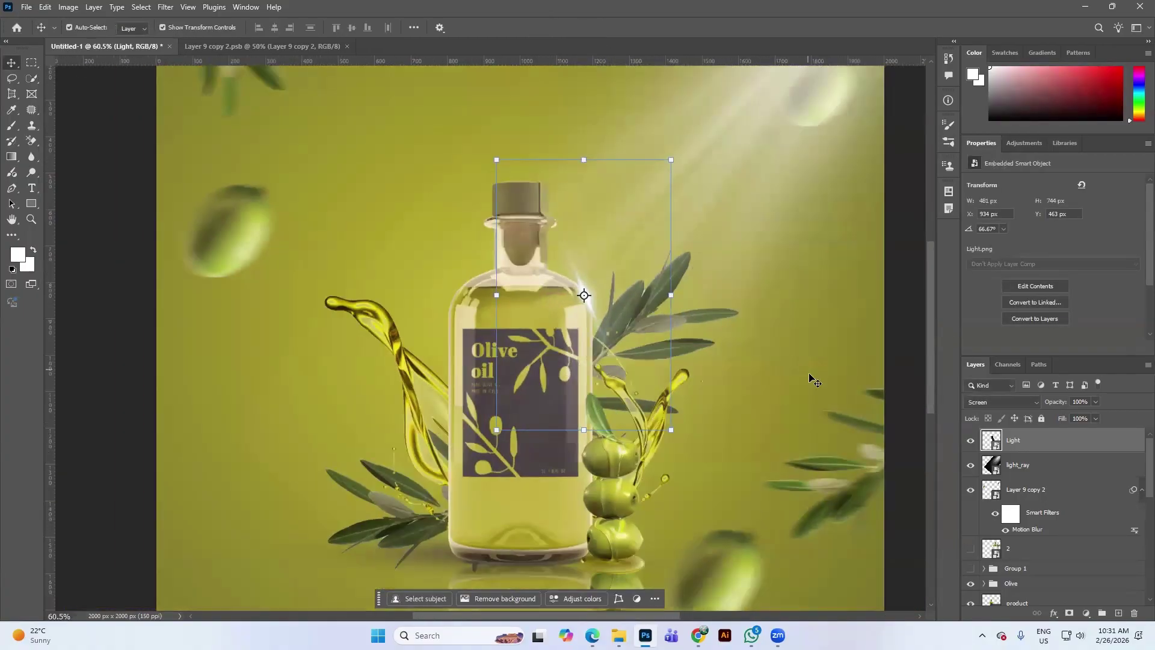
left_click(810, 379)
scroll(414, 323, "down", 3)
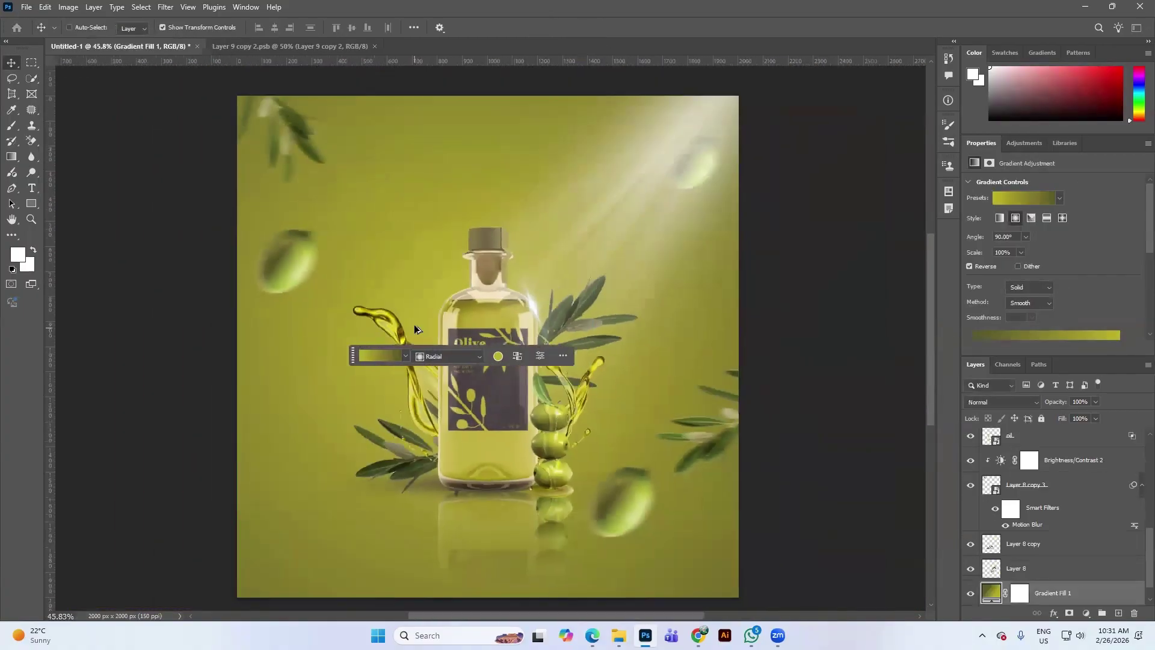
Step: Refine the light flare on the bottle's shoulder to about 62% scale and 65.9° rotation, centred near X 1165 px, Y 835 px
left_click(537, 308)
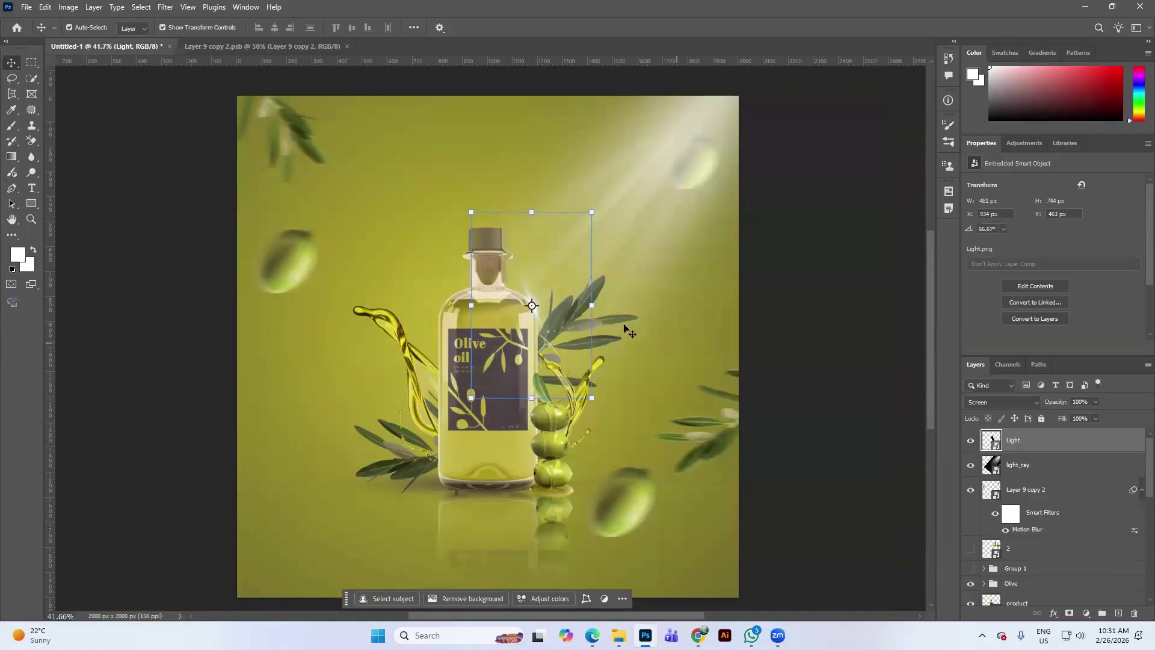
scroll(543, 306, "up", 1)
scroll(543, 306, "up", 2)
left_click_drag(527, 324, 521, 326)
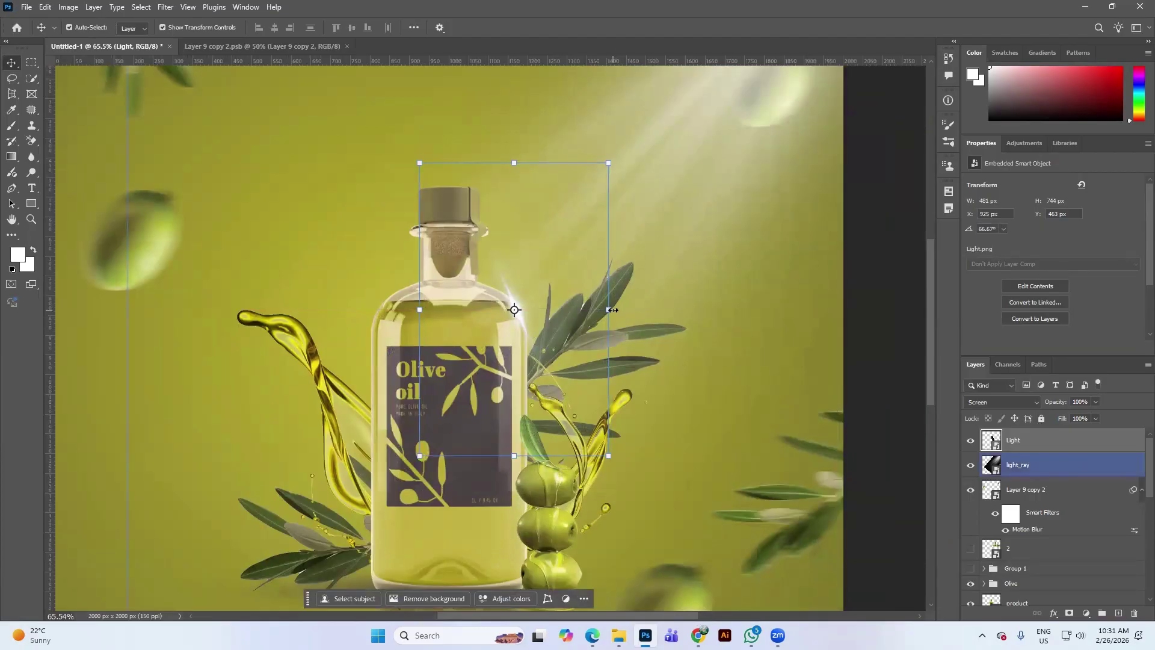
left_click_drag(610, 307, 594, 308)
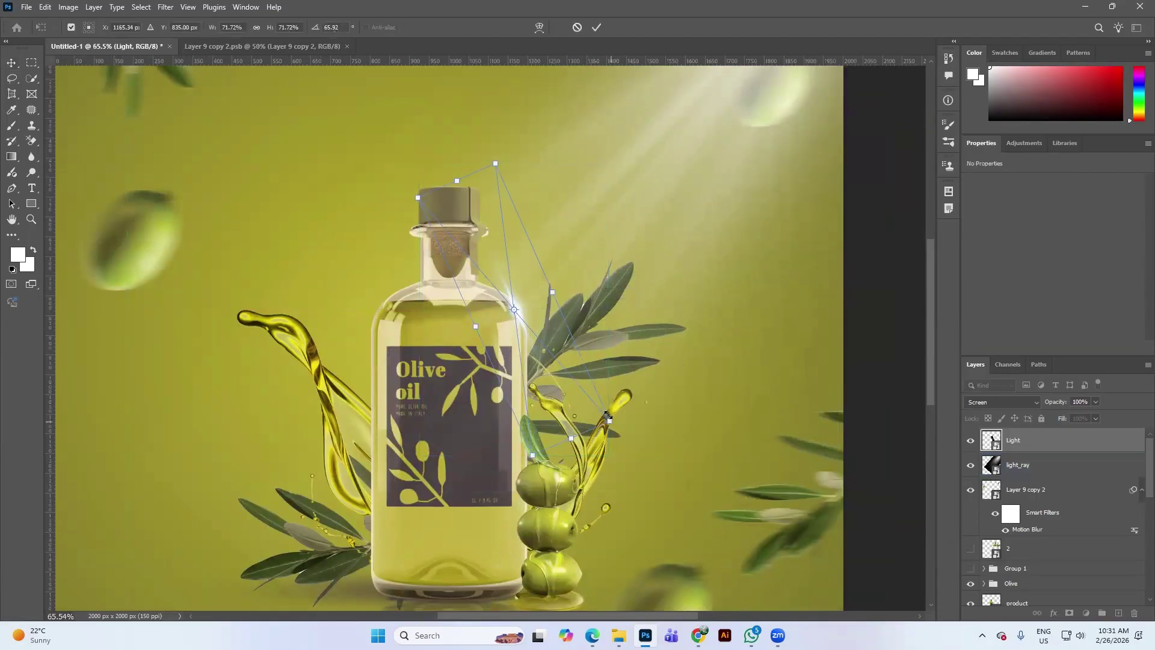
left_click_drag(610, 421, 593, 392)
left_click_drag(514, 313, 529, 327)
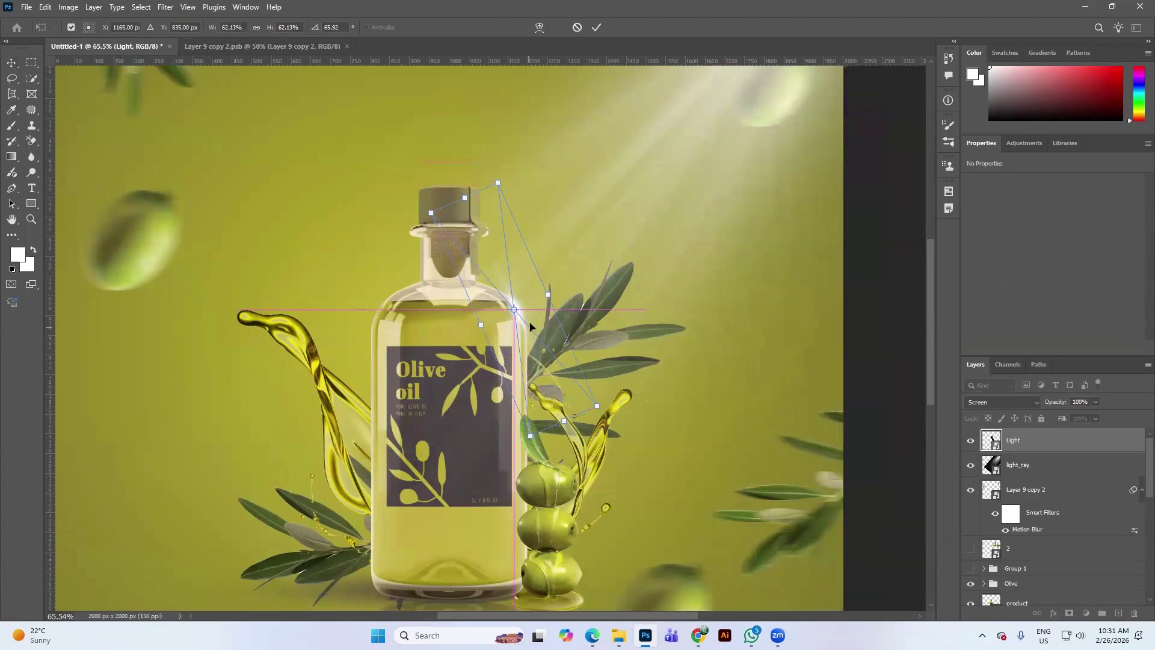
left_click(600, 27)
scroll(578, 283, "down", 4)
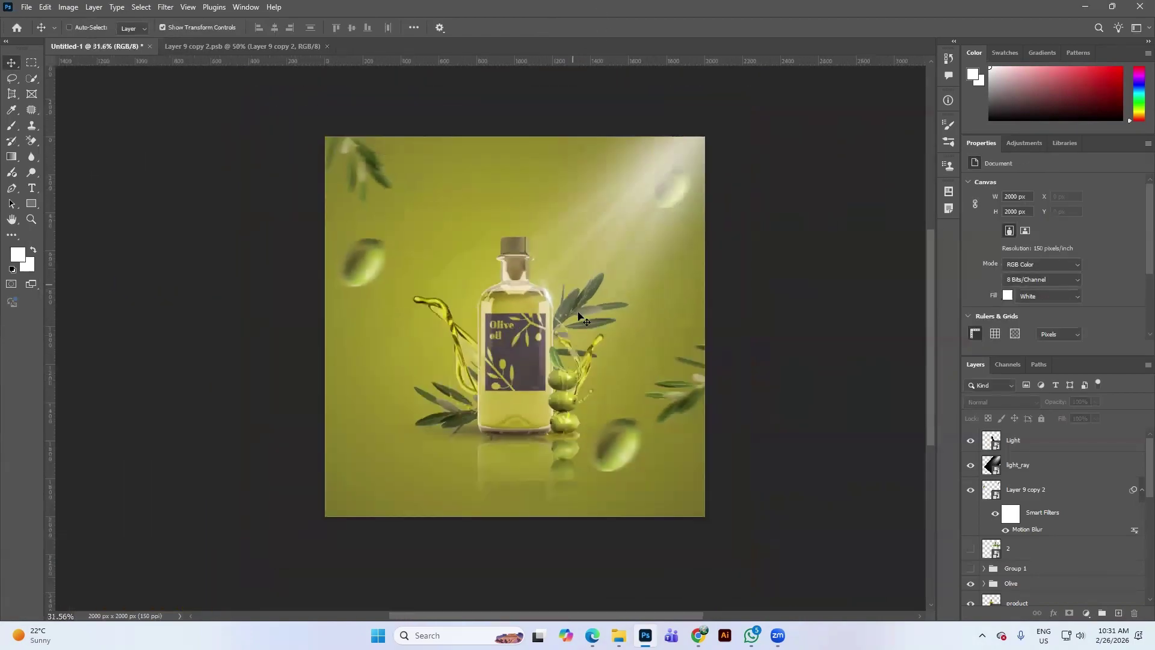
scroll(579, 316, "down", 2)
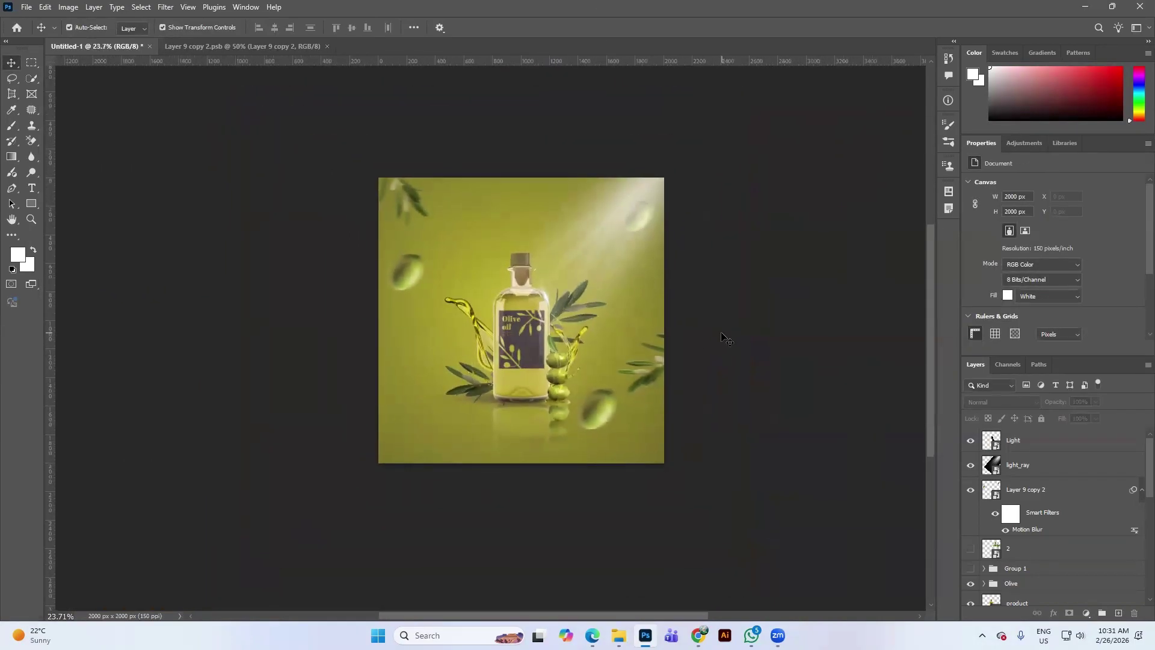
Step: Examine the olive oil composition closely, including the light ray, the bottle's flare, the oil splashes and the blurred olives
scroll(572, 391, "up", 2)
left_click(572, 391)
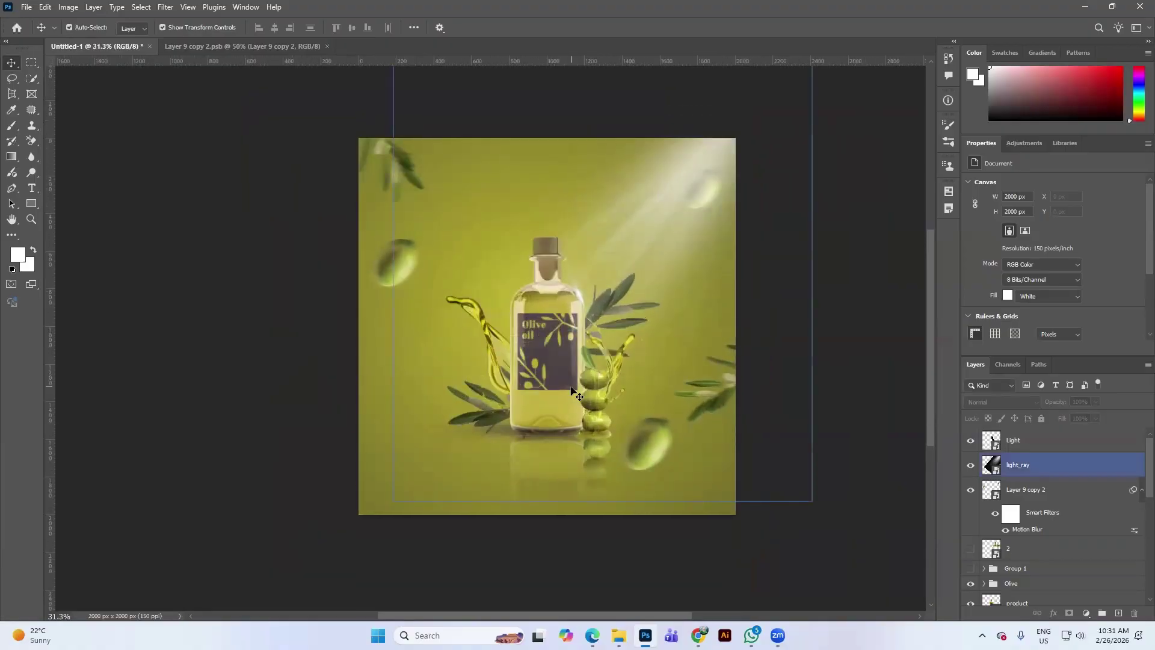
scroll(610, 403, "down", 1)
scroll(649, 378, "up", 2)
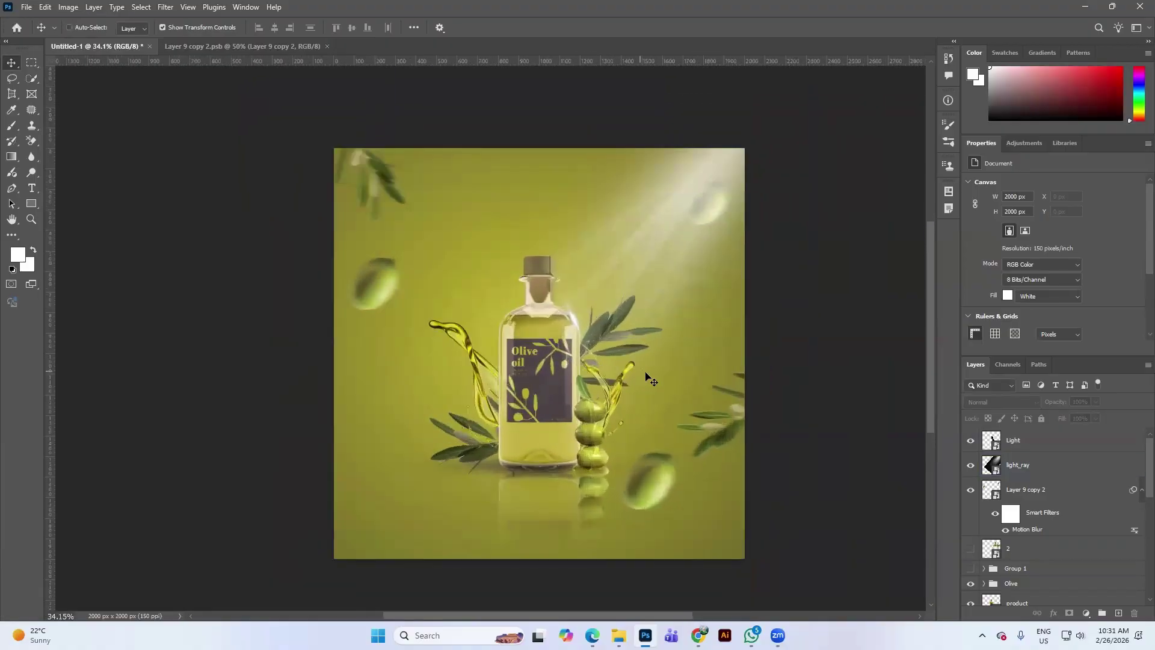
scroll(648, 377, "down", 2)
scroll(649, 377, "up", 2)
left_click(649, 379, "ctrl")
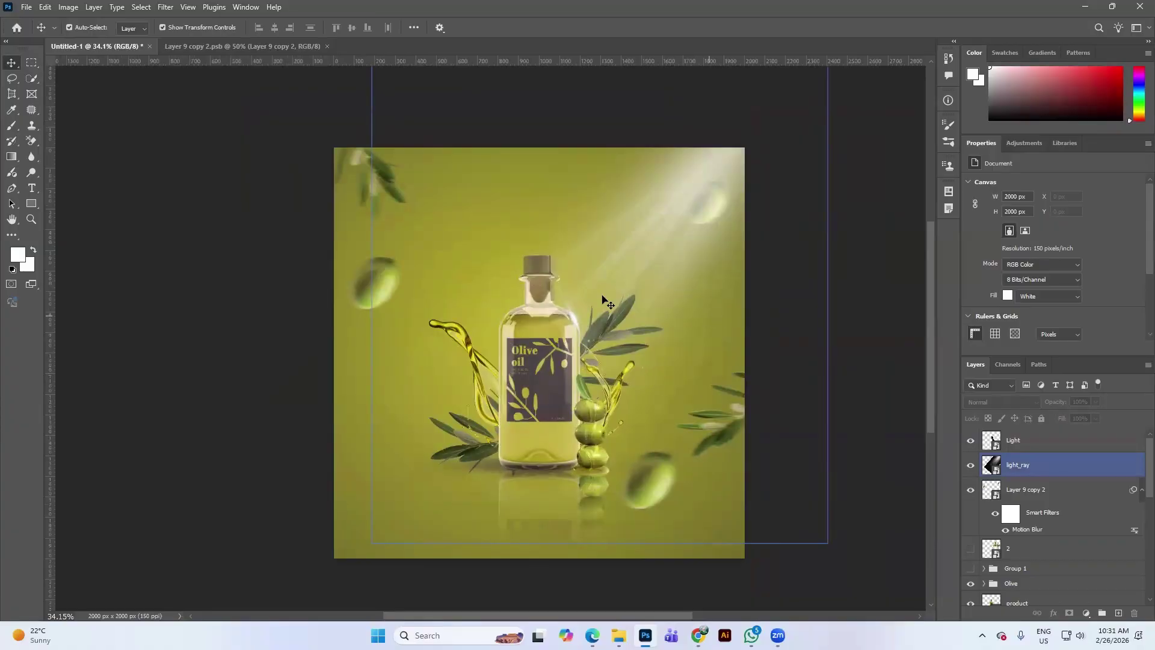
left_click(443, 215, "ctrl")
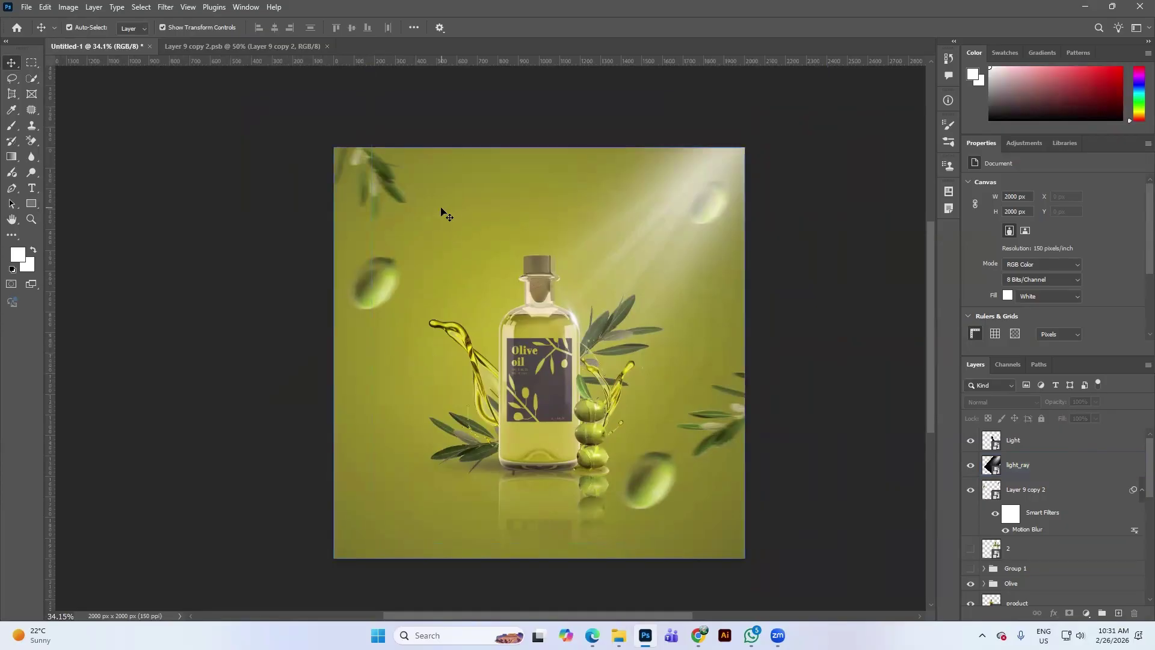
left_click(614, 214, "ctrl")
left_click(413, 201, "ctrl")
left_click(641, 215, "ctrl")
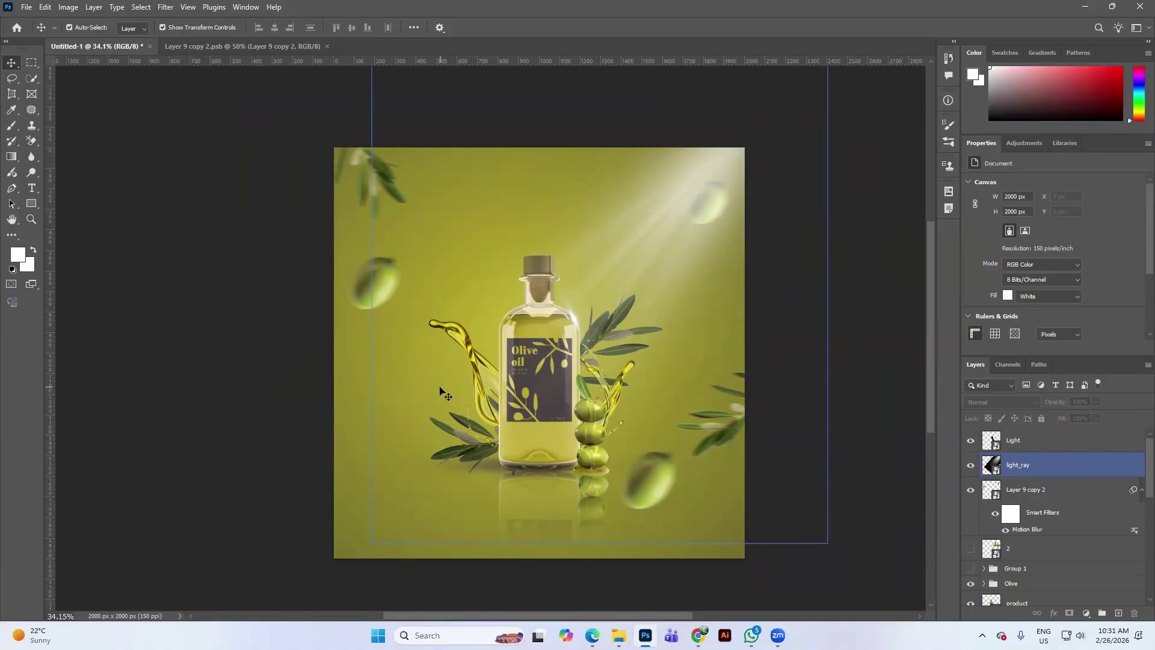
left_click(842, 403)
scroll(834, 452, "down", 3)
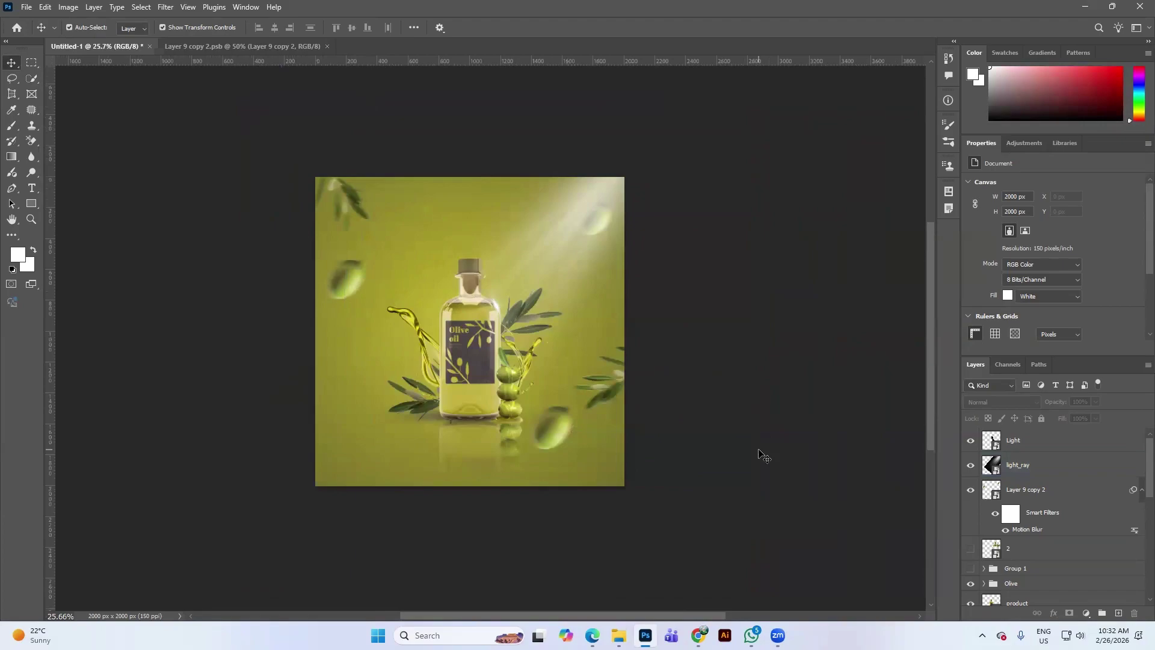
left_click(816, 495)
left_click(762, 340)
left_click(1017, 445)
left_click(751, 392)
scroll(502, 301, "up", 3)
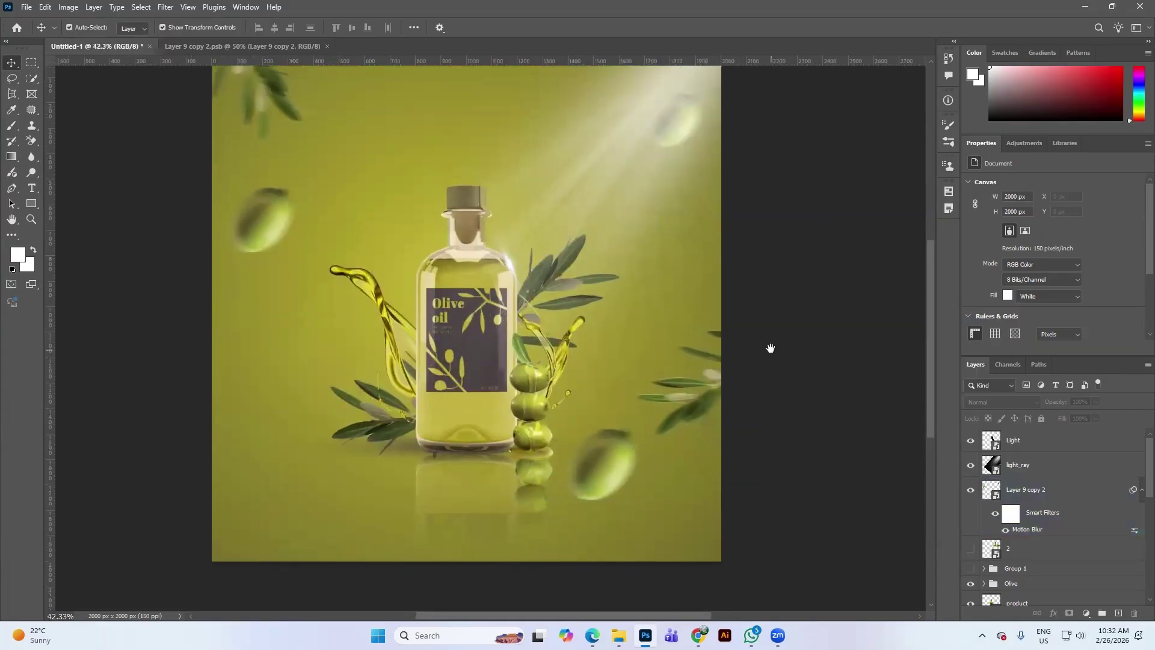
scroll(550, 371, "up", 2)
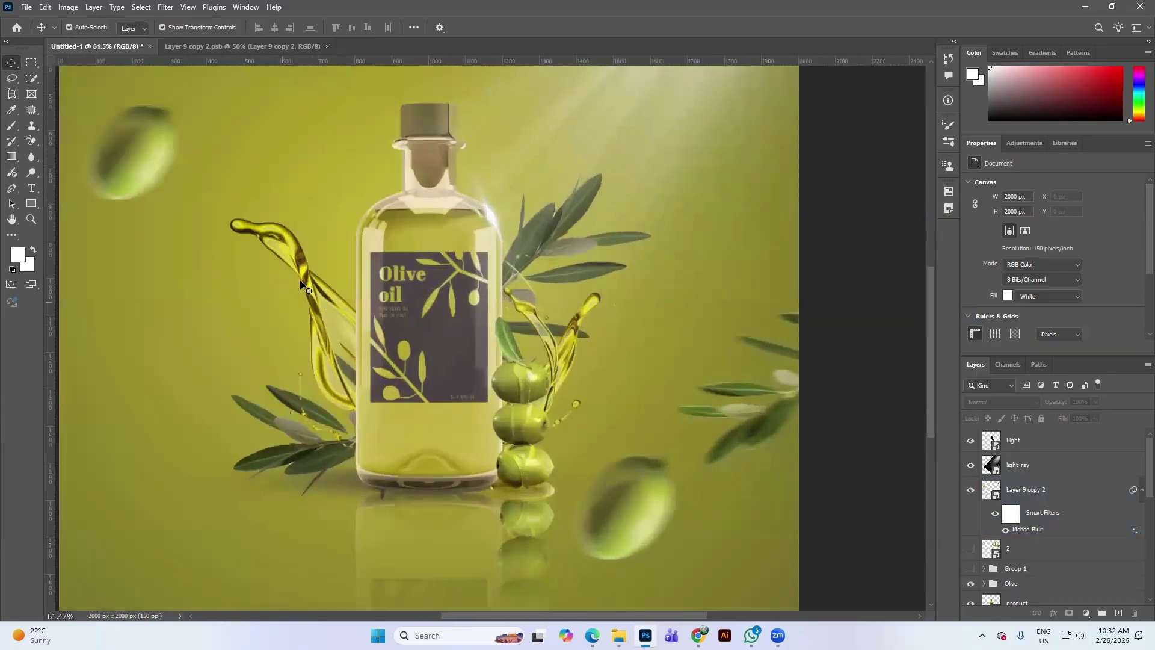
scroll(450, 367, "down", 2)
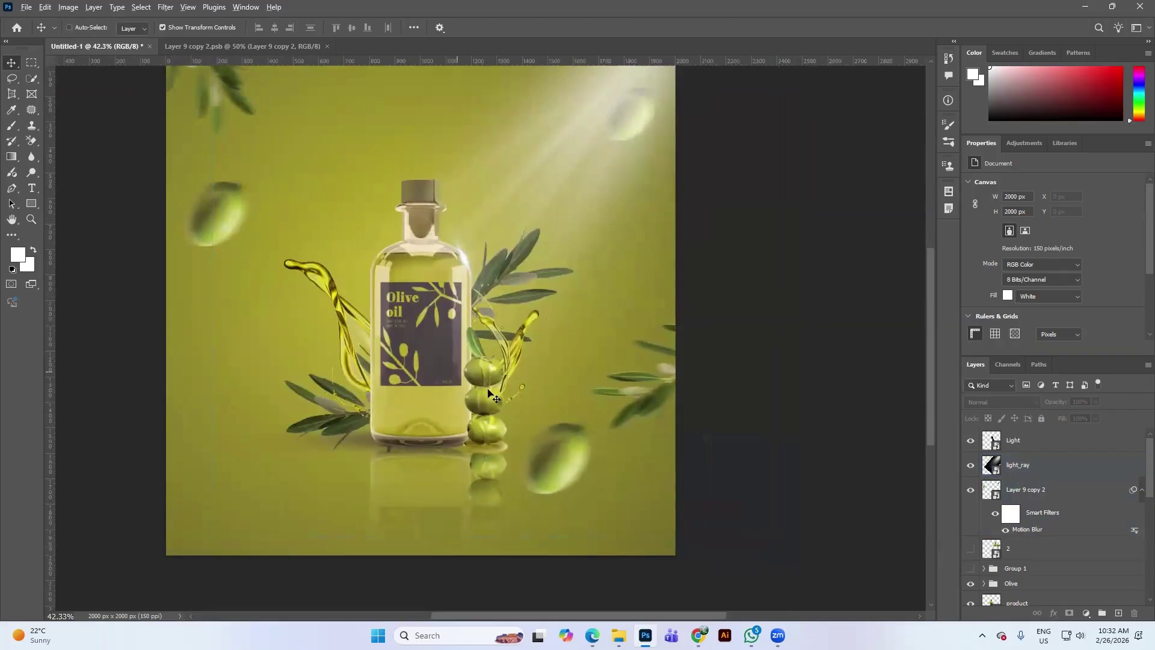
scroll(489, 394, "down", 1)
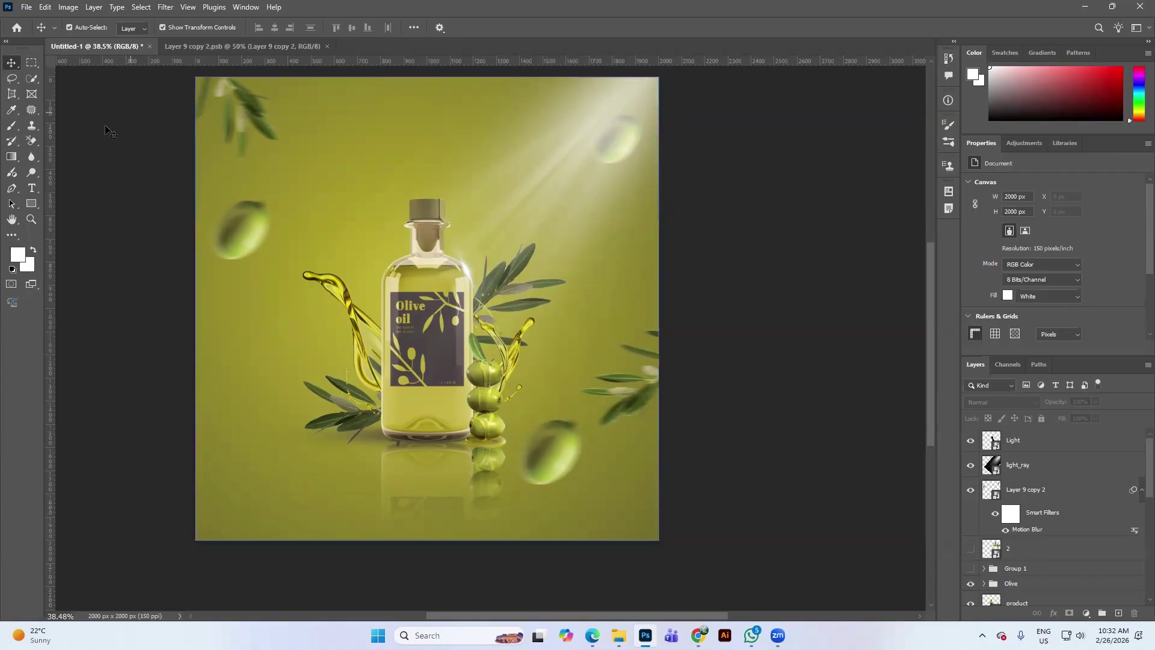
left_click(538, 91)
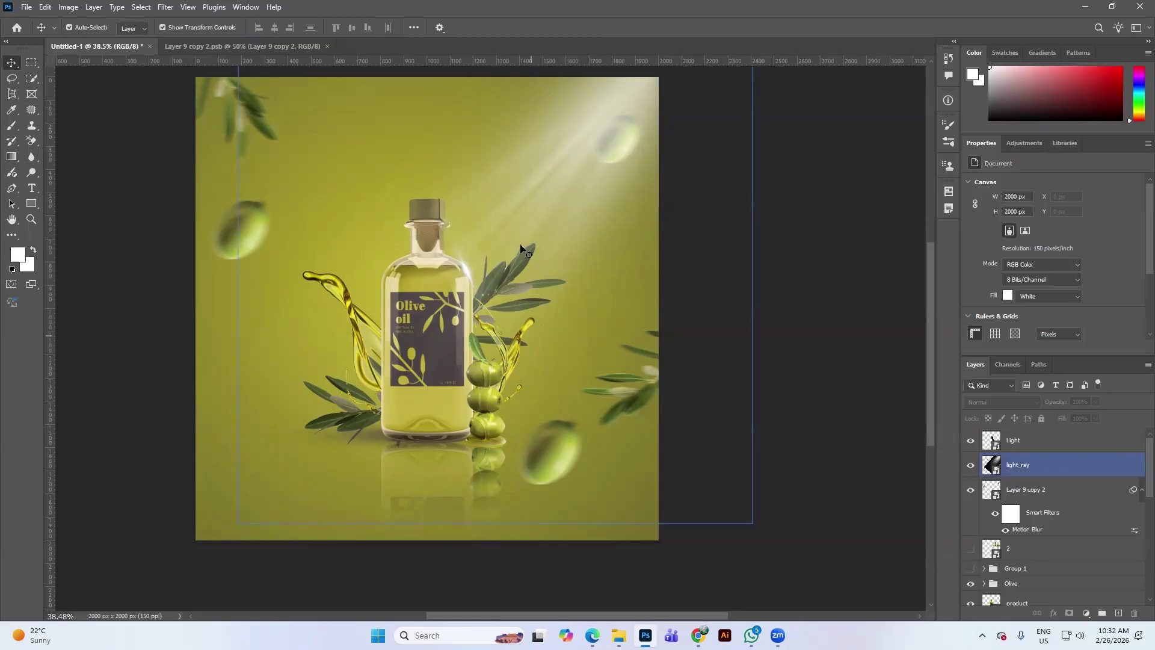
left_click(745, 376)
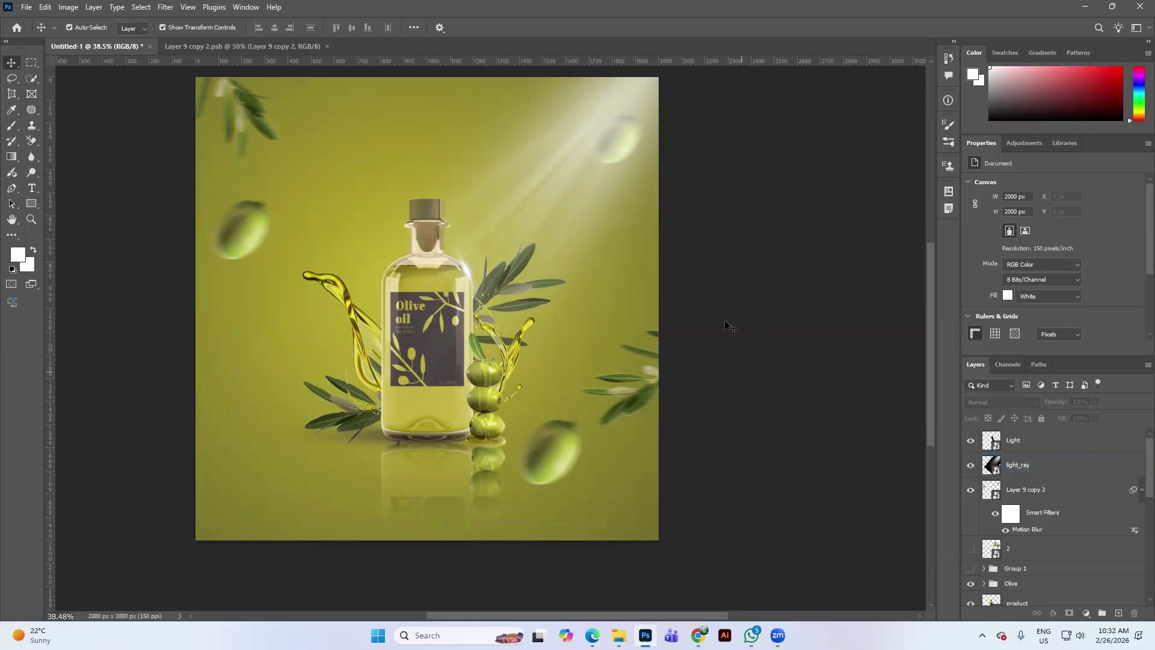
left_click(568, 154)
left_click(514, 481)
left_click(528, 481)
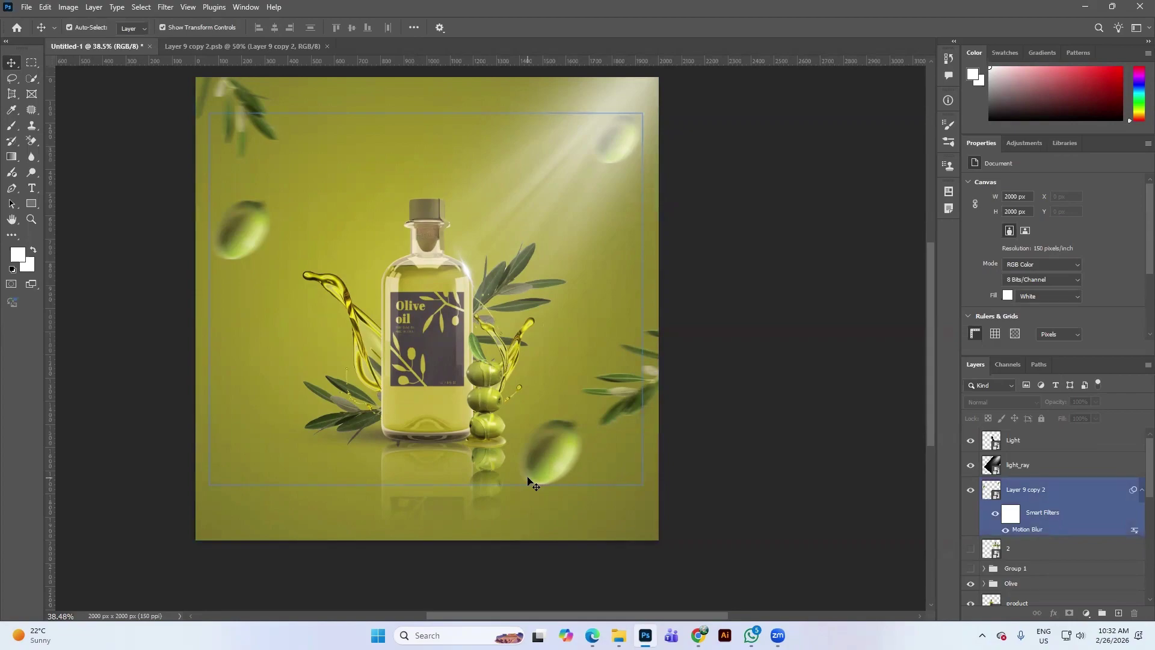
left_click(431, 566)
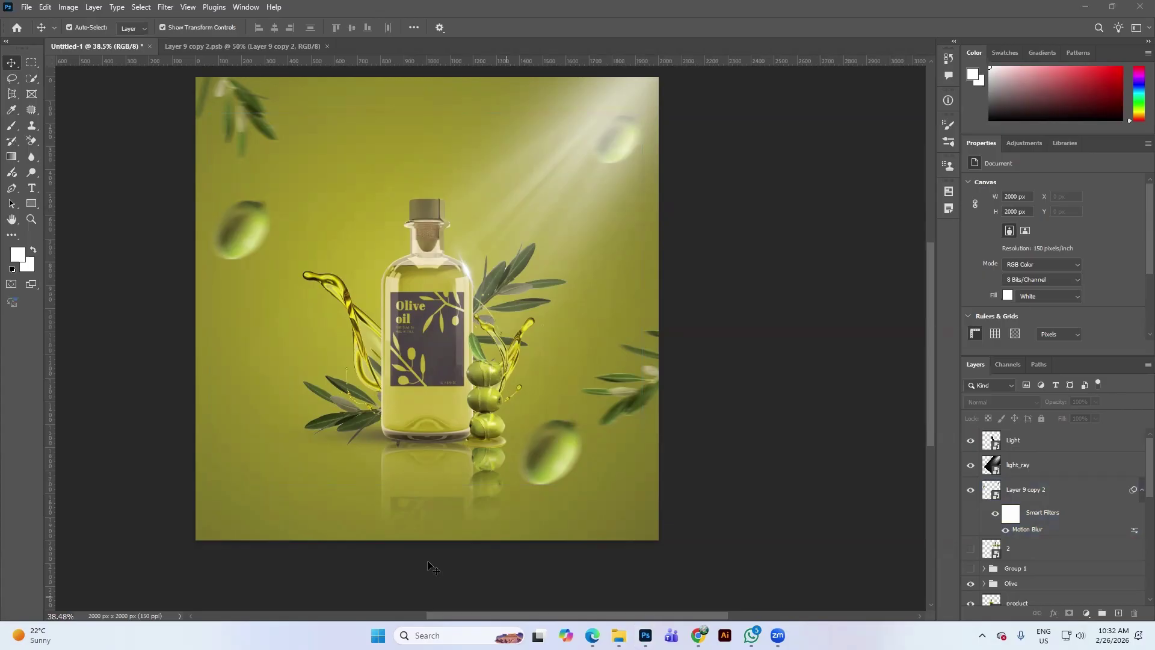
Step: Paste the 26/02/2026 attendance sheet link from the clipboard history
key("super+v")
scroll(562, 566, "down", 6)
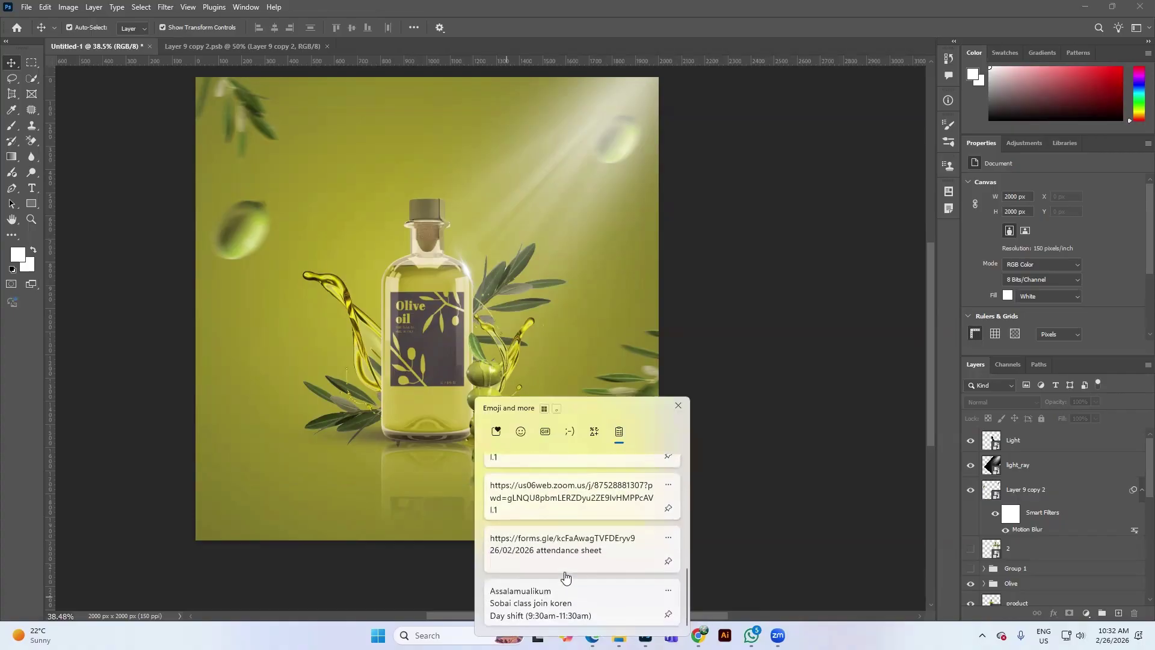
left_click(570, 555)
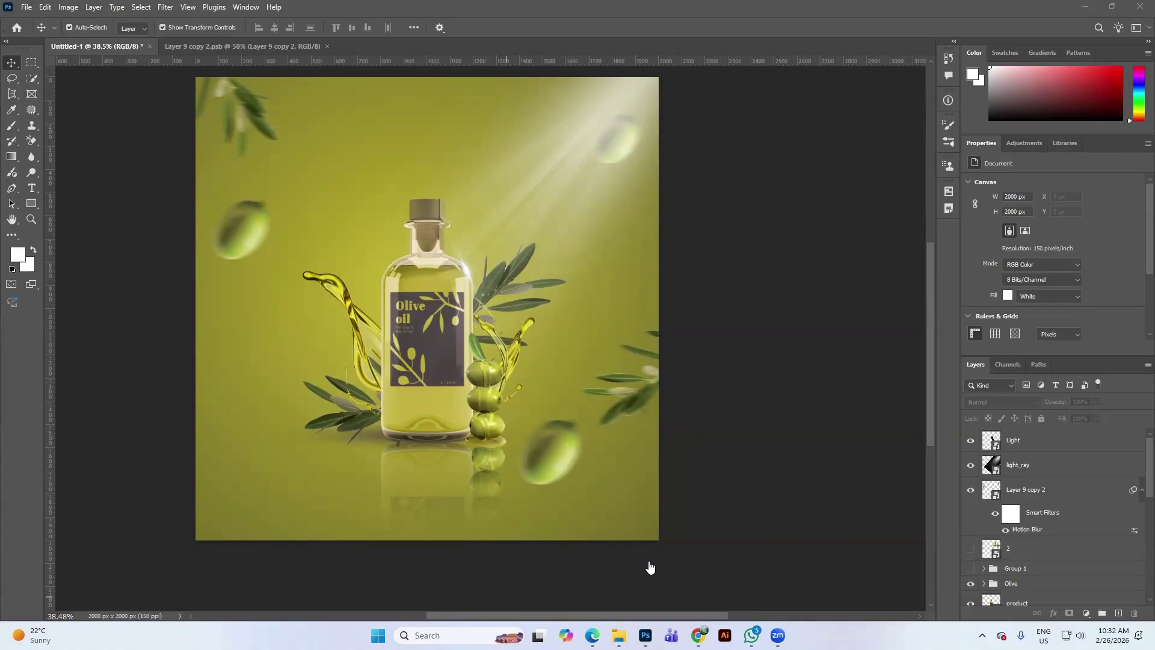
scroll(606, 414, "up", 2)
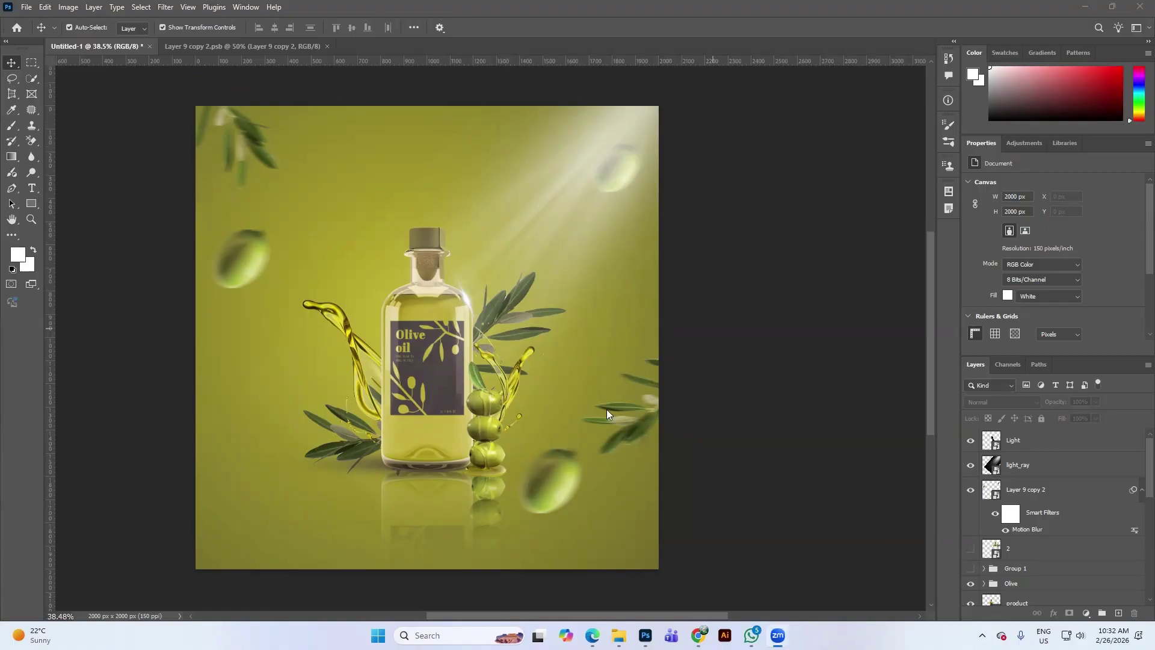
scroll(567, 398, "down", 2)
scroll(689, 404, "up", 1)
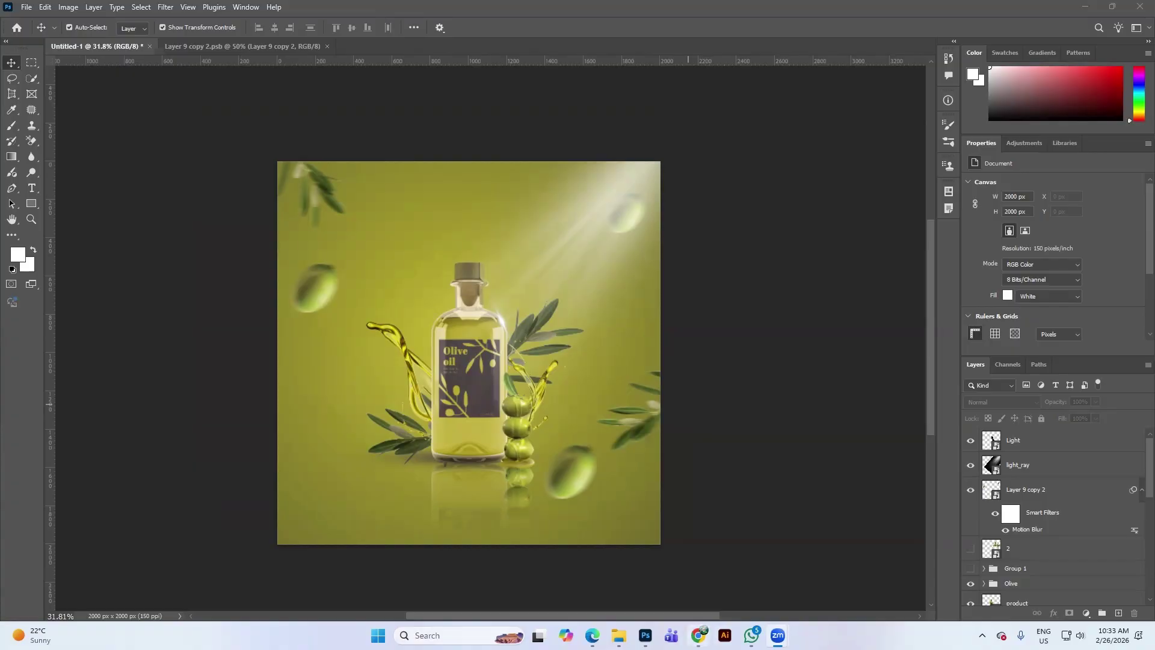
Step: Switch to Pinterest in Chrome and search for "background texture"
left_click(698, 636)
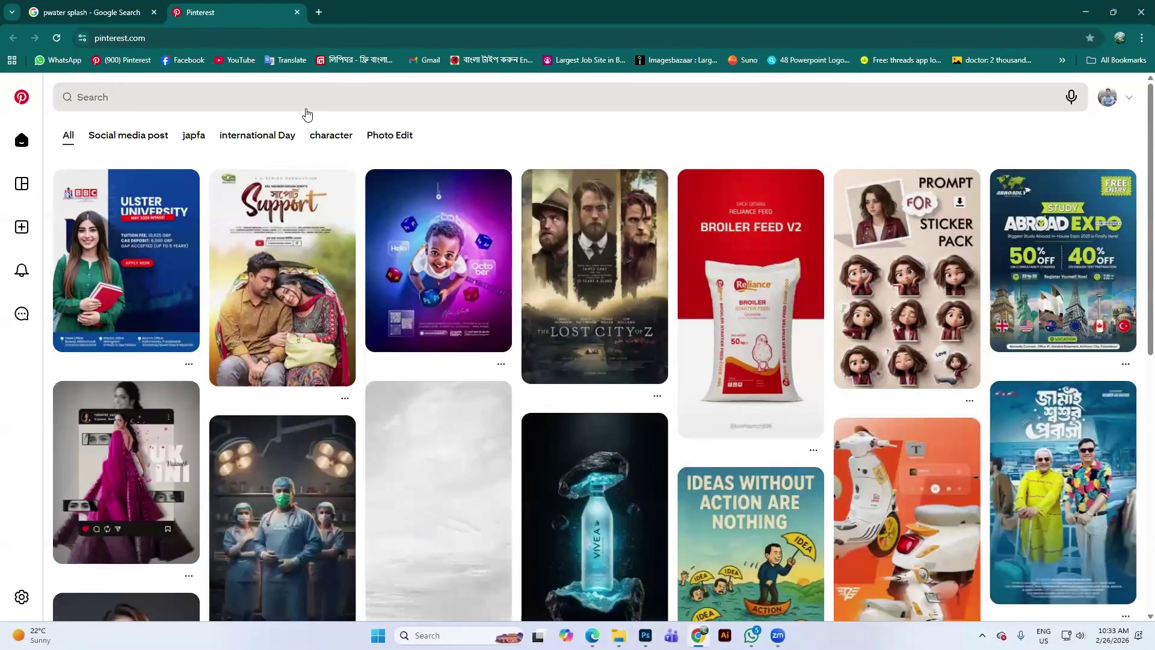
left_click(293, 99)
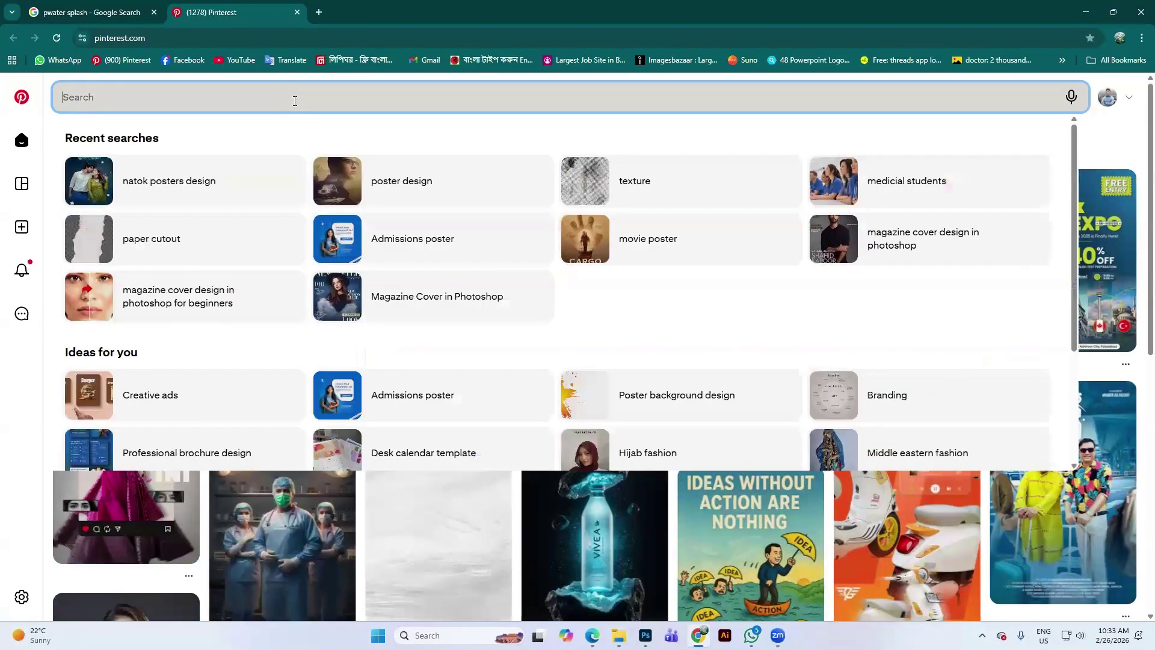
type("backg")
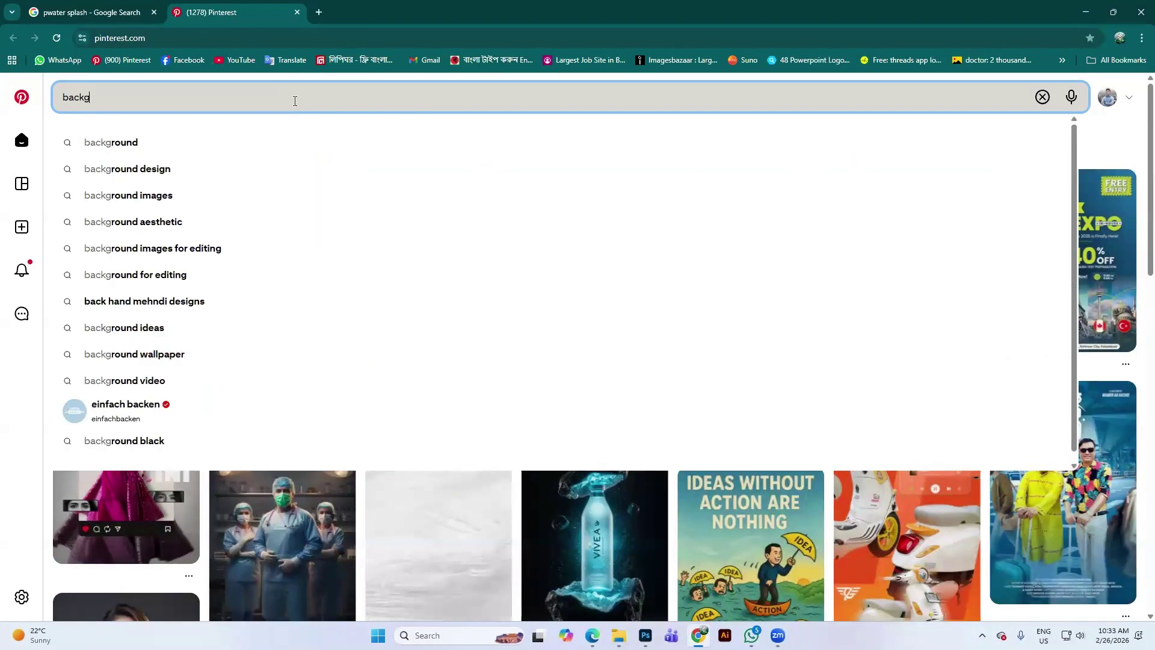
type("round")
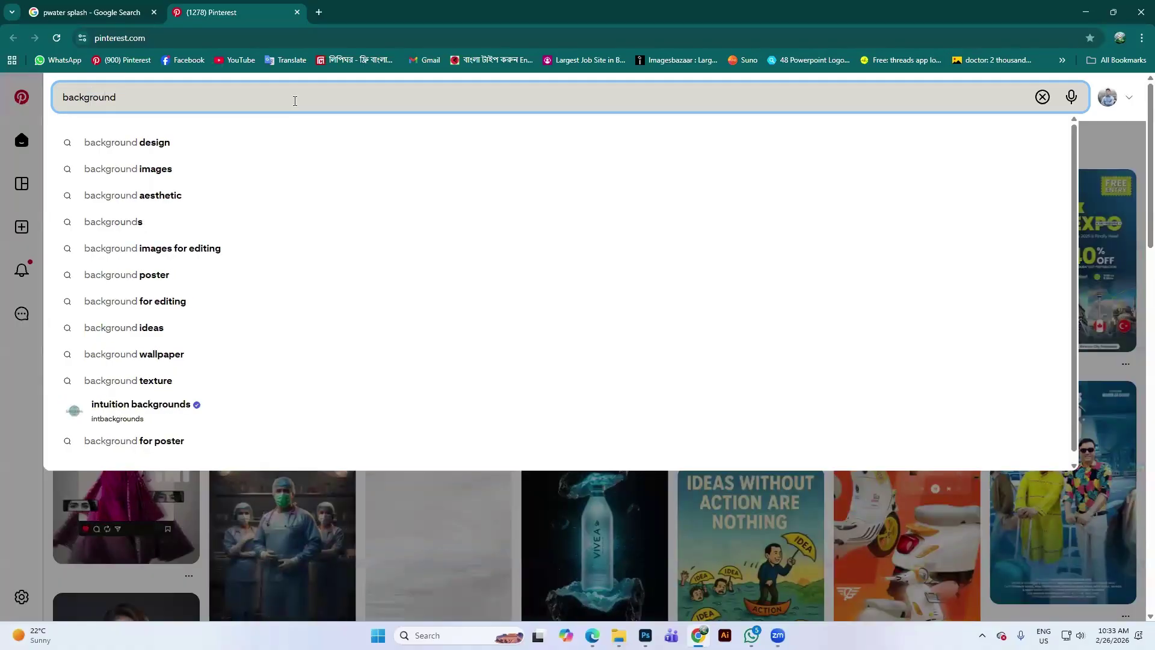
type(" texture")
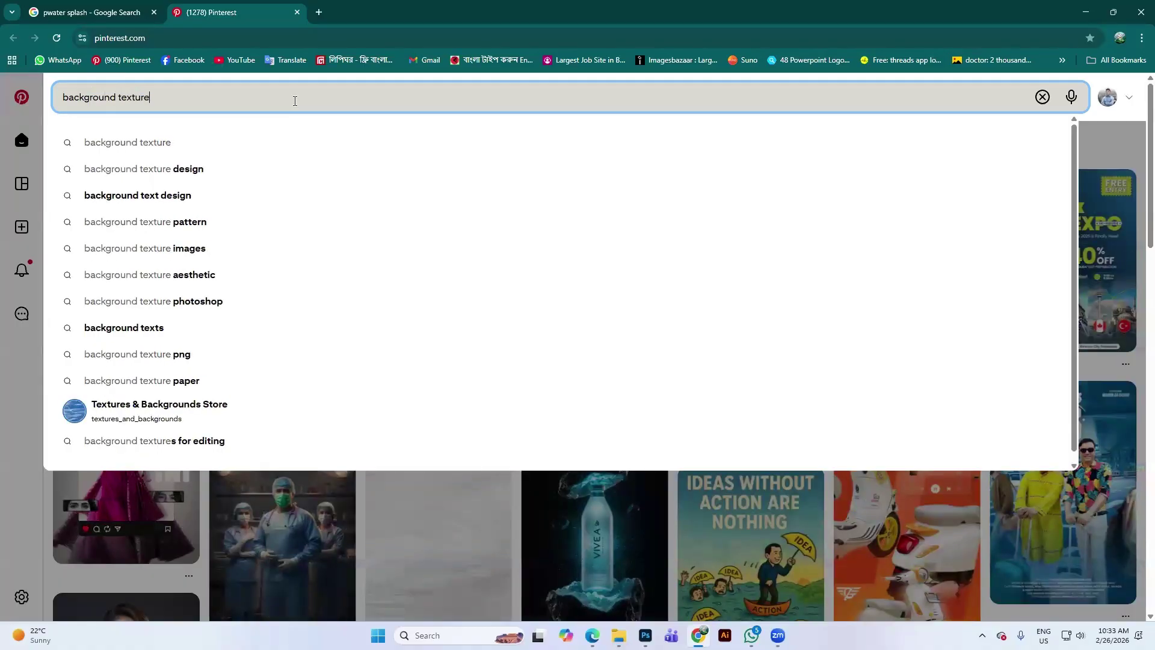
key("Return")
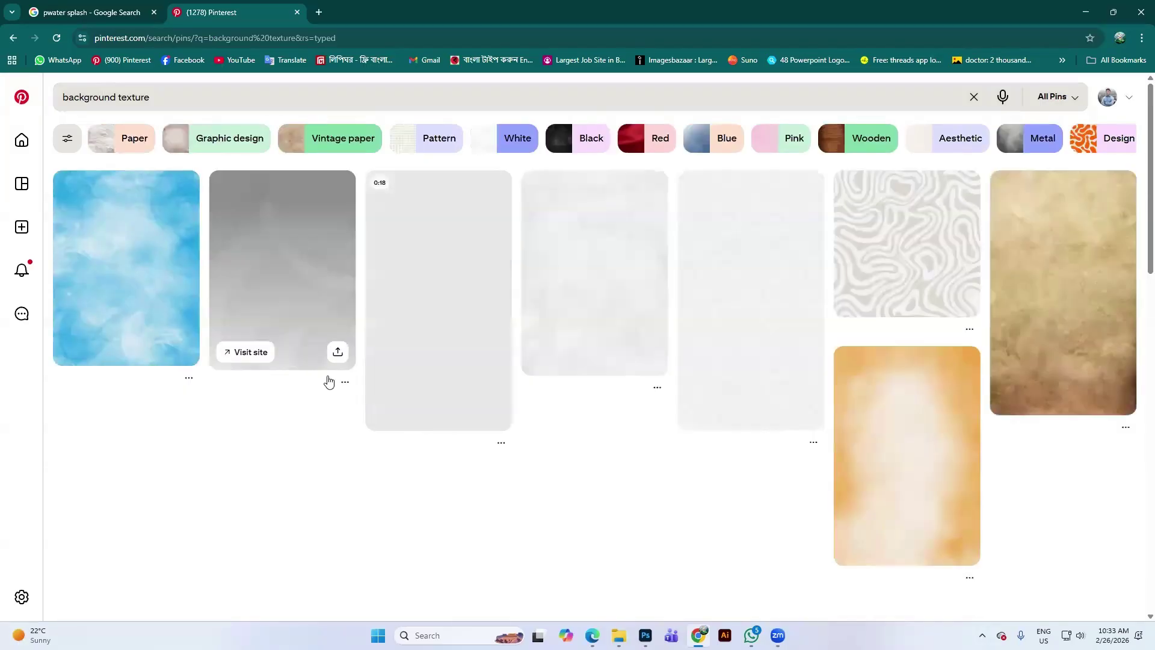
Step: Browse the background texture pins for an image that suits the poster's backdrop
scroll(856, 391, "down", 2)
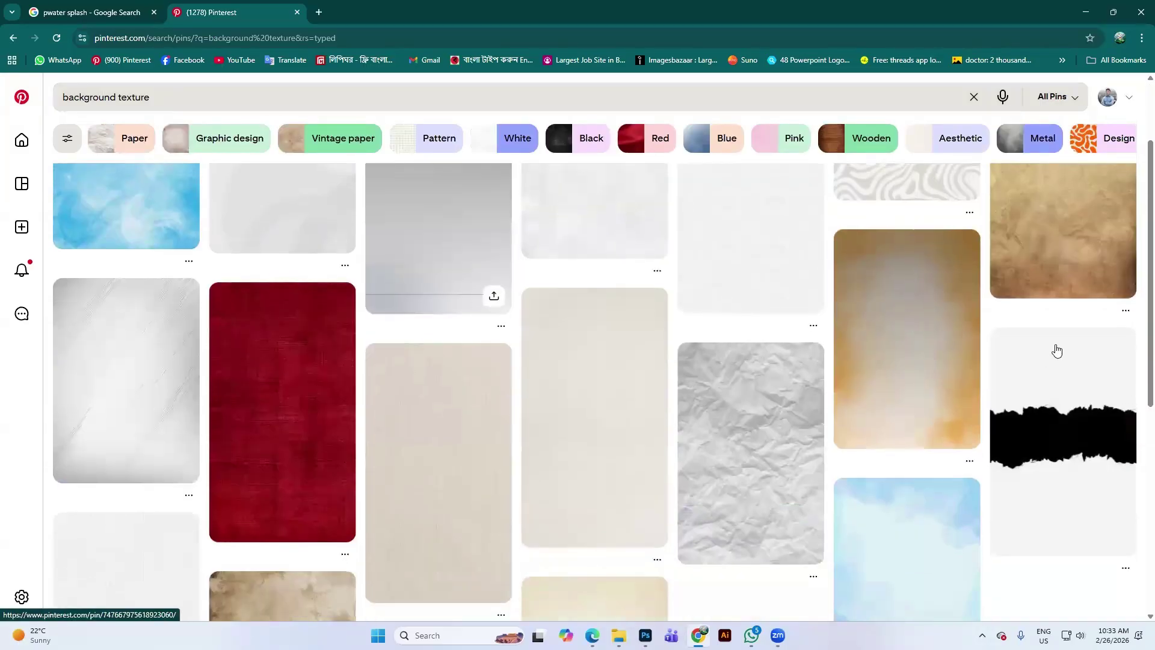
scroll(648, 382, "up", 2)
scroll(172, 387, "down", 7)
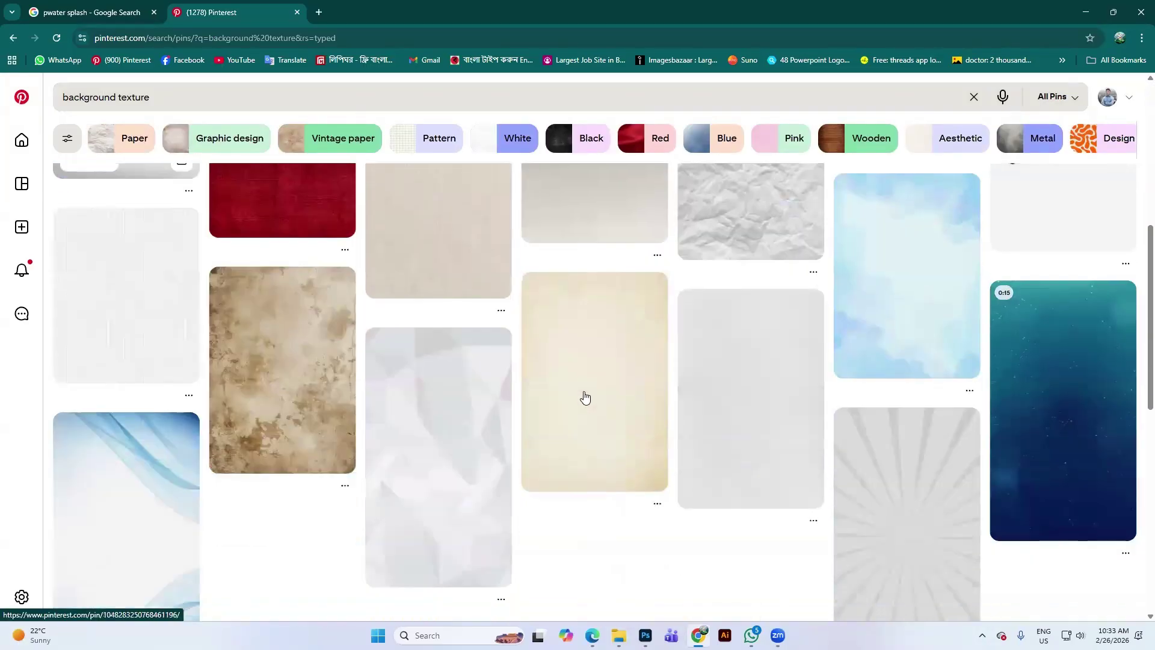
scroll(387, 431, "down", 8)
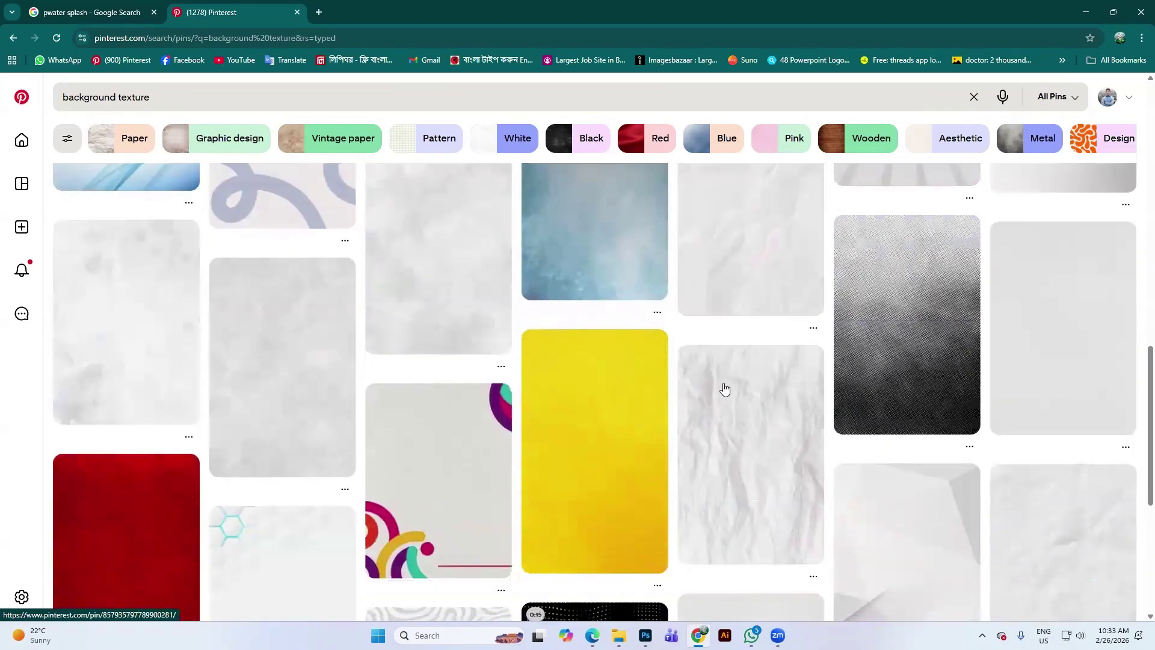
scroll(725, 390, "down", 9)
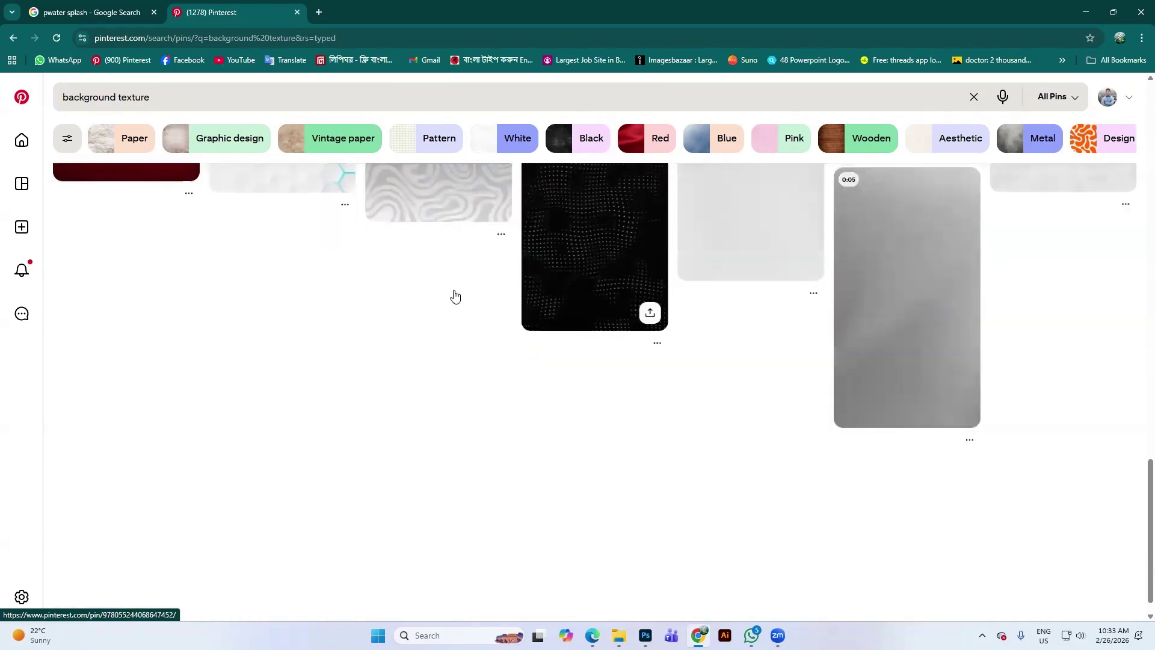
scroll(637, 356, "up", 15)
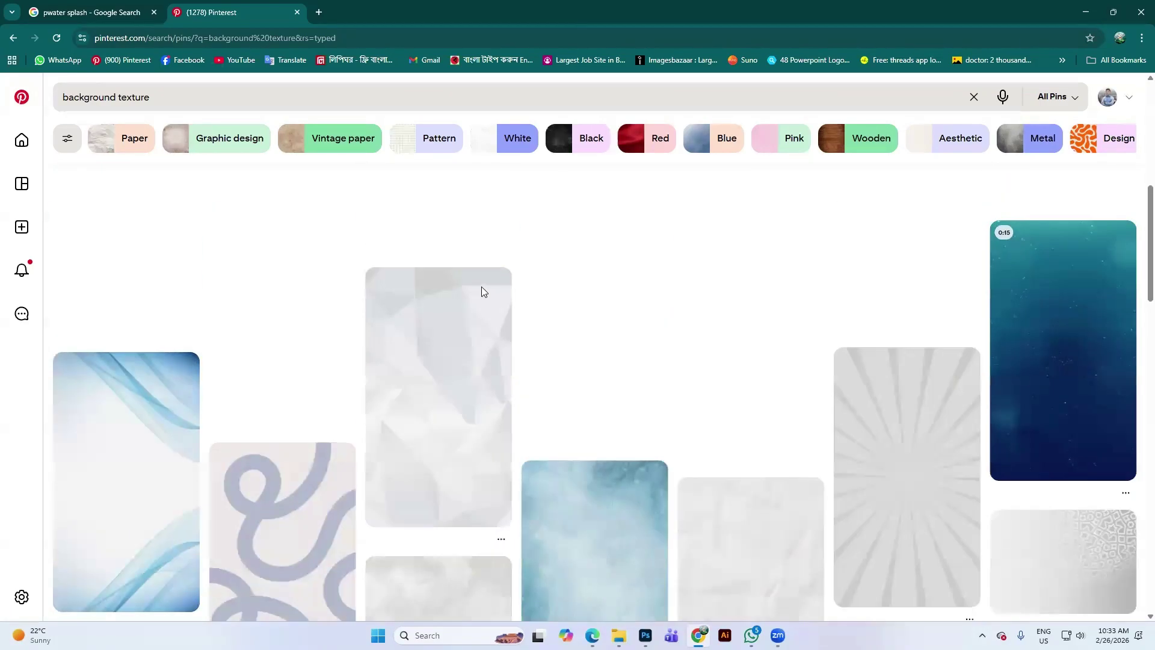
scroll(482, 291, "up", 6)
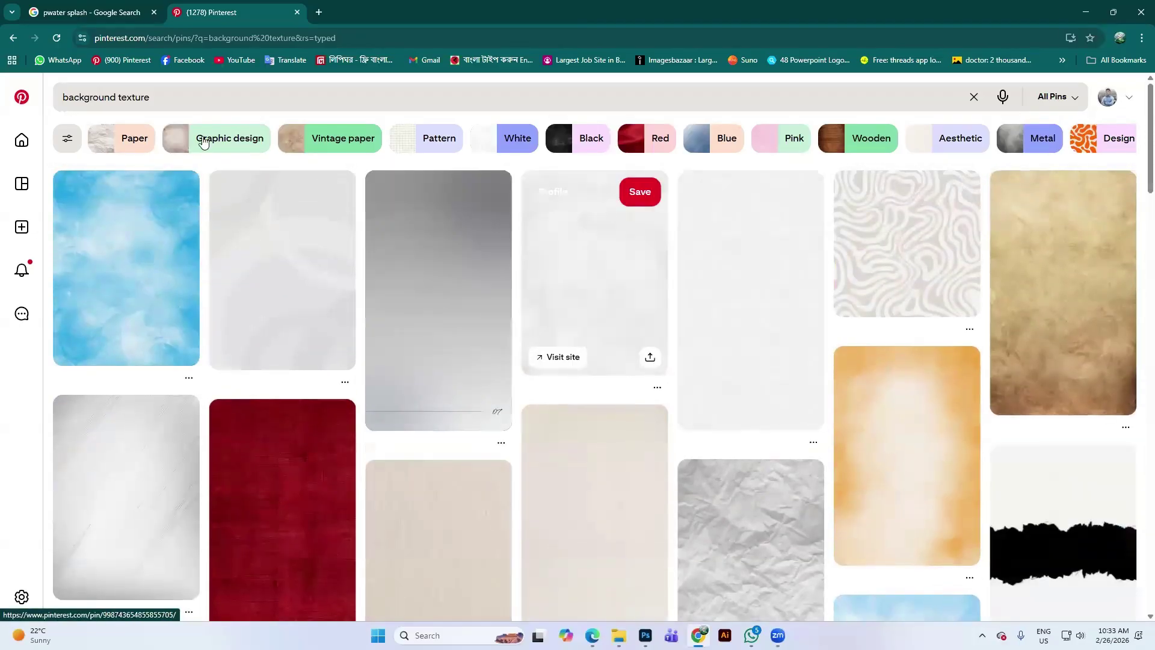
Step: Refine the search to "wall background texture" and open the white brick wall pin
left_click(65, 98)
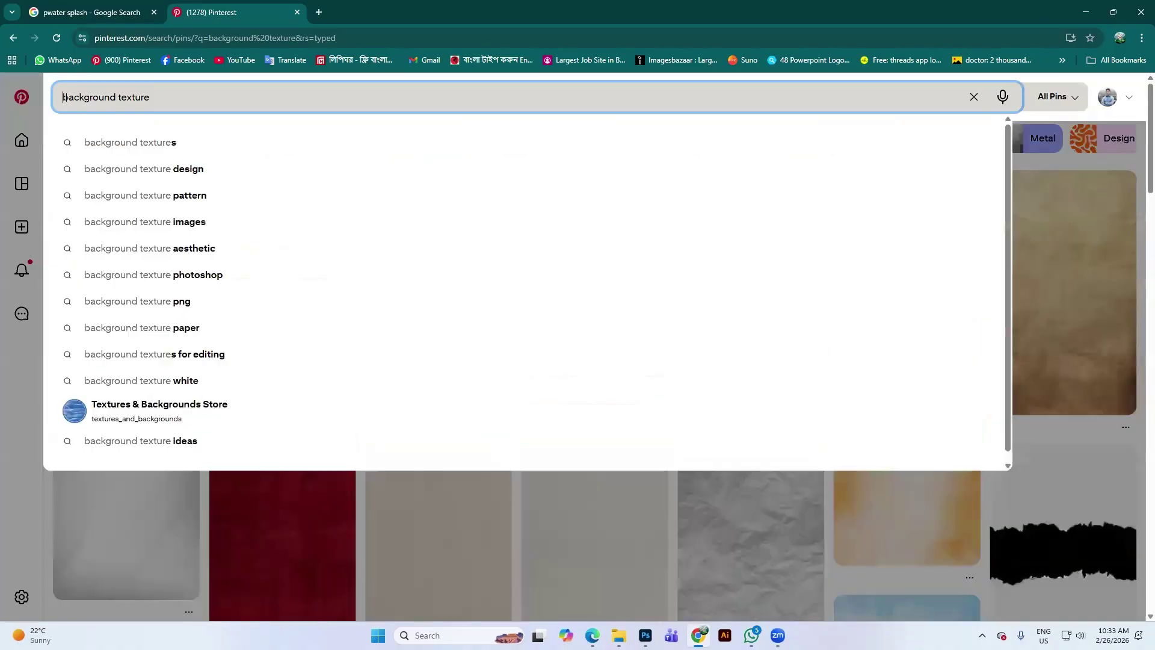
type("wall")
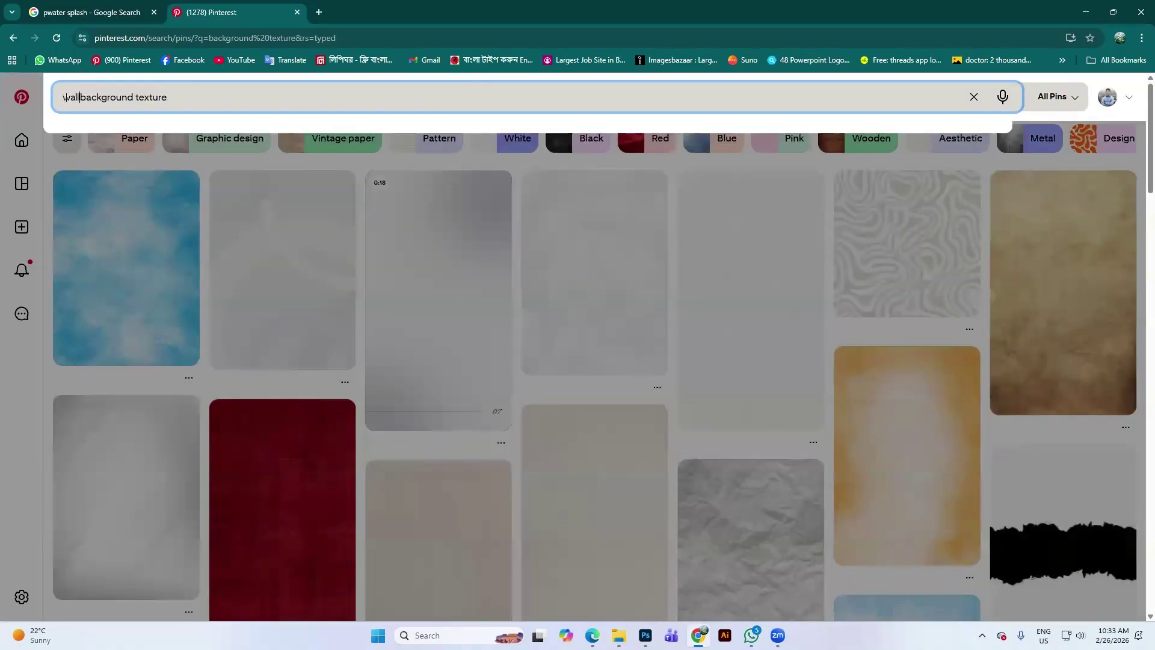
key("Return")
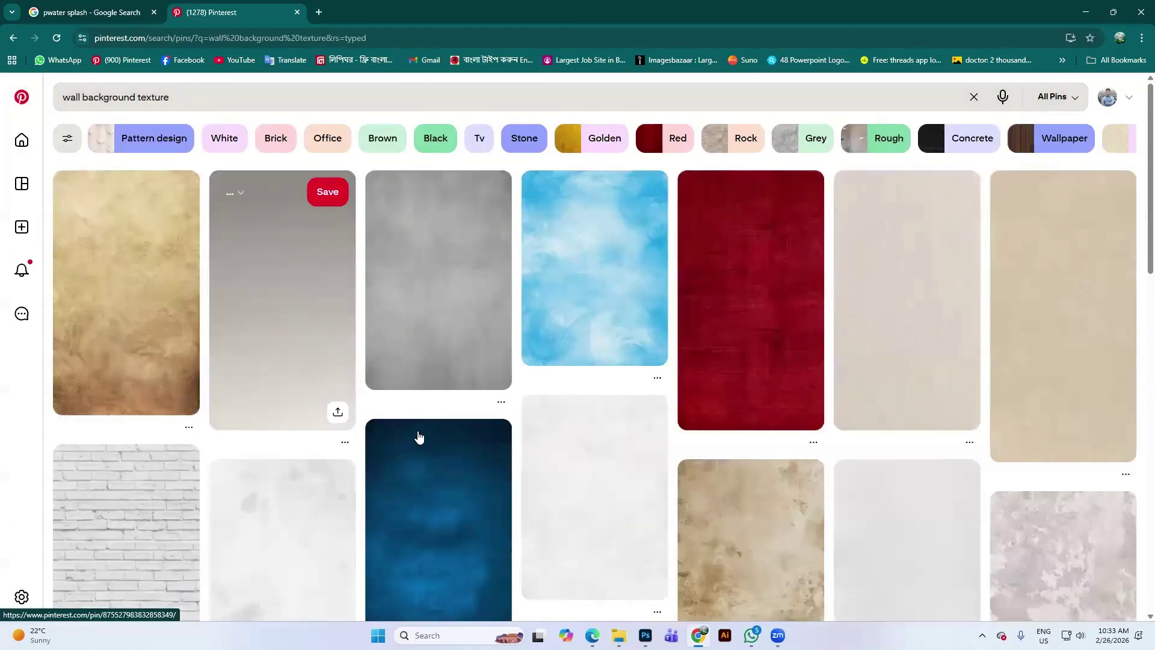
scroll(343, 435, "down", 4)
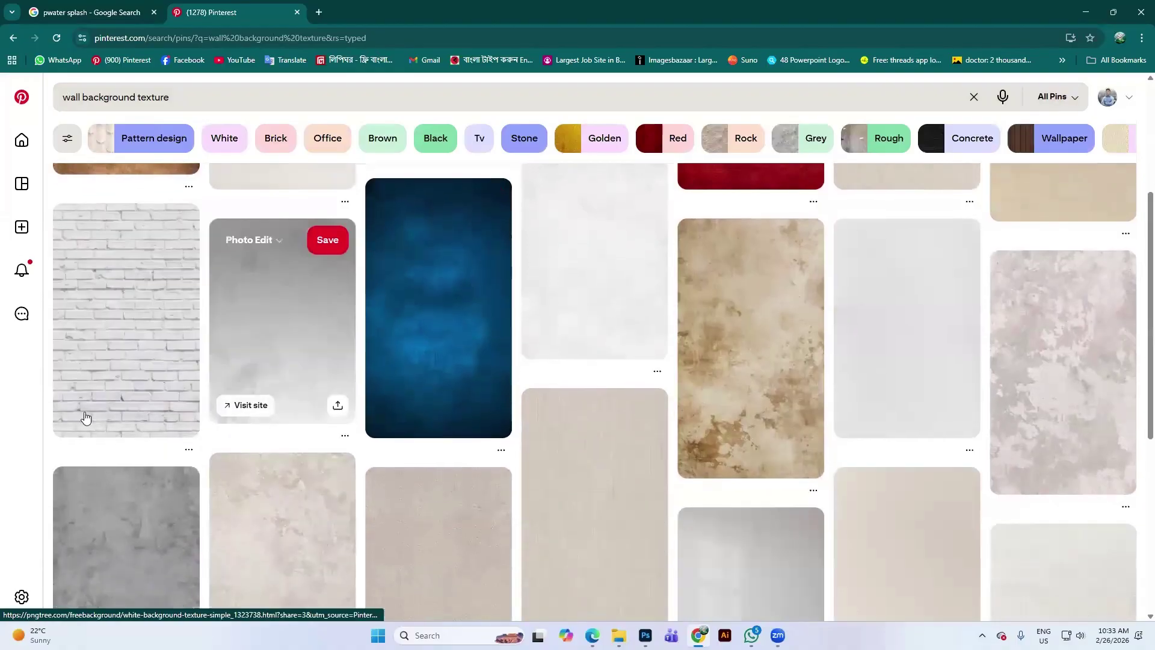
scroll(145, 390, "down", 2)
scroll(155, 387, "up", 2)
left_click(155, 343)
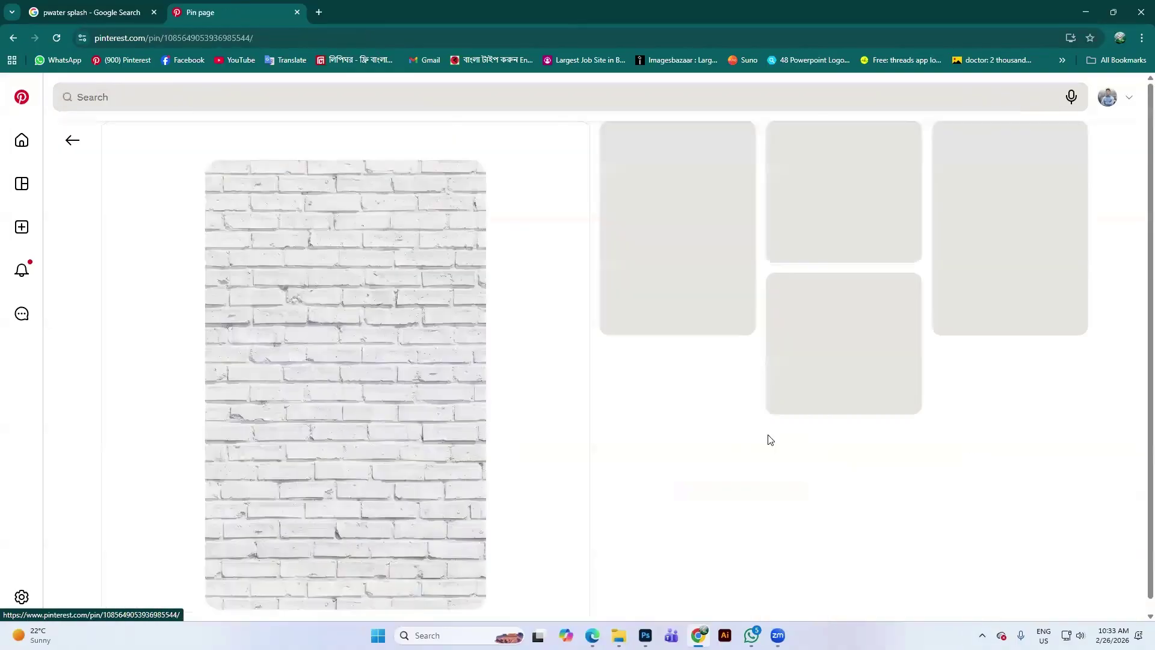
Step: Open a related white brick wall pin with cleaner, finer bricks and copy its image
right_click(360, 284)
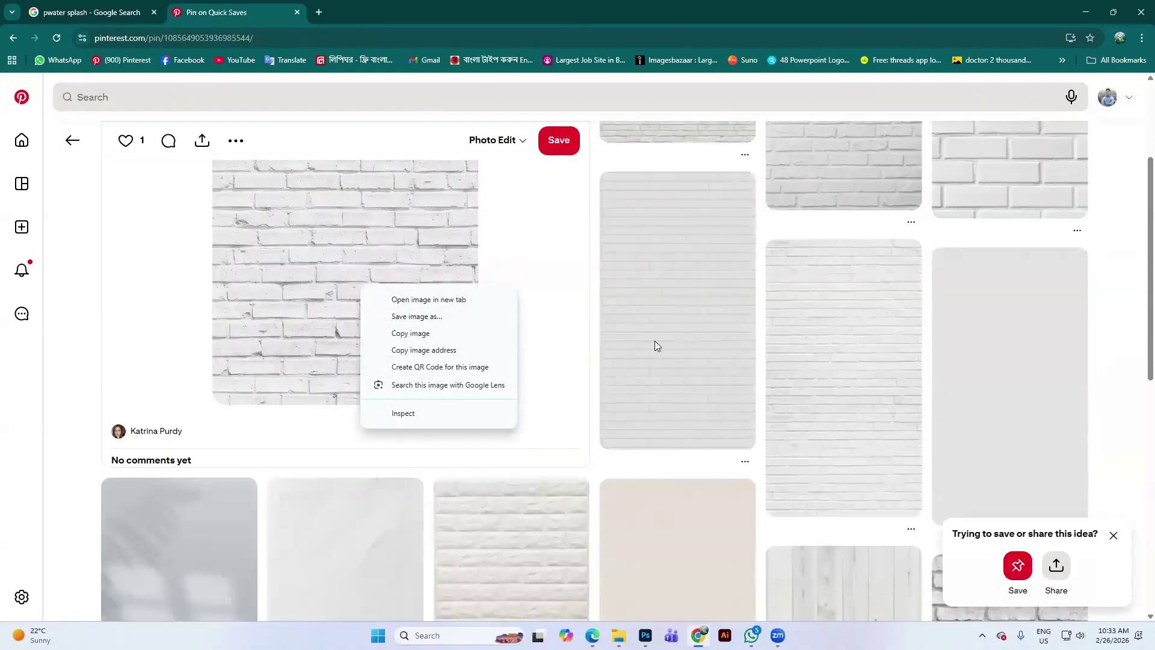
left_click(790, 394)
left_click(790, 393)
right_click(335, 361)
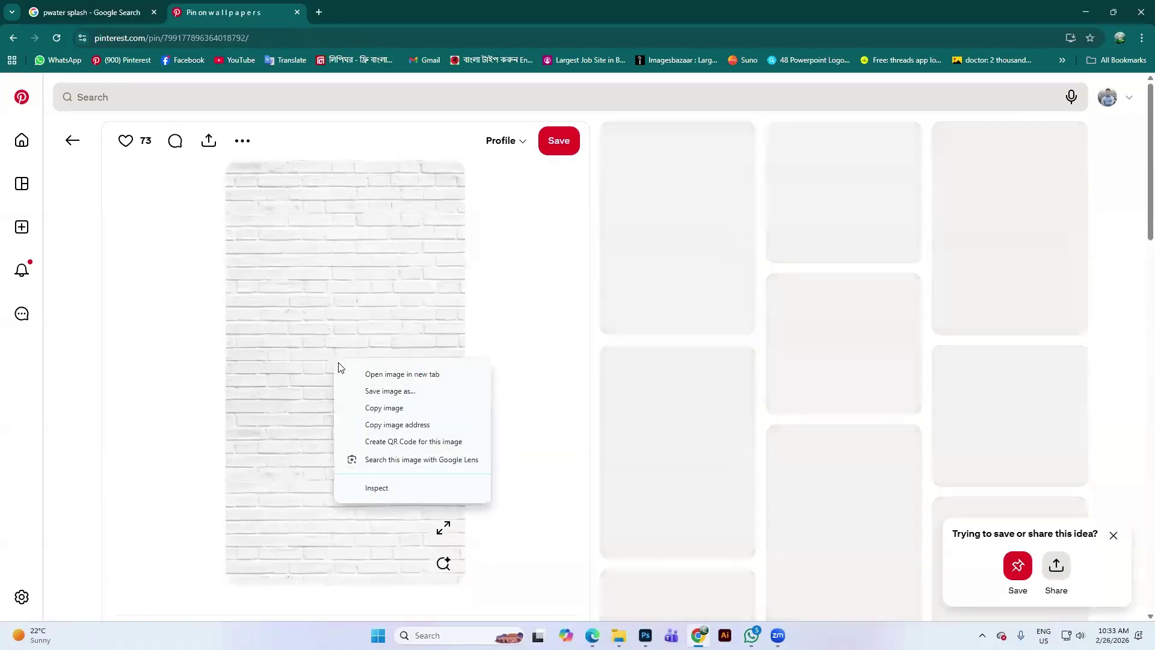
left_click(381, 409)
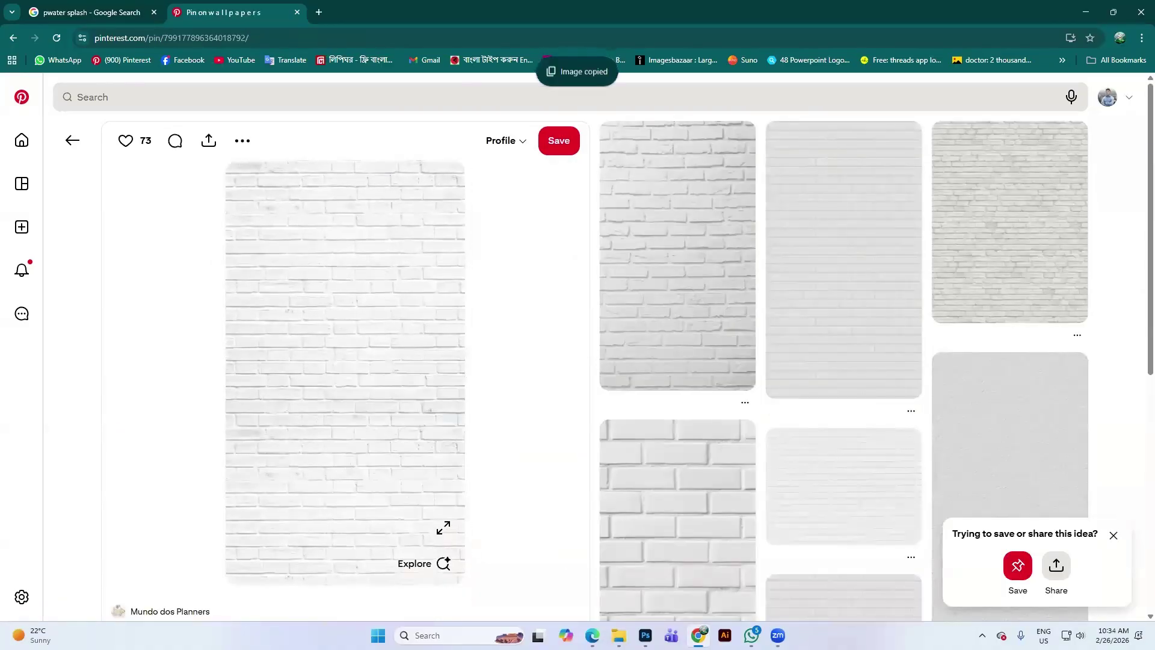
Step: Paste the brick wall image into the Photoshop poster and scale it to 2000 px wide so it spans the canvas
left_click(643, 633)
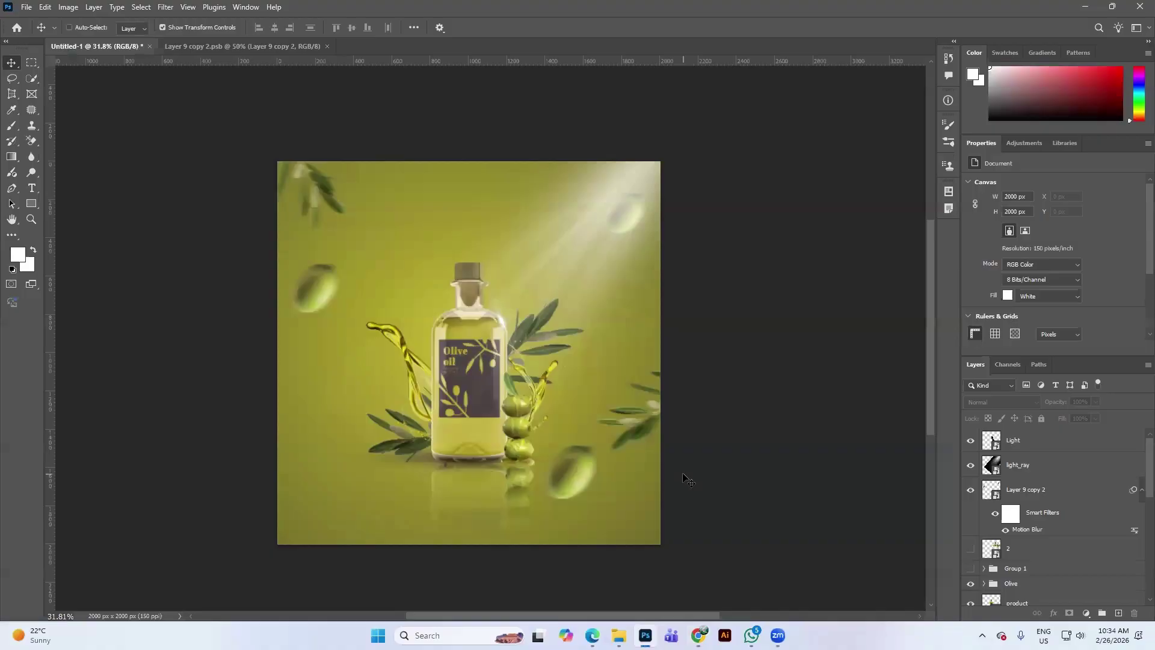
key("ctrl+v")
left_click_drag(585, 365, 660, 366)
left_click_drag(354, 365, 279, 365)
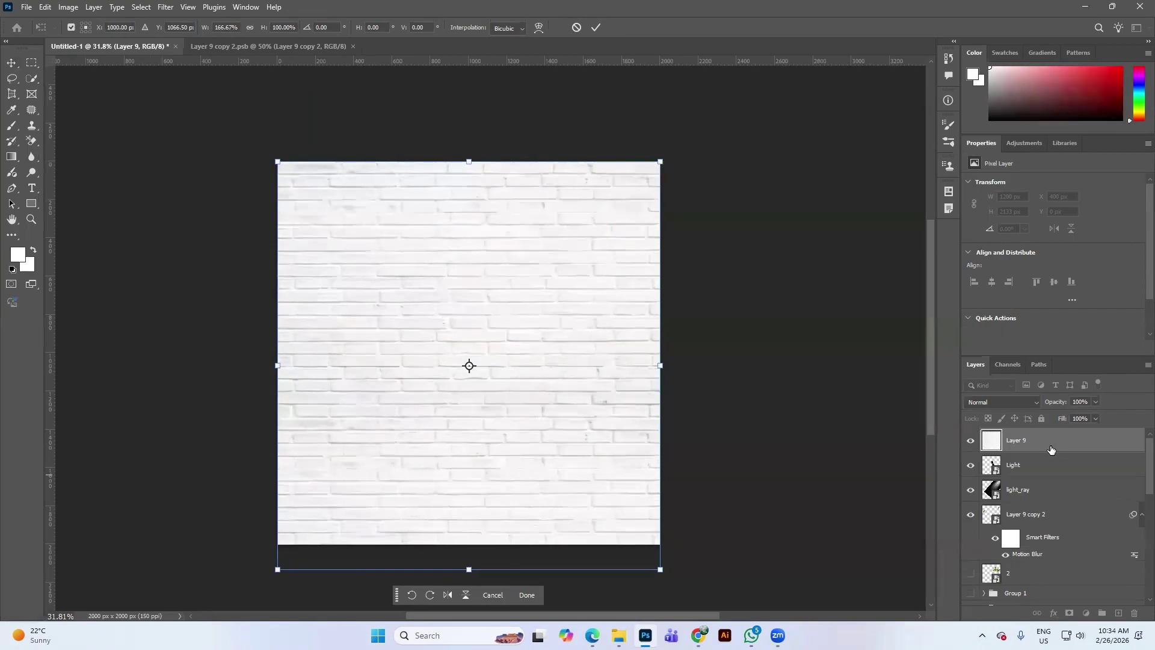
left_click(596, 27)
Step: Move the brick wall layer down the stack to directly above Gradient Fill 1
key("ctrl")
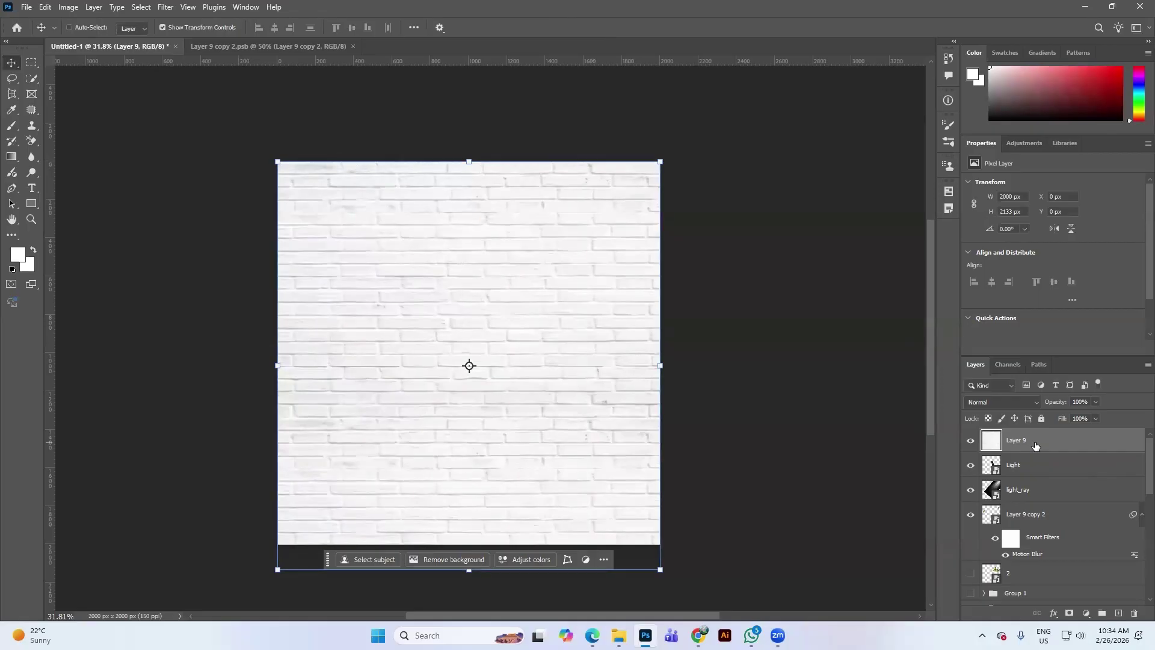
key("ctrl+shift+bracketleft")
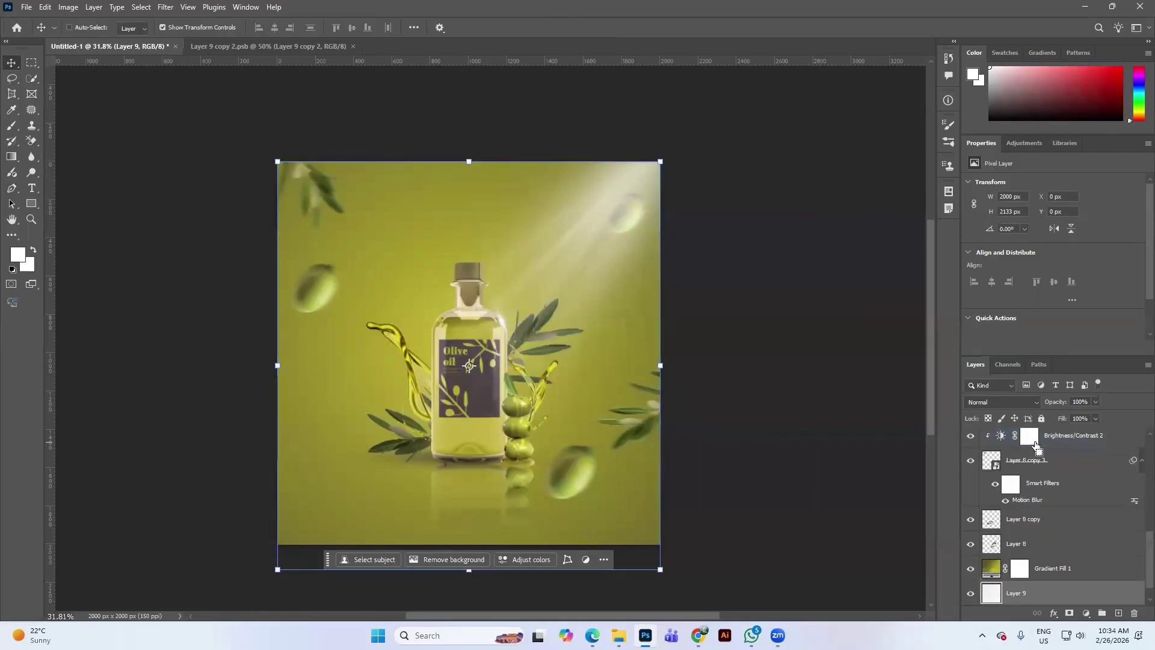
key("ctrl+bracketright")
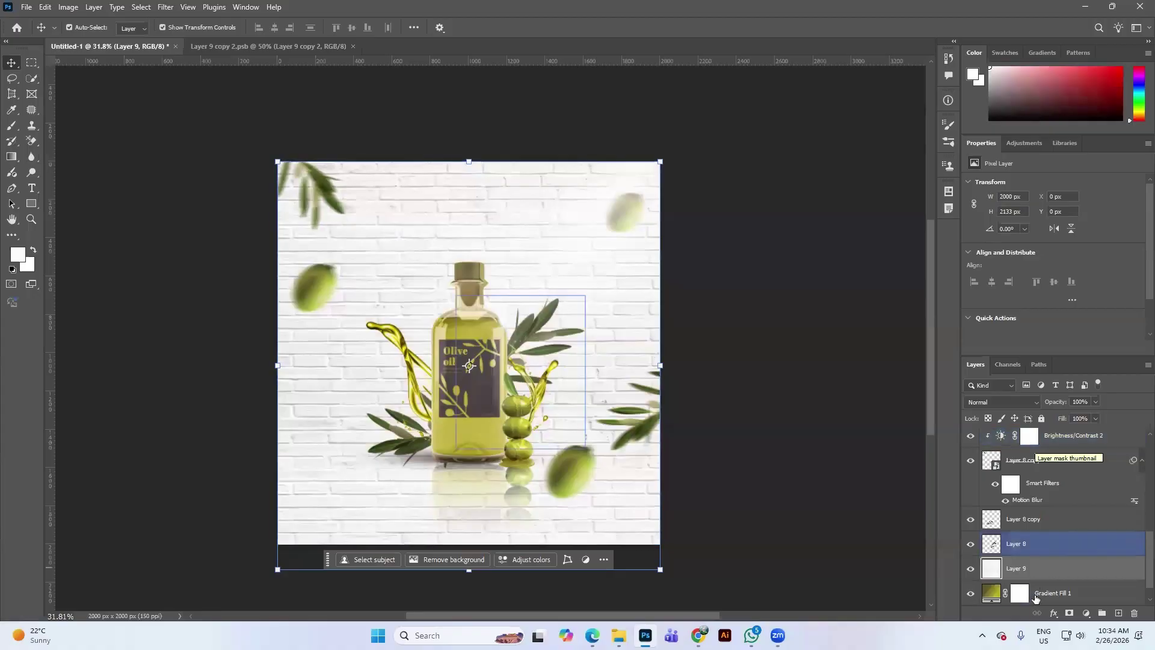
left_click(994, 402)
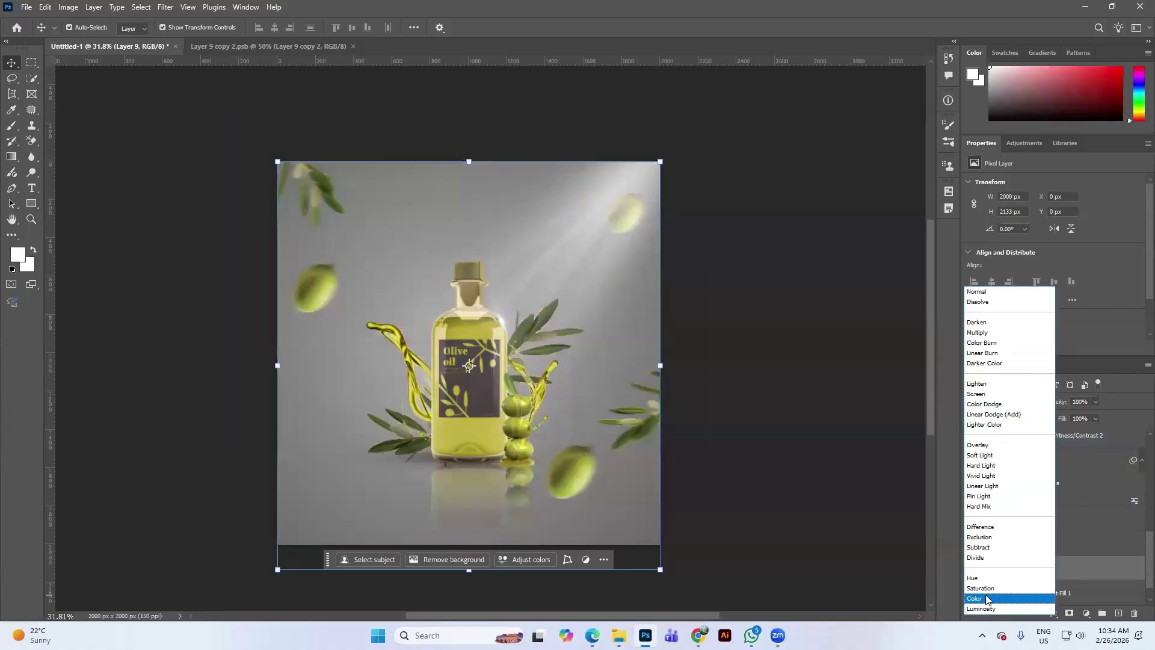
left_click(1110, 579)
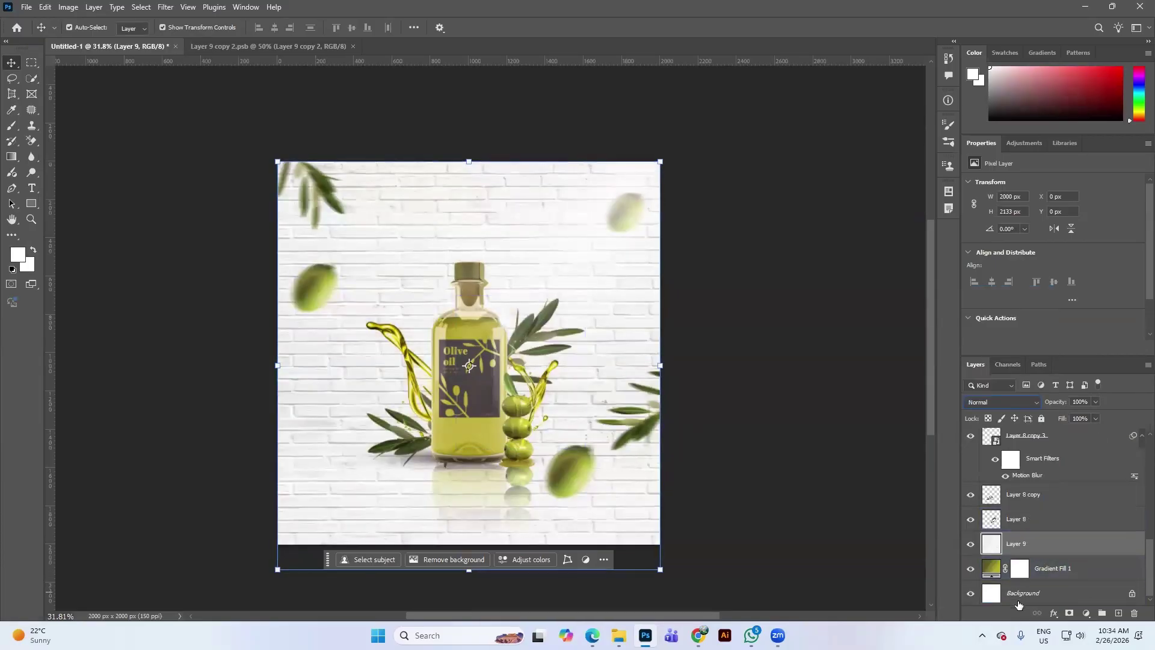
left_click(970, 545)
left_click(969, 546)
Step: Add a solid color fill above the brick layer in an olive tone sampled from the bottle, and set its blend mode to Color
left_click(1087, 613)
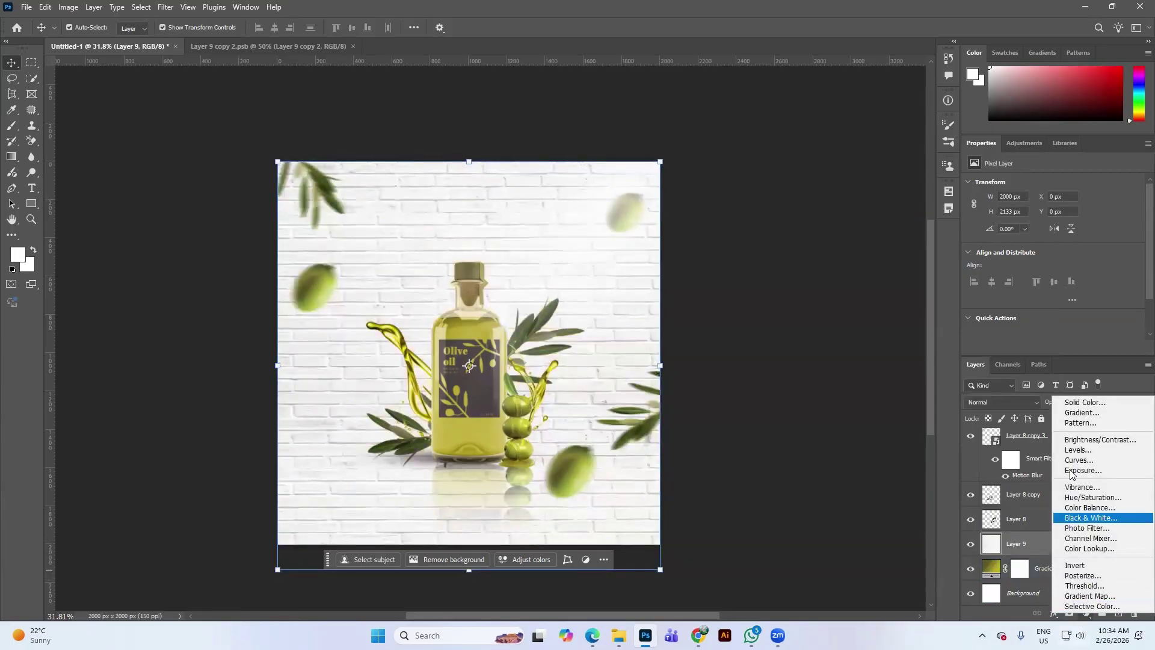
left_click(1074, 402)
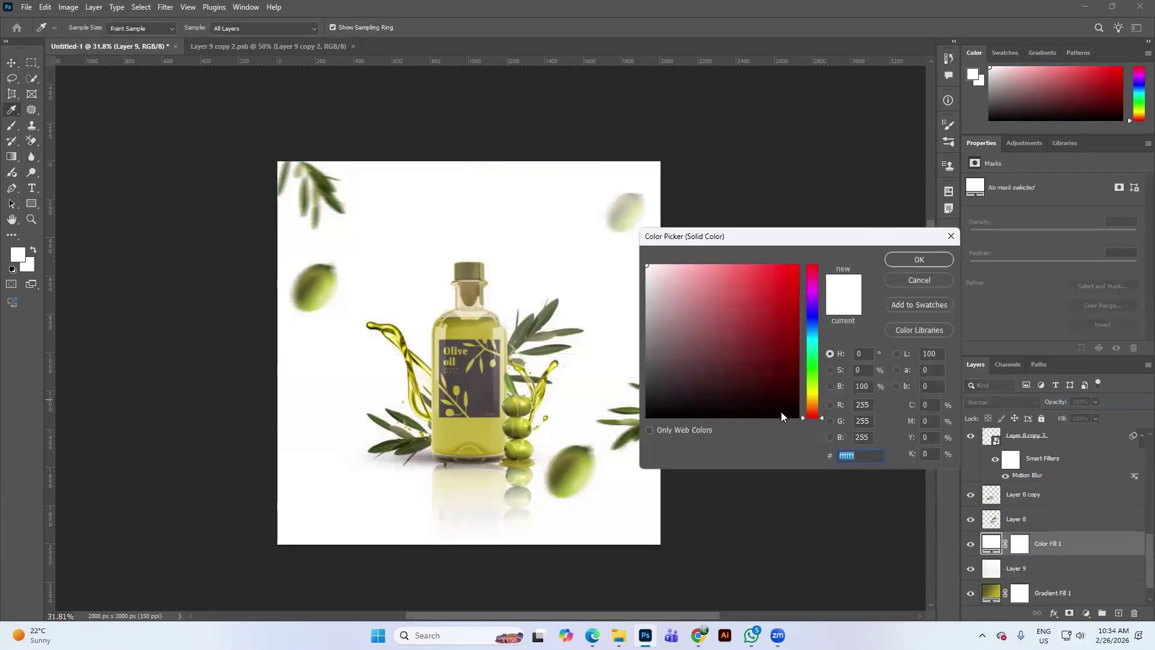
left_click(456, 316)
left_click(906, 261)
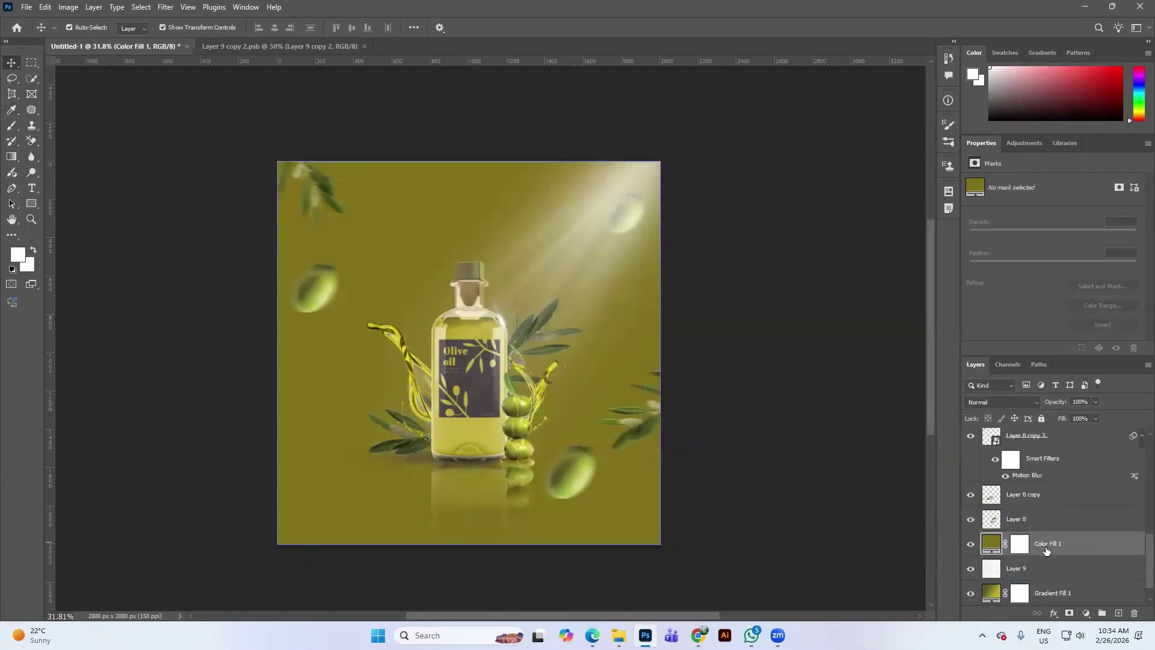
left_click(980, 402)
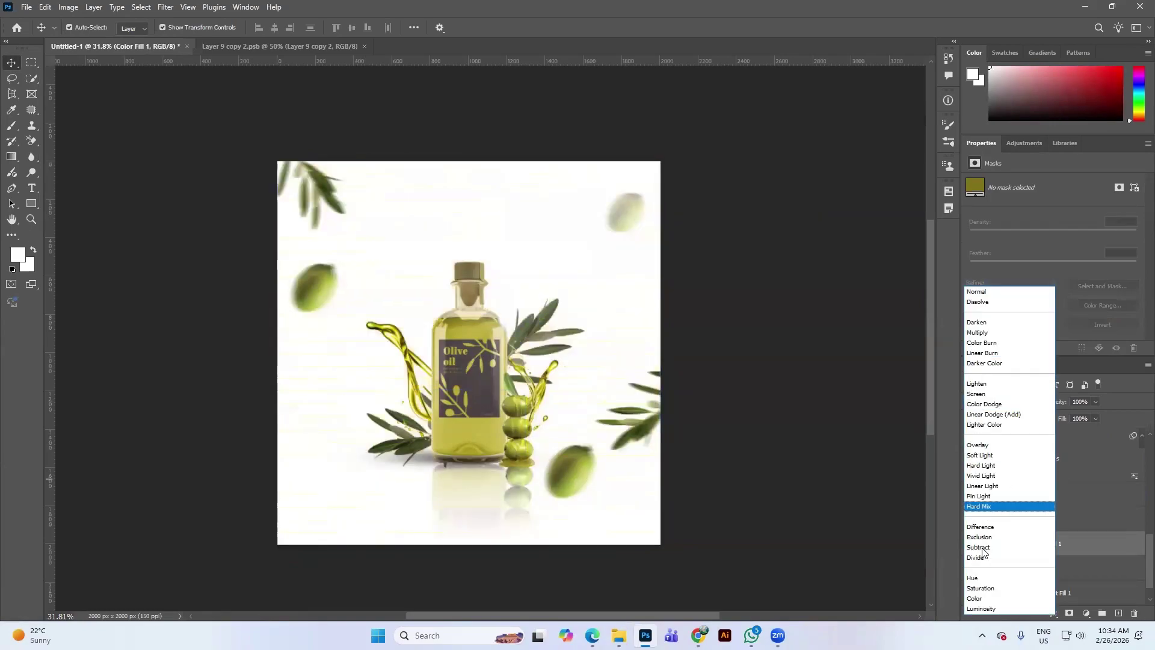
left_click(980, 600)
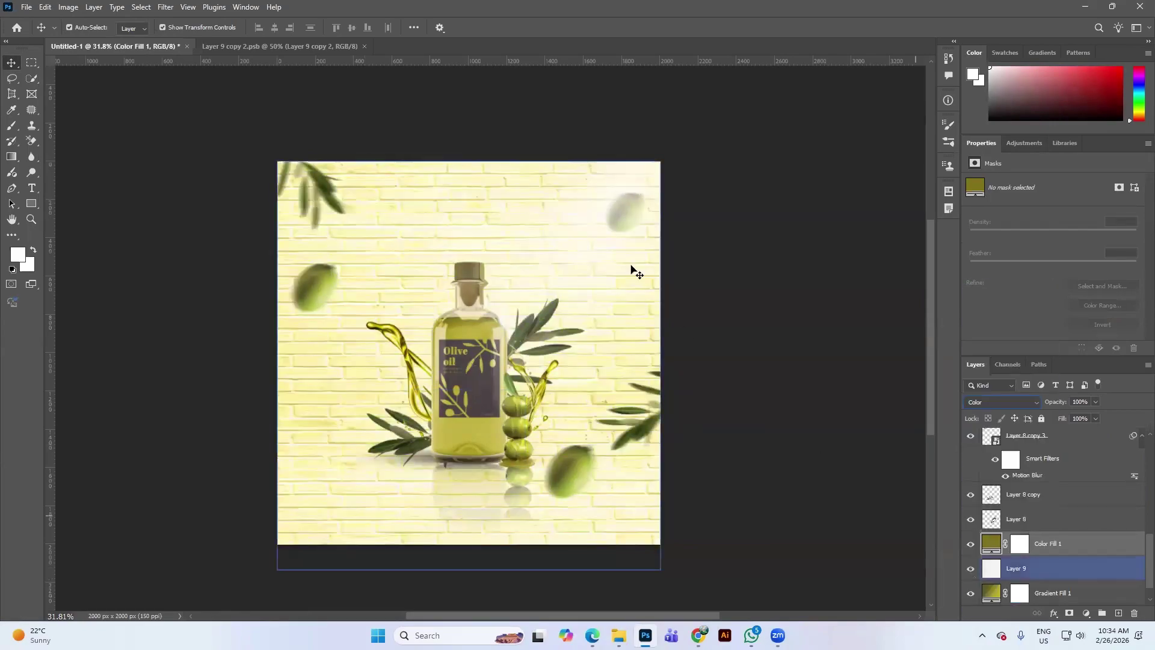
Step: Reduce the brick wall layer's opacity to 13%
left_click(1101, 568)
left_click(1095, 418)
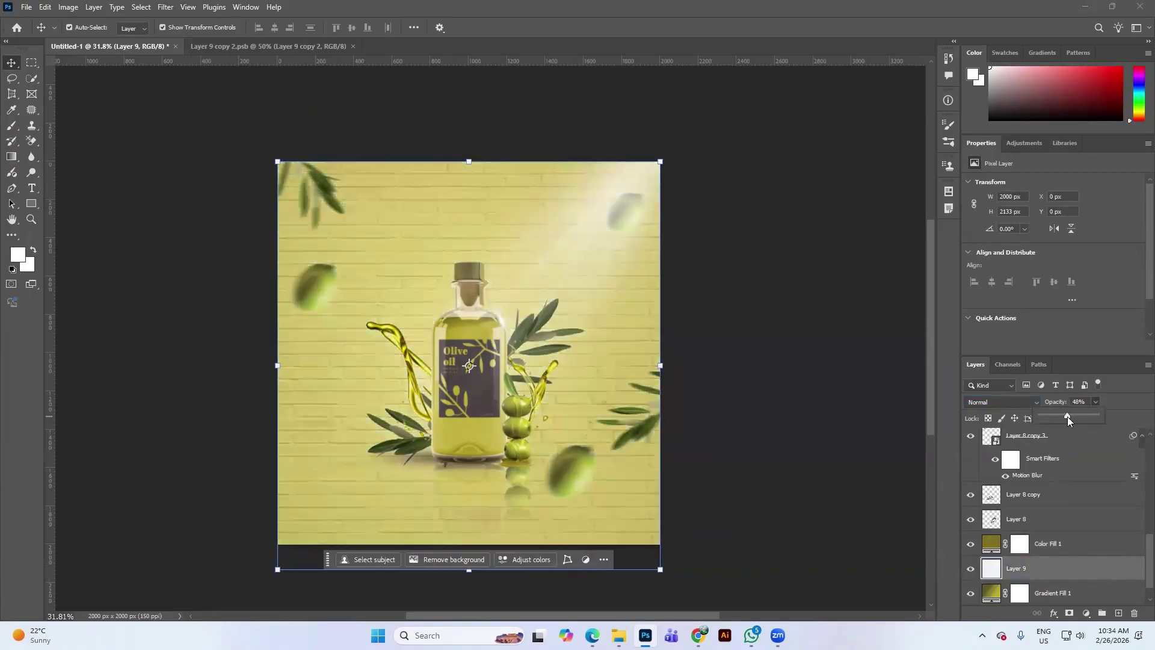
left_click_drag(1061, 415, 1048, 414)
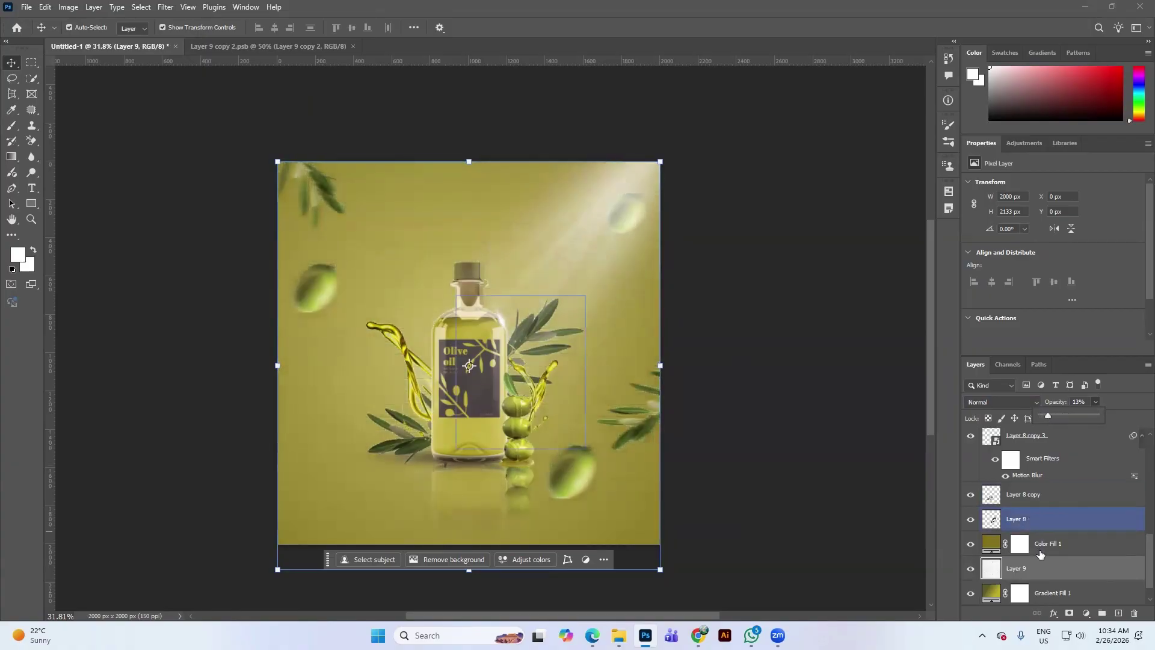
Step: Reduce the opacity of the Color Fill 1 layer to 0%
left_click(1066, 548)
left_click_drag(1065, 548, 1074, 440)
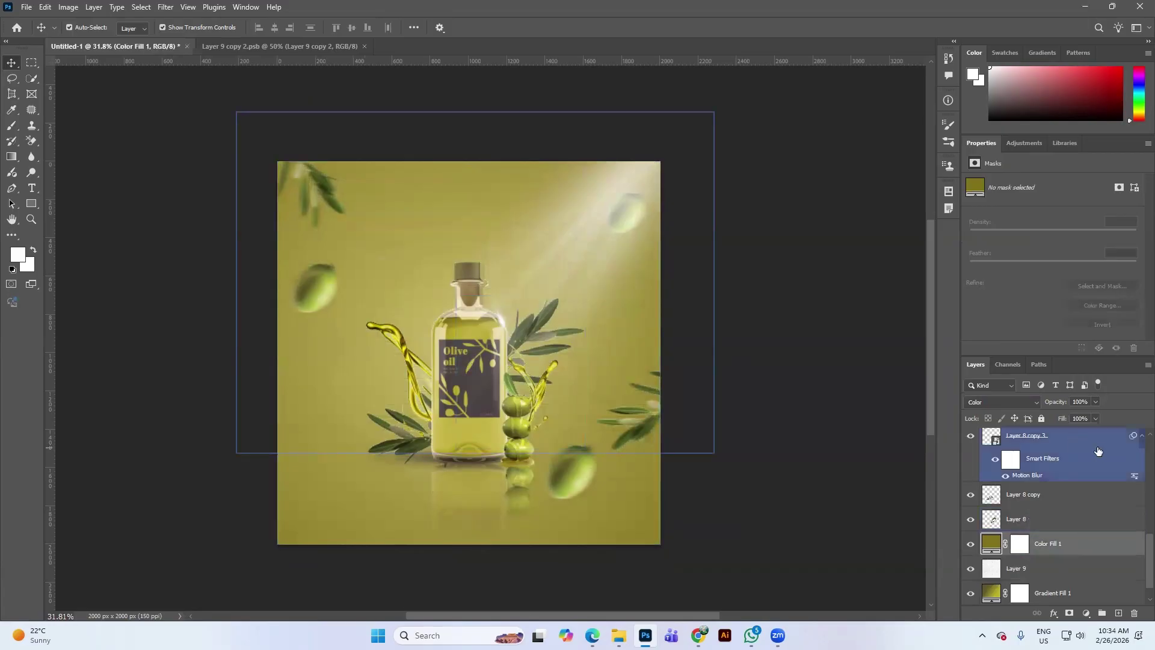
left_click(1095, 418)
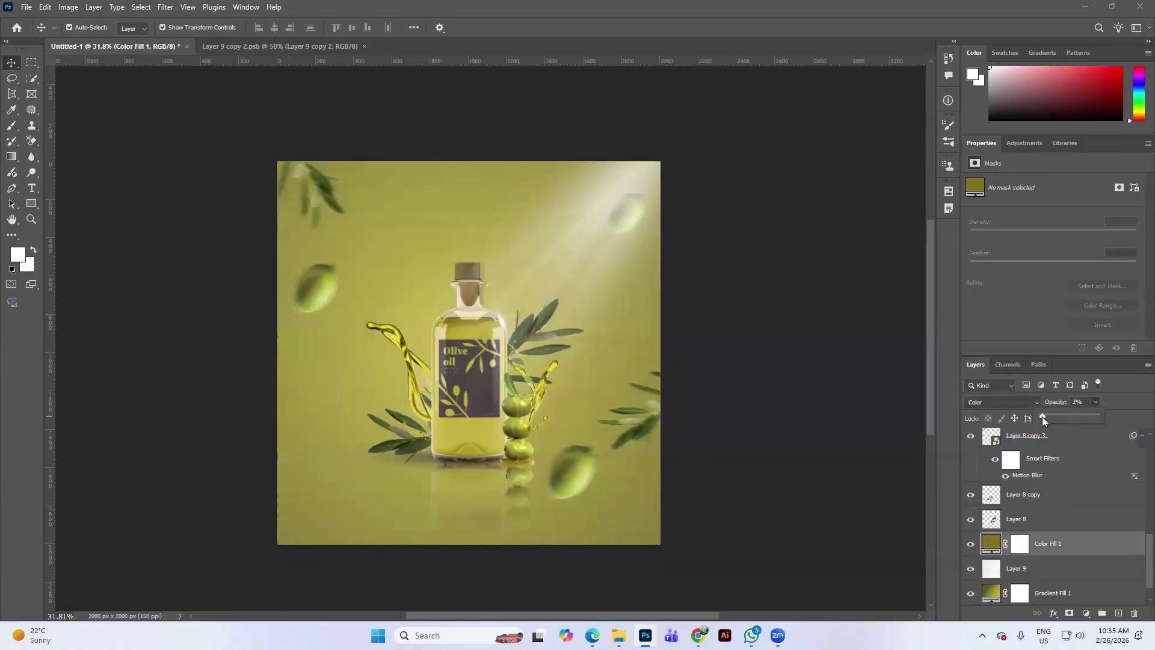
left_click_drag(1042, 416, 1040, 416)
Step: Draw a floor rectangle about 2009 by 506 px across the poster's bottom and fill it with bottle-sampled olive b9aa33
right_click(32, 203)
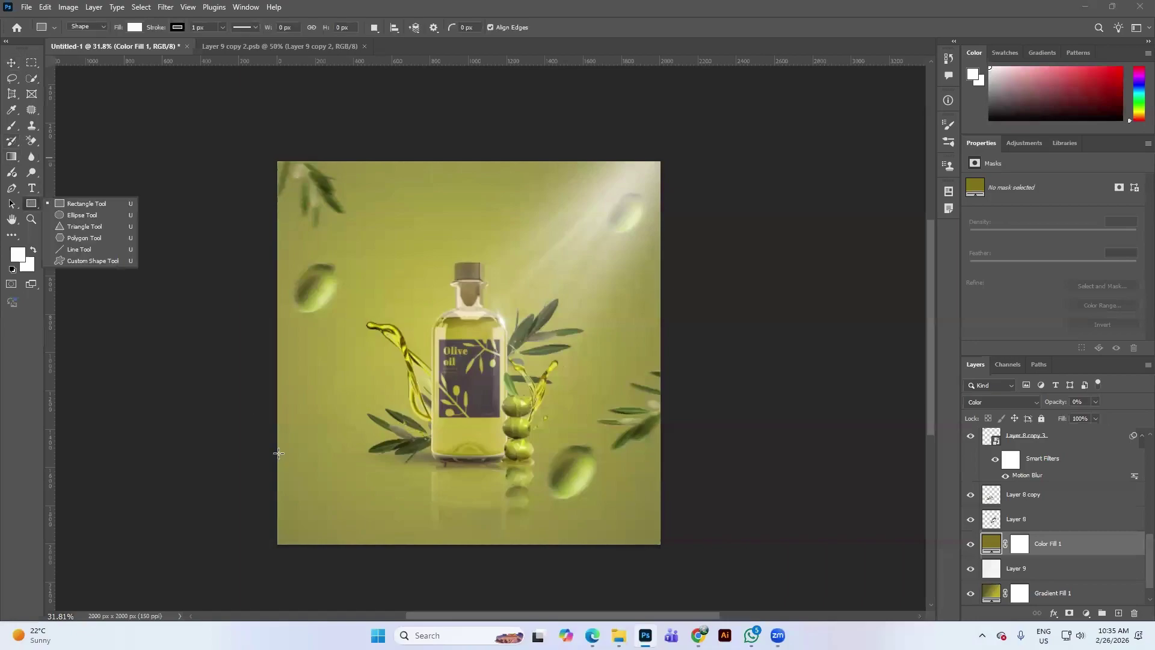
left_click_drag(277, 449, 661, 545)
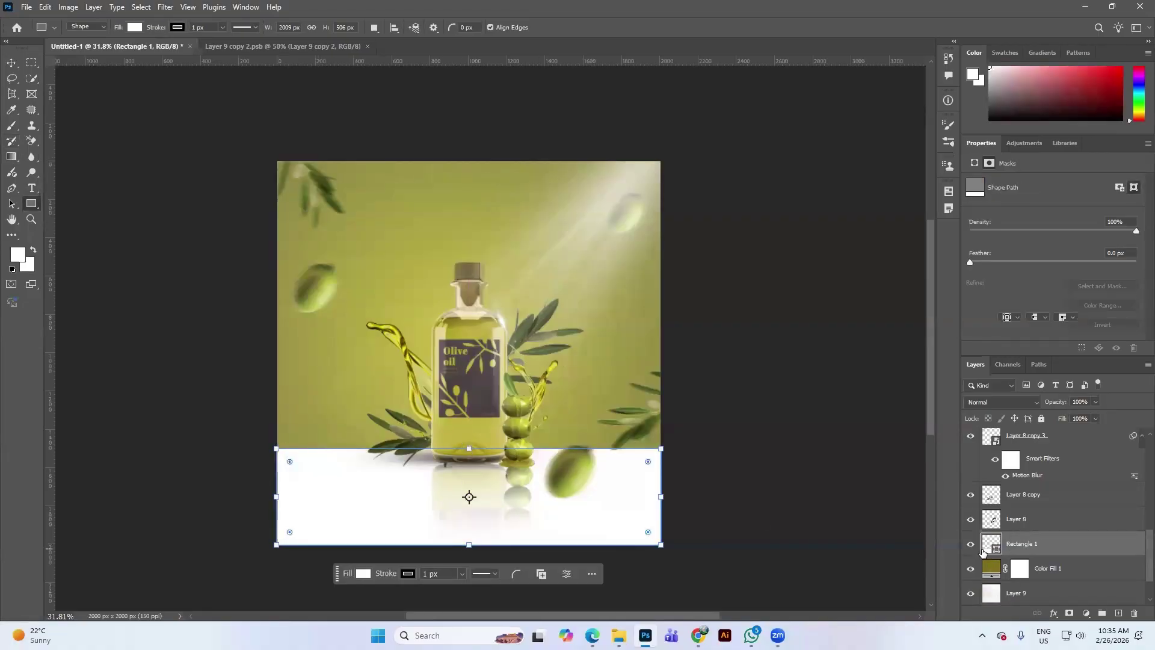
double_click(987, 545)
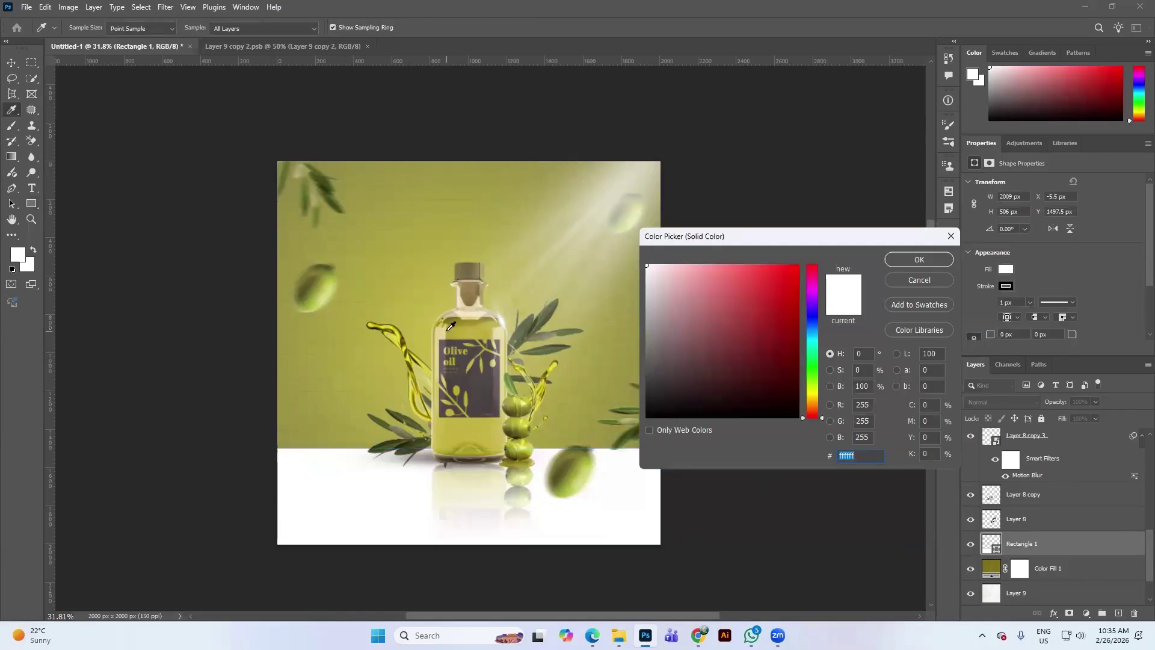
left_click(448, 330)
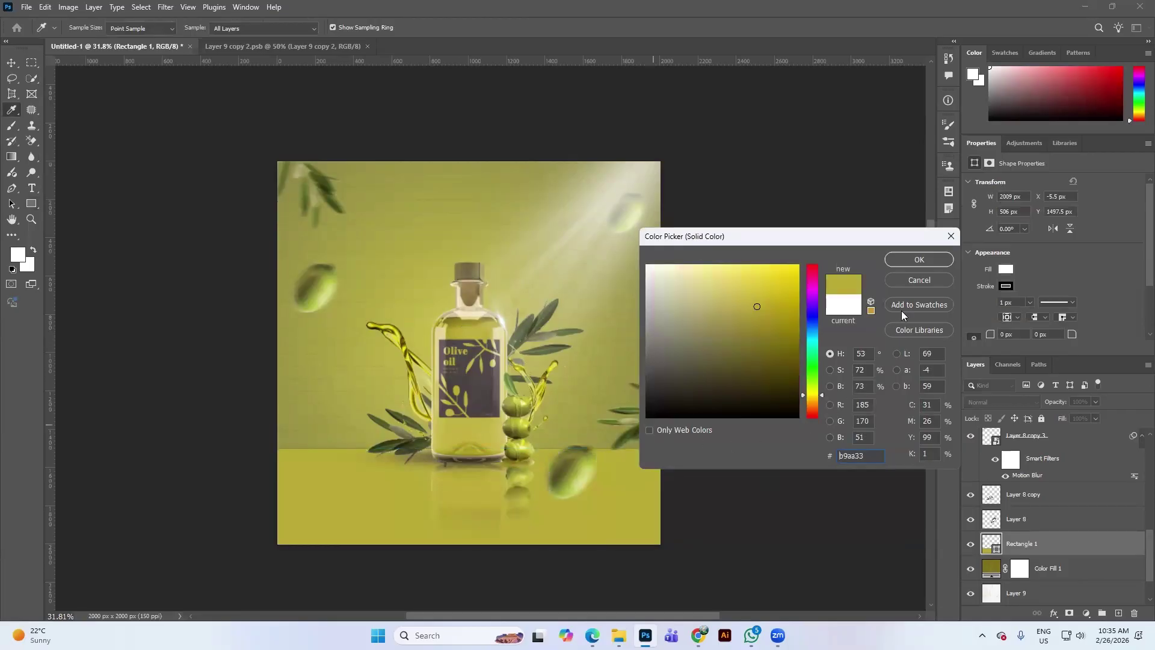
left_click(908, 259)
Step: Lower the floor rectangle's top edge to the bottle's base, making it about 440 px high
left_click(482, 449)
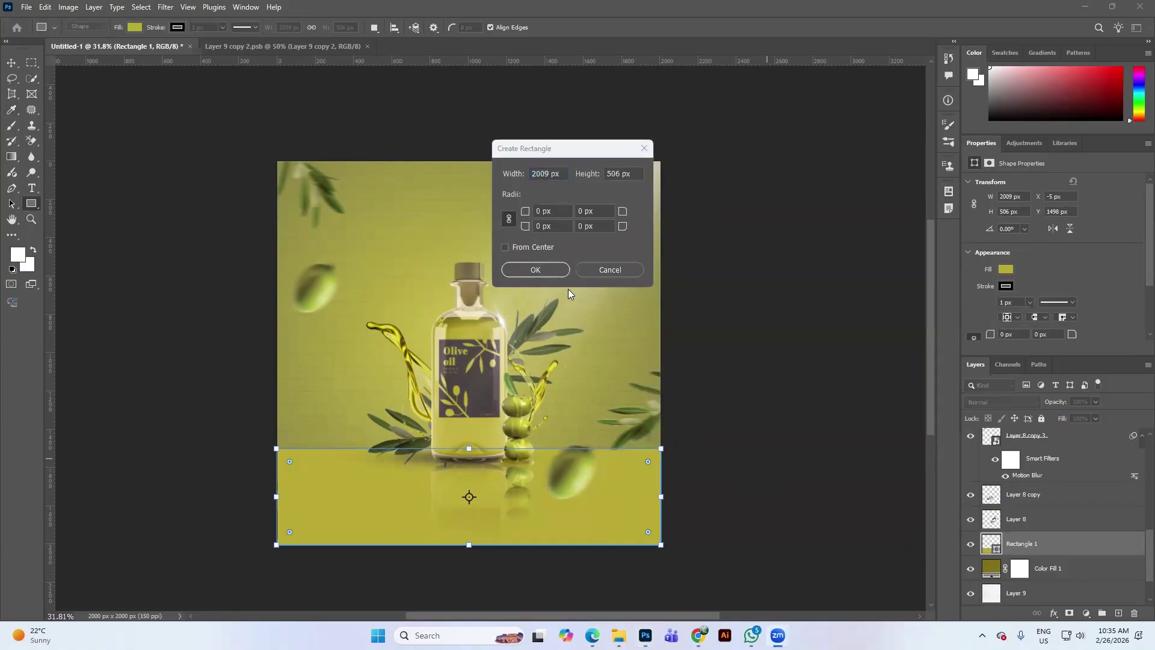
left_click(607, 271)
left_click_drag(469, 449, 470, 461)
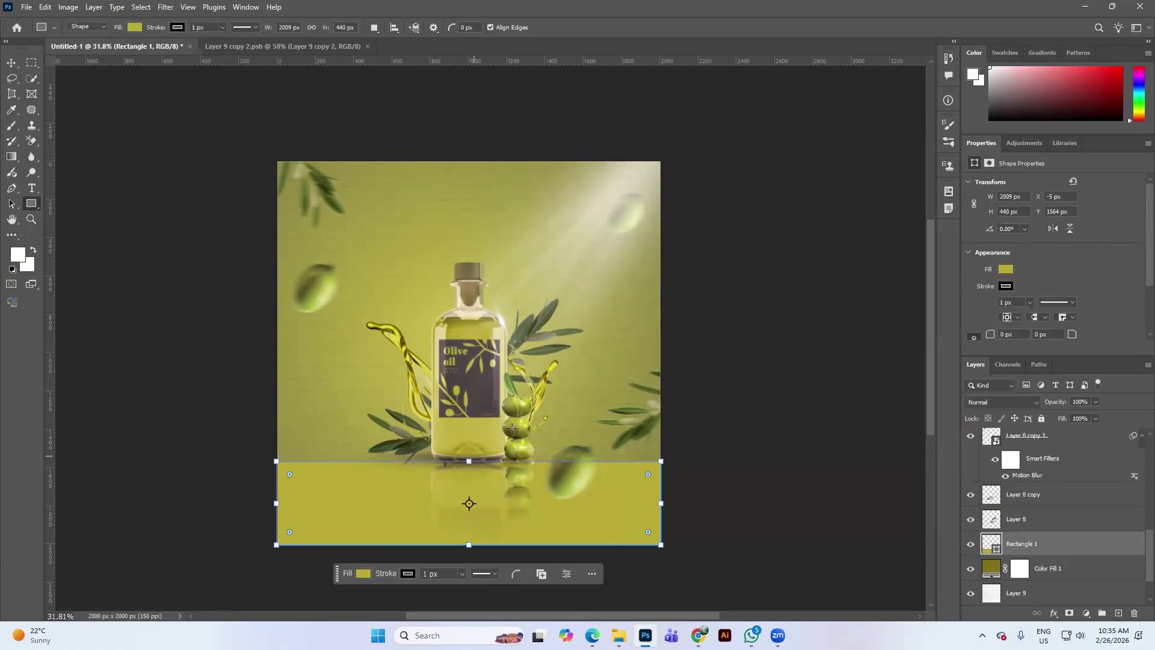
Step: Try Pin Light on the floor rectangle, settle on the Difference blend mode at 30% opacity, and deselect it
left_click(1007, 401)
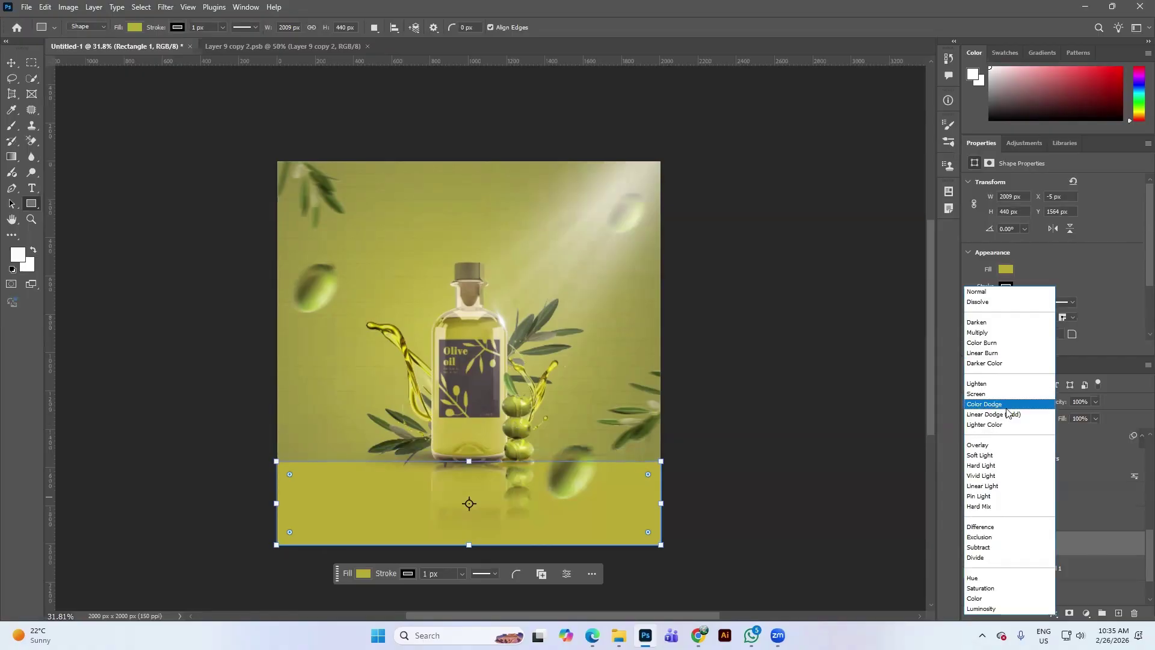
left_click(996, 498)
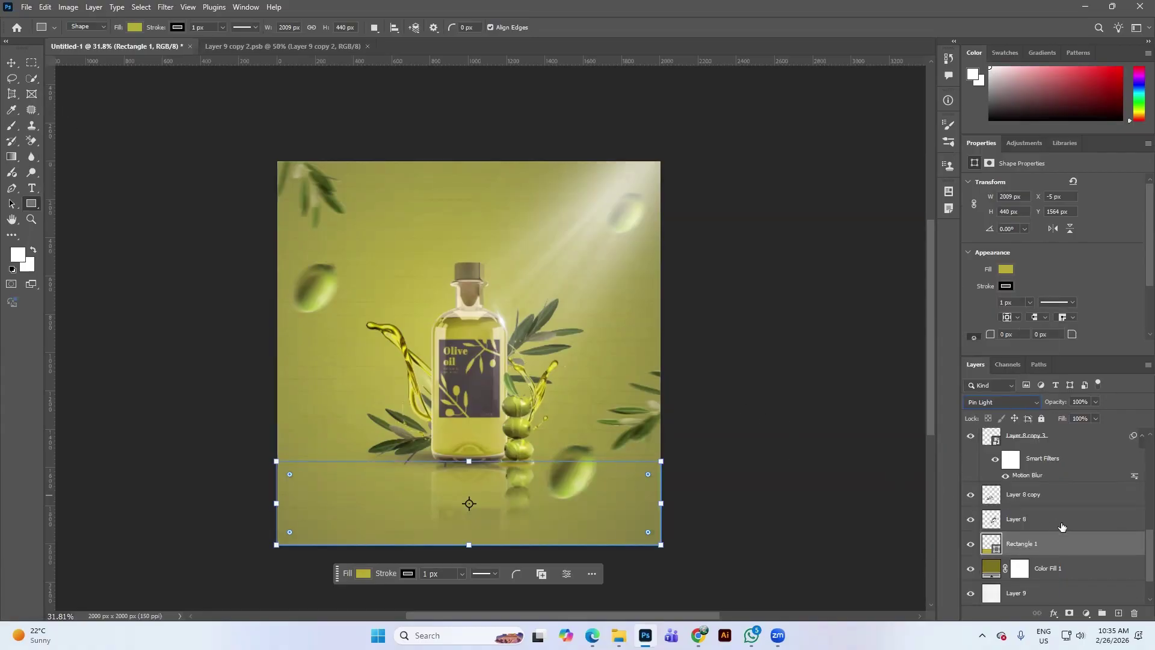
left_click(1030, 403)
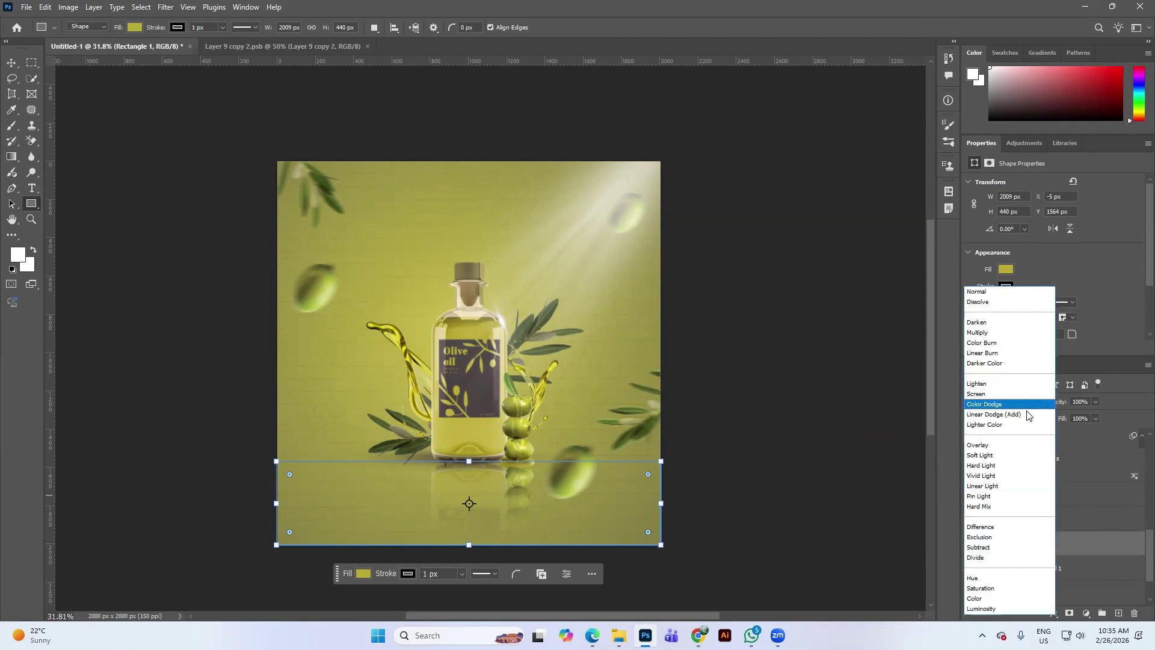
left_click(1019, 529)
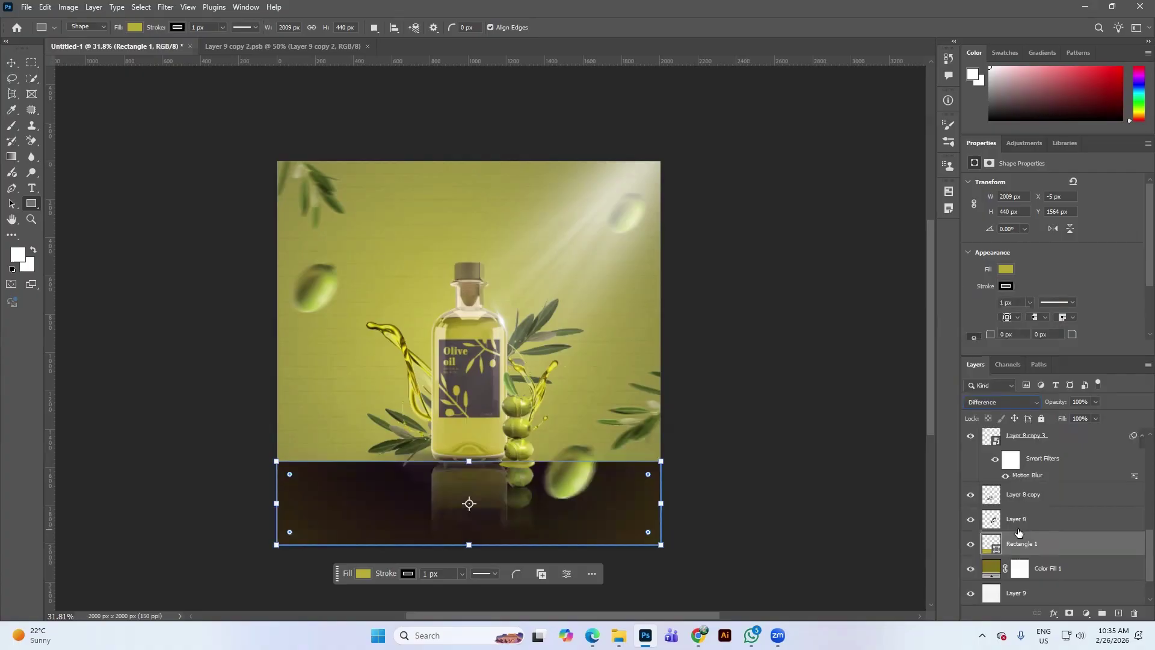
left_click(1094, 403)
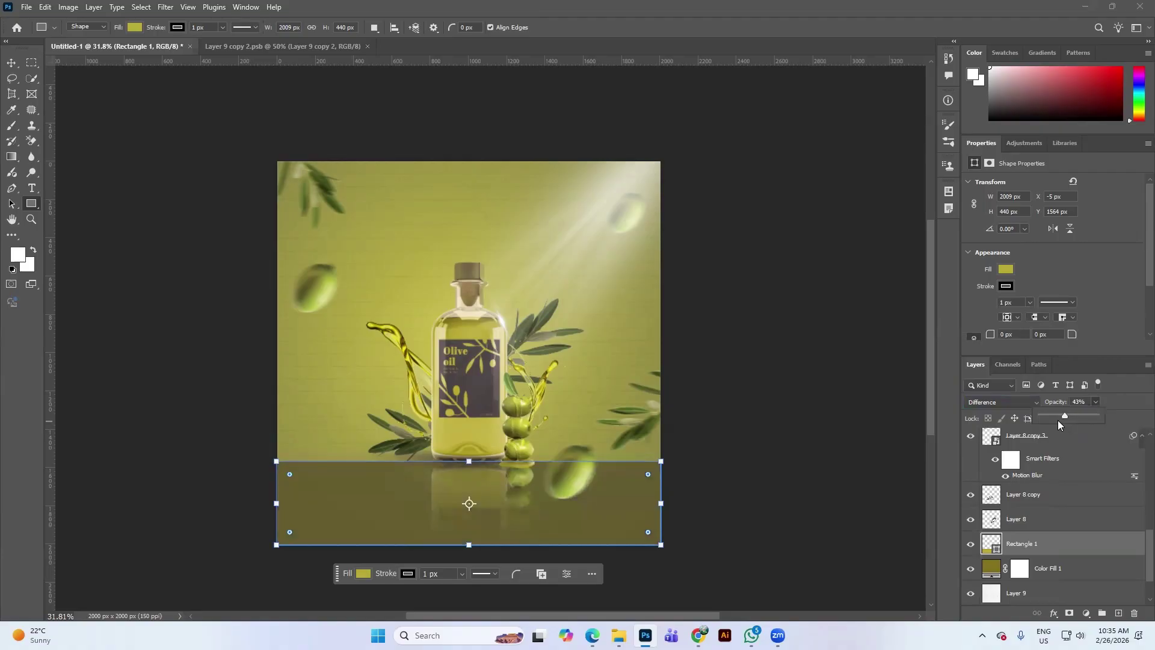
left_click_drag(1059, 416, 1058, 416)
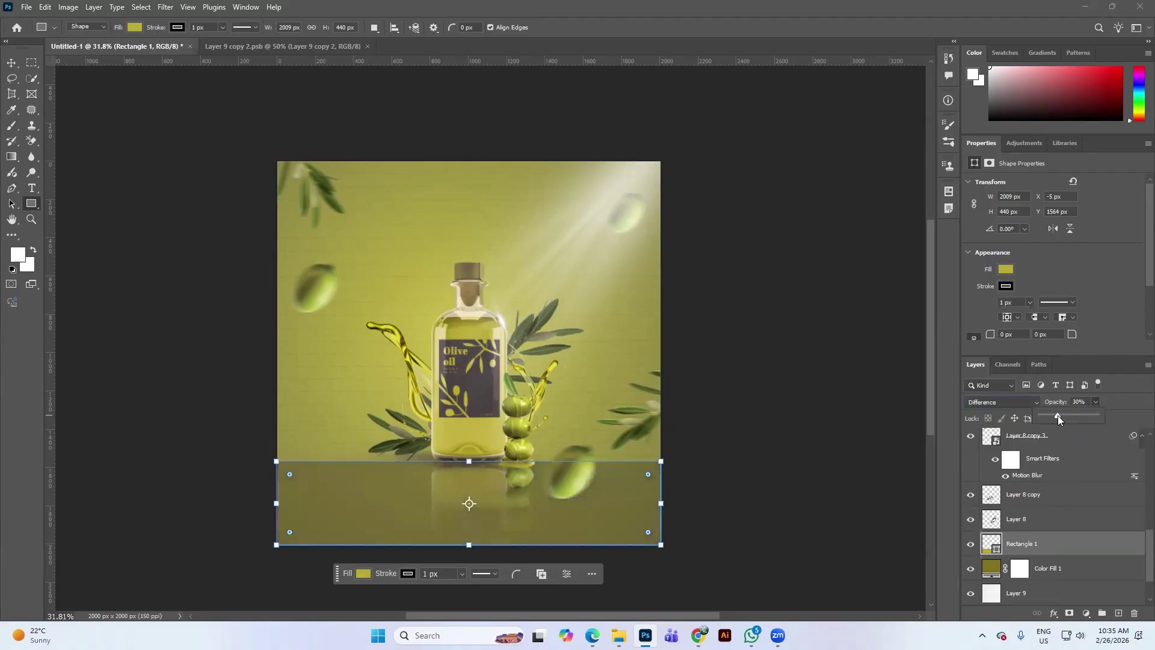
left_click(11, 63)
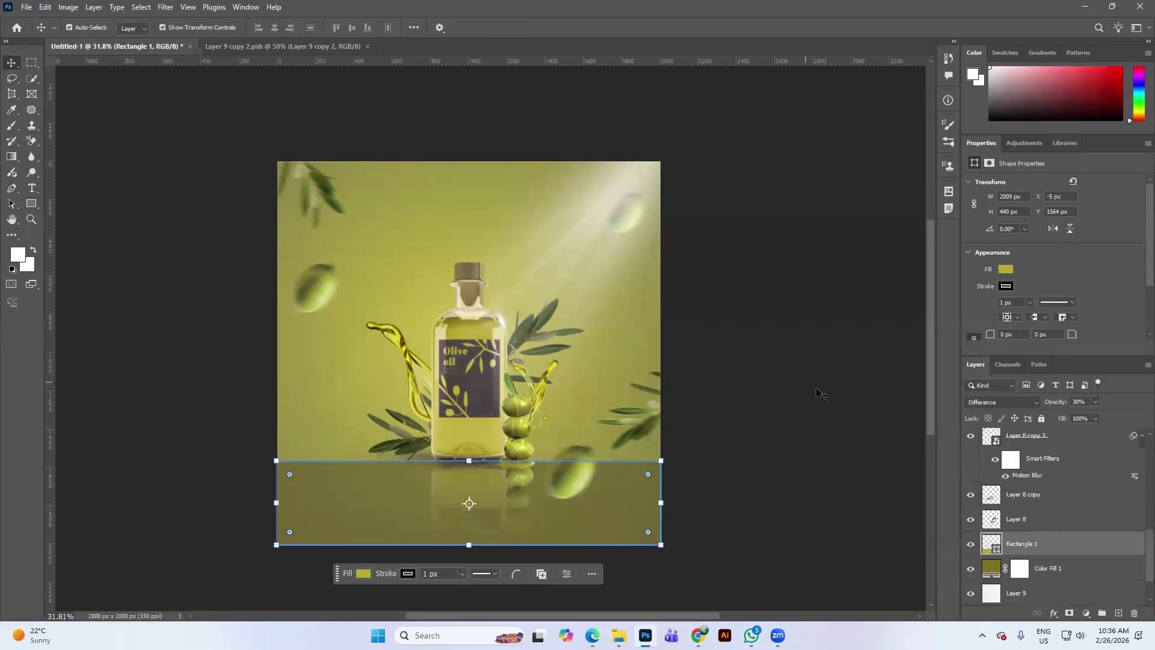
left_click(765, 420)
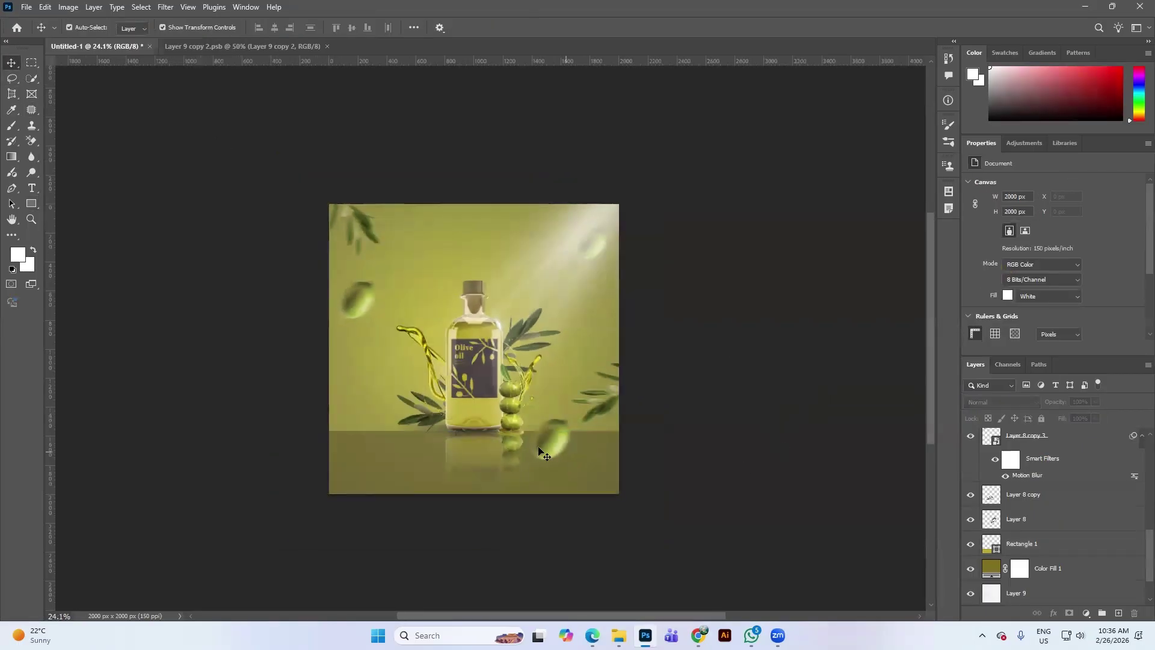
left_click(463, 453)
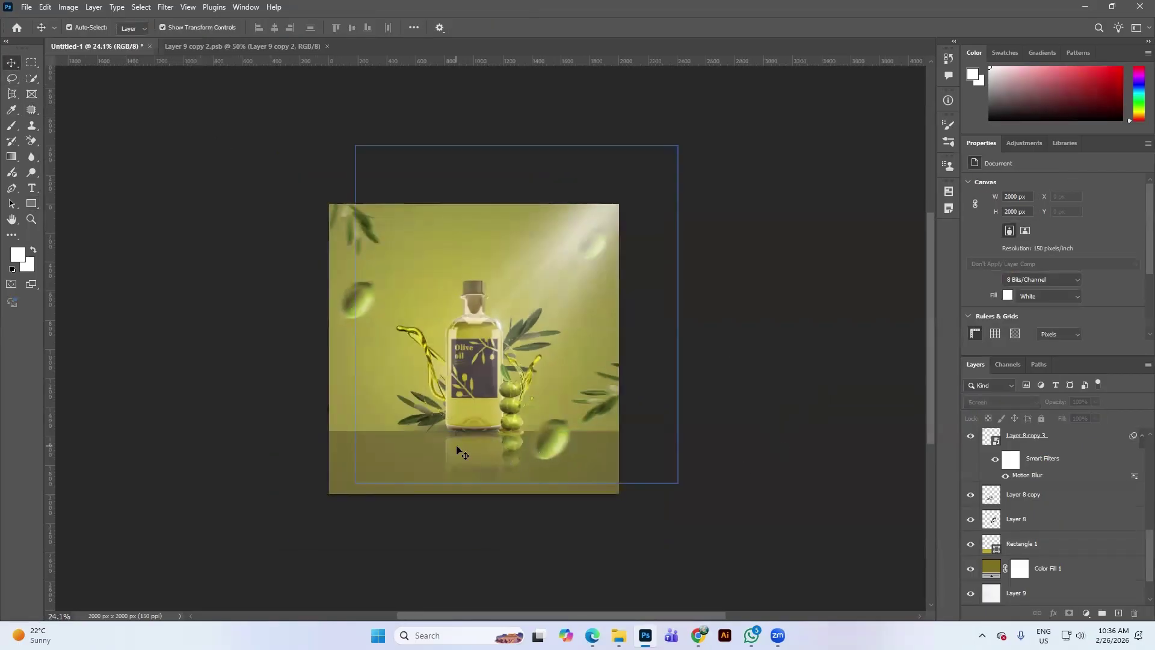
left_click(820, 470)
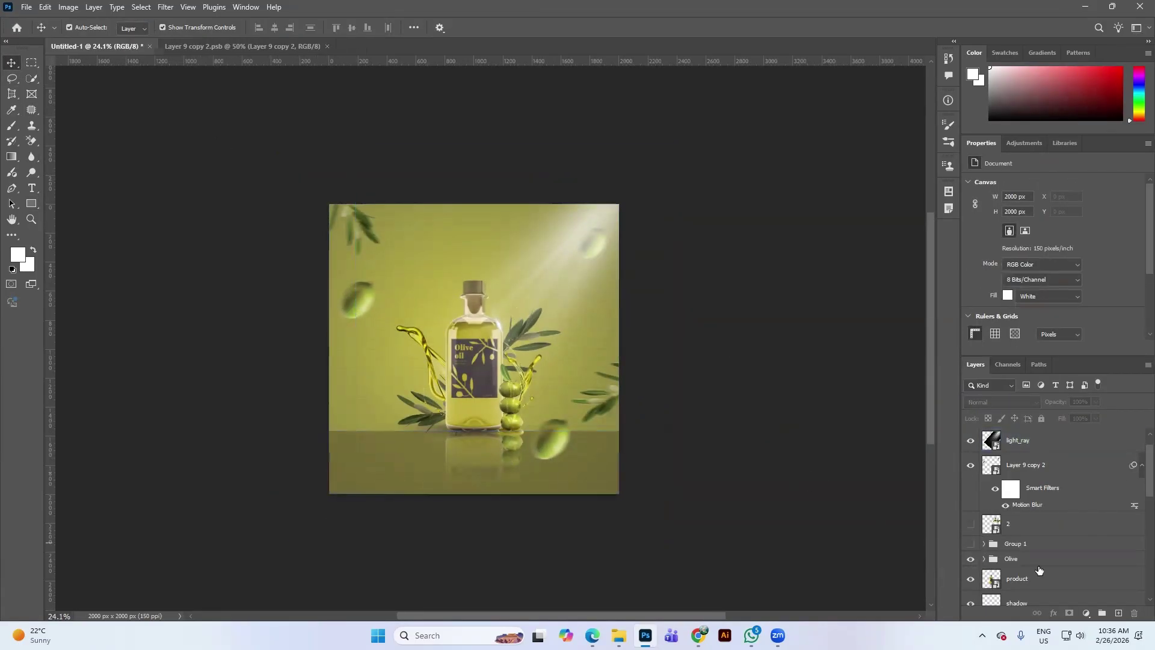
Step: Delete the Rectangle 1 floor layer from beneath the bottle
left_click(1059, 558)
scroll(1064, 563, "down", 1)
left_click(1063, 557)
scroll(1059, 554, "down", 1)
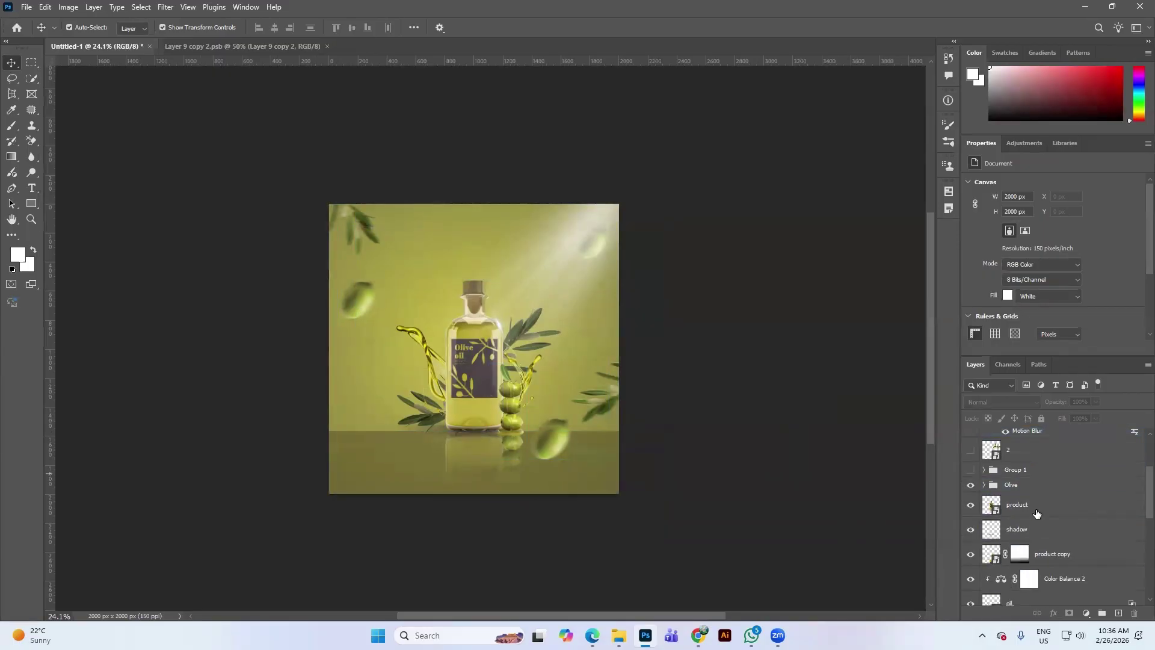
left_click(1044, 528)
scroll(1047, 541, "down", 4)
left_click(1050, 563)
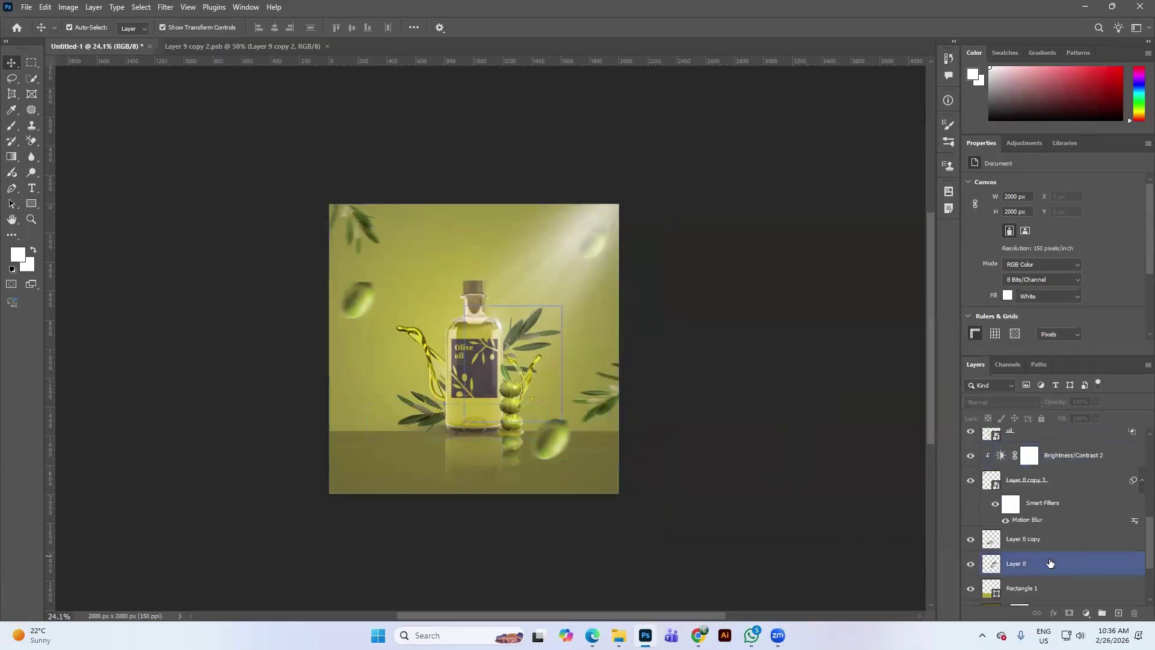
scroll(1051, 591, "down", 1)
key("Delete")
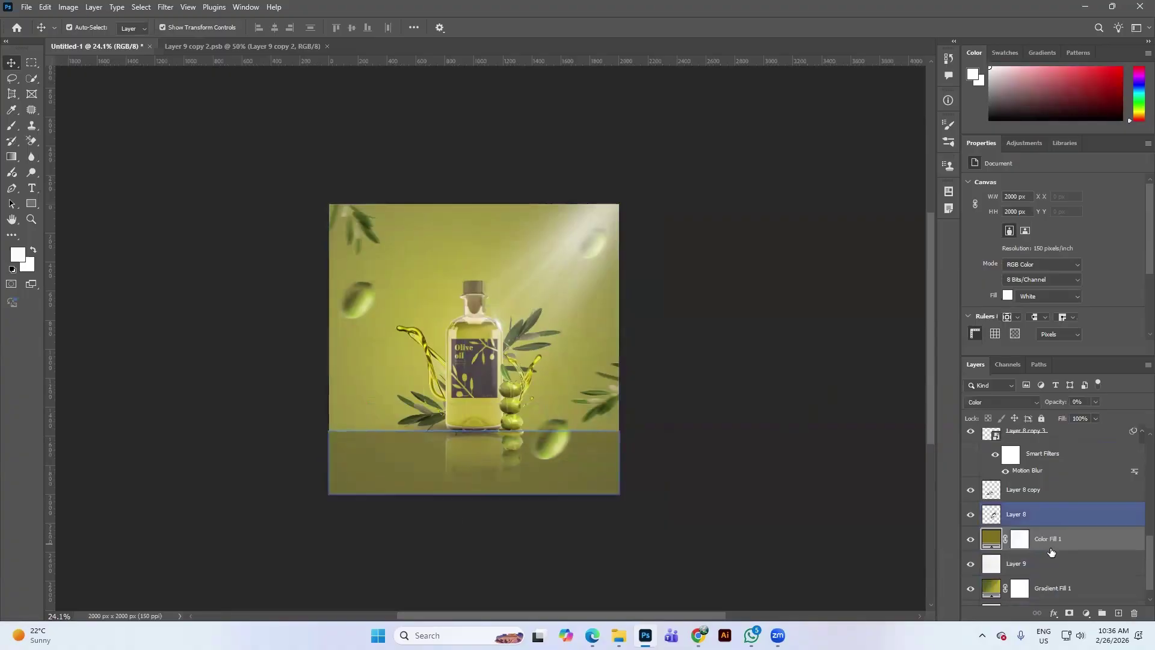
Step: Delete the Layer 9 brick wall texture and the Color Fill 1 layer, leaving nothing selected
left_click(1068, 562)
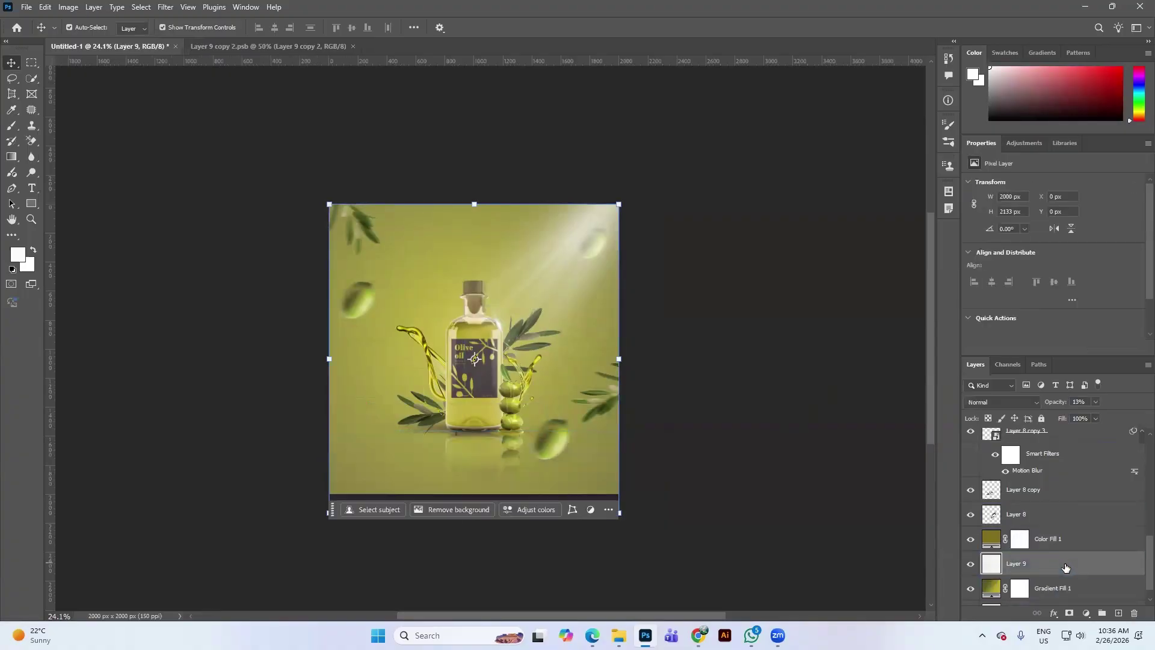
key("Delete")
left_click(1061, 546)
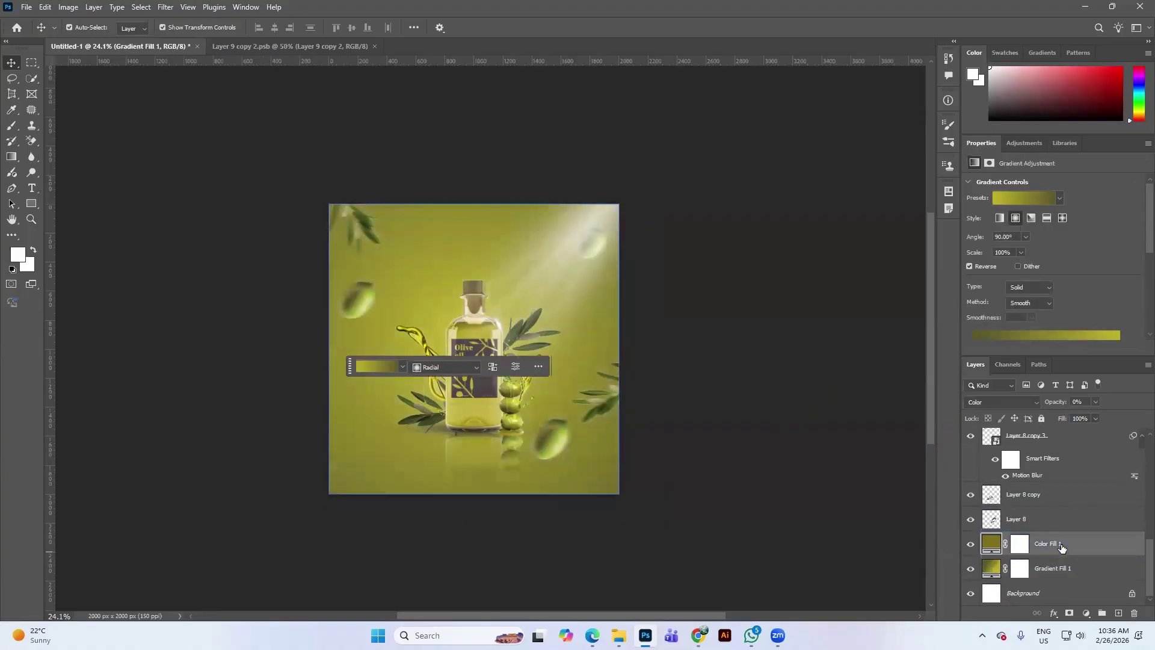
key("Delete")
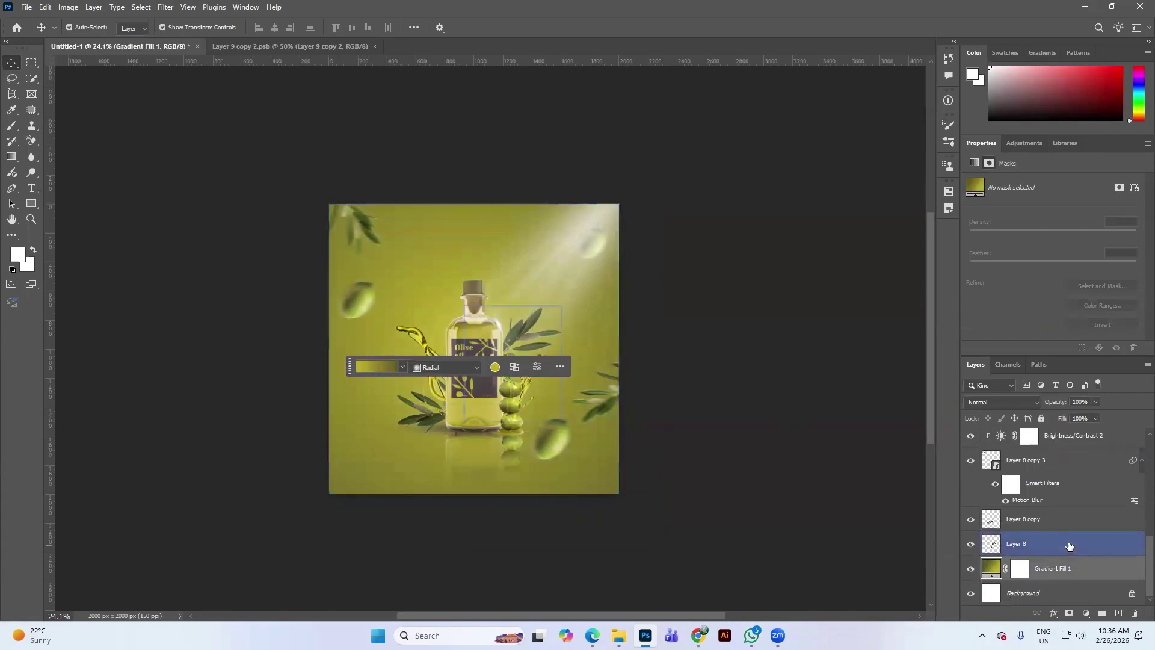
left_click(748, 438)
scroll(658, 325, "down", 3)
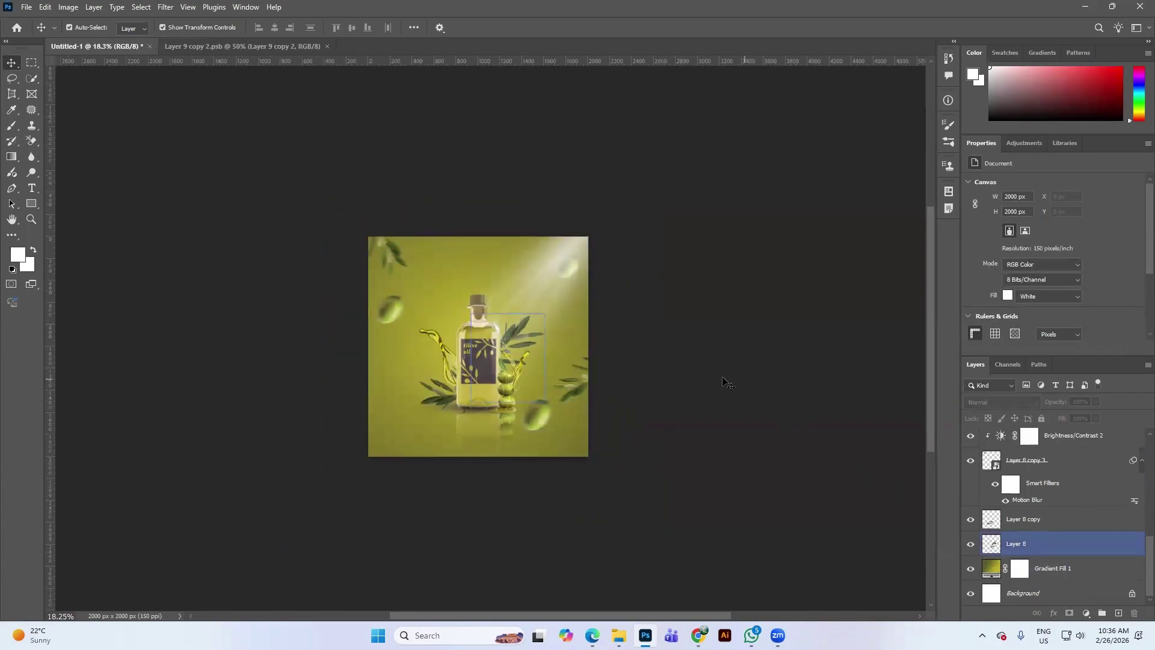
scroll(711, 374, "up", 5)
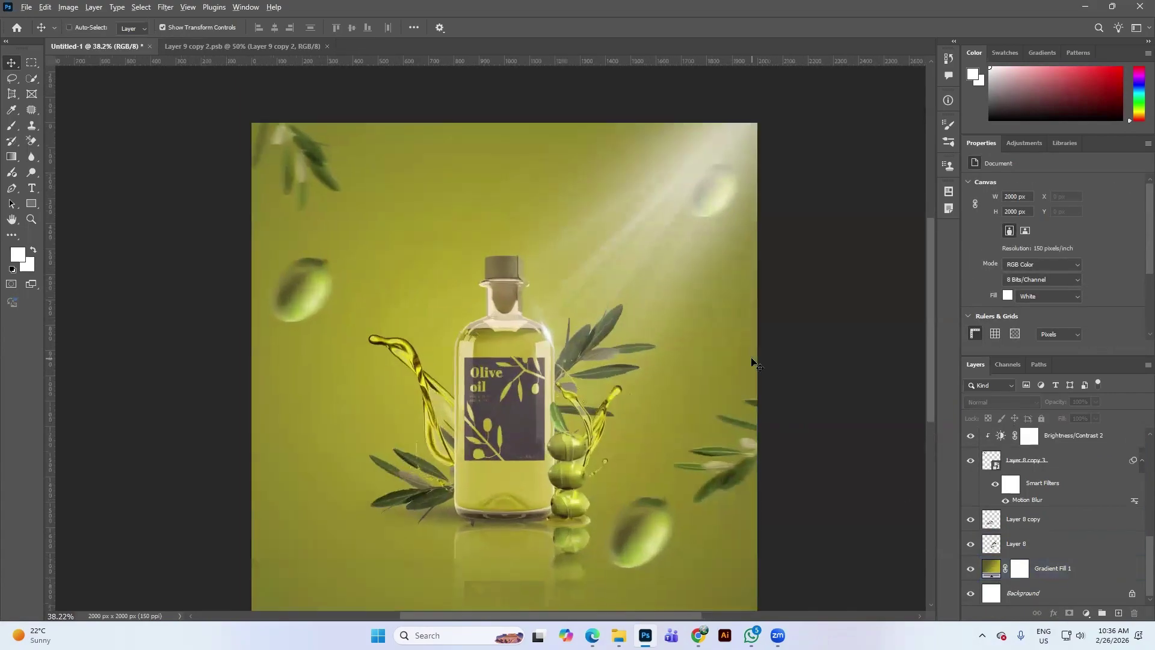
scroll(793, 377, "down", 2)
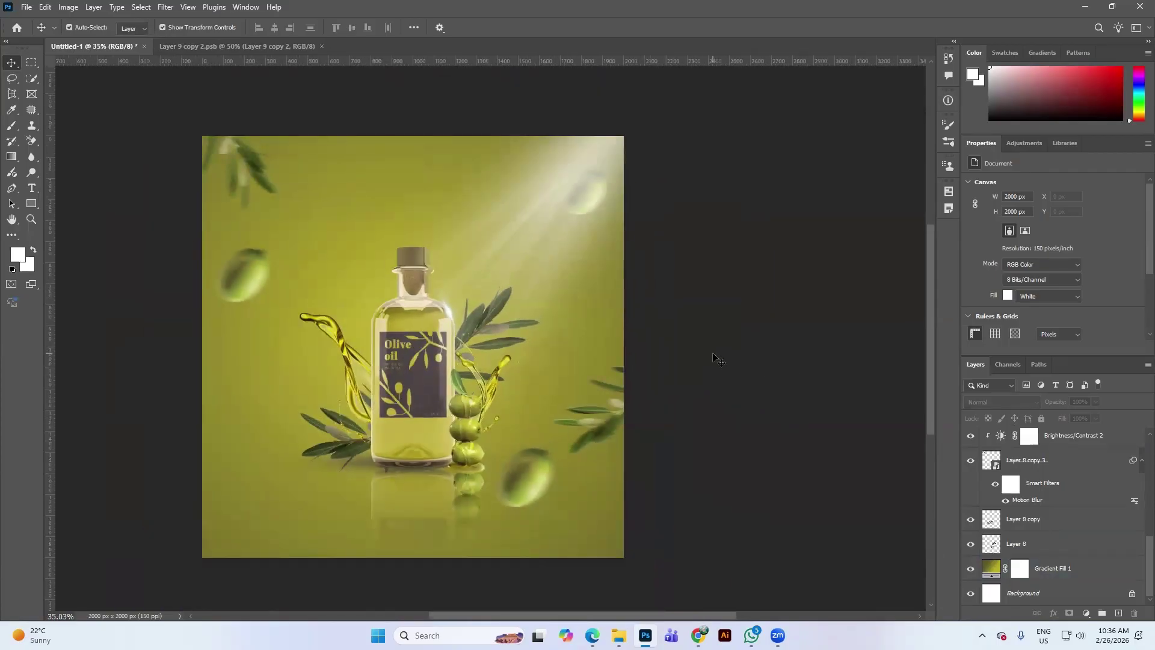
scroll(753, 371, "down", 1)
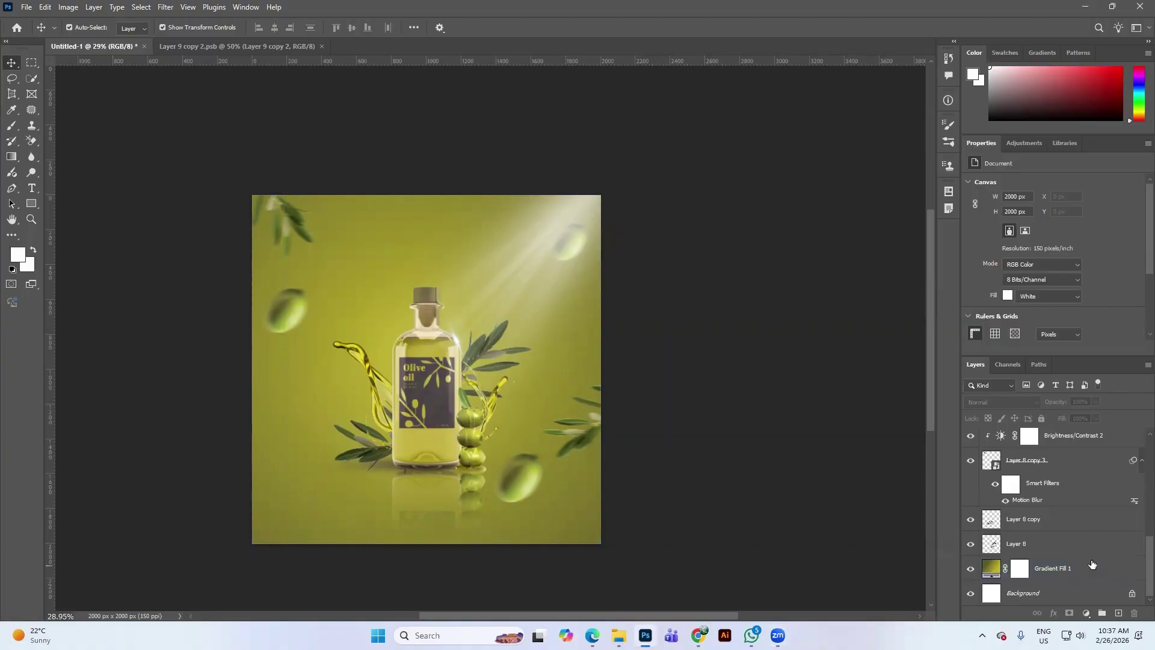
Step: Examine the layer stack from Gradient Fill 1 through the leaf and oil layers up to light_ray
left_click(1053, 568)
left_click(1033, 545)
left_click(1027, 522)
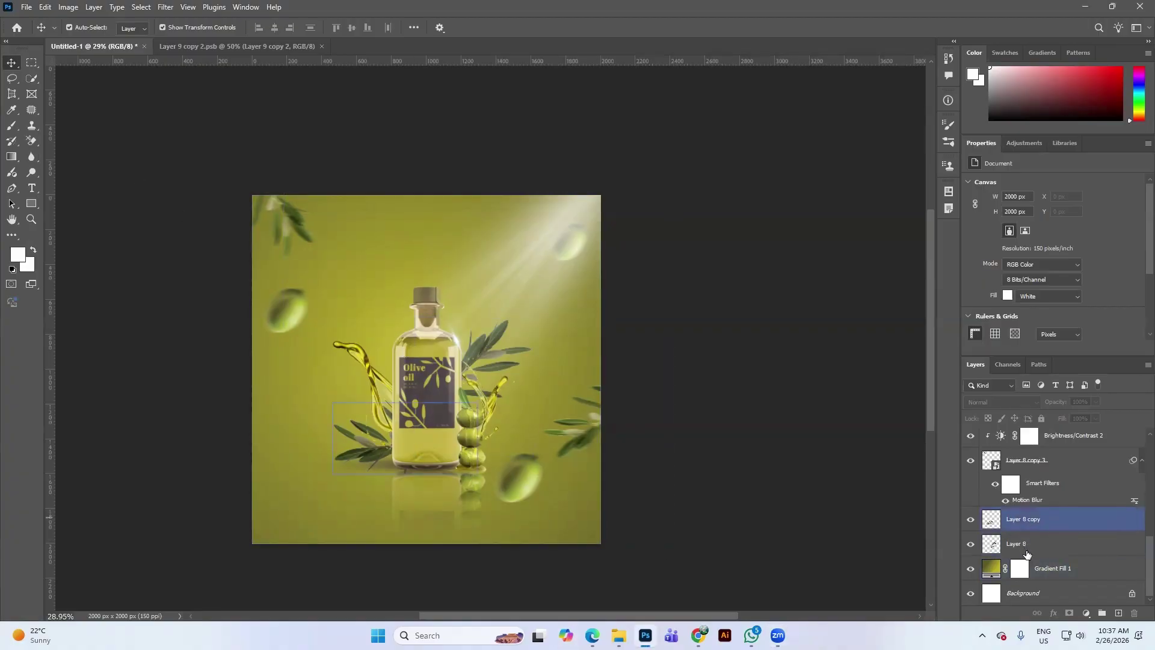
left_click(1028, 559)
left_click(1030, 545)
left_click(1028, 501)
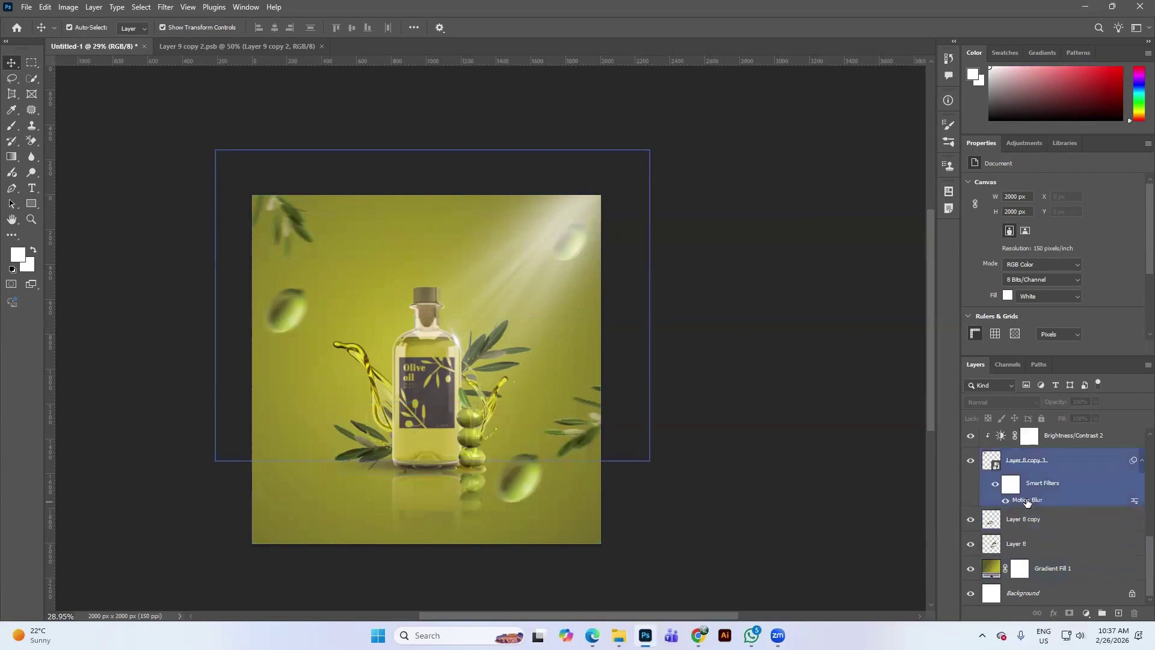
left_click(1066, 465)
left_click_drag(1054, 532, 1045, 493)
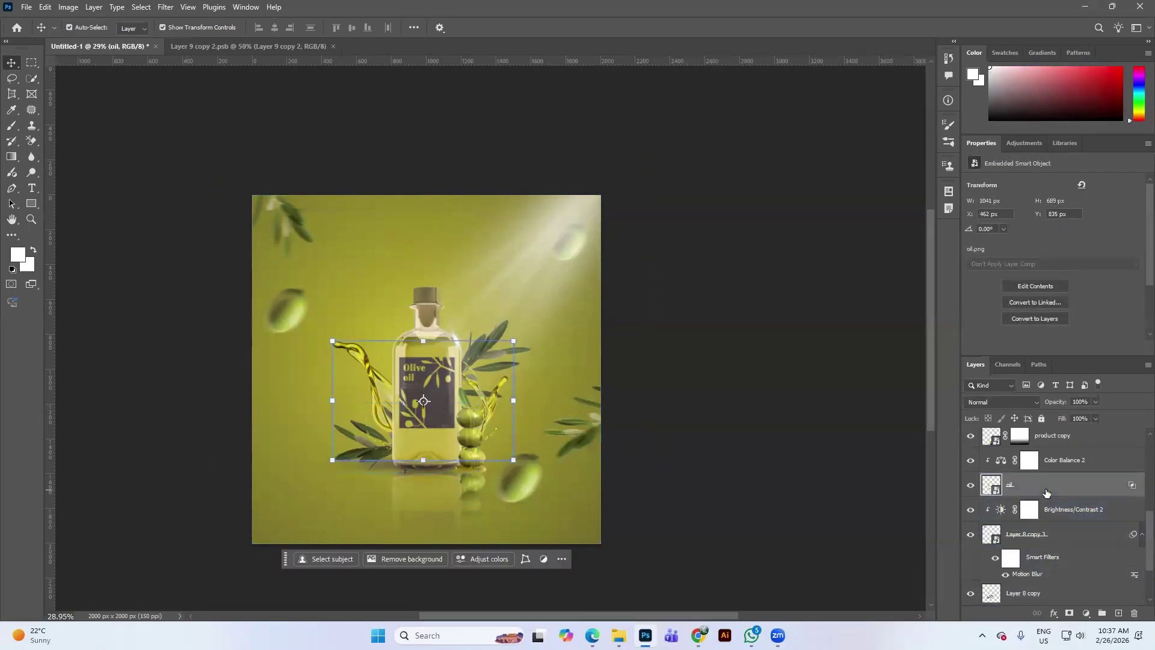
left_click(1060, 536)
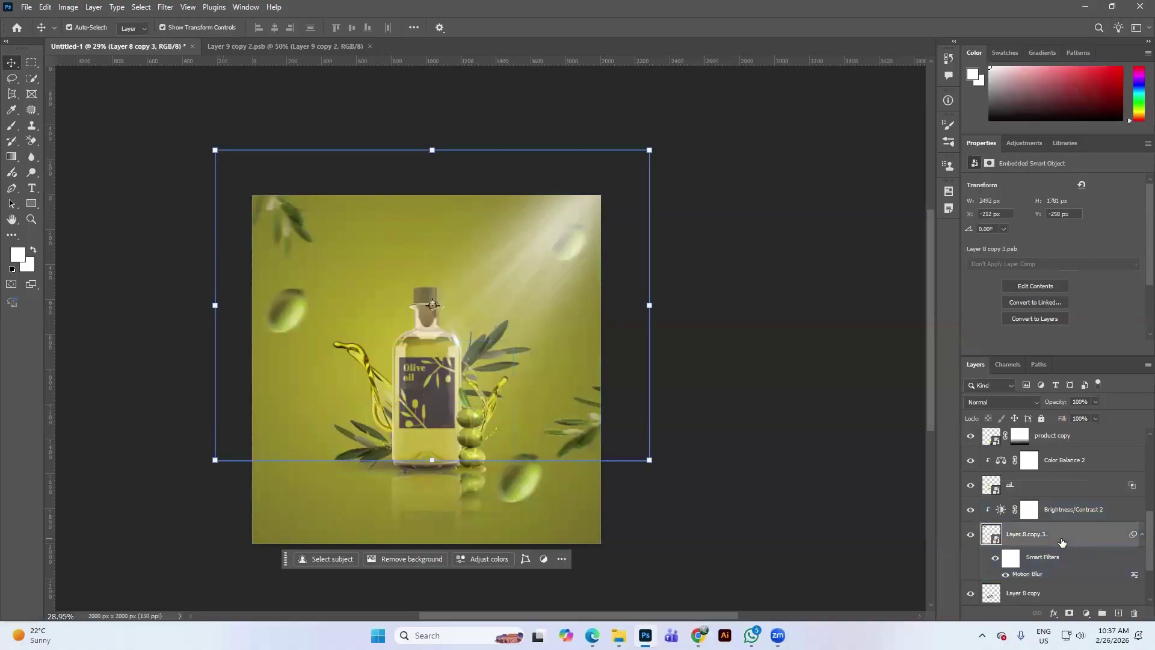
left_click(429, 390)
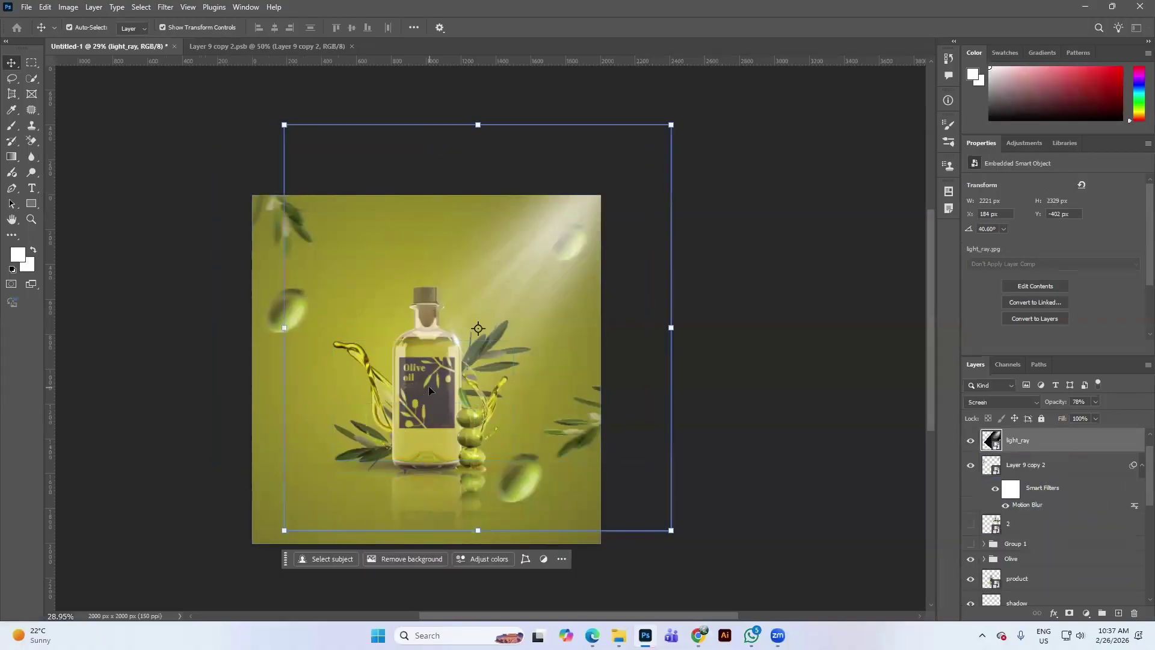
scroll(1019, 516, "down", 2)
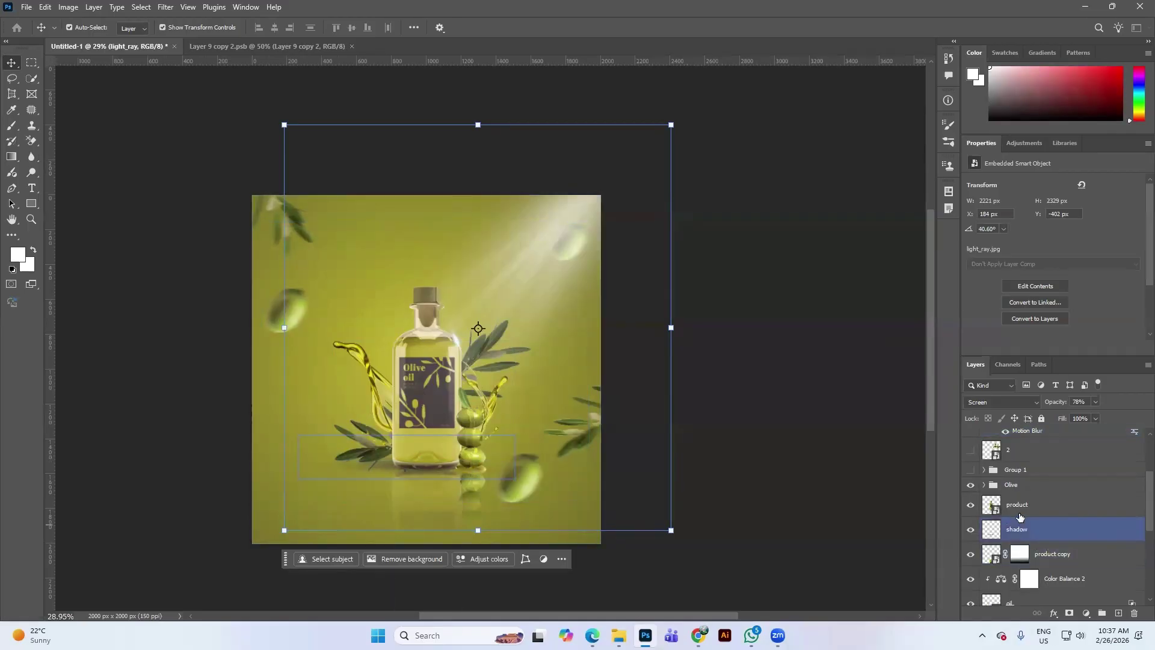
Step: Try Camera Raw Filter light on the product layer: Exposure +0.25, Contrast +36, Highlights +32, Shadows -7, Whites +15, Blacks -25
left_click(1023, 510)
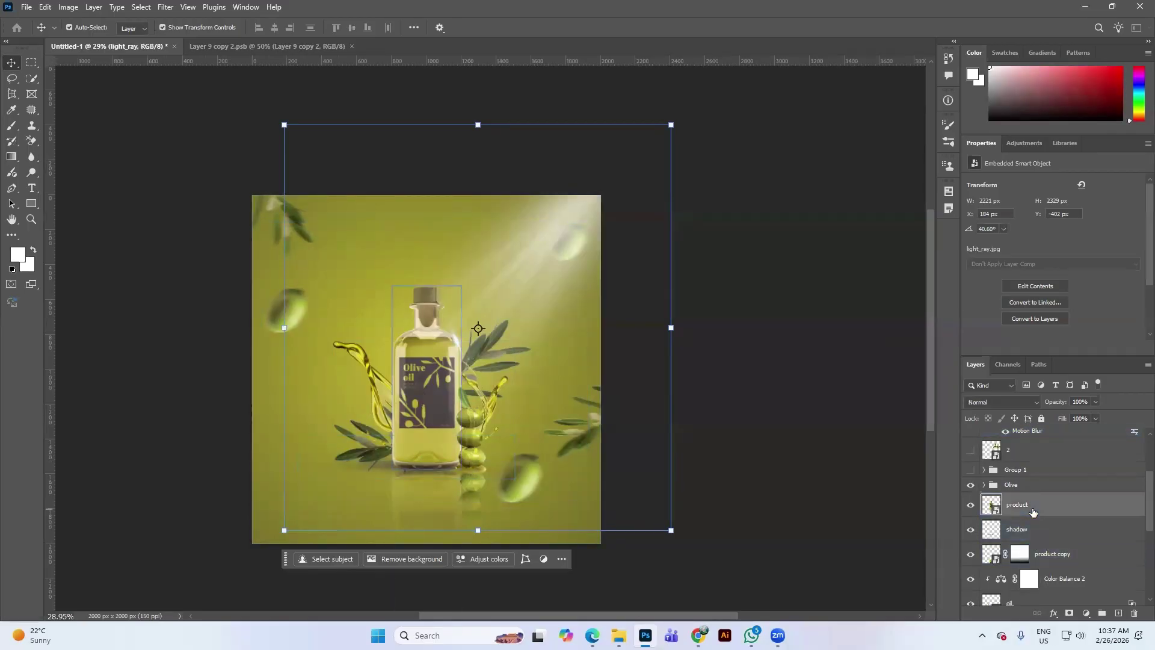
right_click(1075, 515)
left_click(166, 7)
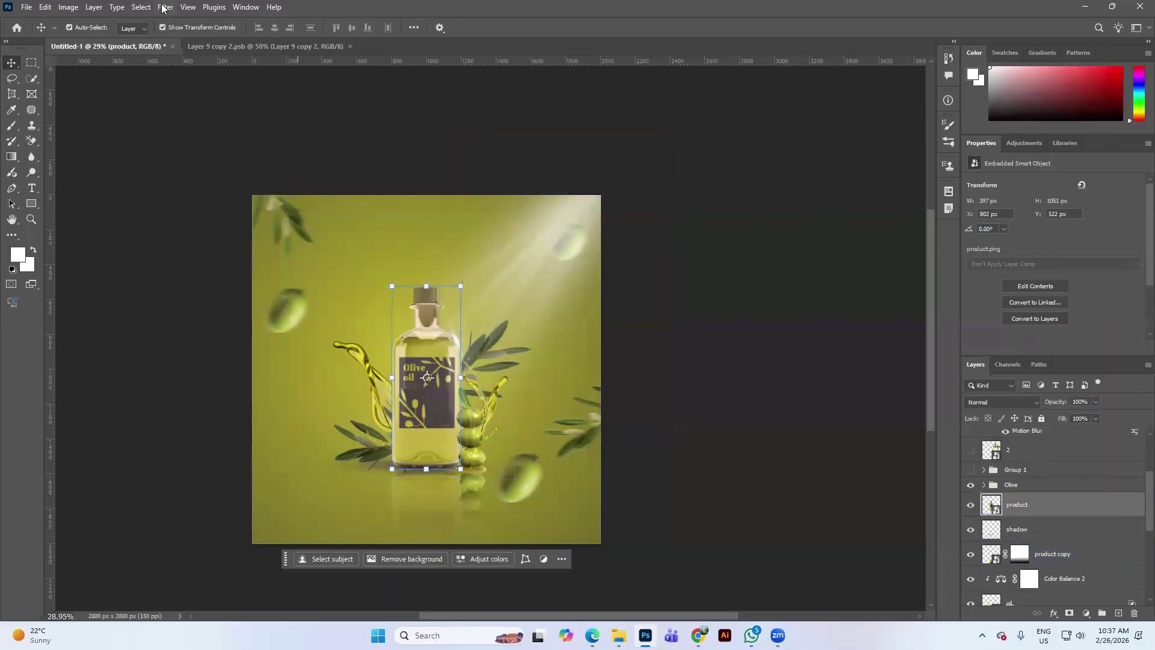
left_click(199, 110)
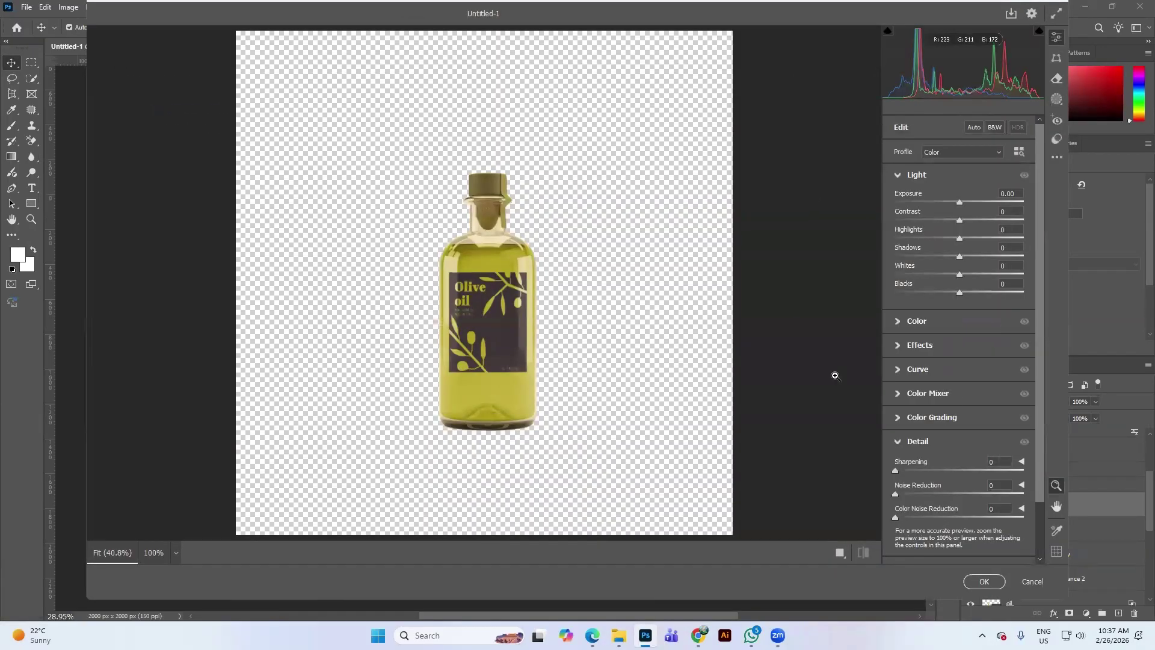
left_click(962, 203)
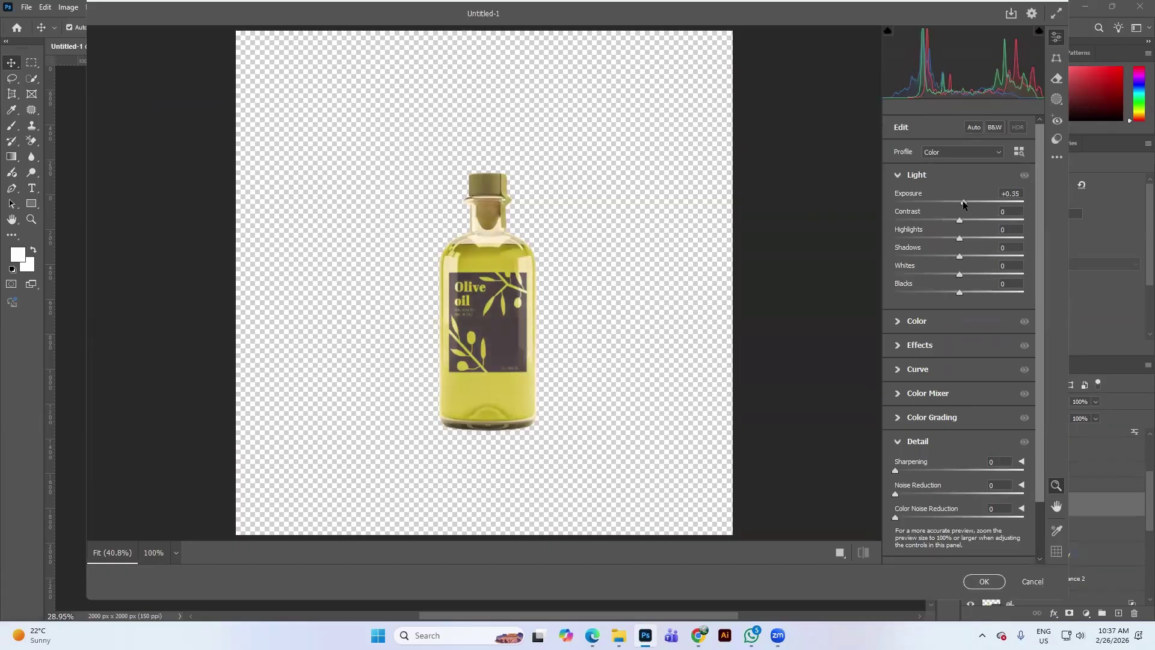
left_click_drag(960, 222, 942, 291)
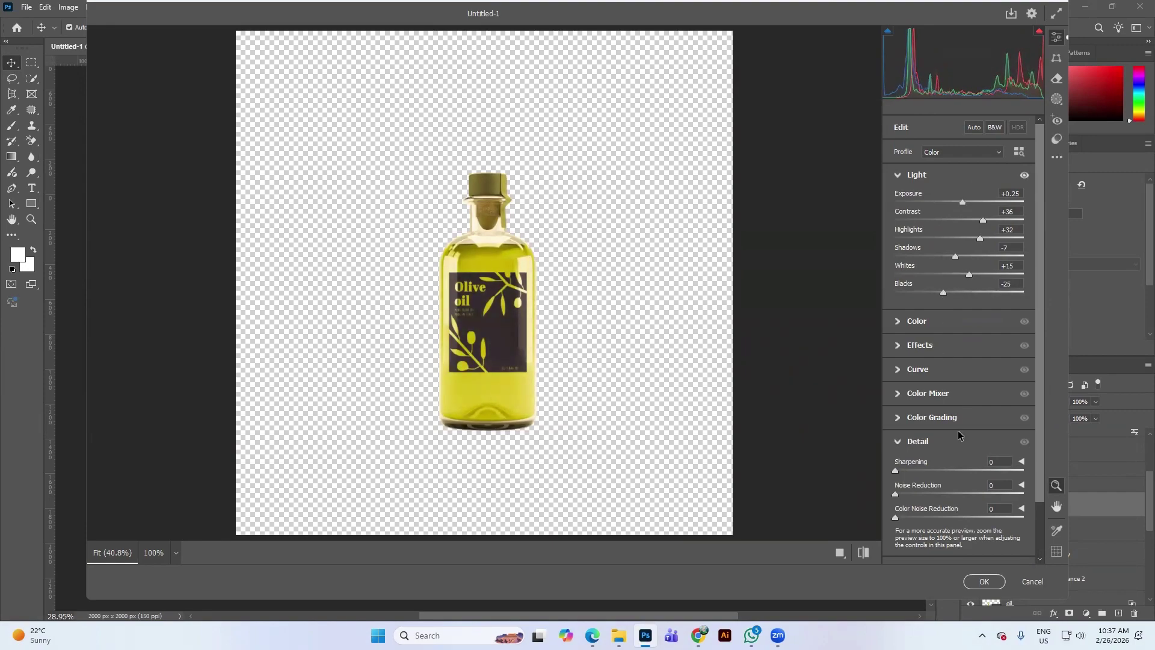
Step: Try Camera Raw color values on the bottle of Temperature -2, Tint -3, Vibrance +10 and Saturation +1, and apply the filter
left_click(899, 176)
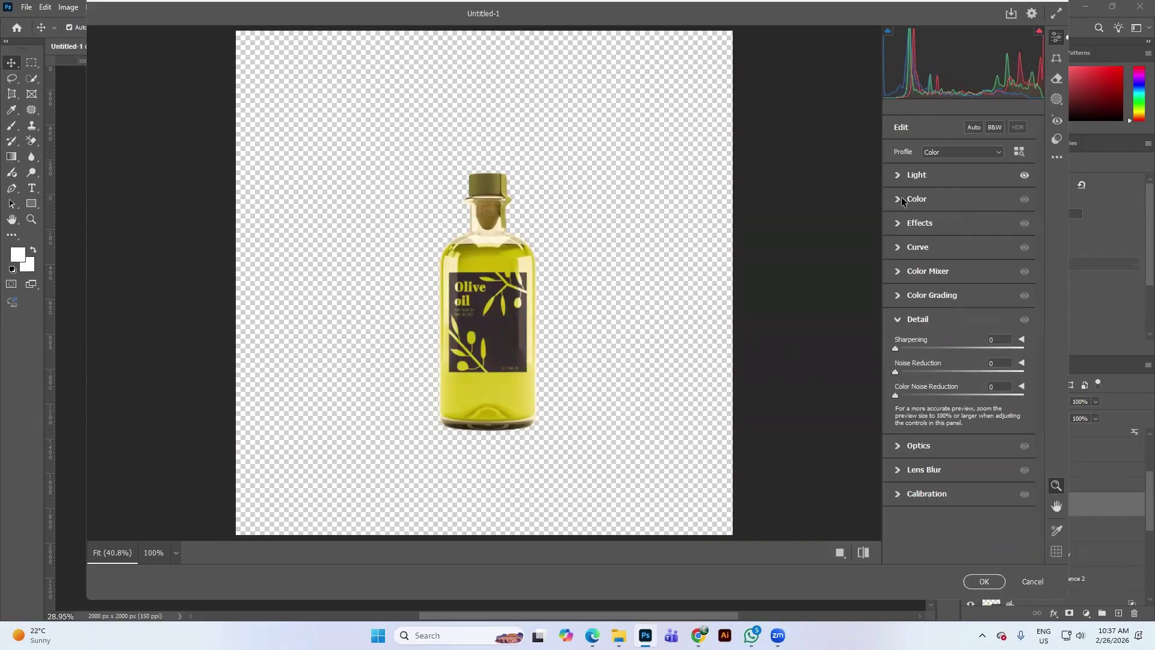
left_click(900, 199)
left_click_drag(961, 246, 959, 298)
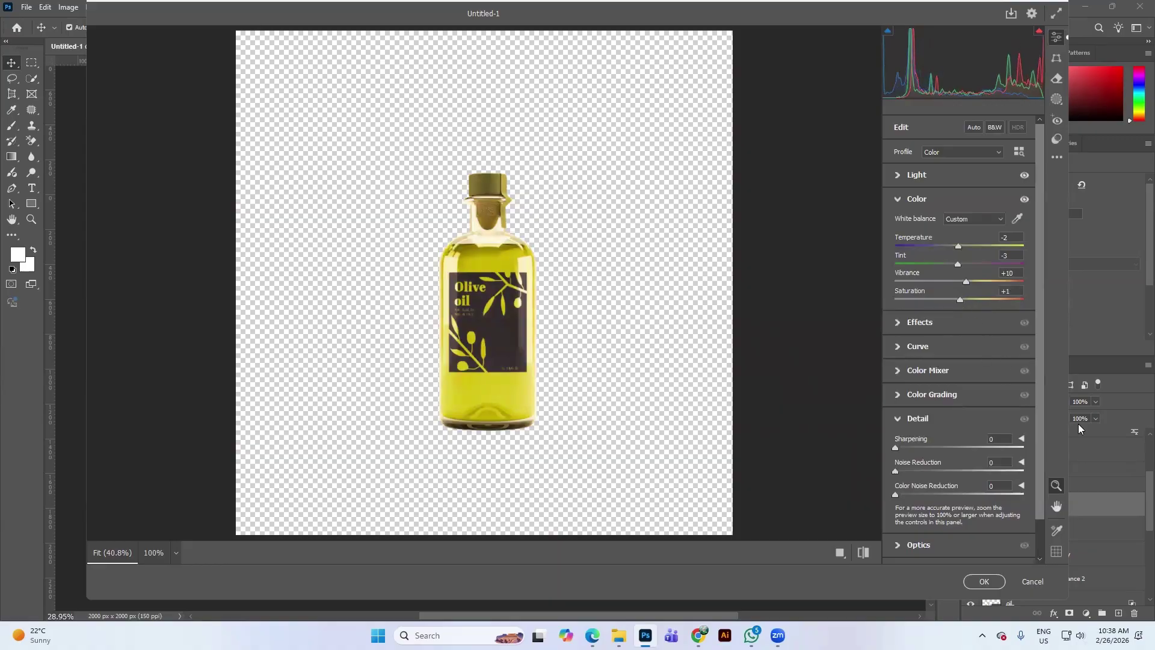
left_click(984, 582)
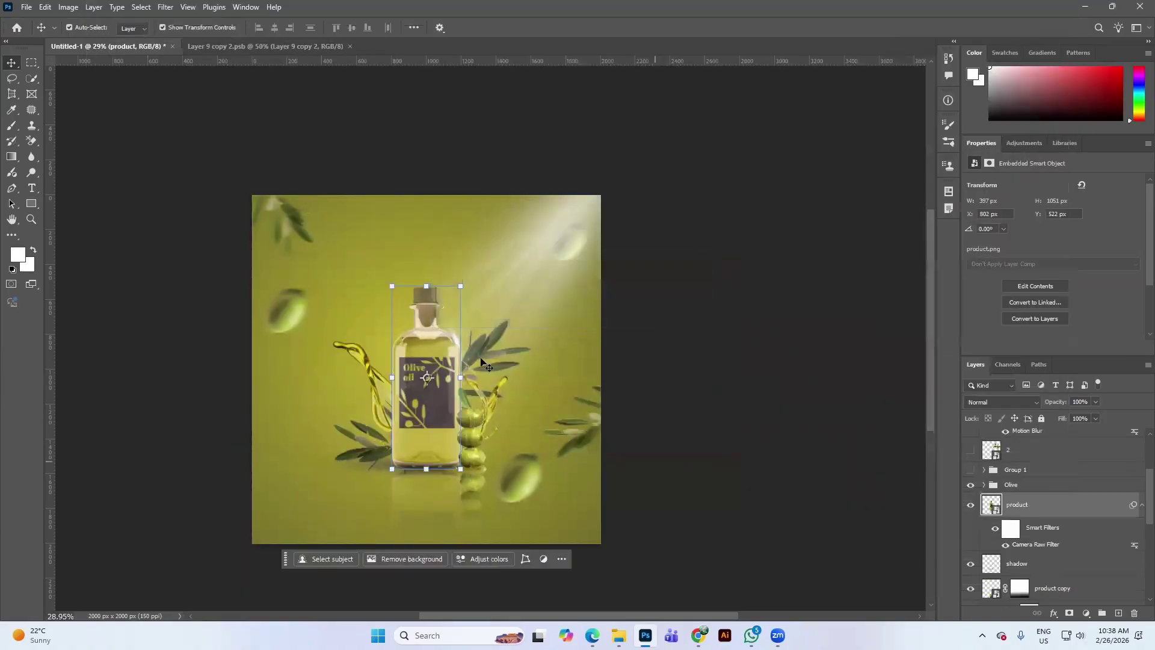
Step: Deselect the product layer and undo its Camera Raw Filter
left_click(719, 382)
scroll(443, 367, "down", 2)
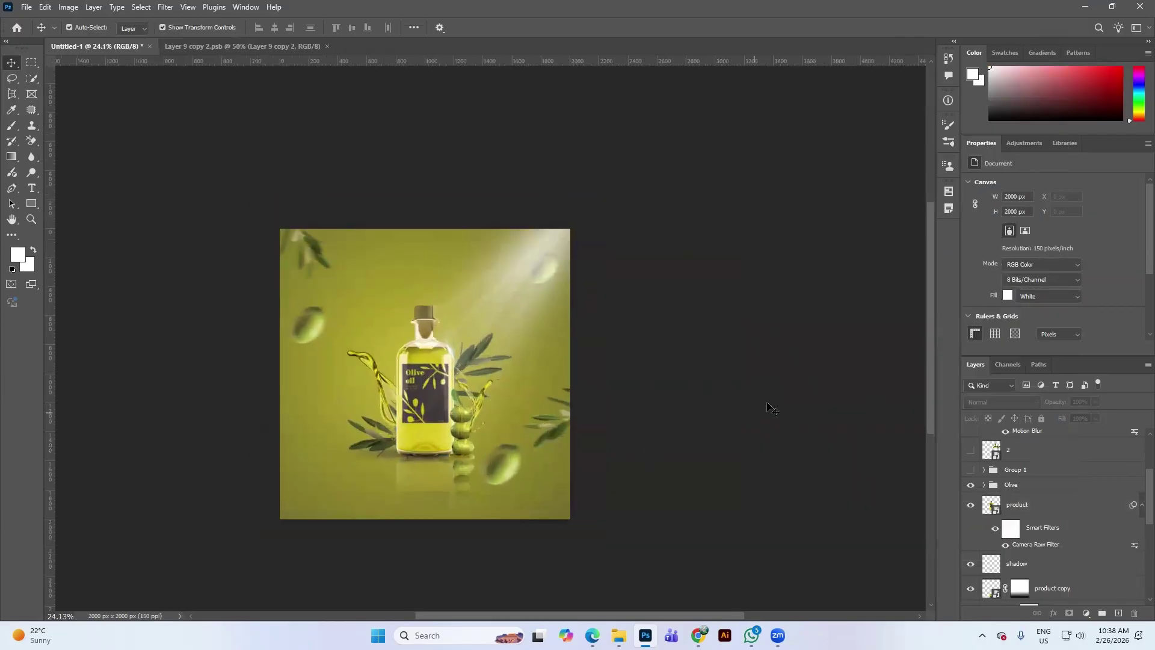
key("ctrl")
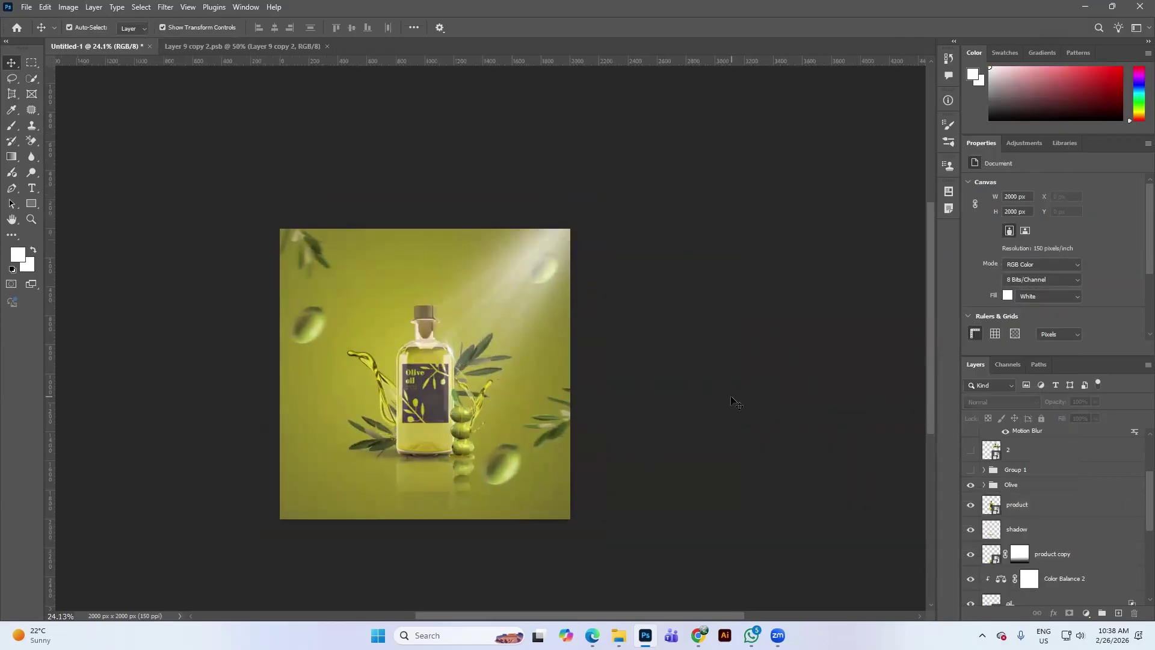